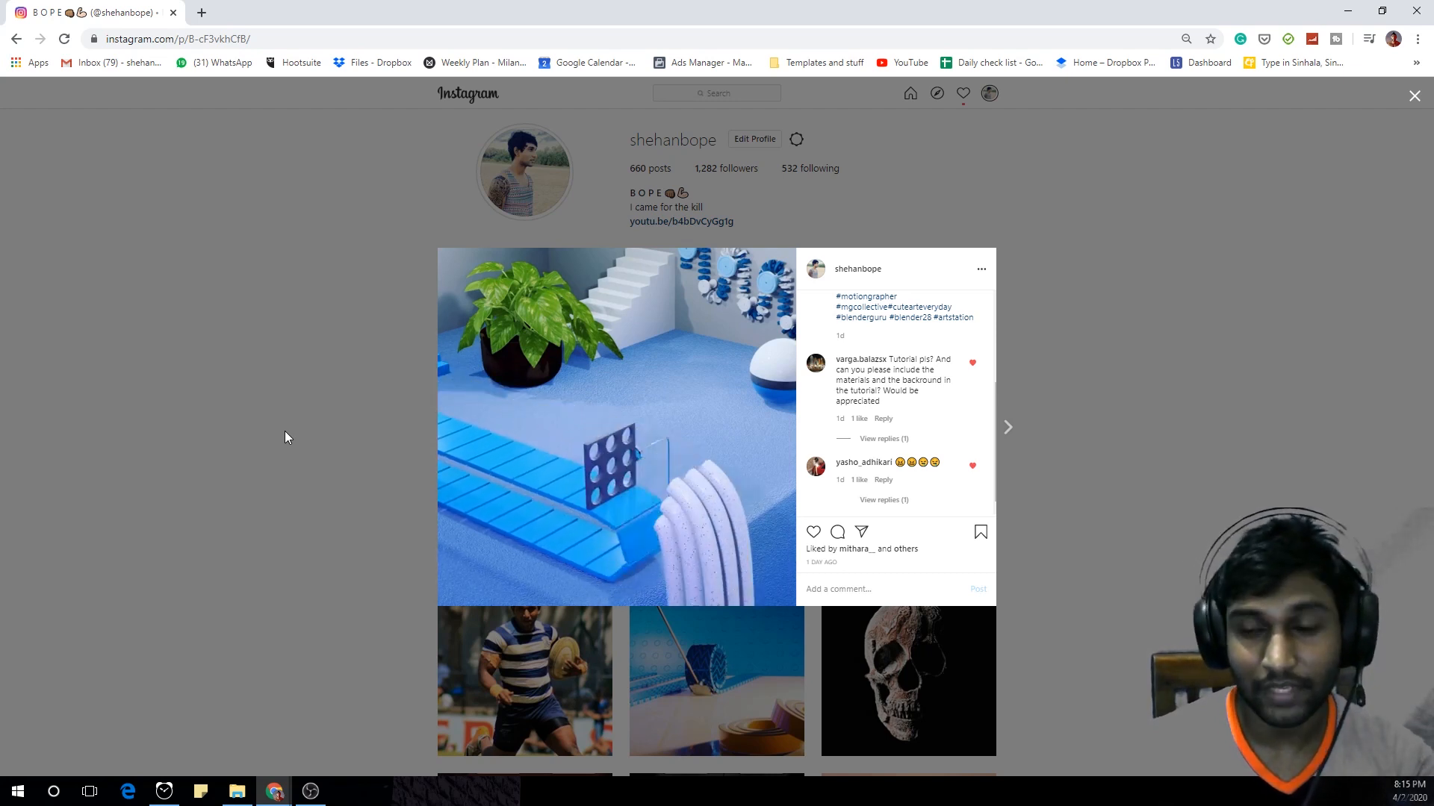
click(1008, 427)
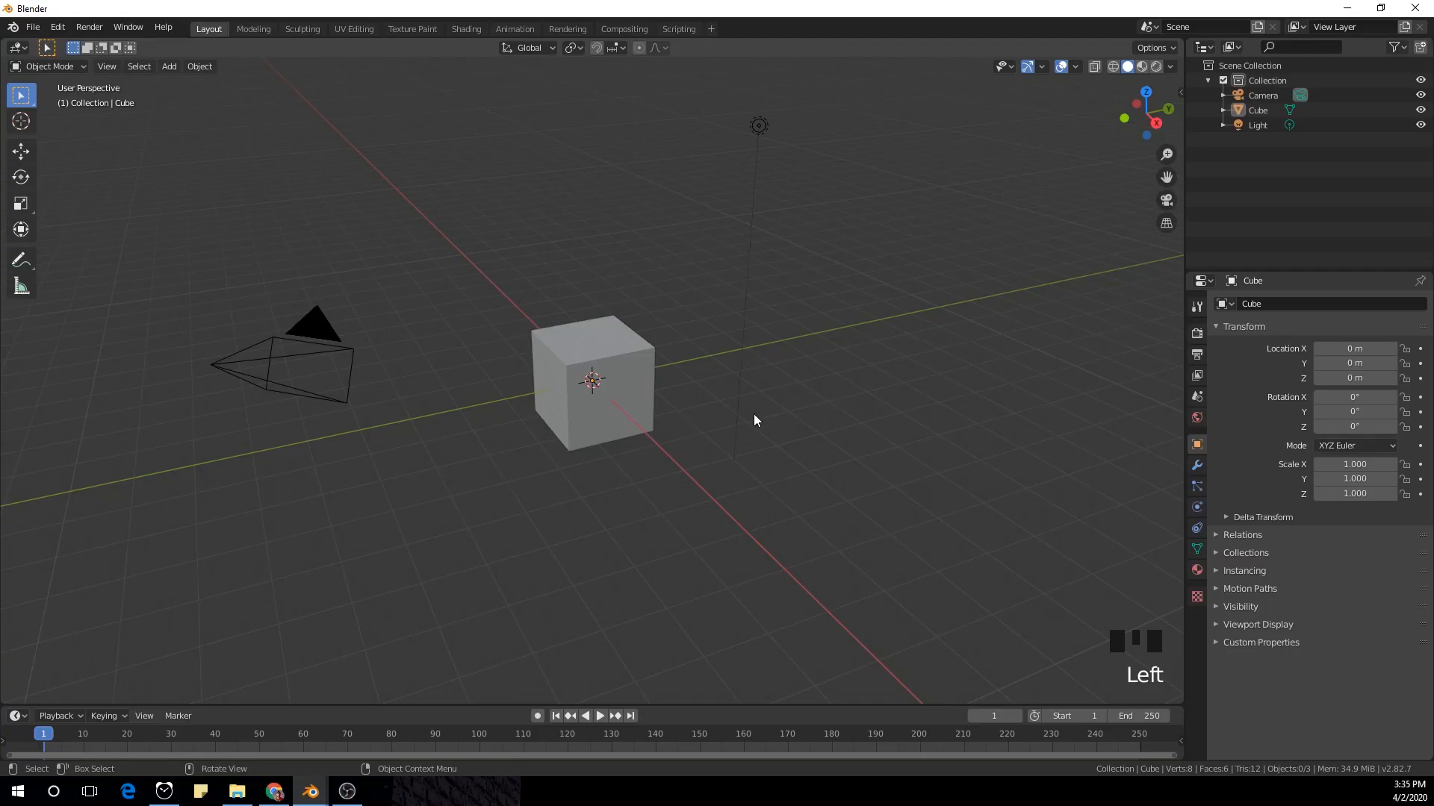
Step: Delete all the default objects: the camera, cube and light
key(a)
key(x)
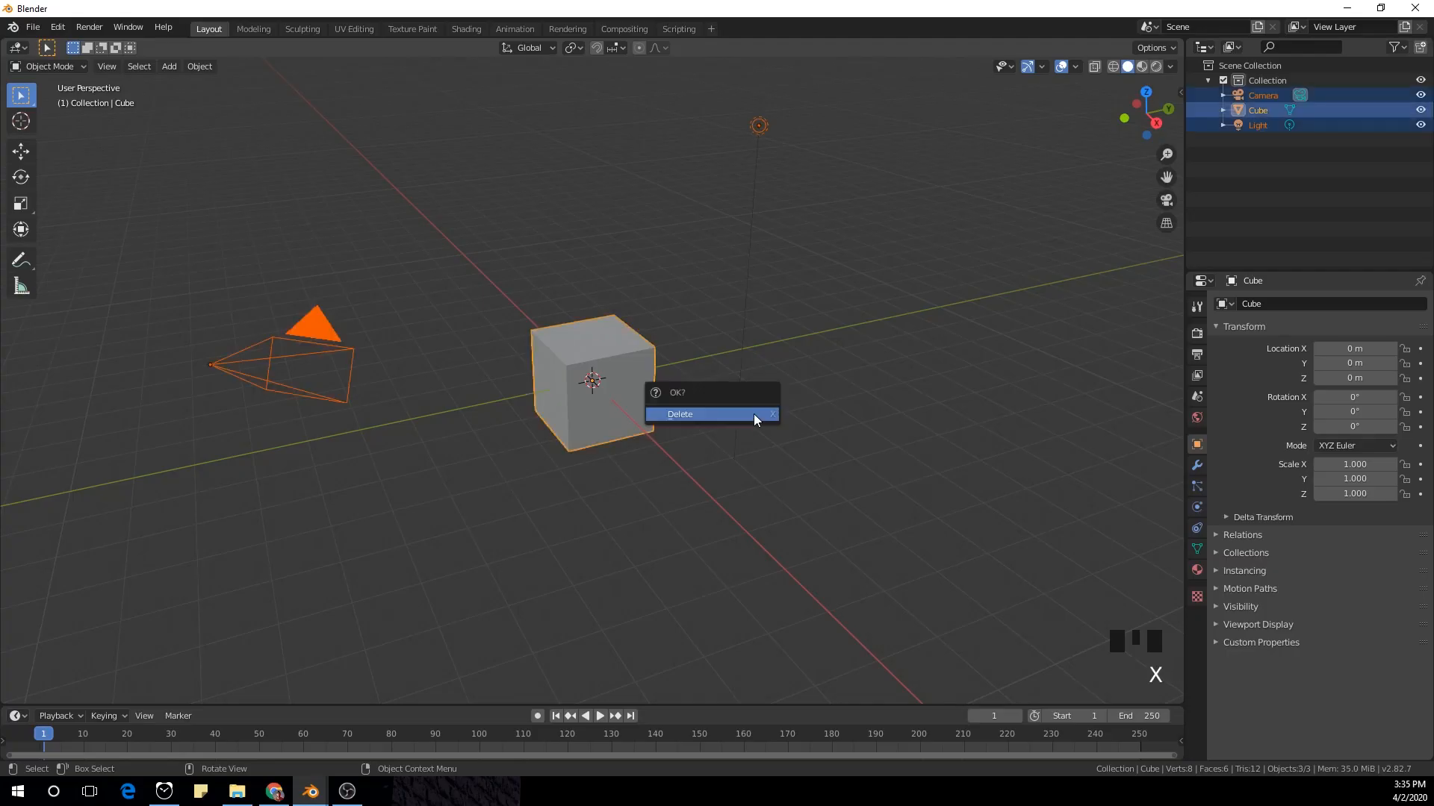
click(754, 415)
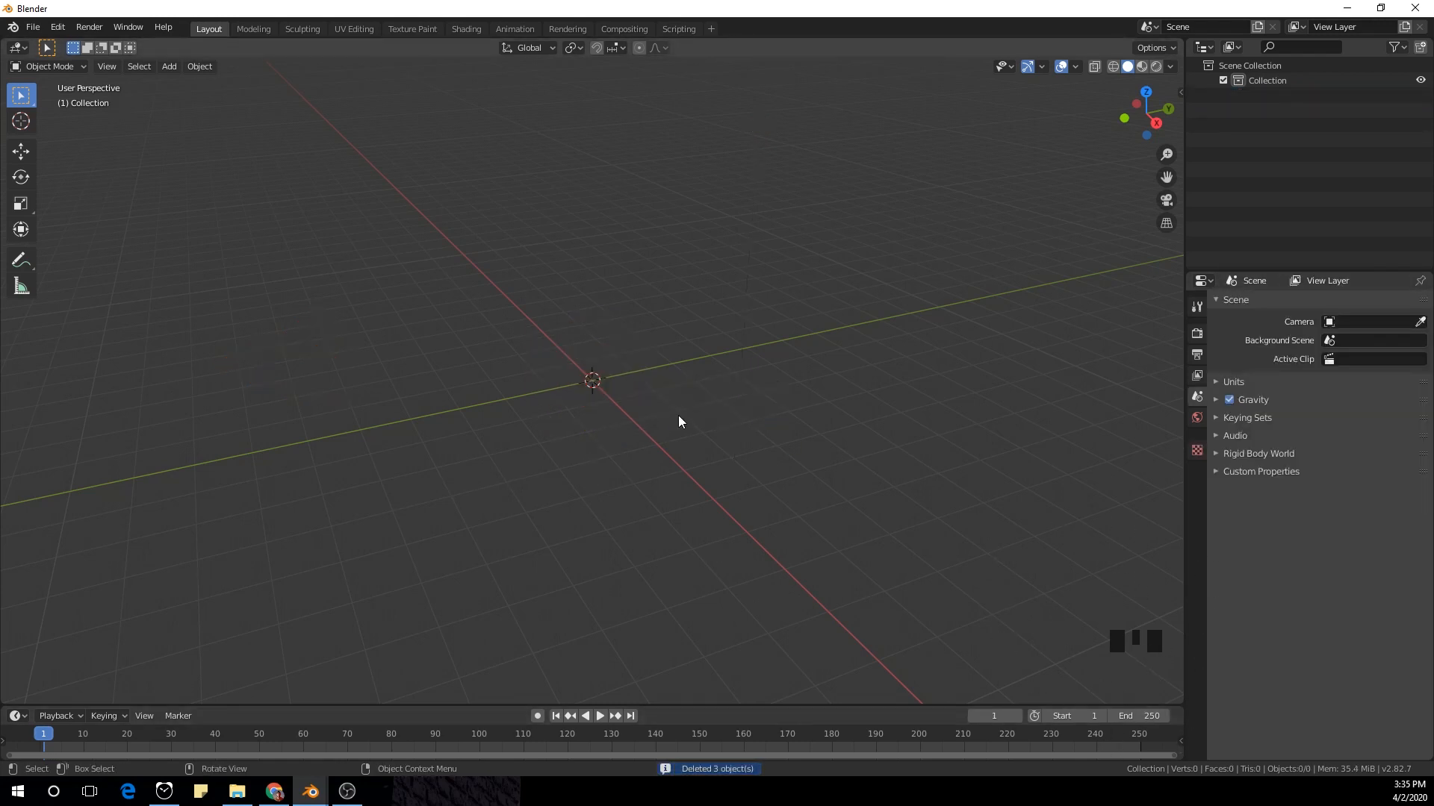
Step: Add a mesh circle at the origin and rotate it 90° about the X axis
key(shift+a)
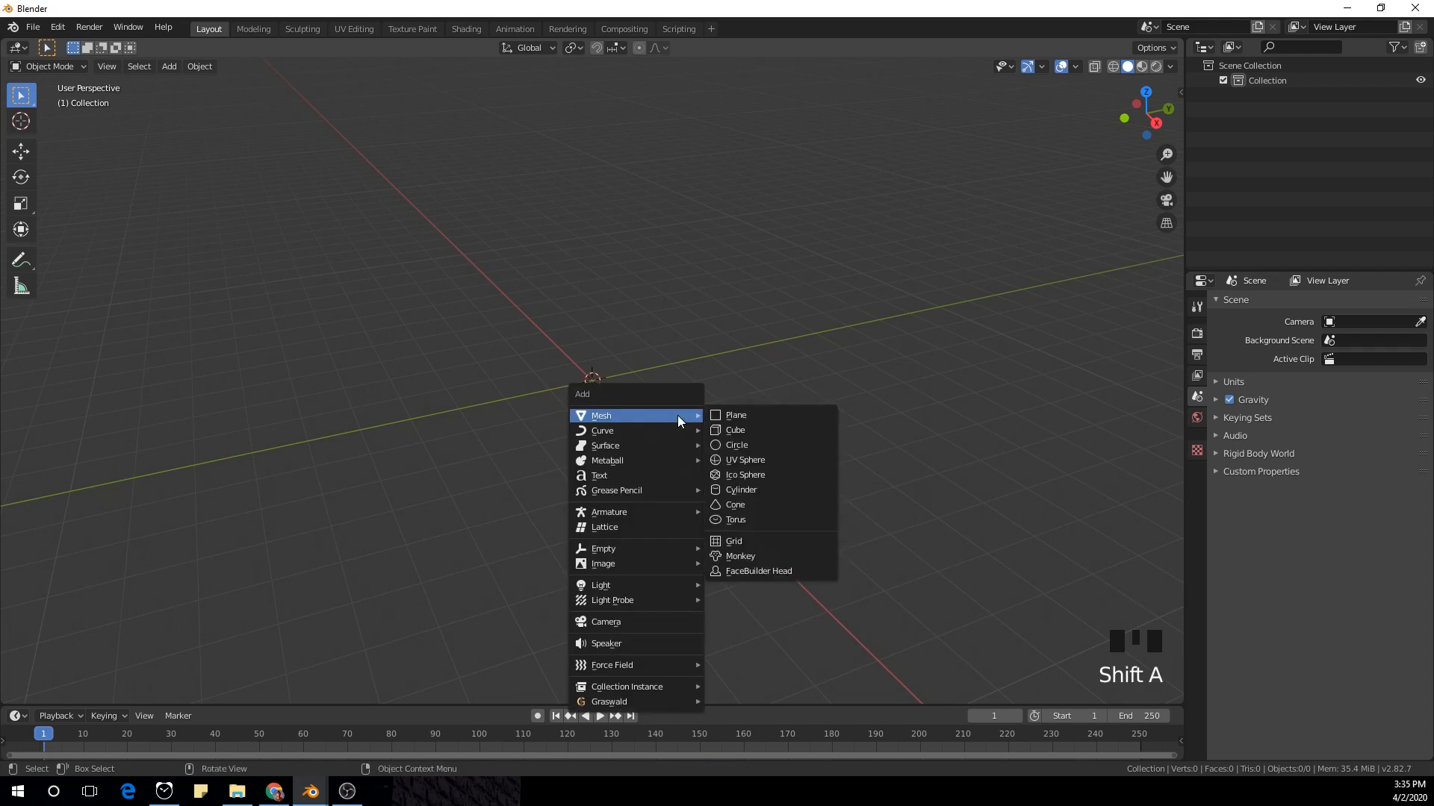
click(767, 445)
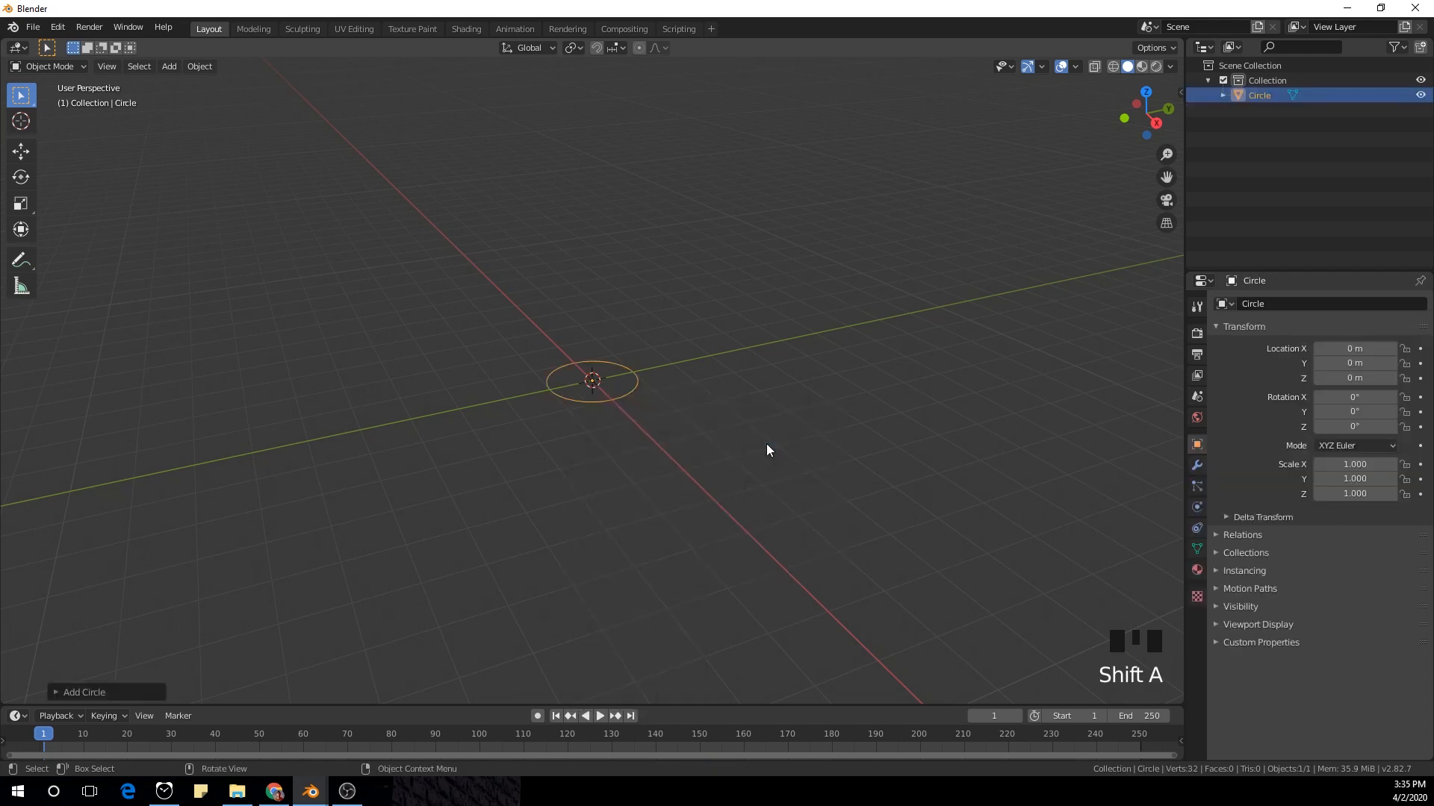
text(r)
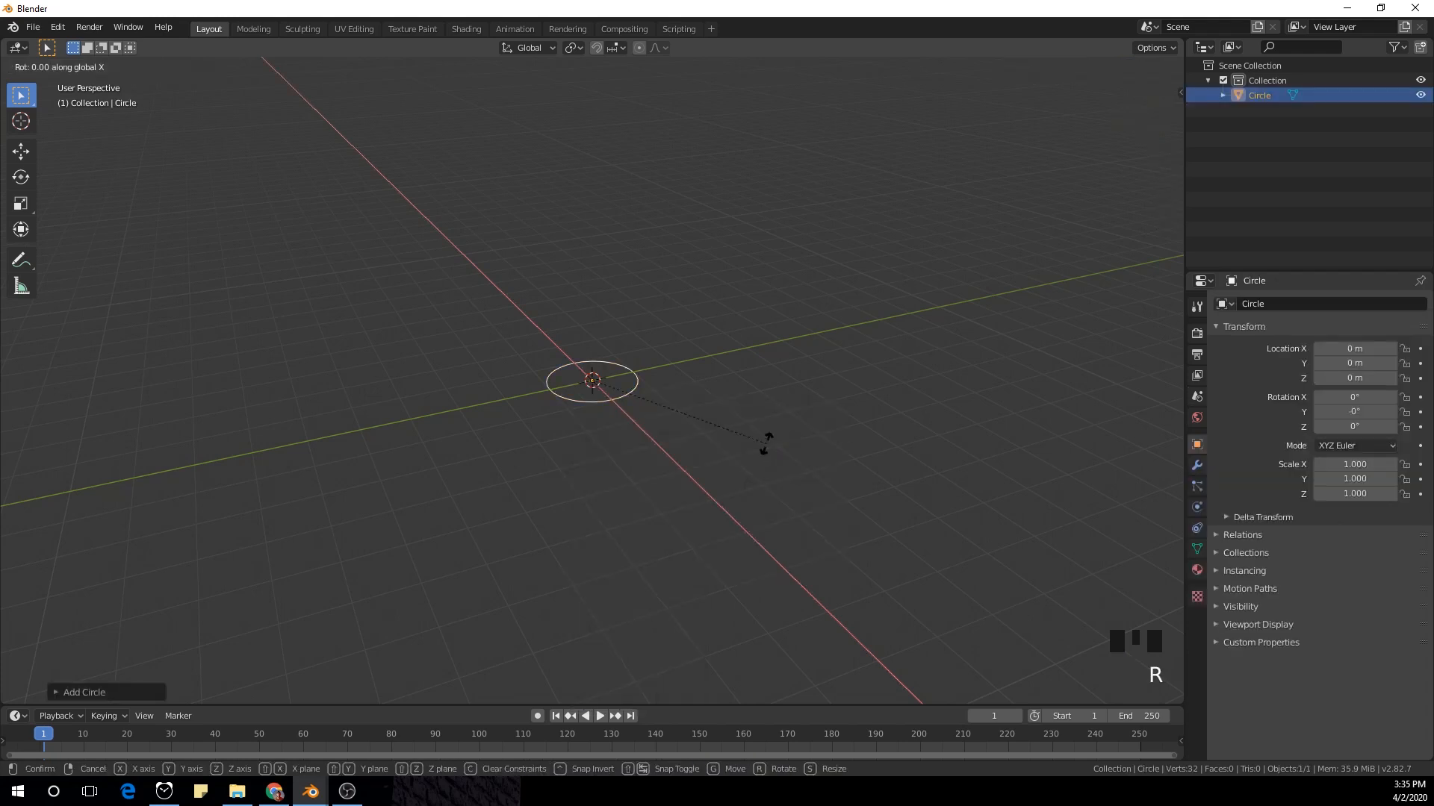
text(90)
key(Return)
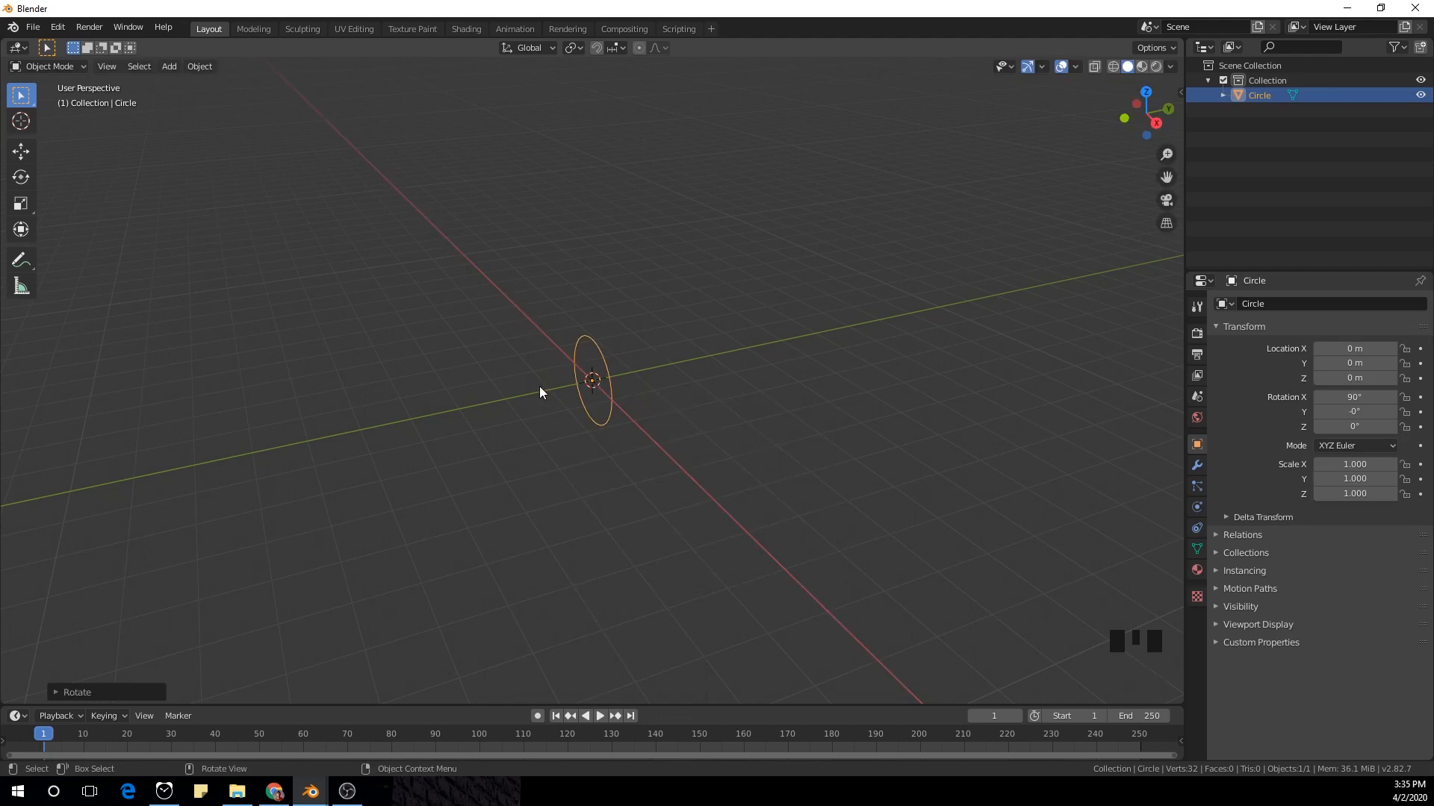
Step: In Edit Mode, select the right half of the circle's vertices from the front view and move them far along X to form a long rounded loop
middle_drag(540, 391, 645, 391)
scroll(679, 392, up, 3)
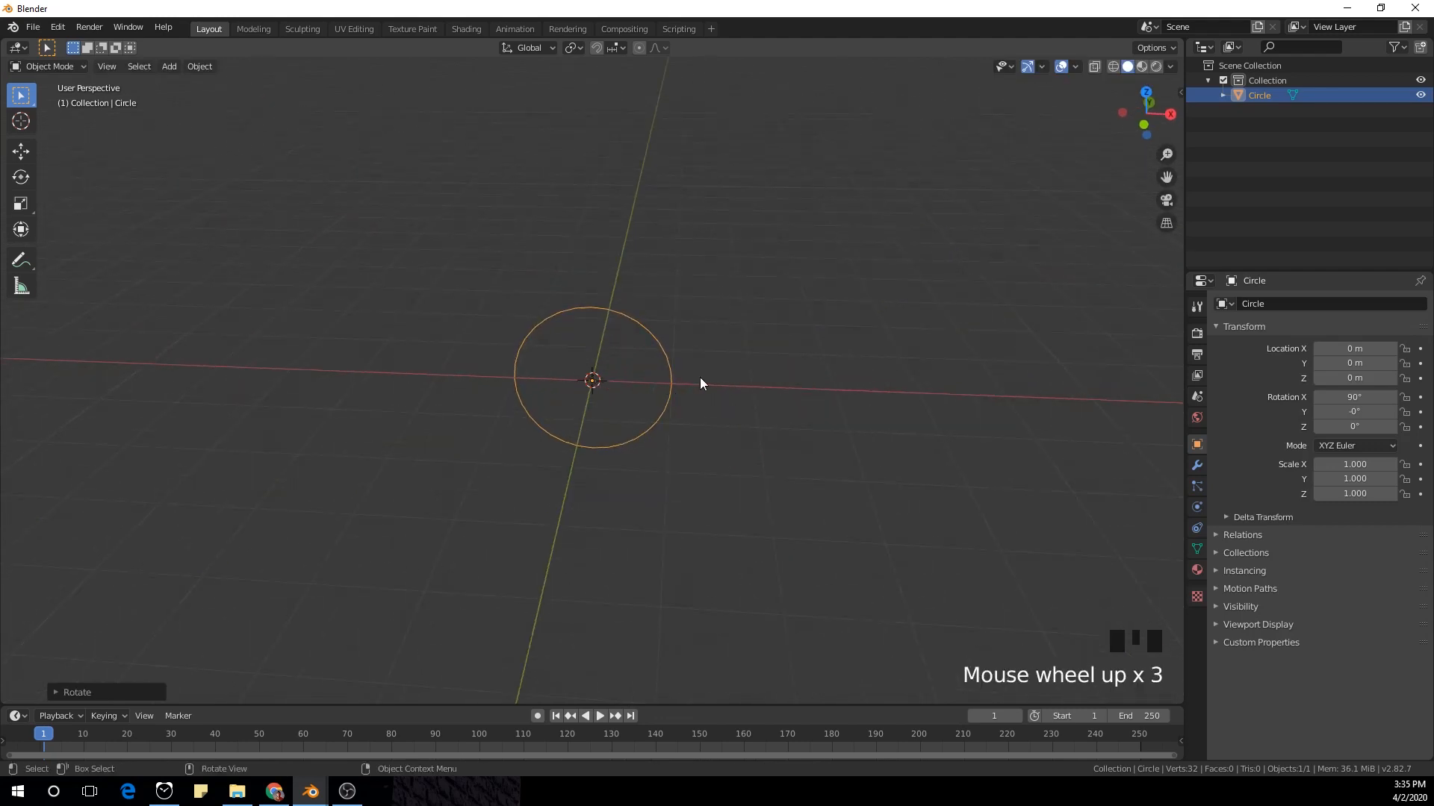
key(Tab)
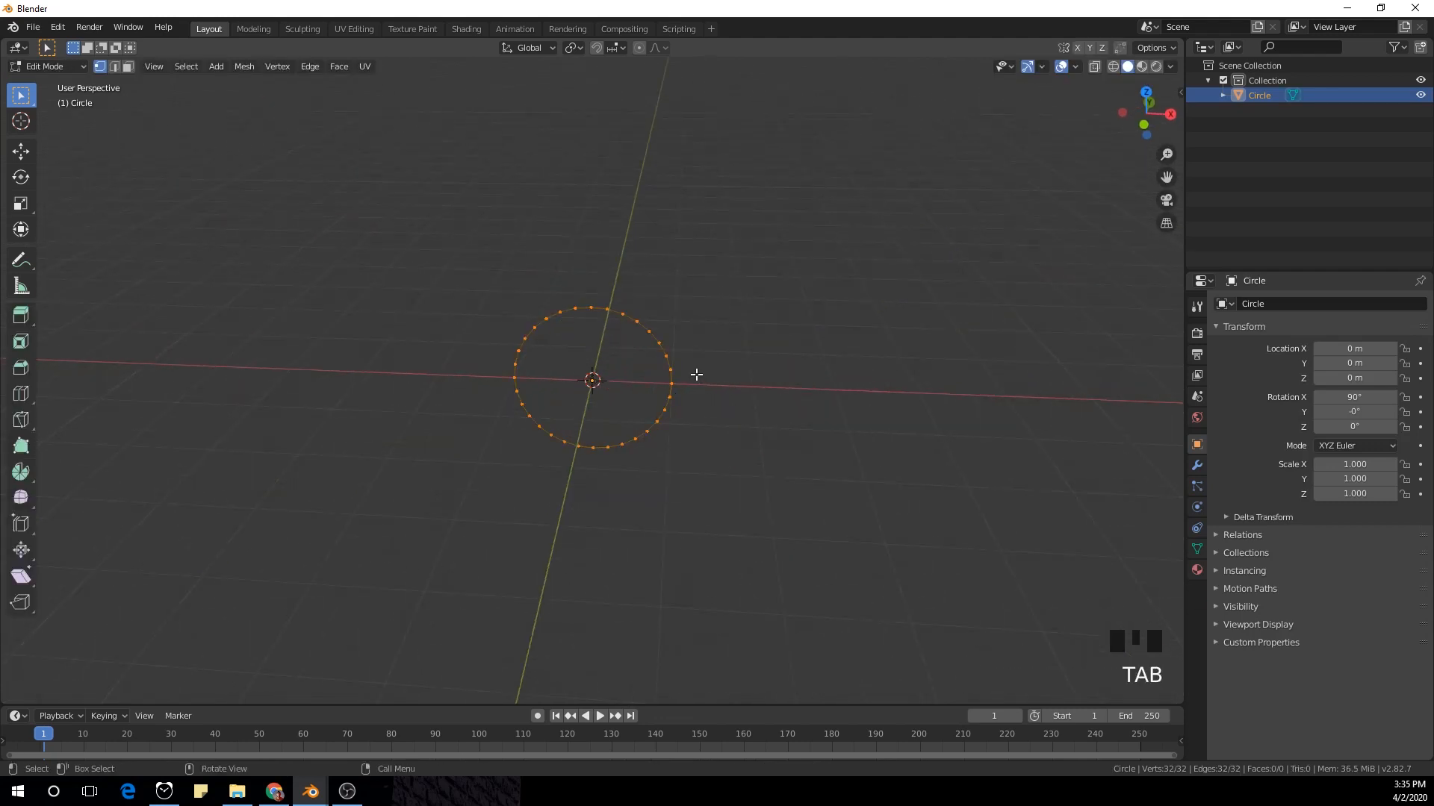
key(KP_1)
scroll(618, 354, up, 1)
click(739, 244)
drag(833, 244, 602, 565)
scroll(627, 537, down, 5)
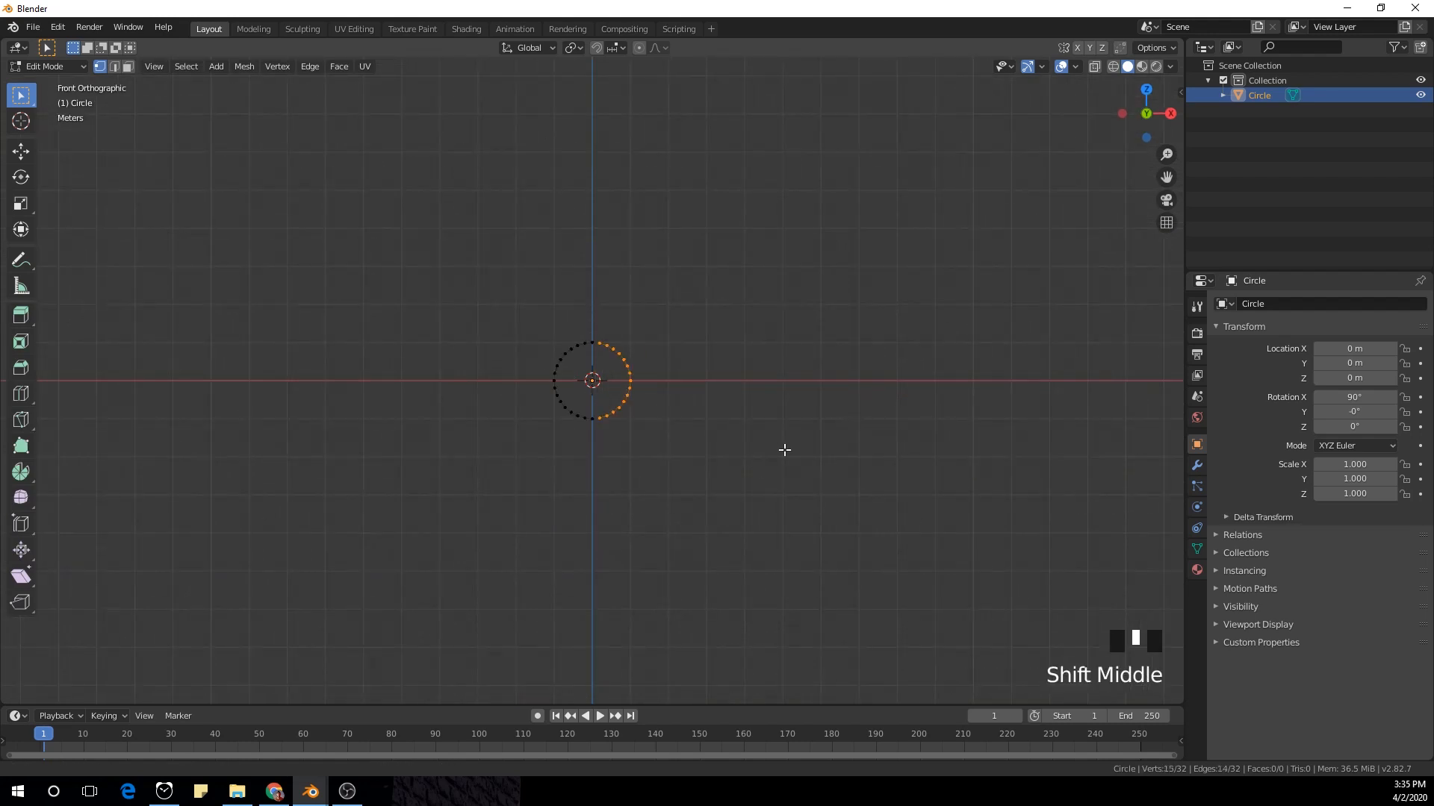
shift+middle_drag(784, 450, 650, 518)
scroll(650, 518, down, 2)
key(g)
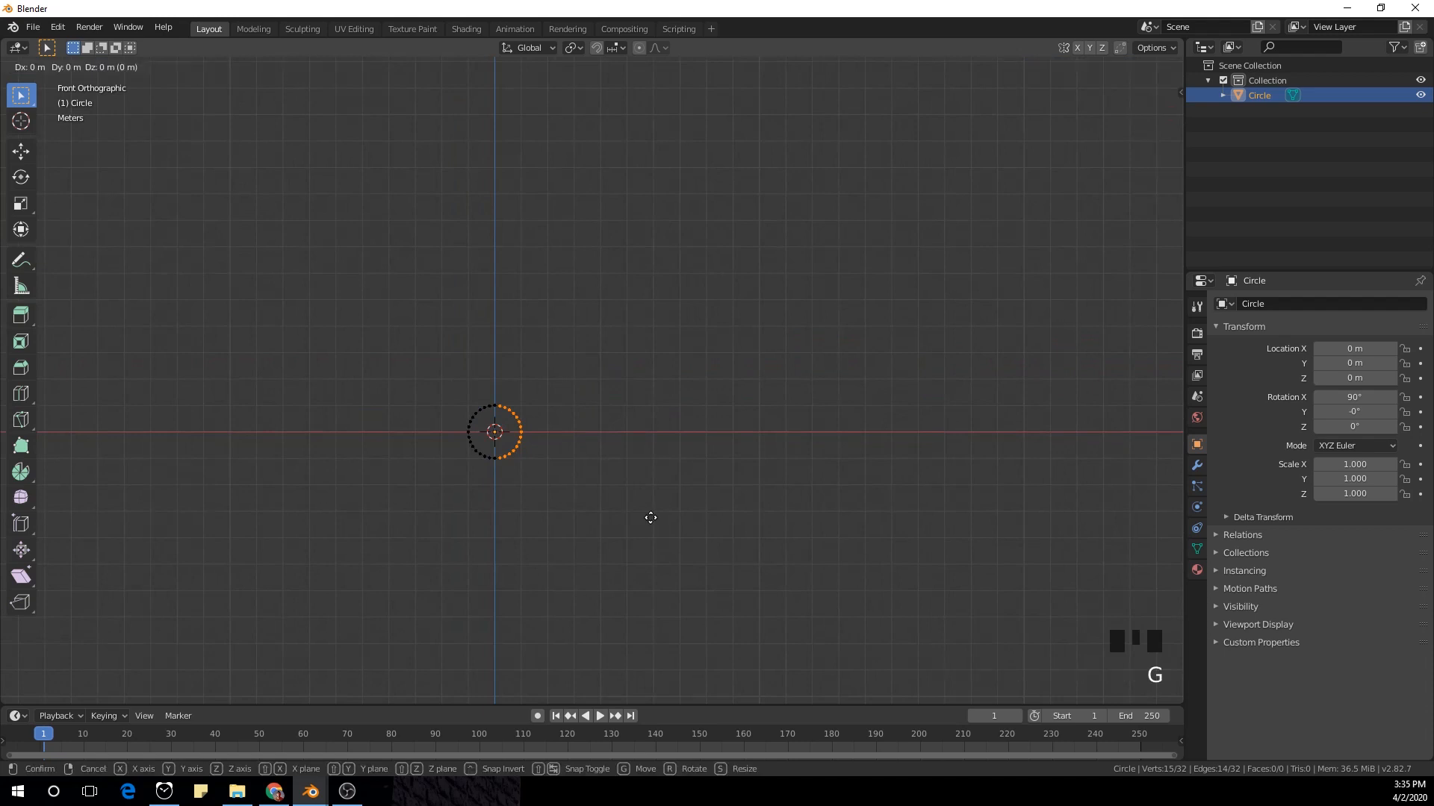
key(x)
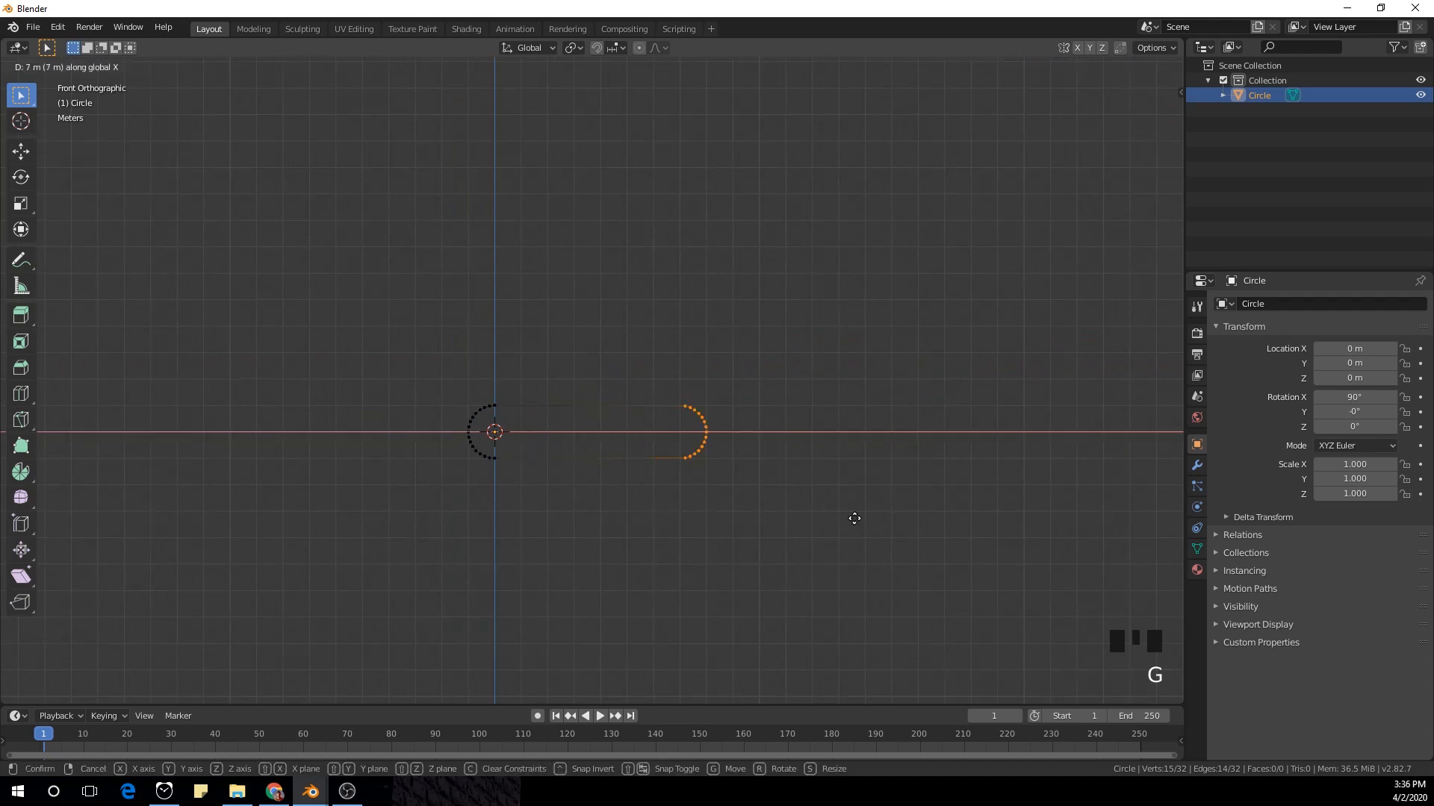
click(103, 546)
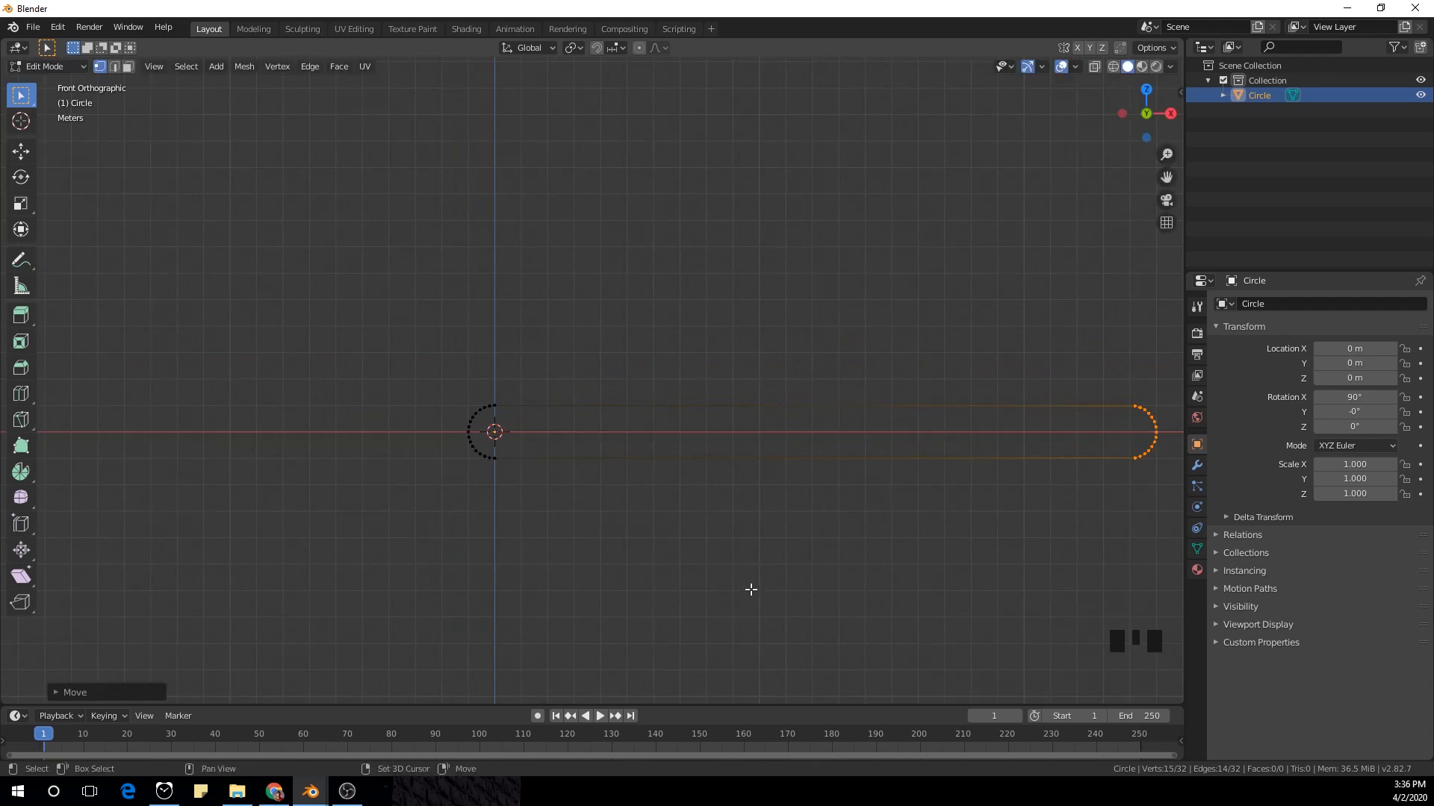
Step: Subdivide the two long straight edges on the upper and lower sides of the loop
shift+middle_drag(750, 590, 556, 618)
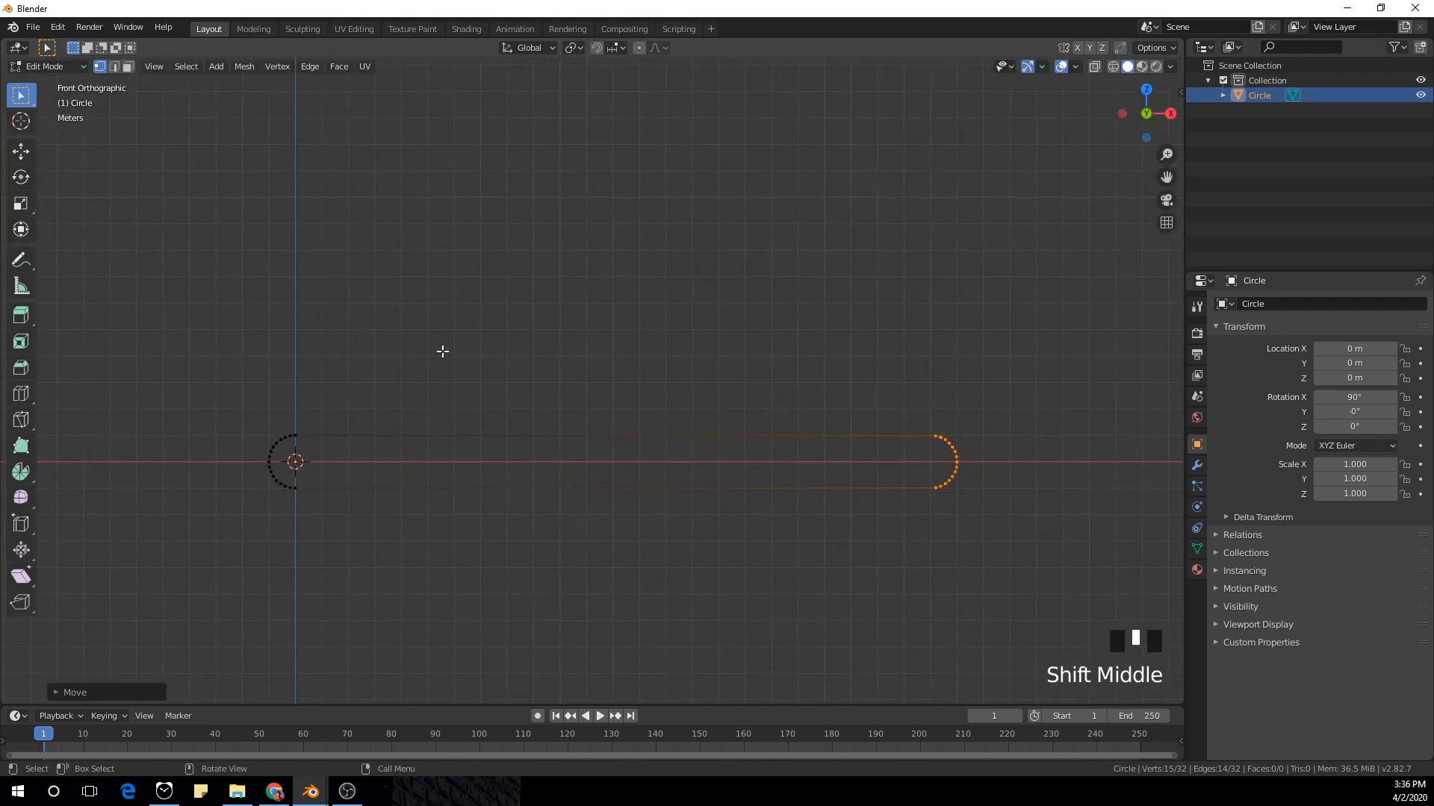
key(2)
click(583, 435)
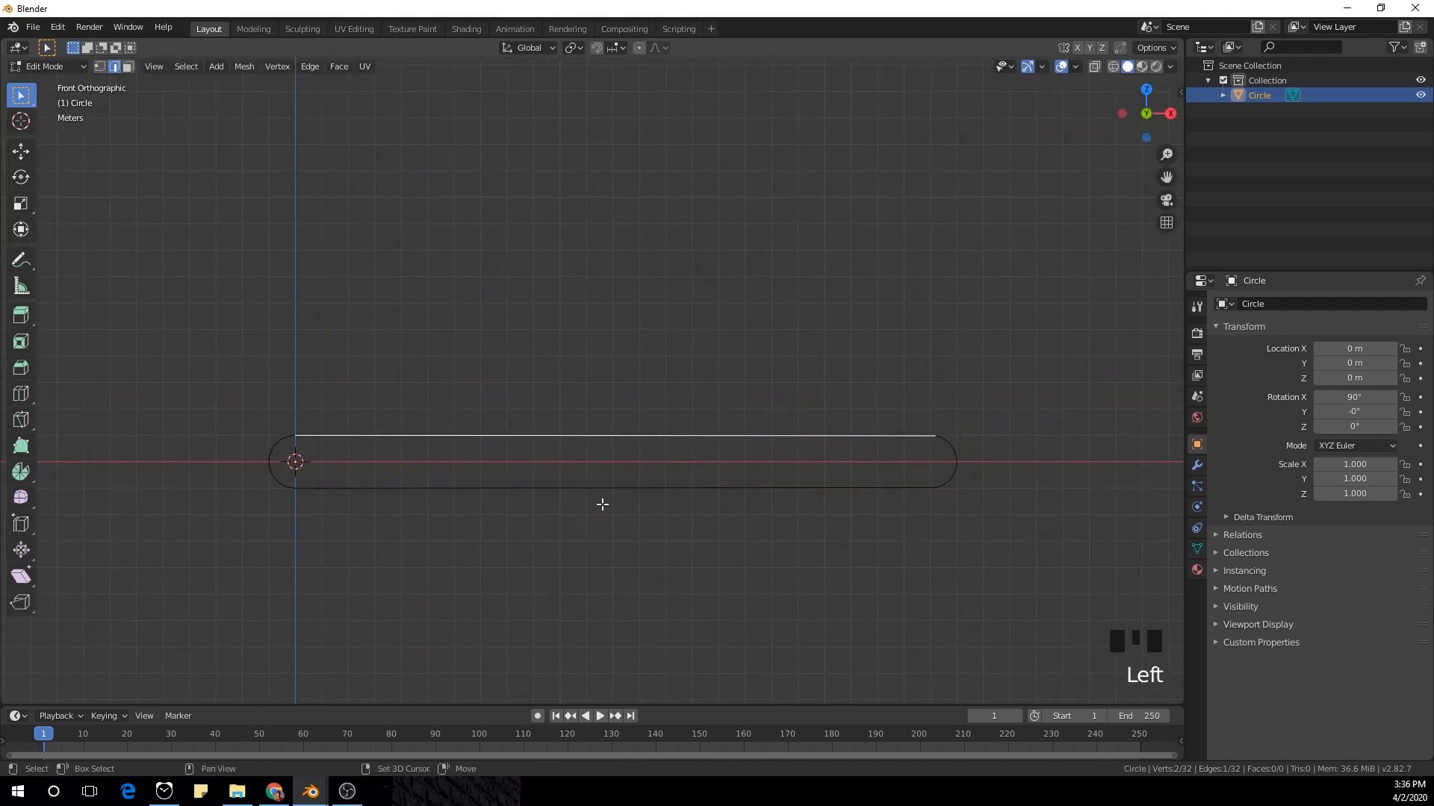
shift+click(602, 495)
key(1)
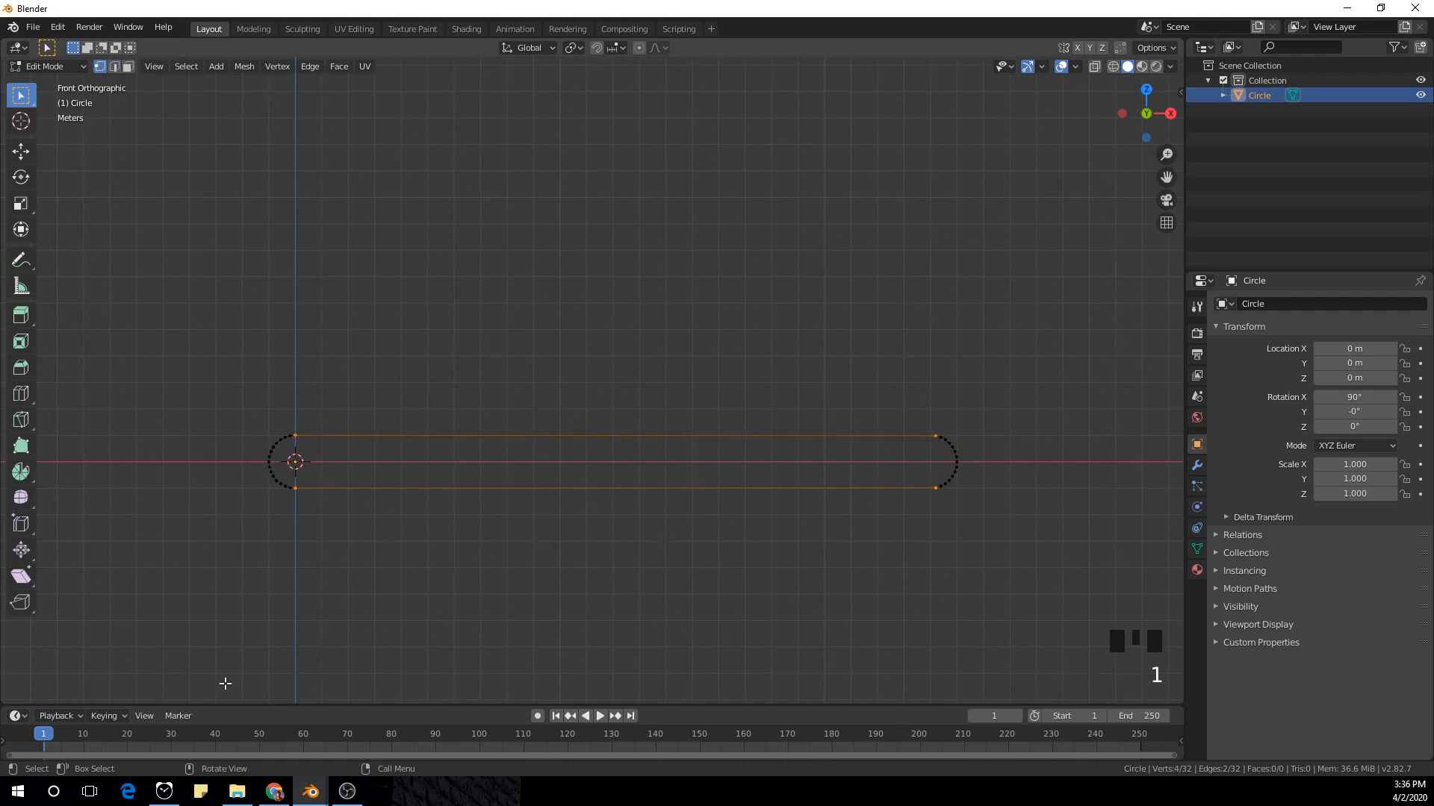
right_click(629, 483)
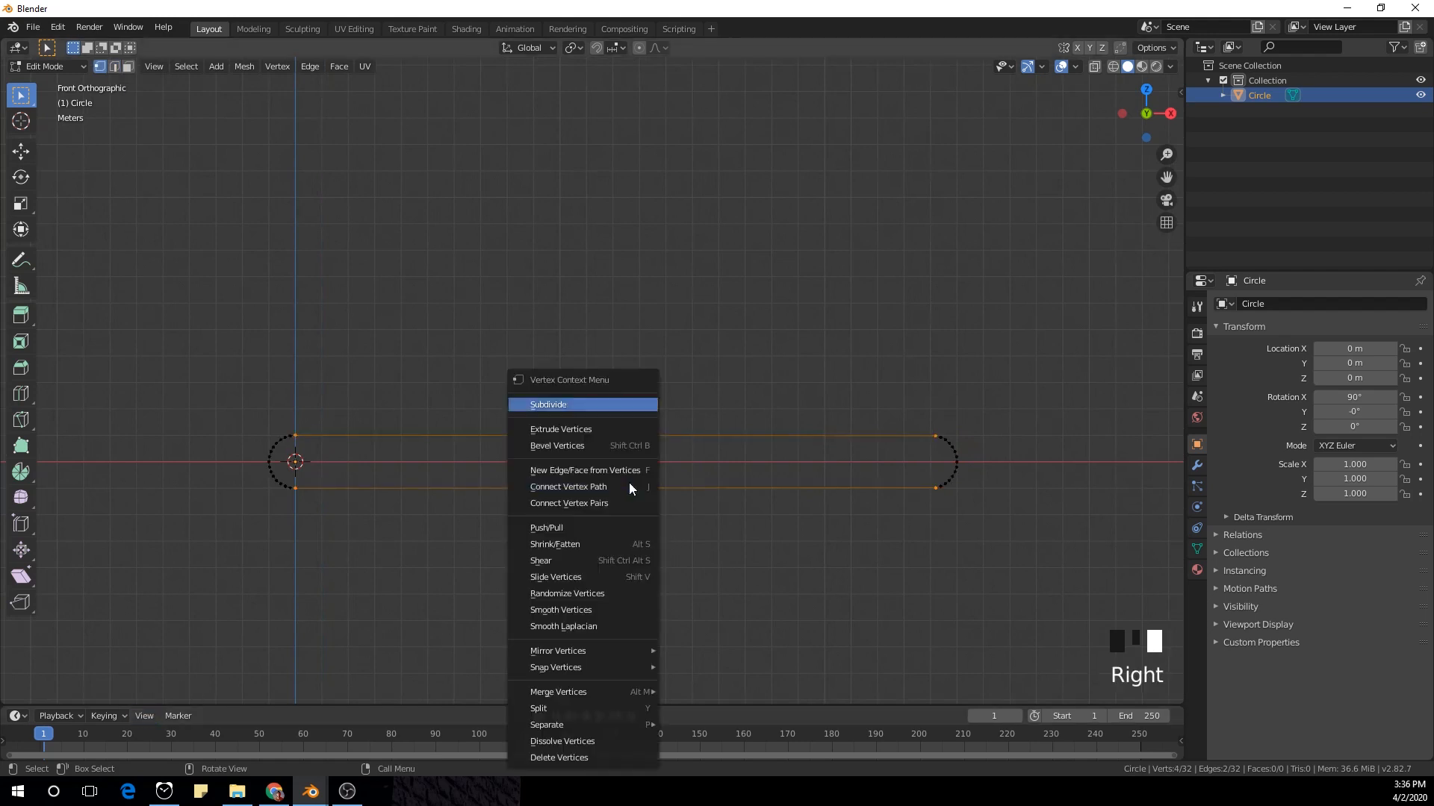
click(631, 406)
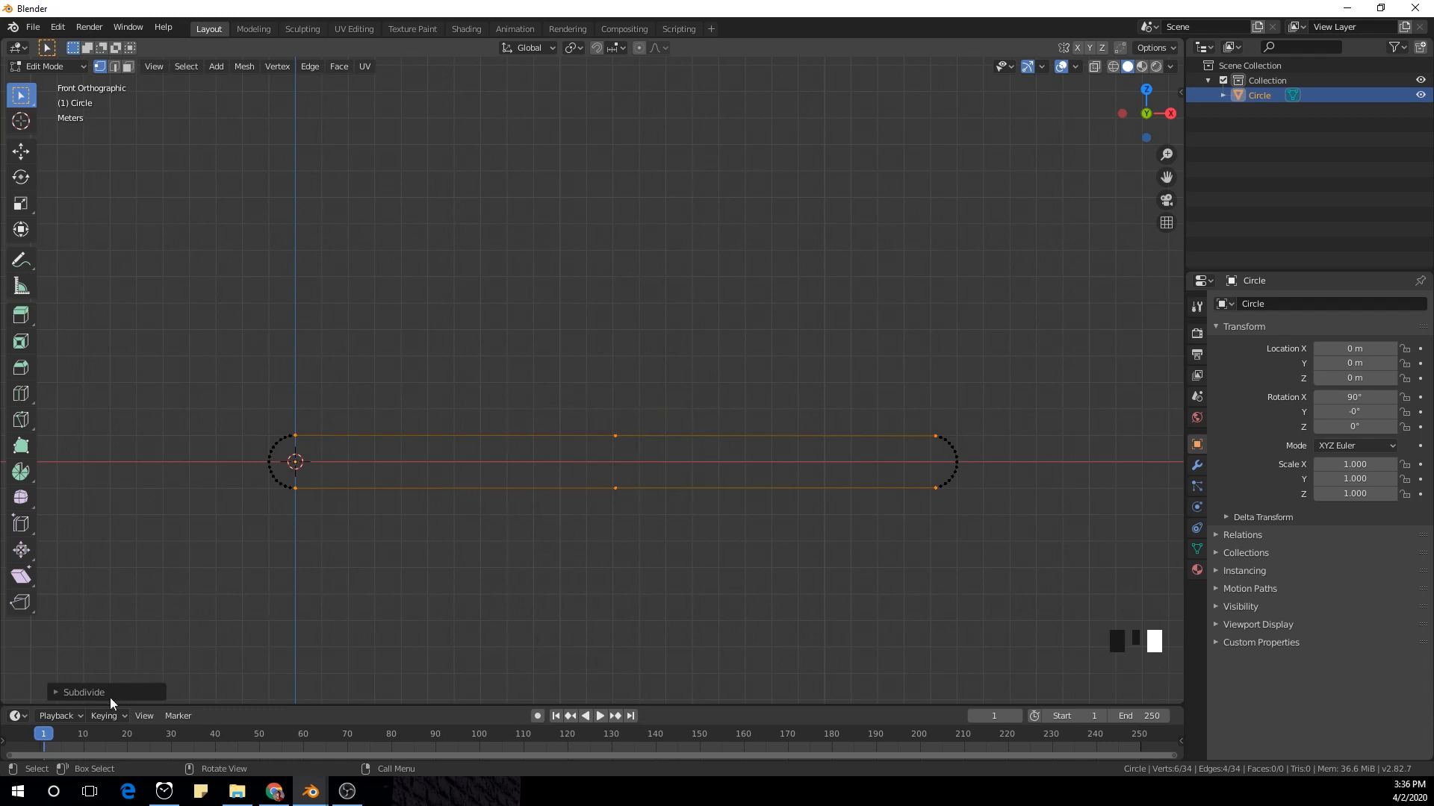
Step: Set the subdivision's number of cuts to 8
click(57, 691)
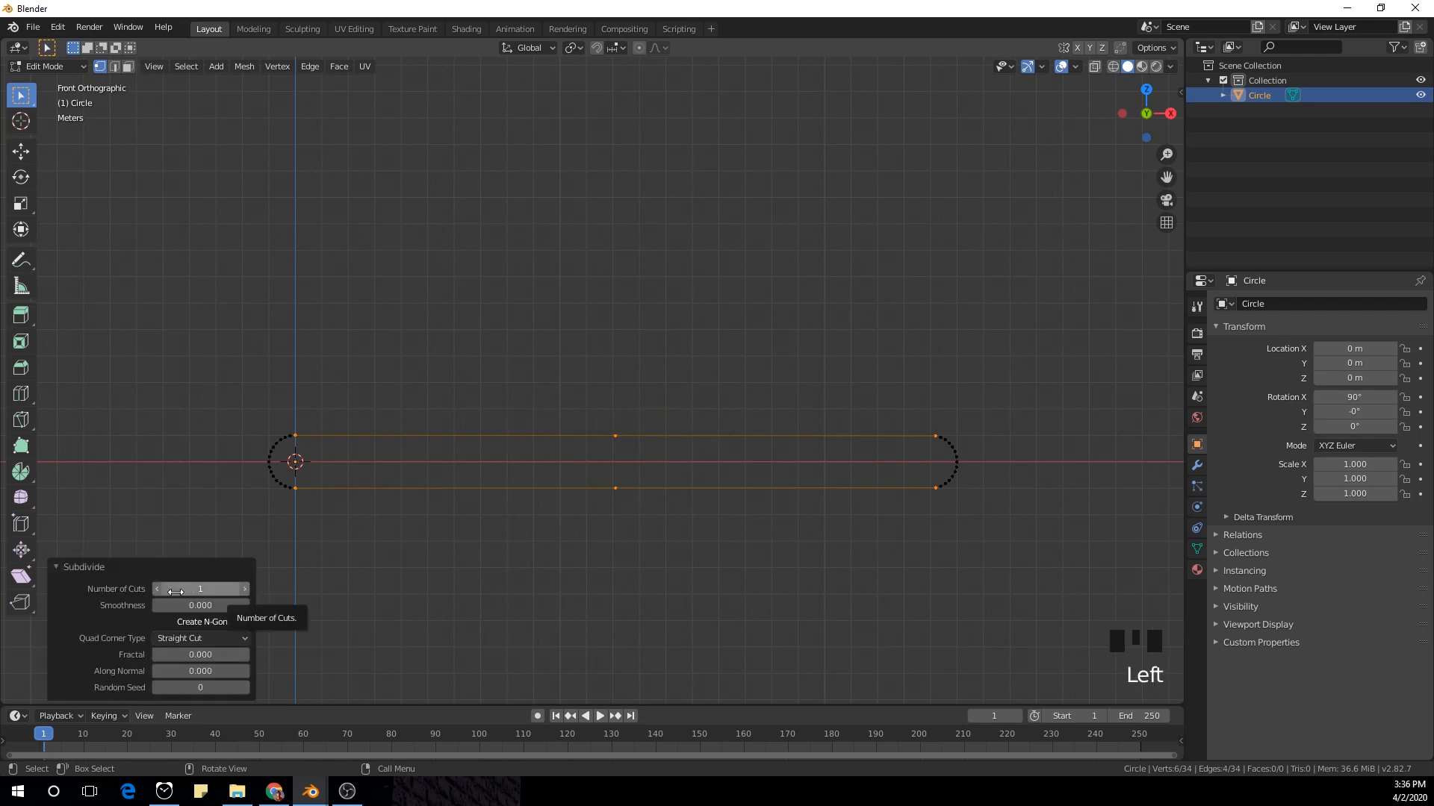
click(246, 589)
click(246, 589)
click(245, 589)
click(247, 592)
click(247, 593)
click(247, 593)
click(247, 593)
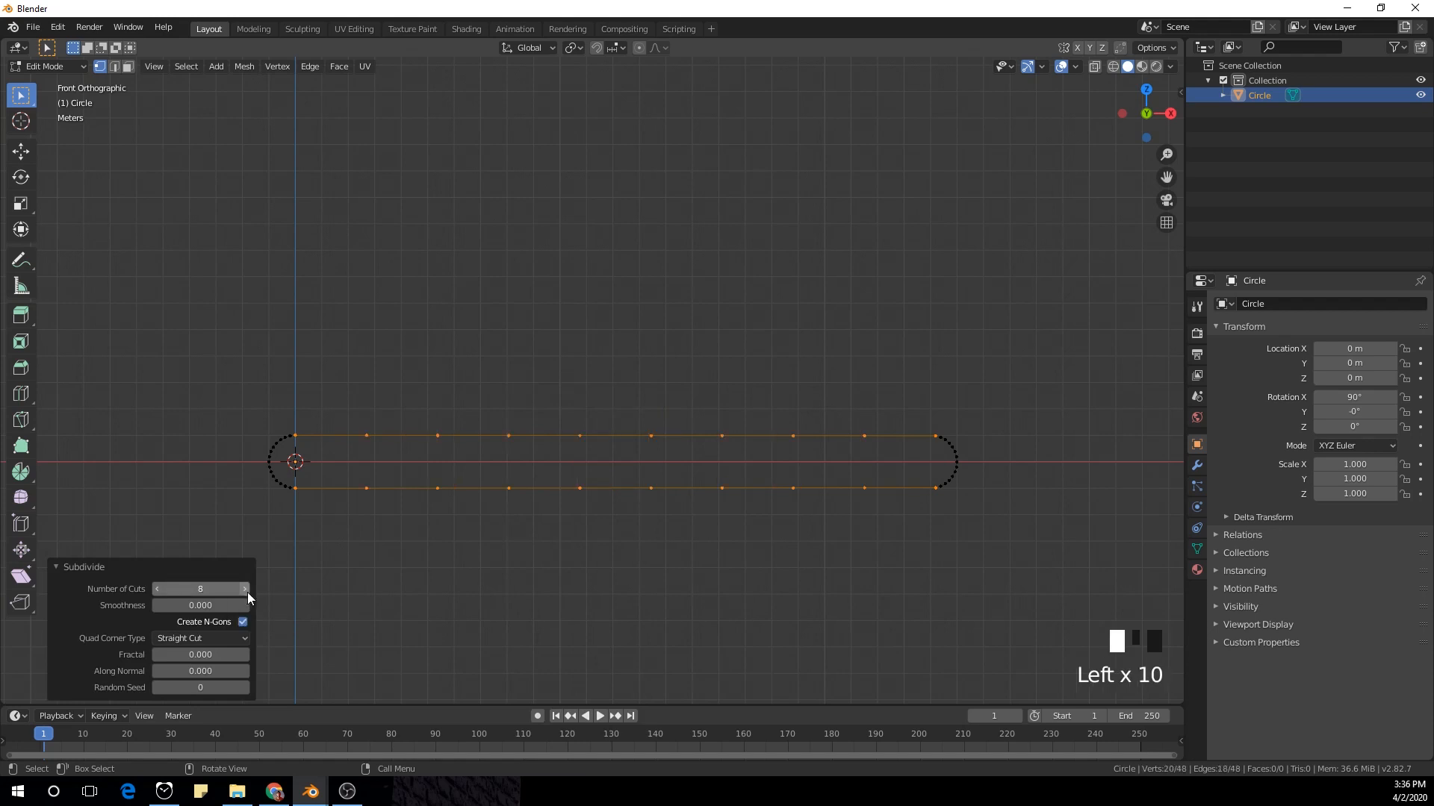
Step: Return to Object Mode, convert the loop mesh to a curve, and check its points in Edit Mode
middle_drag(597, 366, 688, 385)
key(Tab)
middle_drag(804, 437, 701, 457)
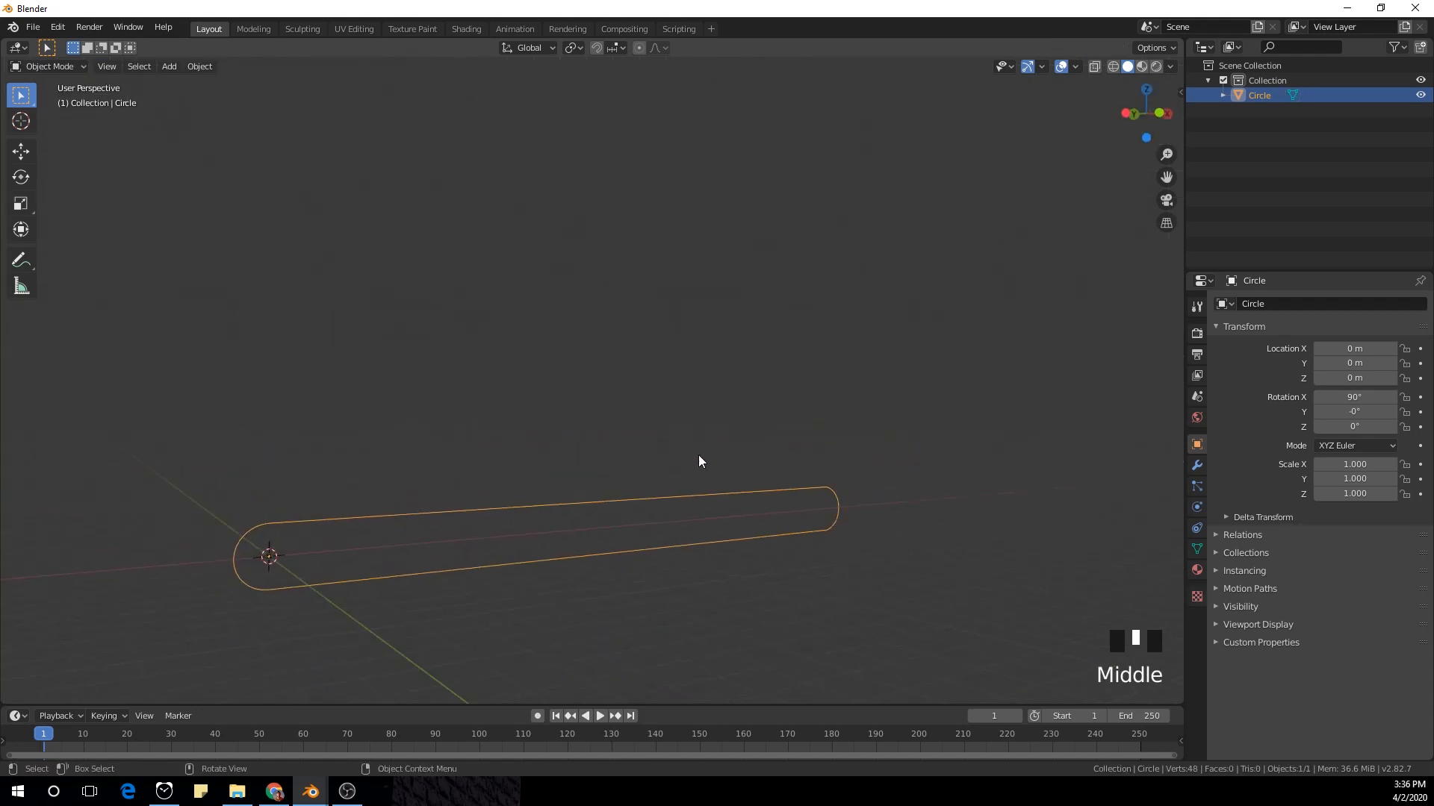
key(F3)
text(Convert to)
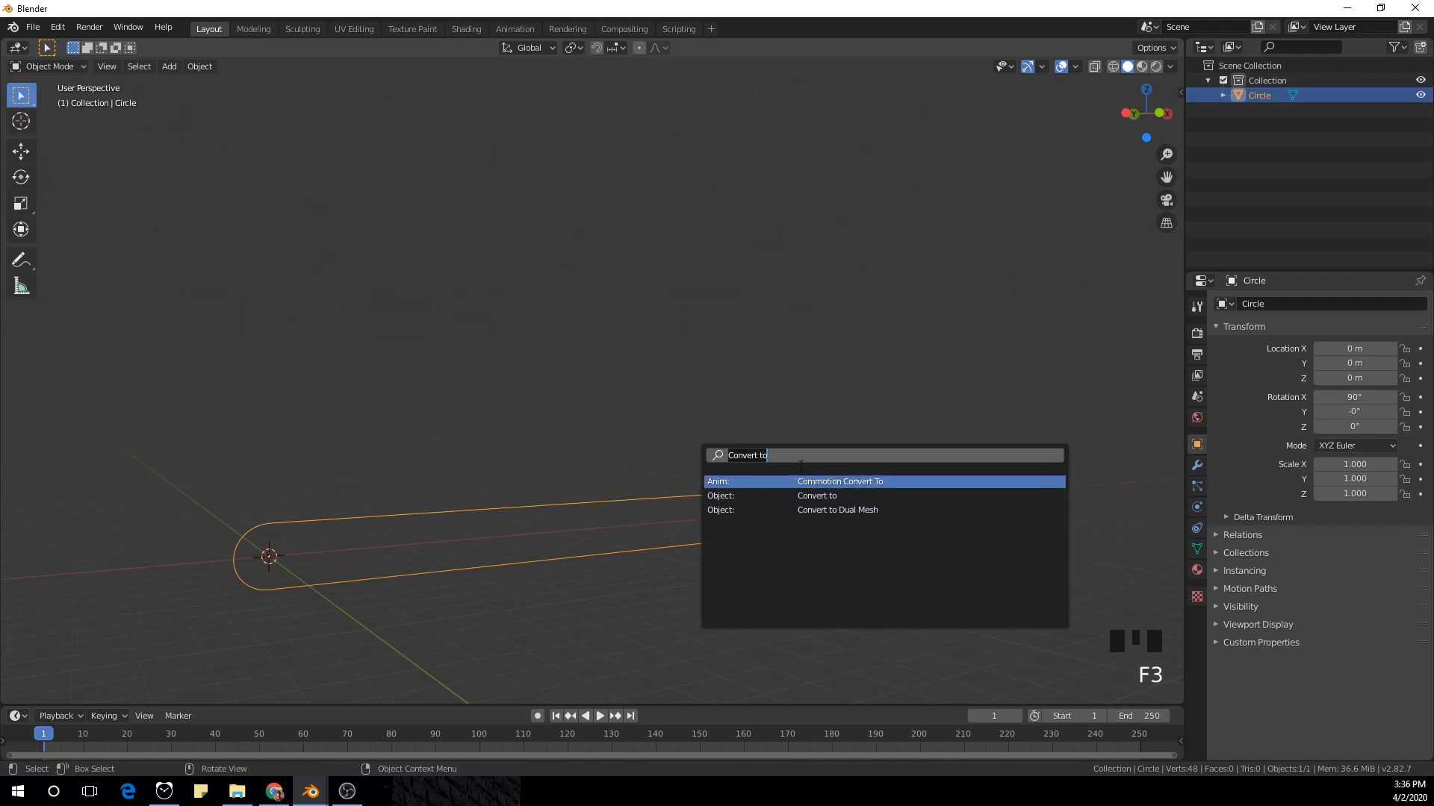
click(804, 456)
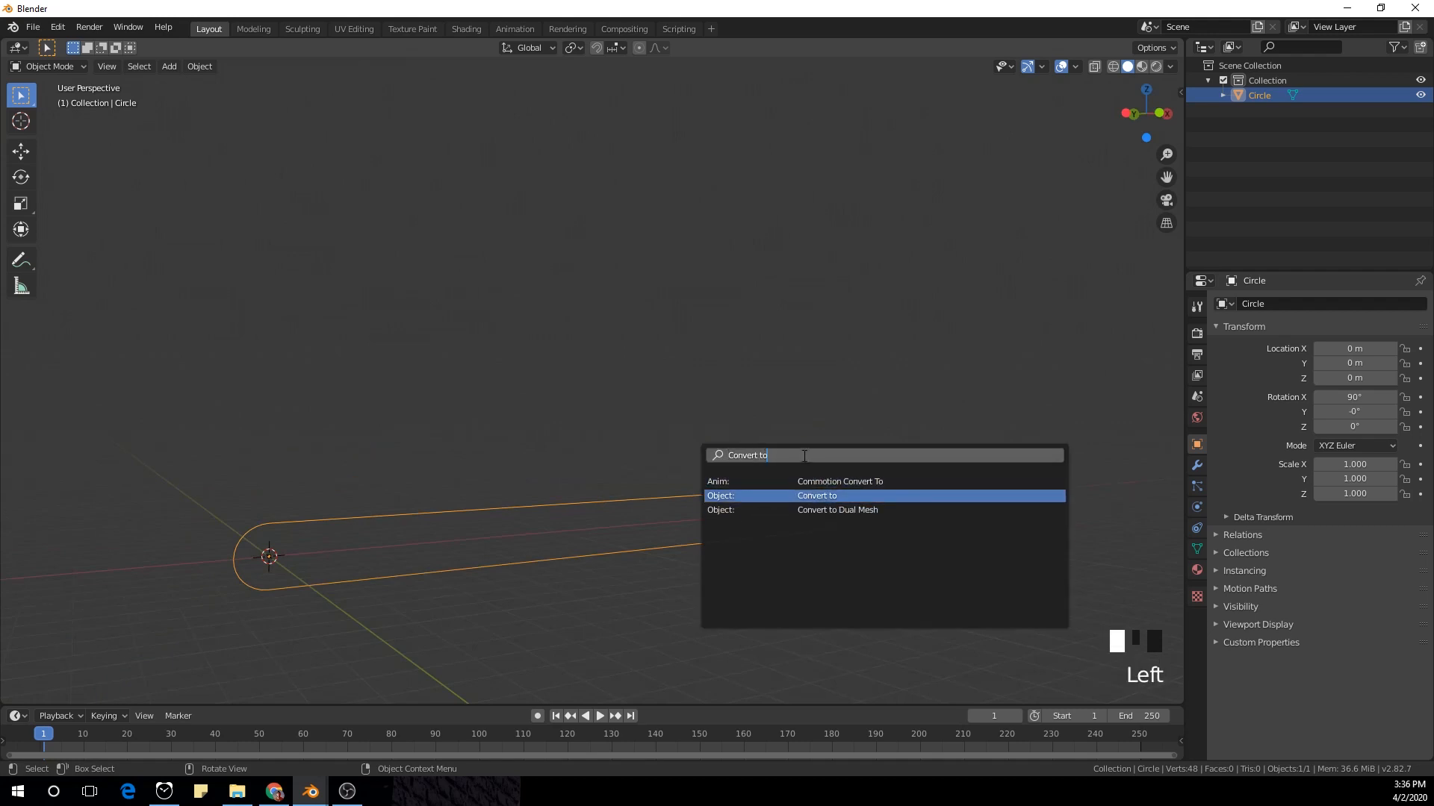
click(839, 496)
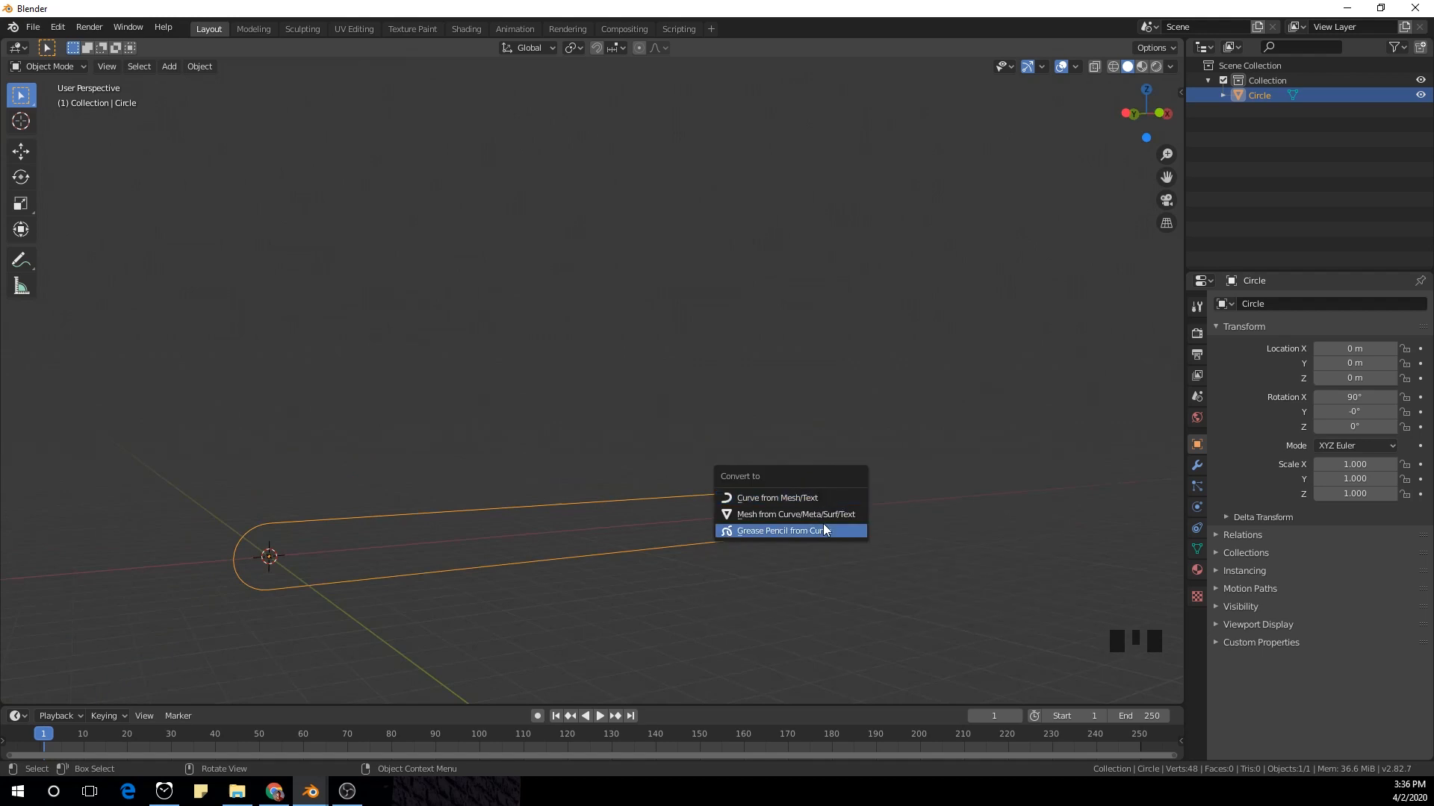
click(797, 501)
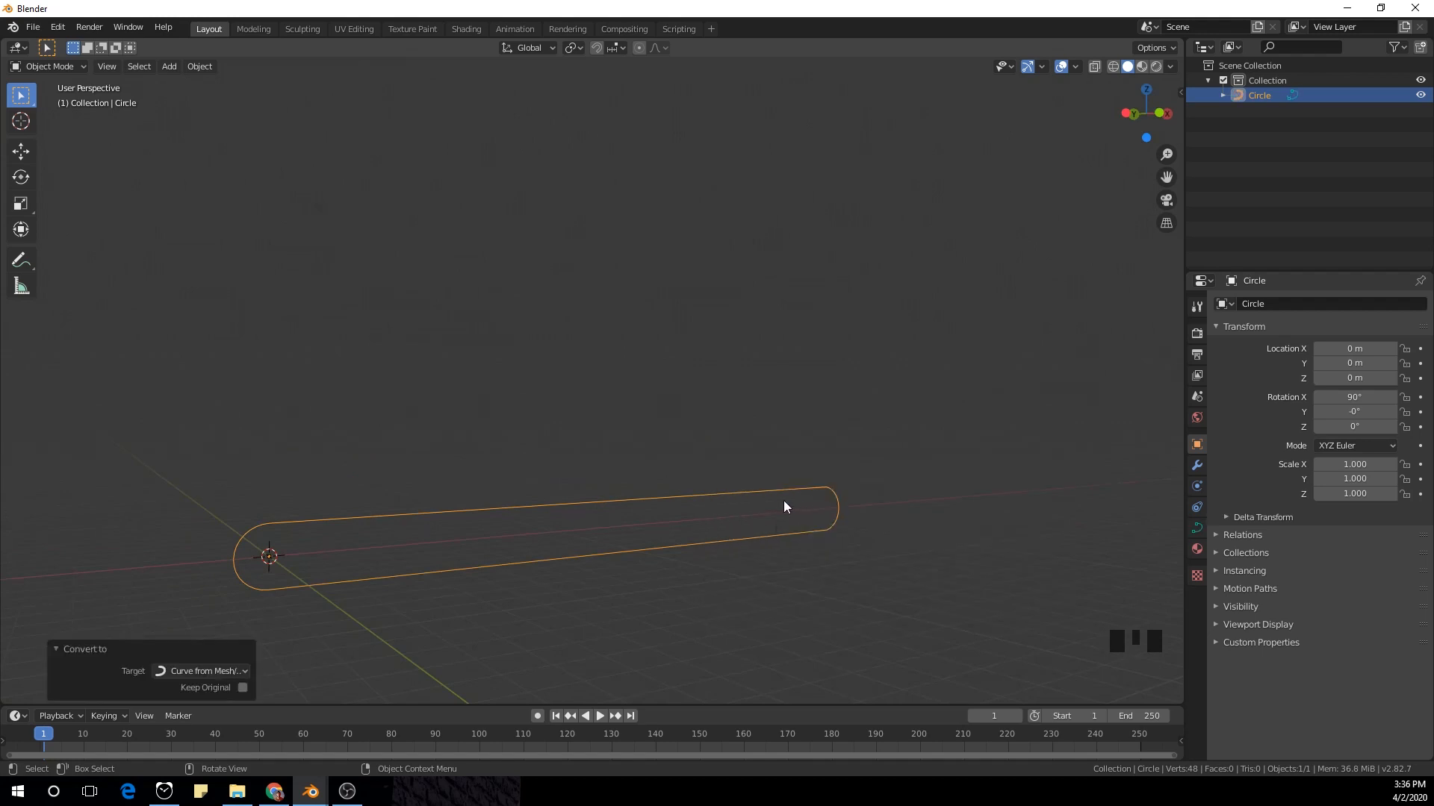
key(Tab)
key(Tab)
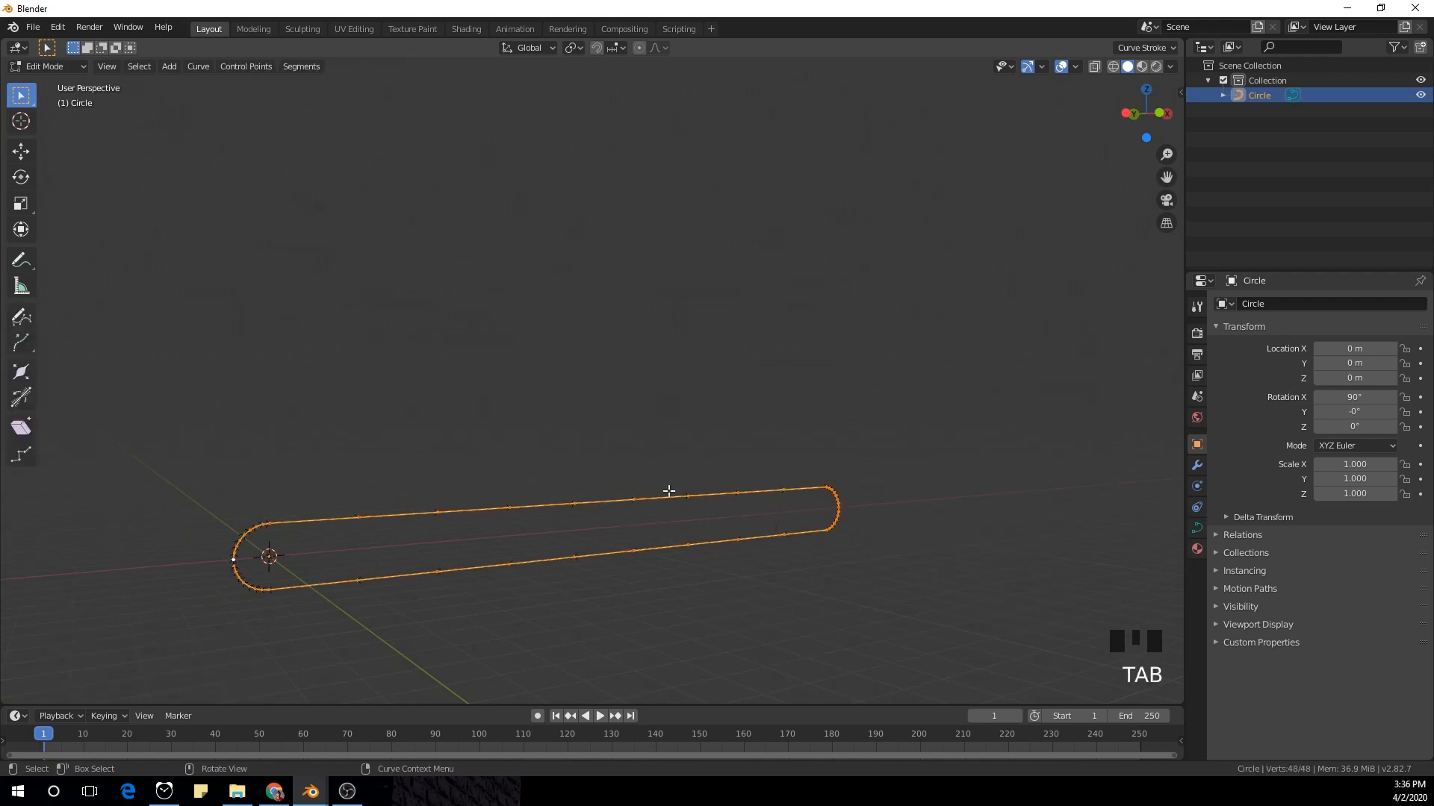
Step: Add a 2 m mesh cube at the origin
key(shift+a)
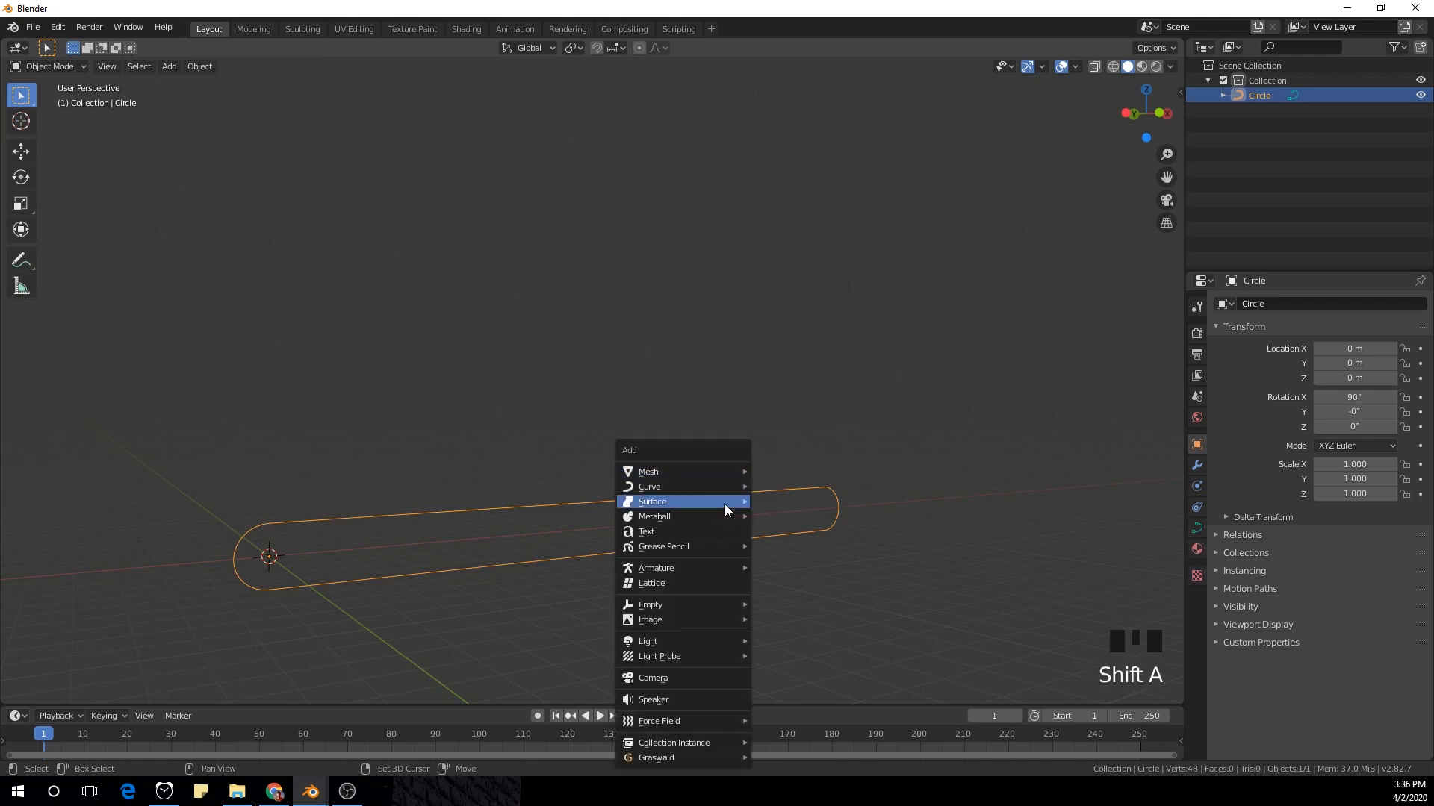
mouse_move(713, 471)
click(802, 486)
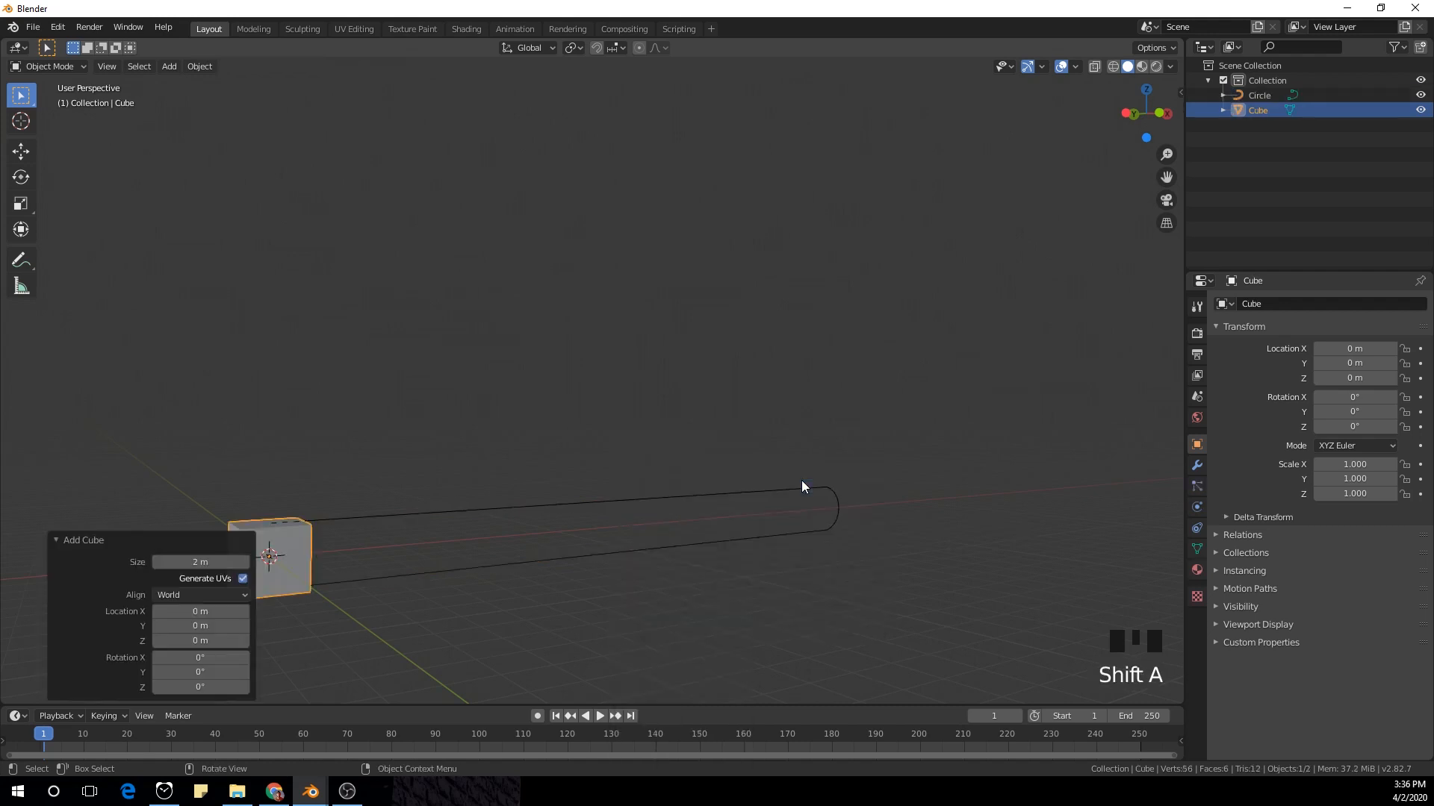
Step: Flatten the cube along Z to a scale of about 0.102, working from the front view
key(KP_1)
scroll(371, 469, up, 3)
shift+middle_drag(372, 468, 829, 483)
scroll(754, 395, up, 4)
key(s)
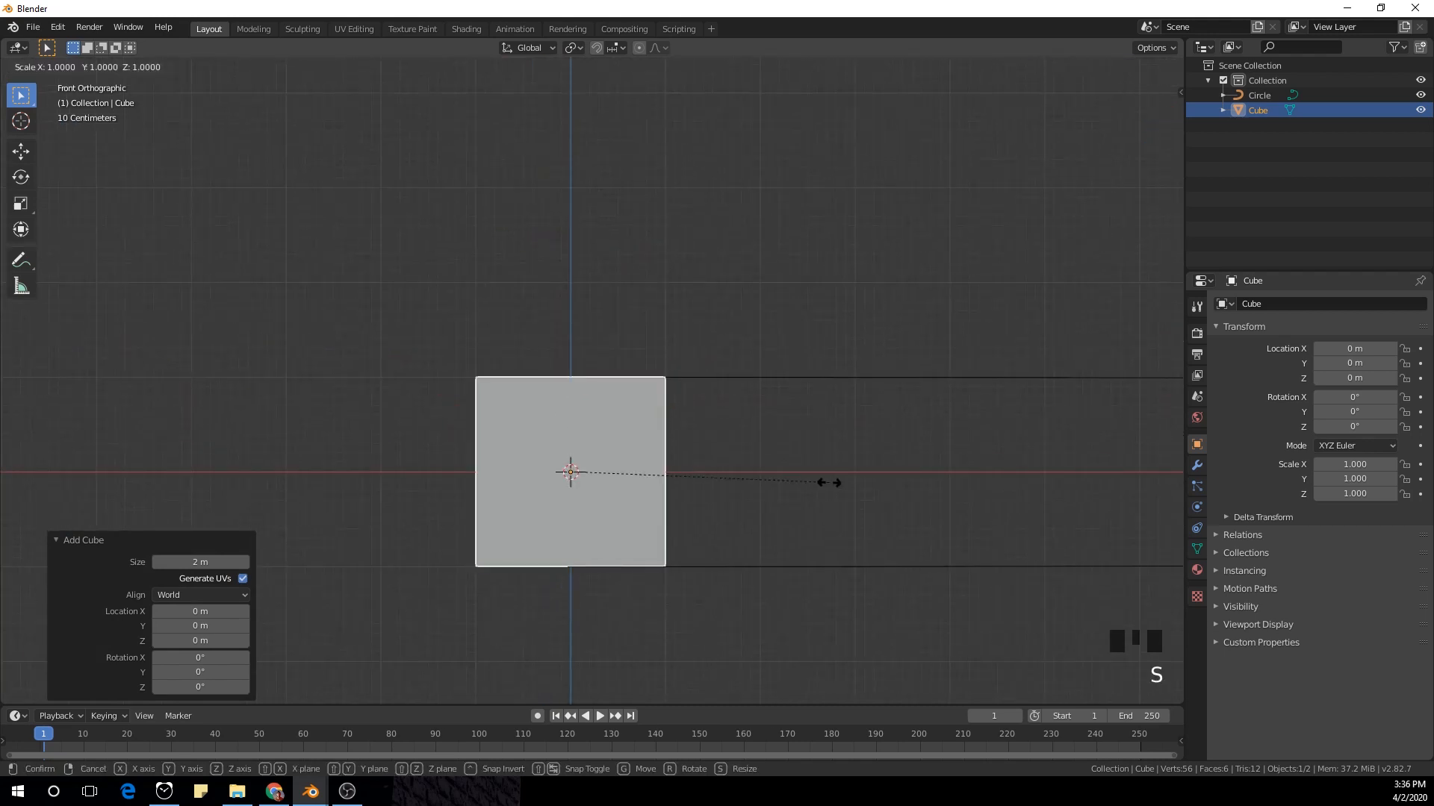
key(z)
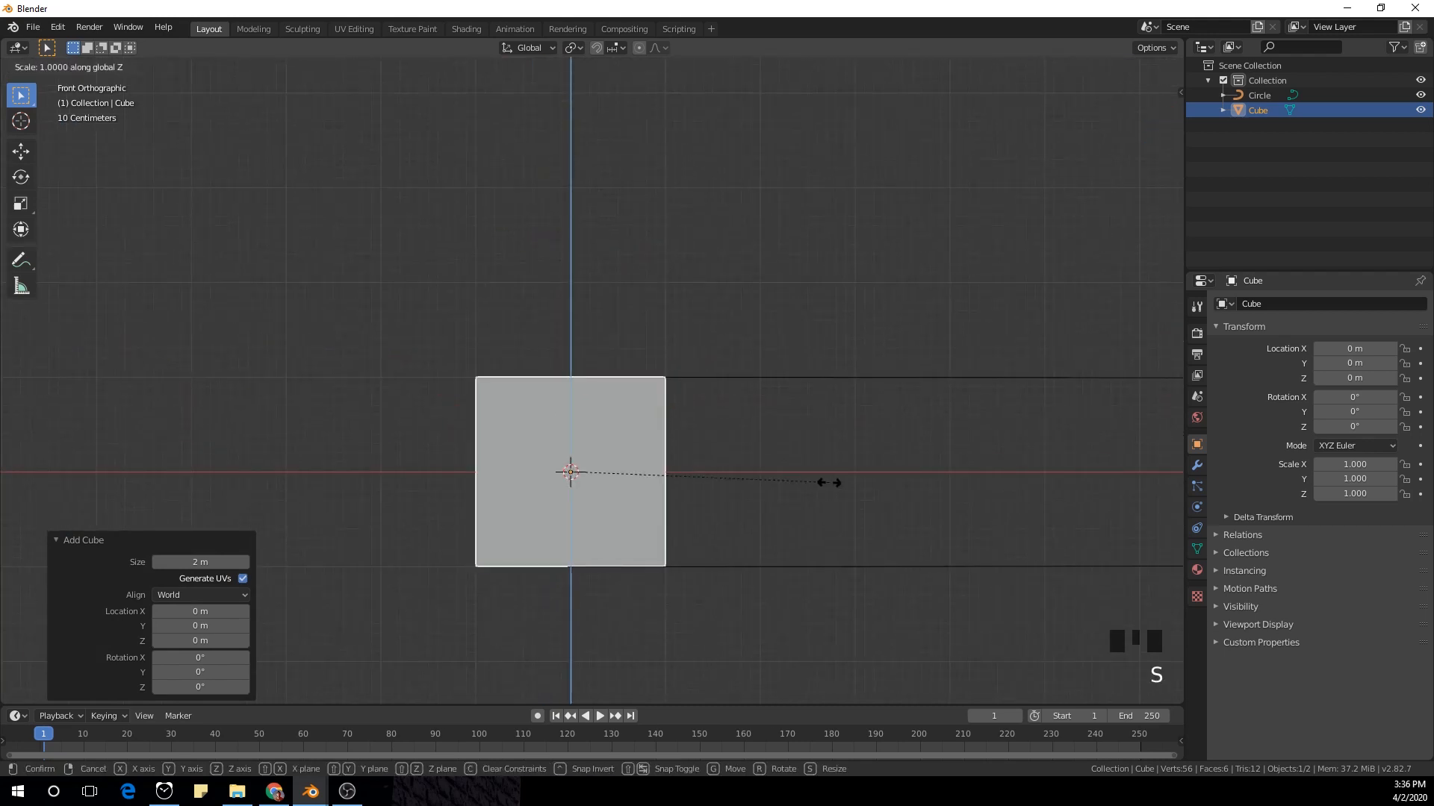
click(583, 479)
Step: Narrow the flattened cube along X to a scale of about 0.423
middle_drag(608, 440, 766, 490)
key(5)
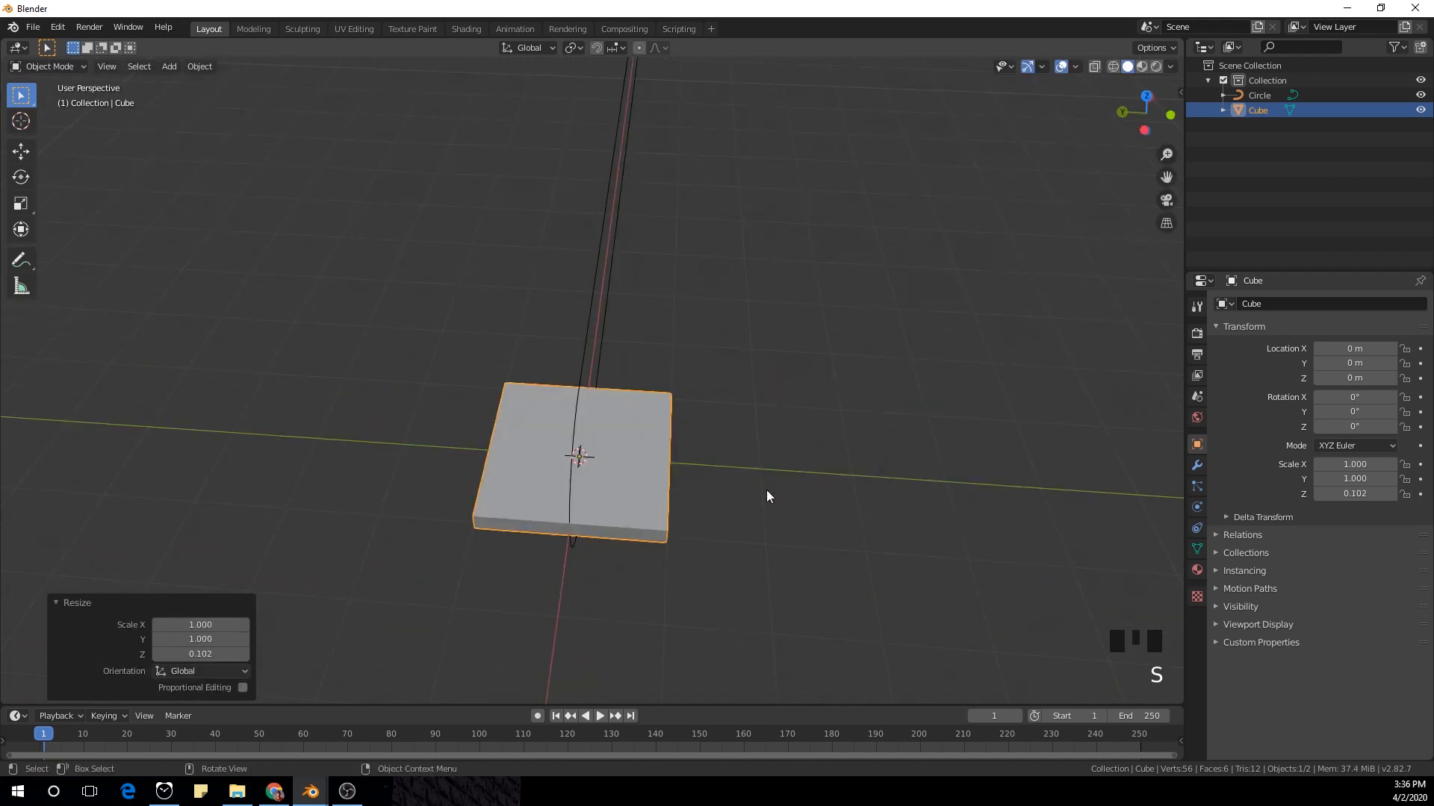
key(s)
key(s)
key(x)
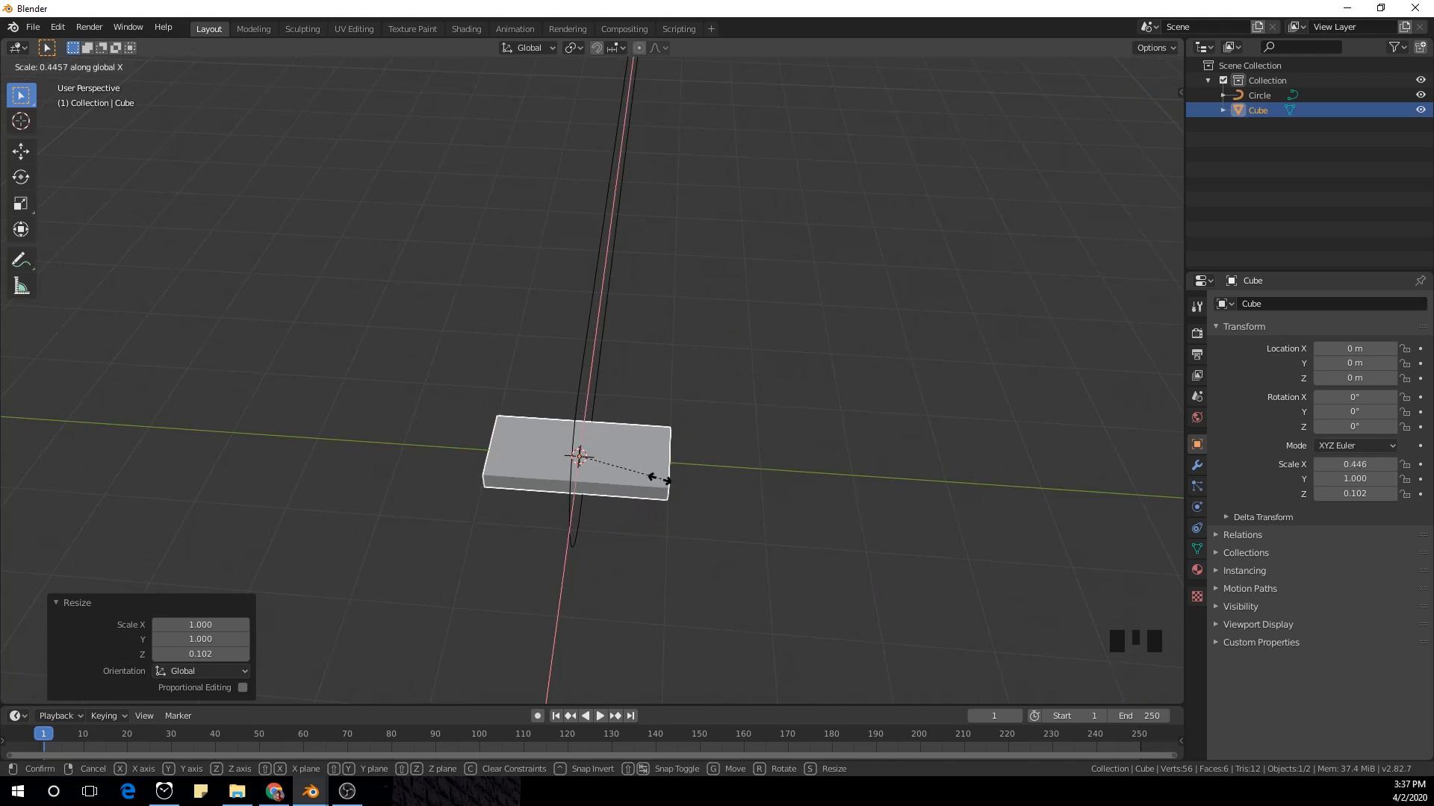
click(658, 478)
Step: Thin the slab further along Z by a factor of about 0.542, to a Z scale of about 0.055
middle_drag(657, 478, 812, 505)
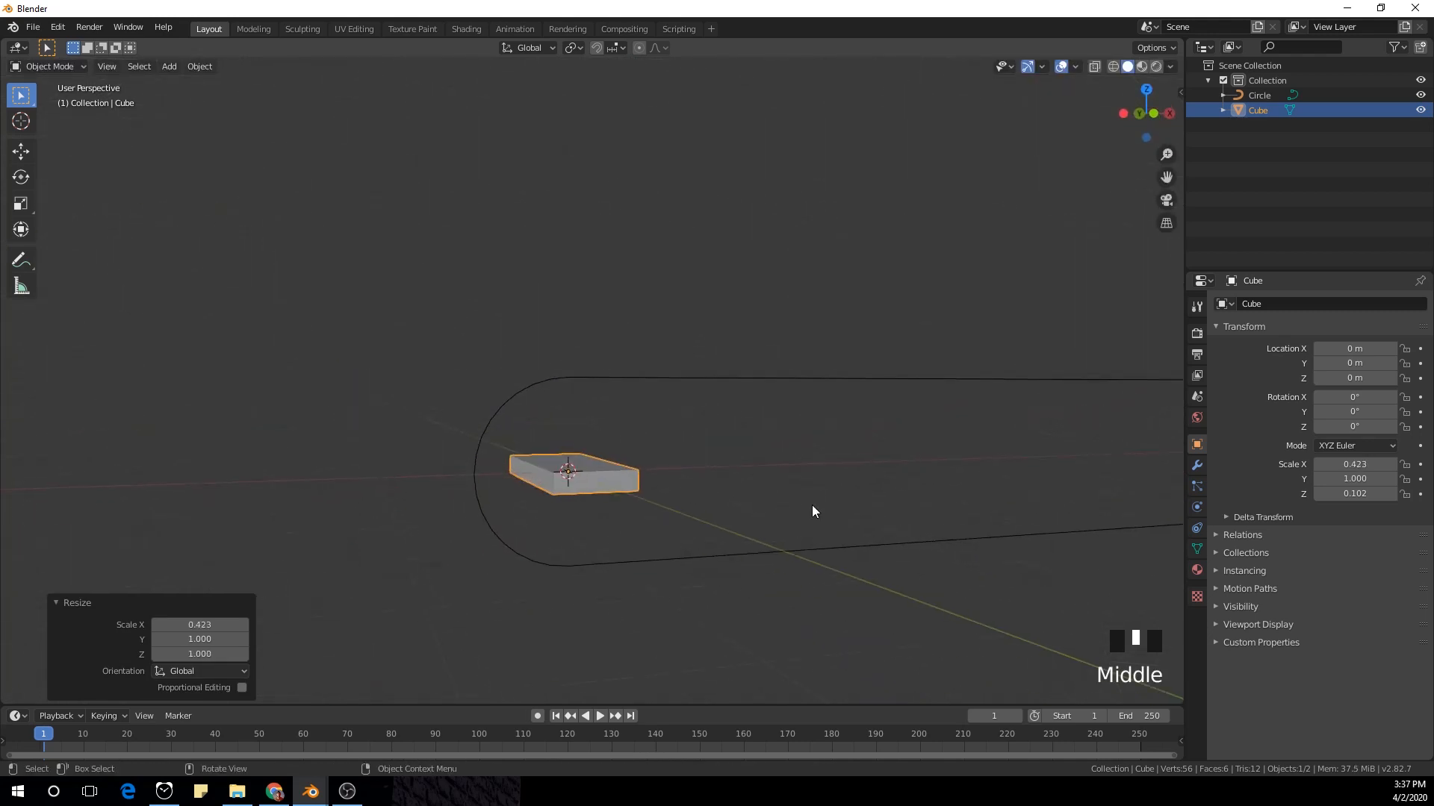
scroll(832, 509, up, 1)
key(s)
key(z)
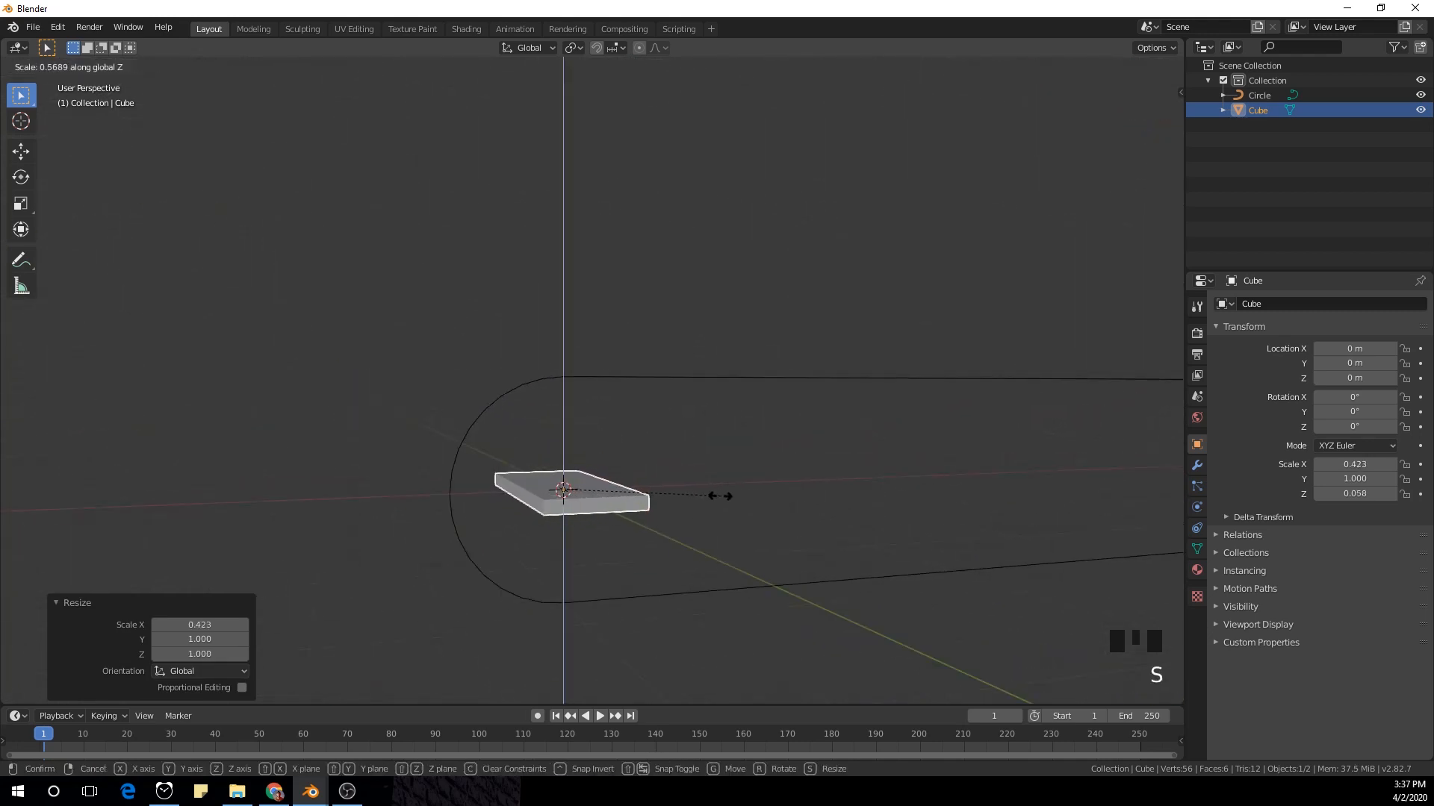
click(713, 495)
middle_drag(713, 495, 687, 476)
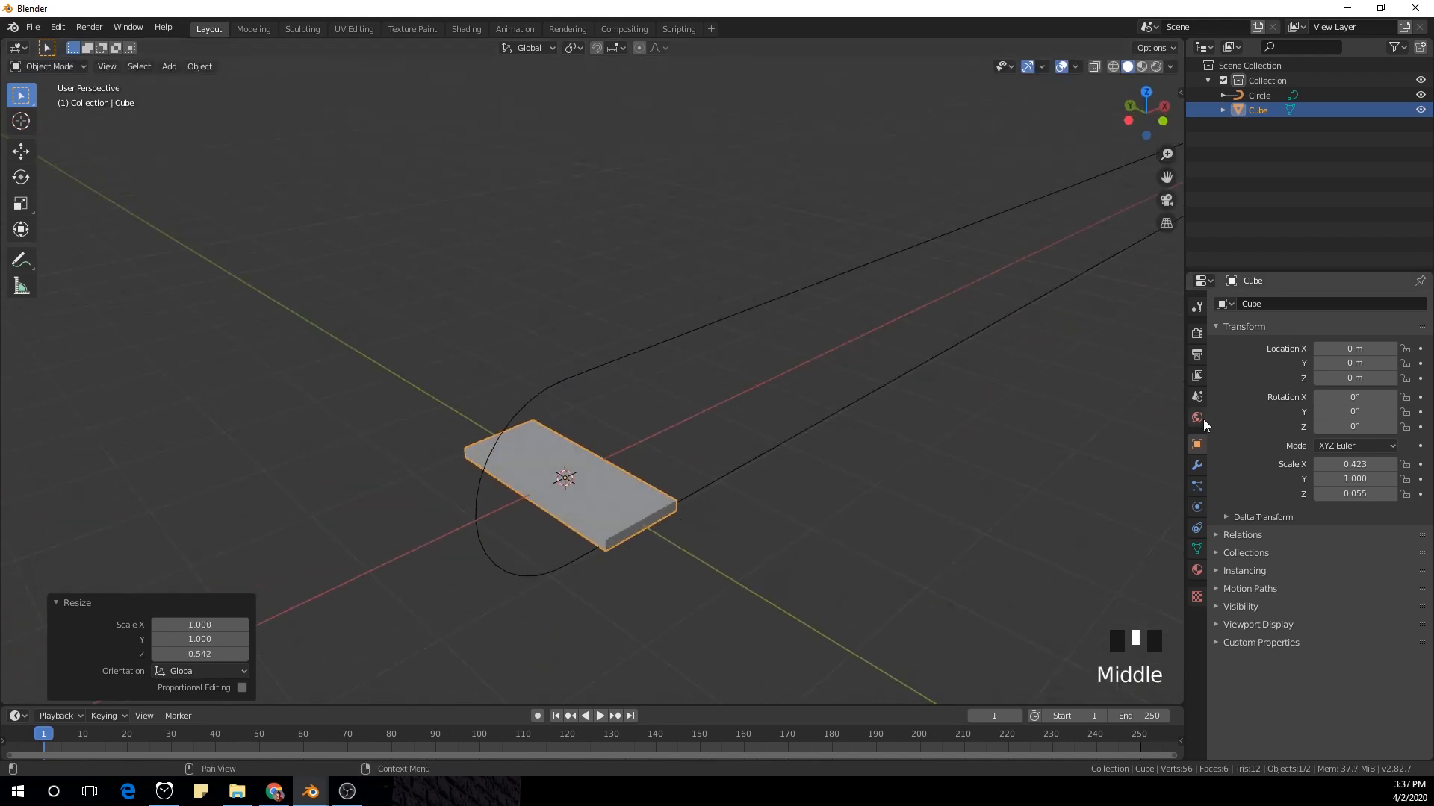
Step: Add a Curve modifier to the thin slab with the Circle curve as its deforming object
click(1197, 466)
click(1271, 306)
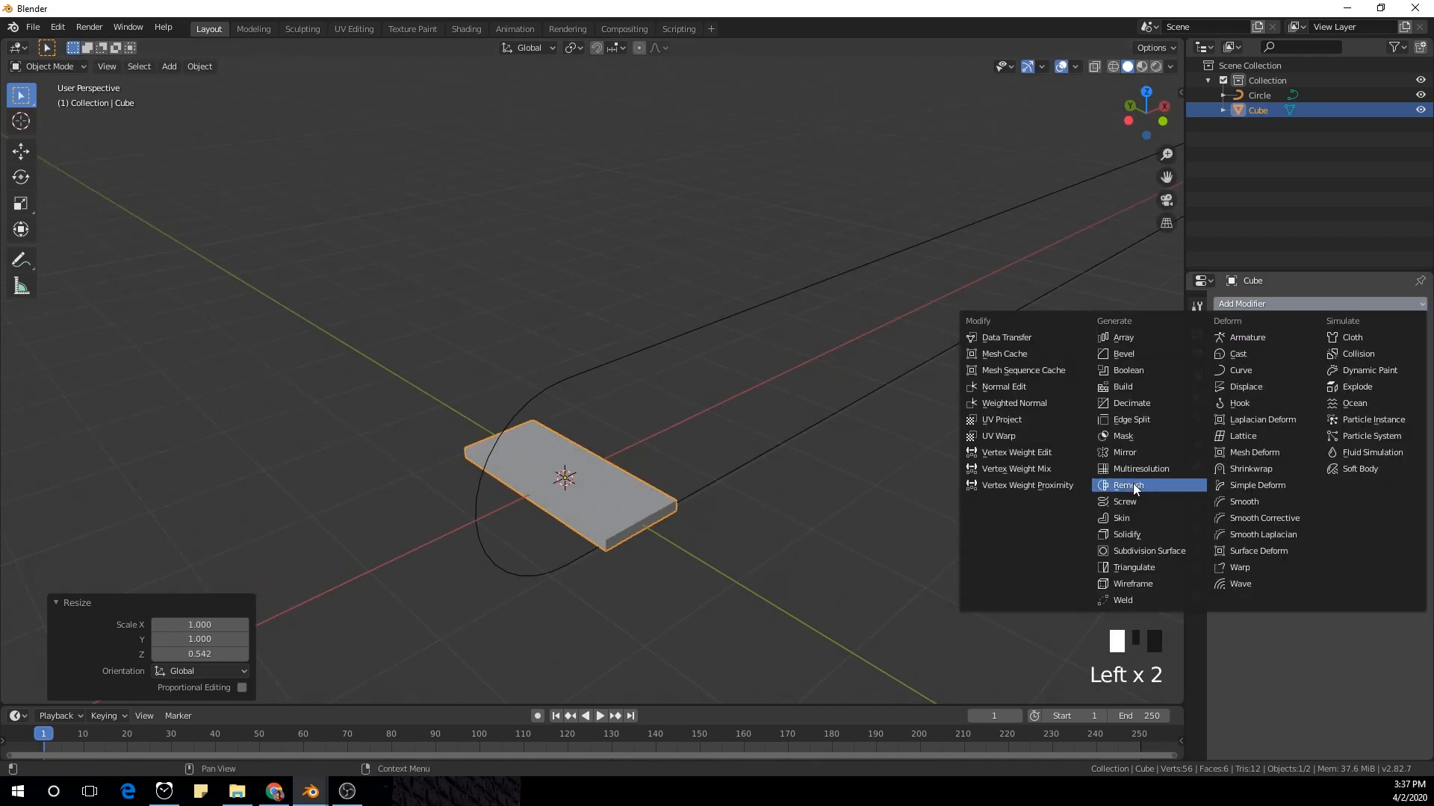
click(1240, 370)
click(1284, 386)
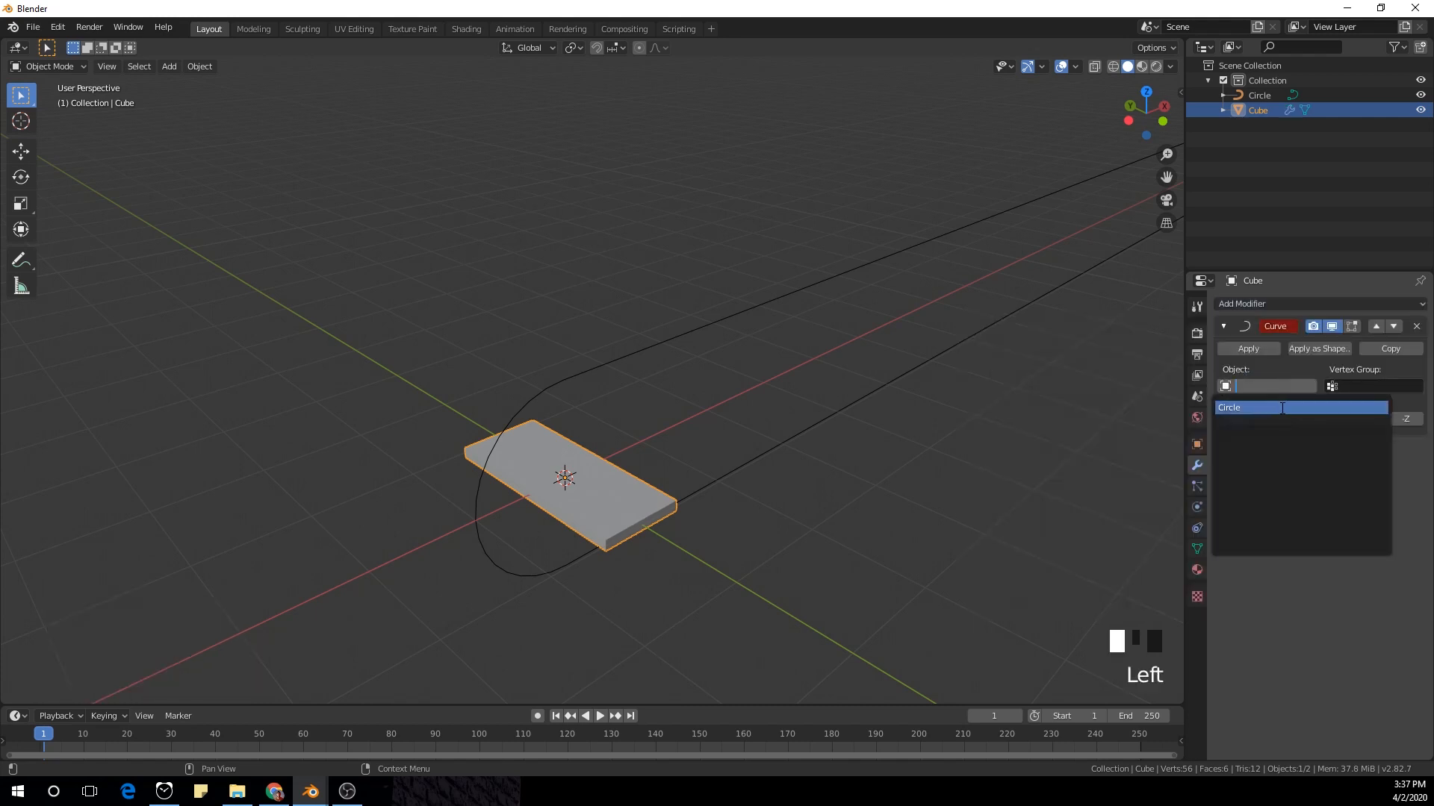
click(1274, 408)
middle_drag(723, 467, 777, 429)
Step: Add an Array modifier to the slab and place it above the Curve modifier in the stack
click(1308, 304)
click(1157, 339)
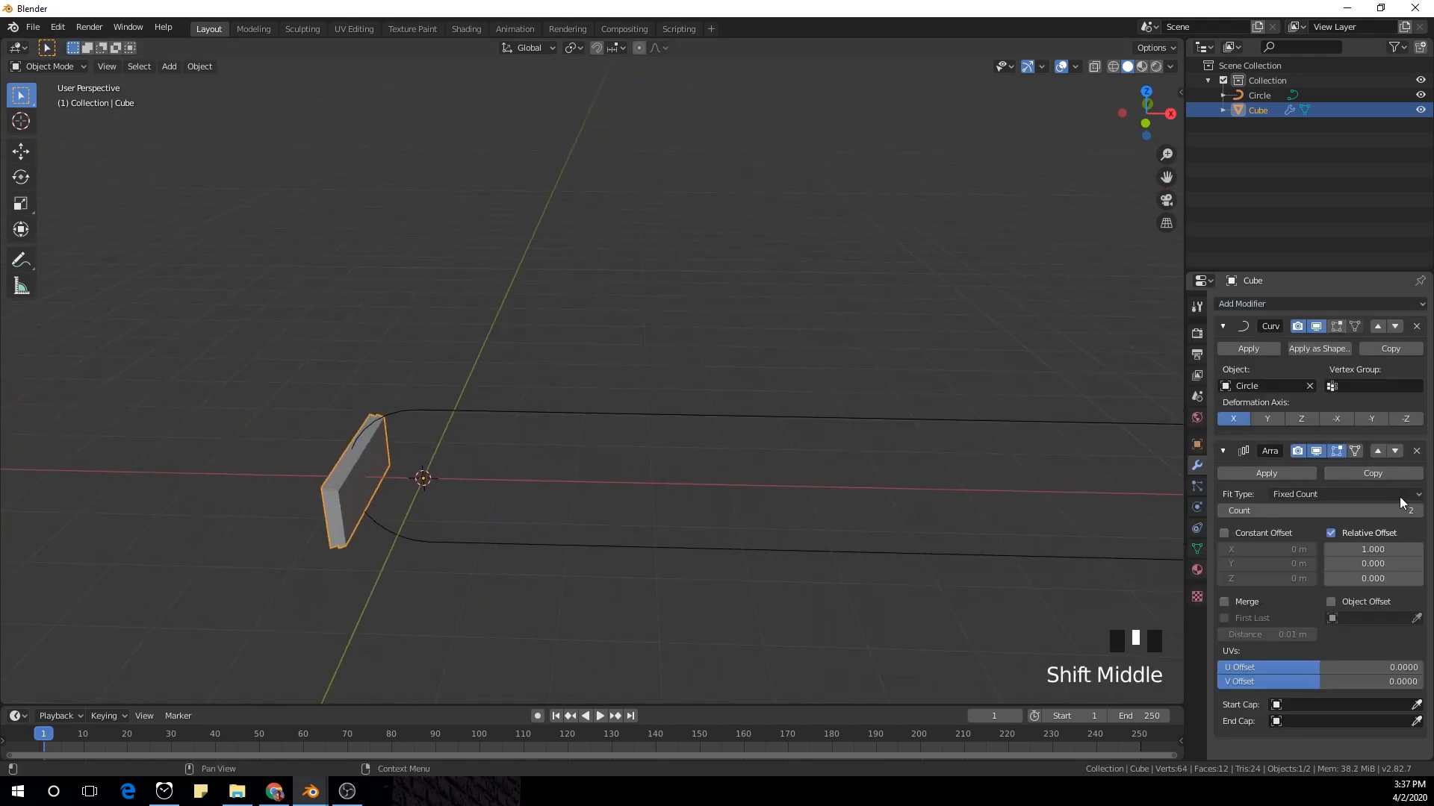
click(1378, 451)
middle_drag(971, 418, 1053, 426)
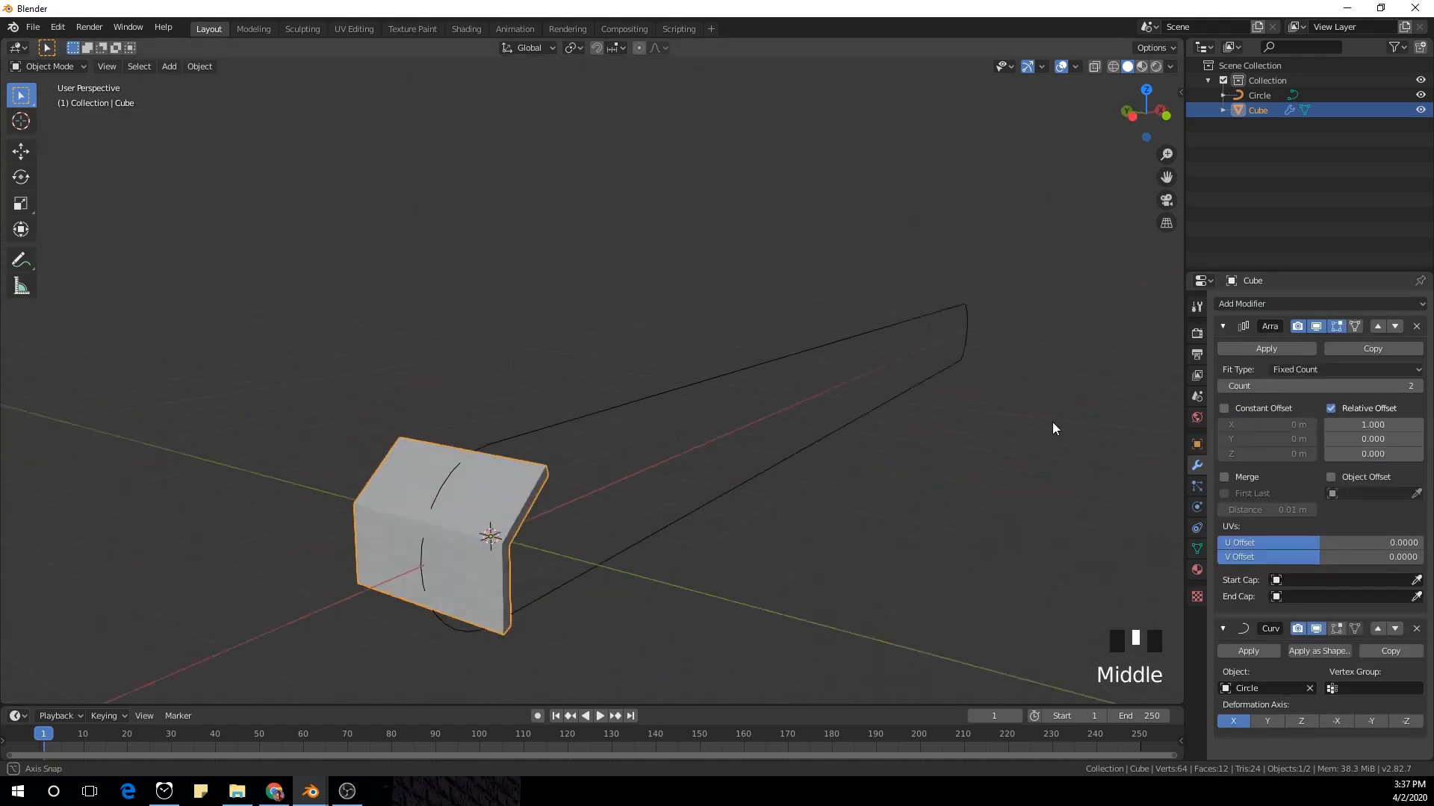
Step: Switch the array from relative to constant offset, with an X offset of about 2.19 m
click(1230, 410)
click(1333, 411)
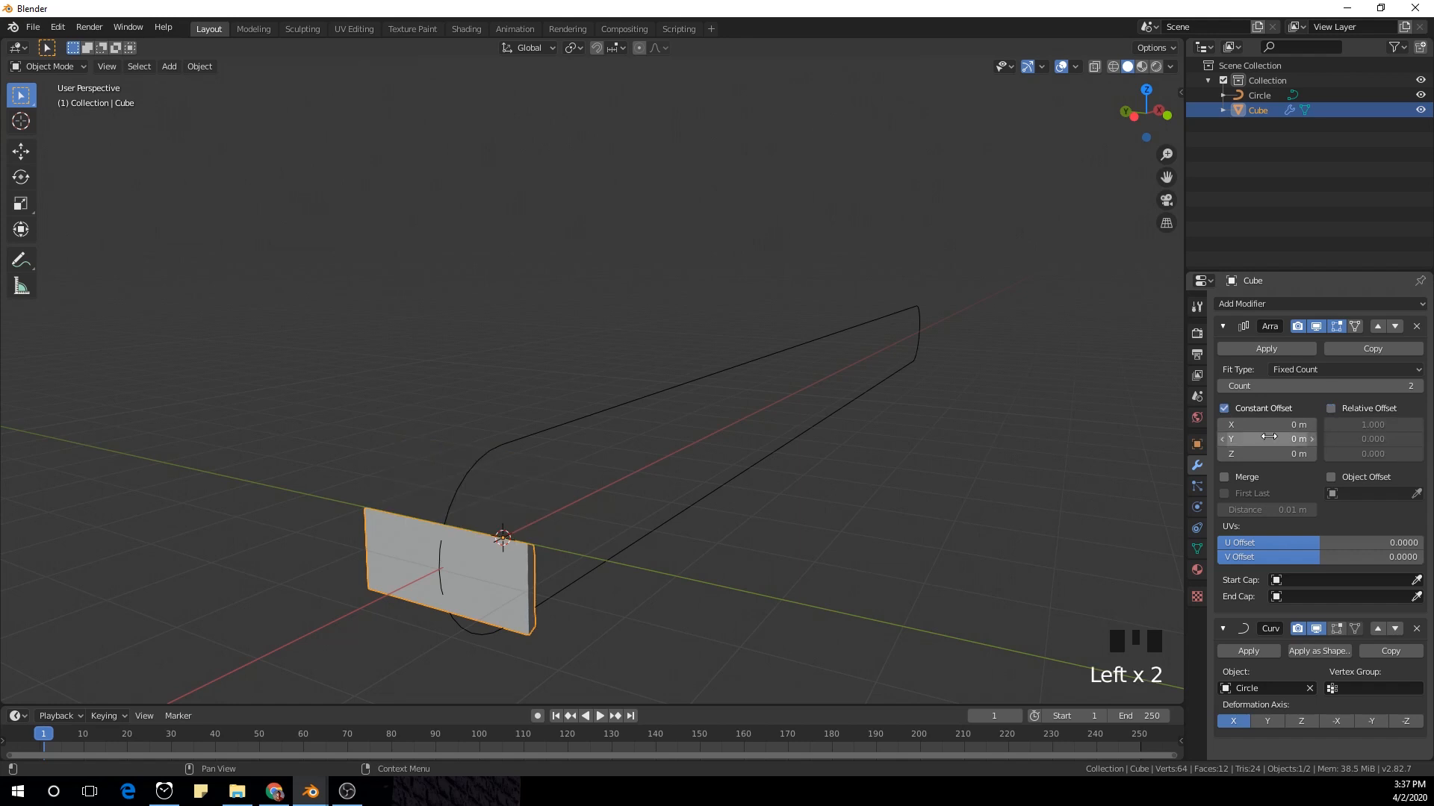
drag(1269, 424, 1336, 424)
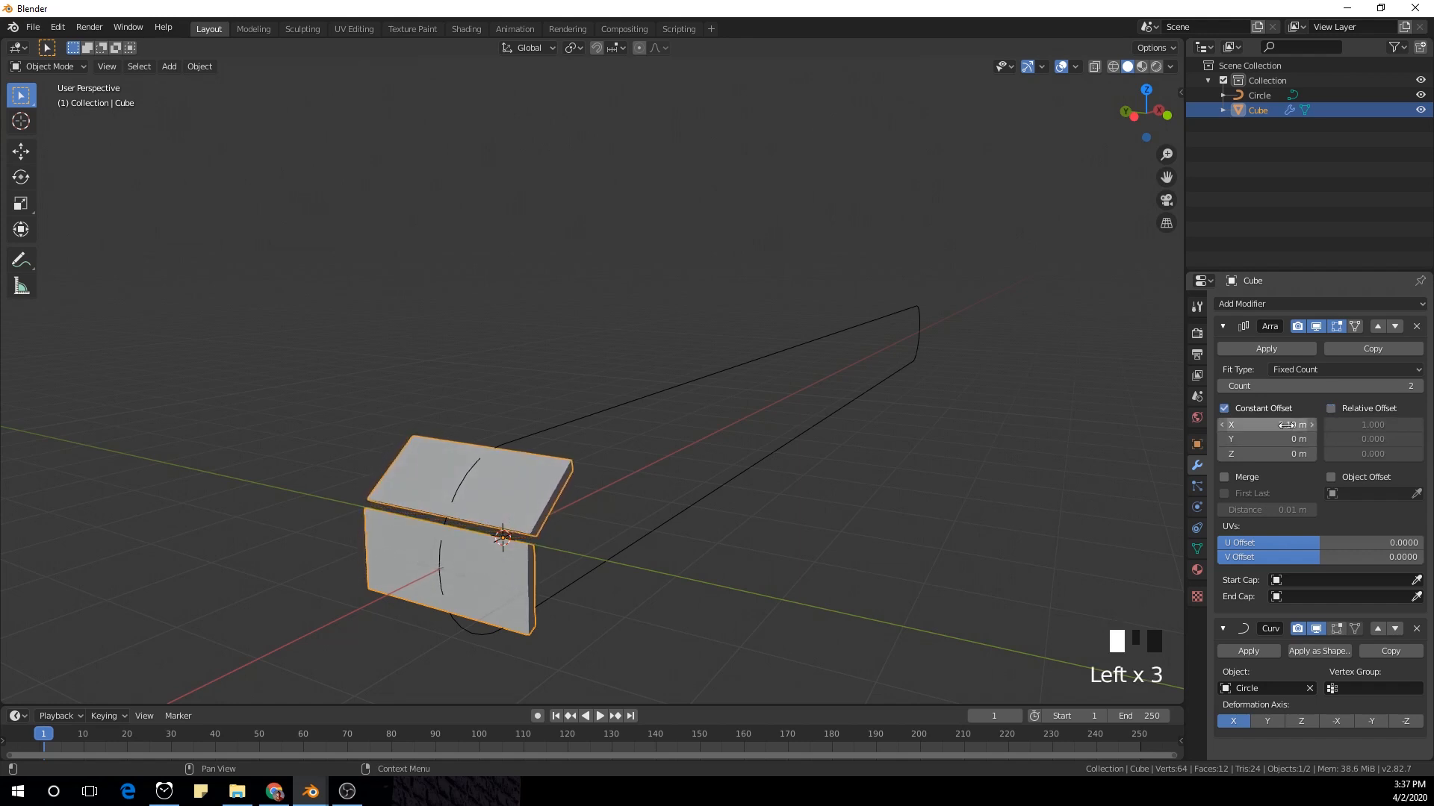
Step: Raise the array count to 58 so the slabs run around the whole loop
click(1421, 388)
click(1421, 388)
click(1421, 388)
click(1421, 388)
click(1421, 388)
click(1421, 388)
mouse_move(1391, 386)
mouse_down()
mouse_move(1433, 387)
mouse_move(1381, 386)
mouse_move(1415, 386)
mouse_up()
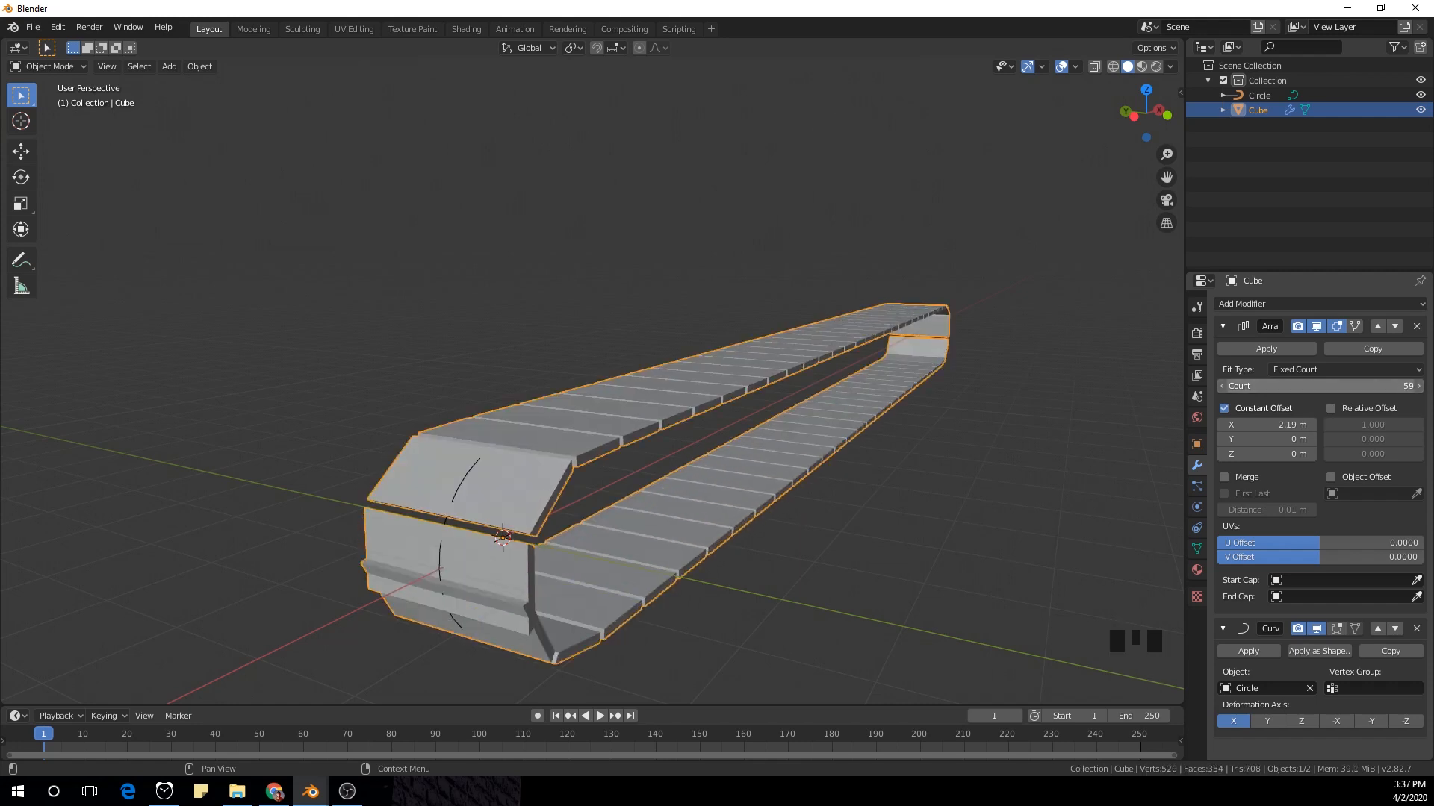
middle_drag(912, 458, 1270, 374)
click(1221, 388)
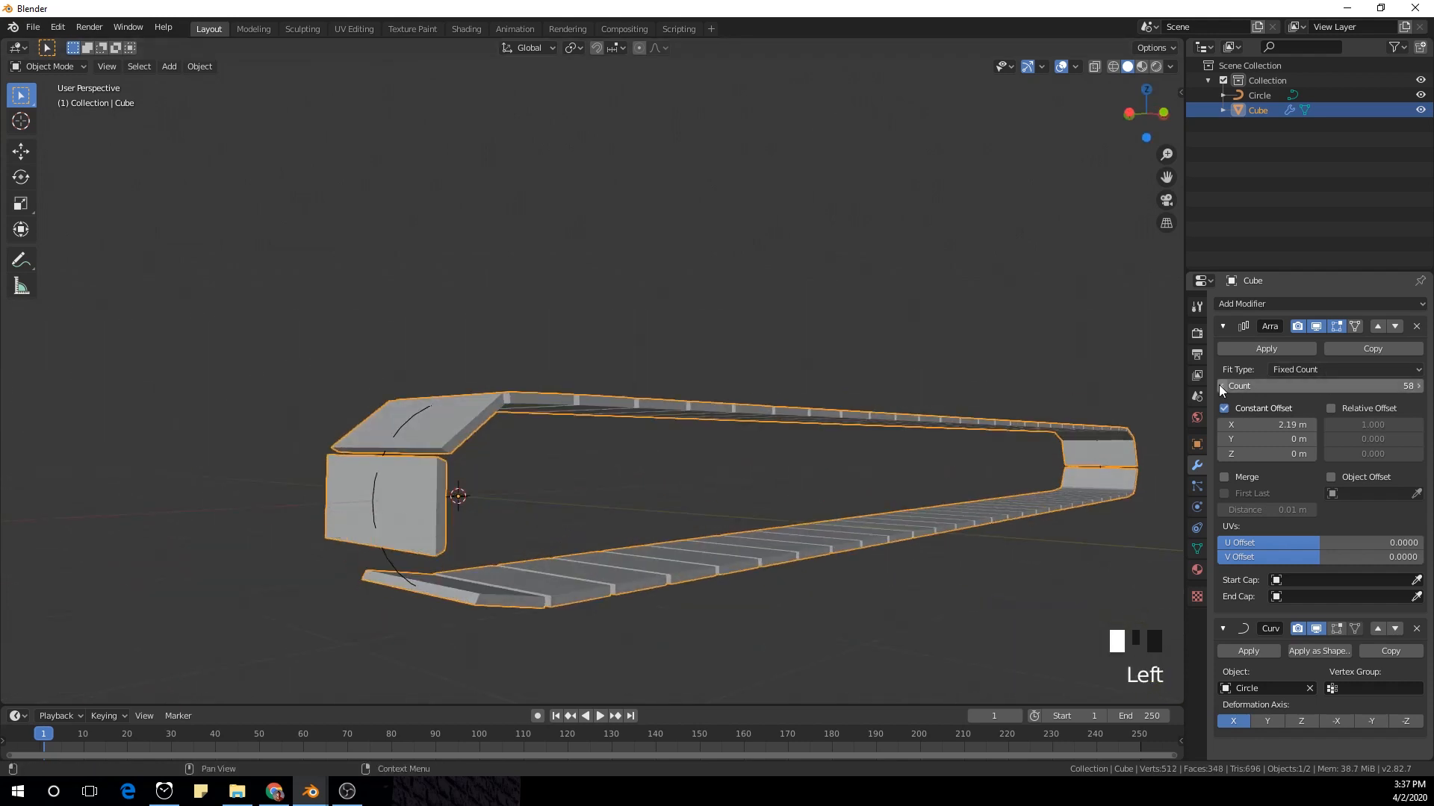
Step: Increase the array's constant X offset to 2.21 m to even out the spacing where the belt closes
middle_drag(807, 383, 764, 379)
scroll(747, 393, up, 2)
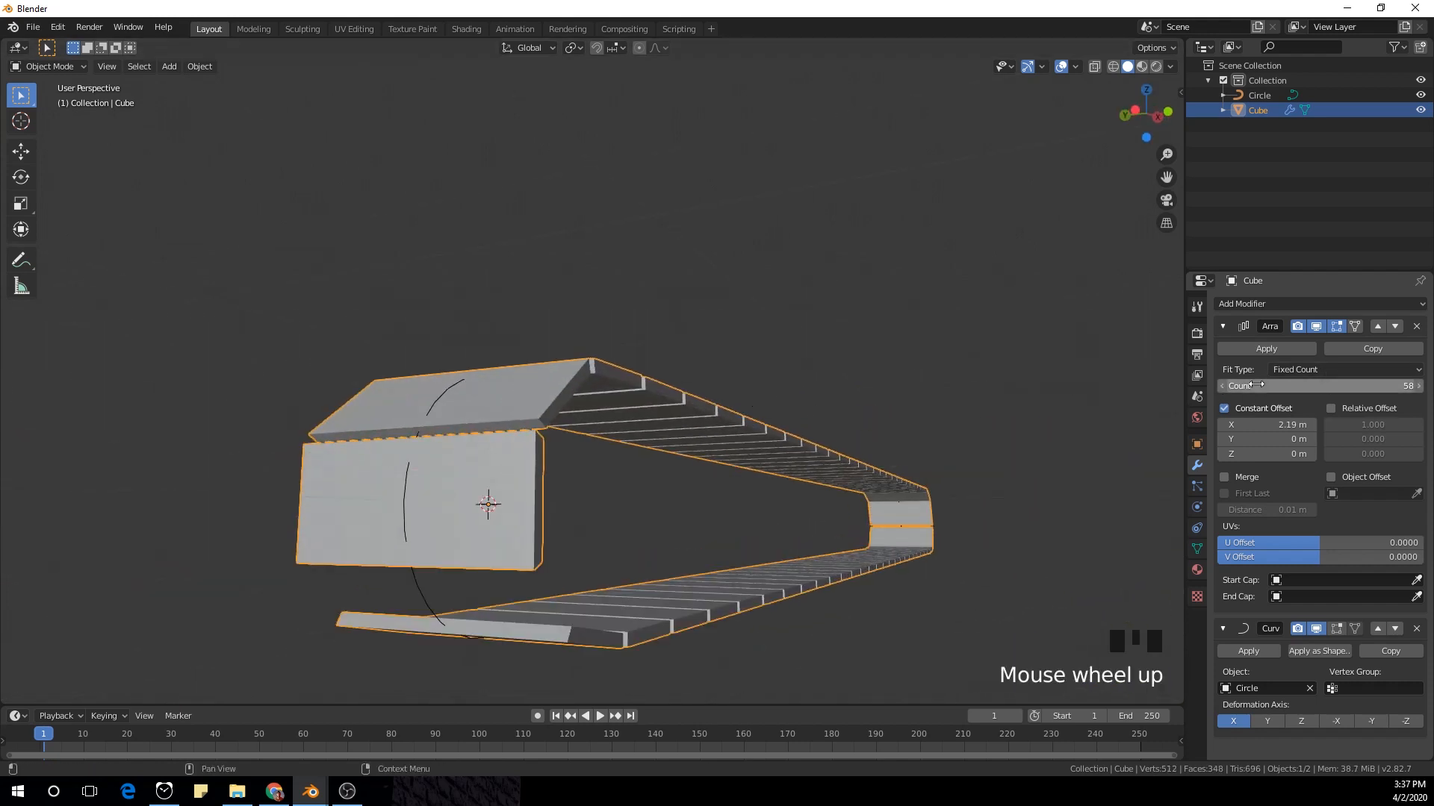
click(1312, 427)
click(1311, 428)
middle_drag(735, 389, 701, 383)
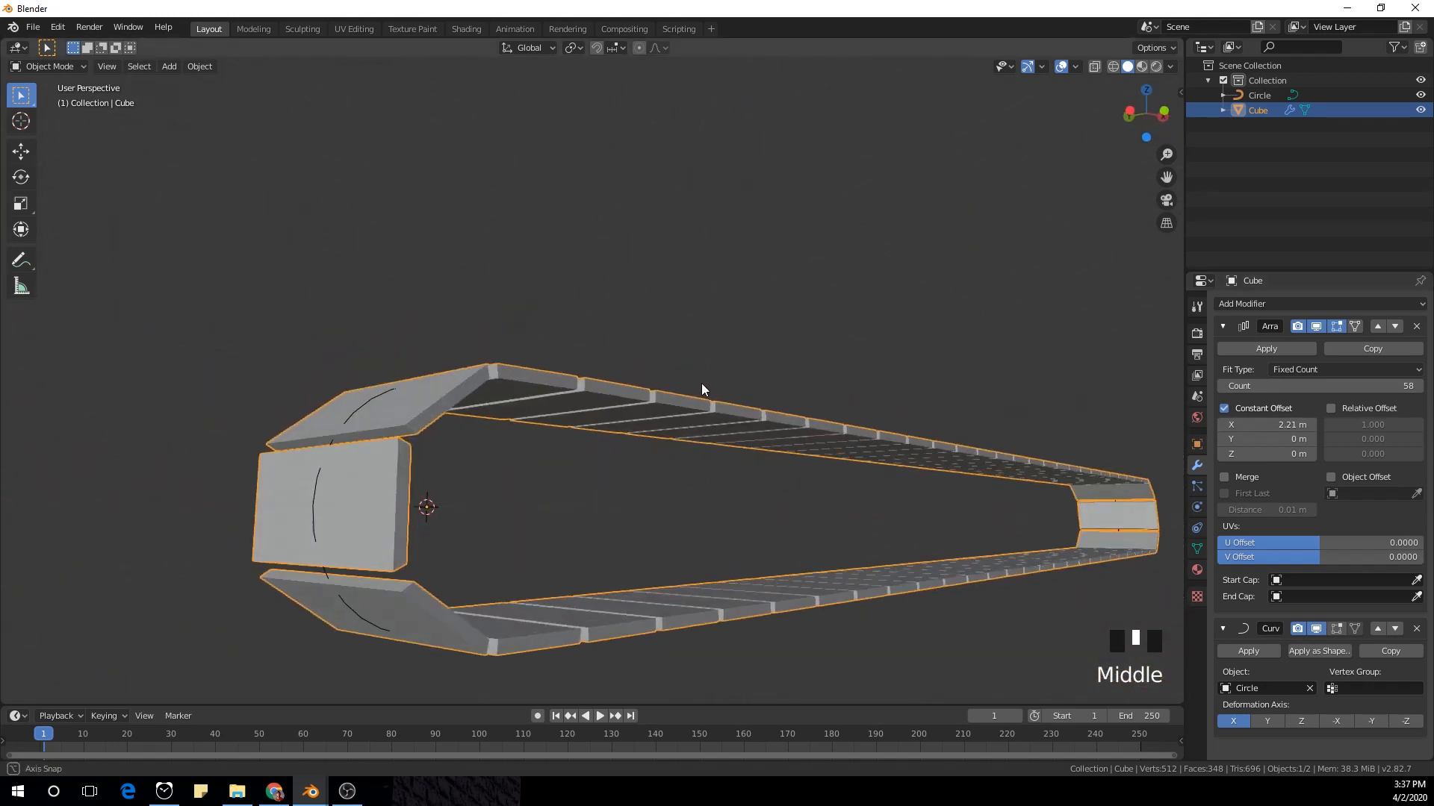
Step: Examine the segment spacing and the closure of the belt around its curved end from several angles
middle_drag(515, 498, 574, 466)
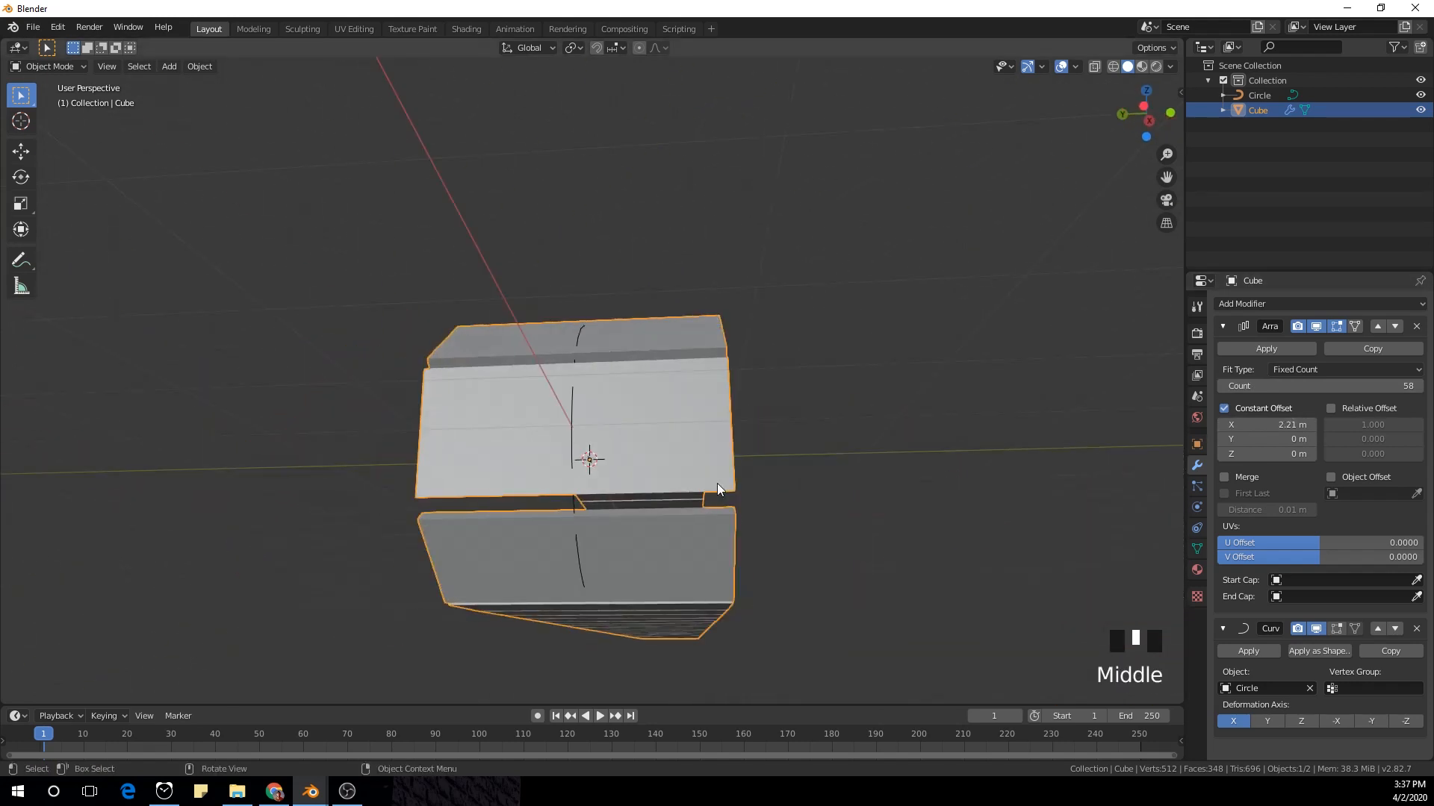
middle_drag(905, 484, 915, 521)
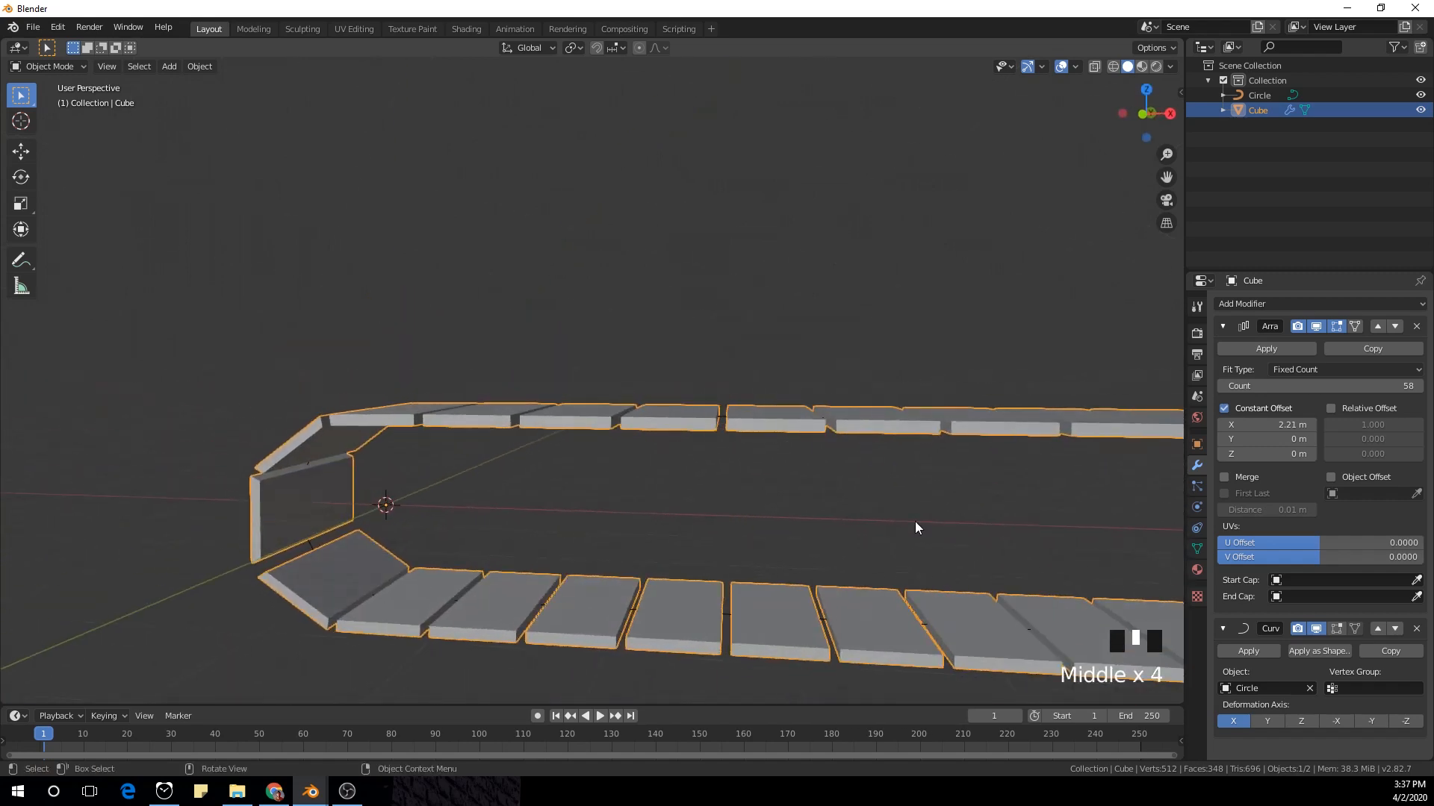
scroll(518, 441, down, 2)
middle_drag(517, 447, 473, 415)
scroll(426, 471, down, 2)
middle_drag(426, 471, 737, 500)
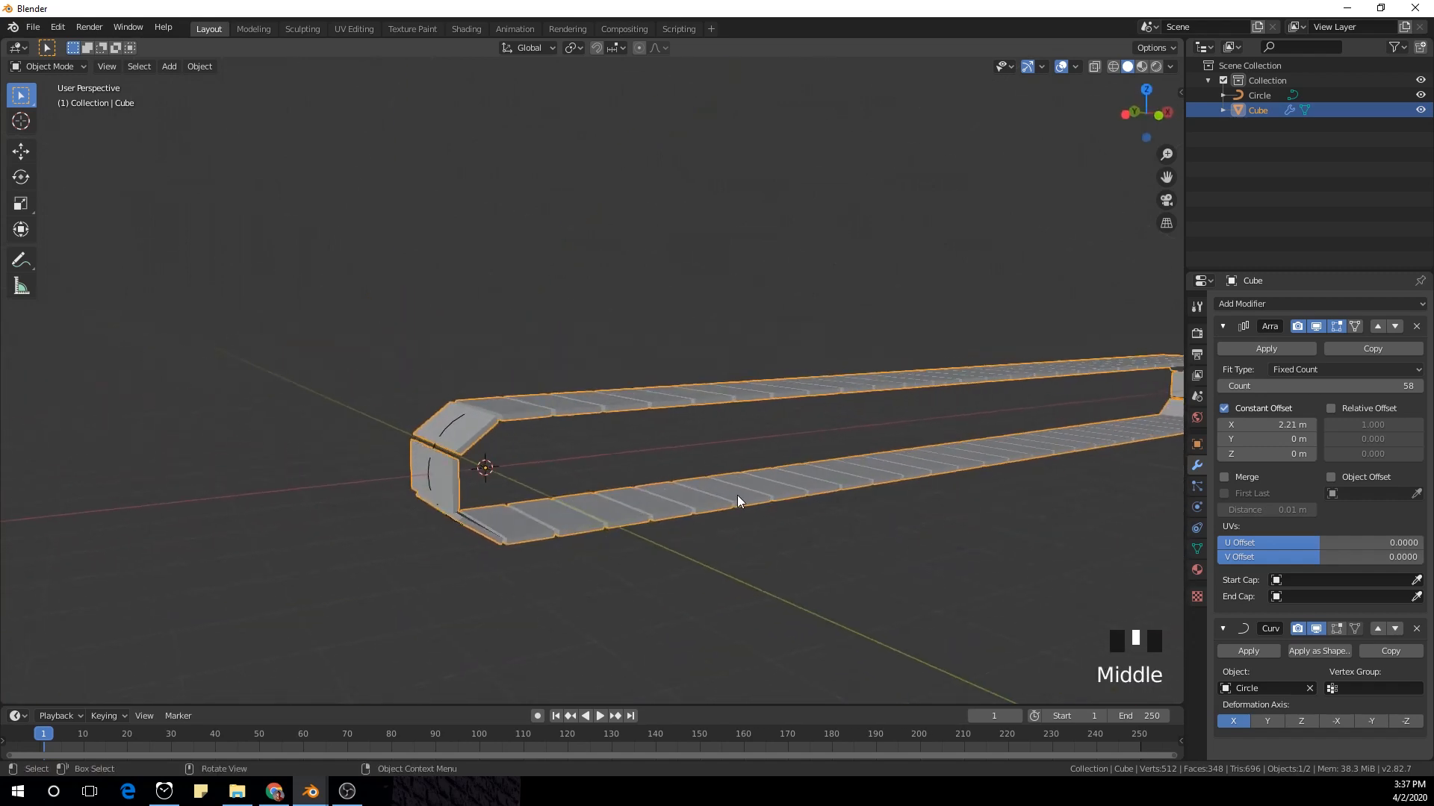
shift+middle_drag(637, 348, 582, 379)
scroll(621, 368, down, 2)
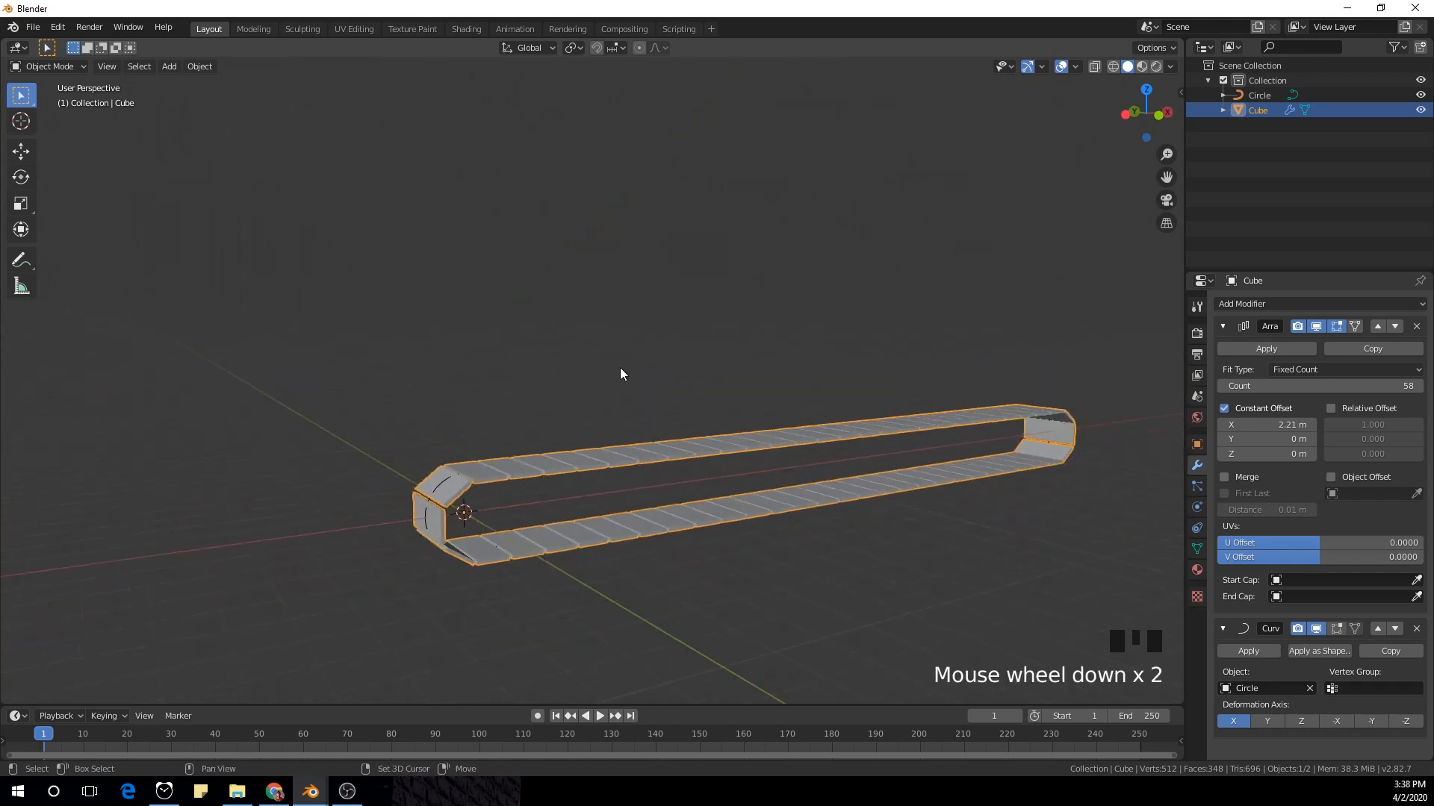
Step: Add a 2 m mesh cube at the origin and view it from the front
key(shift+a)
mouse_move(620, 367)
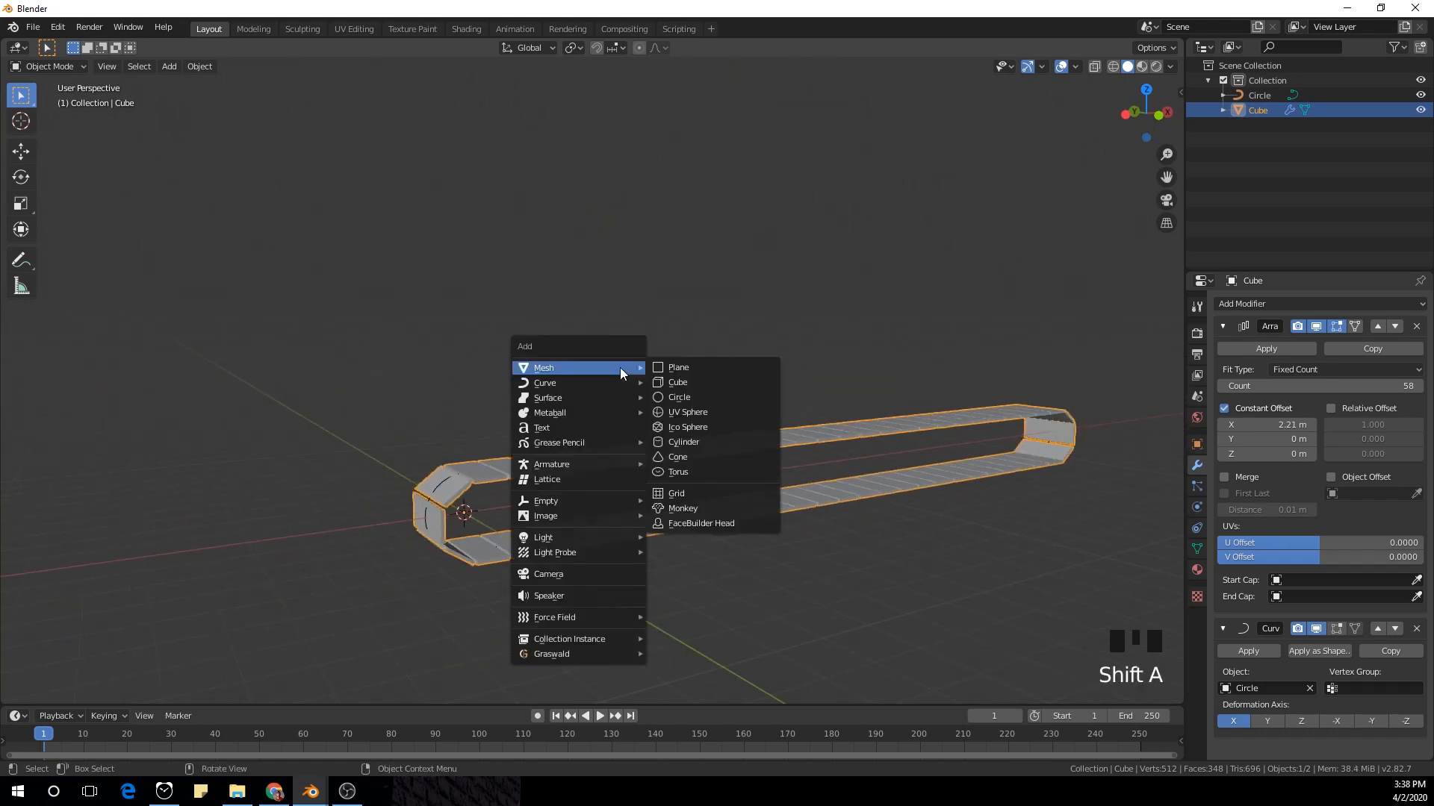
click(693, 382)
key(KP_1)
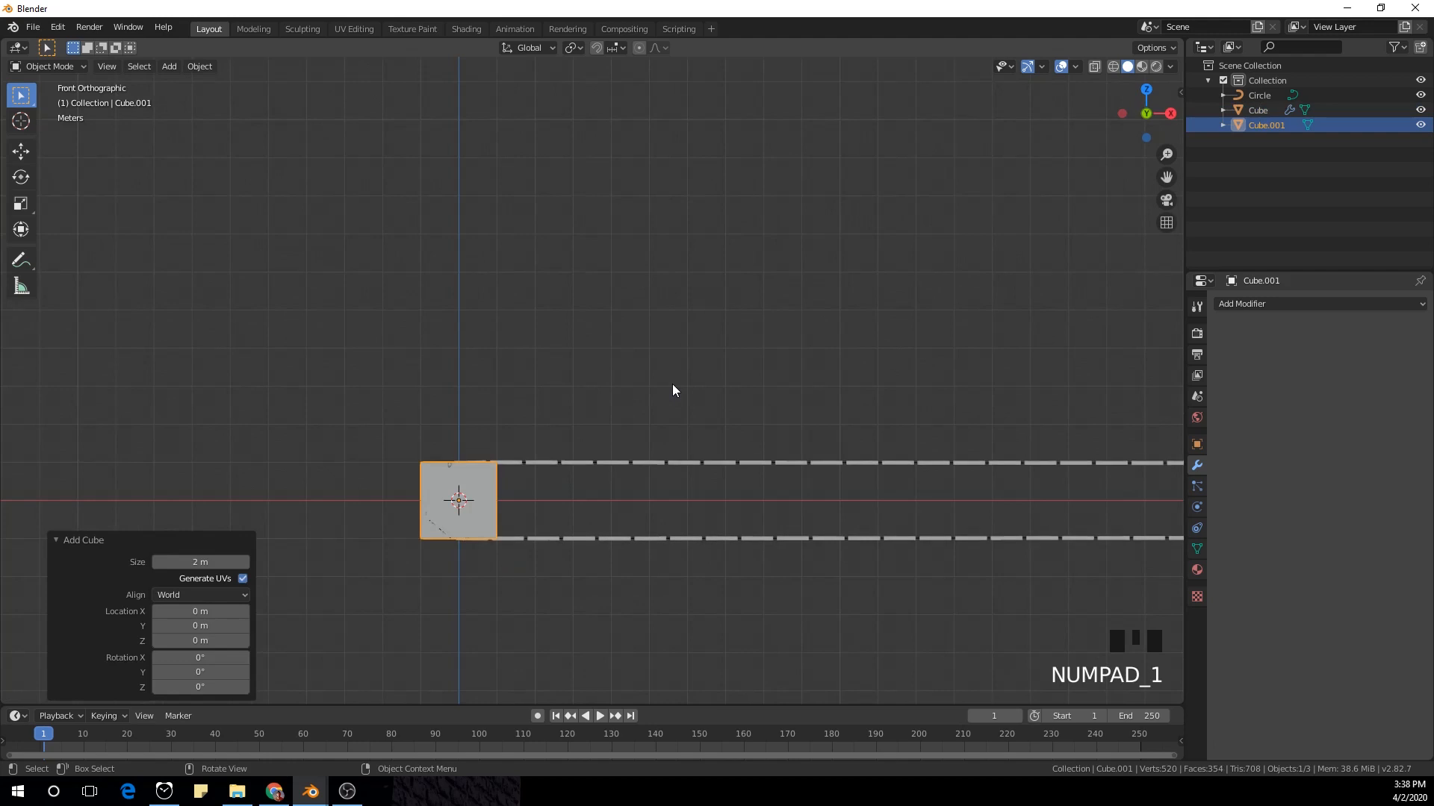
Step: Move the new cube up 2.1 m along Z, above the belt's upper run
scroll(564, 498, up, 4)
shift+middle_drag(563, 493, 682, 358)
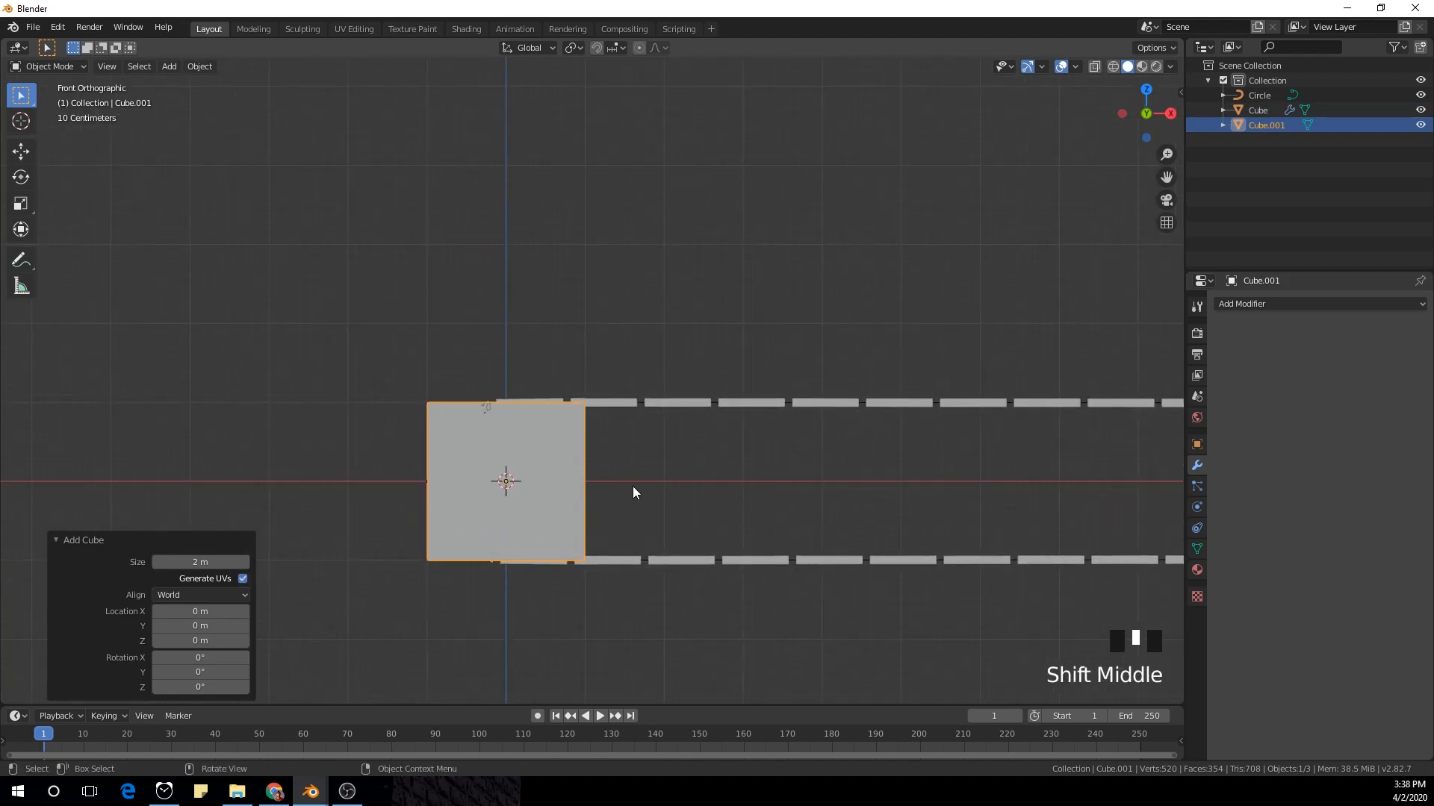
key(g)
right_click(684, 350)
key(g)
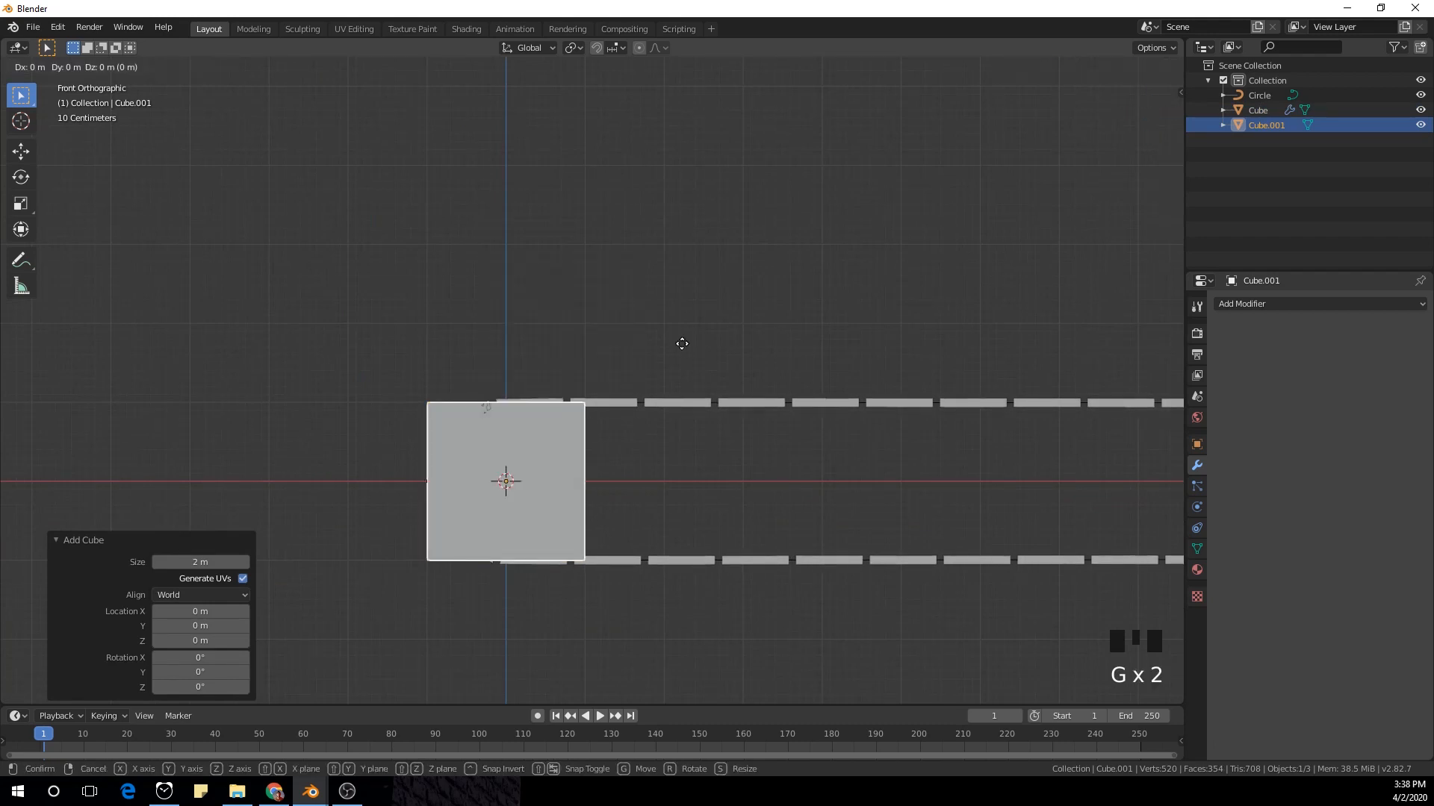
key(z)
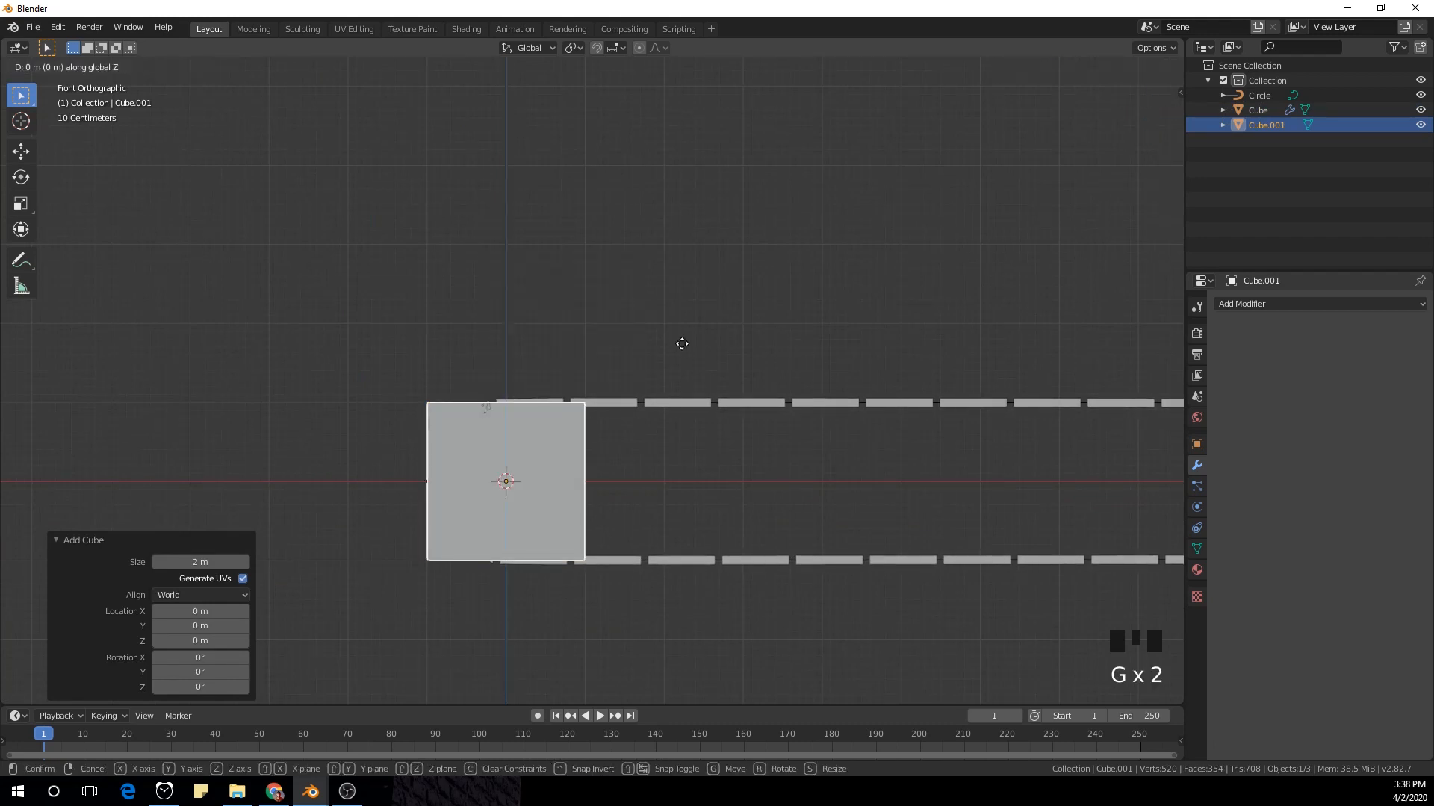
click(679, 179)
Step: Lower the cube by 0.04 m along Z so it sits just above the upper belt segments
scroll(579, 319, up, 6)
shift+middle_drag(579, 319, 719, 347)
scroll(719, 413, up, 3)
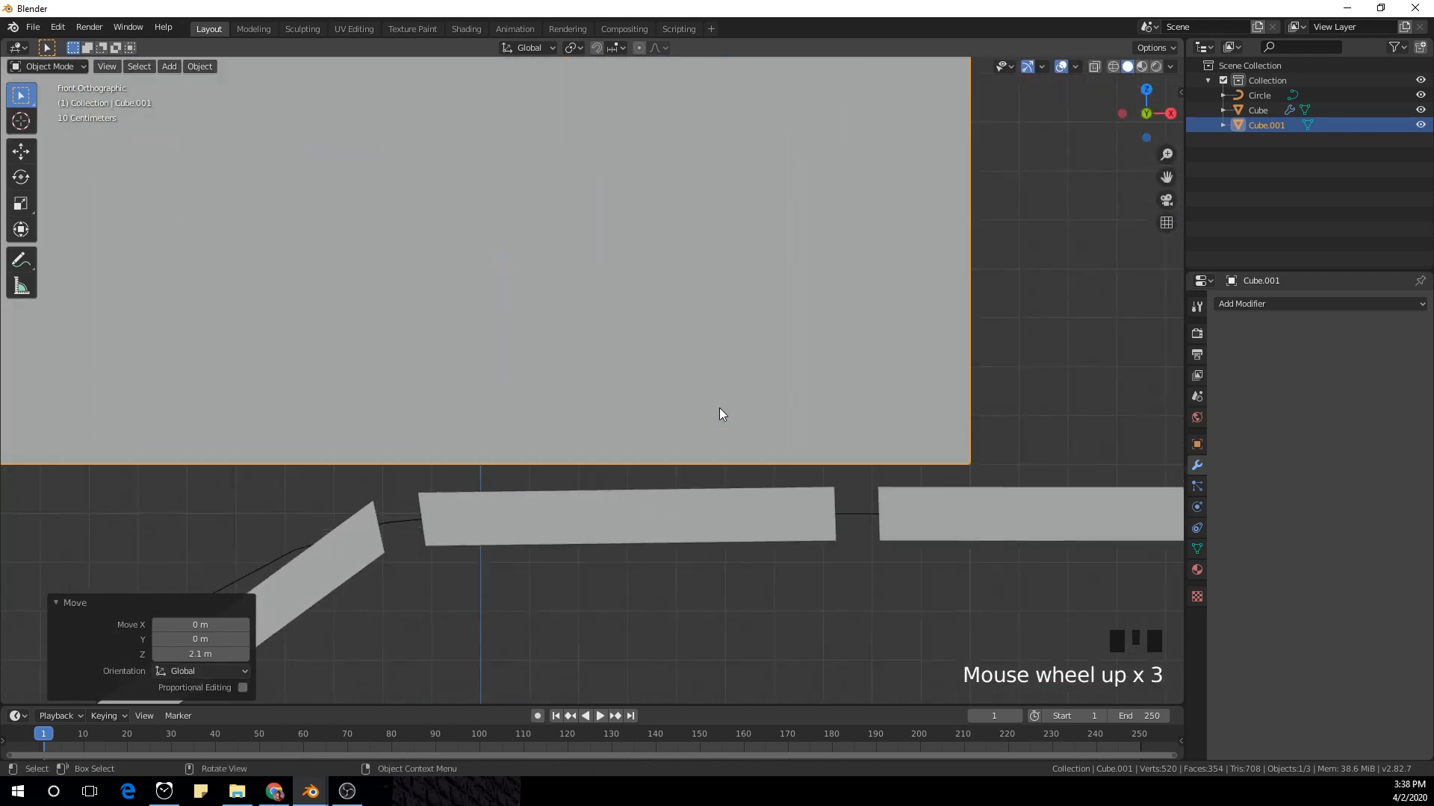
scroll(727, 489, up, 3)
shift+middle_drag(686, 579, 701, 381)
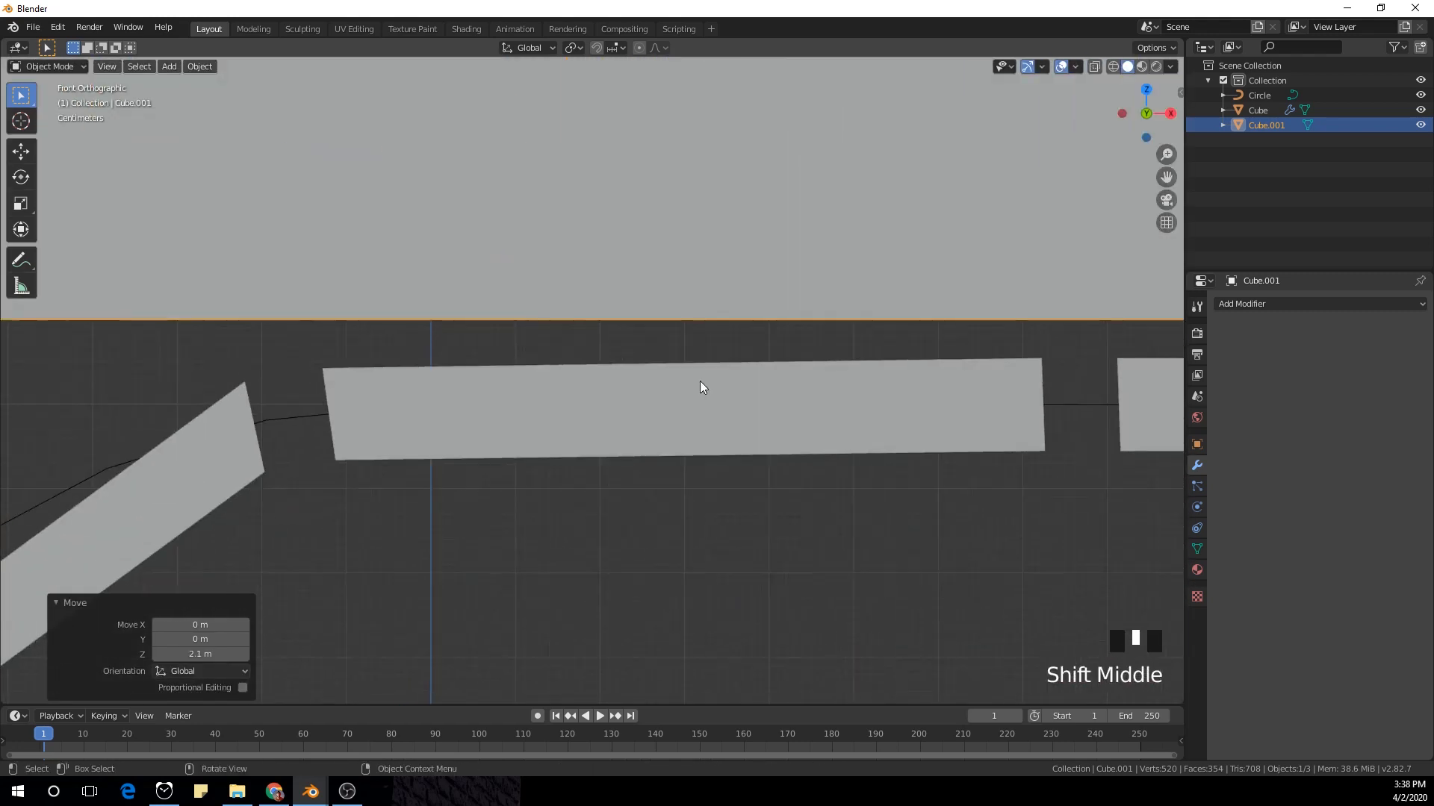
key(g)
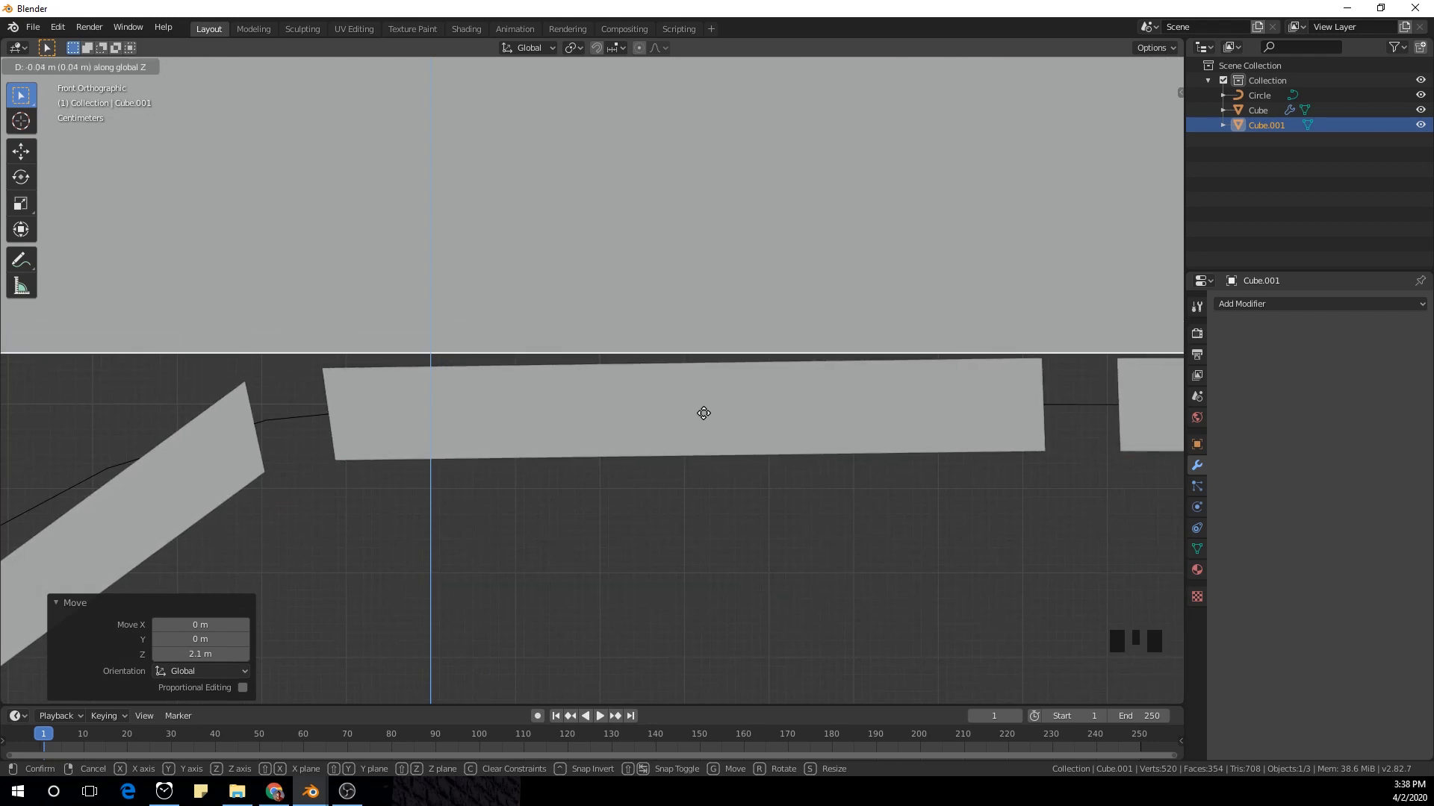
click(704, 413)
Step: Stretch the cube along X into a box about 9.17 m long
scroll(710, 412, down, 6)
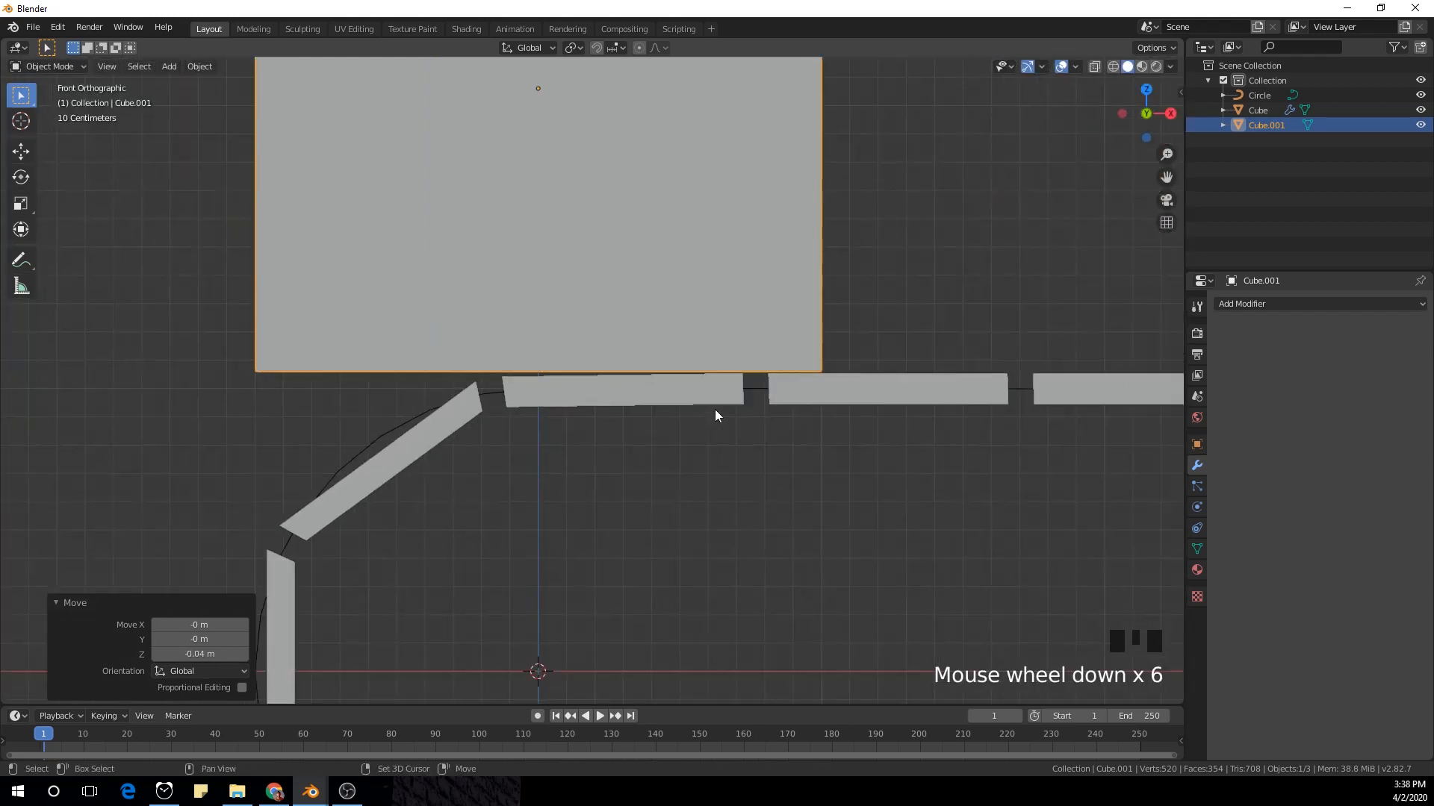
shift+middle_drag(720, 416, 625, 435)
scroll(731, 353, up, 3)
scroll(841, 468, down, 4)
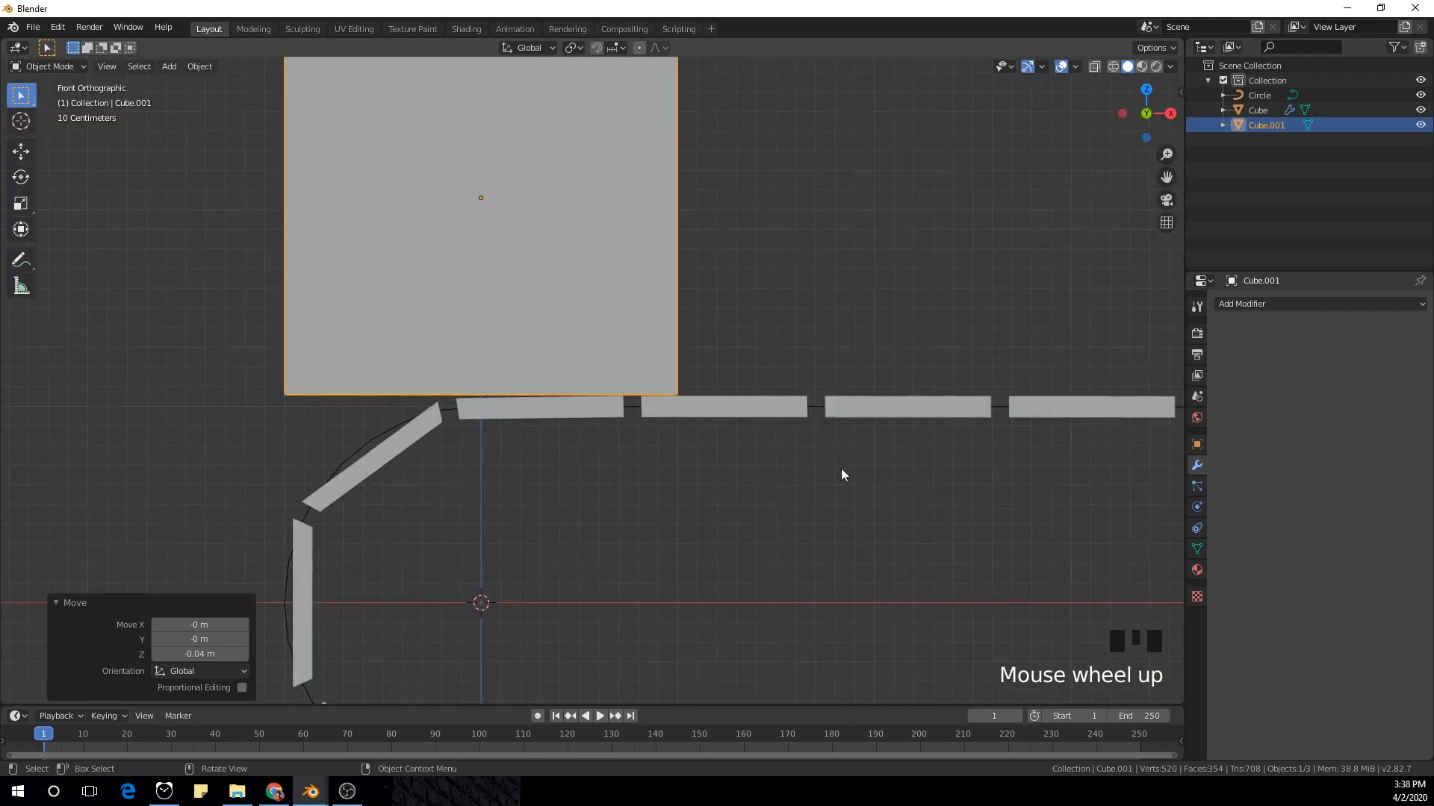
middle_drag(778, 302, 869, 428)
shift+middle_drag(696, 384, 545, 339)
scroll(542, 341, down, 2)
key(s)
key(x)
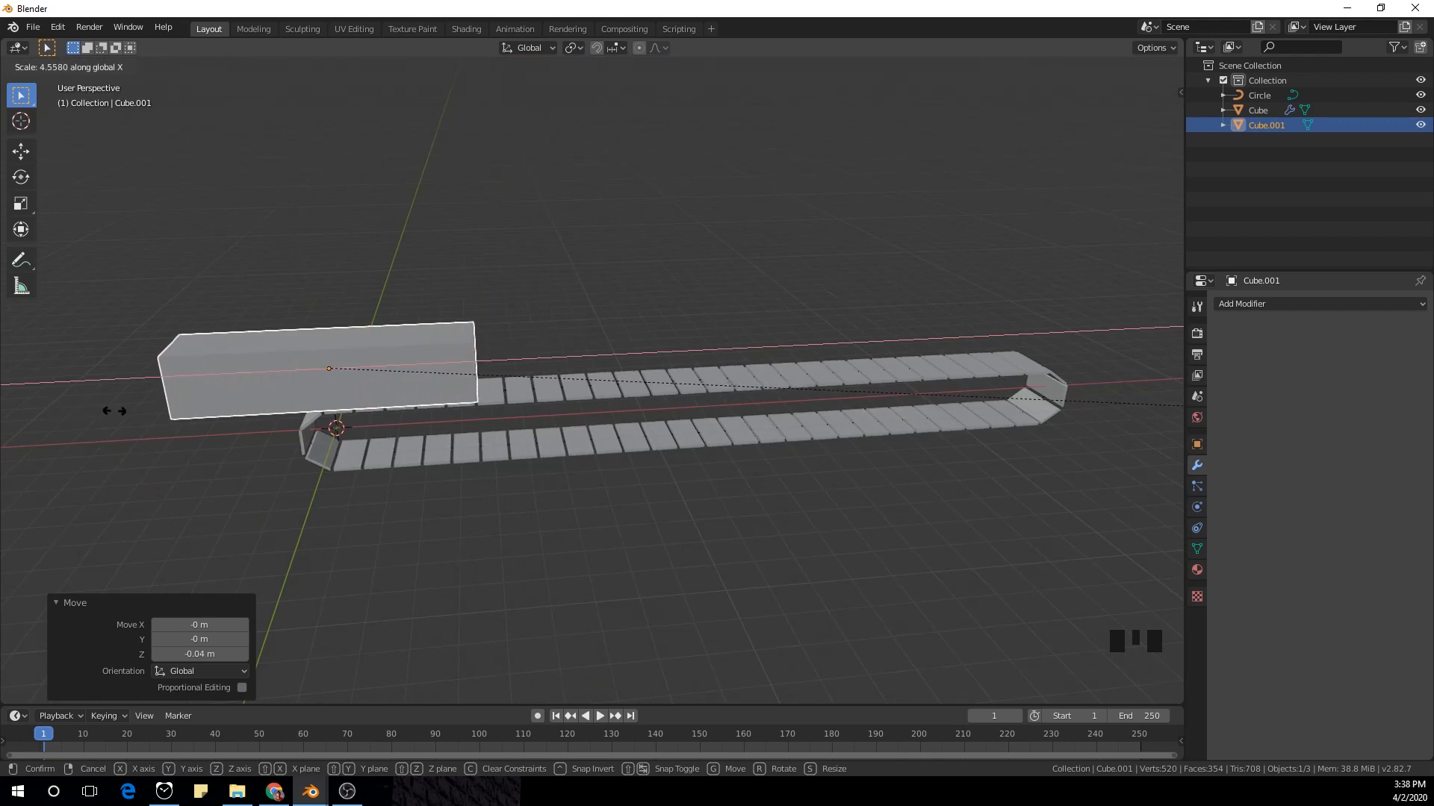
click(119, 417)
Step: Apply the scale of the long box
middle_drag(164, 425, 438, 496)
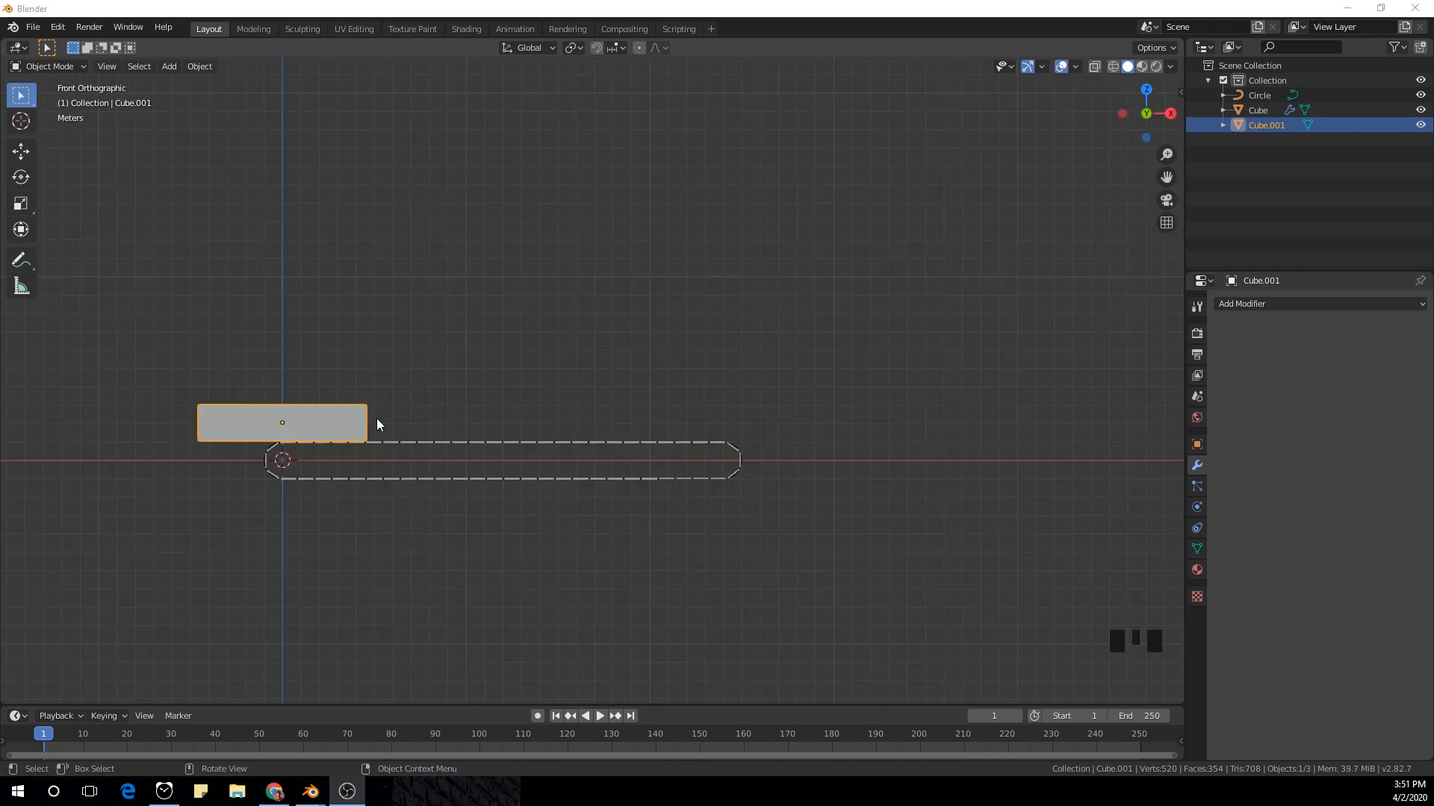
middle_drag(374, 422, 461, 379)
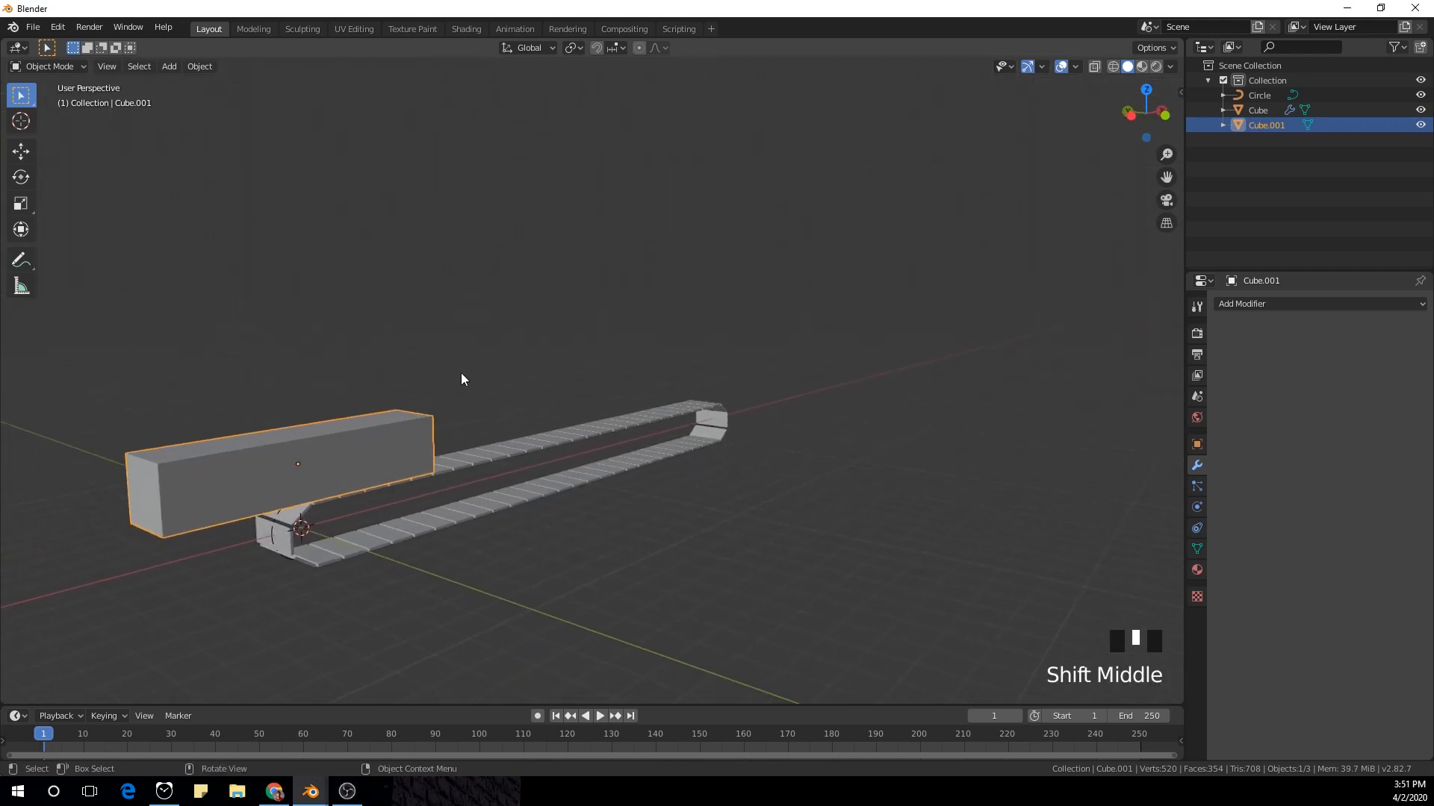
key(ctrl+a)
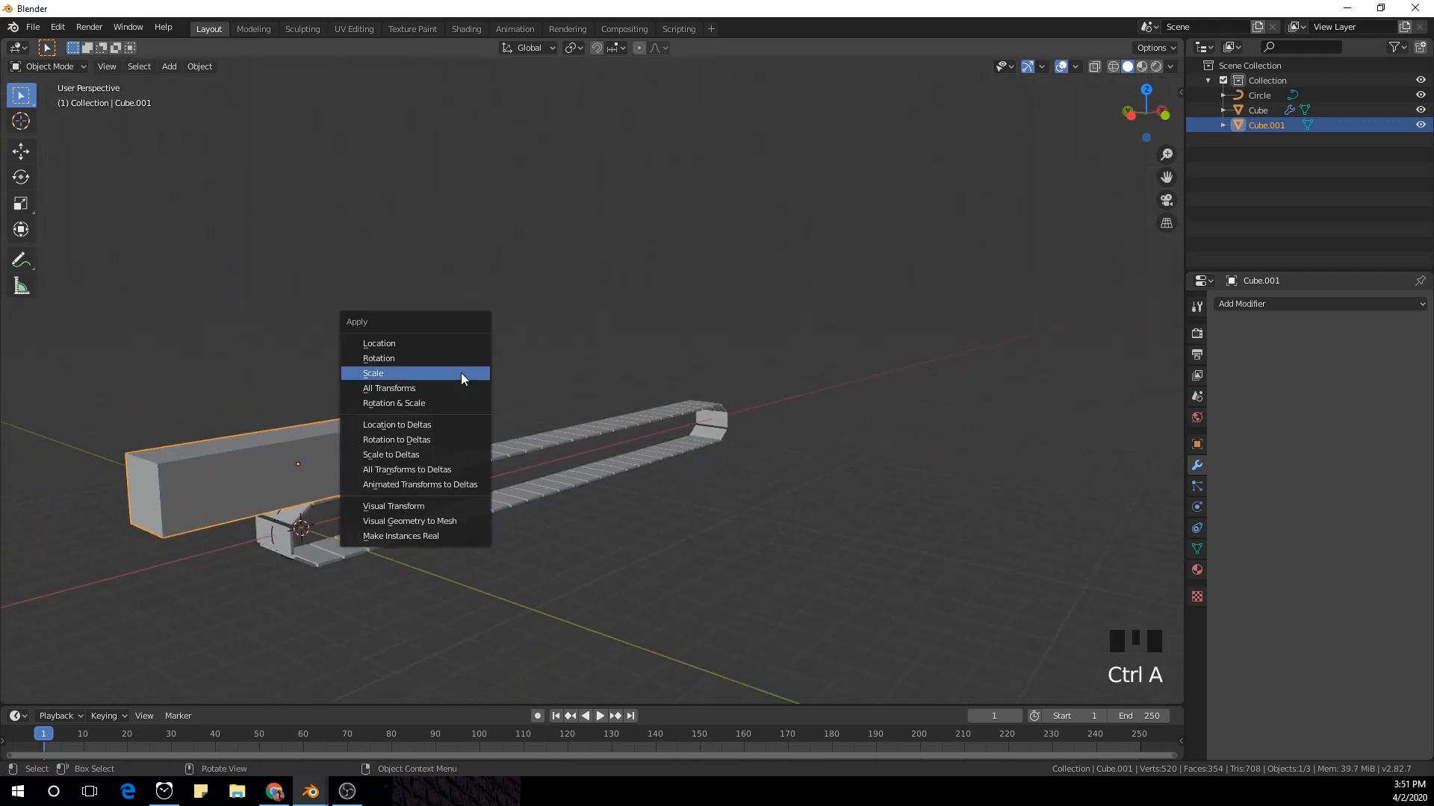
click(430, 375)
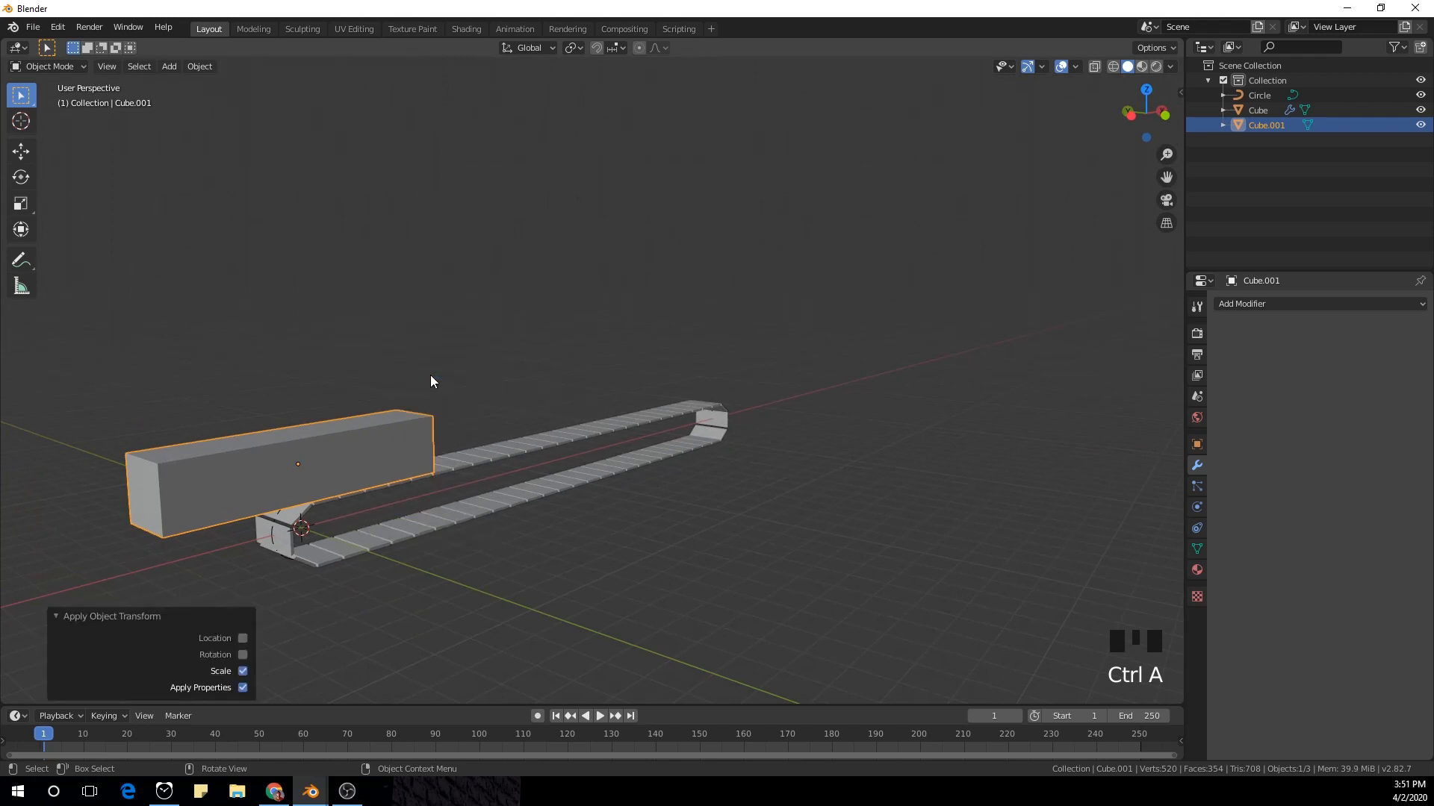
Step: Display the long box's transform values and dimensions in the viewport to check its scale
scroll(590, 387, down, 2)
key(n)
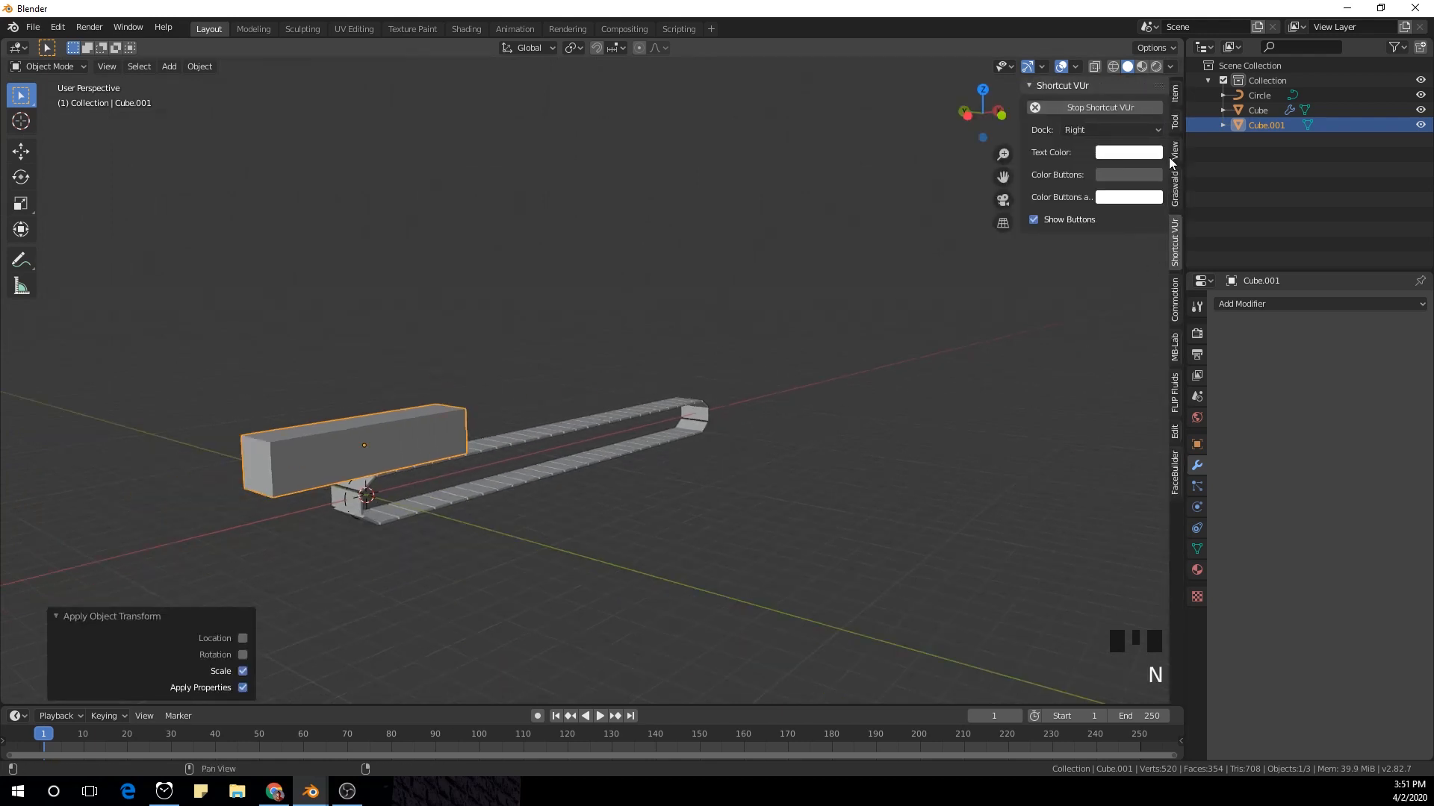
click(1174, 93)
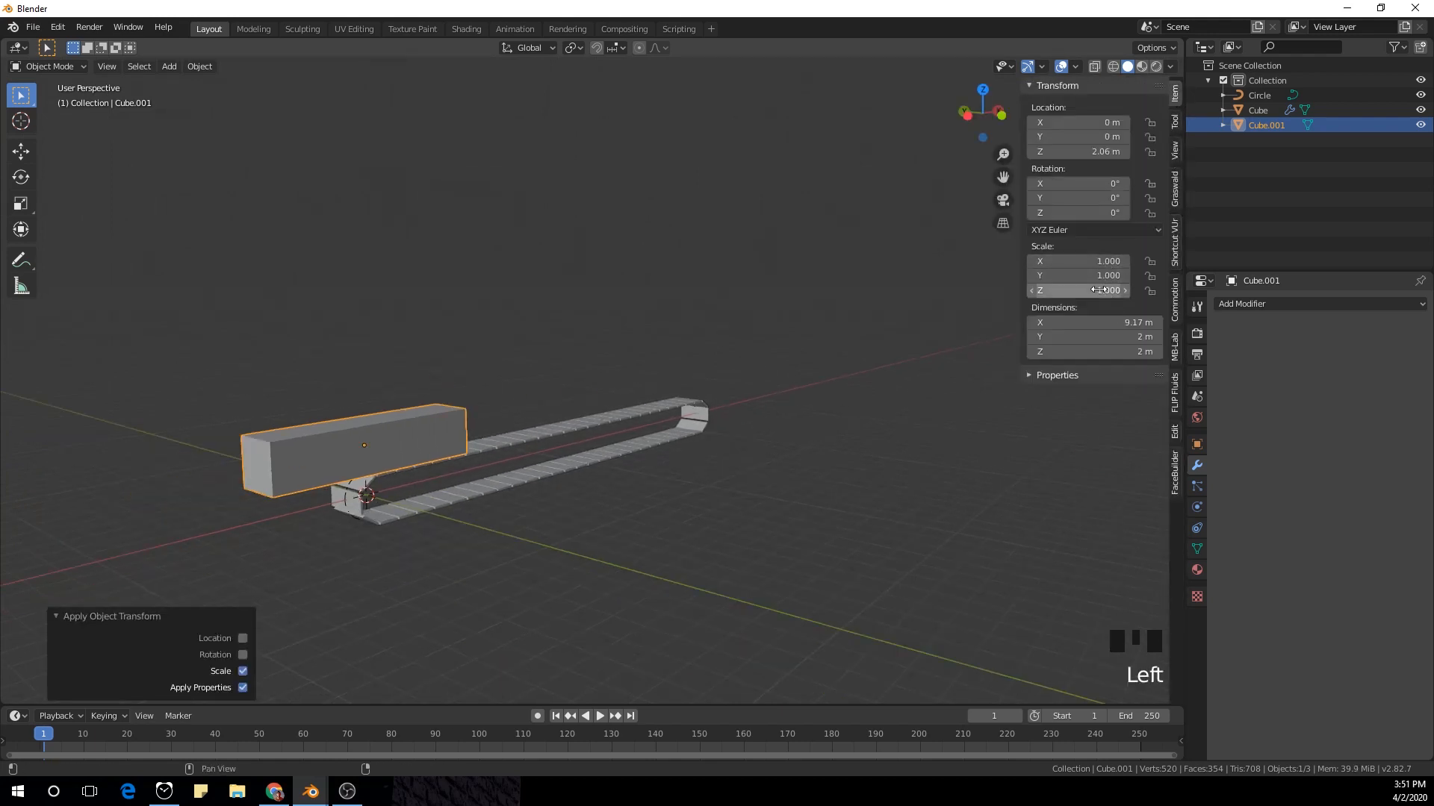
middle_drag(784, 496, 691, 383)
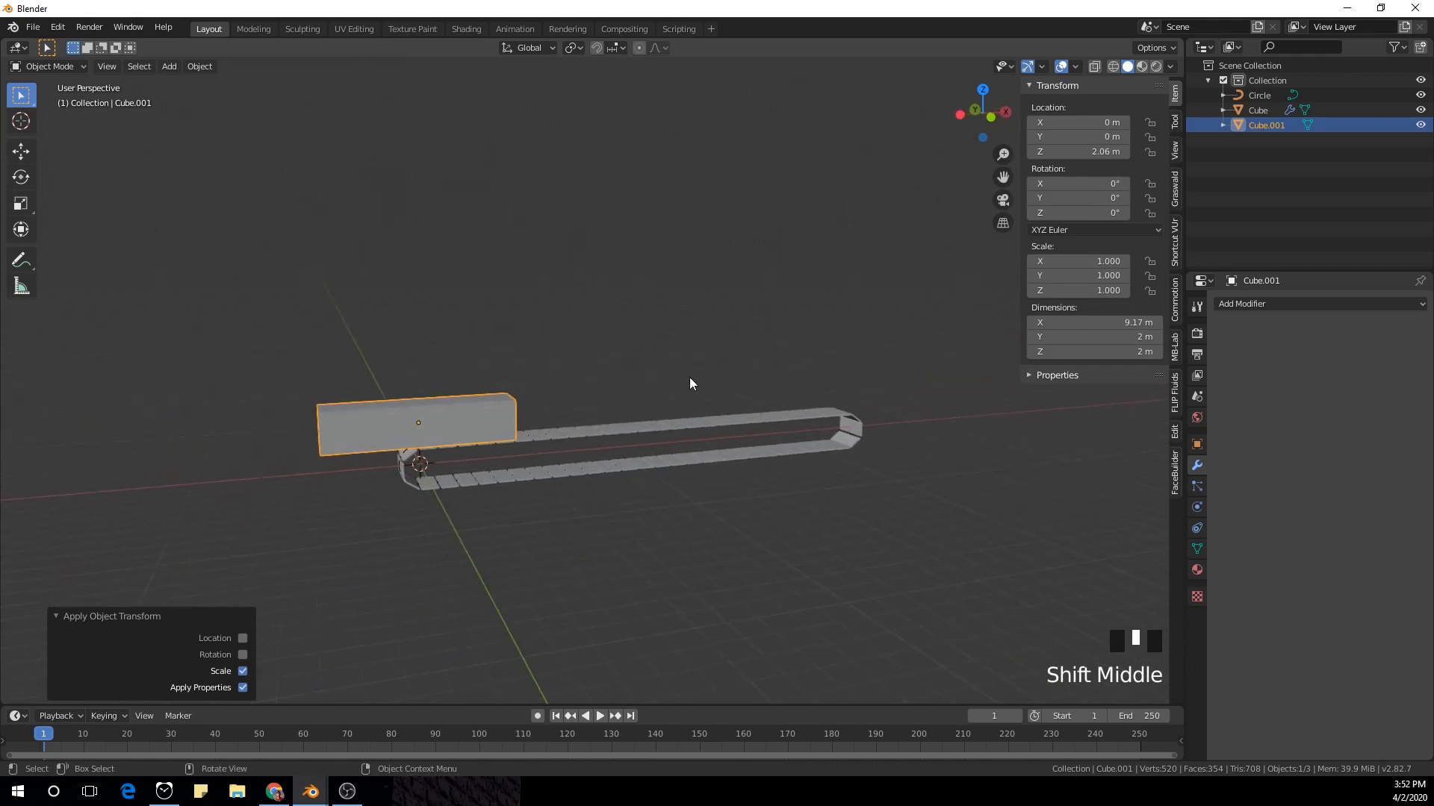
key(KP_1)
scroll(871, 465, up, 1)
scroll(872, 464, up, 1)
shift+middle_drag(819, 442, 774, 448)
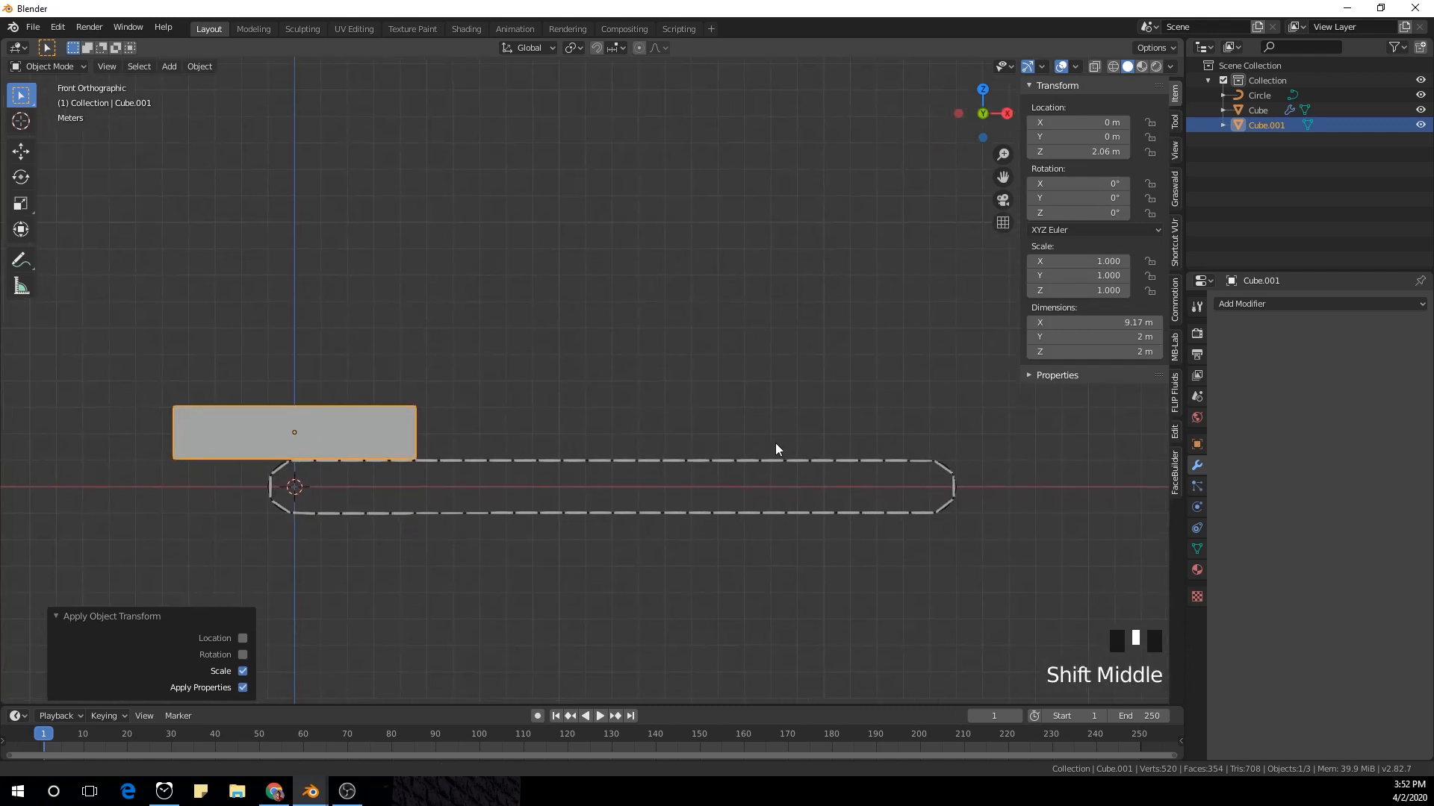
key(g)
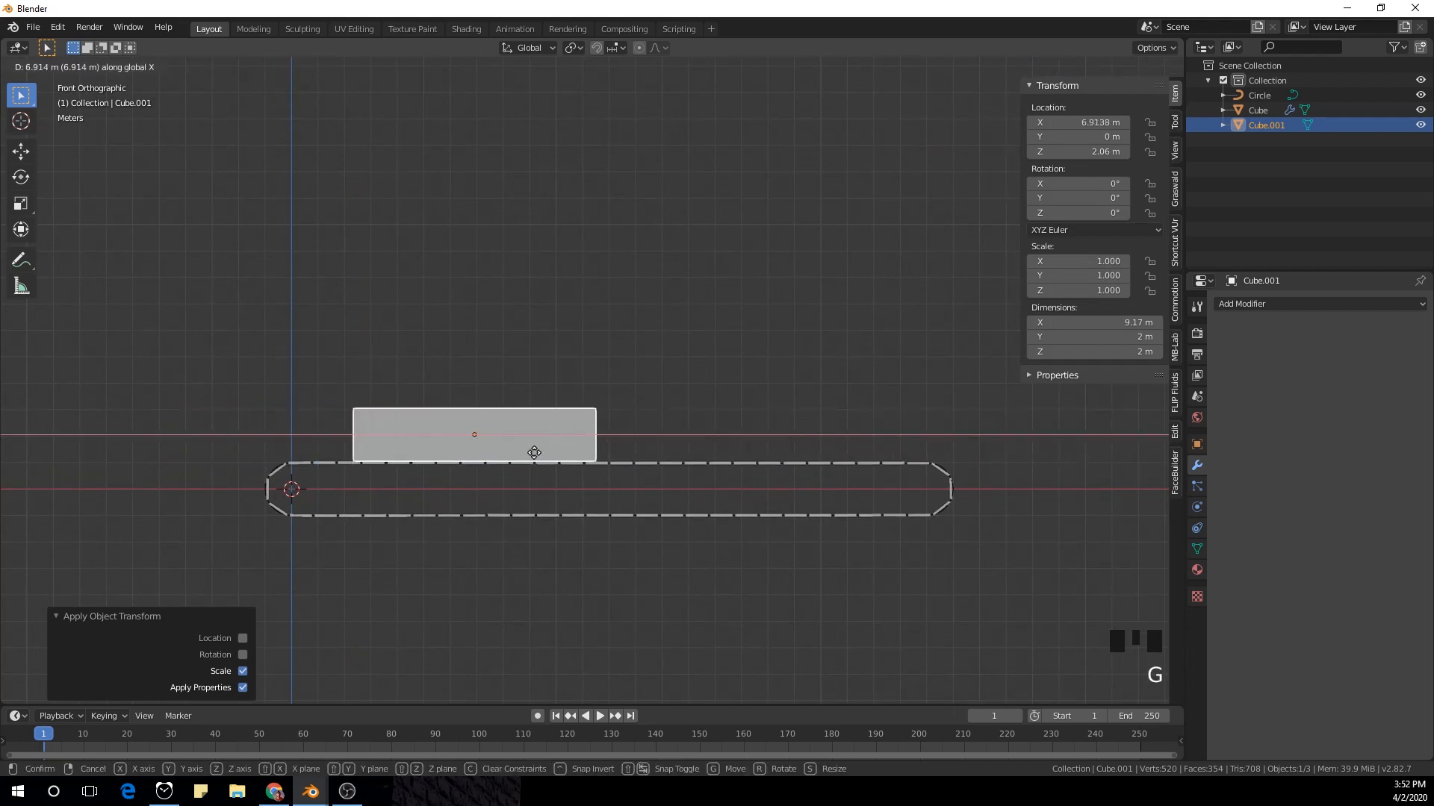
right_click(576, 482)
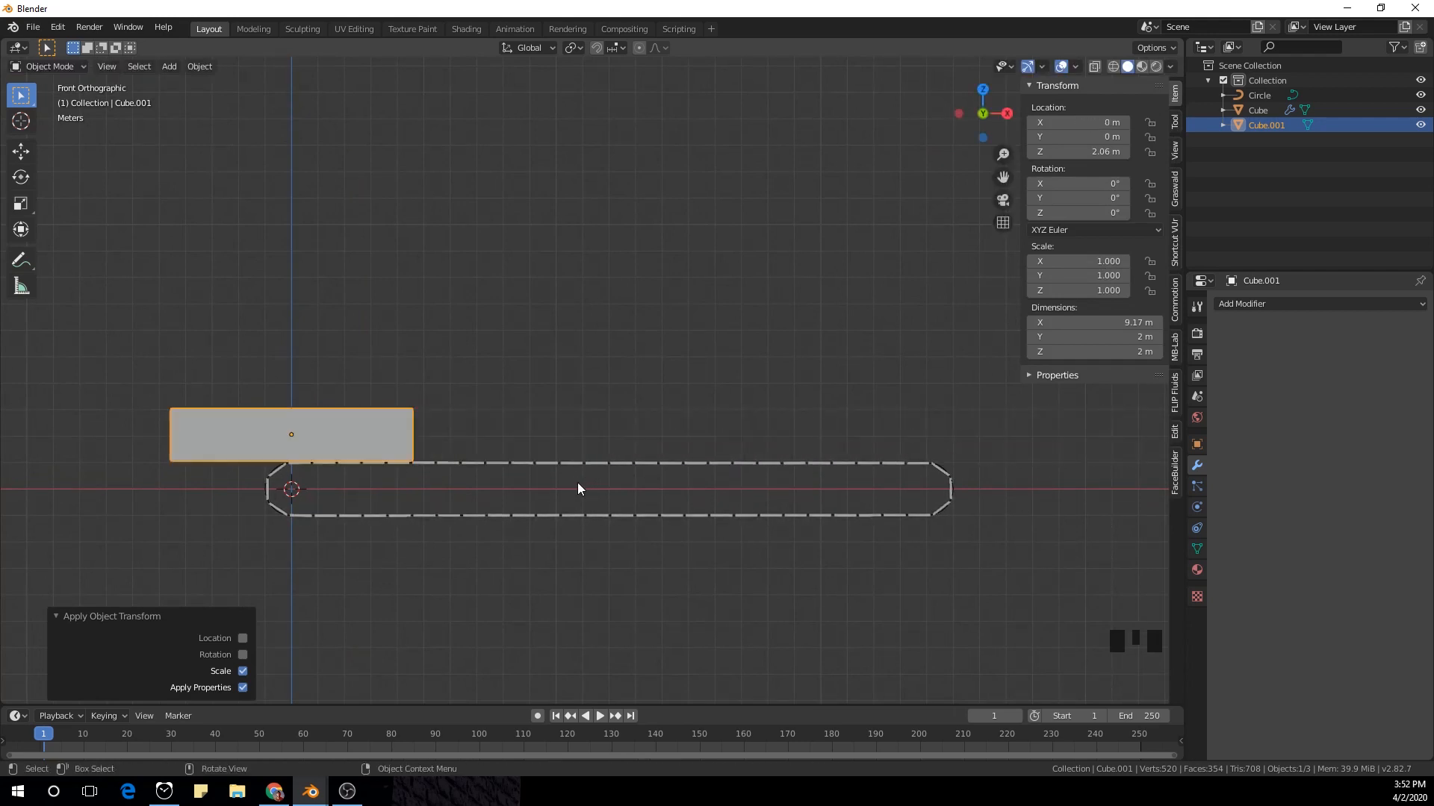
Step: Insert a LocRotScale keyframe for the long box at frame 1
scroll(576, 482, down, 3)
shift+middle_drag(642, 349, 619, 460)
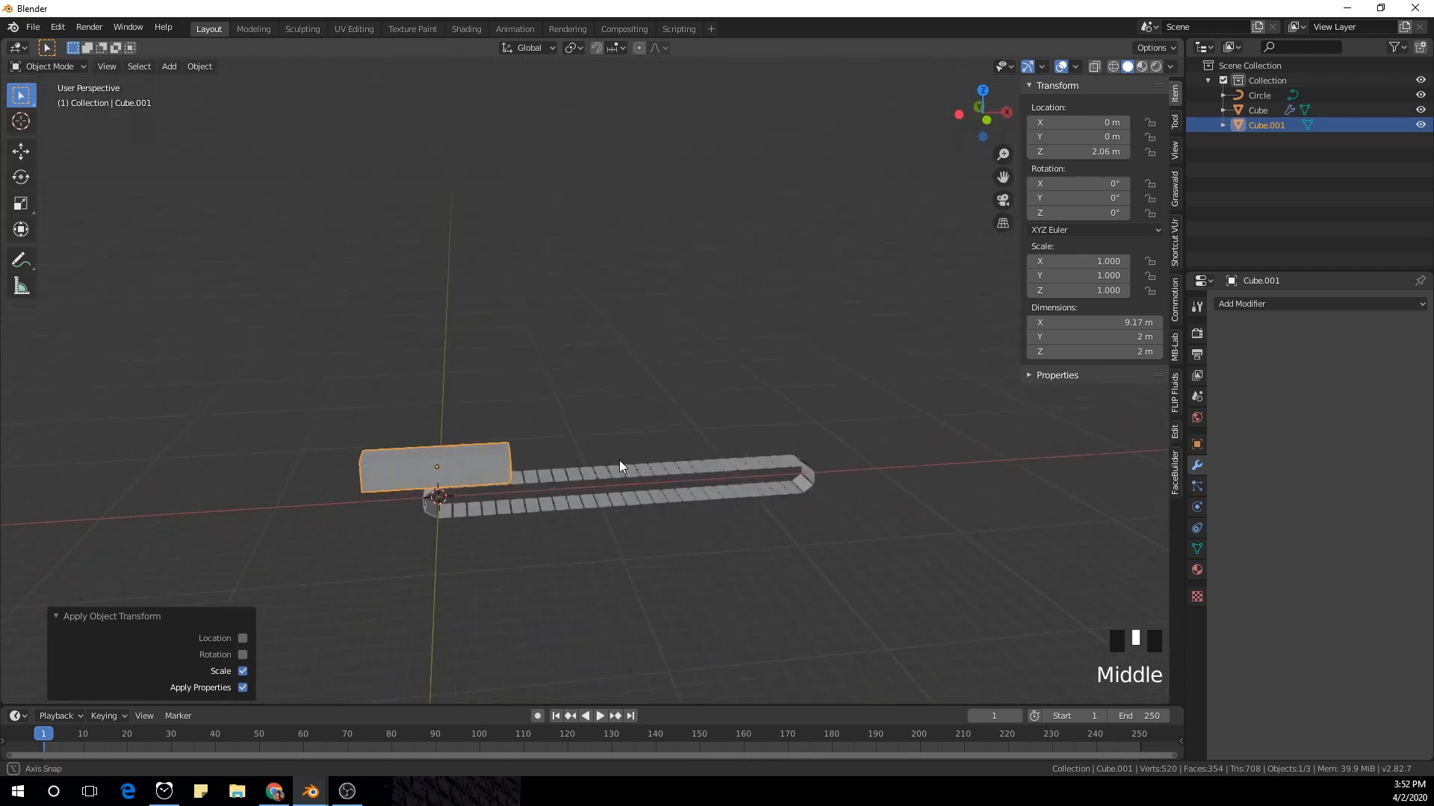
shift+middle_drag(618, 406, 672, 400)
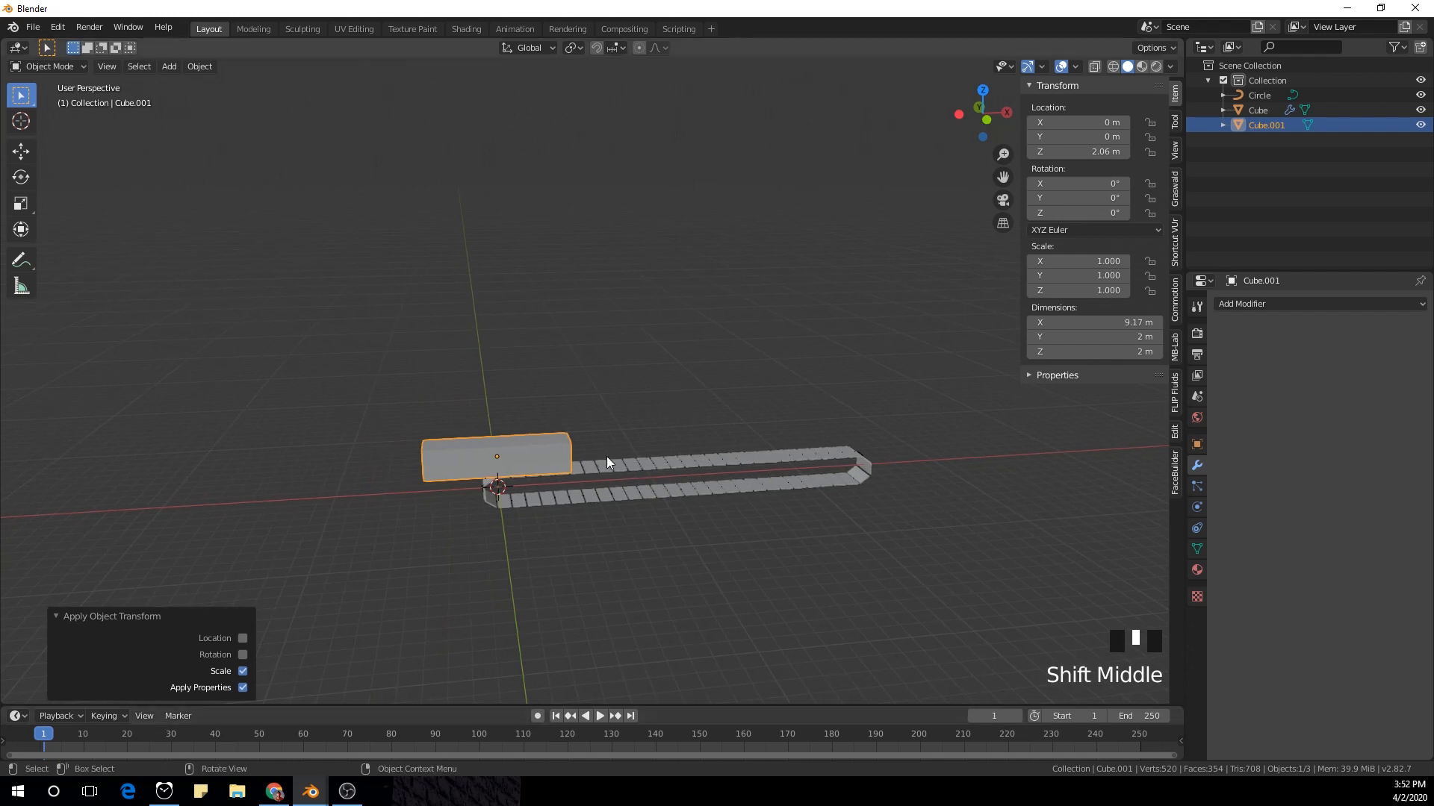
key(i)
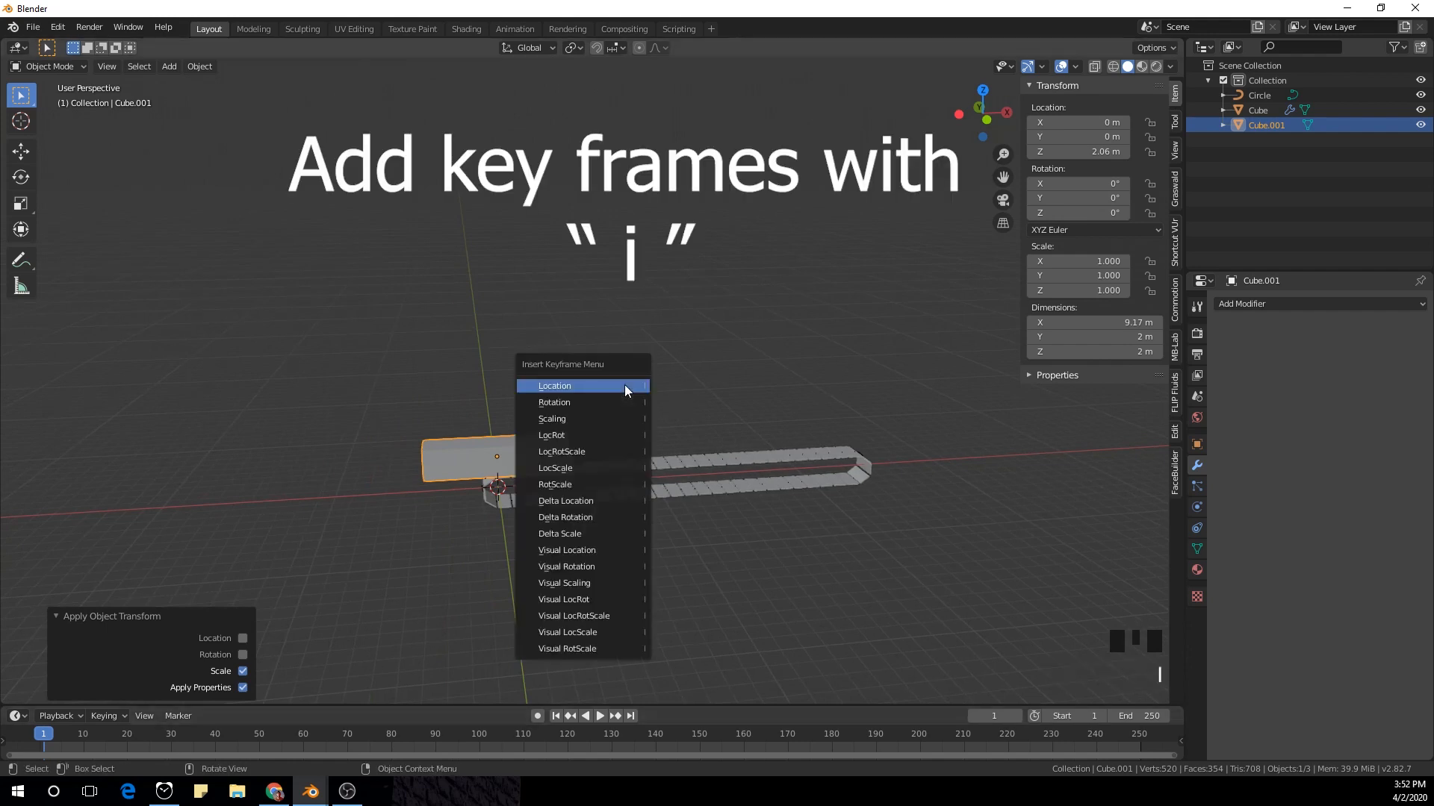
click(624, 451)
Step: Insert a LocRotScale keyframe for the arrayed belt slabs at frame 1
shift+middle_drag(664, 447, 563, 548)
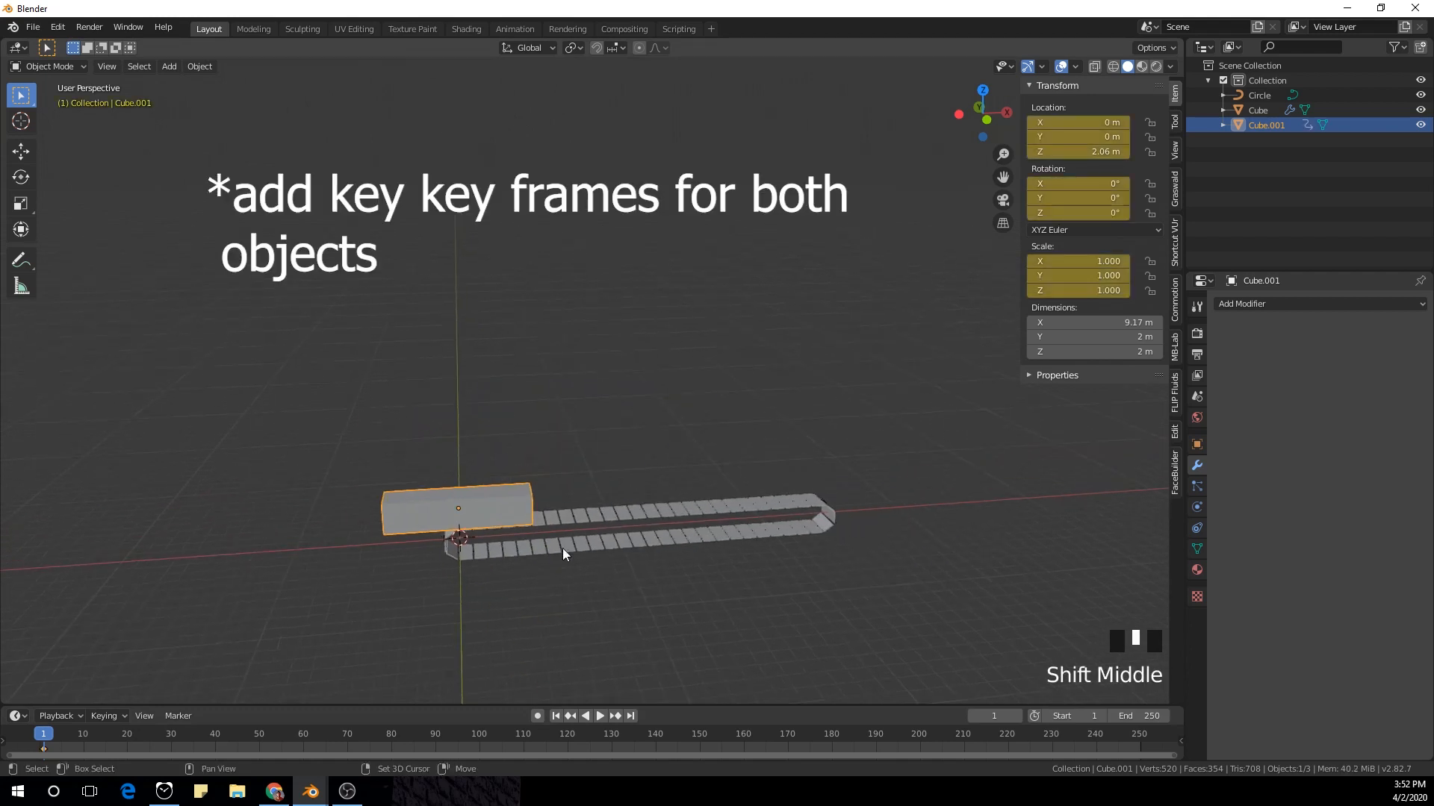
click(685, 523)
key(i)
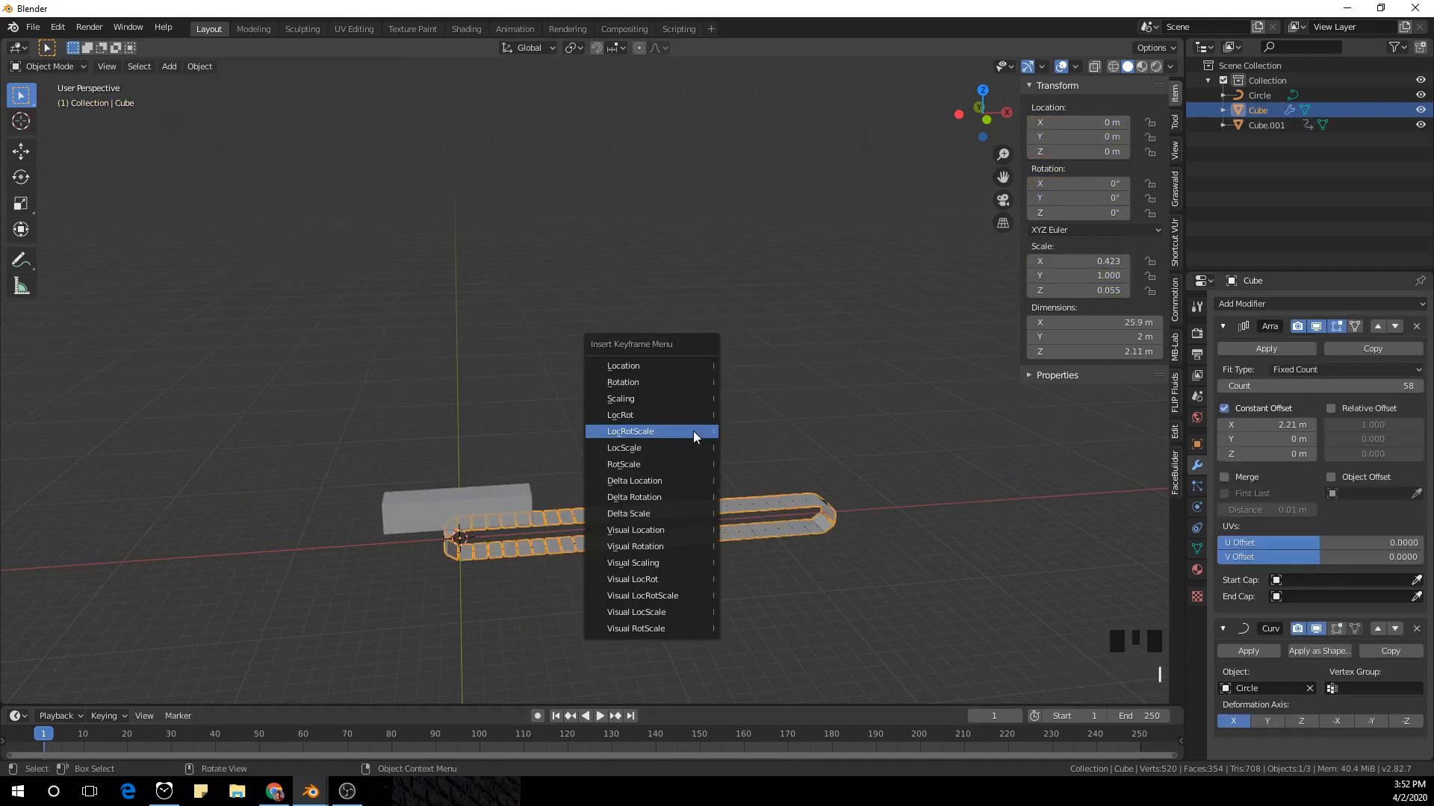
click(692, 434)
Step: Go to frame 100 and move the long box 30 m along X, past the far end of the belt
middle_drag(672, 336, 717, 321)
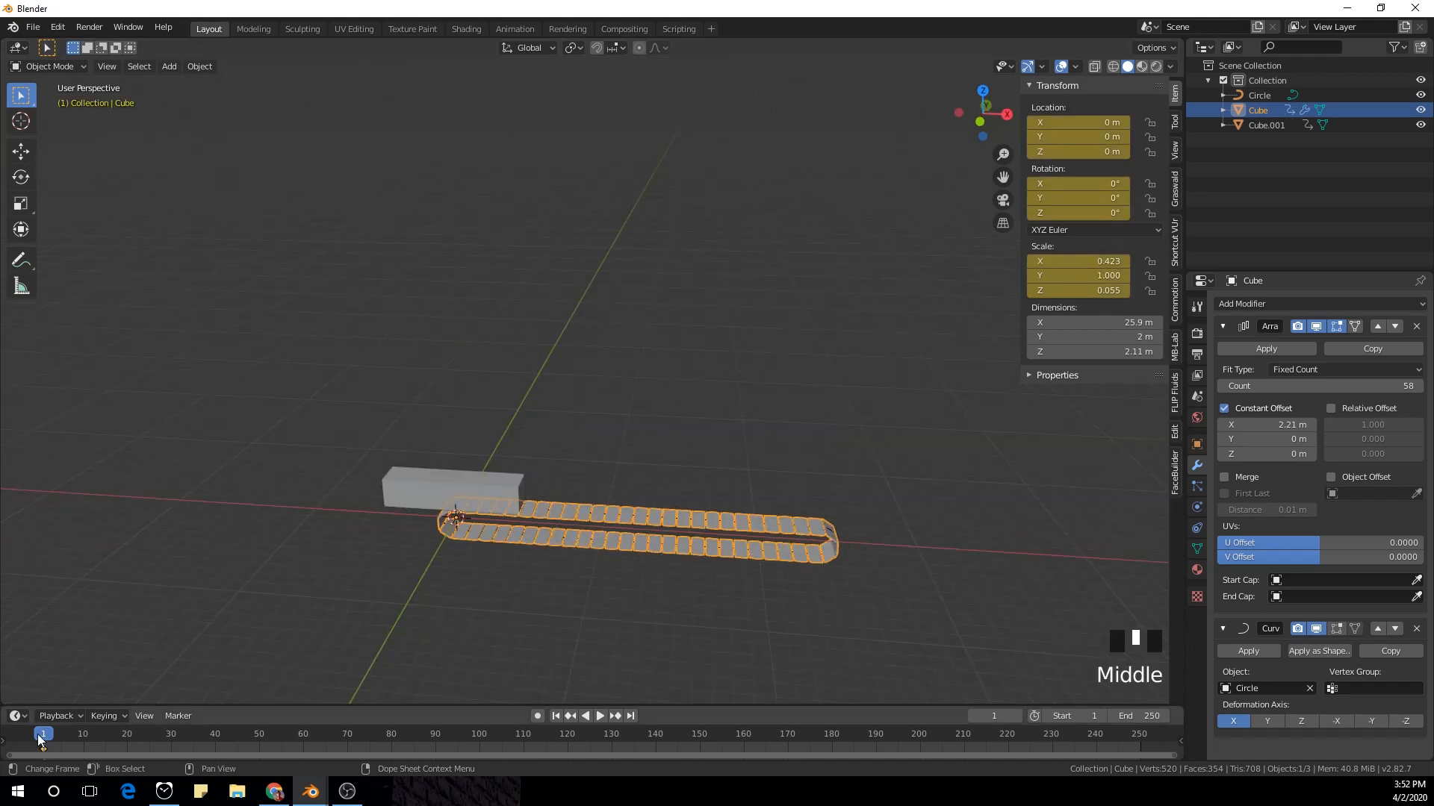
drag(33, 740, 480, 739)
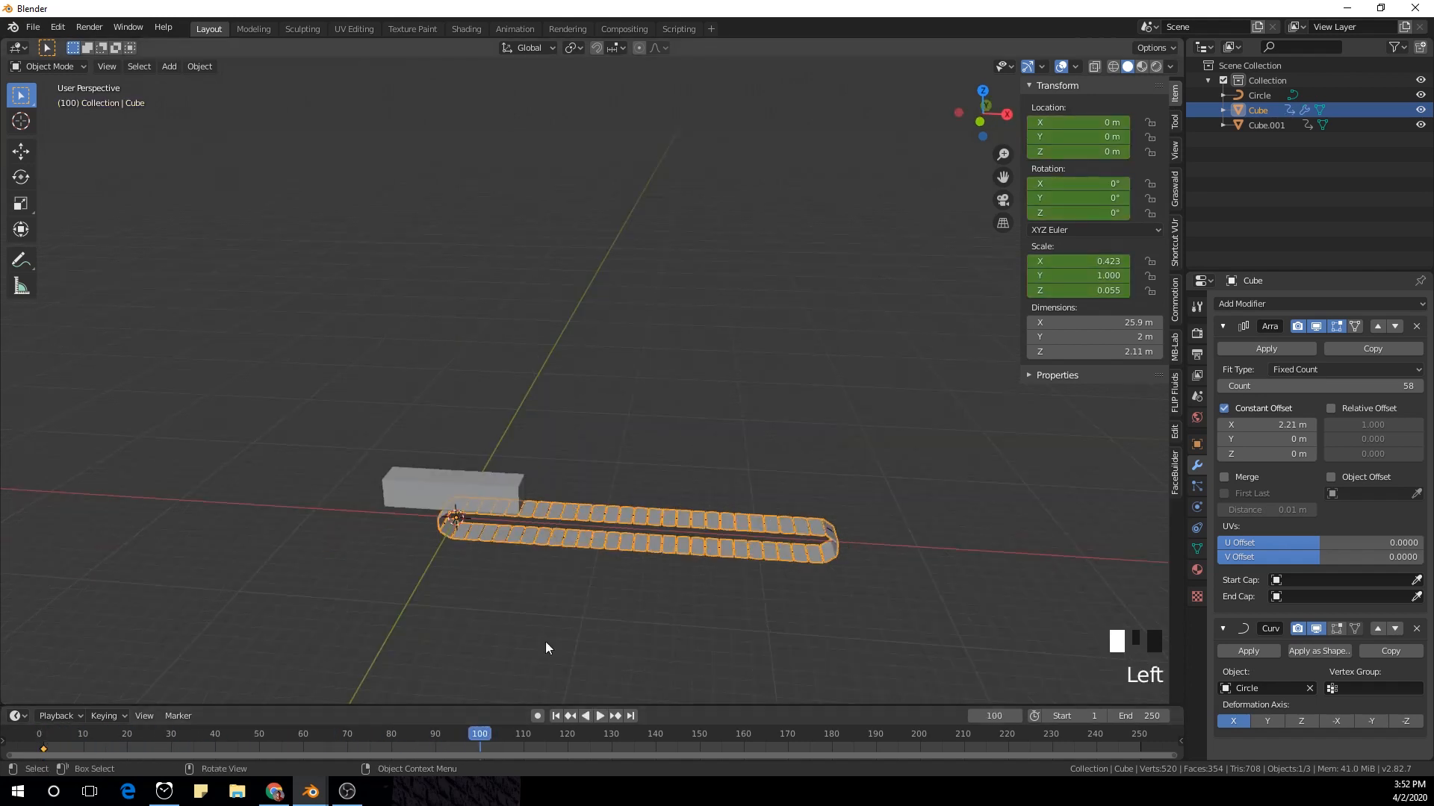
shift+middle_drag(545, 643, 454, 561)
key(KP_1)
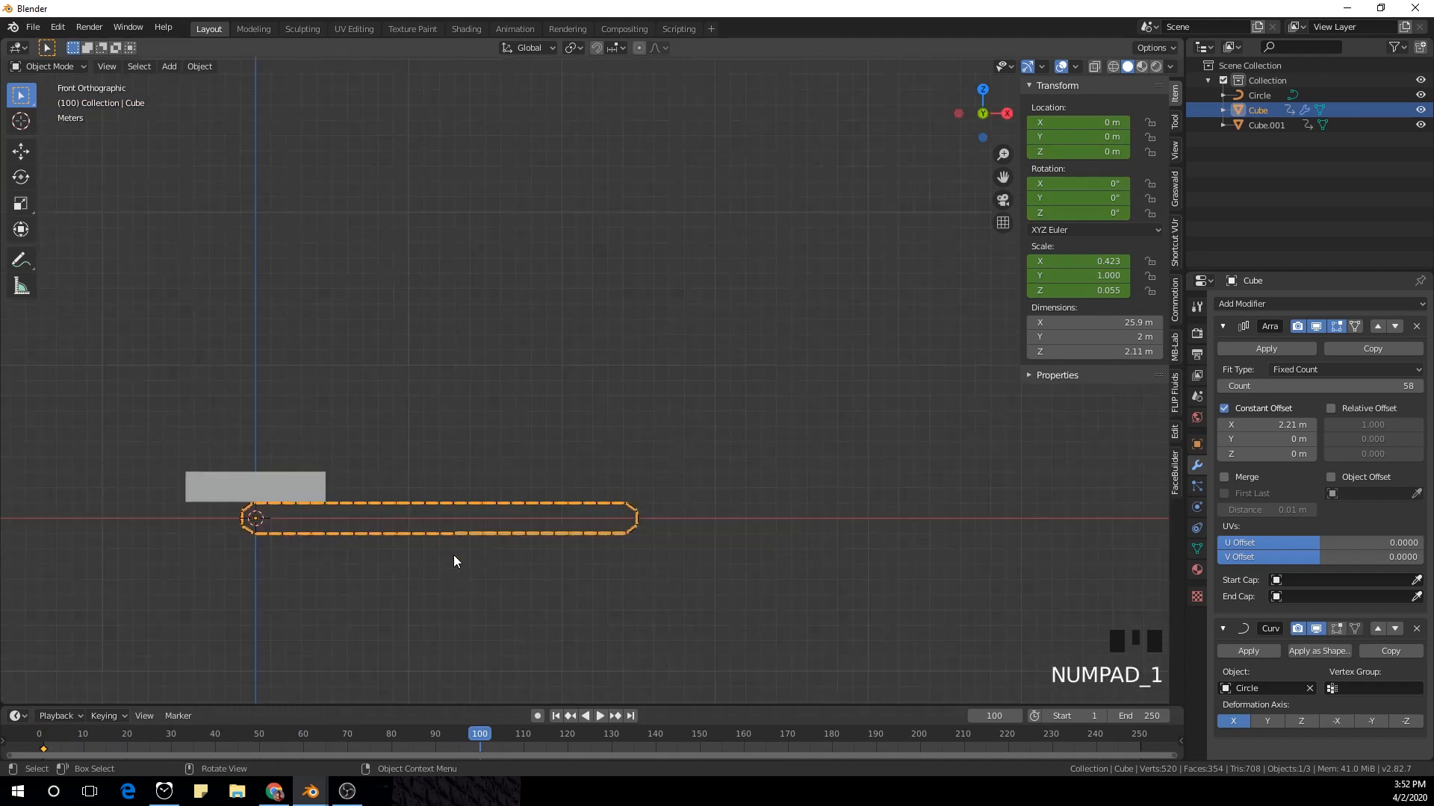
scroll(454, 562, down, 2)
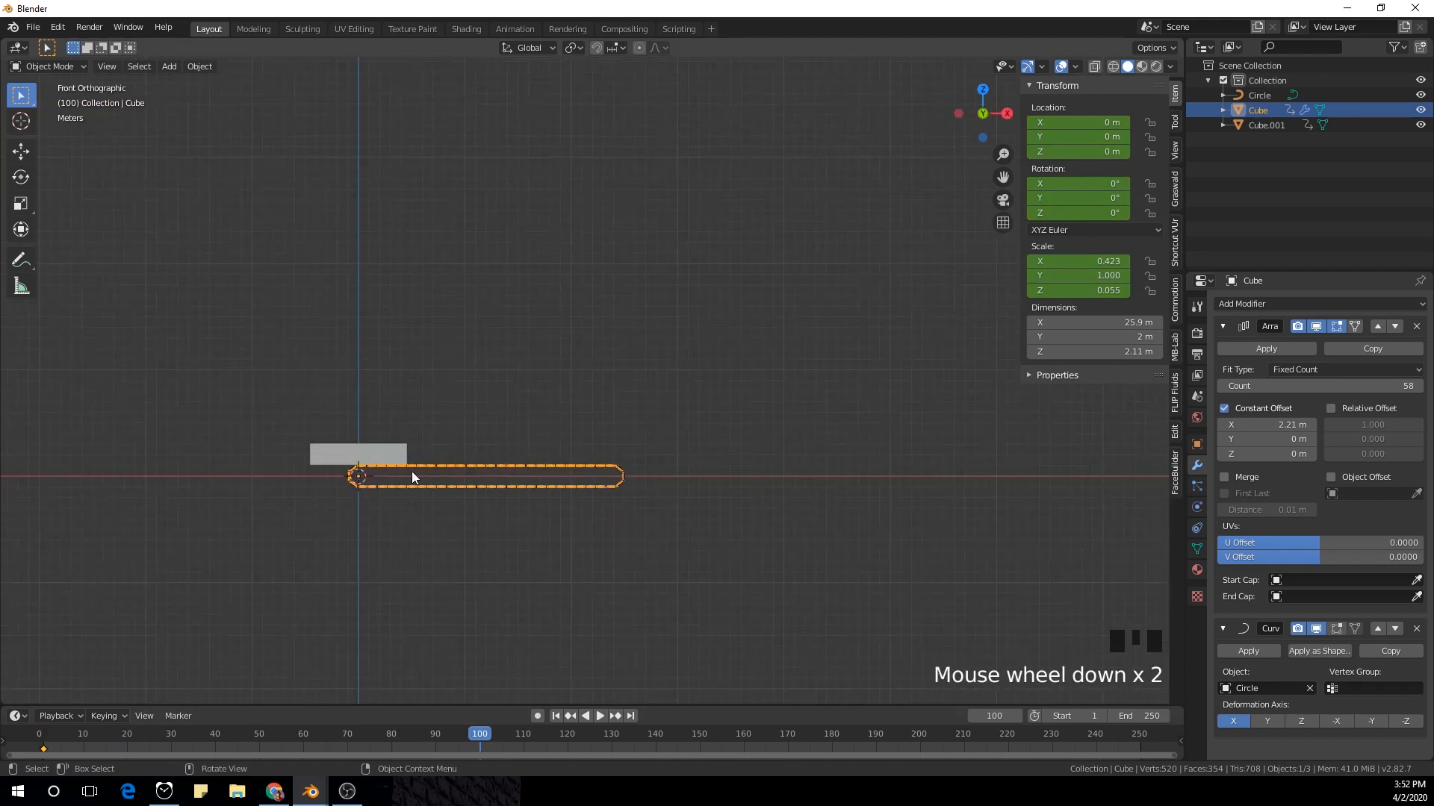
click(388, 459)
scroll(442, 466, up, 1)
key(g)
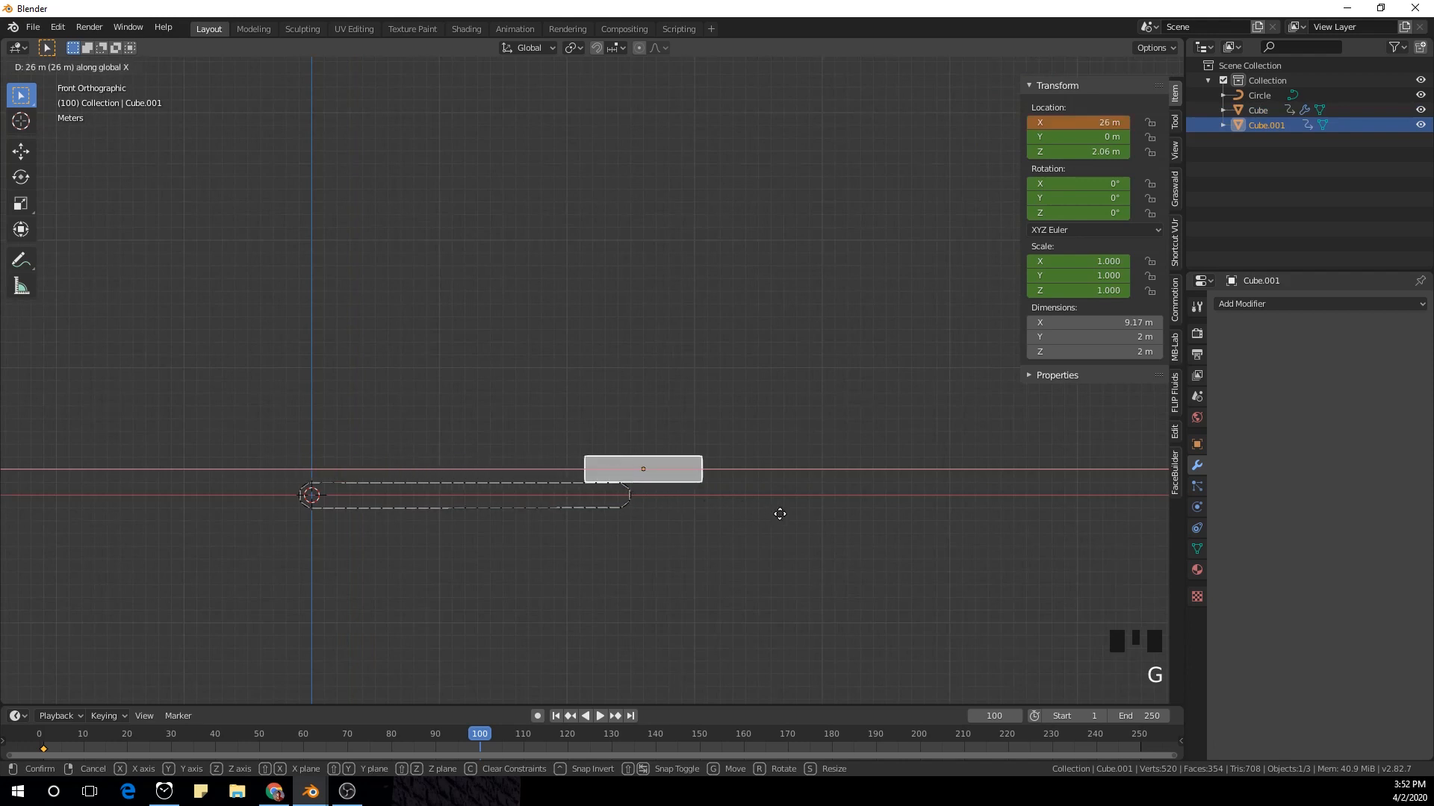
click(823, 521)
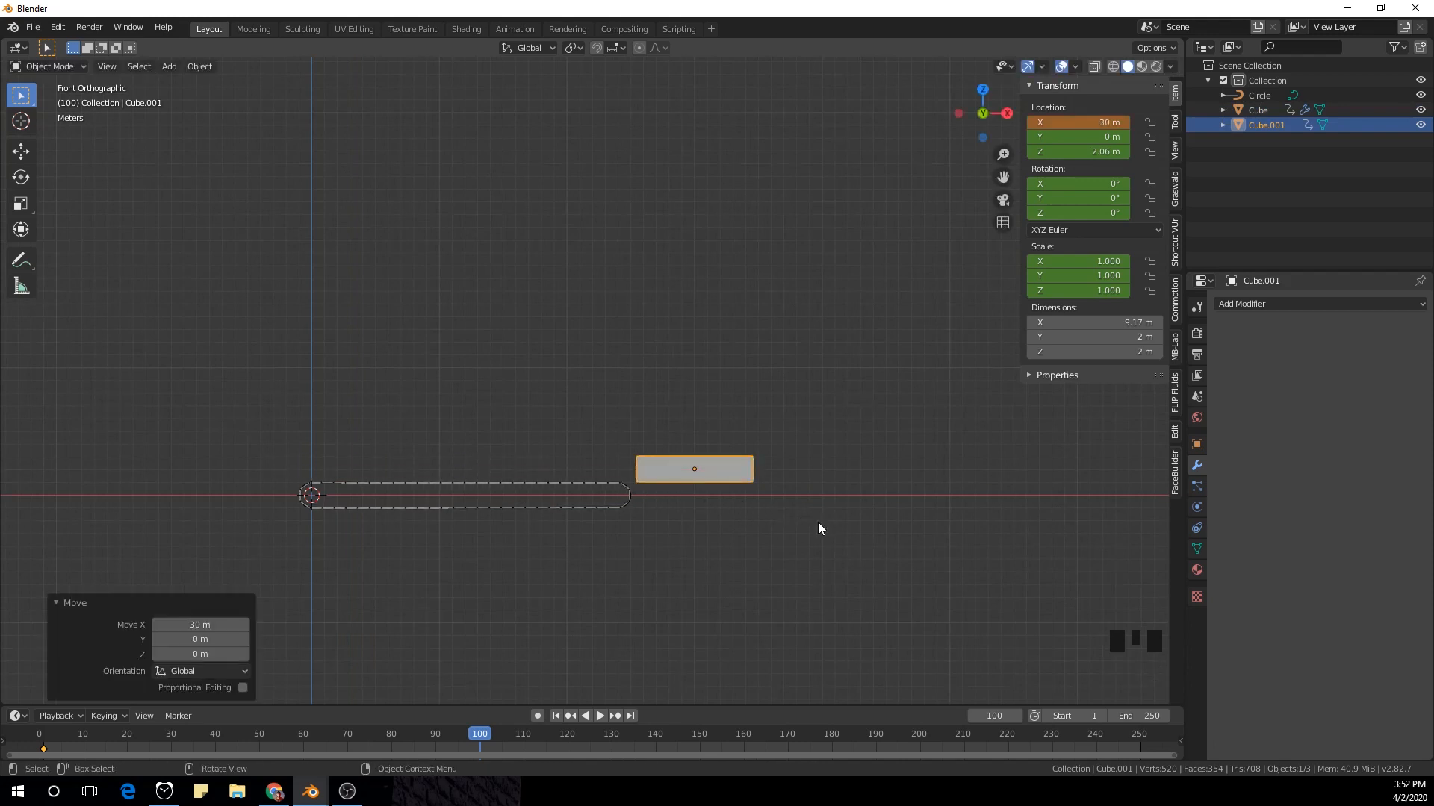
Step: Insert a LocRotScale keyframe for the long box at frame 100
scroll(814, 523, up, 1)
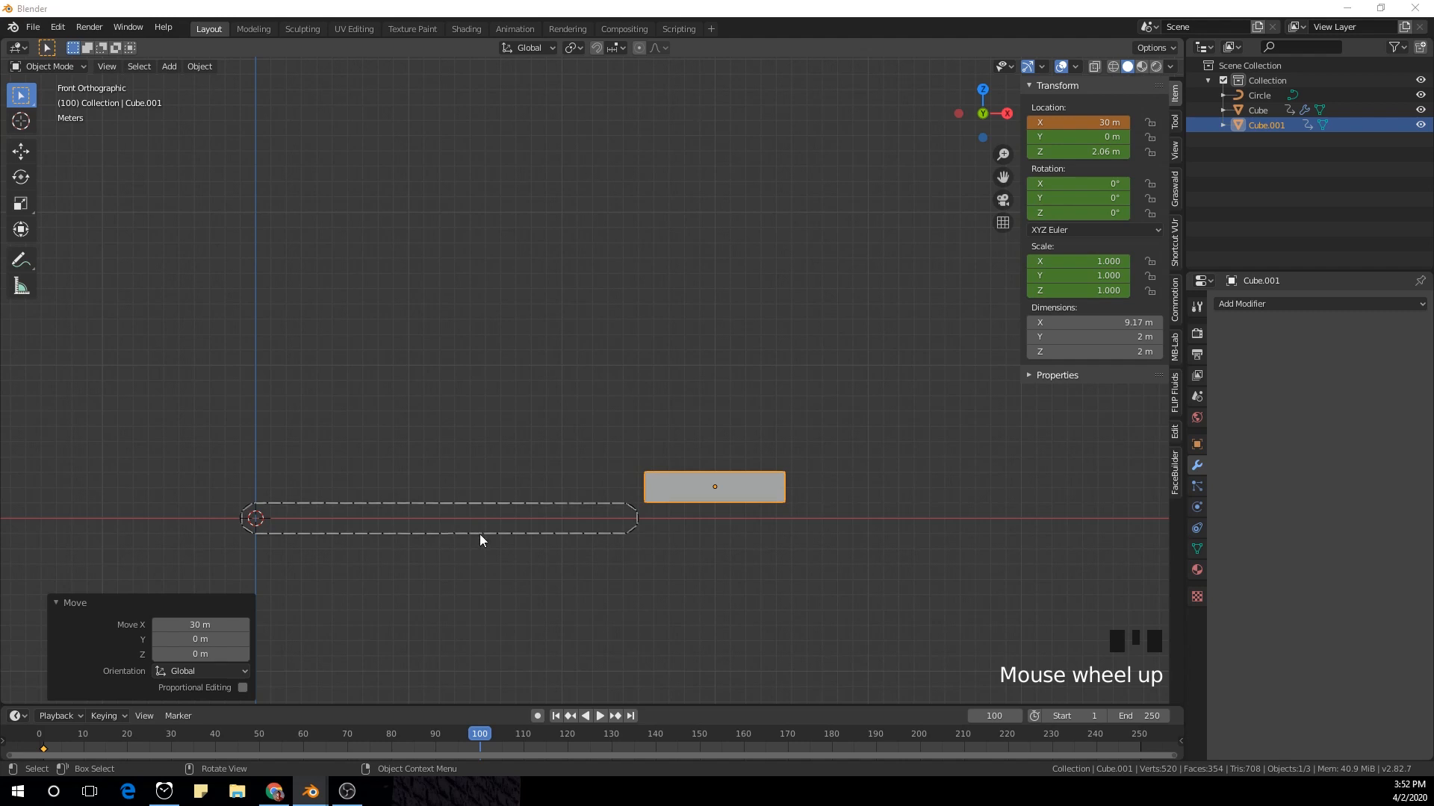
scroll(816, 595, up, 1)
middle_drag(815, 595, 621, 567)
key(KP_1)
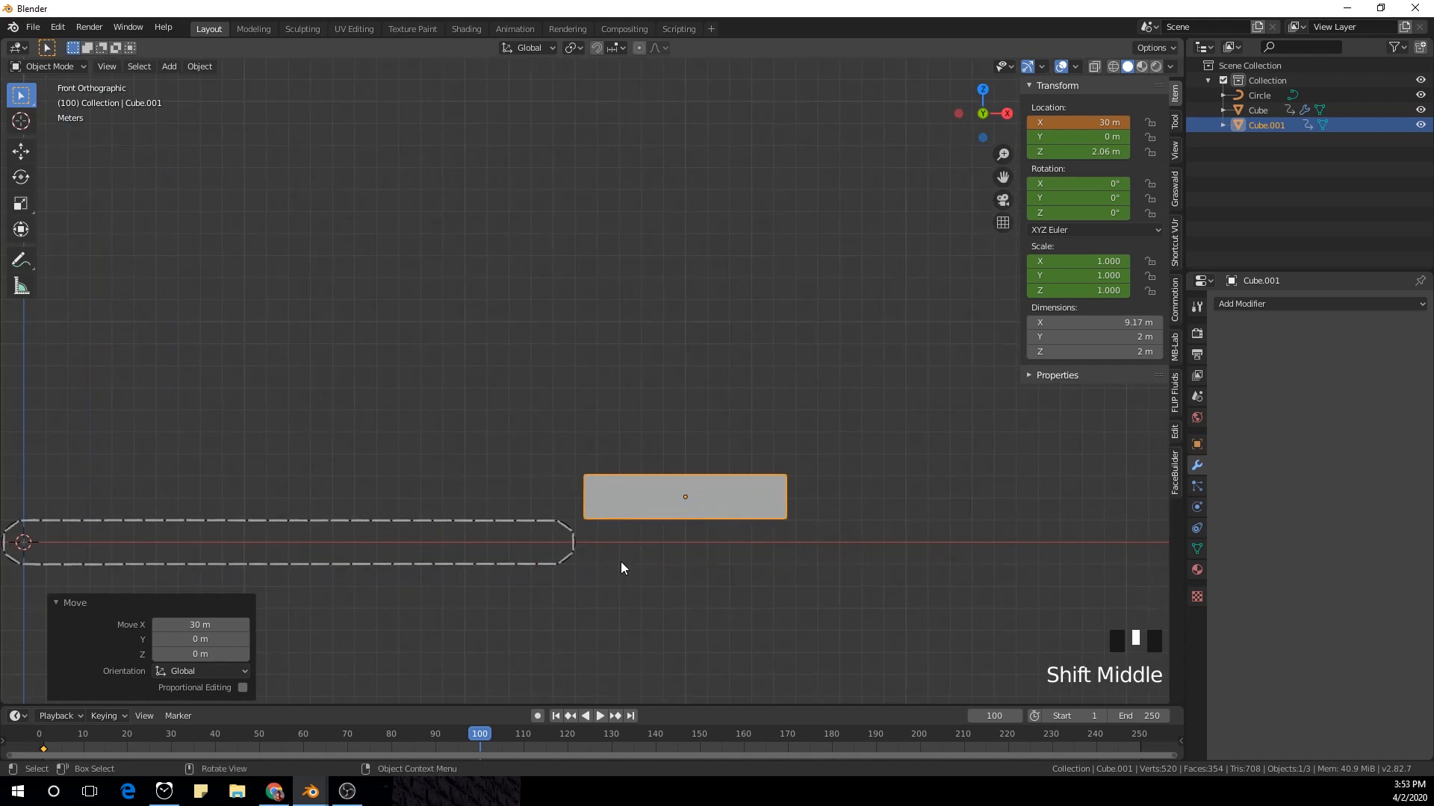
key(i)
click(747, 413)
scroll(747, 415, down, 2)
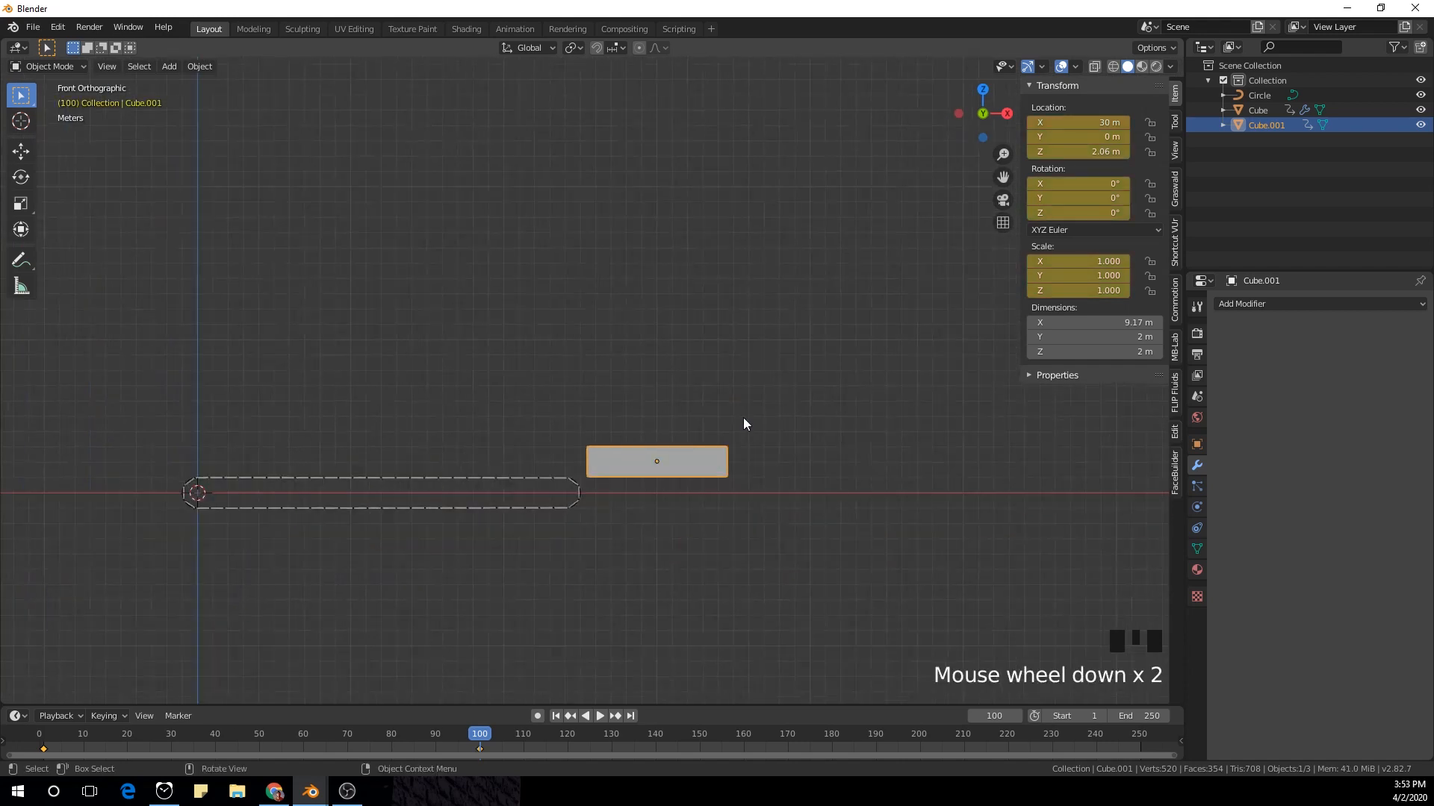
Step: Examine the transform values of the belt and the long box at frame 100 to compare their X locations
click(503, 480)
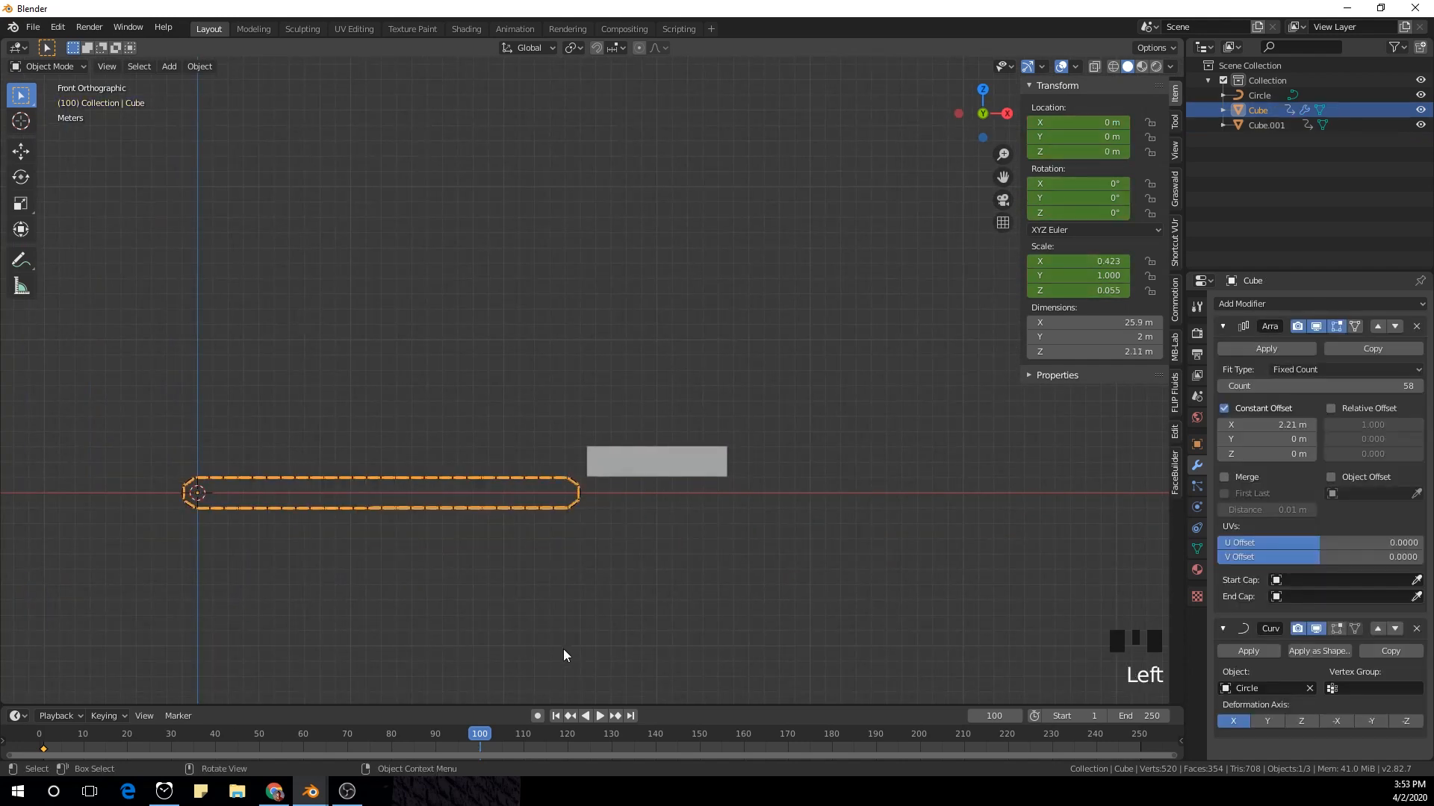
scroll(424, 601, up, 1)
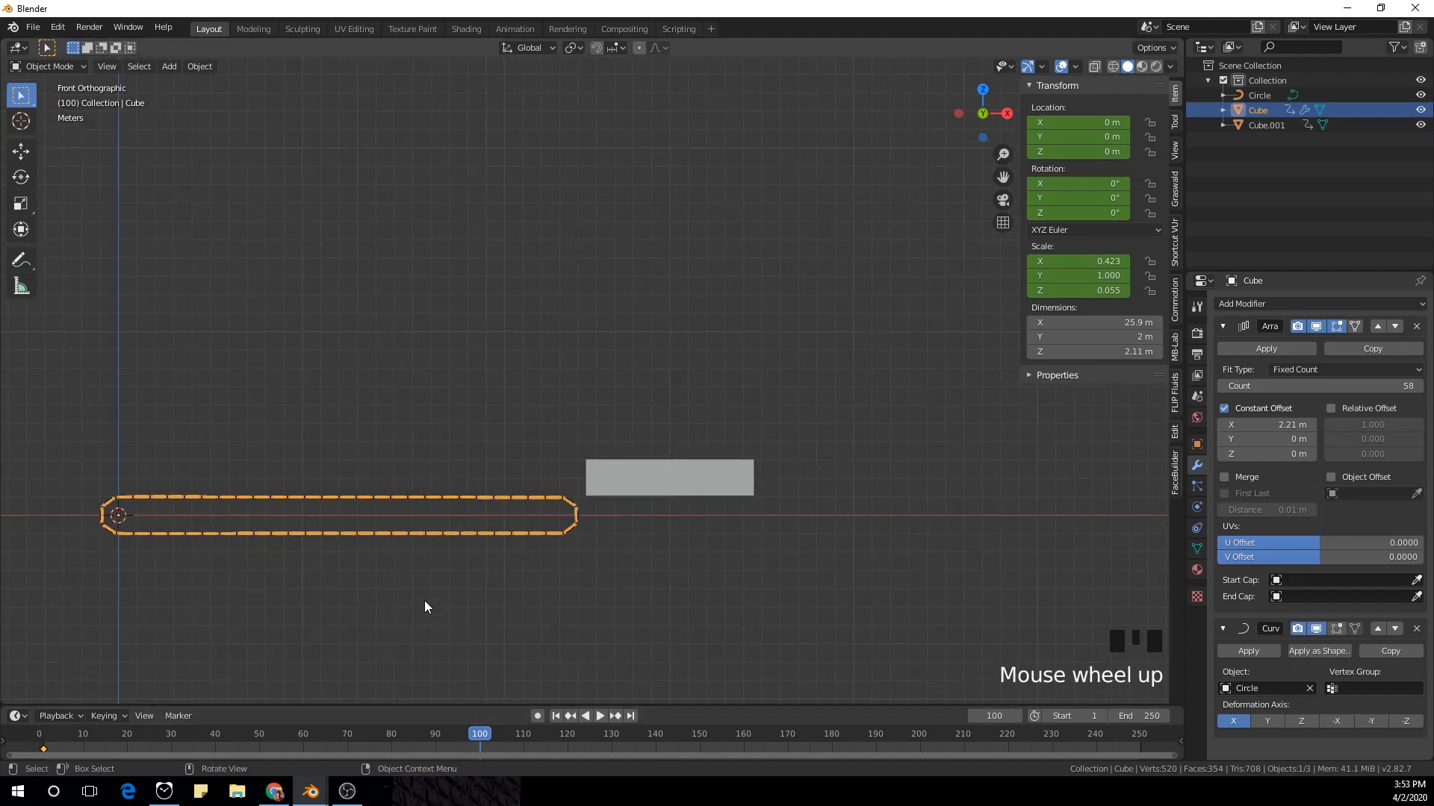
click(672, 482)
key(KP_1)
scroll(747, 606, up, 2)
shift+middle_drag(762, 612, 673, 531)
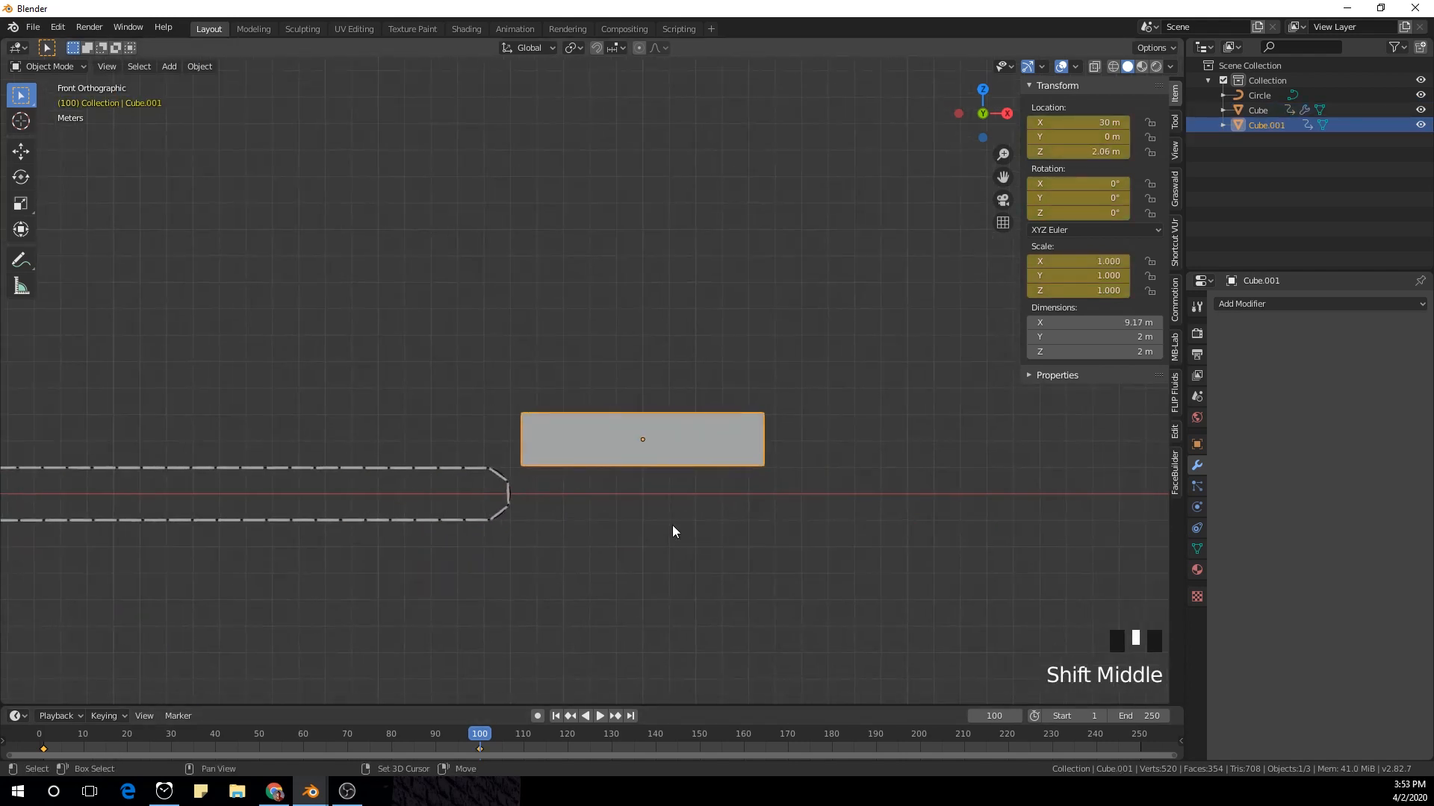
scroll(627, 473, up, 2)
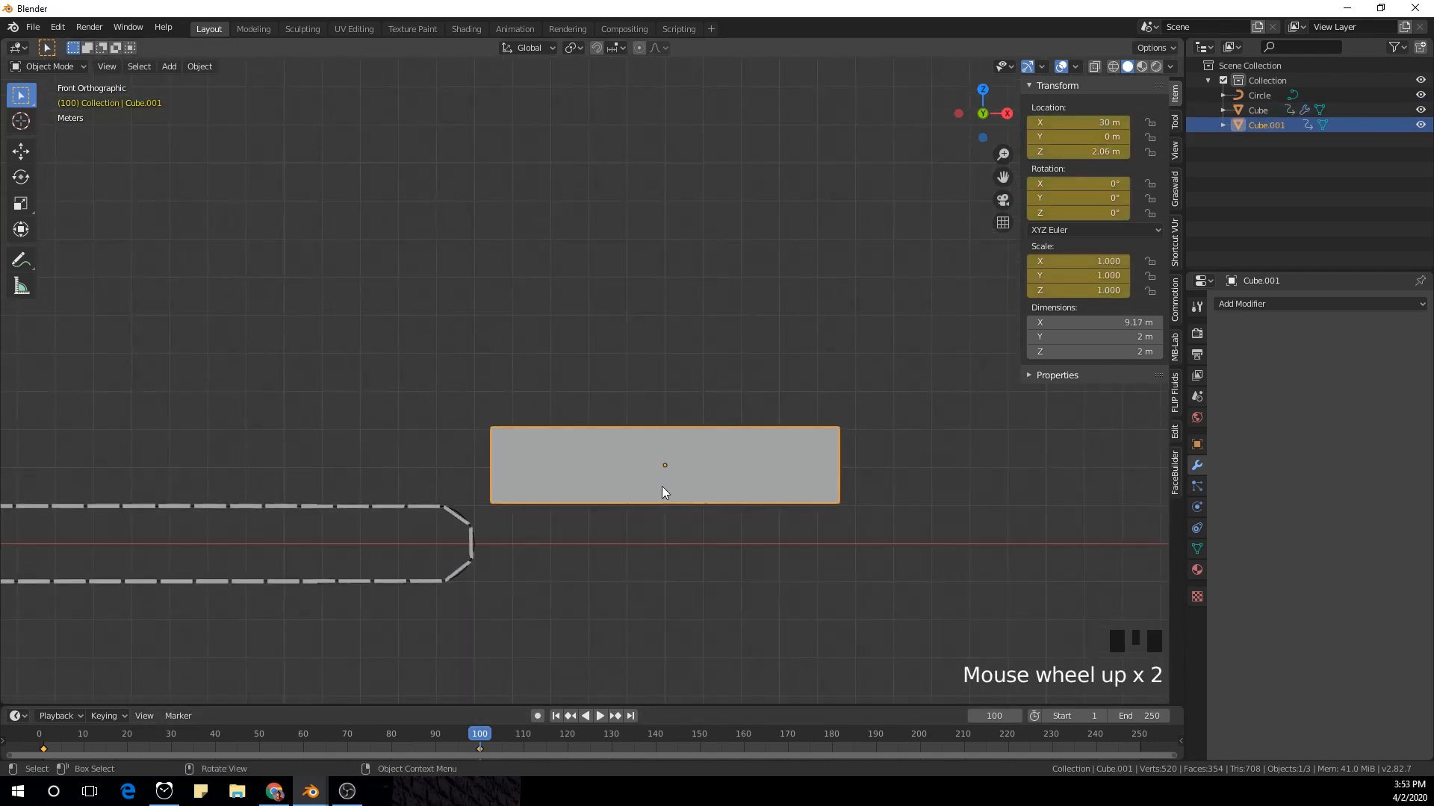
scroll(548, 507, down, 1)
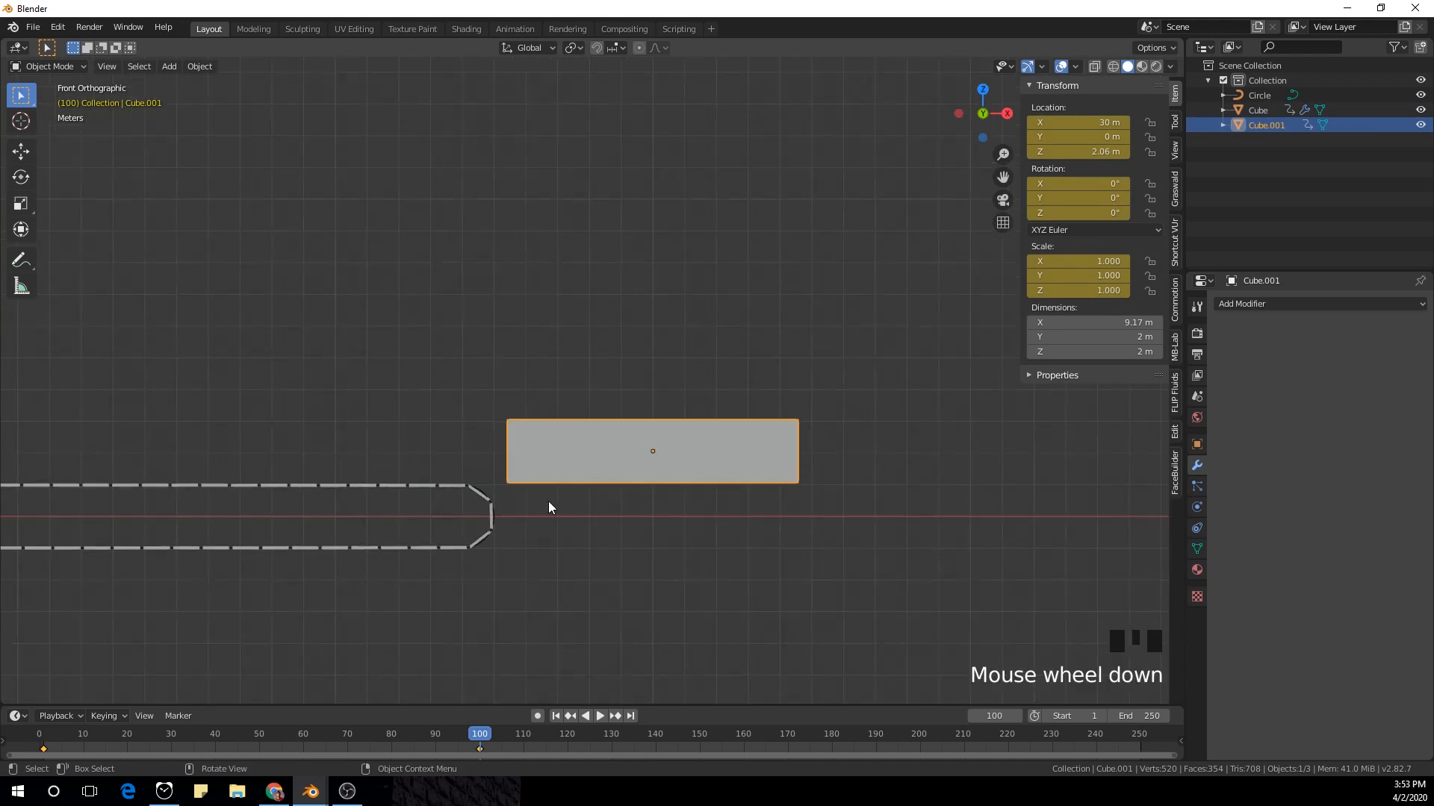
Step: Move the belt slabs 30 m along X at frame 100 to match the box's travel
click(362, 485)
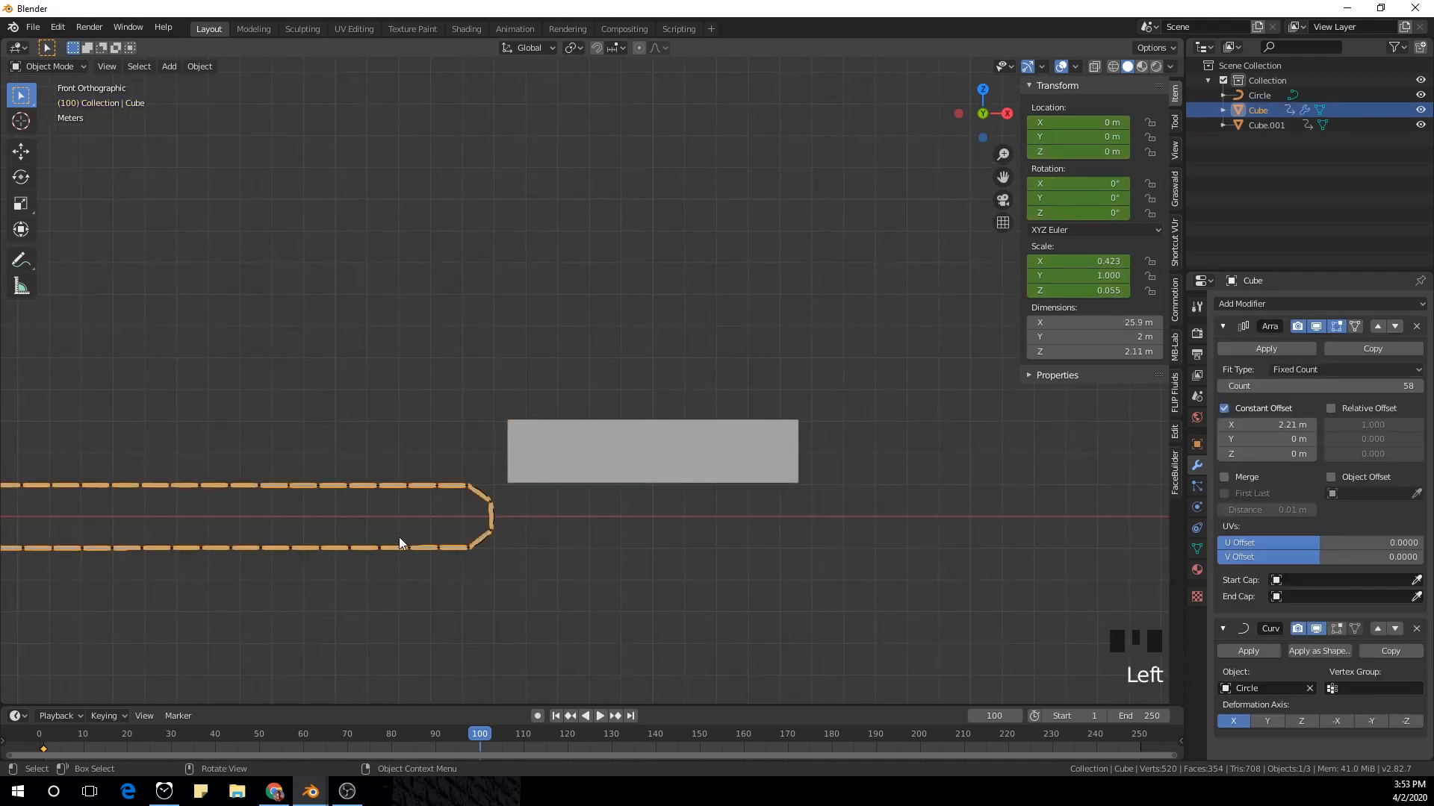
scroll(383, 513, down, 3)
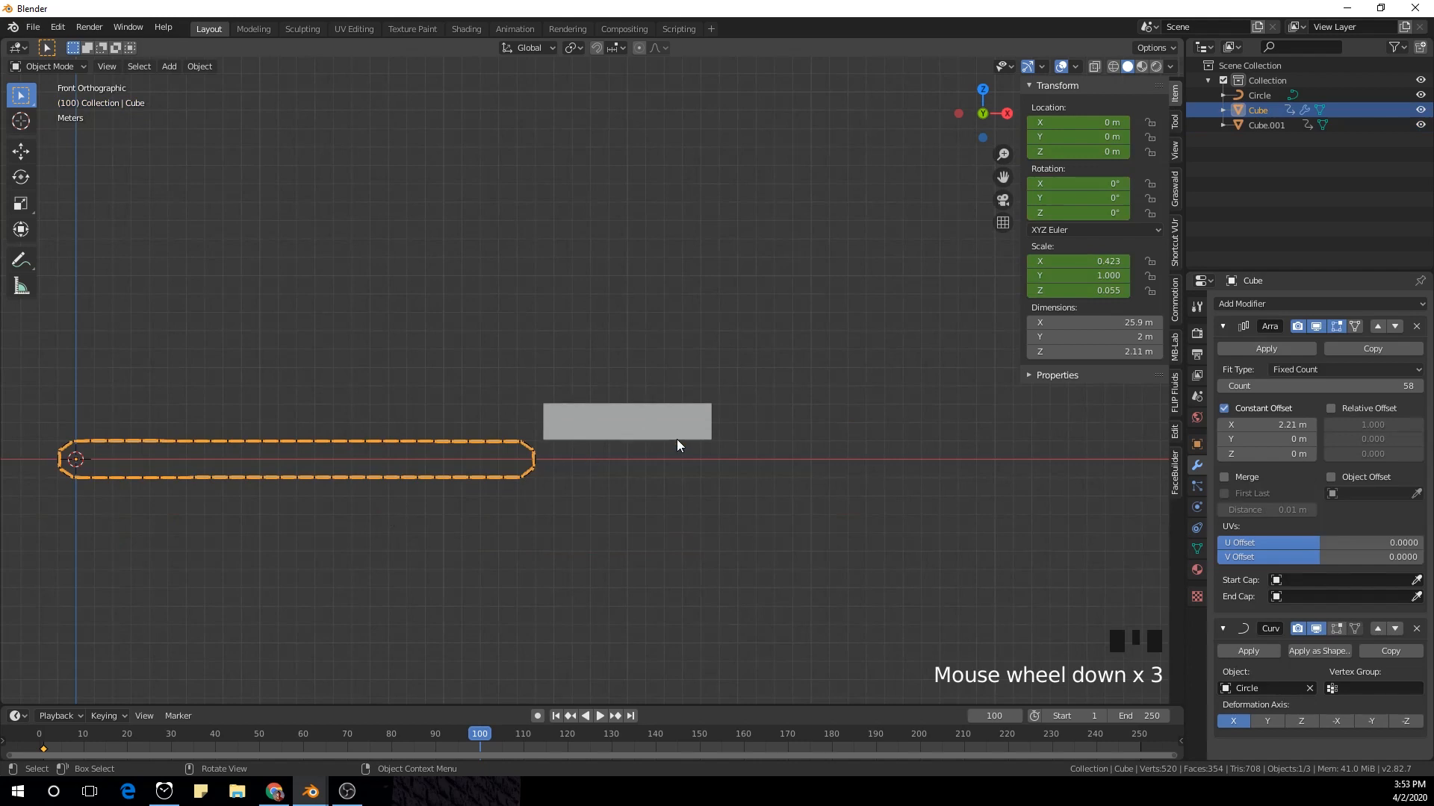
scroll(635, 452, up, 1)
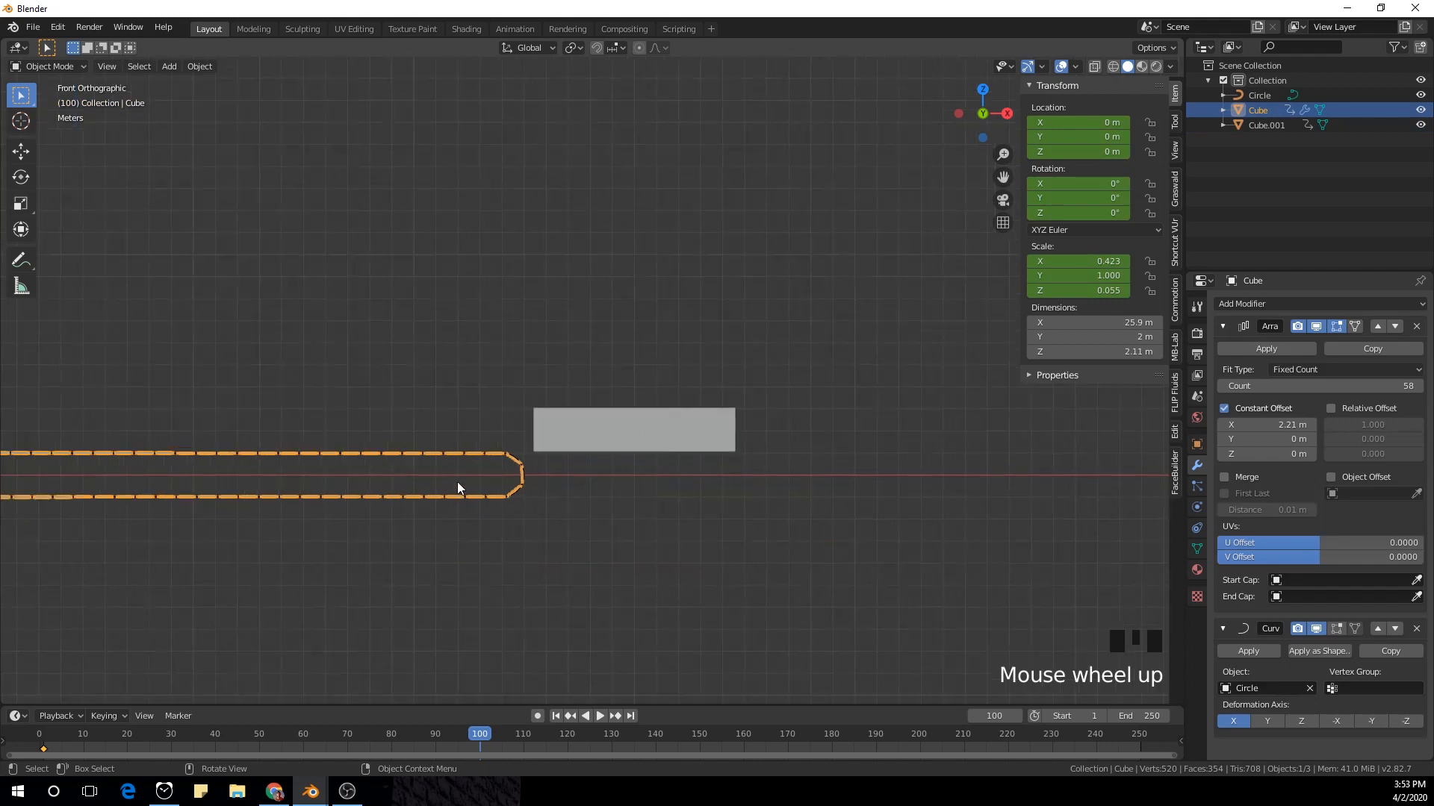
scroll(457, 484, down, 1)
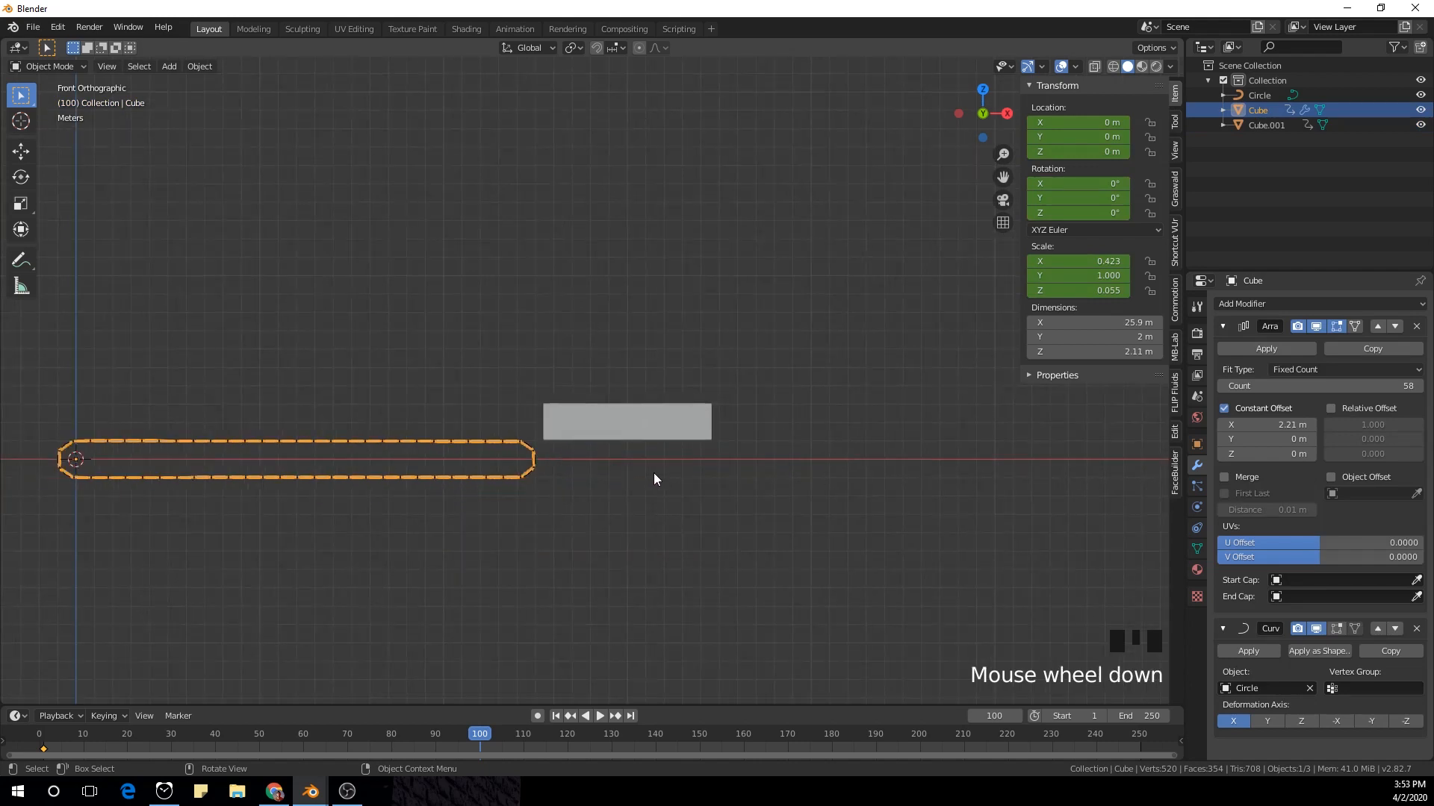
key(g)
key(x)
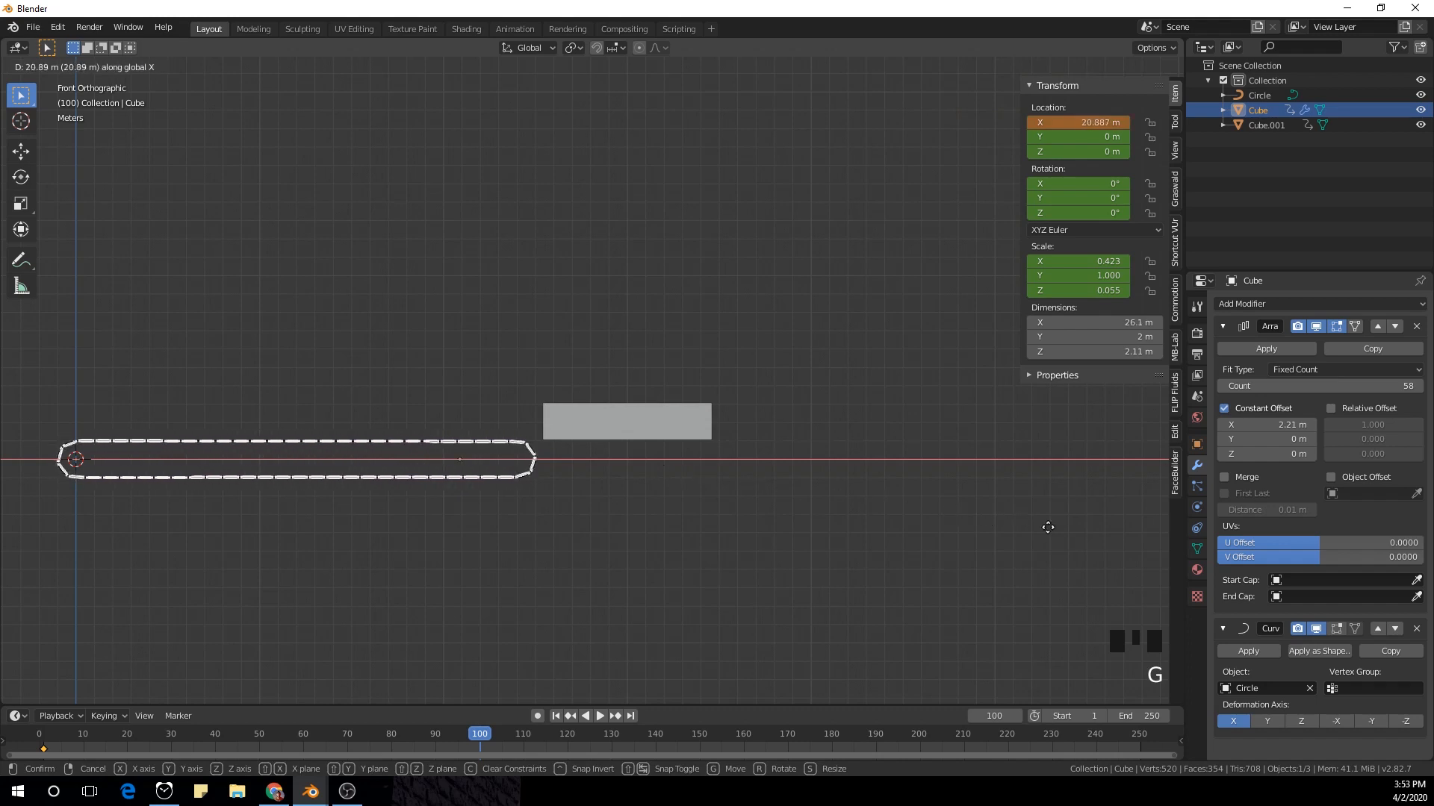
click(18, 551)
Step: Insert a LocRotScale keyframe for the belt slabs at frame 100
scroll(665, 521, up, 2)
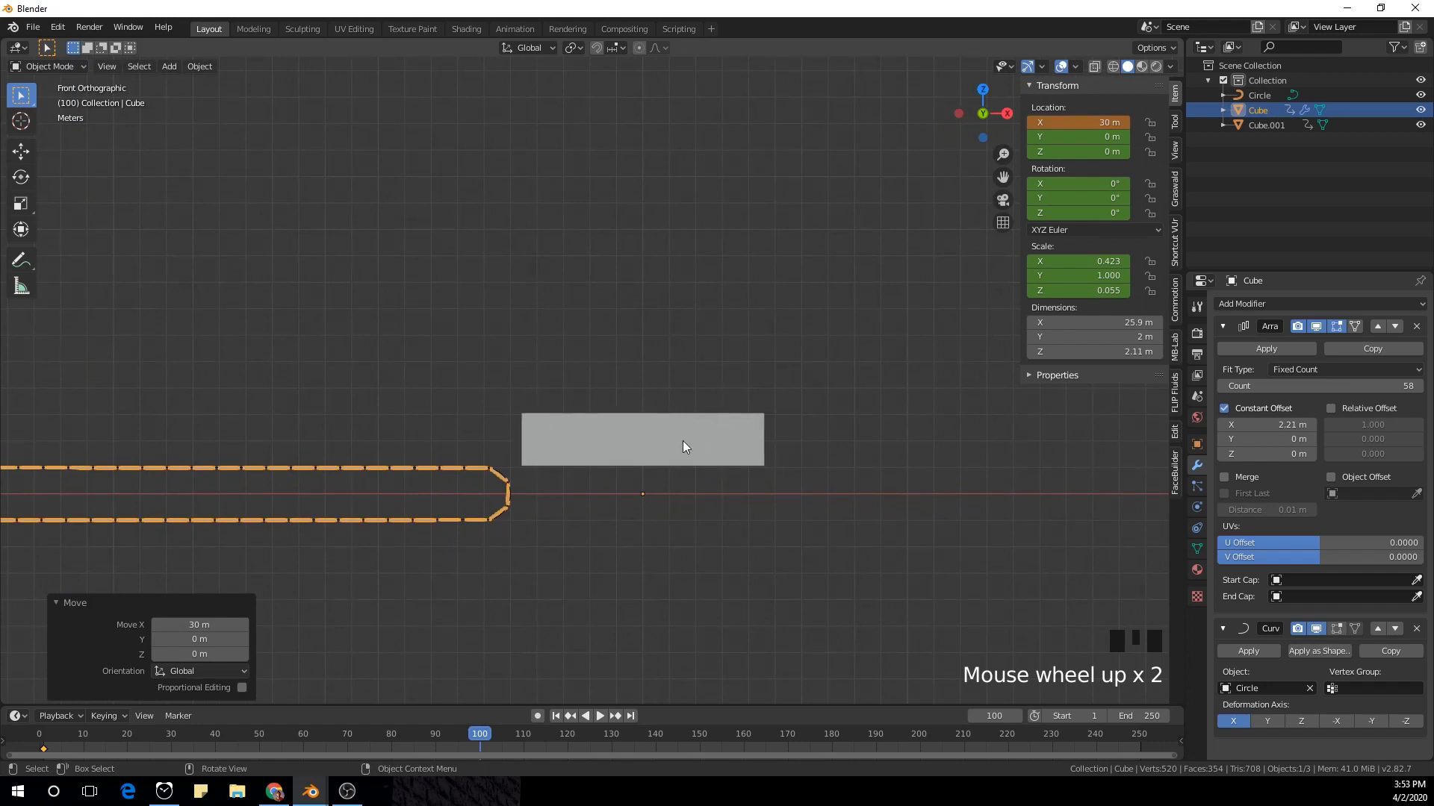
key(i)
click(660, 346)
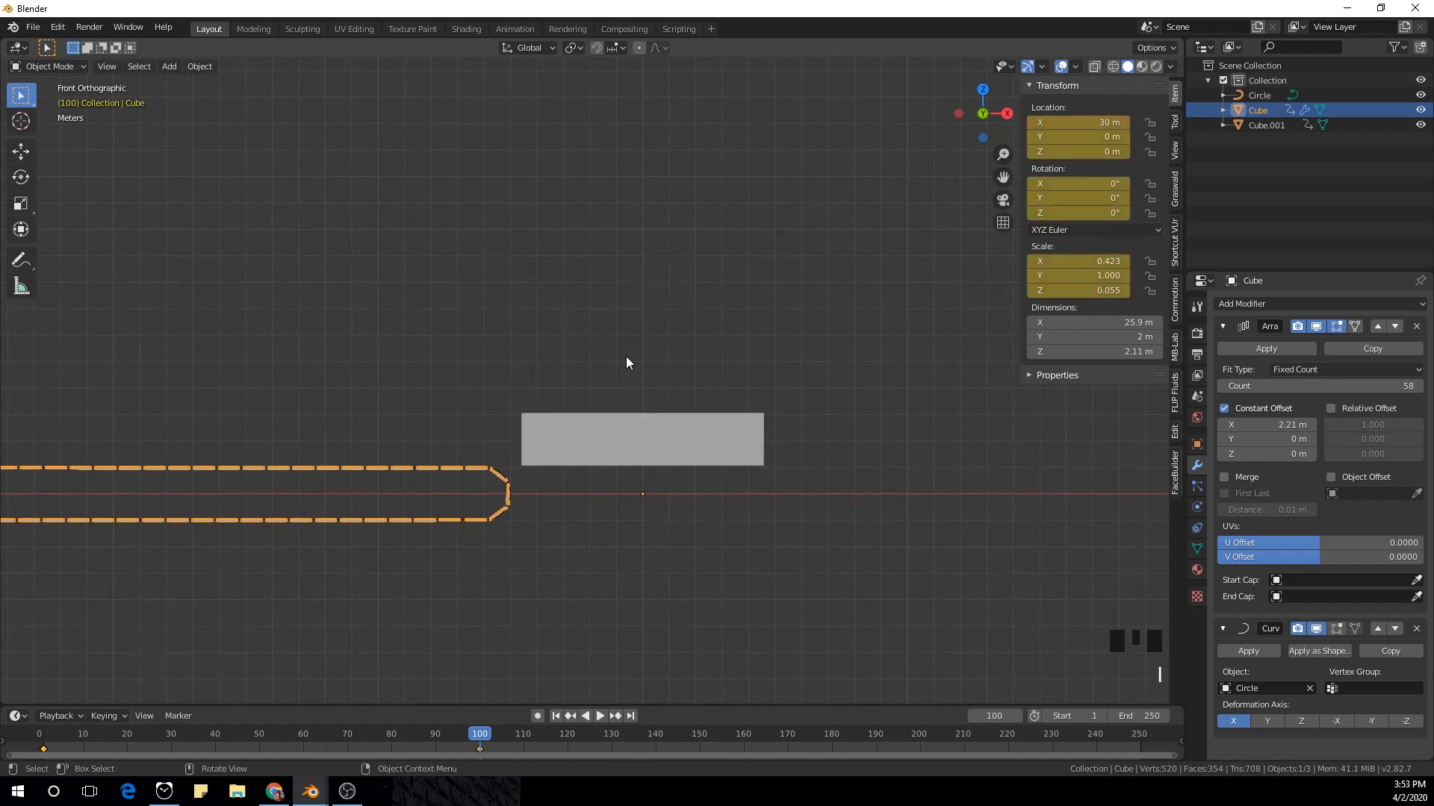
Step: Play the animation from the first frame and scrub to frame 33 to check that the box and belt move together
scroll(519, 303, down, 3)
middle_drag(521, 309, 478, 448)
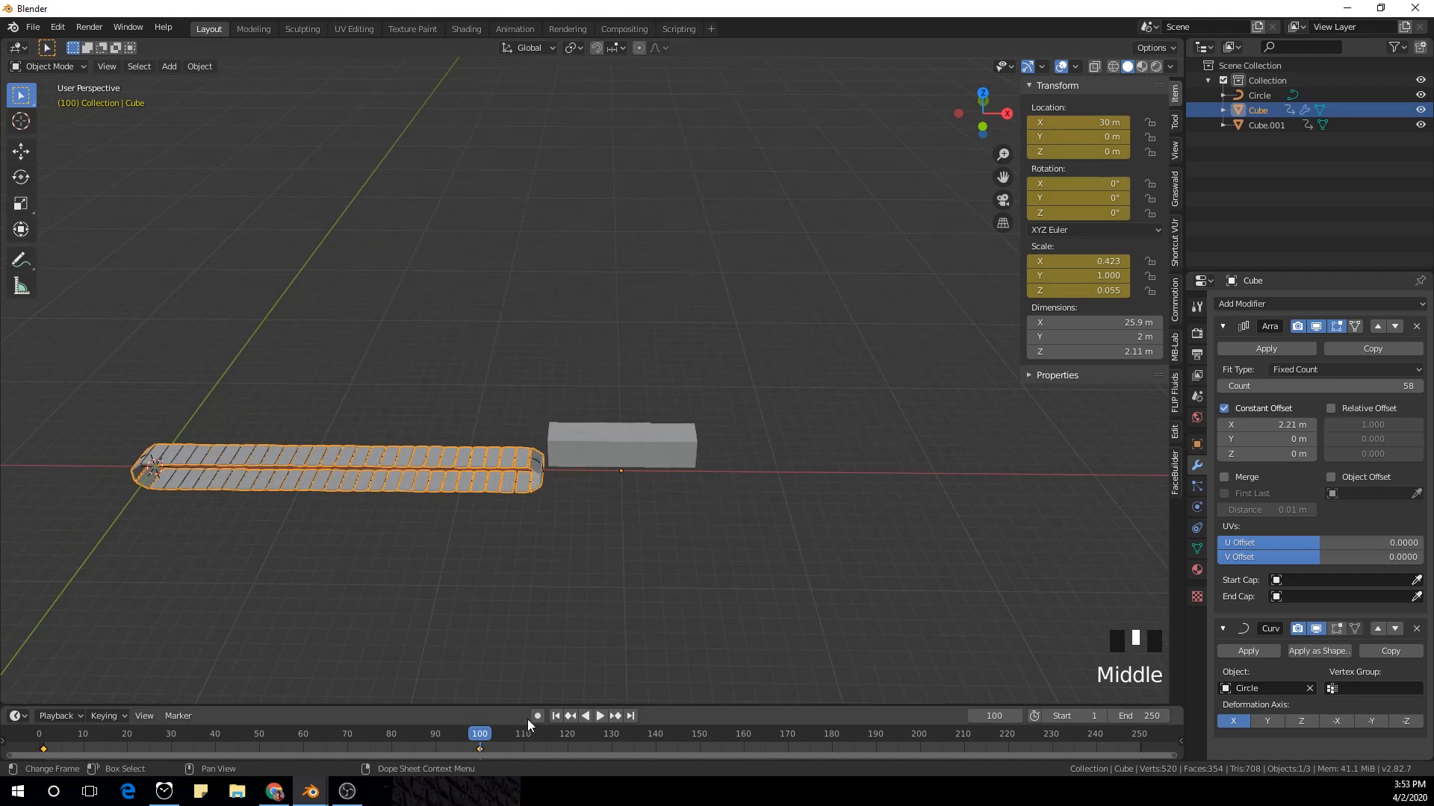
click(556, 715)
key(space)
scroll(563, 426, up, 2)
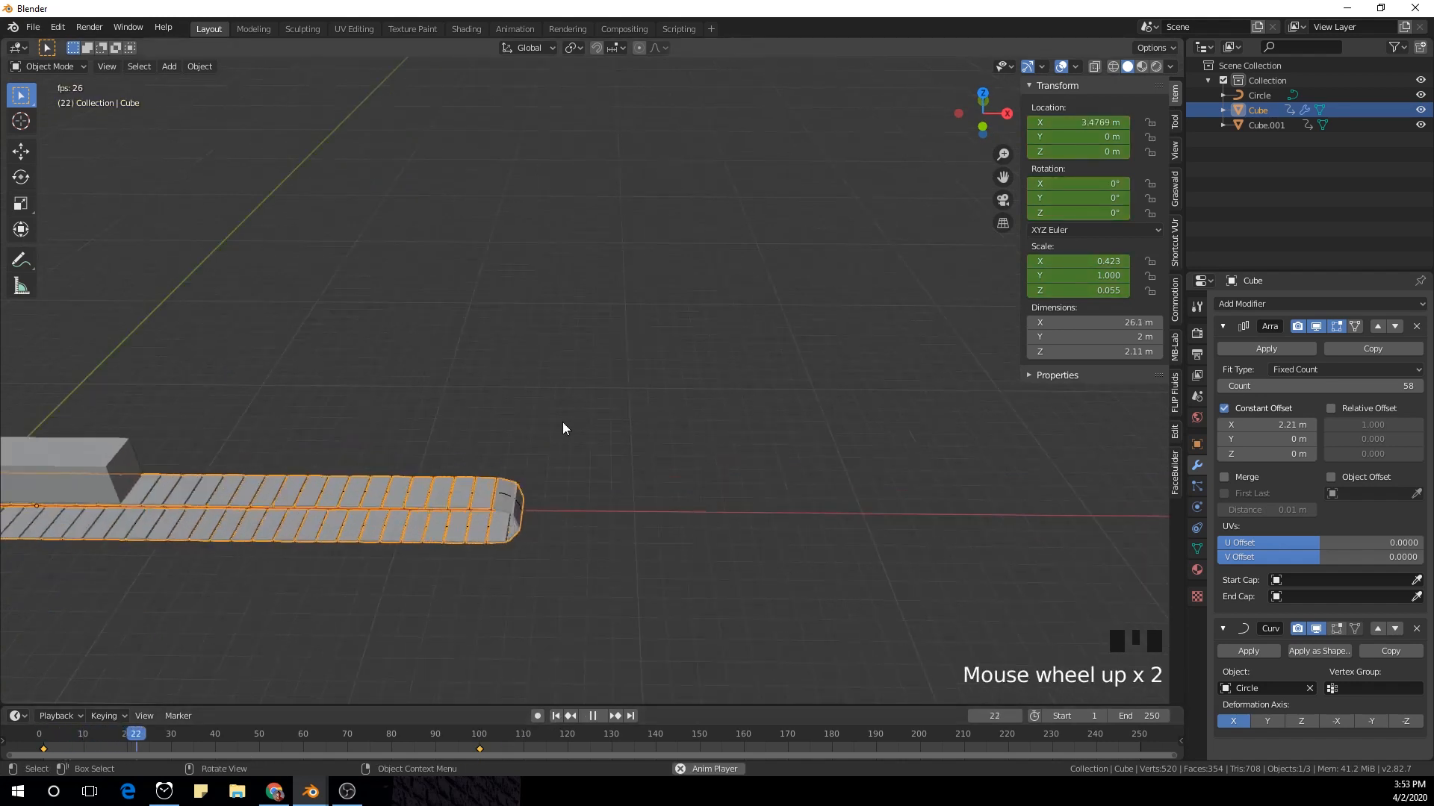
key(space)
drag(165, 735, 184, 756)
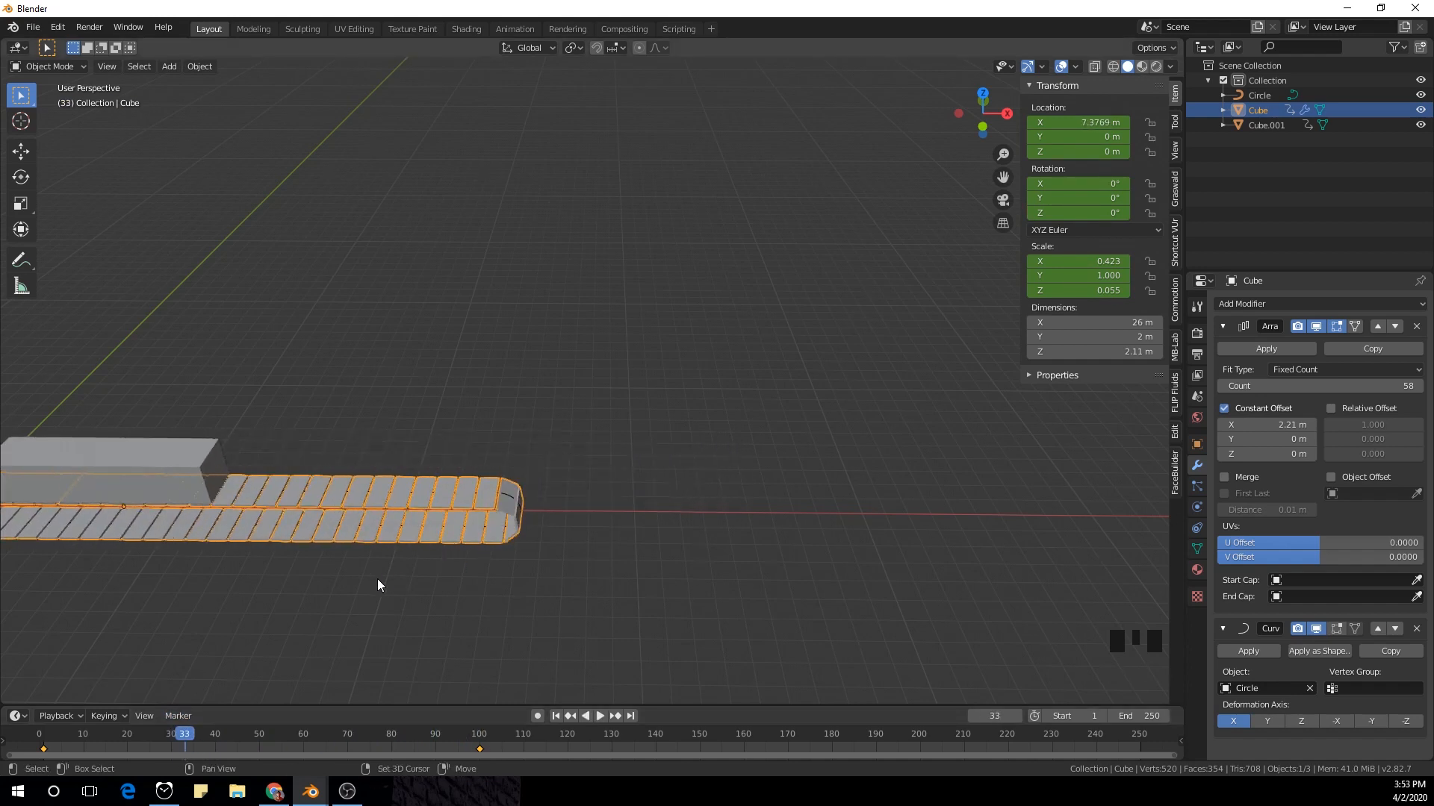
shift+middle_drag(378, 579, 621, 535)
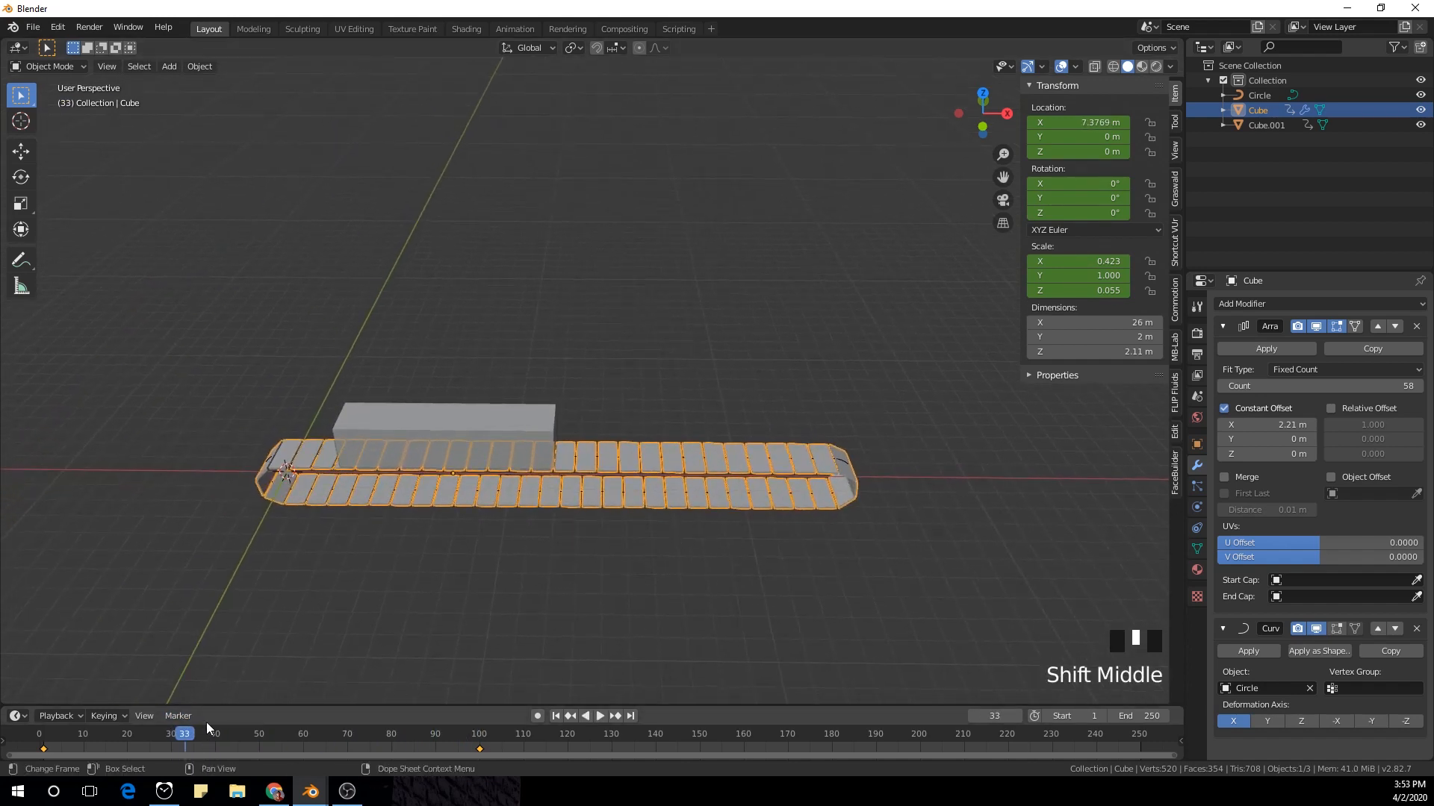
shift+middle_drag(390, 595, 226, 630)
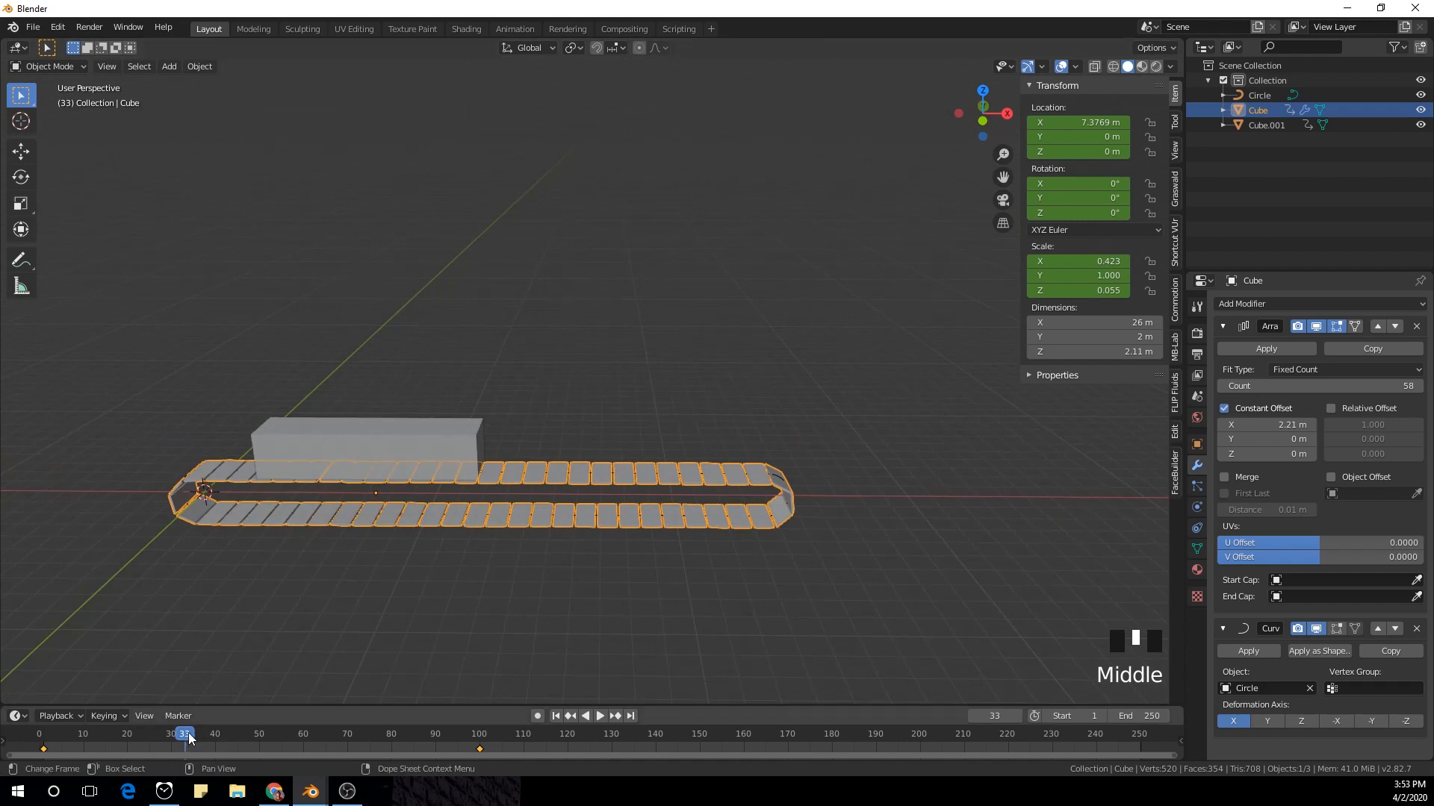
Step: Scrub past the last keyframes and set the current frame to 150
drag(189, 739, 485, 737)
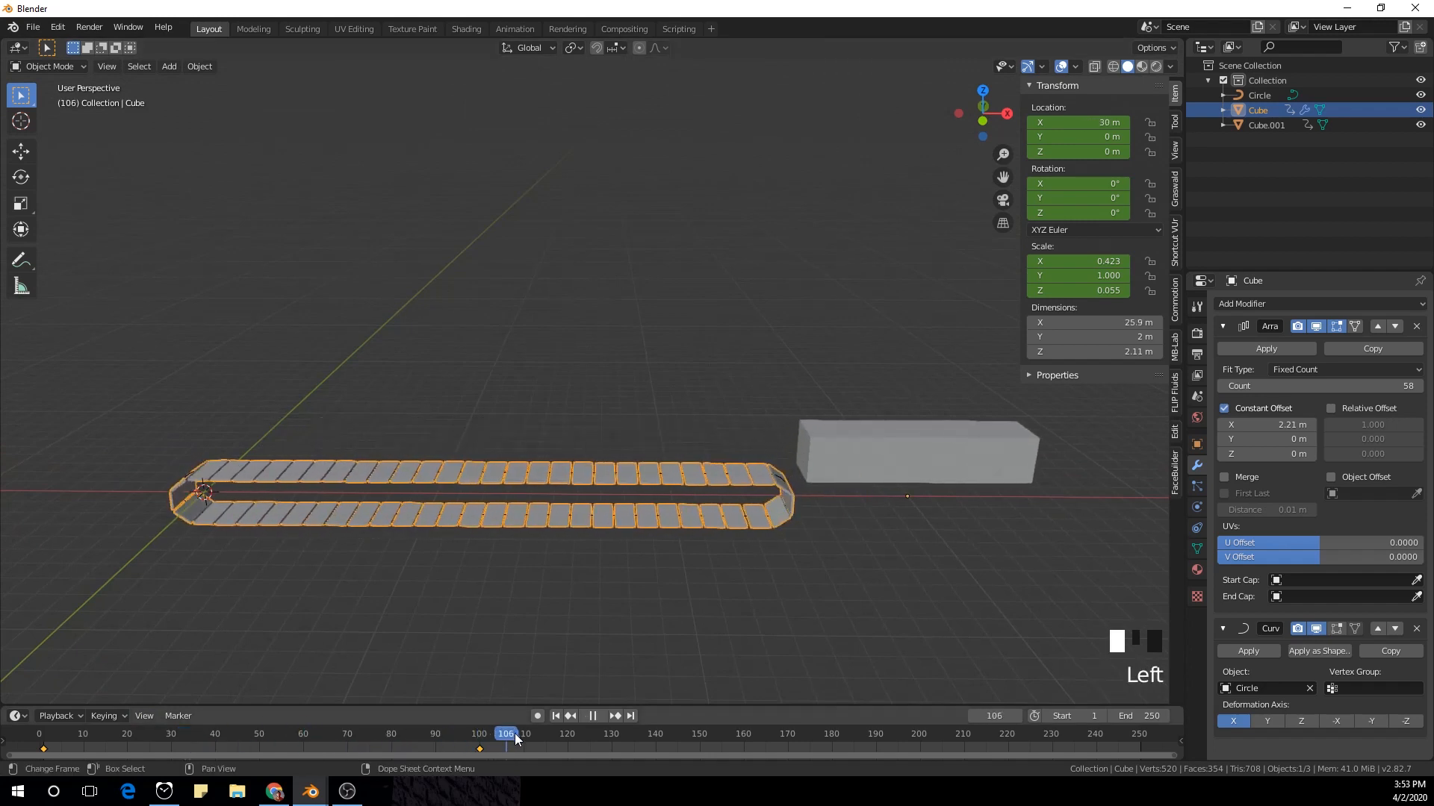
drag(707, 737, 697, 738)
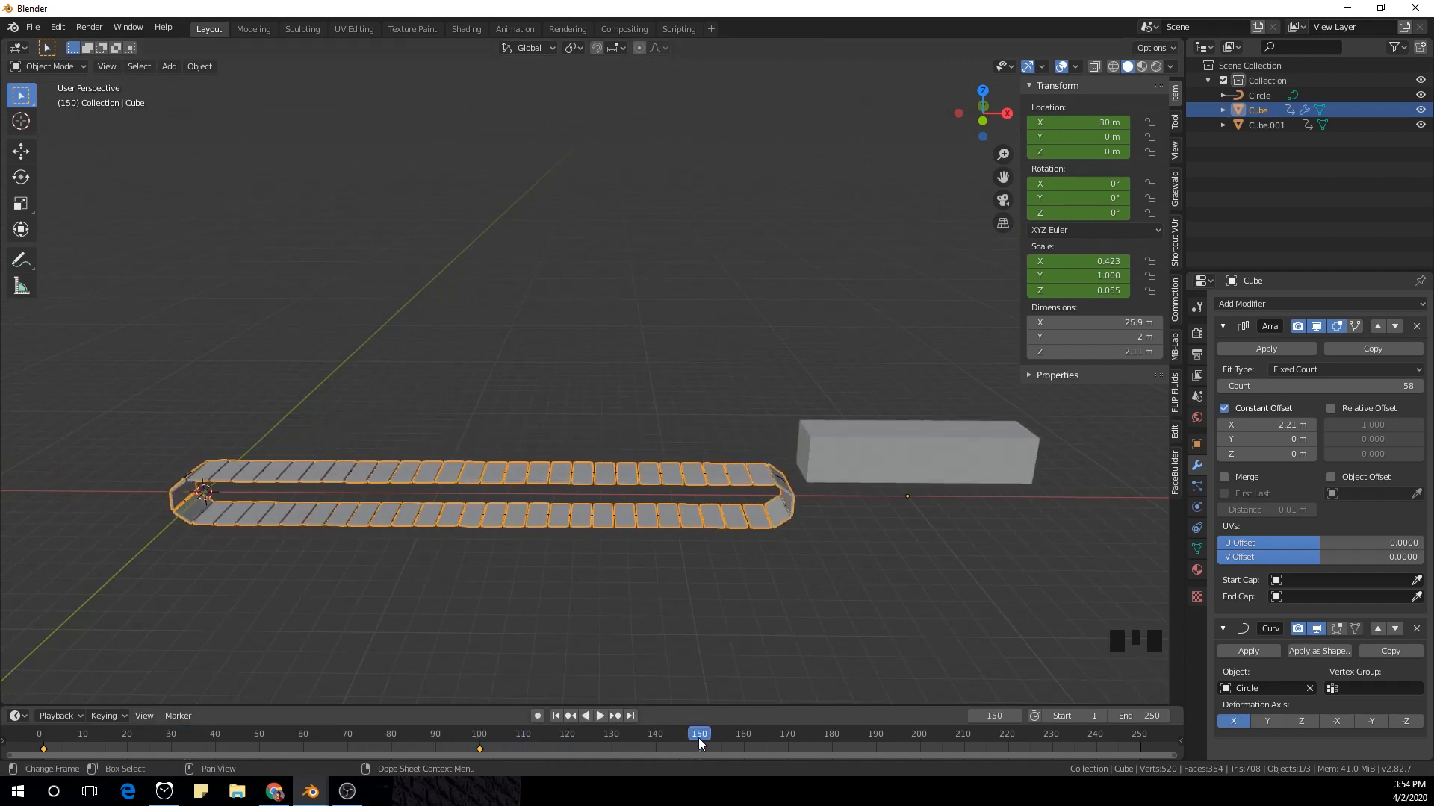
shift+middle_drag(709, 631, 668, 639)
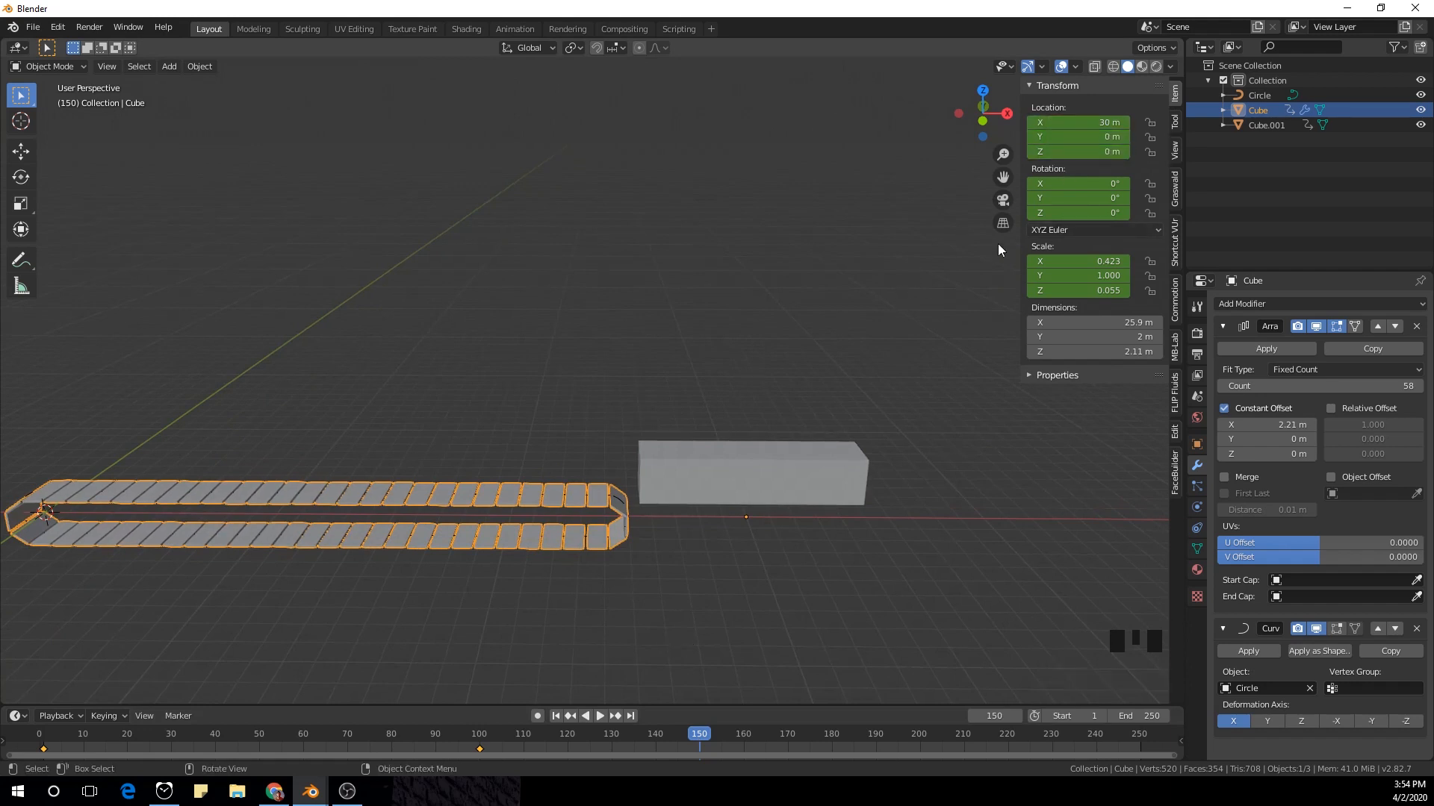
middle_drag(804, 330, 804, 294)
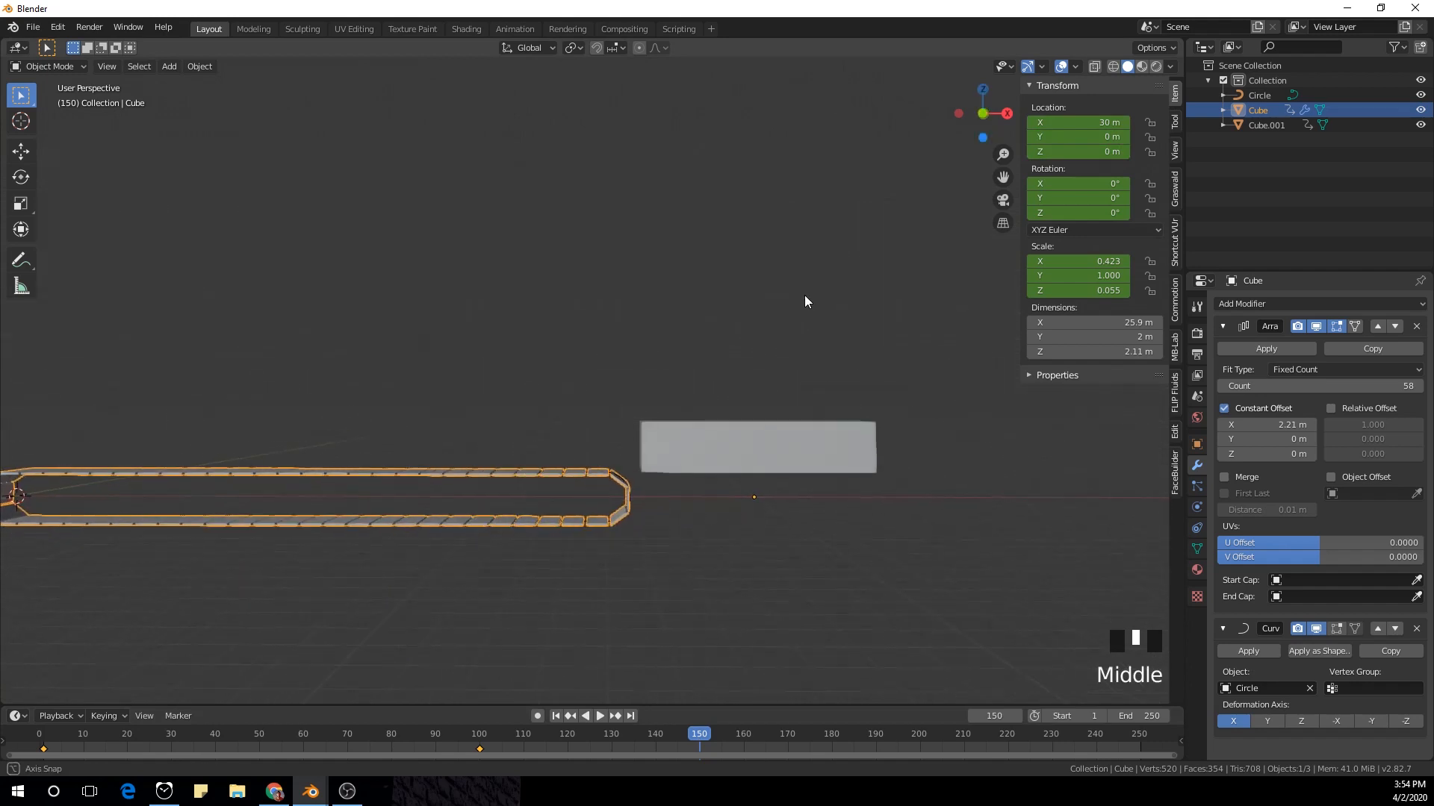
Step: Set the belt slabs' X location to 45 m (30+15) at frame 150 and insert a location keyframe
click(1100, 121)
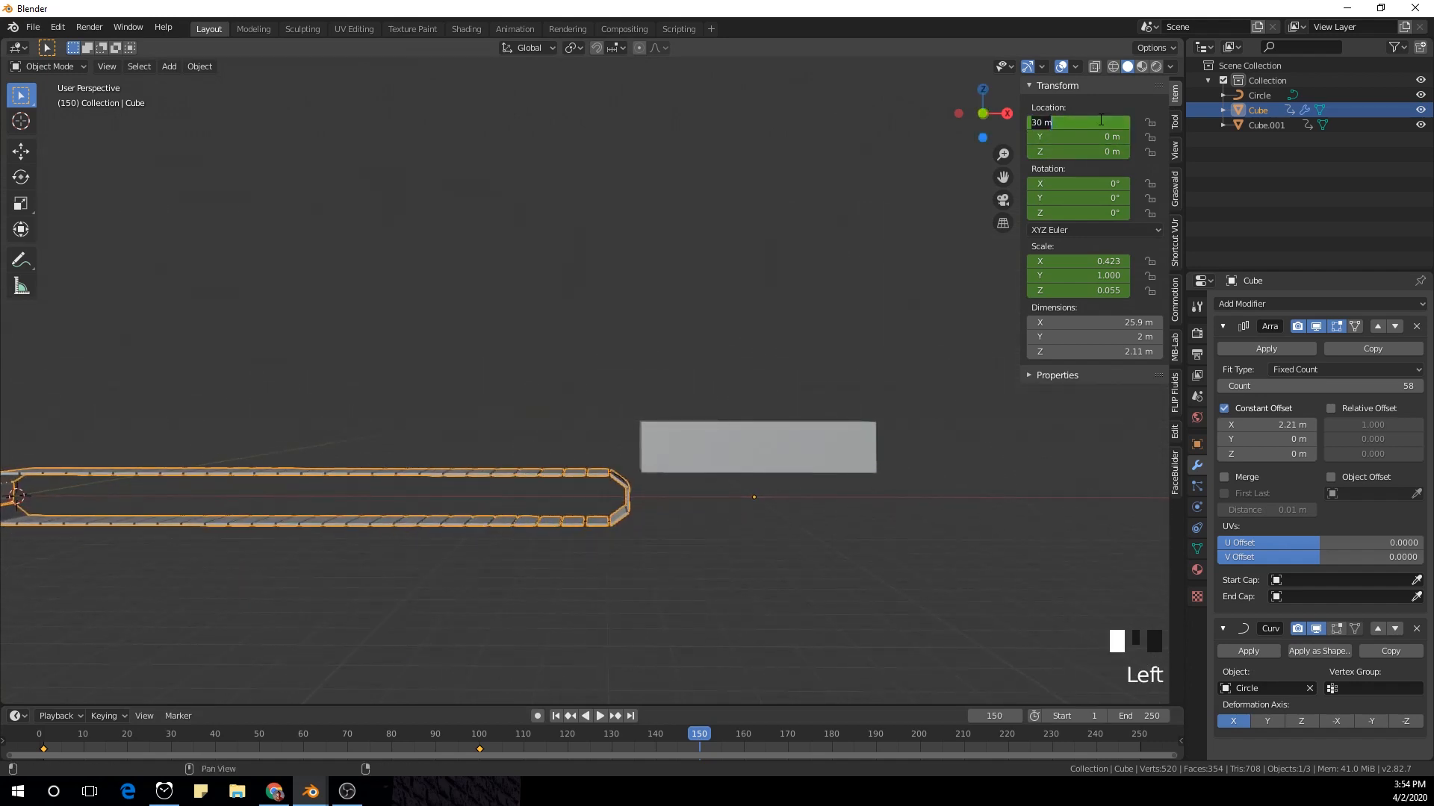
text(15)
click(1101, 120)
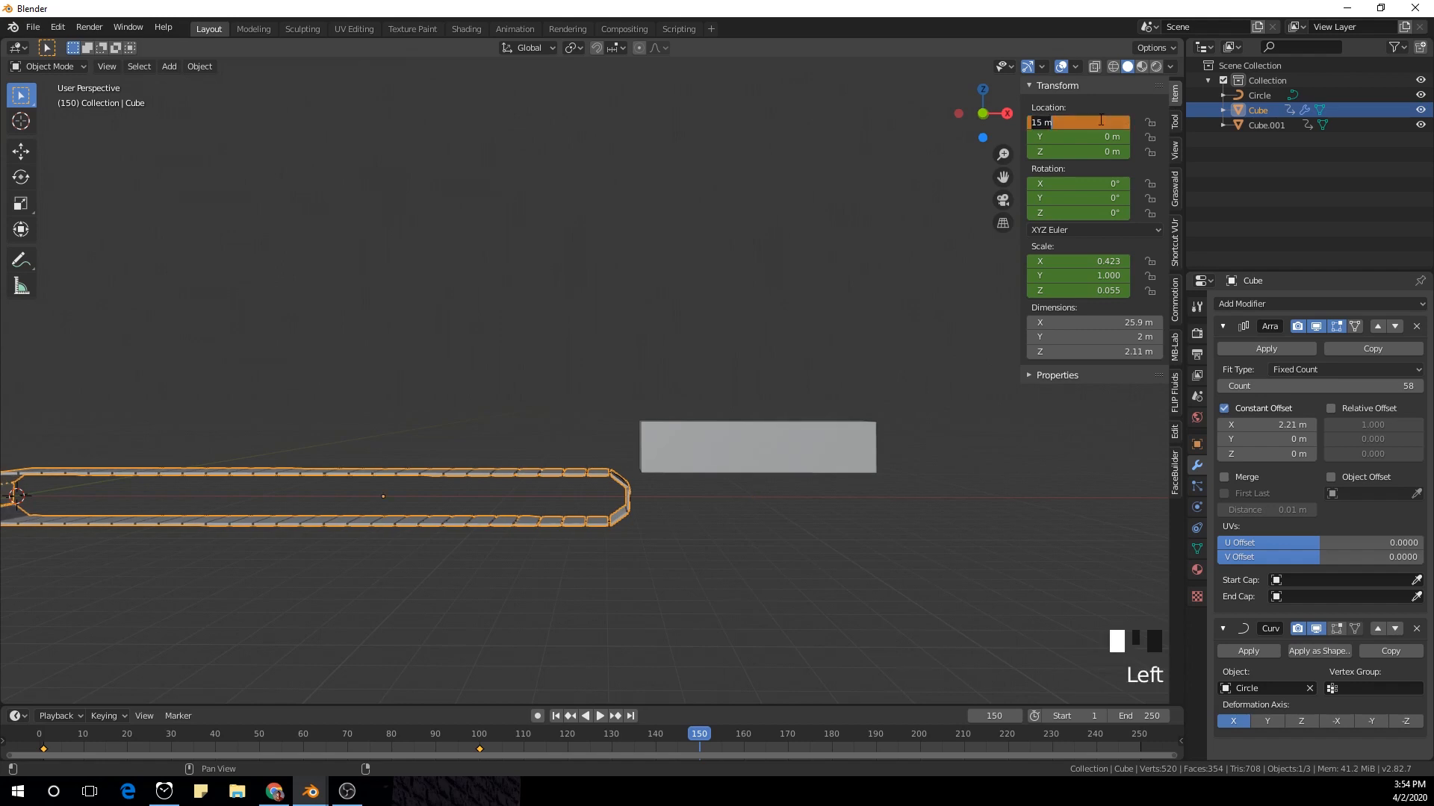
text(30+15)
key(Return)
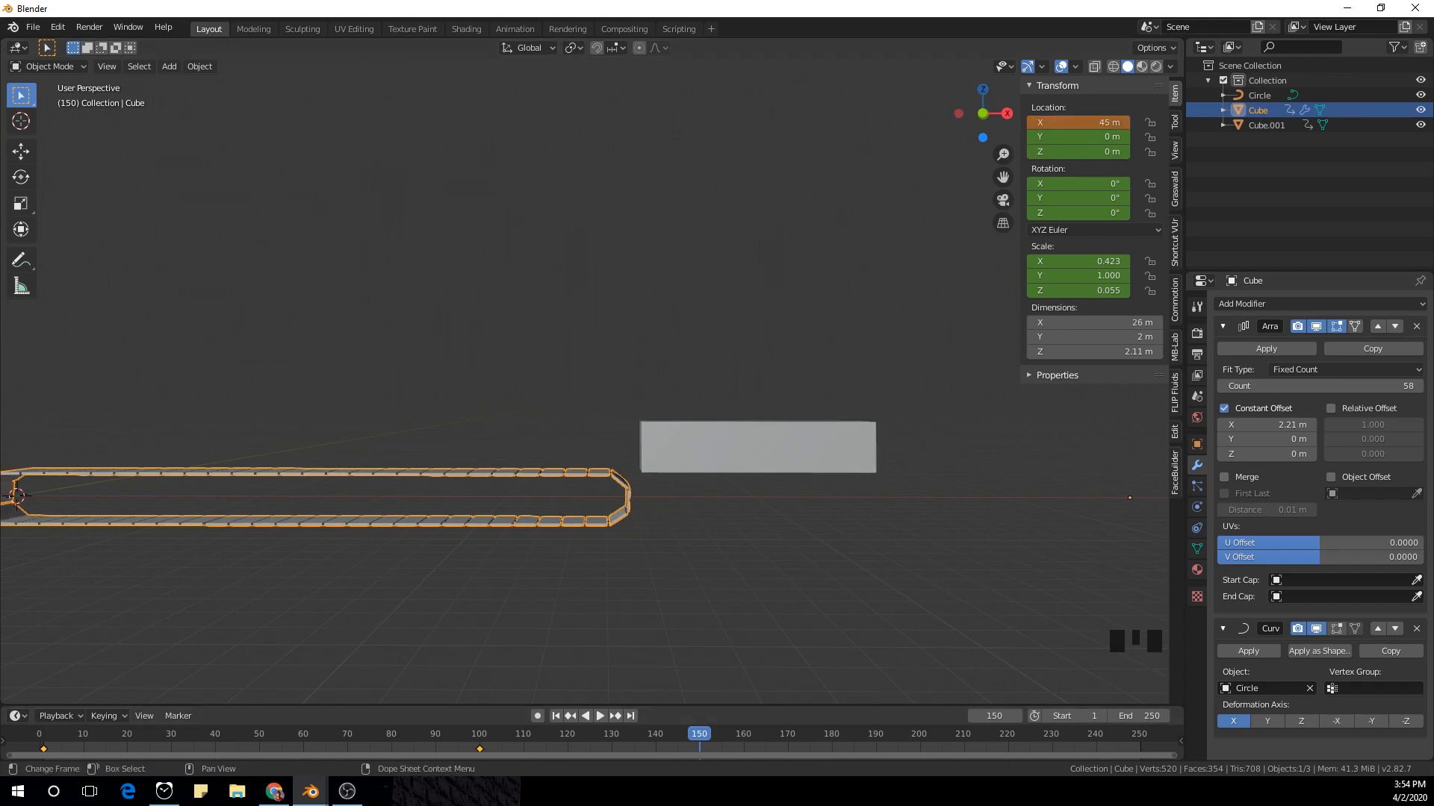
right_click(1087, 122)
click(1086, 122)
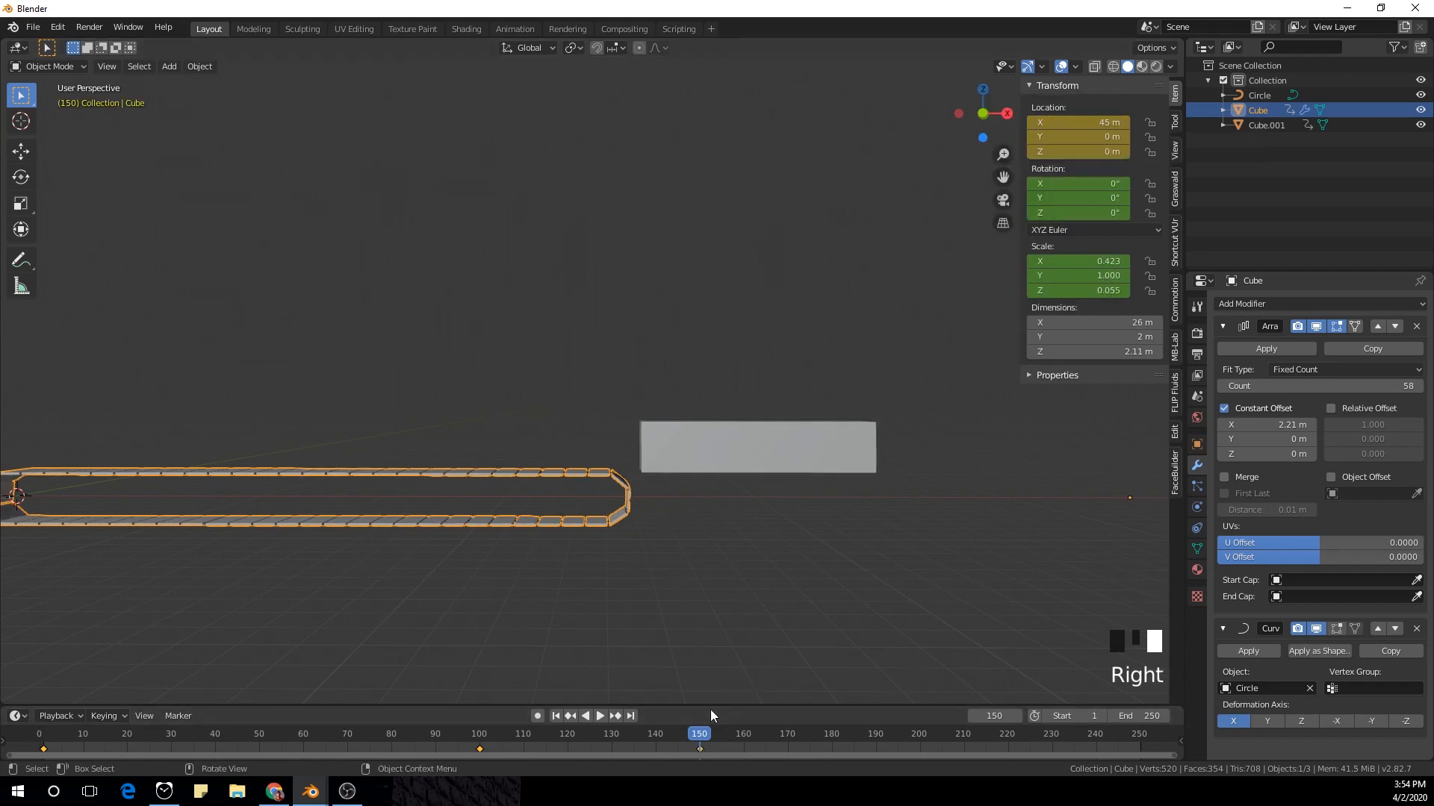
Step: Scrub and play the animation around frame 100 to check how the belt moves beyond that keyframe
drag(706, 730, 469, 771)
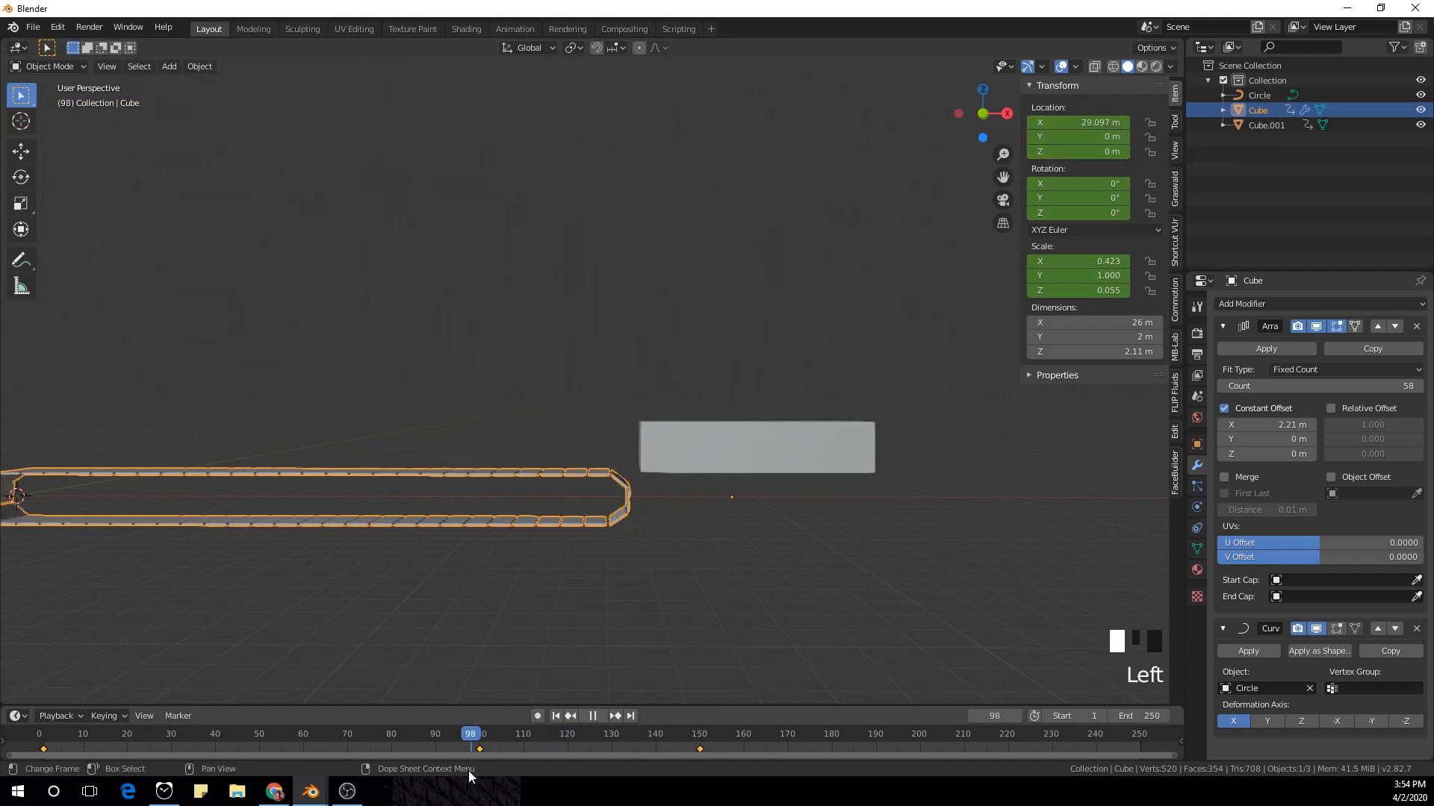
key(space)
key(space)
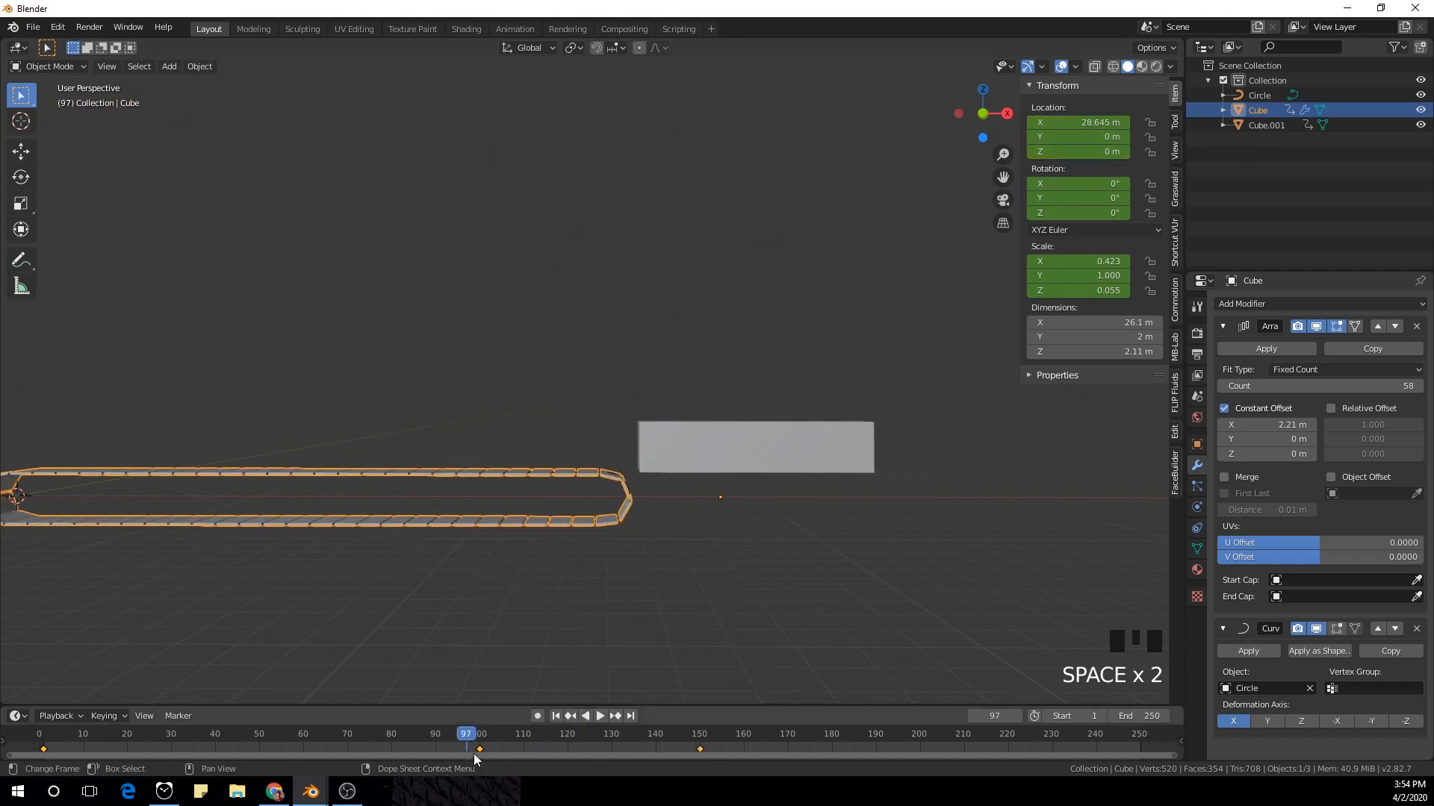
key(space)
key(space)
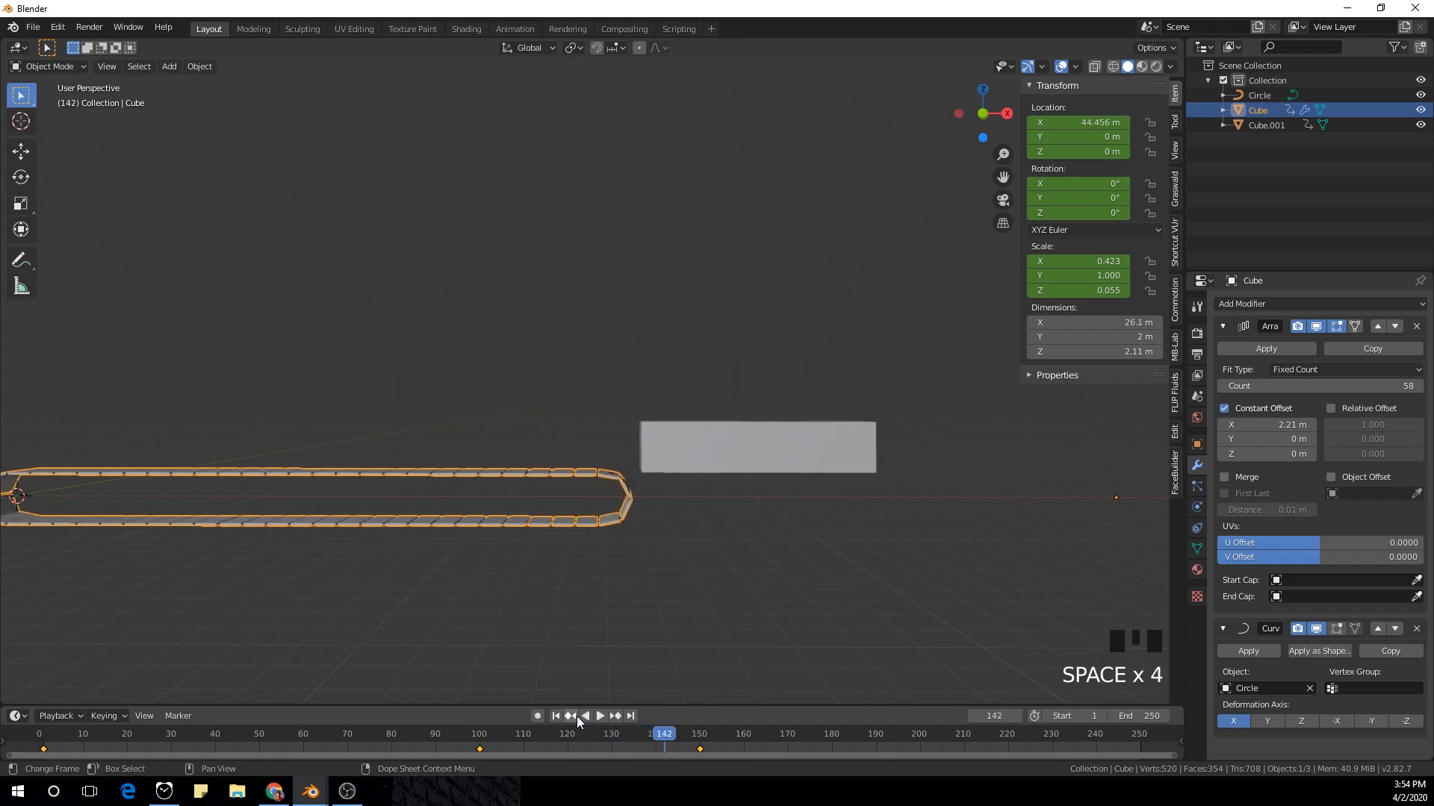
Step: Return to frame 150 and set the scene's end frame to 150
drag(667, 739, 700, 744)
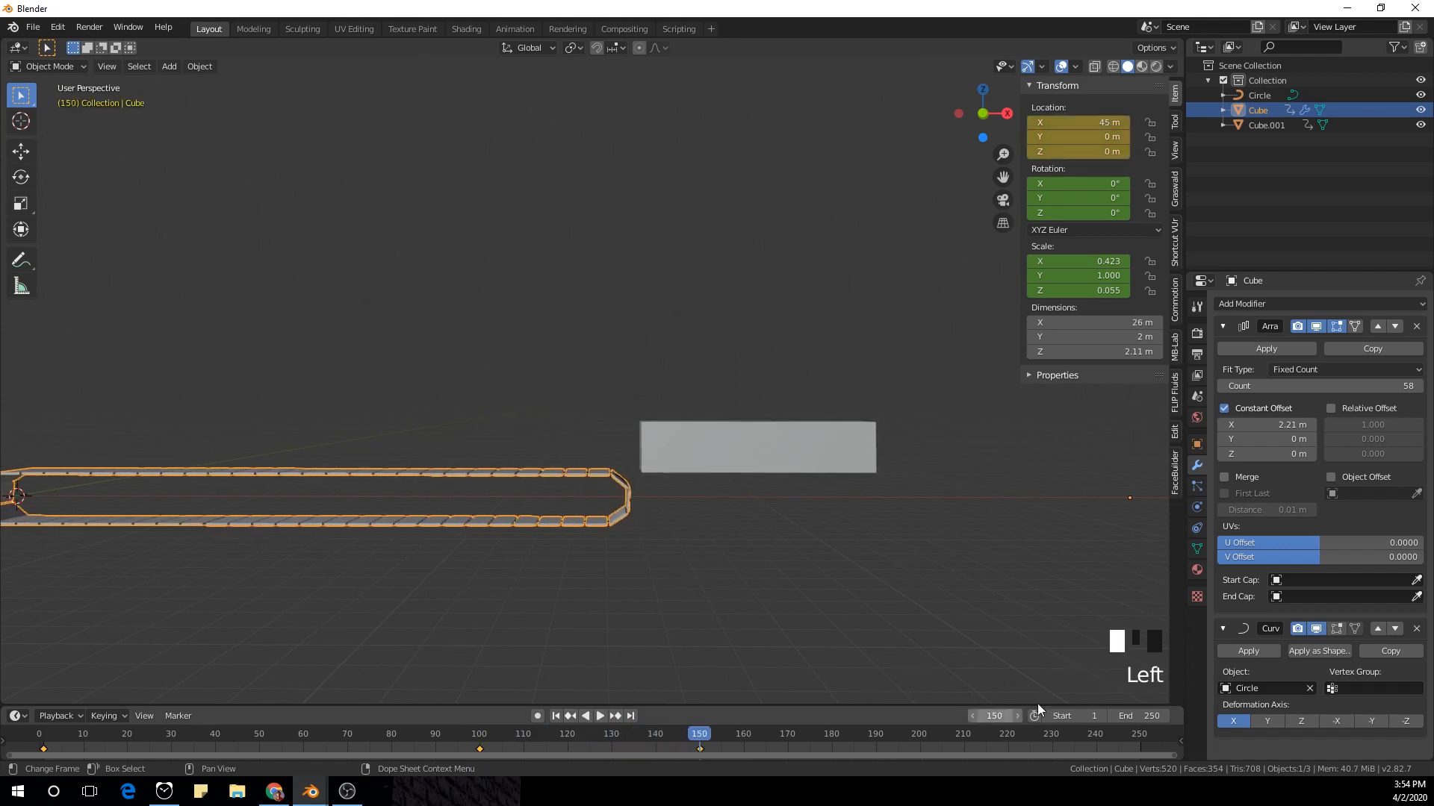
click(1122, 715)
text(150)
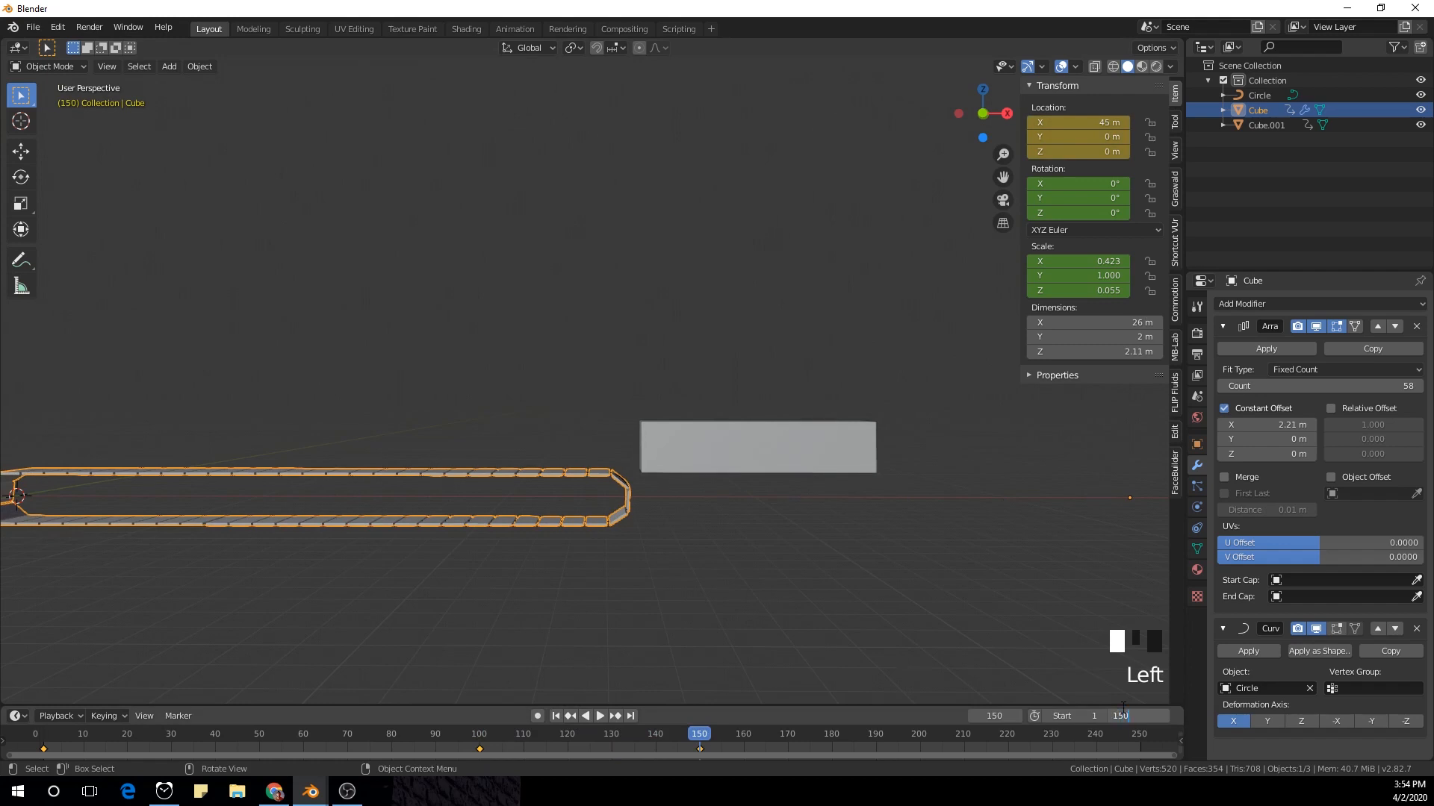
key(Return)
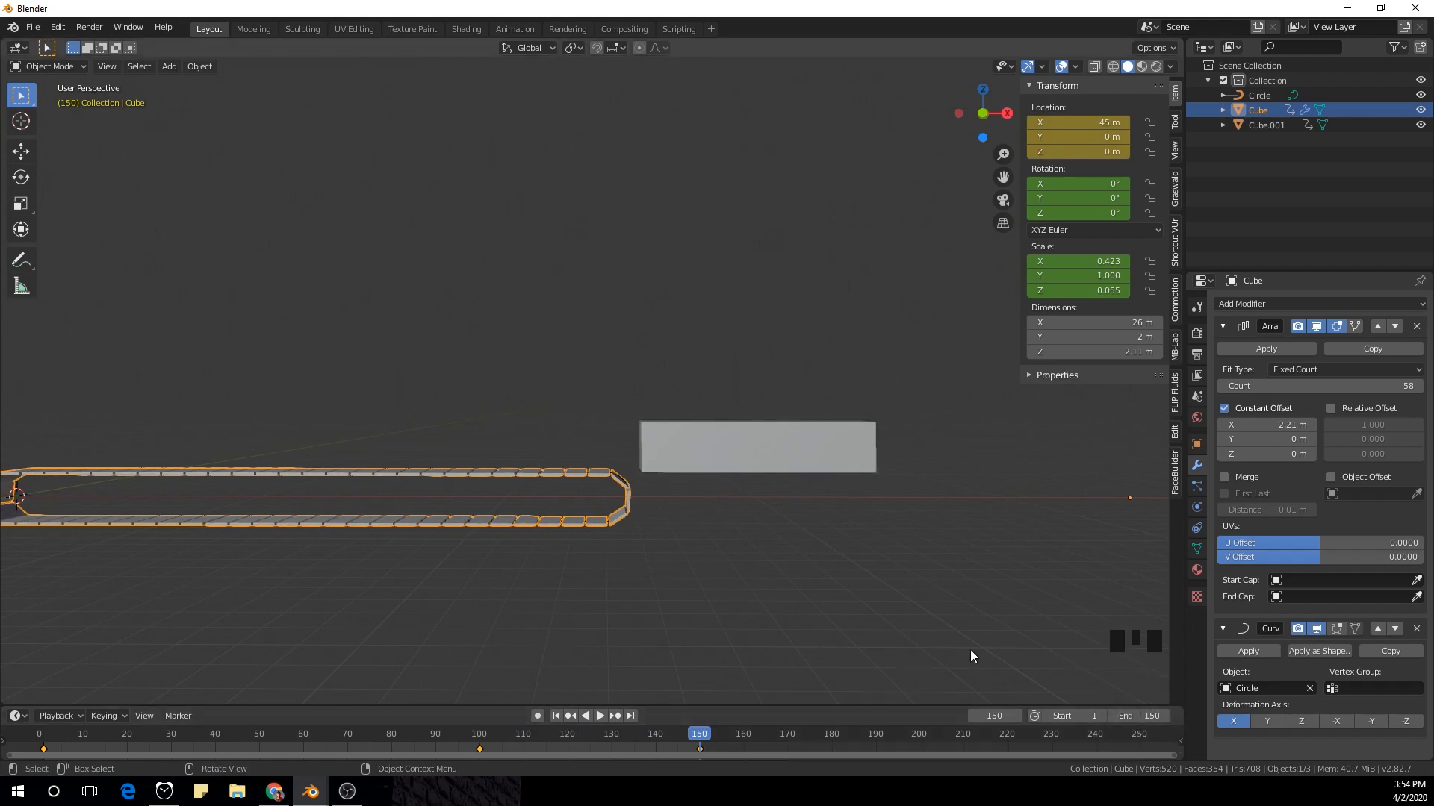
Step: Move to frame 25 and set the default keyframe interpolation in the animation preferences to Linear
scroll(660, 310, down, 2)
shift+middle_drag(660, 310, 778, 347)
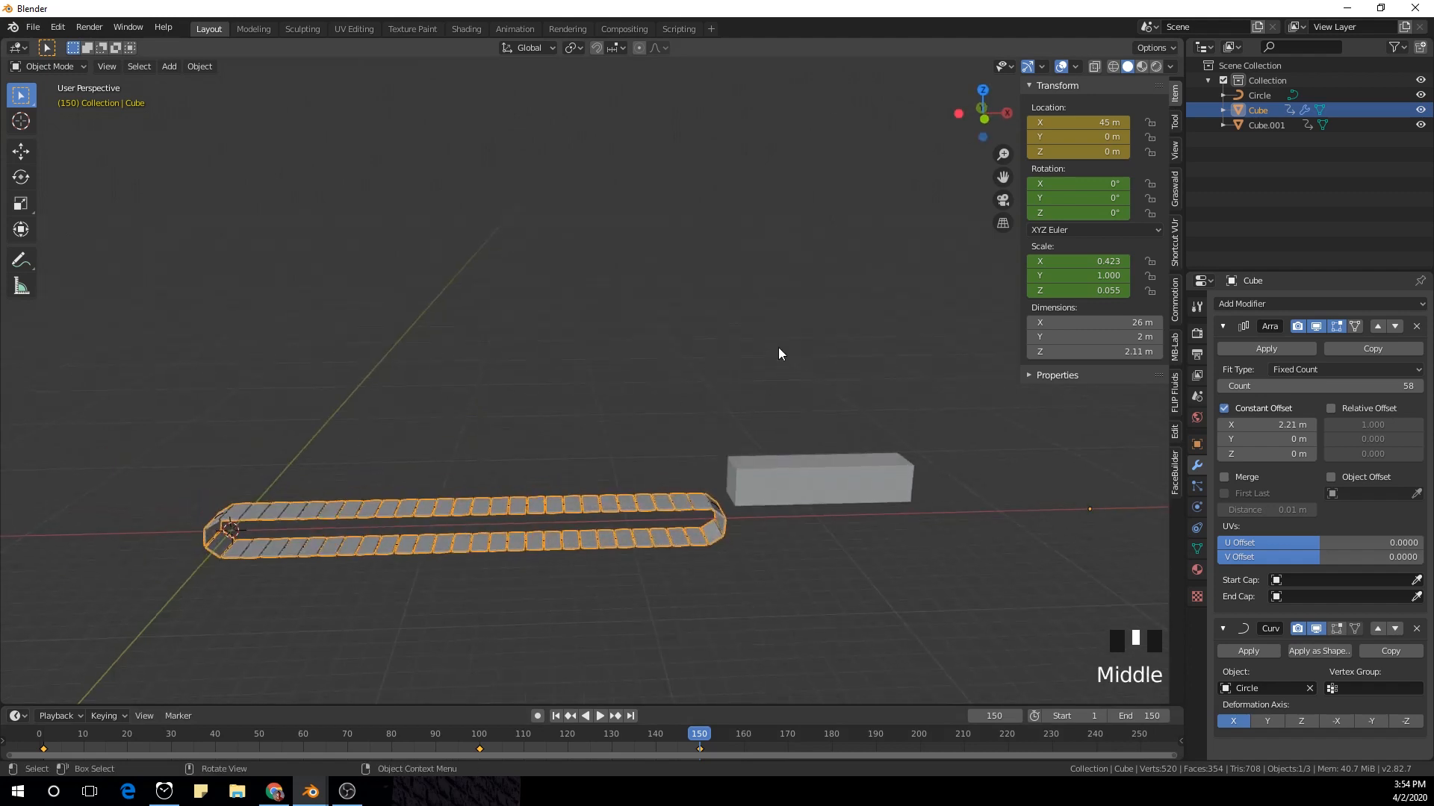
drag(683, 742, 141, 742)
click(59, 27)
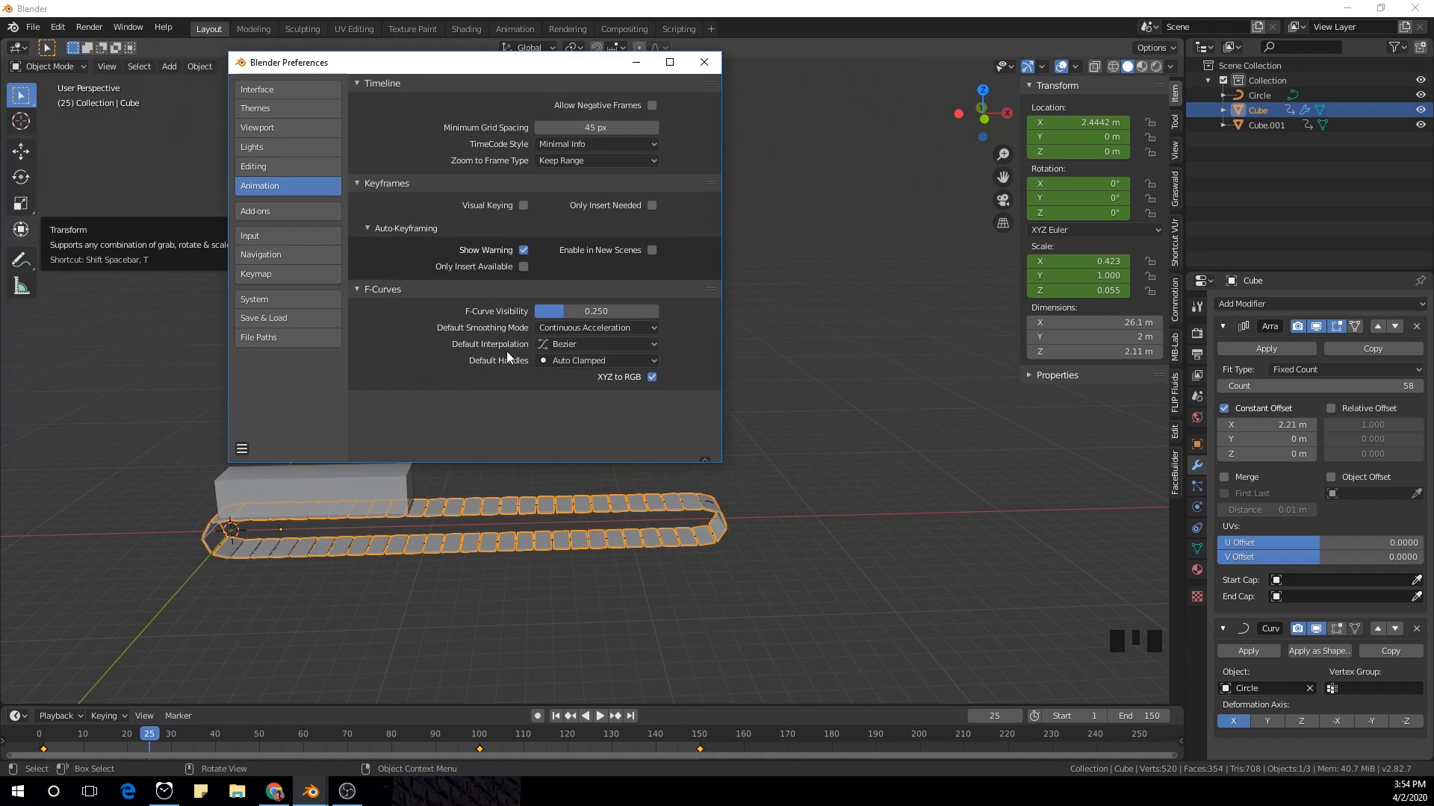
click(588, 345)
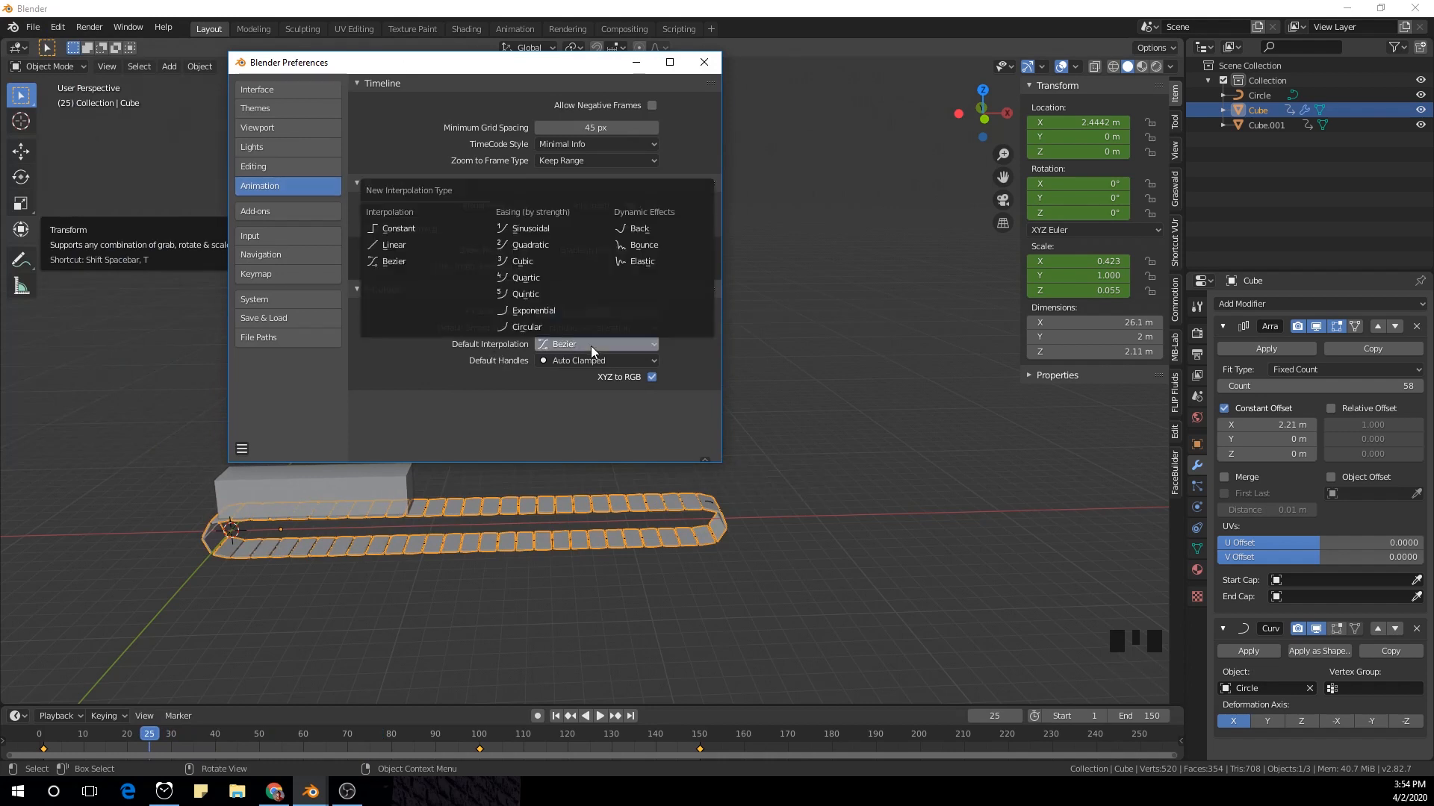
click(394, 244)
click(699, 64)
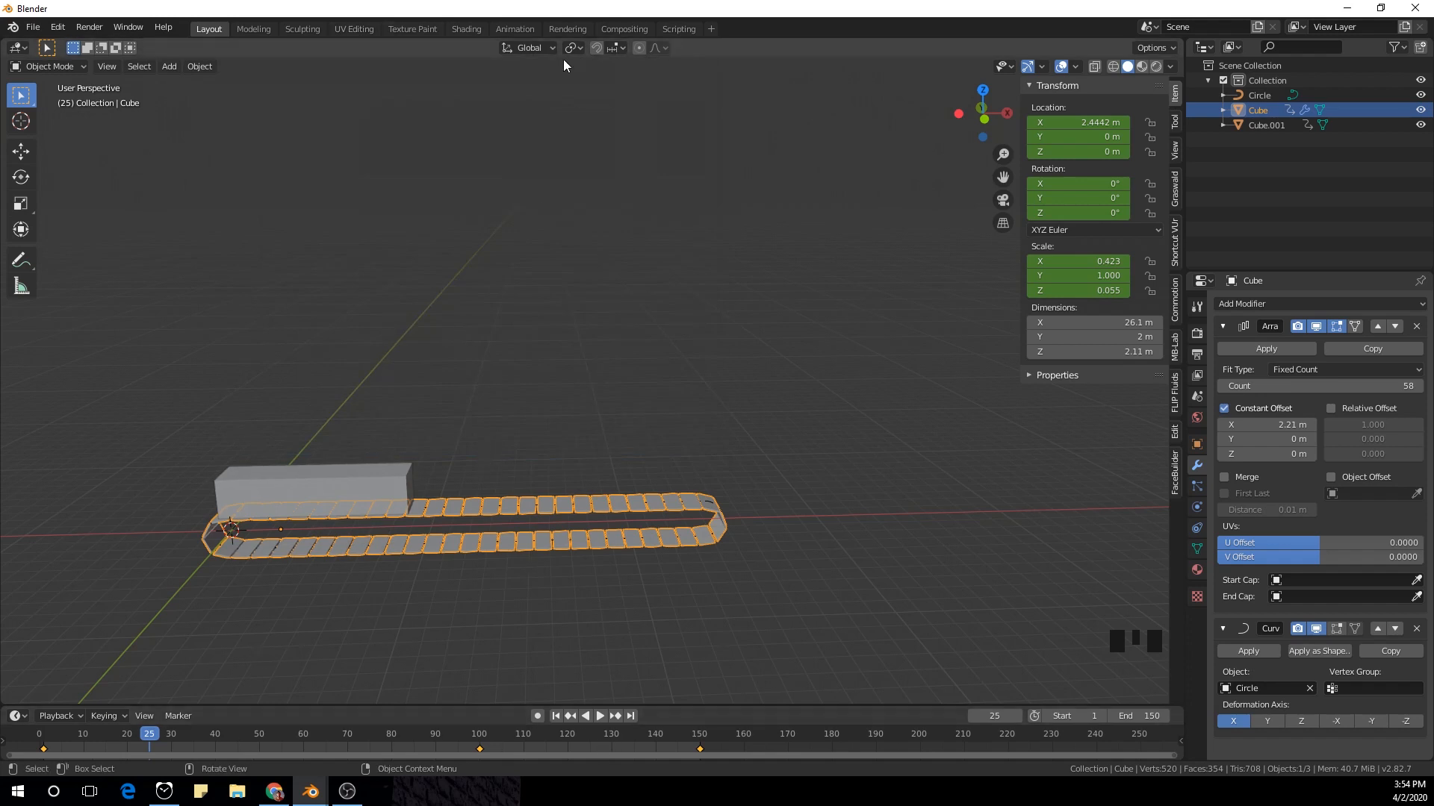
Step: In the Animation workspace, select all objects and change the interpolation mode of all their keyframes to Linear
click(515, 30)
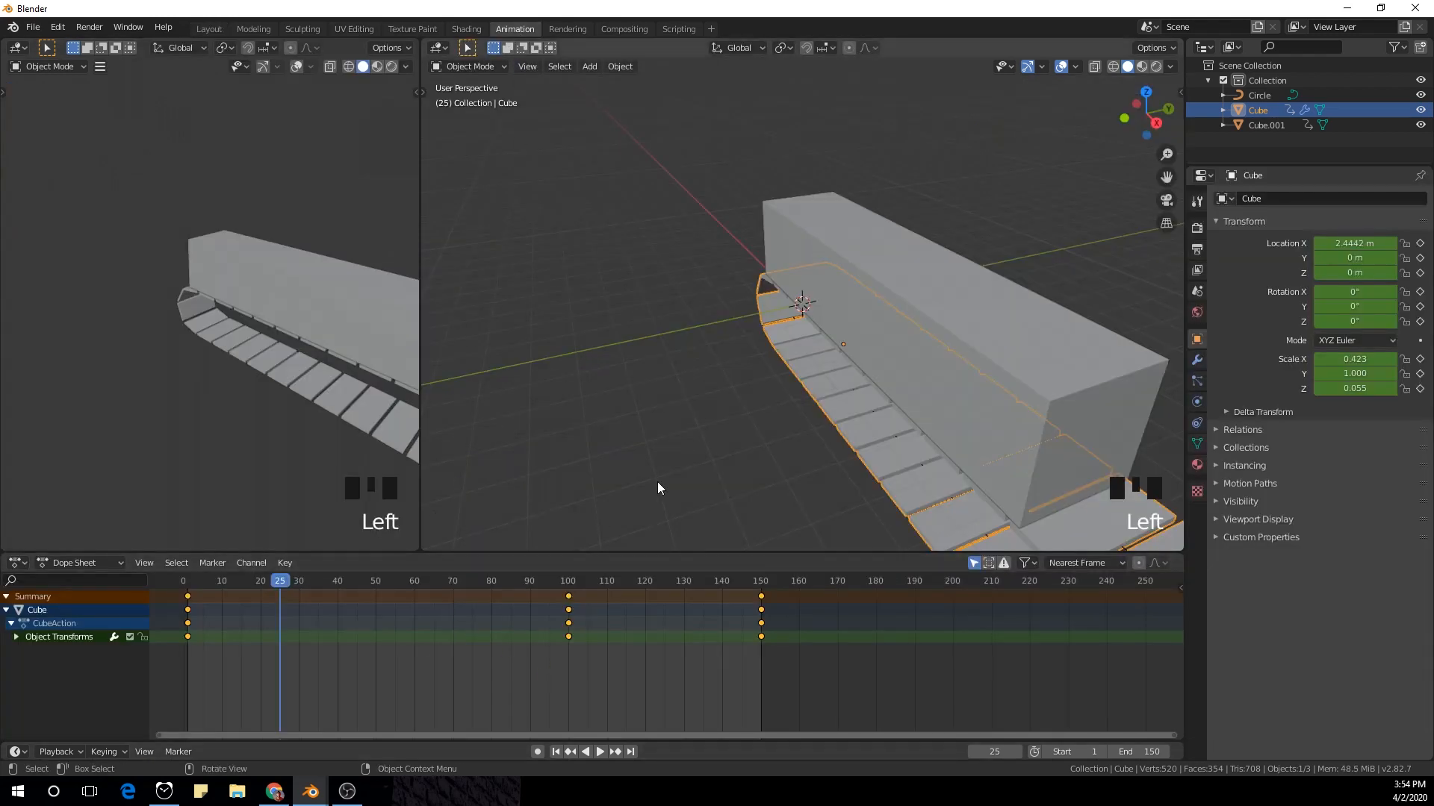
key(a)
scroll(684, 636, down, 1)
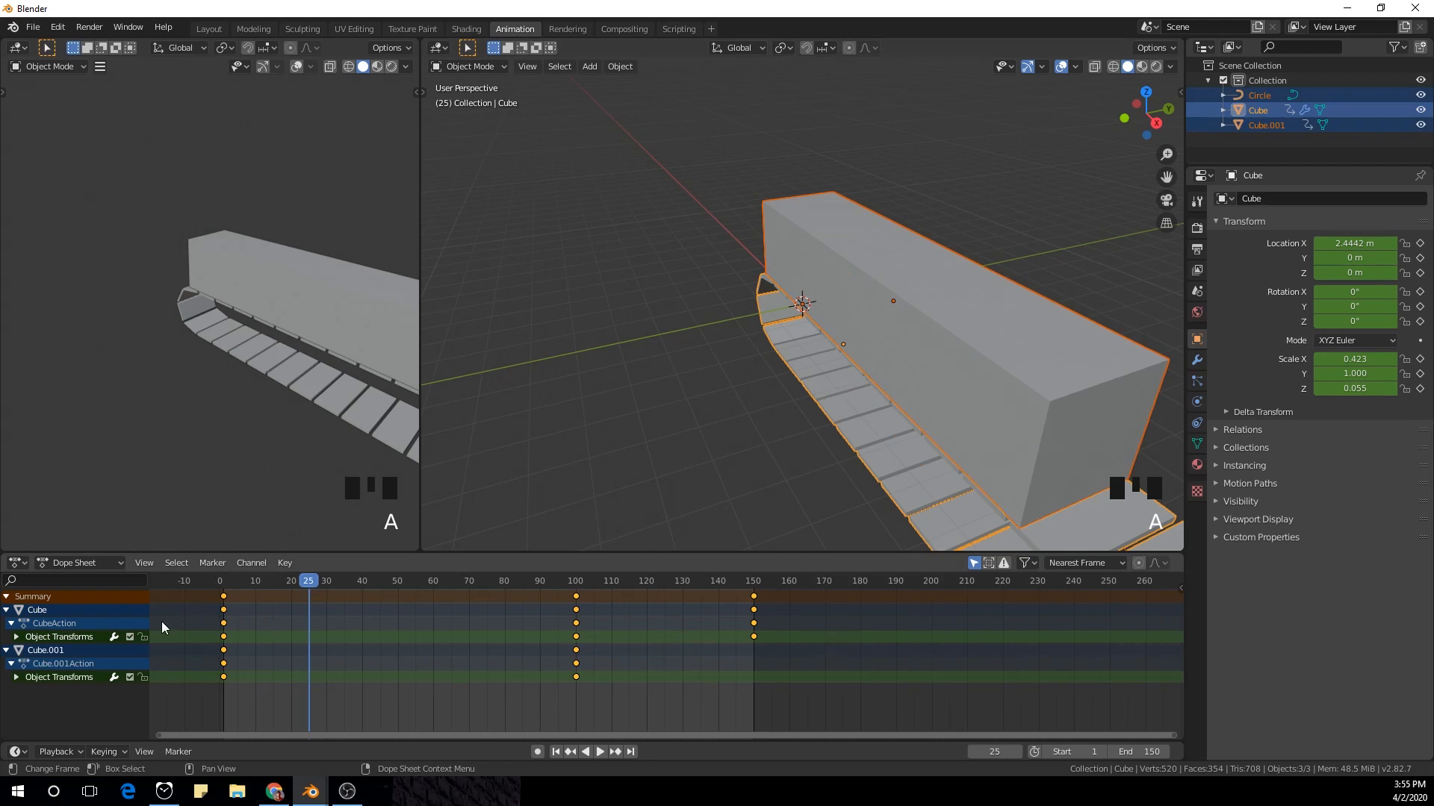
drag(204, 593, 800, 721)
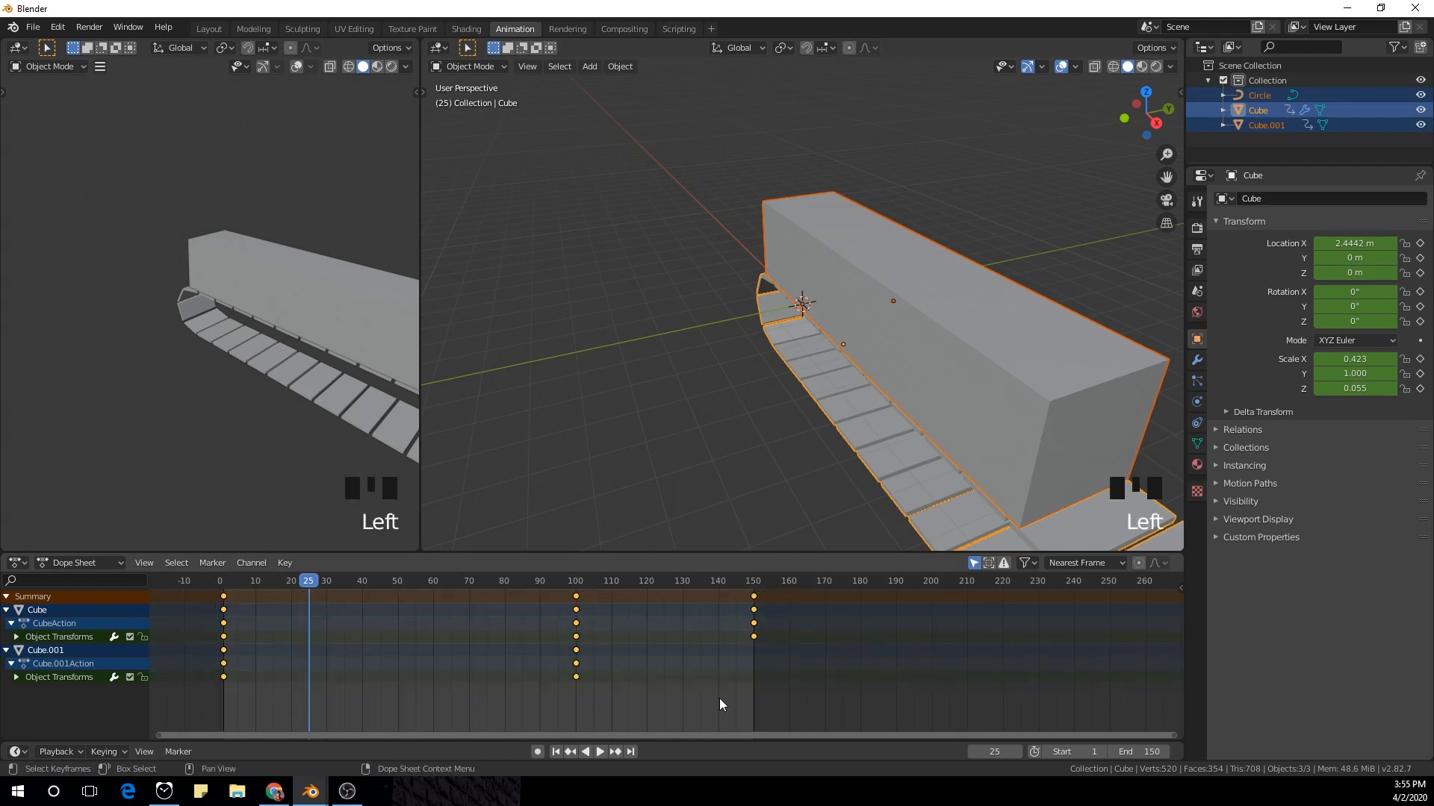
right_click(658, 613)
mouse_move(675, 674)
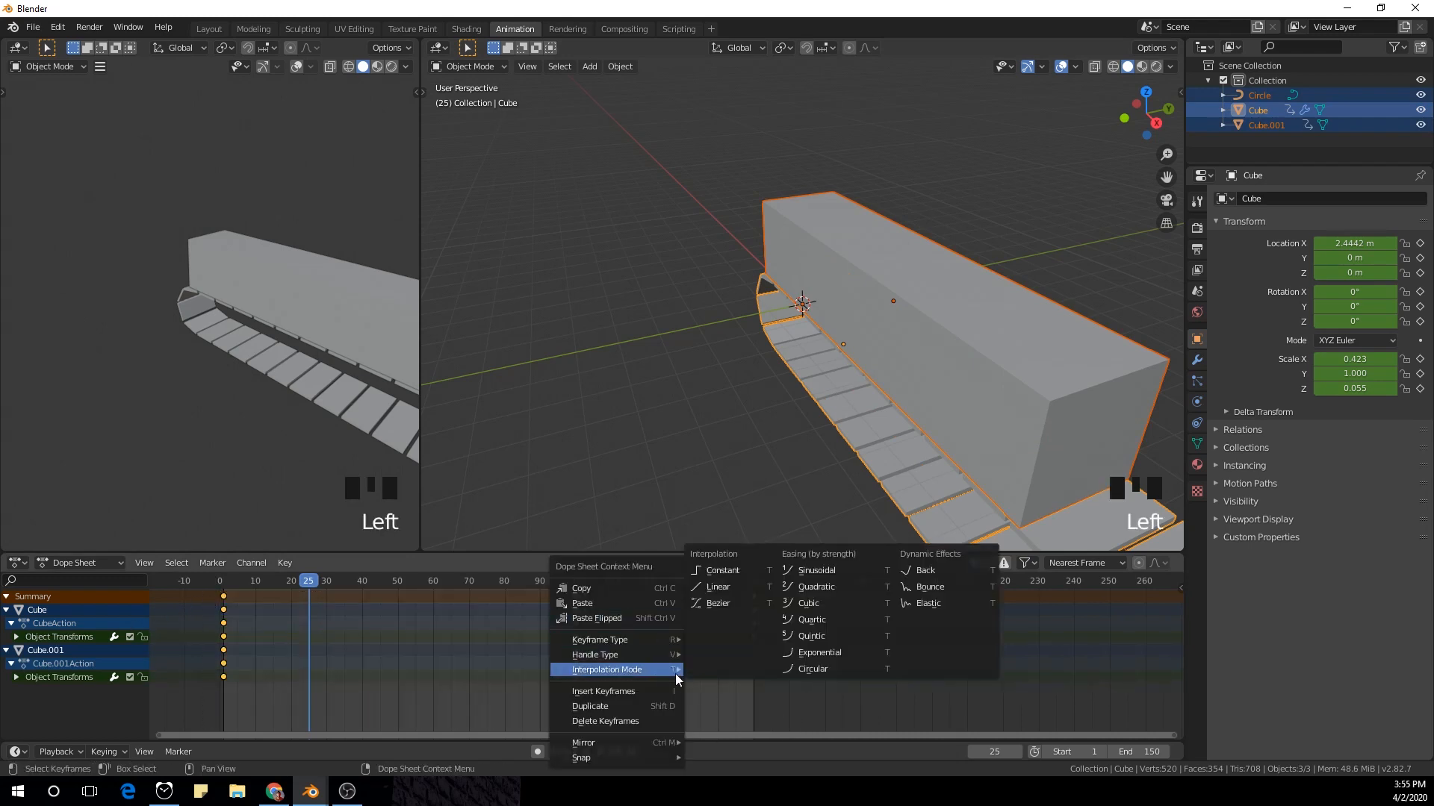
click(742, 589)
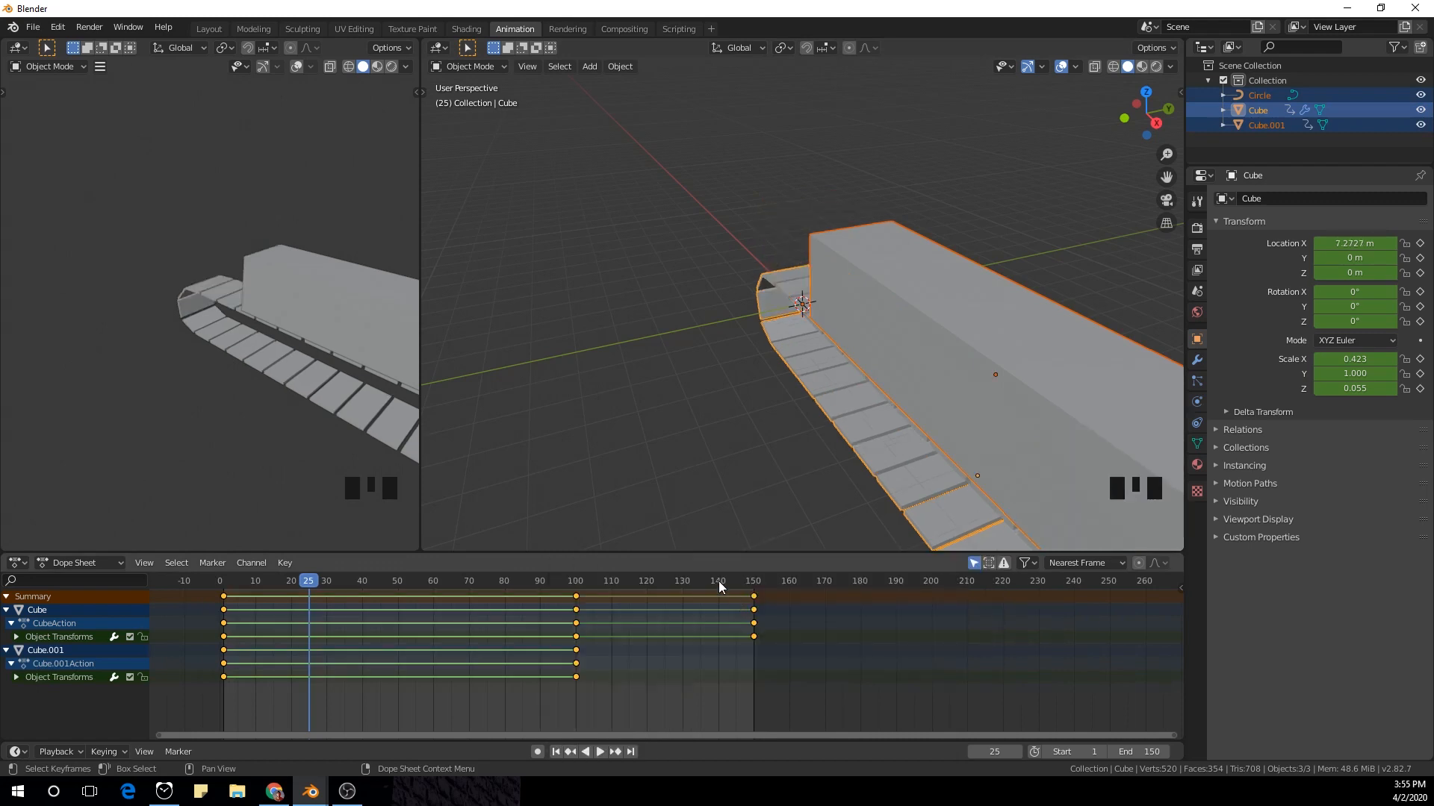
Step: Play the animation and examine from several angles how the box and belt move with linear interpolation
scroll(633, 449, down, 2)
key(space)
scroll(634, 450, down, 4)
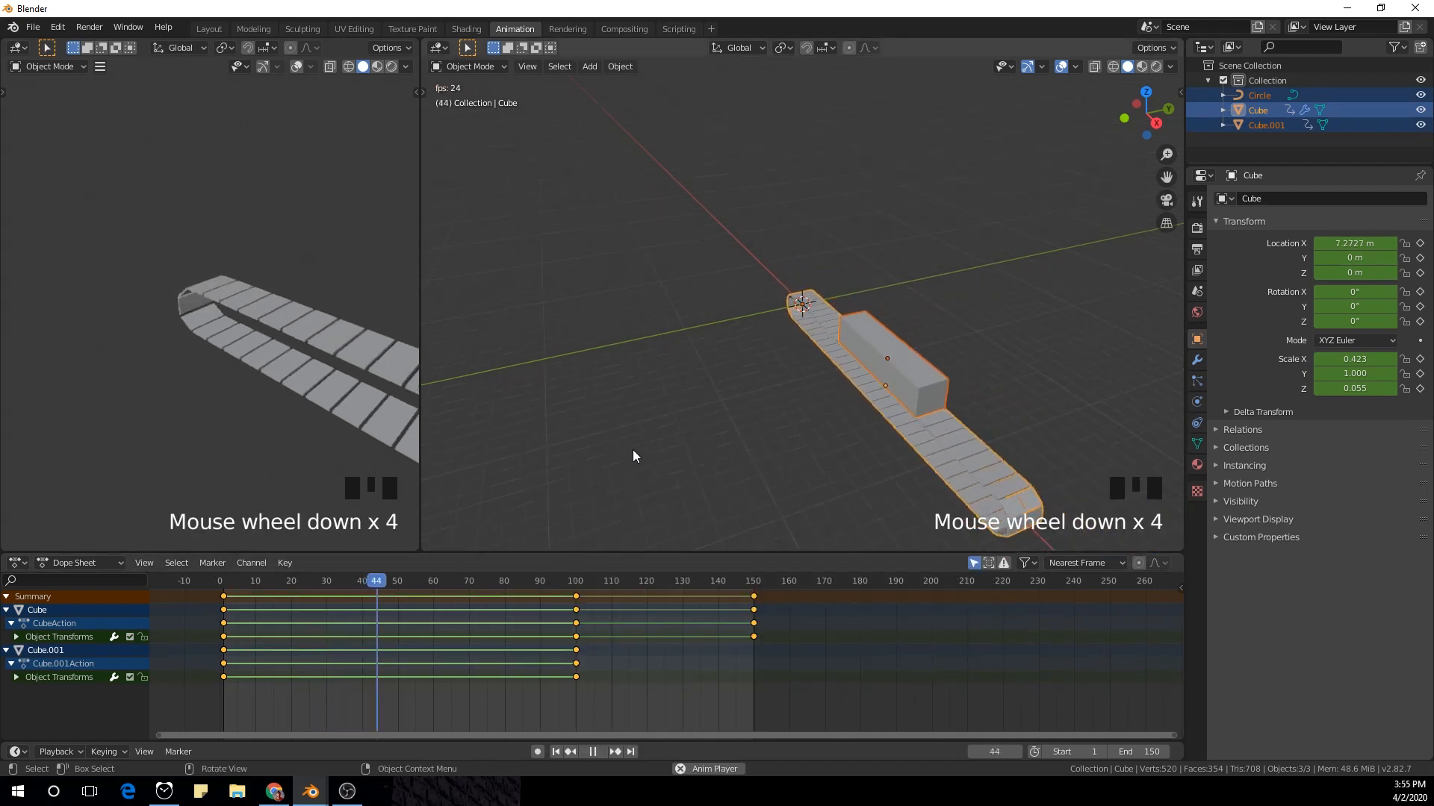
middle_drag(633, 449, 743, 456)
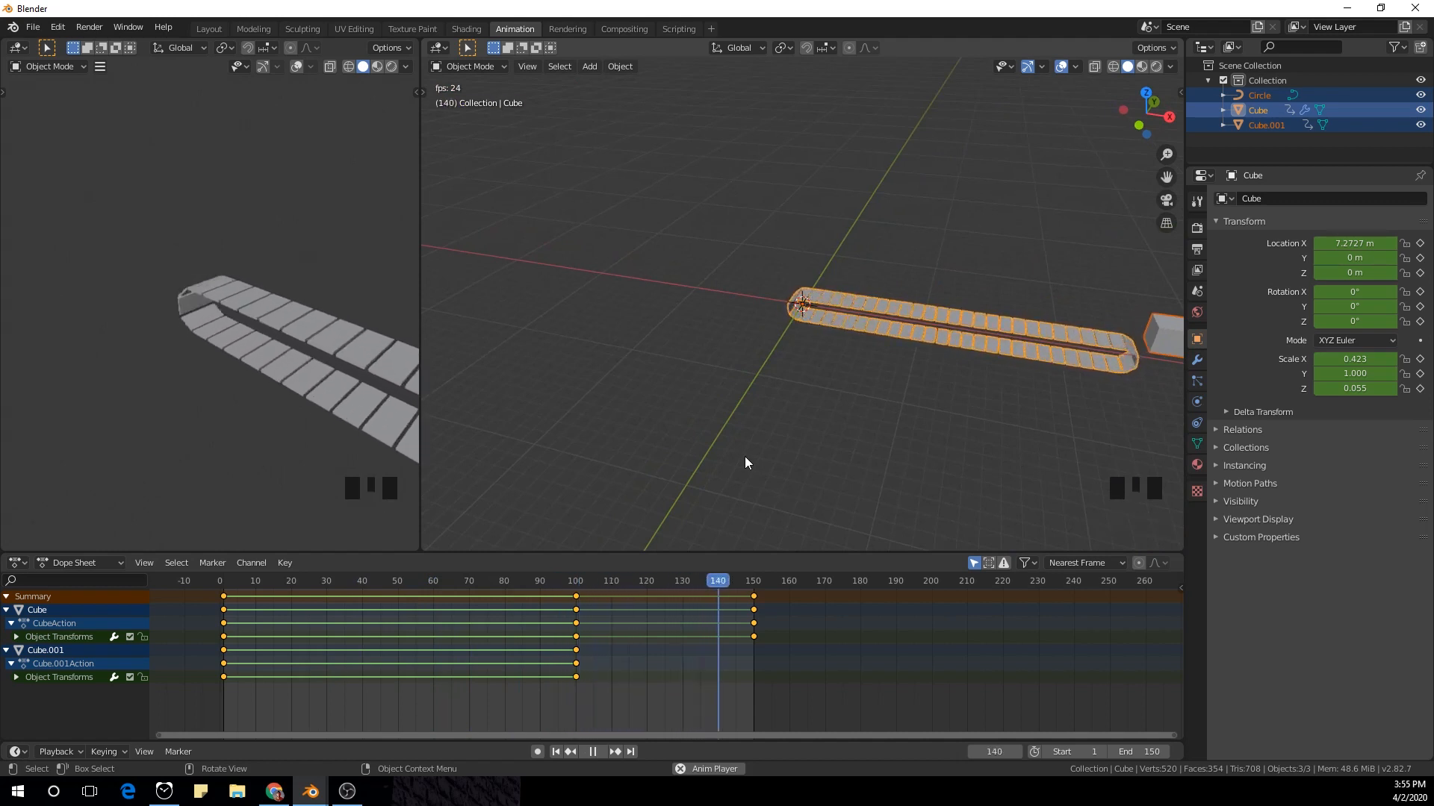
shift+middle_drag(917, 441, 699, 473)
scroll(753, 467, up, 2)
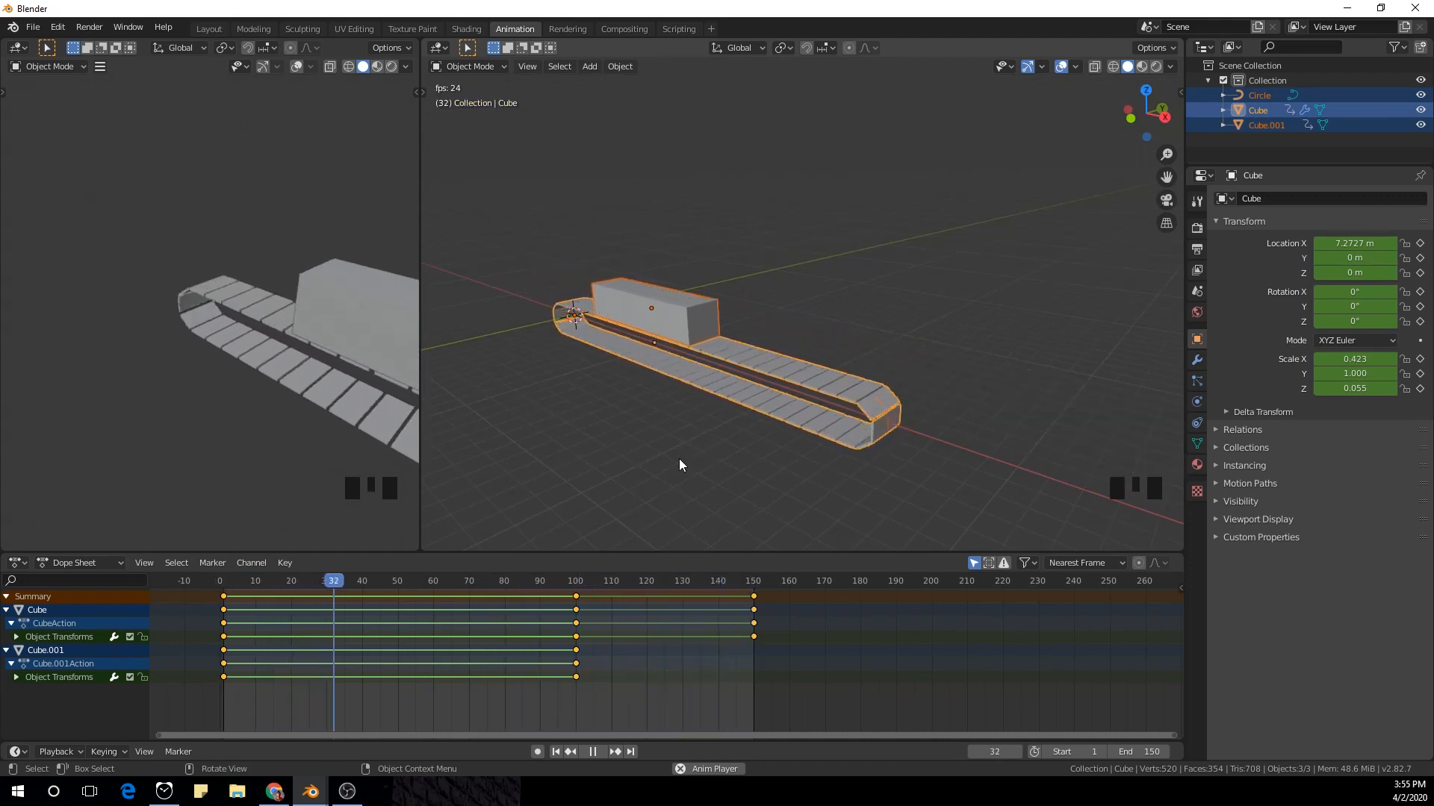
key(space)
middle_drag(286, 255, 346, 180)
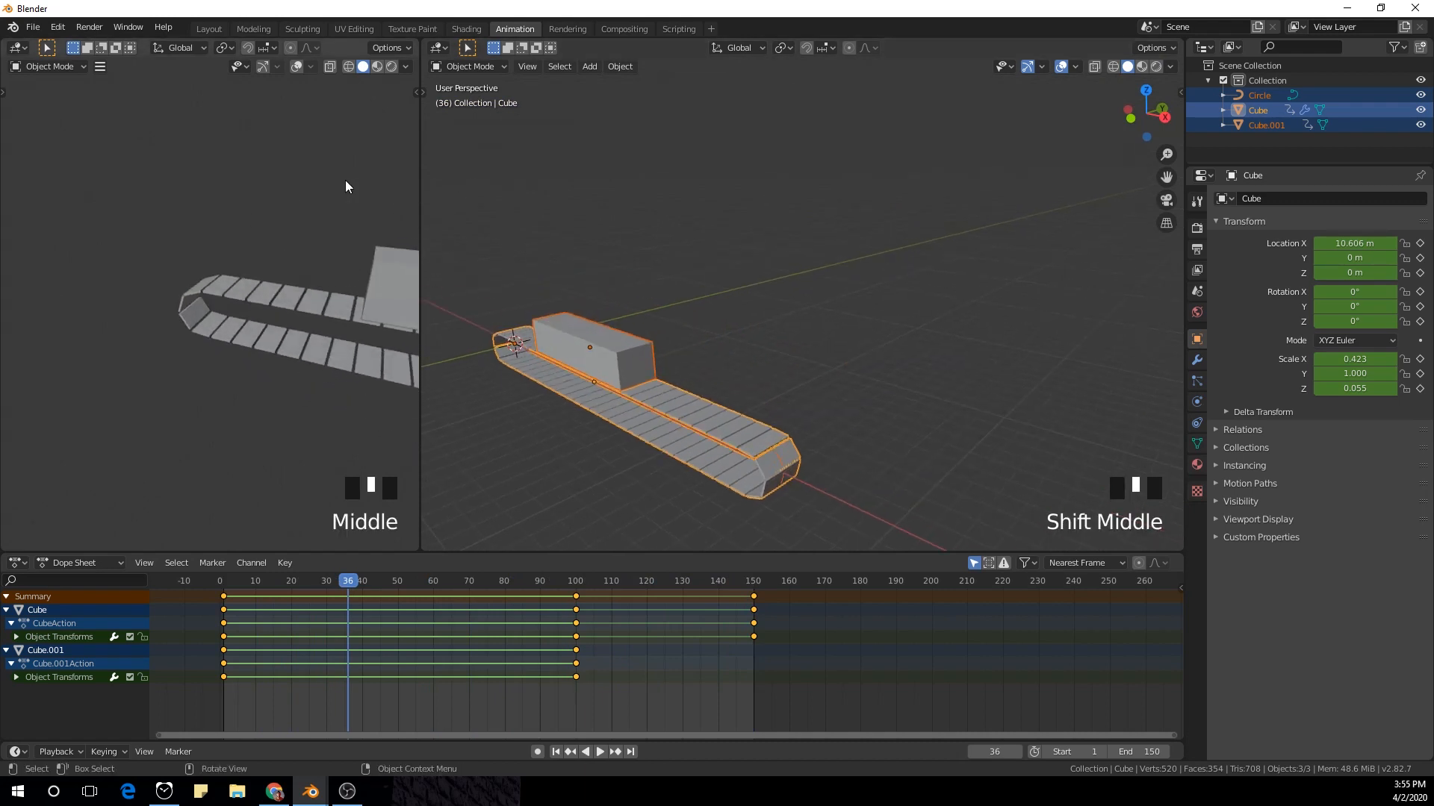
Step: Return to the Layout workspace and scrub the animation to frame 60
click(209, 30)
scroll(598, 448, up, 2)
shift+middle_drag(581, 487, 529, 285)
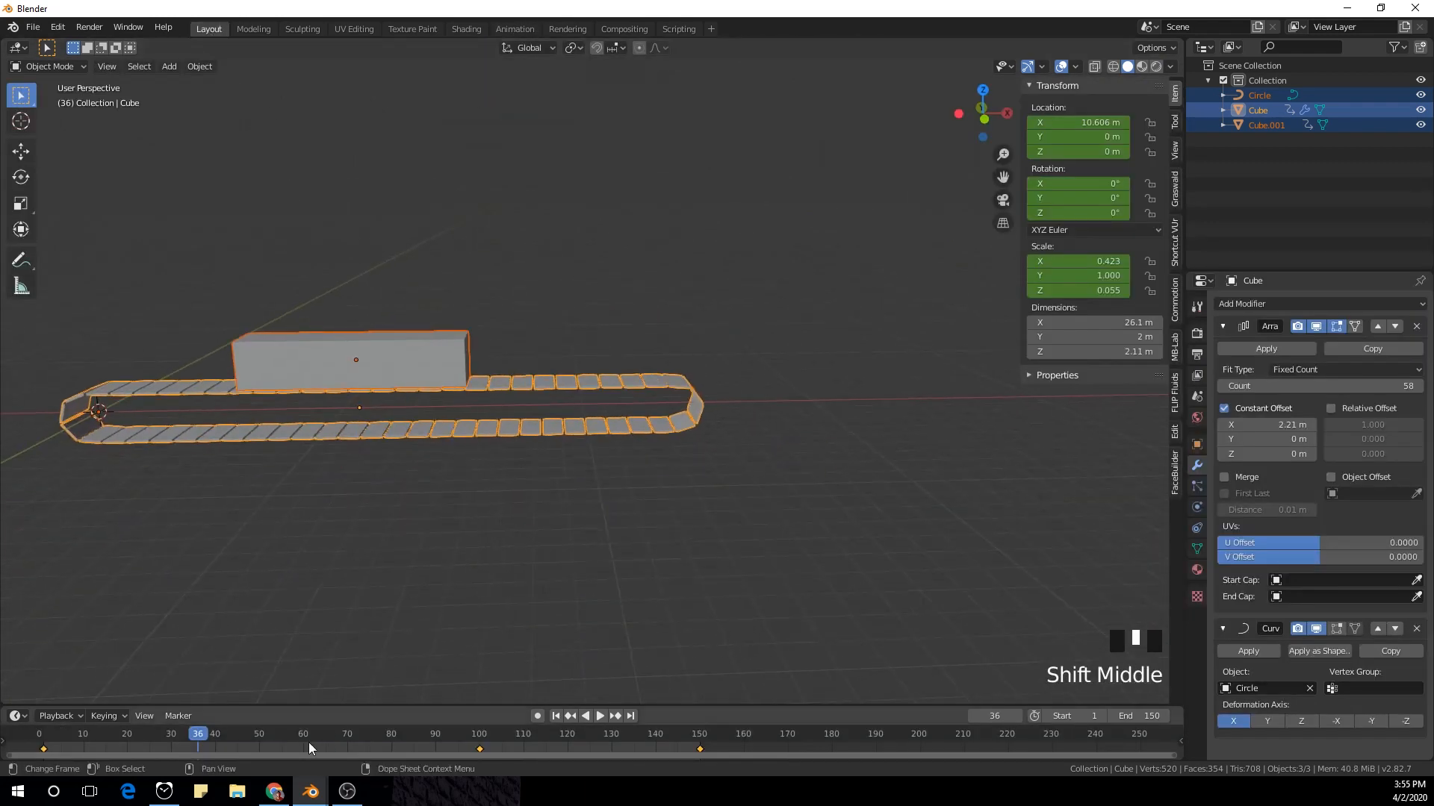
drag(206, 737, 303, 736)
Step: Deselect everything and add a 2 m mesh plane at the world origin
mouse_move(727, 495)
shift+middle_down()
mouse_move(795, 460)
mouse_move(723, 488)
mouse_move(736, 501)
shift+middle_up()
click(724, 488)
key(shift+a)
mouse_move(731, 478)
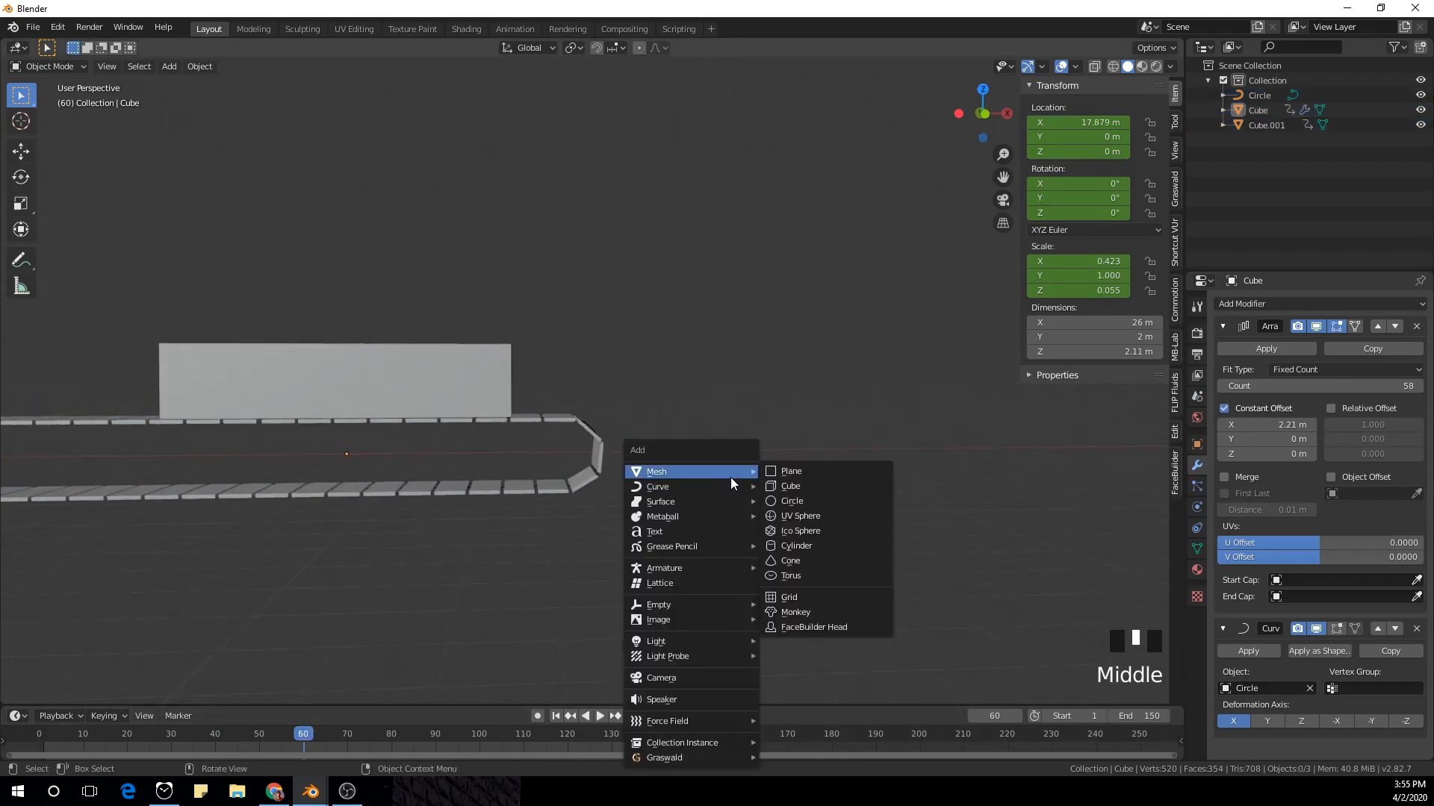
click(796, 471)
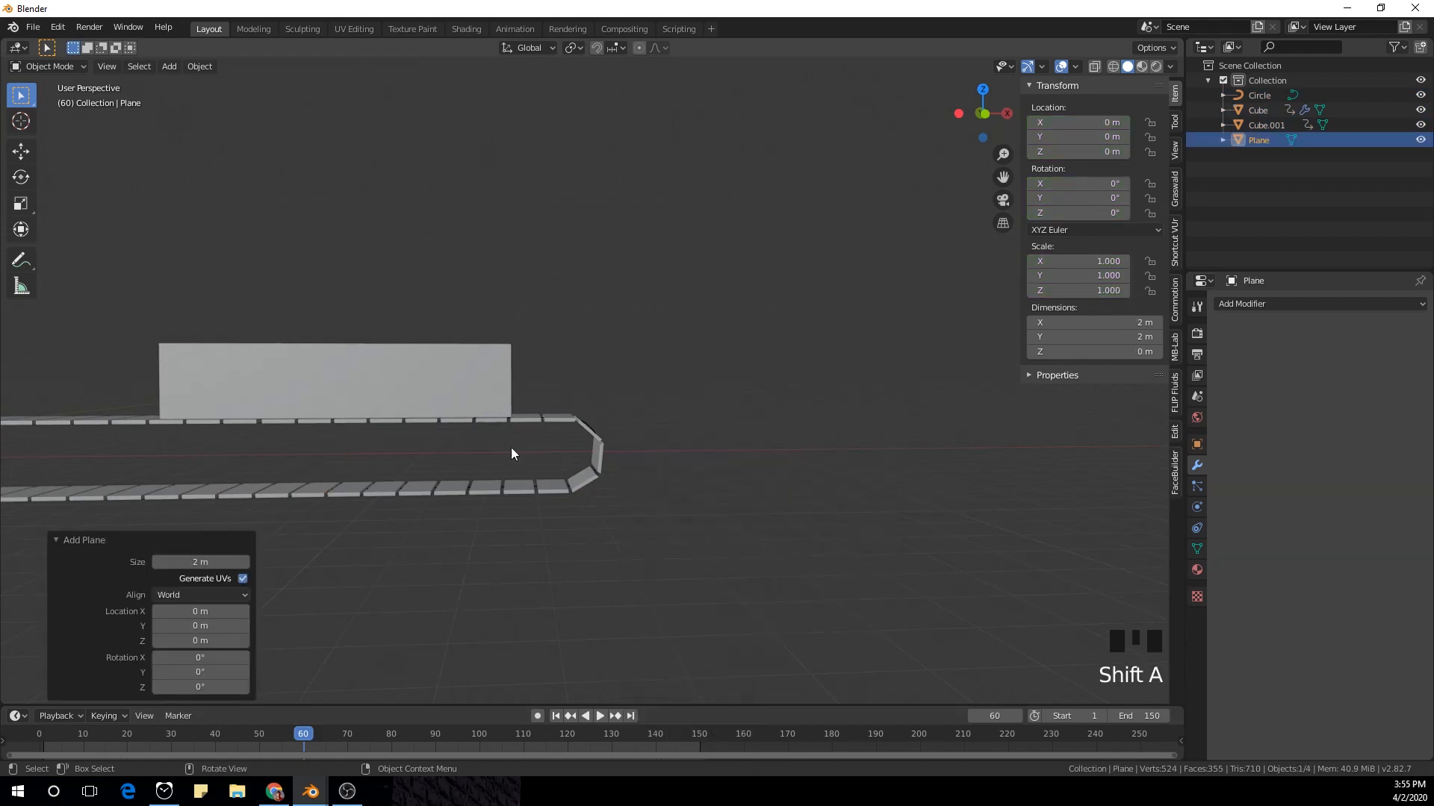
scroll(512, 452, down, 3)
text(r)
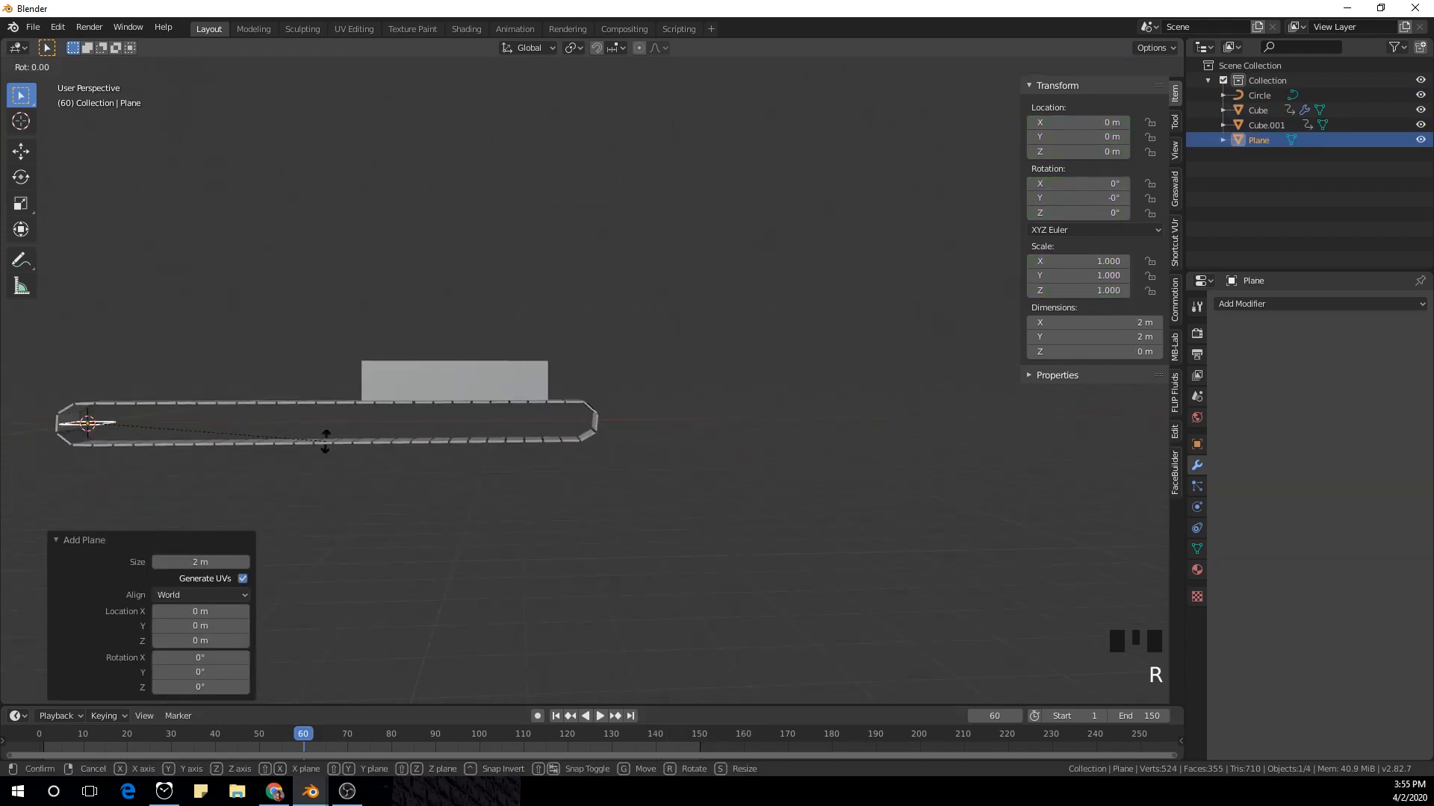
text(x)
text(90)
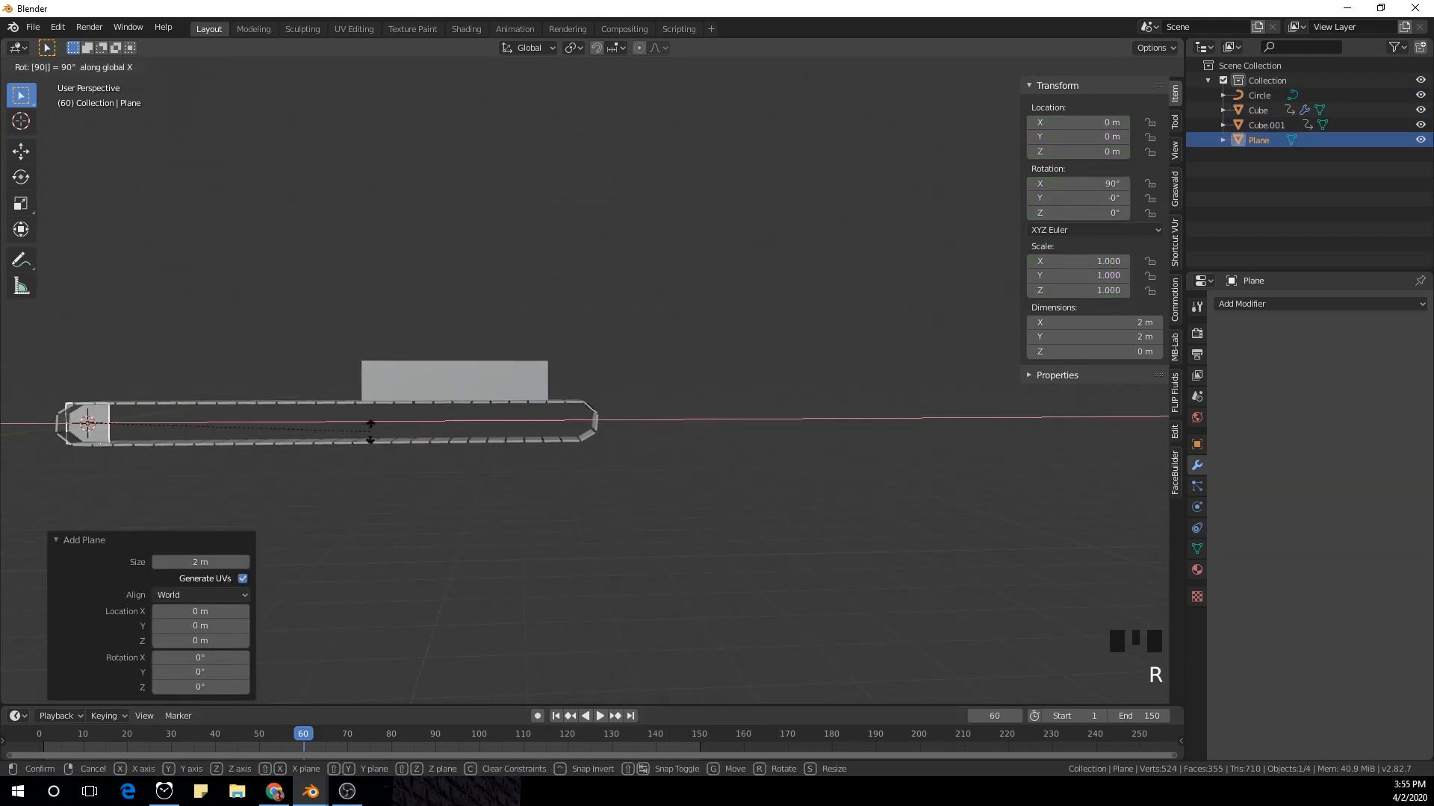
right_click(370, 433)
Step: Rotate the plane 90° about the Y axis so it stands upright across the belt
text(ry)
text(90)
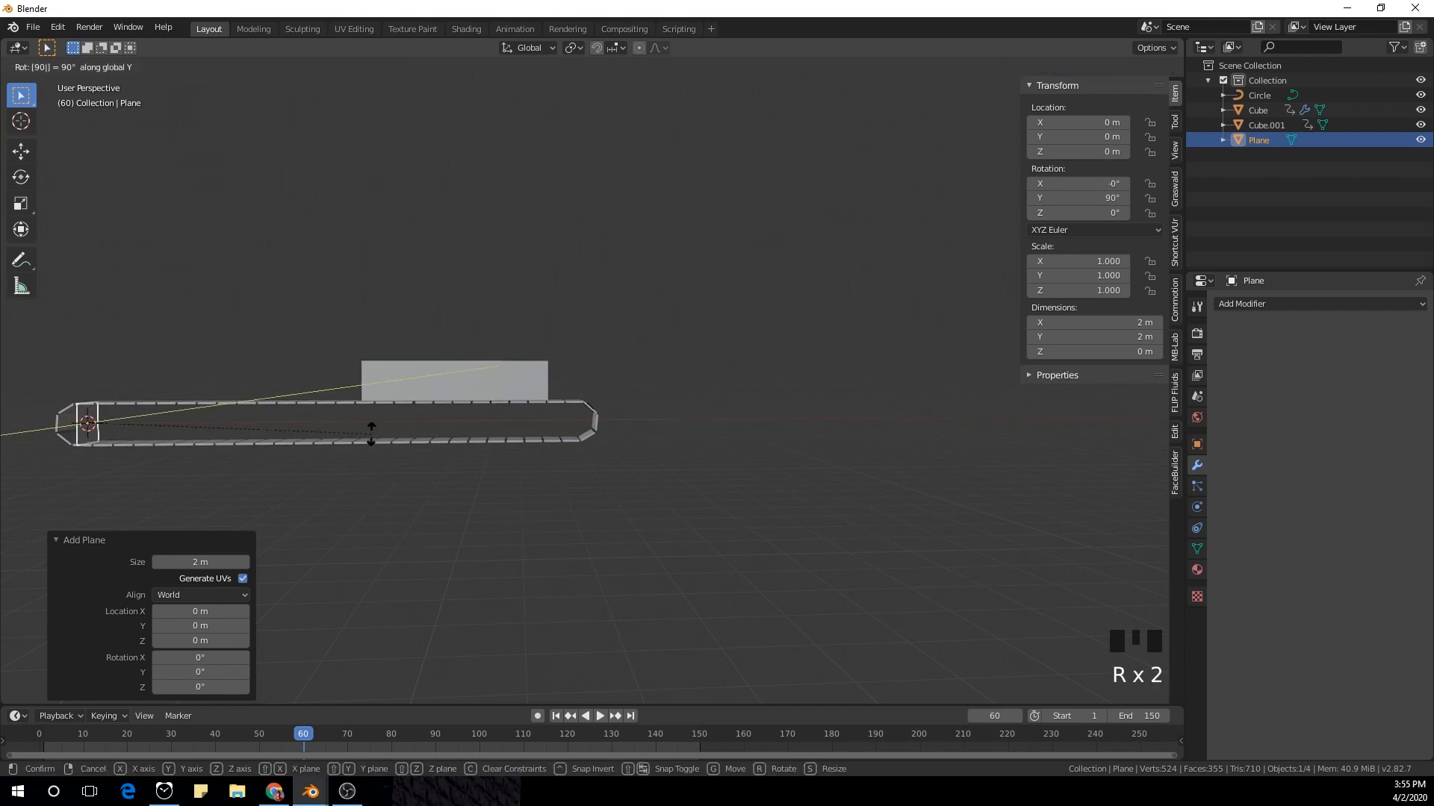
key(Return)
Step: In front view, move the plane with snapping by 23 m along X and 2 m along Z, just ahead of the box on the belt
shift+middle_drag(371, 433, 423, 464)
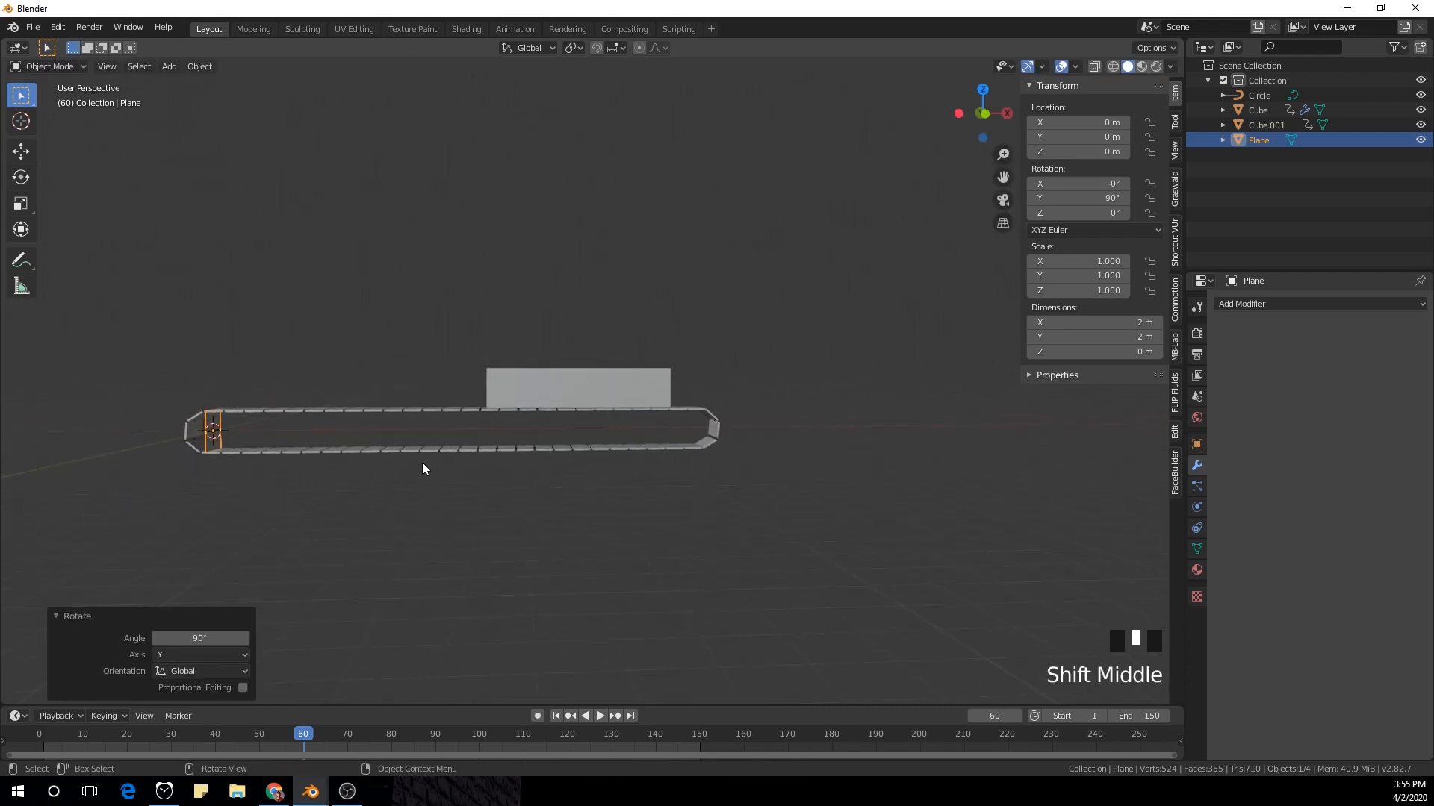
key(KP_1)
scroll(410, 468, up, 3)
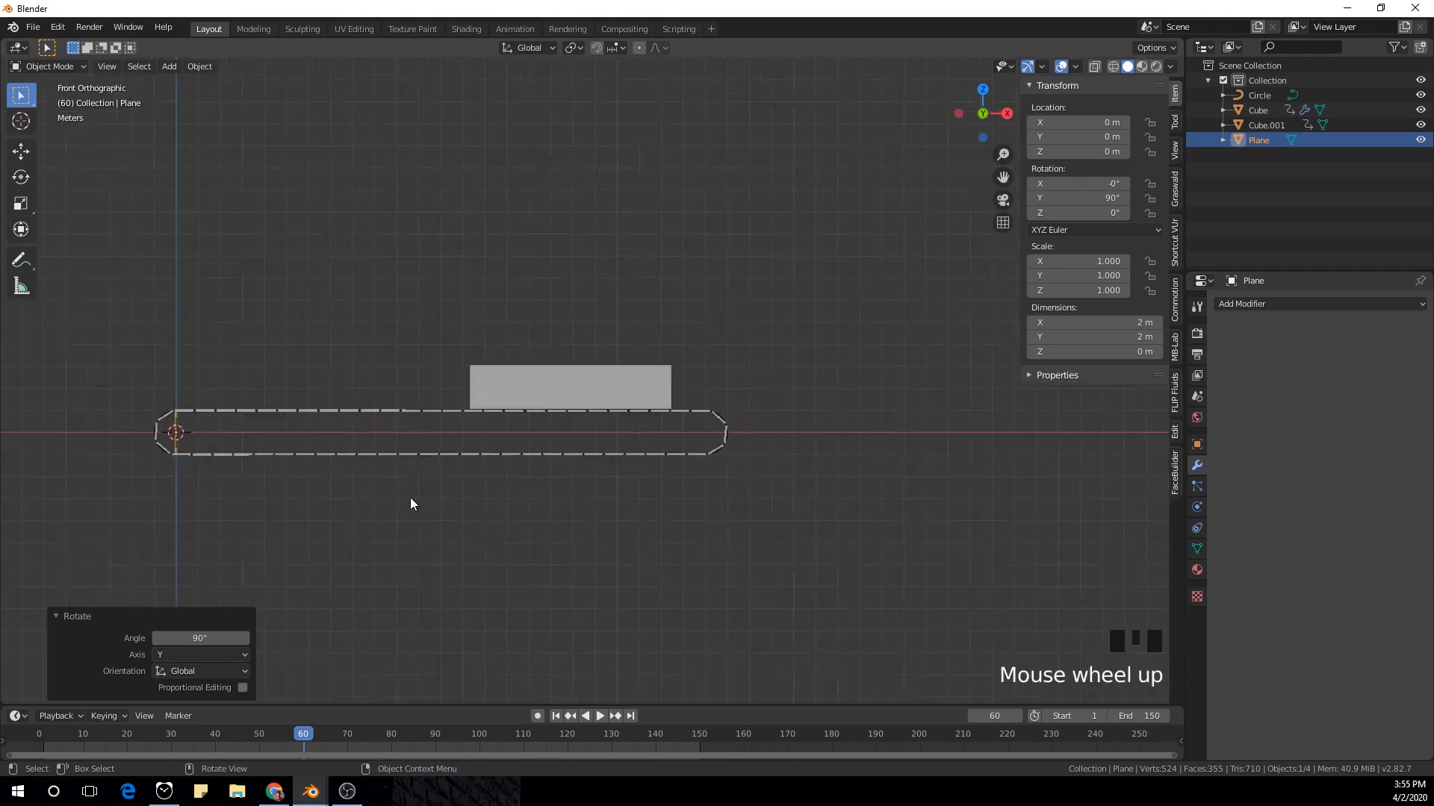
scroll(437, 470, down, 1)
shift+middle_drag(441, 448, 476, 486)
key(g)
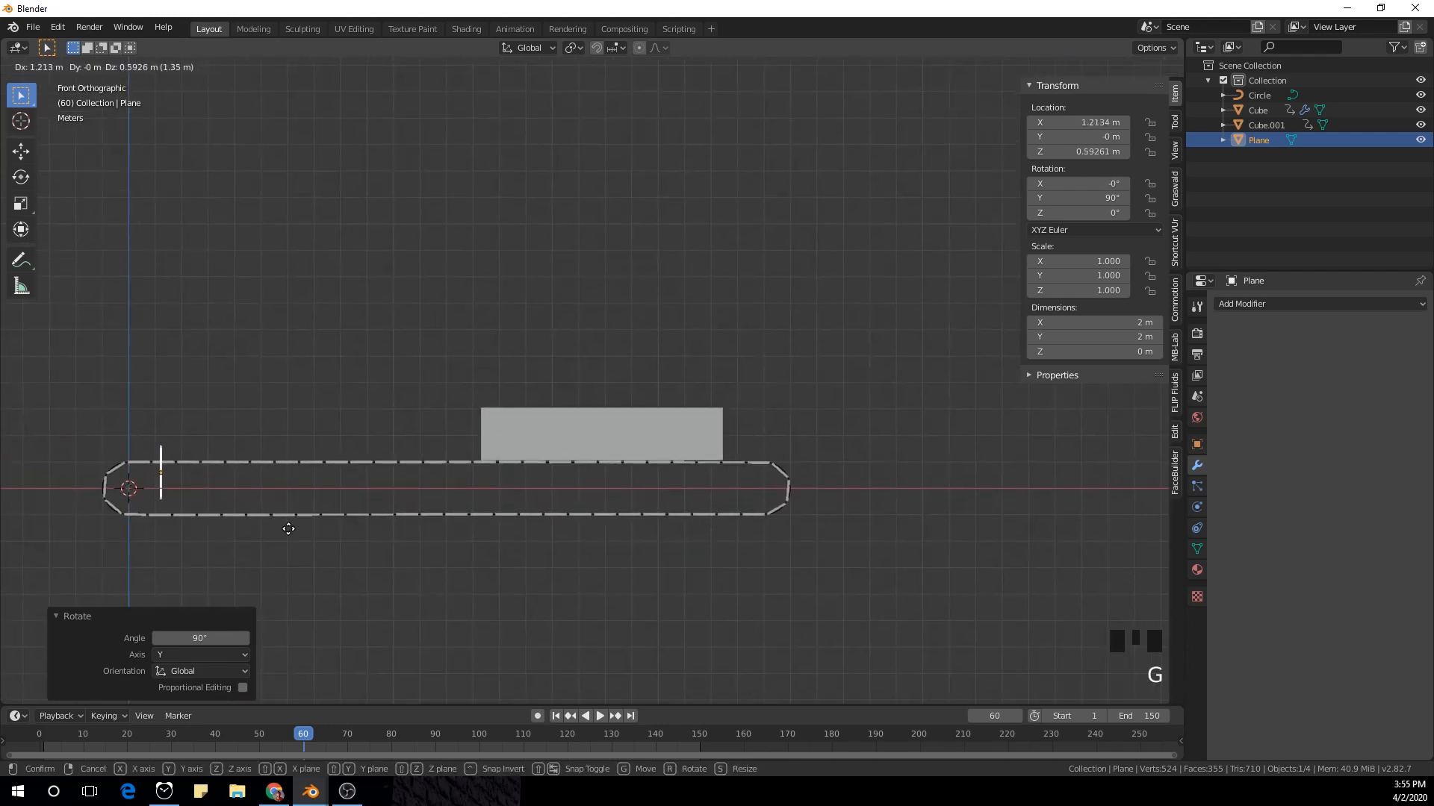
key(ctrl)
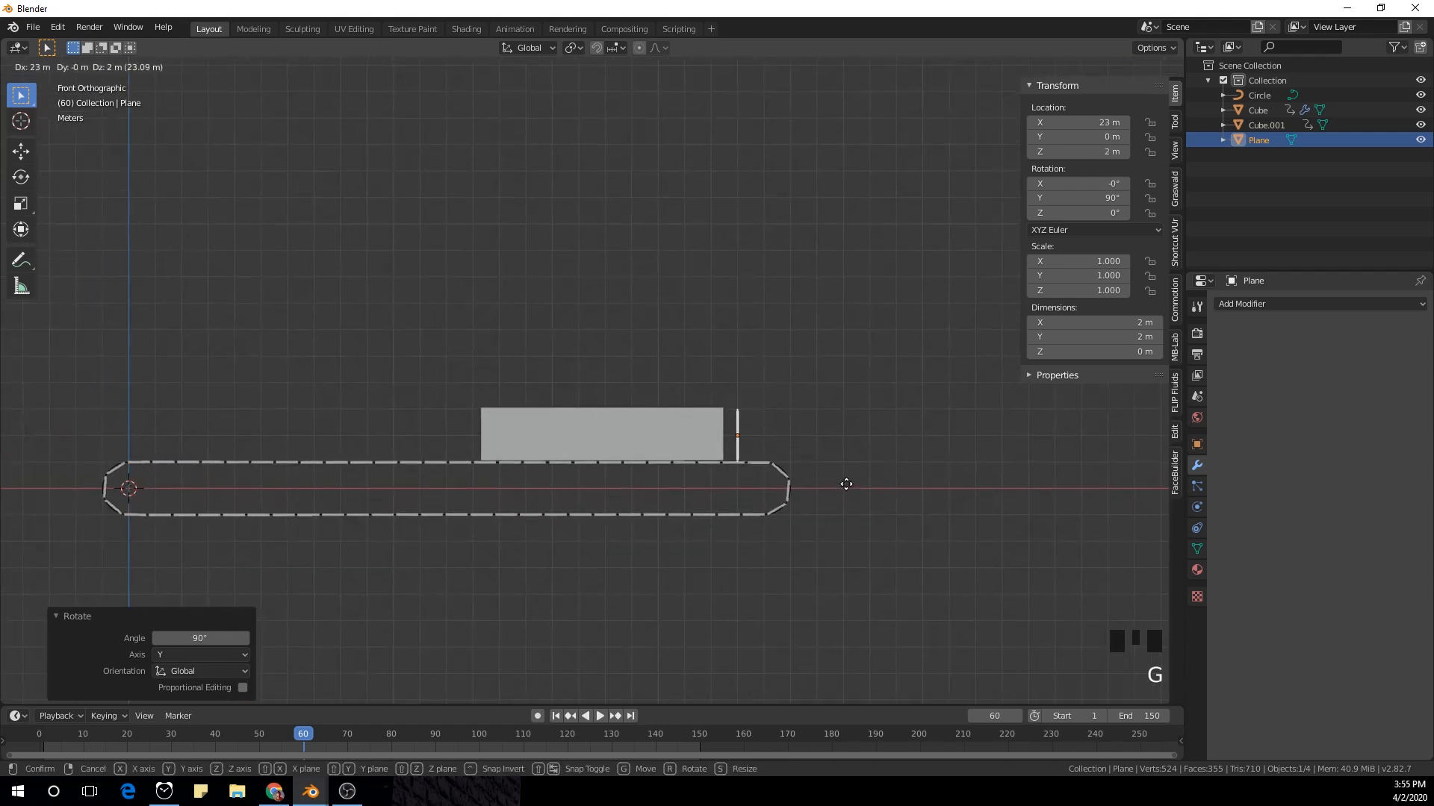
click(845, 484)
scroll(848, 491, up, 4)
shift+middle_drag(849, 491, 522, 388)
scroll(400, 356, up, 4)
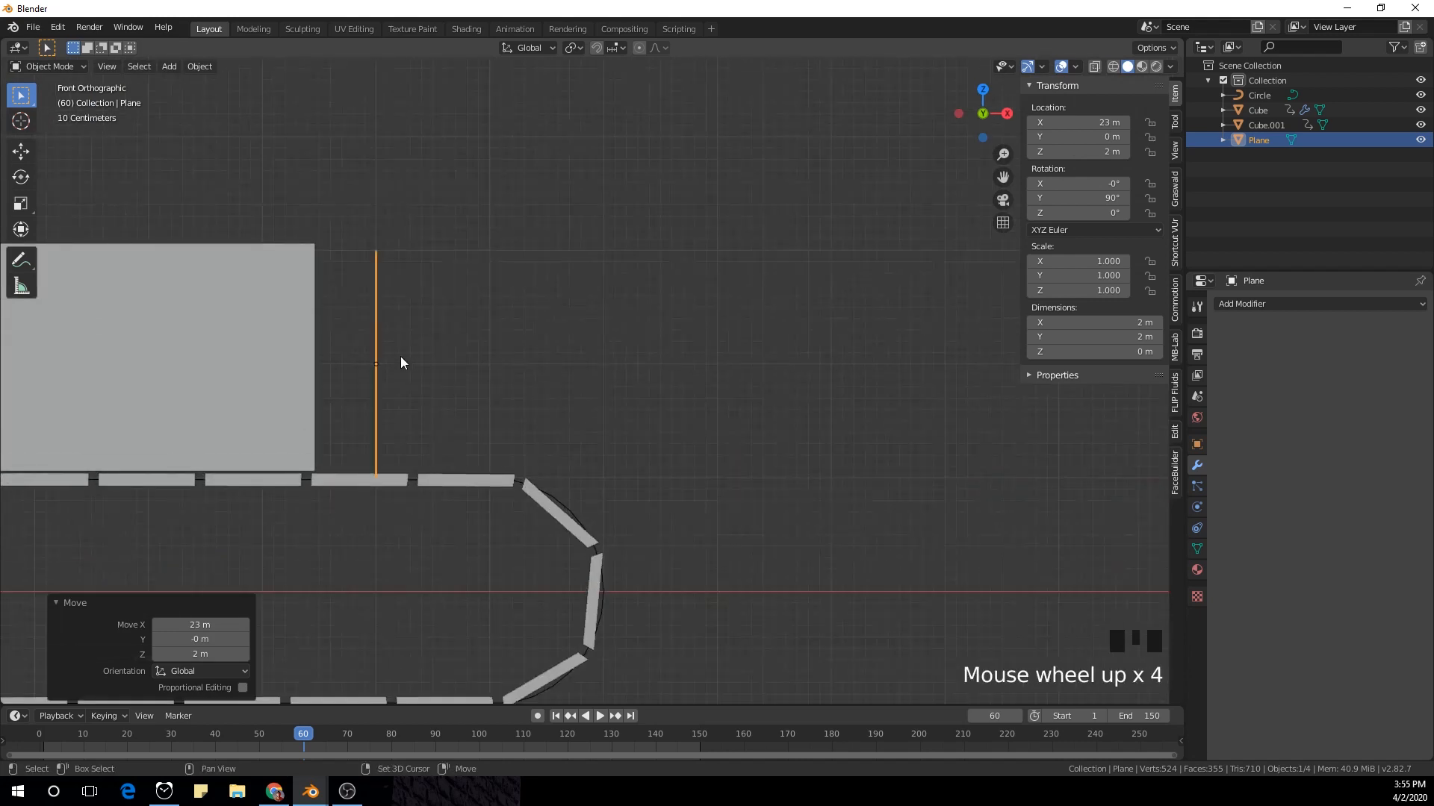
shift+middle_drag(400, 363, 591, 371)
scroll(591, 371, up, 3)
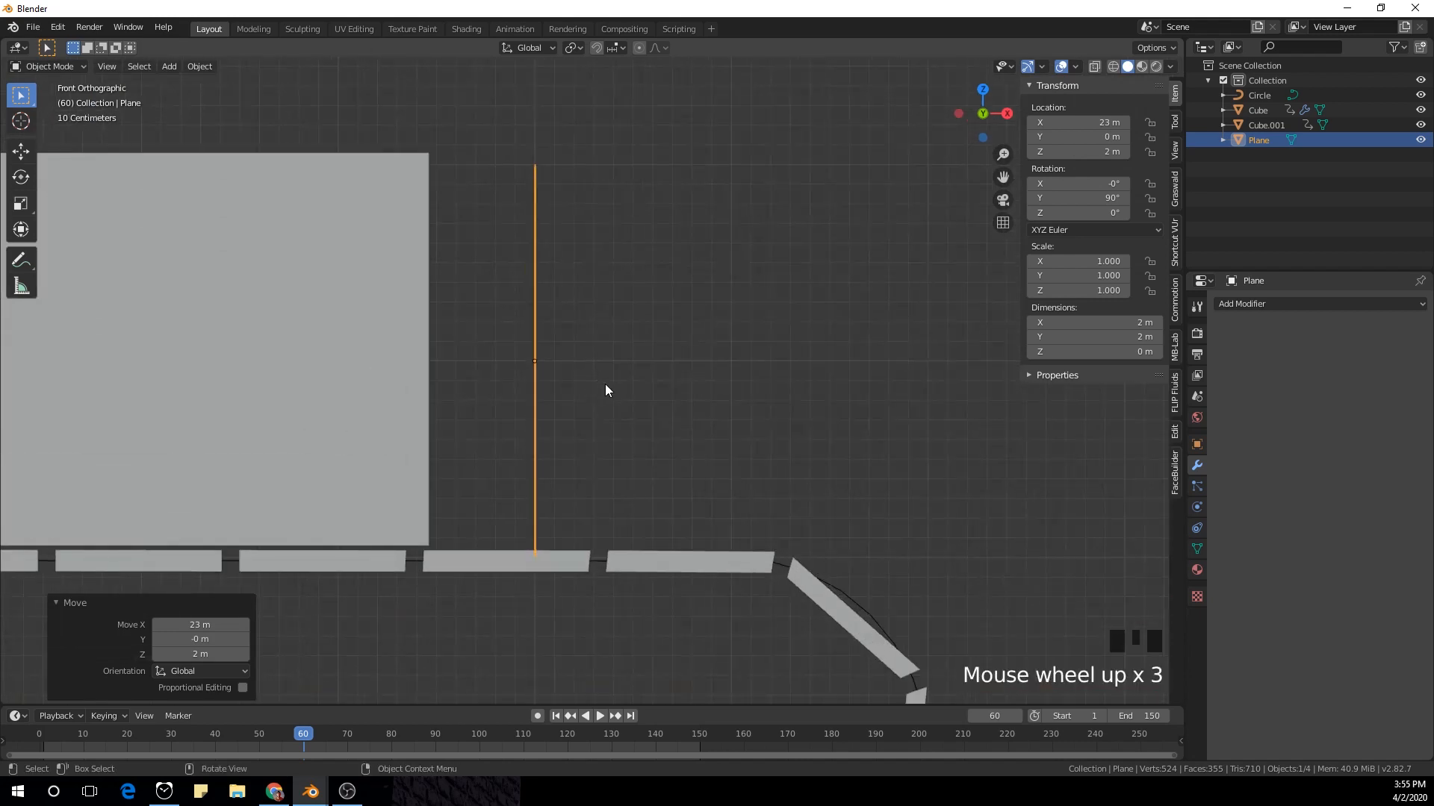
Step: Raise the plane in front view to Z 2.06 m so that it lines up with the box's height above the belt
key(g)
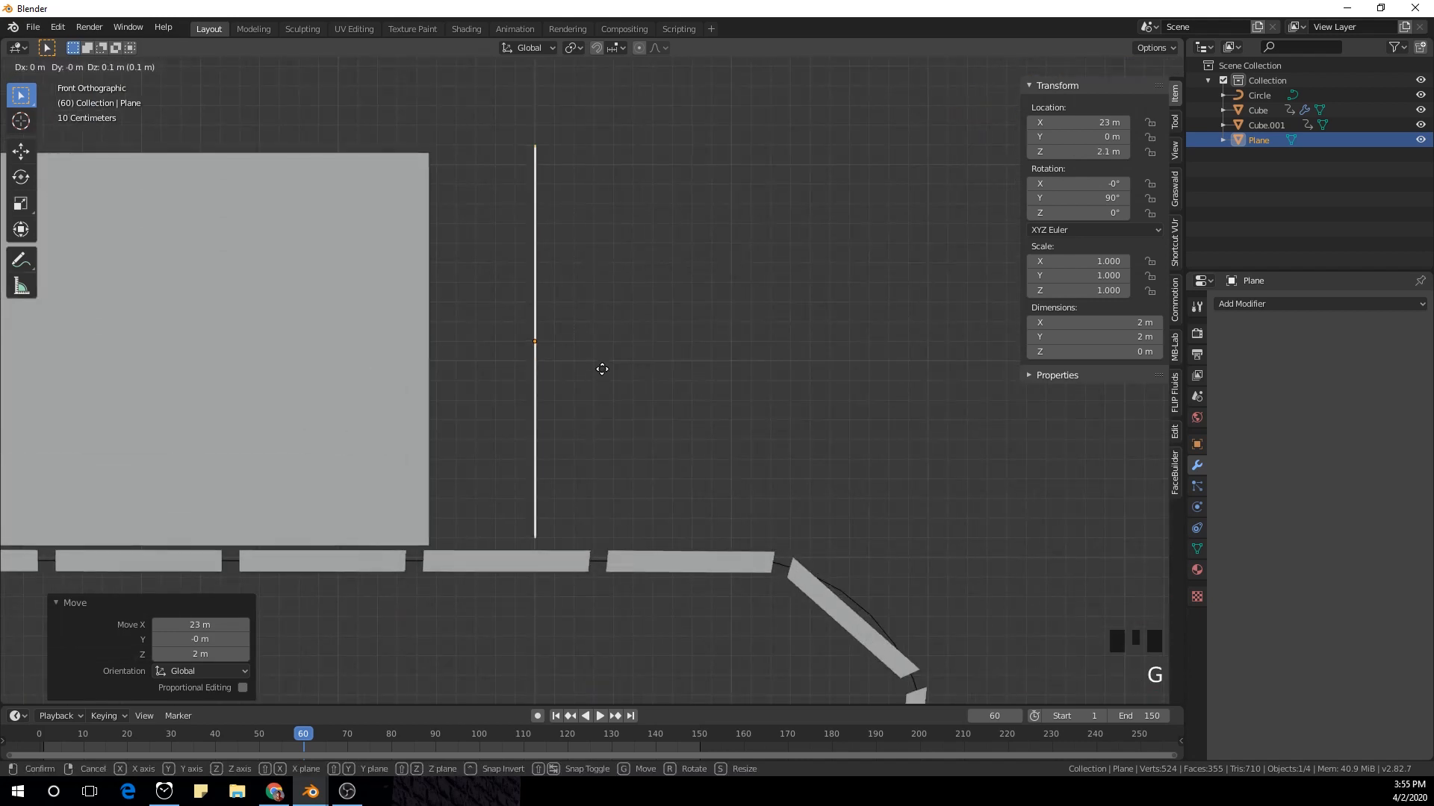
click(602, 369)
scroll(598, 374, up, 2)
shift+middle_drag(599, 374, 672, 570)
scroll(577, 439, up, 4)
key(g)
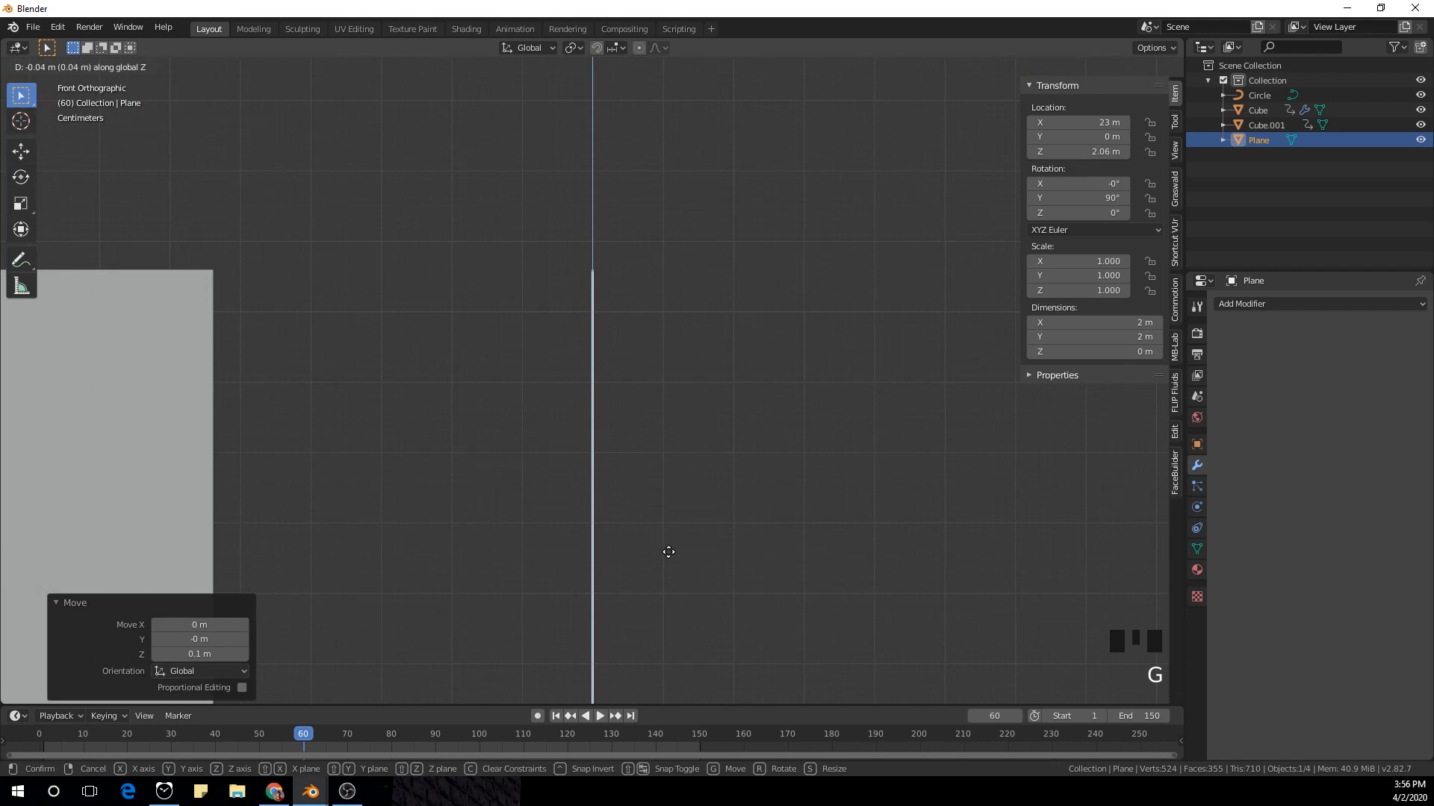
click(669, 551)
Step: Scale the plane uniformly to about 1.03, roughly 2.06 m per side, so it matches the box's end face
scroll(665, 544, down, 6)
shift+middle_drag(665, 543, 709, 448)
scroll(661, 414, down, 1)
key(s)
click(742, 448)
scroll(730, 438, down, 2)
scroll(710, 448, down, 2)
key(s)
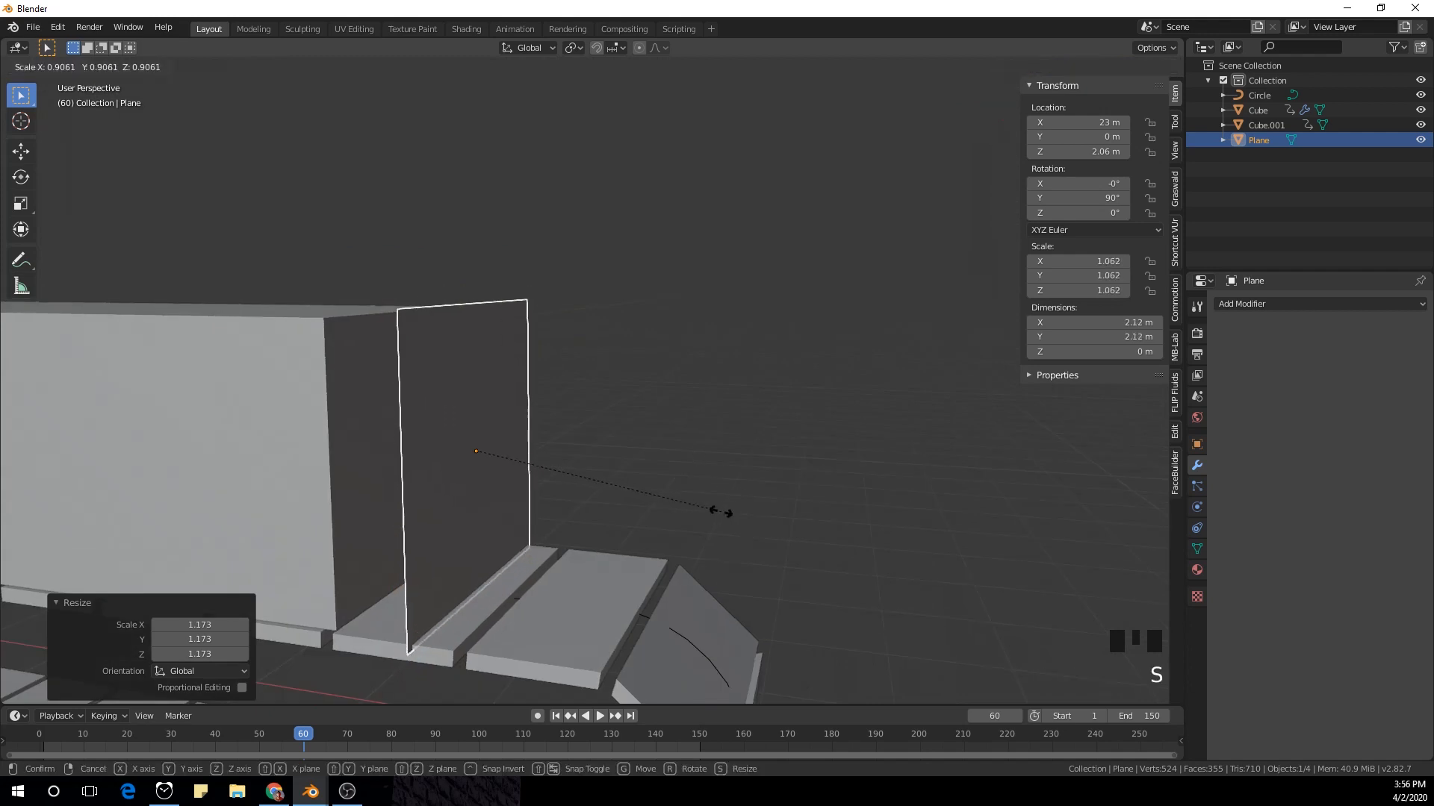
click(713, 513)
middle_drag(712, 512, 645, 507)
scroll(646, 506, down, 2)
key(KP_1)
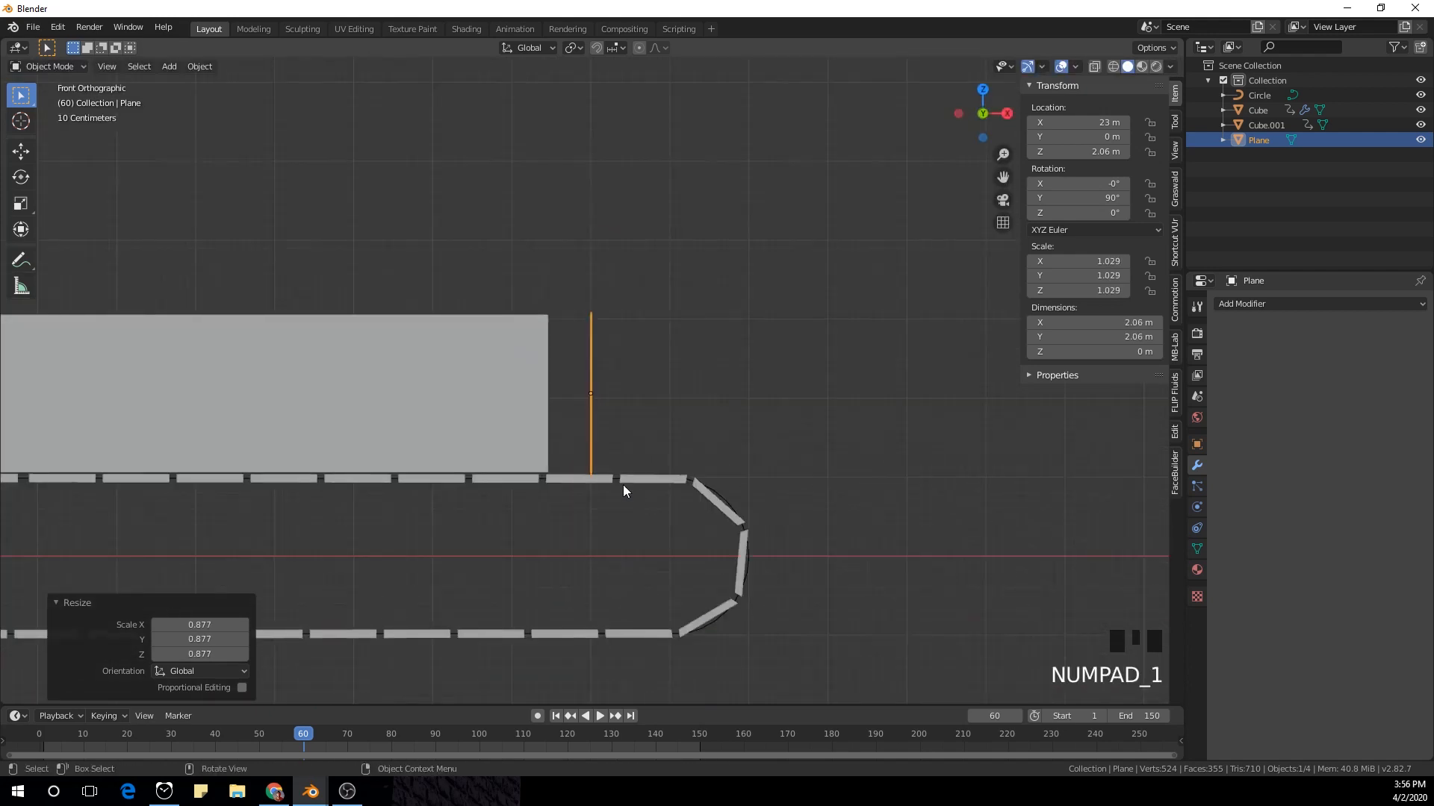
scroll(605, 385, down, 1)
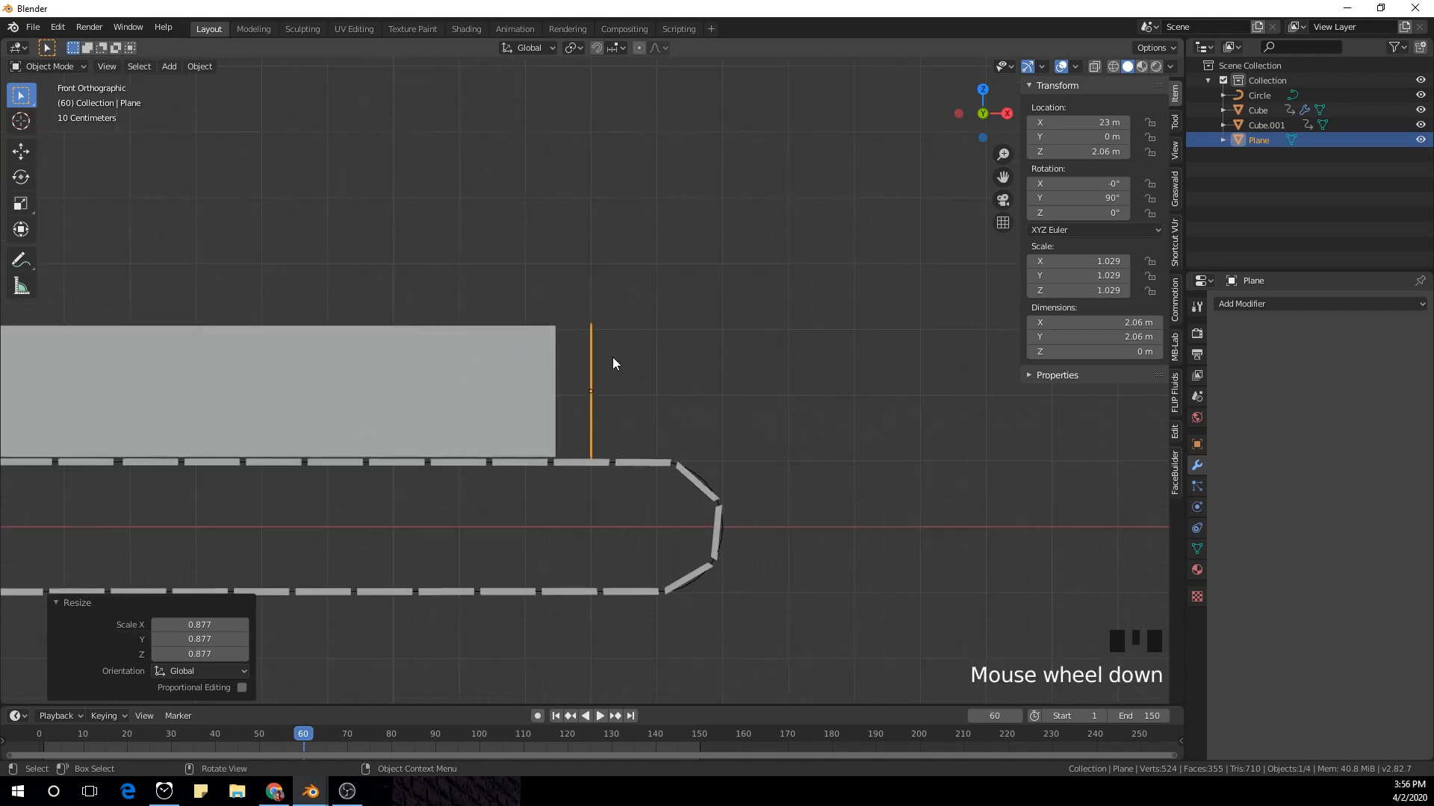
Step: Edit the plane's mesh and add two evenly spaced vertical loop cuts without sliding them
middle_drag(613, 358, 611, 442)
shift+scroll(635, 392, down, 2)
key(Tab)
scroll(602, 411, up, 2)
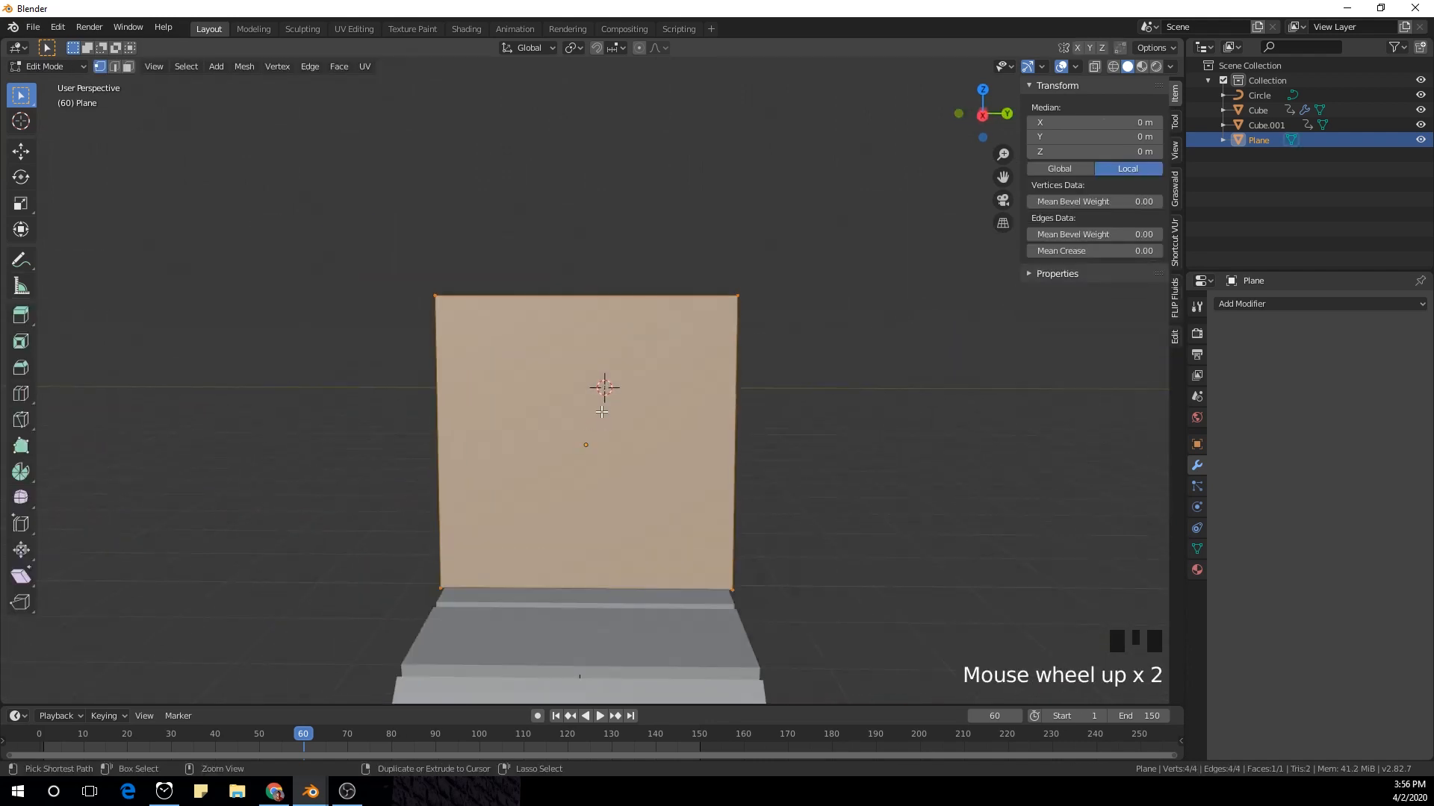
key(ctrl+r)
scroll(571, 307, up, 1)
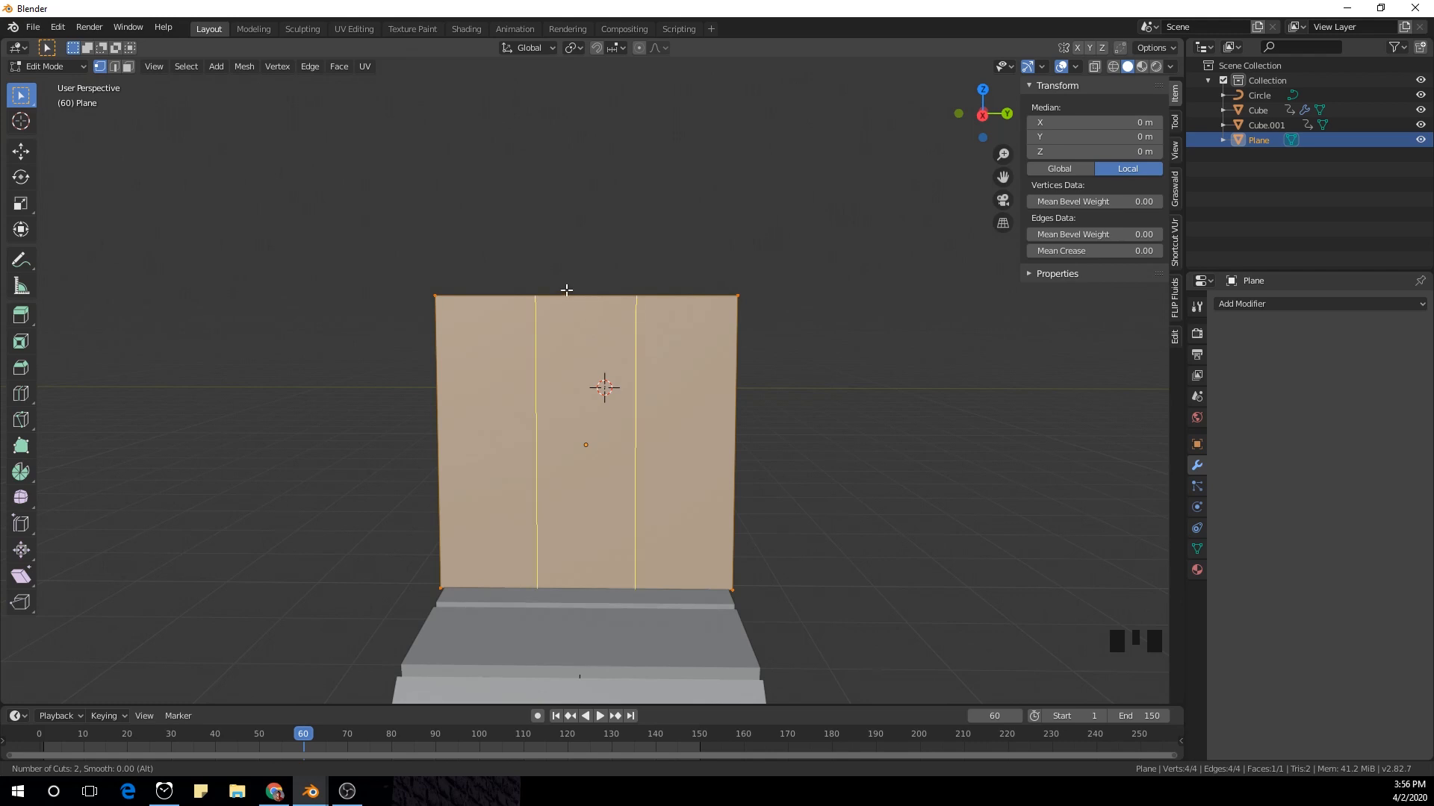
scroll(567, 290, down, 1)
scroll(567, 291, up, 1)
scroll(566, 291, down, 1)
scroll(567, 290, up, 1)
click(567, 290)
right_click(567, 290)
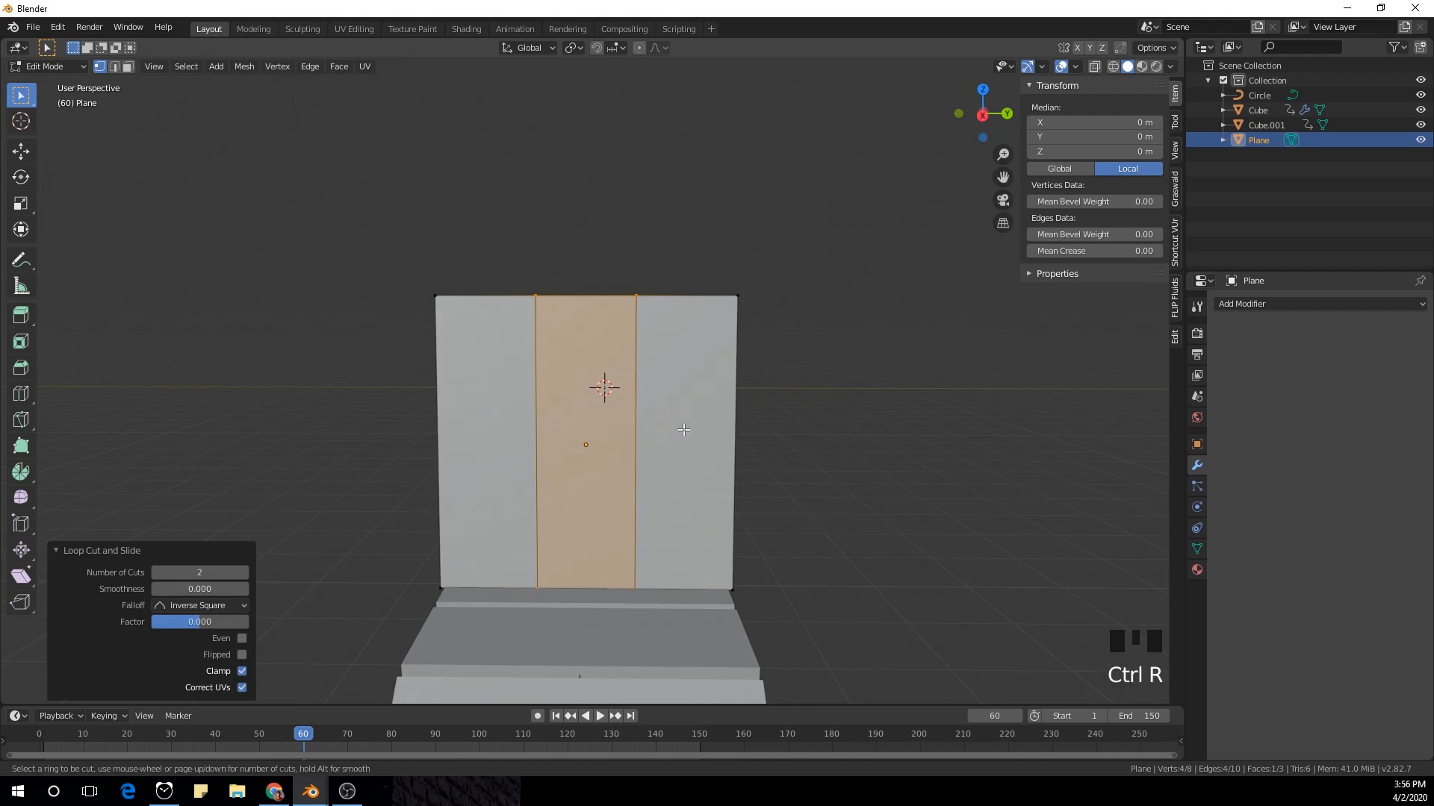
Step: Add two evenly spaced horizontal loop cuts across the plane to form a 3 by 3 grid
scroll(609, 433, up, 1)
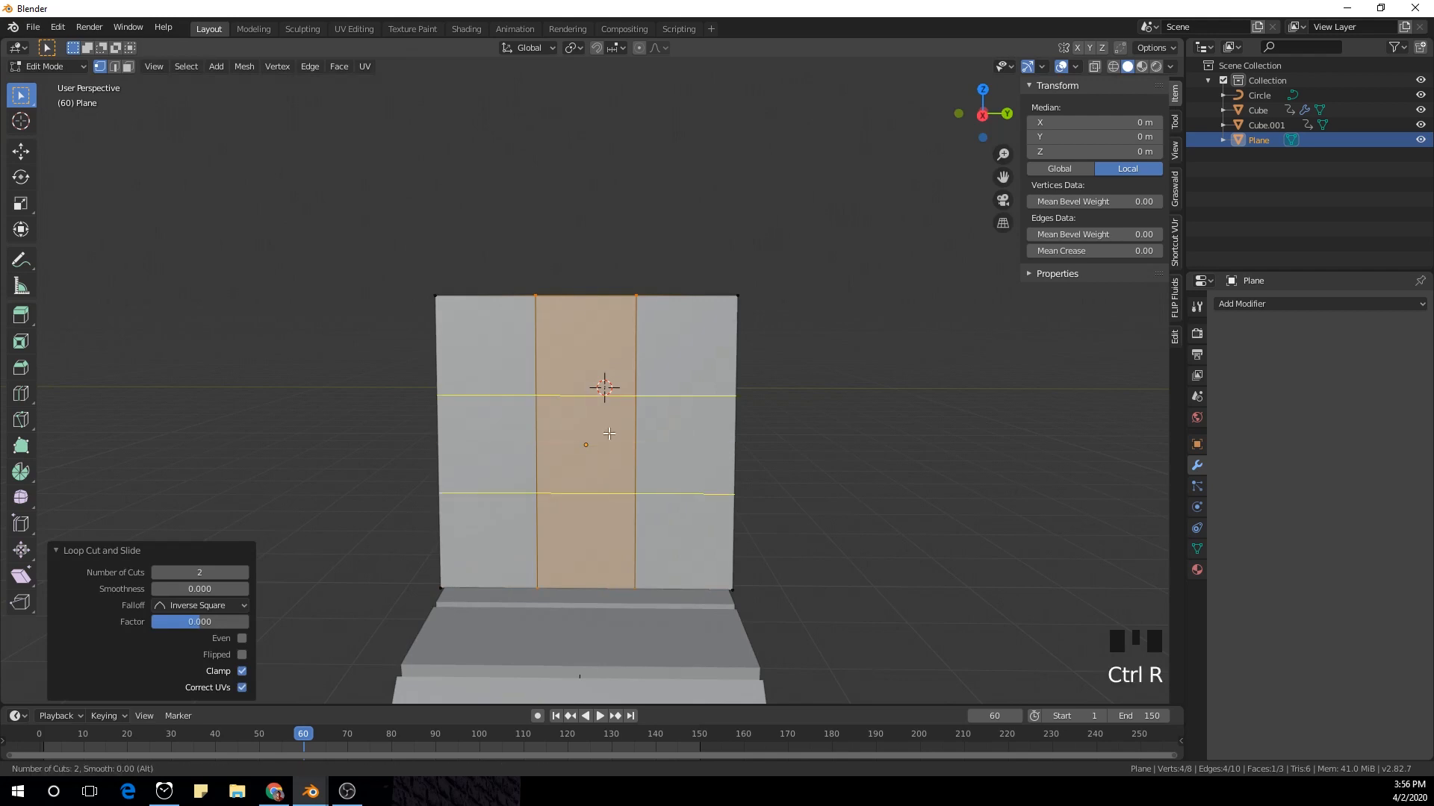
click(609, 433)
right_click(657, 463)
middle_drag(755, 419, 865, 434)
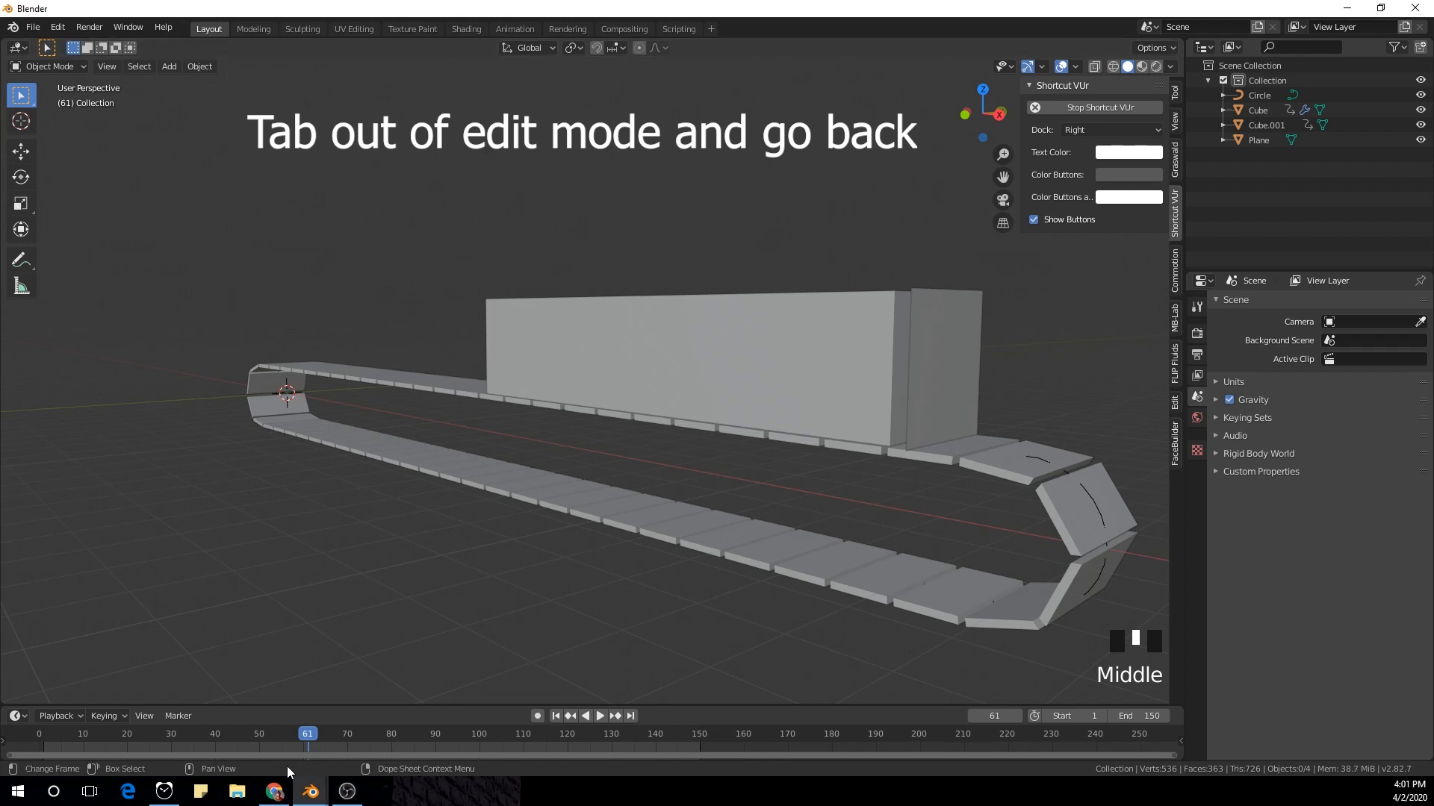
Step: Return the animation to frame 1 and add a mesh cylinder at the world origin in front view
drag(306, 737, 43, 743)
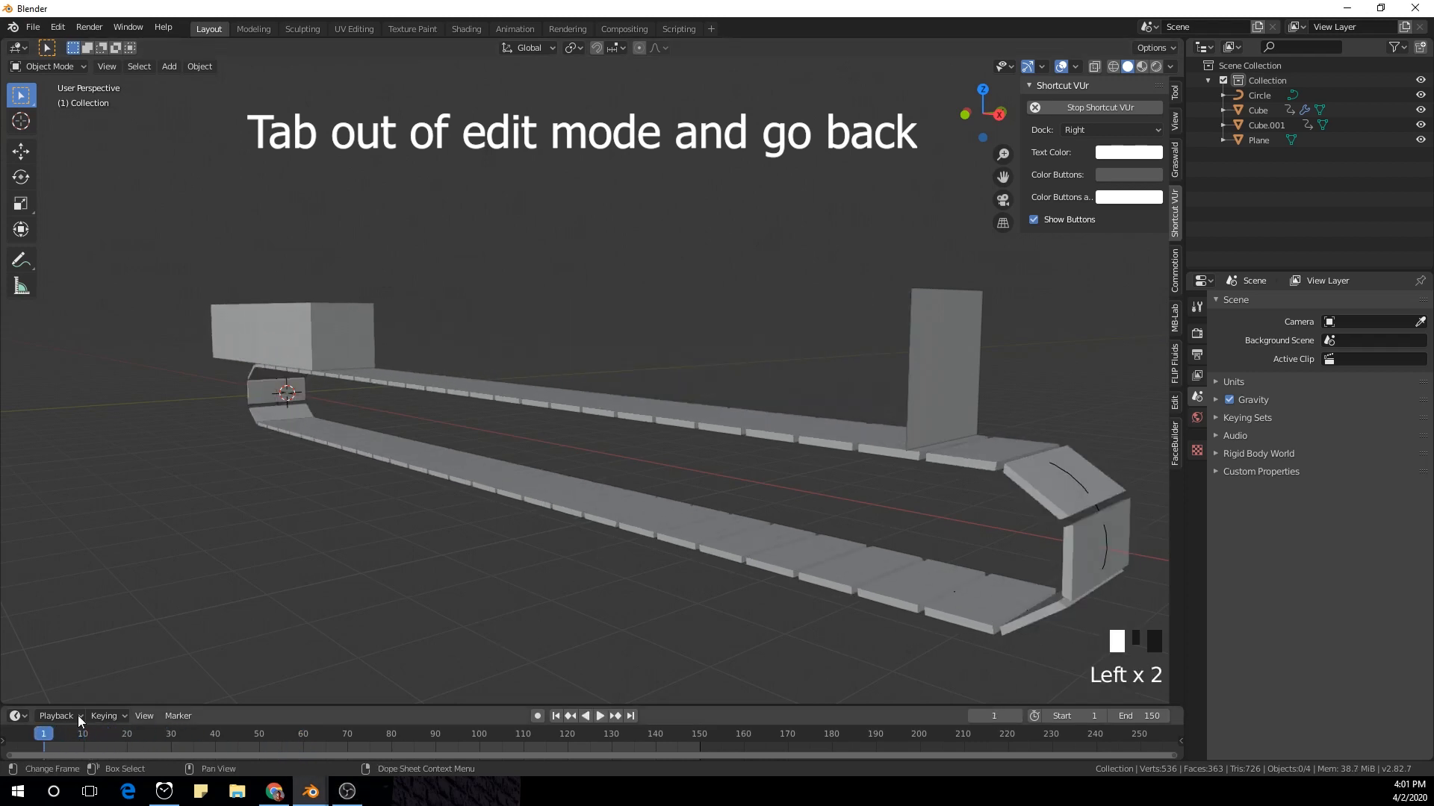
middle_drag(149, 657, 470, 541)
key(KP_1)
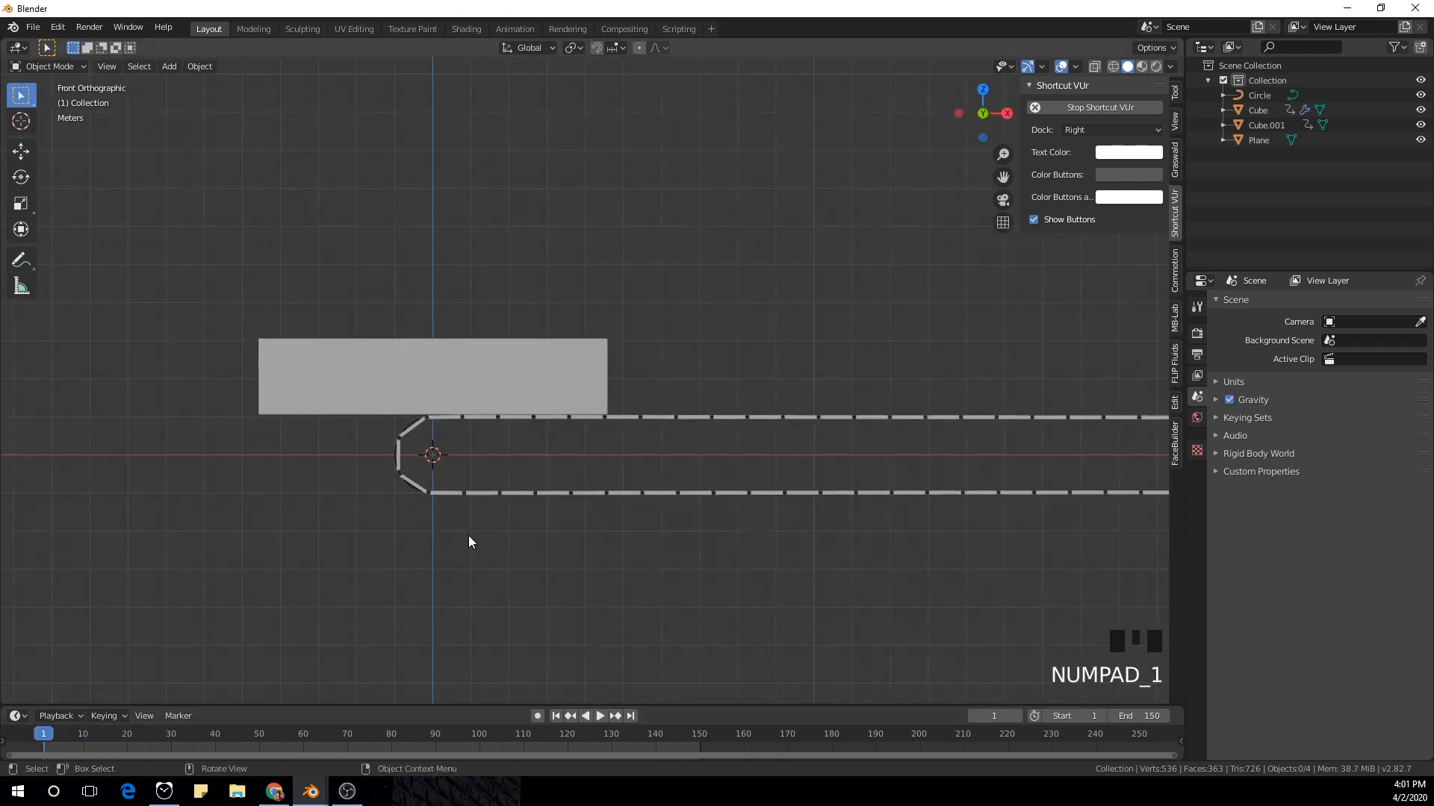
key(shift+a)
mouse_move(434, 471)
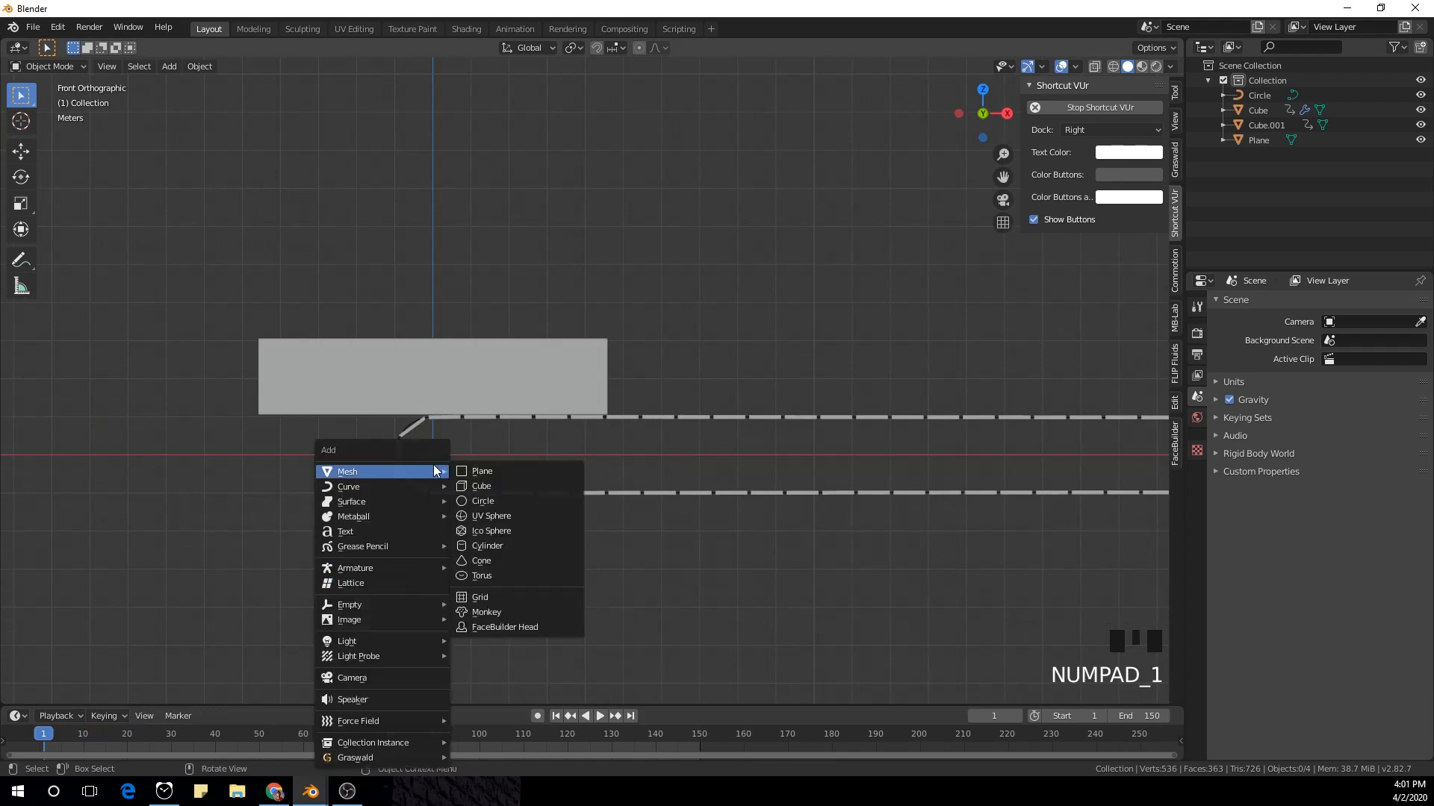
click(499, 546)
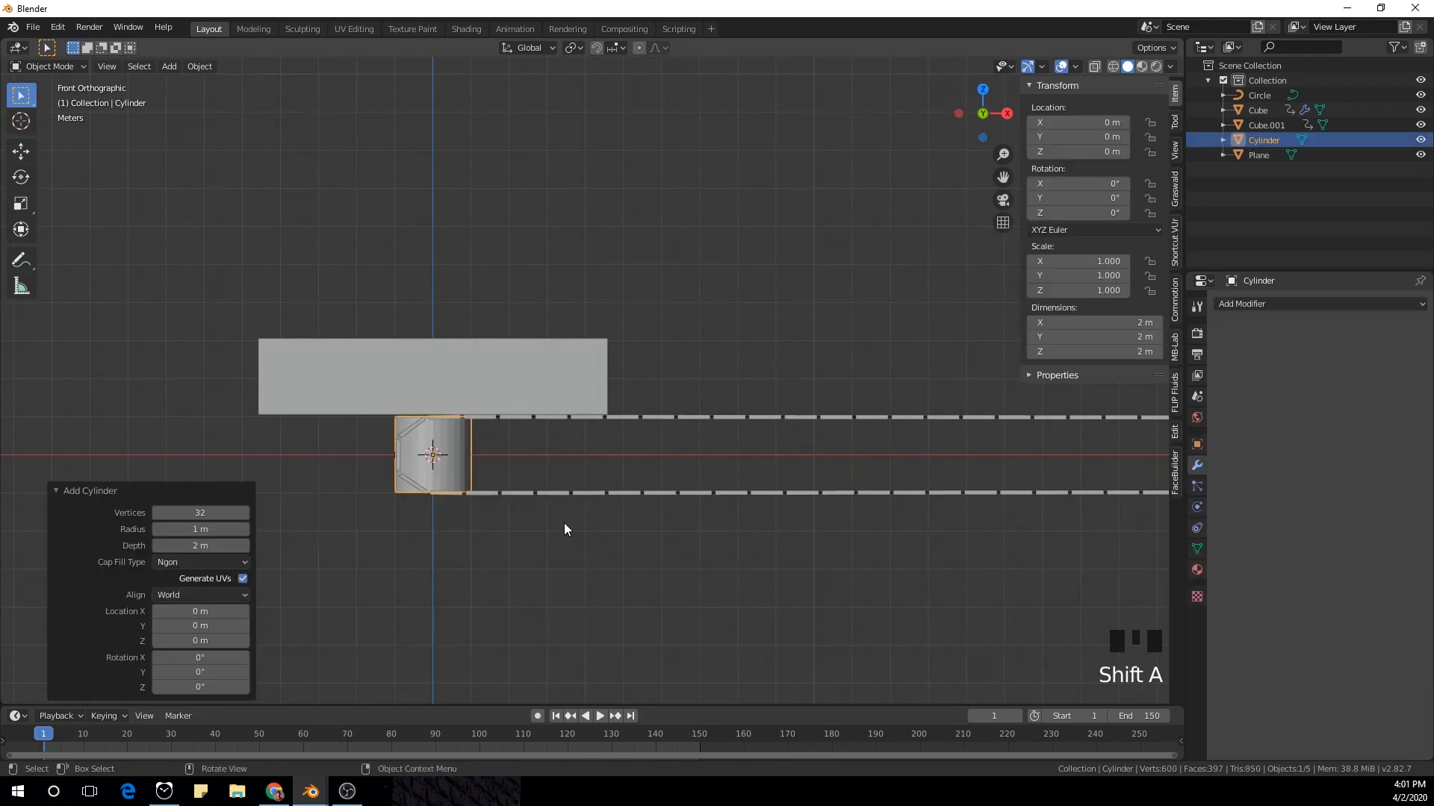
key(r)
key(x)
key(9)
key(0)
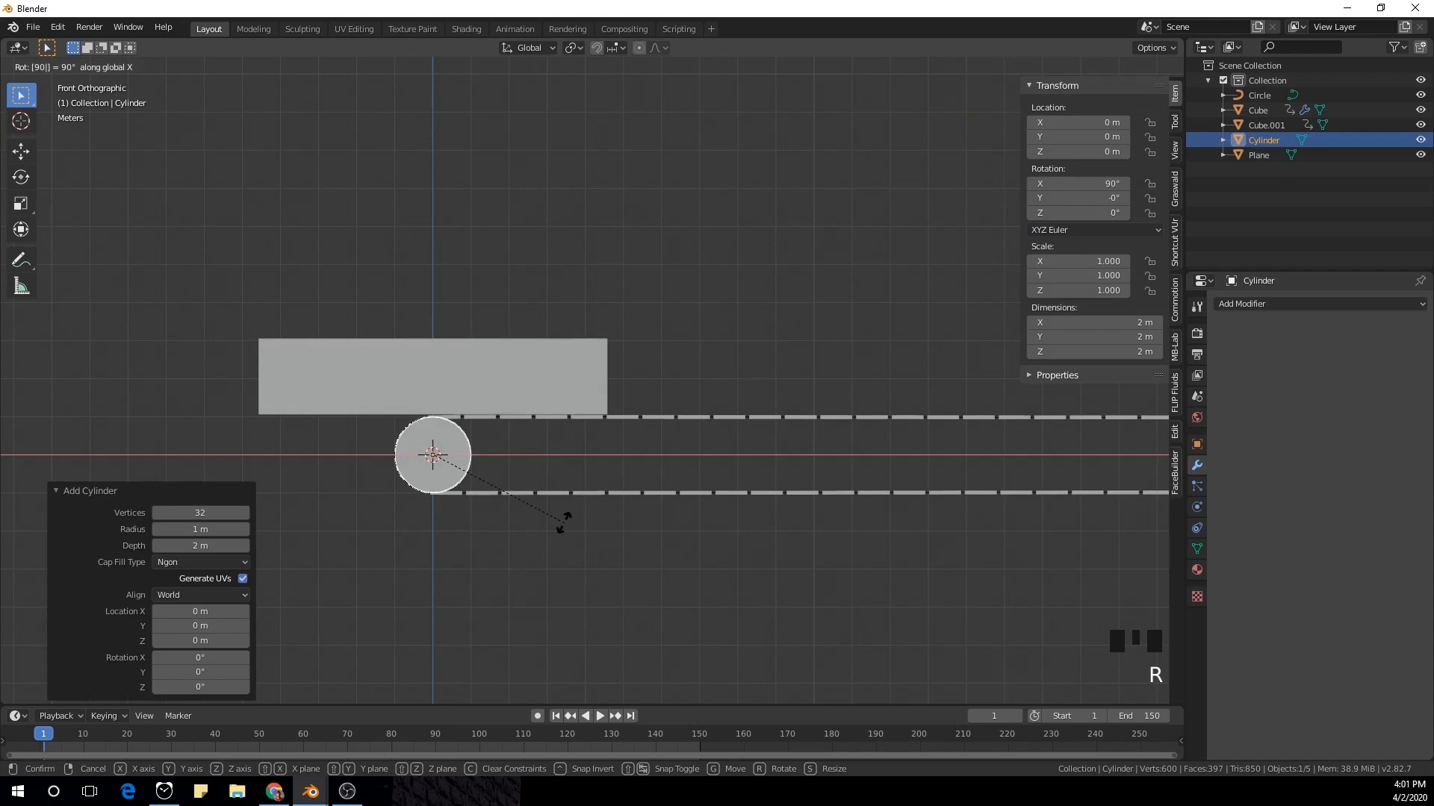
right_click(553, 527)
Step: Rename the cylinder object to "y"
right_click(547, 530)
text(ry)
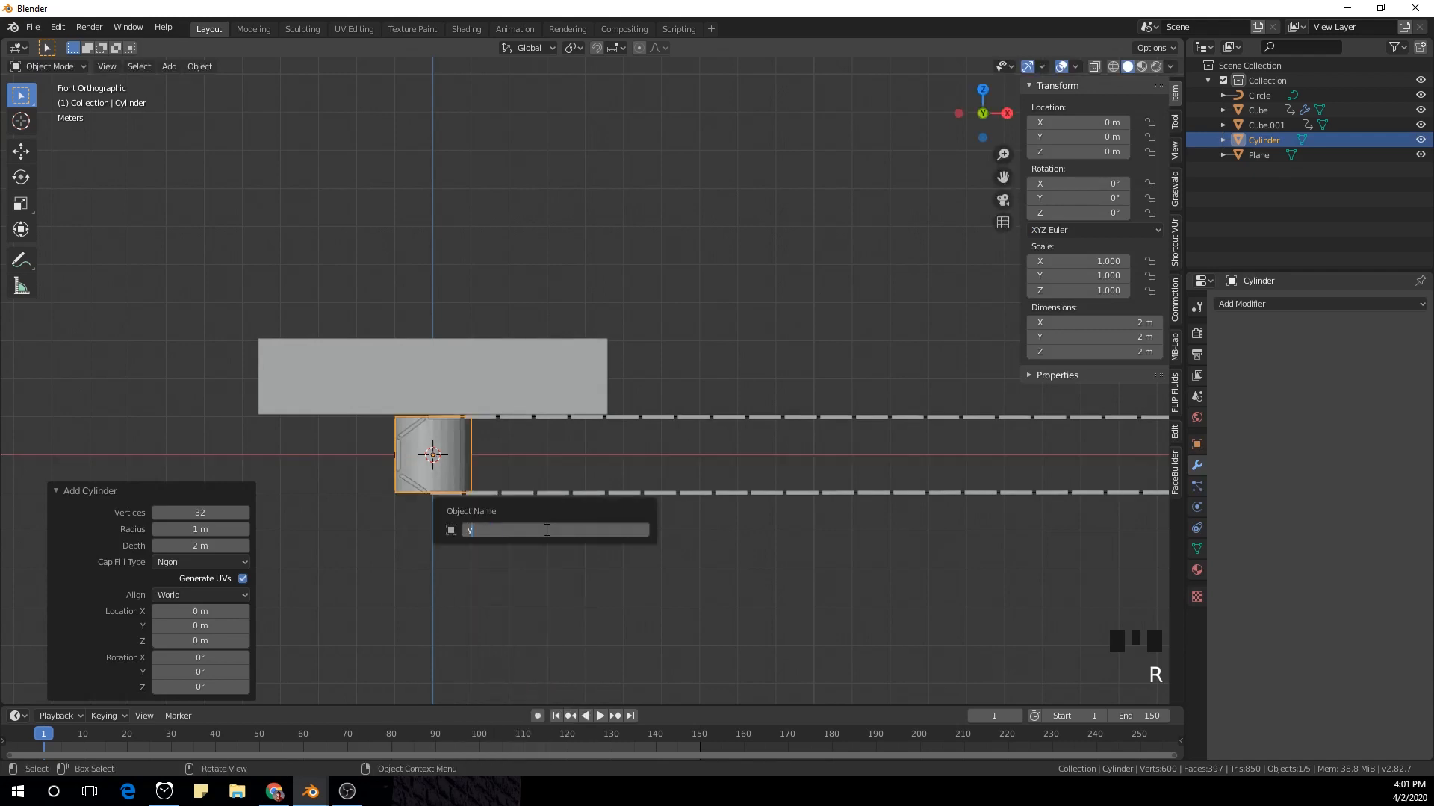
key(Return)
Step: Rotate the cylinder 90° about the Y axis so it lies along the belt
key(r)
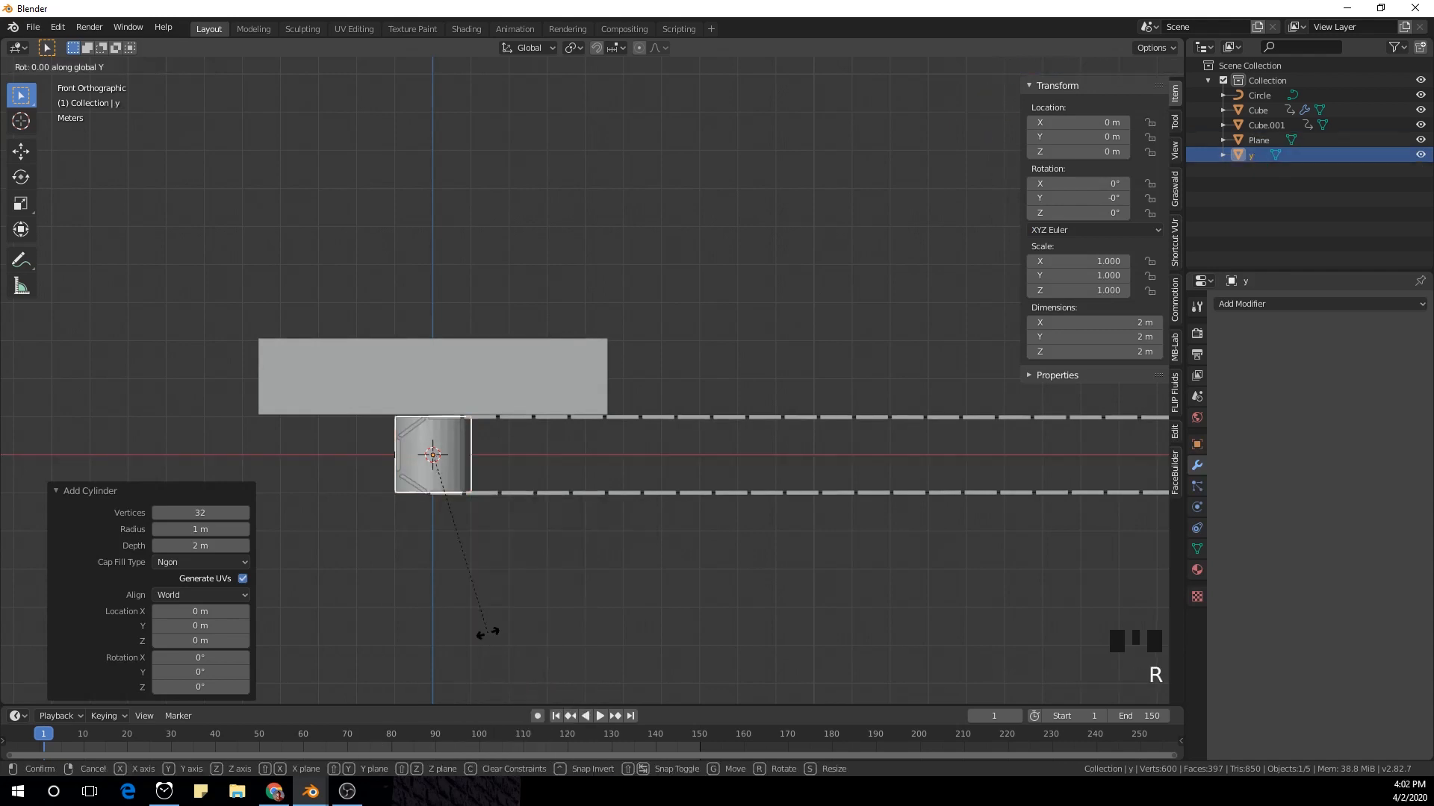
key(9)
key(0)
key(Return)
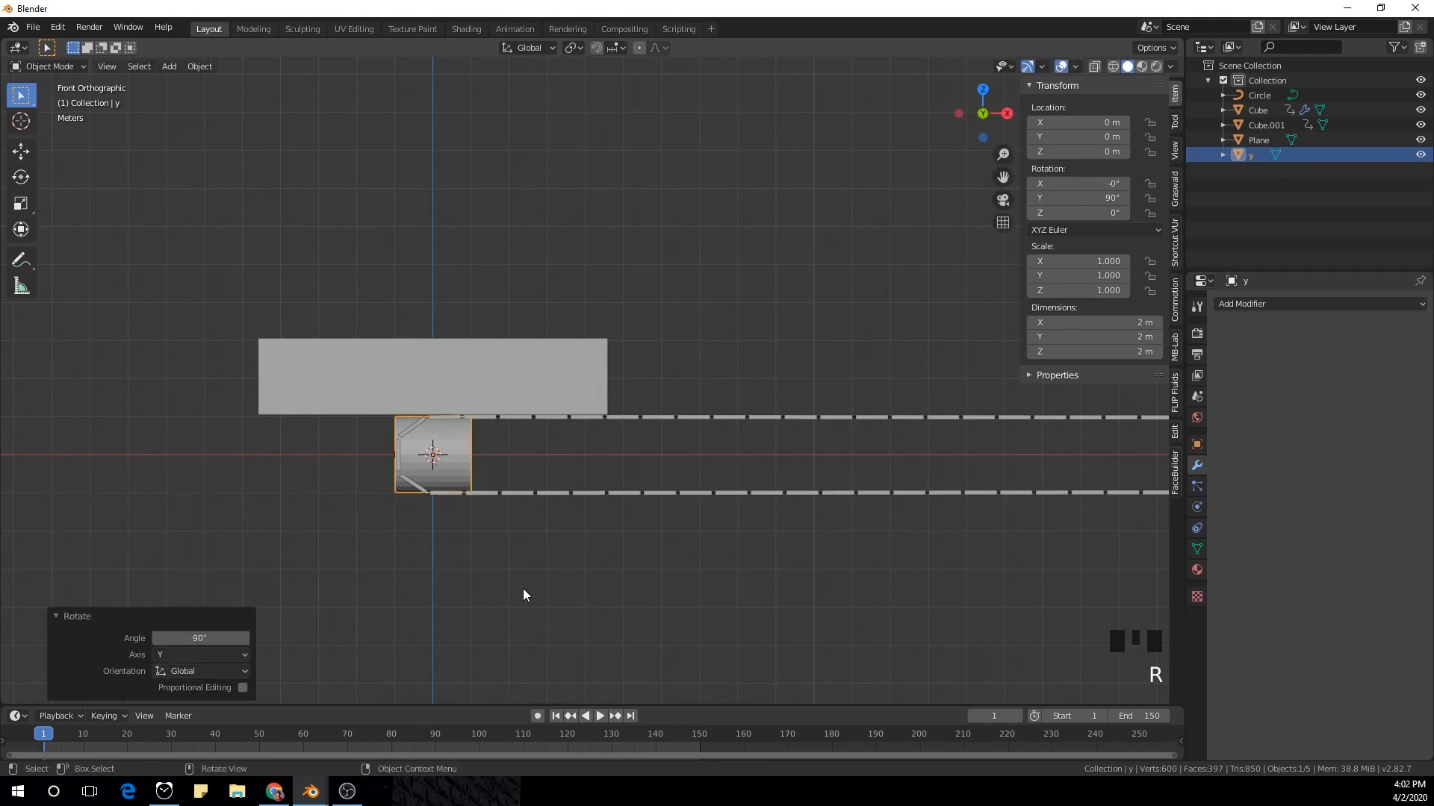
Step: Shrink the cylinder to about 0.57 m in diameter and stretch it along X to about 11 m long, exceeding the box's length
key(s)
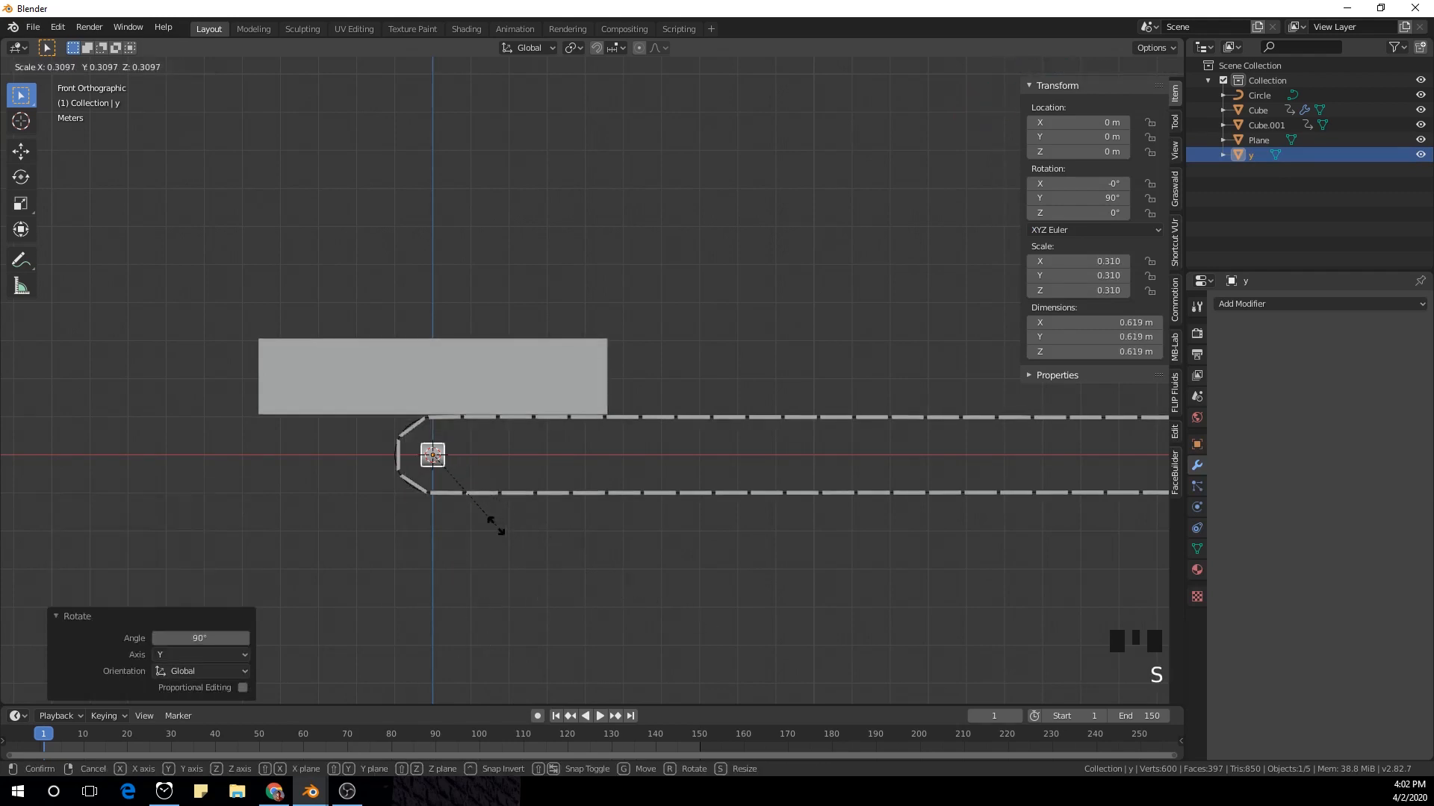
click(489, 521)
scroll(514, 519, up, 3)
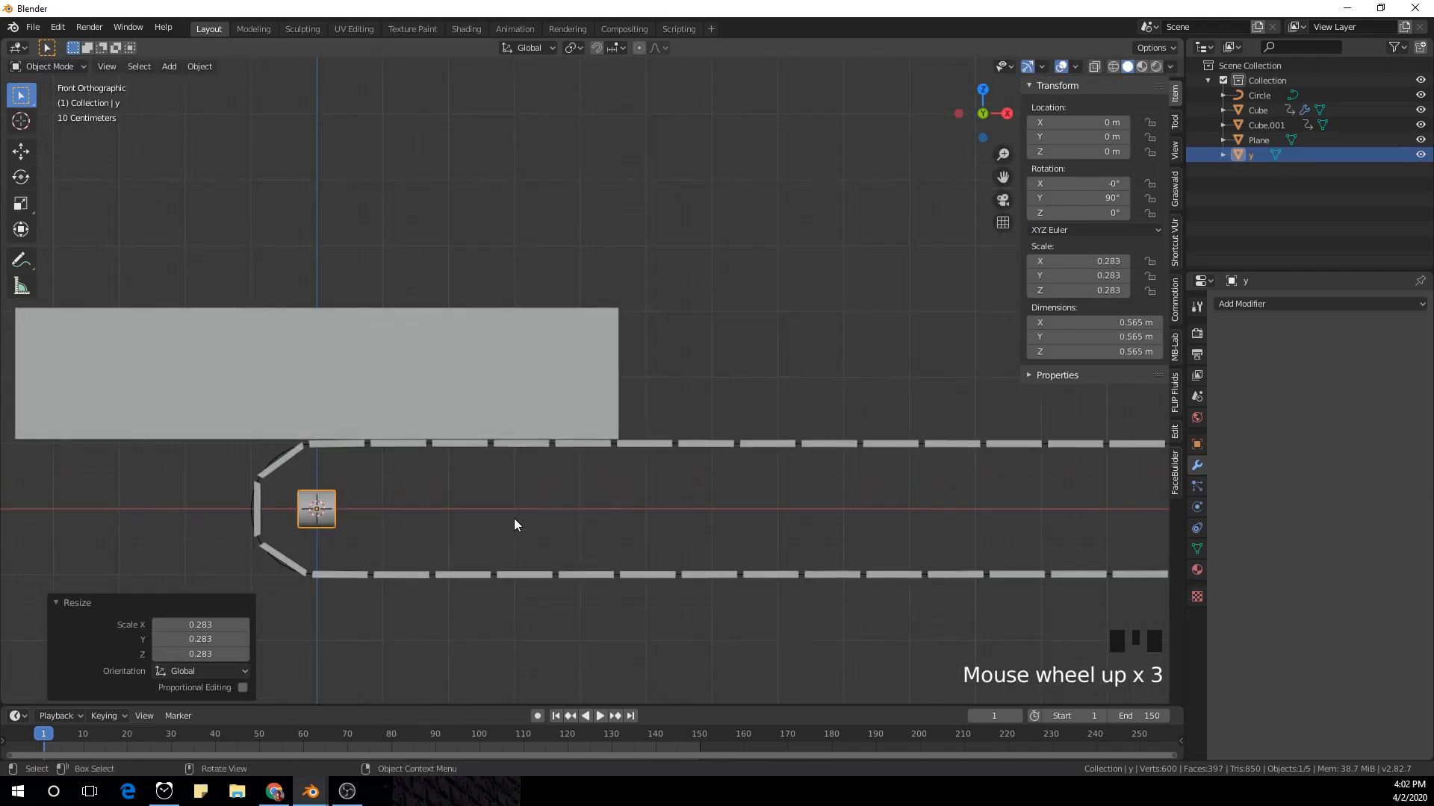
scroll(514, 519, down, 1)
key(s)
key(x)
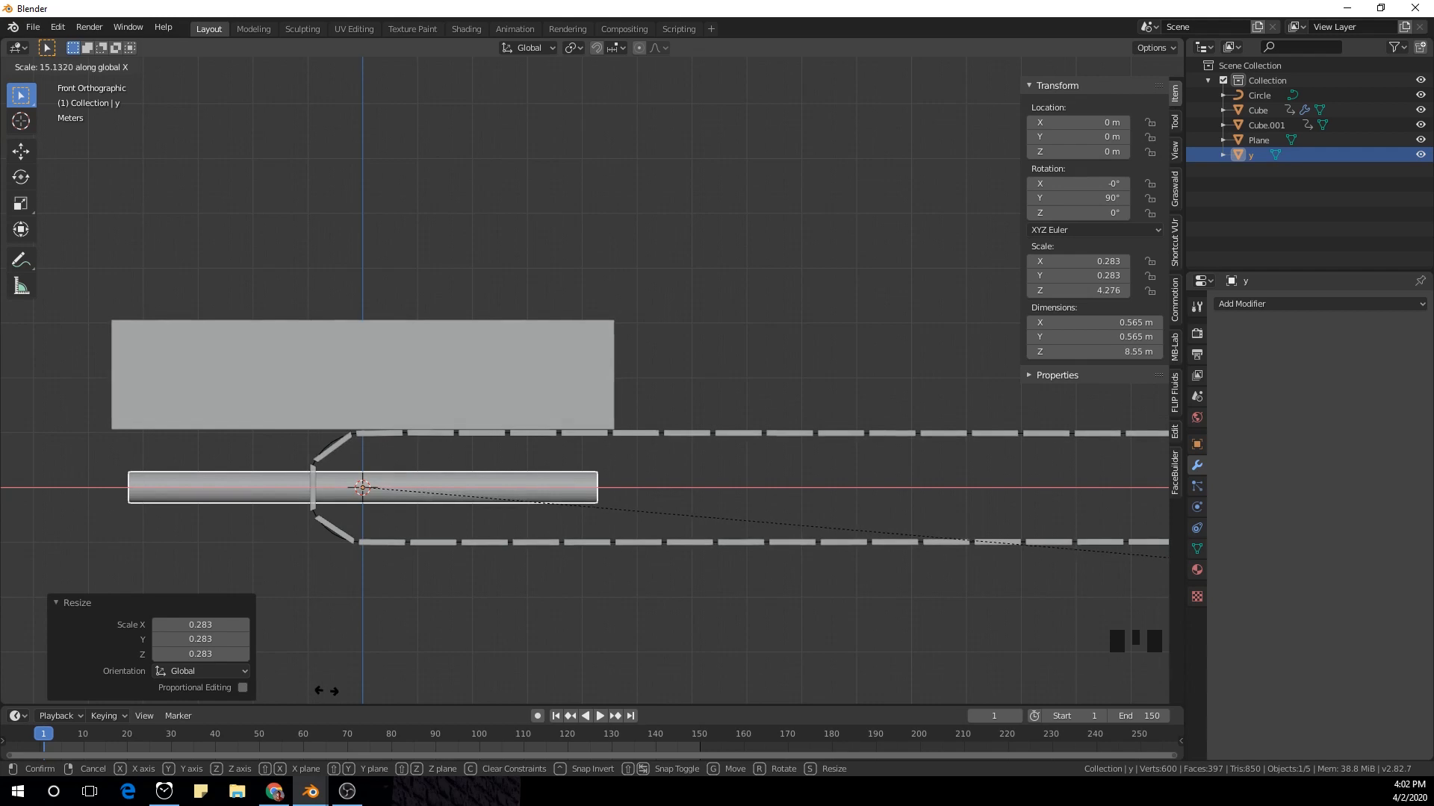
click(839, 272)
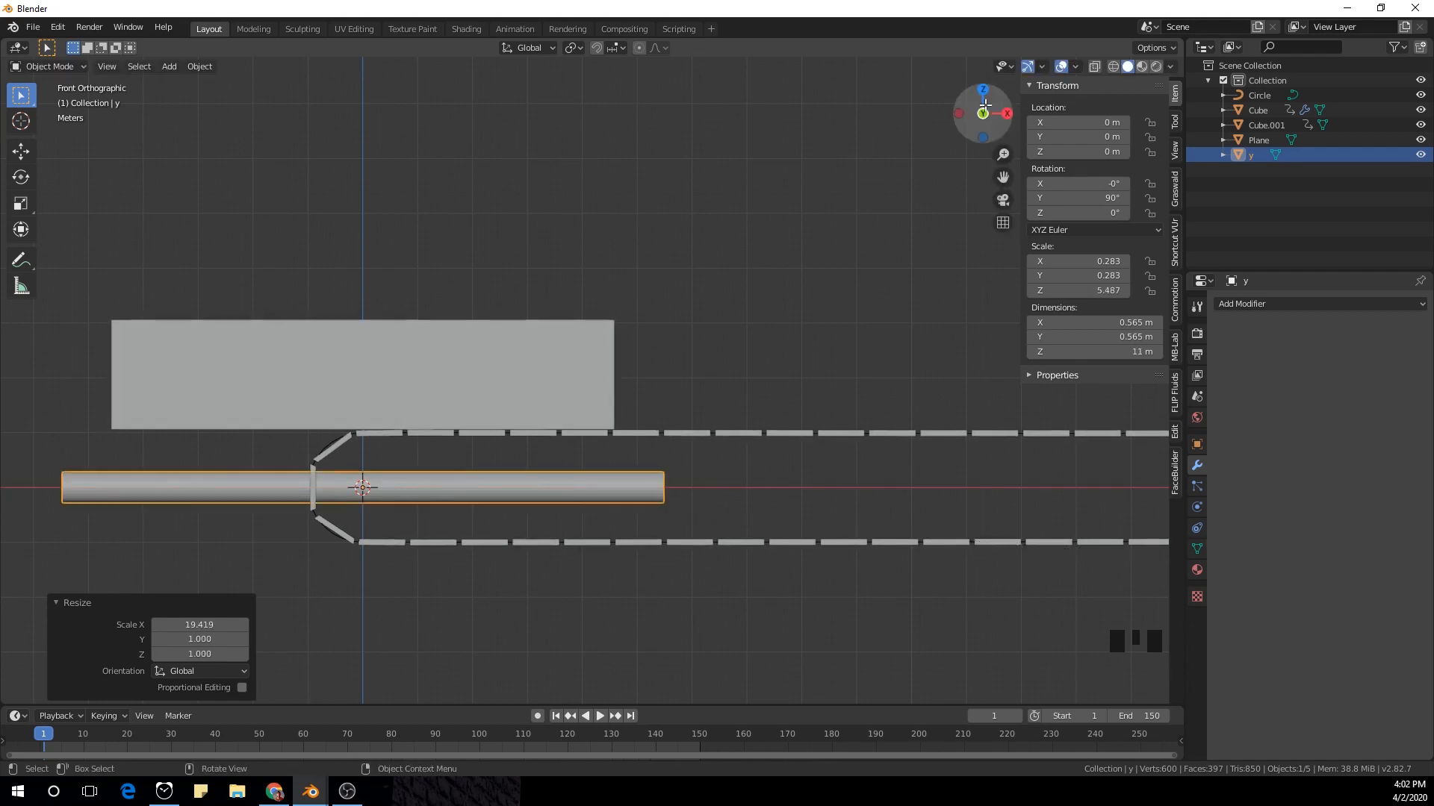
middle_drag(839, 272, 755, 275)
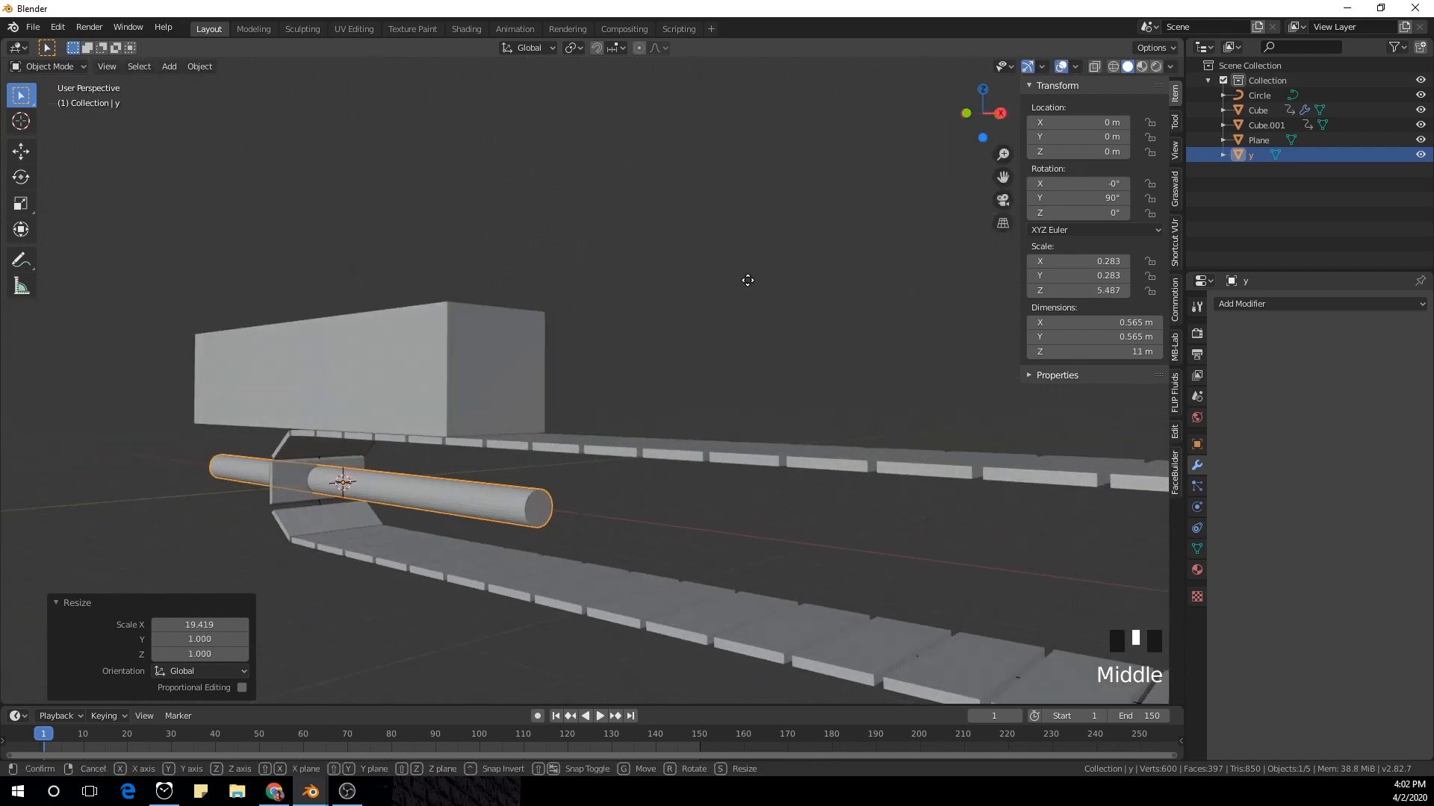
key(g)
key(z)
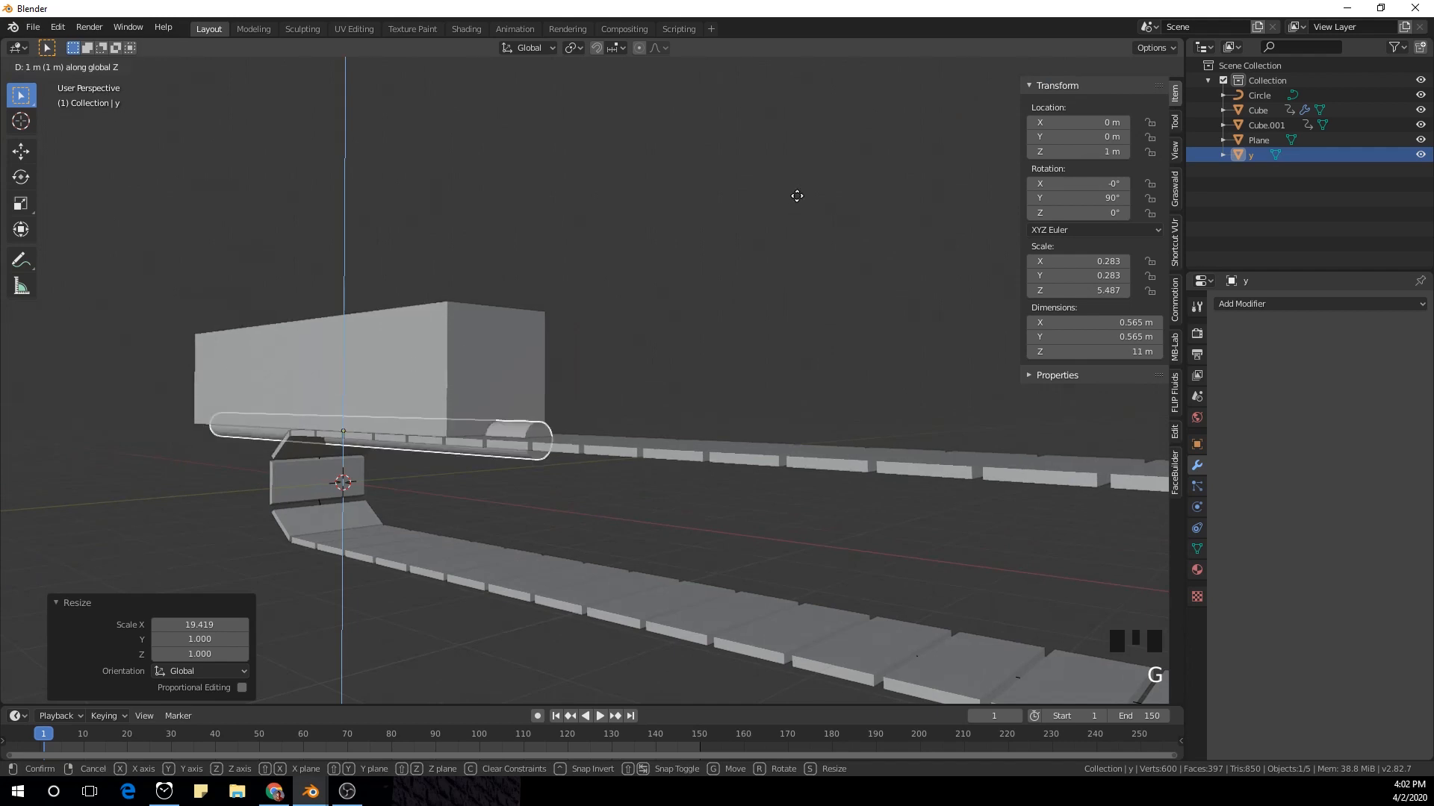
right_click(799, 177)
Step: In front view, move the cylinder 2 m up along Z so it runs through the long box
key(KP_1)
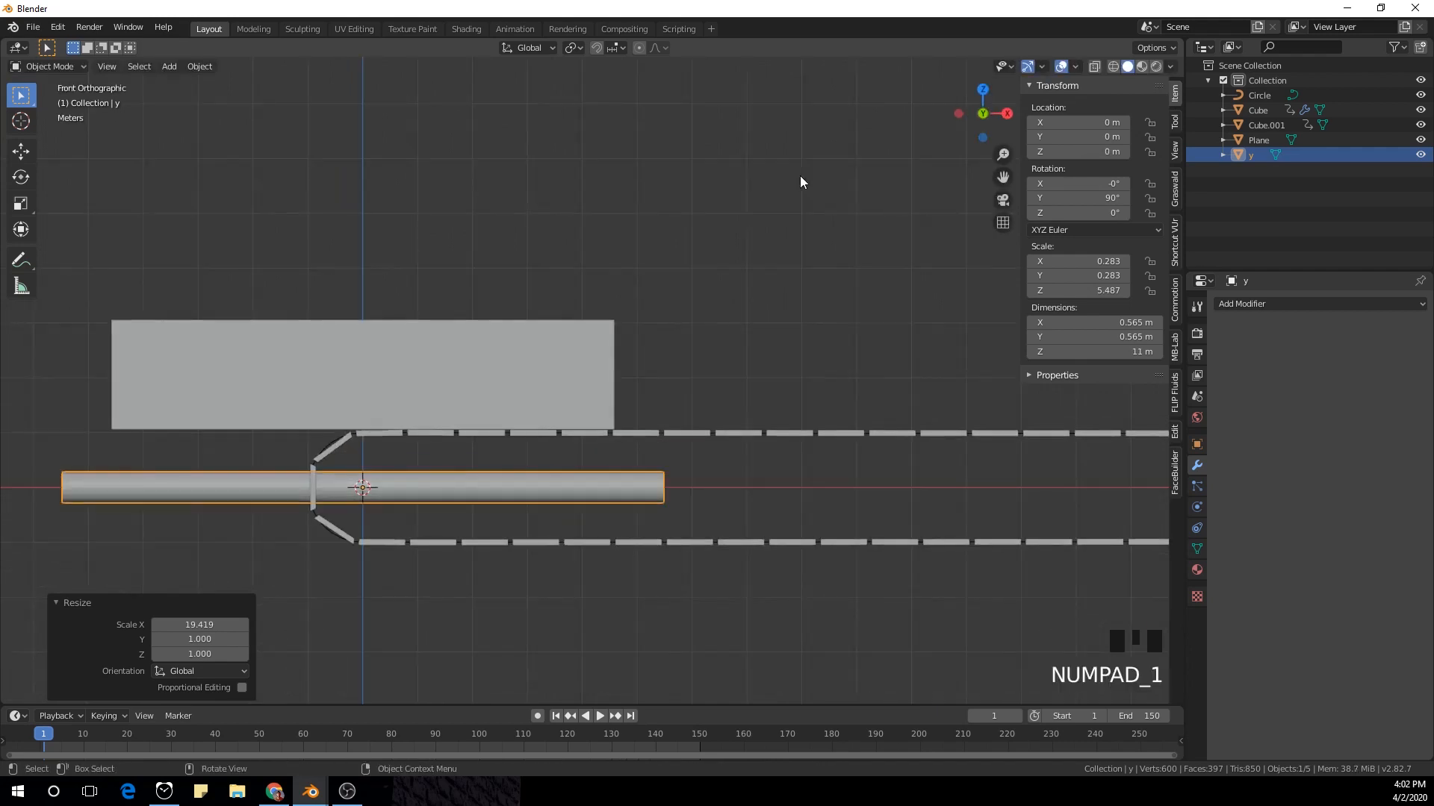
key(g)
key(z)
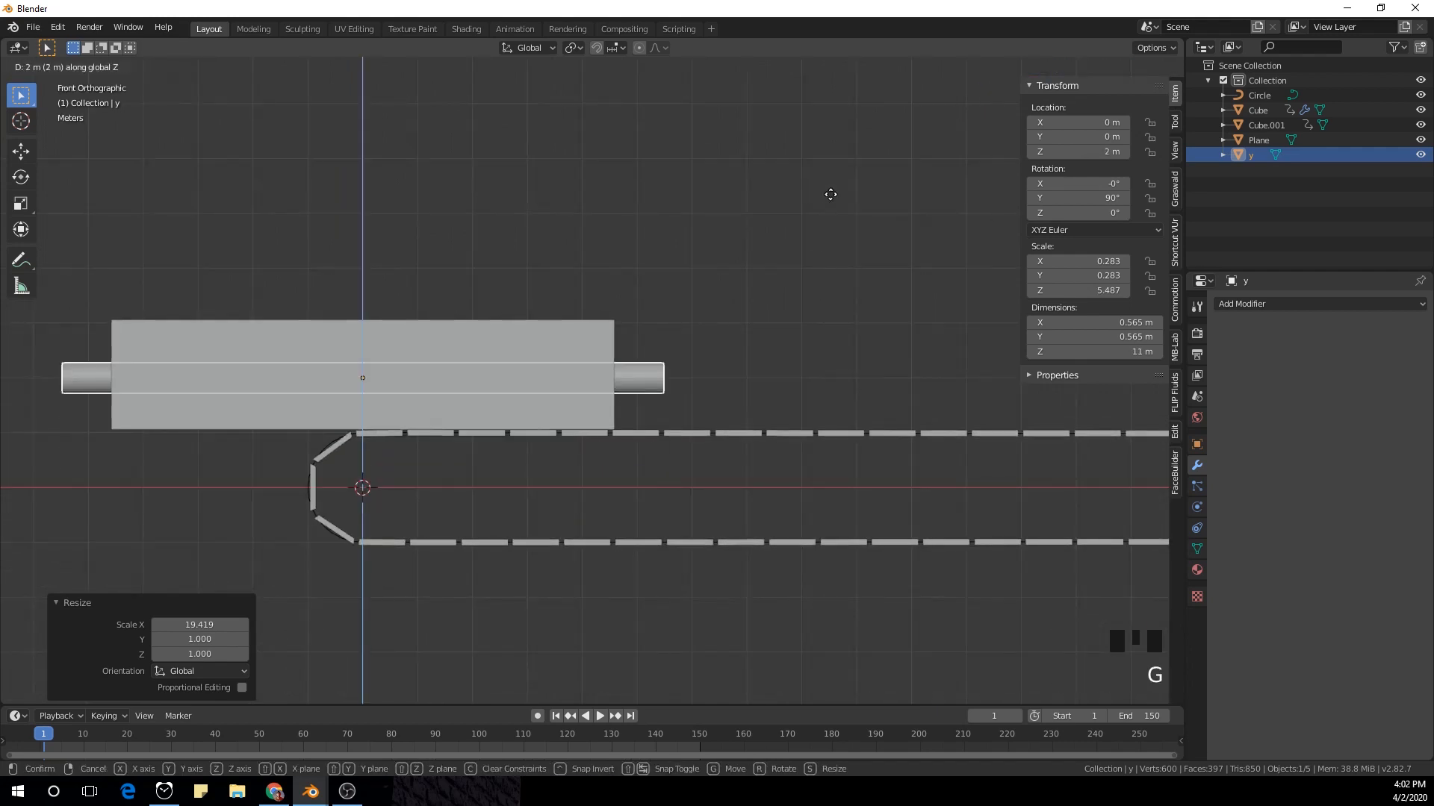
click(830, 194)
Step: Edit the long box's mesh and add two evenly spaced vertical loop cuts running along its length
middle_drag(380, 373, 356, 351)
scroll(443, 348, up, 4)
shift+middle_drag(444, 348, 472, 364)
click(495, 333)
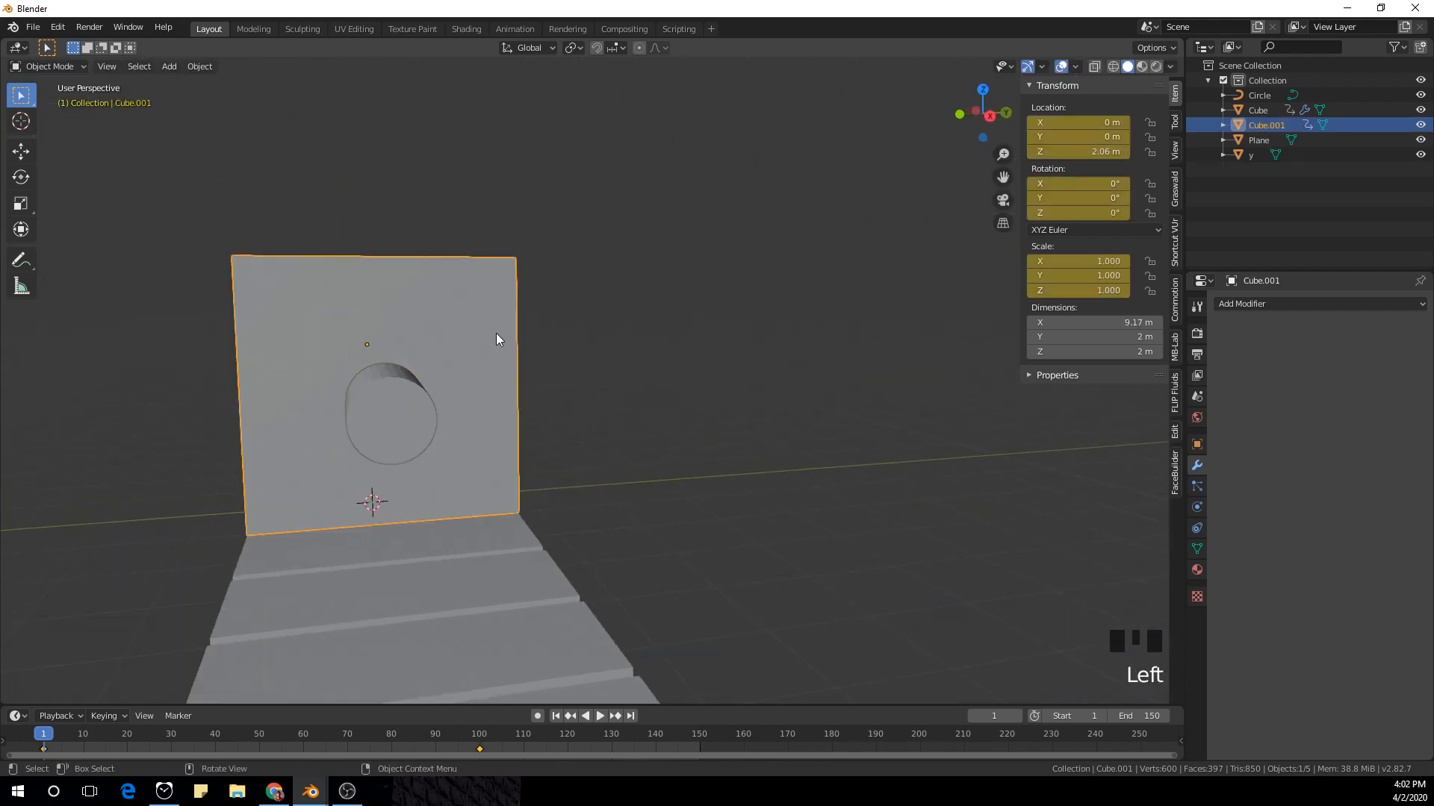
key(Tab)
key(ctrl+r)
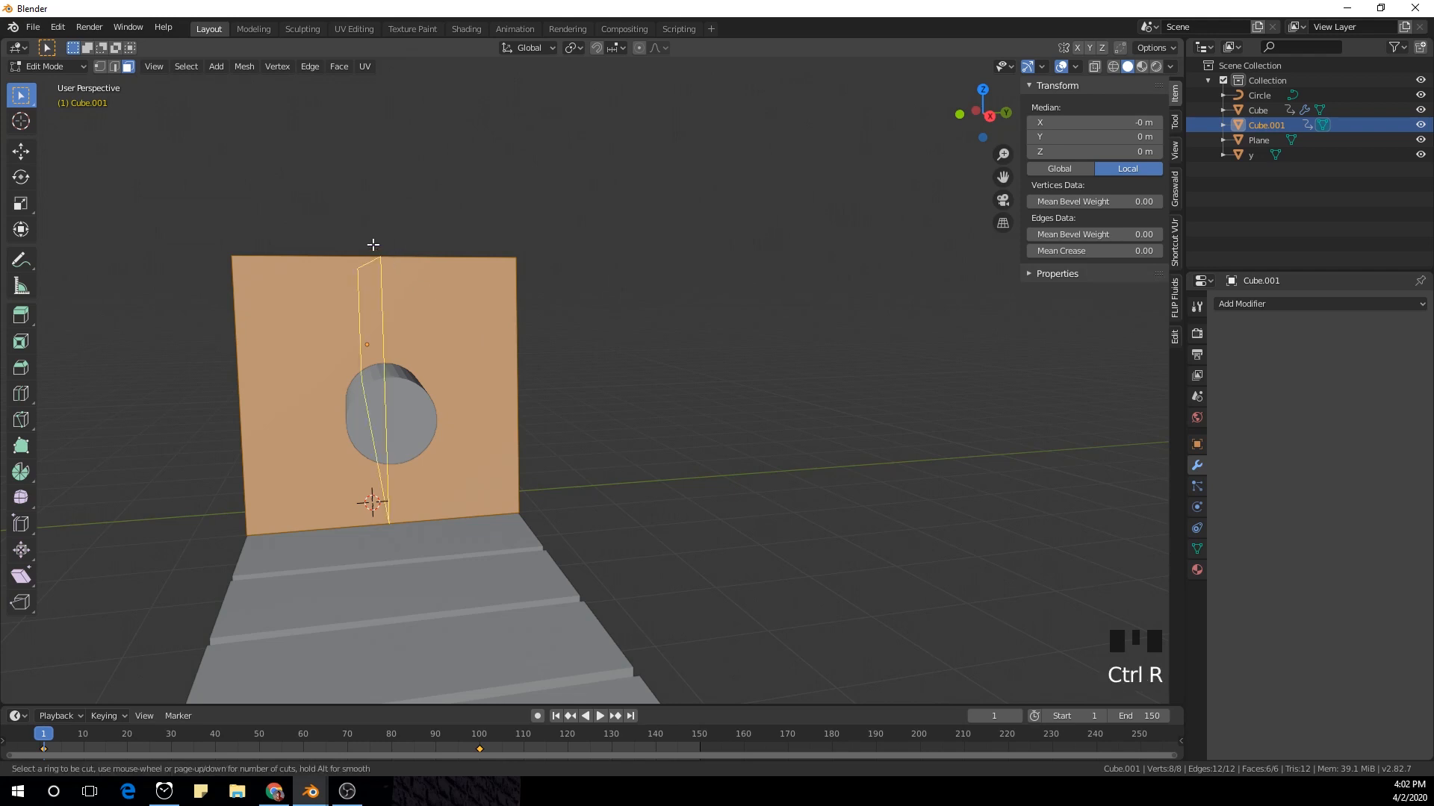
scroll(373, 244, up, 1)
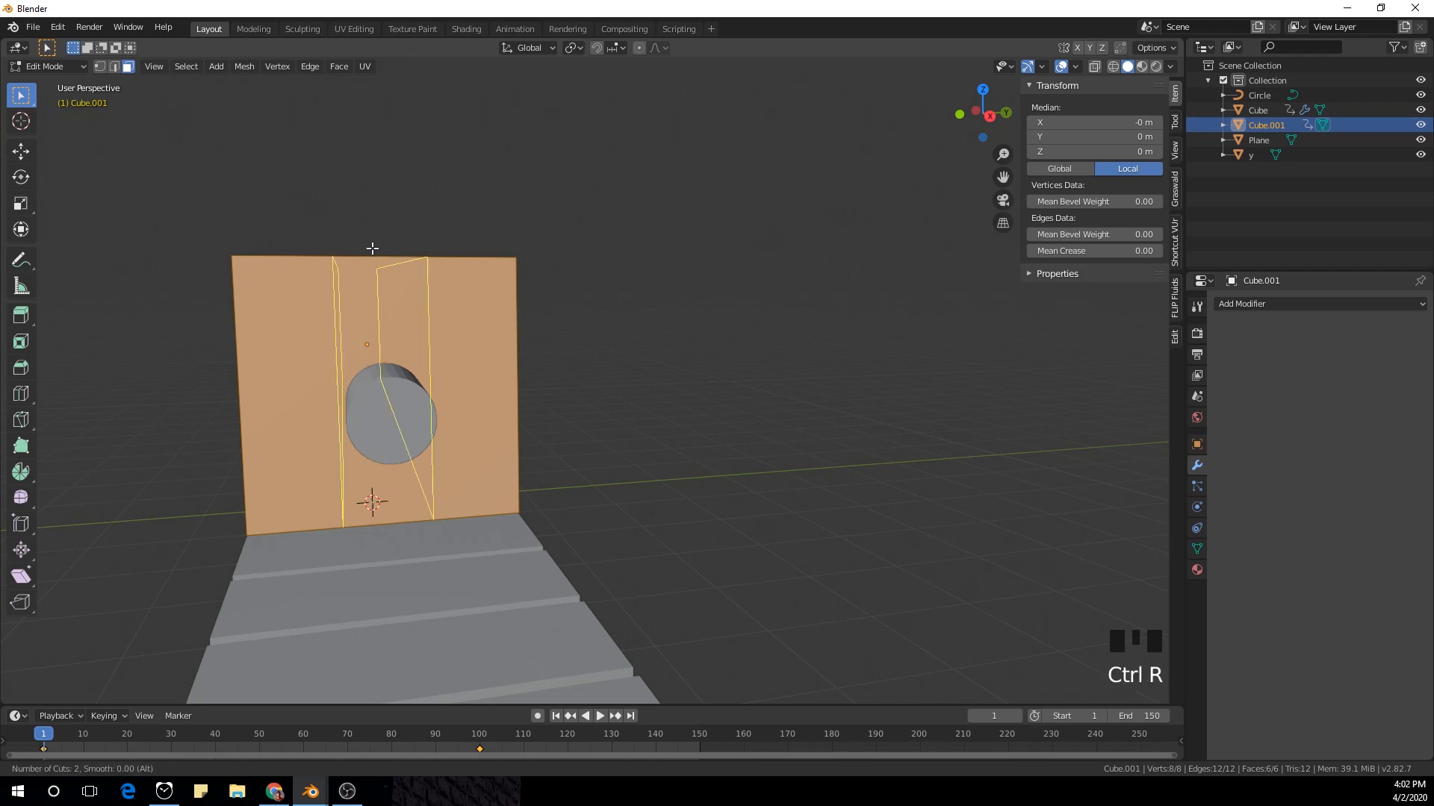
click(372, 248)
right_click(373, 248)
Step: Add two evenly spaced horizontal loop cuts around the long box, dividing its end faces into a 3 by 3 grid
key(ctrl+r)
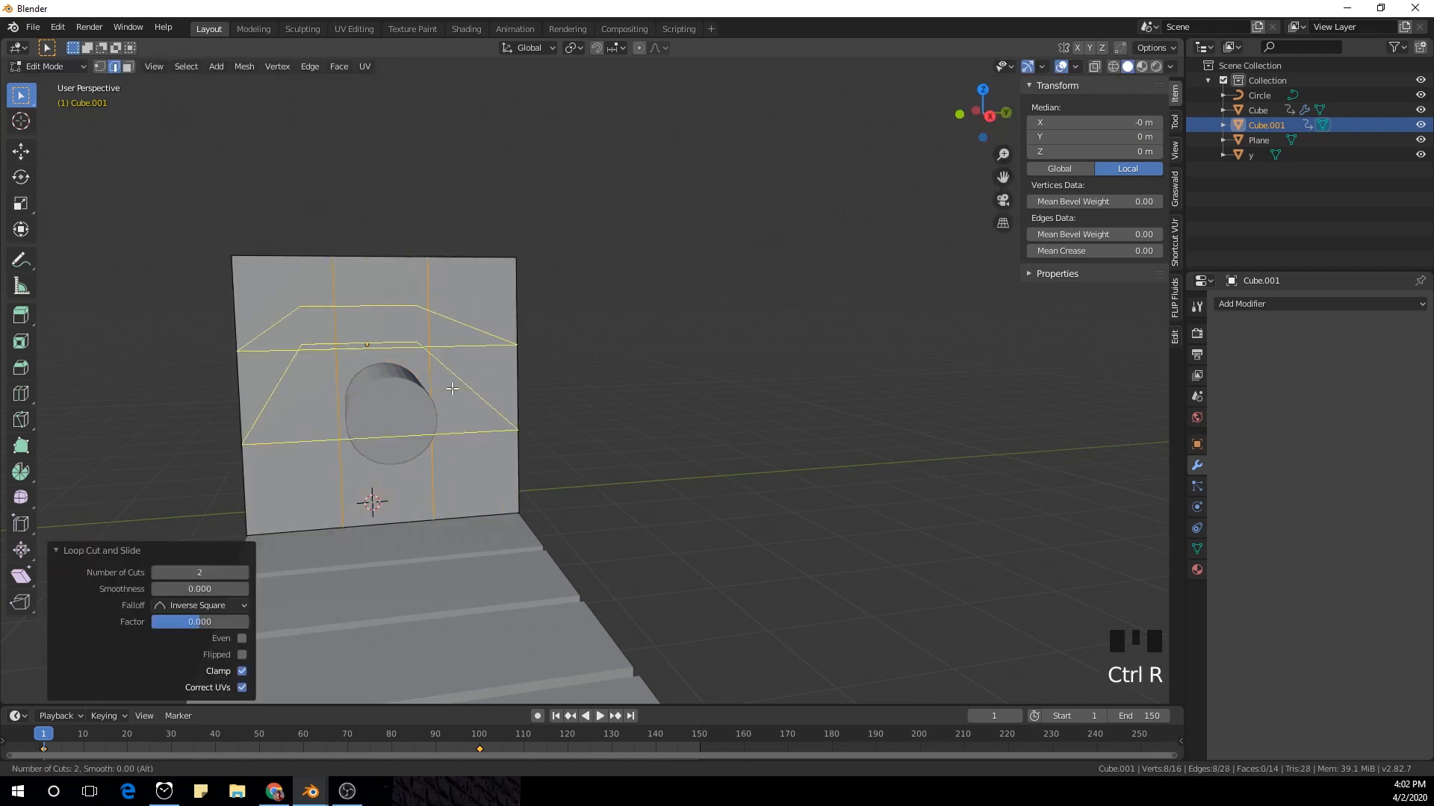
right_click(453, 389)
middle_drag(574, 396, 567, 381)
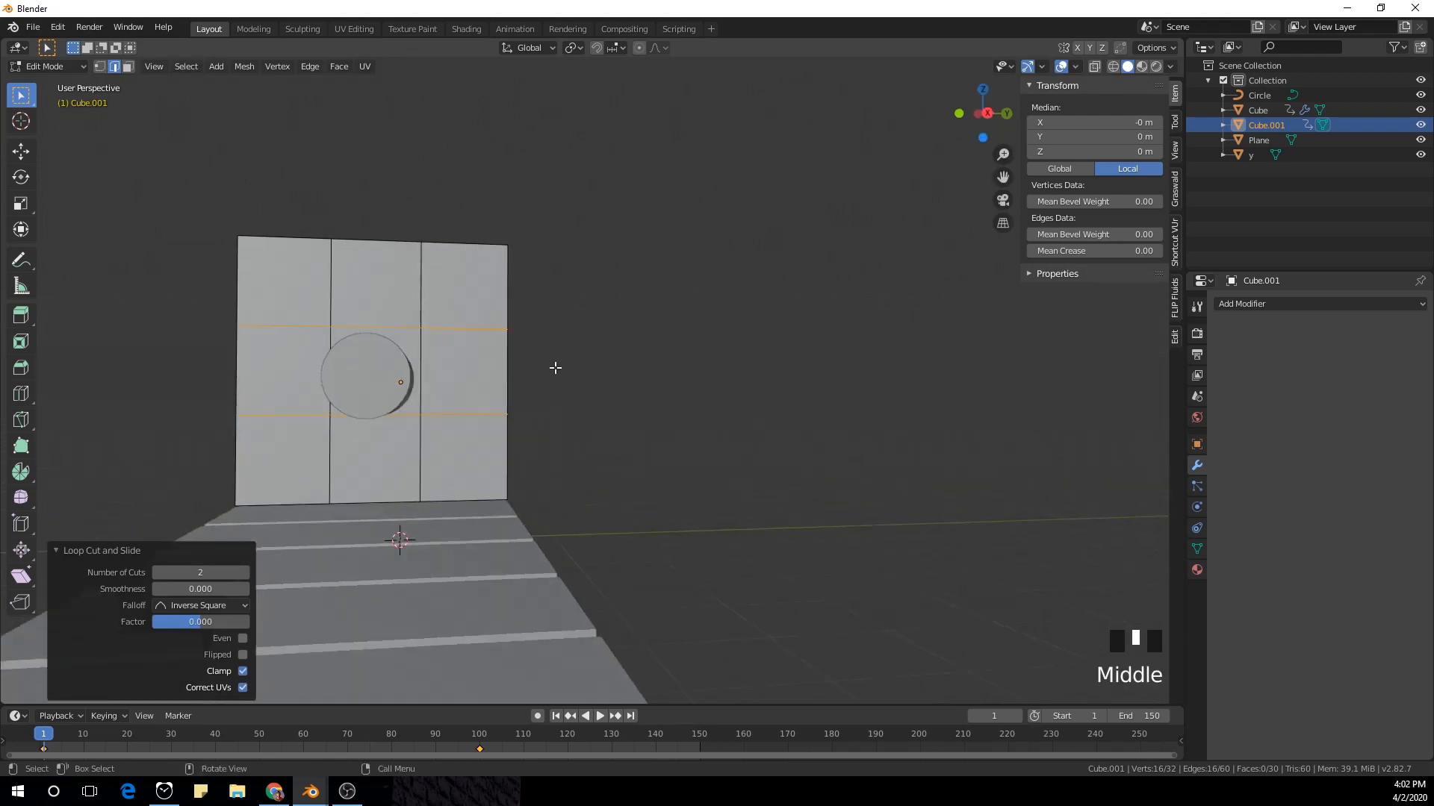
Step: Examine the cylinder's position against the gridded end face of the long box in the left orthographic view
key(KP_1)
key(KP_3)
key(KP_Enter)
key(KP_3)
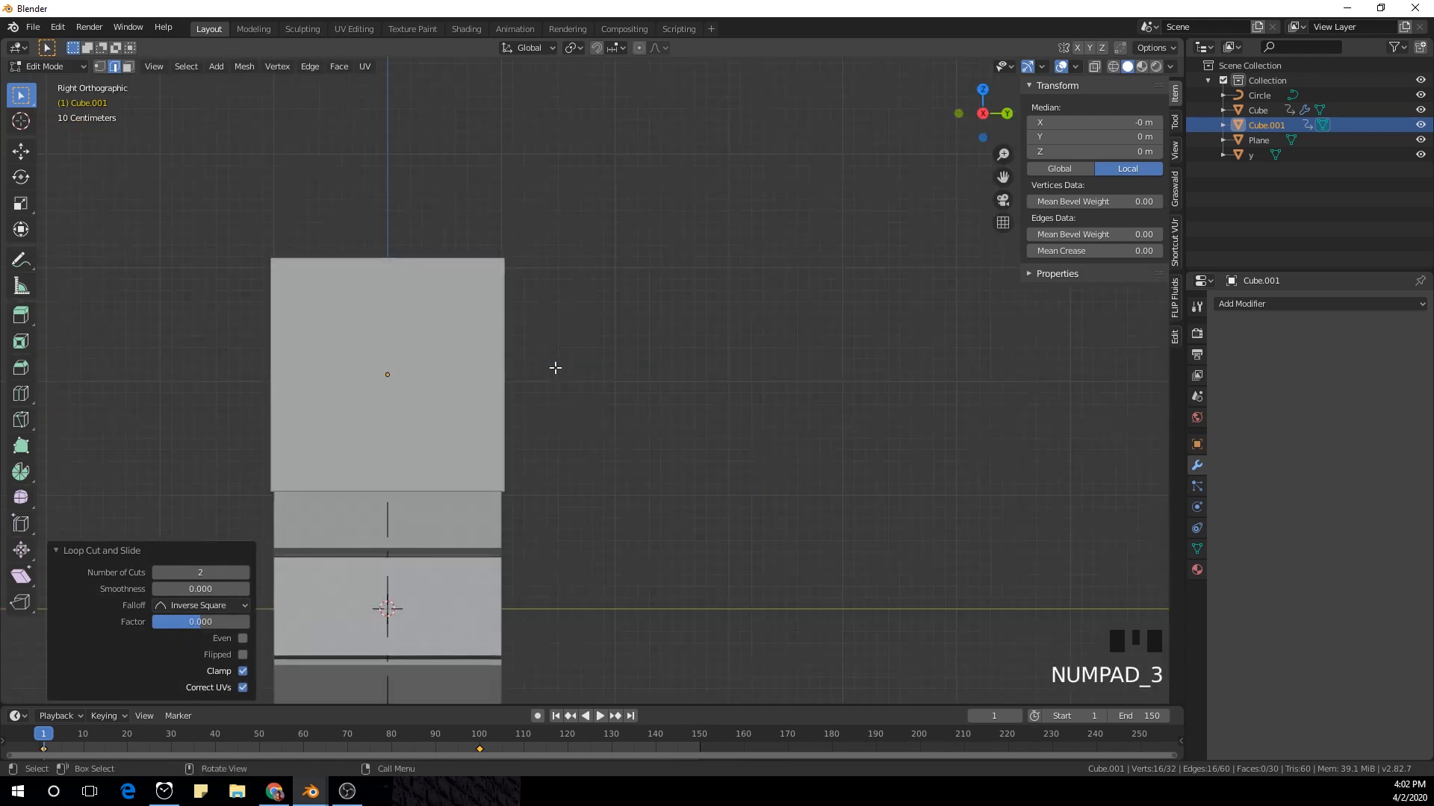
key(KP_1)
key(ctrl+KP_3)
scroll(554, 368, up, 3)
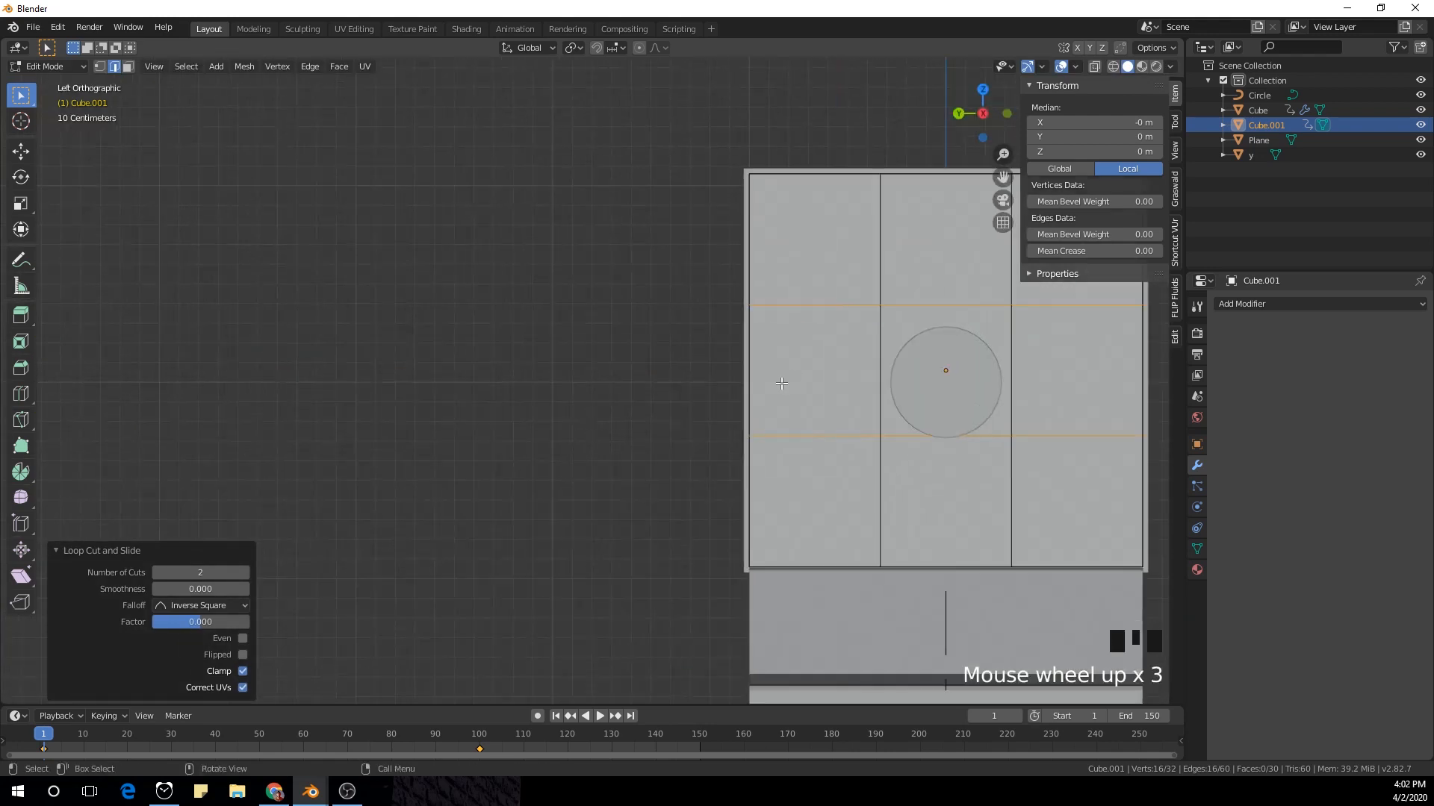
shift+middle_drag(947, 376, 701, 408)
key(Tab)
click(738, 409)
key(Tab)
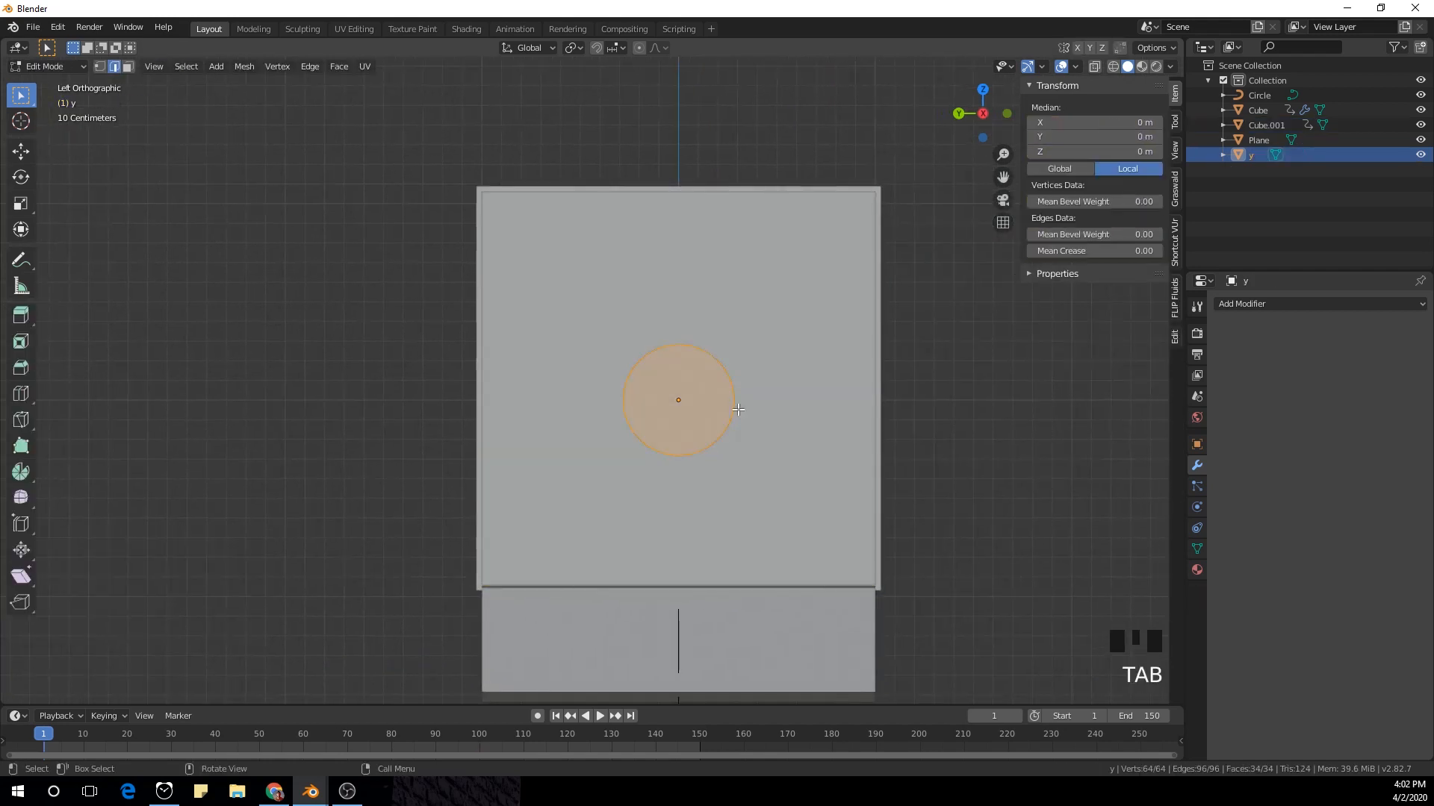
key(g)
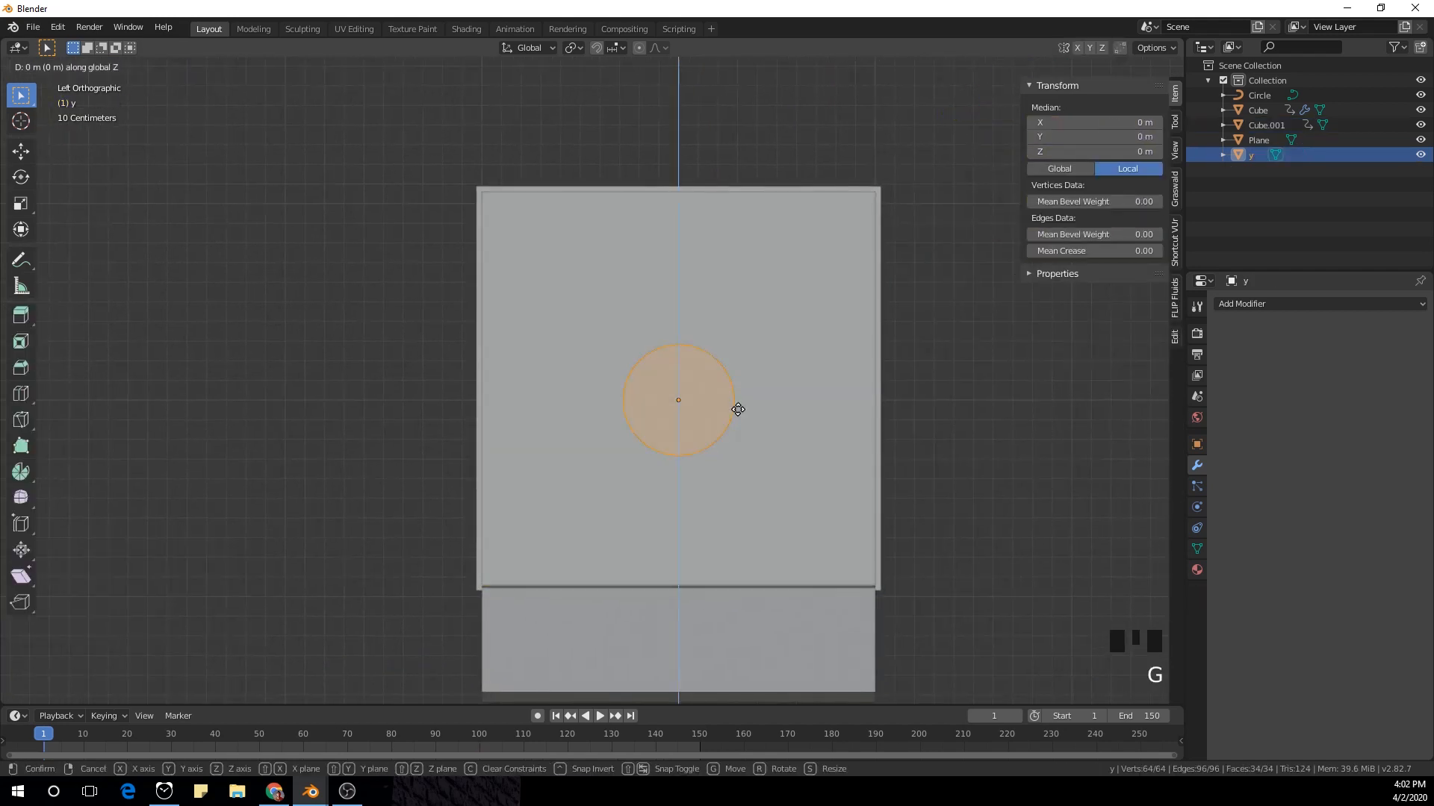
middle_click(738, 397)
click(739, 396)
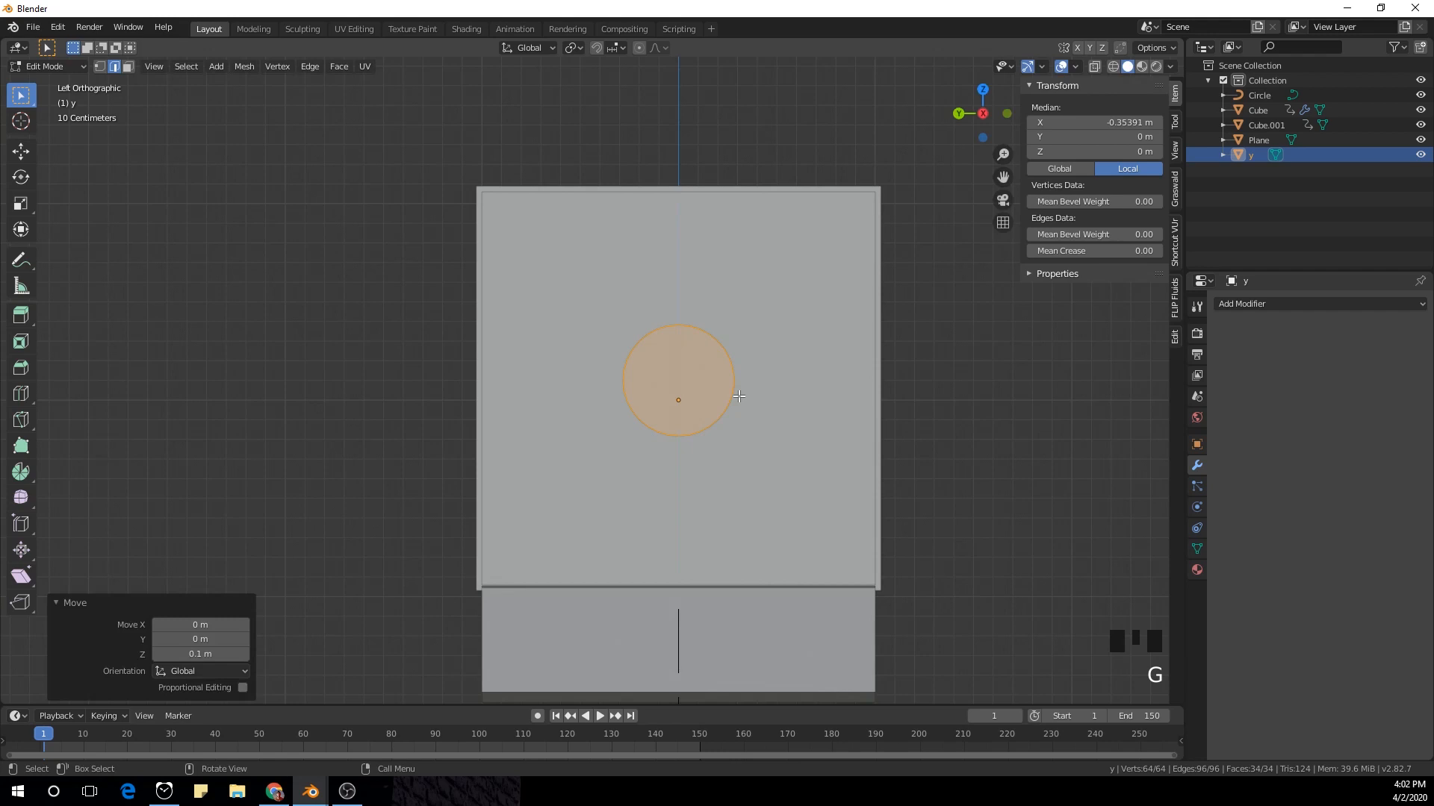
key(ctrl+z)
key(Tab)
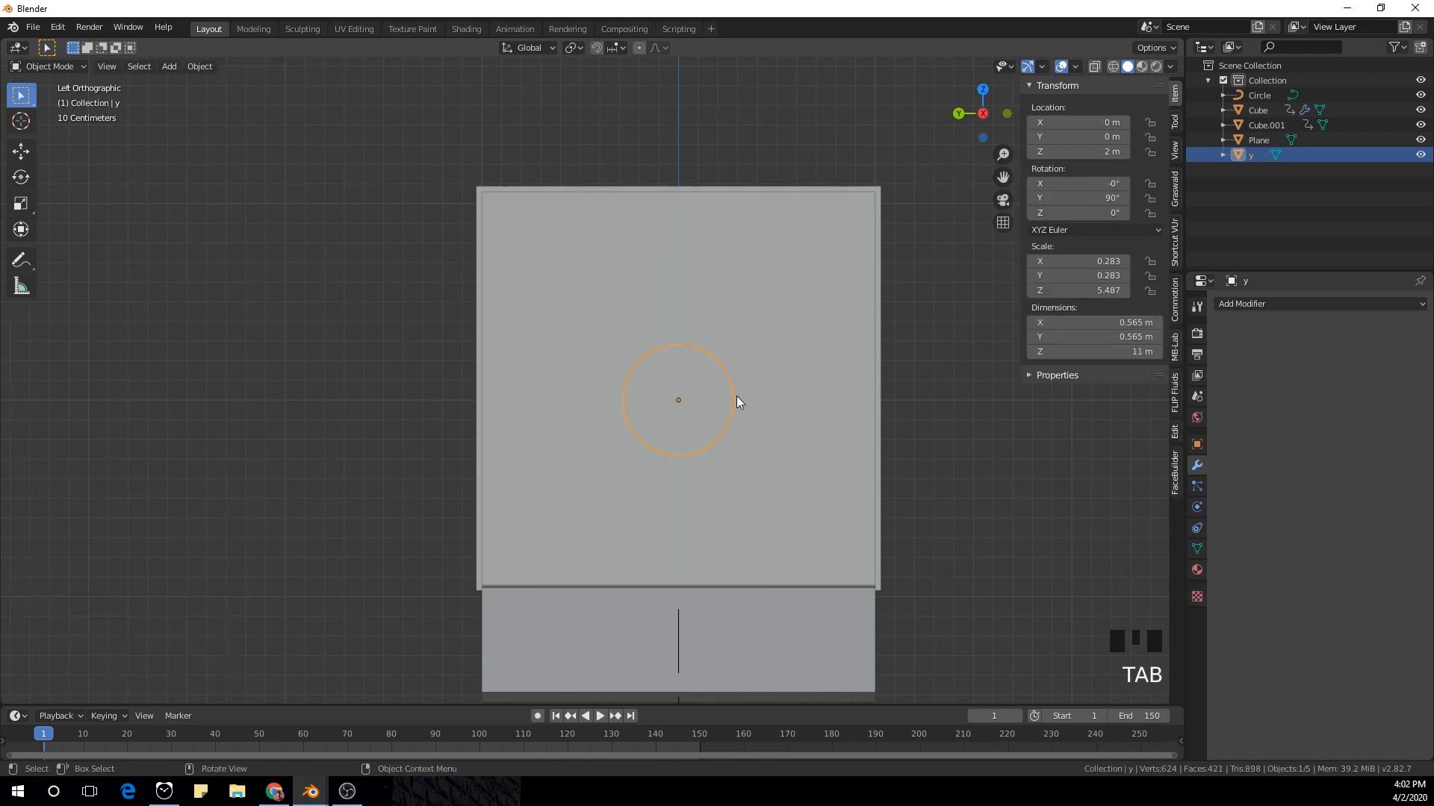
Step: Move the whole cylinder object 0.1 m up along Z towards the centre of the long box's end face
key(g)
middle_click(735, 396)
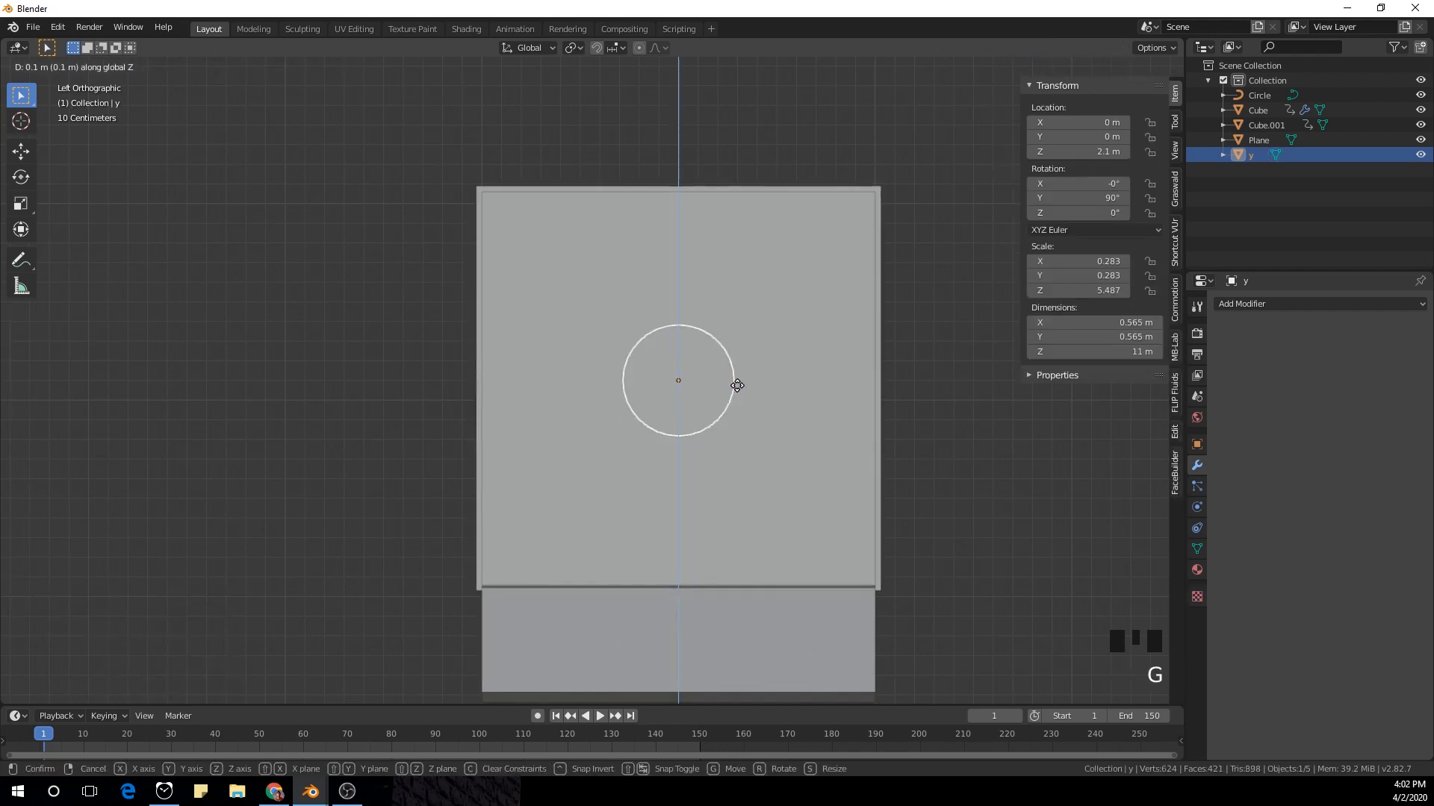
click(737, 385)
key(Tab)
key(Tab)
Step: Check how the raised cylinder sits within the middle cell of the long box's 3 by 3 end grid
middle_drag(750, 372, 812, 394)
scroll(803, 382, down, 2)
click(827, 424)
key(Tab)
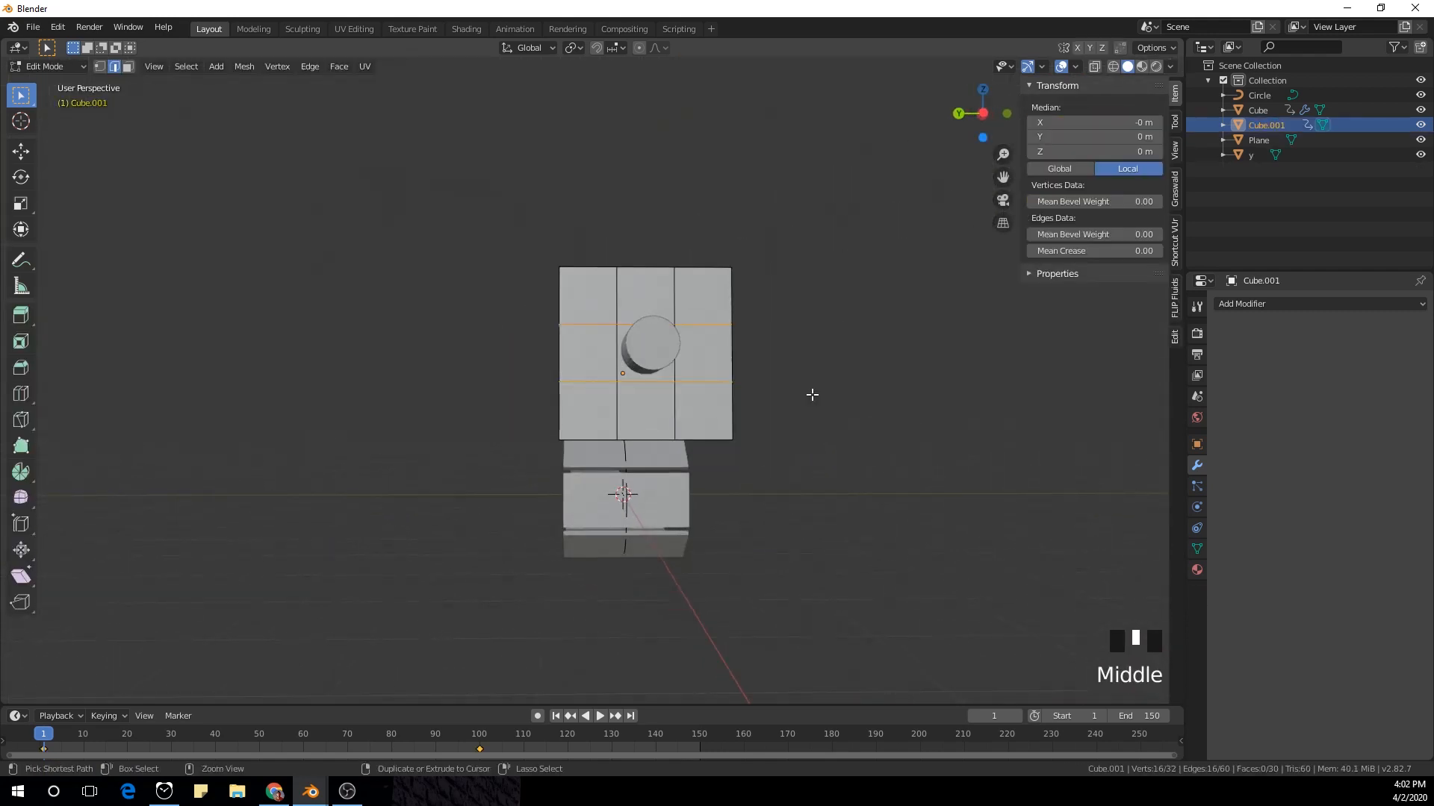
key(ctrl+KP_3)
scroll(669, 379, up, 8)
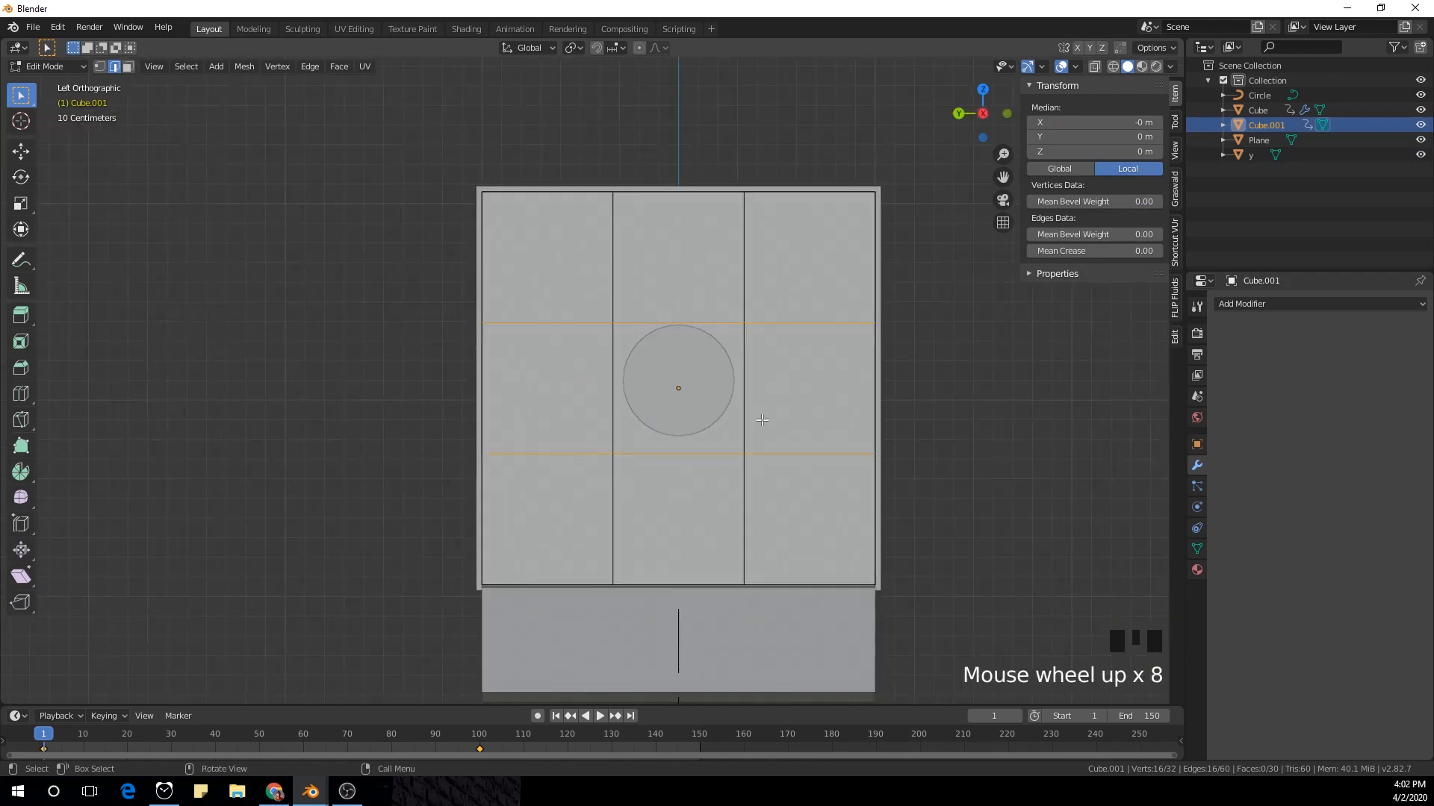
key(Tab)
scroll(814, 418, down, 4)
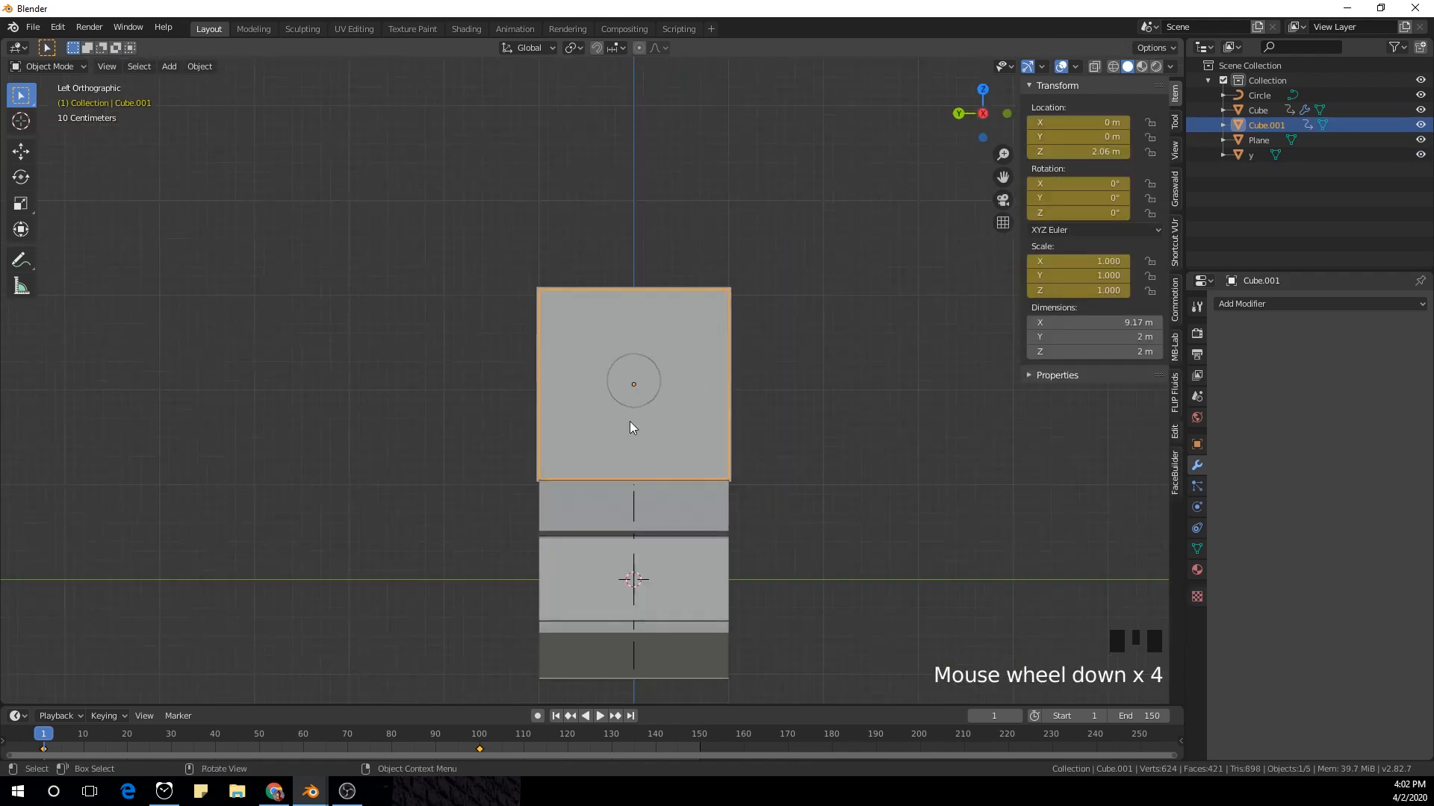
Step: Shorten the cylinder along X to about 8.92 m so it fits inside the long box, and apply its scale
middle_drag(560, 419, 784, 433)
scroll(788, 431, down, 2)
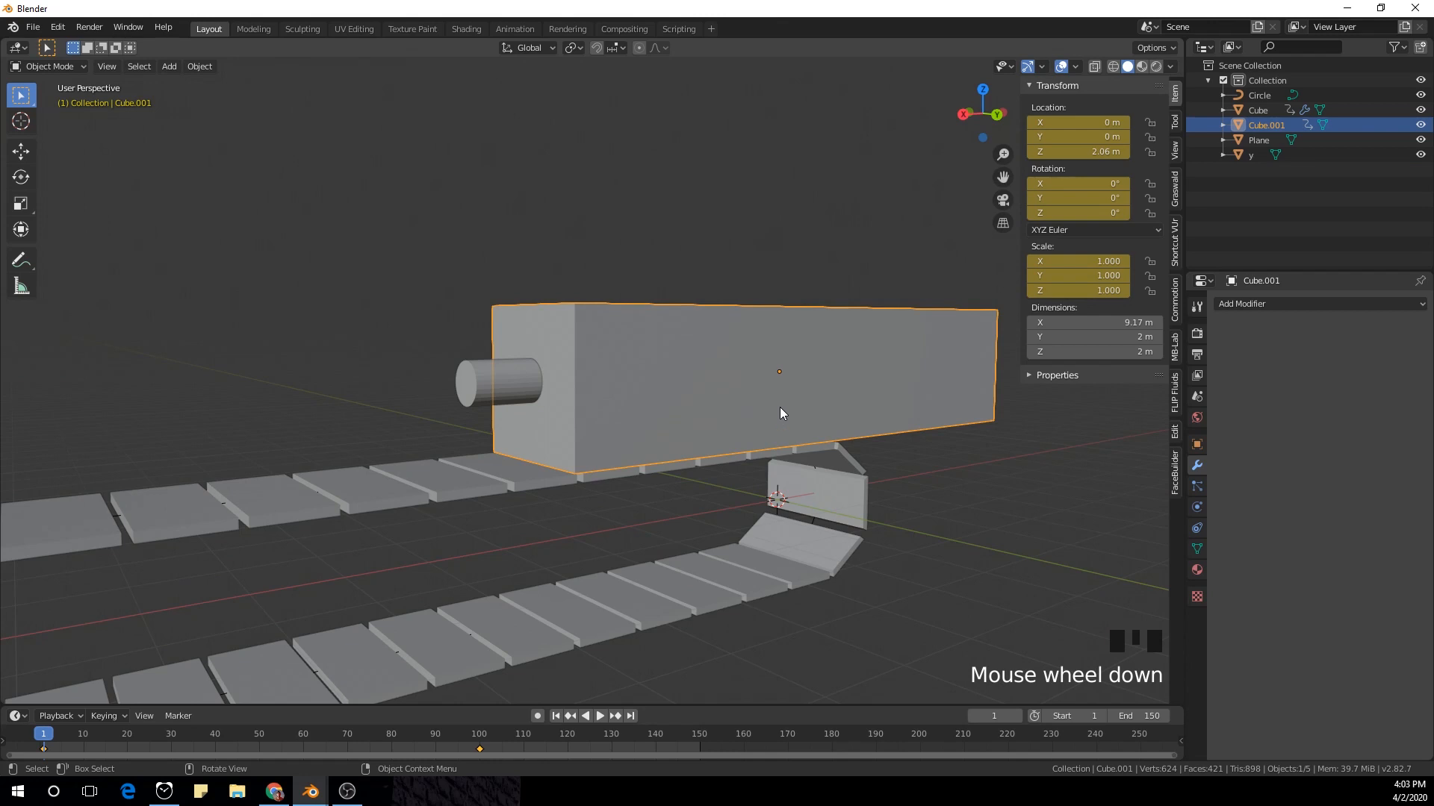
key(KP_1)
scroll(780, 413, down, 5)
click(638, 385)
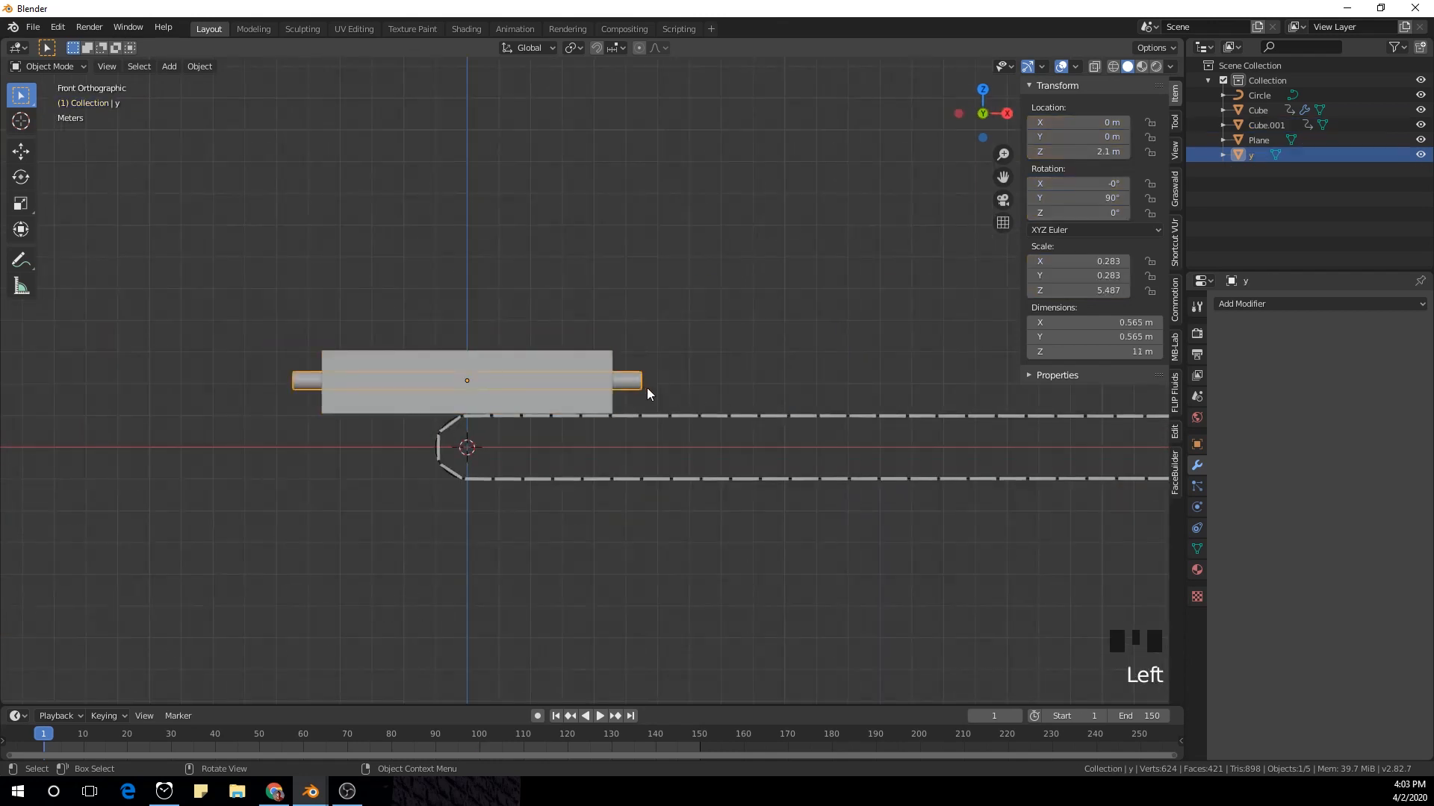
key(s)
key(x)
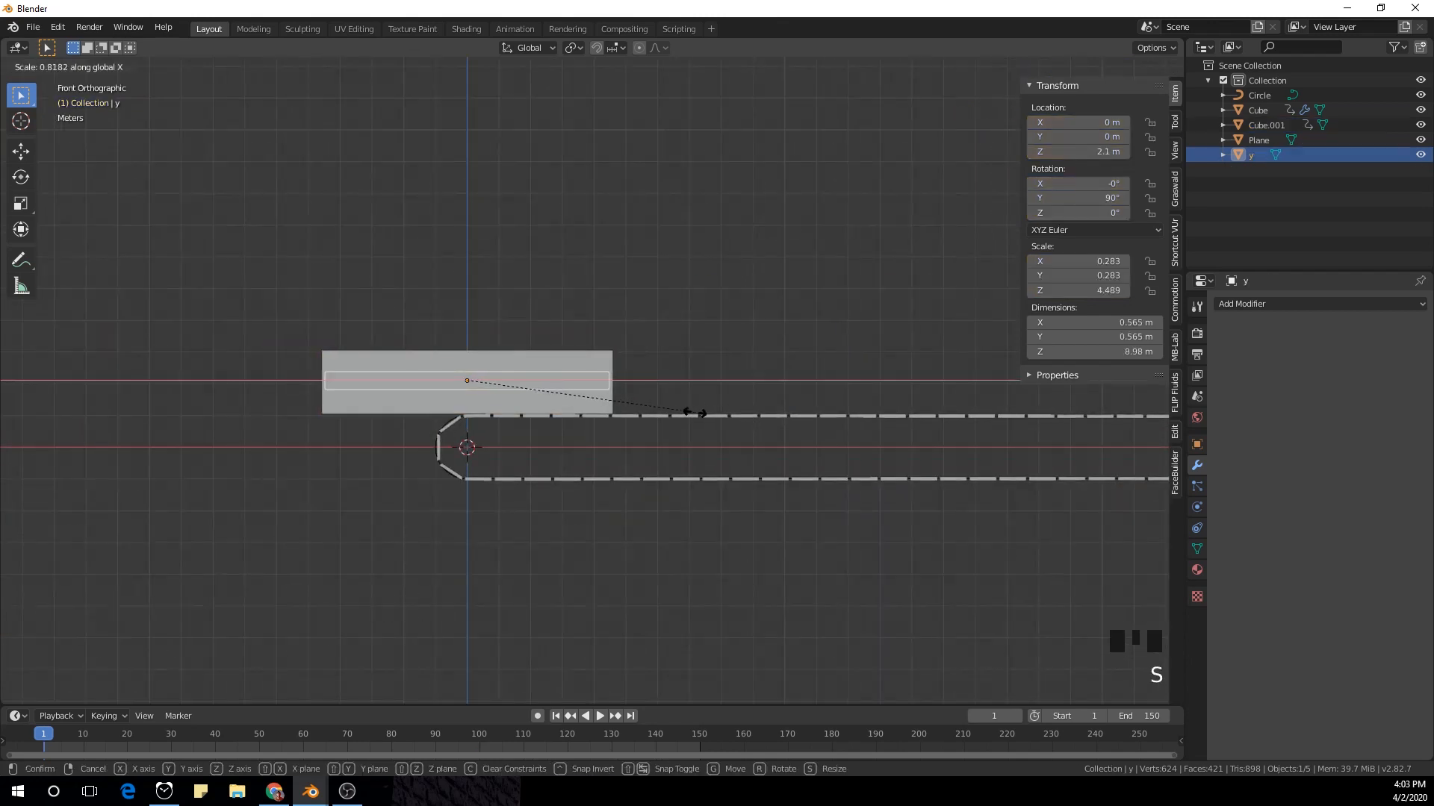
click(688, 410)
scroll(631, 335, up, 1)
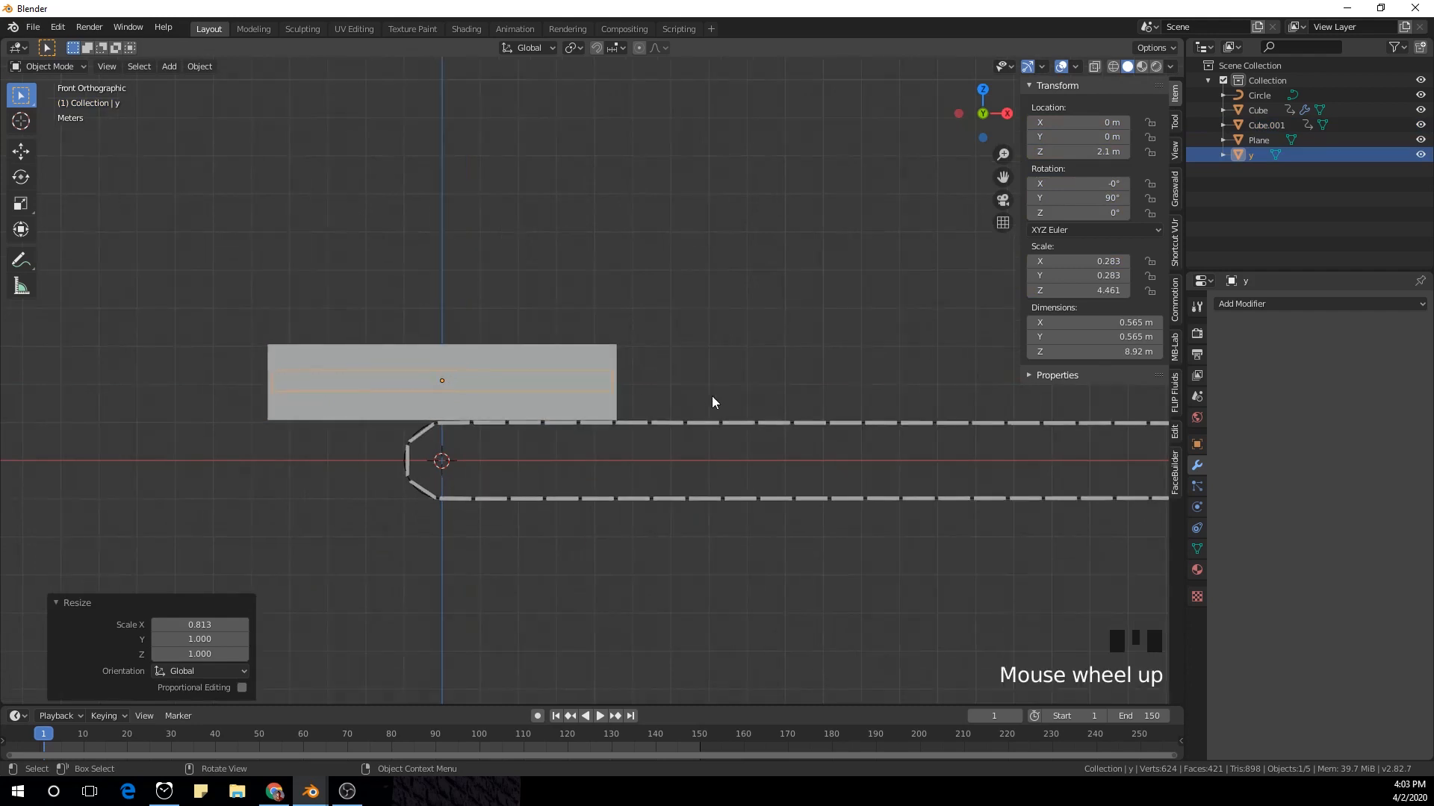
key(ctrl+a)
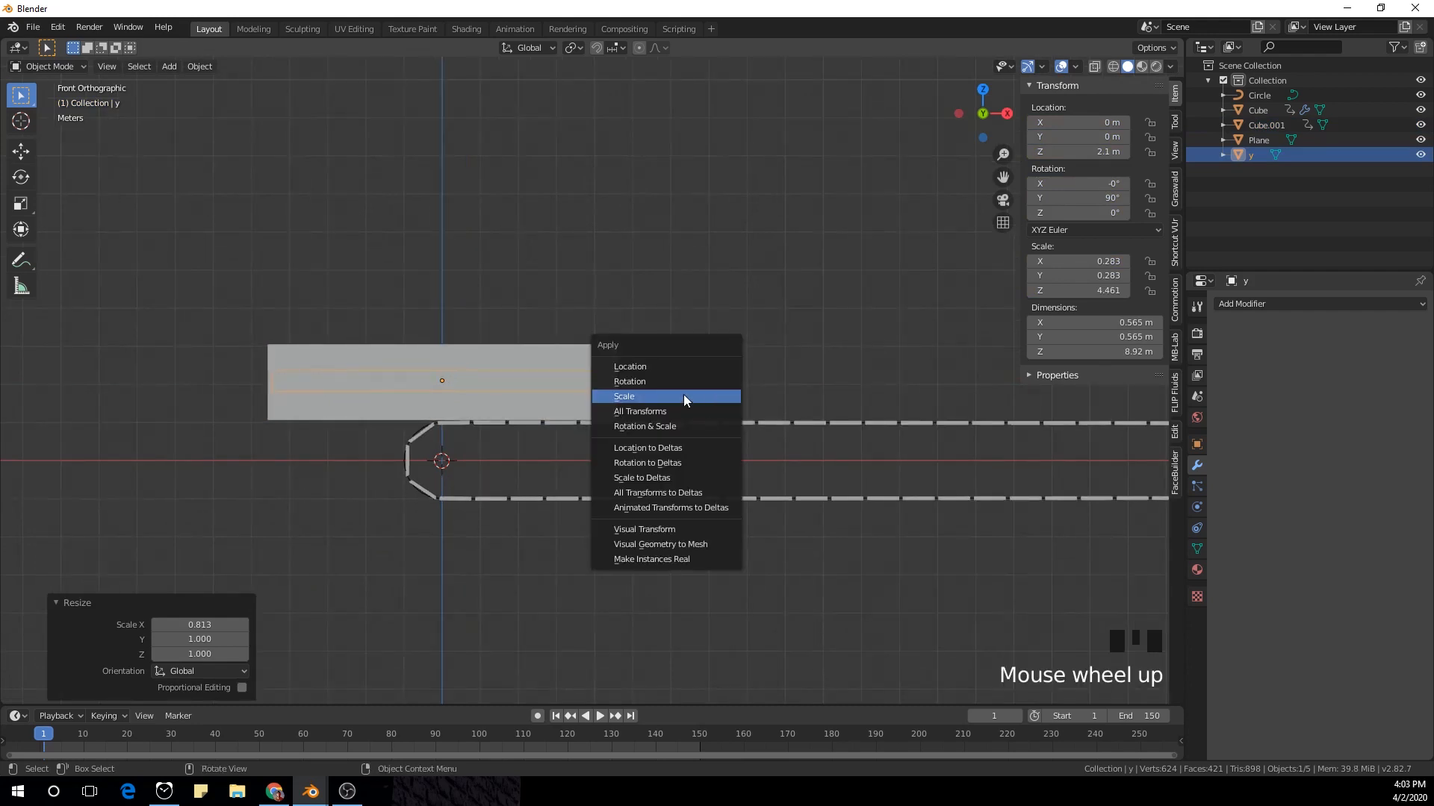
click(657, 396)
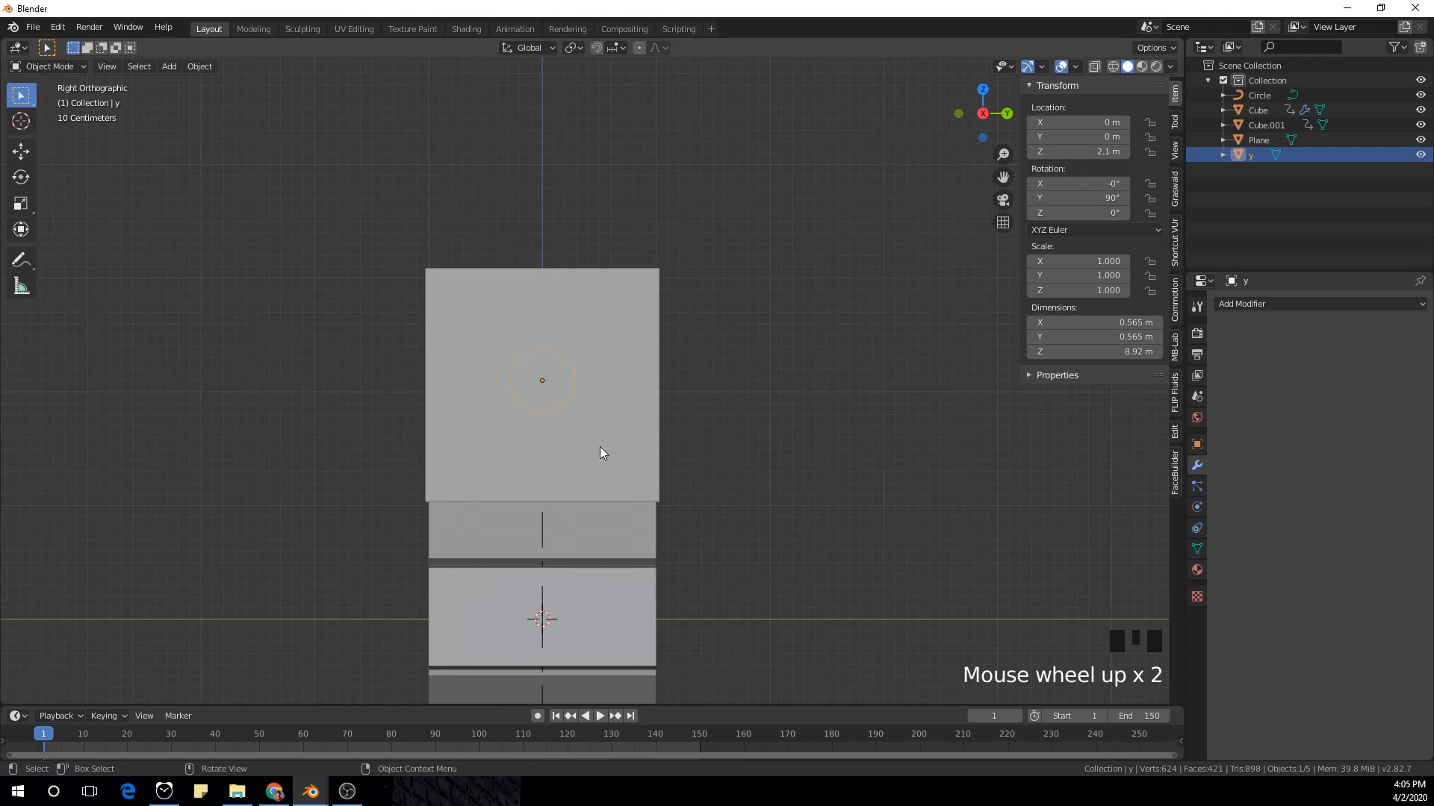
Step: Move the cylinder about 0.65 m along Y and 0.62 m up along Z, and add an Array modifier to it
key(g)
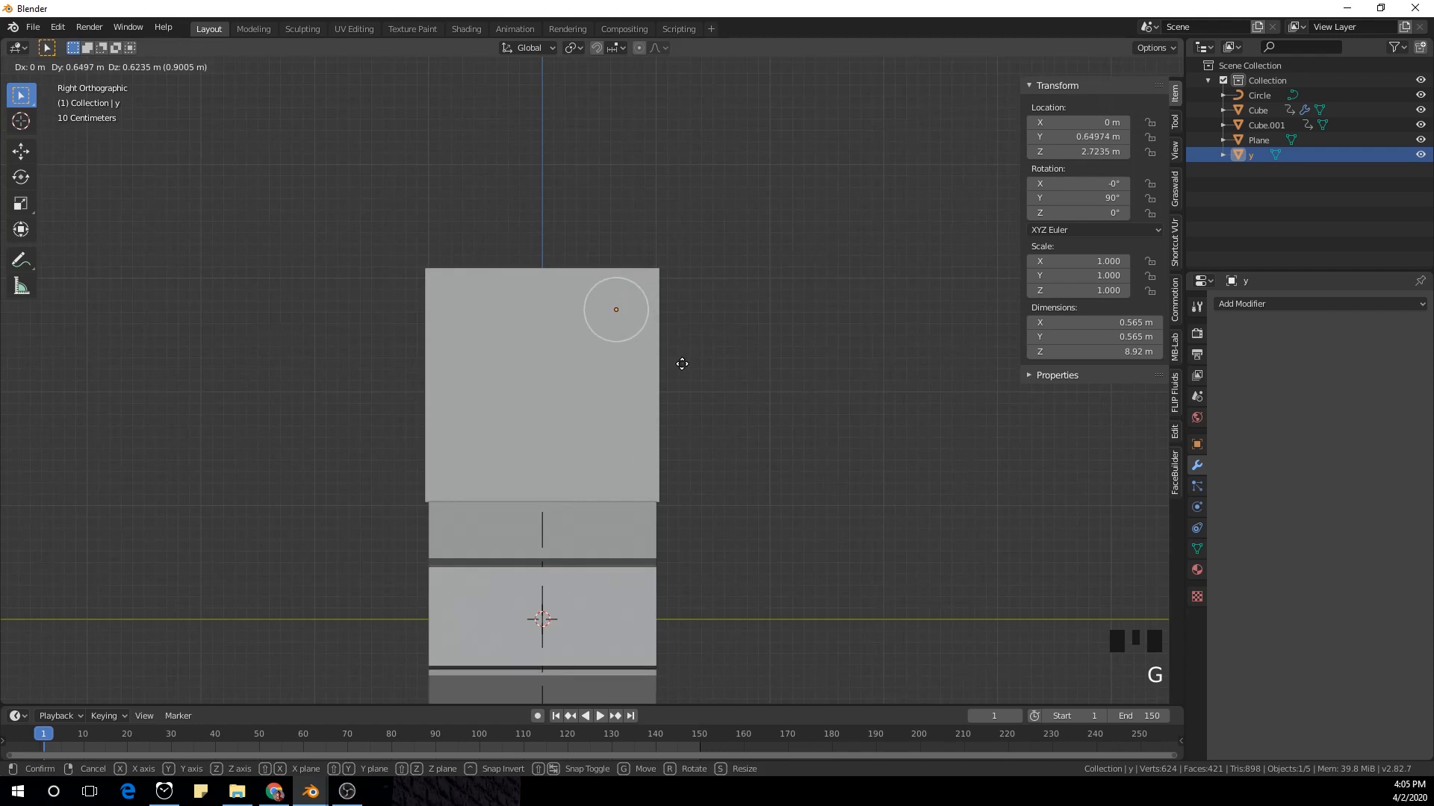
click(682, 364)
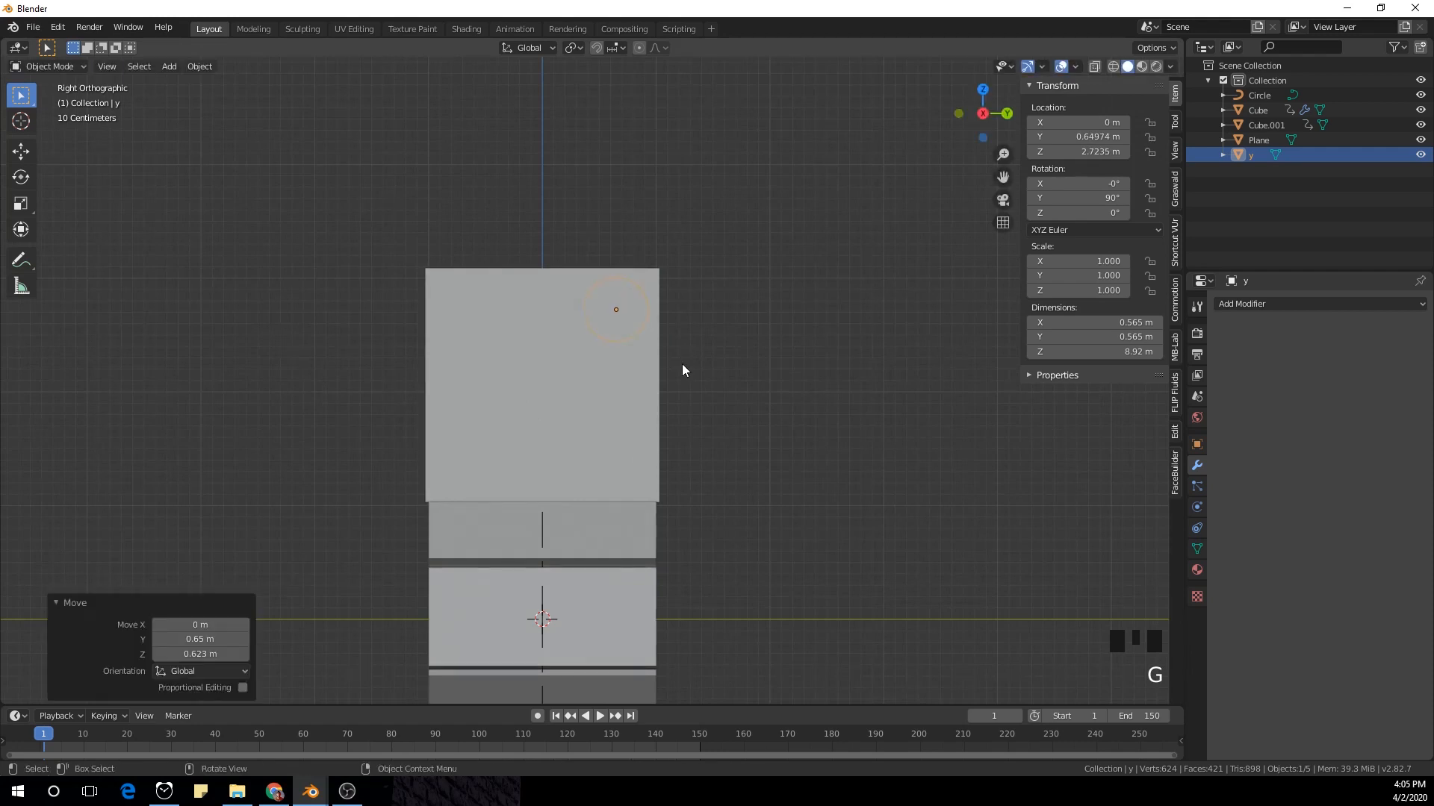
click(1258, 305)
click(1132, 340)
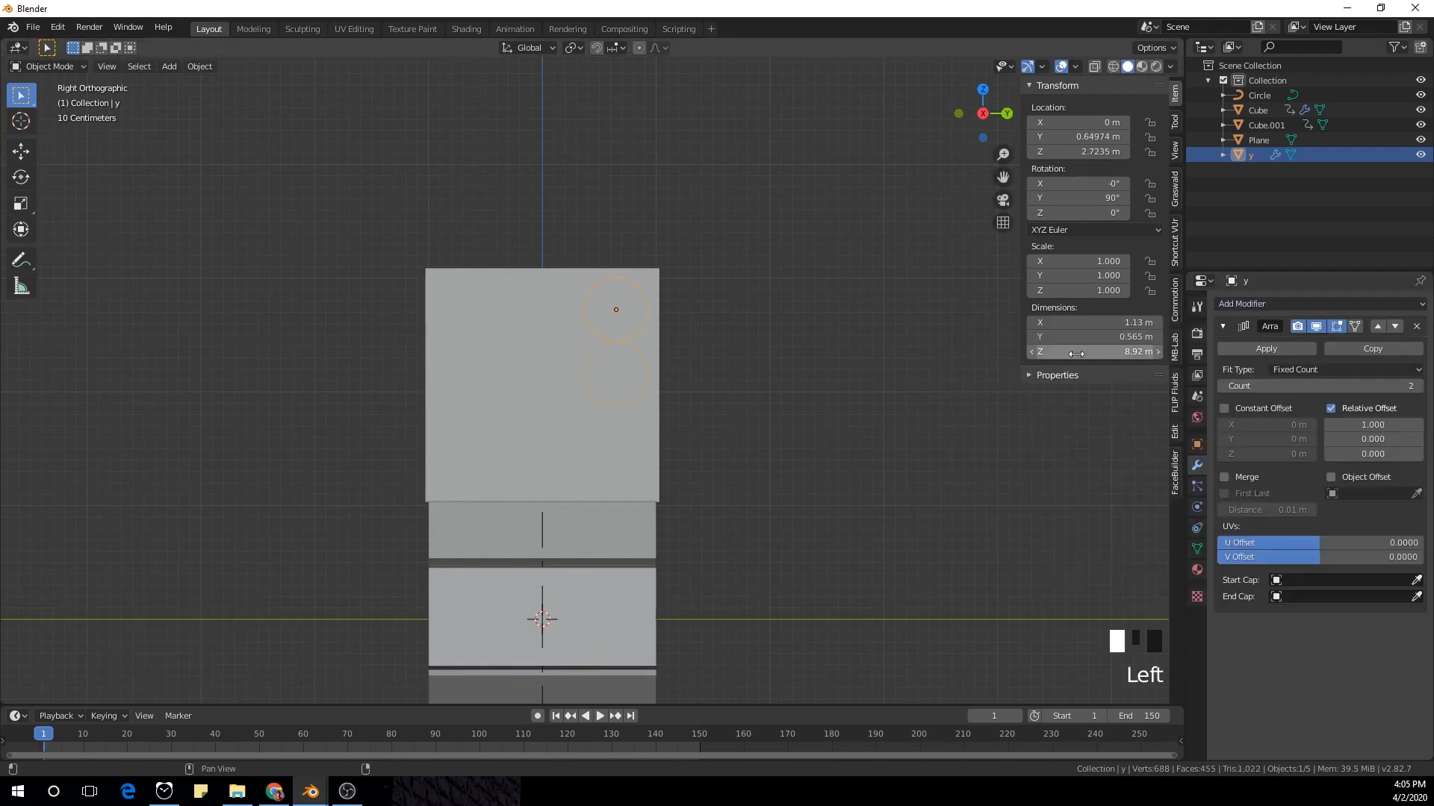
Step: Hide the long box and the upright plane so the arrayed cylinders can be seen in the right orthographic view
middle_drag(758, 376, 655, 396)
click(526, 398)
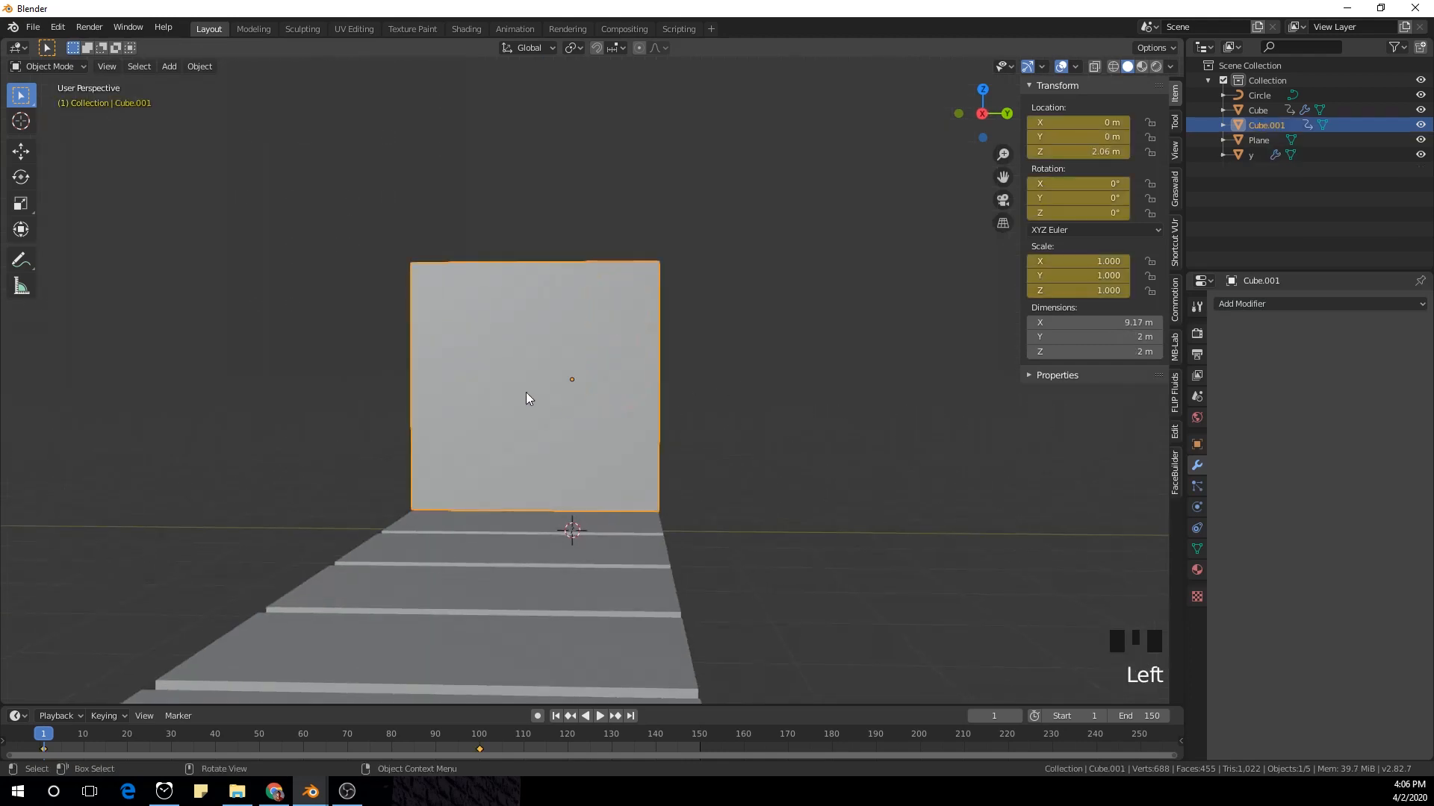
key(h)
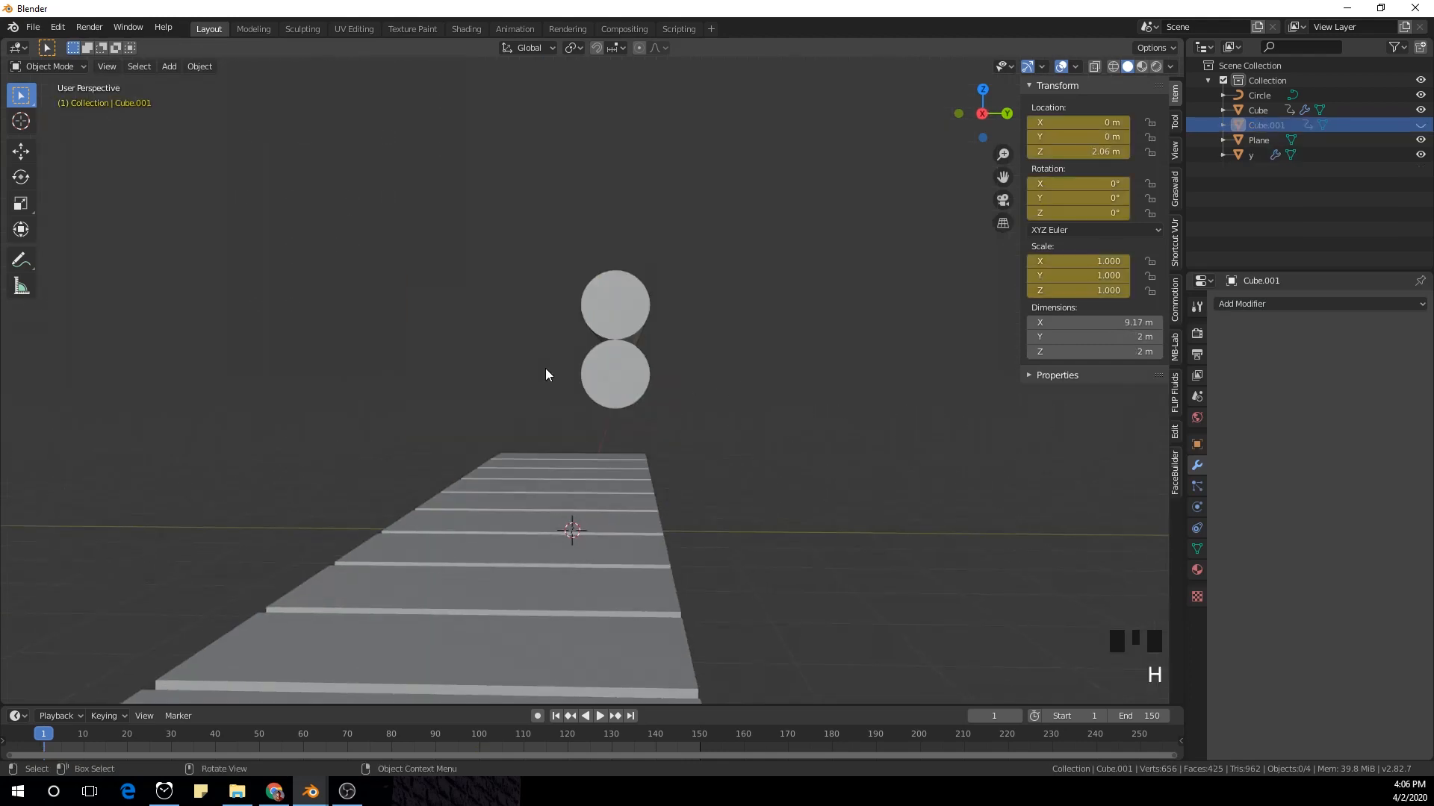
click(620, 363)
key(KP_3)
click(524, 400)
key(h)
scroll(616, 361, up, 1)
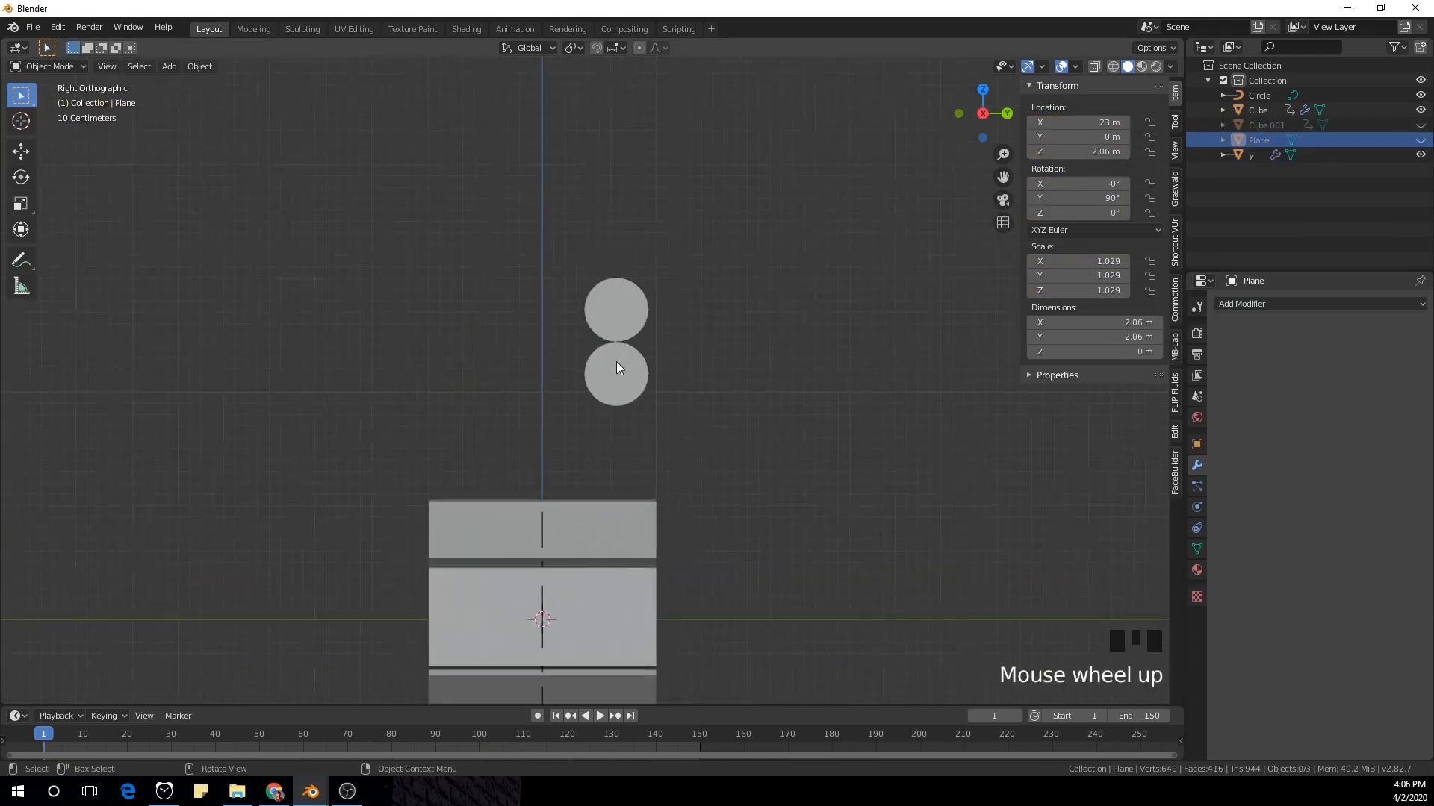
Step: Set the cylinder's Array modifier to a count of 3 with a relative X offset of 1.1
click(655, 371)
scroll(938, 412, up, 2)
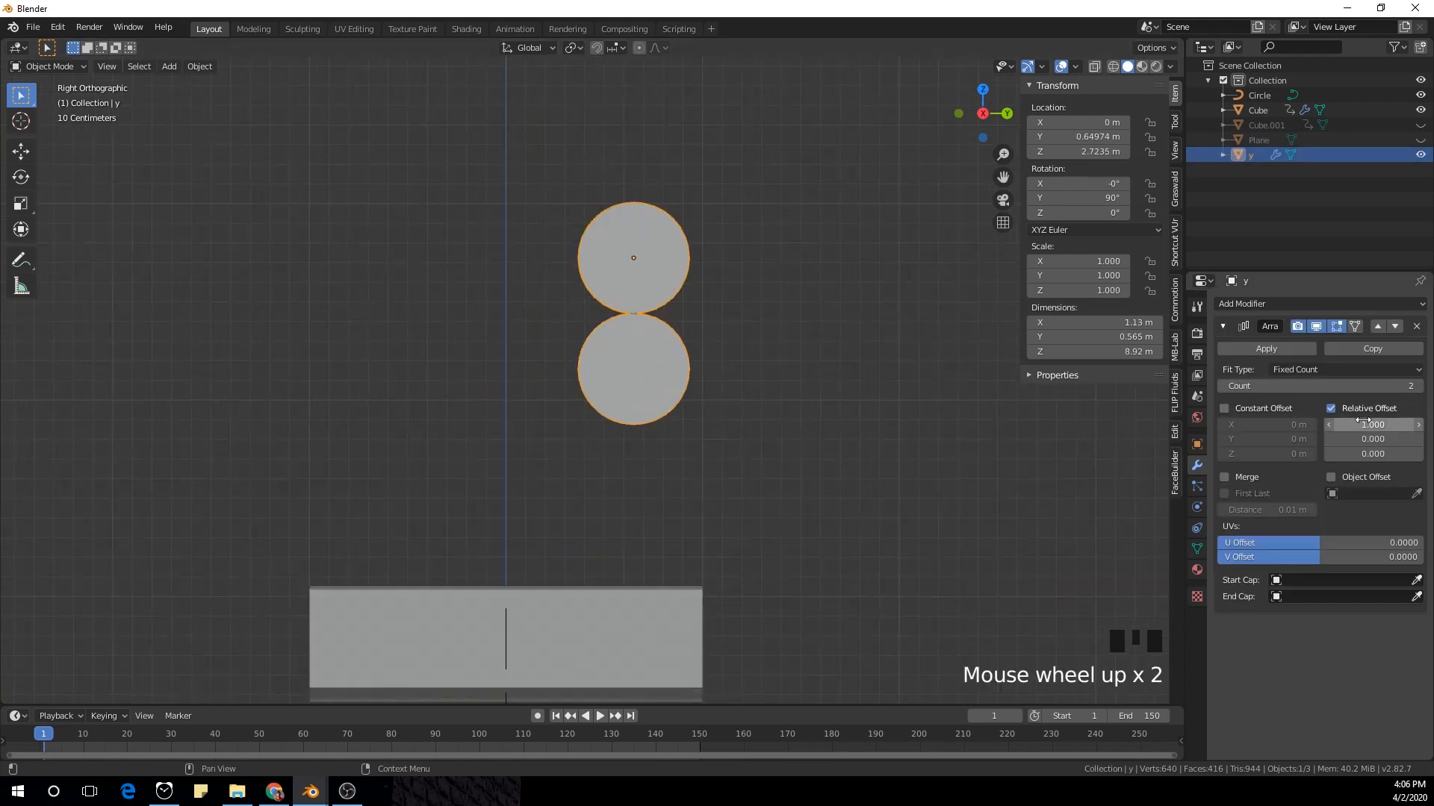
drag(1363, 421, 1385, 422)
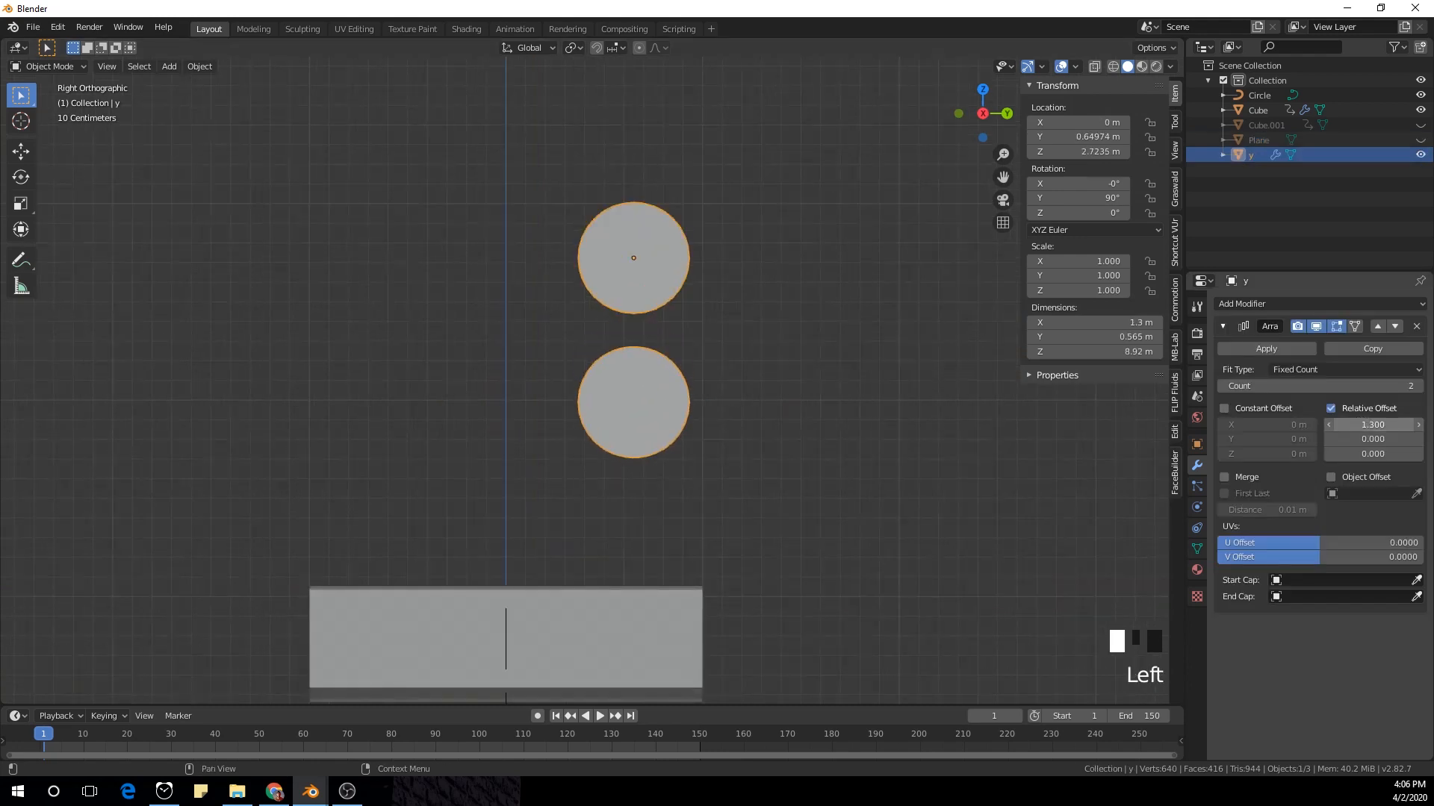
click(1417, 386)
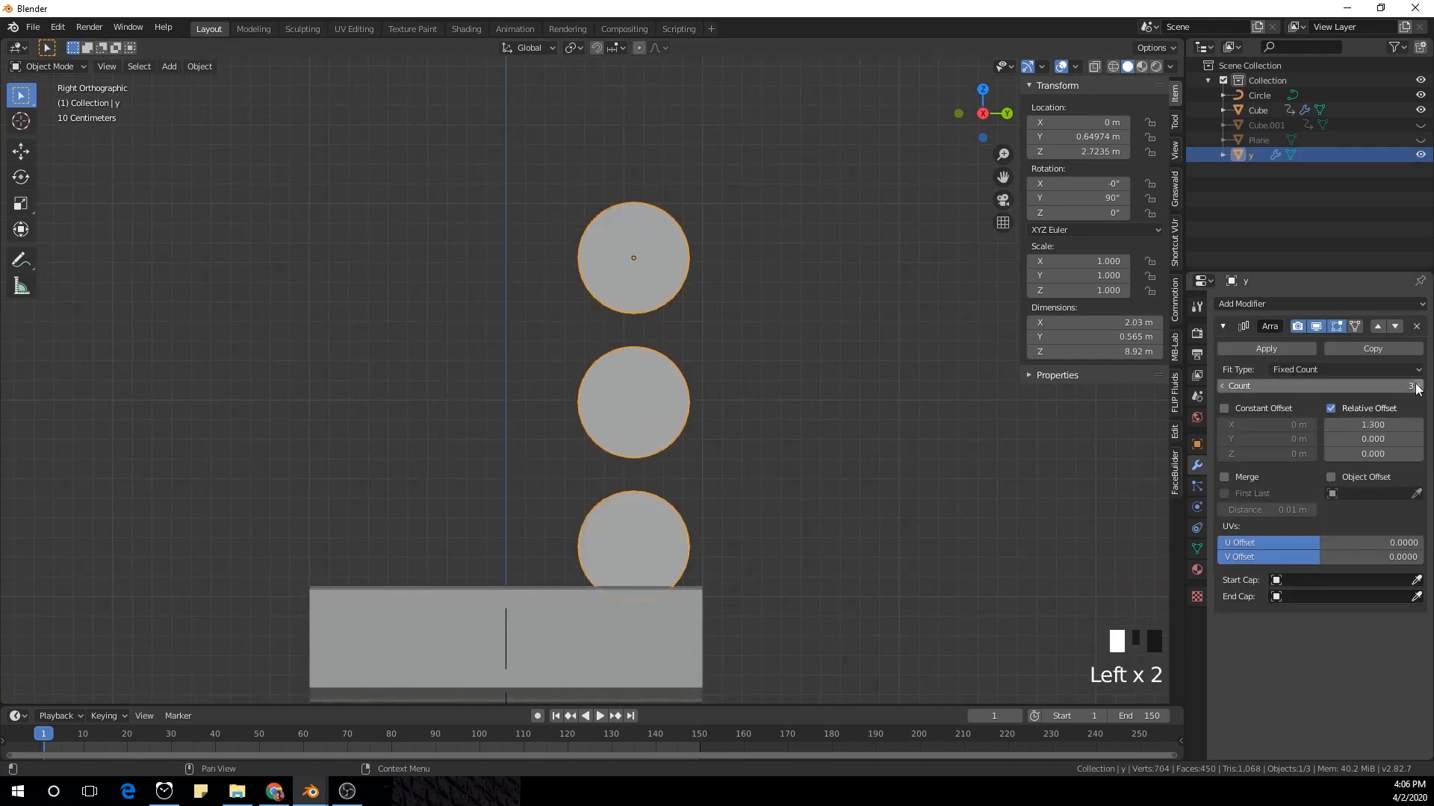
click(1331, 424)
click(1331, 424)
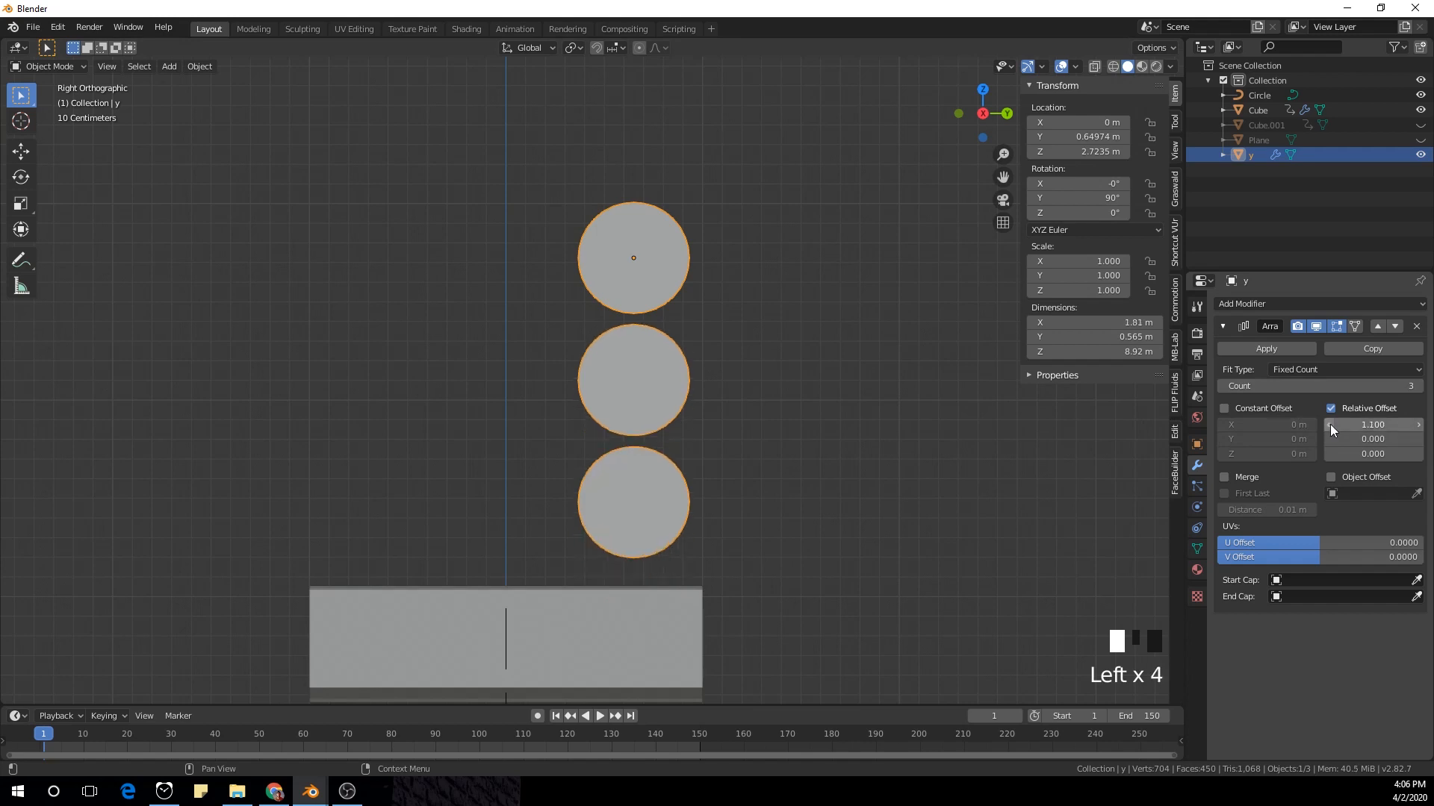
Step: Duplicate the cylinder's Array modifier and set the copy's relative X offset to 0
click(1387, 350)
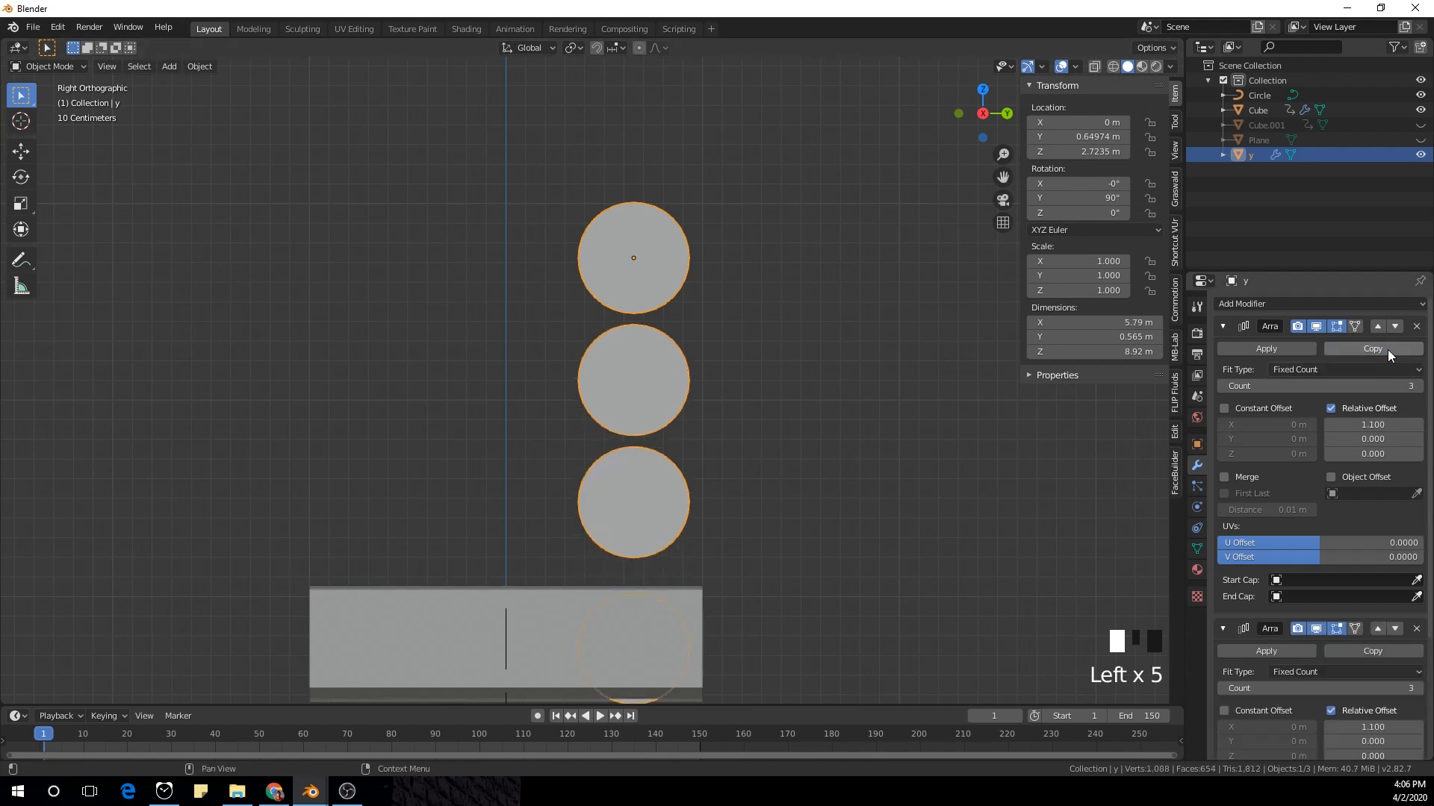
scroll(786, 414, down, 2)
scroll(1347, 631, down, 1)
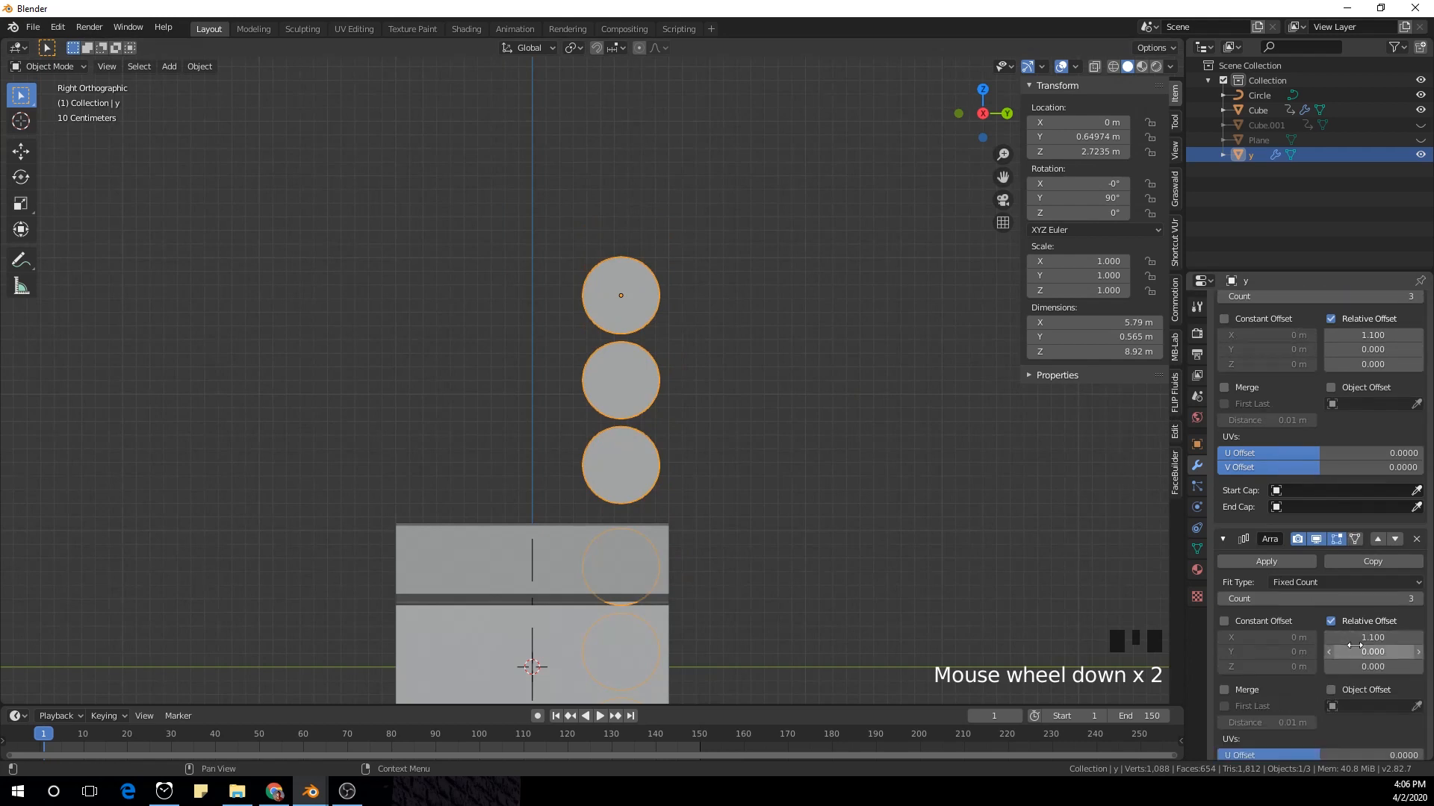
scroll(1382, 356, up, 1)
scroll(1359, 448, down, 3)
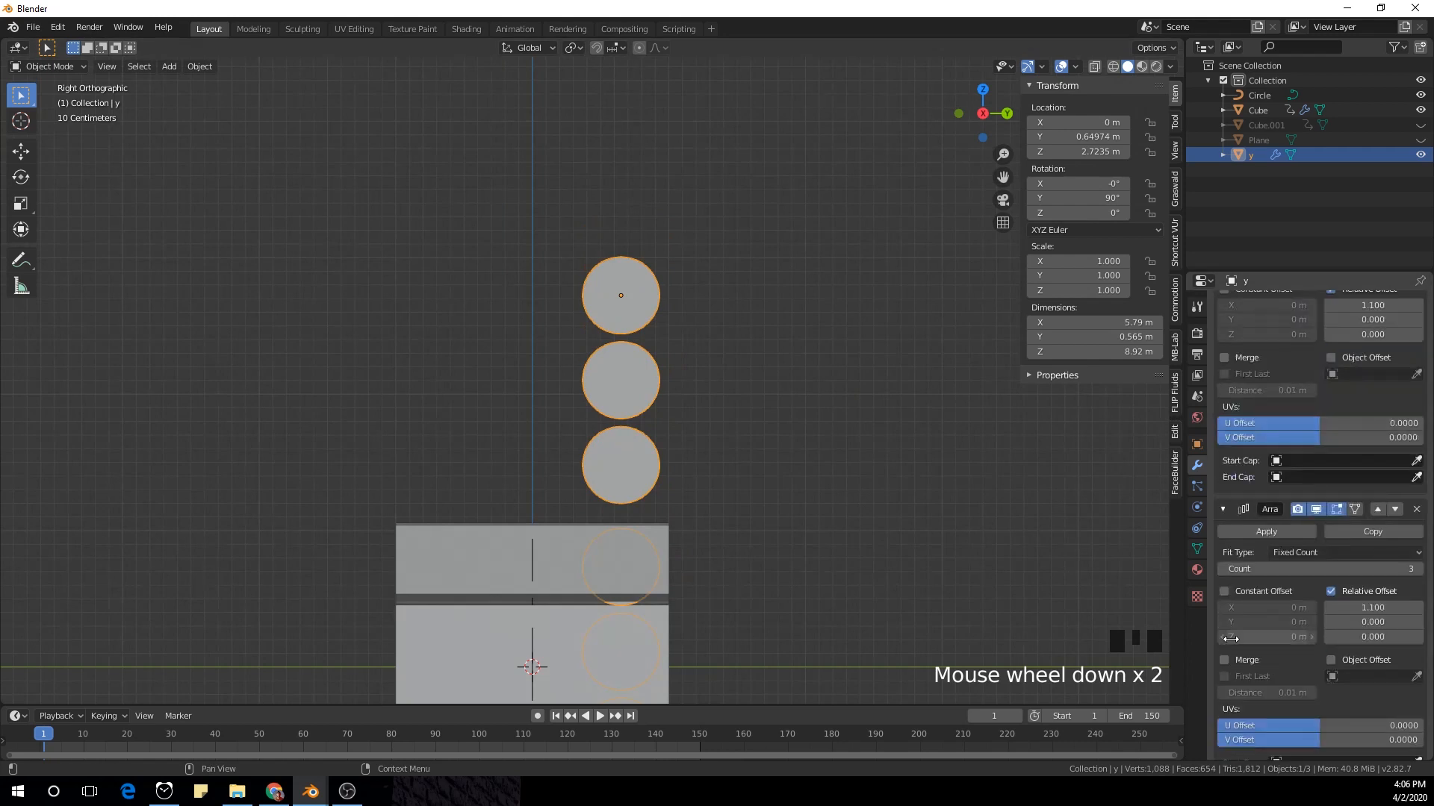
scroll(1372, 565, down, 2)
click(1372, 566)
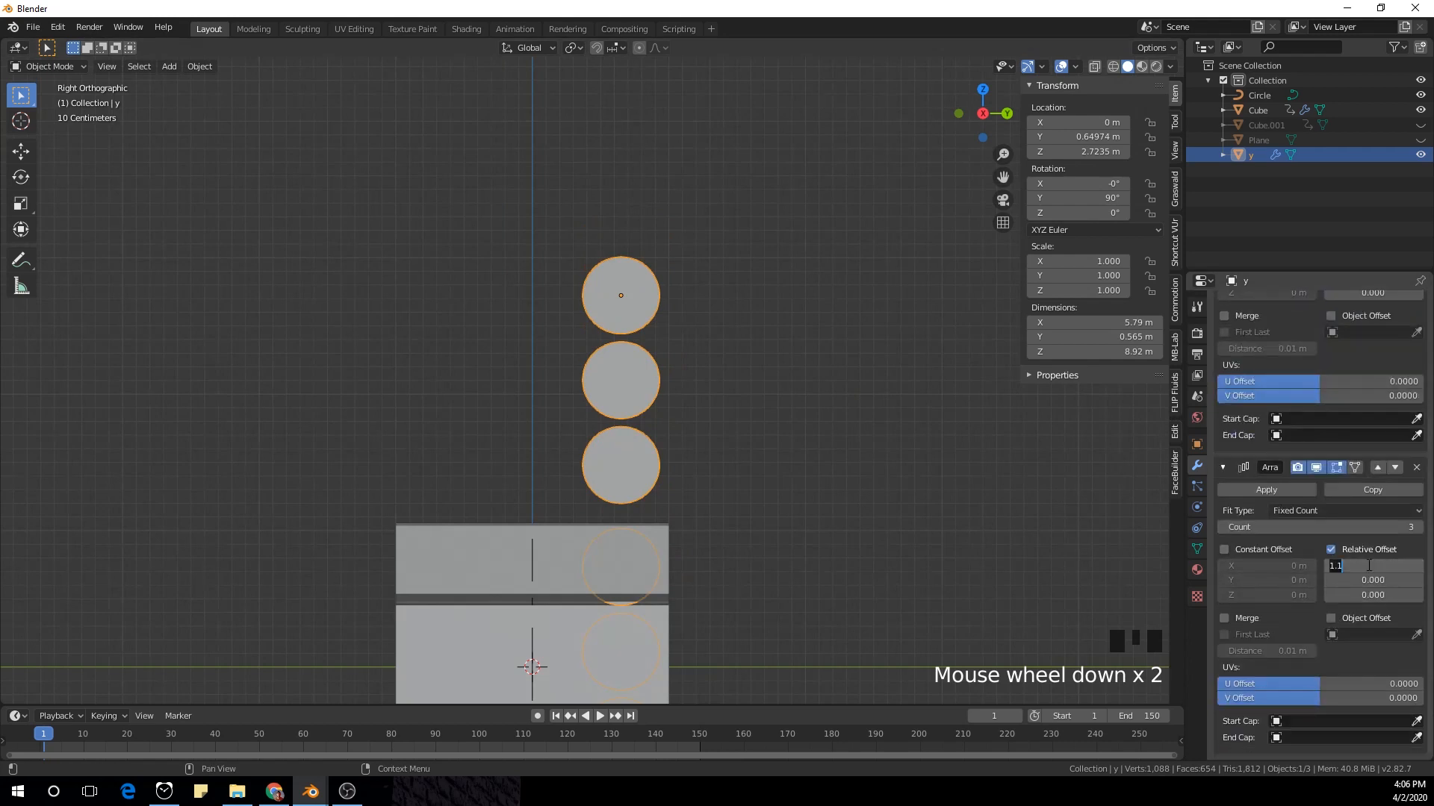
text(0)
key(Return)
Step: Set the second Array modifier's relative Y offset to -1.1, forming a 3 by 3 cylinder grid, and collapse its settings
drag(1373, 581, 1262, 580)
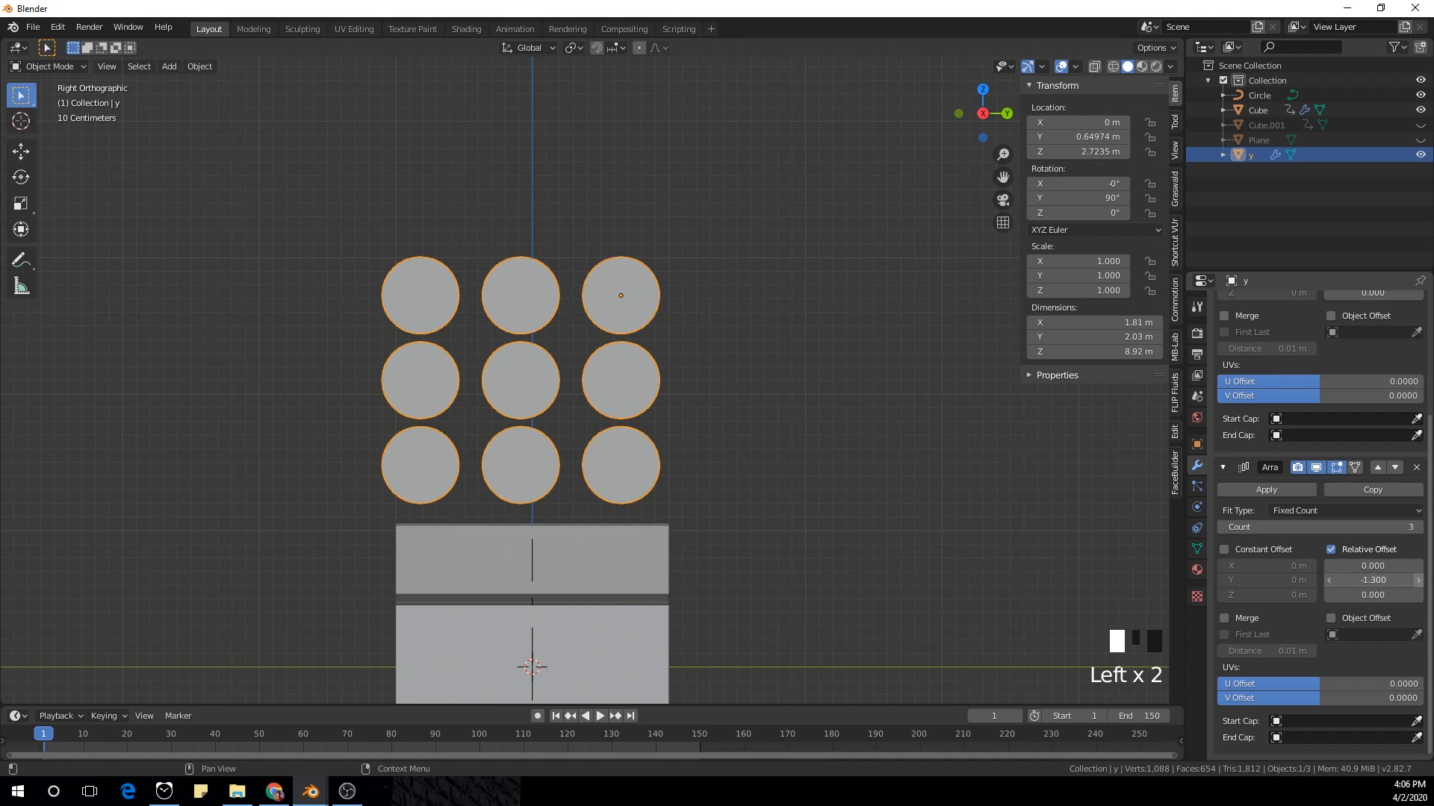
click(1418, 581)
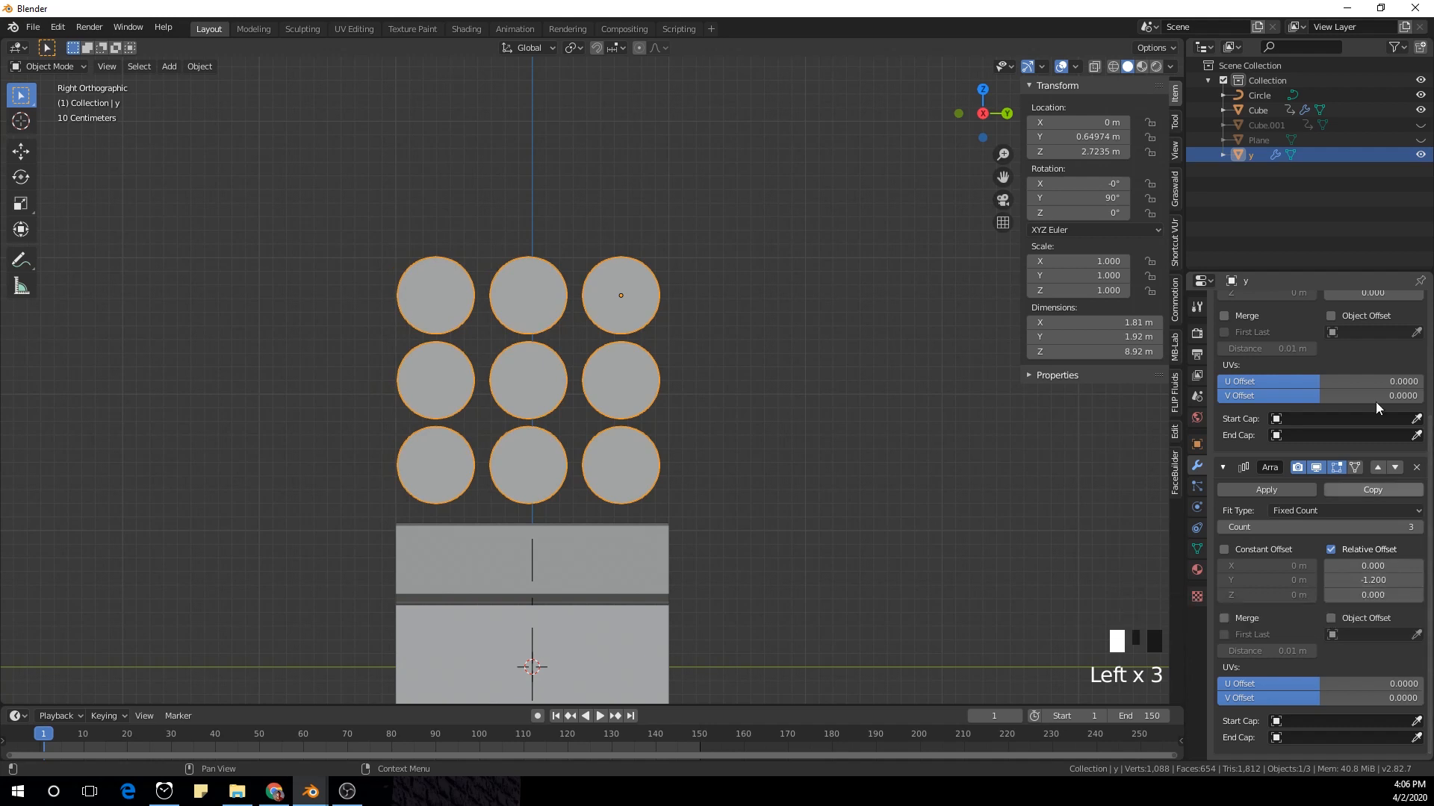
scroll(1378, 388, up, 3)
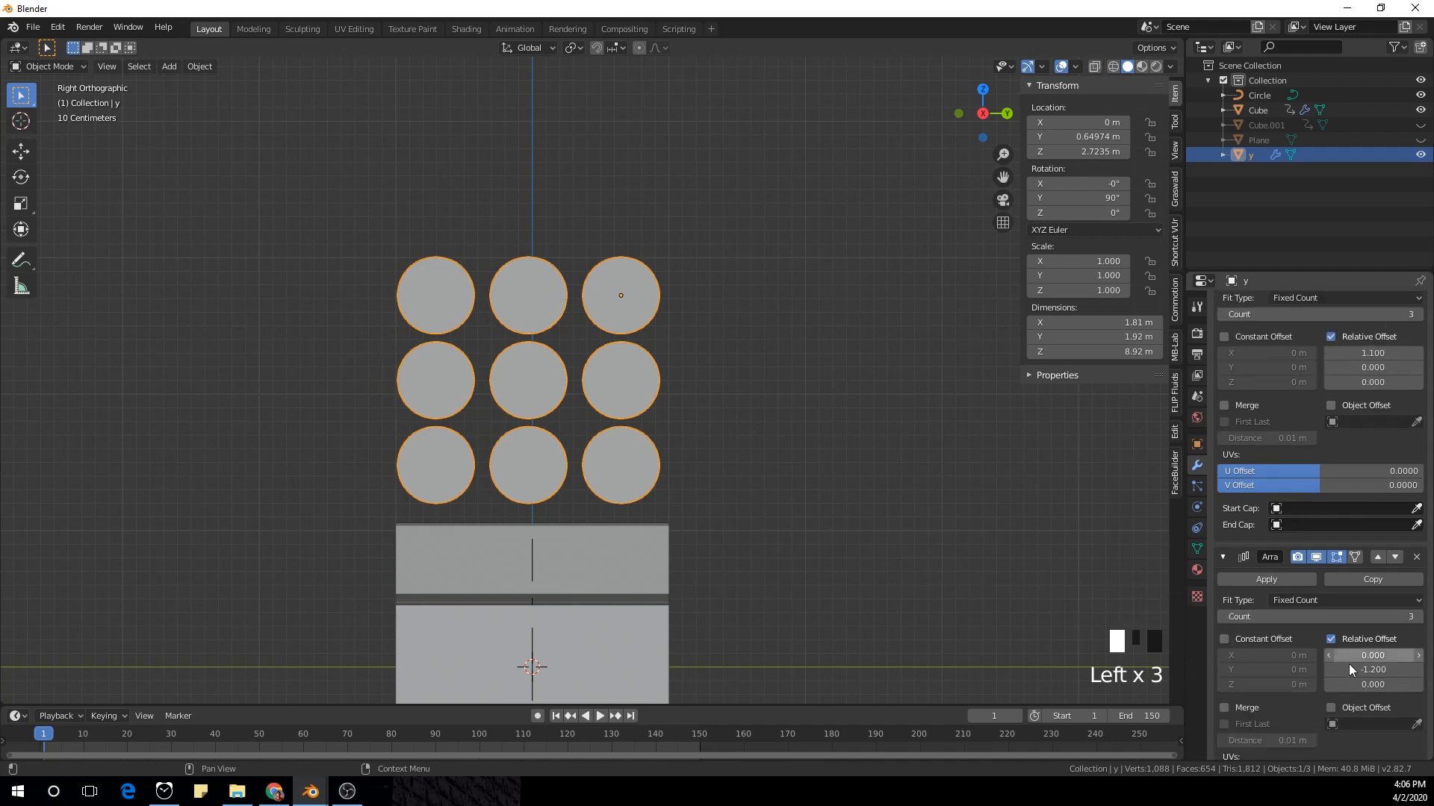
click(1419, 669)
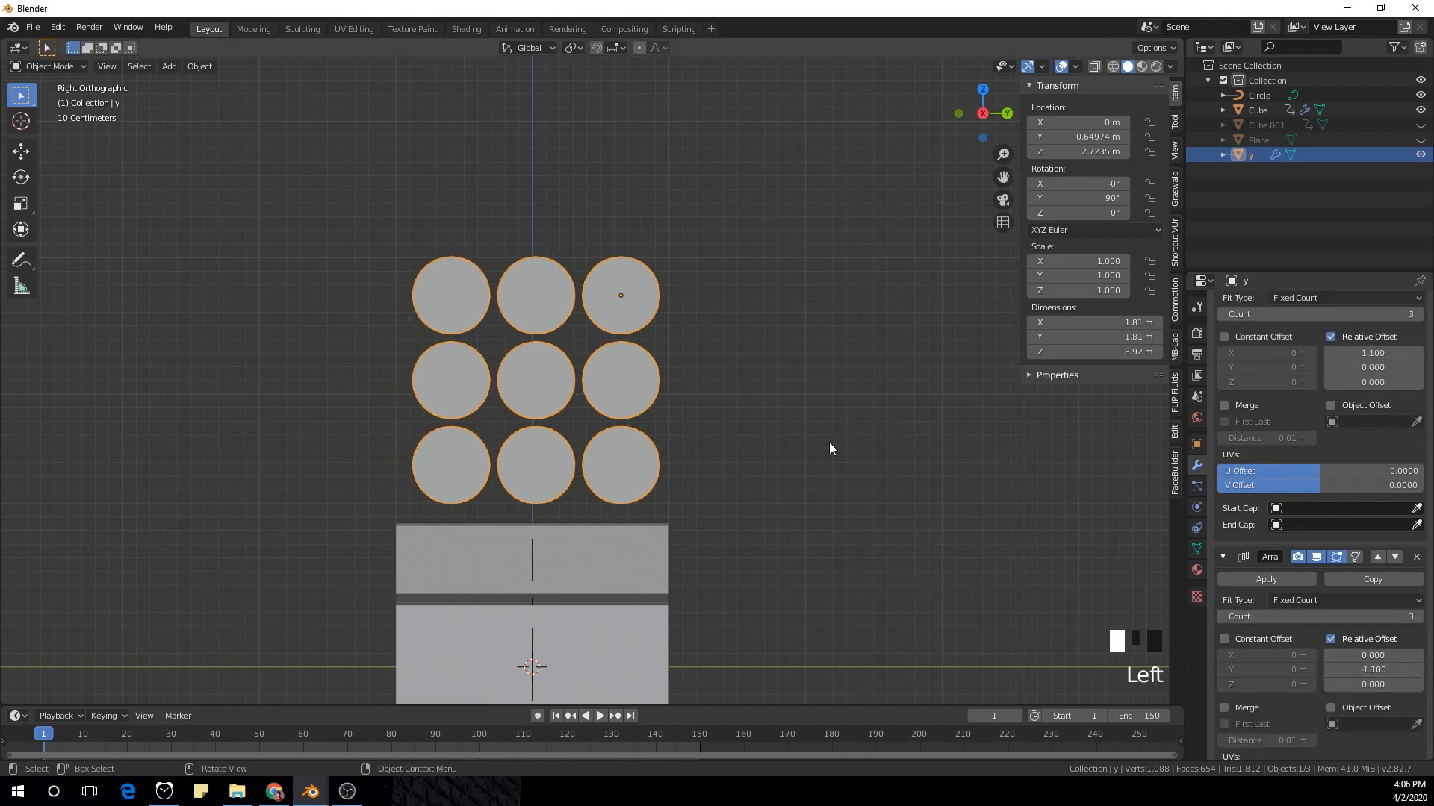
click(1223, 557)
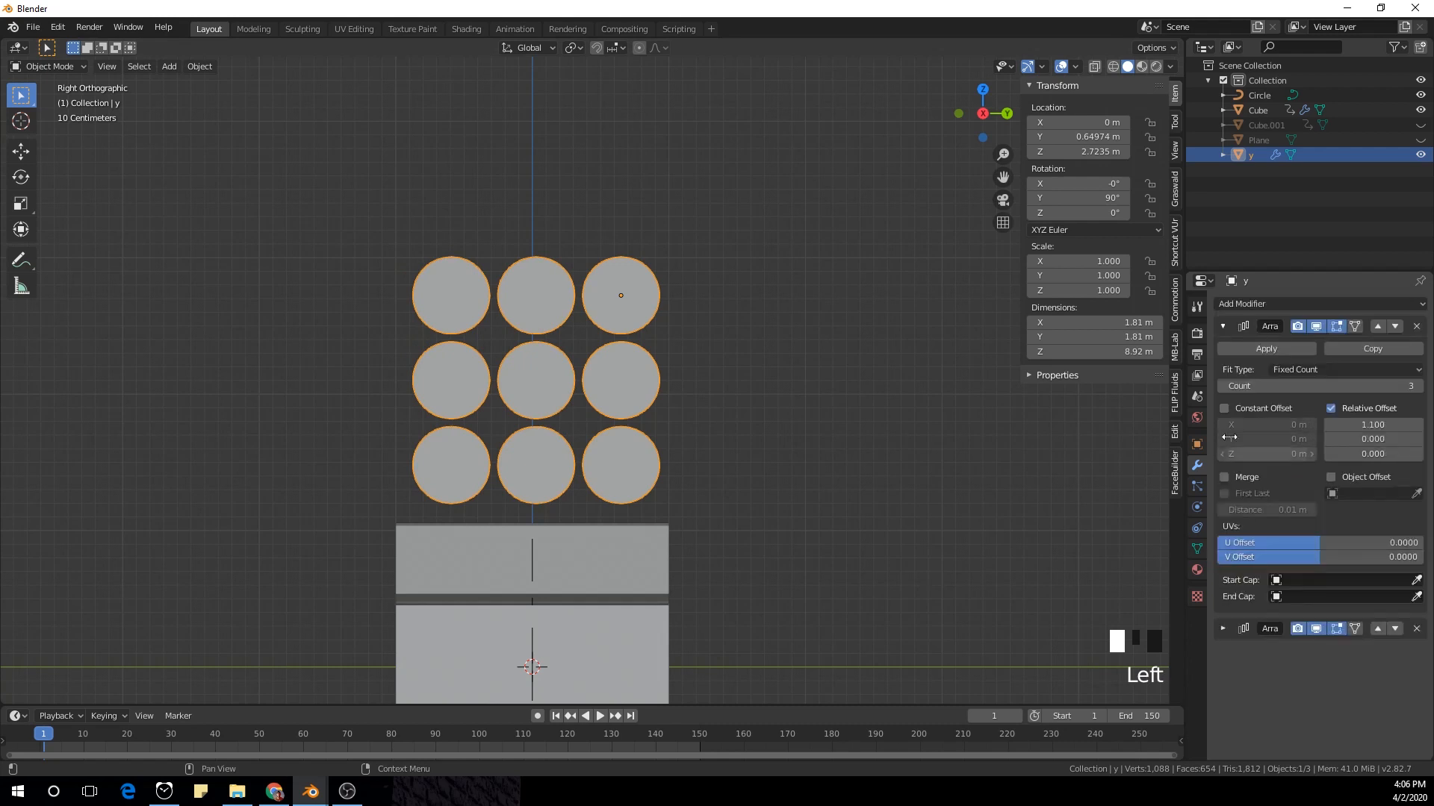
Step: Collapse the first Array modifier's settings and apply smooth shading to the arrayed cylinders
click(1223, 326)
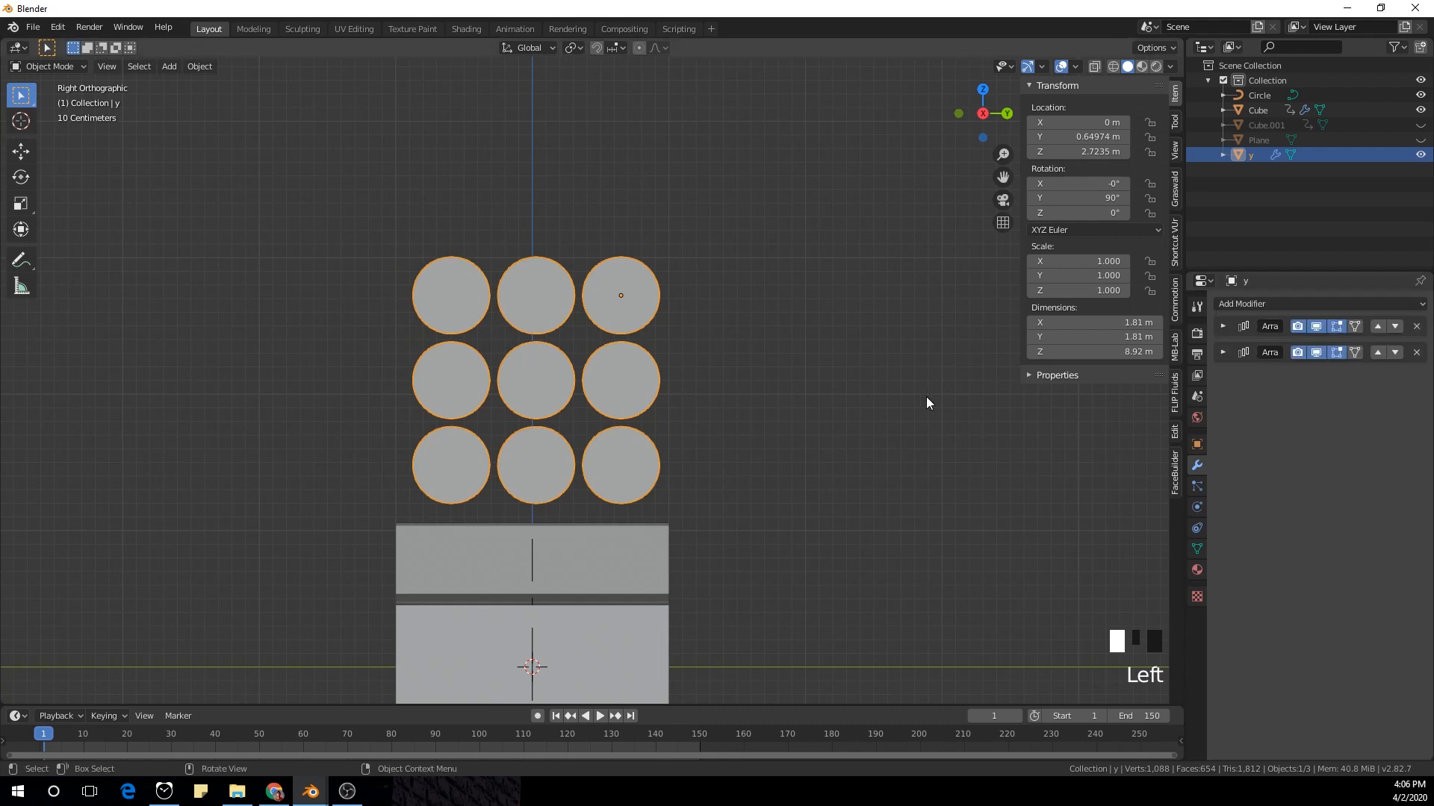
middle_drag(926, 396, 896, 376)
scroll(864, 385, down, 3)
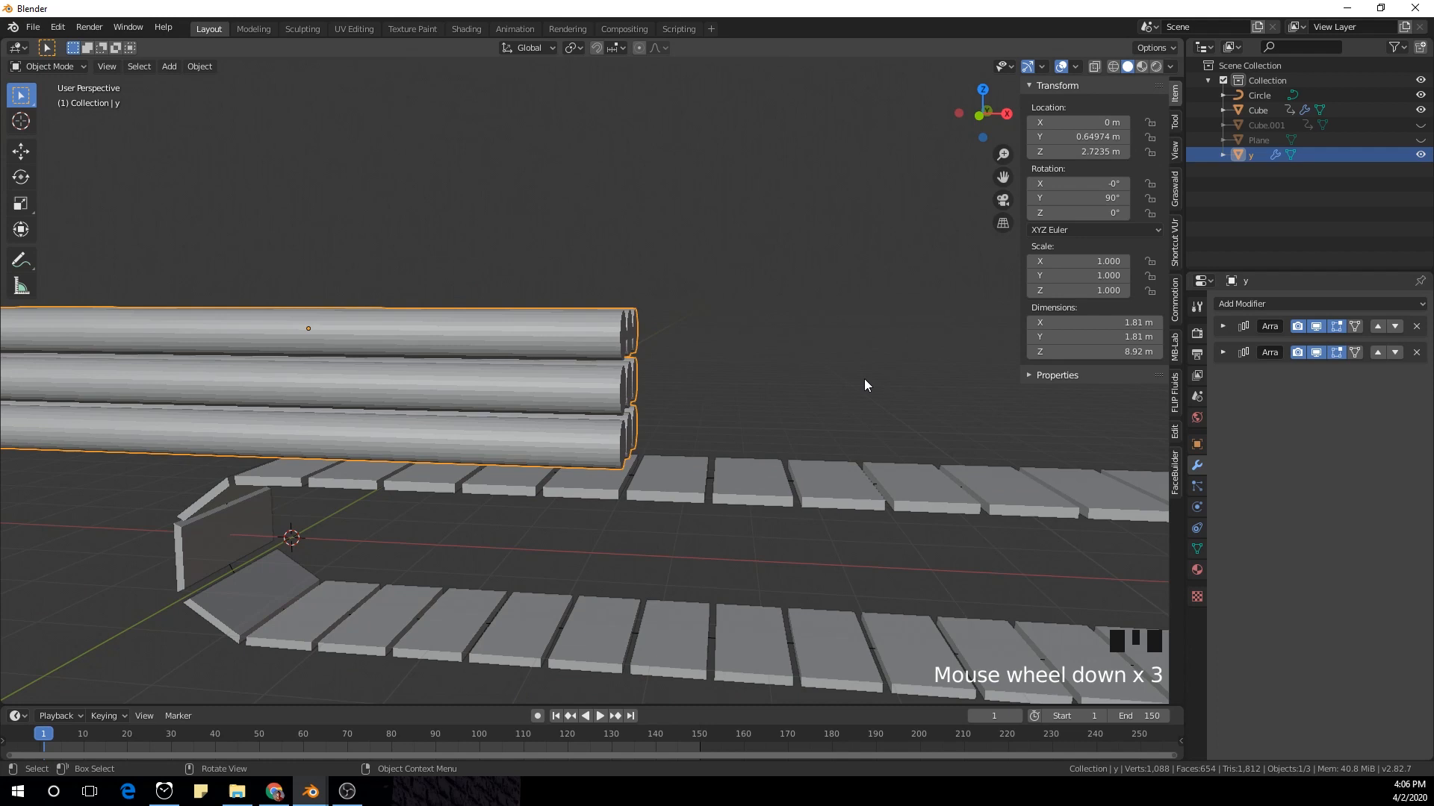
right_click(566, 340)
middle_drag(805, 288, 788, 292)
right_click(636, 343)
click(652, 345)
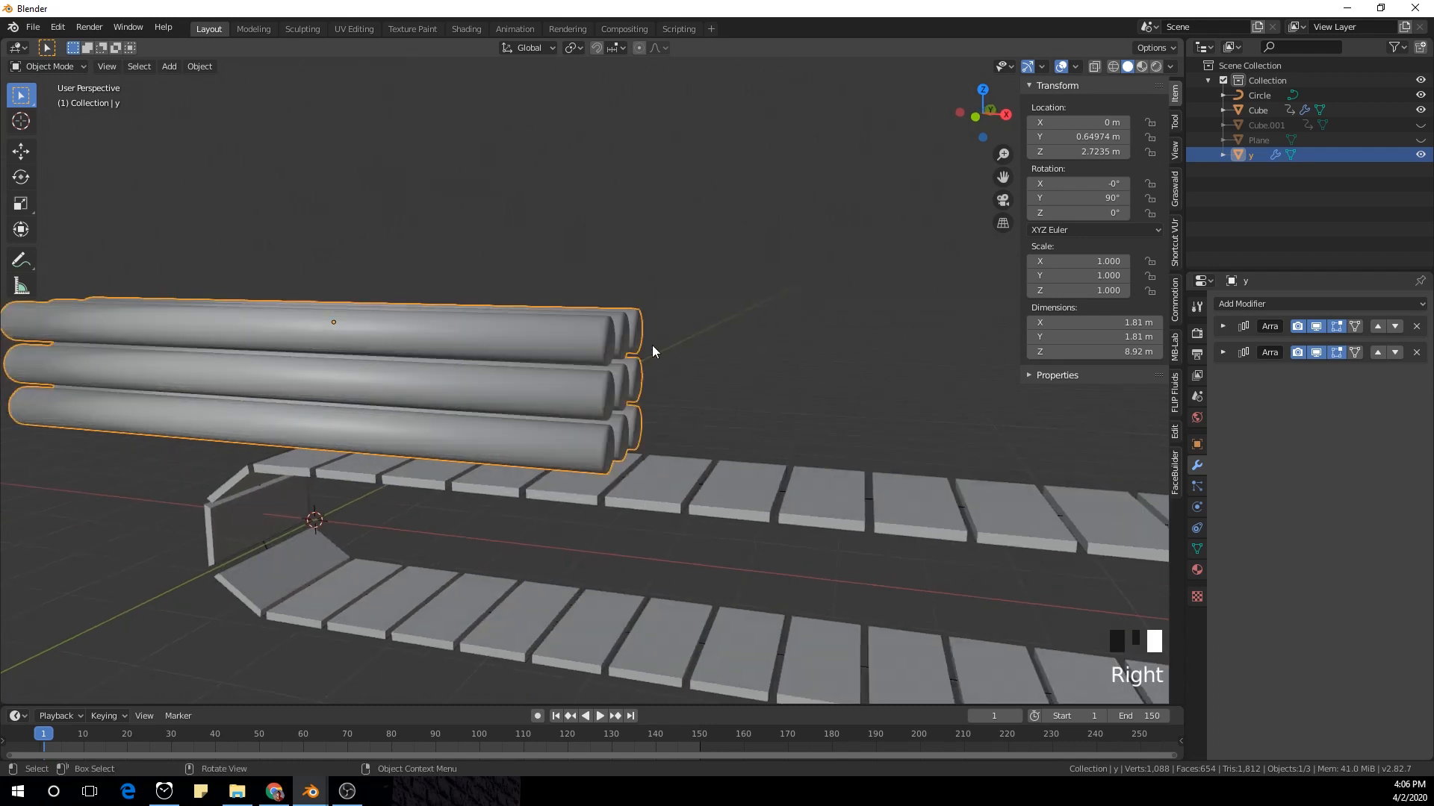
middle_drag(652, 344, 710, 352)
Step: Enable Auto Smooth in the cylinder mesh's normals settings, then collapse those settings
click(1197, 550)
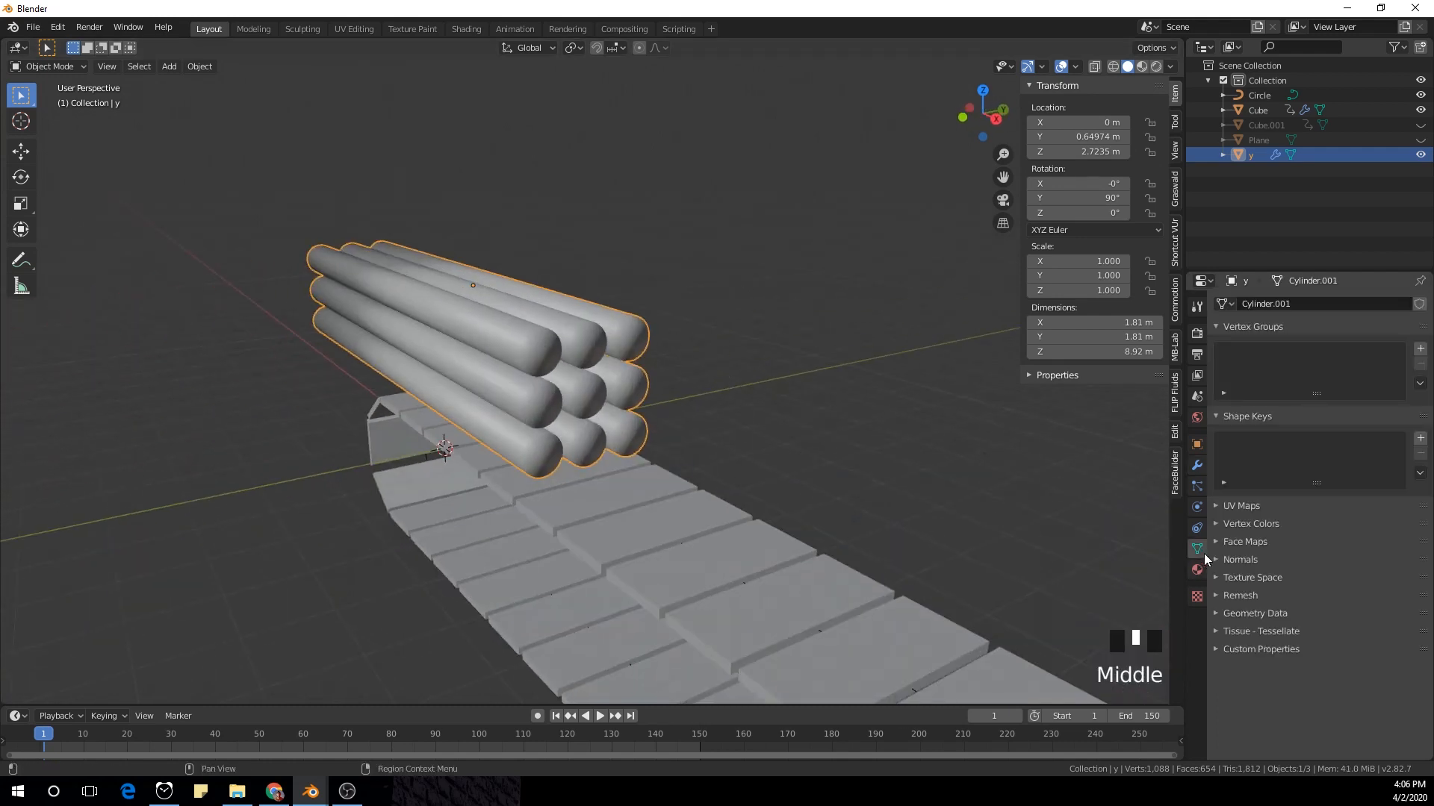
click(1241, 560)
click(1241, 578)
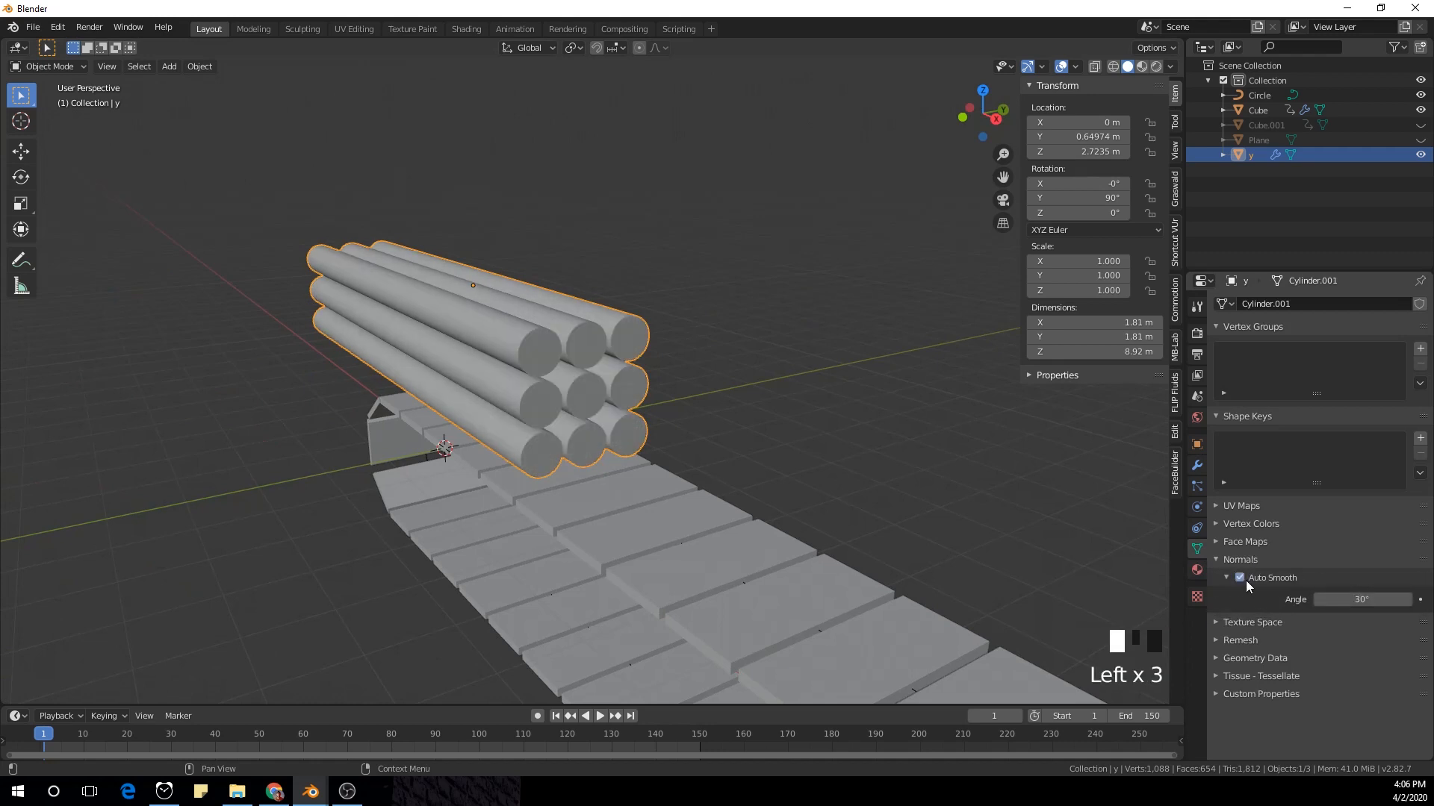
click(1255, 559)
click(1256, 558)
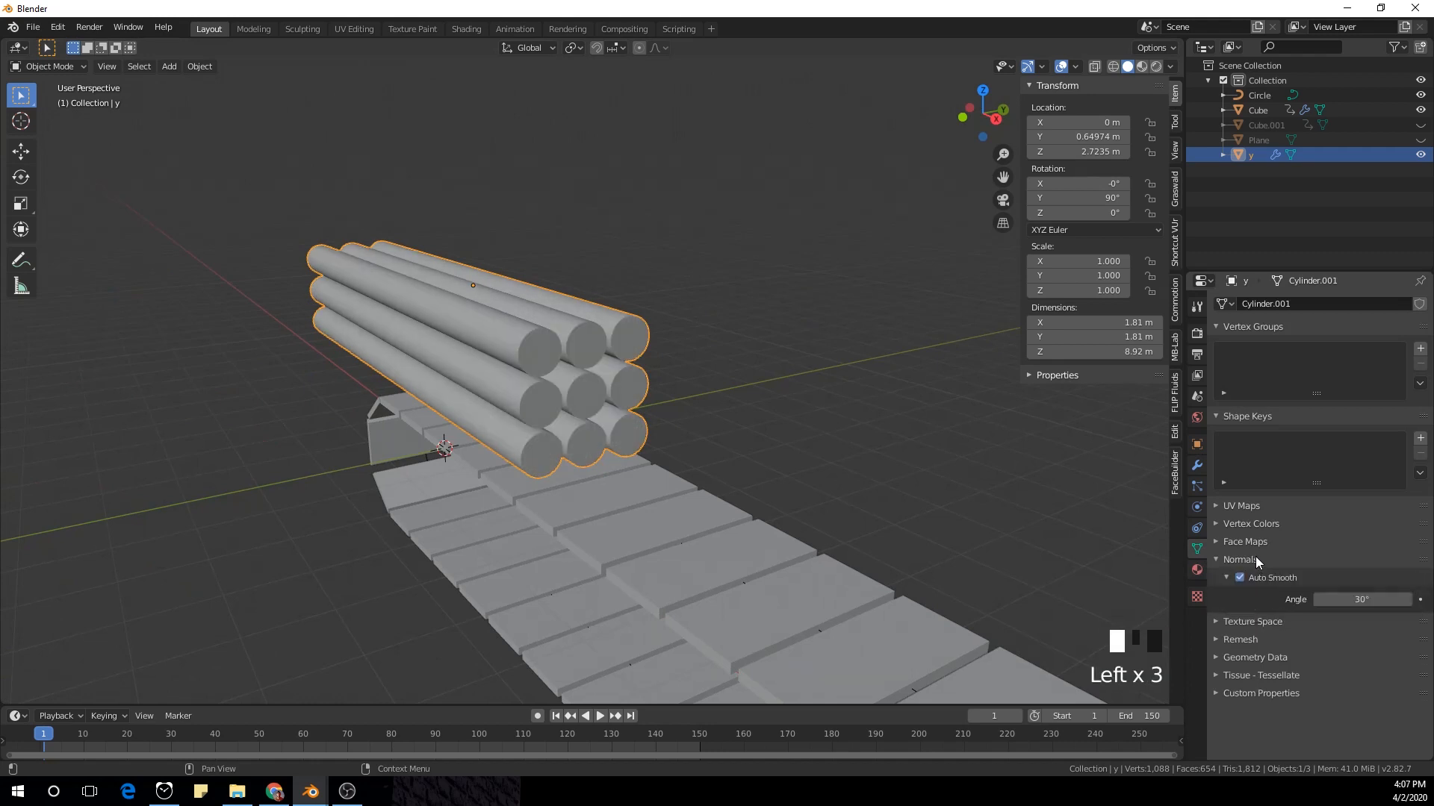
click(1261, 558)
scroll(850, 500, up, 1)
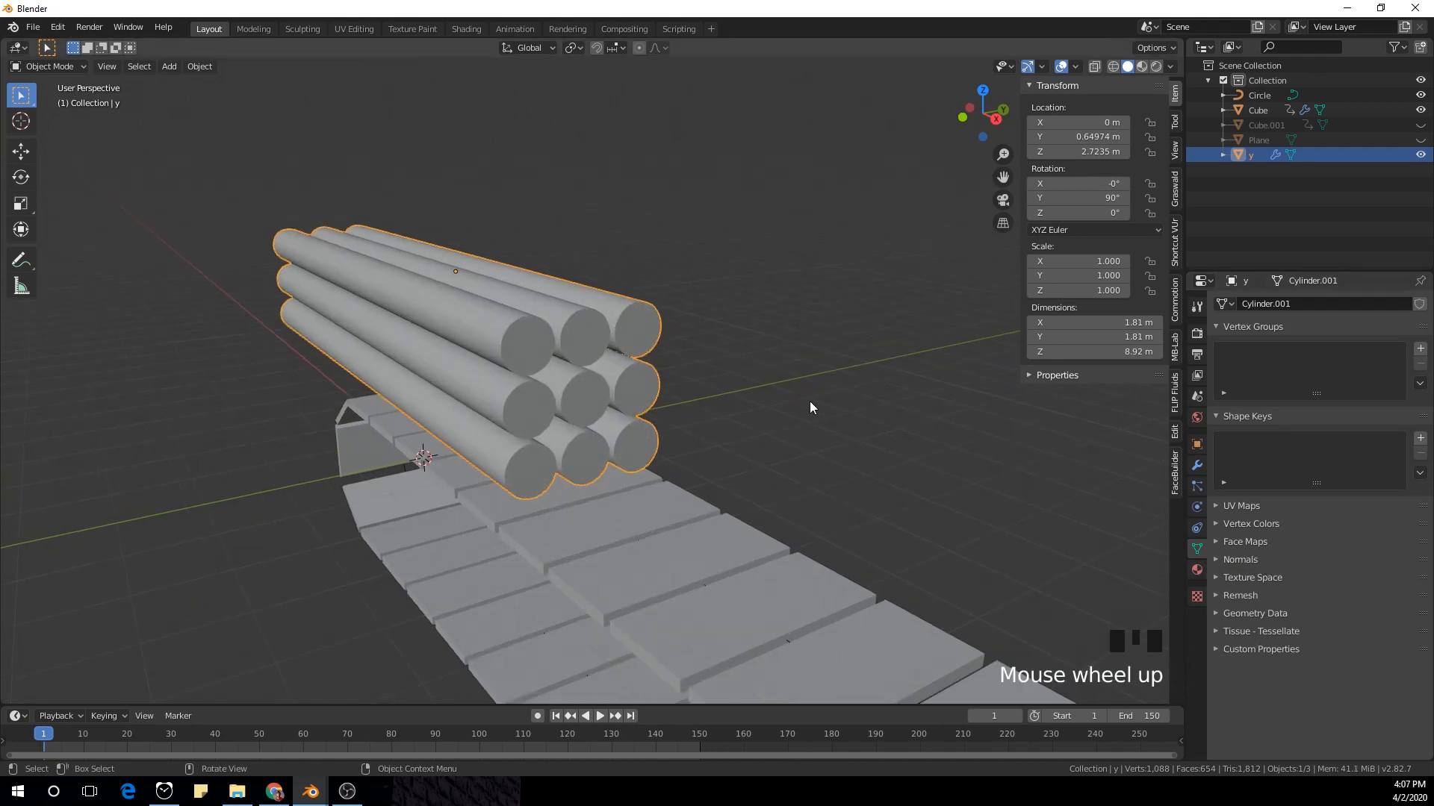
Step: Unhide the long box around the cylinders and deselect everything
click(1420, 125)
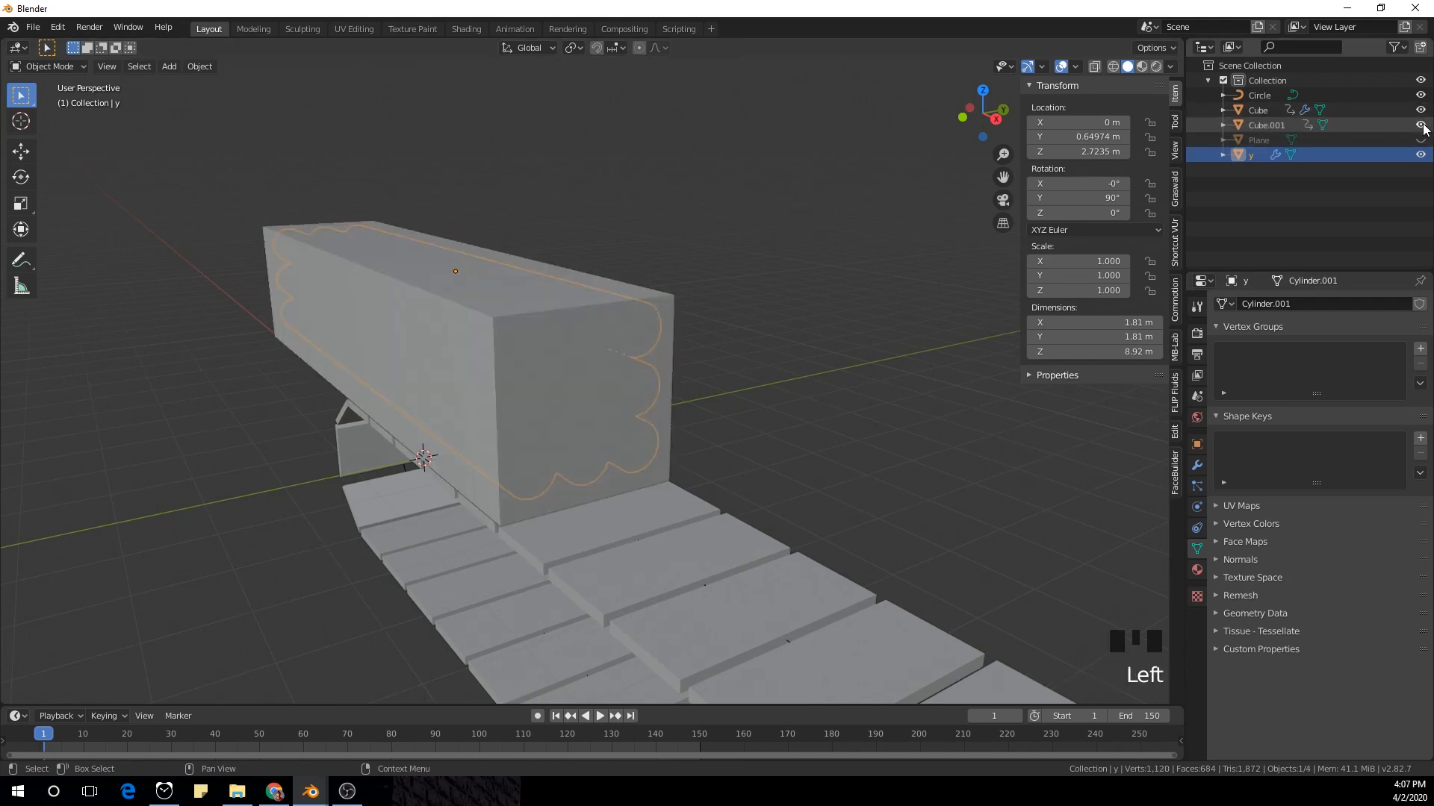
middle_drag(821, 328, 942, 351)
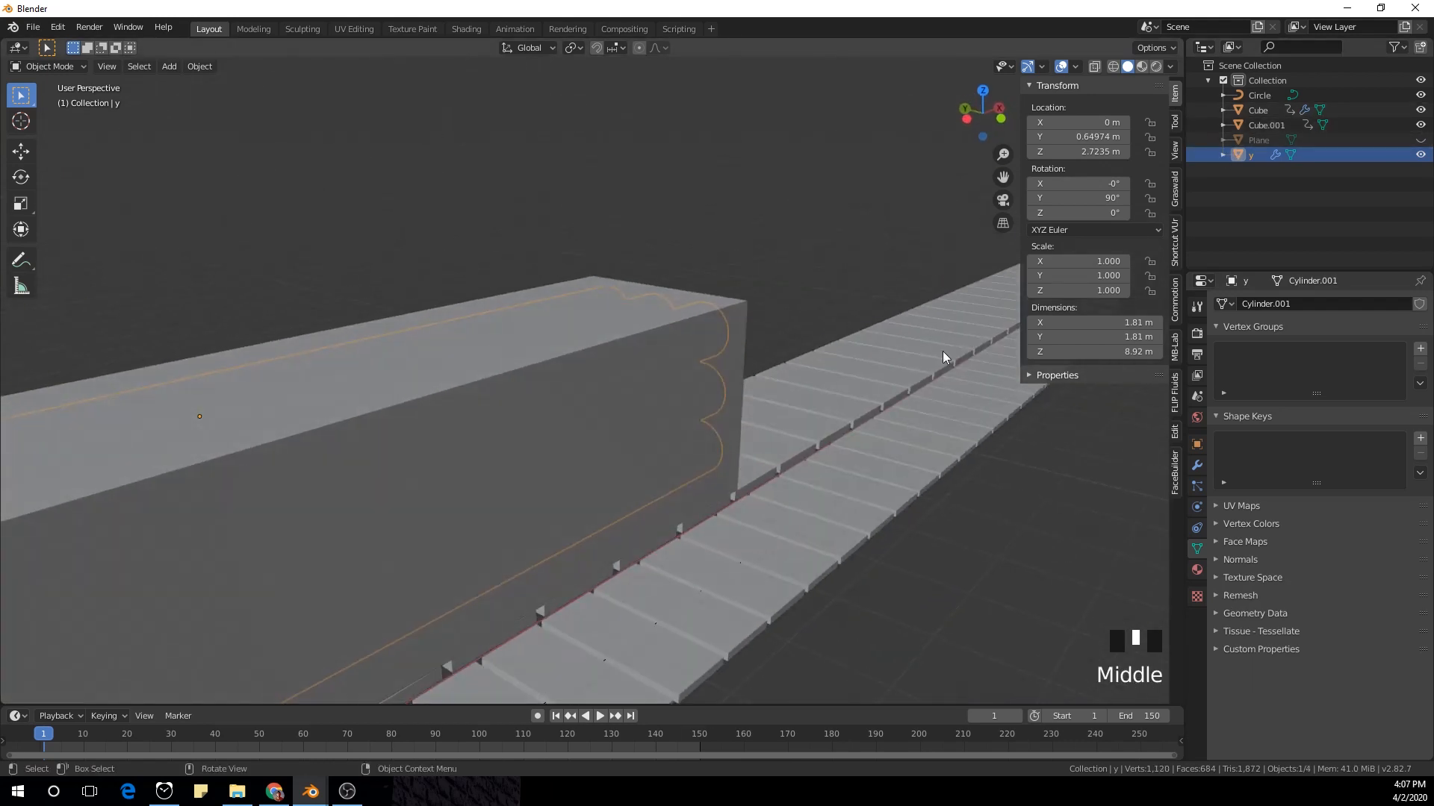
scroll(720, 366, down, 5)
middle_drag(720, 366, 614, 464)
key(alt+a)
scroll(691, 402, down, 4)
scroll(613, 464, up, 2)
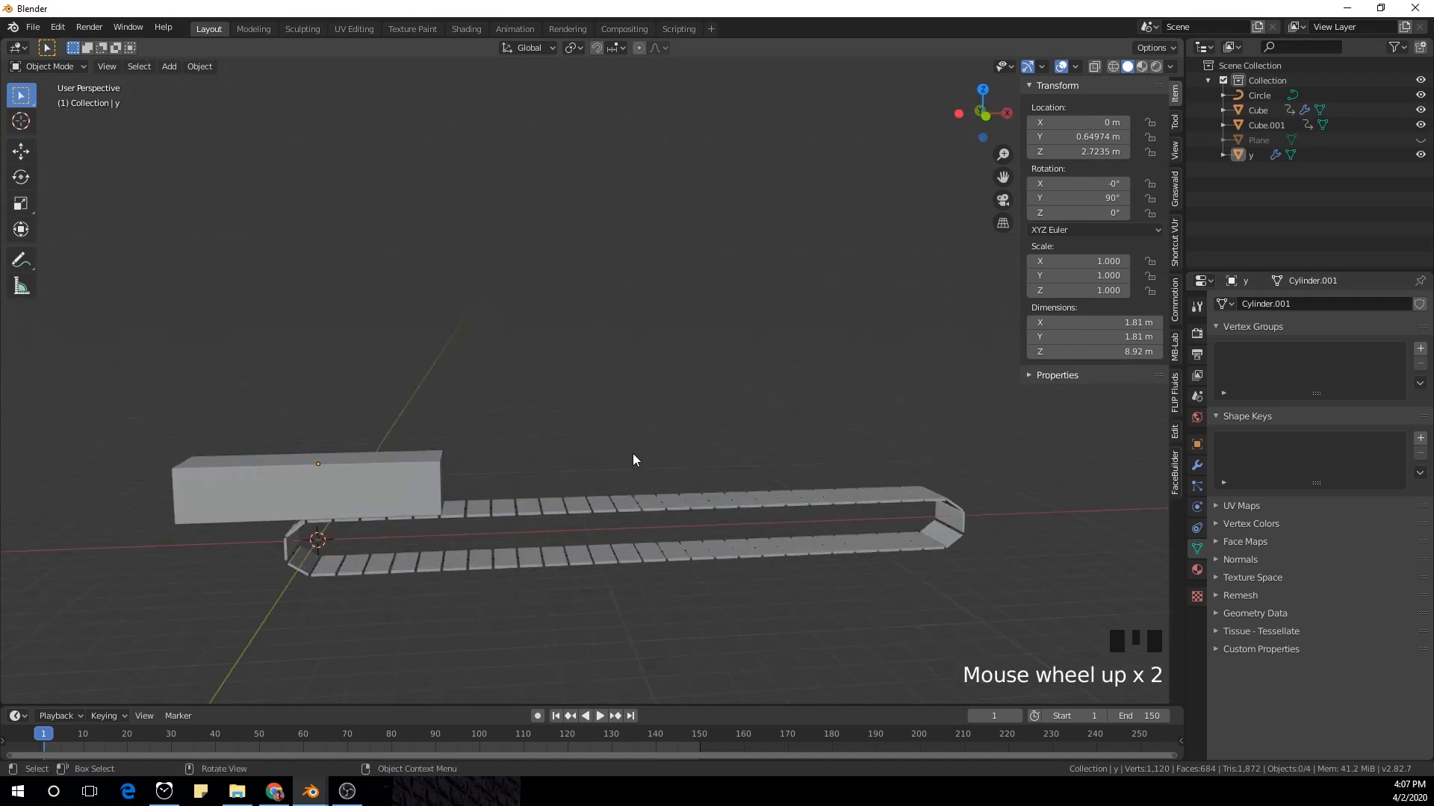
Step: In the front orthographic view, hide the sidebar and add a Path curve at the world origin
key(KP_1)
scroll(636, 459, up, 1)
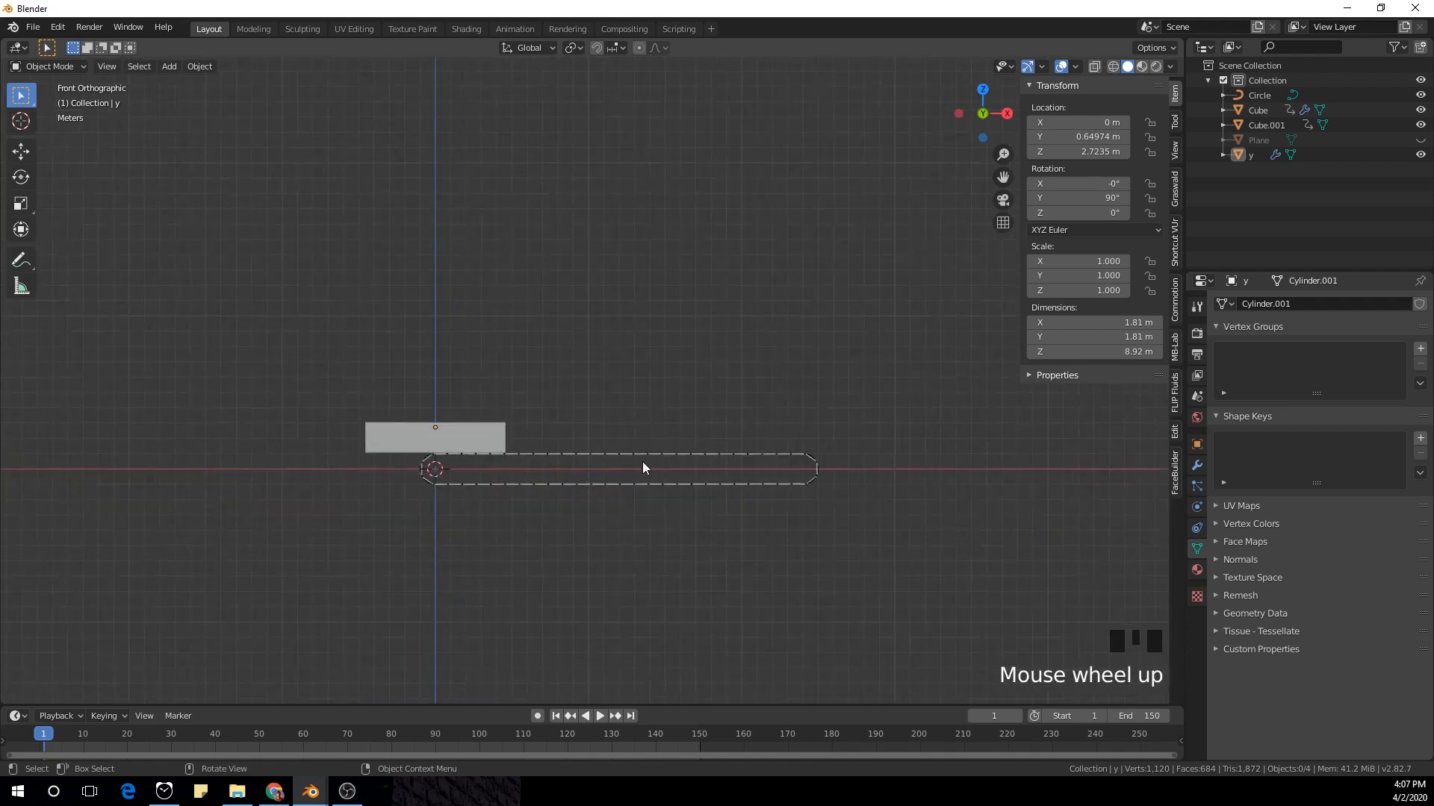
key(shift+a)
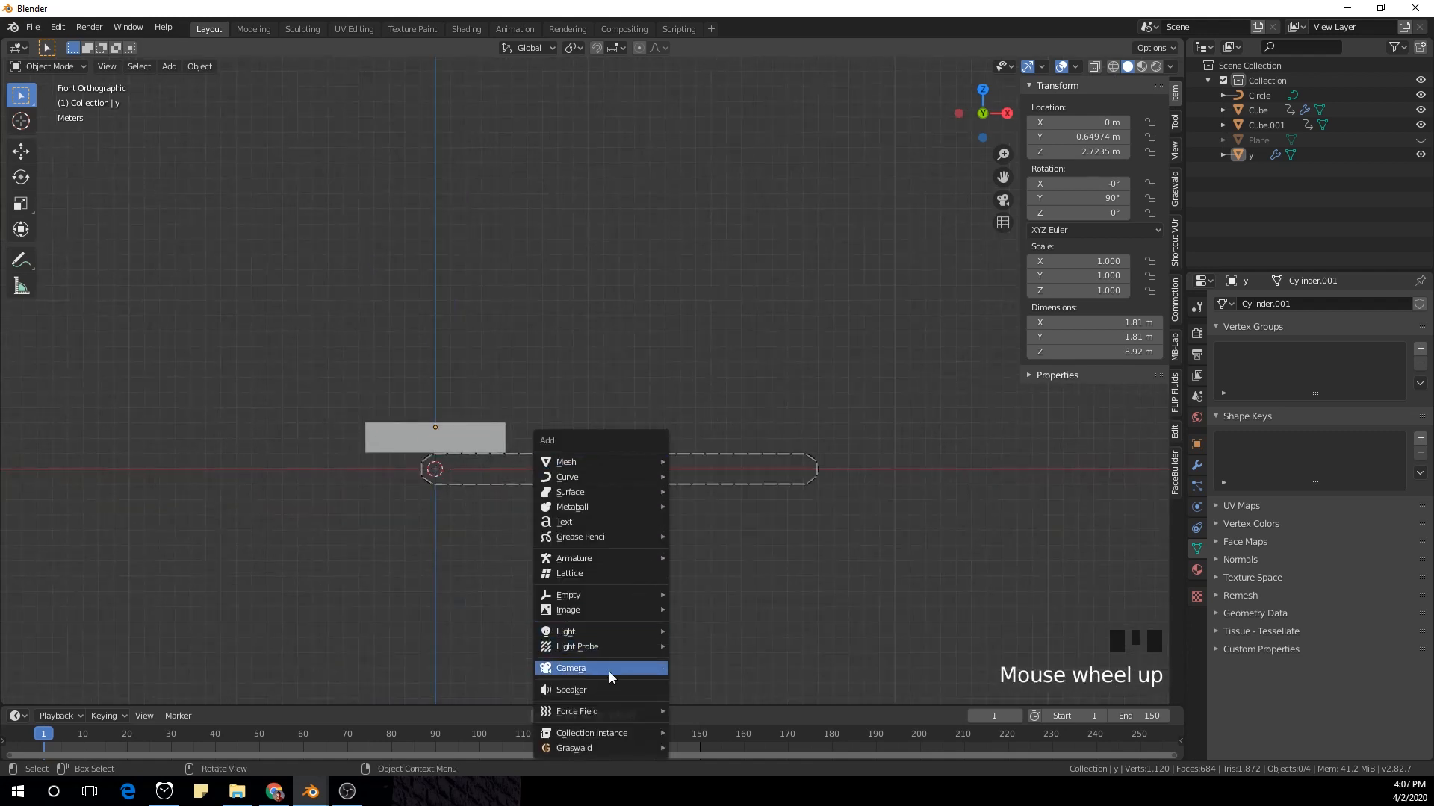
scroll(497, 387, up, 2)
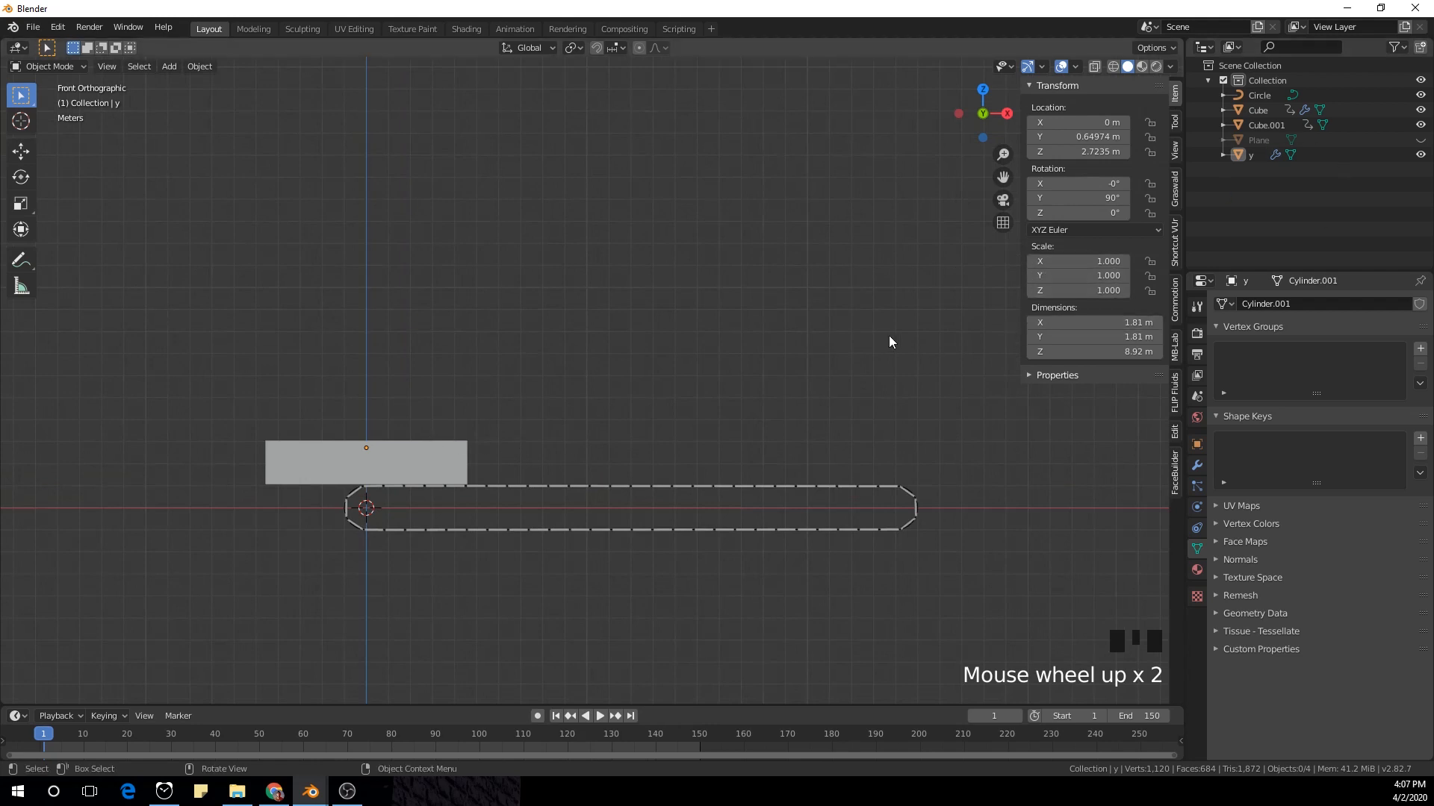
key(n)
key(shift+a)
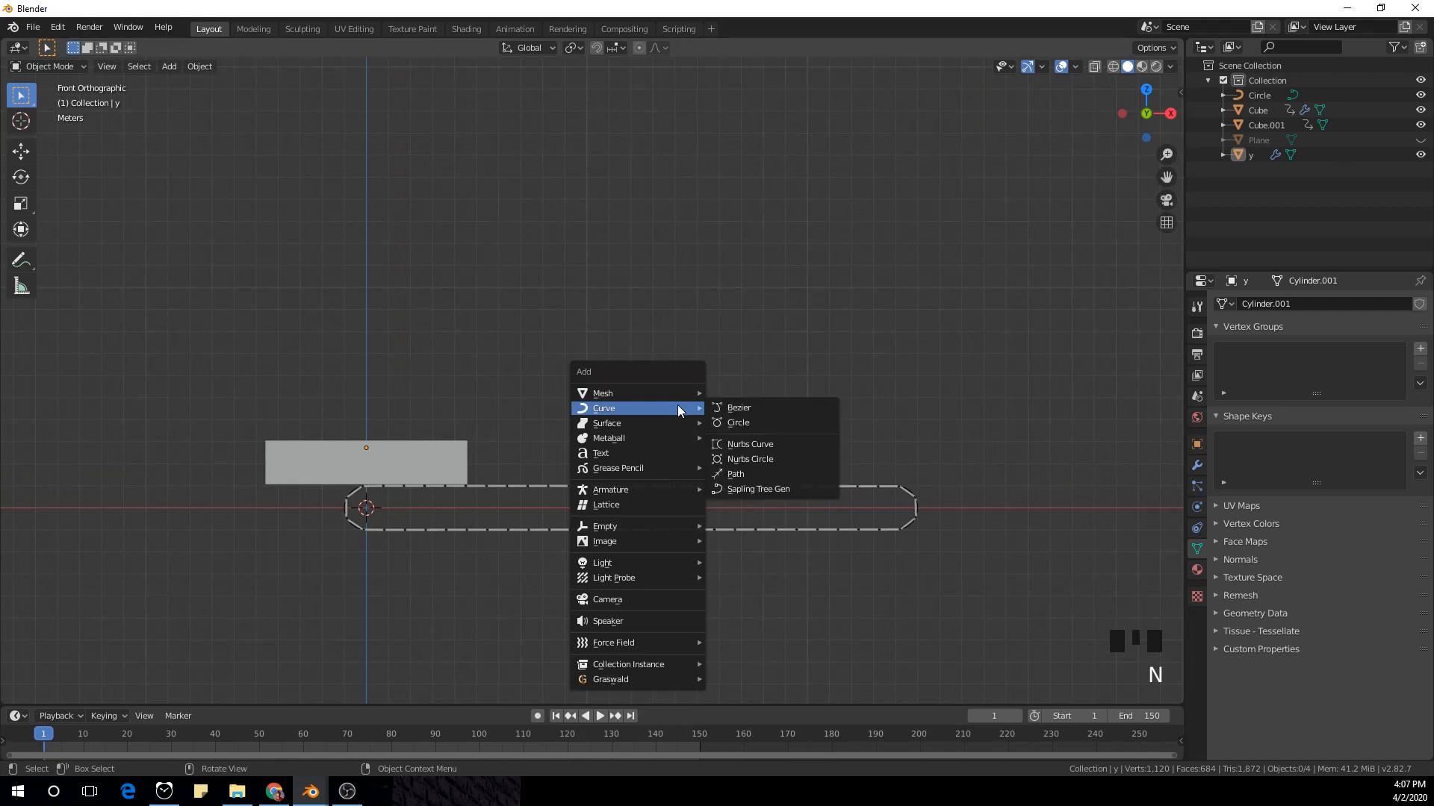
mouse_move(666, 398)
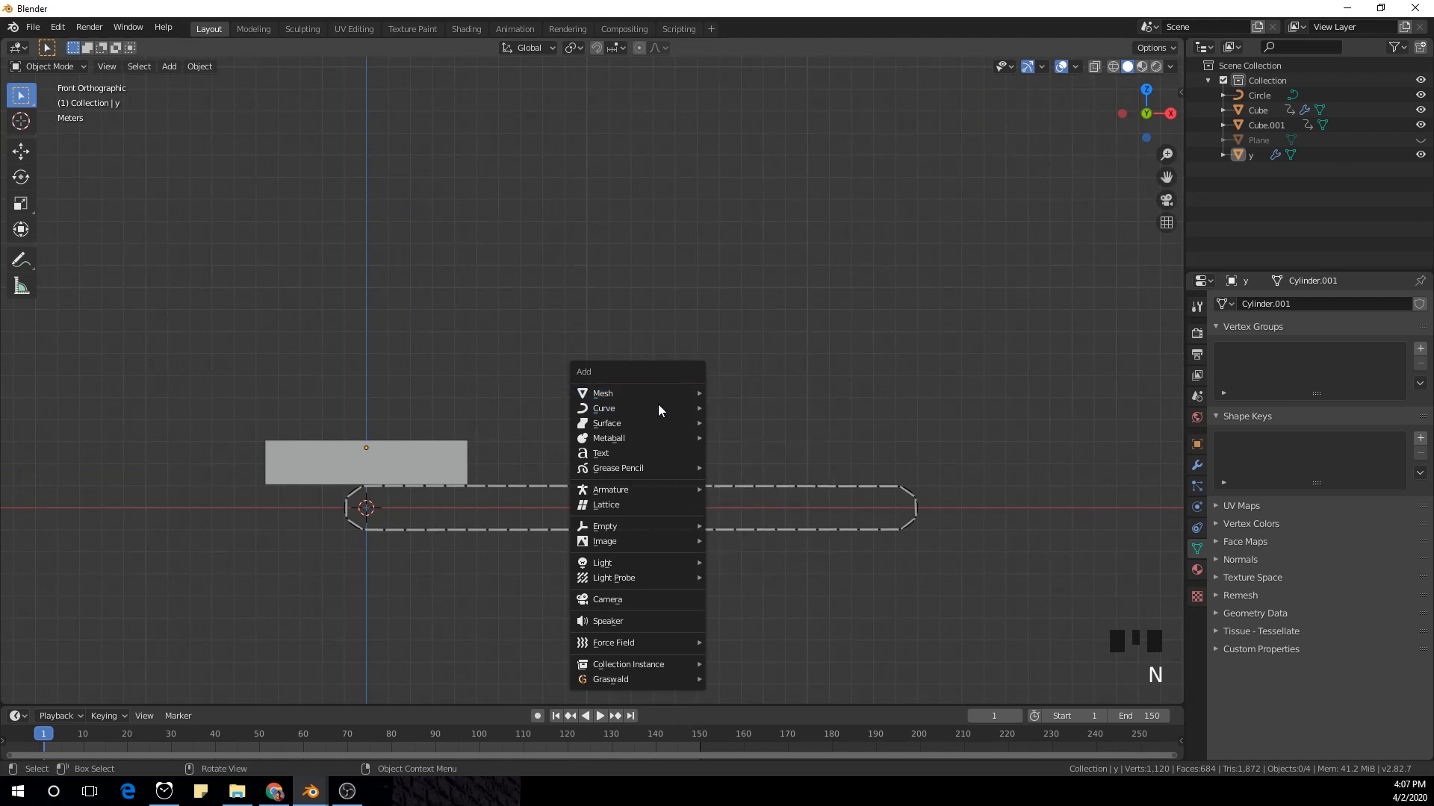
click(772, 473)
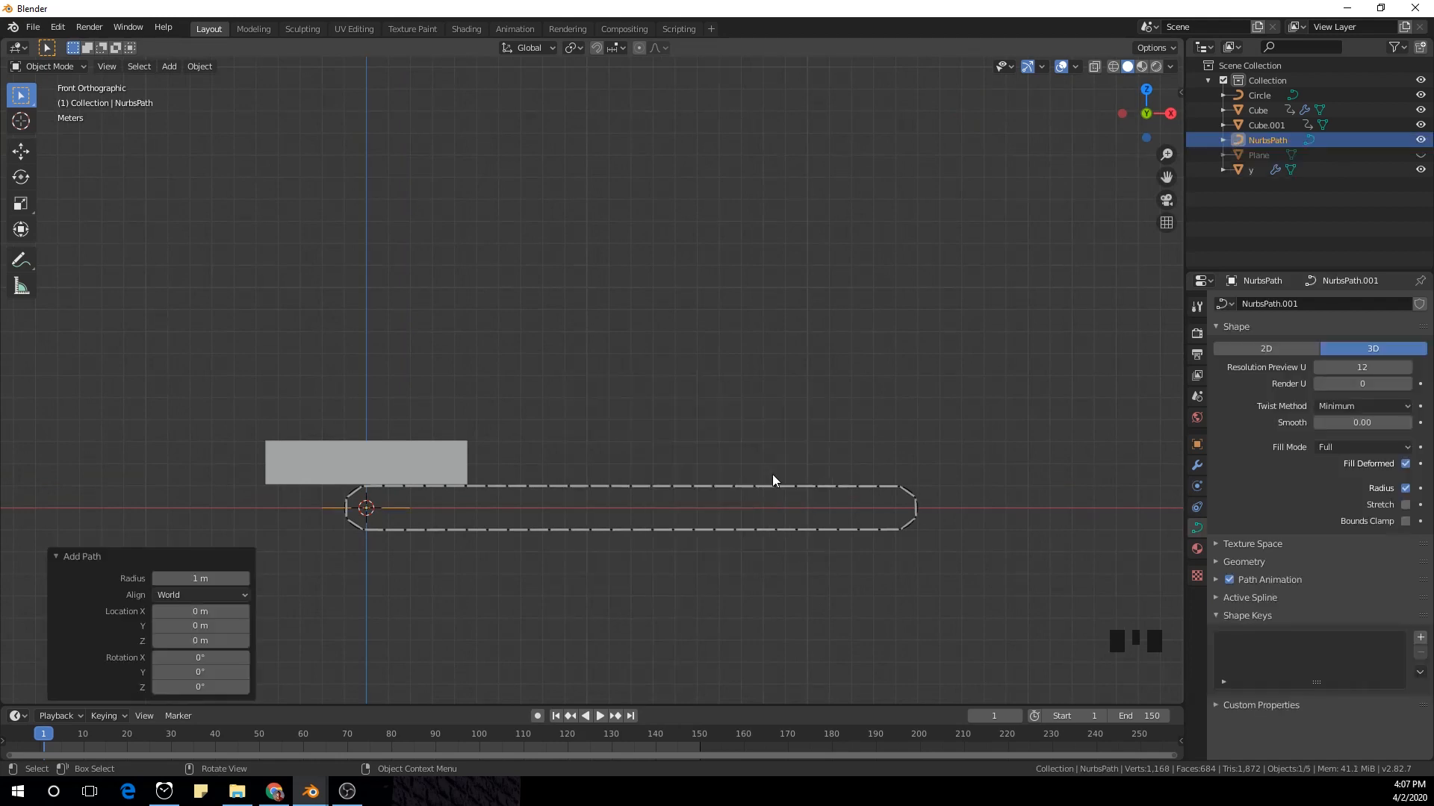
Step: Move the new path 2 m up along Z to the middle height of the long box
scroll(508, 570, up, 3)
shift+middle_drag(509, 571, 718, 400)
scroll(737, 414, up, 1)
scroll(737, 414, down, 3)
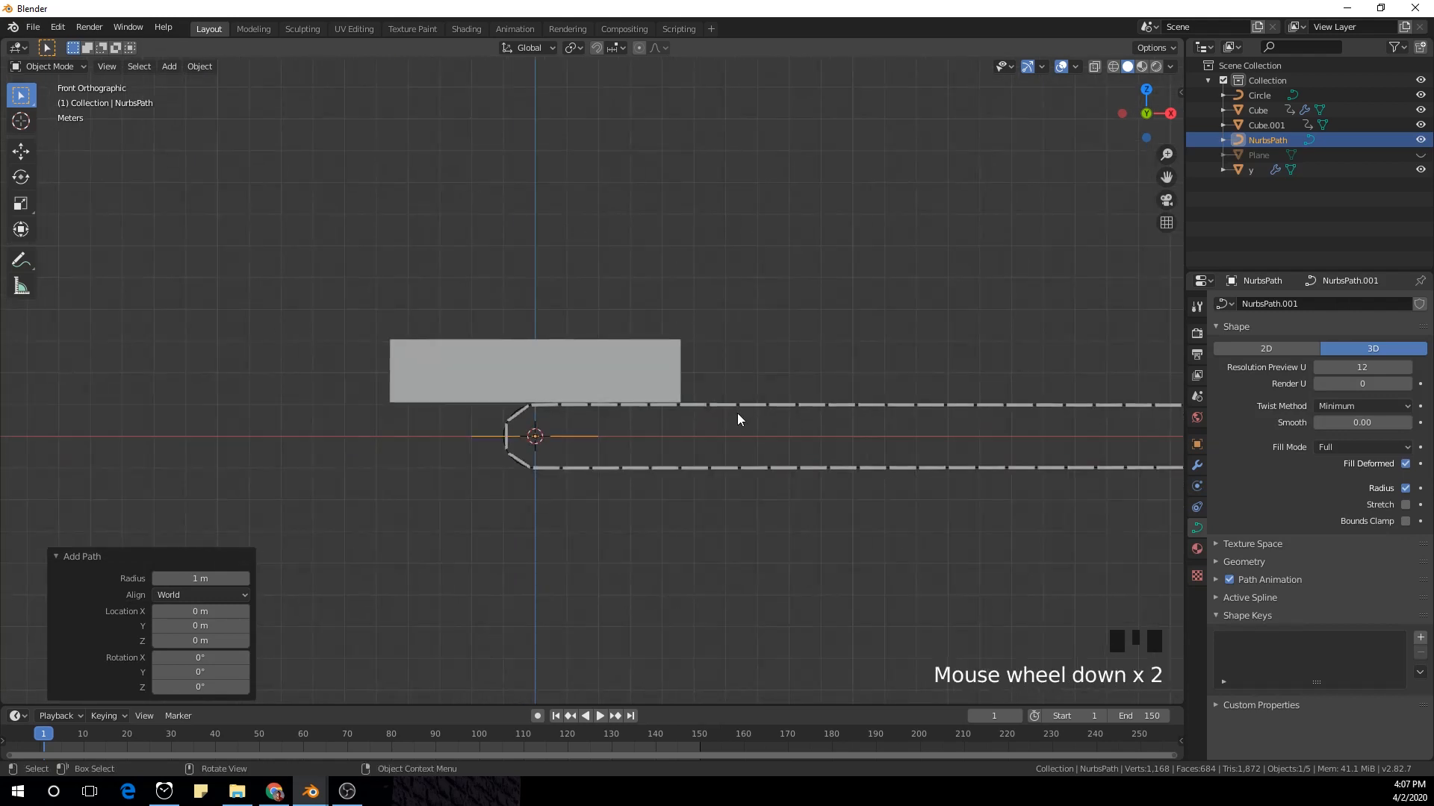
key(g)
key(z)
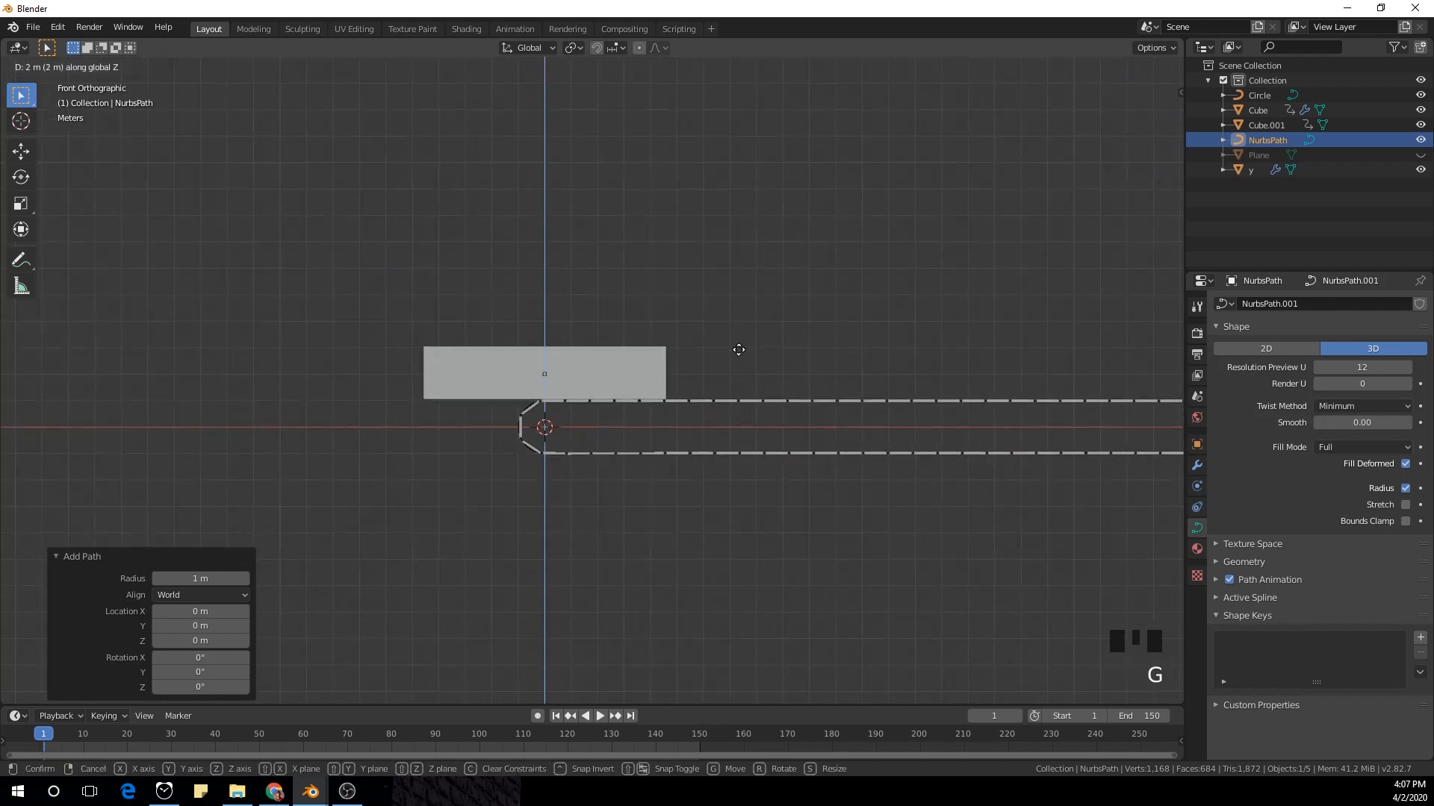
click(738, 355)
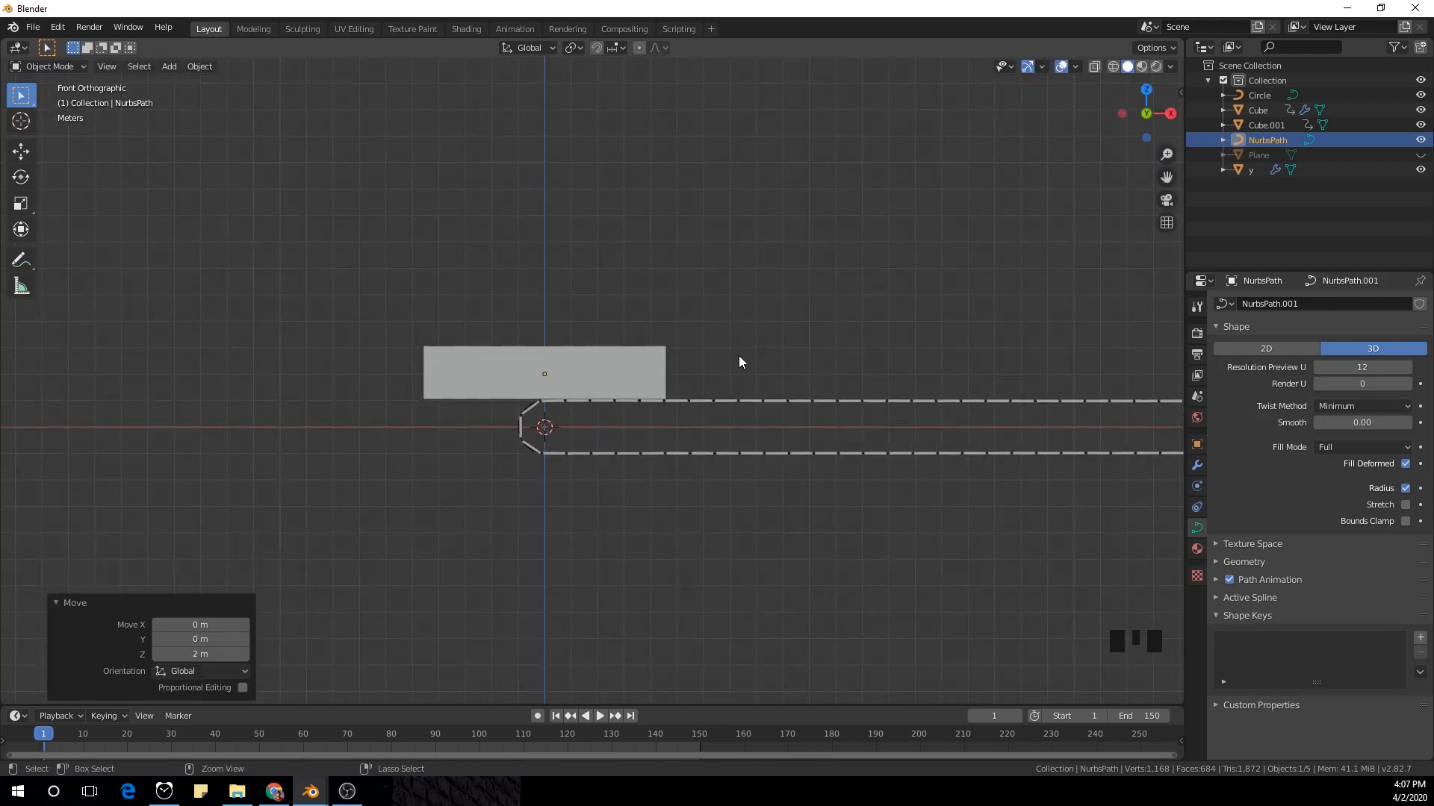
Step: In Edit Mode, move all of the path's control points 2 m along X so it starts at its origin
scroll(678, 399, up, 5)
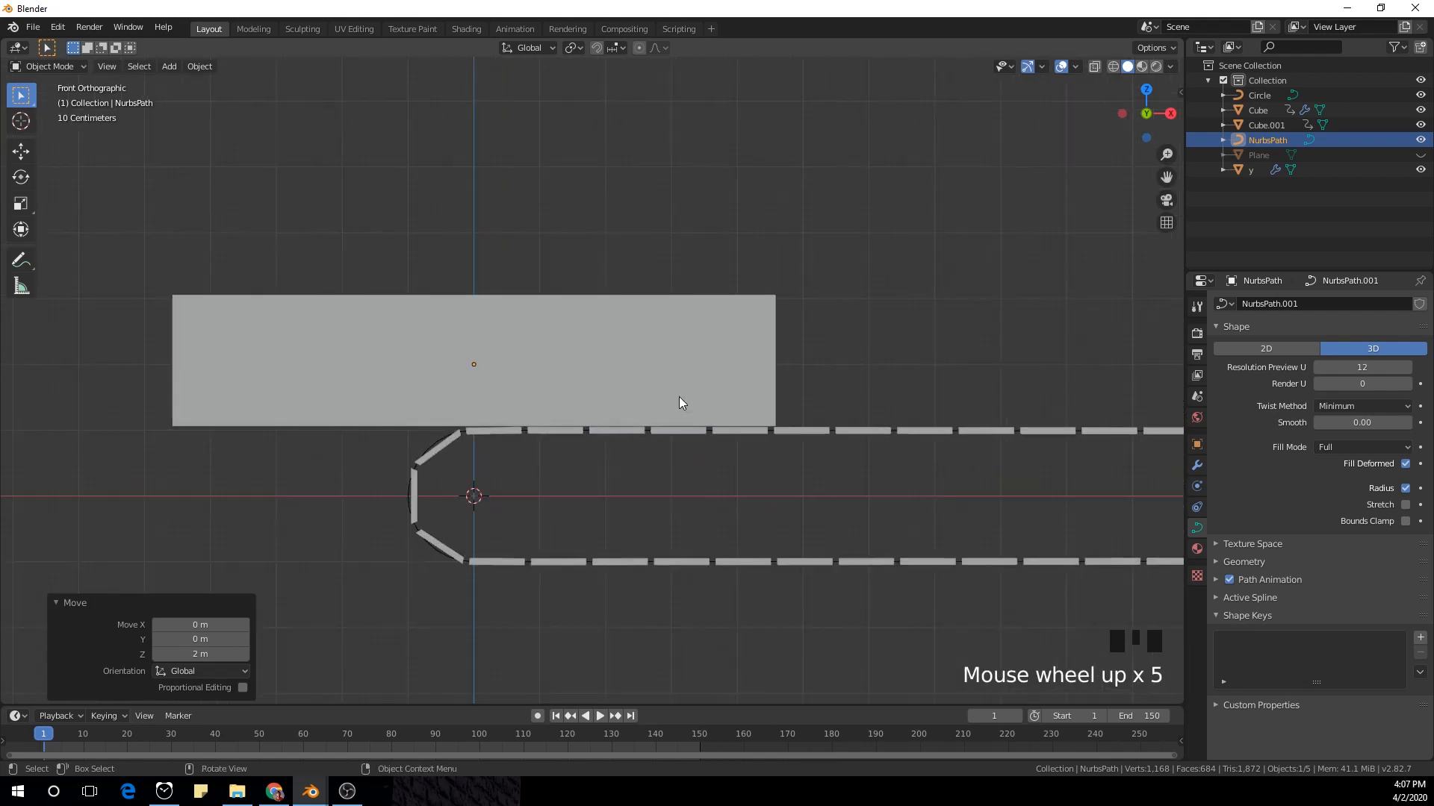
key(Tab)
scroll(597, 384, down, 2)
key(b)
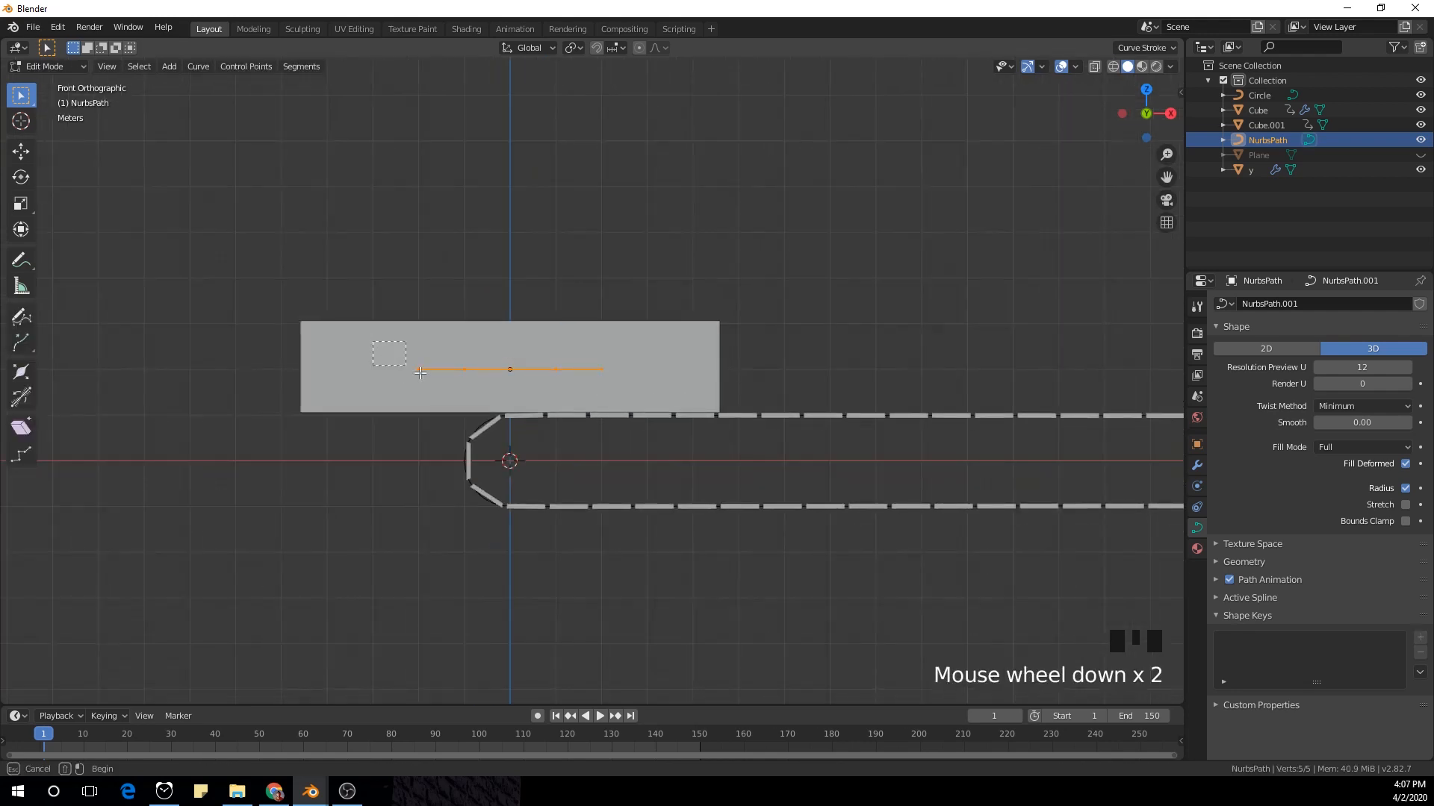
drag(420, 373, 678, 403)
key(g)
key(x)
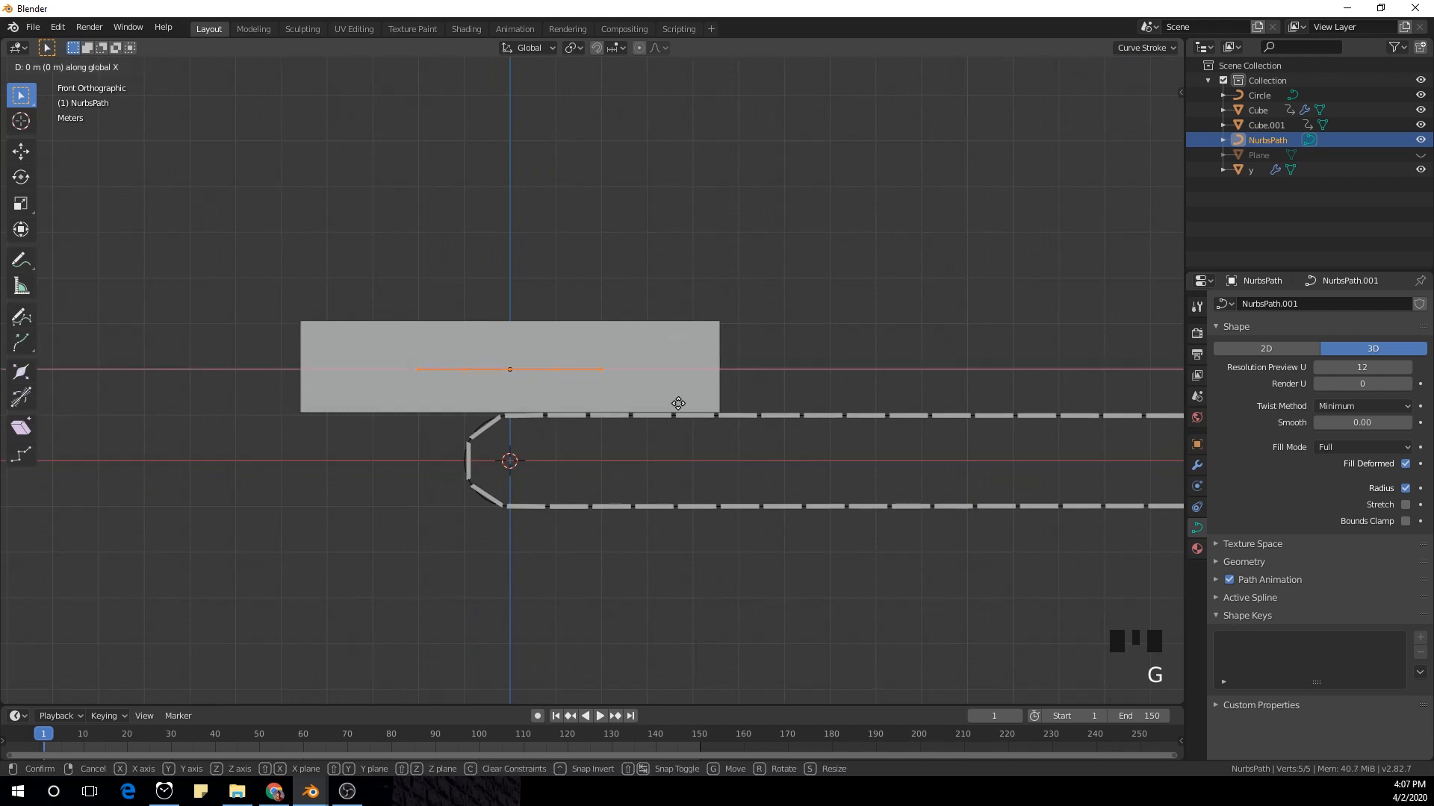
click(754, 401)
Step: Select all of the path's control points except the first and move them 24 m along X, past the belt's far end
scroll(432, 374, up, 5)
scroll(432, 373, down, 1)
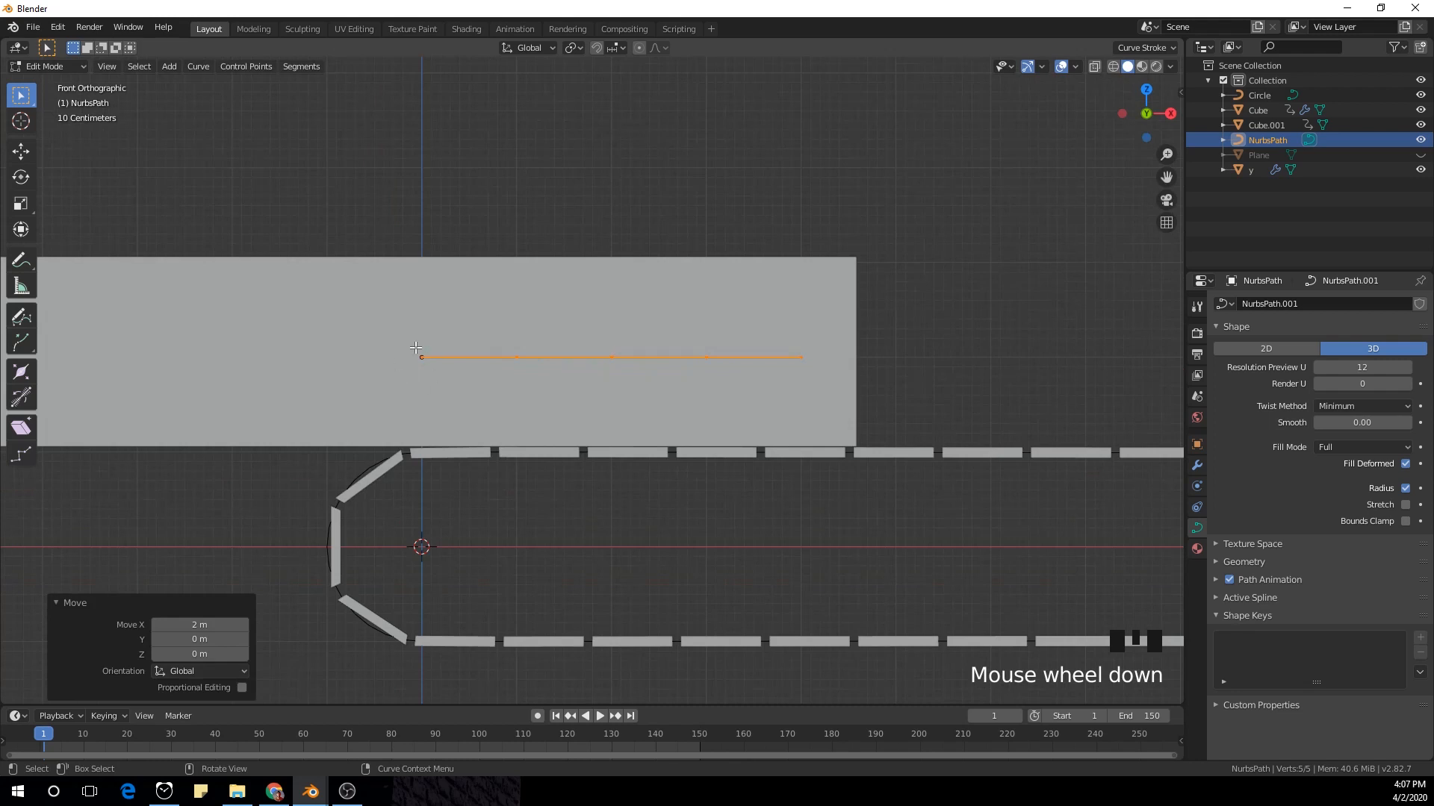
scroll(416, 348, down, 4)
click(557, 351)
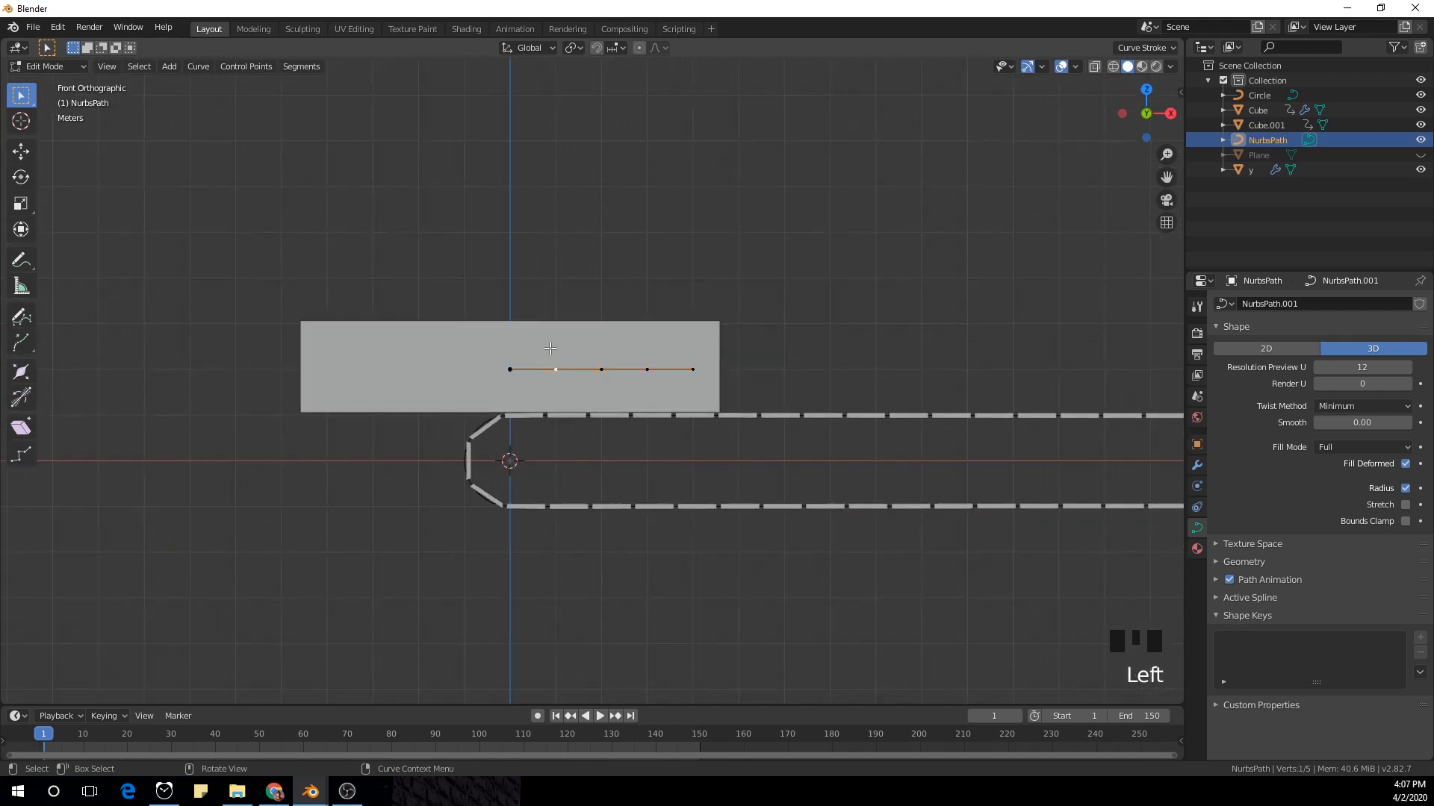
drag(544, 349, 774, 391)
scroll(844, 389, down, 2)
shift+middle_drag(894, 390, 554, 427)
scroll(555, 426, down, 2)
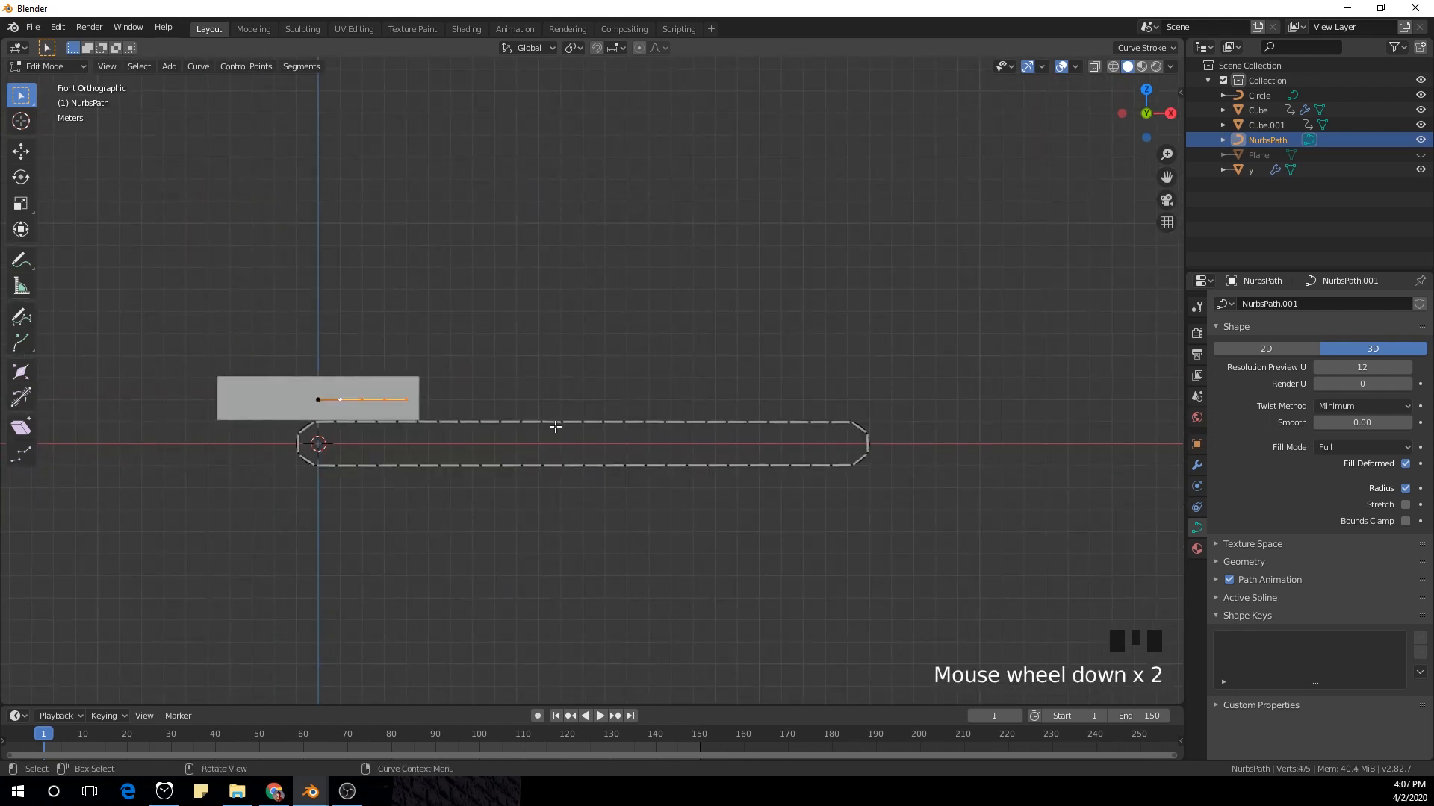
key(g)
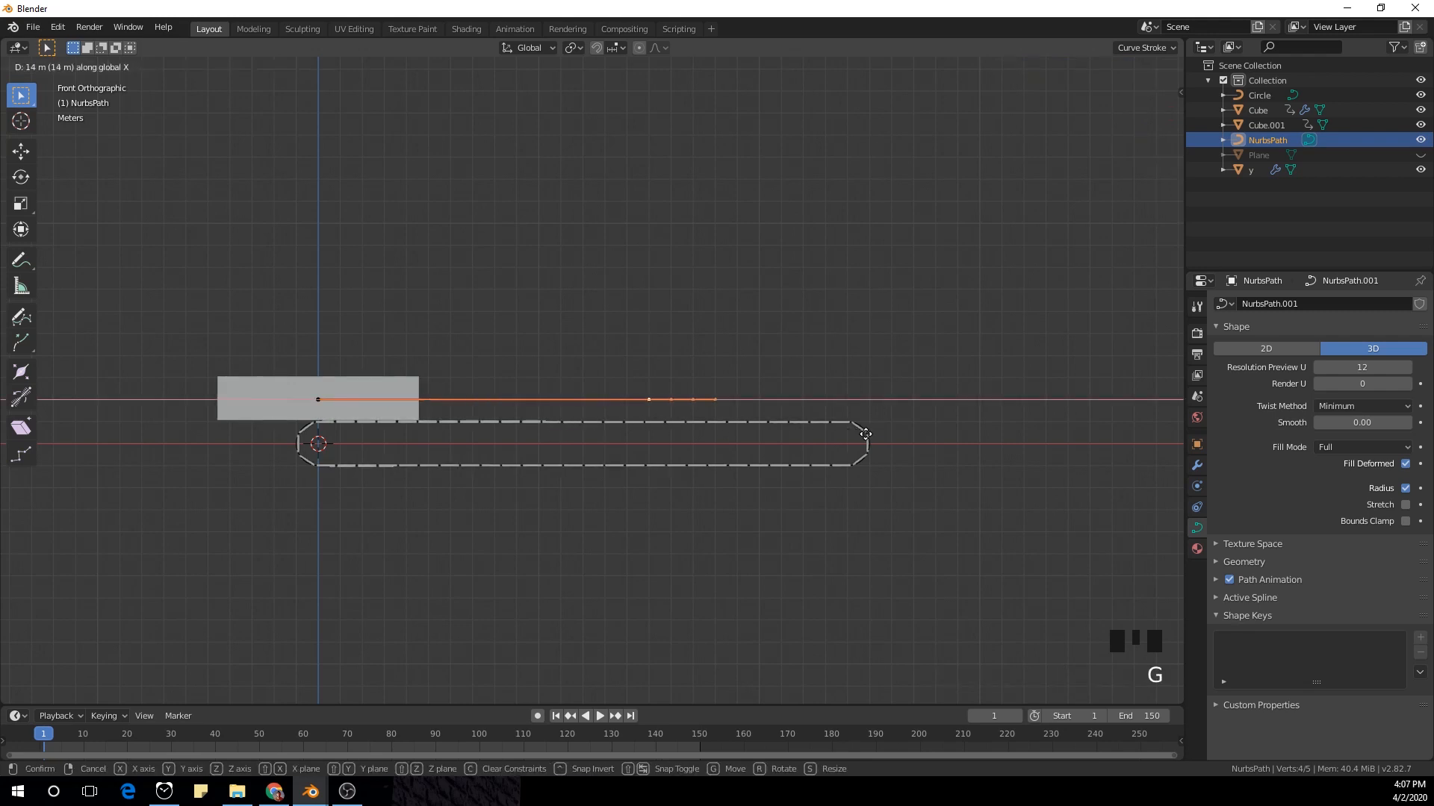
click(1077, 449)
Step: Extrude the path's end point twice, first about 1.52 m in X and -0.98 m in Z, then about 0.71 m in X and -2.57 m in Z
shift+middle_drag(1028, 482, 631, 490)
scroll(528, 436, up, 2)
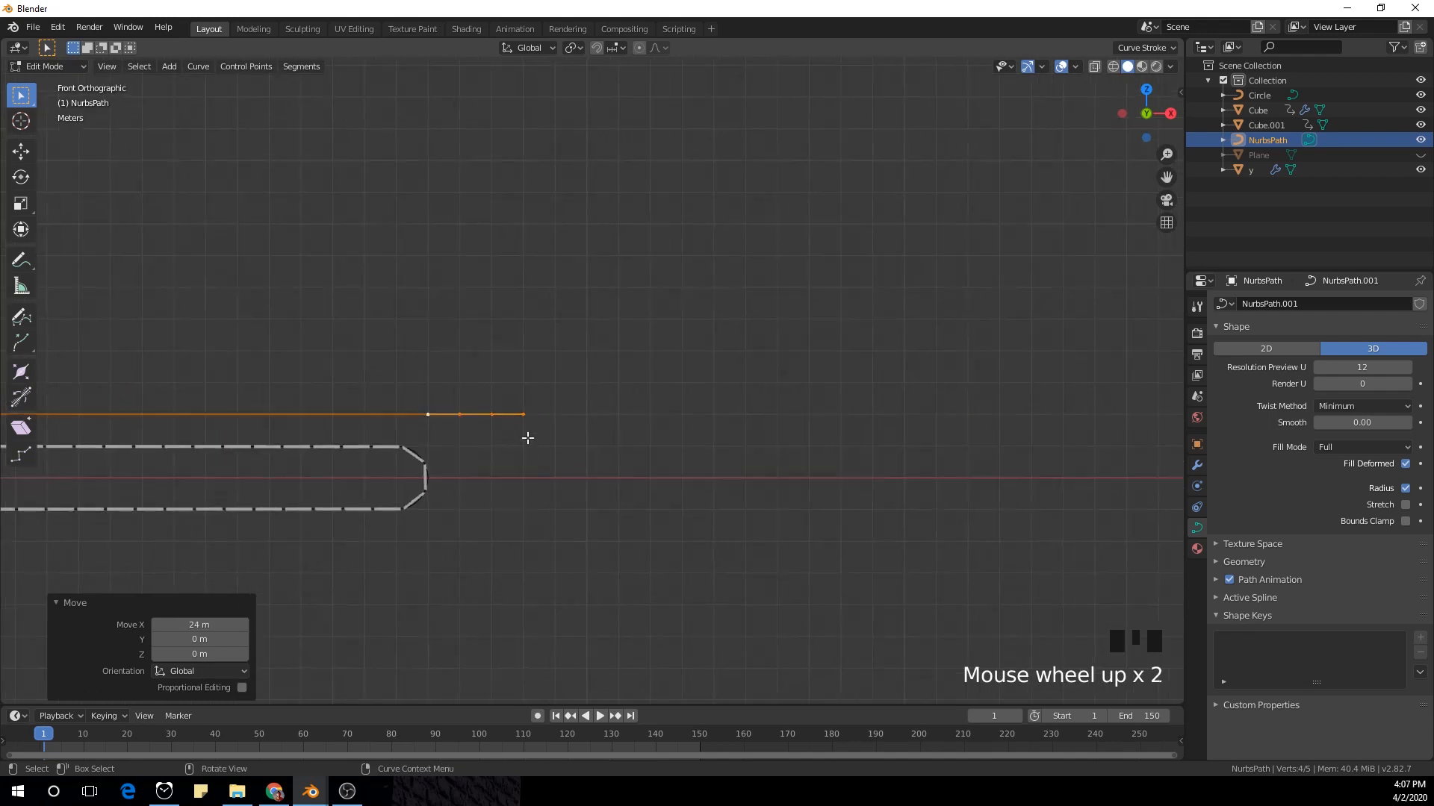
click(528, 419)
scroll(548, 435, down, 3)
scroll(566, 447, up, 1)
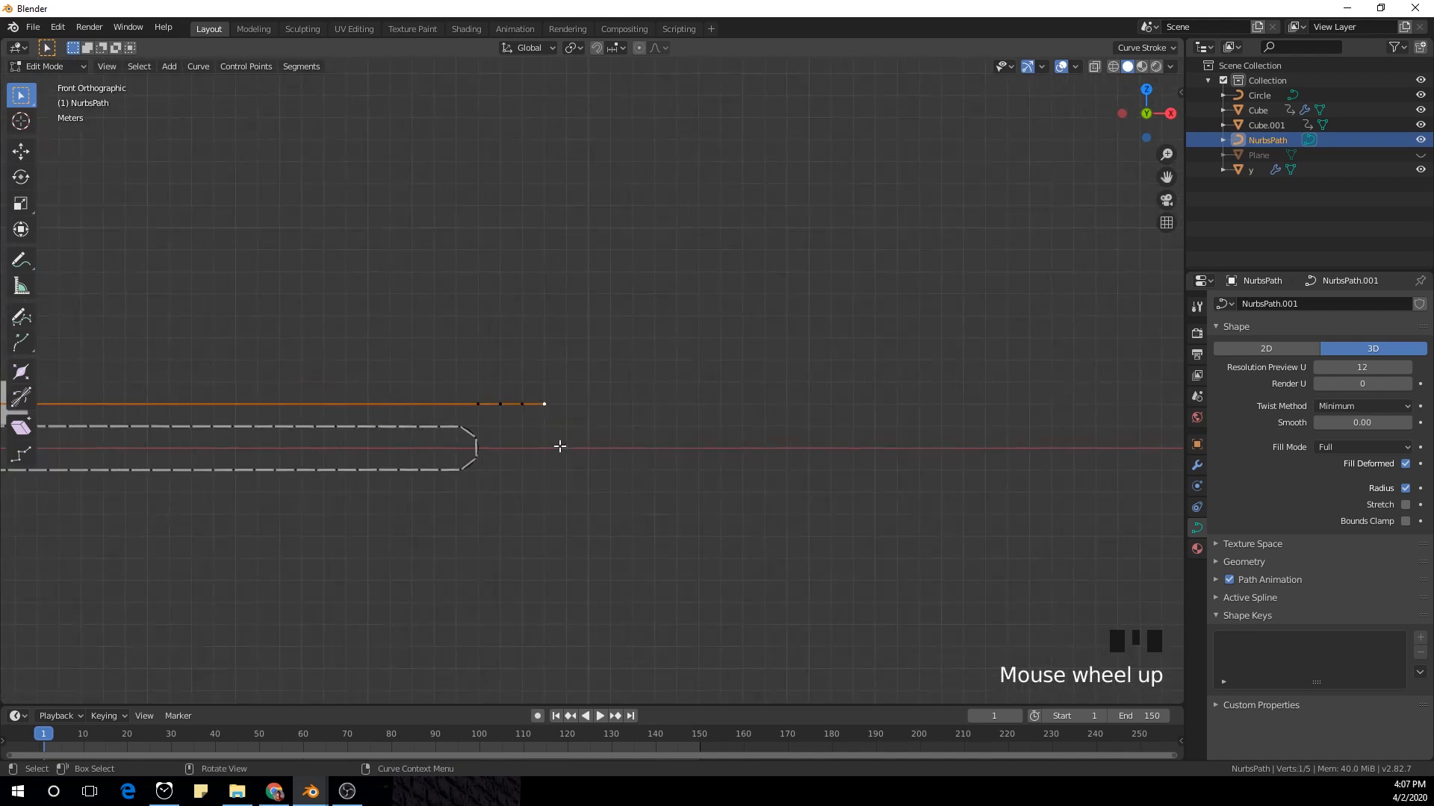
key(g)
key(Escape)
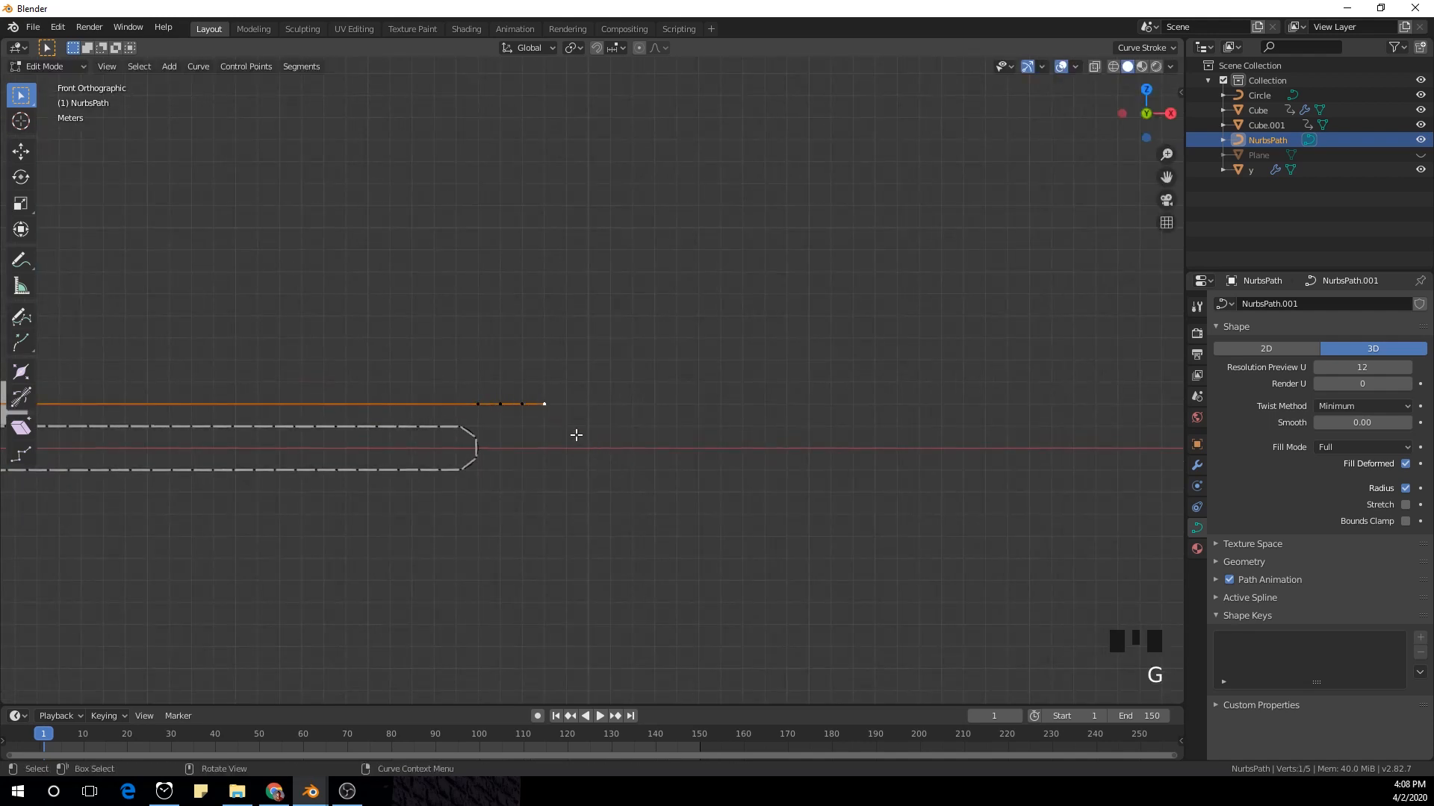
key(e)
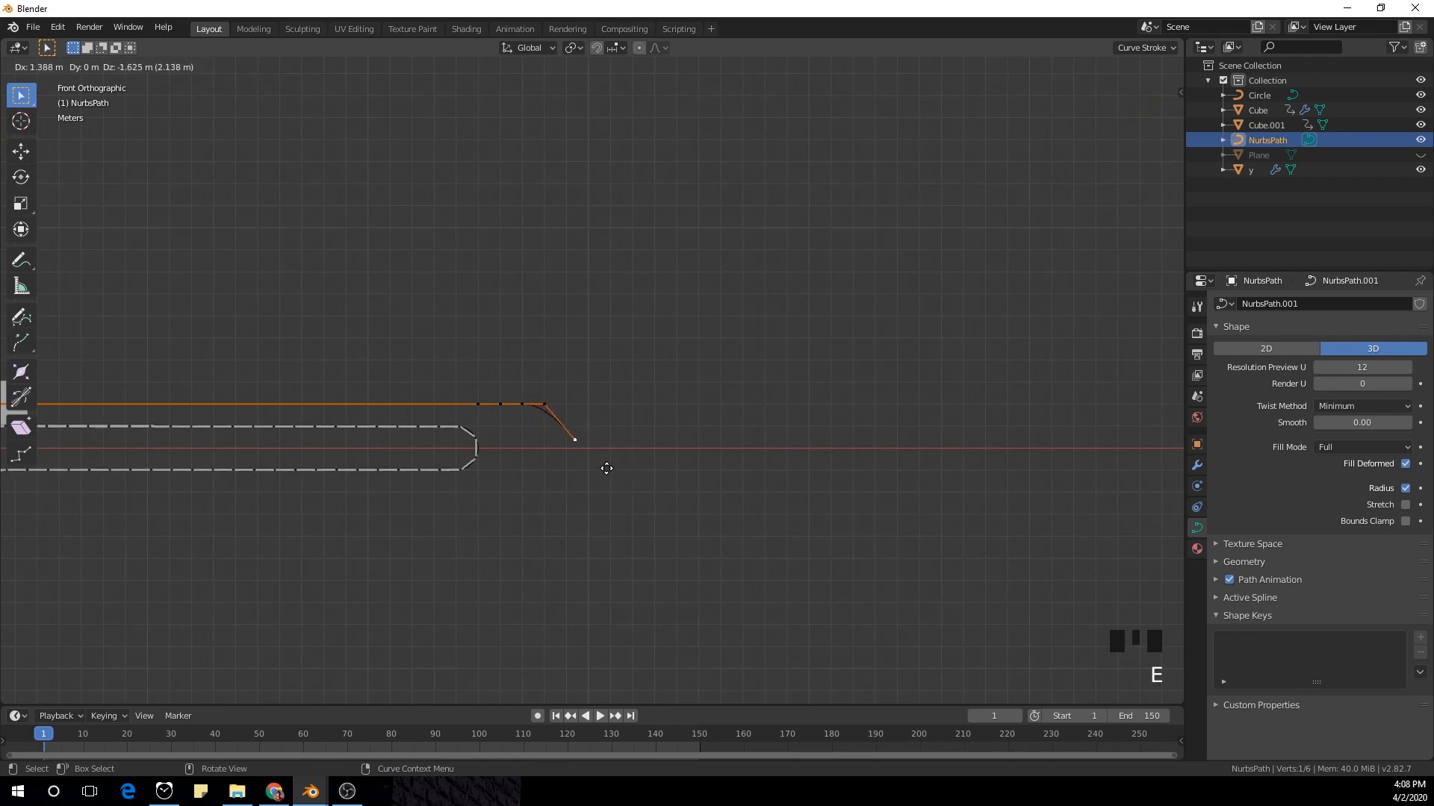
click(607, 453)
key(e)
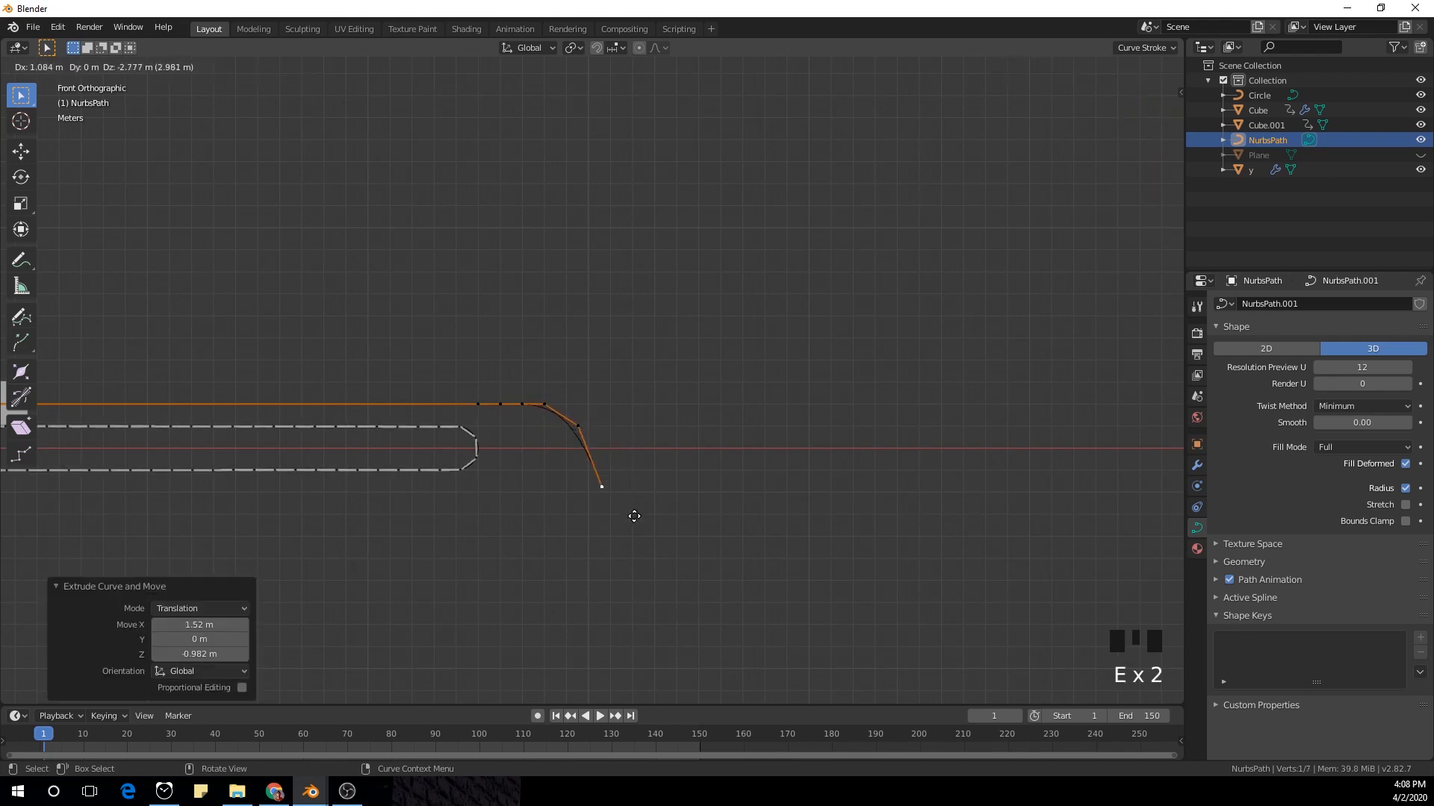
click(626, 512)
Step: Extrude the path's end point twice more, almost straight down, and return to Object Mode
key(e)
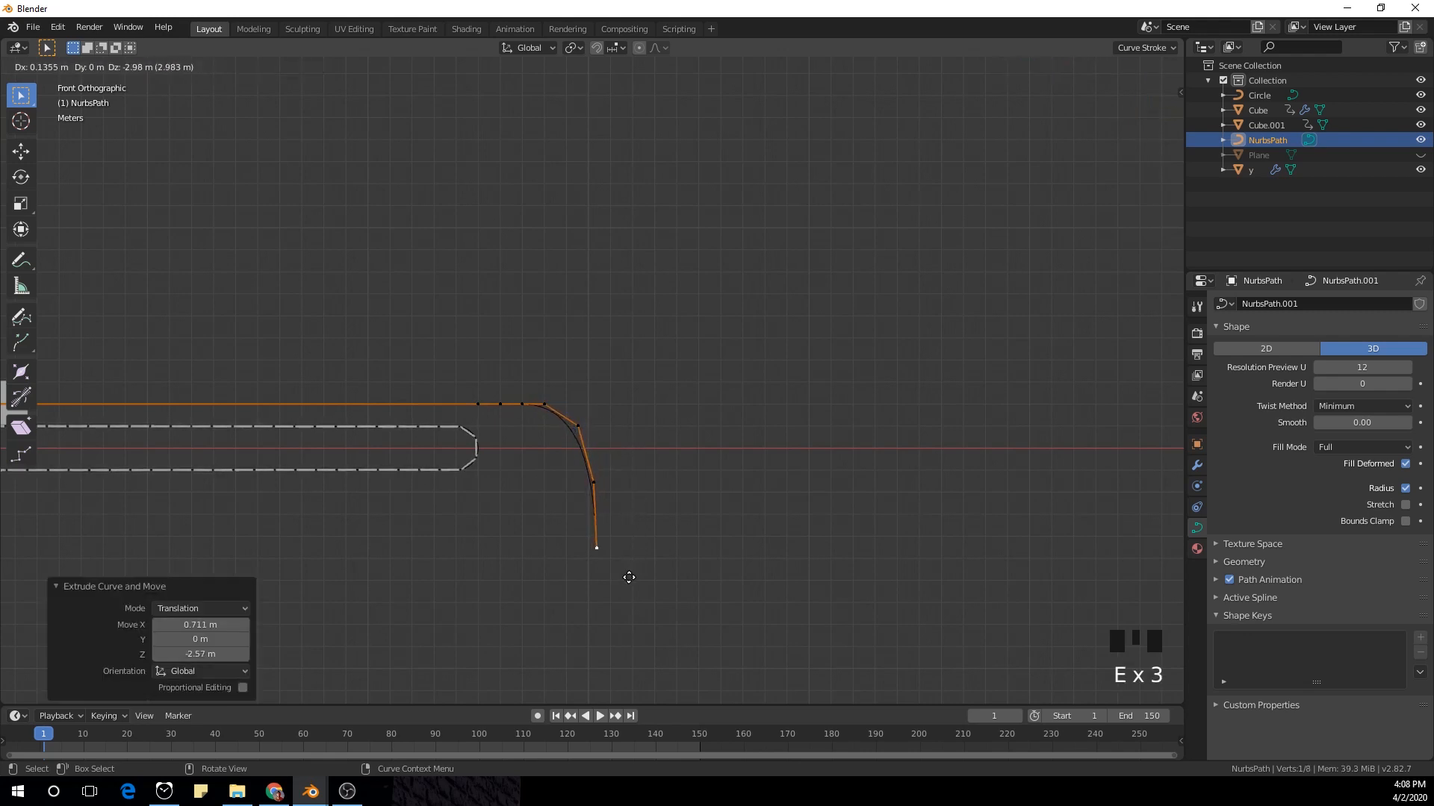
click(628, 576)
key(e)
click(632, 632)
key(Tab)
scroll(486, 480, down, 3)
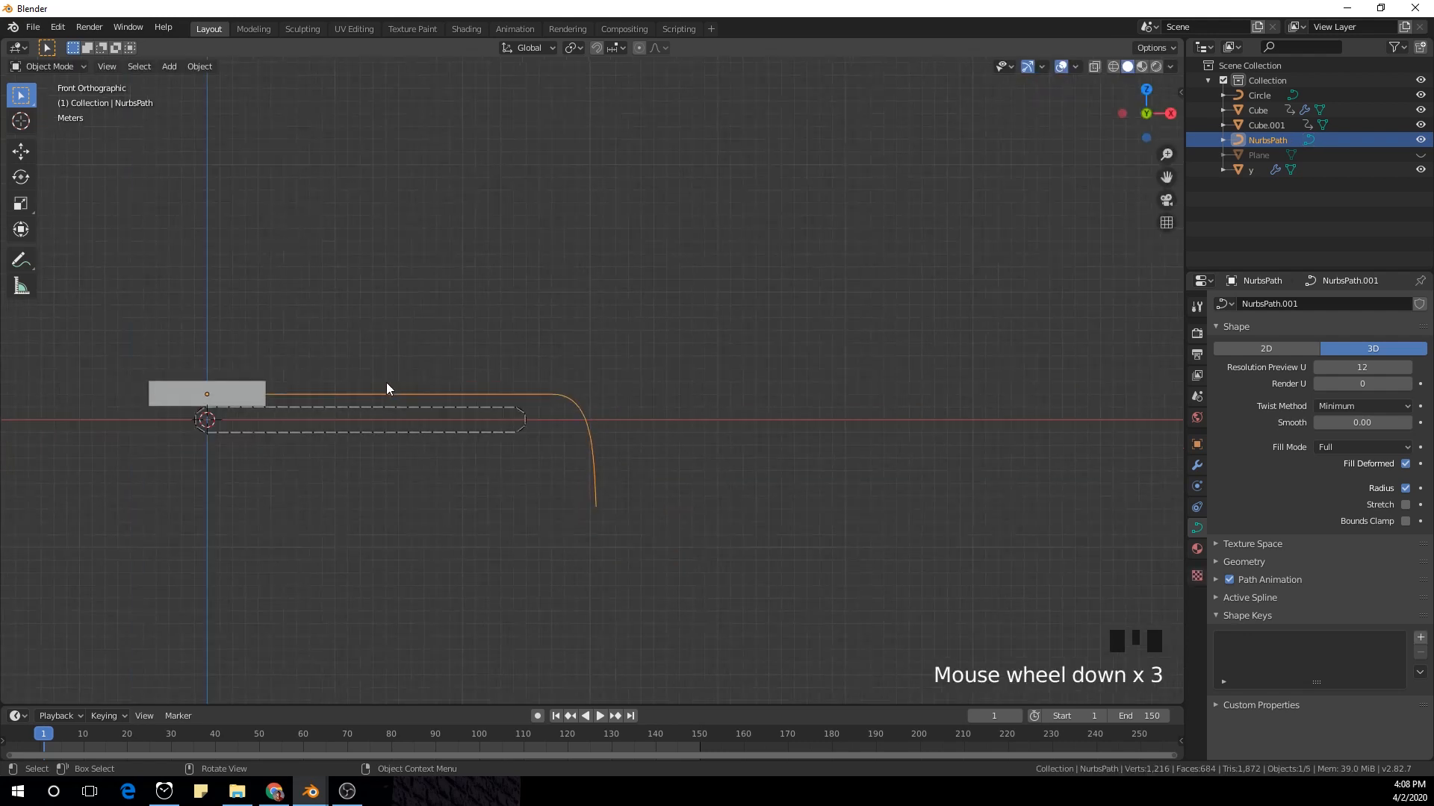
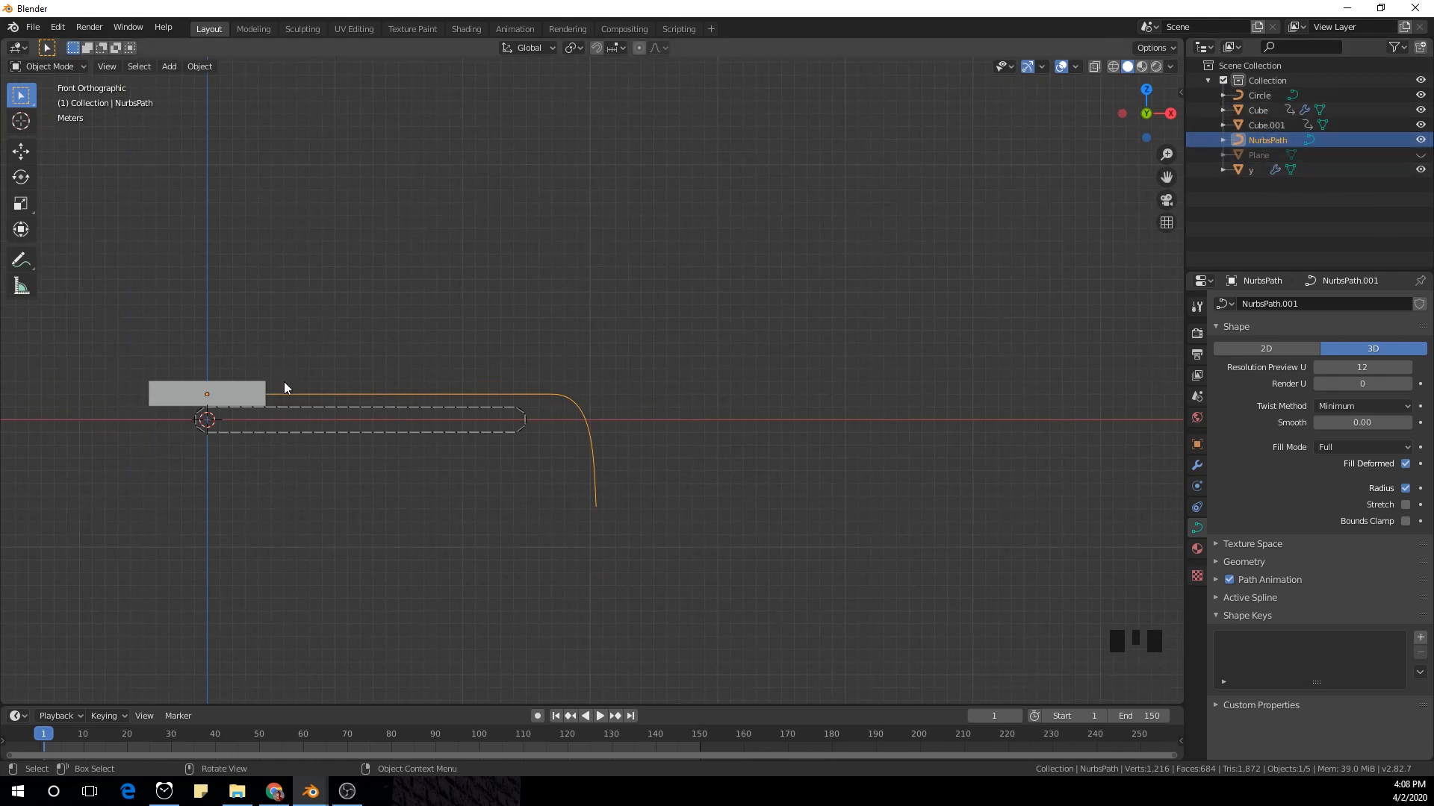
Step: Add a Curve modifier to the cylinder array y with NurbsPath as its curve object
click(1325, 170)
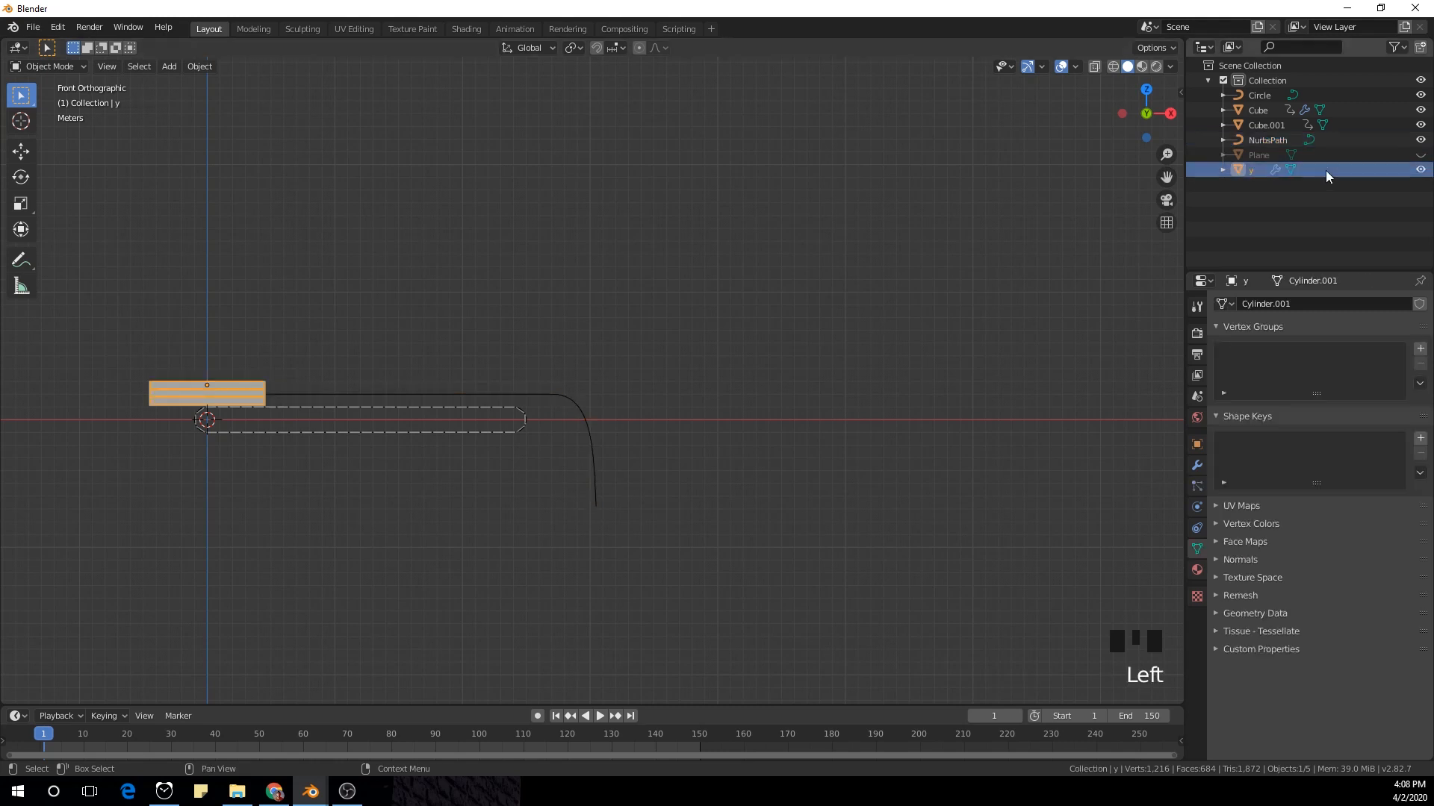
click(1197, 465)
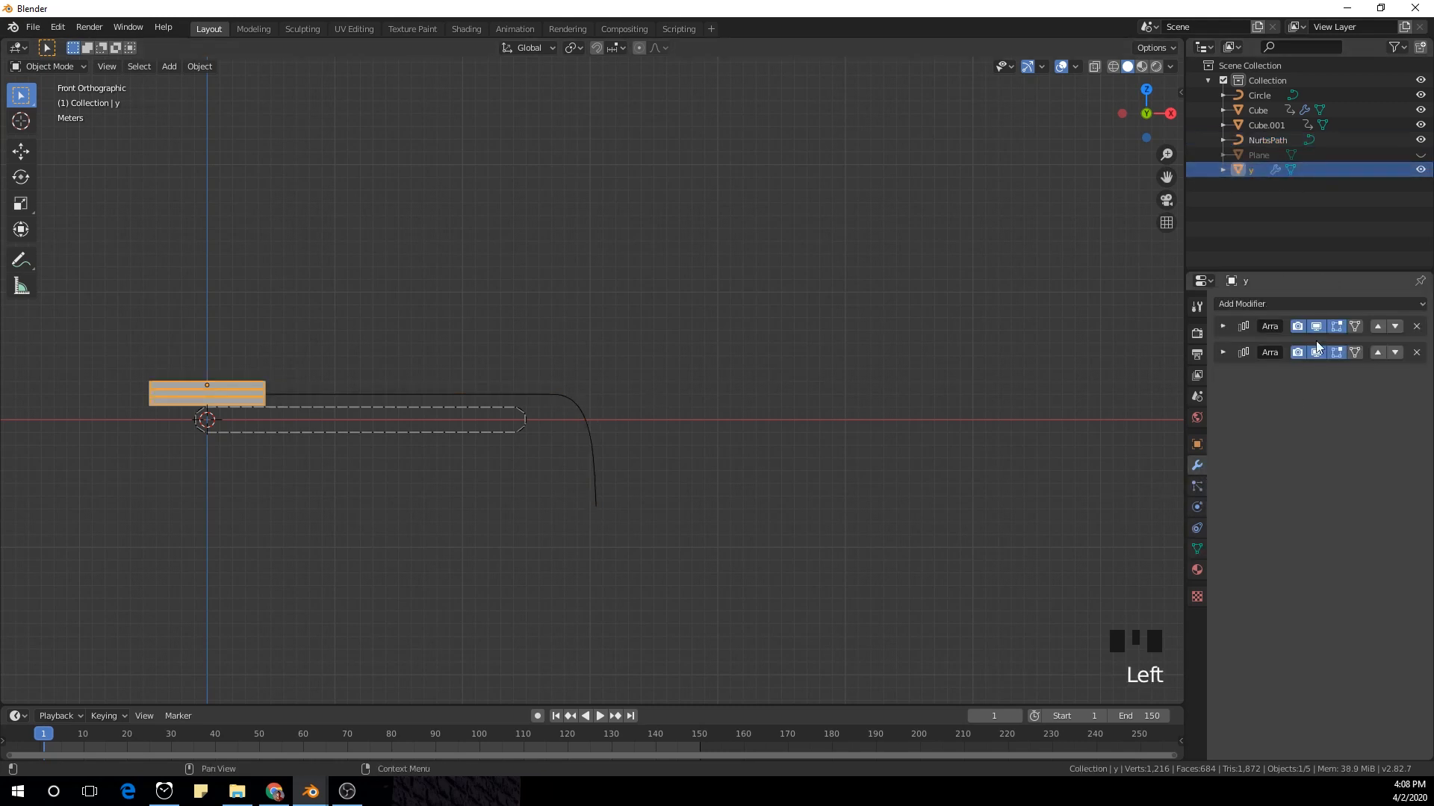
click(1320, 301)
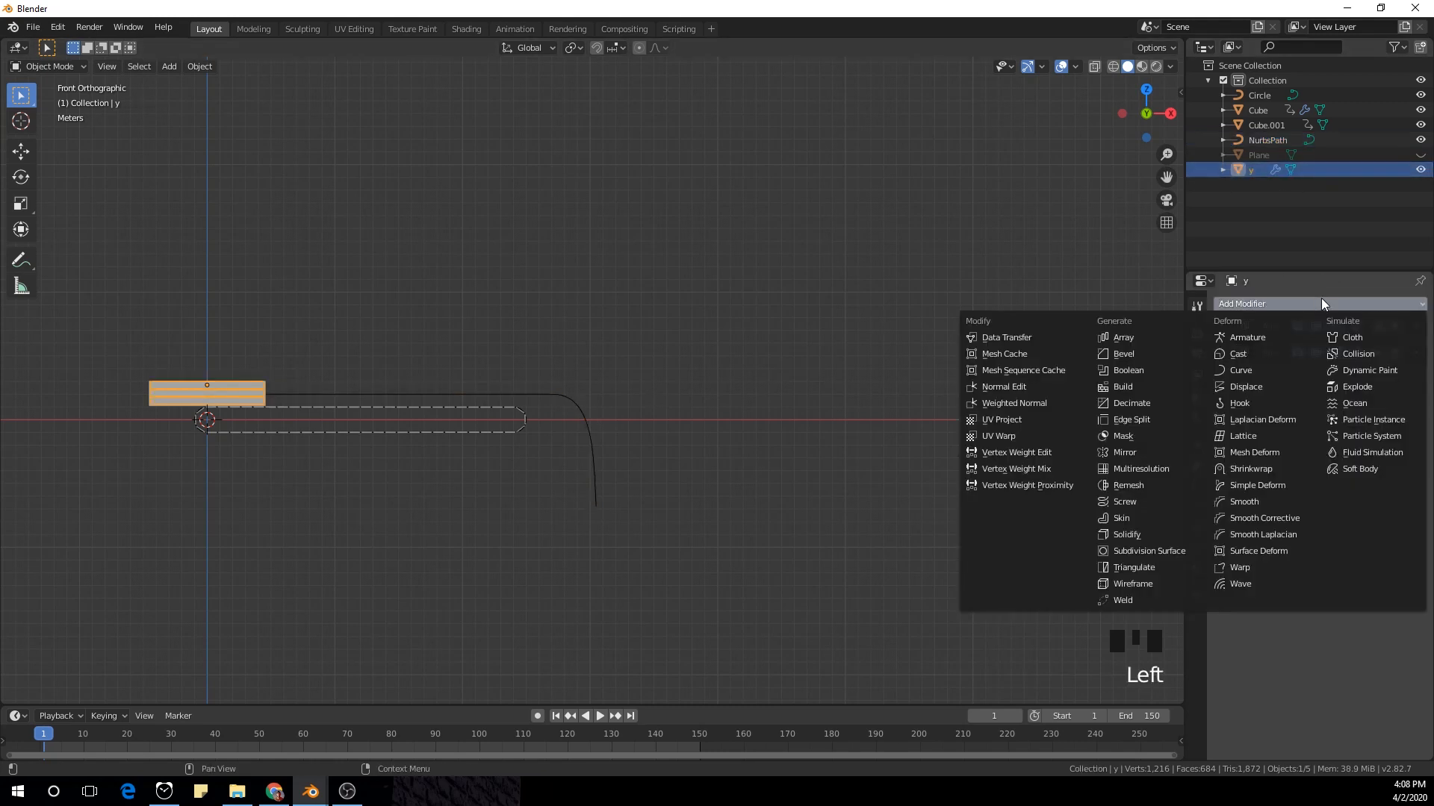
click(1249, 370)
click(1285, 440)
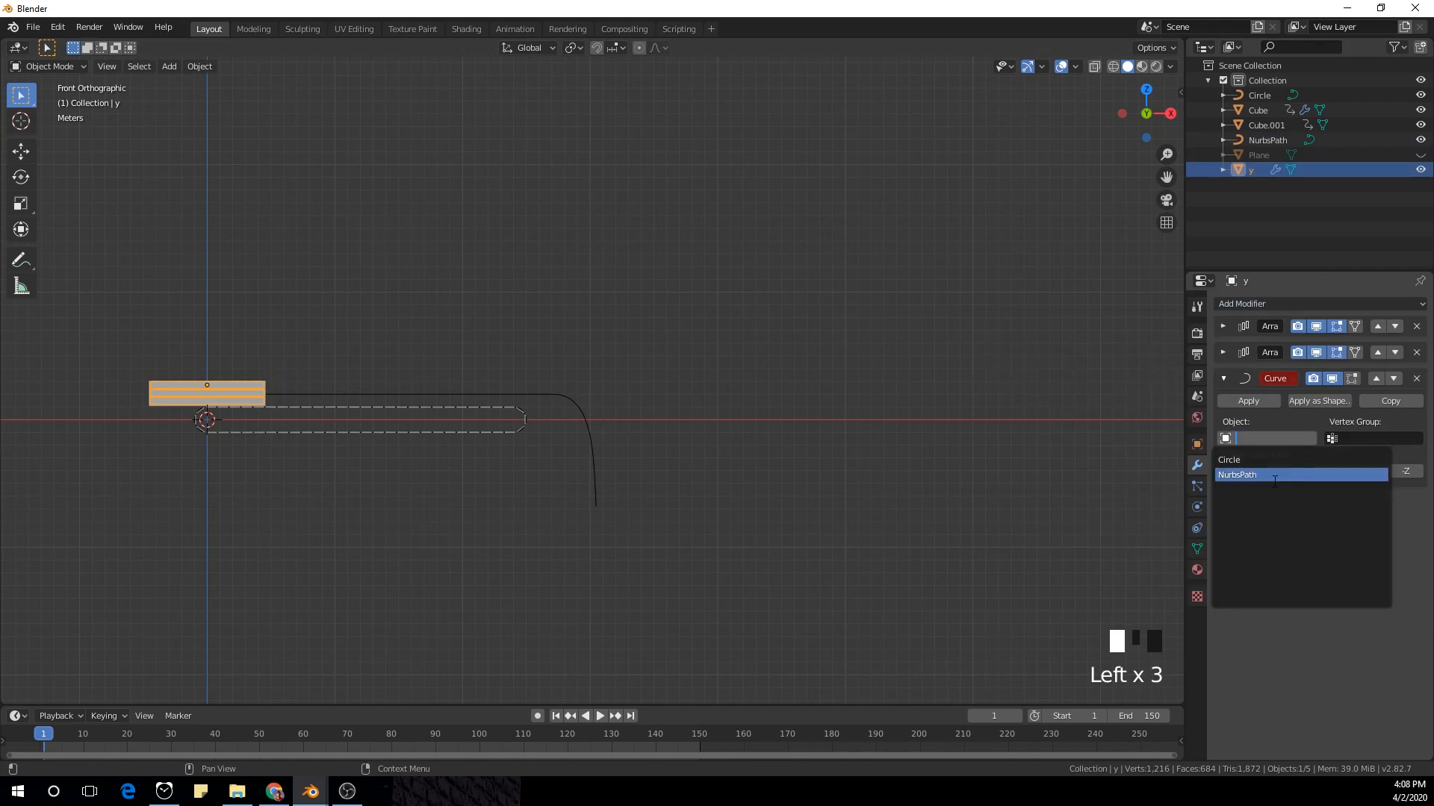
click(1275, 476)
Step: Move the cylinder array about 29.8 m along X onto the path's bend and inspect how it deforms
key(g)
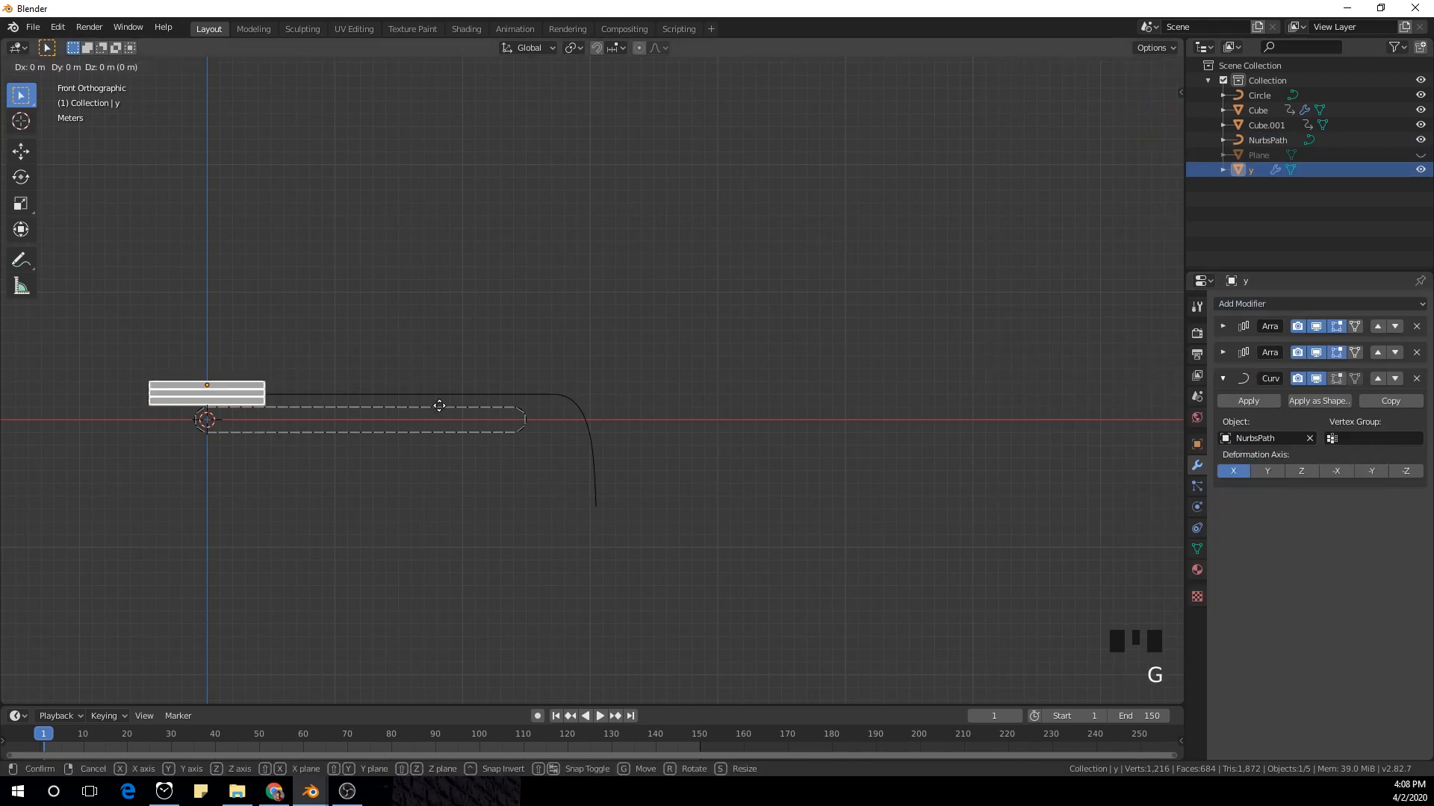
key(x)
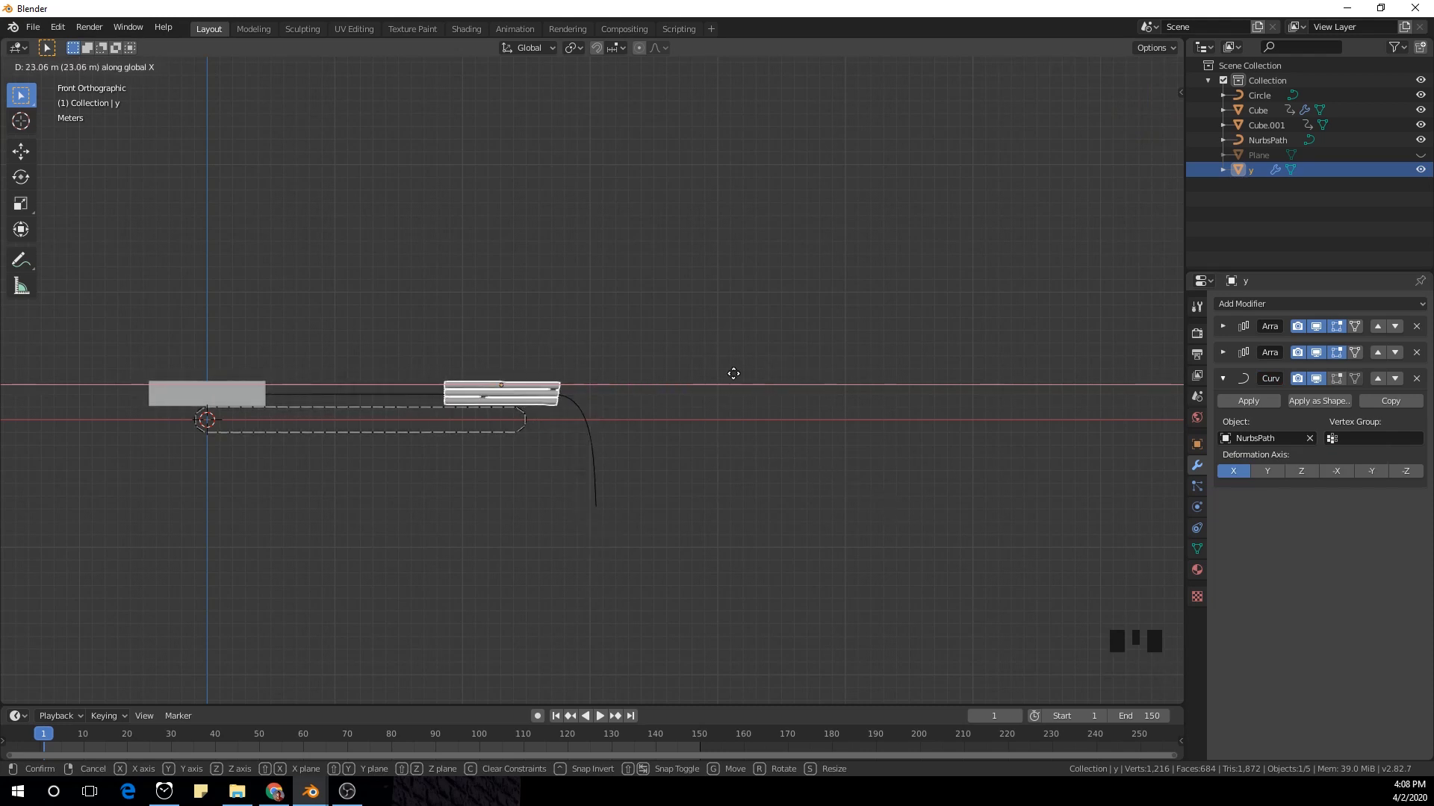
click(821, 400)
scroll(573, 451, up, 6)
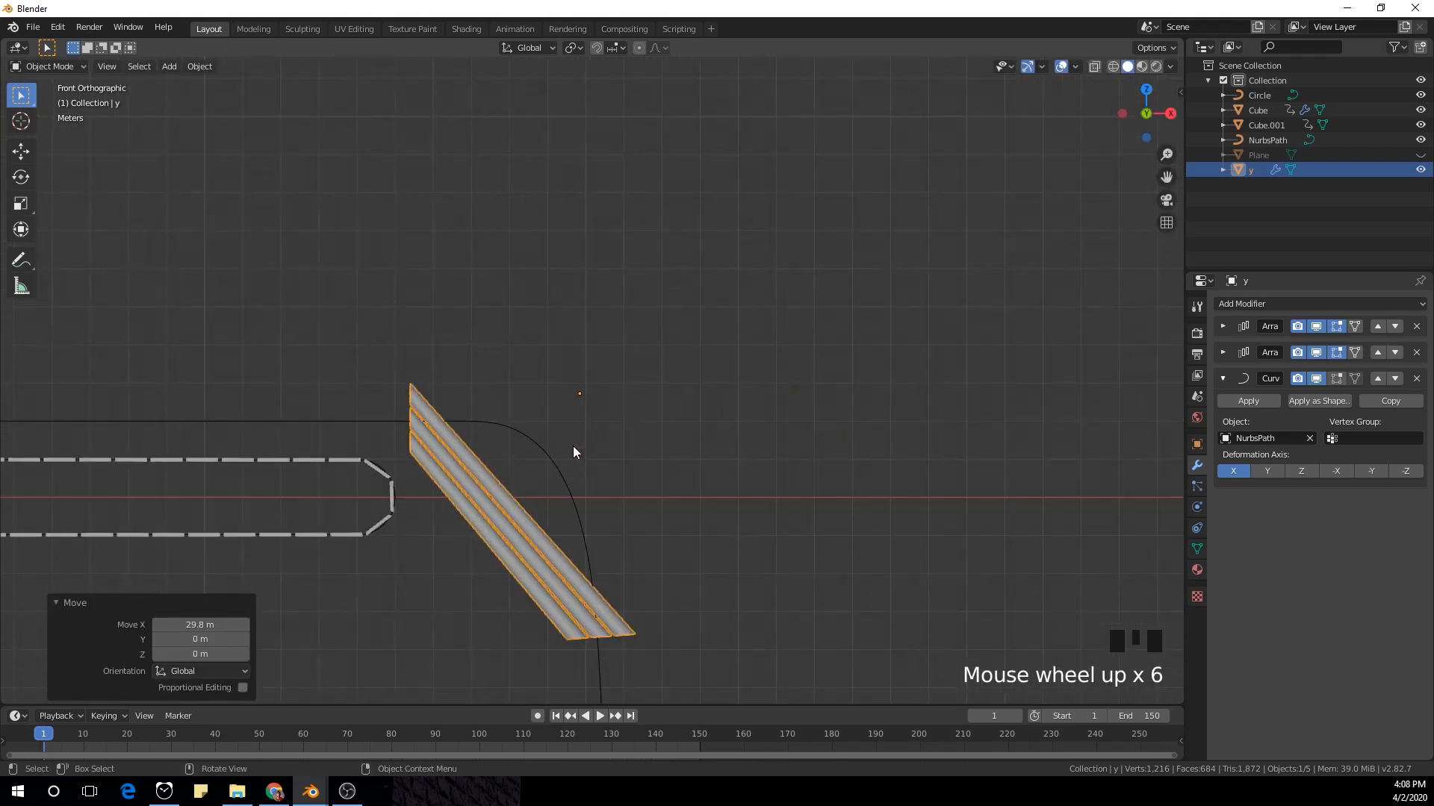
shift+middle_drag(573, 451, 619, 307)
scroll(545, 361, up, 2)
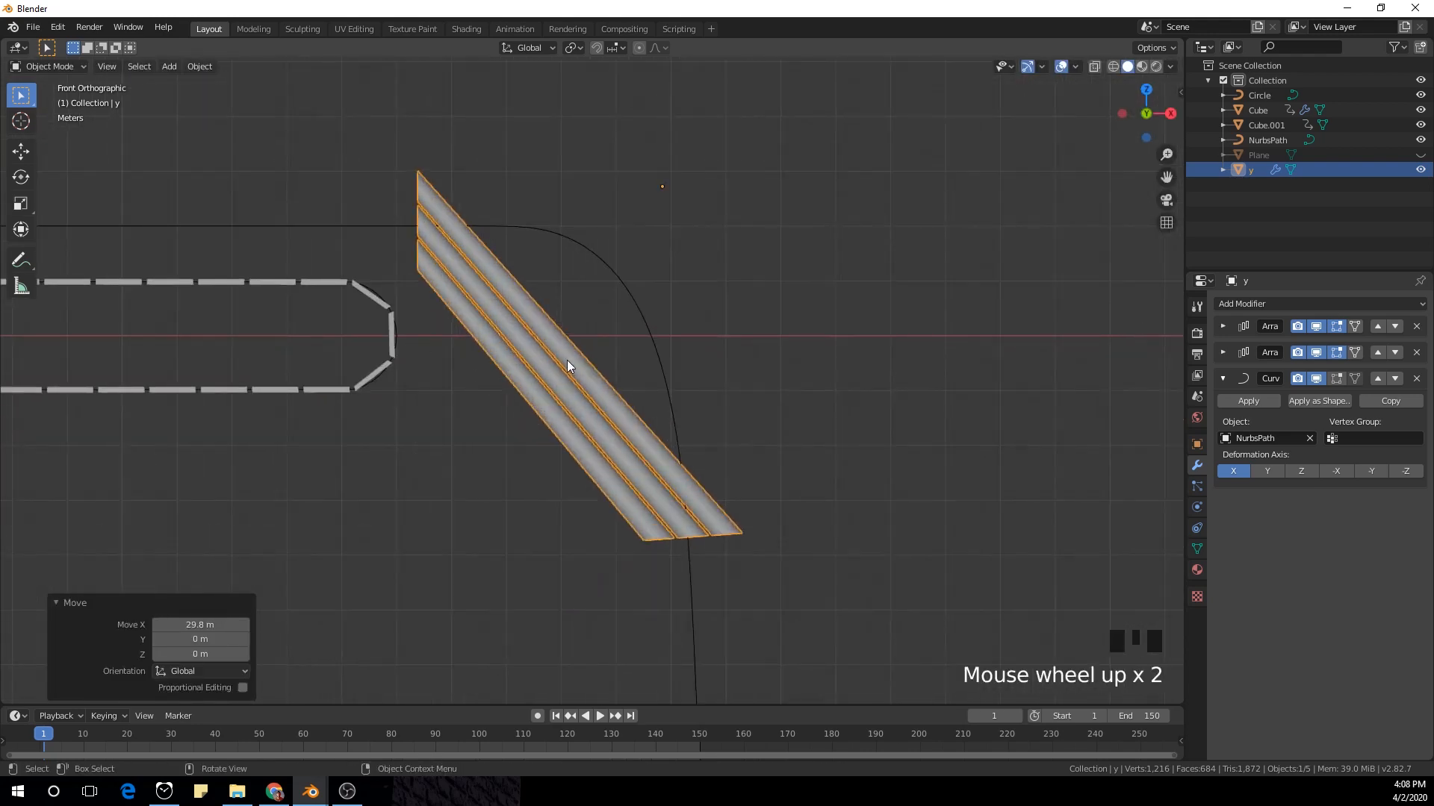
Step: In Edit Mode, add more than 30 evenly spaced, unslid loop cuts along the source cylinder, and return to Object Mode to inspect the bend
key(Tab)
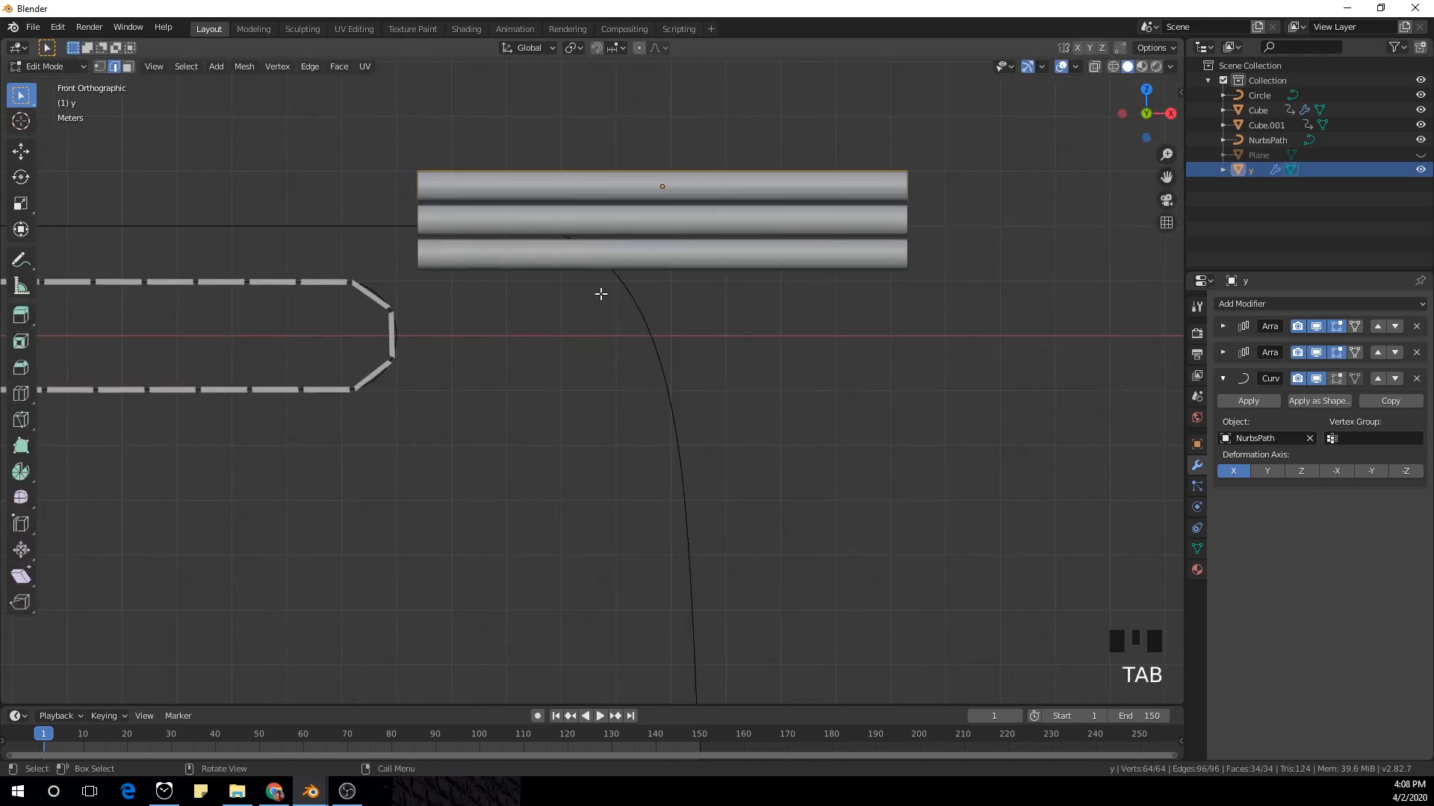
middle_drag(664, 270, 546, 284)
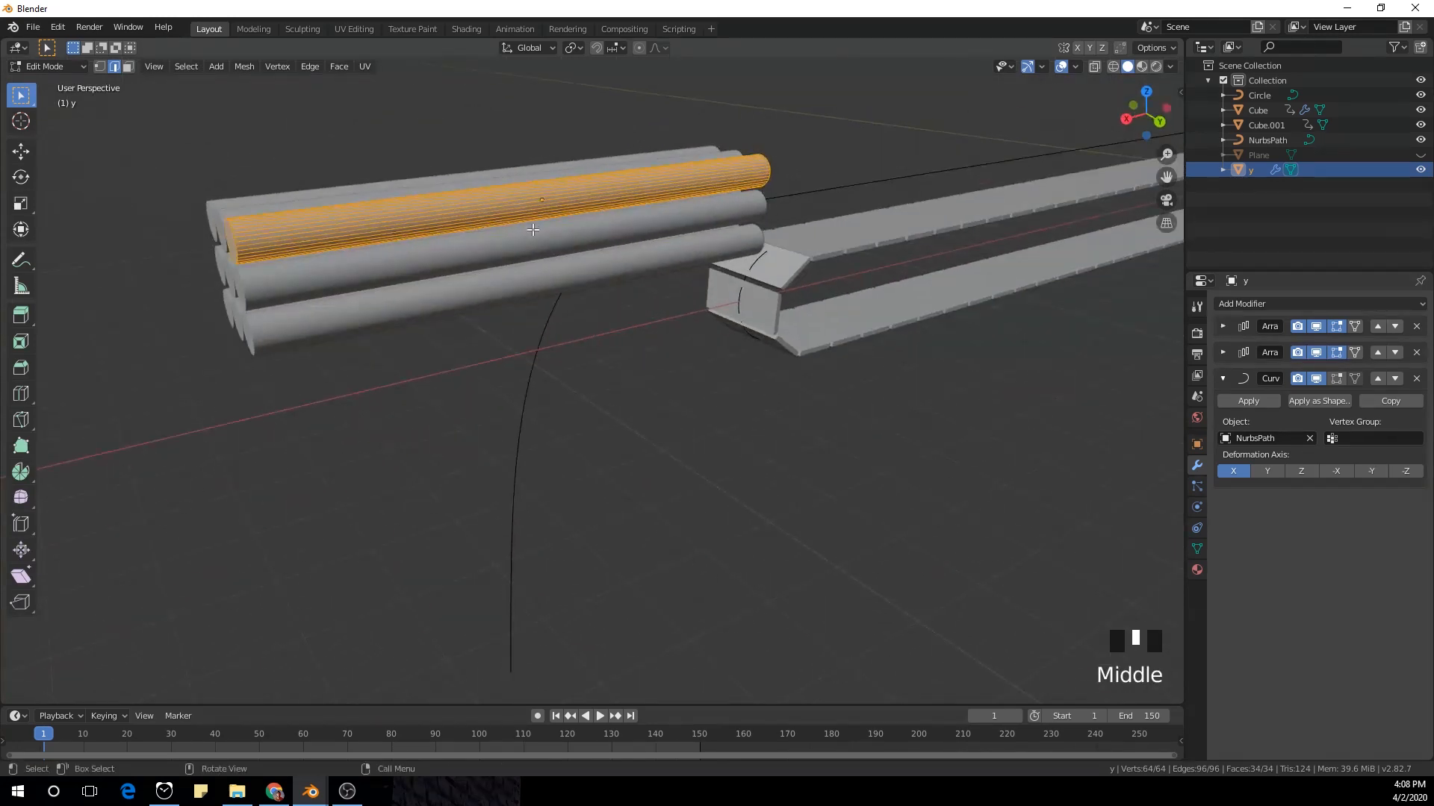
middle_drag(533, 229, 529, 249)
key(ctrl+r)
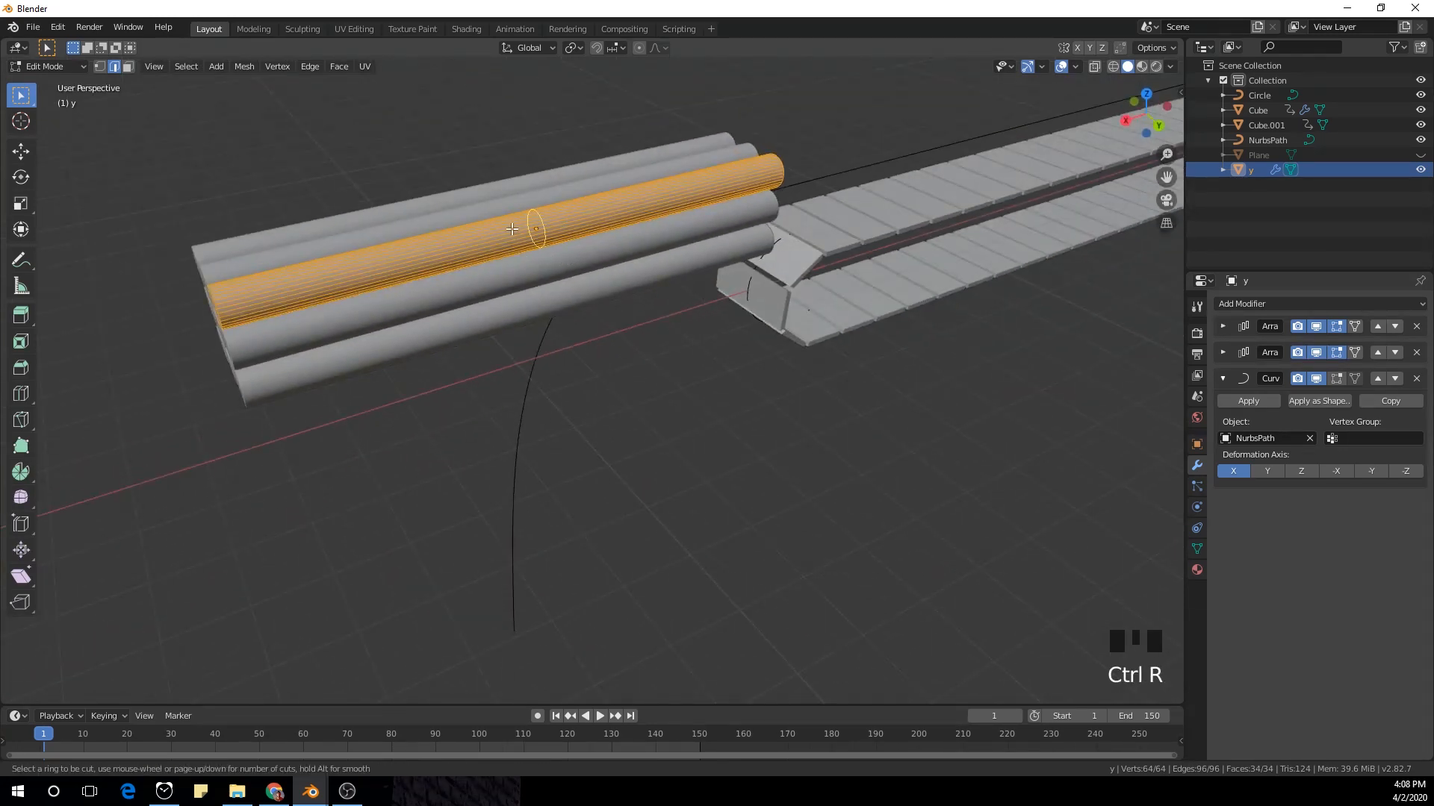
scroll(512, 229, up, 20)
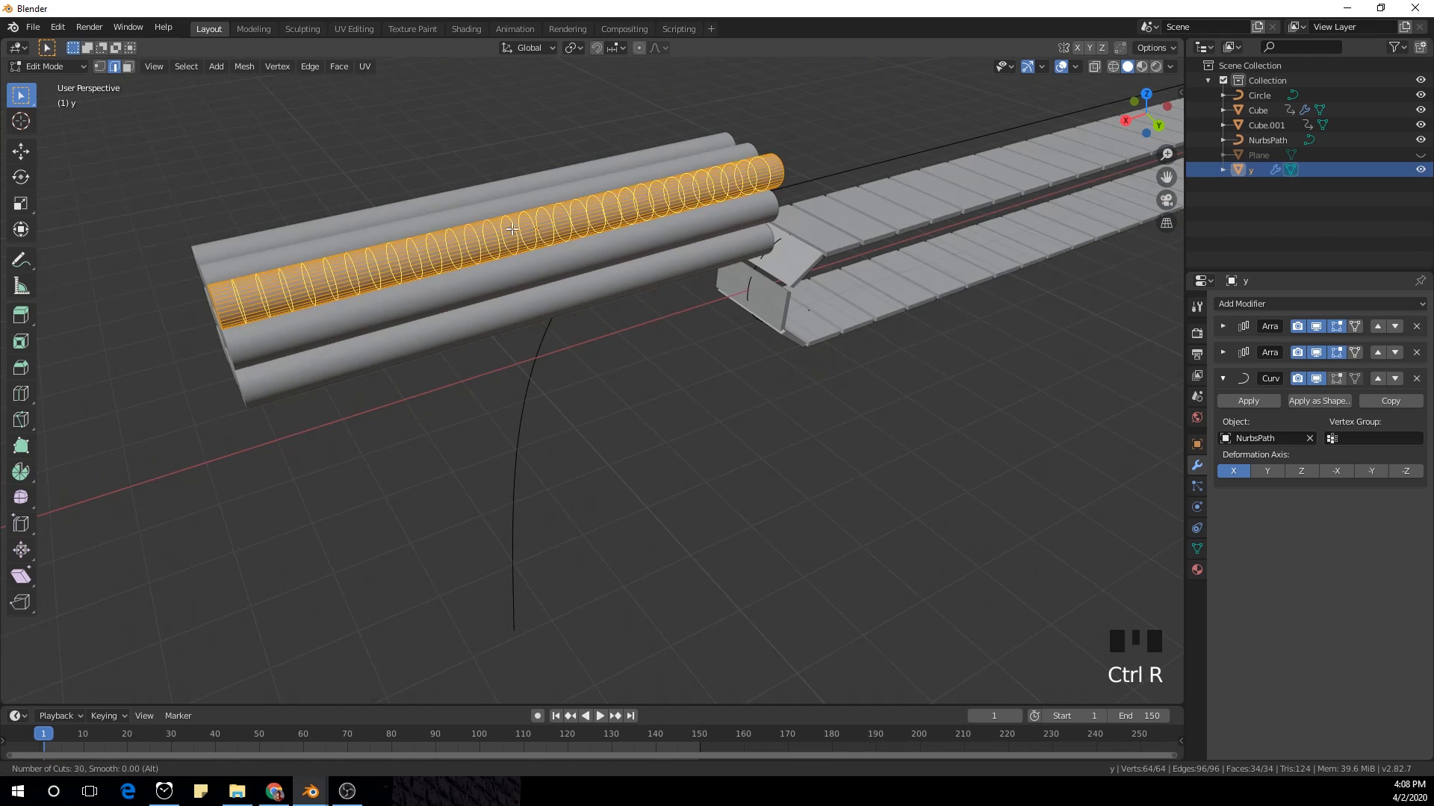
click(512, 229)
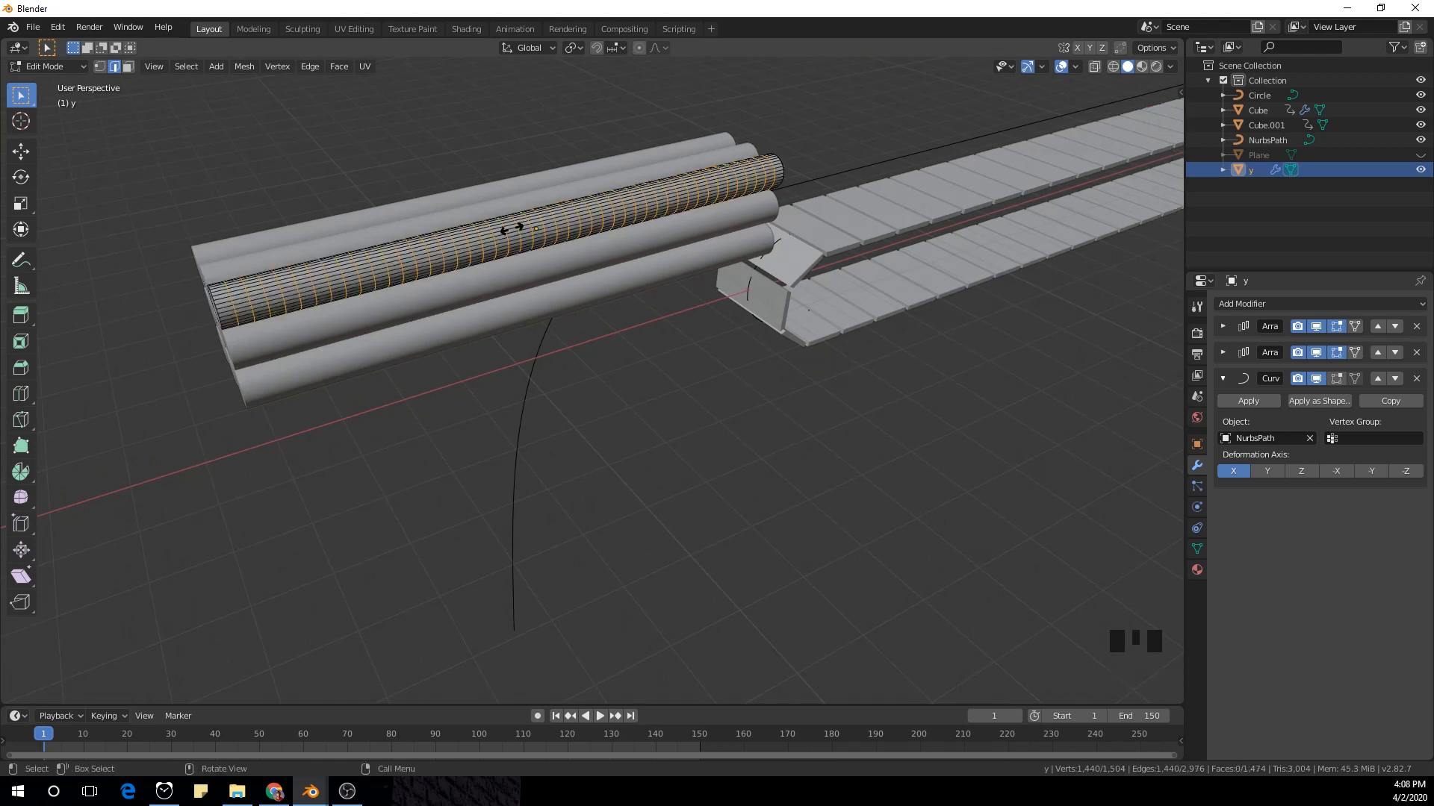
right_click(512, 229)
key(Tab)
middle_drag(586, 276, 894, 310)
scroll(594, 315, down, 3)
middle_drag(594, 315, 449, 340)
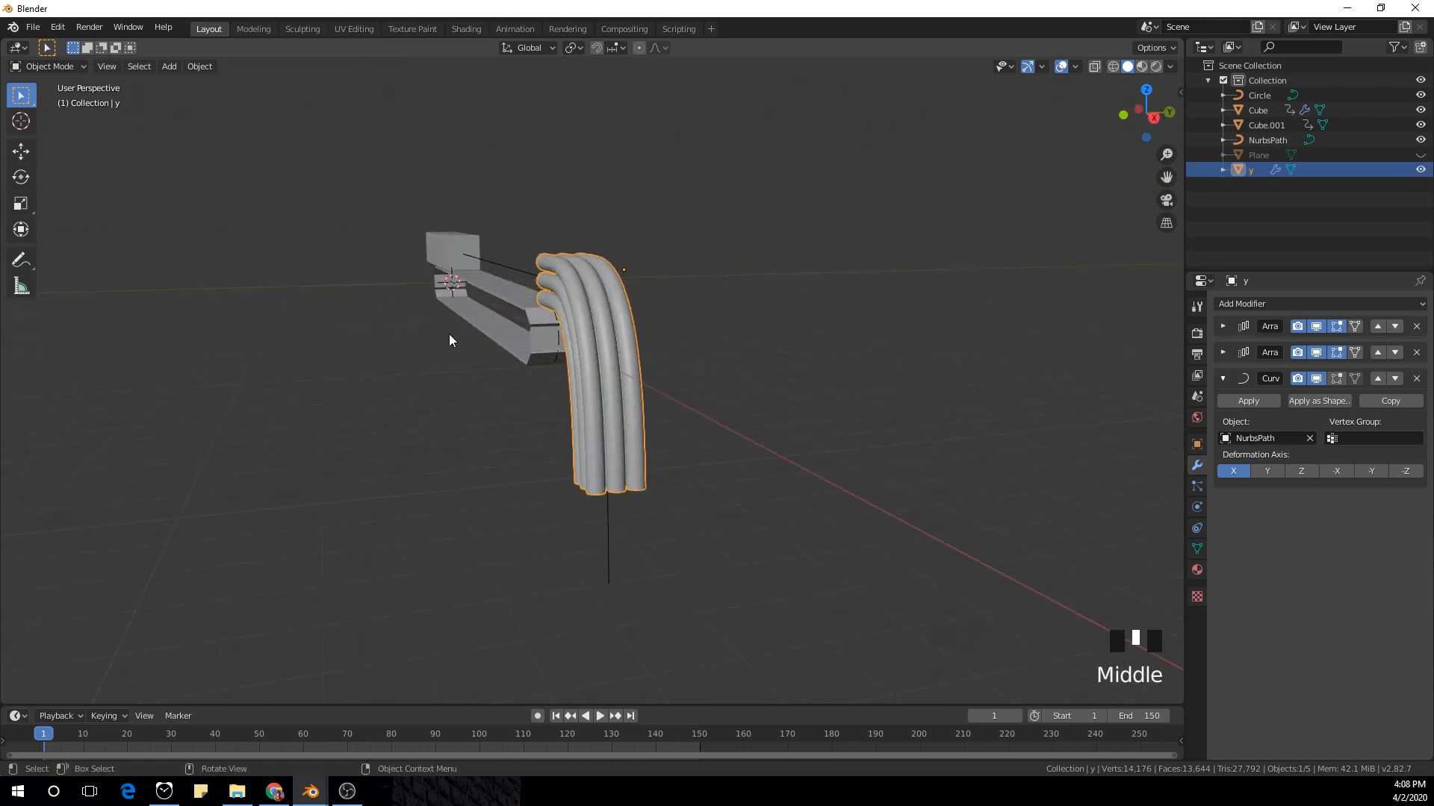
click(605, 355)
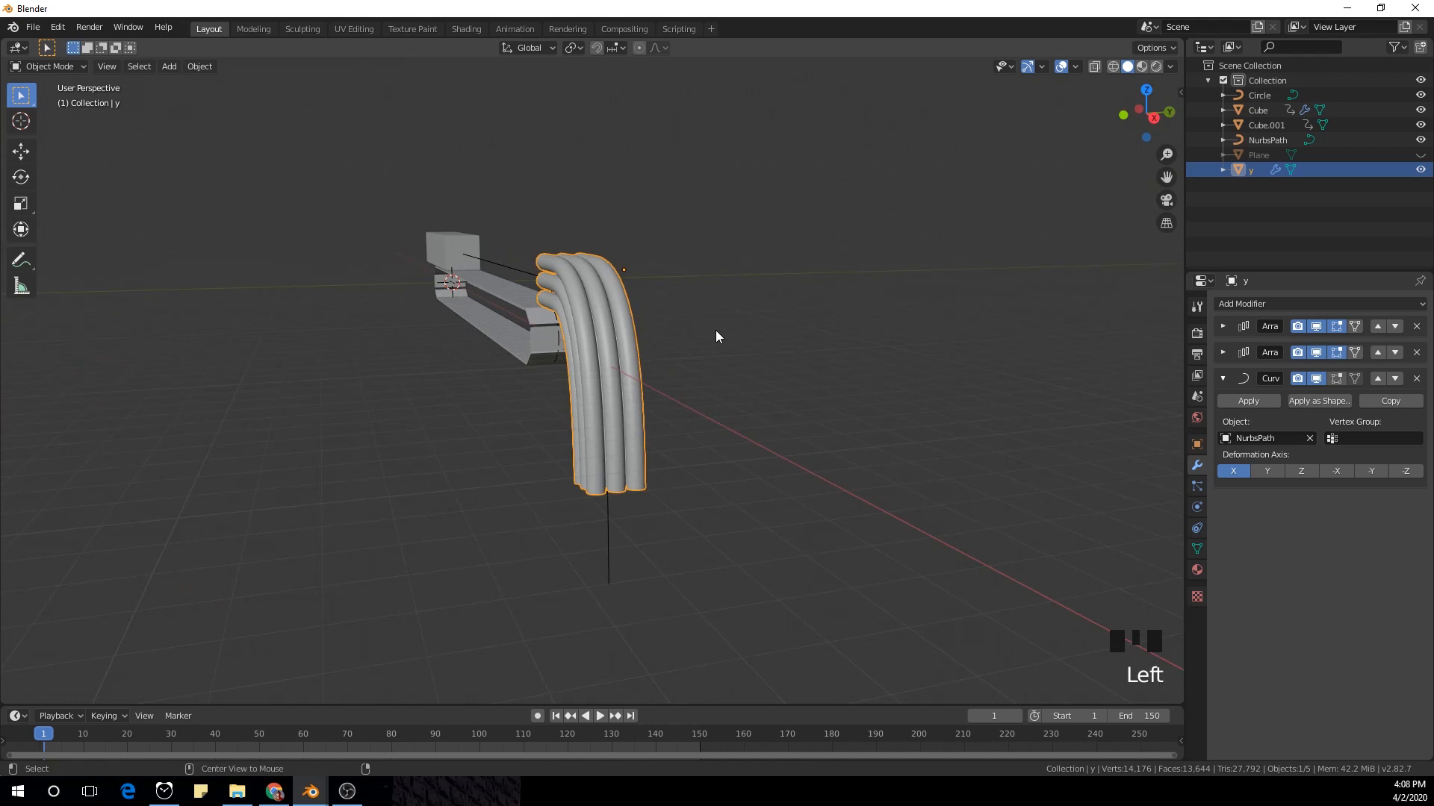
key(alt+g)
middle_drag(618, 334, 679, 323)
key(ctrl+z)
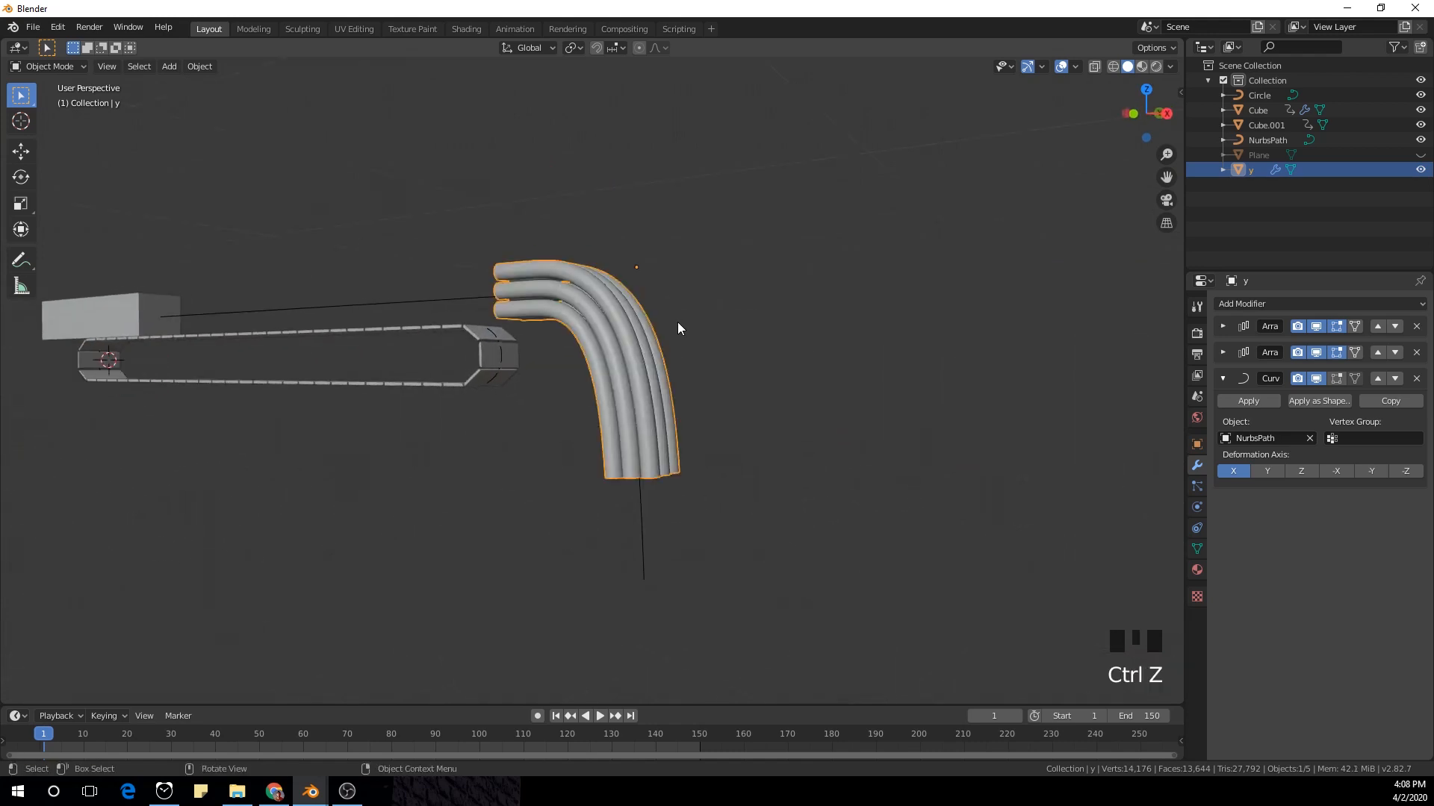
Step: Set the cylinder array's X location to 0 m and keyframe its location, rotation and scale at frame 1
key(n)
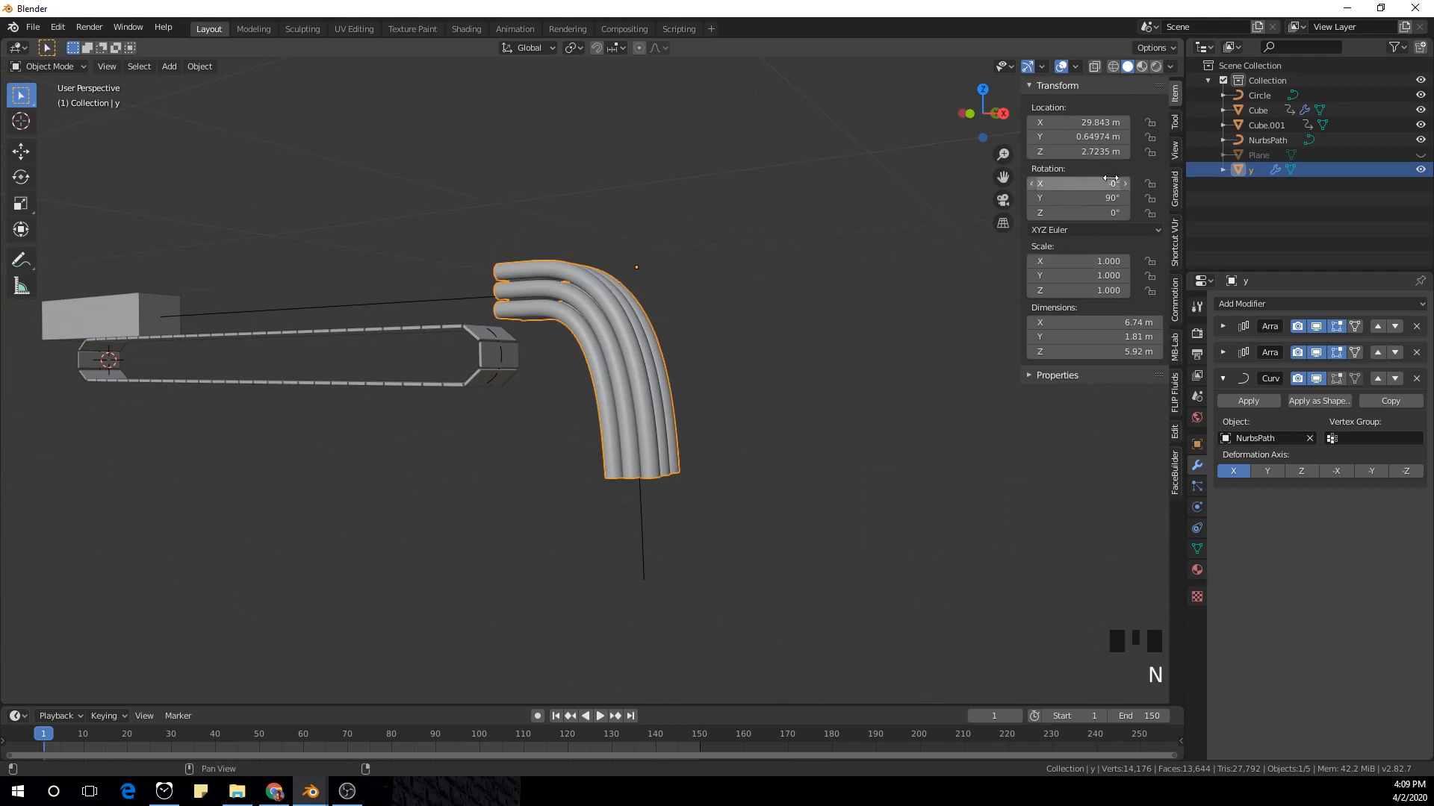
click(1077, 124)
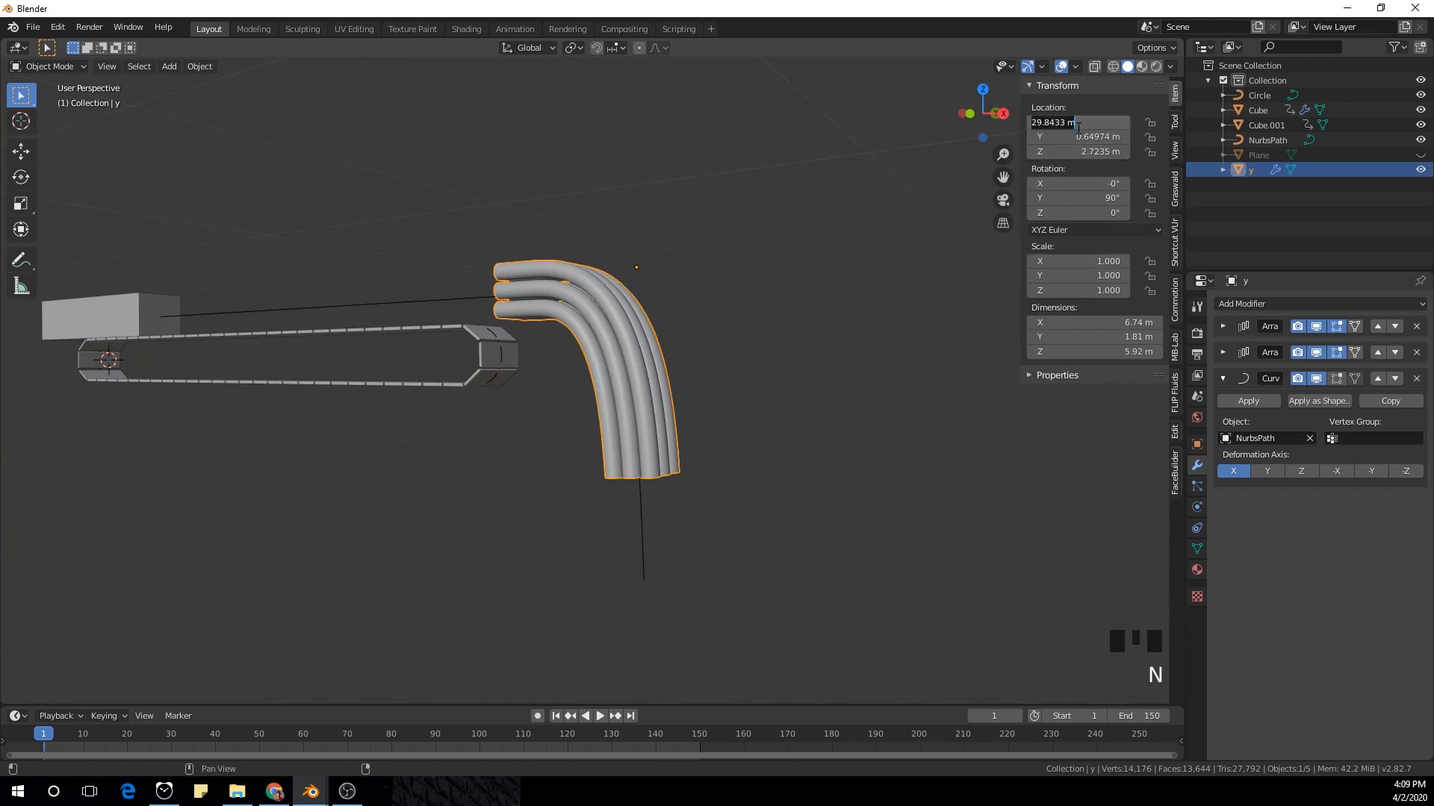
text(0)
click(1079, 138)
shift+middle_drag(243, 247, 637, 256)
scroll(599, 259, down, 2)
key(KP_1)
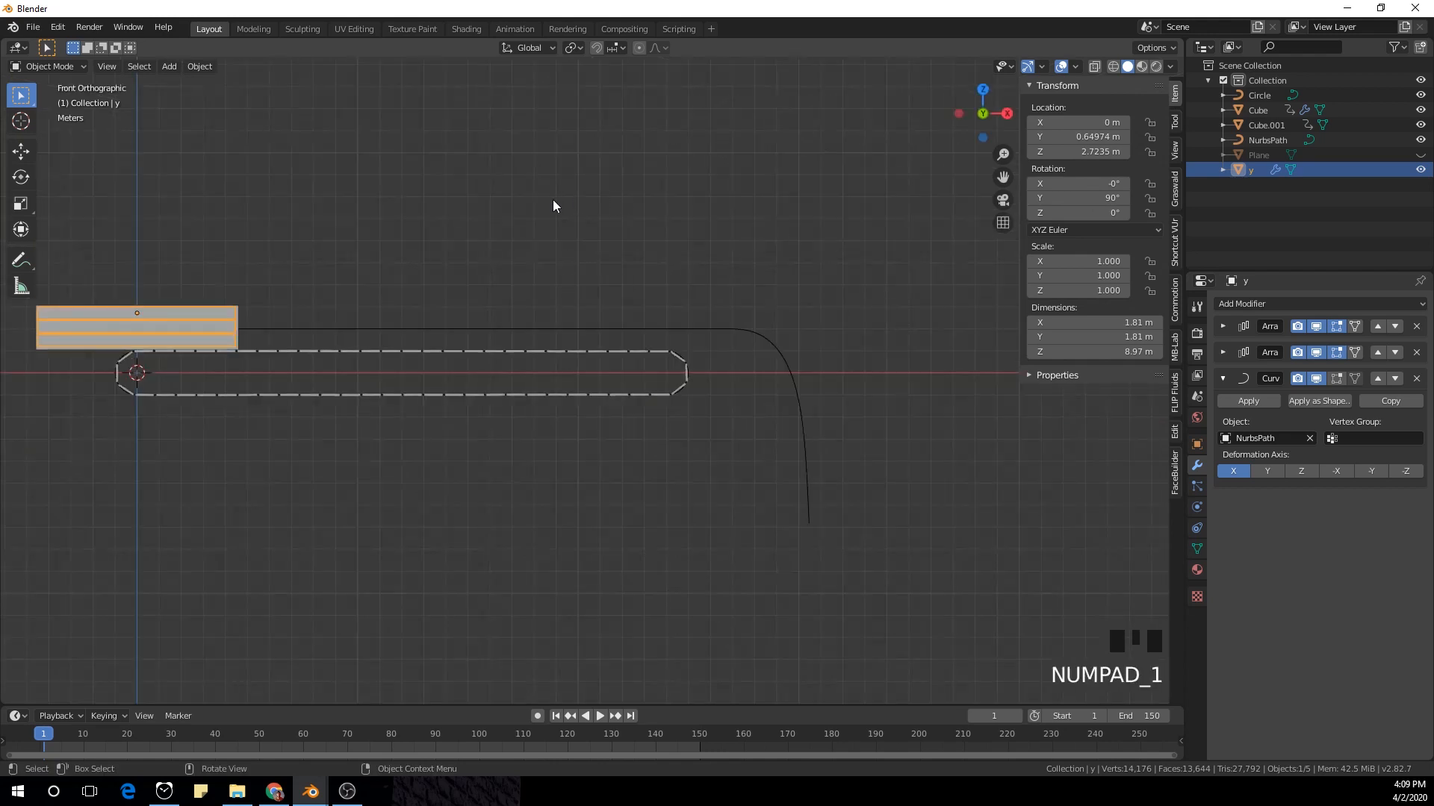
shift+middle_drag(552, 206, 455, 338)
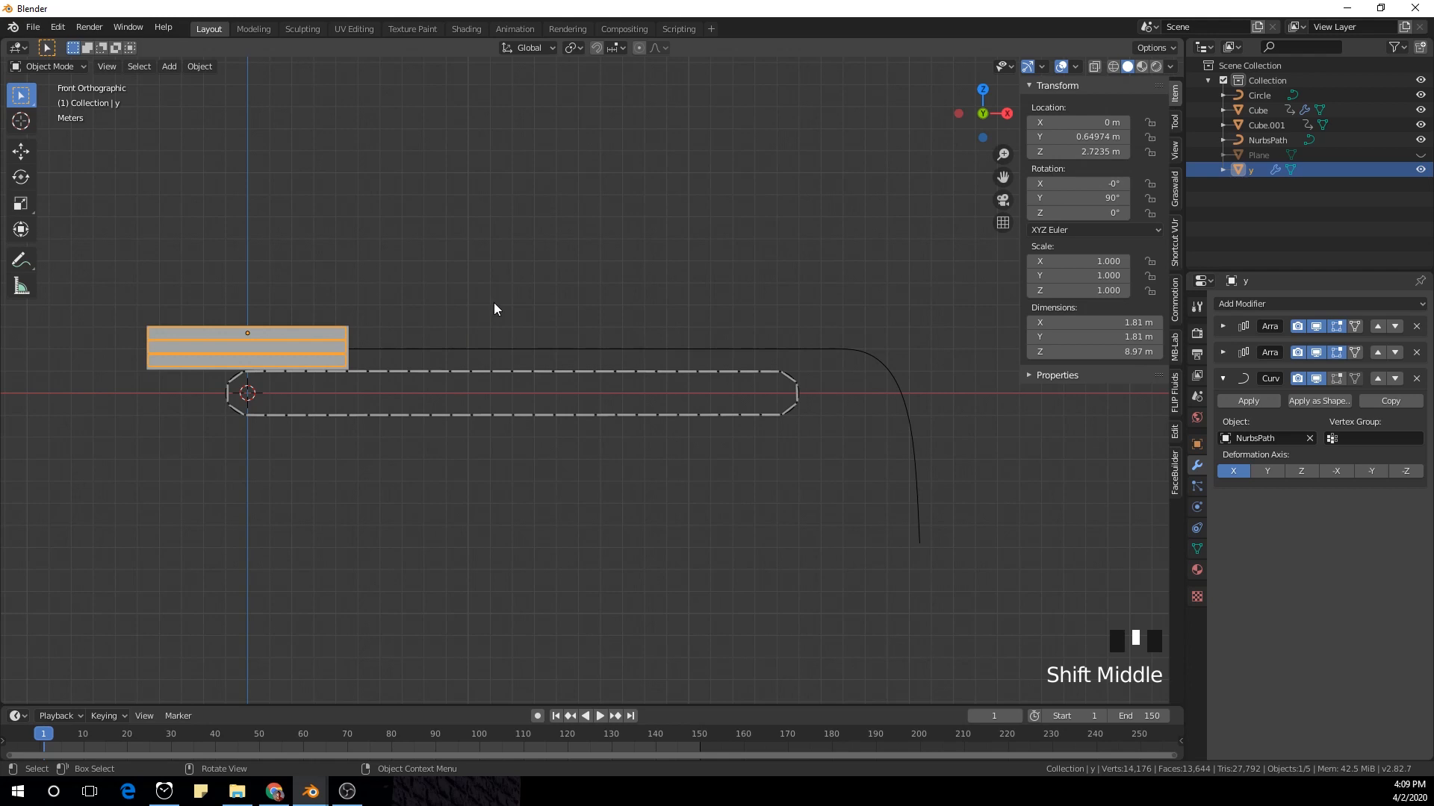
key(i)
click(531, 306)
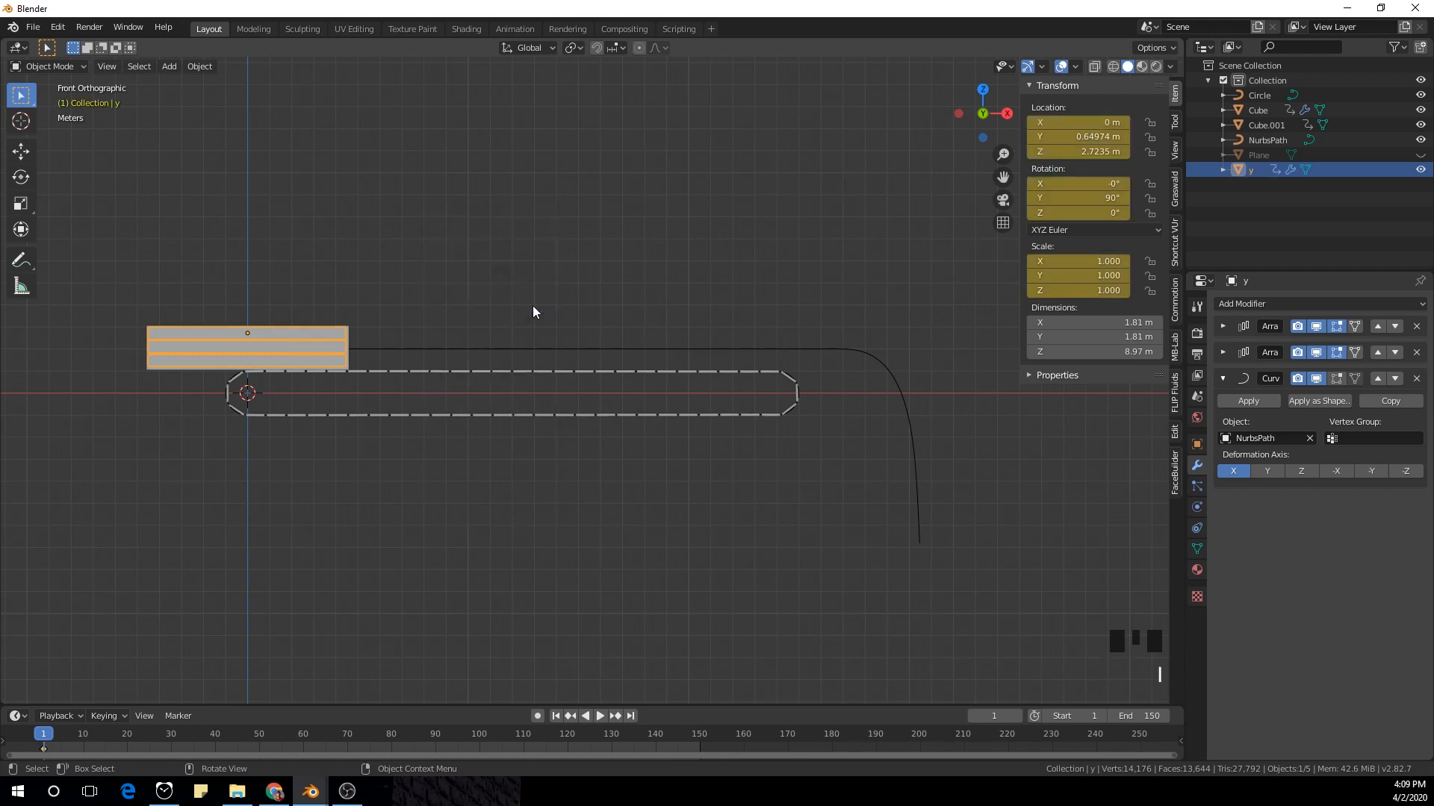
Step: At frame 100, set the cylinder array's X location to 30 m and keyframe its location
drag(45, 731, 478, 746)
scroll(635, 587, down, 1)
shift+middle_drag(728, 532, 578, 564)
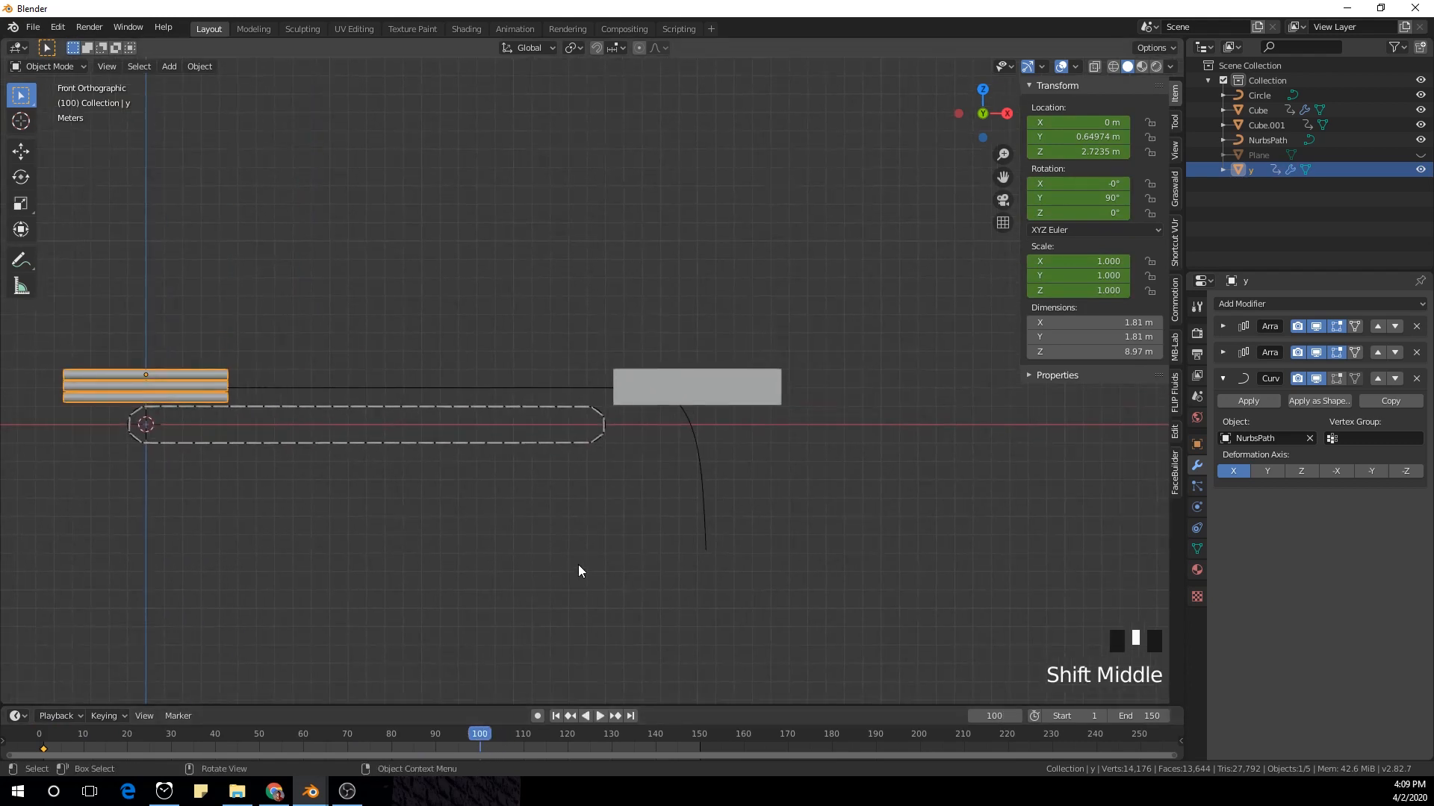
click(1085, 122)
text(30)
key(Return)
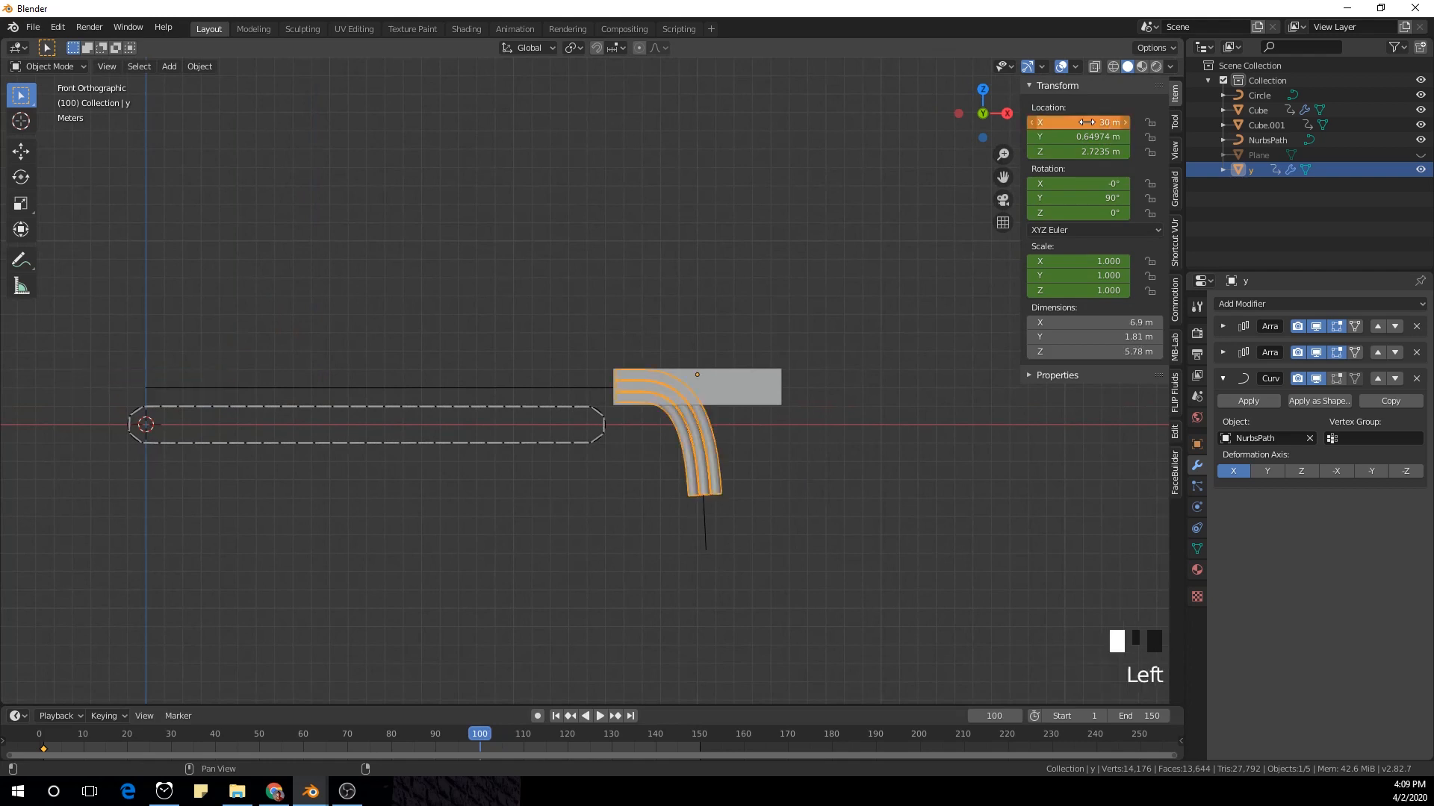
right_click(1085, 122)
right_click(1085, 119)
Step: At frame 150, increase the cylinder array's X location by 15 m to 45 m and keyframe its location
shift+middle_drag(727, 468, 567, 449)
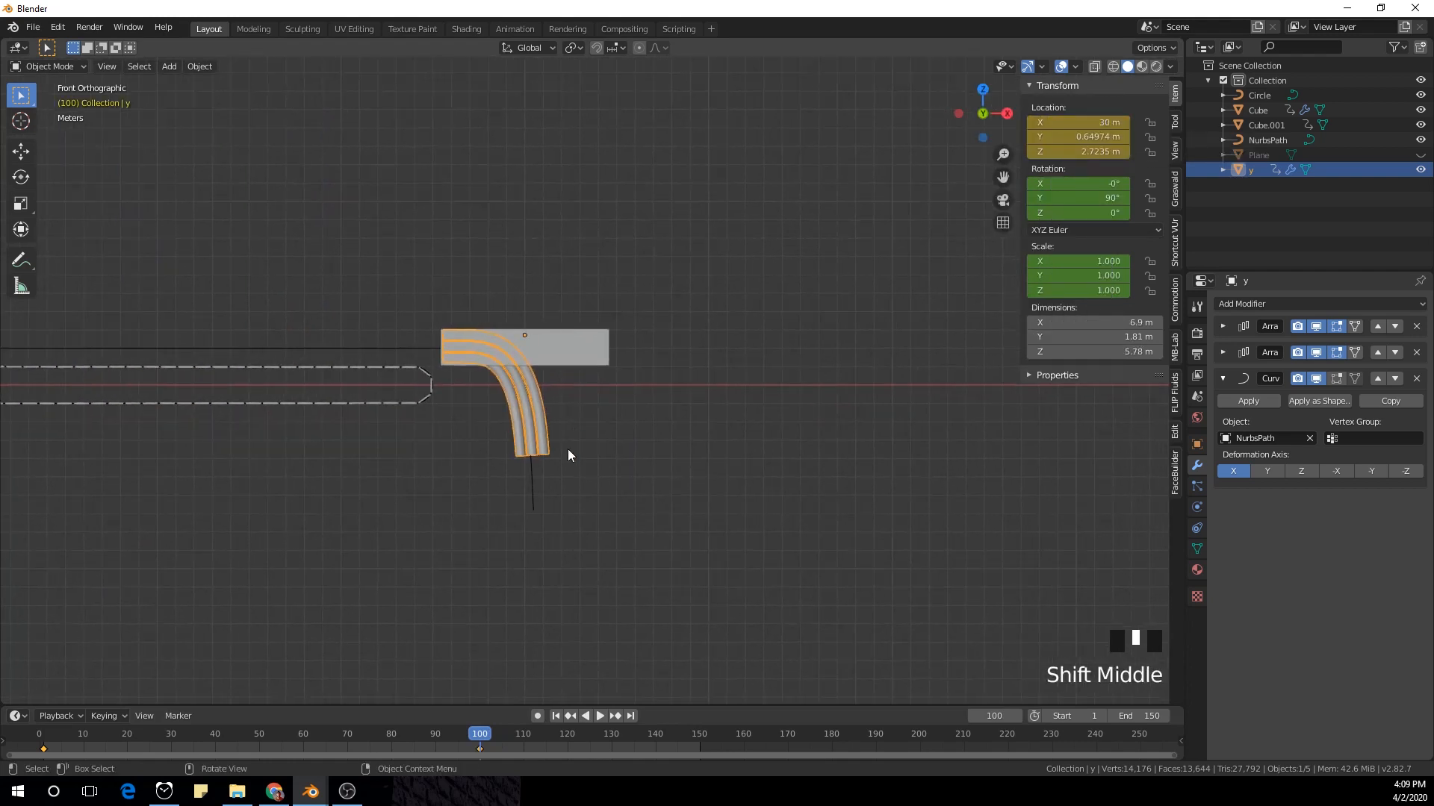
scroll(526, 656, down, 1)
drag(502, 734, 557, 733)
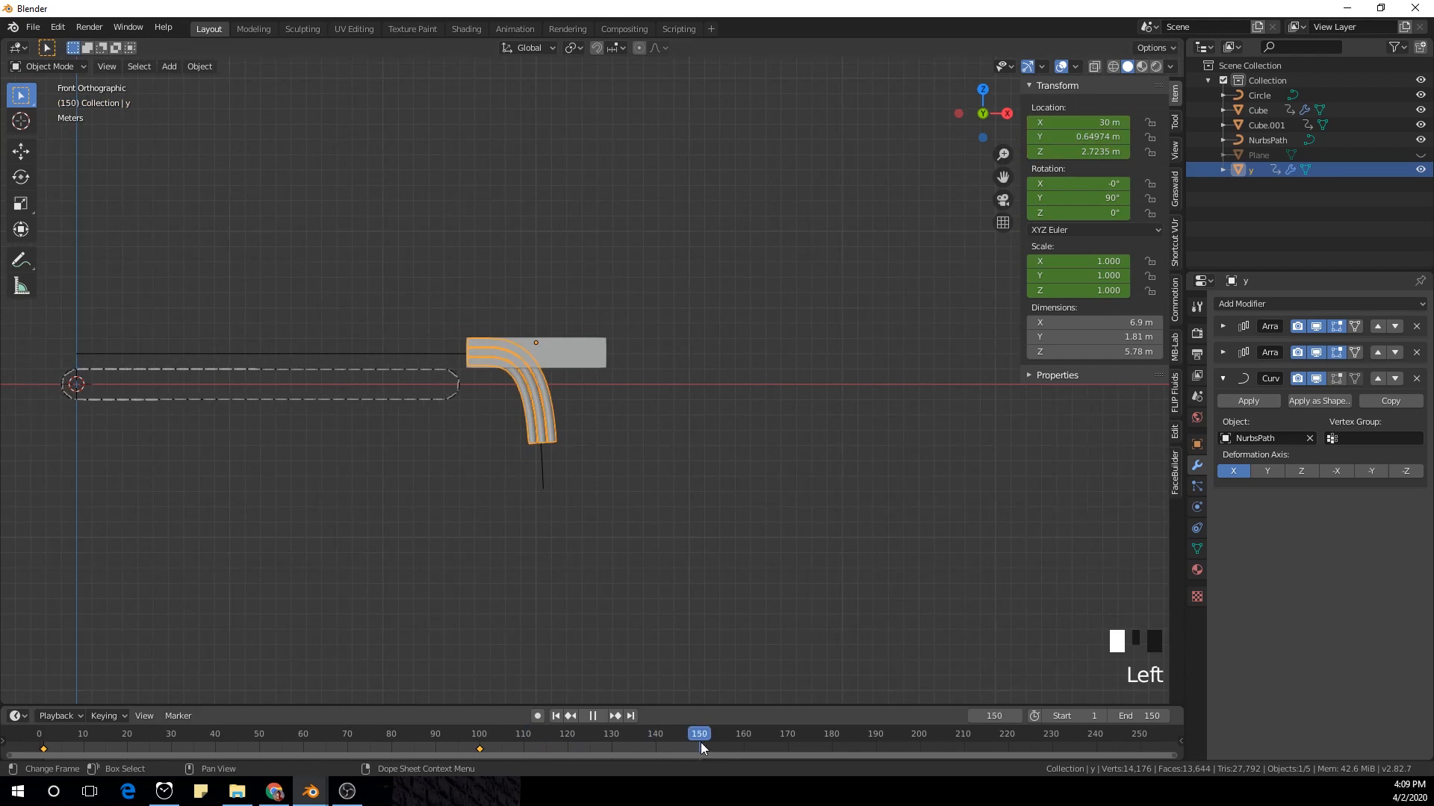
key(space)
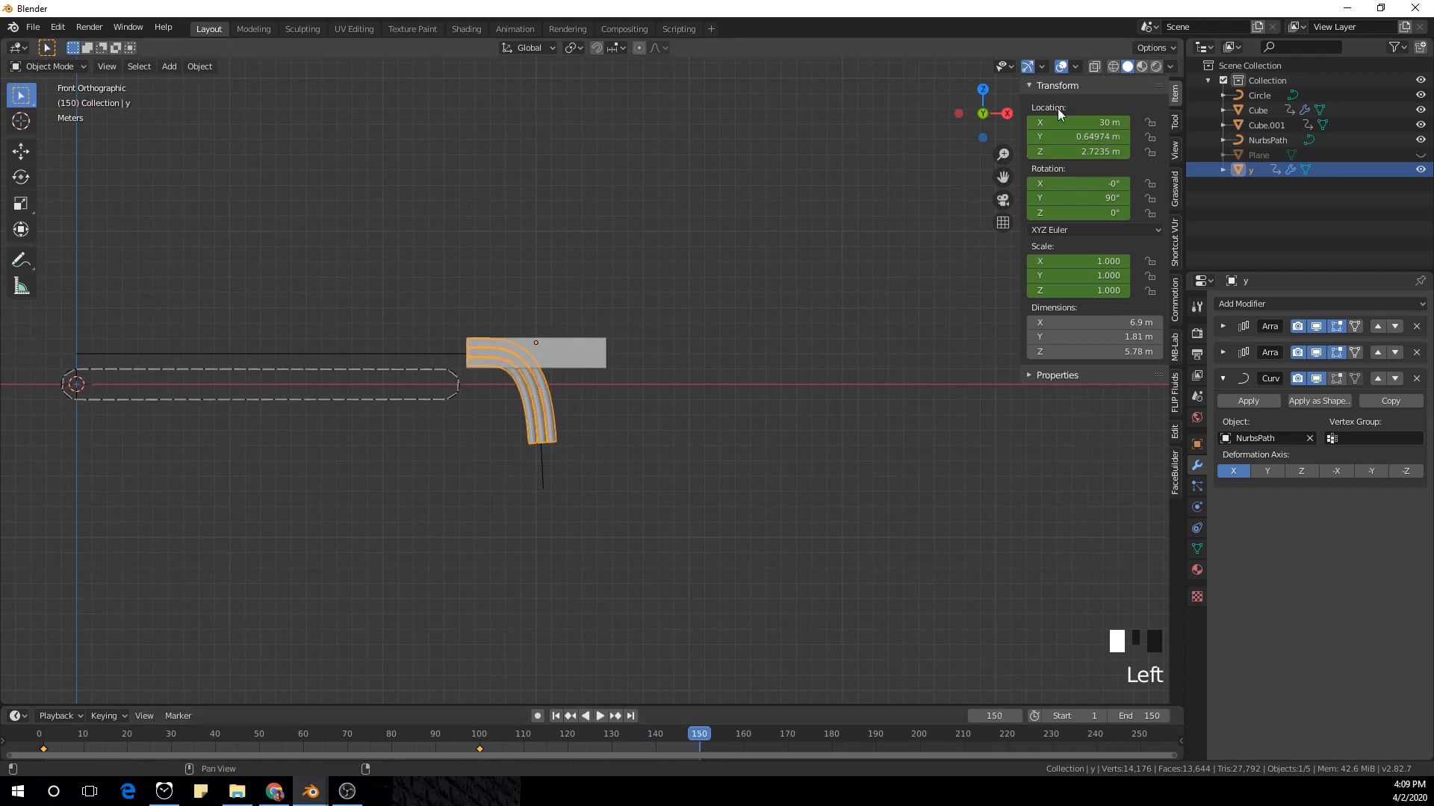
double_click(1079, 121)
text(+15)
key(Return)
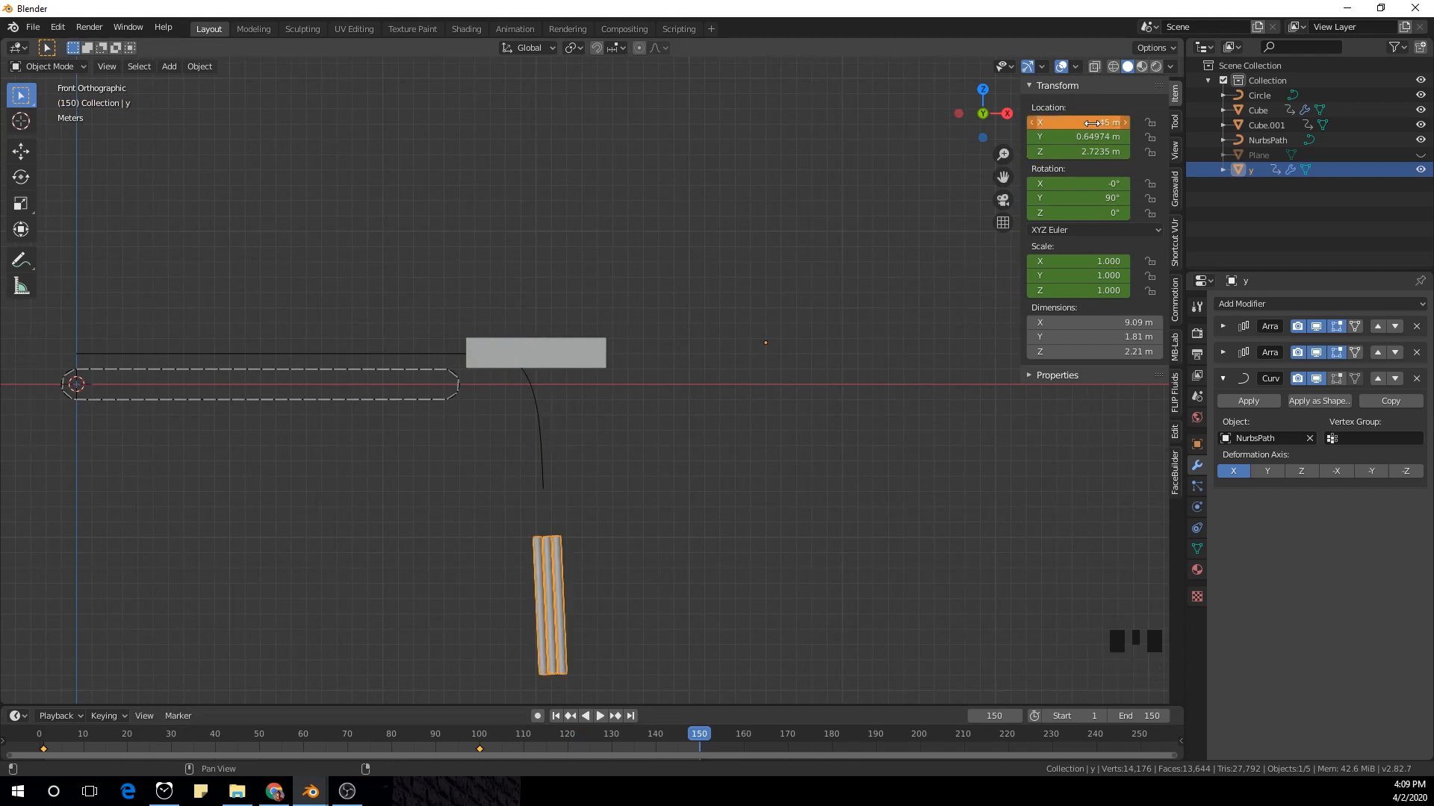
right_click(1091, 123)
click(1079, 127)
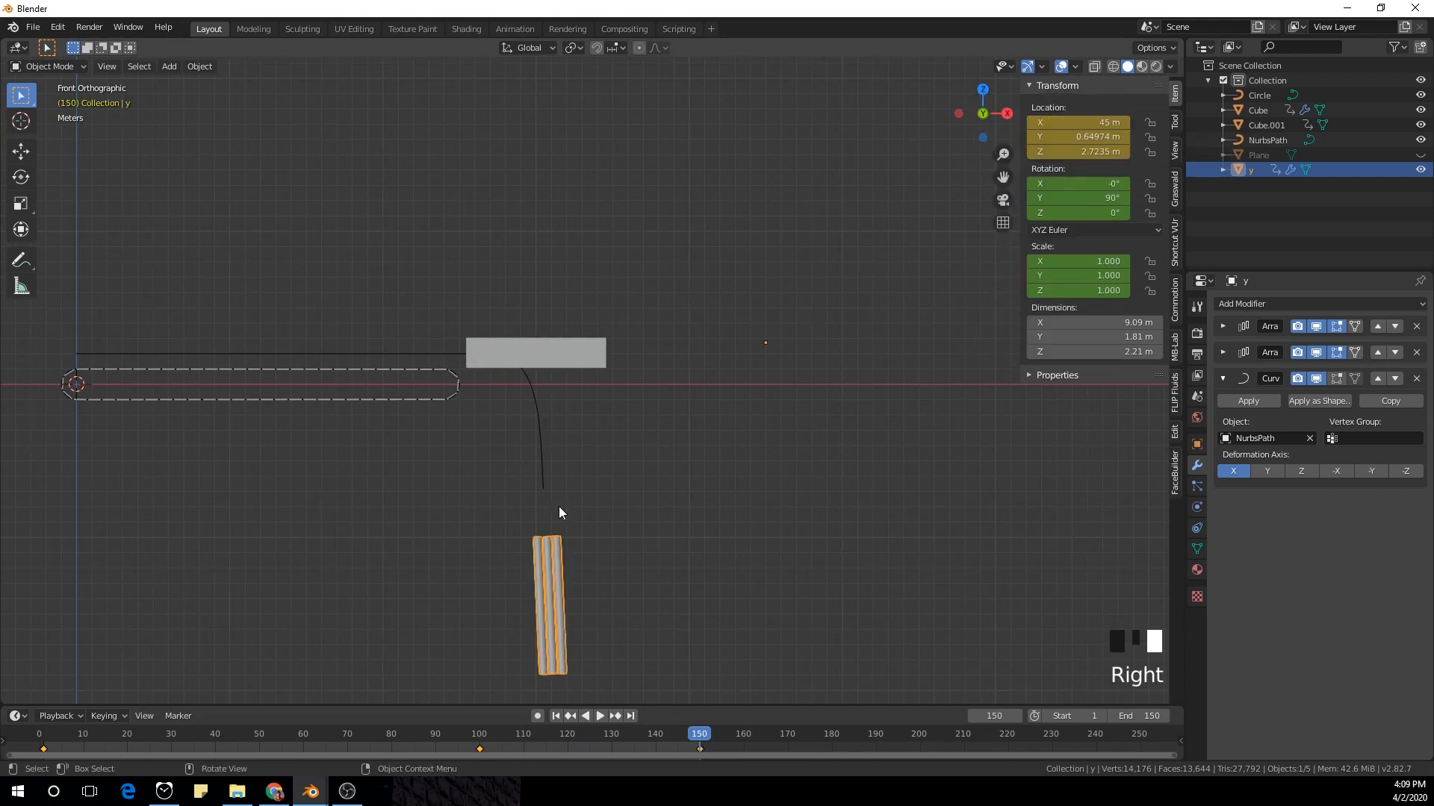
Step: Scrub the animation from its start to frame 73 and examine the cylinder array's travel near the belt's end
drag(653, 733, 1168, 791)
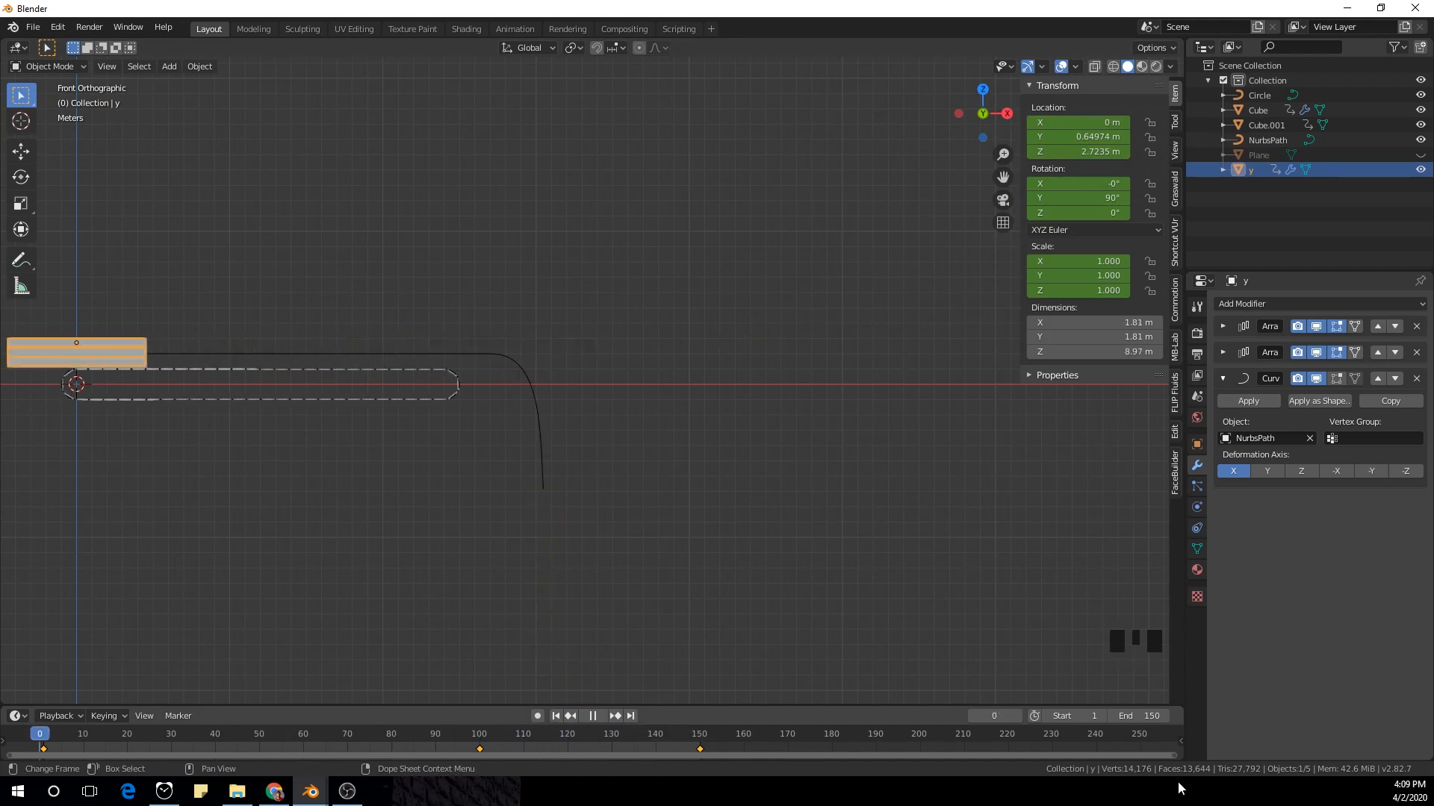
drag(15, 778, 36, 734)
drag(42, 734, 337, 741)
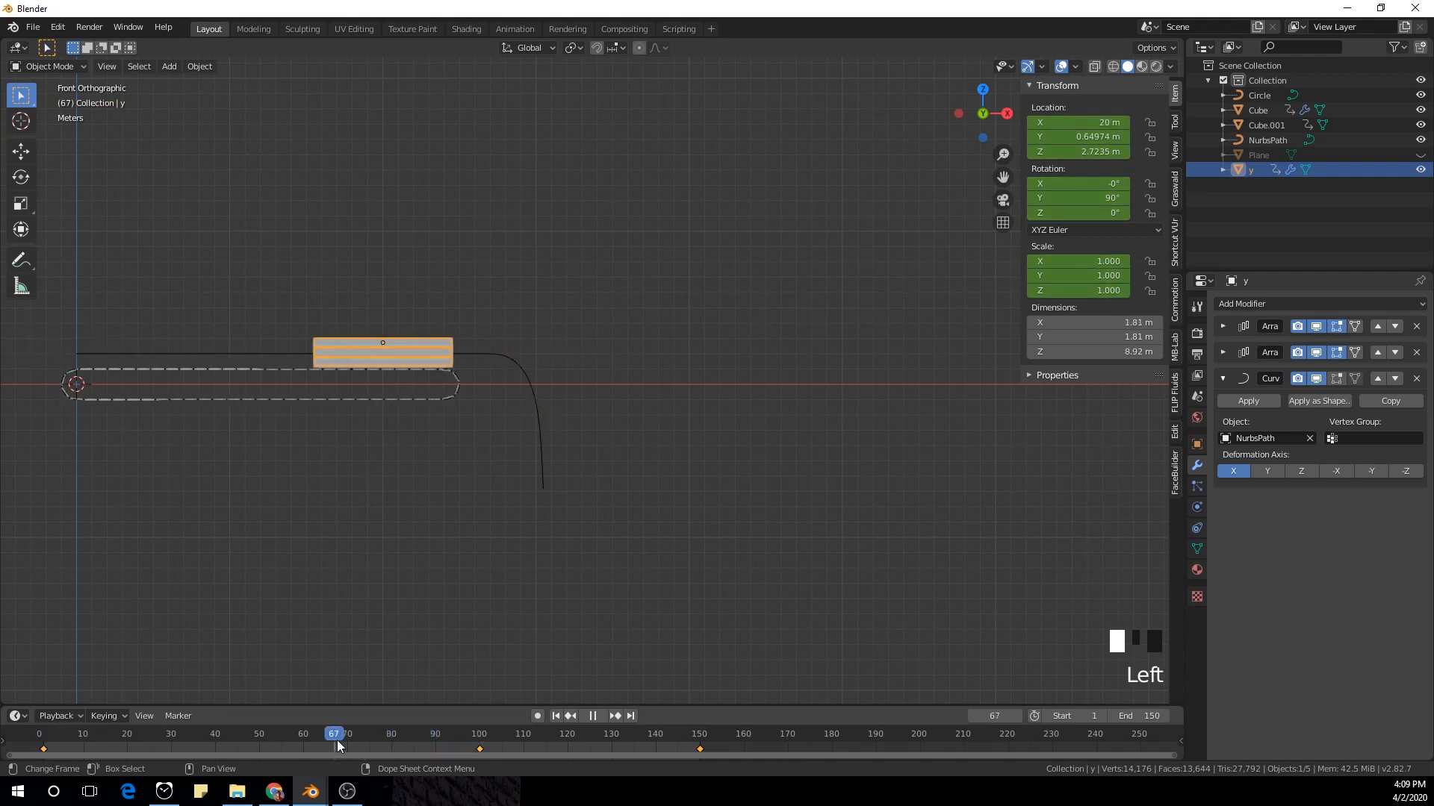
scroll(500, 478, up, 4)
shift+middle_drag(433, 249, 575, 343)
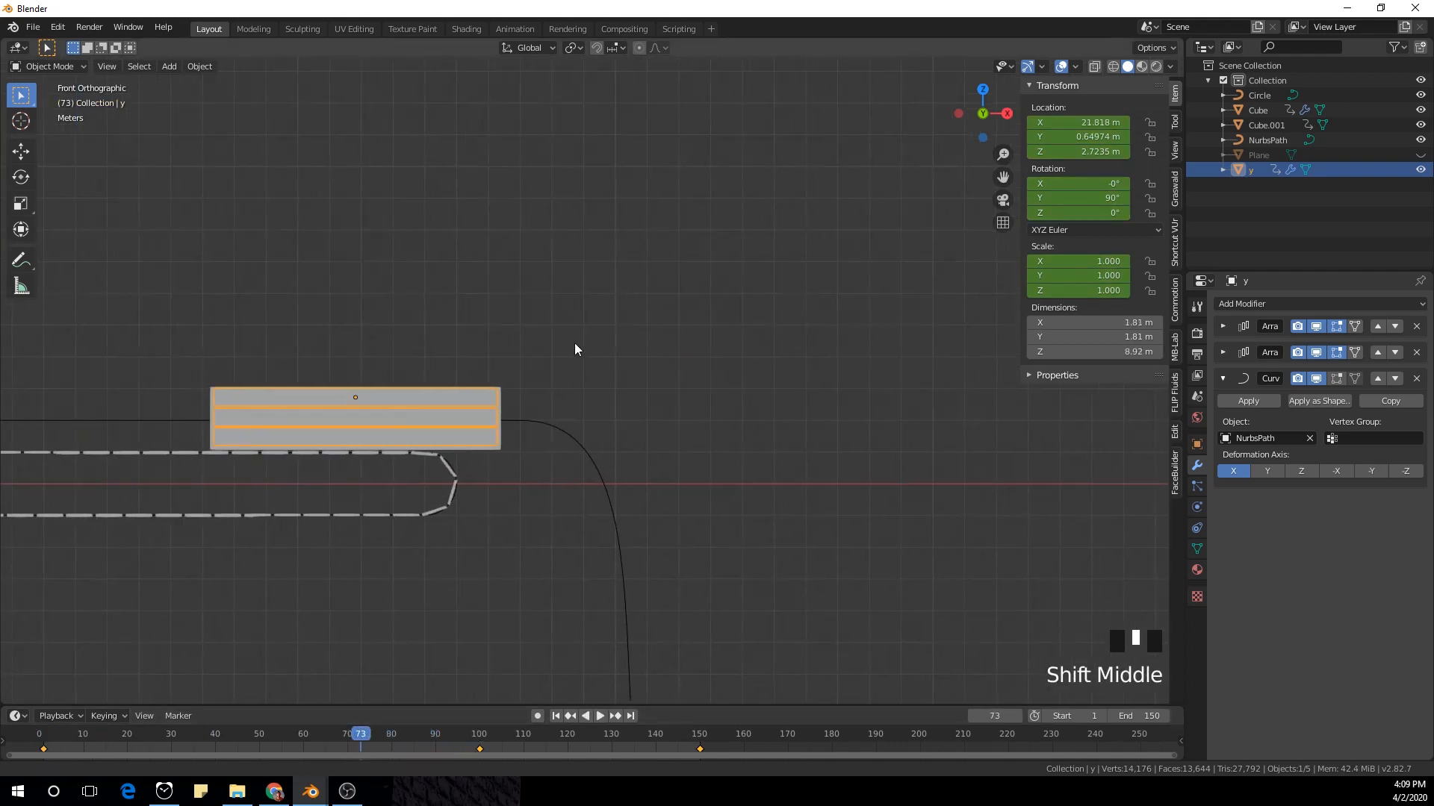
Step: Hide the long box Cube.001 that encloses the cylinders and select the cylinder array y
click(509, 415)
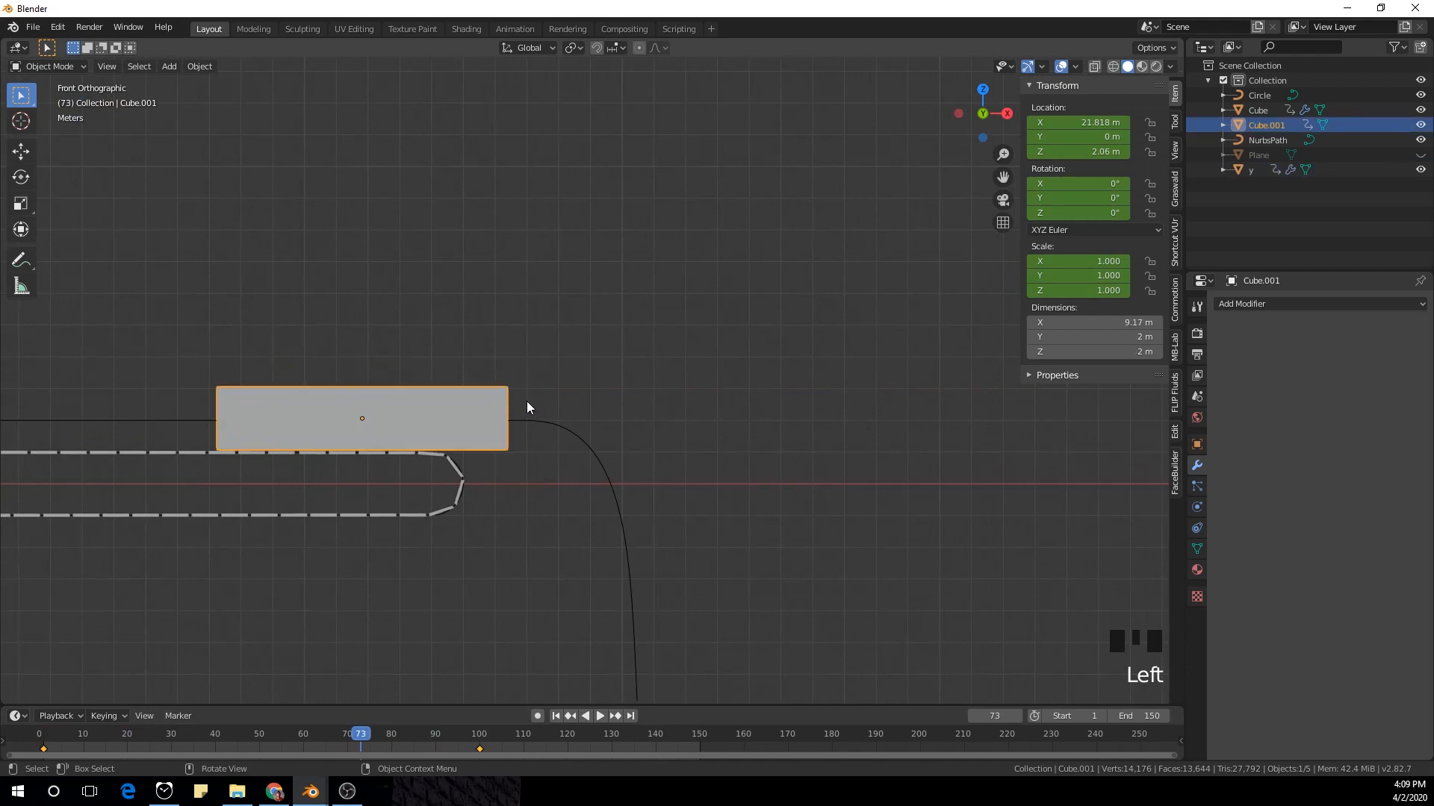
key(h)
click(487, 415)
click(1420, 155)
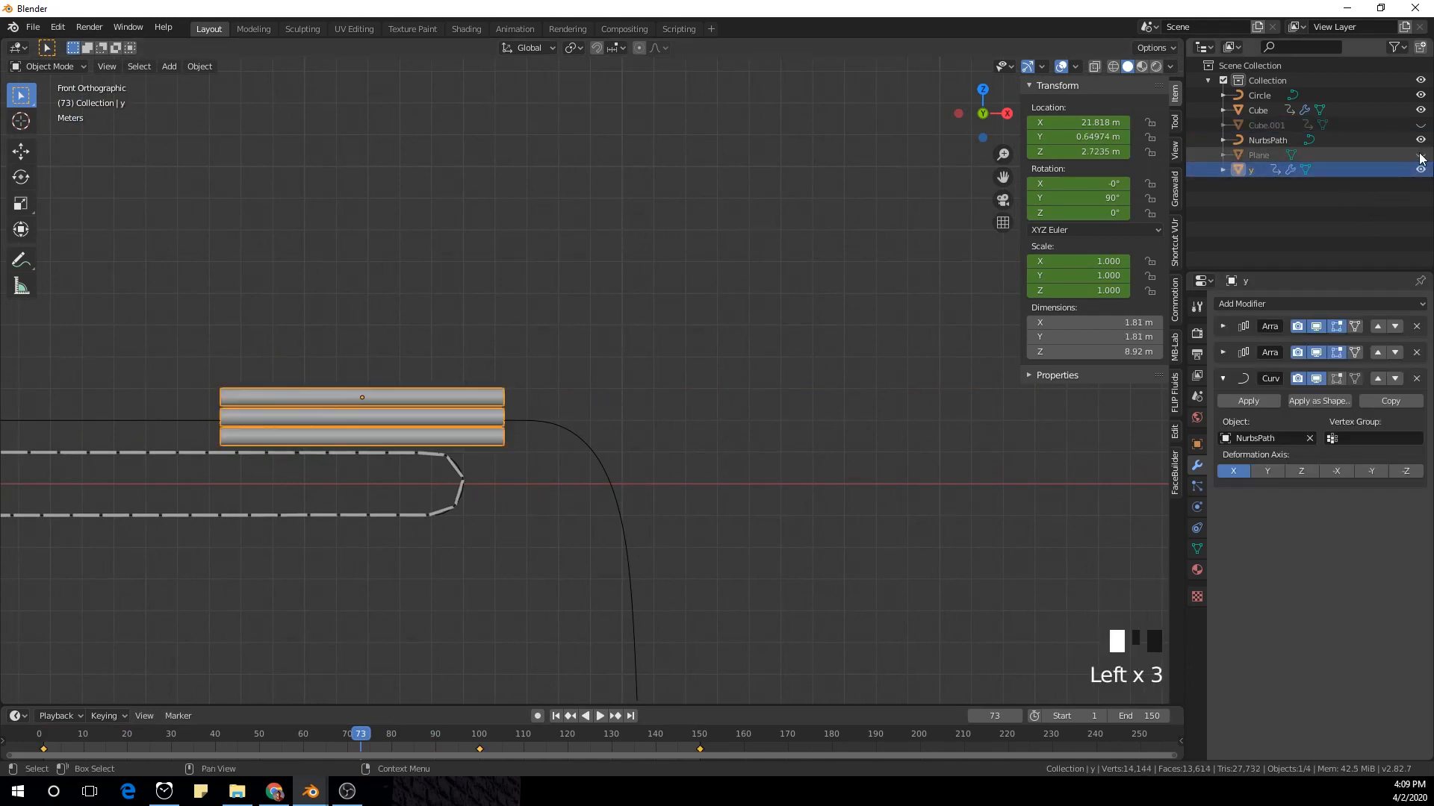
middle_drag(811, 307, 707, 378)
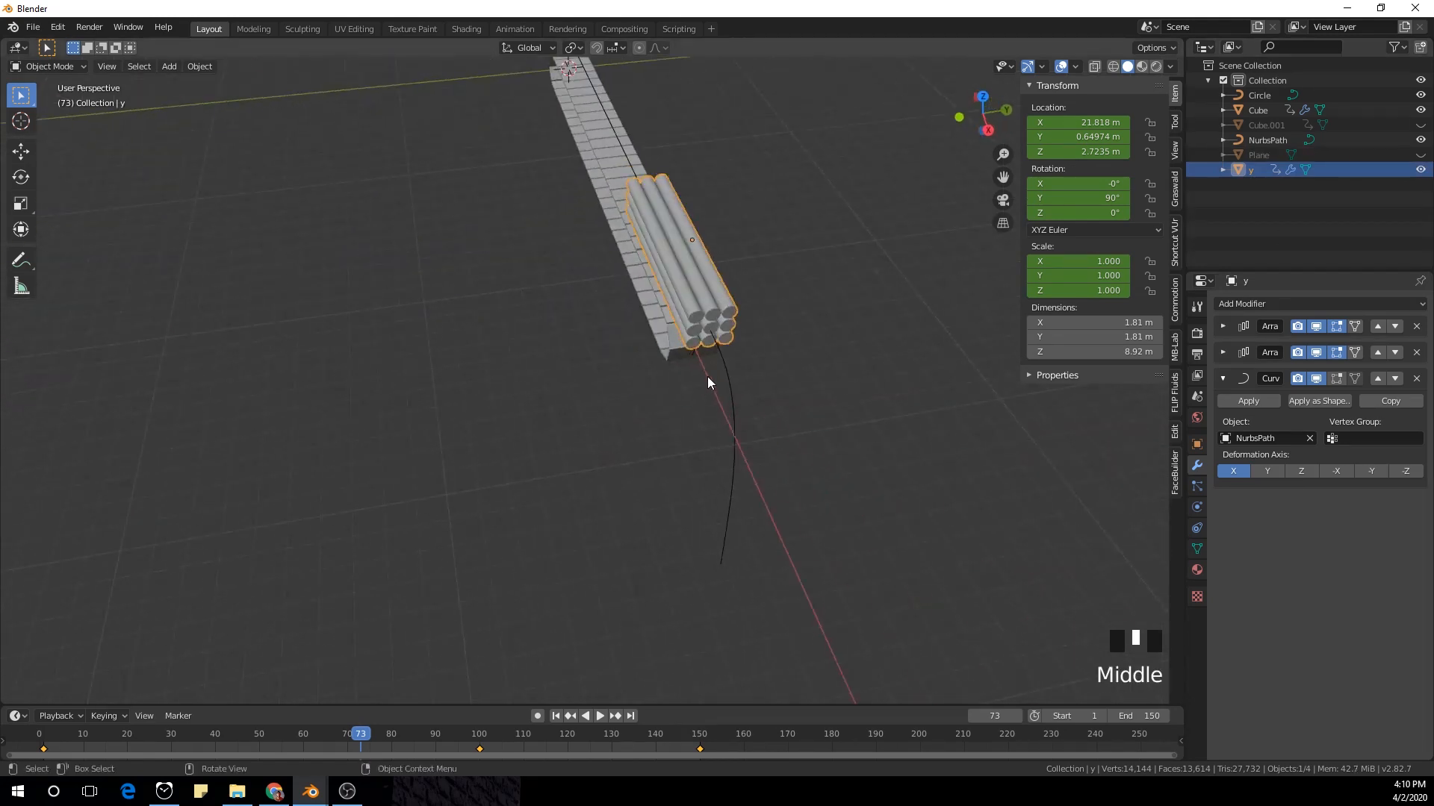
scroll(801, 250, up, 3)
shift+middle_drag(801, 250, 595, 548)
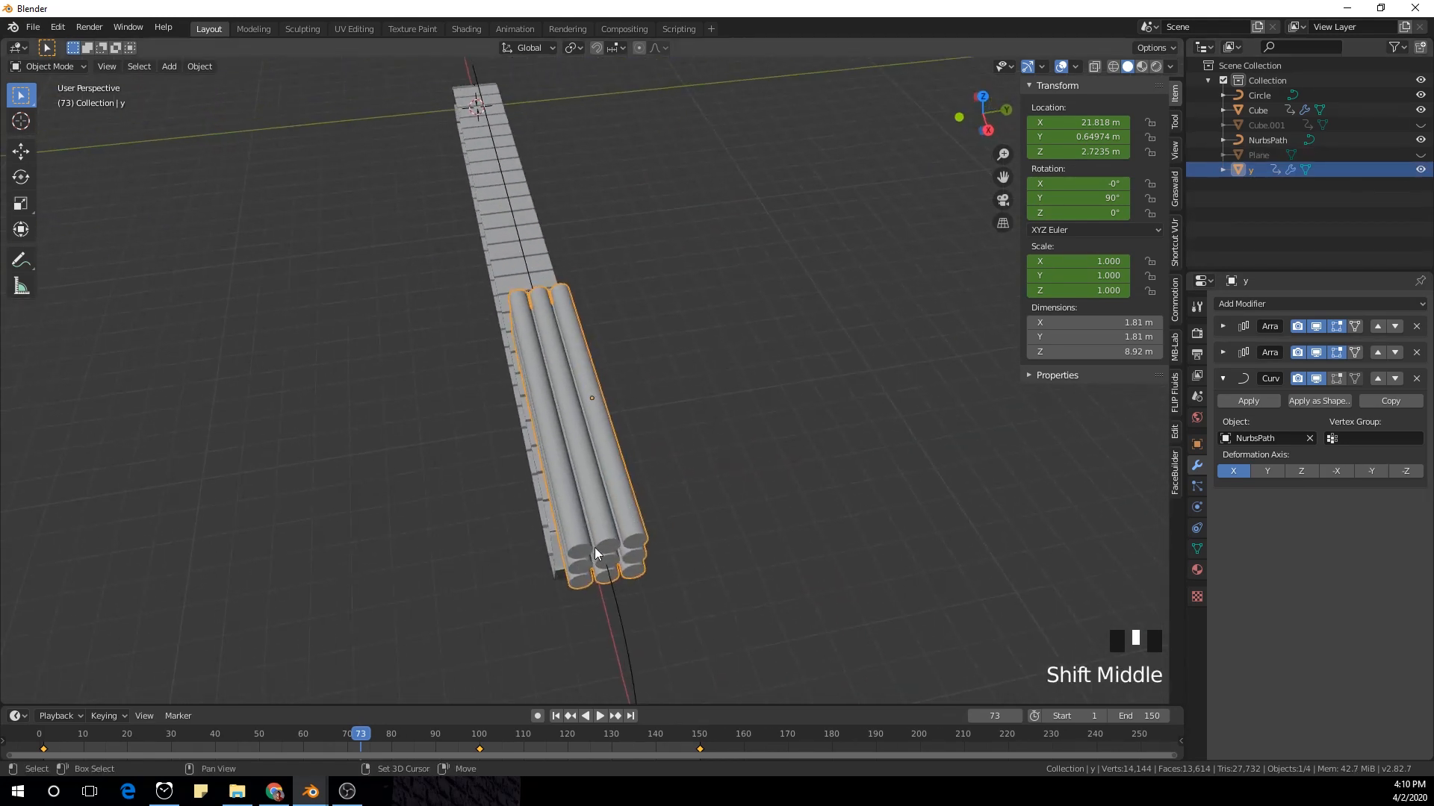
Step: Unhide the flat Plane that crosses the cylinders near the belt's end and select it
click(1420, 154)
middle_drag(717, 359, 621, 432)
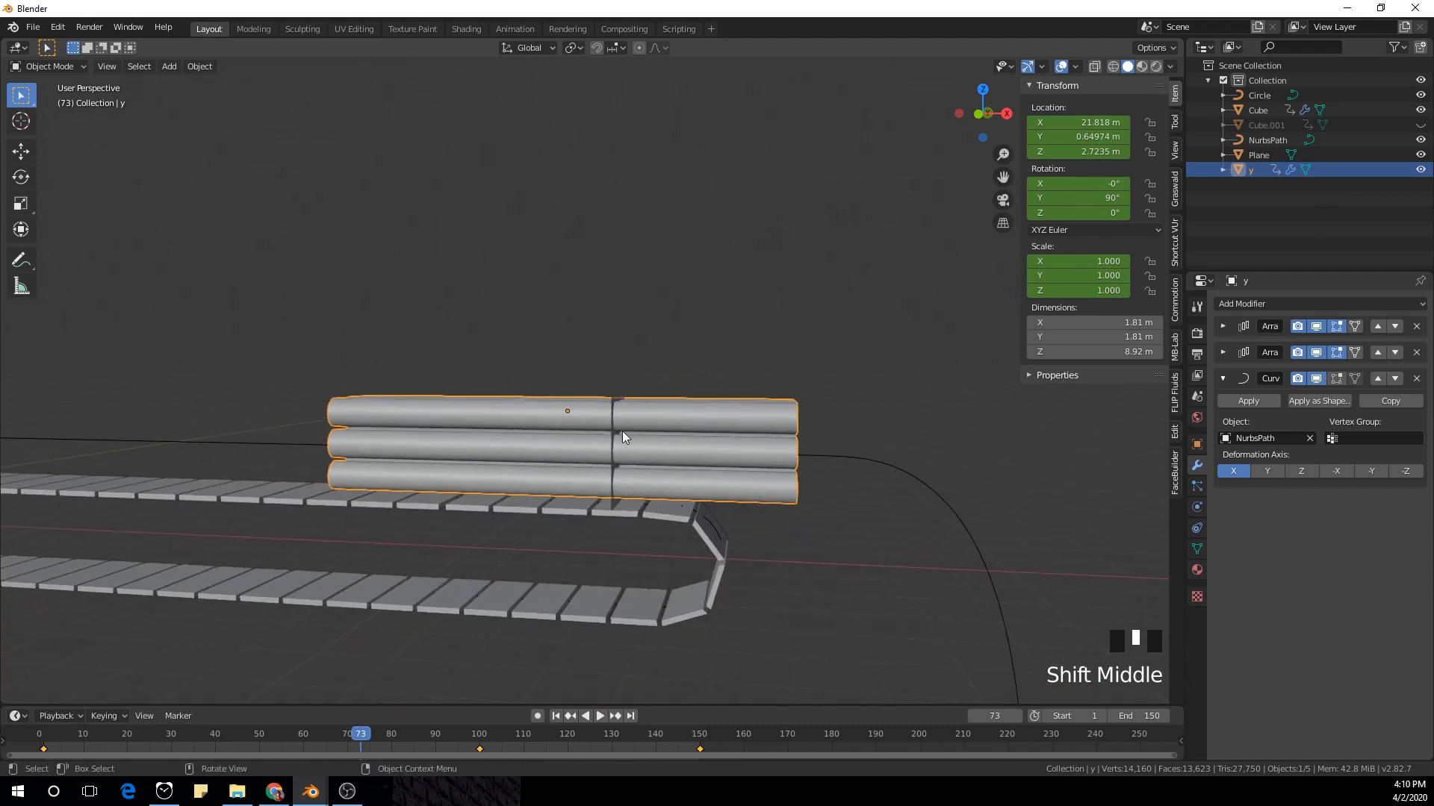
scroll(625, 430, up, 3)
click(626, 430)
middle_drag(710, 357, 616, 432)
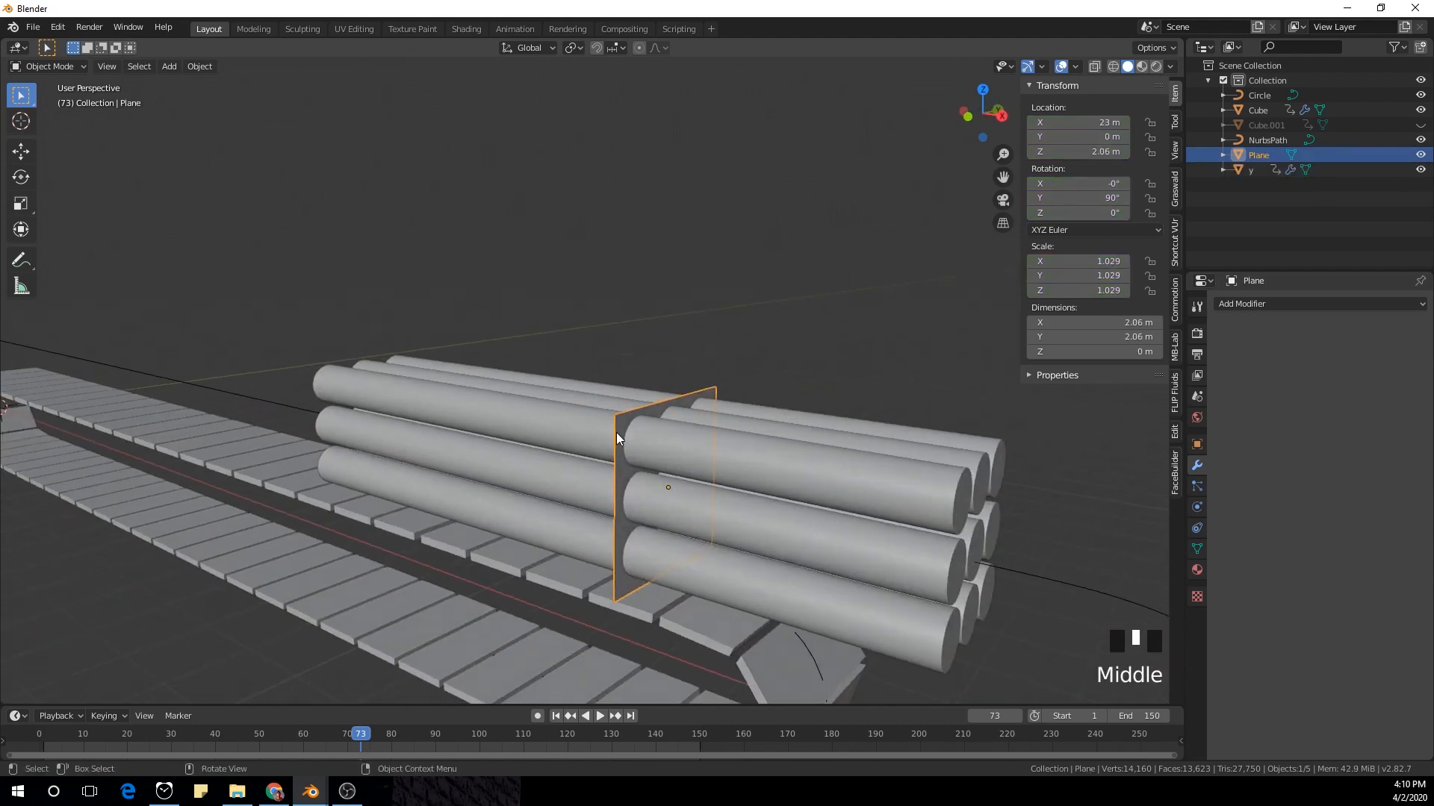
Step: Add a Boolean modifier to the Plane, set to Difference with the cylinder array y as its object, and apply it
click(1264, 302)
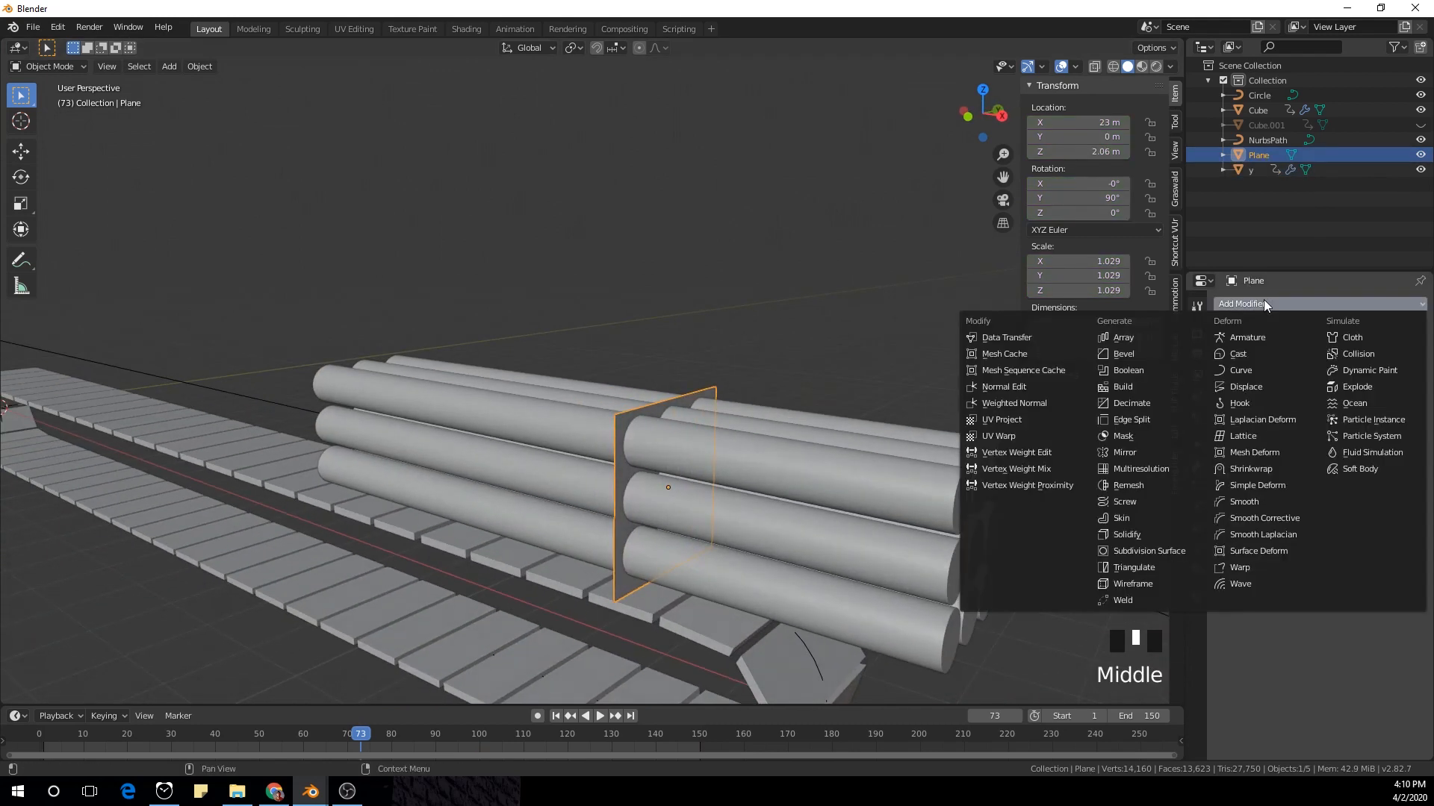
click(1156, 369)
shift+middle_drag(1104, 441, 643, 406)
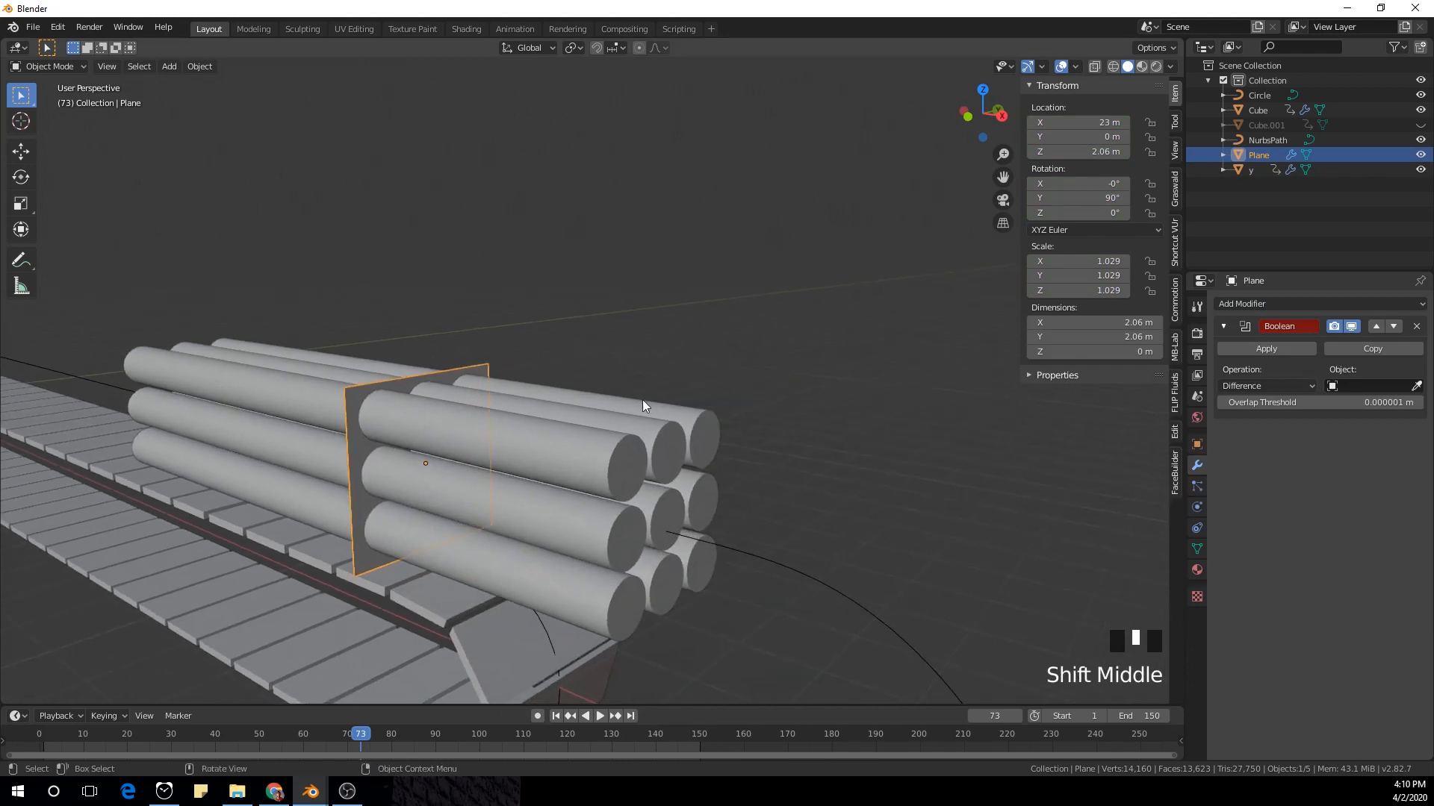
scroll(397, 419, up, 2)
key(Tab)
key(Tab)
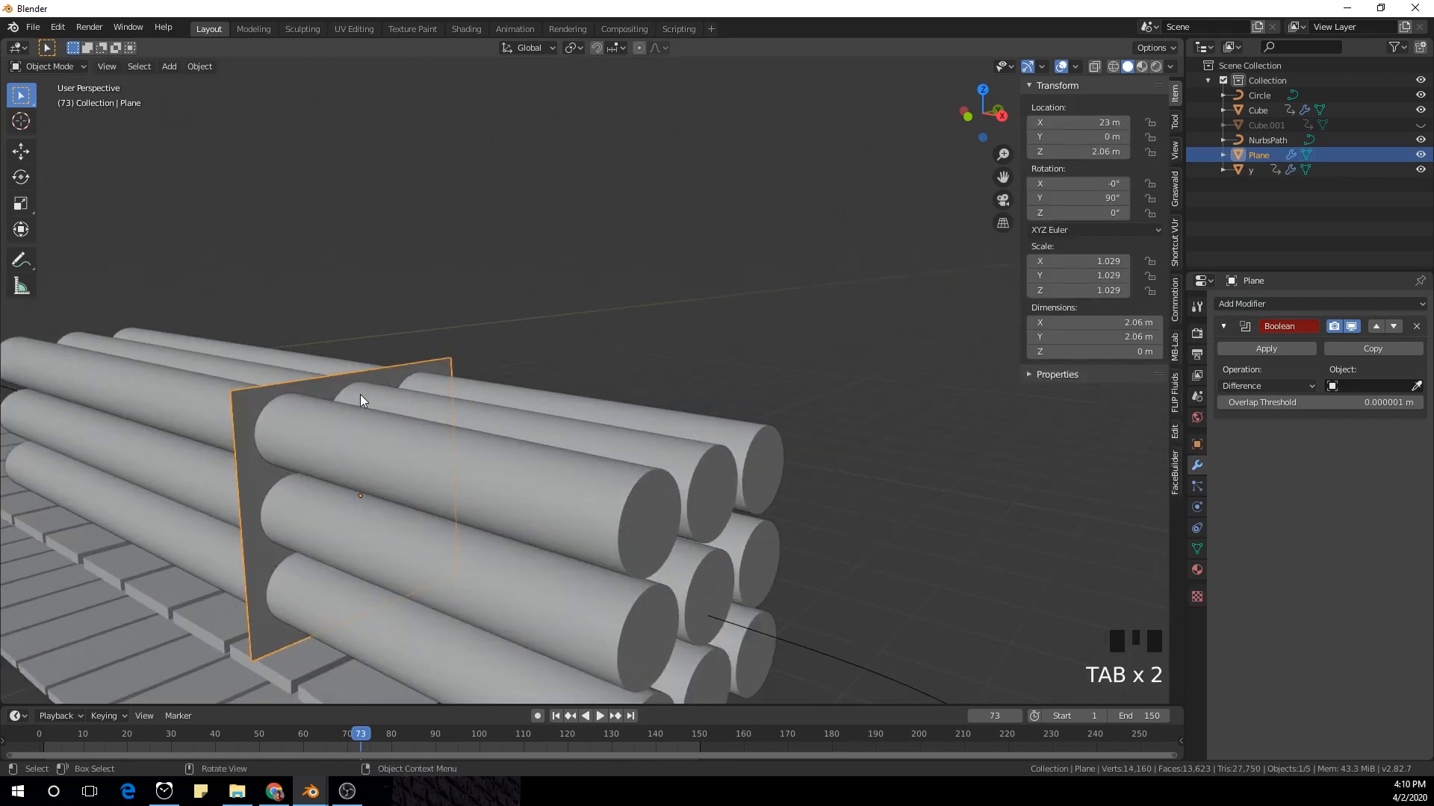
click(1391, 386)
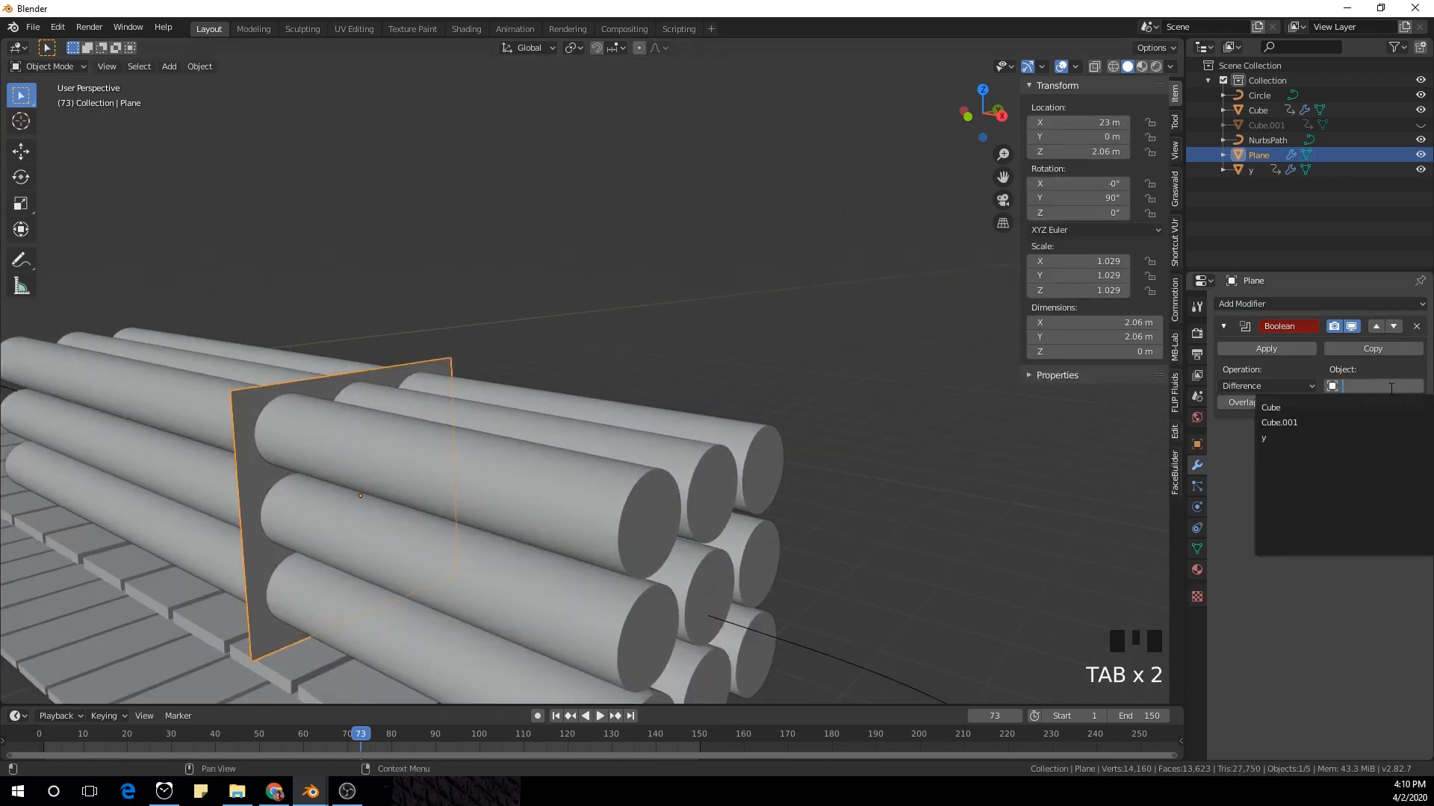
click(1370, 439)
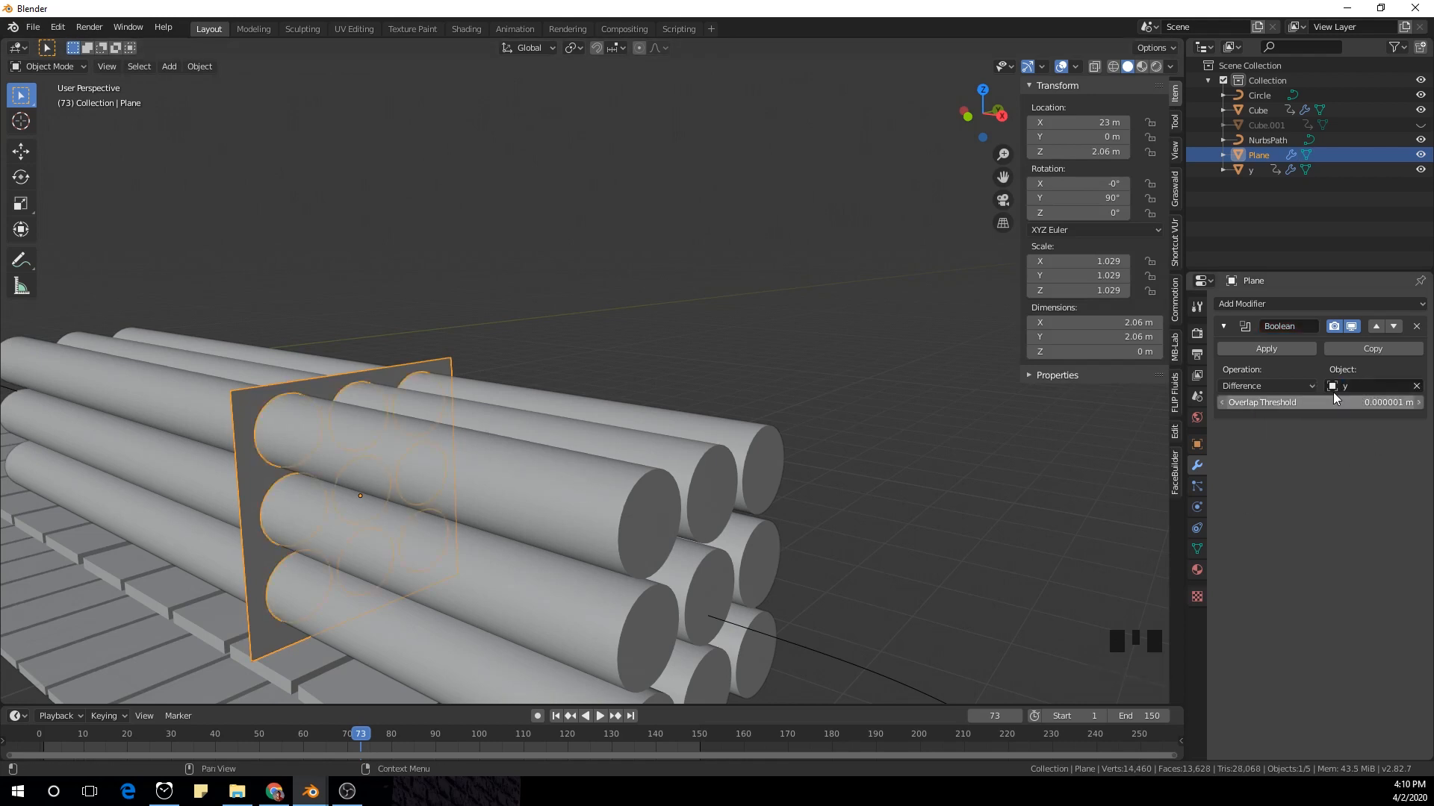
click(1281, 352)
scroll(376, 415, down, 3)
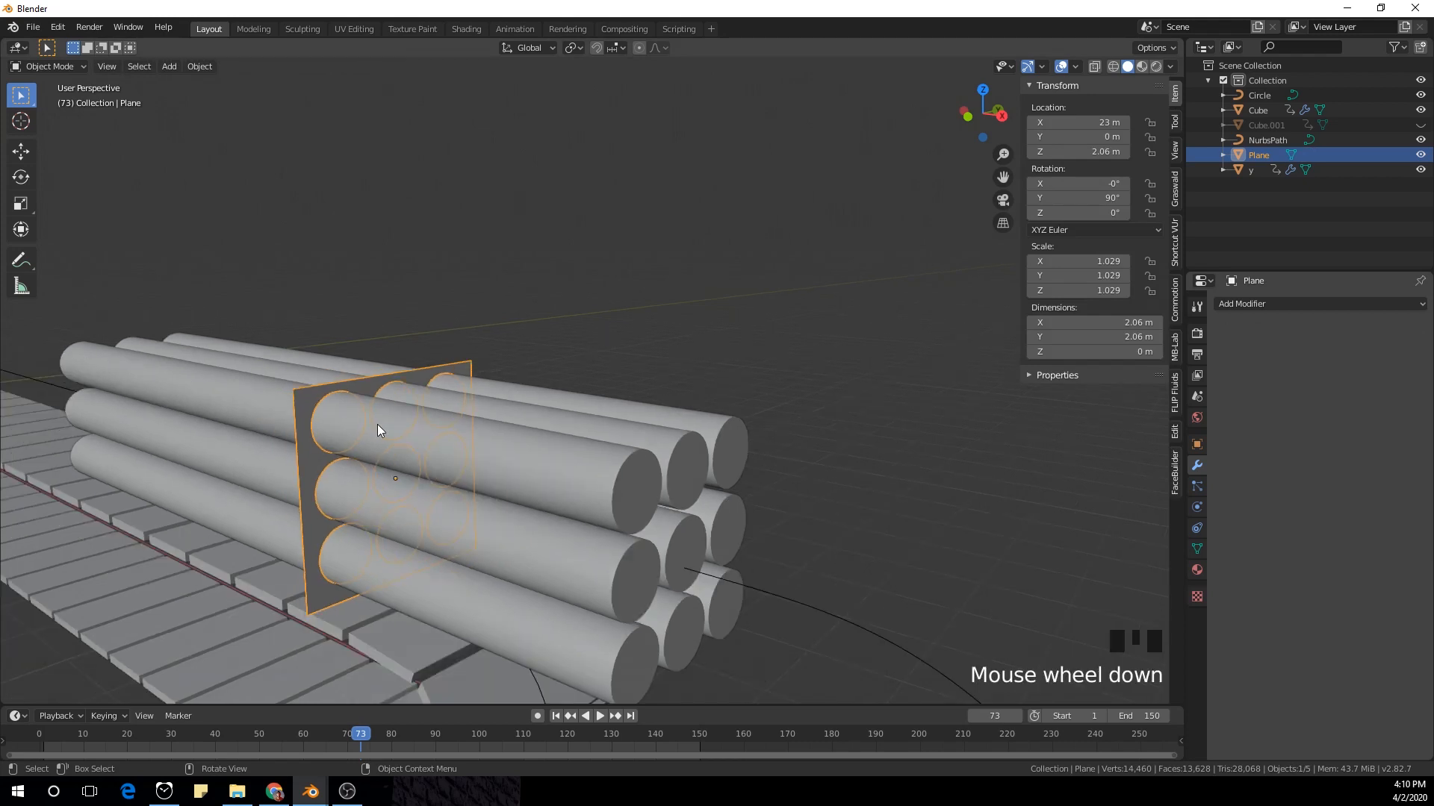
Step: At frame 48, extrude all faces of the perforated Plane about 0.125 m along the X axis
drag(333, 738, 251, 750)
shift+middle_drag(363, 532, 561, 311)
key(Tab)
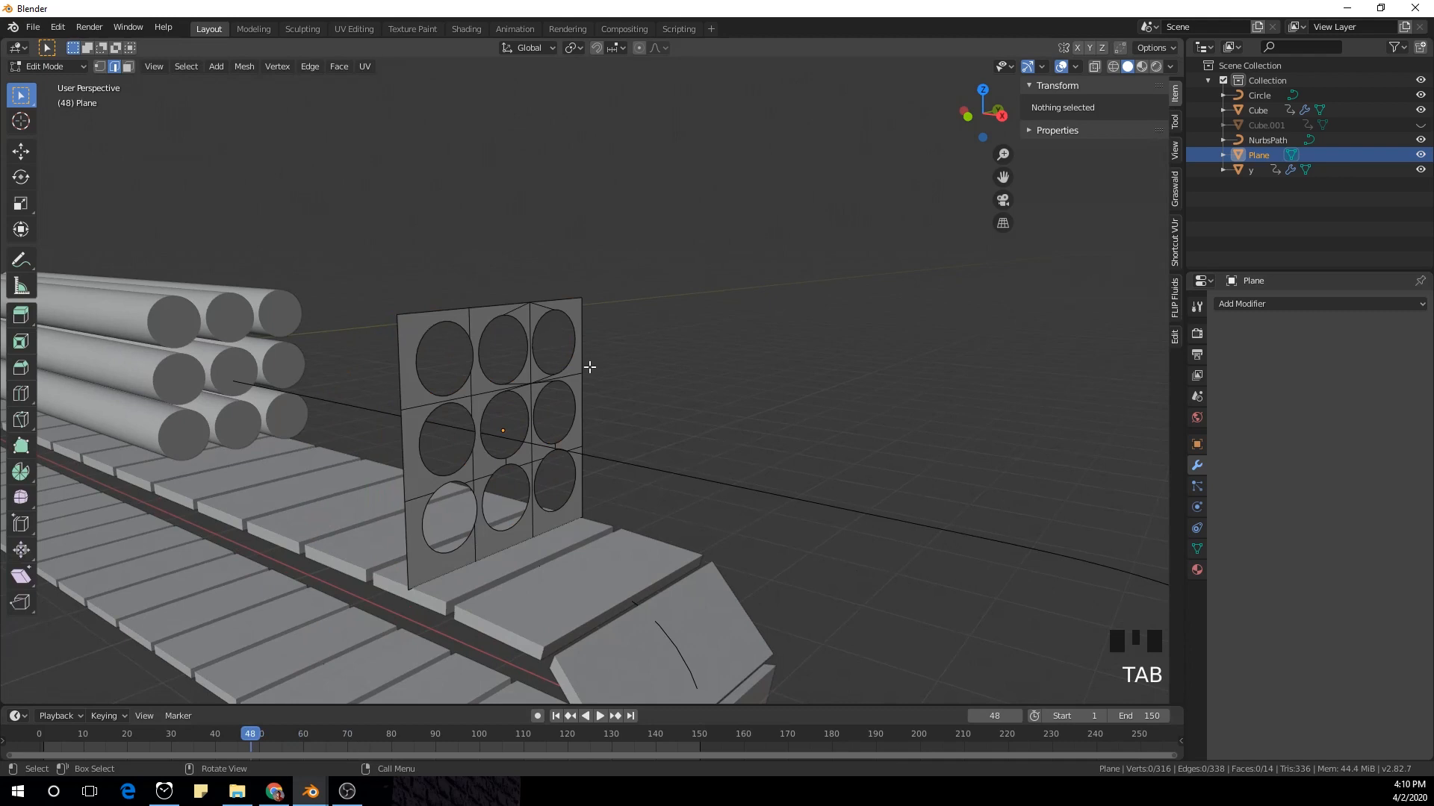
key(a)
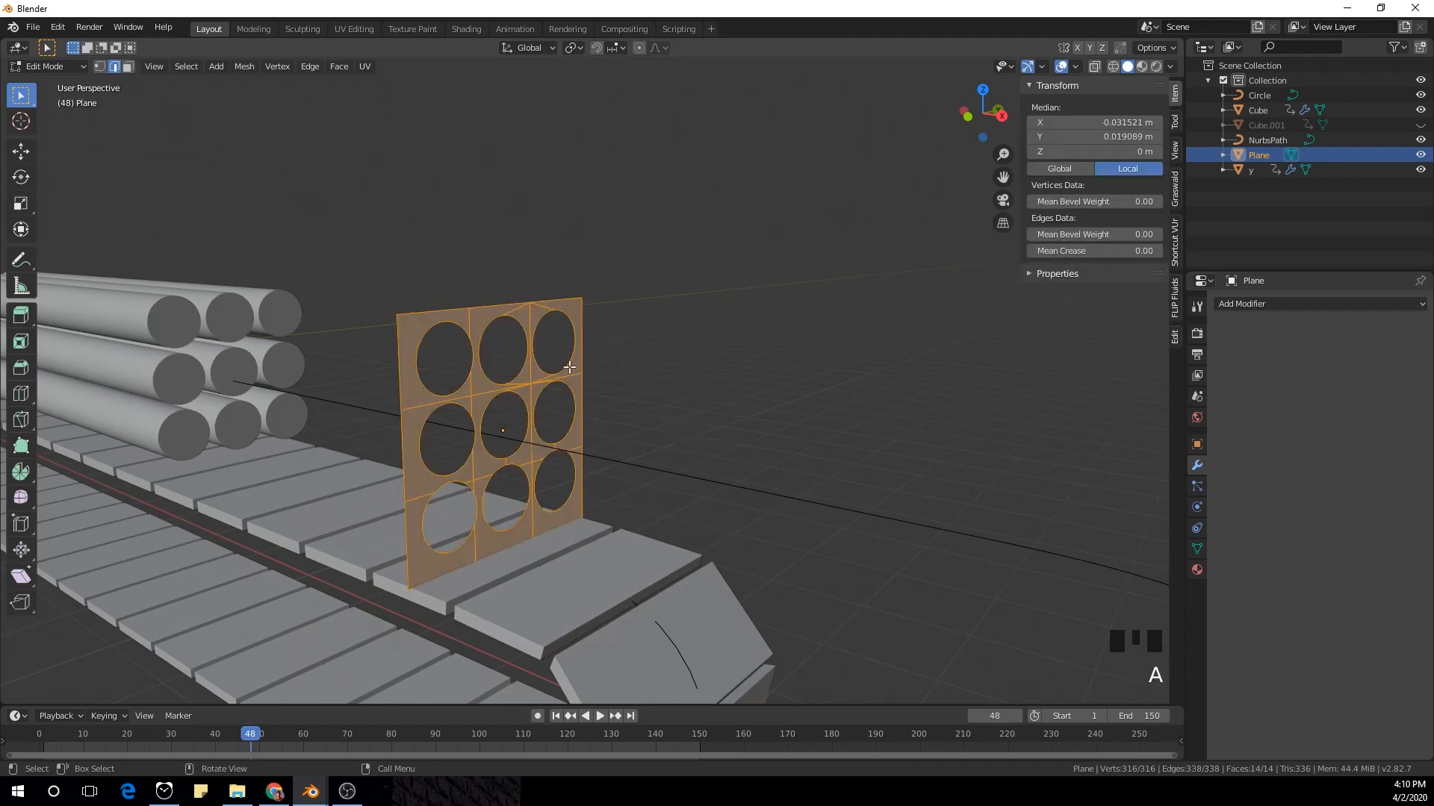
shift+middle_drag(568, 367, 670, 394)
key(e)
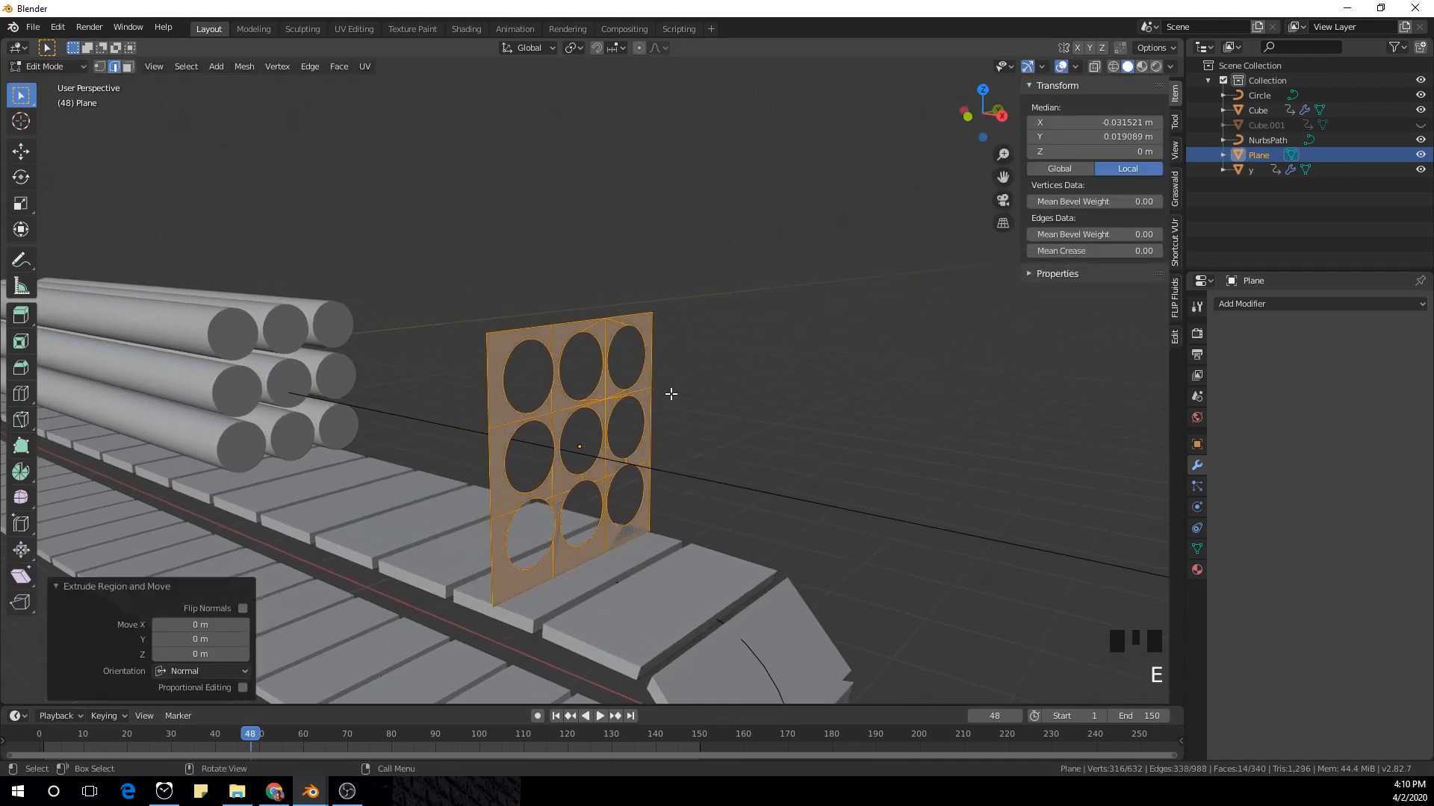
key(g)
key(g)
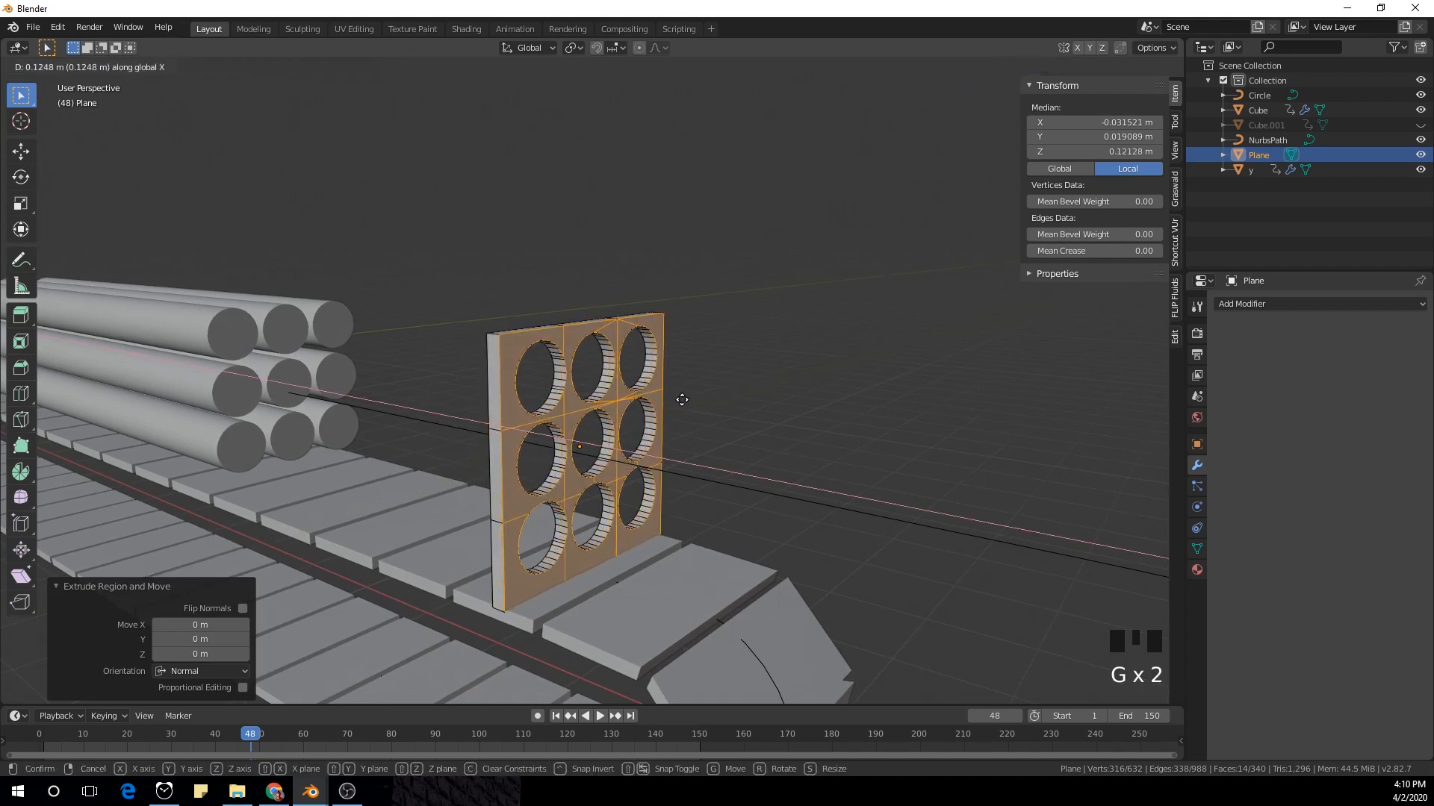
click(681, 400)
key(Tab)
scroll(643, 351, down, 2)
middle_drag(644, 351, 757, 357)
Step: Shade the perforated plate smooth and enable Auto Smooth on its normals at 30°
right_drag(551, 369, 551, 369)
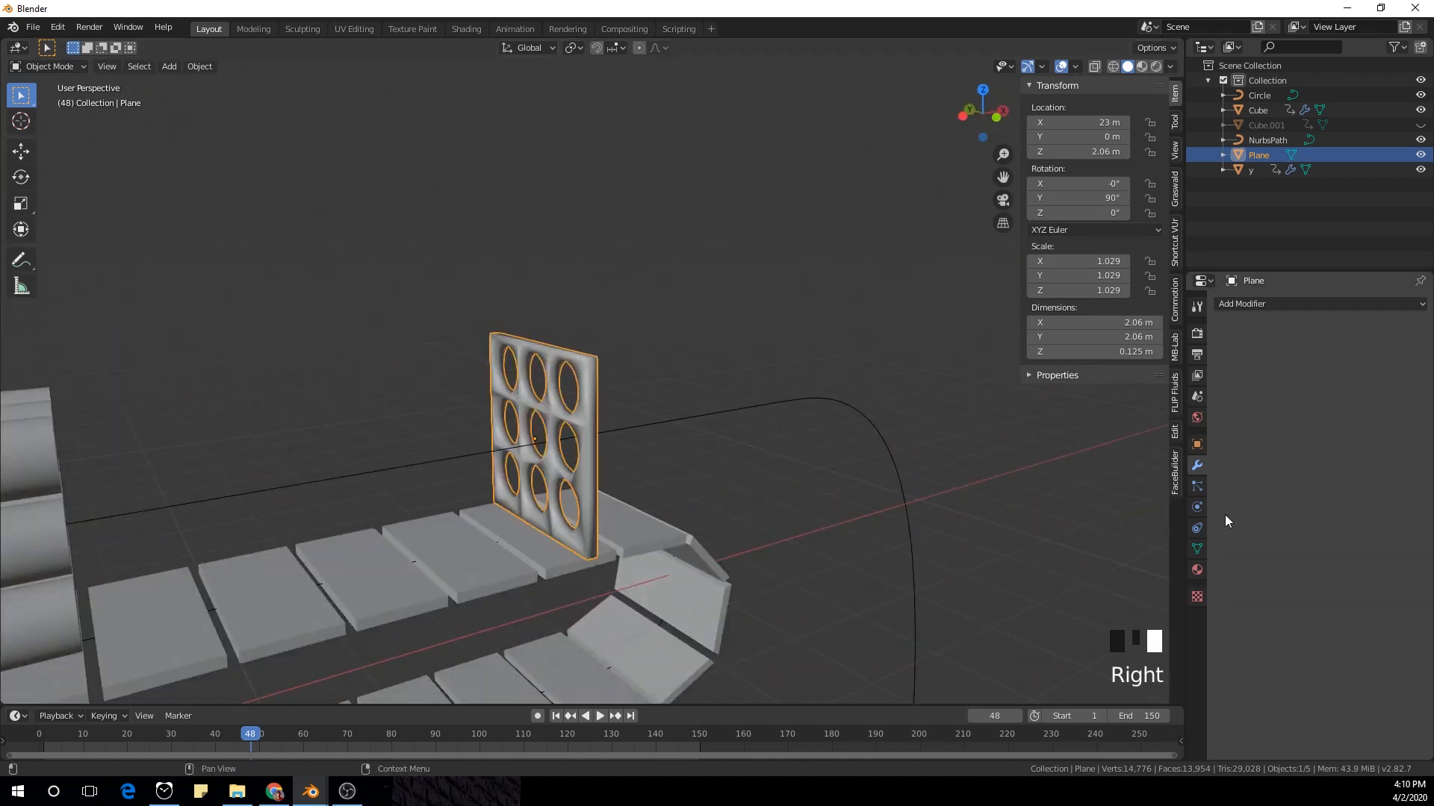
click(1196, 549)
click(1238, 558)
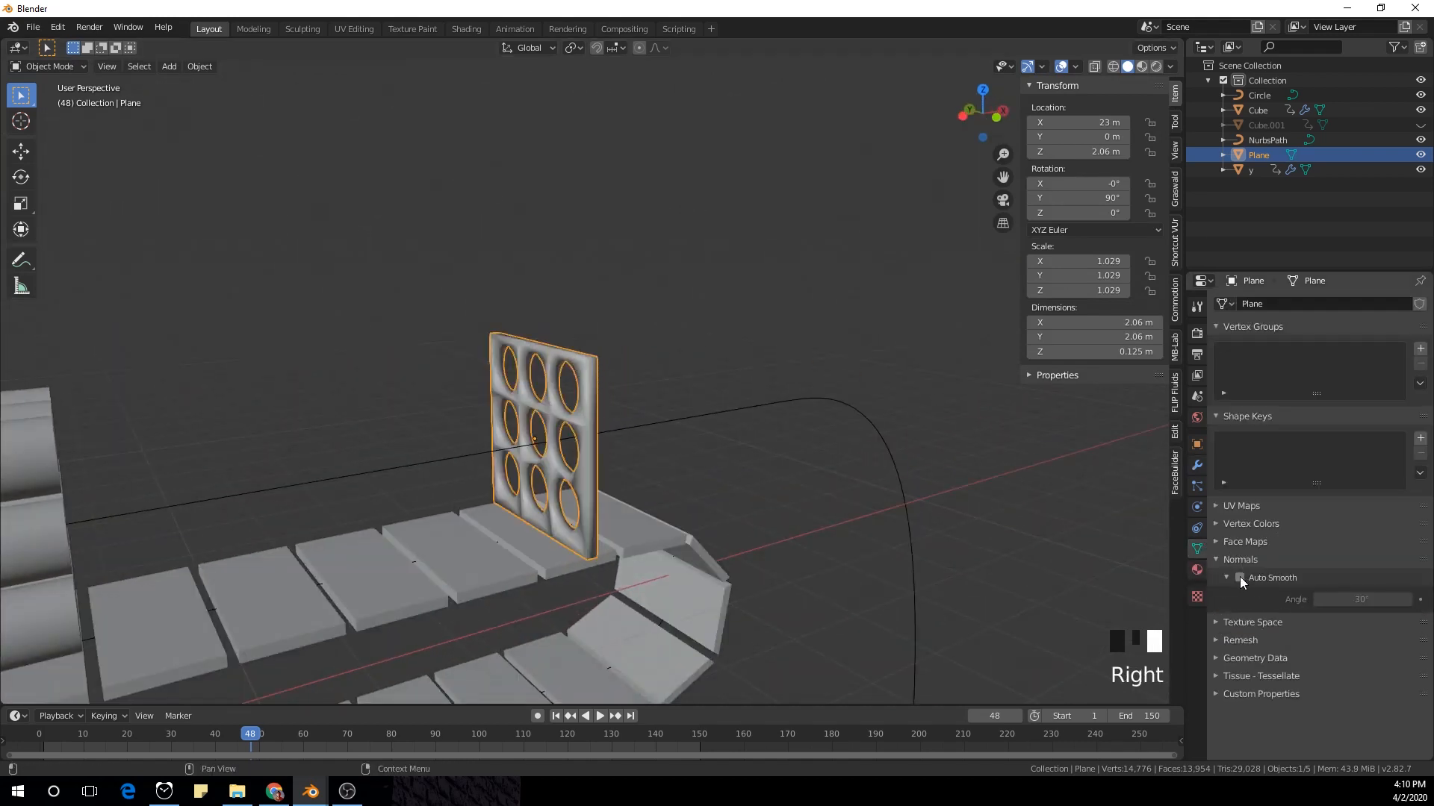
click(1239, 577)
mouse_move(665, 356)
middle_down()
mouse_move(682, 356)
mouse_move(423, 339)
middle_up()
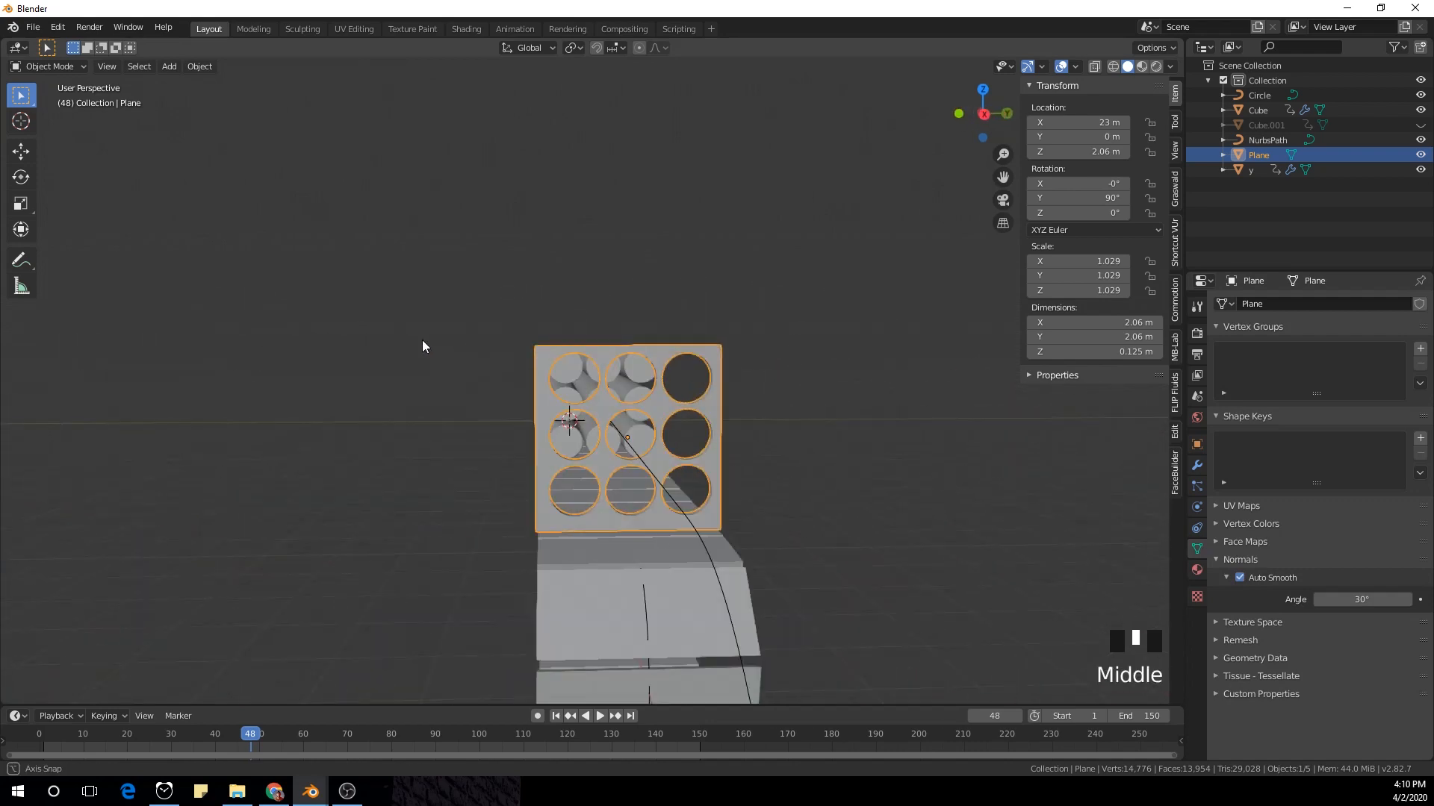
Step: In front view, add a cube and move it to X 24 m, Z 2 m, flush with the perforated plate's rear face
scroll(423, 339, down, 3)
shift+middle_drag(544, 338, 730, 441)
scroll(805, 437, up, 1)
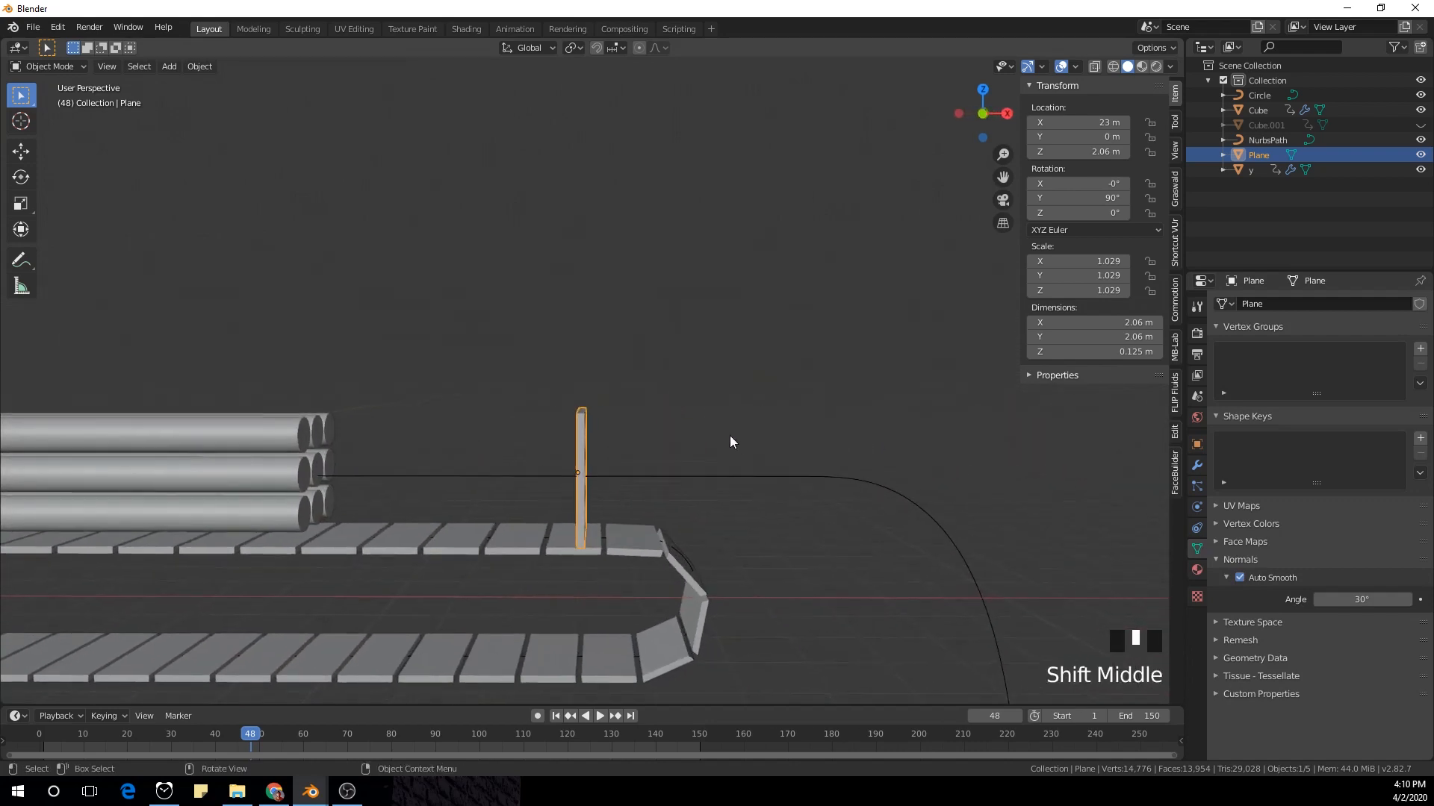
scroll(730, 441, up, 1)
key(KP_1)
scroll(728, 441, down, 9)
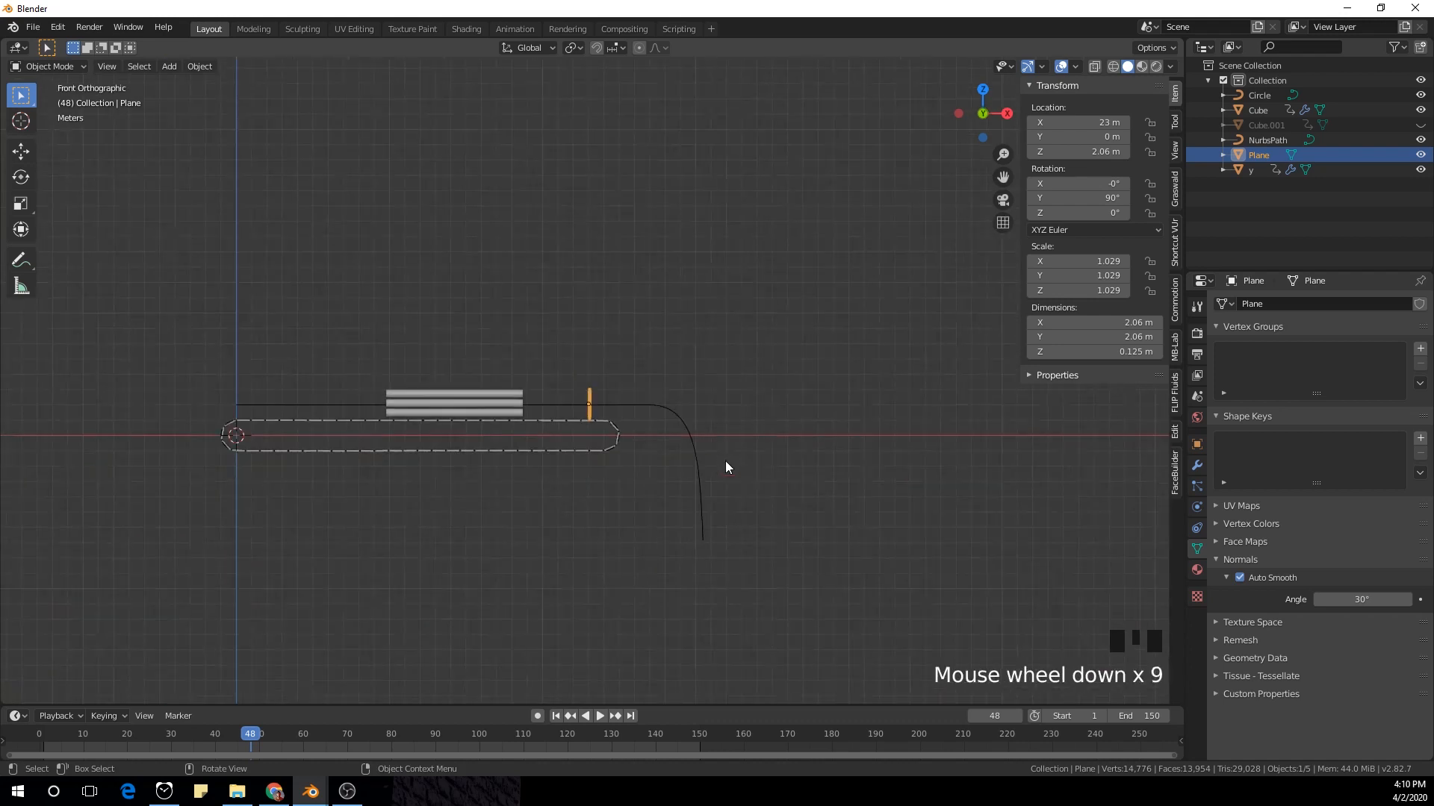
key(shift+a)
mouse_move(519, 450)
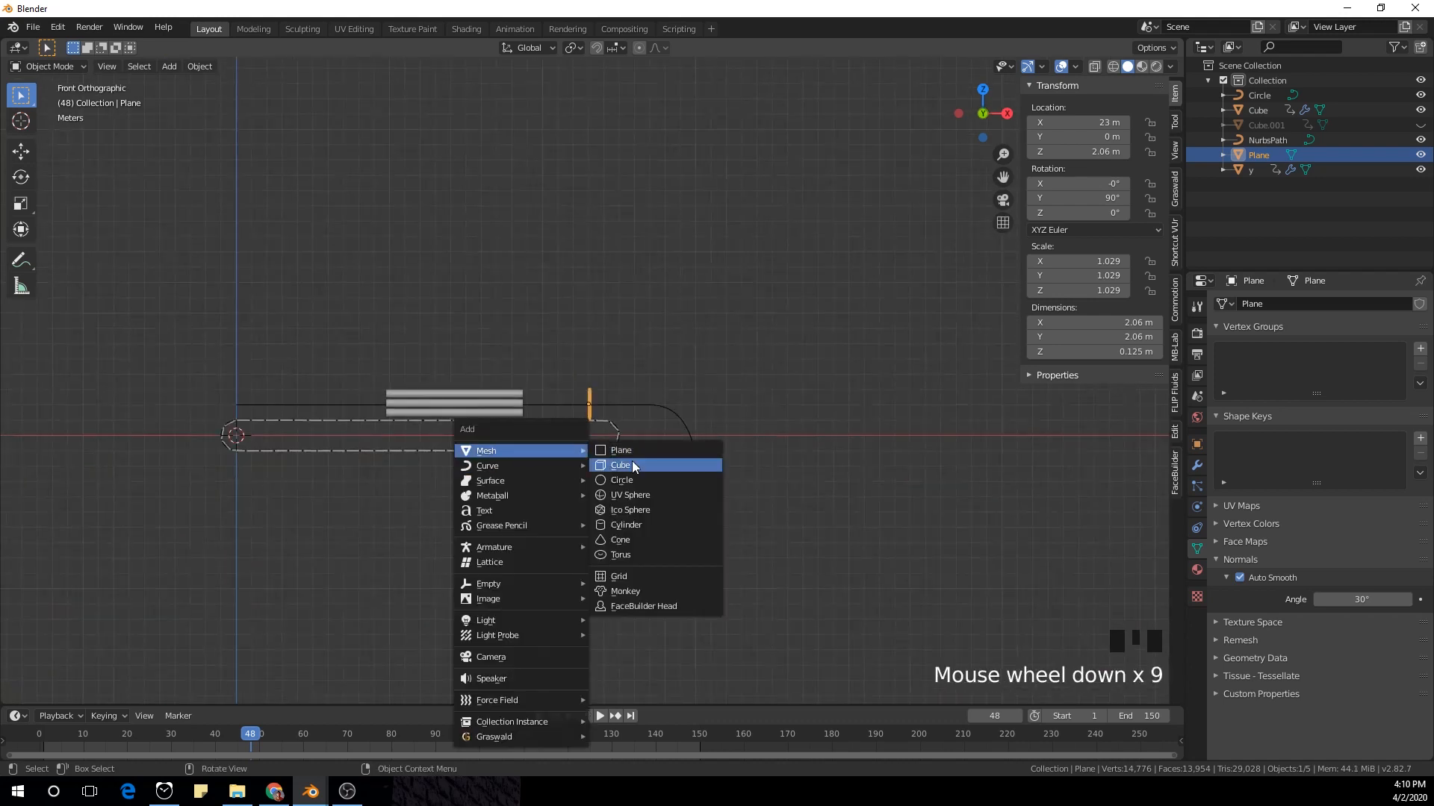
click(631, 463)
scroll(690, 463, up, 3)
key(g)
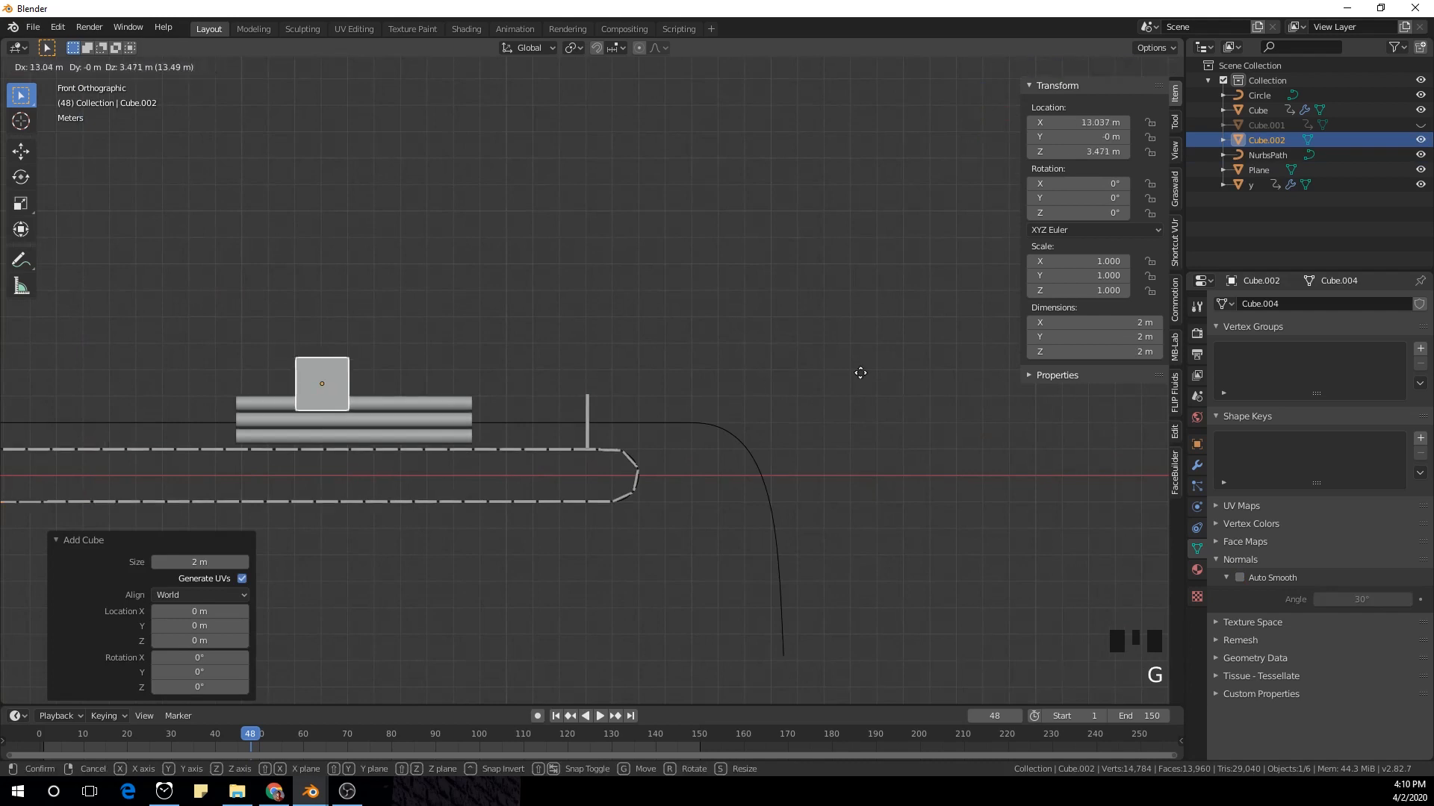
click(1149, 407)
Step: Adjust the cube's height to Z 2.09 m so that its top edge meets the plate's top
scroll(854, 490, up, 10)
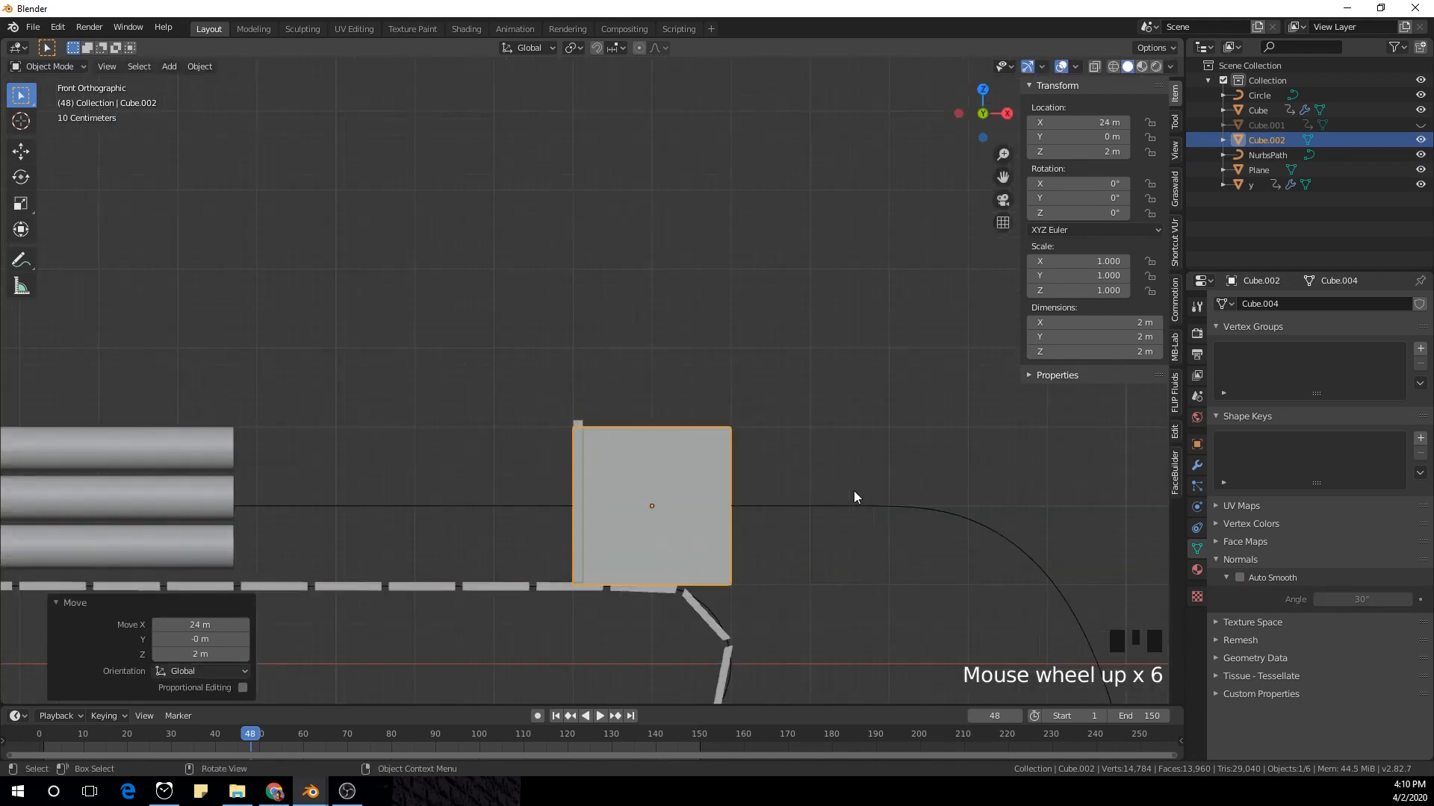
shift+middle_drag(796, 572, 684, 503)
scroll(757, 450, up, 3)
scroll(756, 450, up, 3)
key(g)
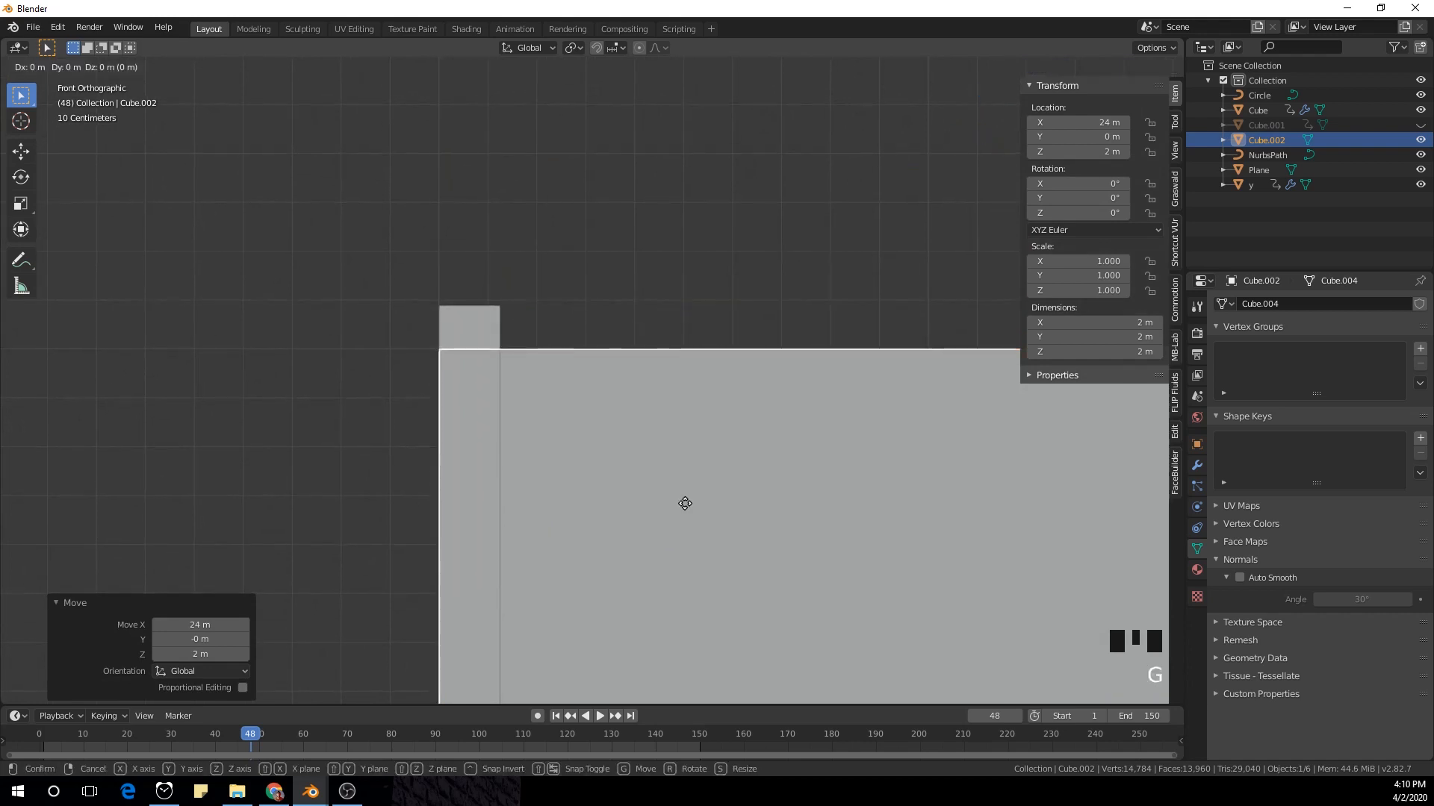
key(z)
click(688, 475)
scroll(602, 425, up, 4)
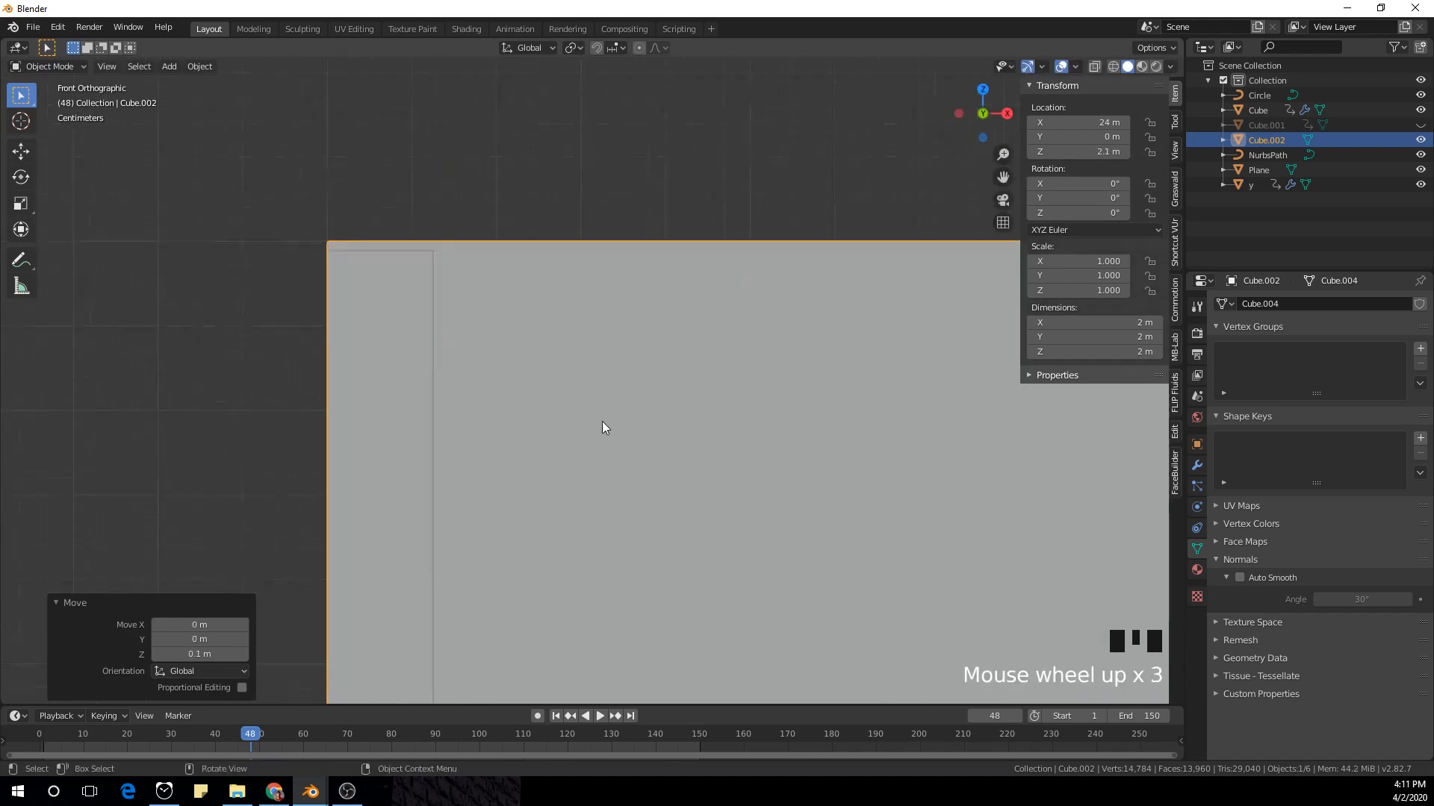
shift+middle_drag(561, 391, 568, 407)
key(g)
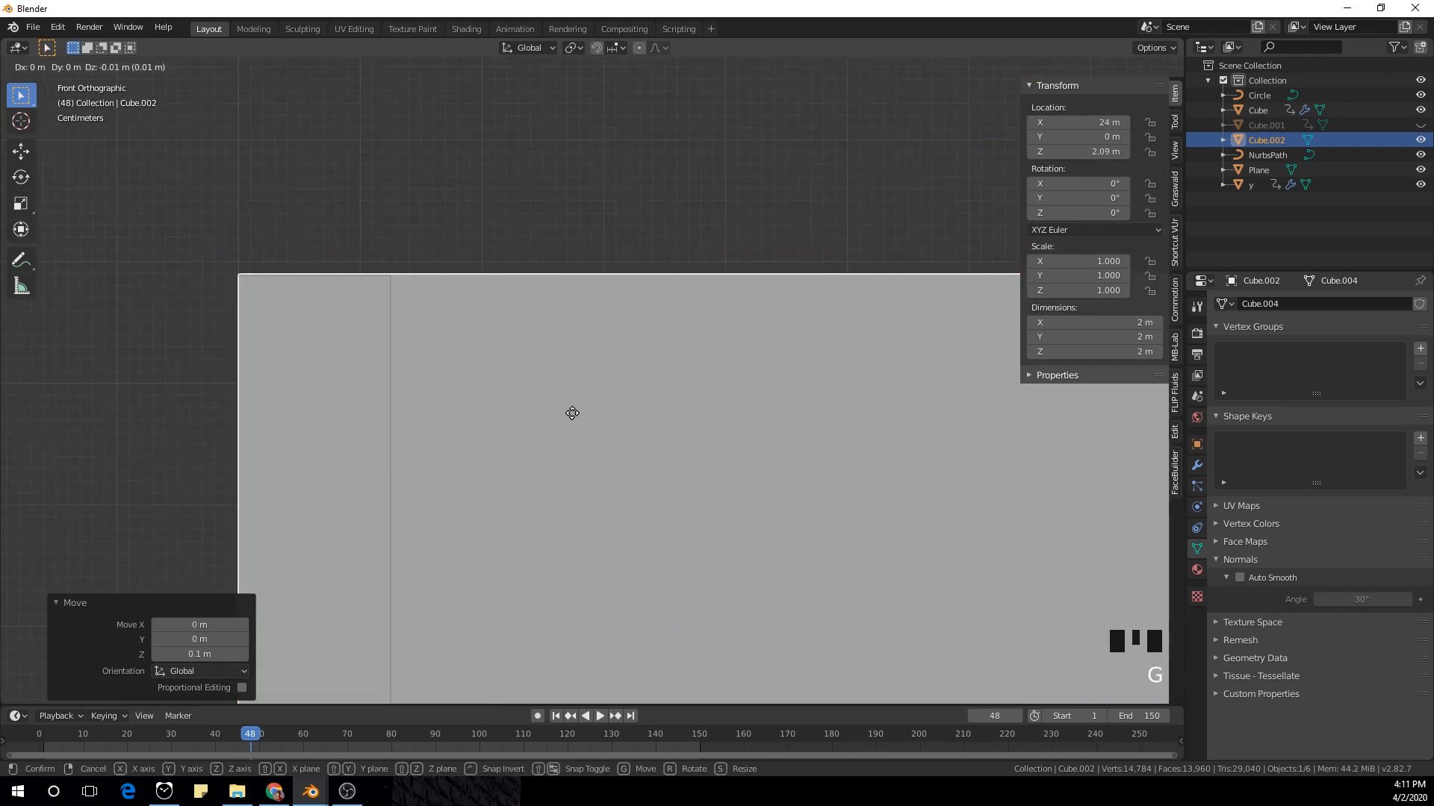
click(571, 419)
scroll(479, 370, up, 5)
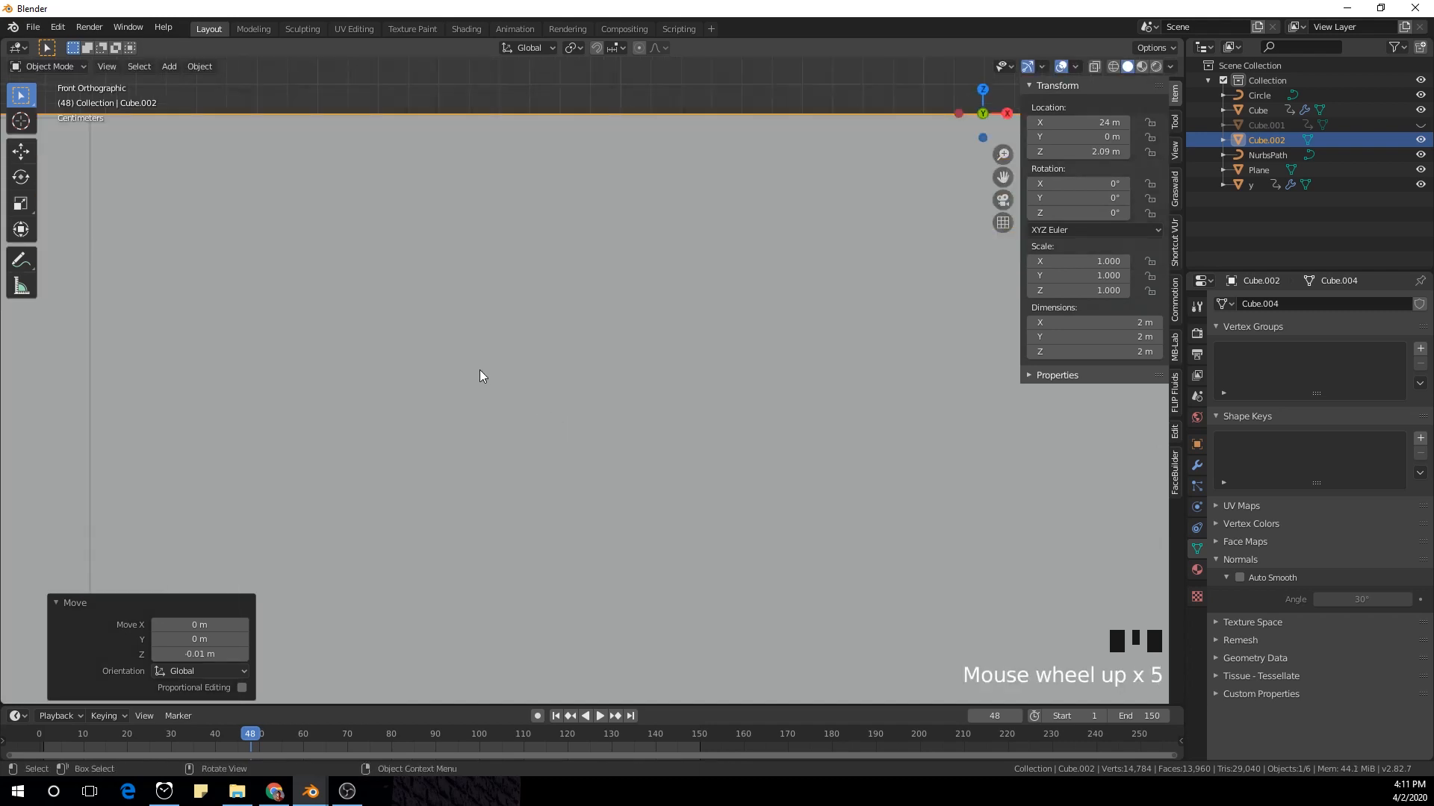
scroll(419, 342, down, 9)
scroll(369, 329, down, 9)
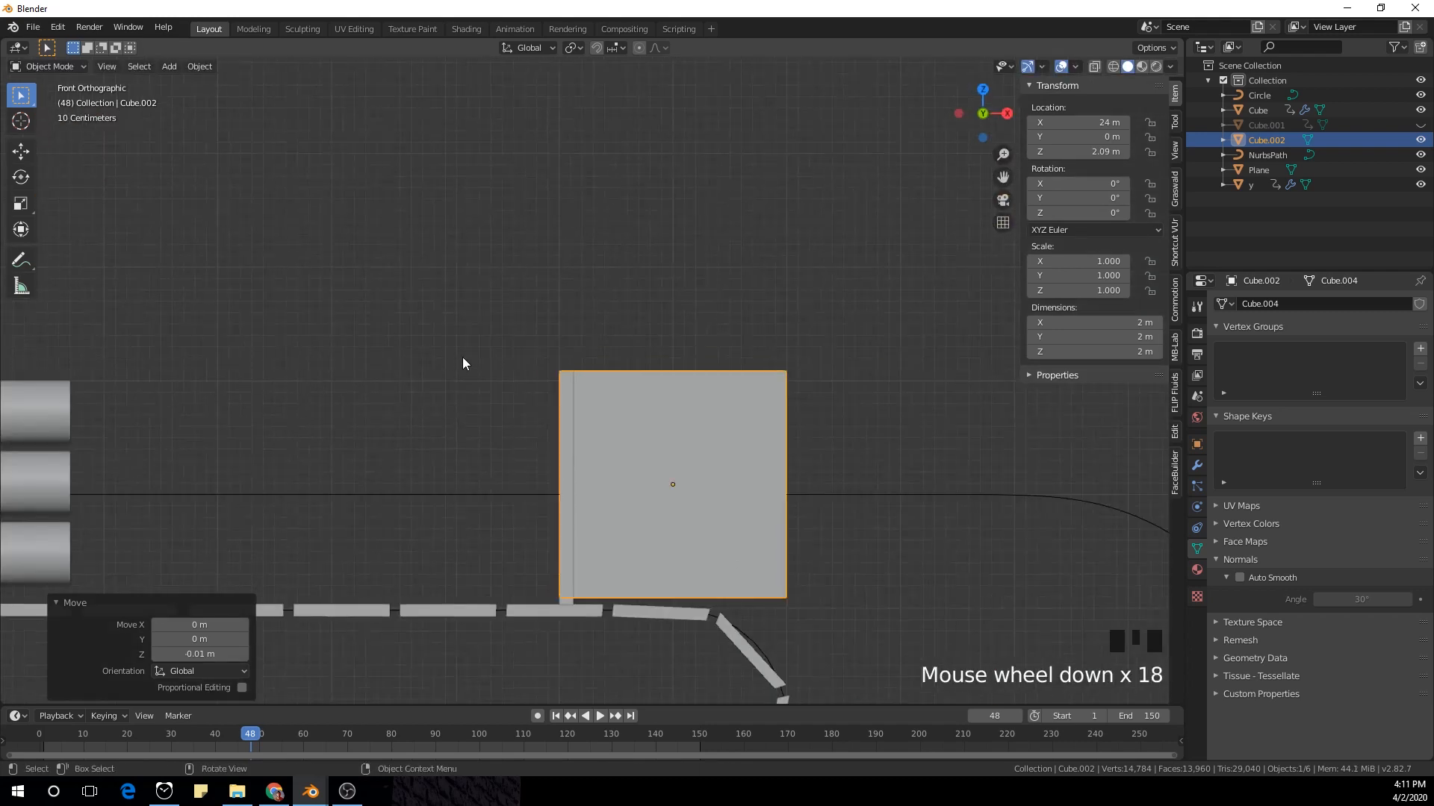
Step: Lower the cube to about Z 2.067 m and scale it by 1.03 along Z to match the plate's height
shift+middle_drag(829, 554, 789, 444)
scroll(832, 480, up, 2)
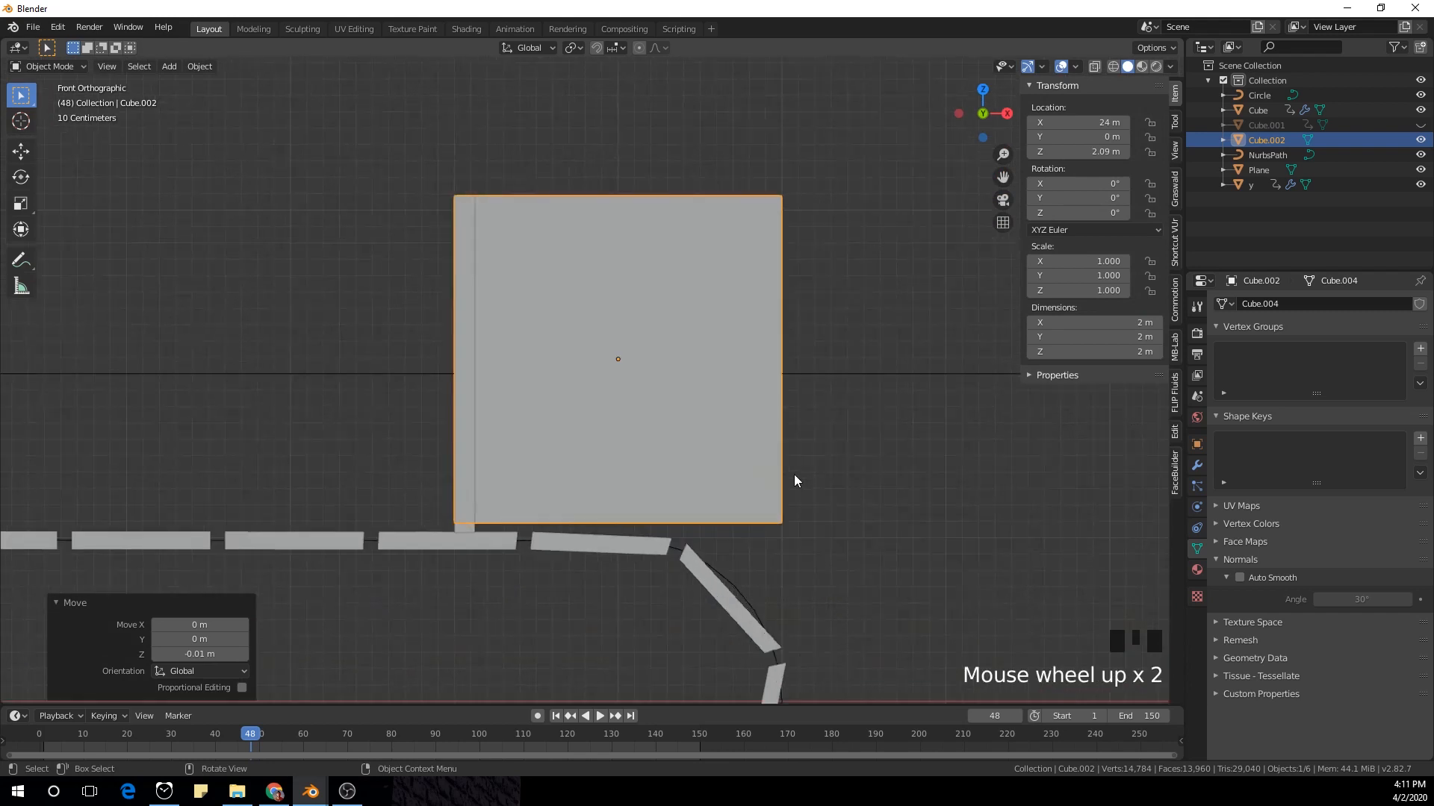
key(g)
key(z)
click(842, 428)
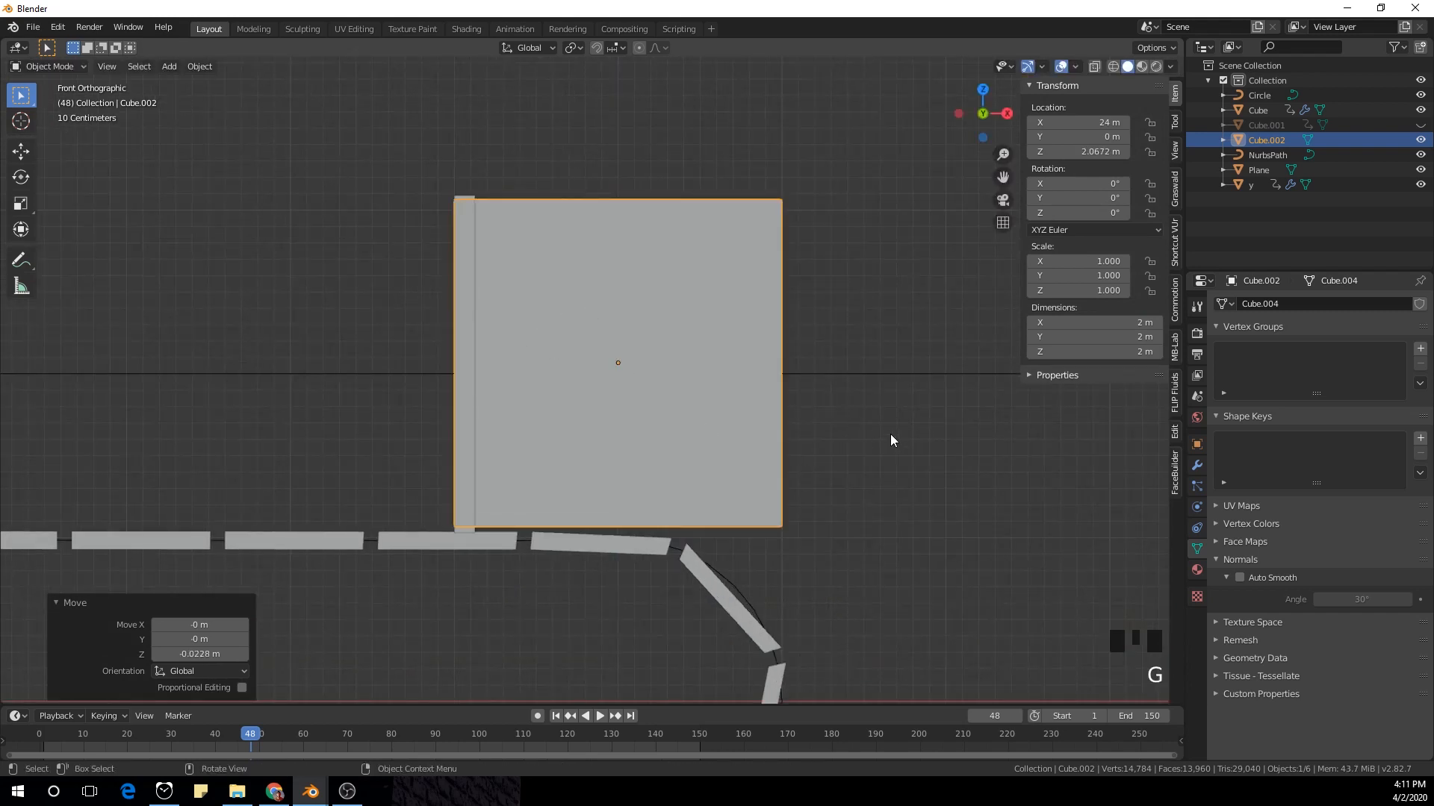
key(s)
key(z)
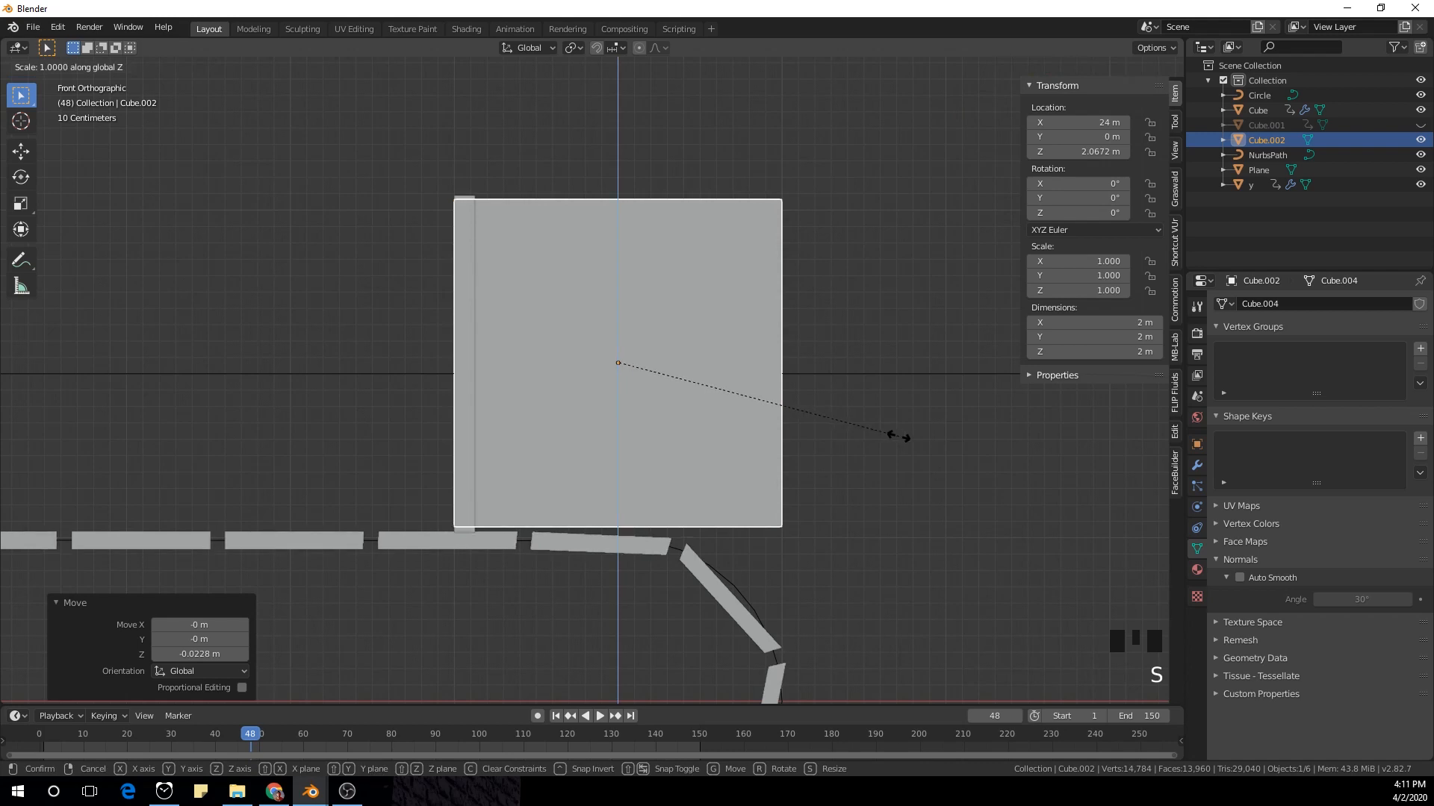
click(899, 436)
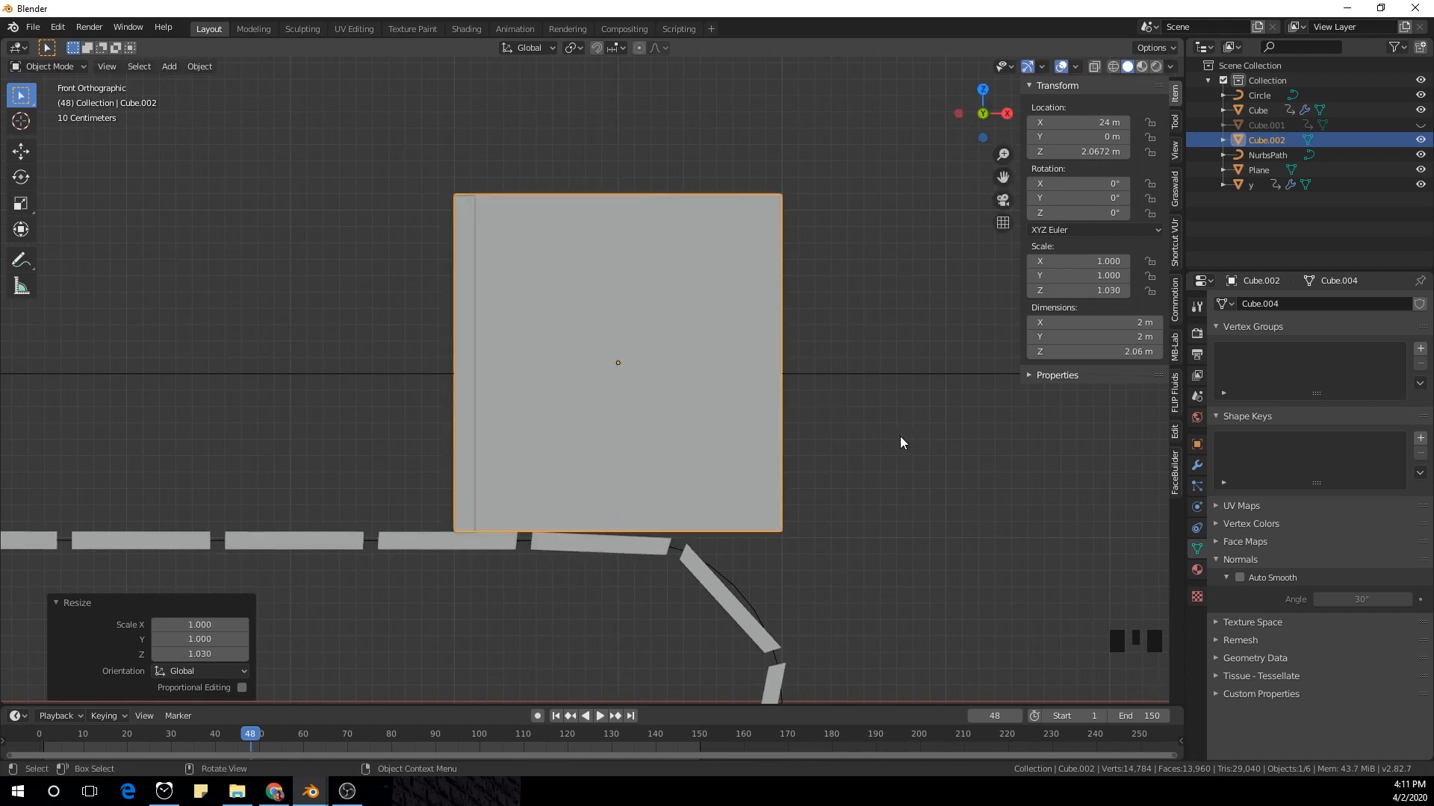
Step: Set the cube's viewport display to Wire
scroll(597, 310, up, 2)
shift+middle_drag(524, 250, 614, 369)
mouse_move(525, 351)
middle_down()
mouse_move(651, 352)
mouse_move(526, 358)
middle_up()
scroll(527, 360, down, 2)
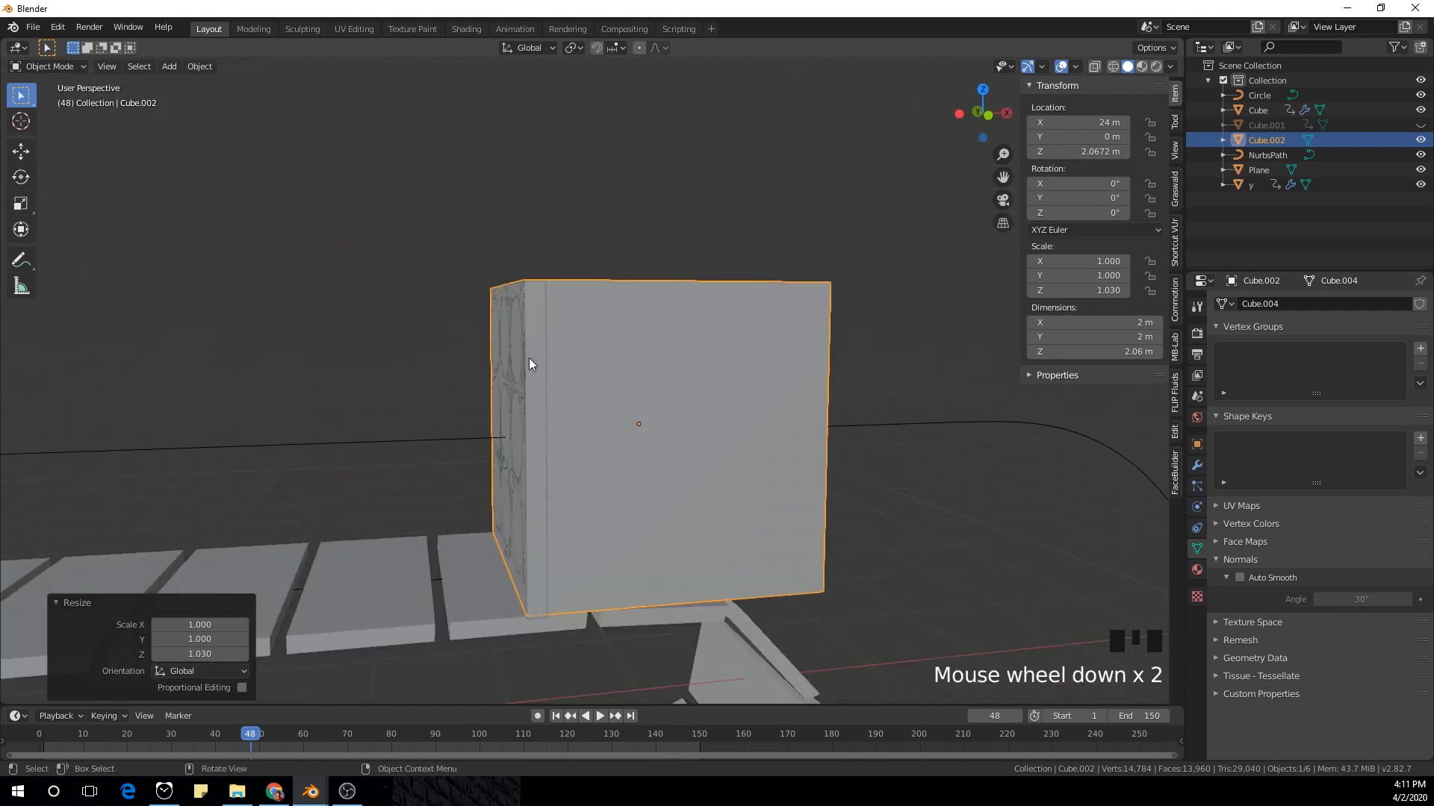
click(1197, 445)
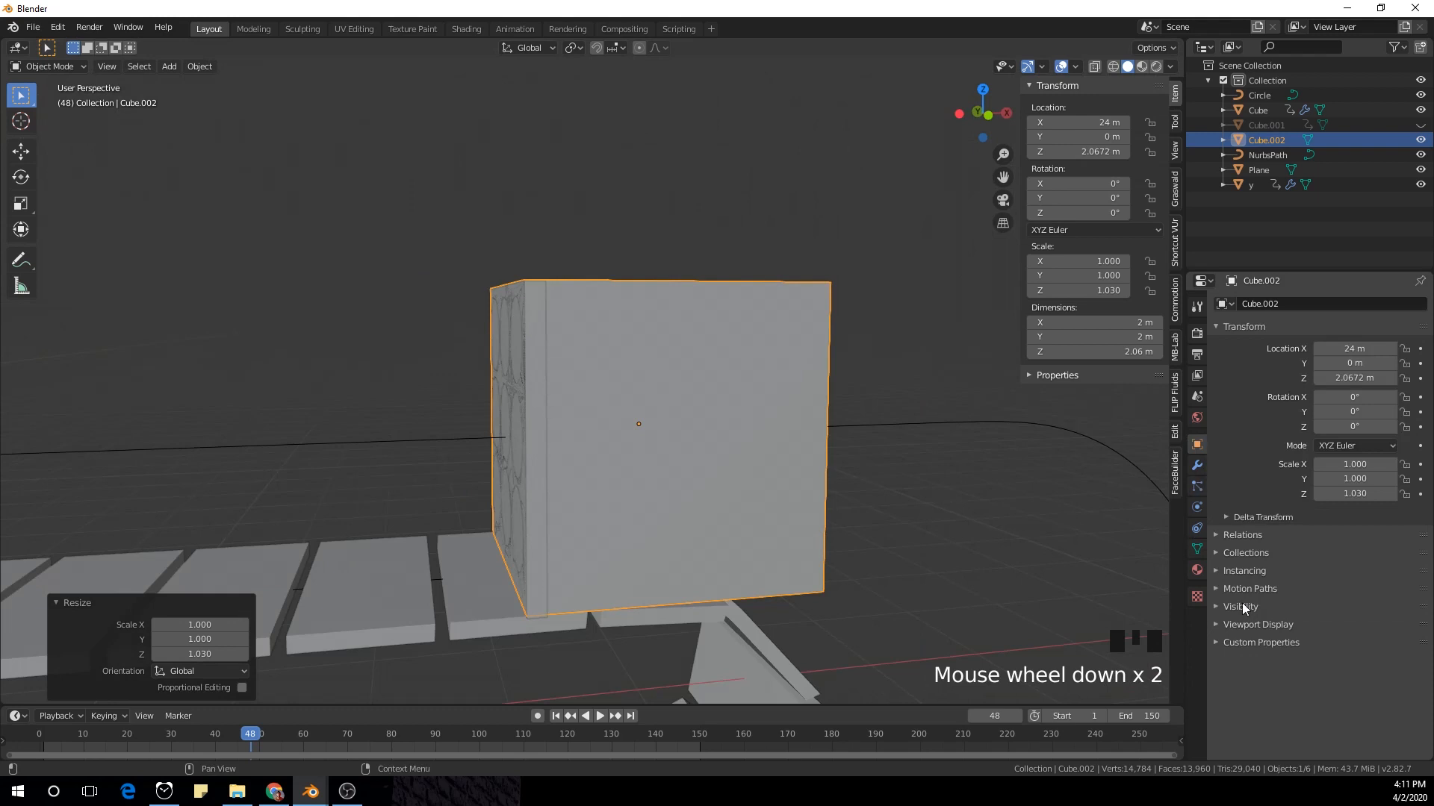
click(1261, 624)
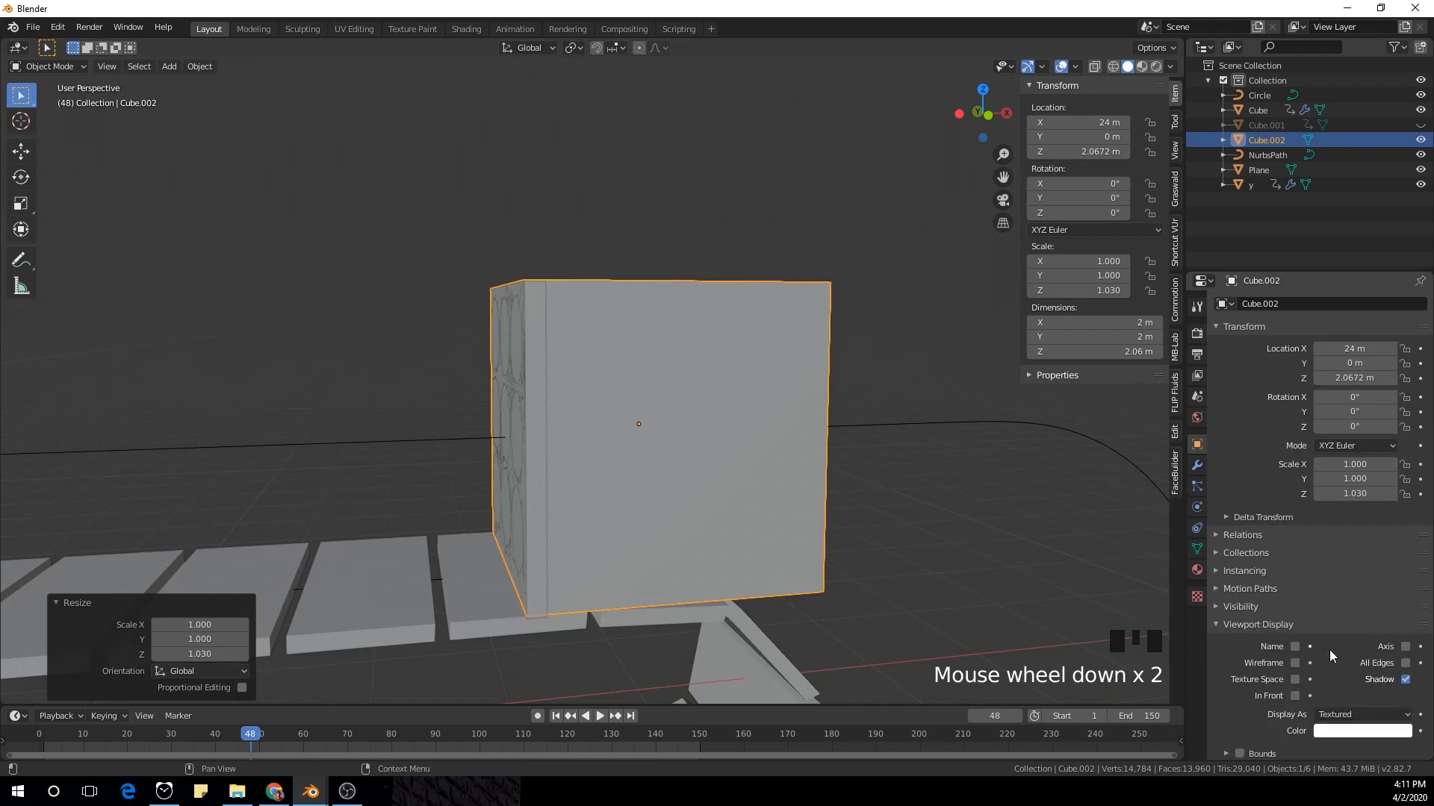
click(1361, 715)
click(1363, 680)
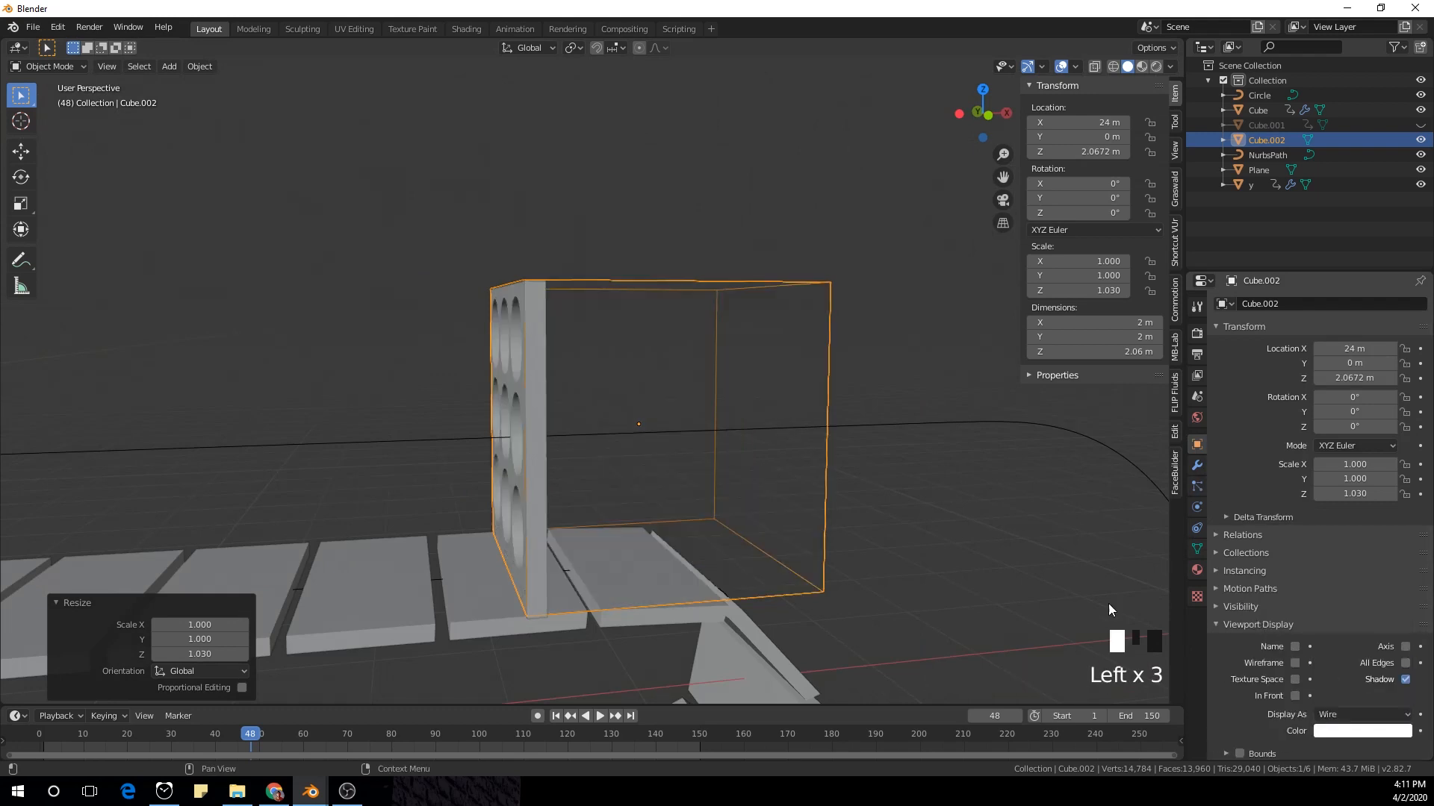
scroll(750, 454, down, 8)
scroll(786, 403, down, 2)
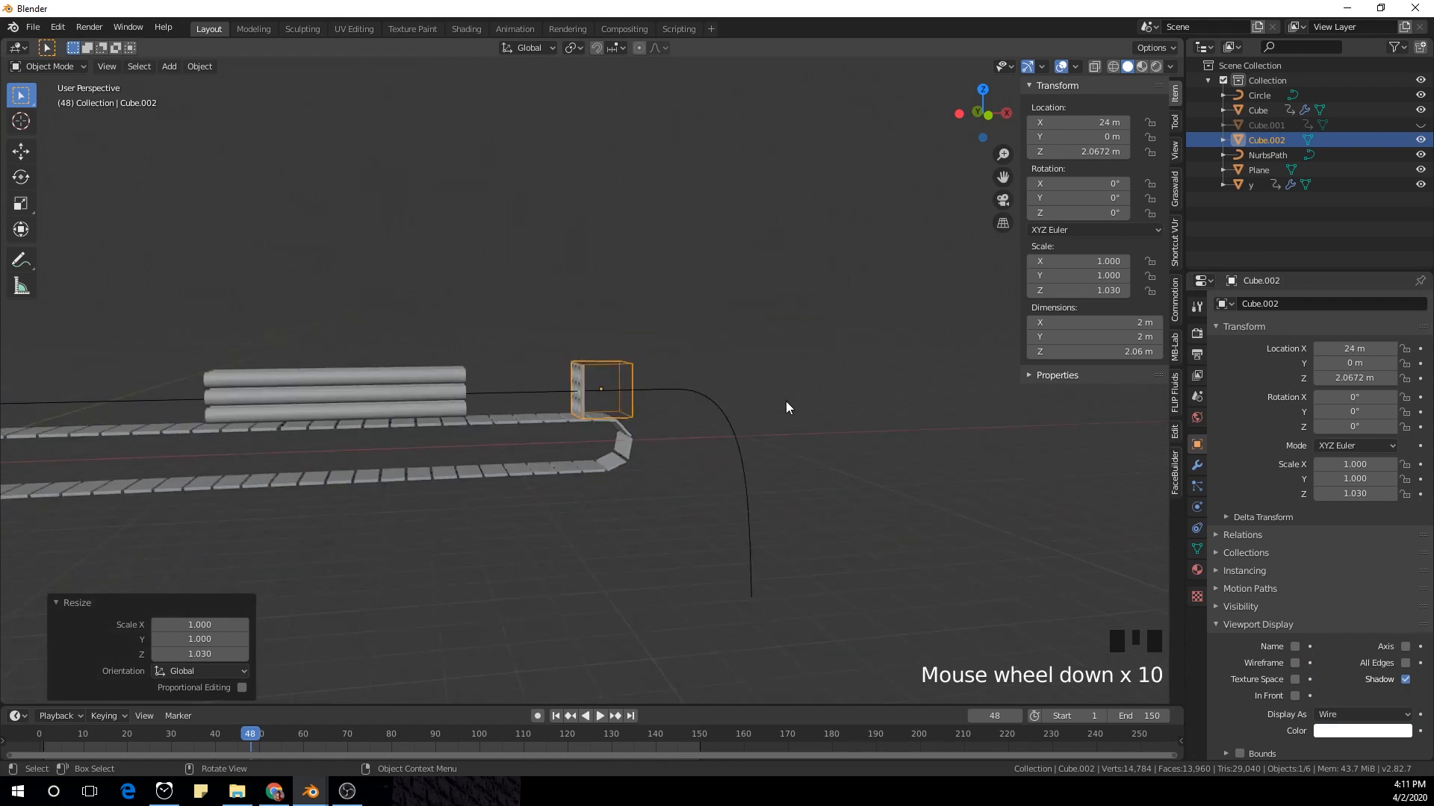
key(s)
click(785, 396)
middle_drag(787, 389, 701, 369)
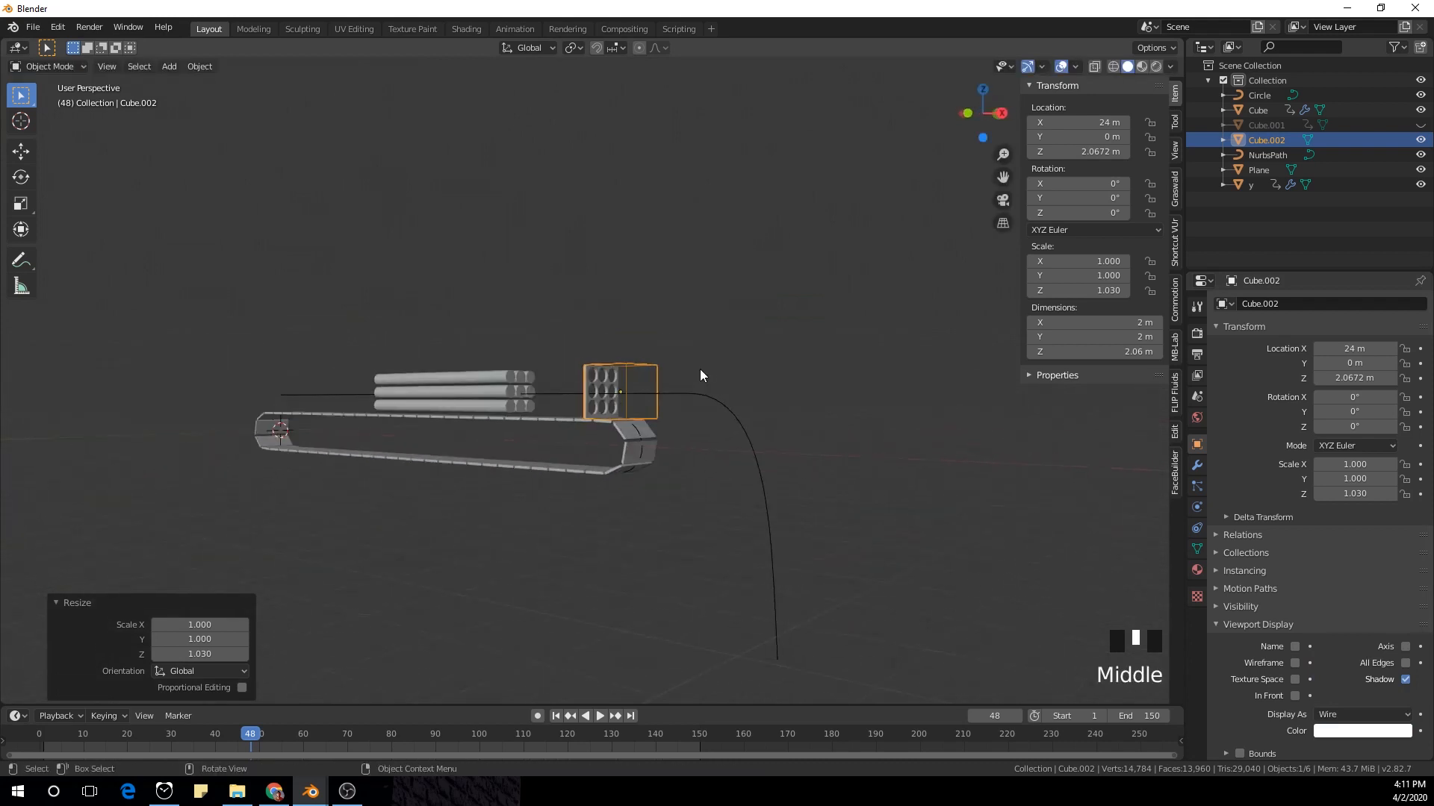
Step: Extend the wireframe cube by moving its face farthest from the perforated plate about 7.99 m along X
key(Tab)
scroll(705, 400, down, 3)
click(717, 401)
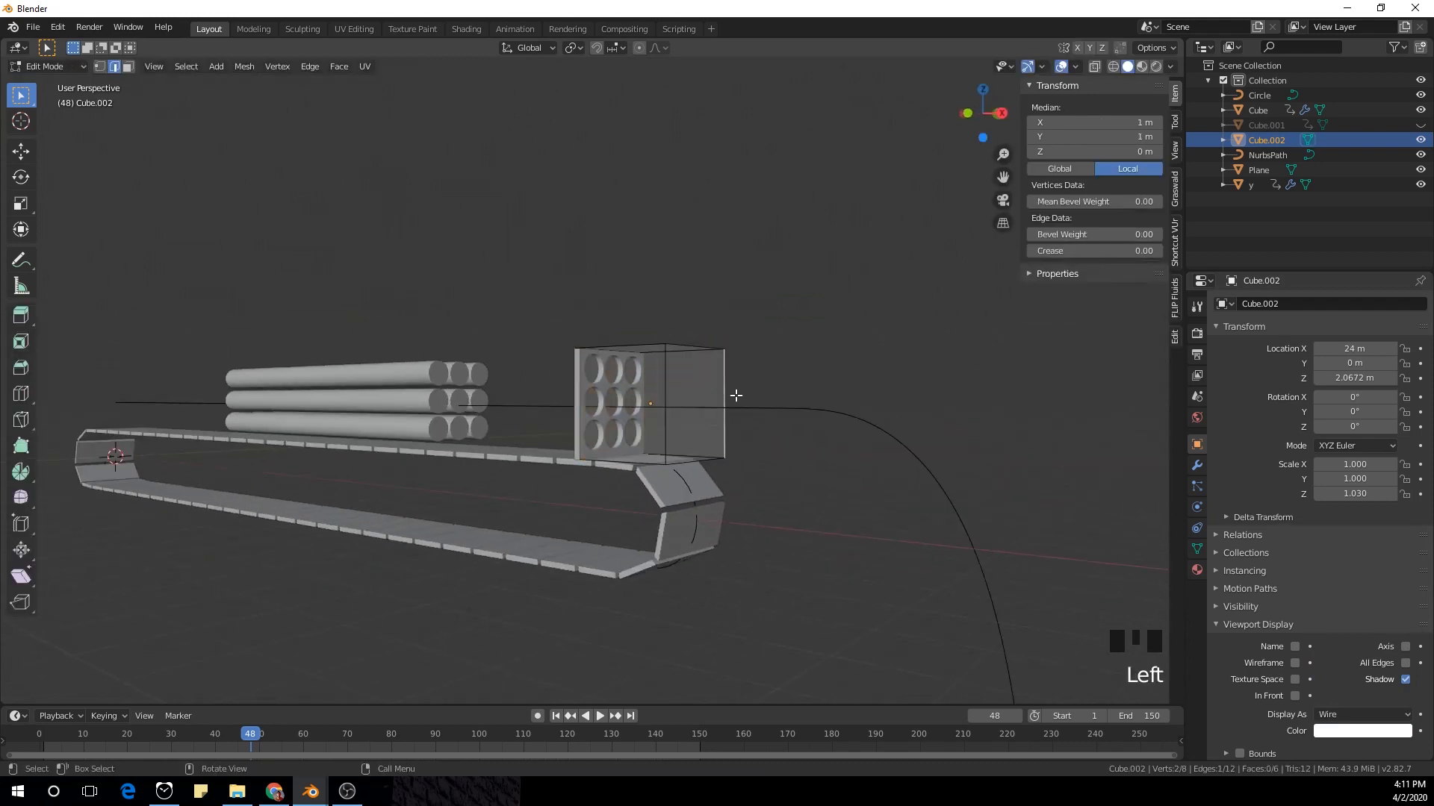
key(3)
middle_drag(736, 396, 810, 388)
click(701, 386)
scroll(702, 385, down, 4)
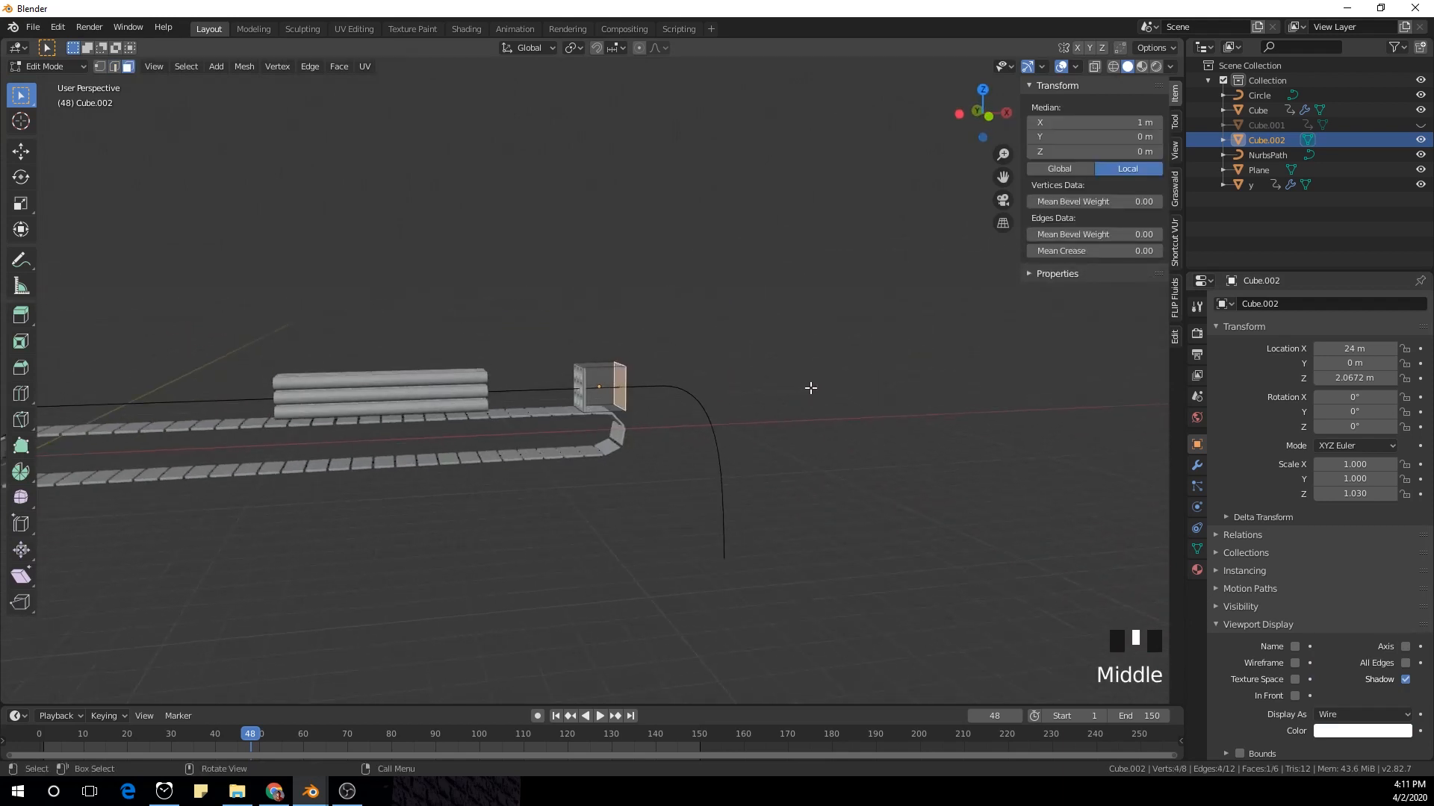
key(g)
key(g)
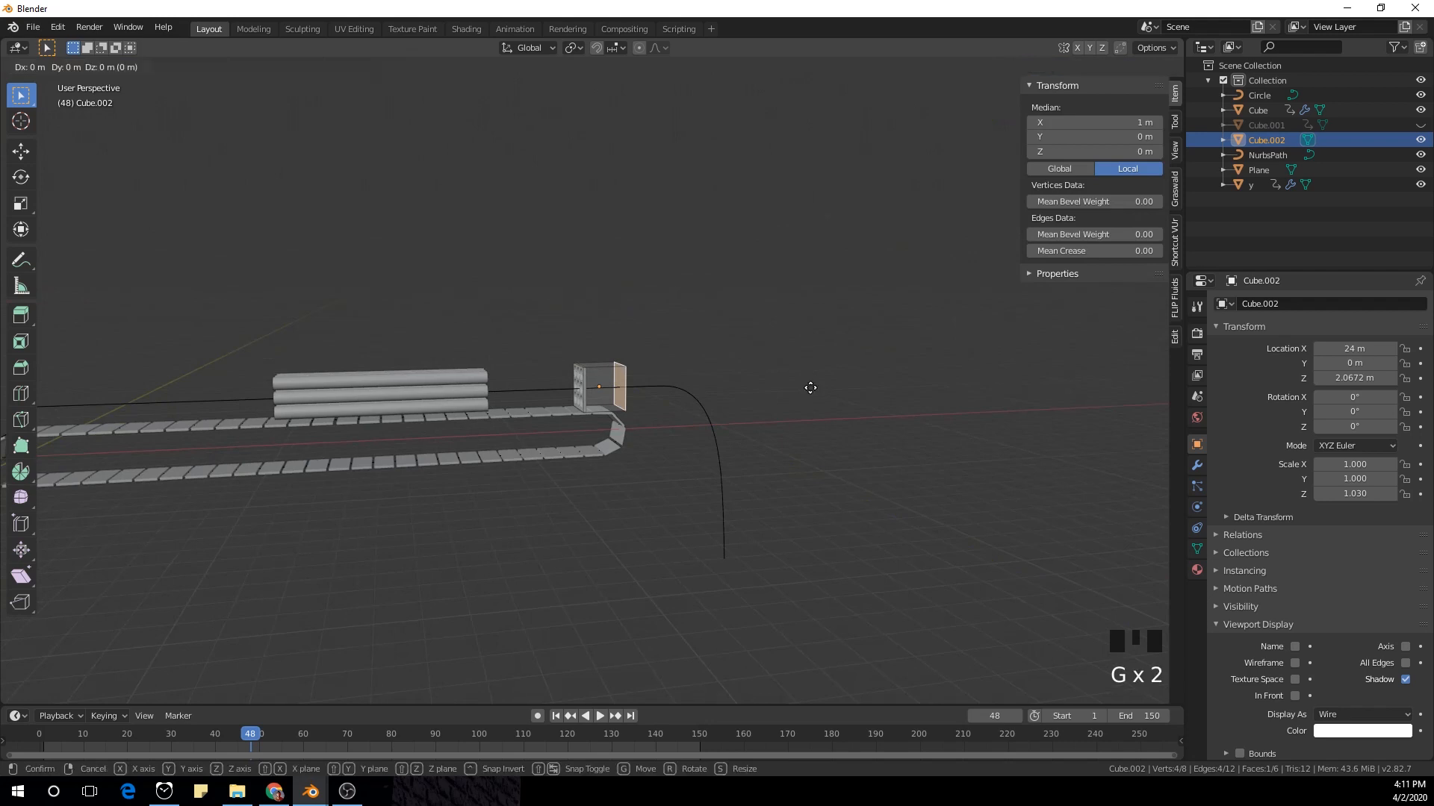
key(x)
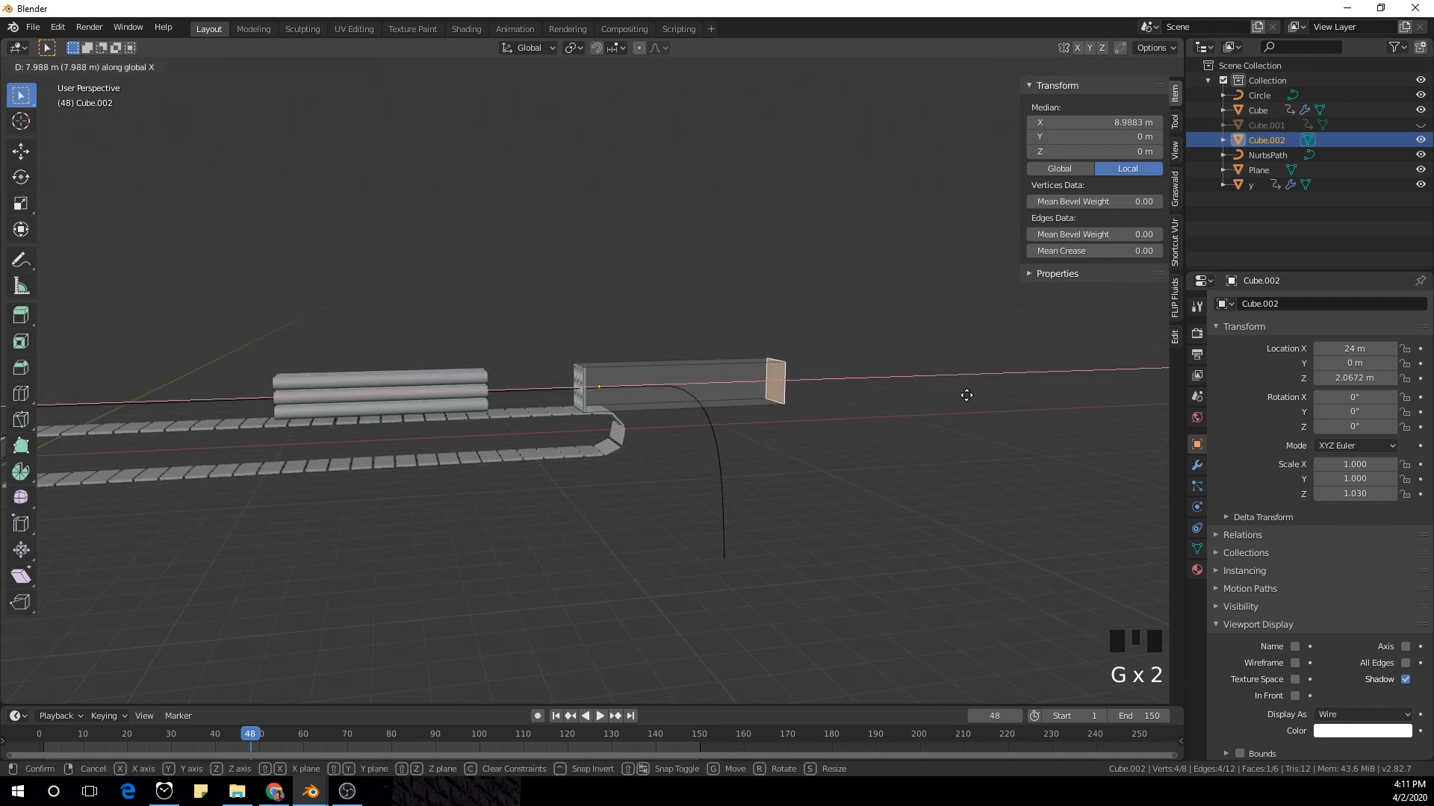
click(966, 395)
key(Tab)
middle_drag(937, 406, 902, 387)
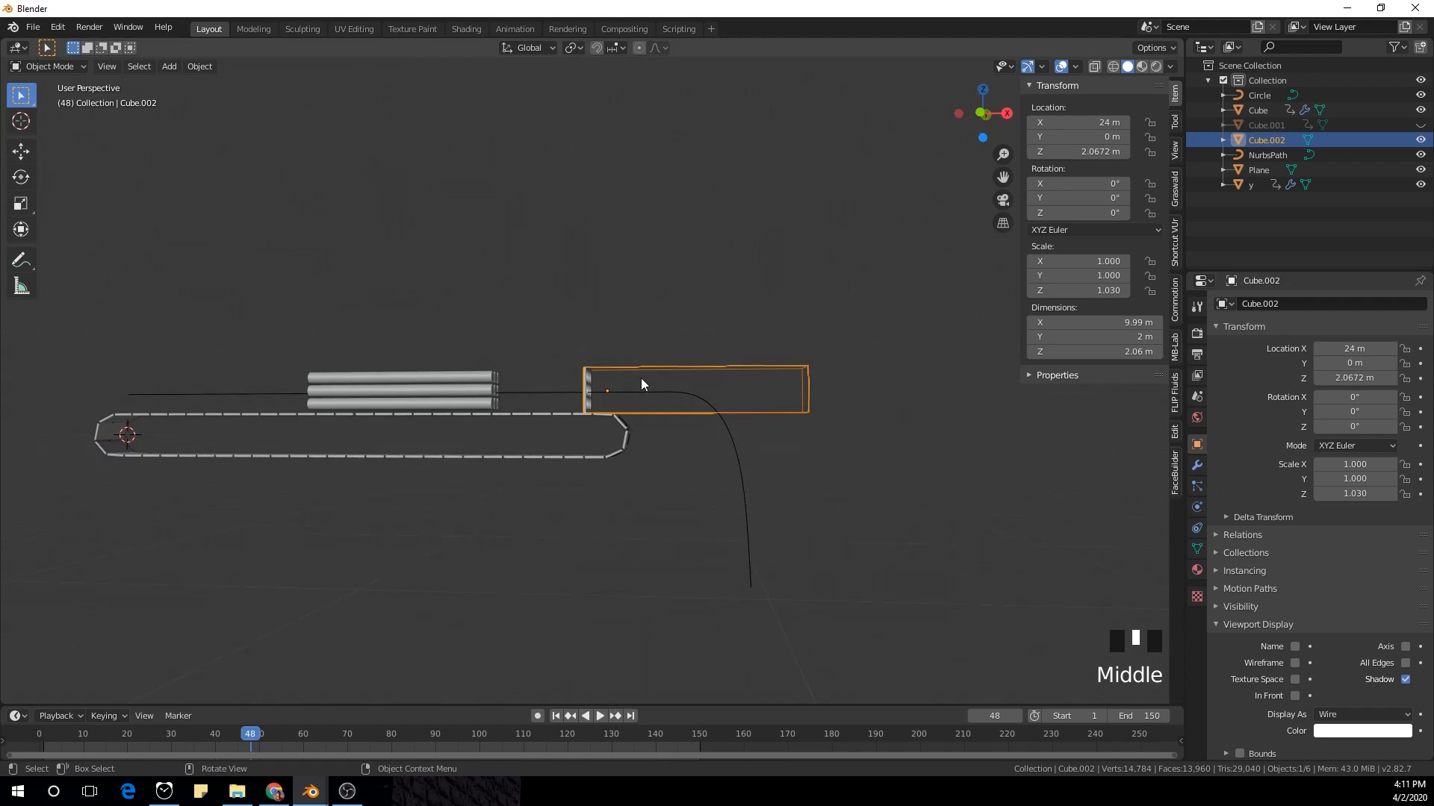
Step: Unhide and select the solid block Cube.001 on the belt, and set the timeline to frame 61
middle_drag(586, 320, 527, 366)
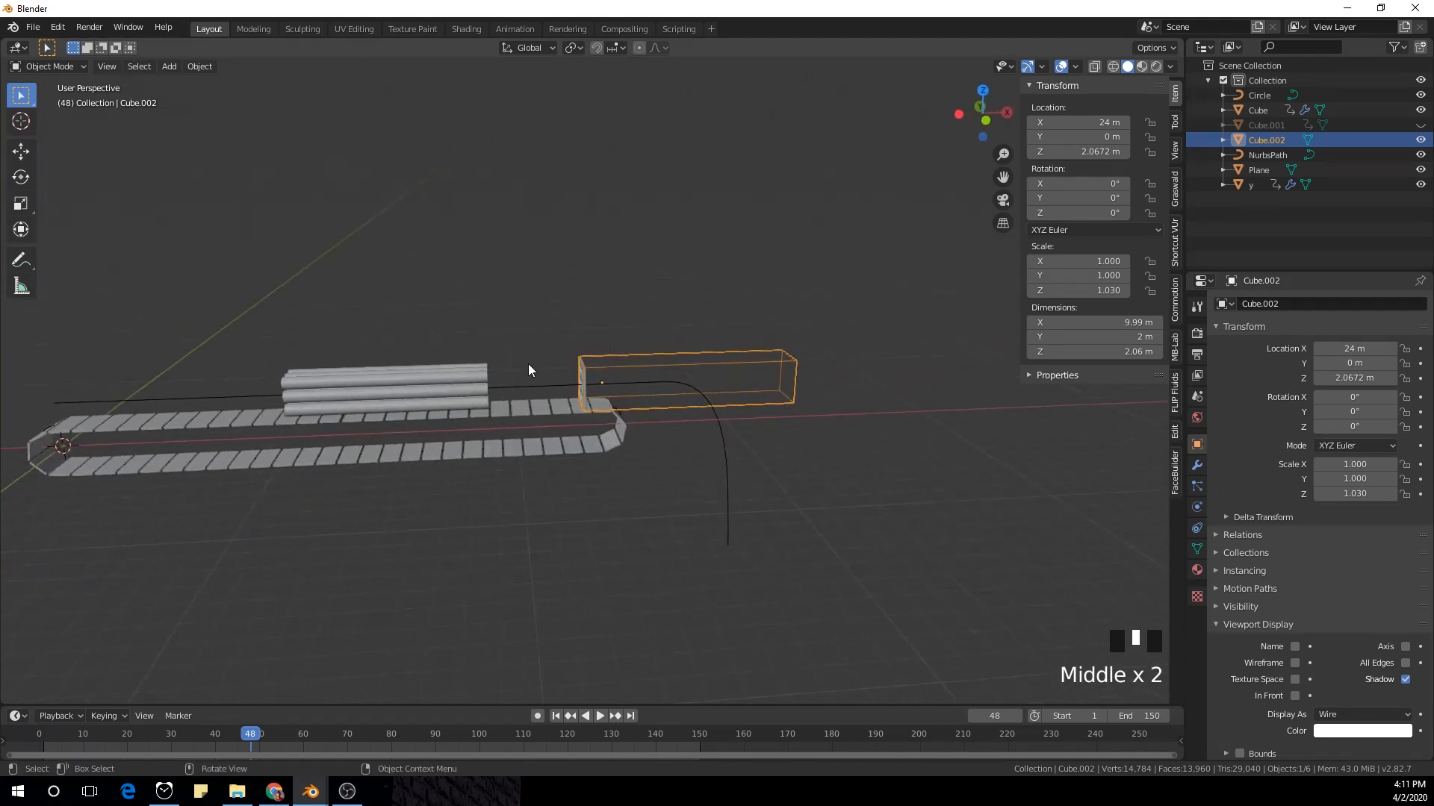
click(1421, 125)
click(490, 375)
click(299, 738)
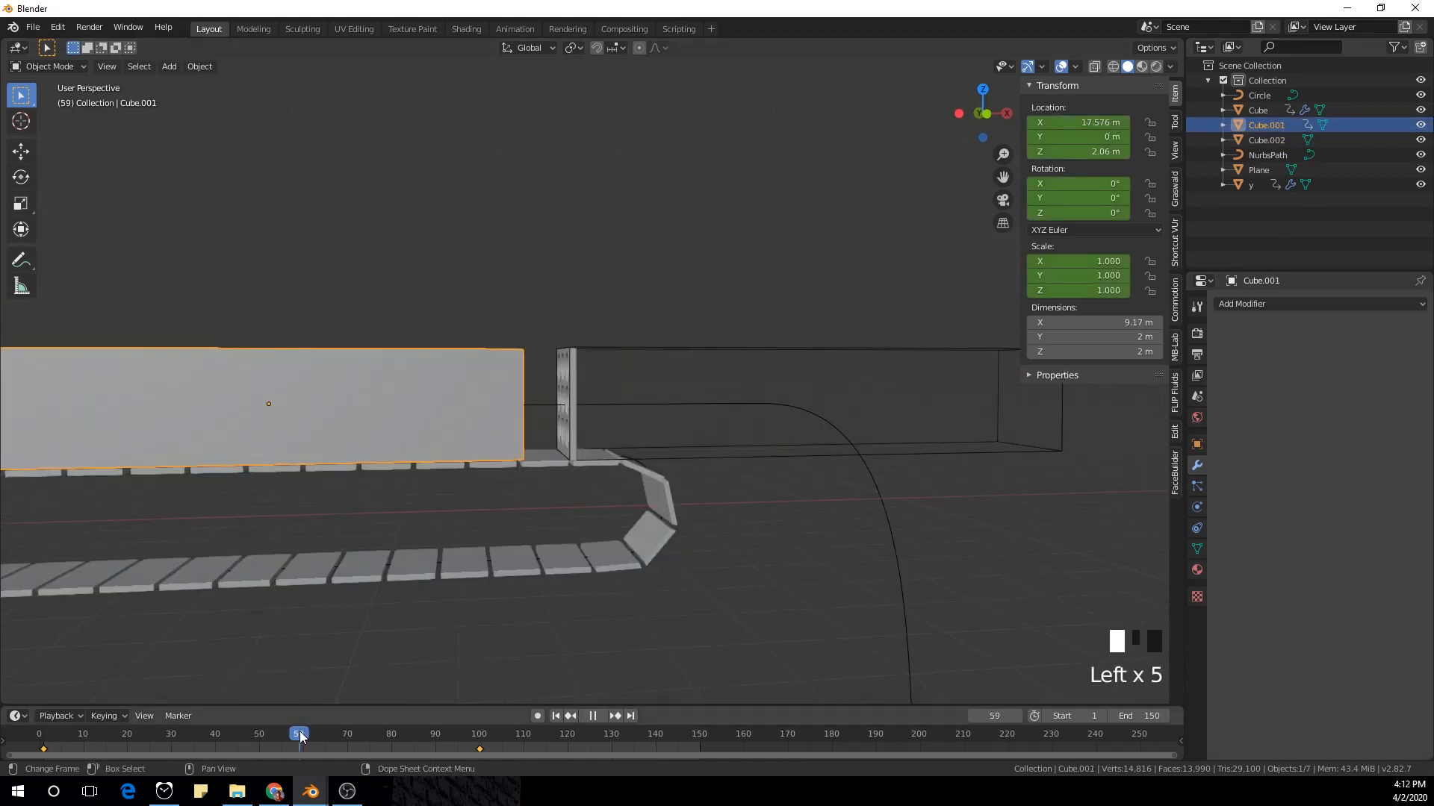
drag(298, 738, 307, 738)
Step: Add a Boolean modifier to Cube.001 using the Difference operation with Cube.002 as its object
click(1292, 305)
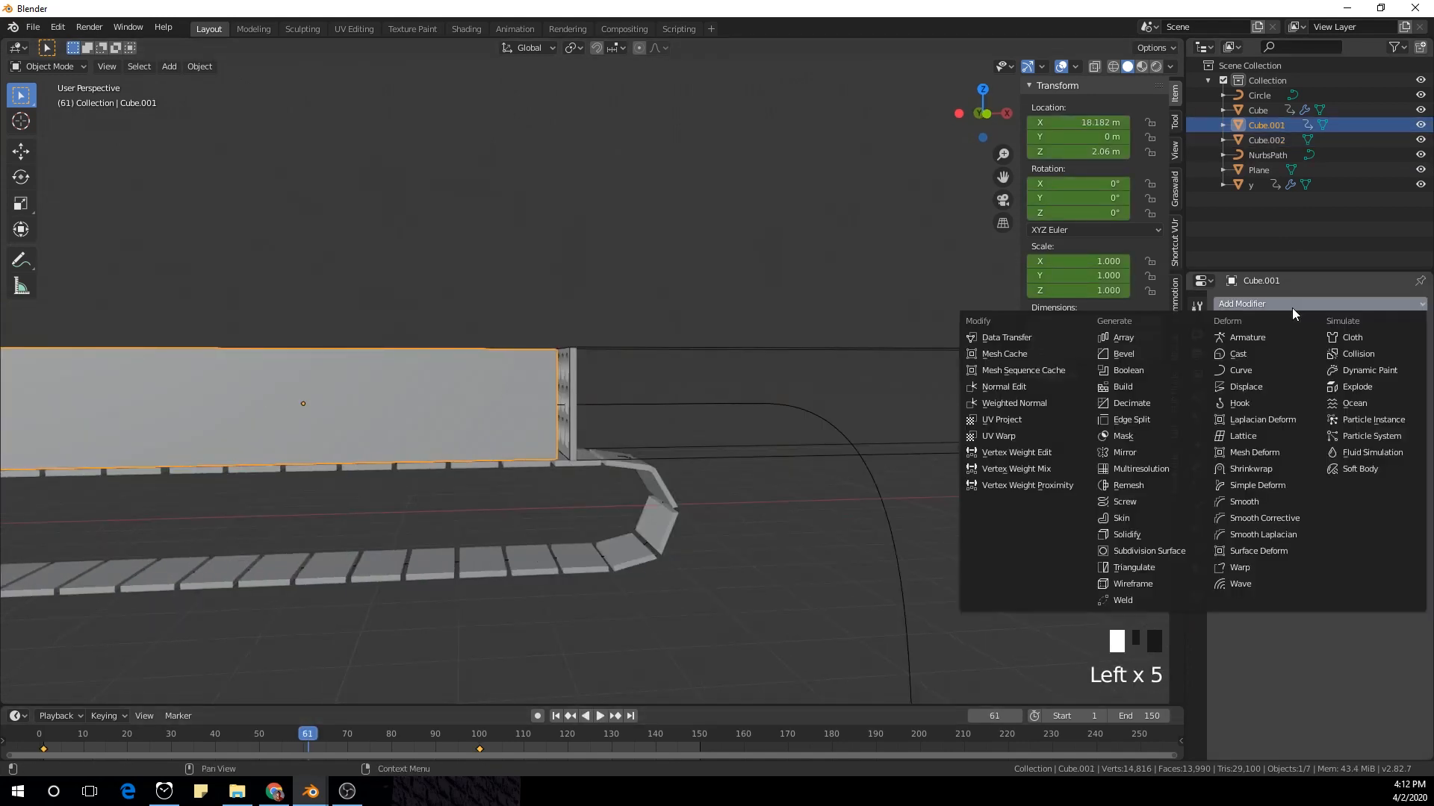
click(1164, 375)
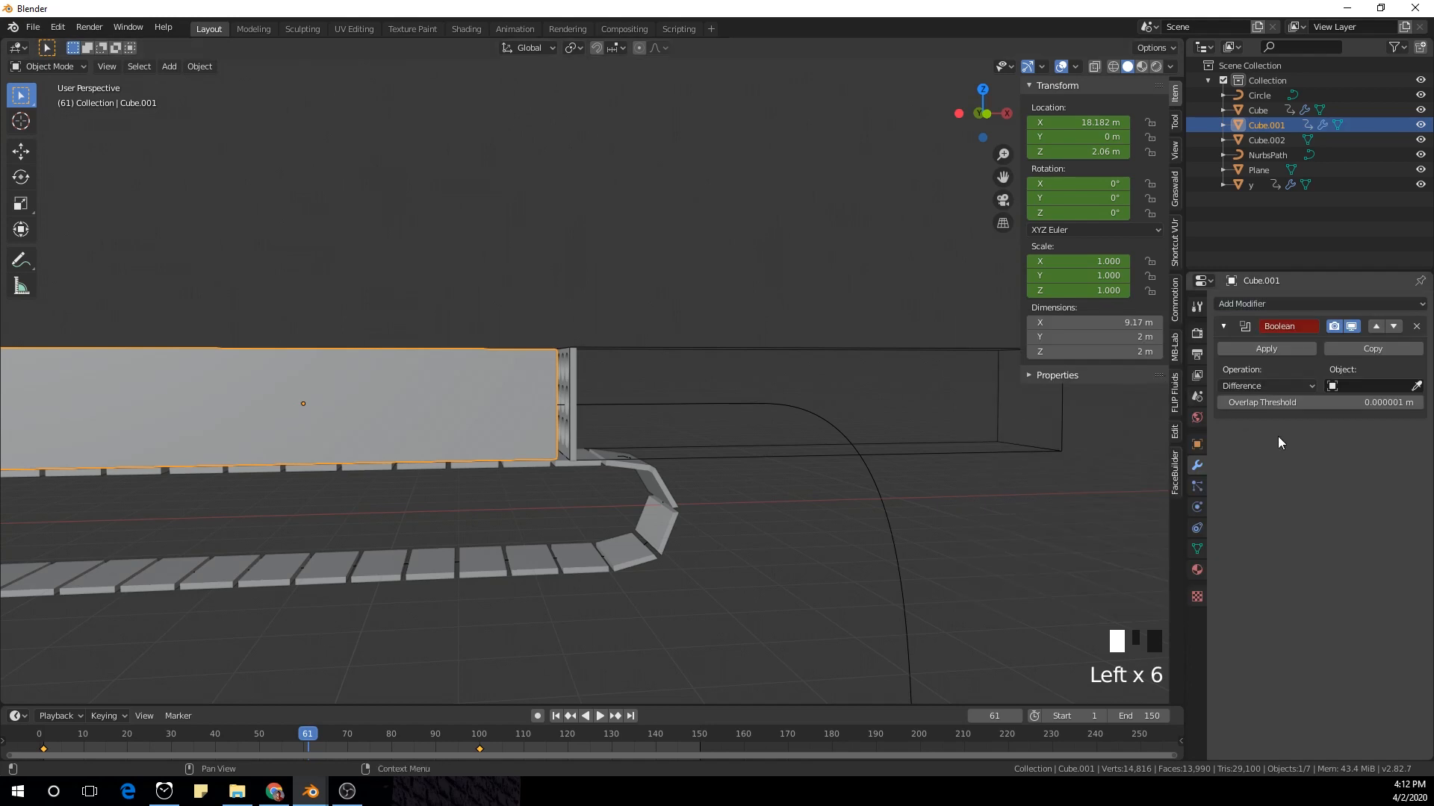
click(1382, 385)
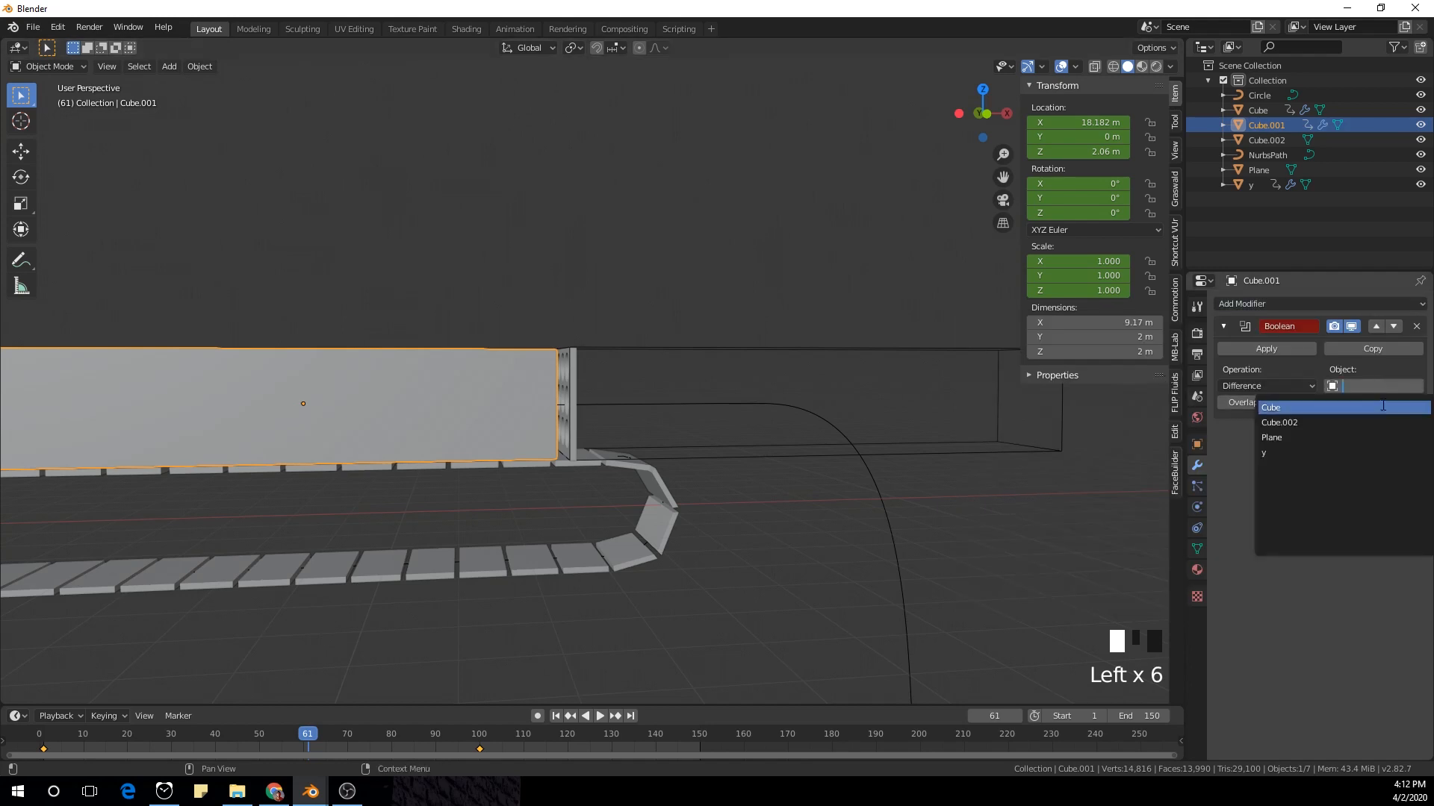
click(1381, 422)
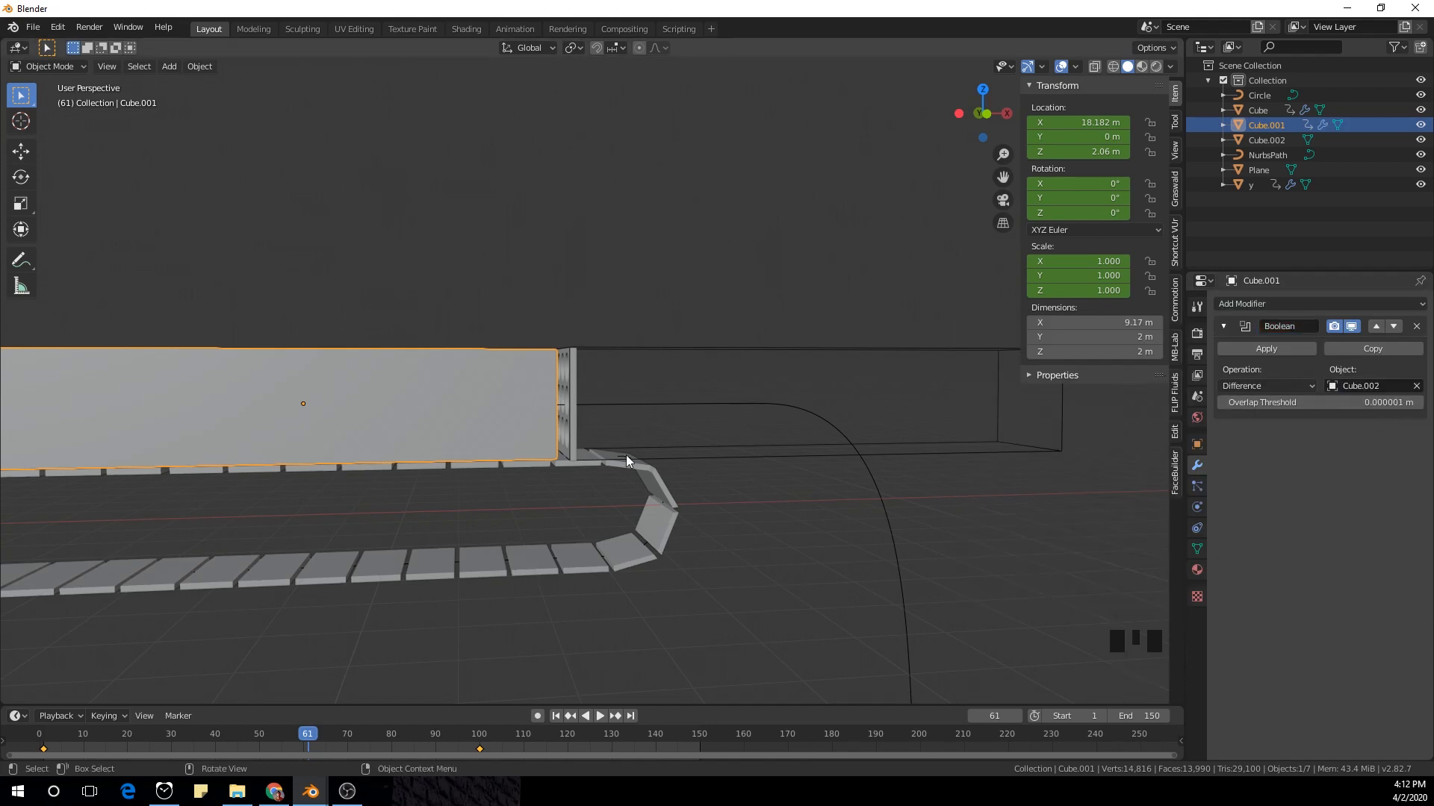
Step: Move the solid block Cube.001 about 1.73 m along X into the cutter box
key(g)
key(x)
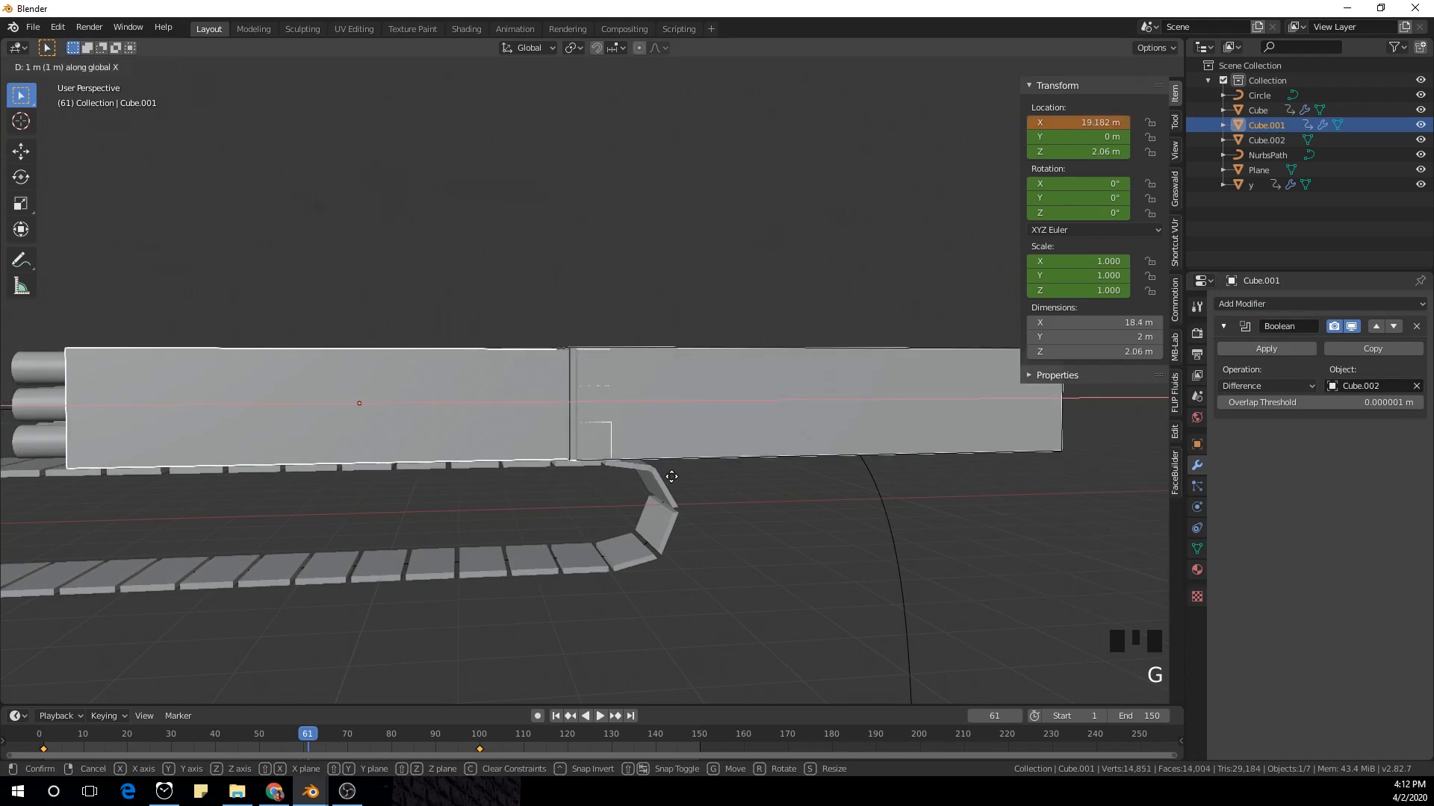
click(709, 482)
Step: Enlarge the cutter box Cube.002 slightly, scaling it by about 1.042 along Z and 1.041 along Y
middle_drag(699, 451, 251, 369)
scroll(737, 344, up, 3)
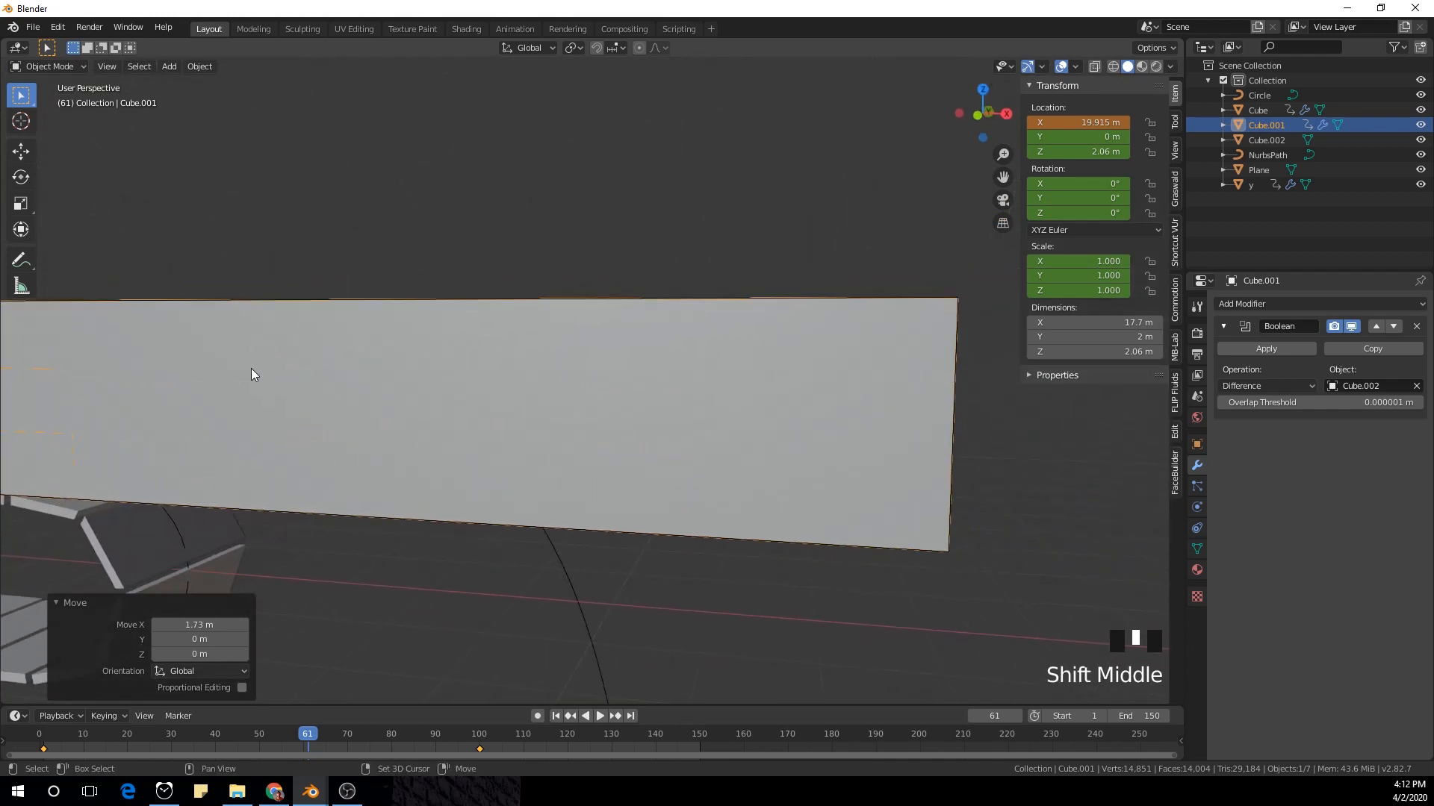
scroll(356, 344, down, 3)
click(776, 340)
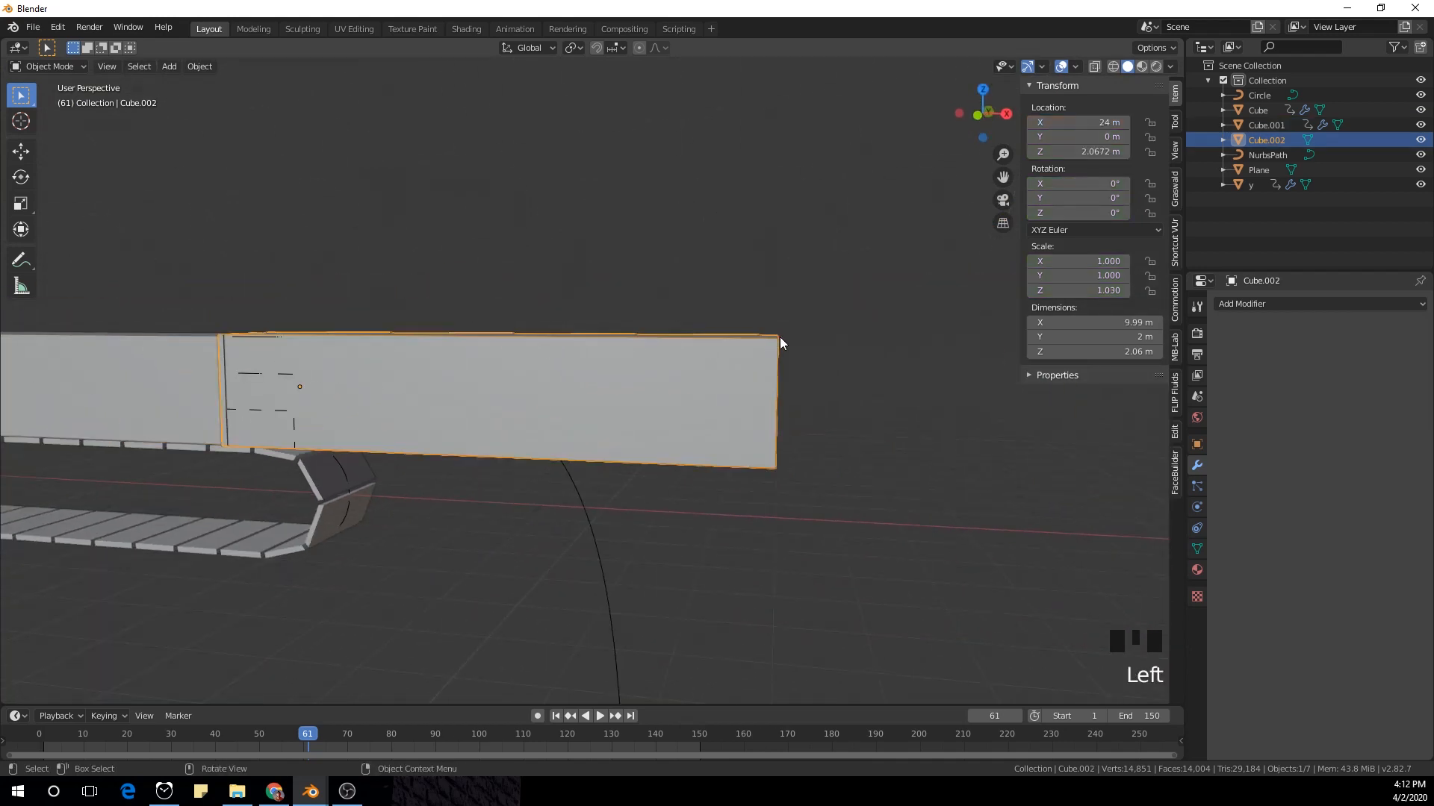
mouse_move(699, 392)
middle_down()
mouse_move(563, 390)
mouse_move(710, 400)
middle_up()
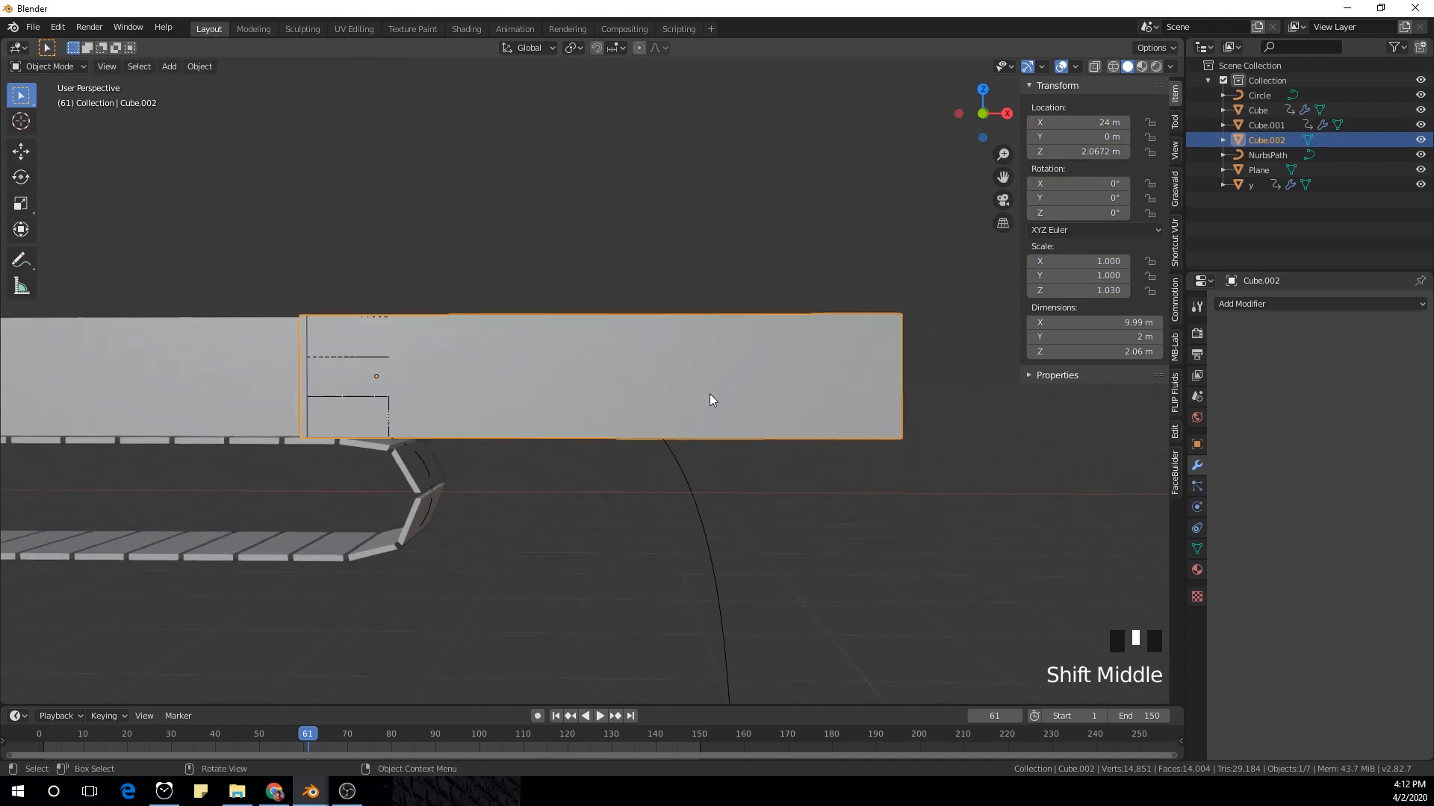
key(s)
right_click(804, 456)
key(s)
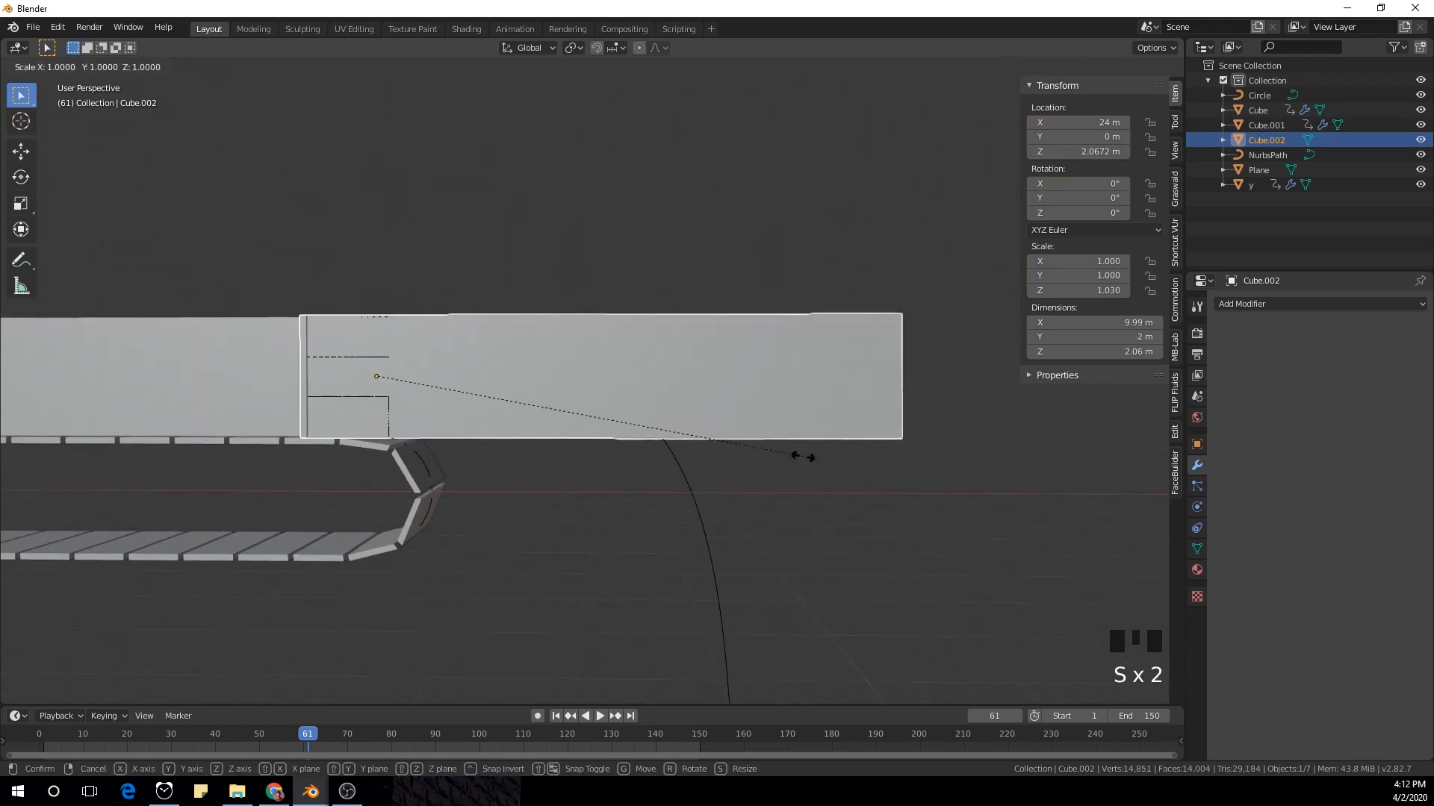
key(z)
click(822, 459)
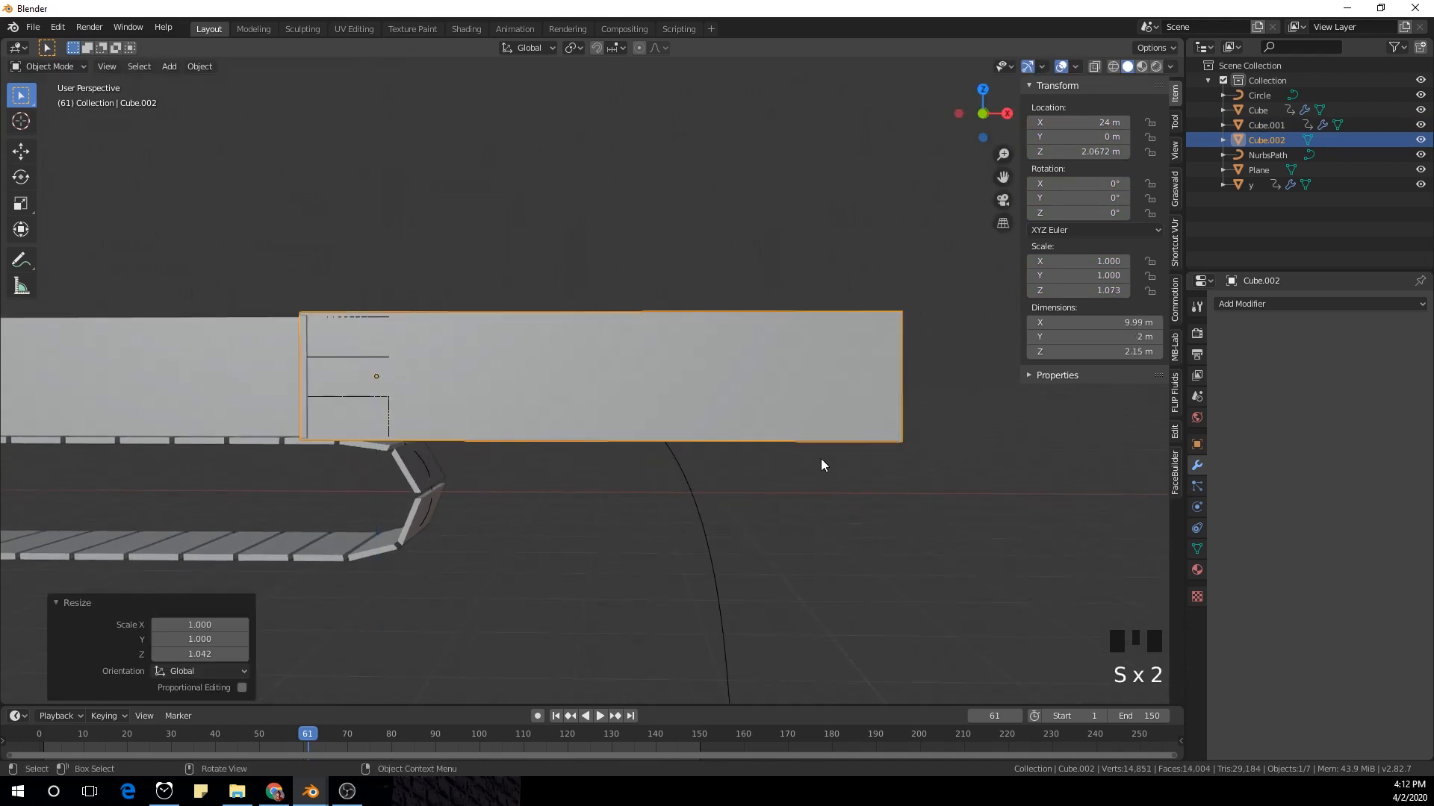
key(s)
key(y)
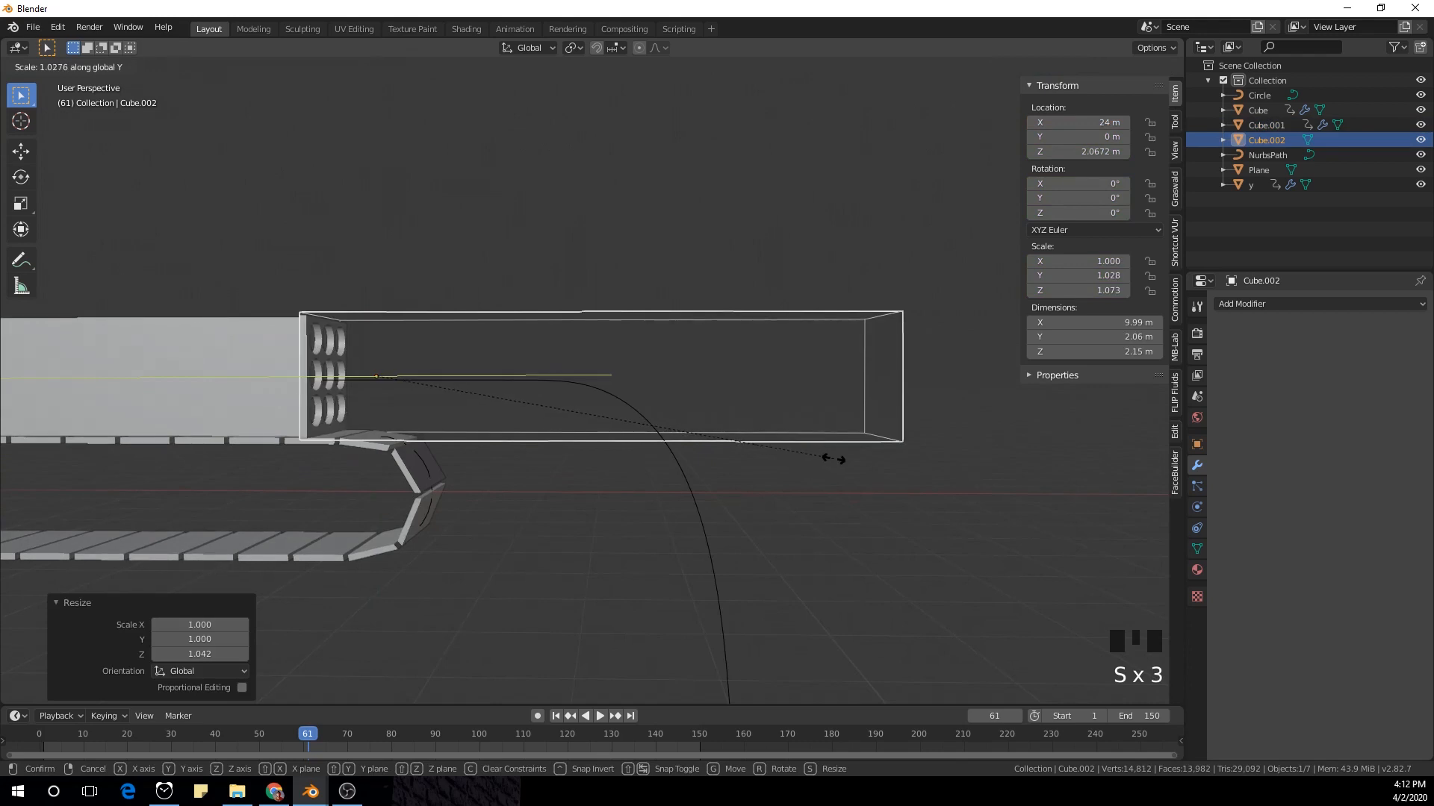
click(836, 458)
Step: At frame 116, move the far end face of Cube.002 outward along X, making the box about 13.5 m long
middle_drag(840, 458, 711, 356)
scroll(640, 348, down, 4)
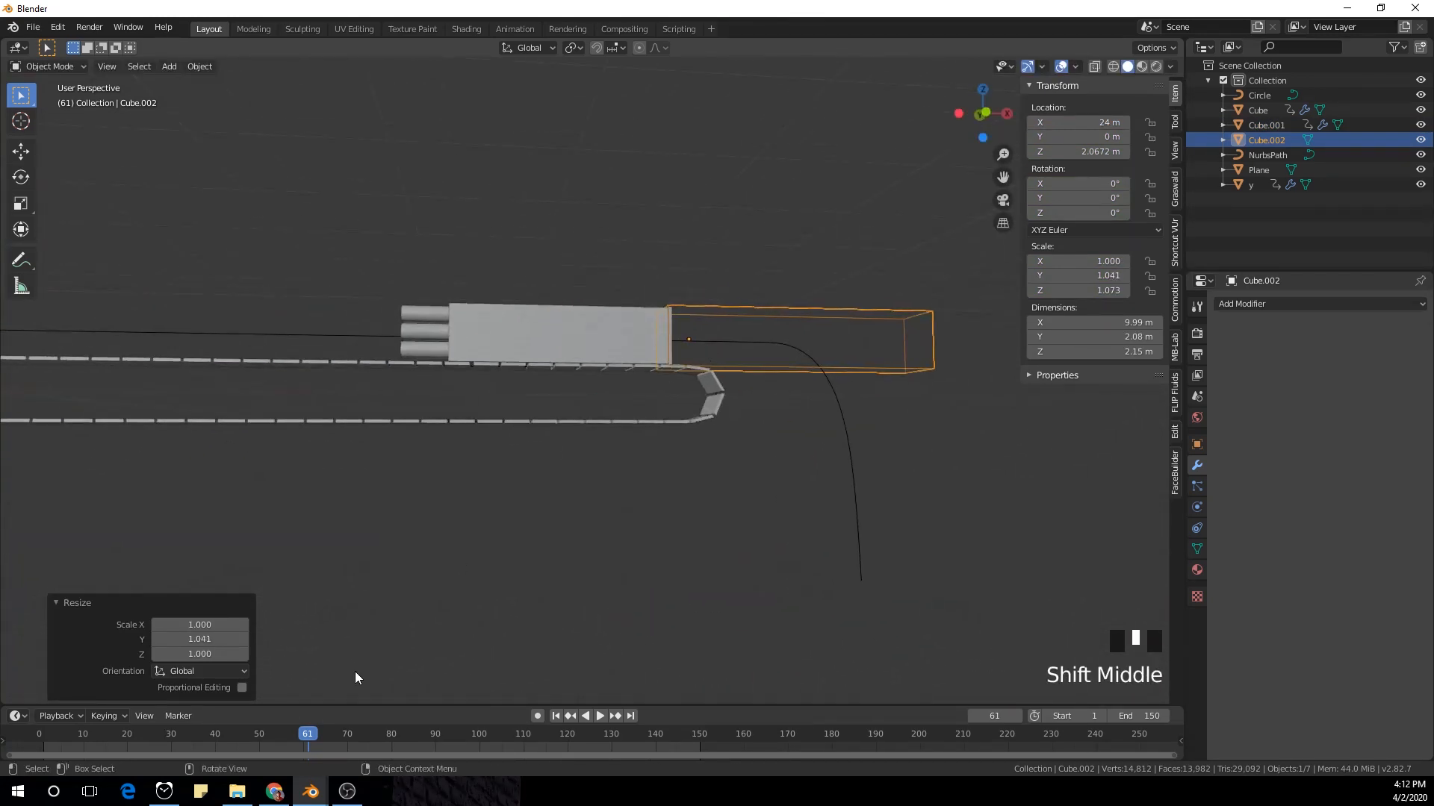
drag(307, 737, 548, 765)
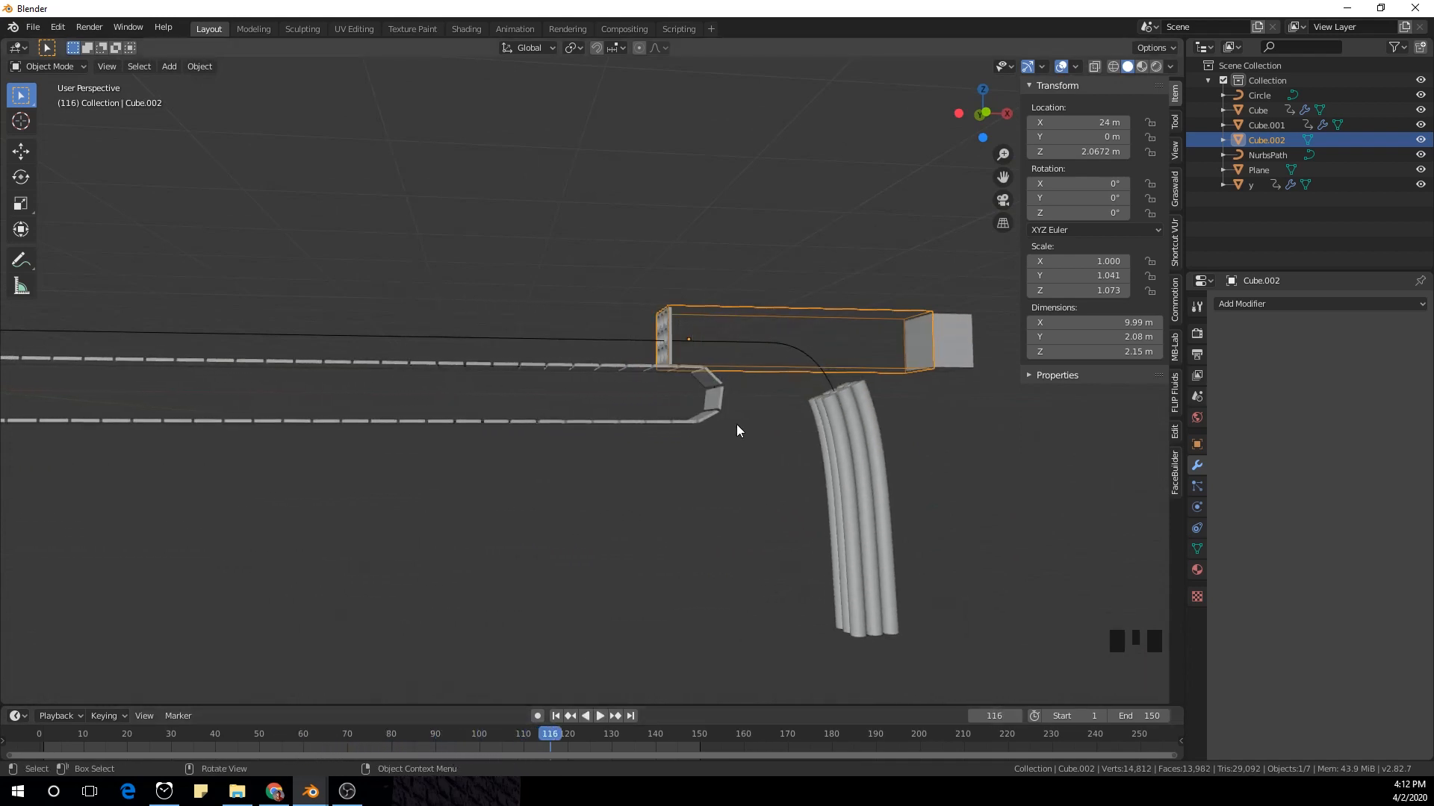
shift+middle_drag(736, 430, 643, 455)
key(Tab)
middle_drag(698, 368, 628, 404)
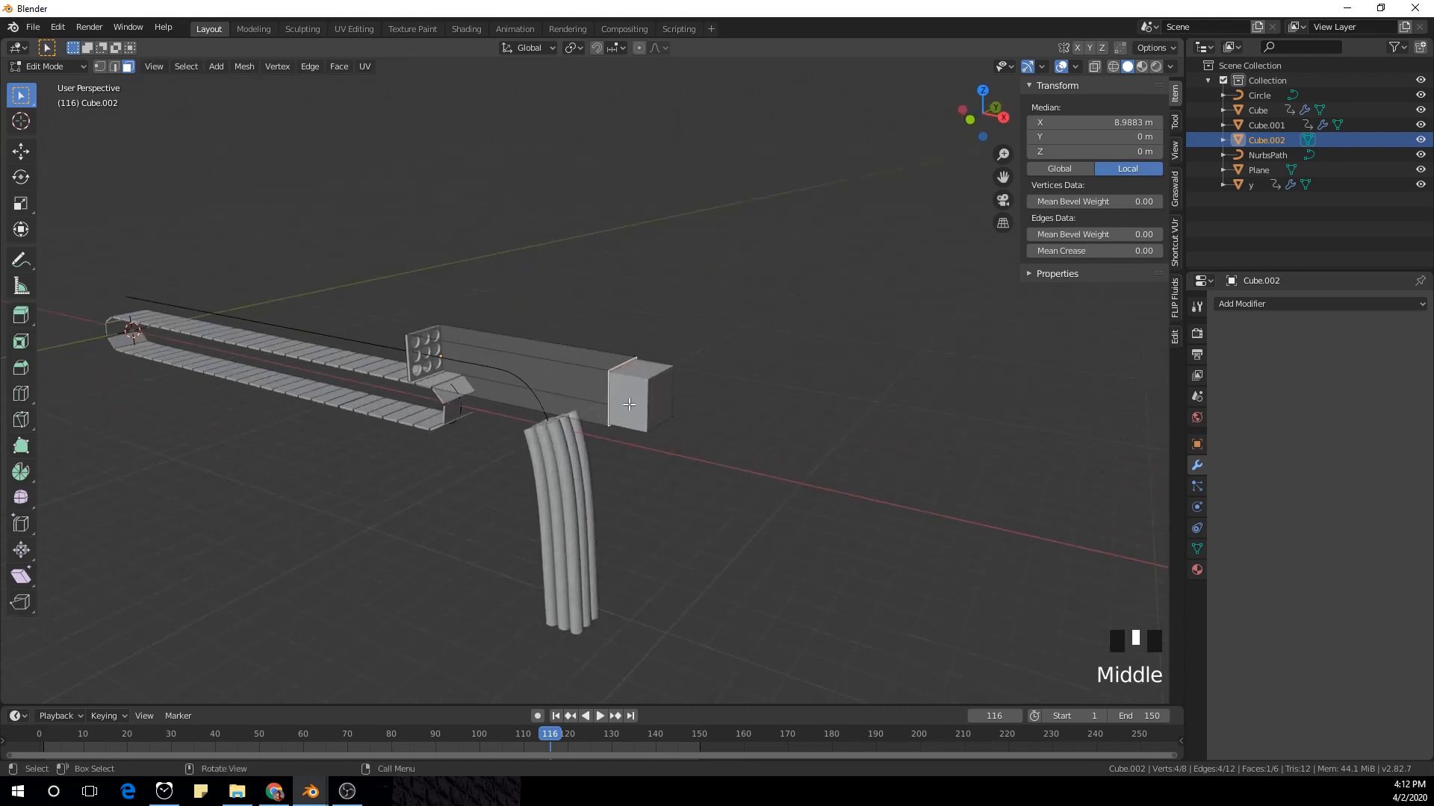
scroll(629, 404, up, 3)
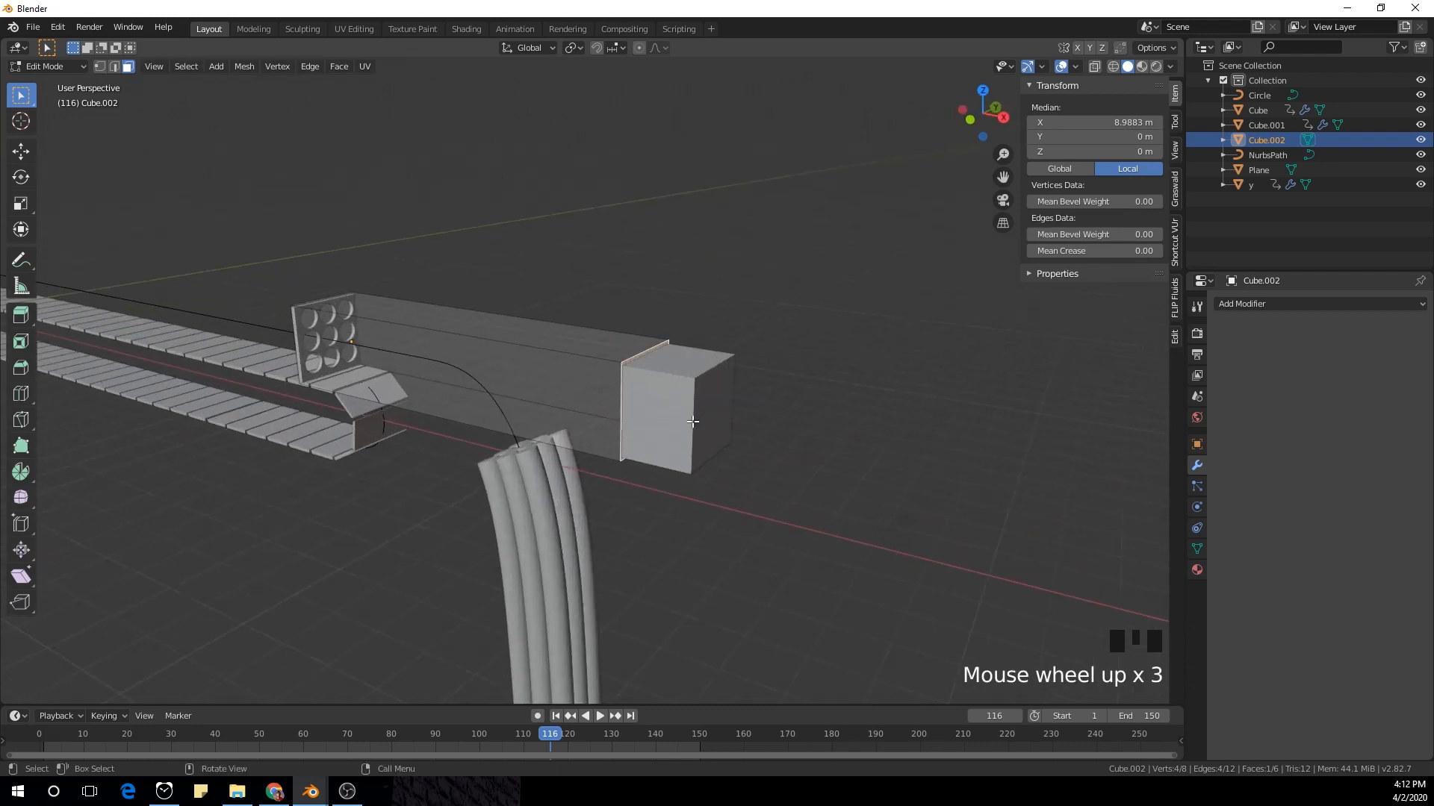
key(g)
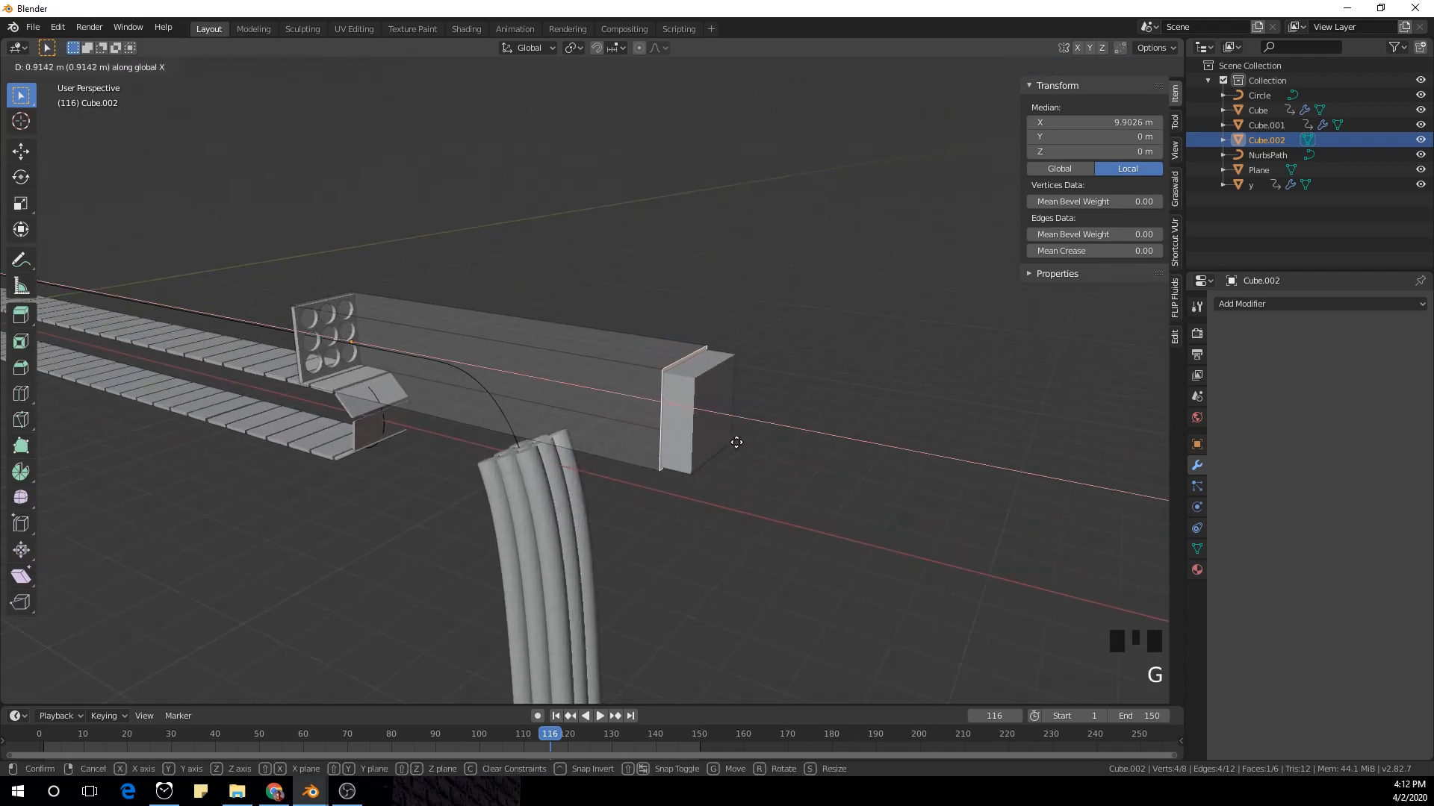
click(804, 475)
key(Tab)
scroll(518, 388, down, 4)
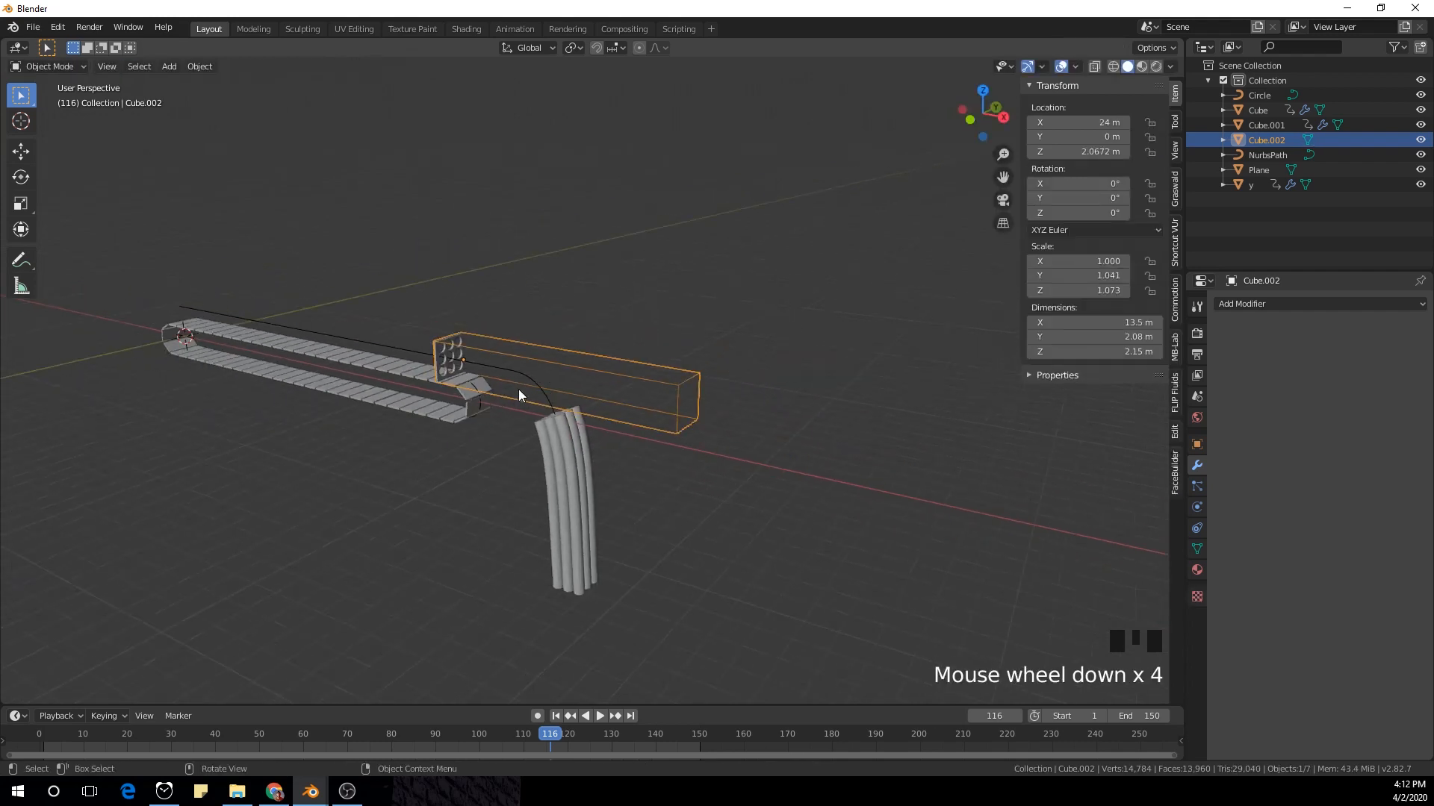
Step: Play the animation to check the block passing through the lengthened cutter box
middle_drag(518, 389, 571, 424)
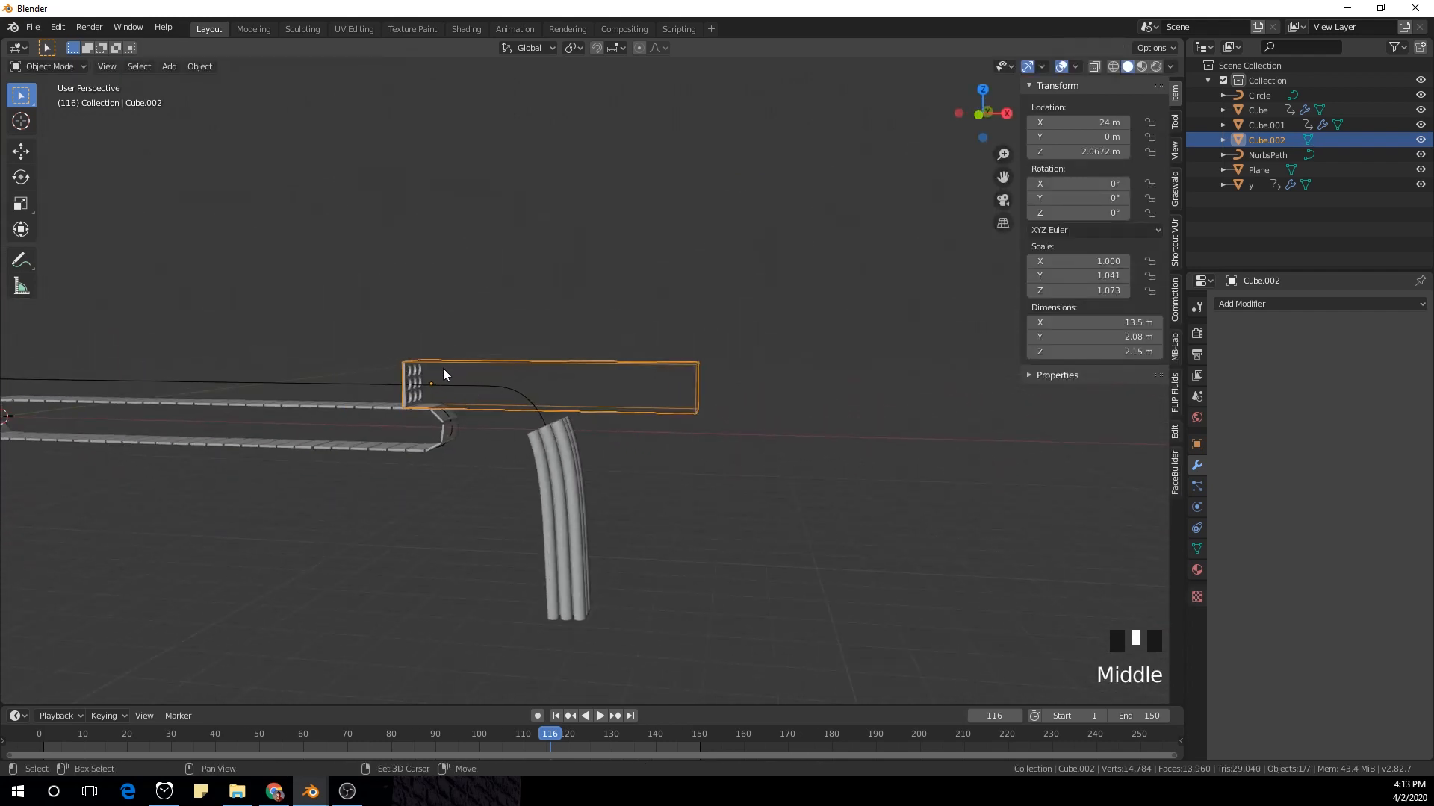
shift+middle_drag(444, 375, 660, 362)
key(space)
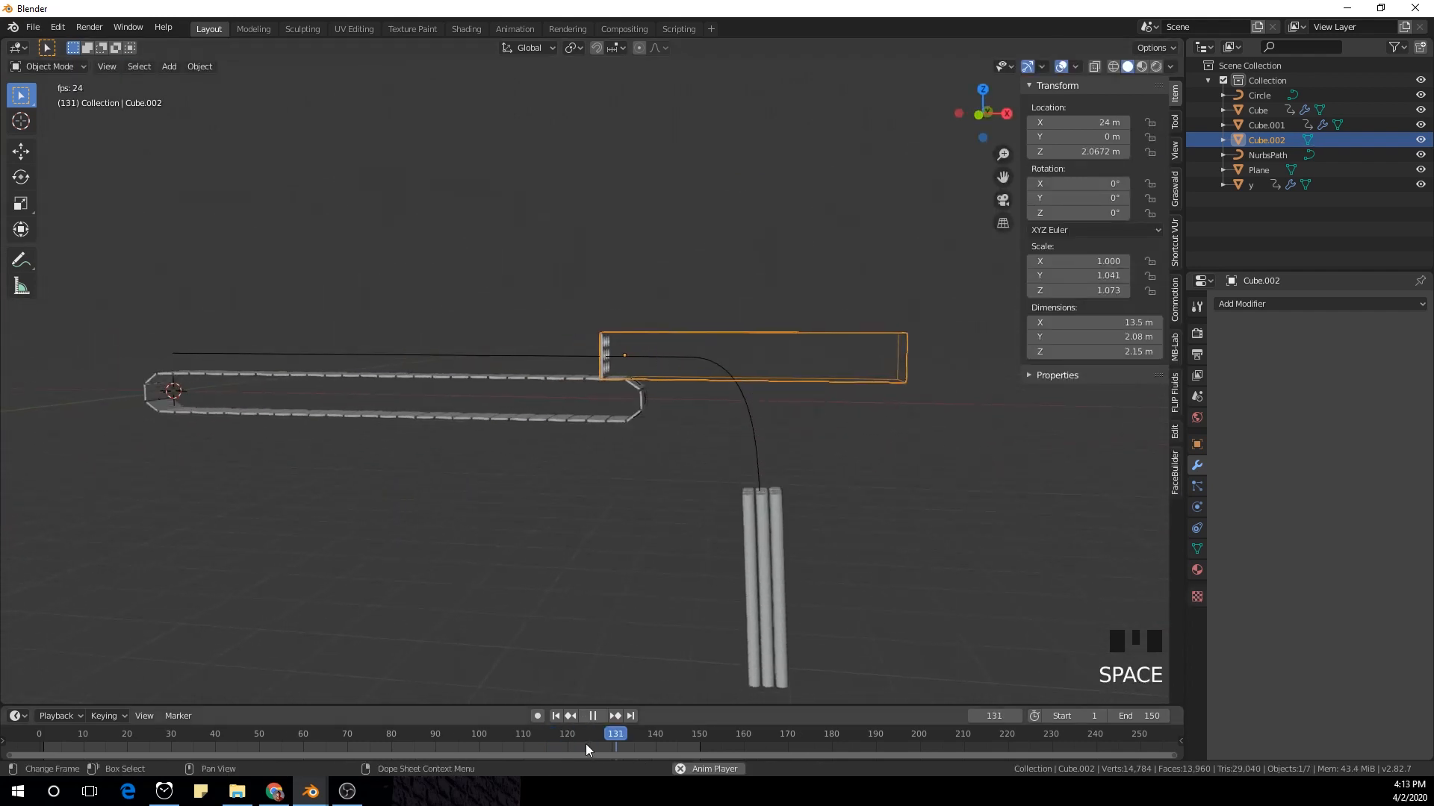
middle_drag(650, 657, 692, 590)
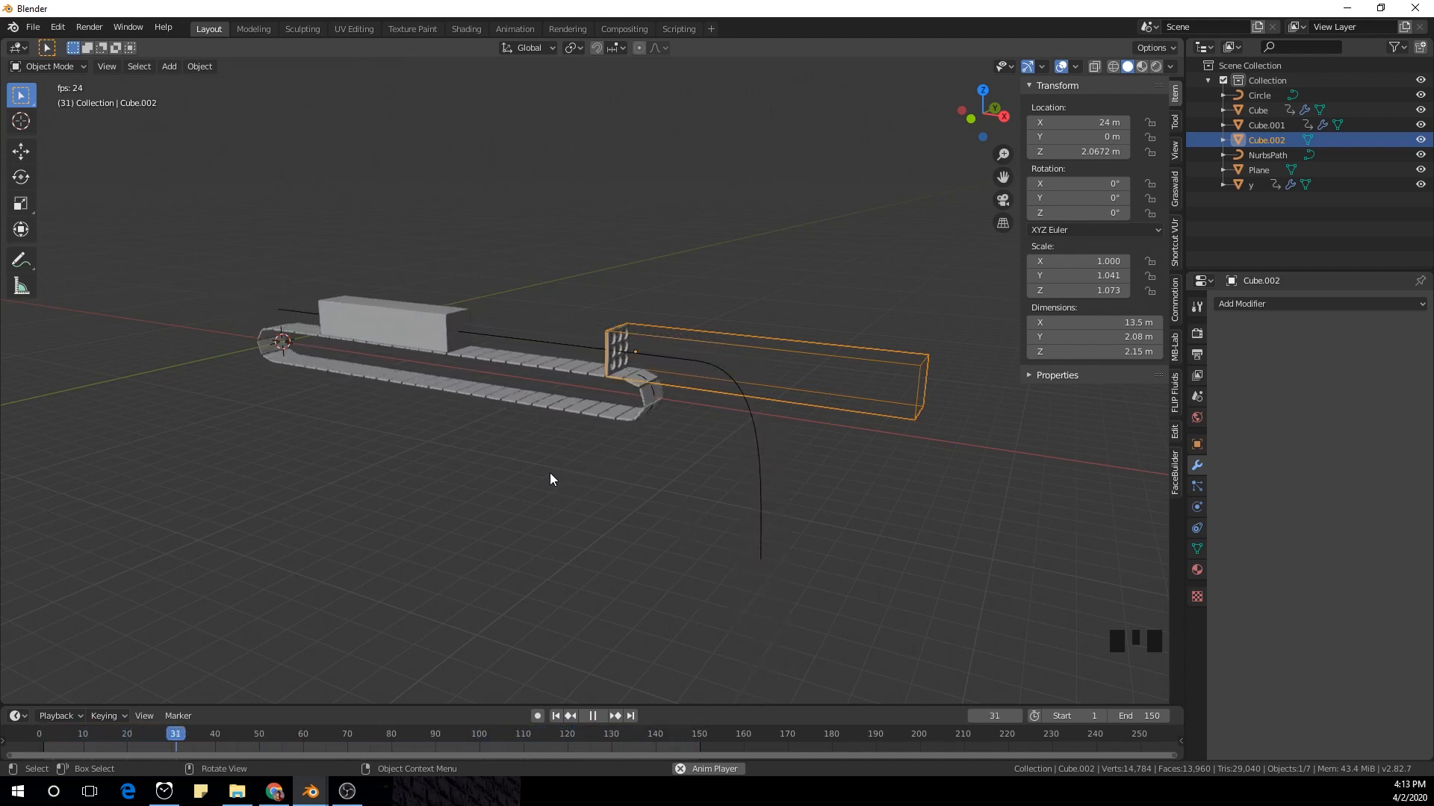
key(space)
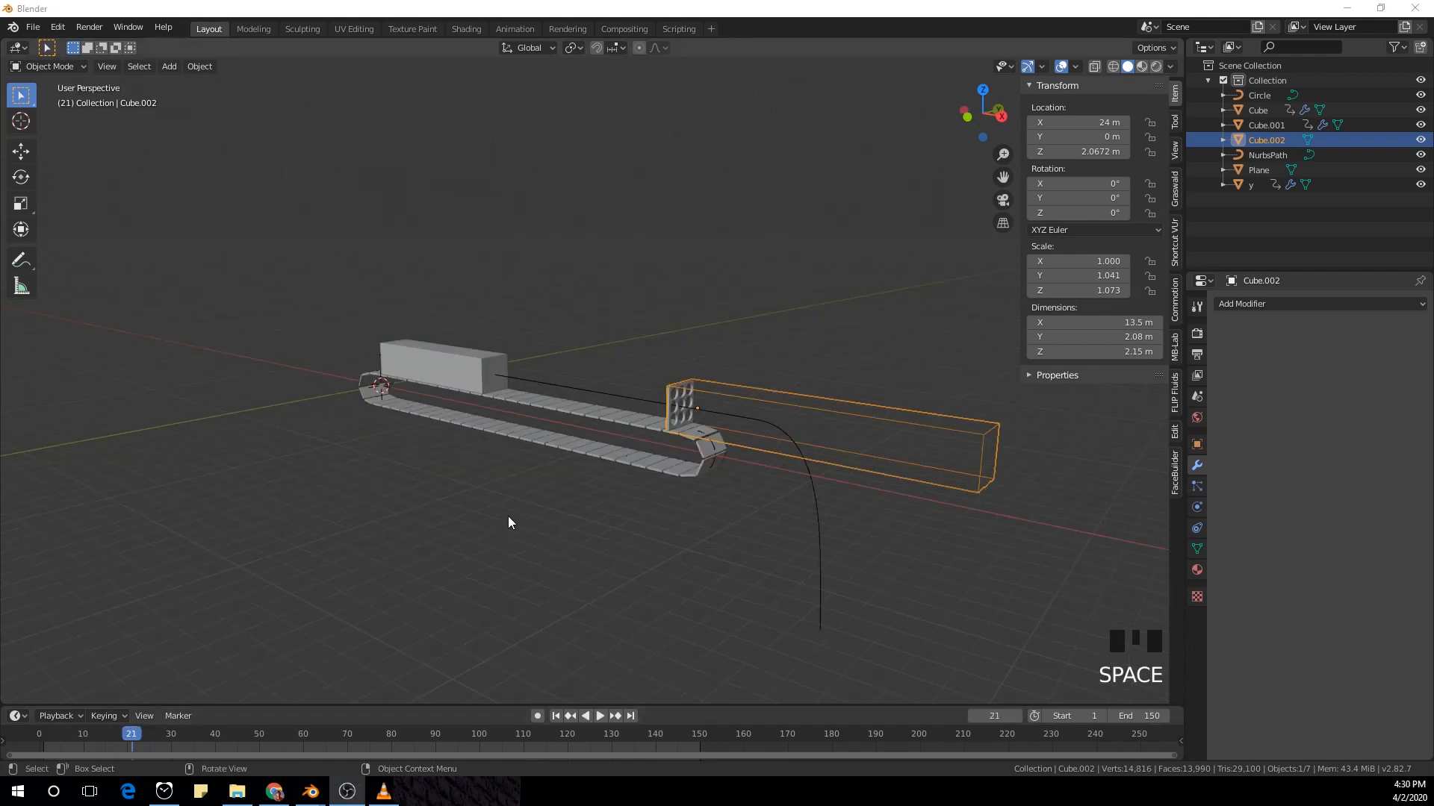
Step: Add a 2 m plane and move it 1 m along X and -1 m along Z in front view
middle_drag(508, 518, 504, 558)
shift+middle_drag(472, 480, 599, 504)
key(shift+a)
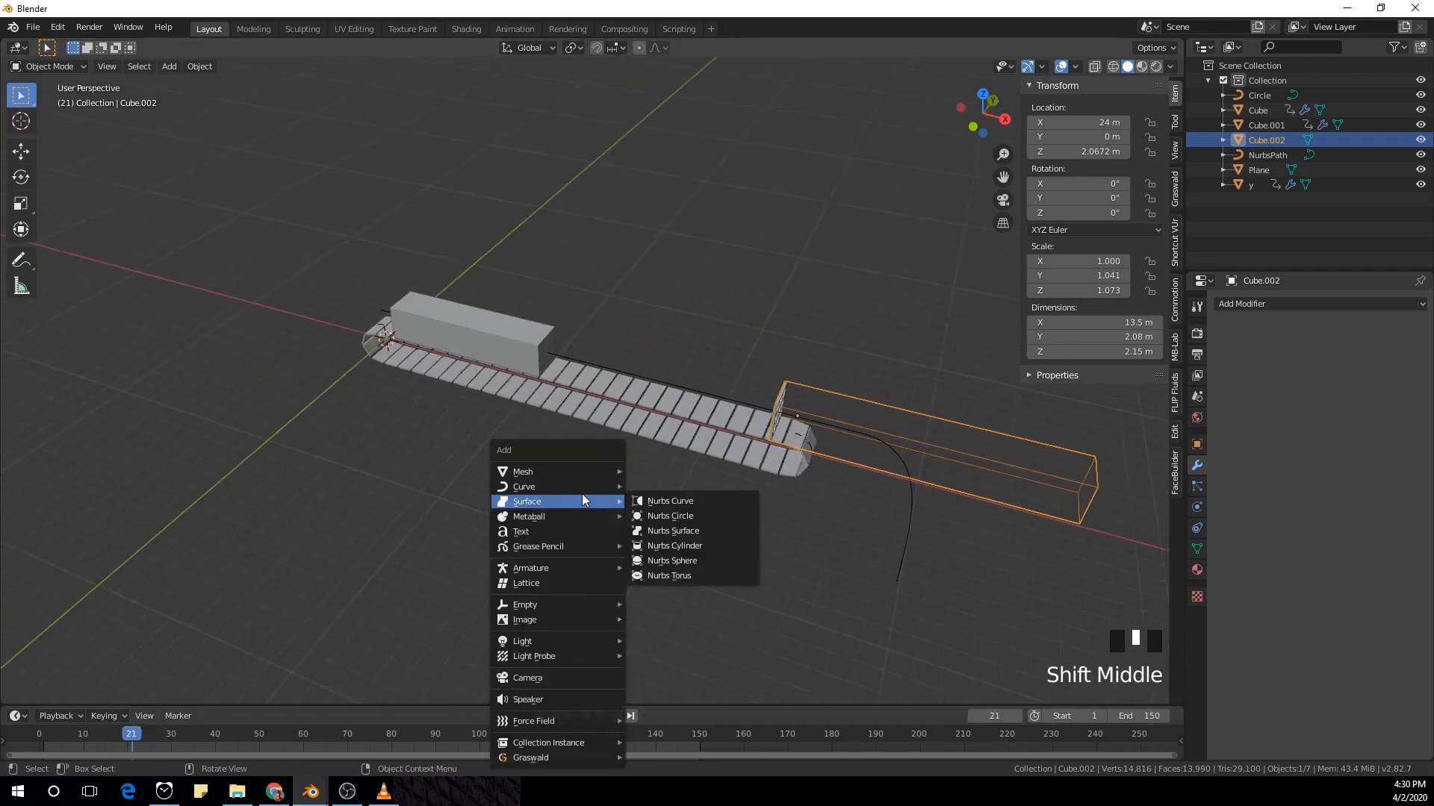
click(687, 469)
key(KP_1)
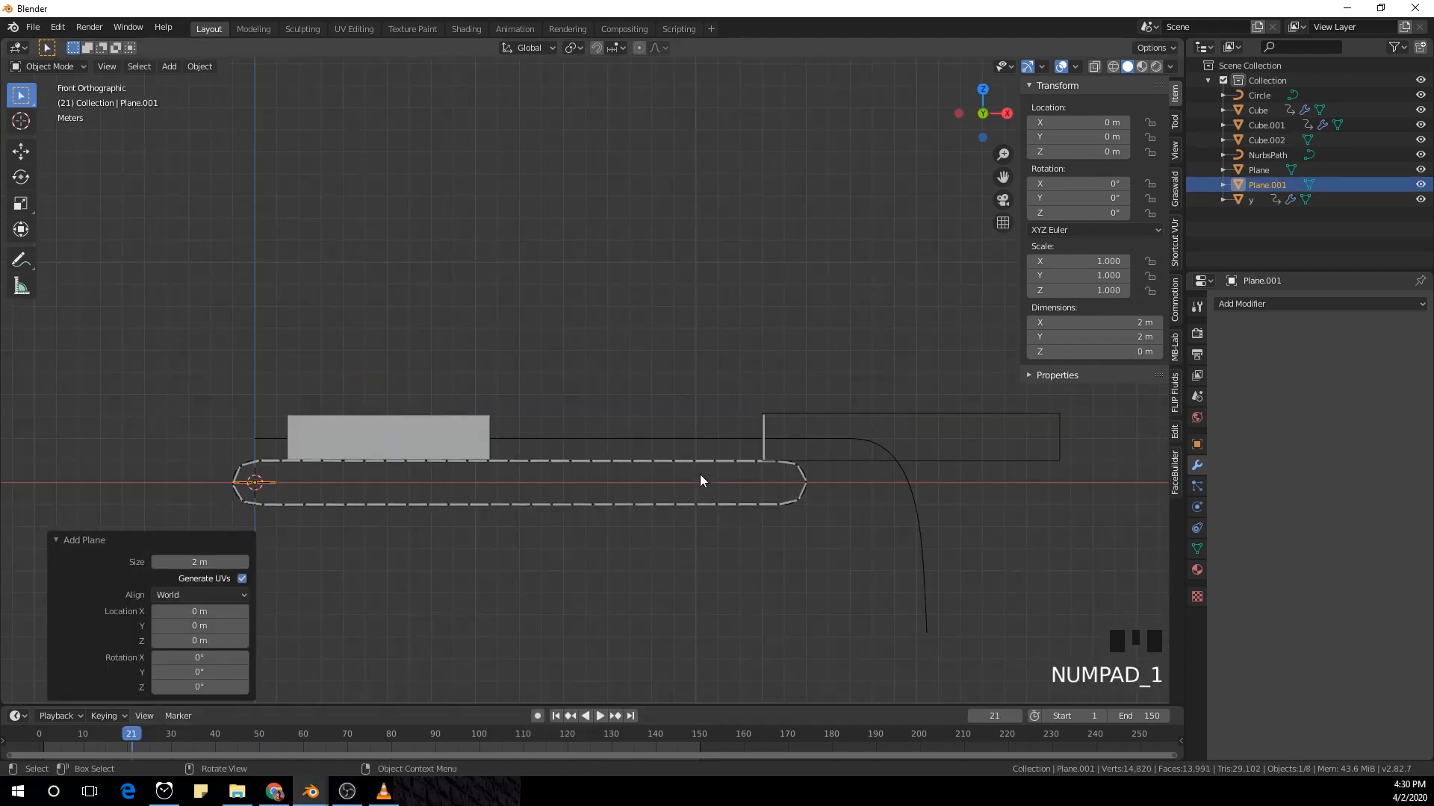
scroll(512, 519, up, 2)
shift+middle_drag(512, 519, 764, 400)
scroll(620, 444, up, 3)
key(g)
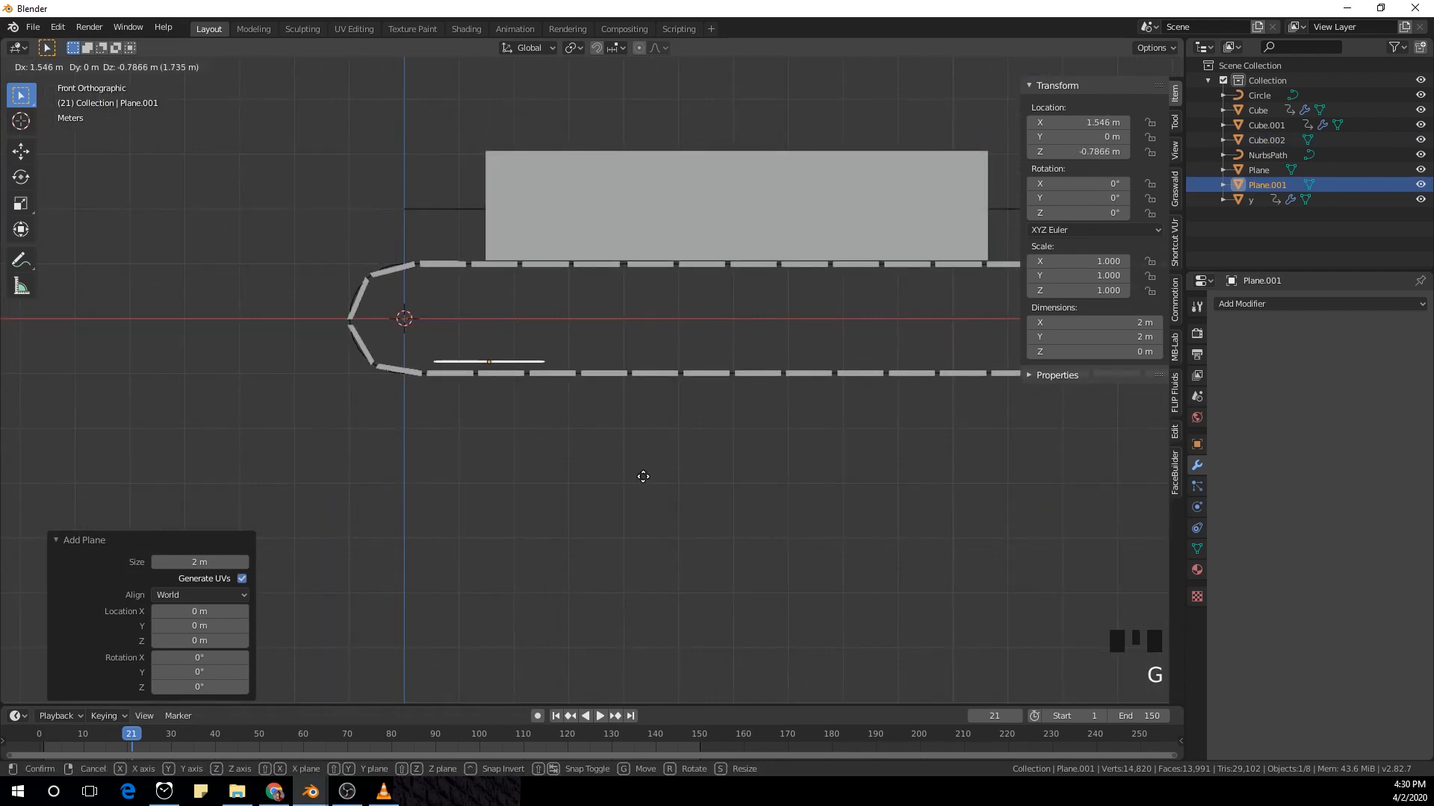
key(ctrl)
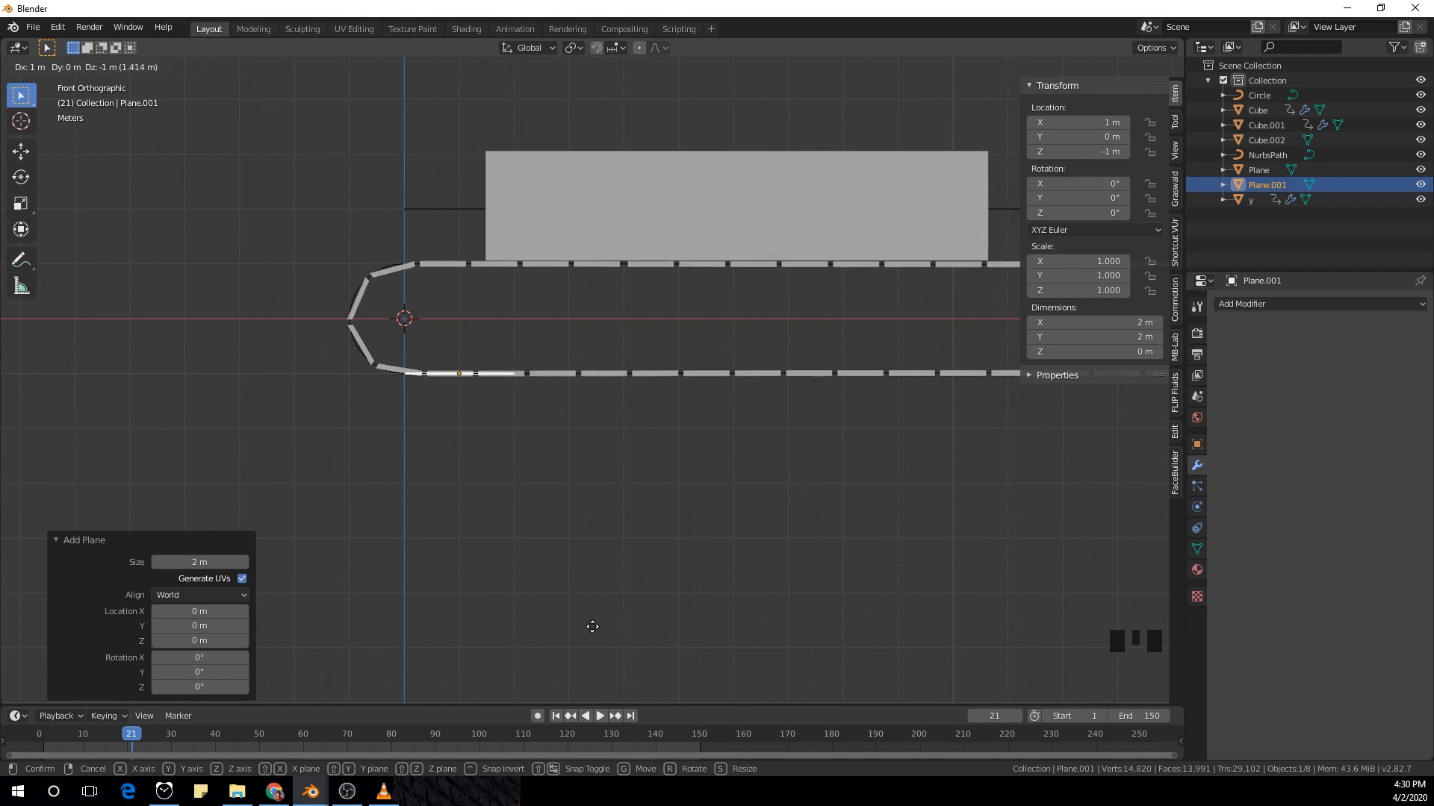
click(592, 632)
Step: Lower the new plane by 0.1 m so it sits just beneath the conveyor's bottom slats
scroll(494, 472, up, 7)
shift+middle_drag(494, 472, 900, 488)
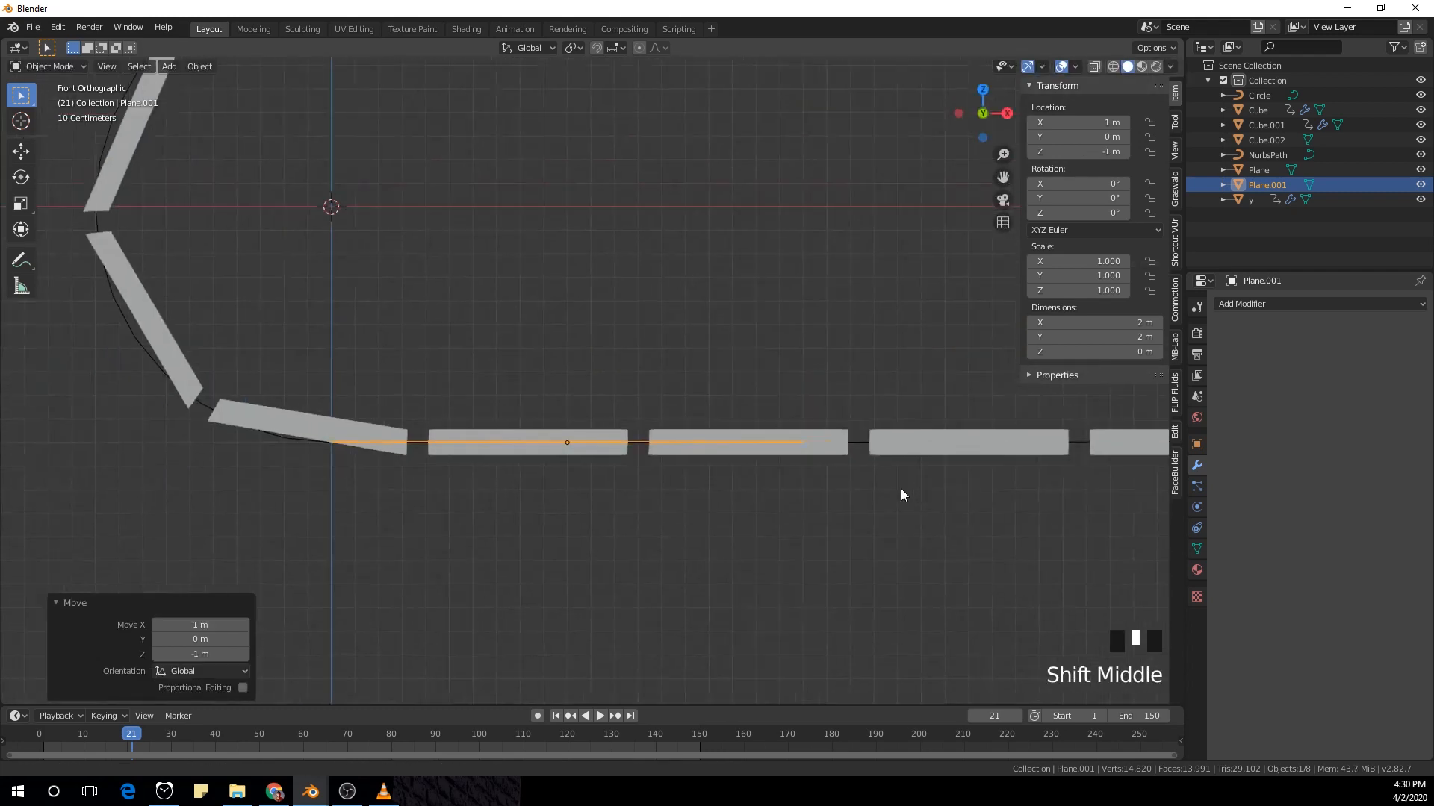
scroll(615, 535, up, 3)
shift+middle_drag(615, 535, 675, 440)
key(g)
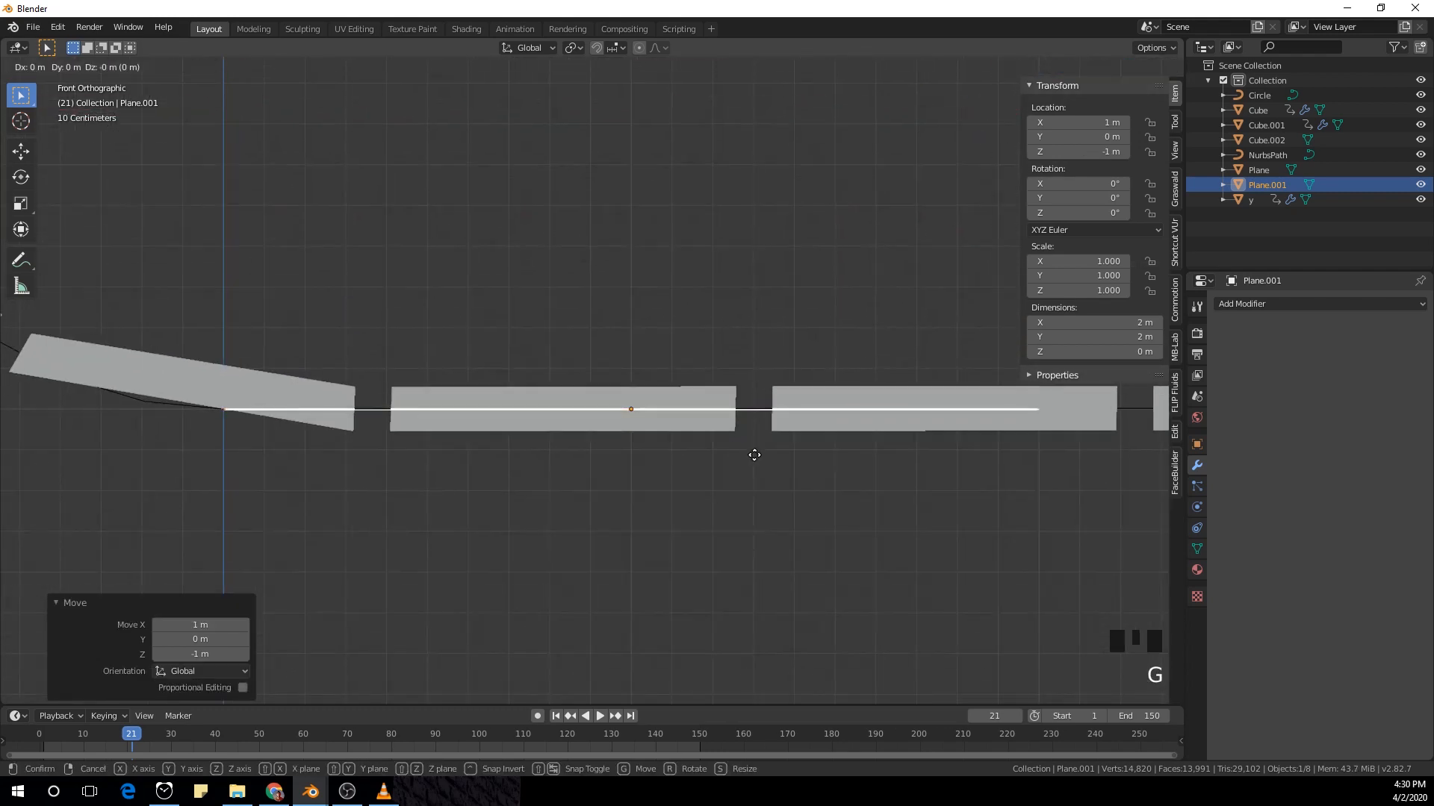
click(747, 483)
scroll(702, 466, down, 9)
scroll(701, 464, up, 7)
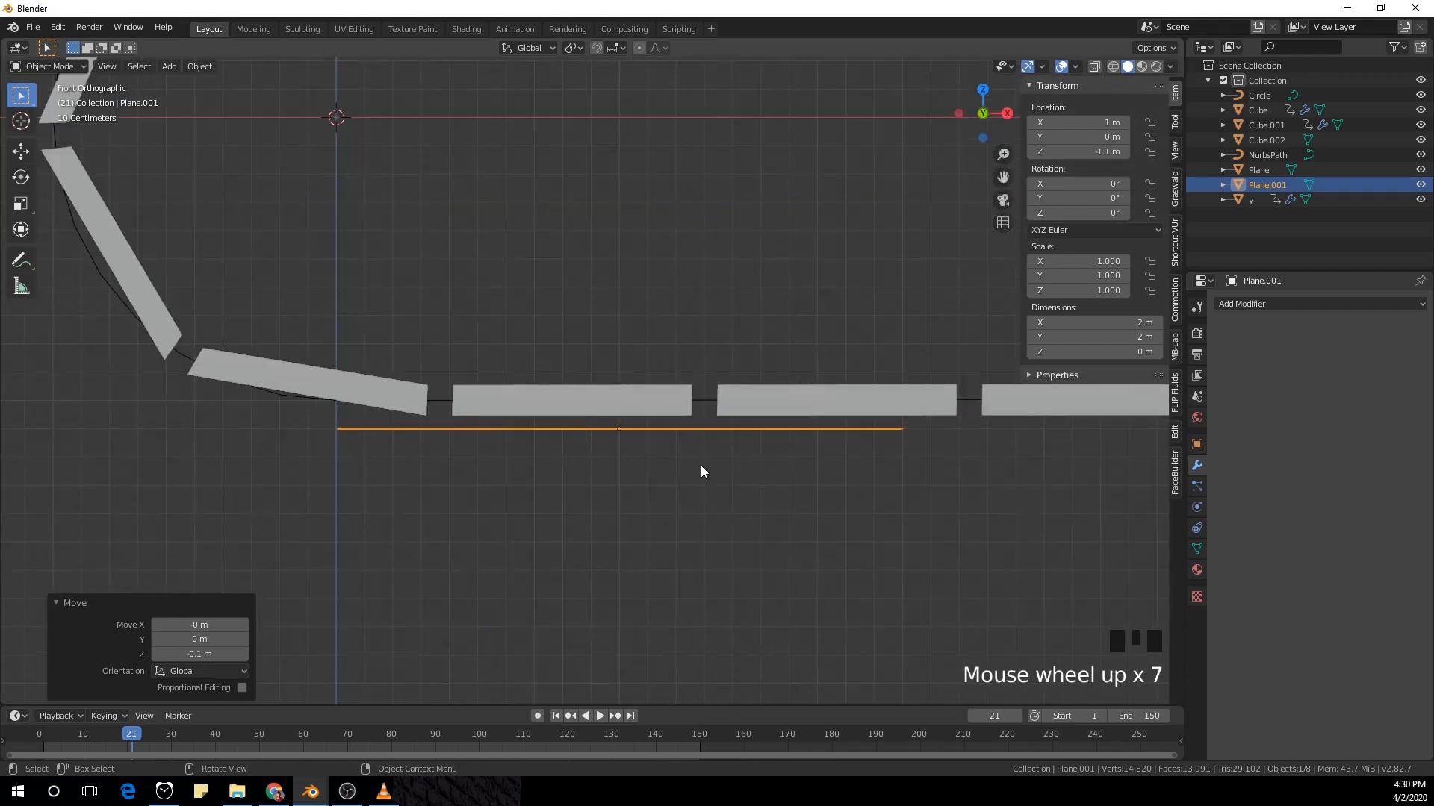
scroll(702, 461, down, 8)
scroll(742, 383, down, 2)
shift+middle_drag(738, 384, 460, 346)
key(s)
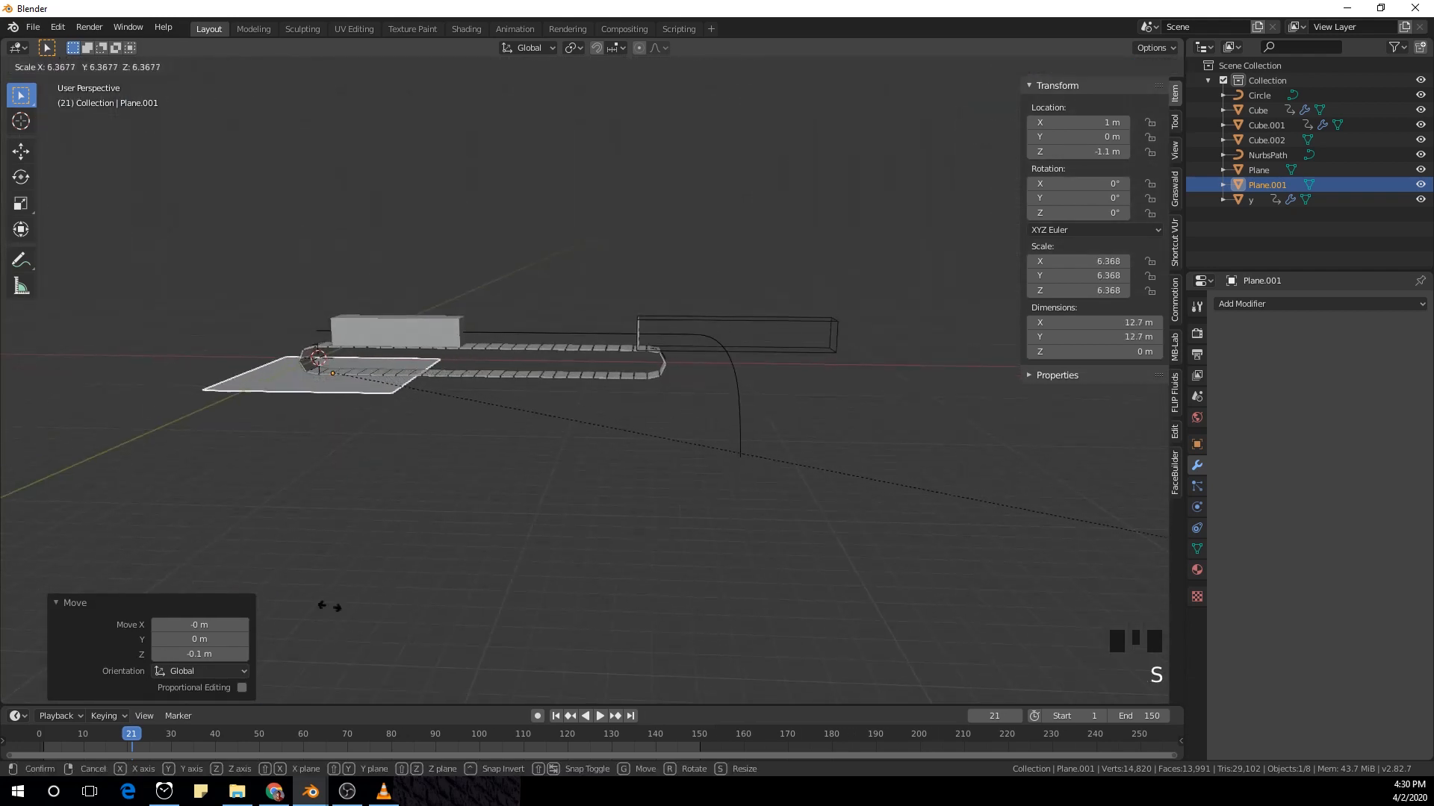
click(400, 620)
key(ctrl+z)
text(s)
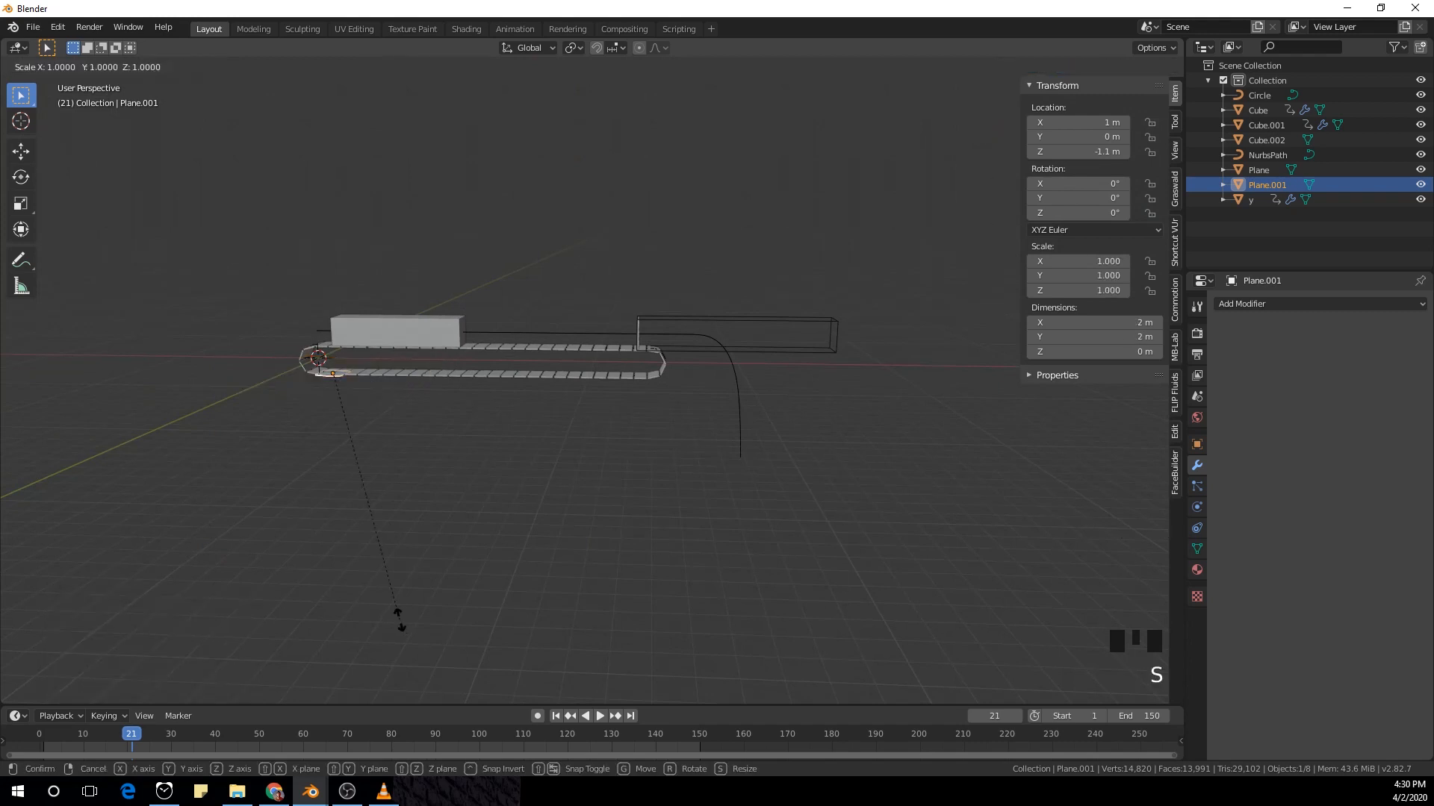
text(10)
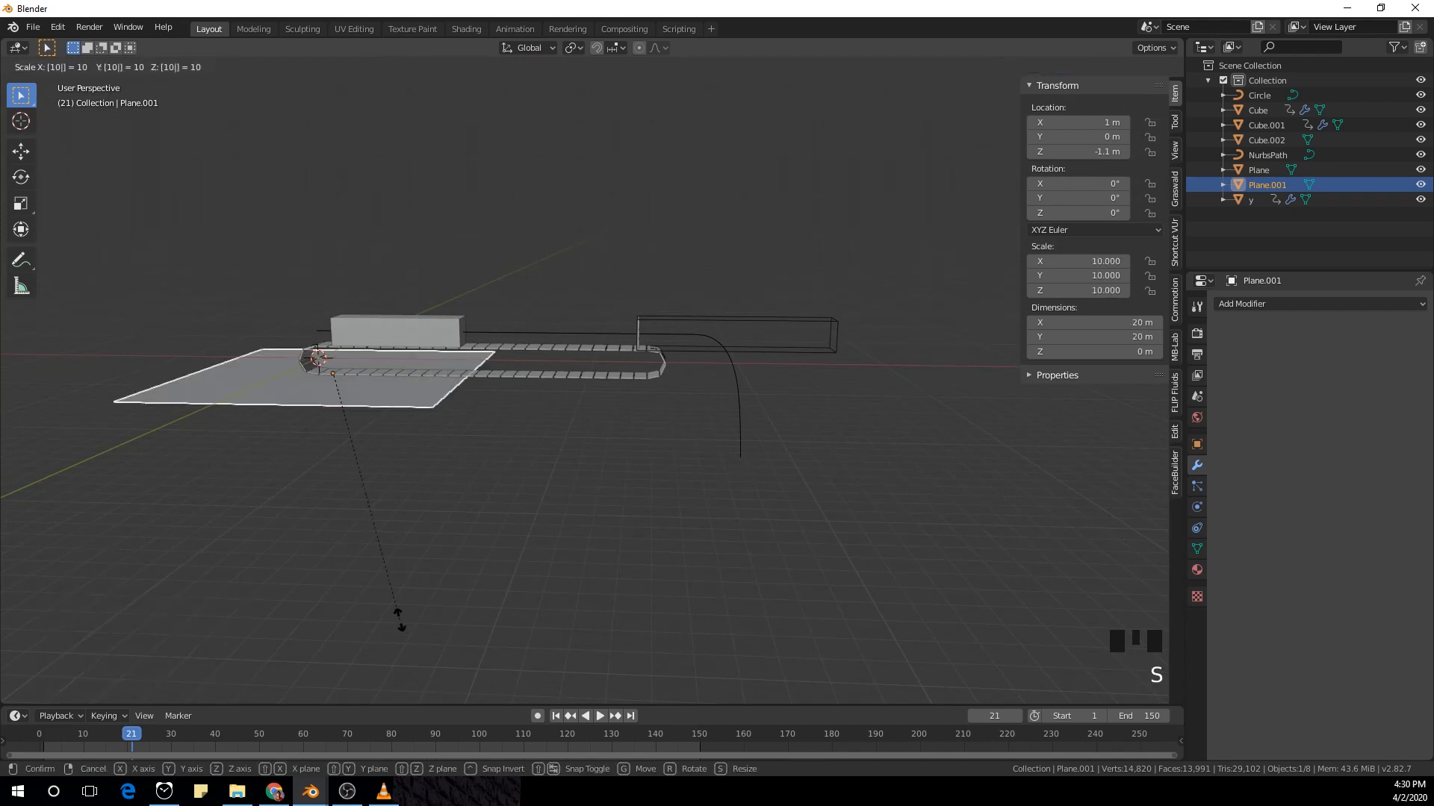
right_click(399, 618)
Step: Scale the floor plane by 20, plus a further factor of about 1.203 so it reaches past the conveyor
text(s20)
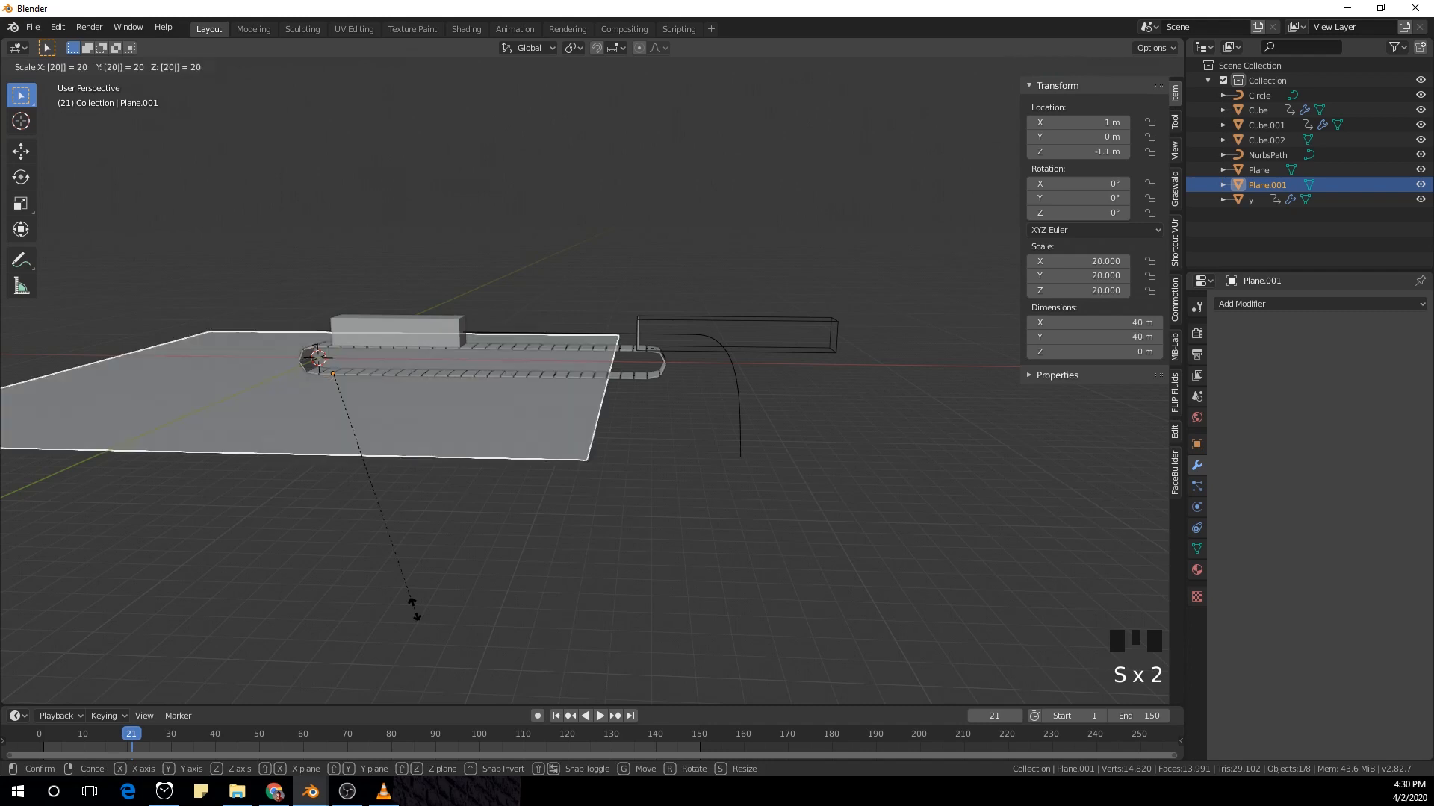
click(413, 608)
middle_drag(624, 587, 594, 660)
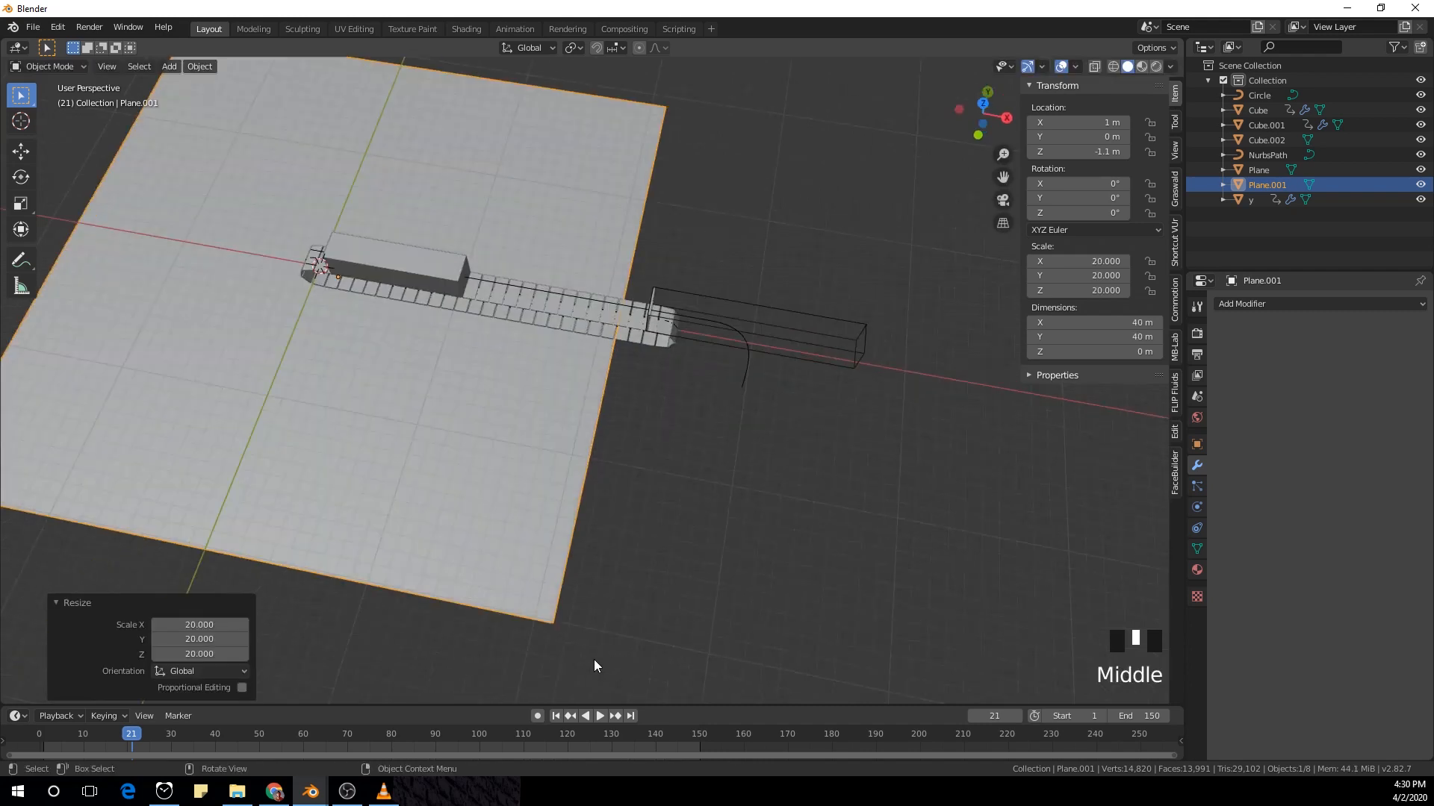
key(KP_7)
key(s)
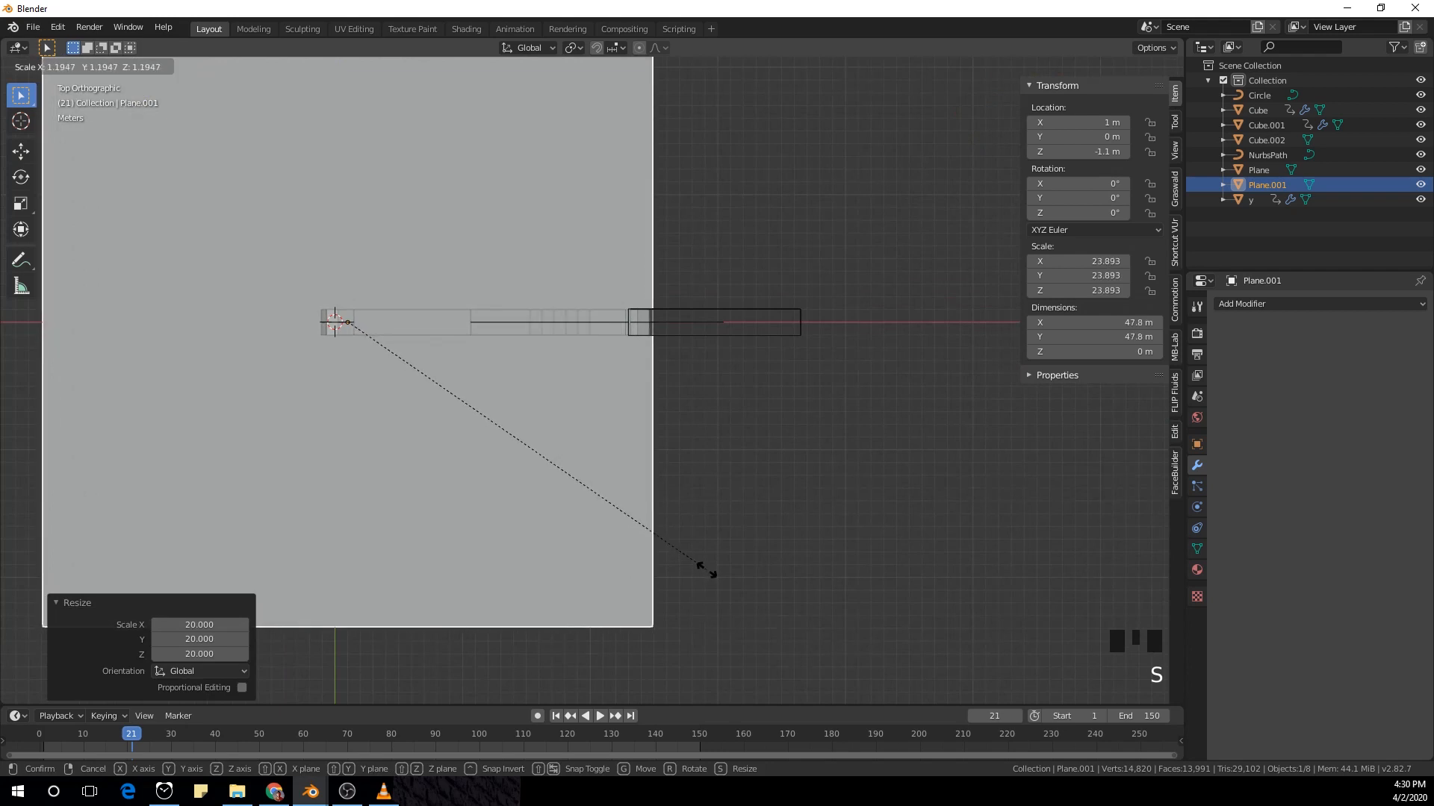
click(710, 570)
Step: Duplicate the floor plane in place and rotate the copy 90° about the X axis
middle_drag(710, 569, 586, 428)
scroll(672, 439, up, 4)
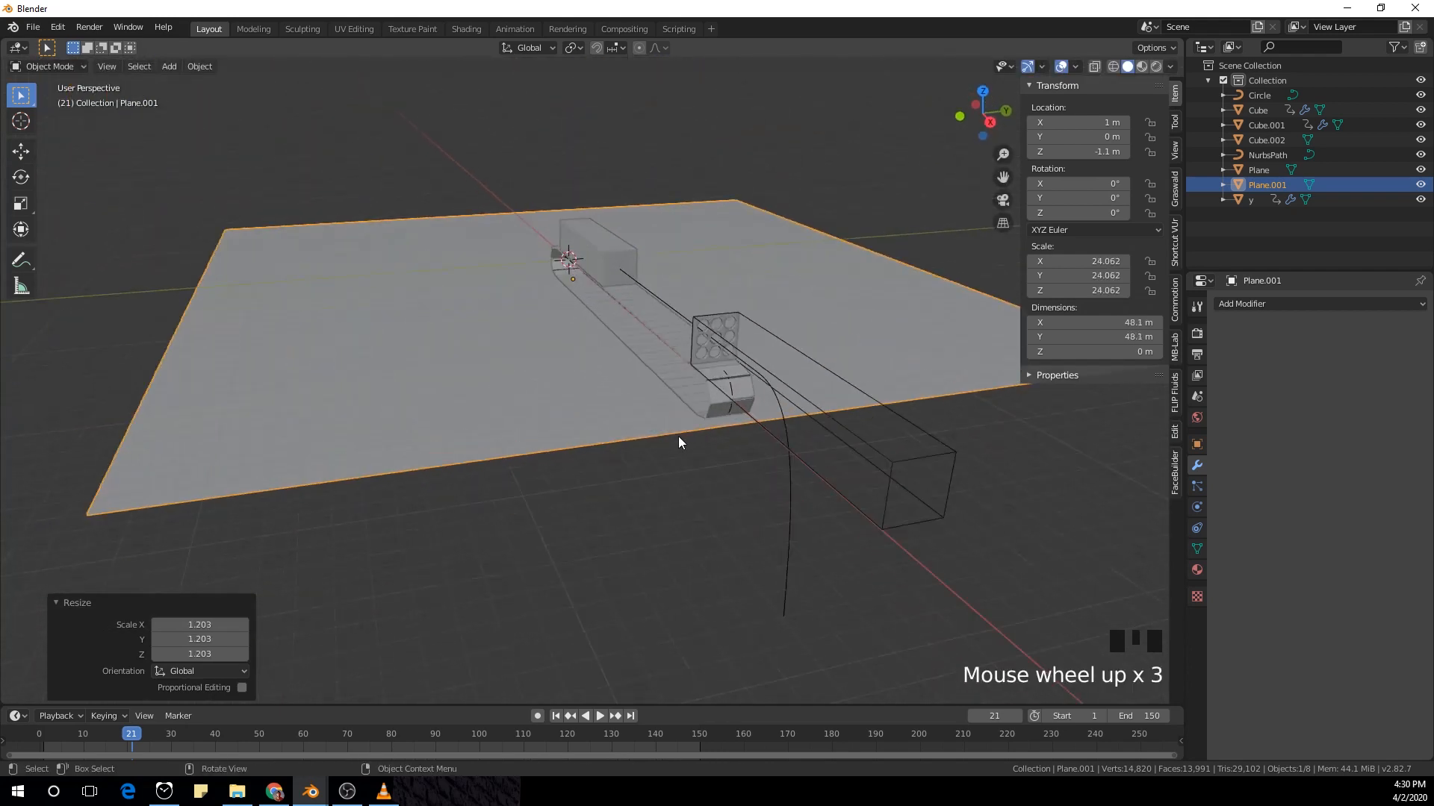
scroll(409, 513, down, 2)
middle_drag(439, 522, 484, 538)
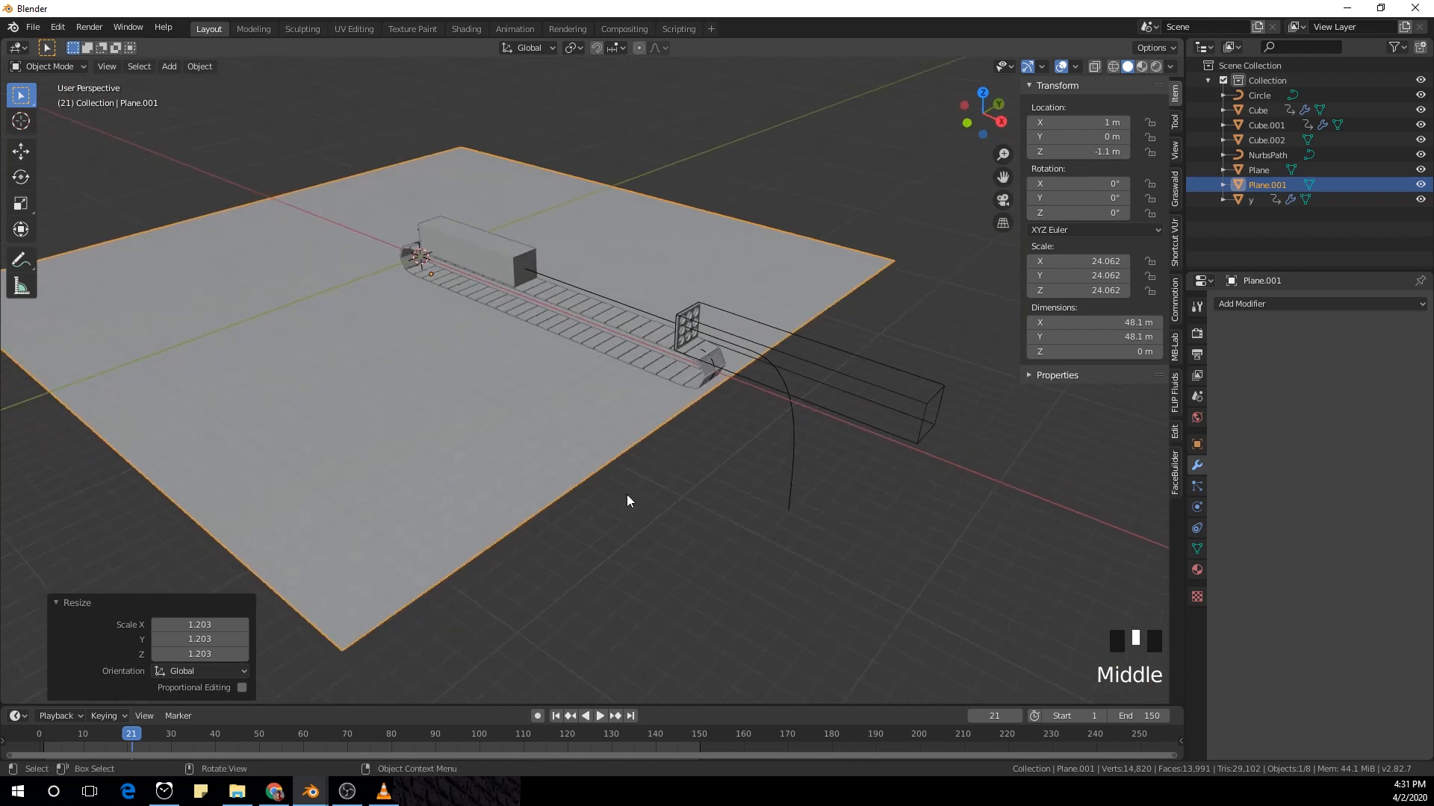
key(shift+d)
key(r)
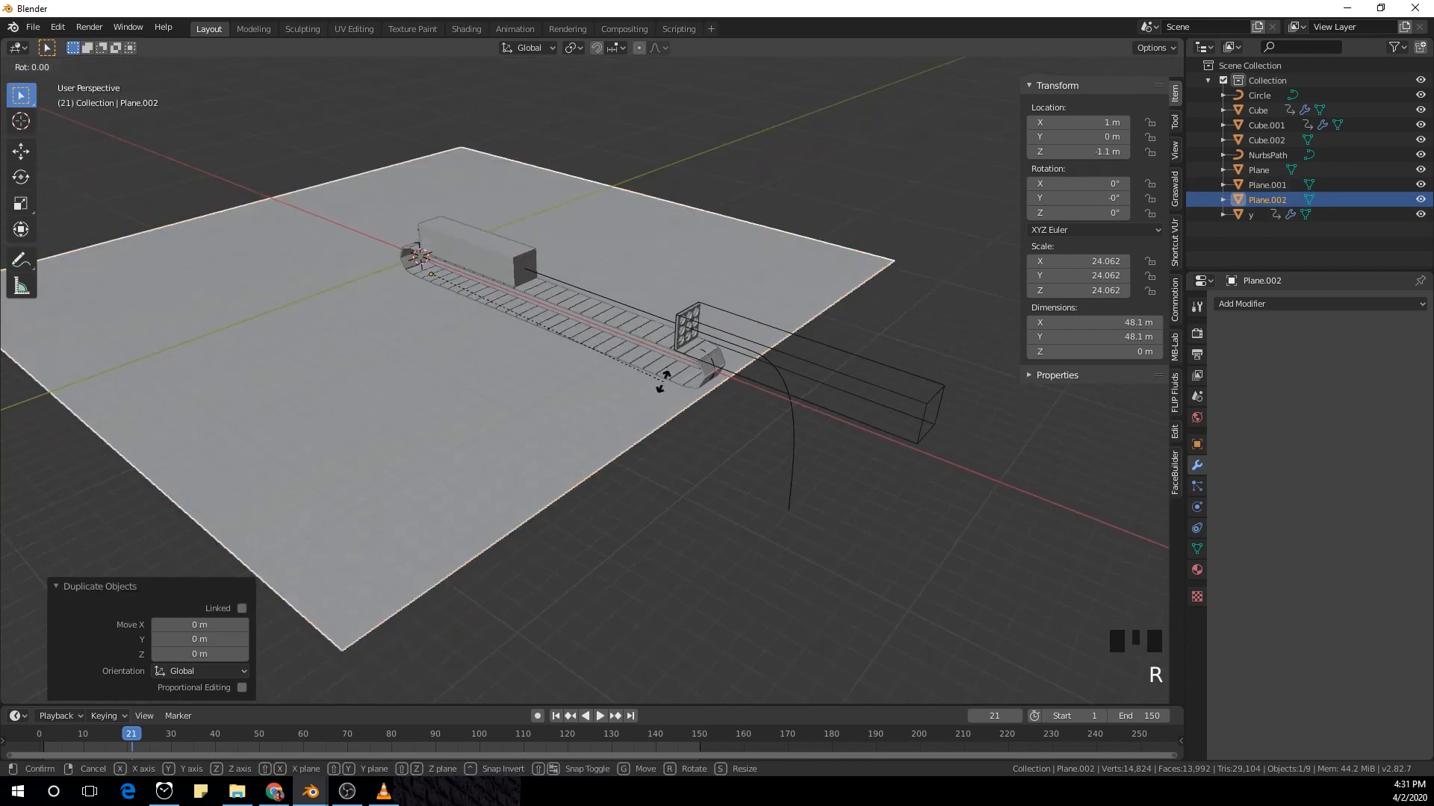
key(x)
key(9)
key(0)
key(Return)
Step: Move the upright plane about 22.7 m along Y to form a wall behind the conveyor
key(g)
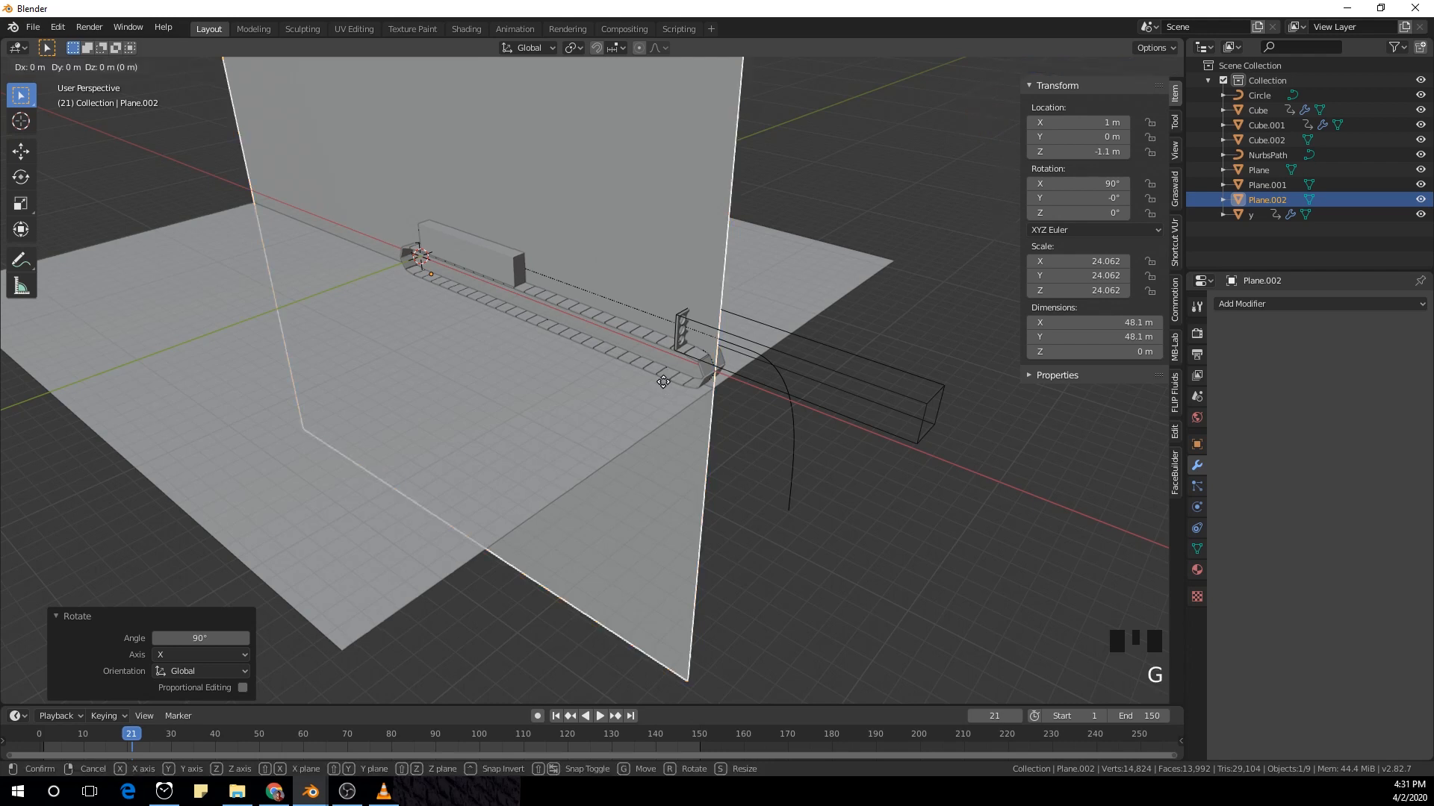
key(y)
click(879, 359)
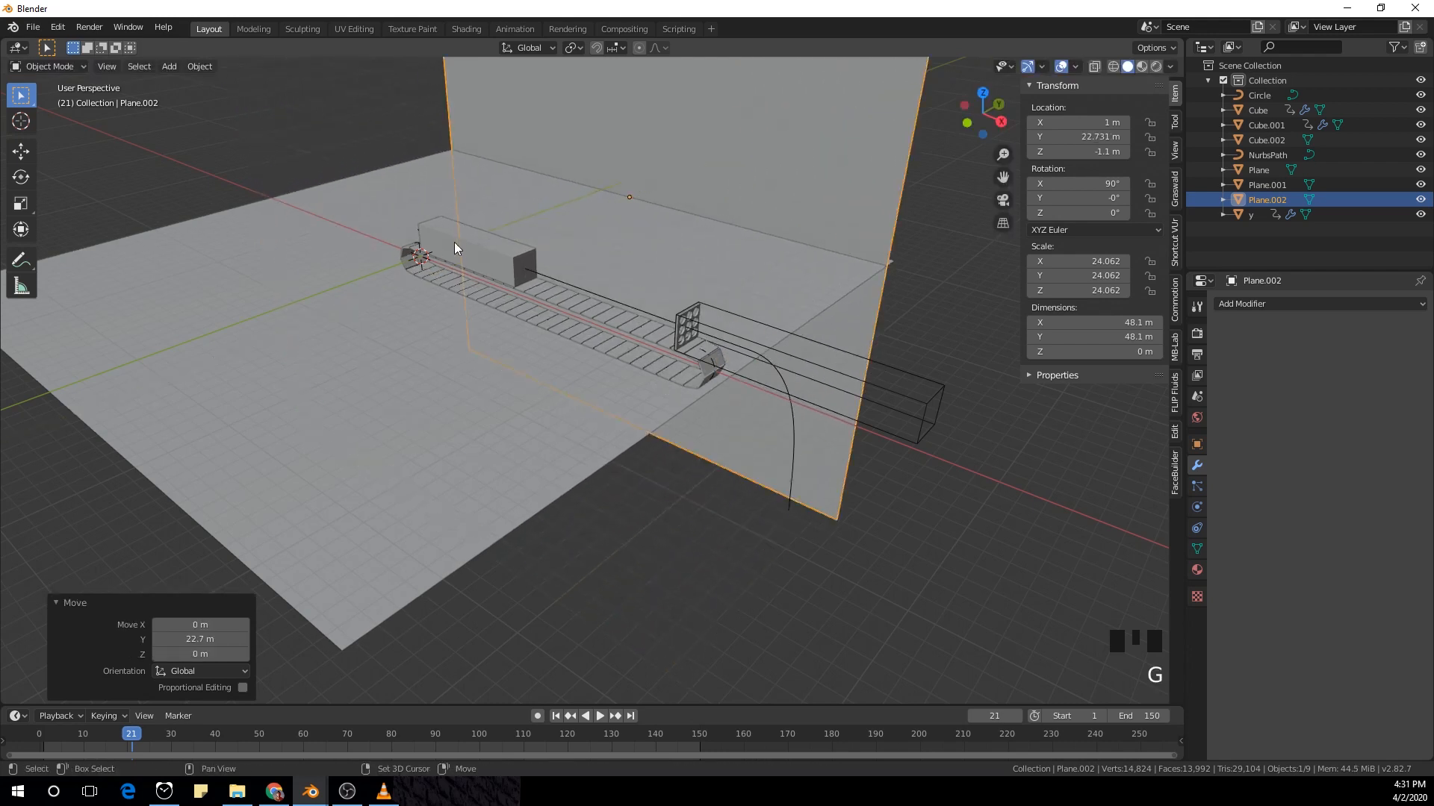
Step: Duplicate the back wall plane in place and rotate the copy 90° about the Z axis
shift+middle_drag(454, 242, 568, 396)
key(shift+d)
right_click(568, 396)
key(r)
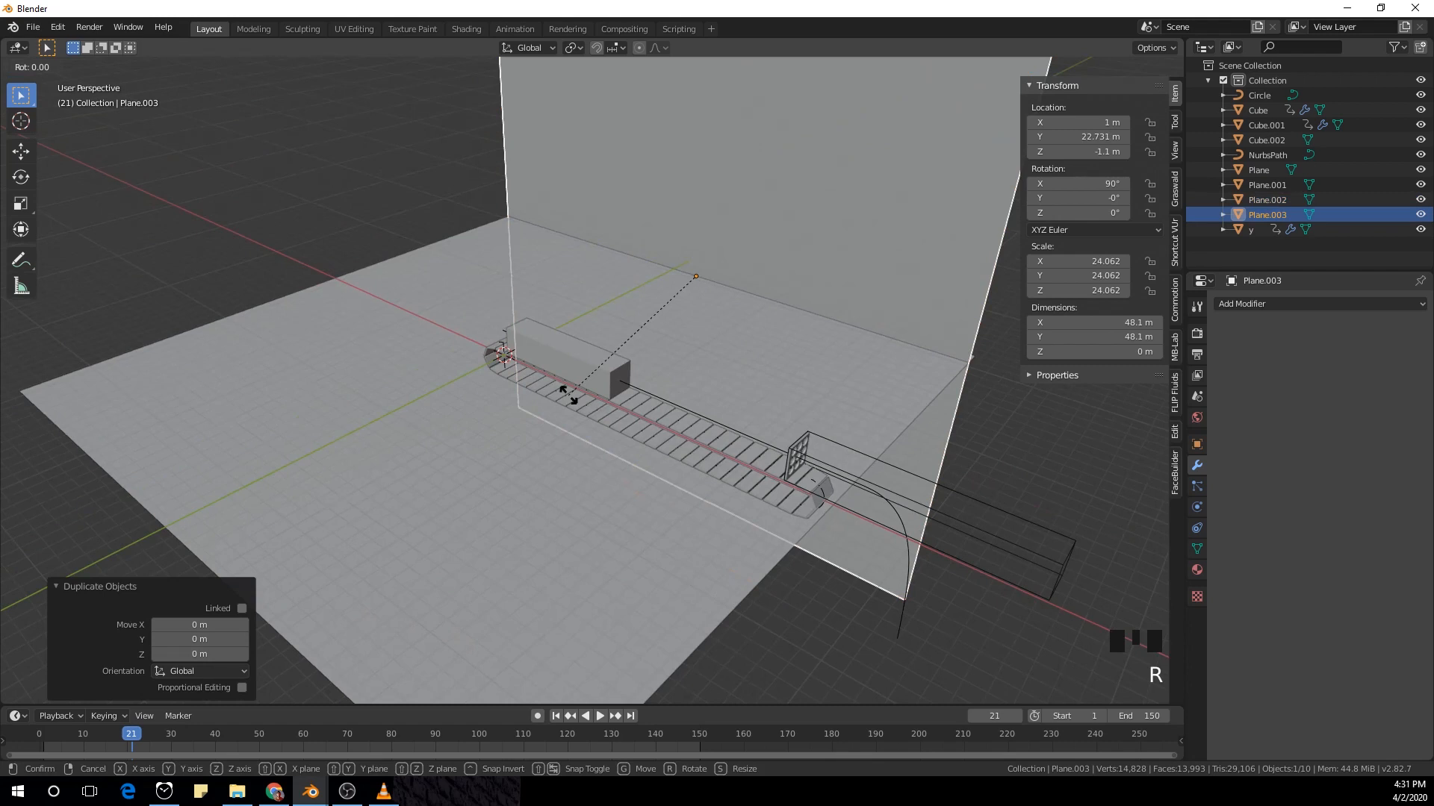
text(z)
text(90)
key(Return)
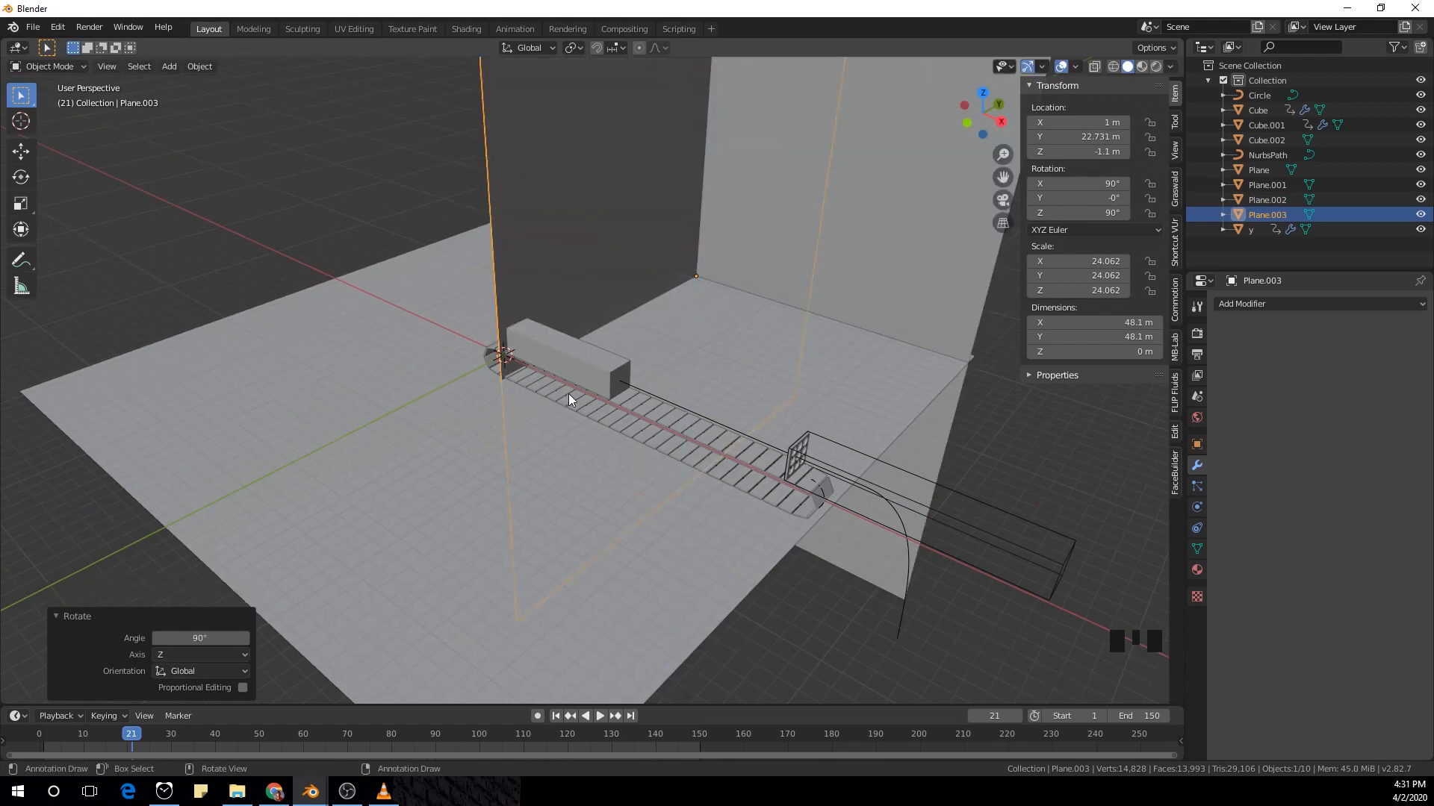
Step: Move the rotated plane about -4.27 m in X, -8.25 m in Y and -5.8 m in Z to form a side wall near the conveyor's start
shift+middle_drag(568, 393, 880, 580)
key(g)
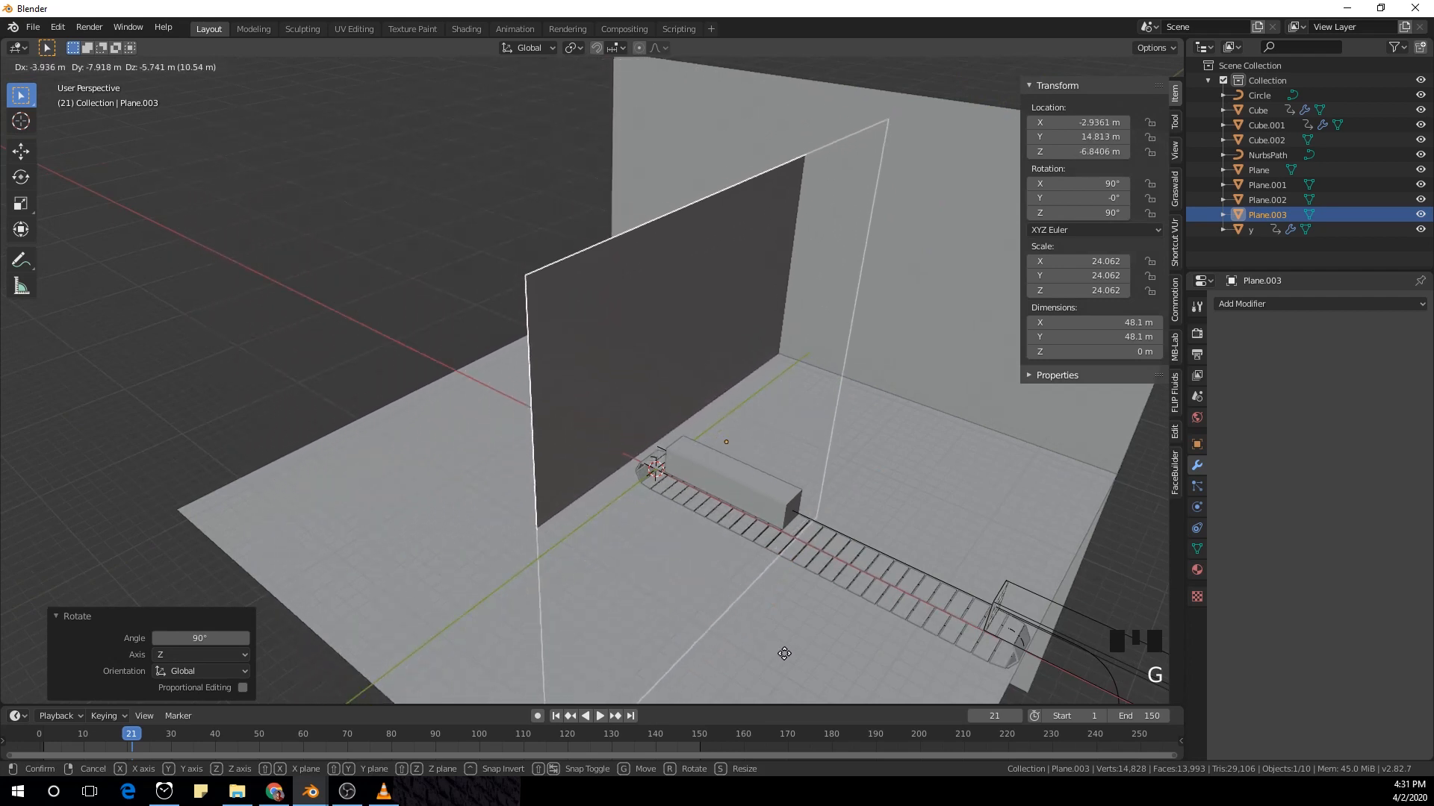
click(813, 643)
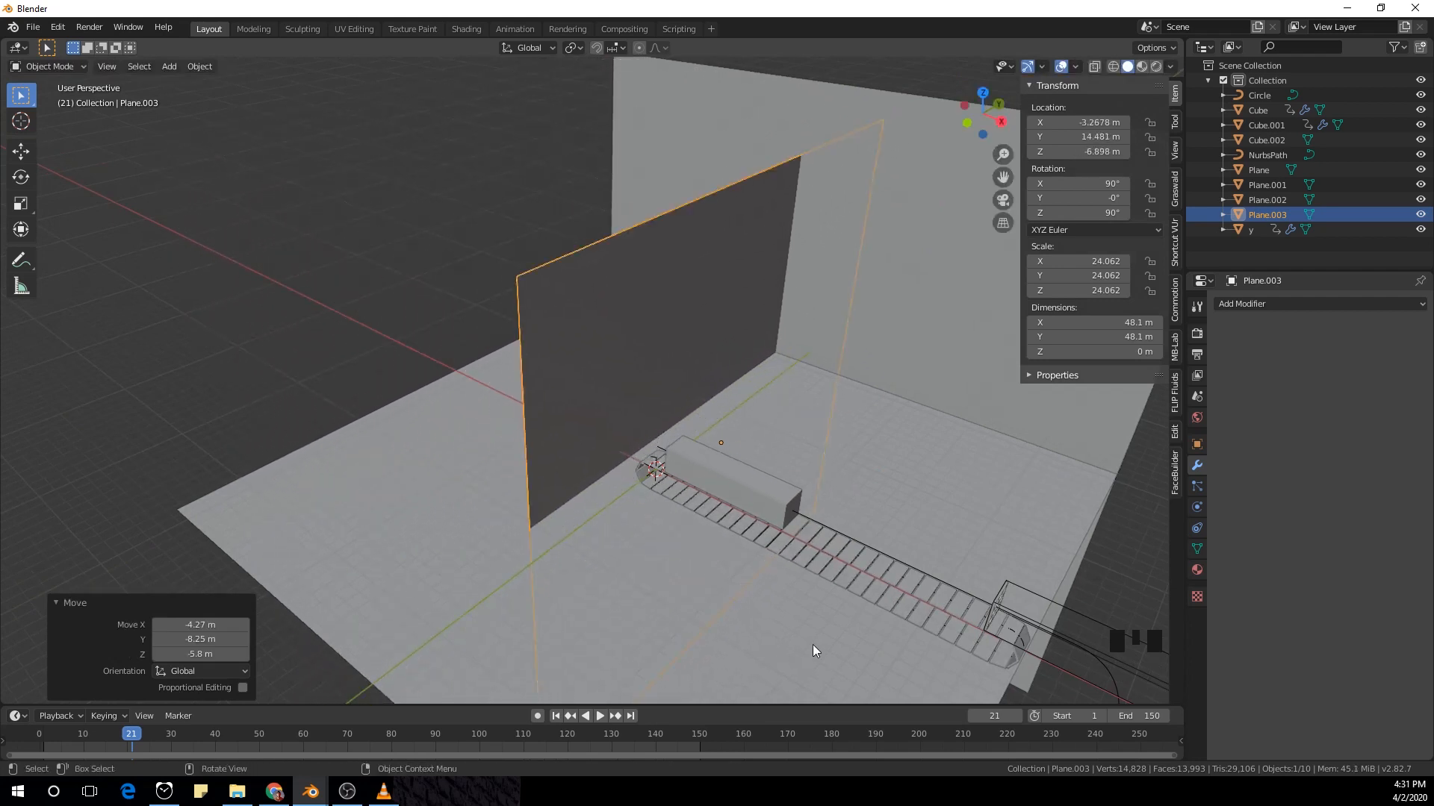
Step: Raise the side wall about 6.23 m along the Z axis
middle_drag(813, 643, 781, 563)
scroll(781, 563, down, 3)
shift+middle_drag(940, 509, 704, 465)
key(g)
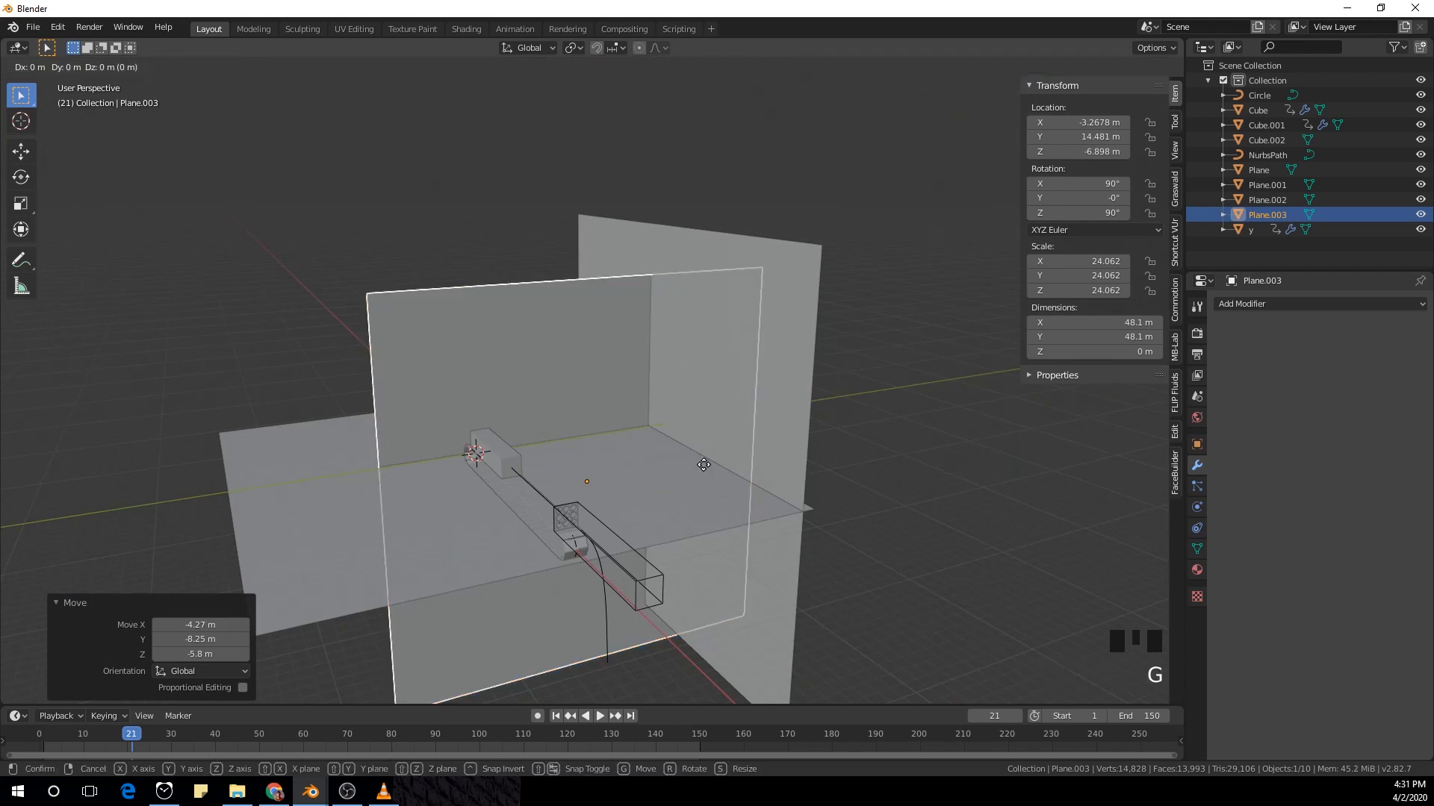
key(z)
click(710, 409)
Step: Add a camera and align it to a raised, angled view of the conveyor, floor and walls
middle_drag(710, 409, 599, 458)
key(shift+a)
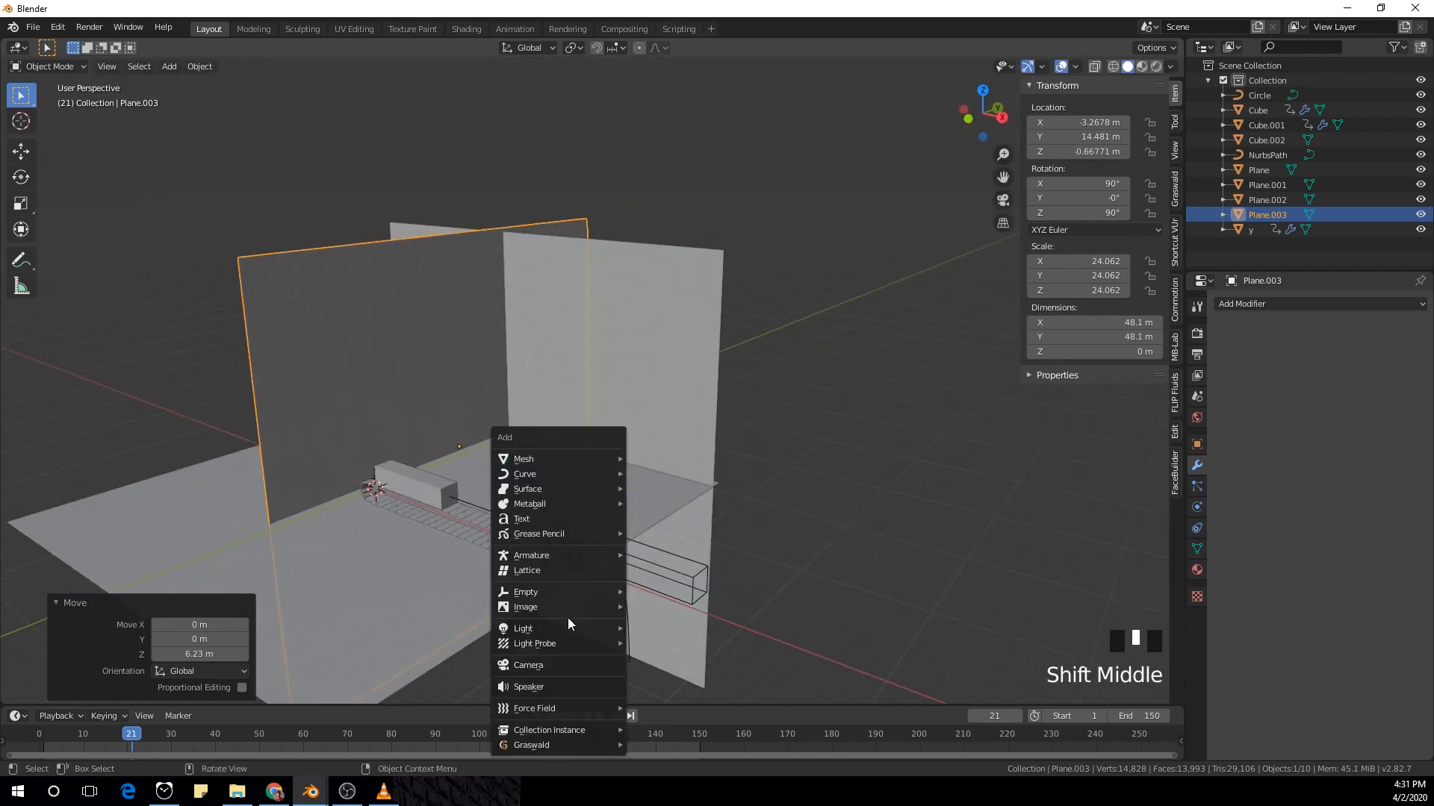
click(560, 666)
scroll(519, 499, up, 2)
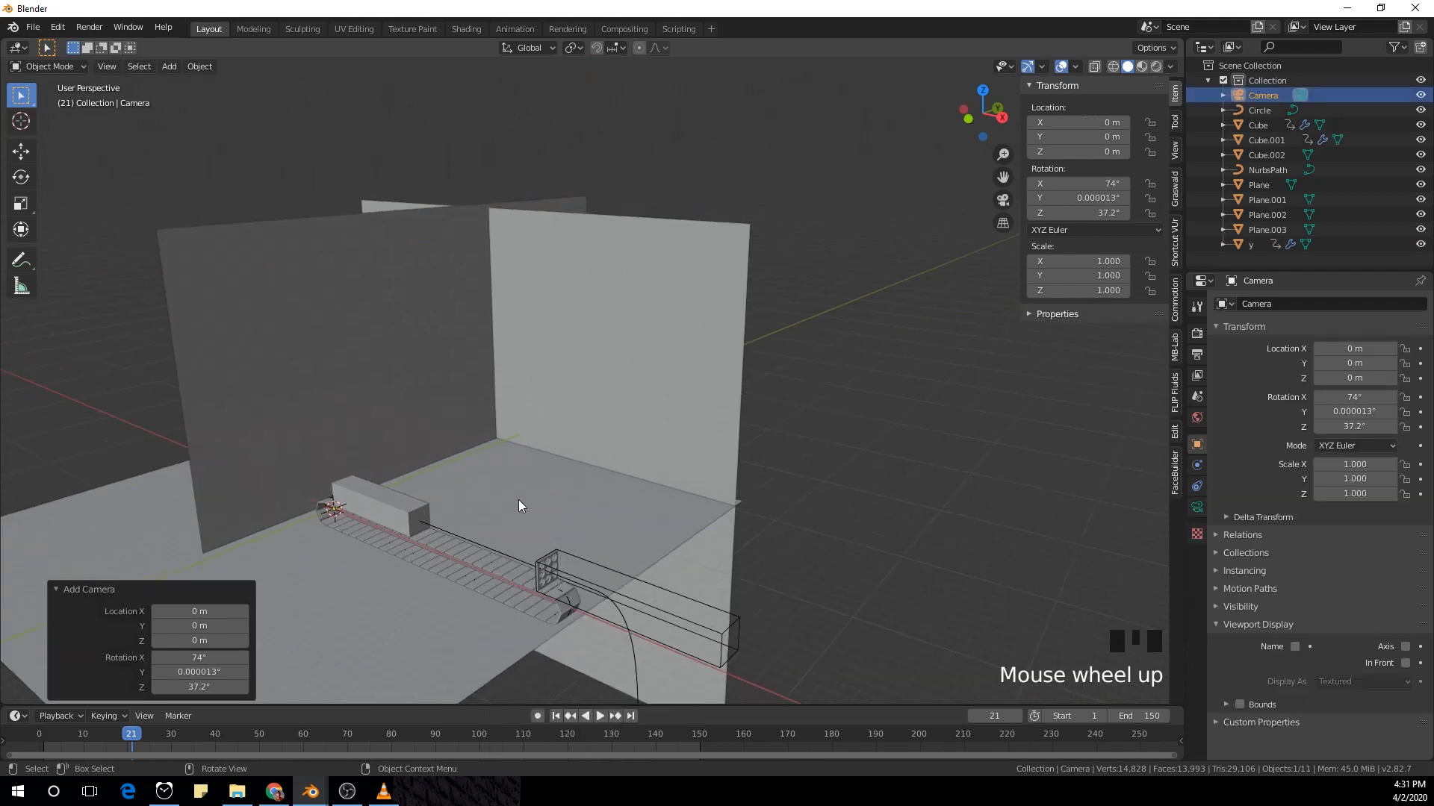
middle_drag(518, 500, 630, 492)
scroll(600, 472, up, 2)
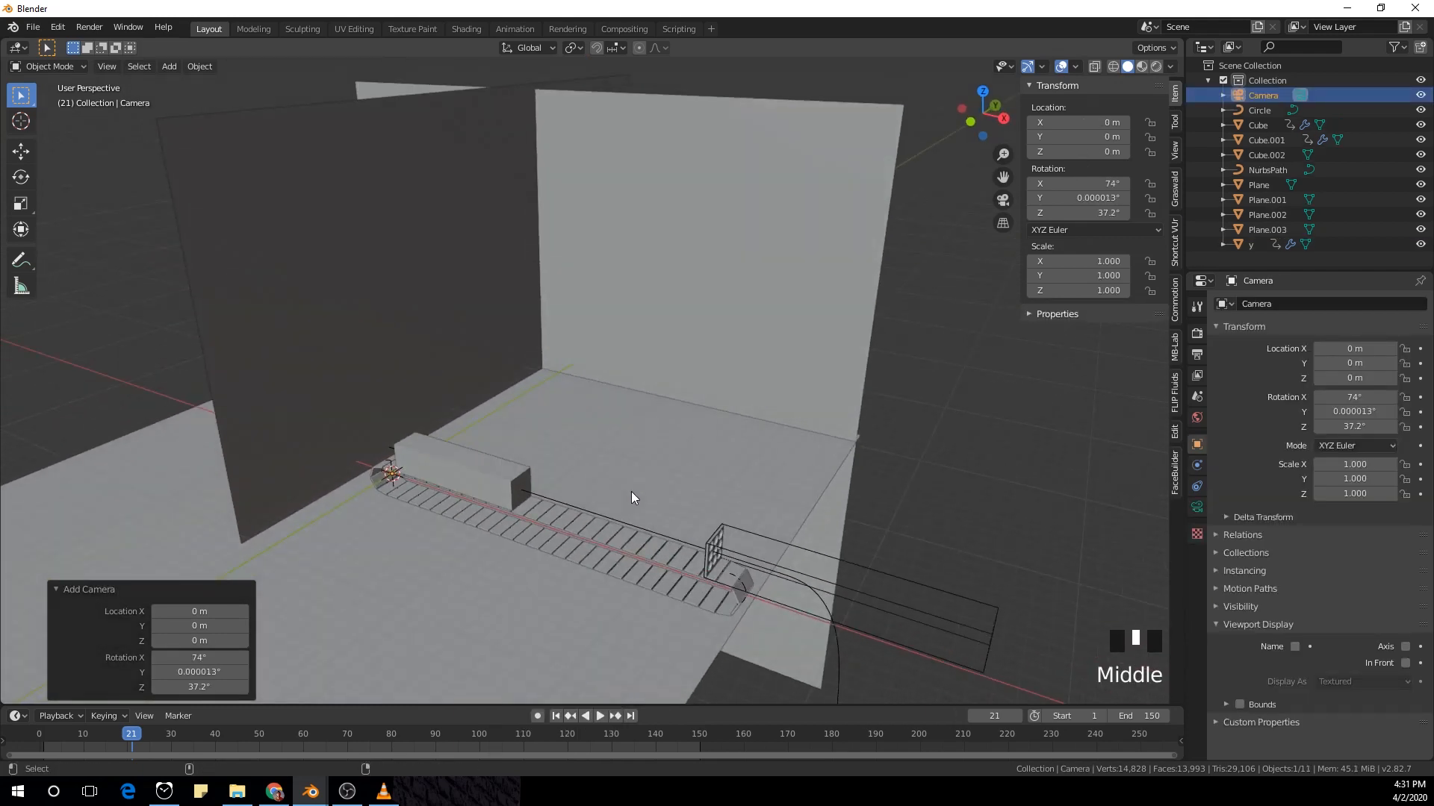
key(ctrl+alt+KP_0)
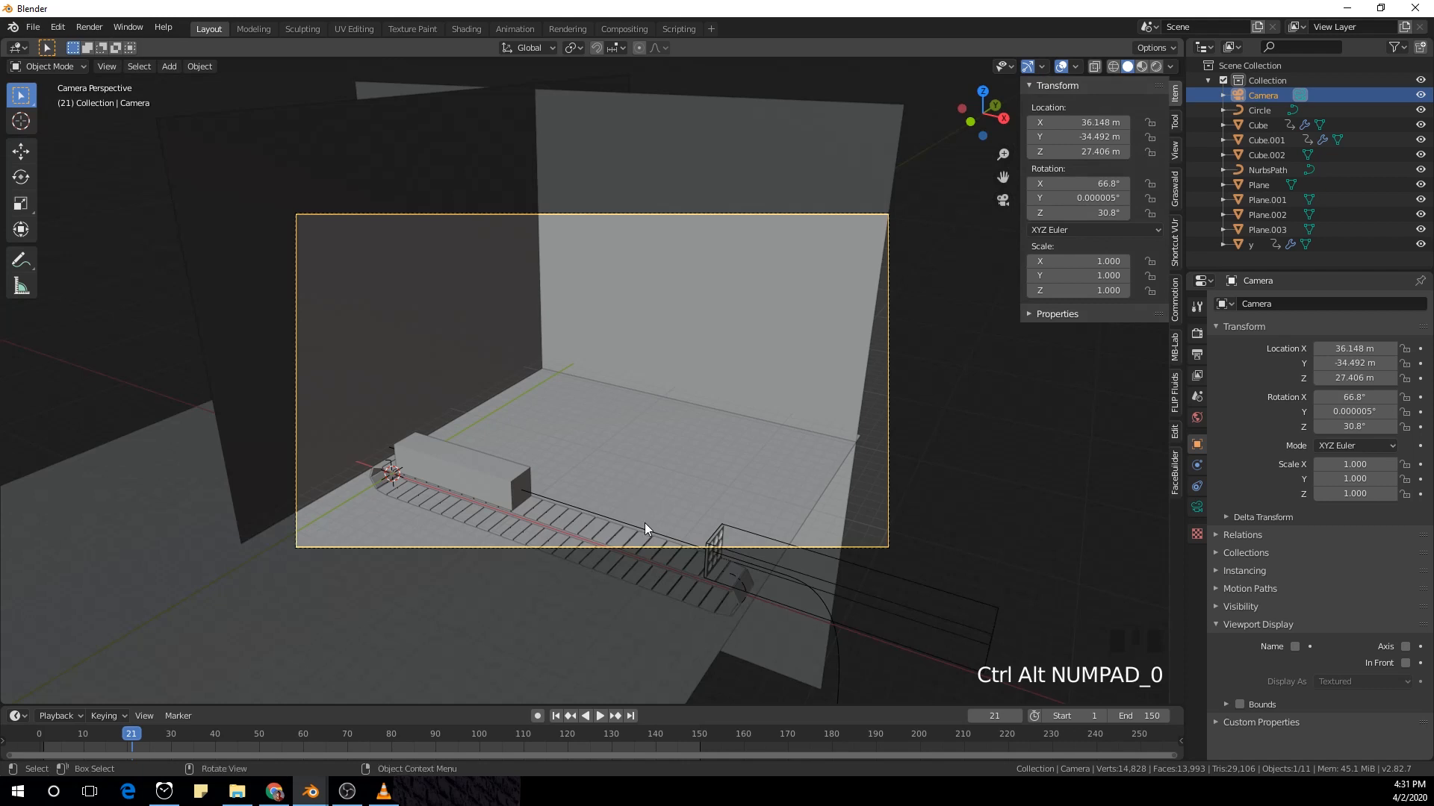
key(g)
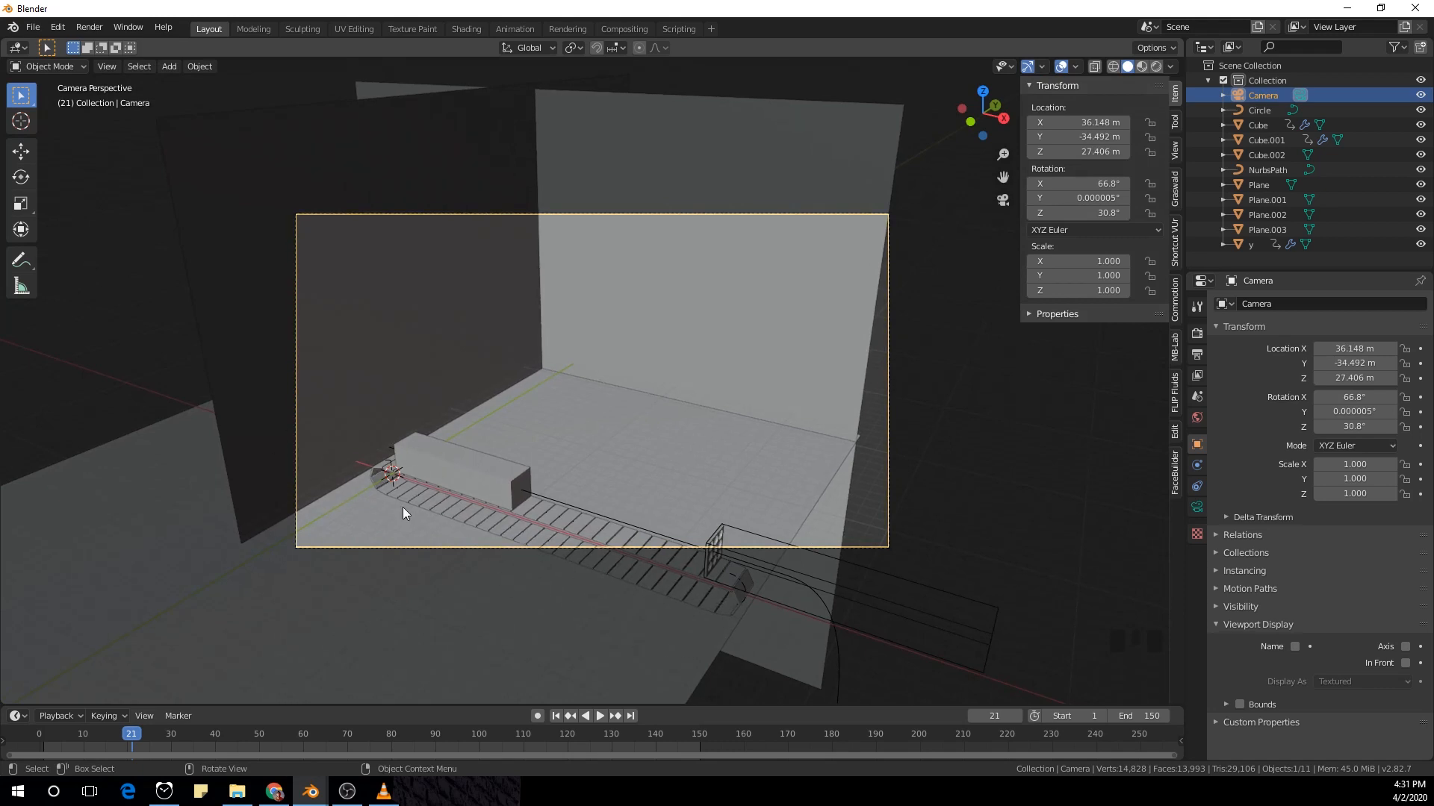
Step: Lock the camera to the view so that viewport navigation moves it, and hide the sidebar
shift+middle_drag(777, 627, 694, 527)
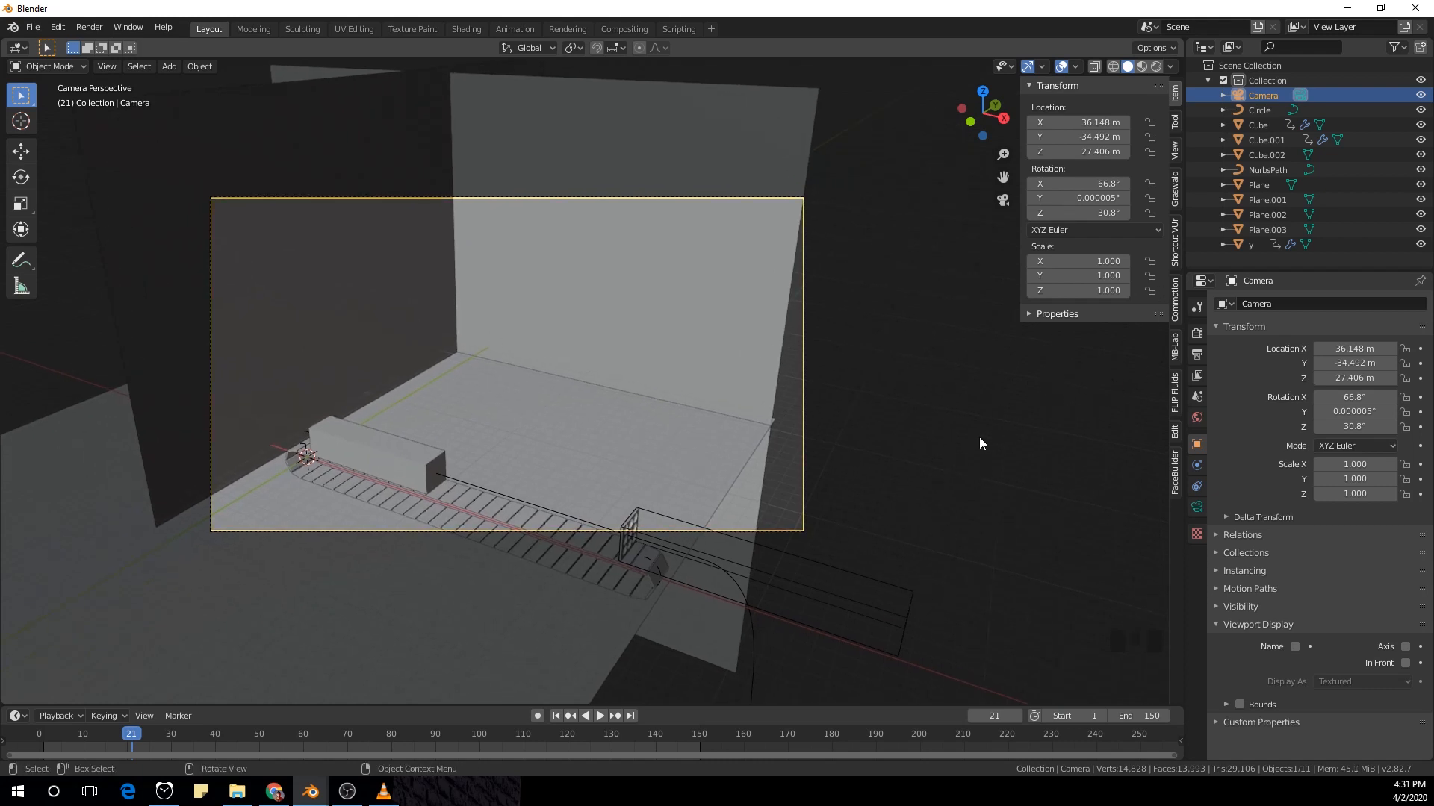
click(1173, 149)
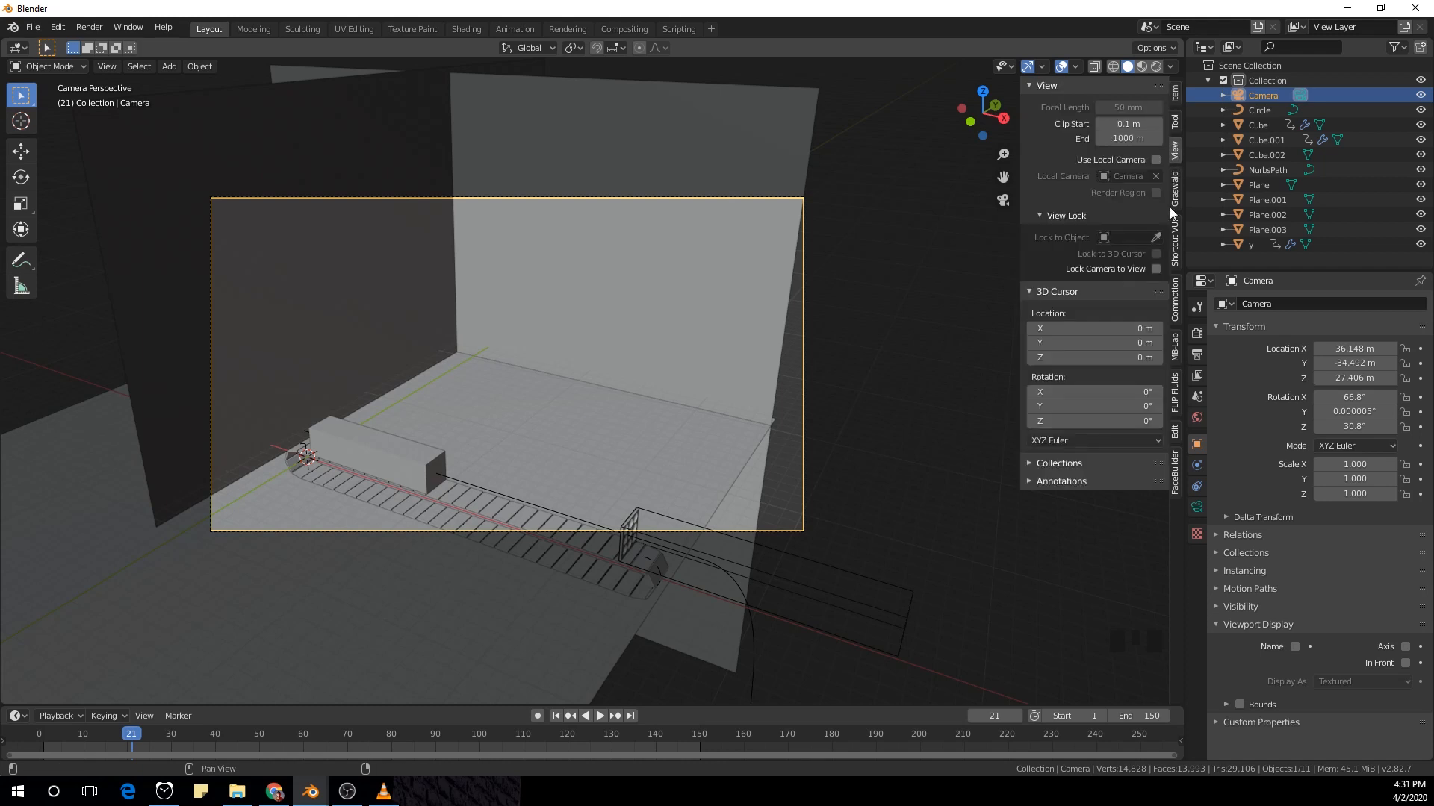
click(1156, 268)
key(n)
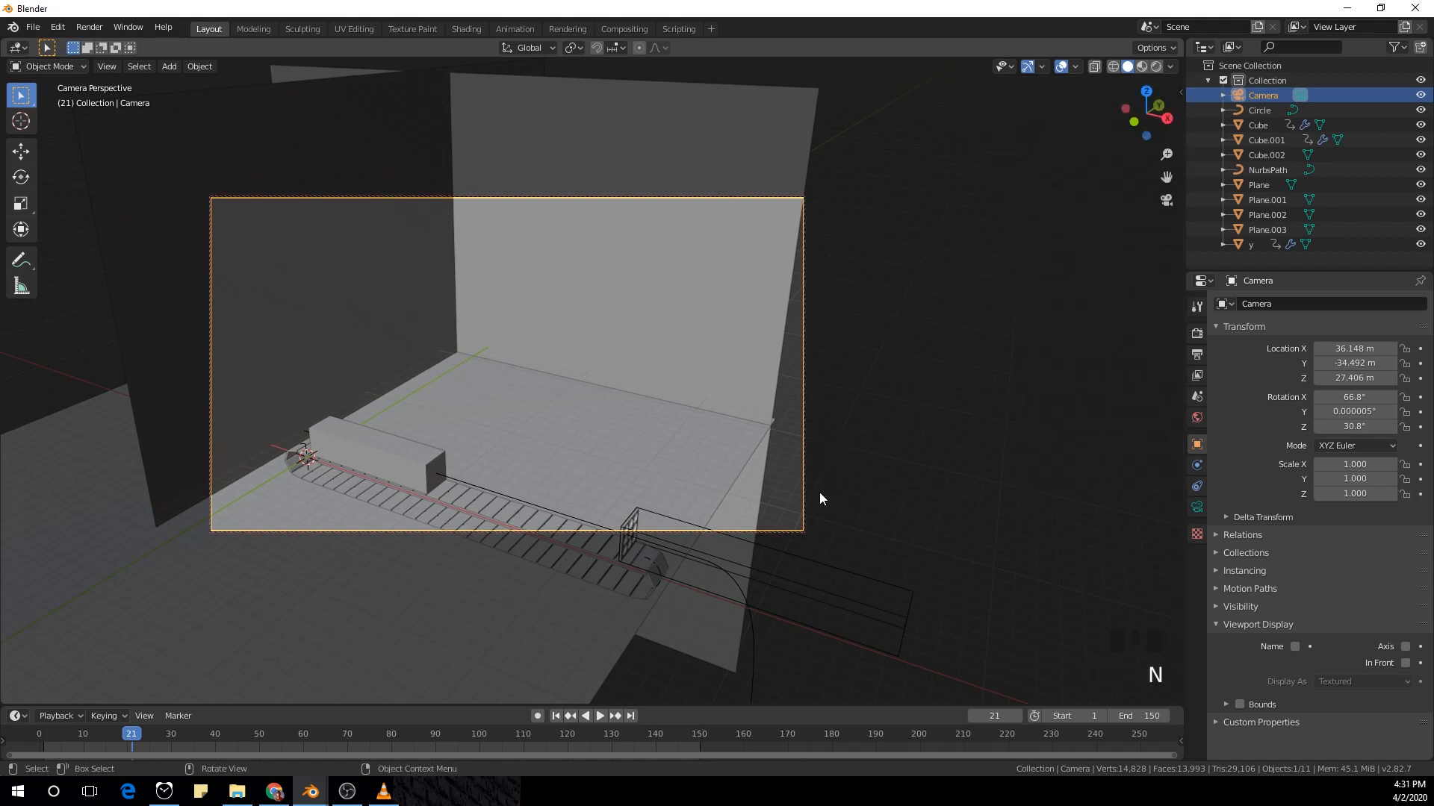
Step: Go to frame 1 and reframe the camera on the conveyor's cutting end, at about X 43 m, Y -33.2 m, Z 22.2 m
middle_drag(829, 533, 532, 396)
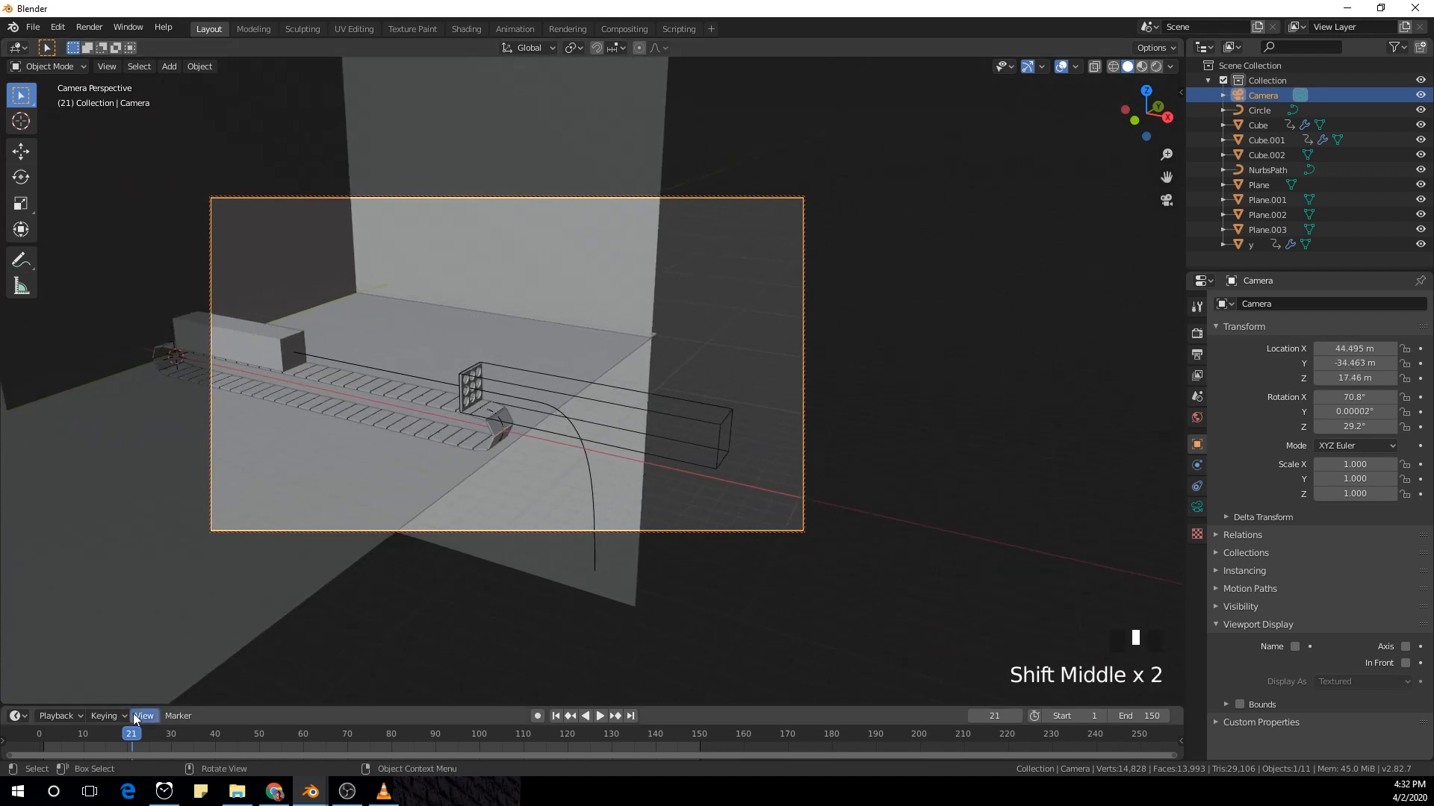
drag(139, 739, 43, 741)
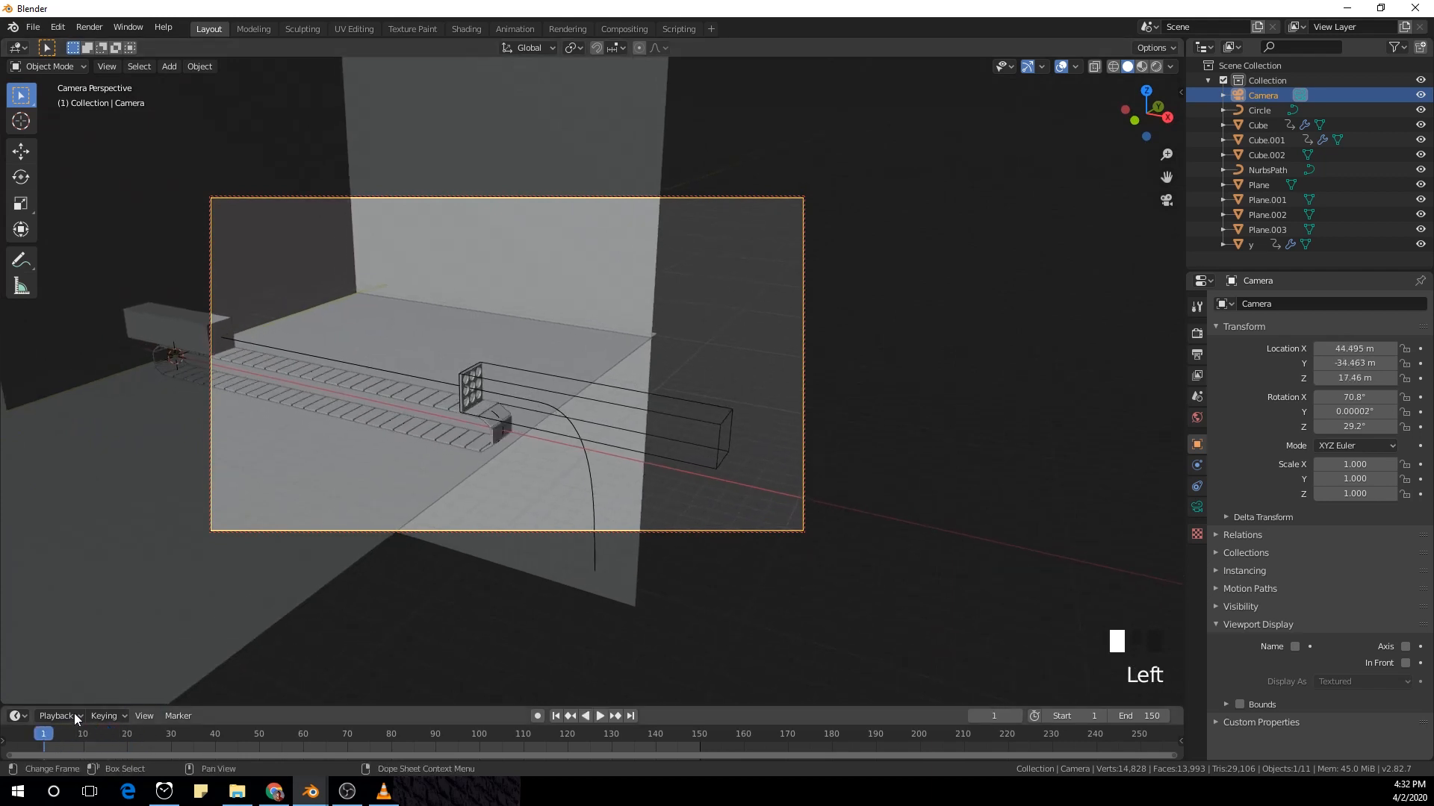
middle_drag(209, 537, 352, 470)
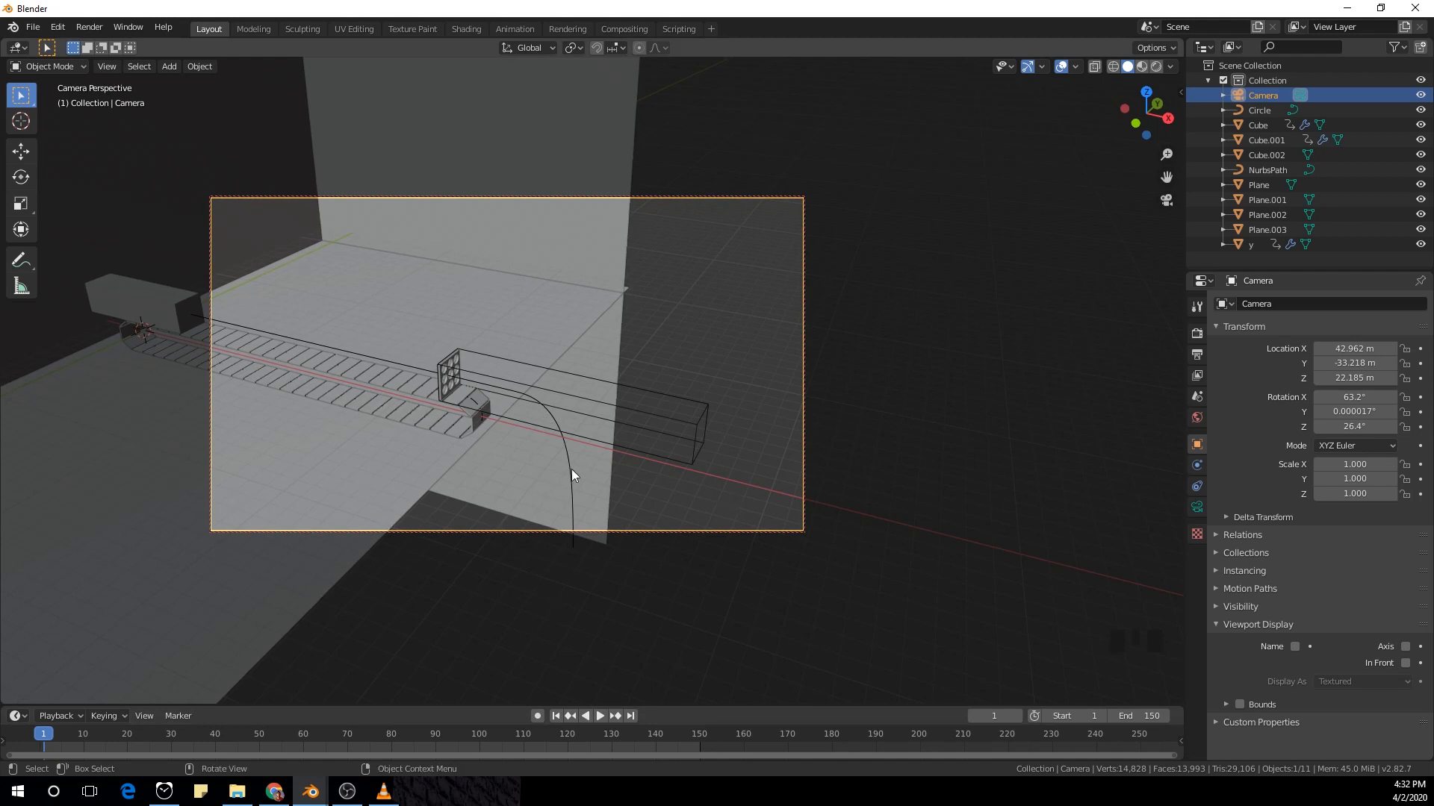
Step: Stretch the back wall along the X axis until it fills the background of the camera frame
click(627, 254)
key(s)
key(x)
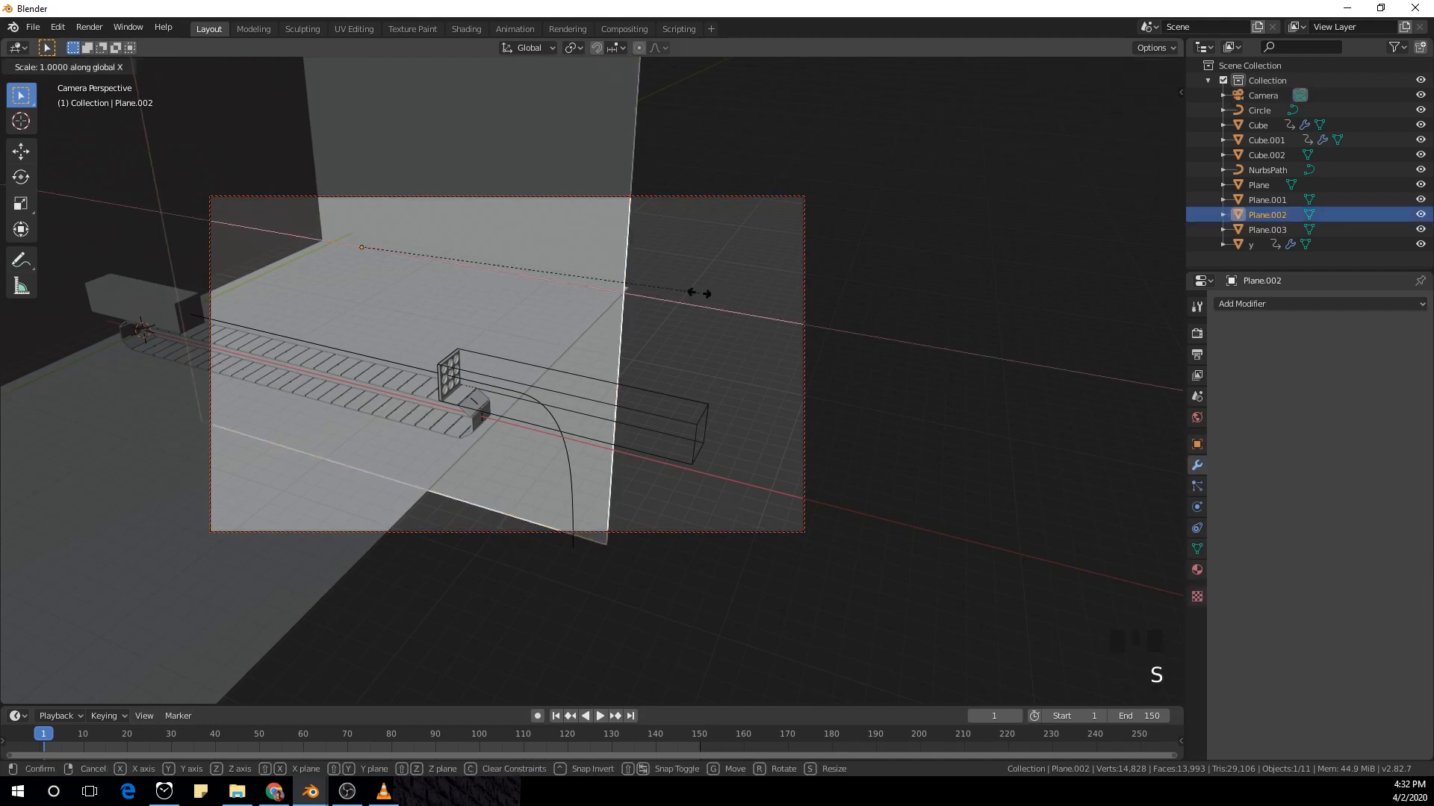
click(924, 375)
Step: Select the floor plane and unlock the camera from the view
click(570, 345)
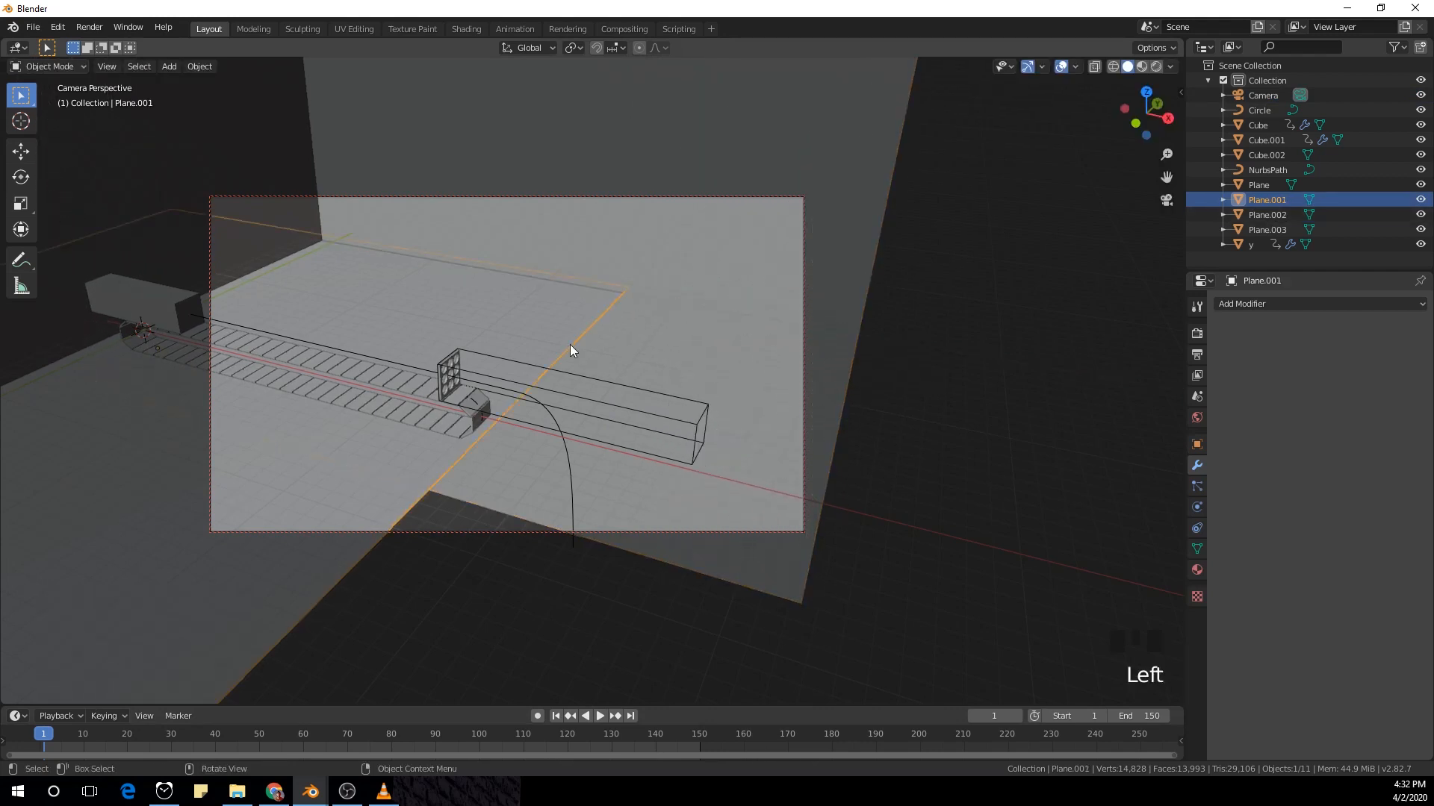
key(n)
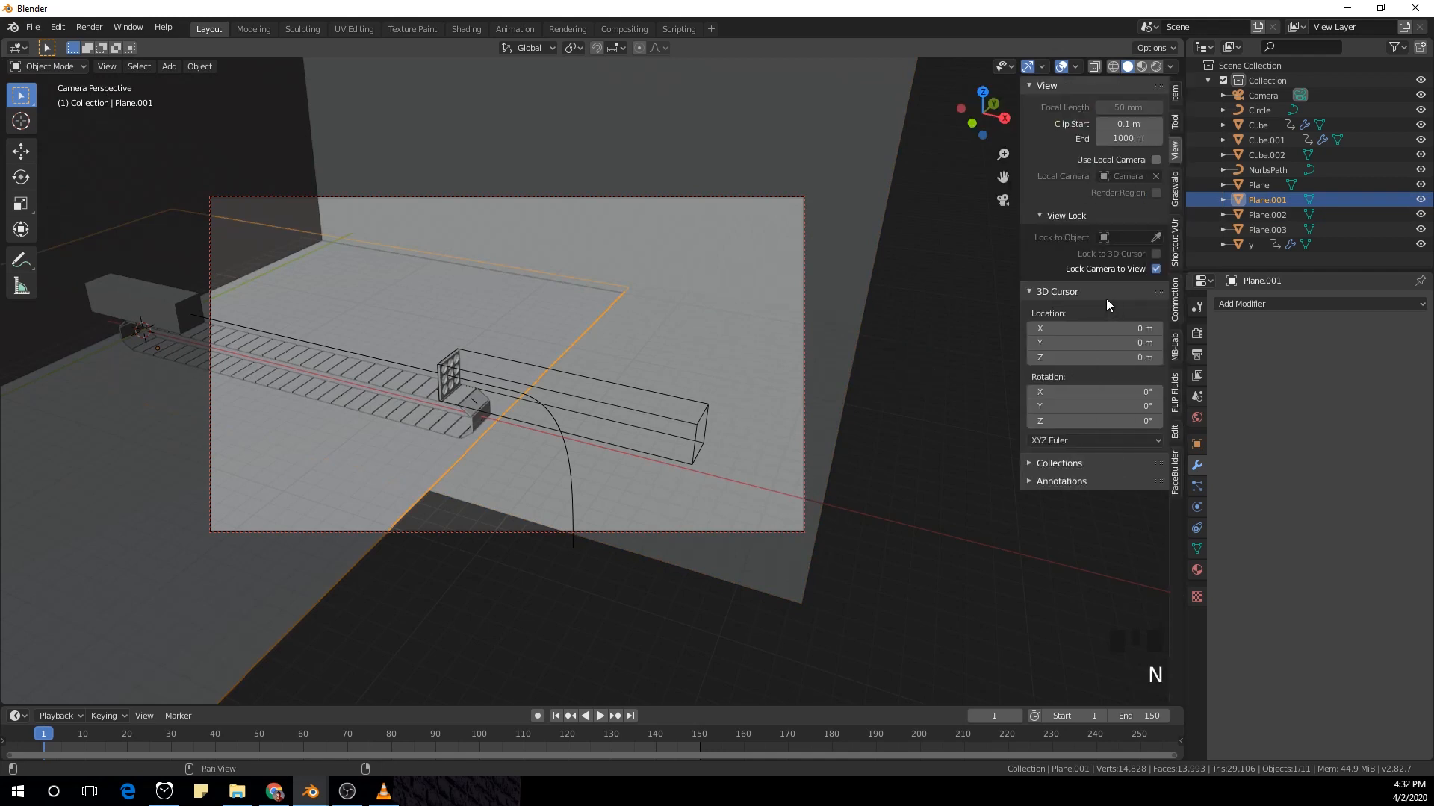
click(1156, 268)
middle_drag(877, 320, 590, 478)
Step: Extrude the floor's edge at the conveyor's cutting end about 24.6 m straight down along Z
key(Tab)
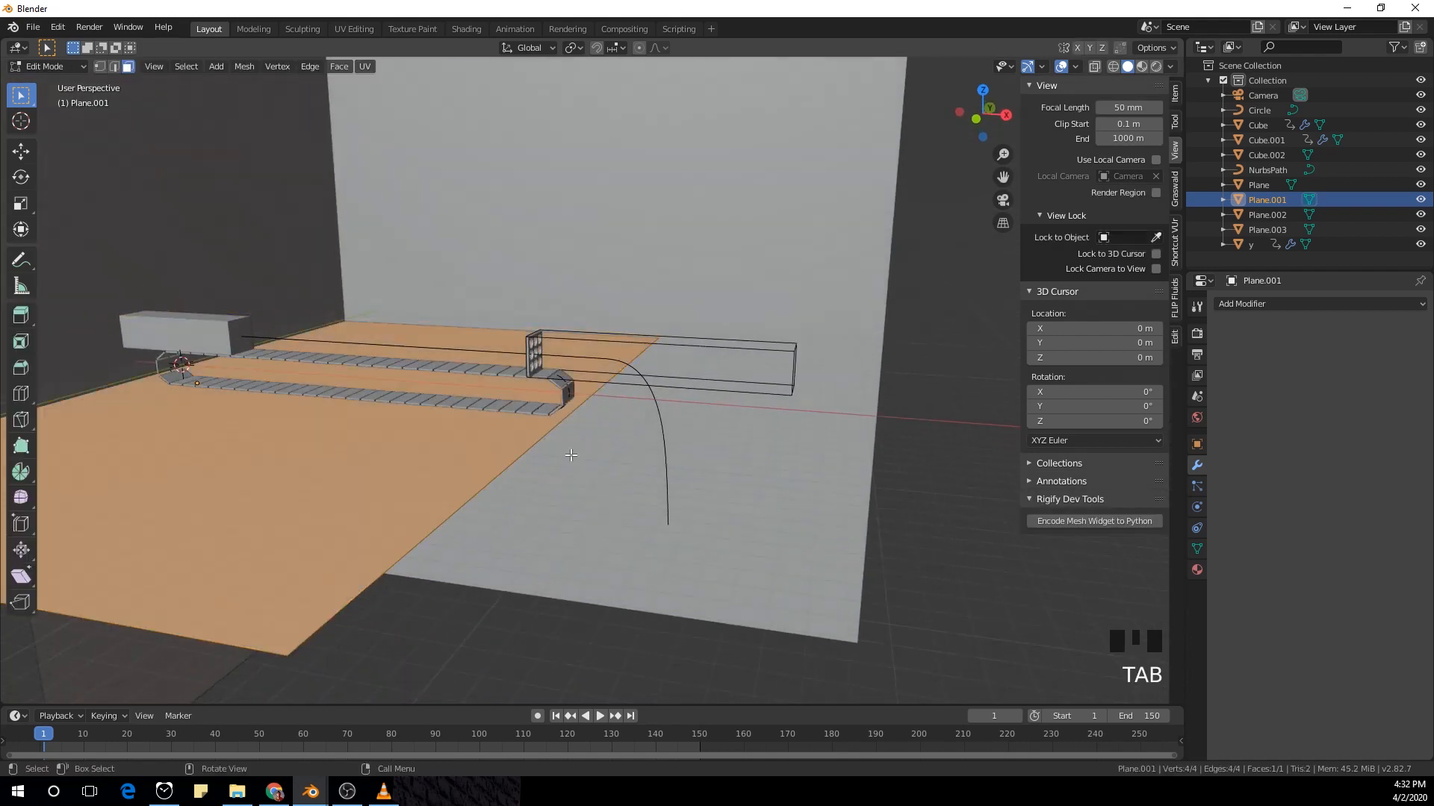
click(532, 442)
key(2)
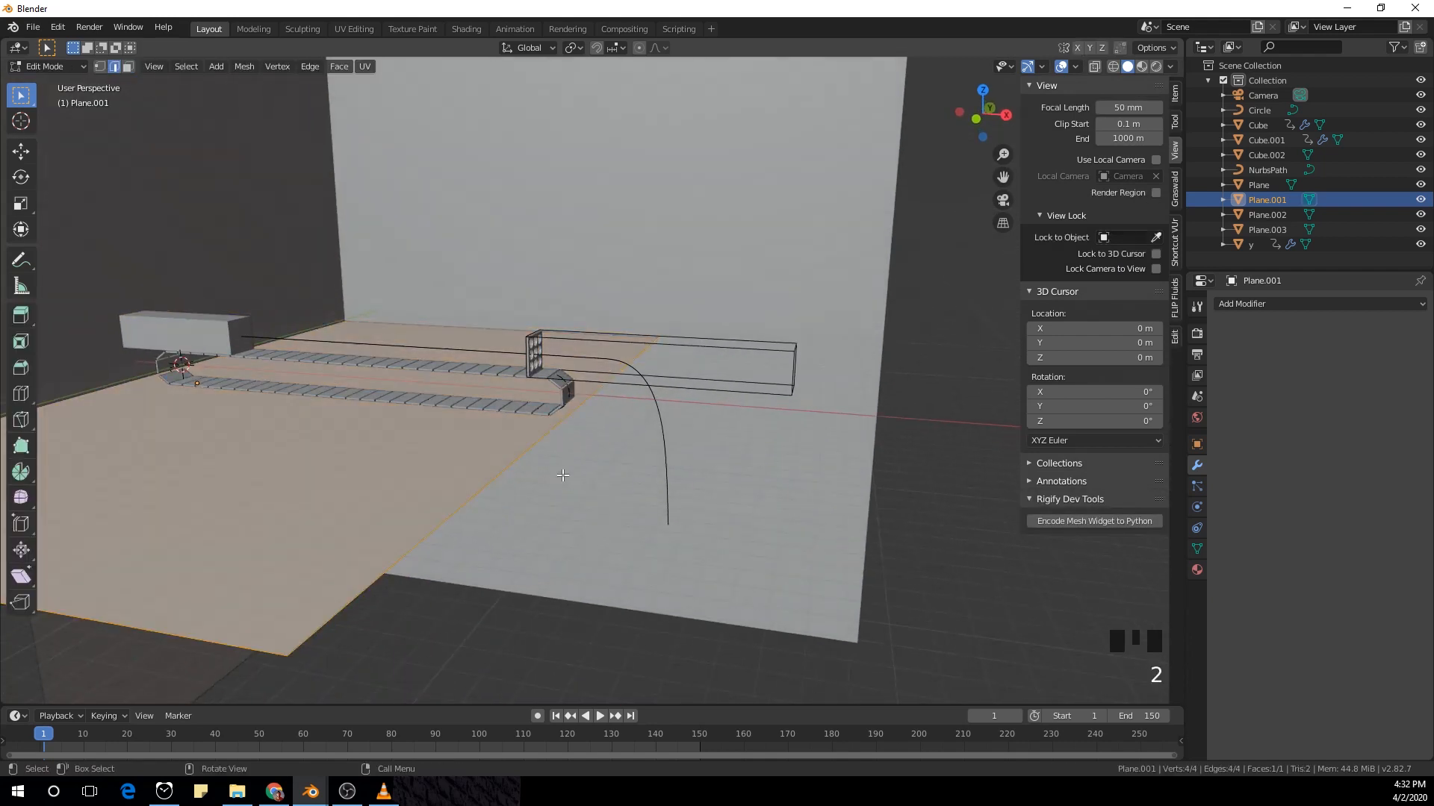
click(561, 473)
scroll(545, 468, down, 2)
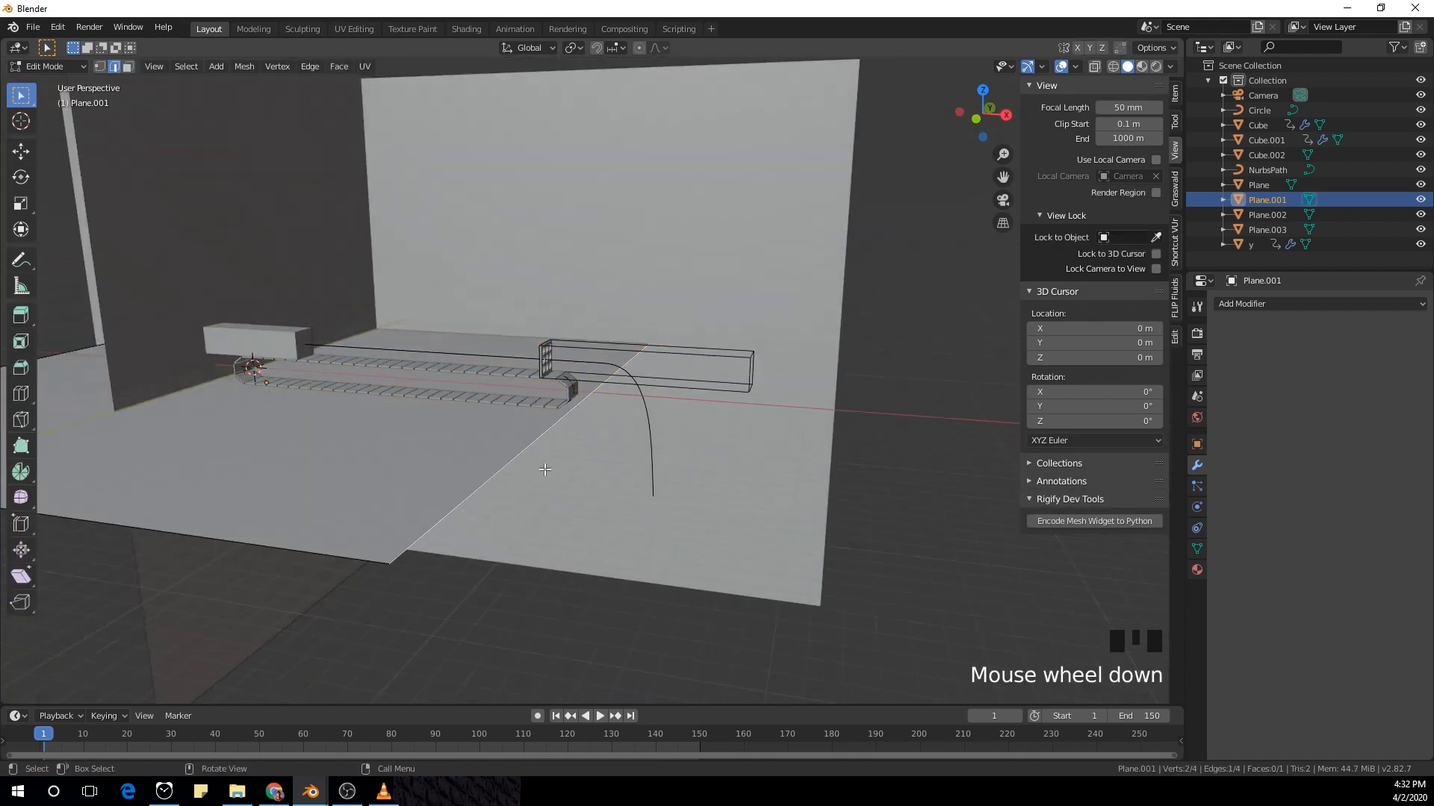
click(116, 70)
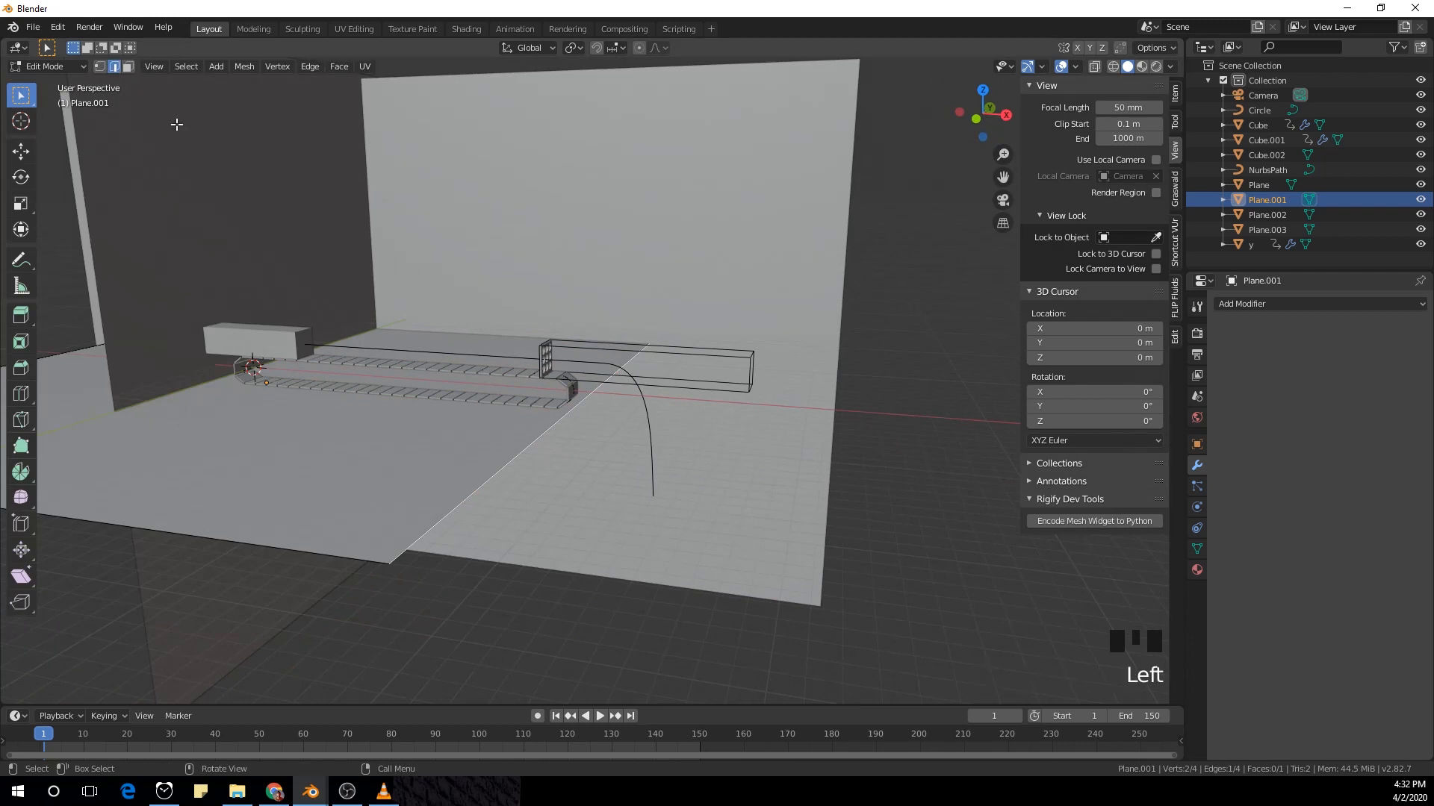
key(e)
right_click(564, 446)
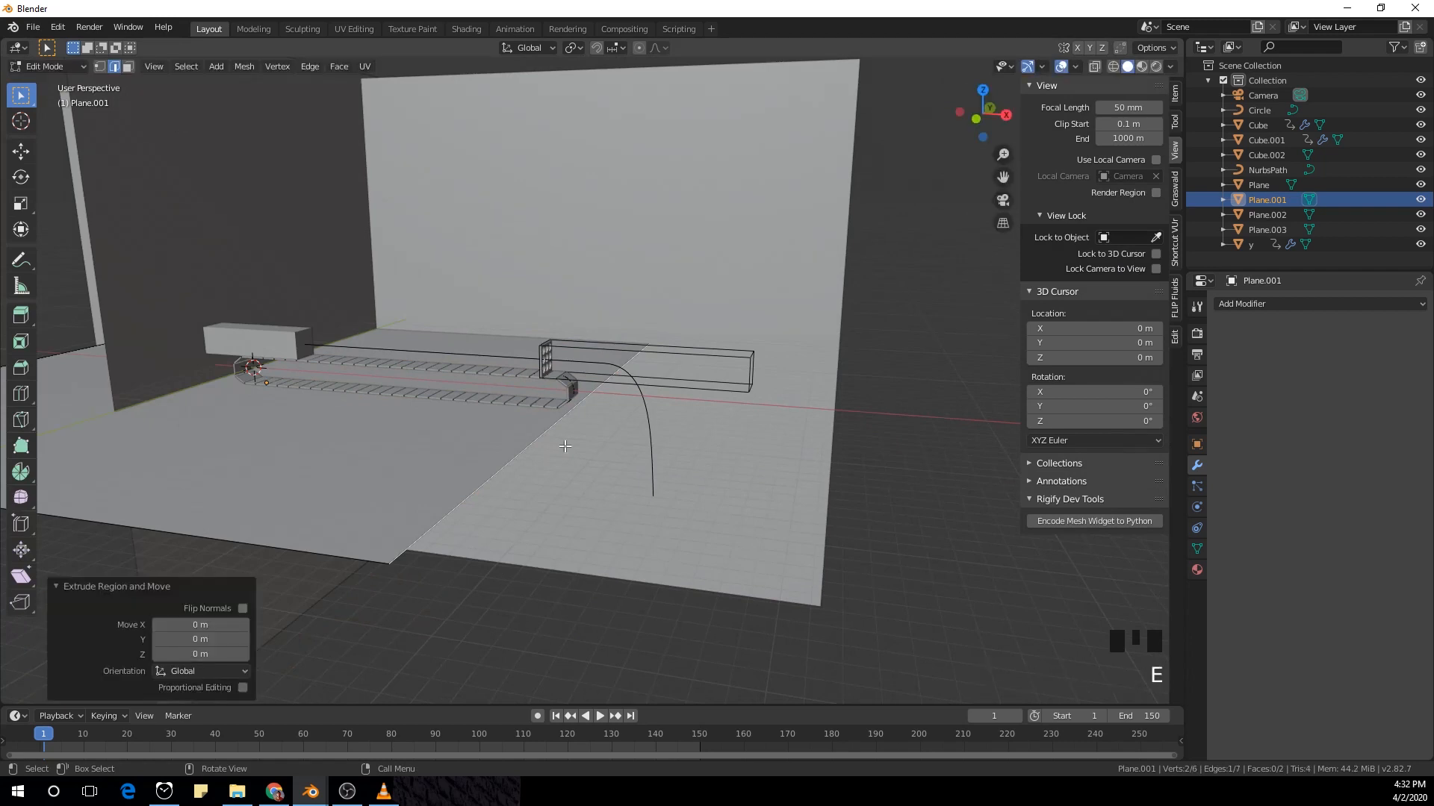
key(g)
key(z)
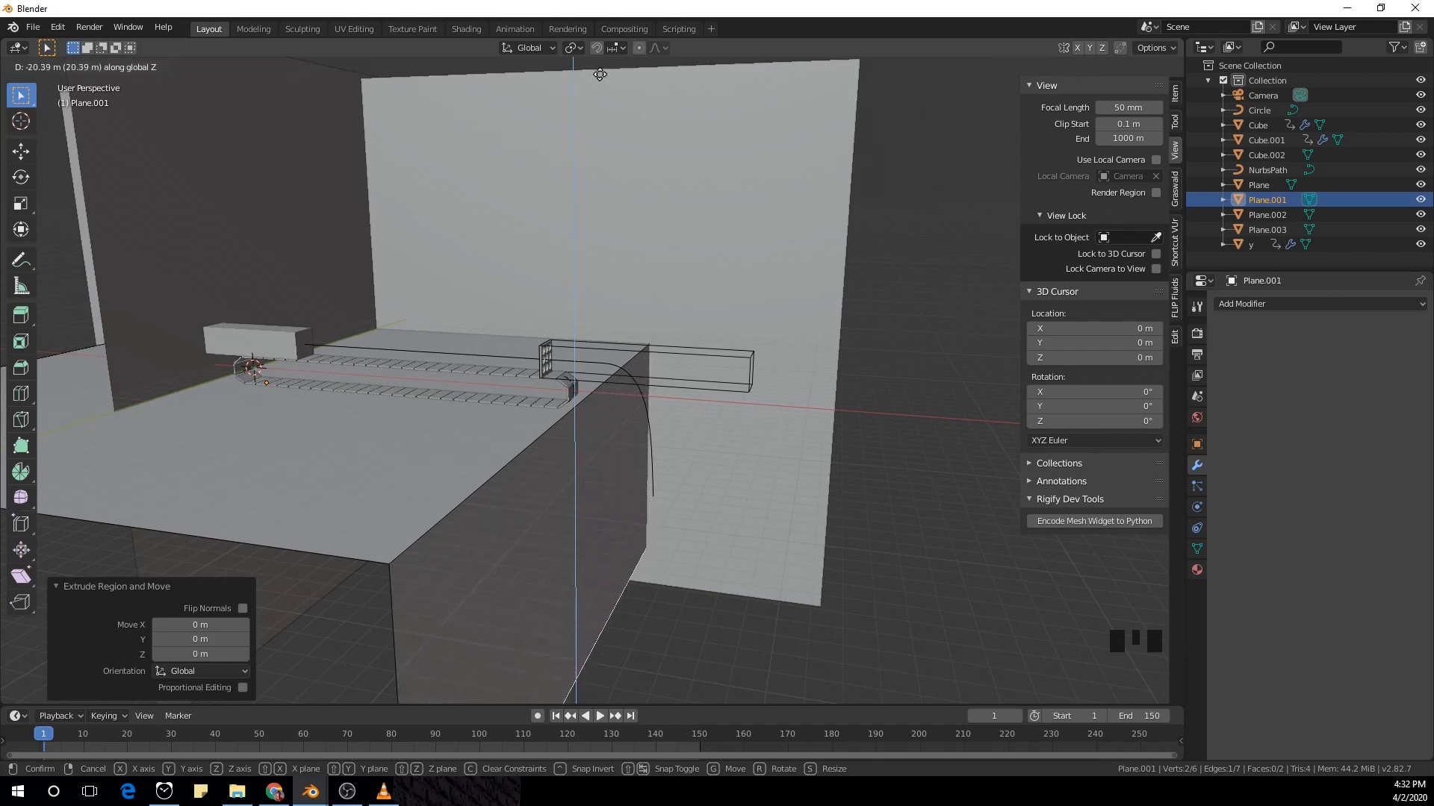
click(605, 124)
Step: Bevel the edge between the floor and its vertical drop with an offset of about 0.03 m and 7 segments
scroll(611, 231, up, 2)
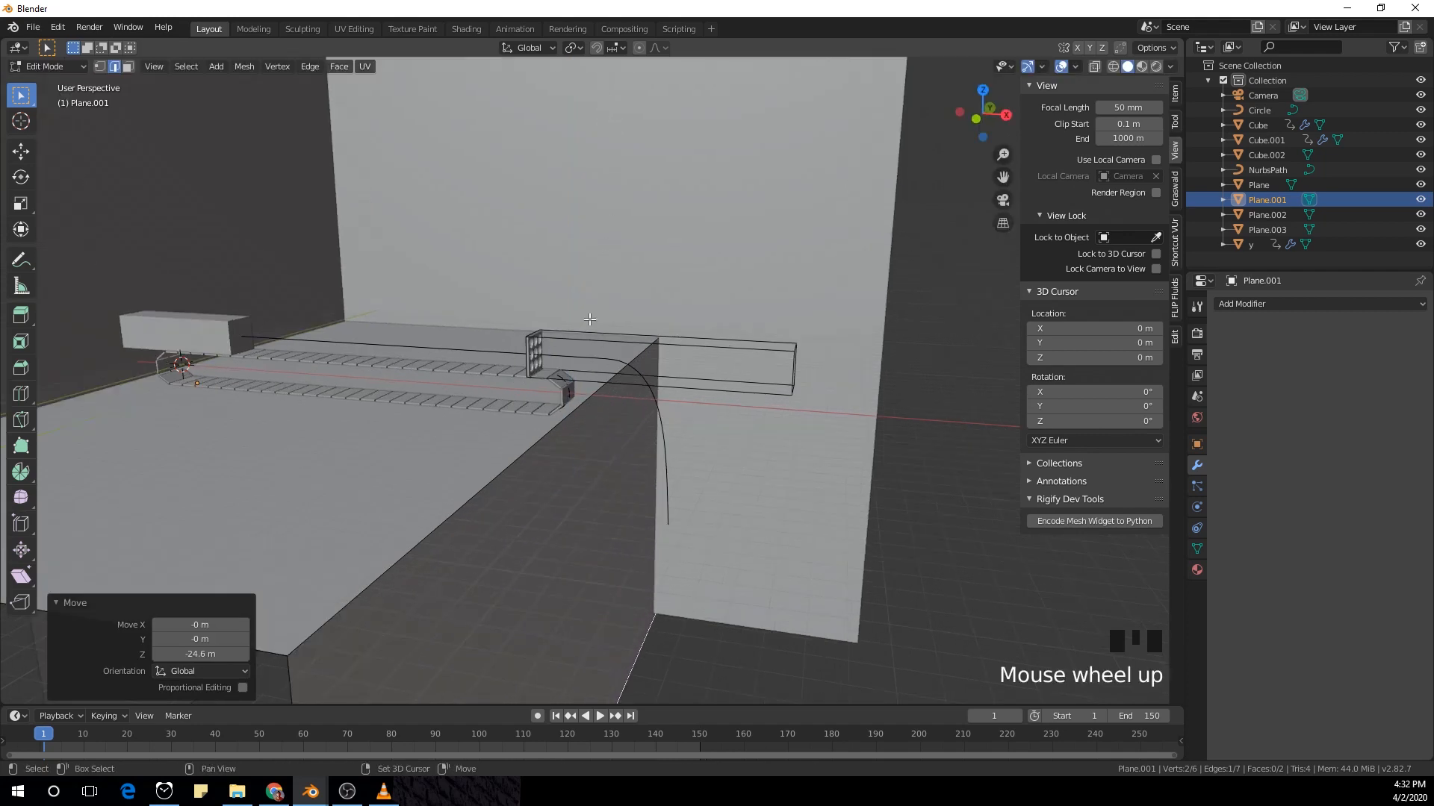
shift+middle_drag(611, 231, 642, 227)
click(625, 221)
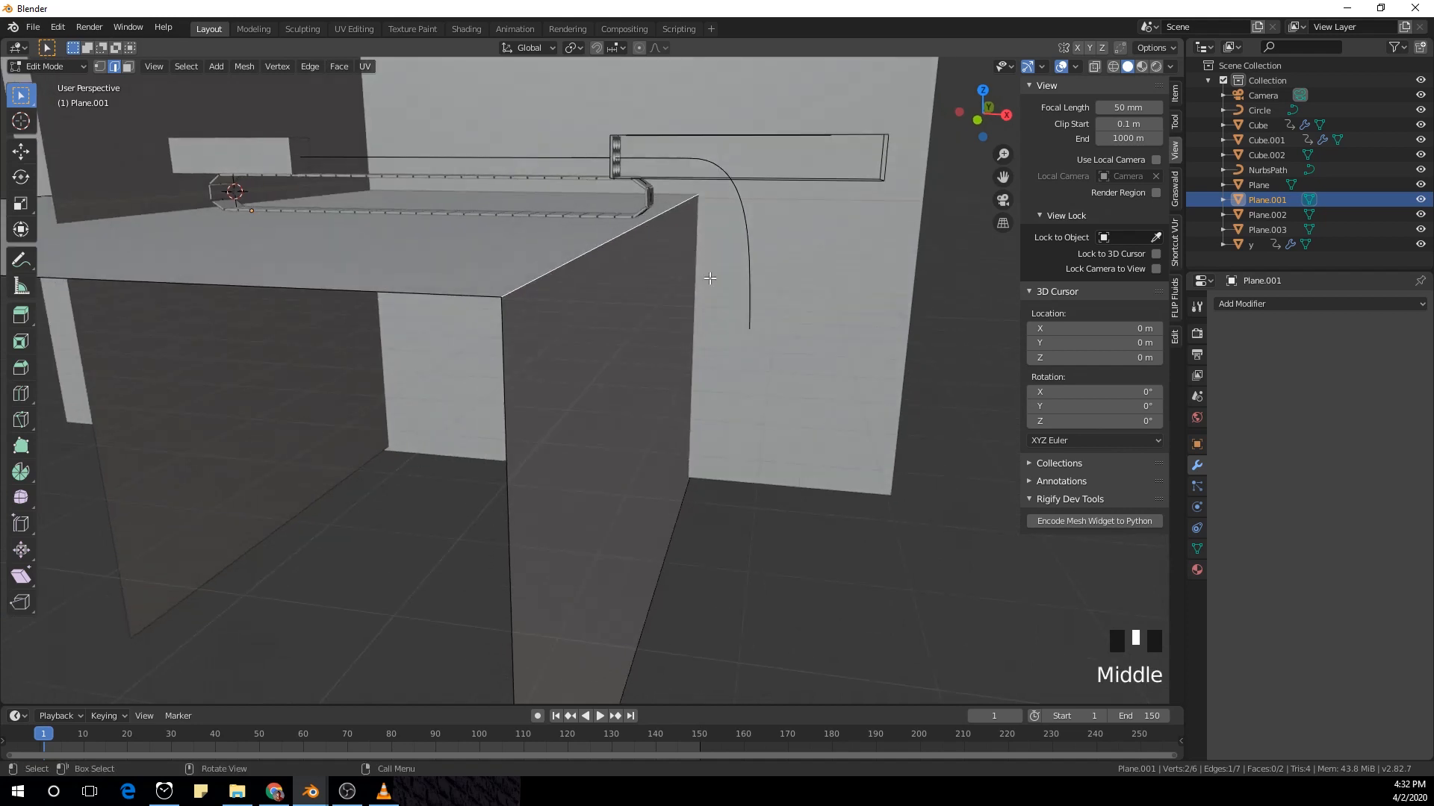
middle_drag(709, 278, 719, 285)
key(ctrl+b)
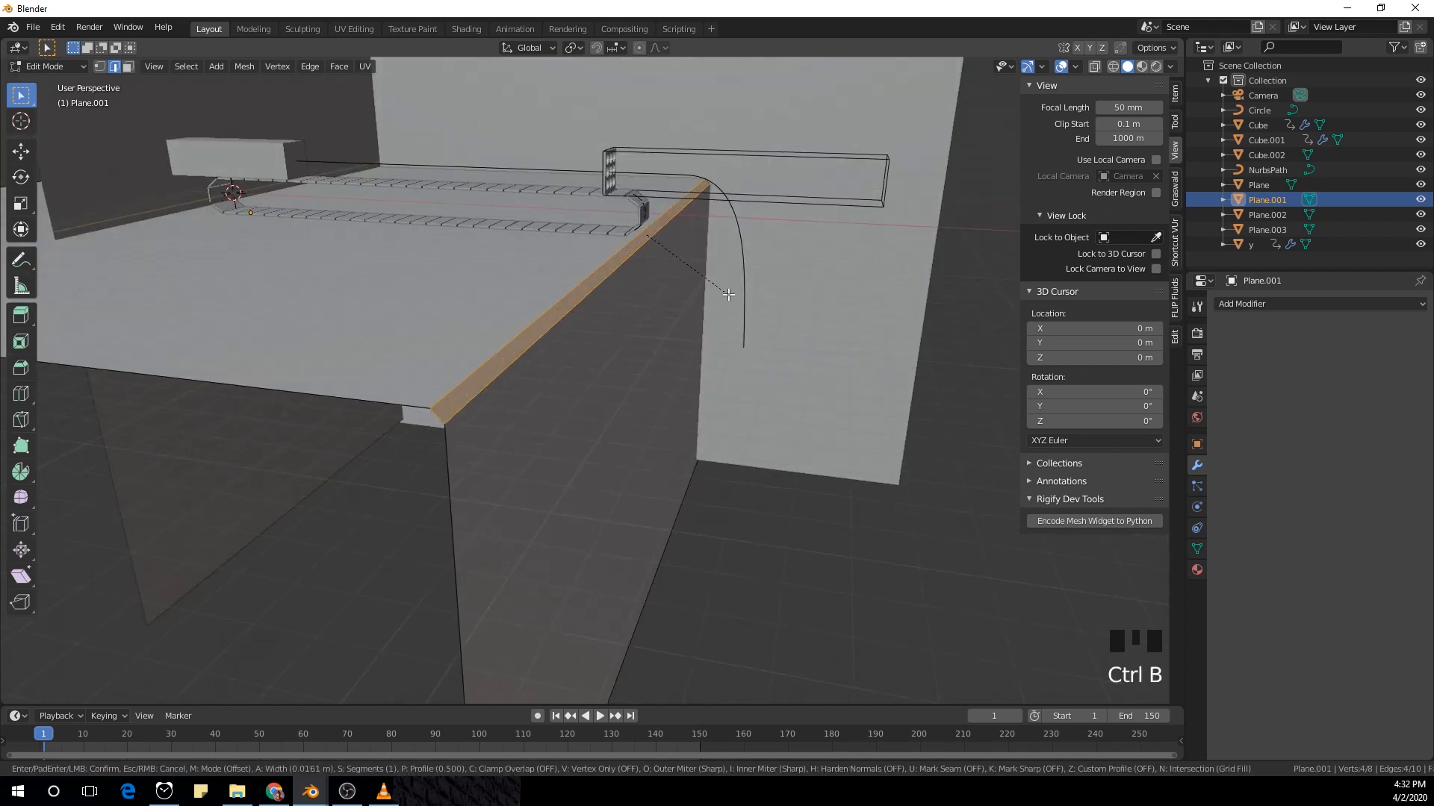
scroll(731, 298, up, 3)
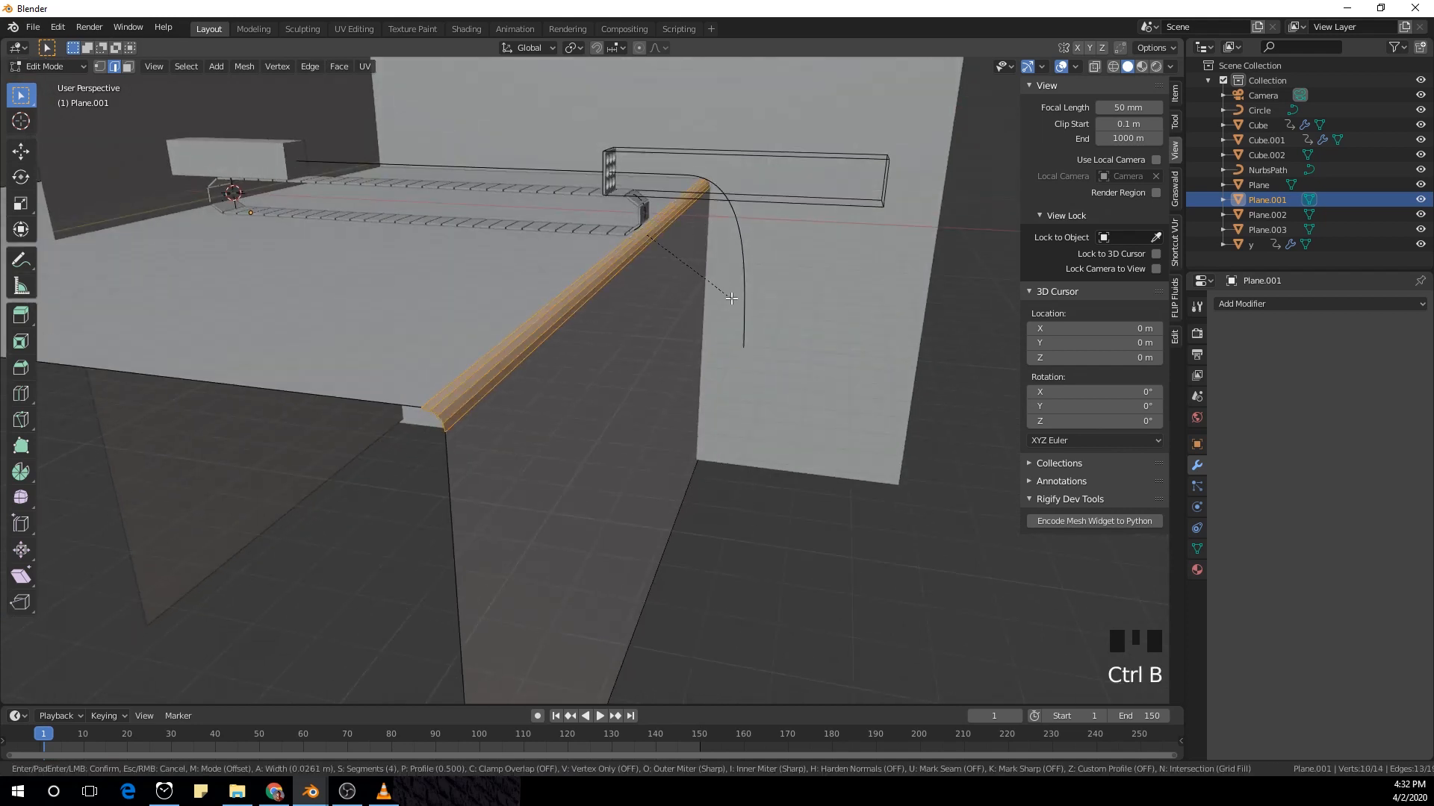
scroll(731, 298, up, 1)
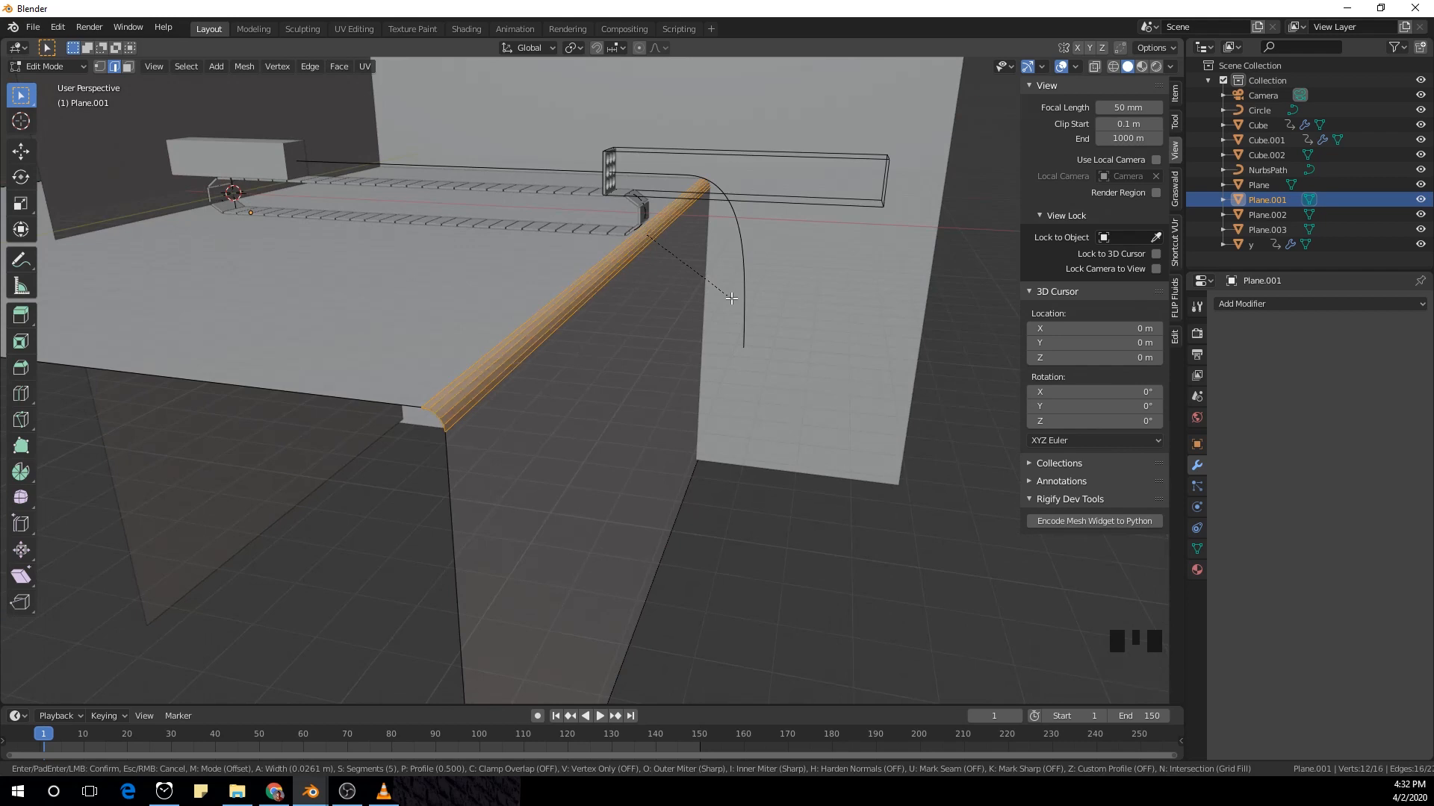
scroll(732, 298, up, 1)
scroll(734, 298, up, 1)
click(733, 298)
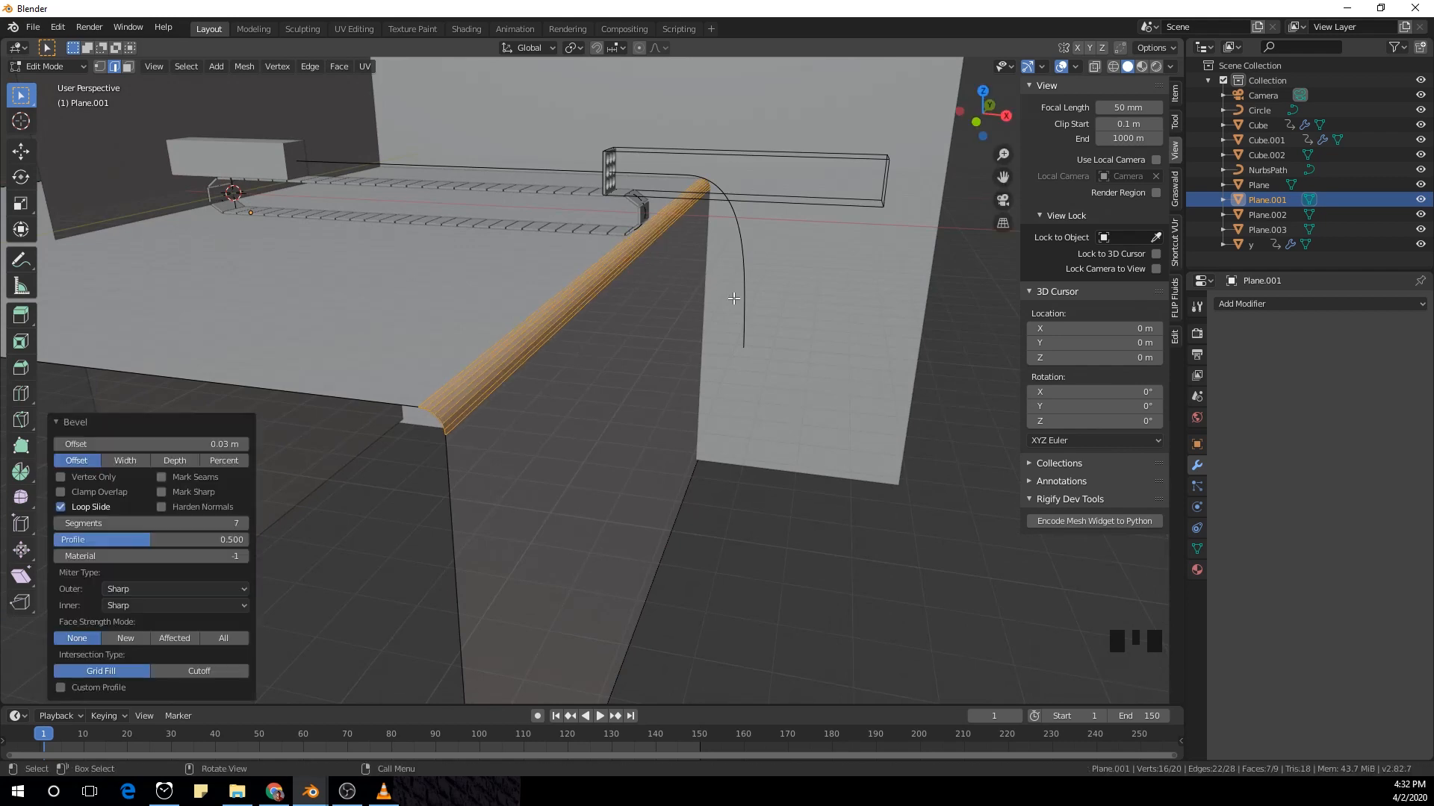
Step: Leave mesh editing and shade the floor object smooth
right_click(719, 266)
key(Tab)
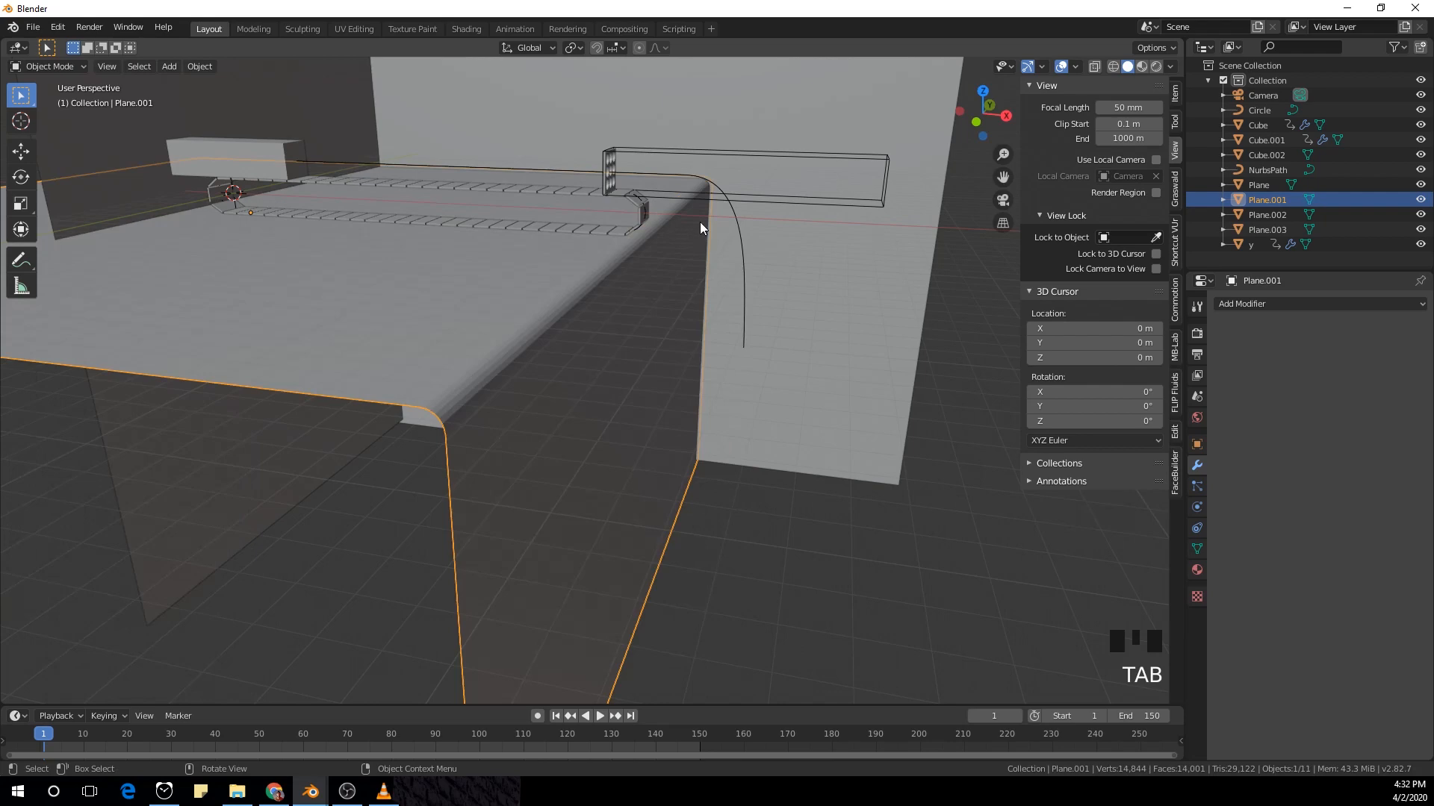
scroll(715, 255, up, 2)
right_click(712, 239)
click(712, 239)
Step: Look through the camera and play the animation to check the framing of the falling tubes
middle_drag(712, 240, 566, 262)
key(KP_0)
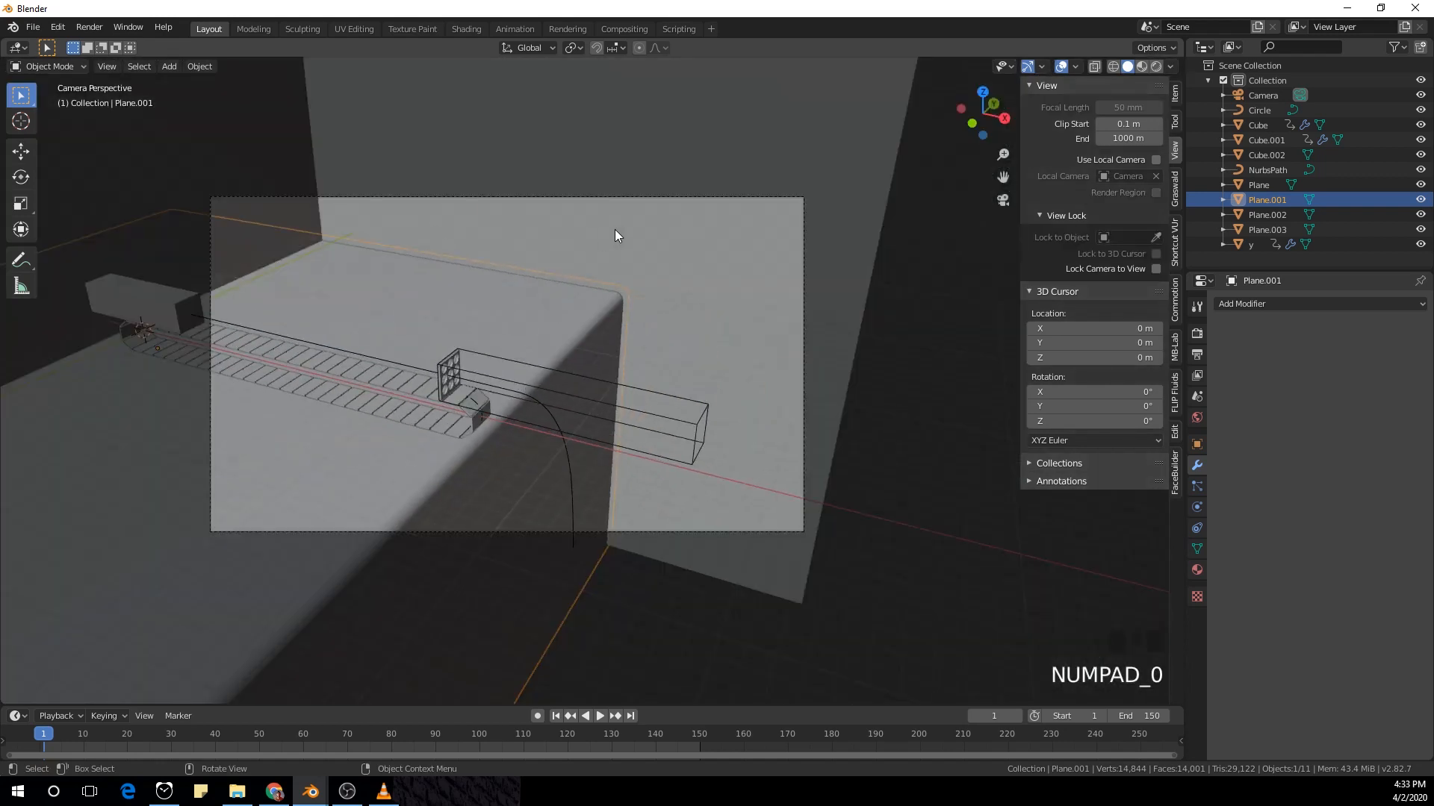
shift+middle_drag(468, 281, 473, 317)
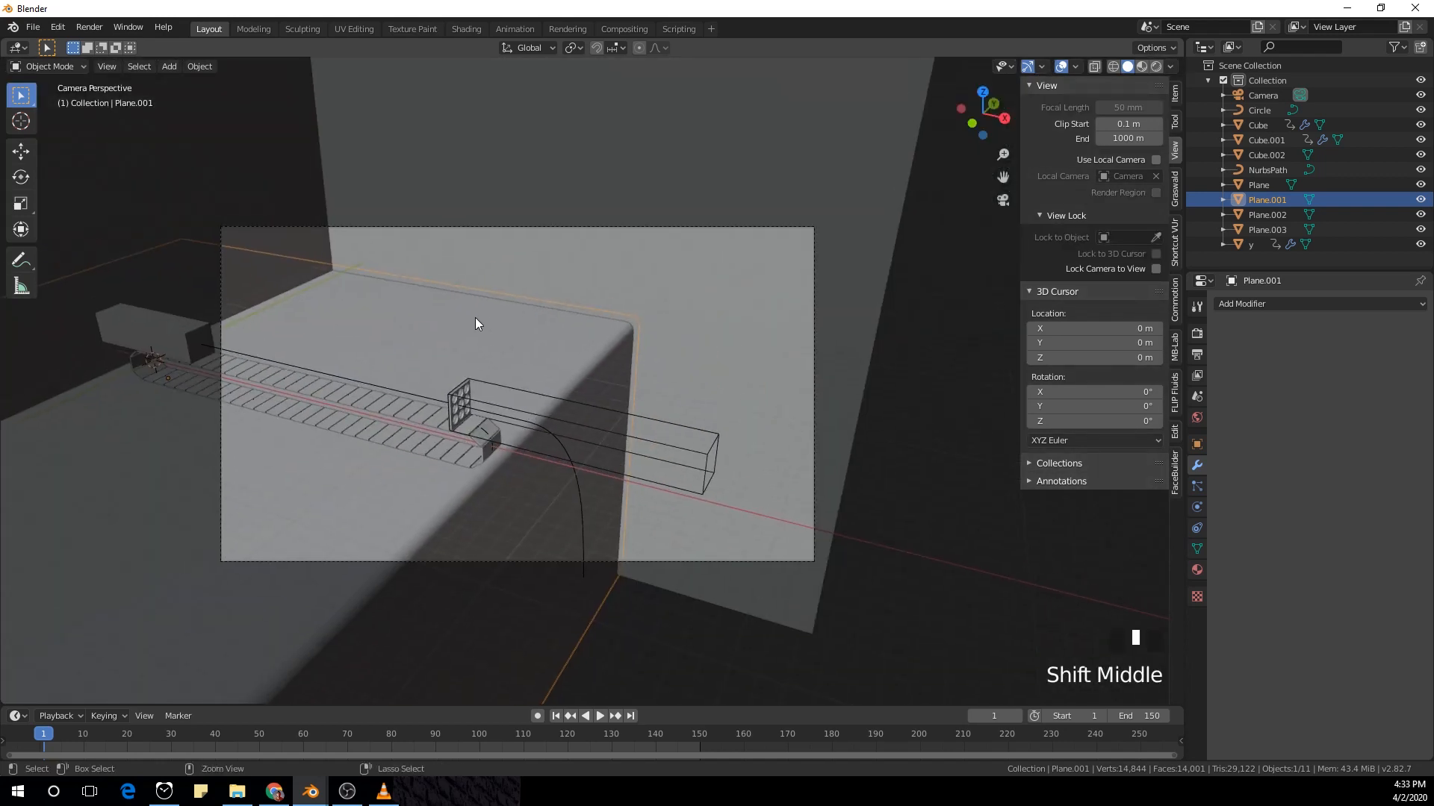
key(space)
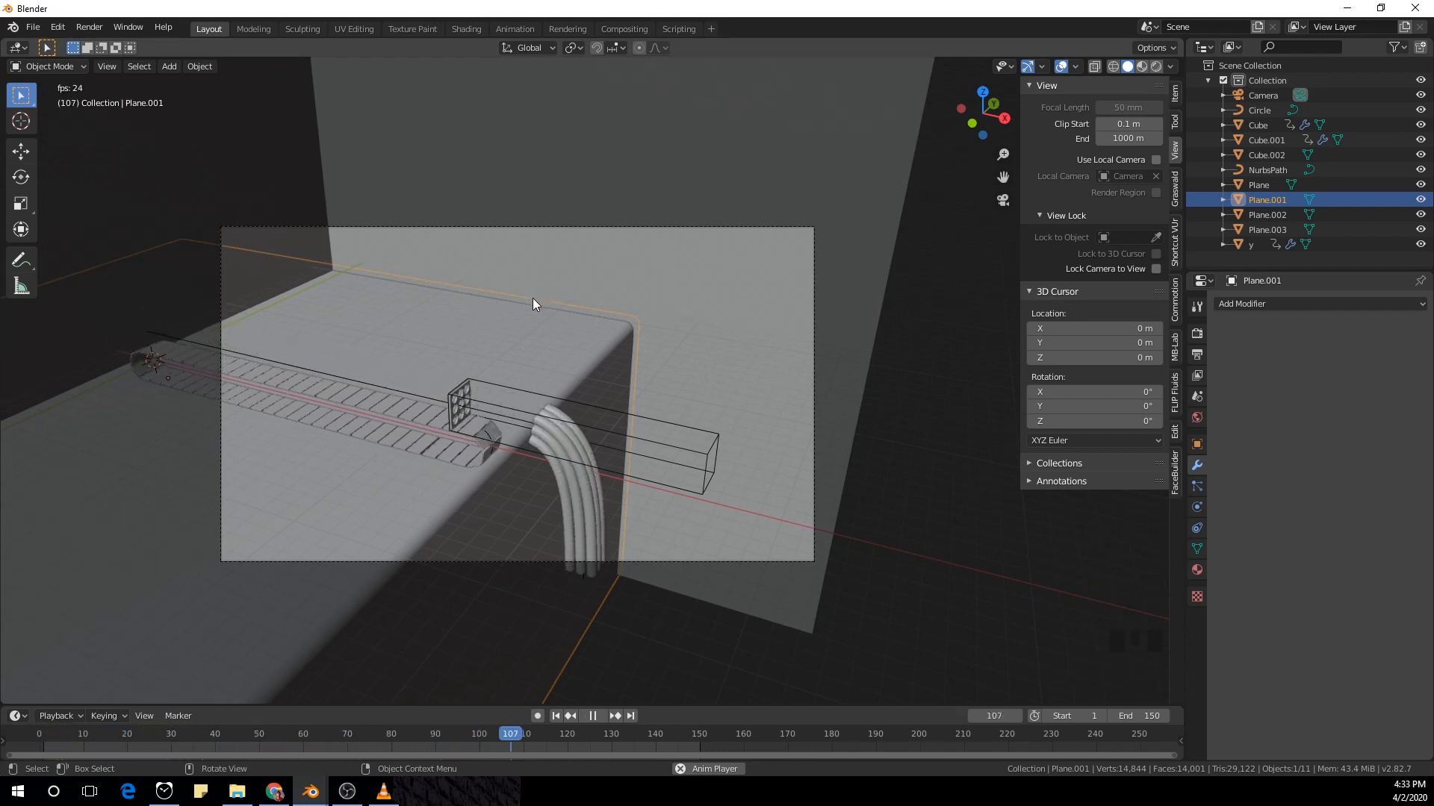
Step: Stop the playback and save the project as s1.blend in the New Folder(11) folder
key(space)
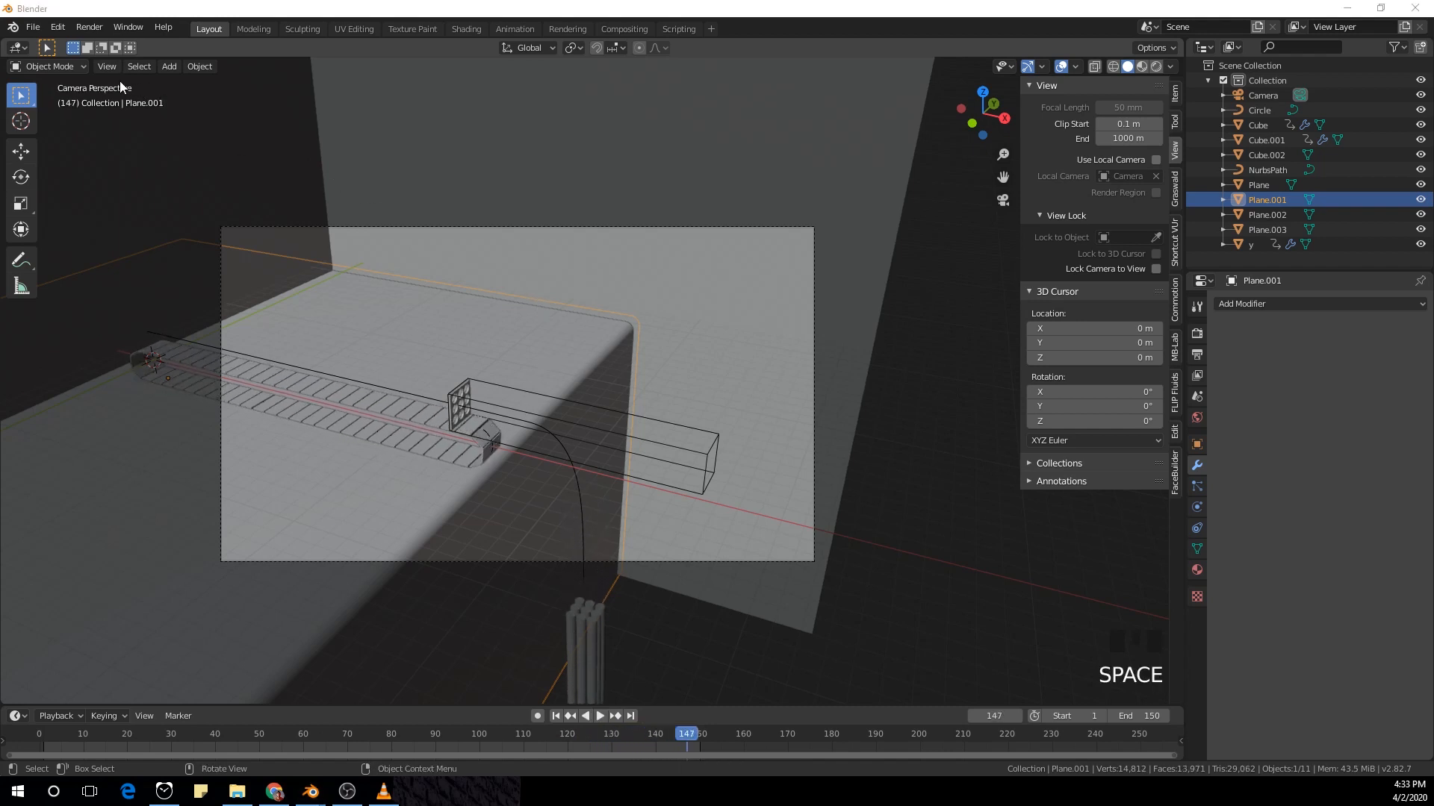
key(ctrl+s)
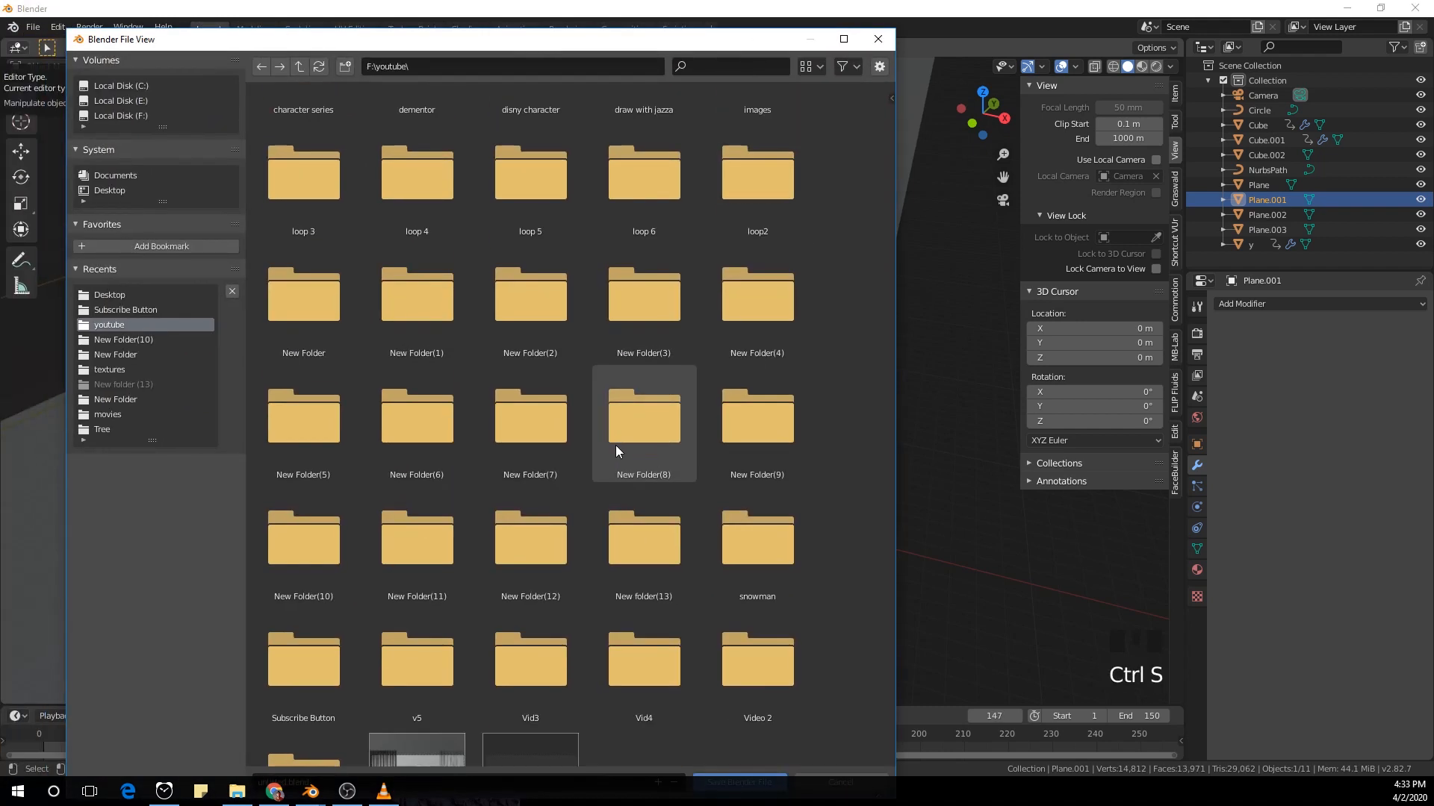
double_click(428, 556)
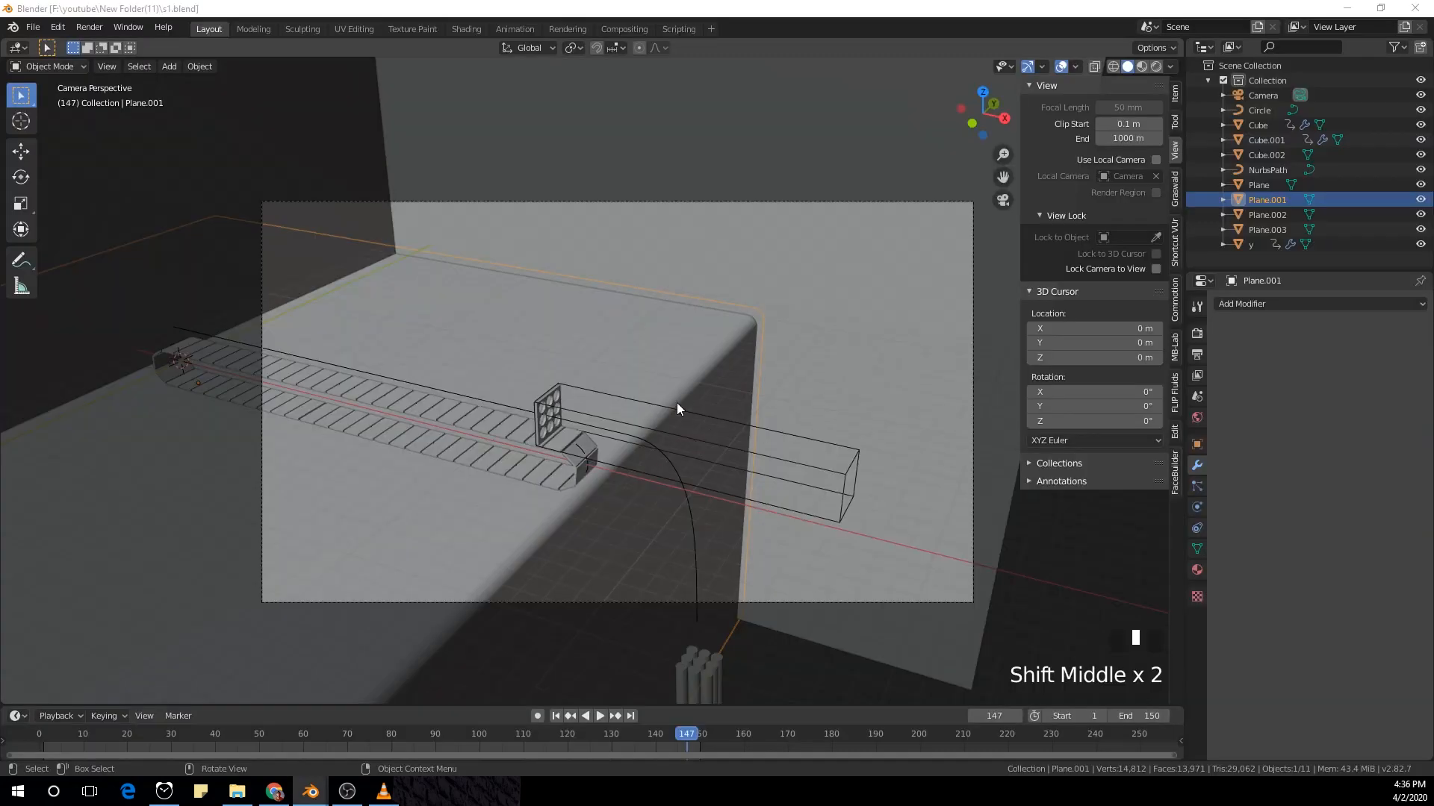
Step: Add a cube and move it about 21.7 m along Y to the floor's back corner
scroll(599, 381, up, 1)
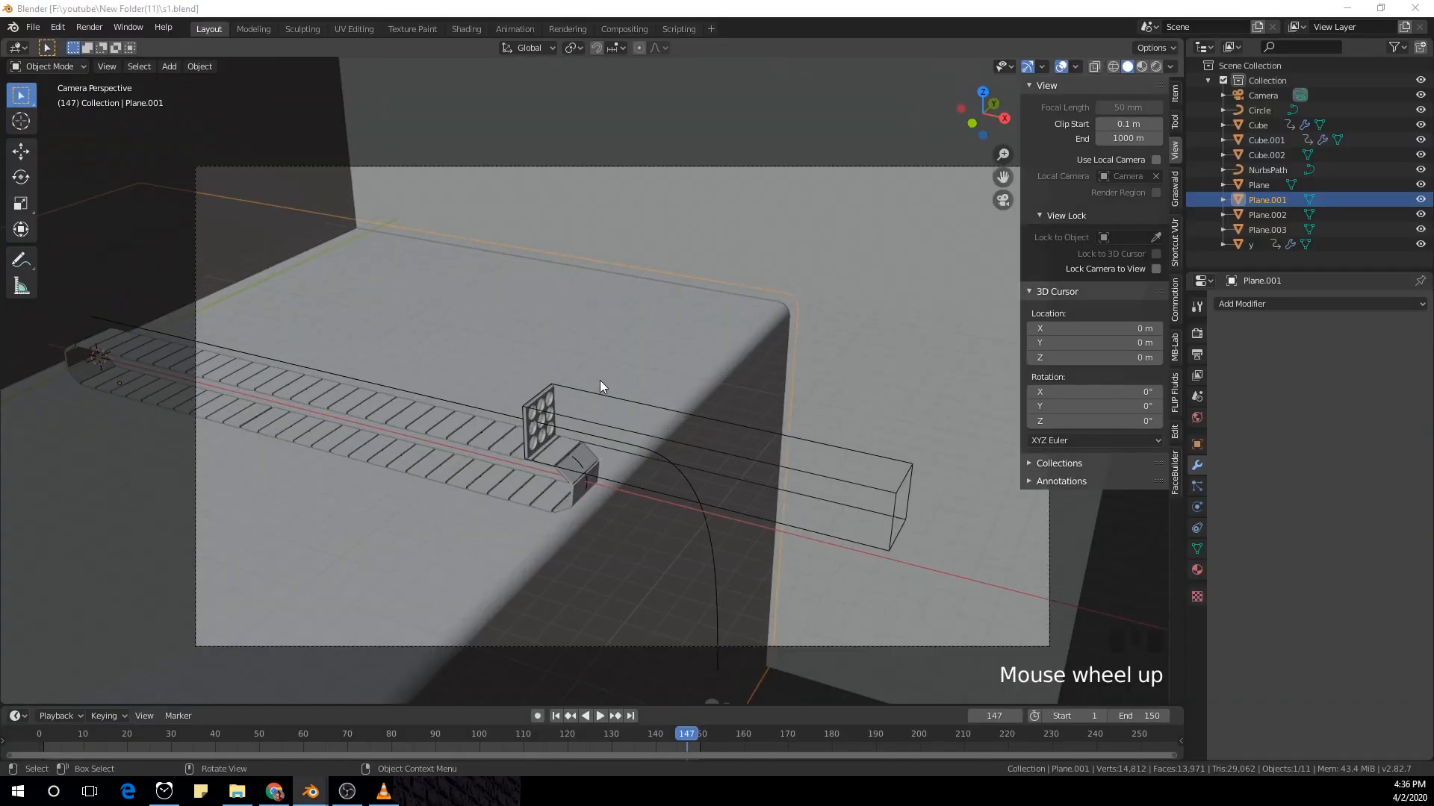
click(489, 321)
key(shift+a)
mouse_move(448, 112)
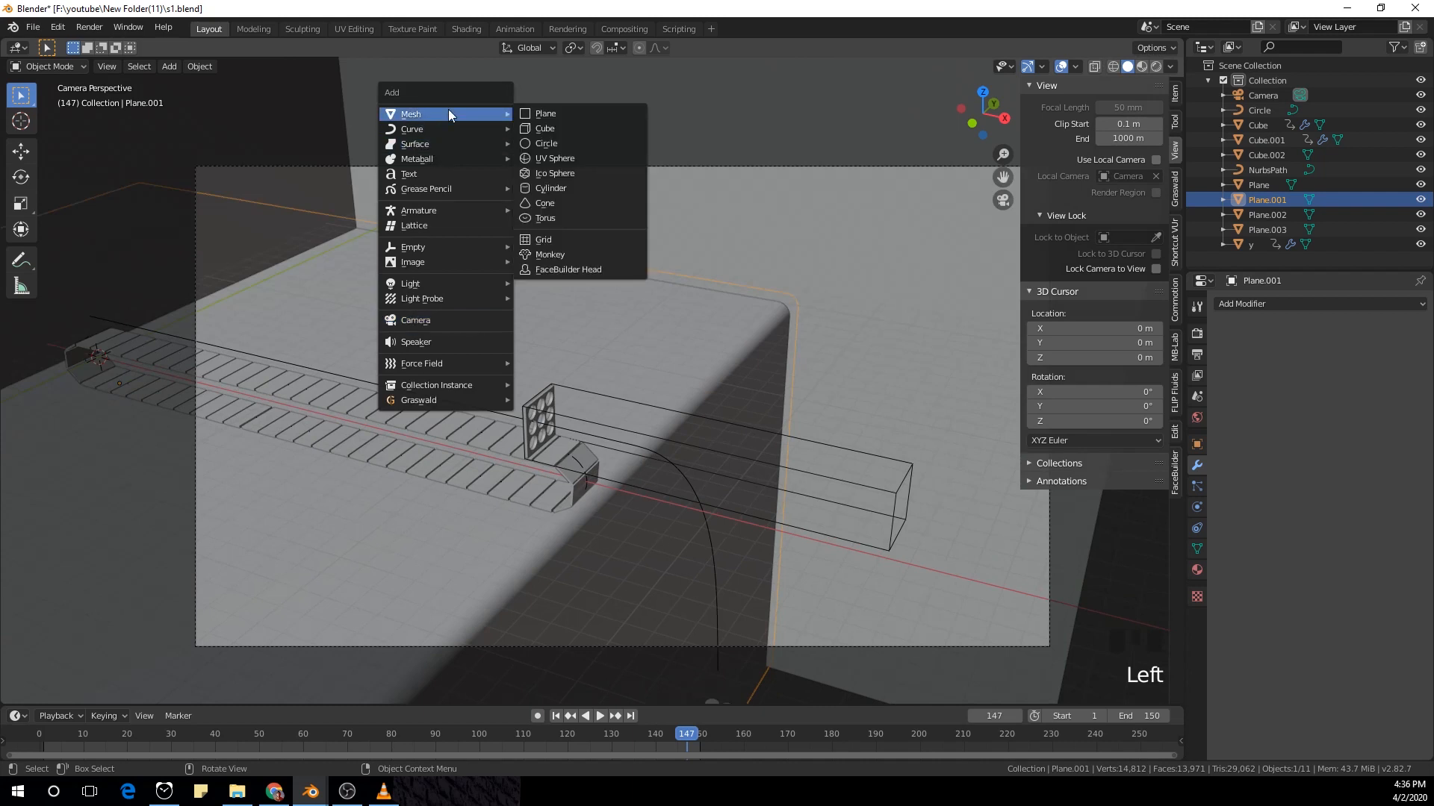
click(564, 130)
key(g)
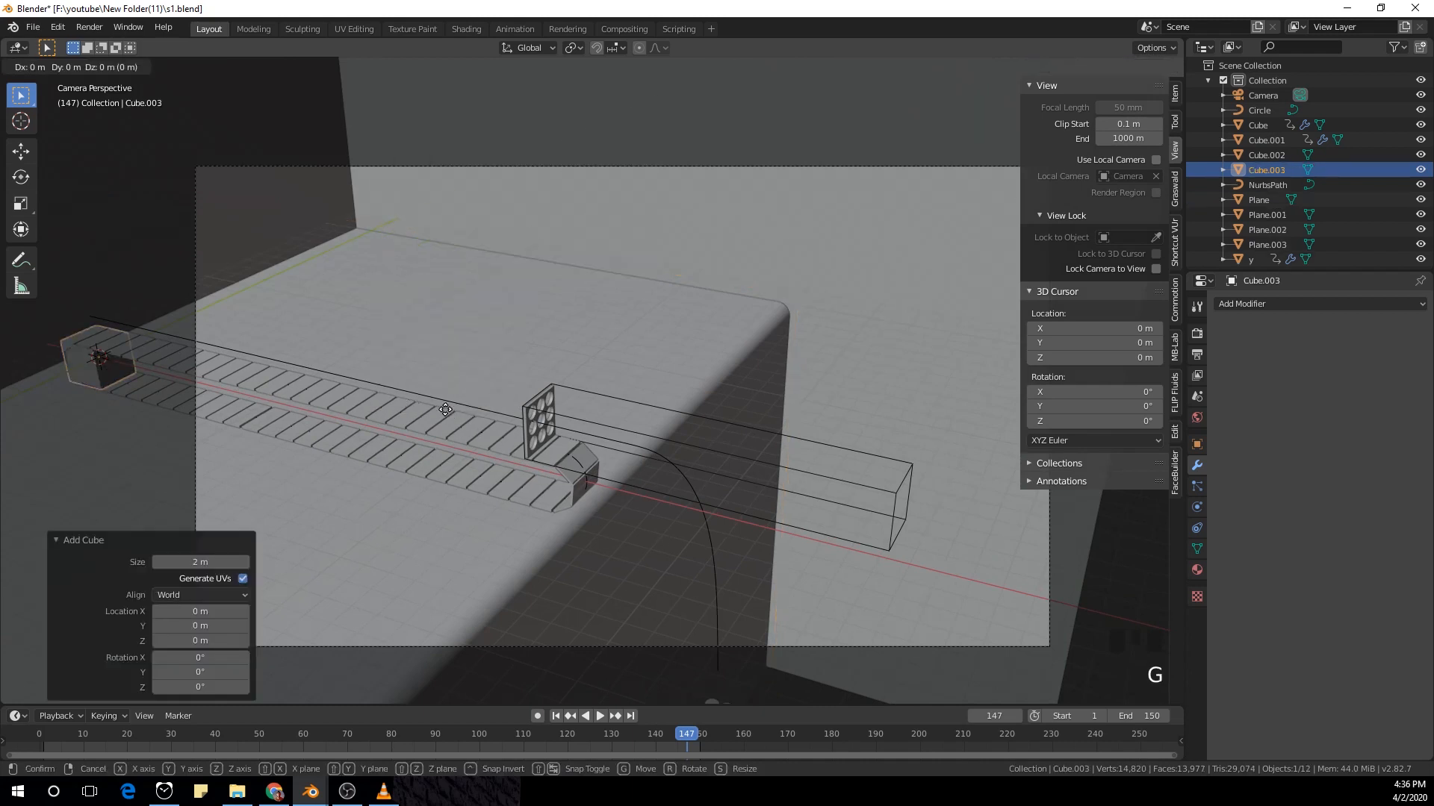
key(y)
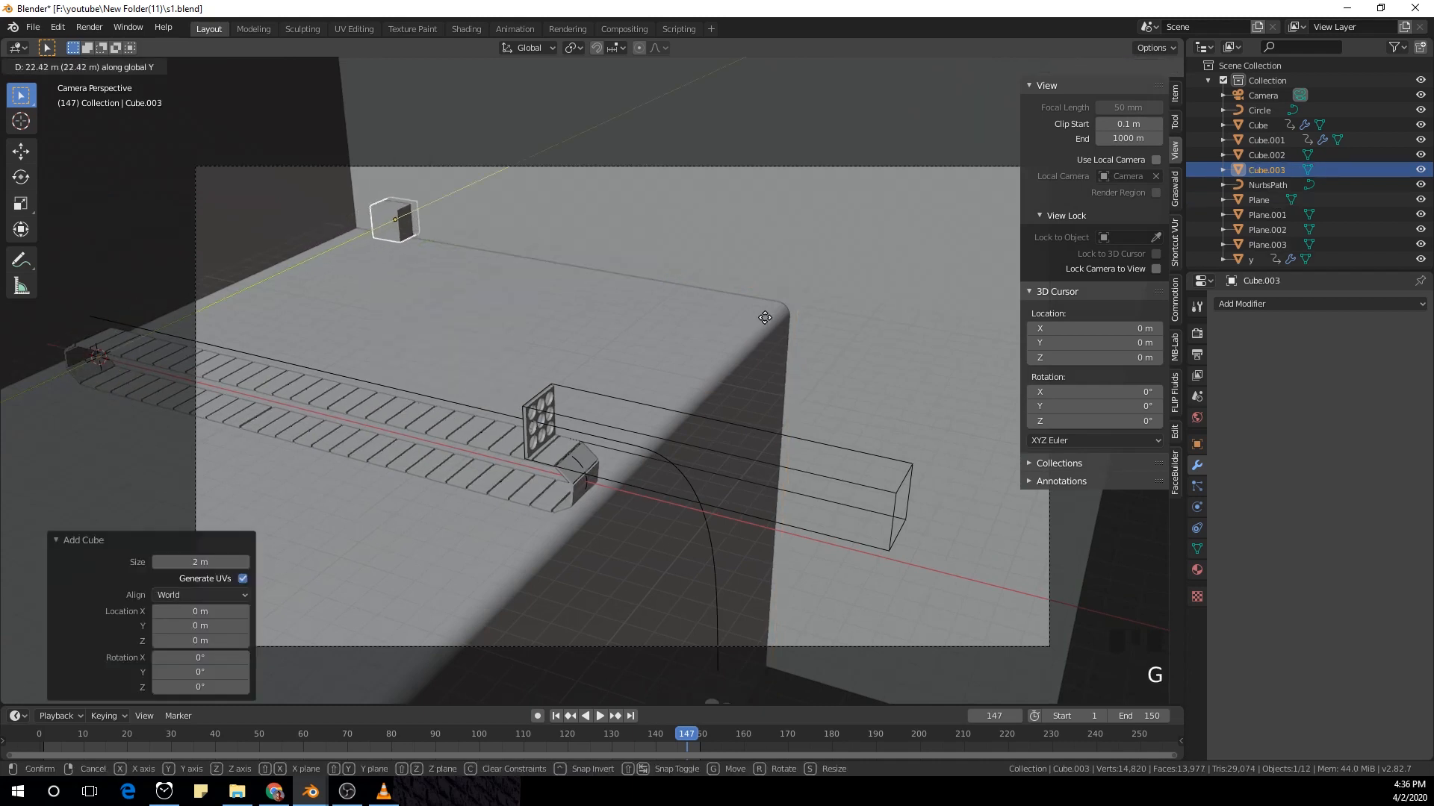
click(755, 323)
Step: Scale the cube uniformly by about 1.59 and stretch it along Z by about 1.44
key(s)
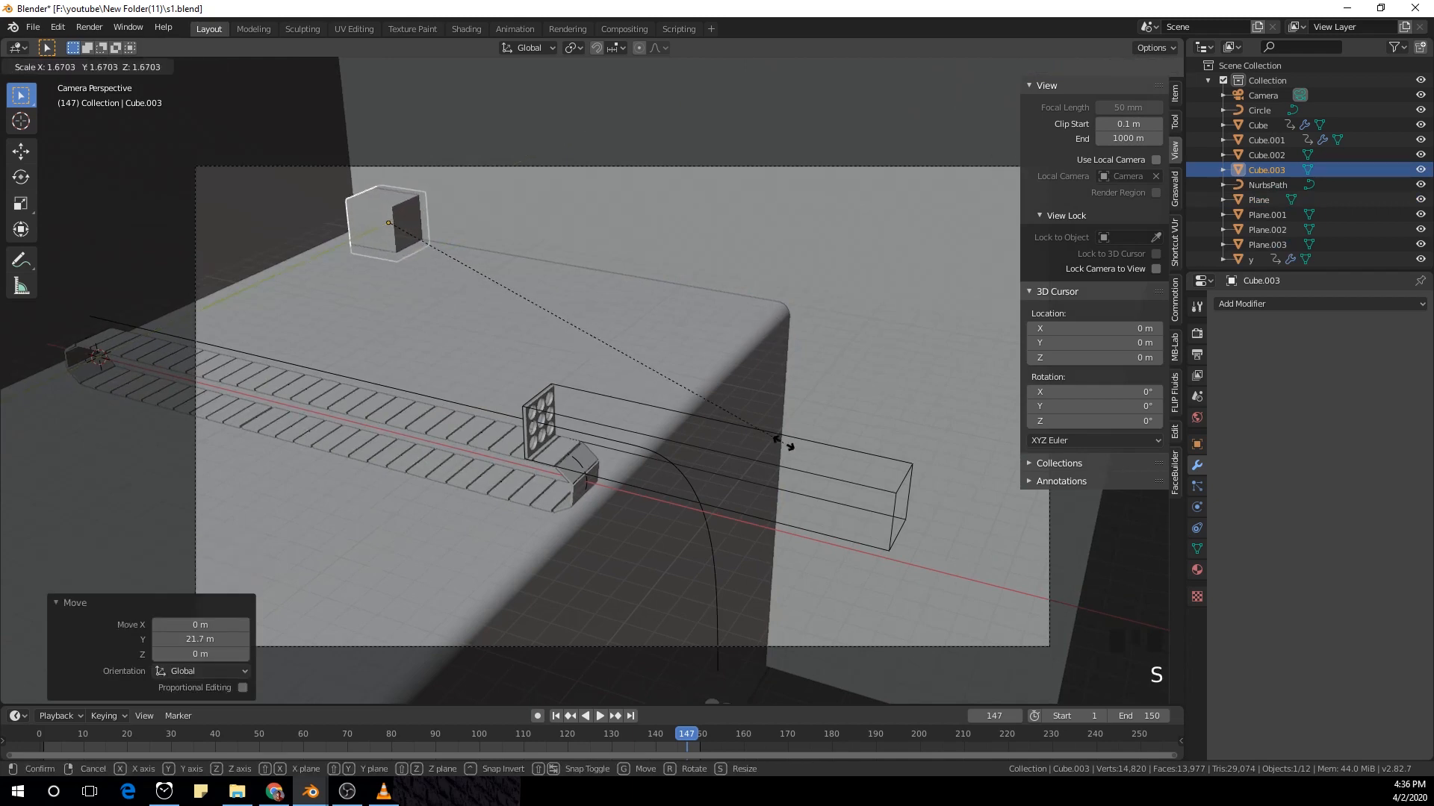
click(763, 435)
key(s)
key(z)
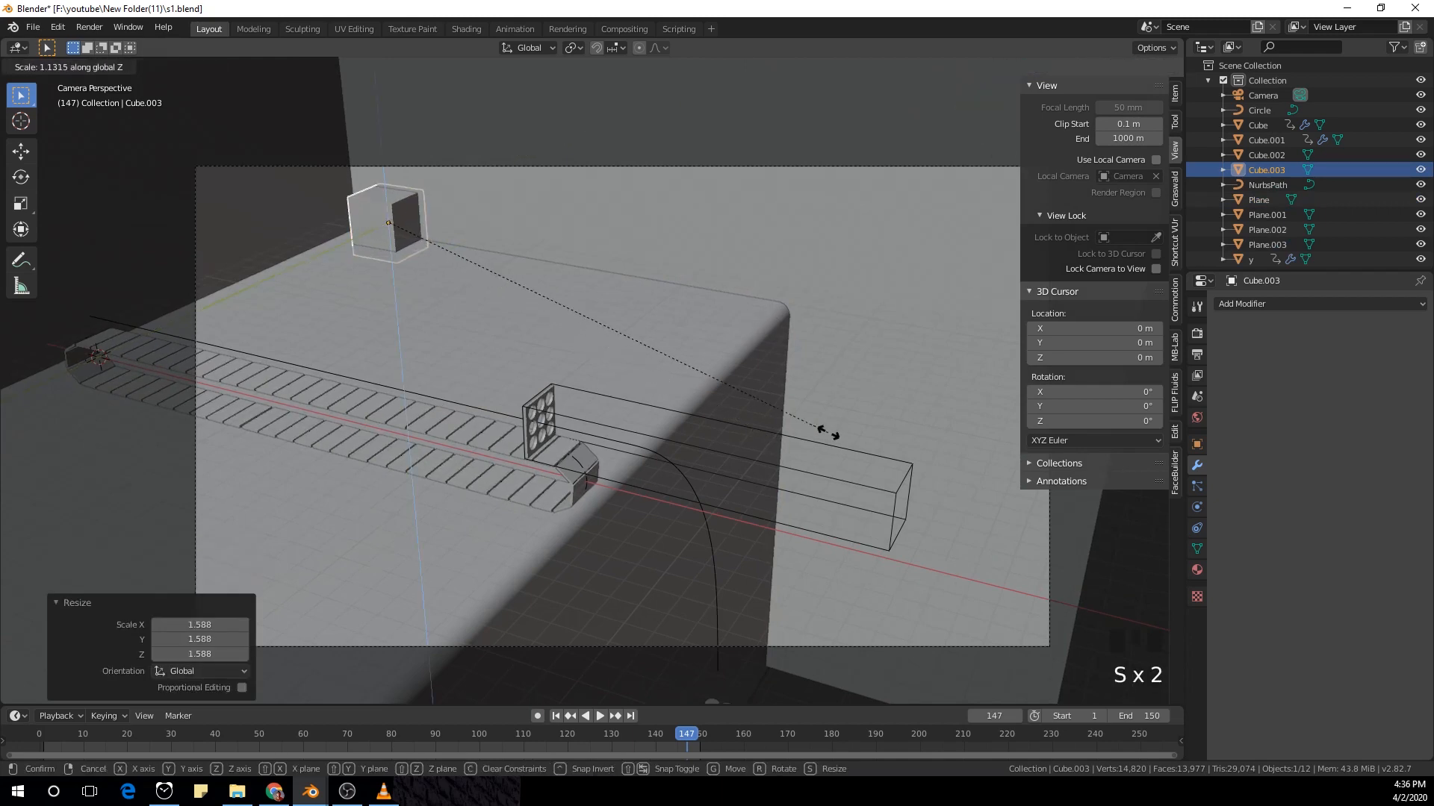
click(974, 426)
Step: Move the cube about -2.03 m along Y and stretch it along Y by about 2.09
key(g)
key(y)
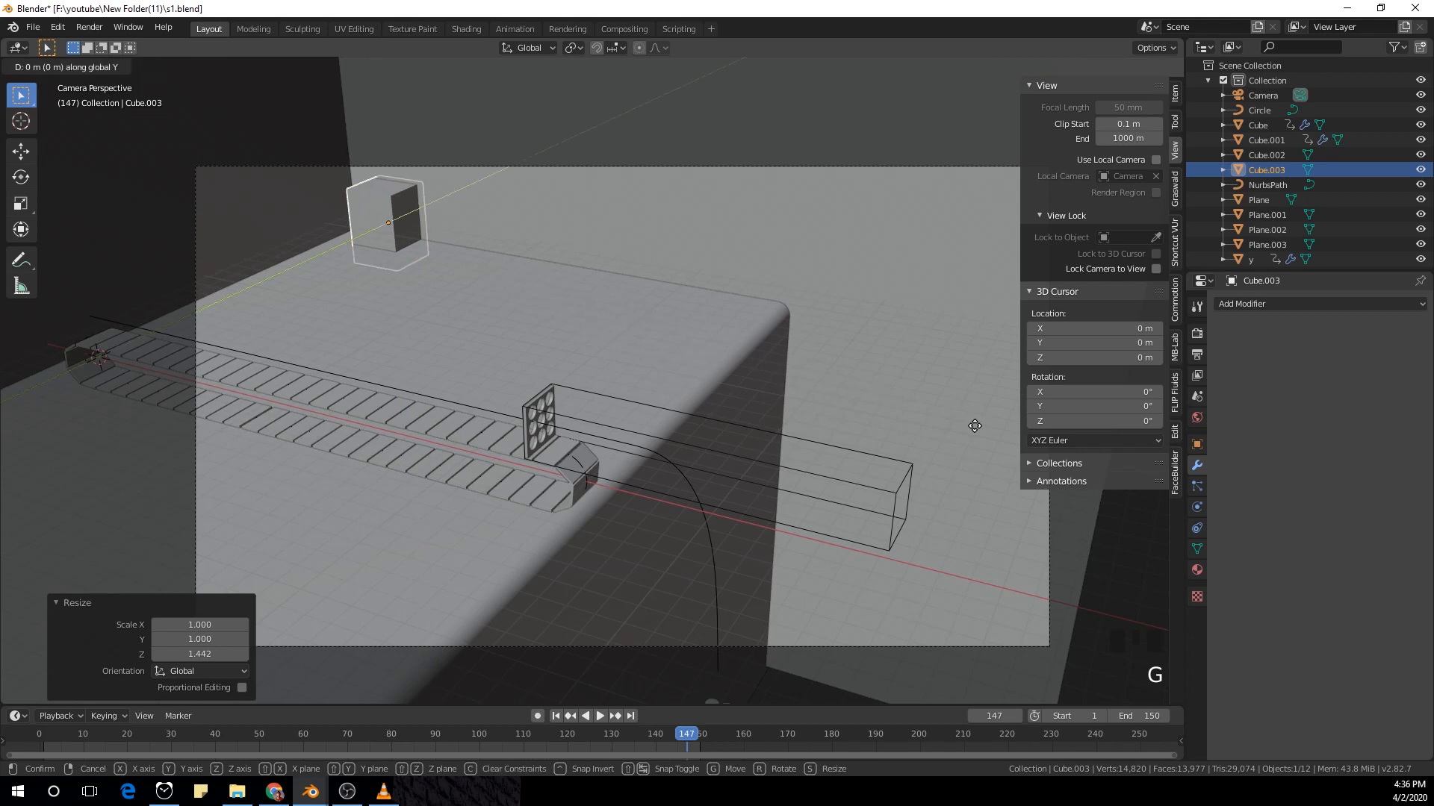
click(952, 433)
key(s)
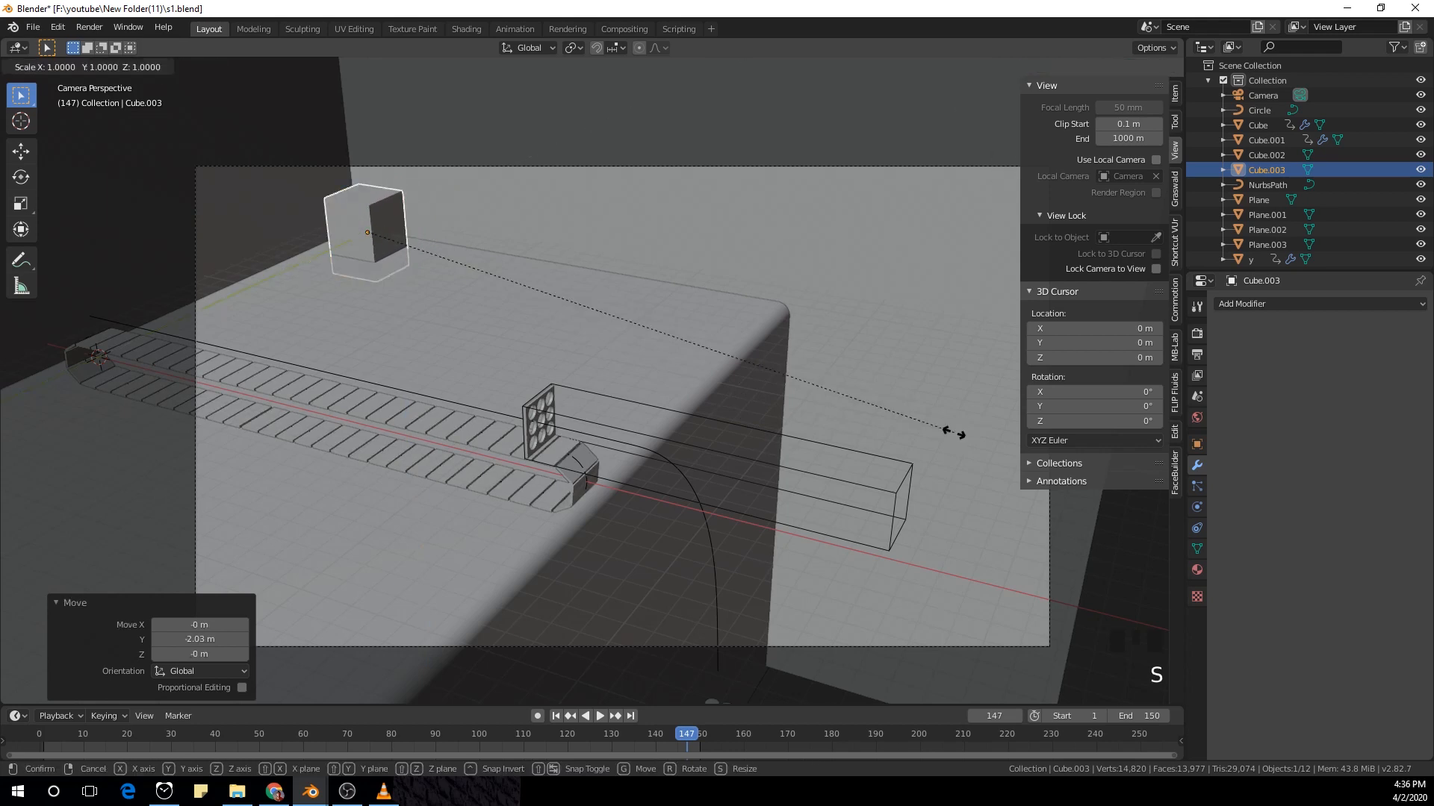
key(y)
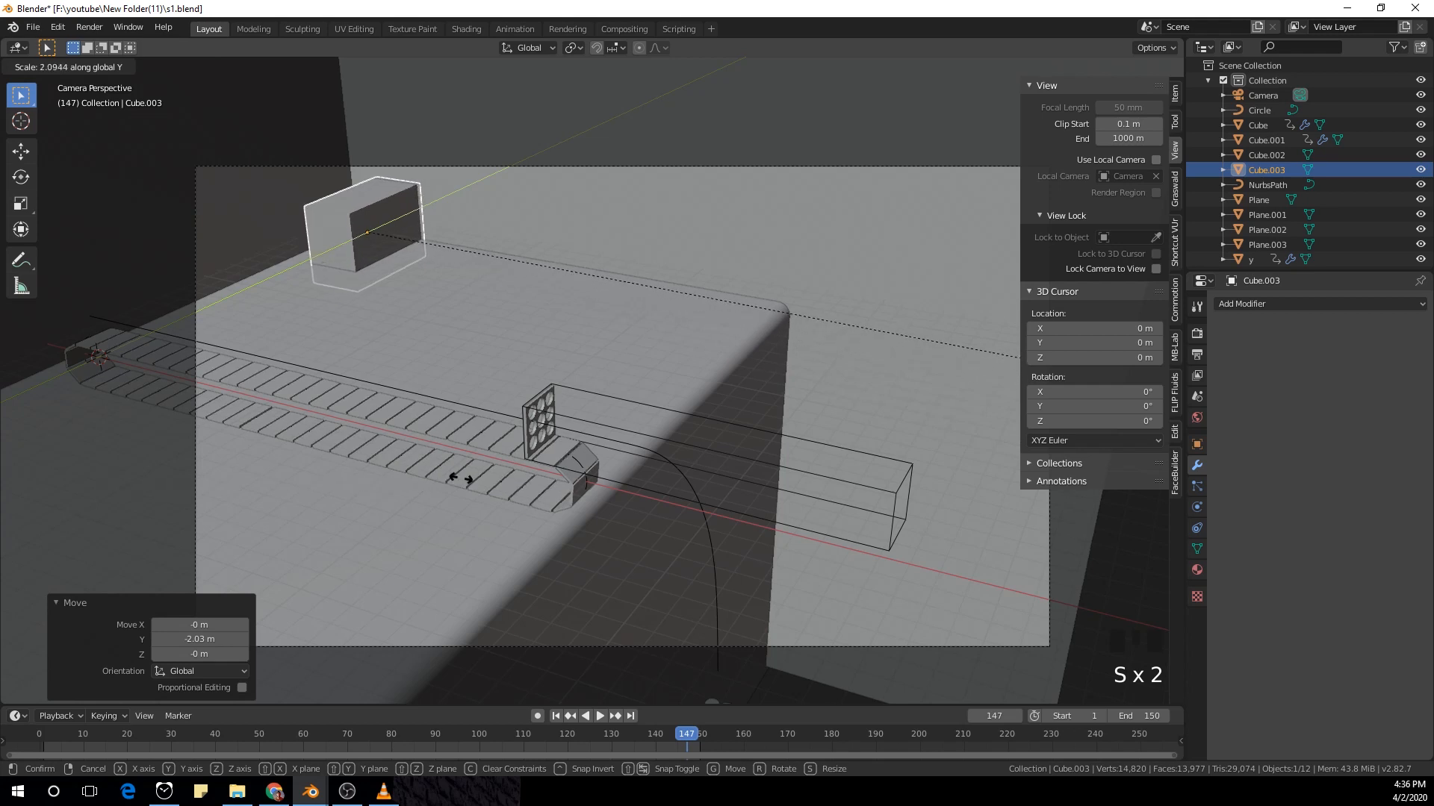
click(438, 479)
Step: Raise the cube about 0.96 m along Z so it rests on the floor
scroll(443, 291, up, 1)
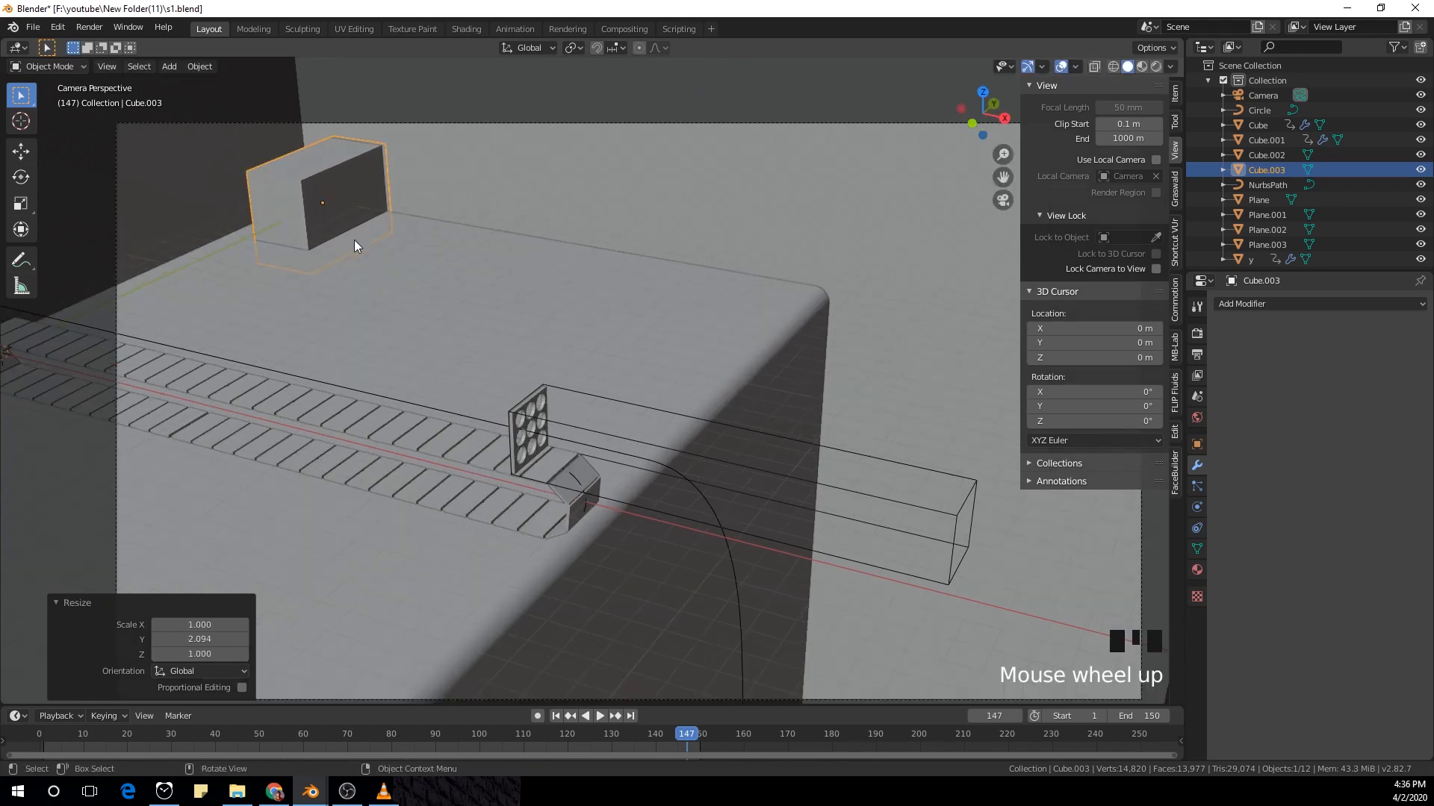
key(g)
key(z)
click(357, 221)
Step: Bevel the cube's upper front edge with an offset of about 1.61 m and 7 segments
shift+middle_drag(357, 221, 392, 299)
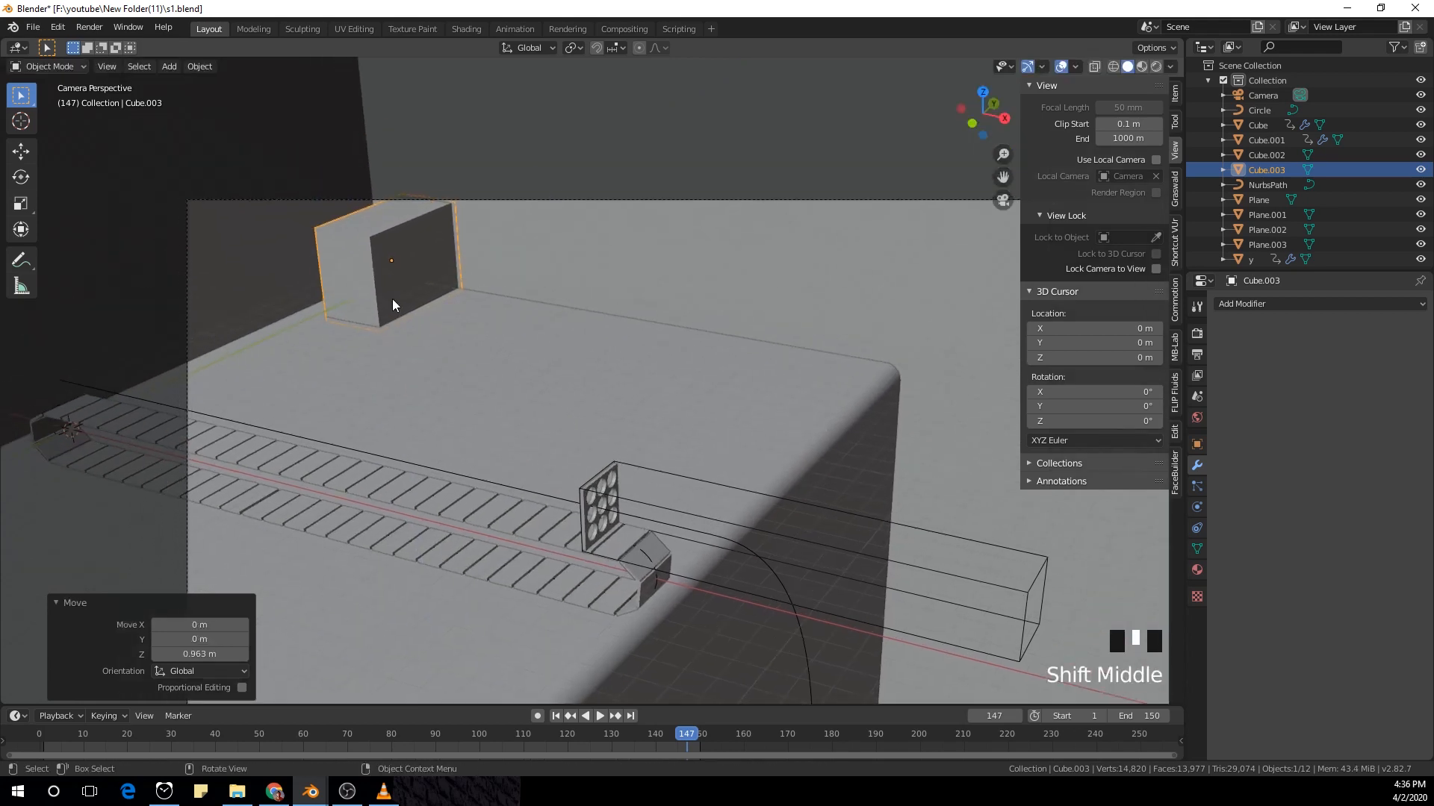
key(Tab)
click(341, 246)
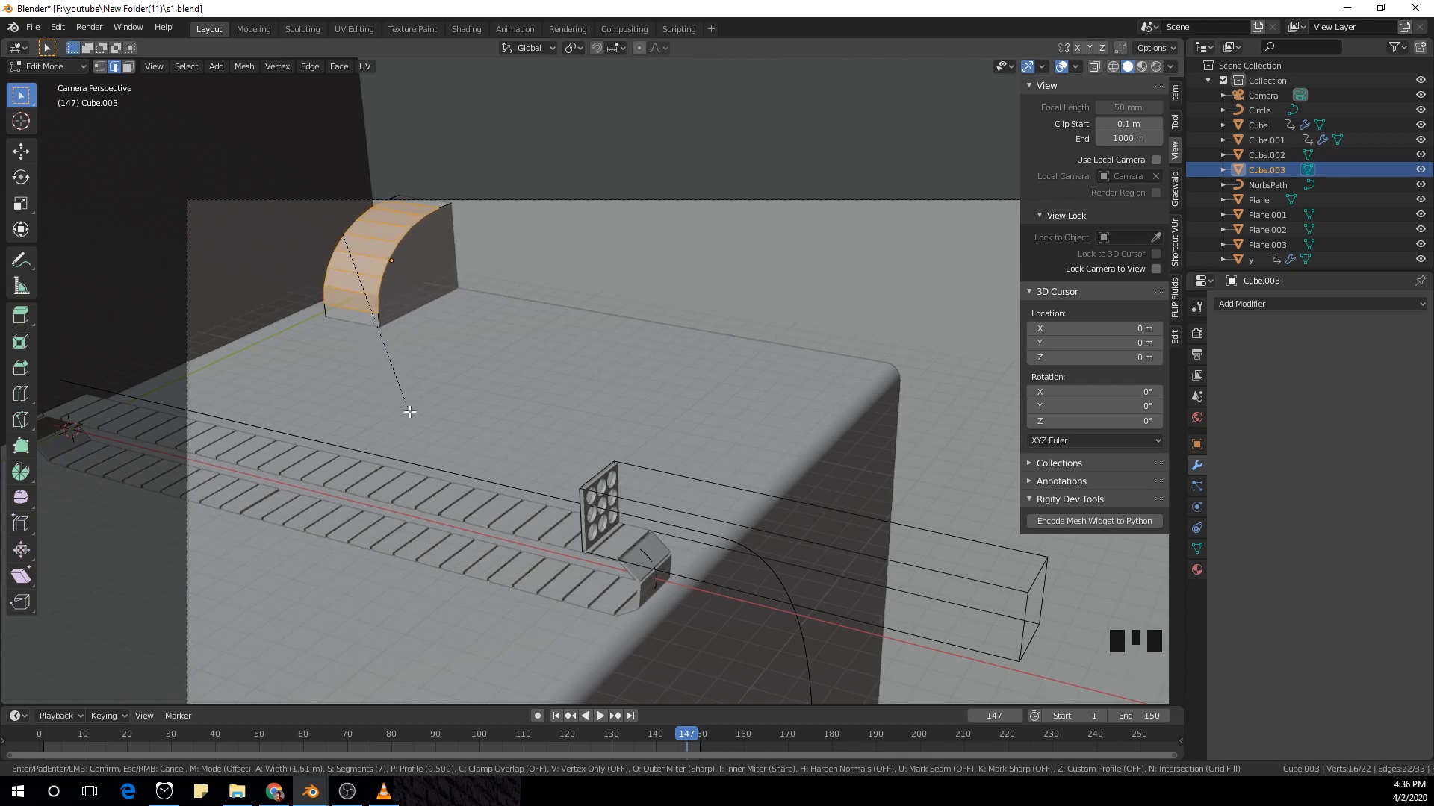
click(407, 418)
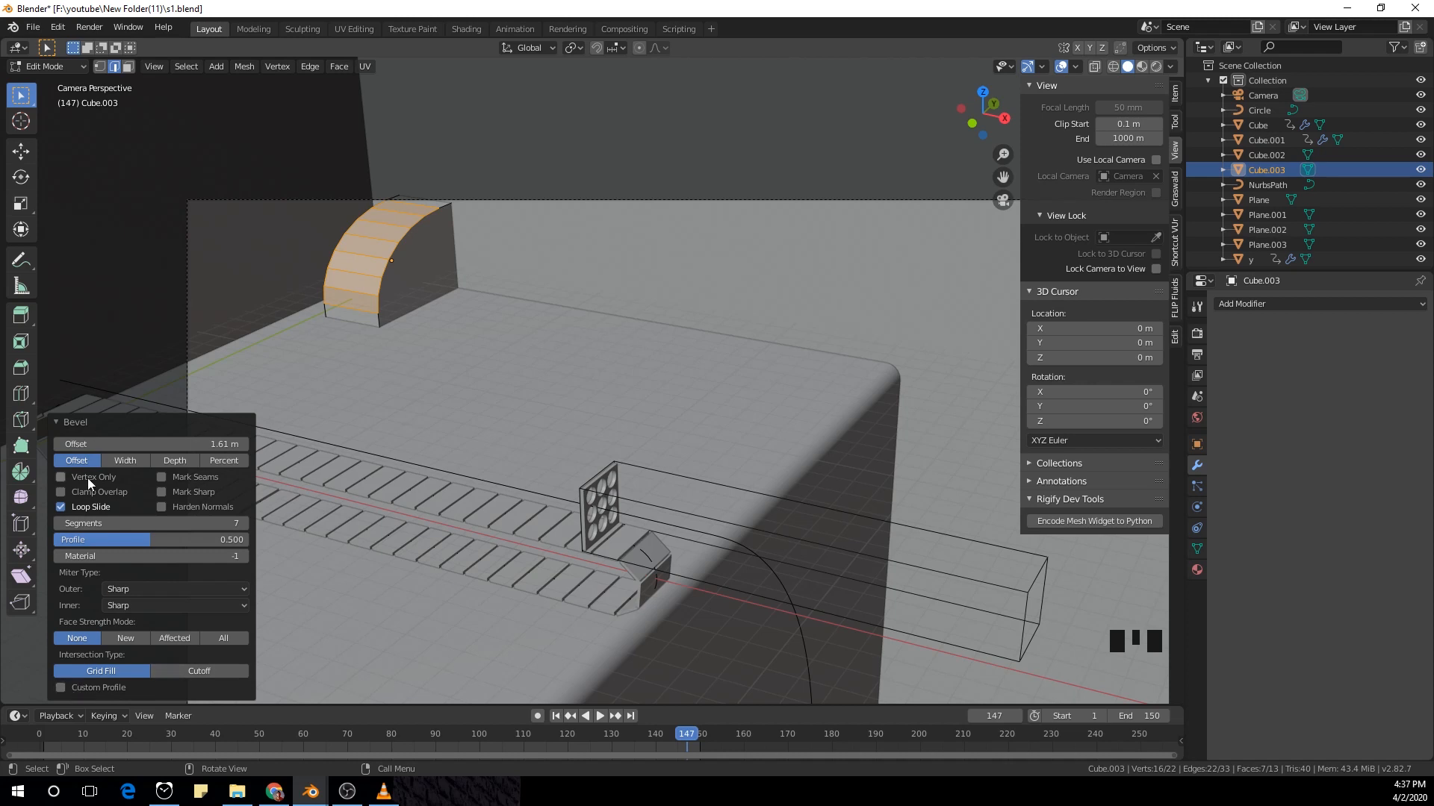
Step: Give the bevel a custom Steps profile with 8 segments to form stairs, and leave mesh editing
click(60, 688)
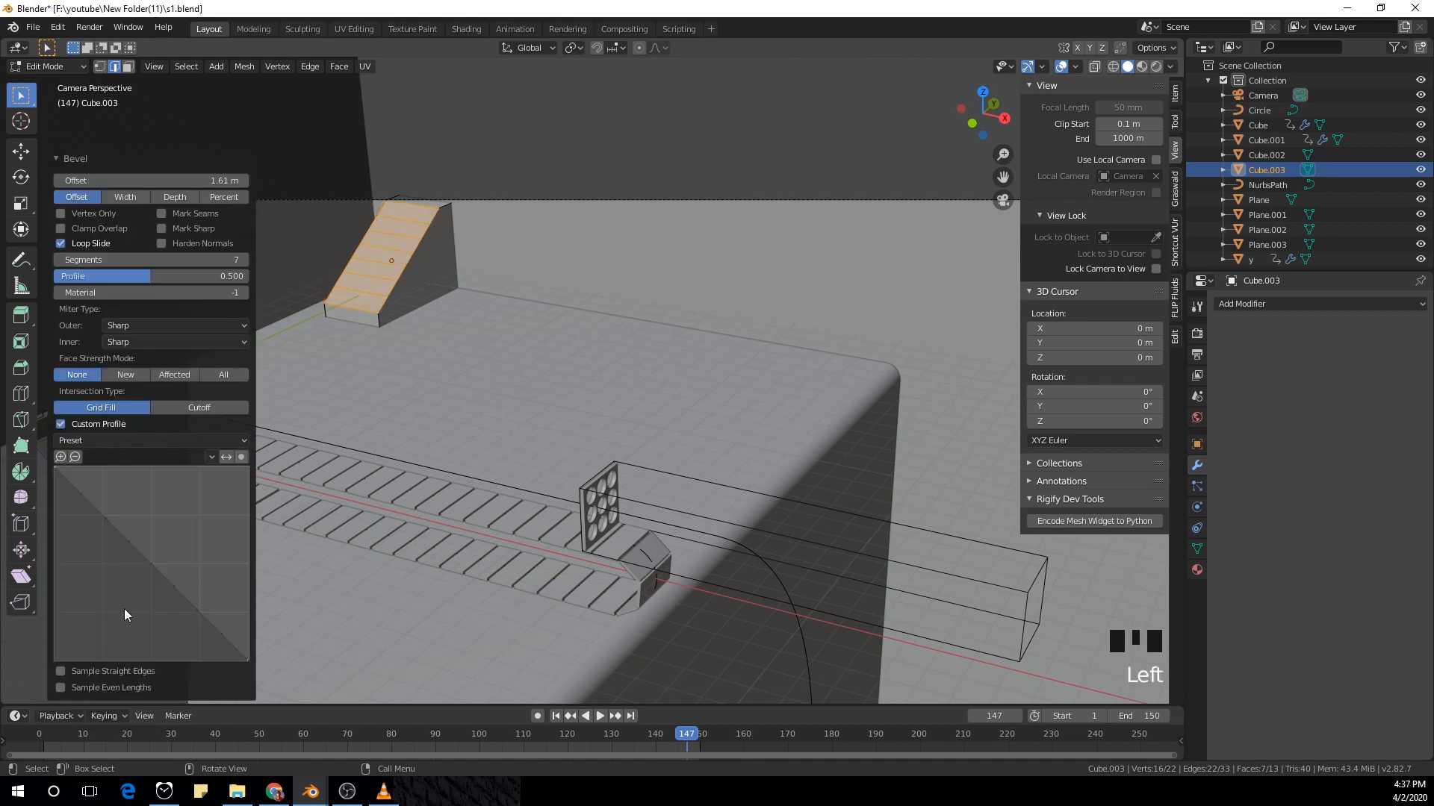
click(239, 441)
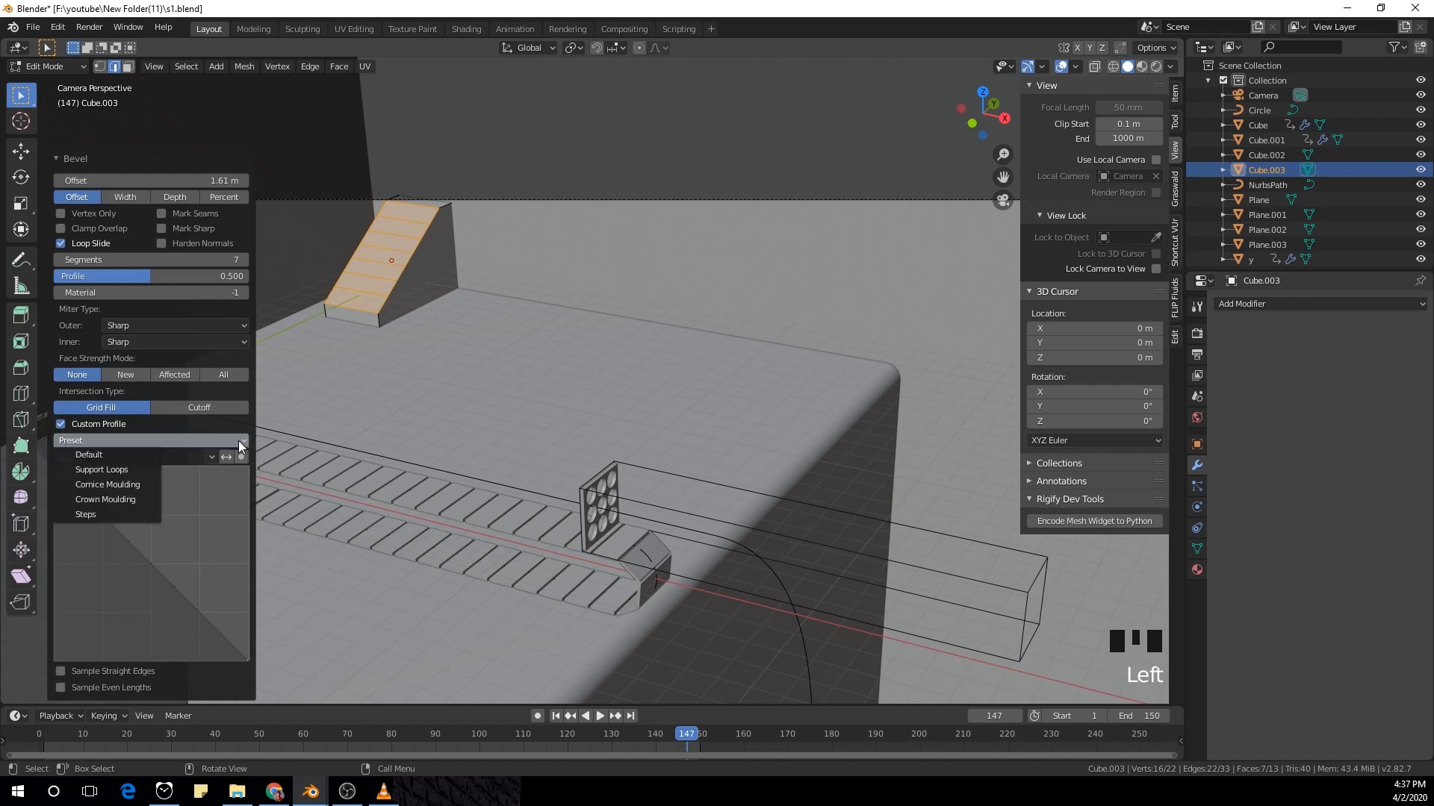
click(96, 516)
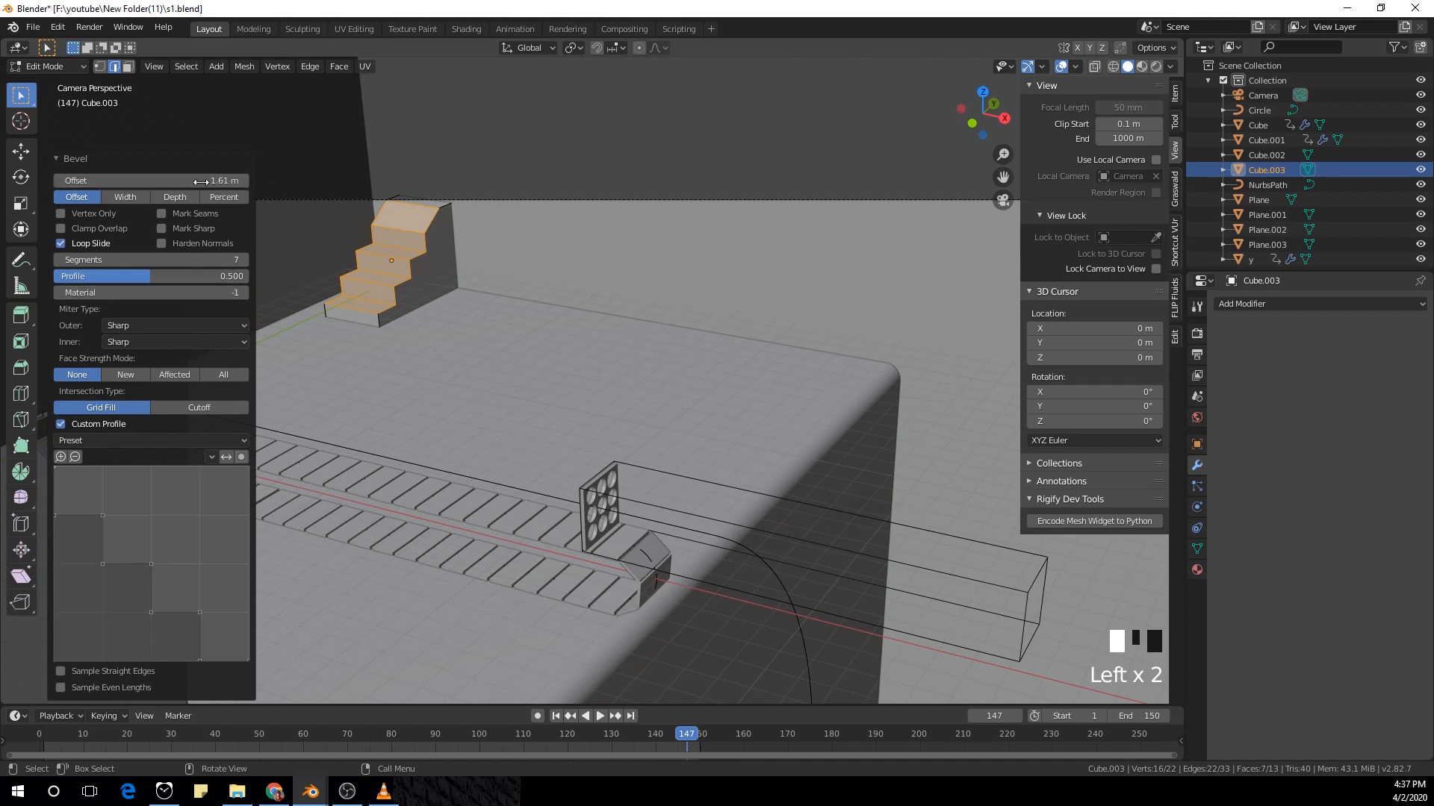
click(245, 260)
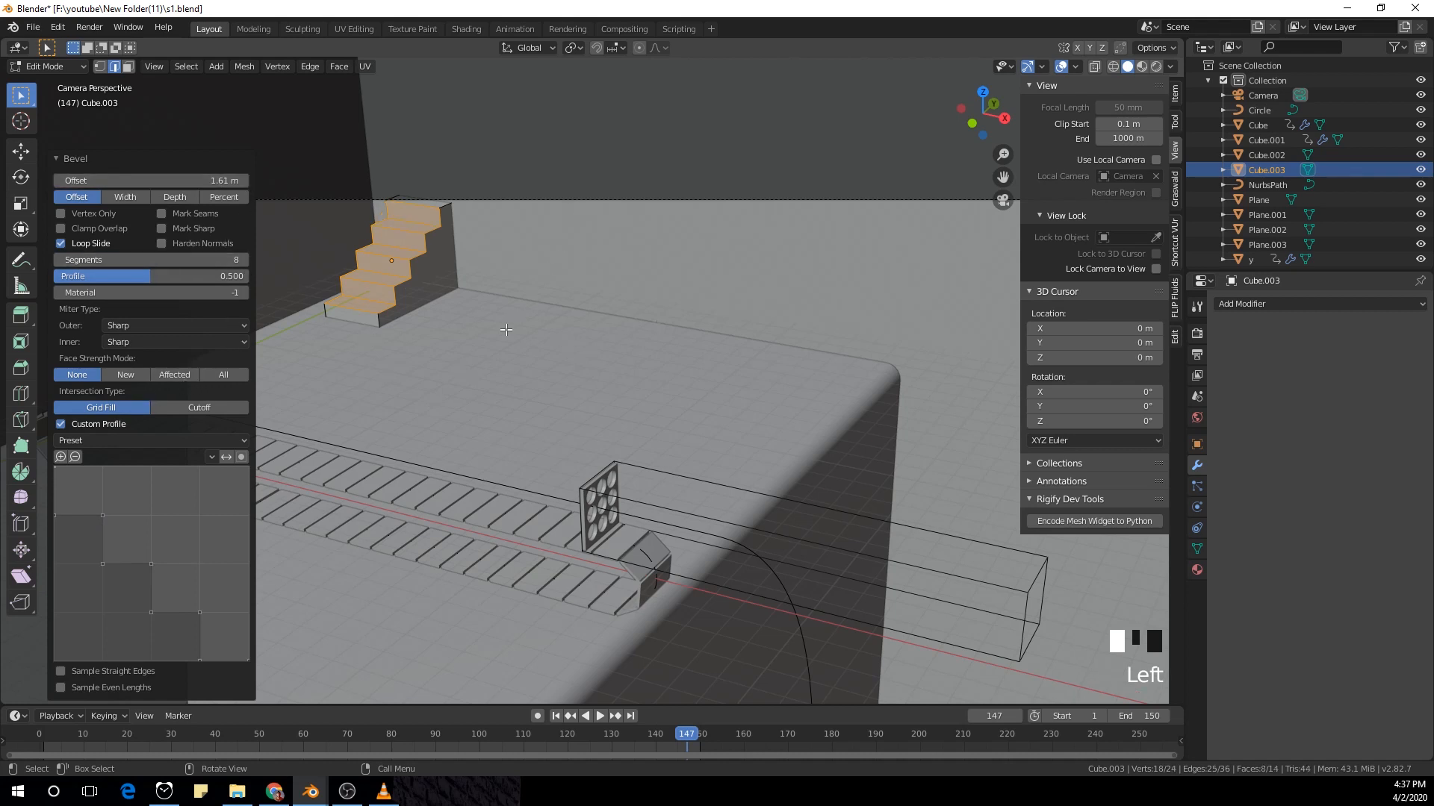
key(Tab)
Step: Add a second cube and move it about 6.82 m along Y, beside the conveyor's starting end
middle_drag(495, 330, 582, 308)
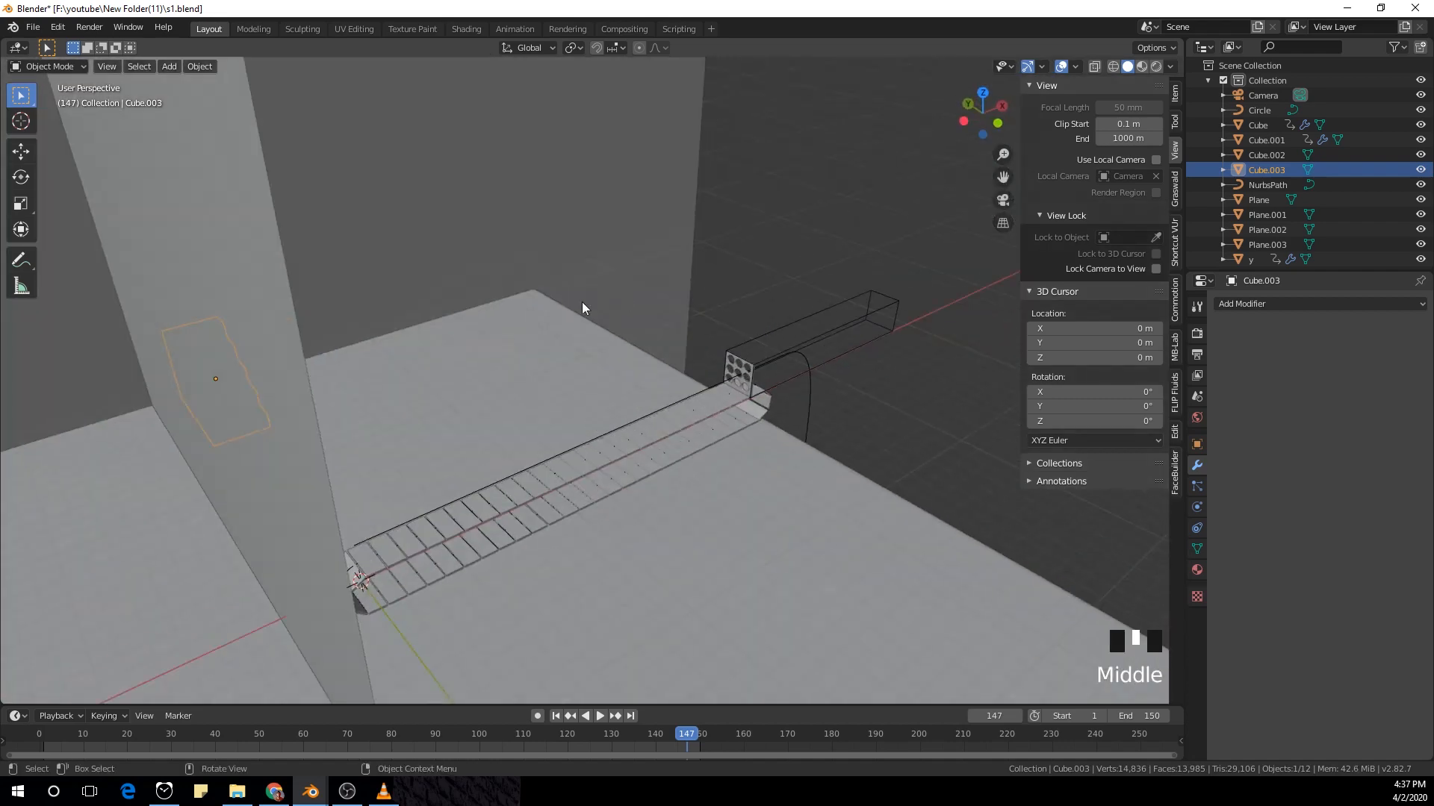
scroll(481, 339, up, 2)
middle_drag(481, 338, 536, 407)
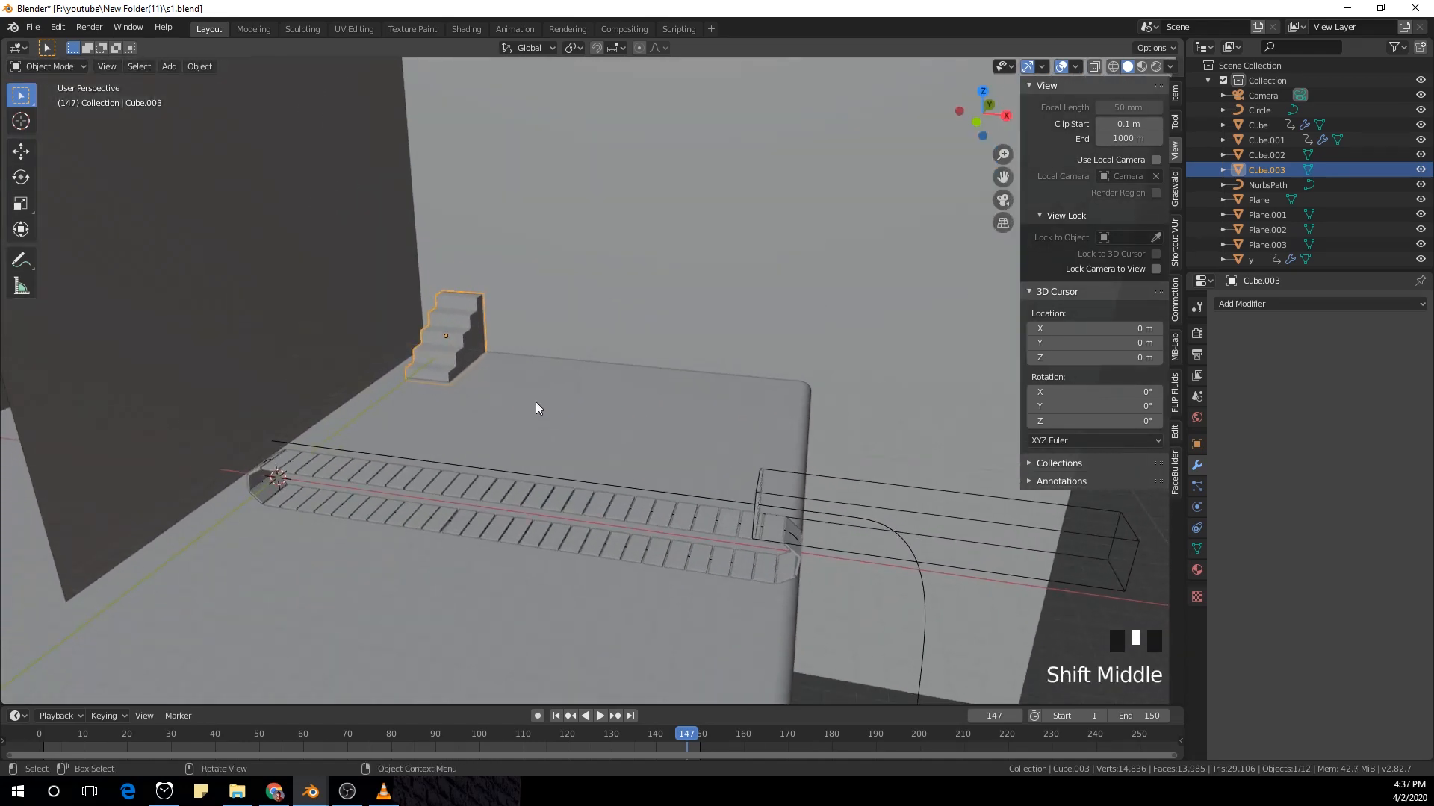
scroll(524, 372, down, 1)
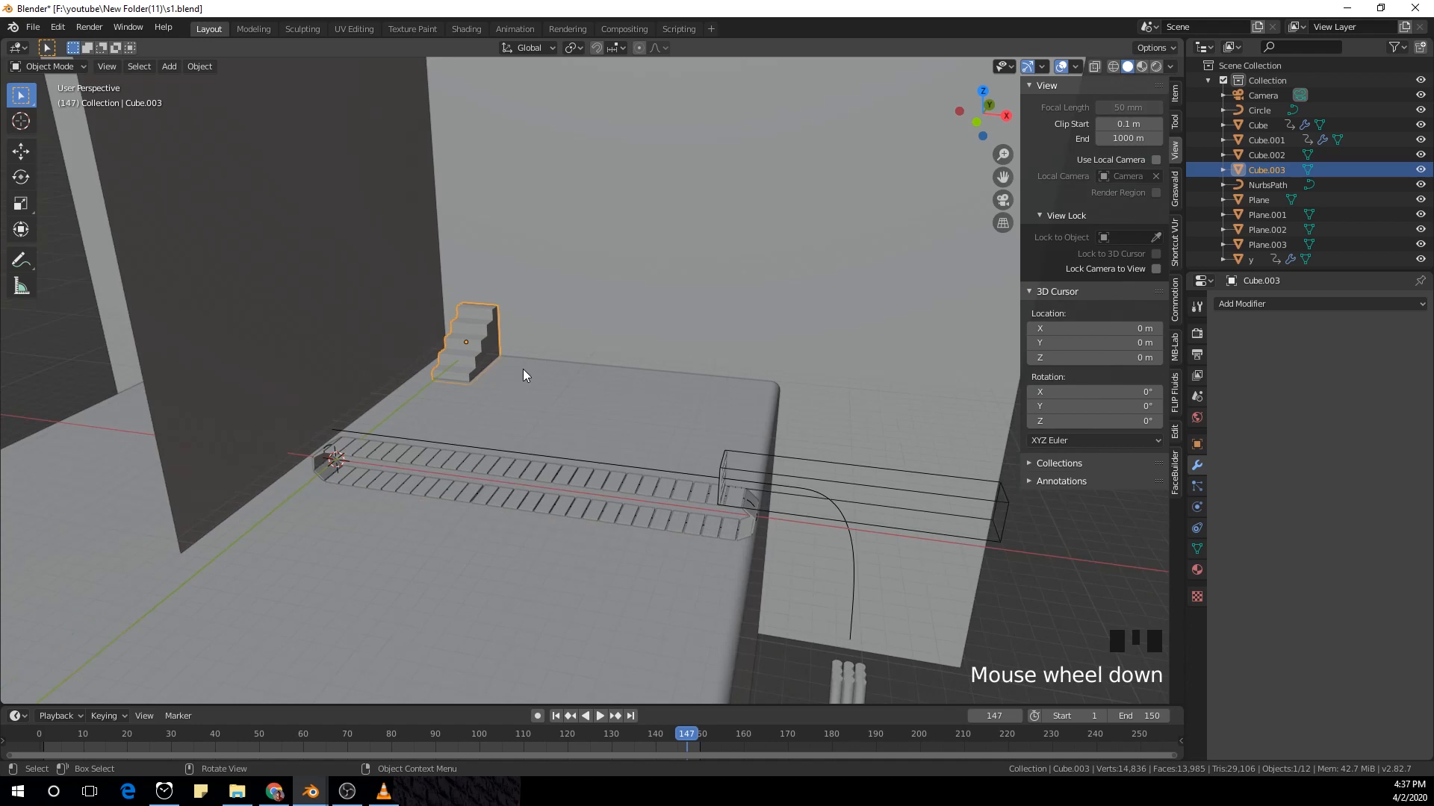
key(KP_0)
scroll(450, 329, down, 1)
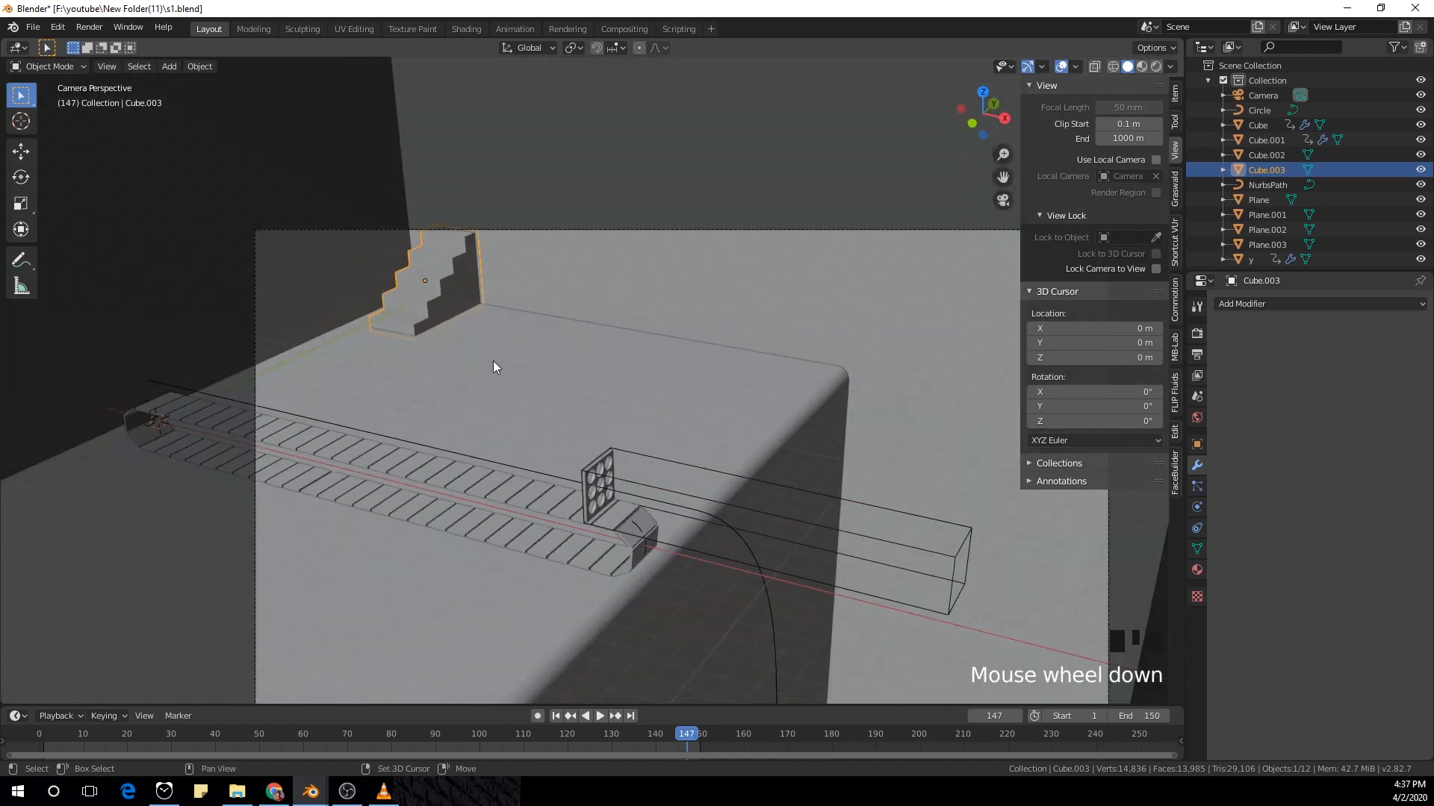
key(shift+a)
click(601, 377)
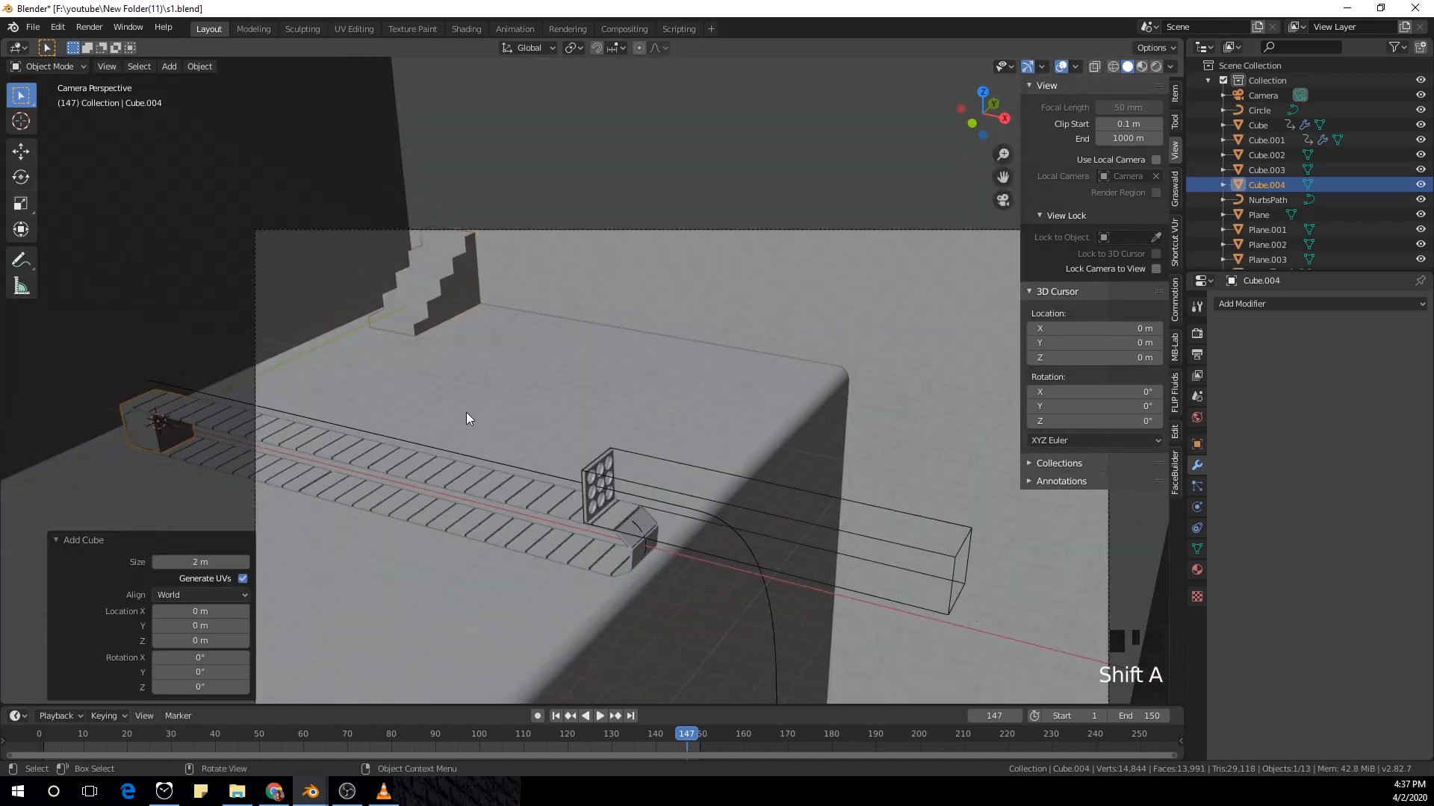
key(g)
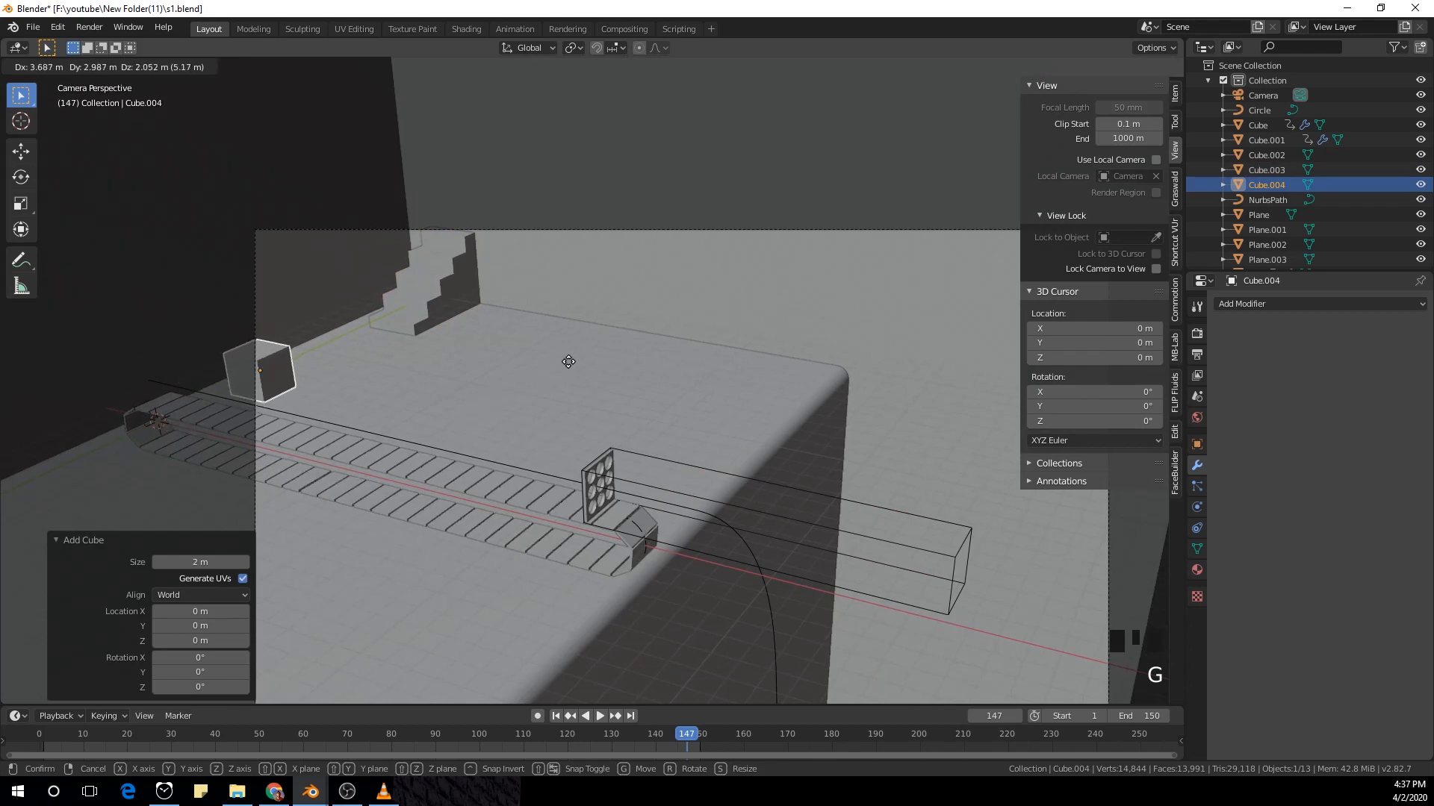
key(g)
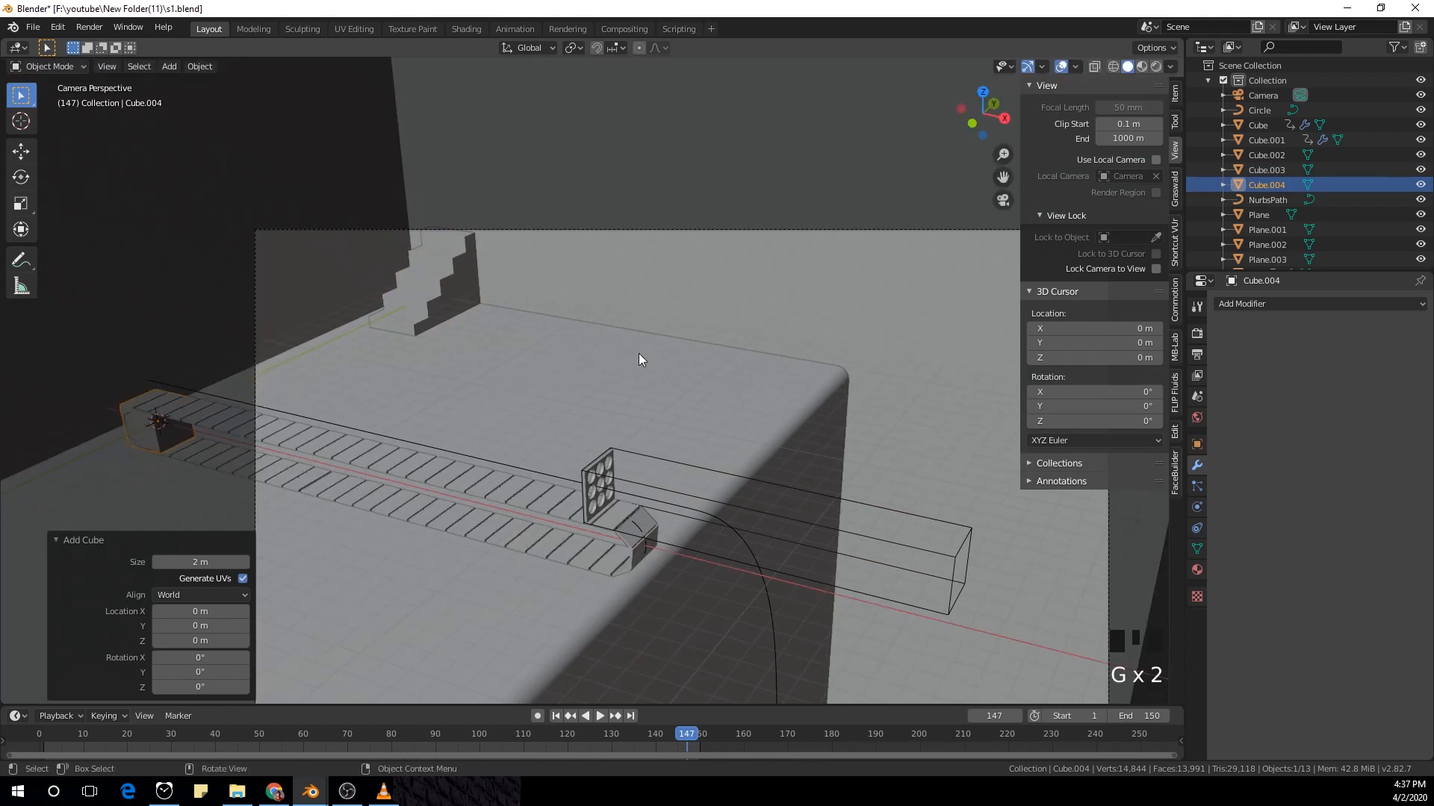
key(g)
click(746, 317)
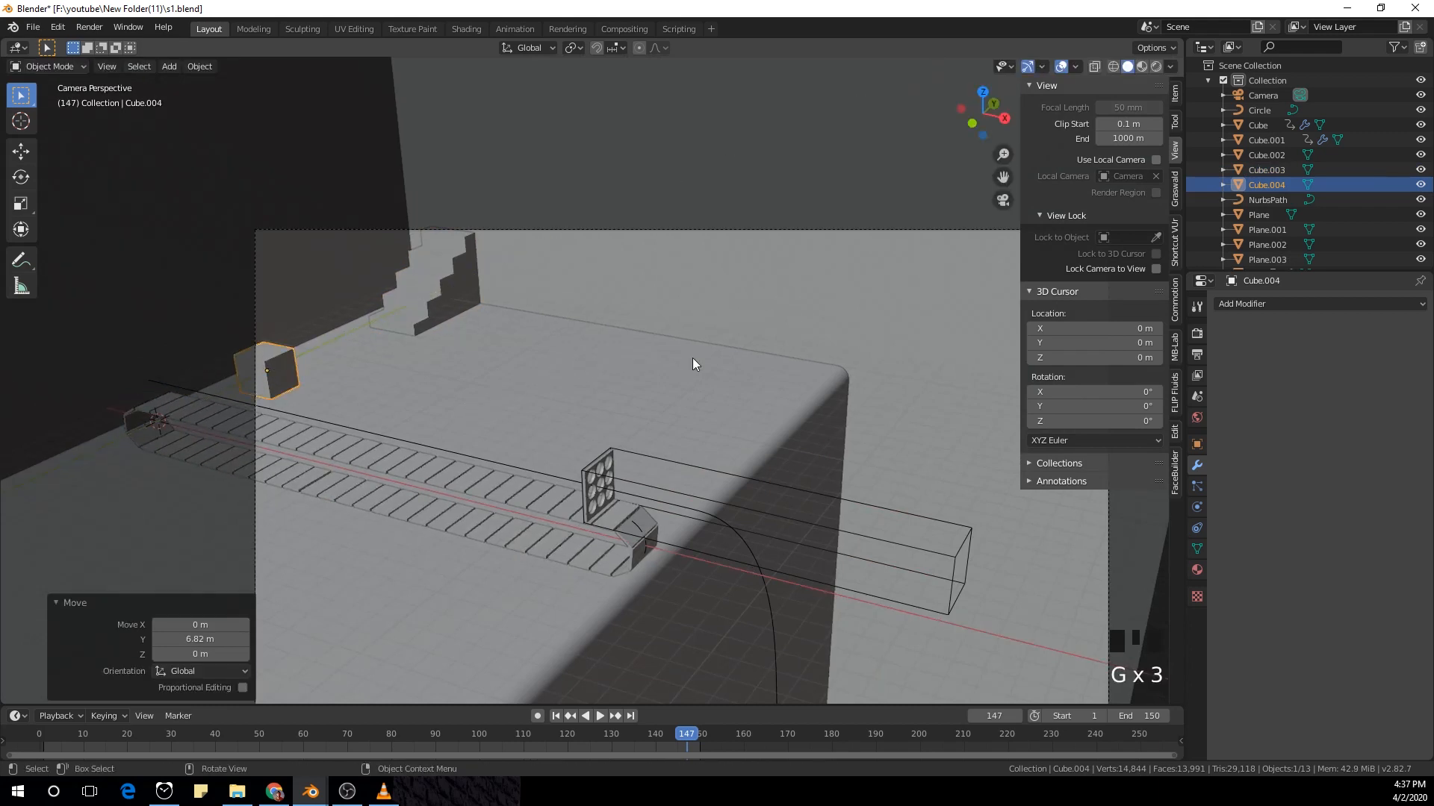
Step: Scale the second cube uniformly by about 1.41 and narrow it along Y to about 0.64
key(s)
click(874, 407)
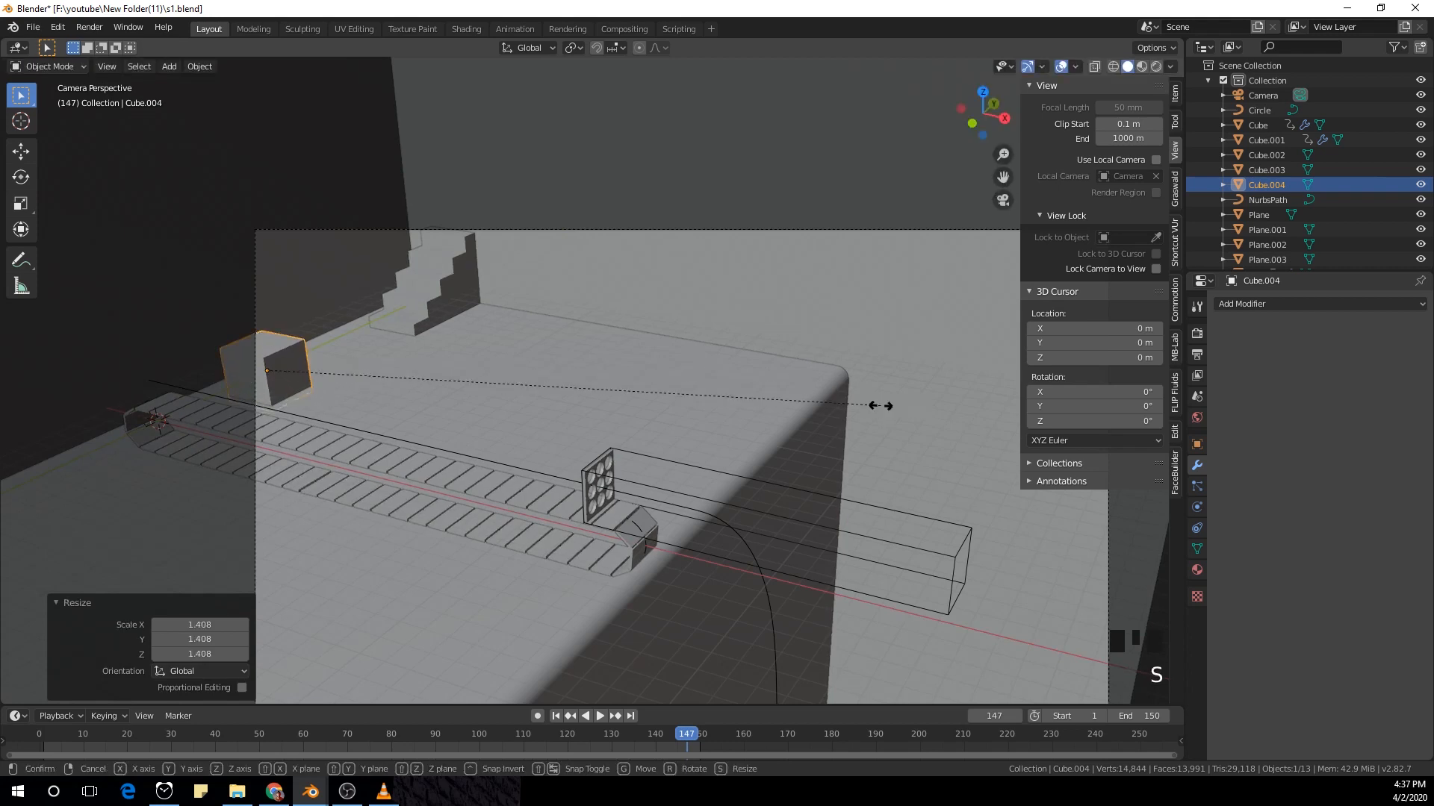
key(s)
right_click(850, 408)
key(s)
middle_click(825, 408)
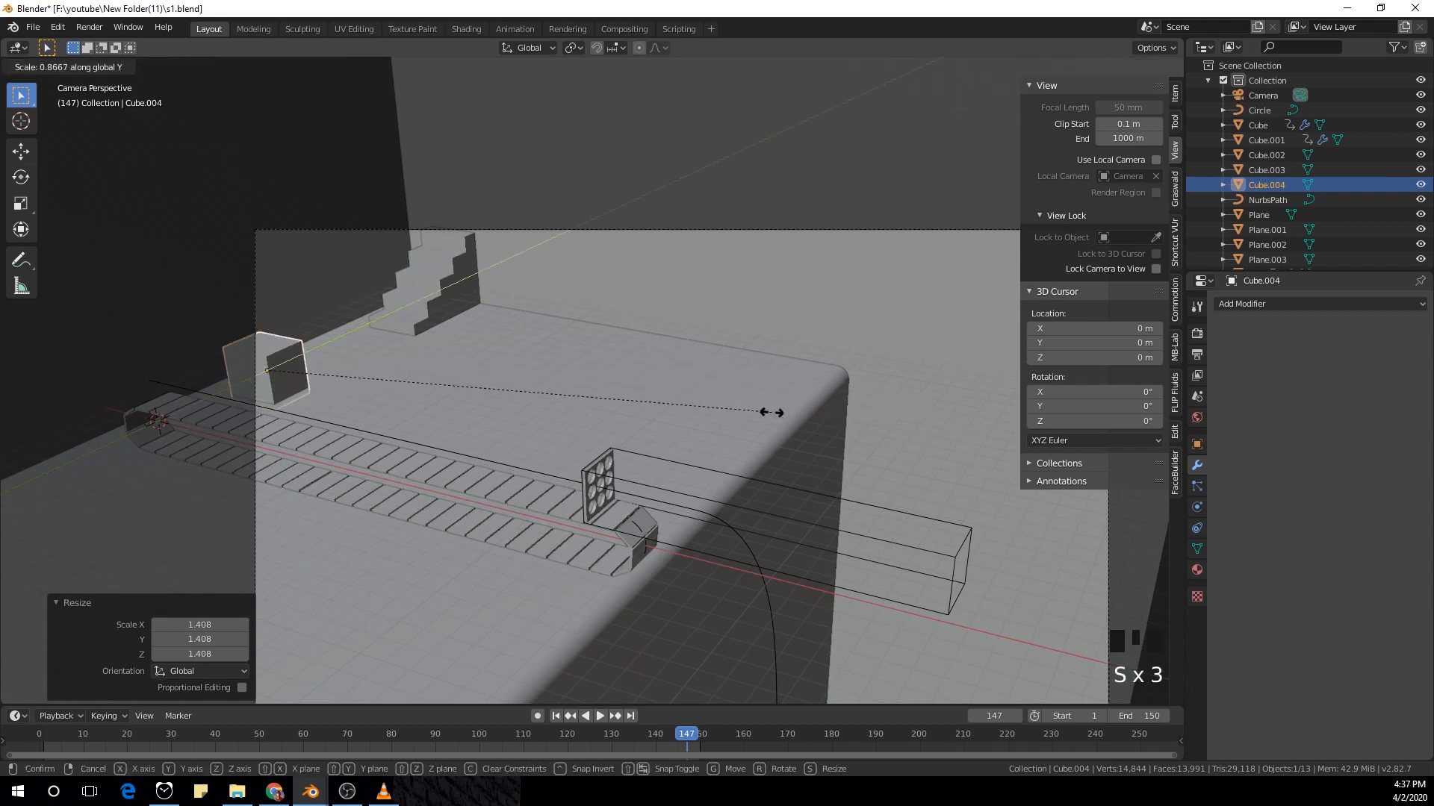
click(639, 424)
Step: Enlarge the second cube by about 1.38 and move it about -1.43 m in X, -0.22 m in Y and 0.73 m in Z
key(s)
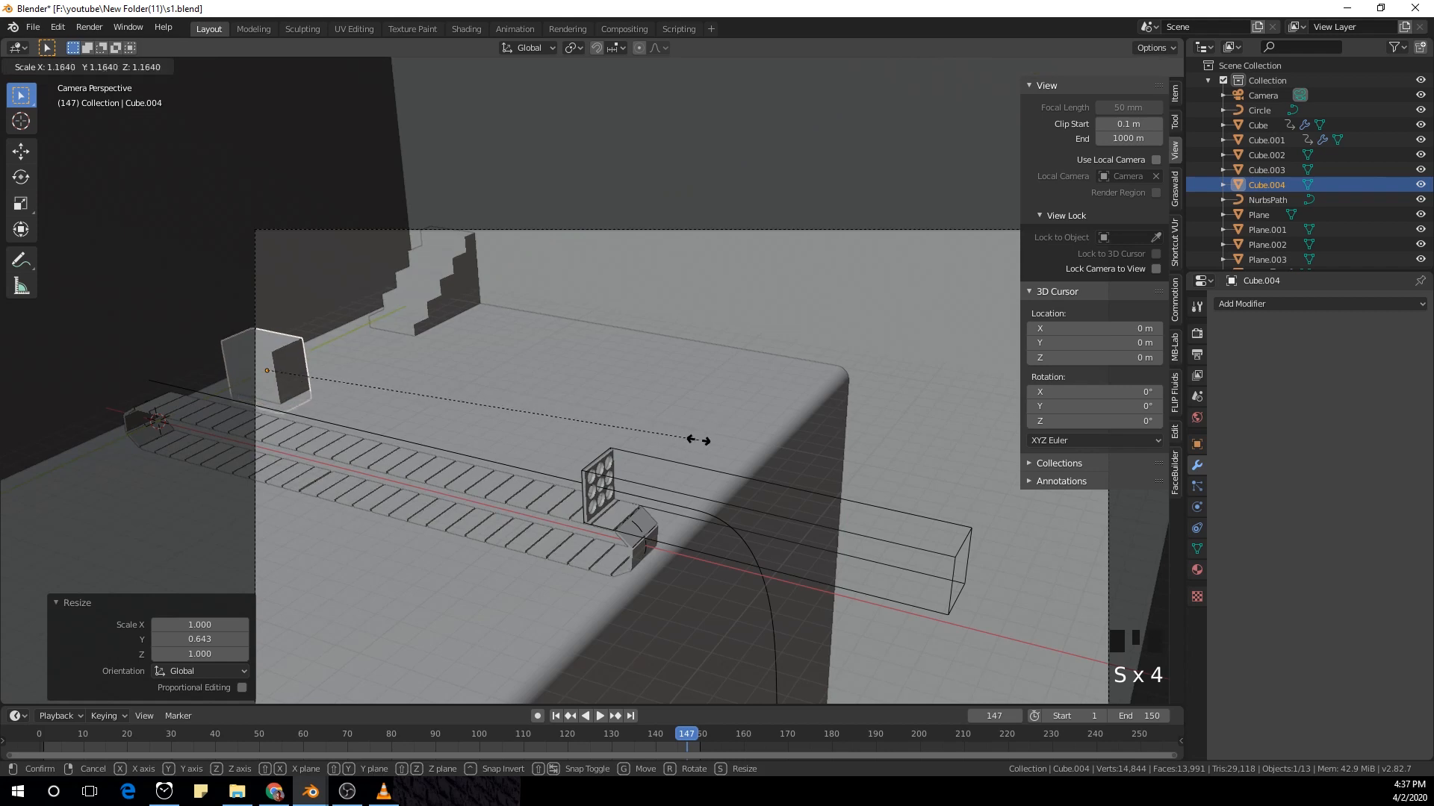
click(774, 461)
key(g)
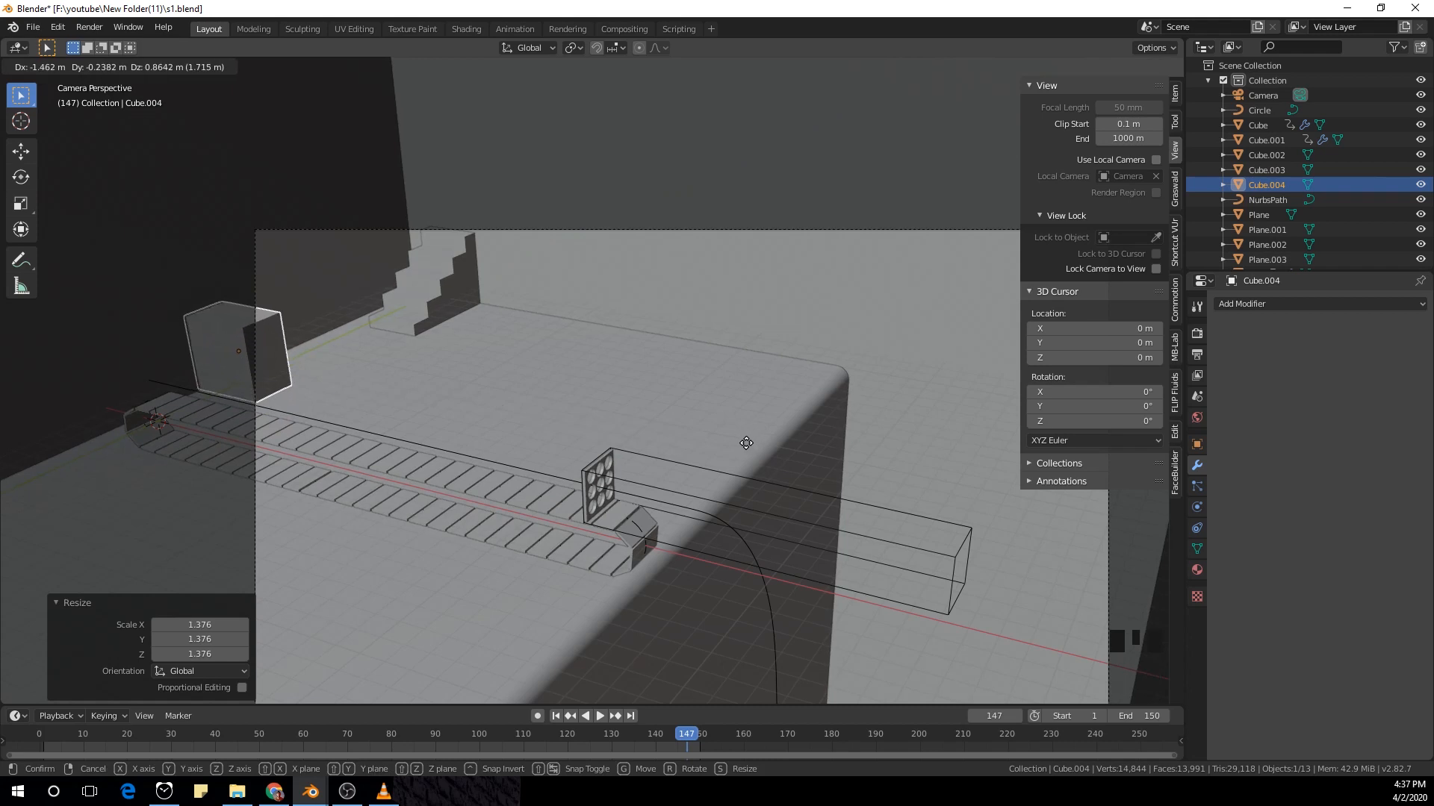
click(747, 443)
key(g)
key(z)
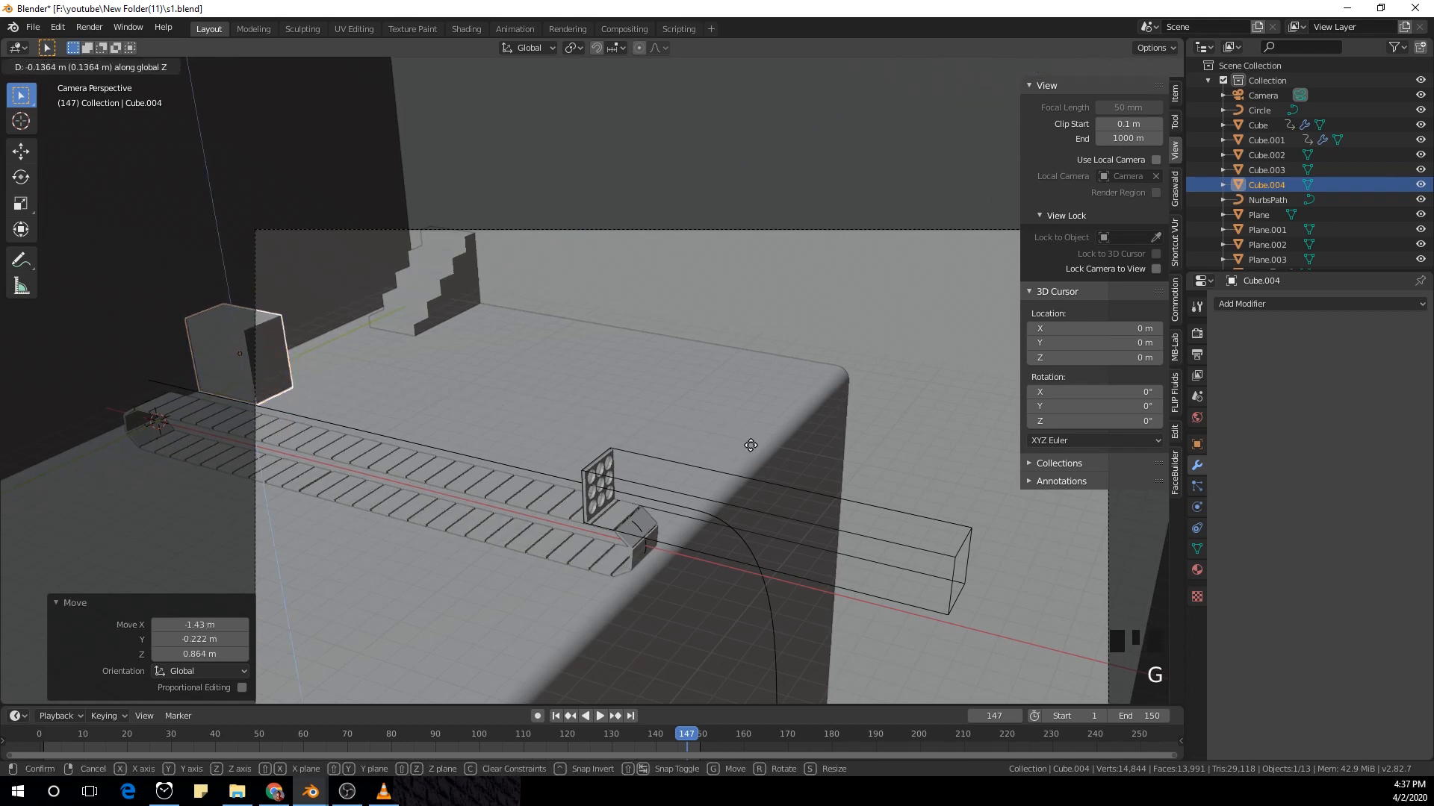
click(751, 446)
Step: Bevel one upper edge of the second cube, beside the conveyor's starting end, with an offset of about 1.69 m
key(Tab)
click(270, 327)
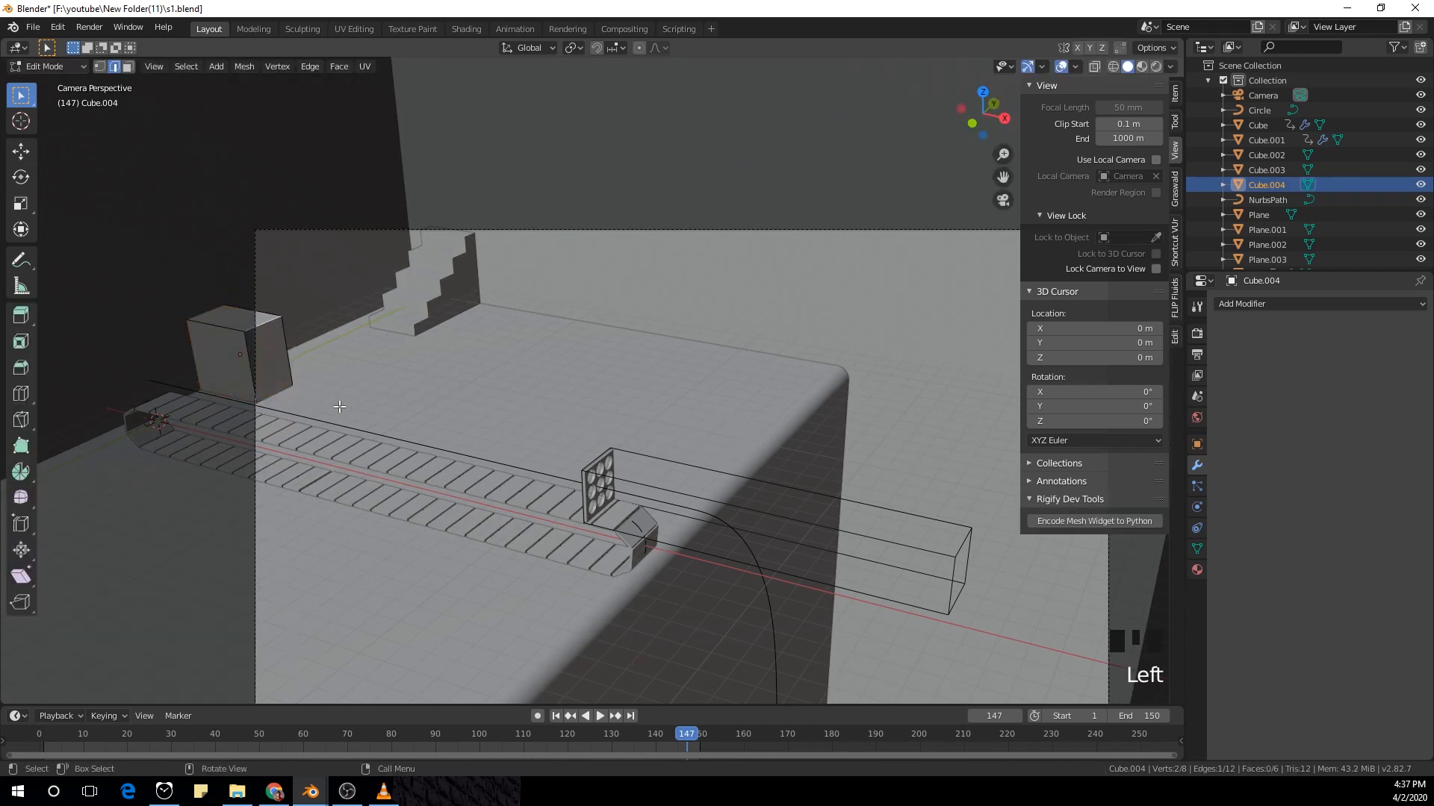
key(ctrl+b)
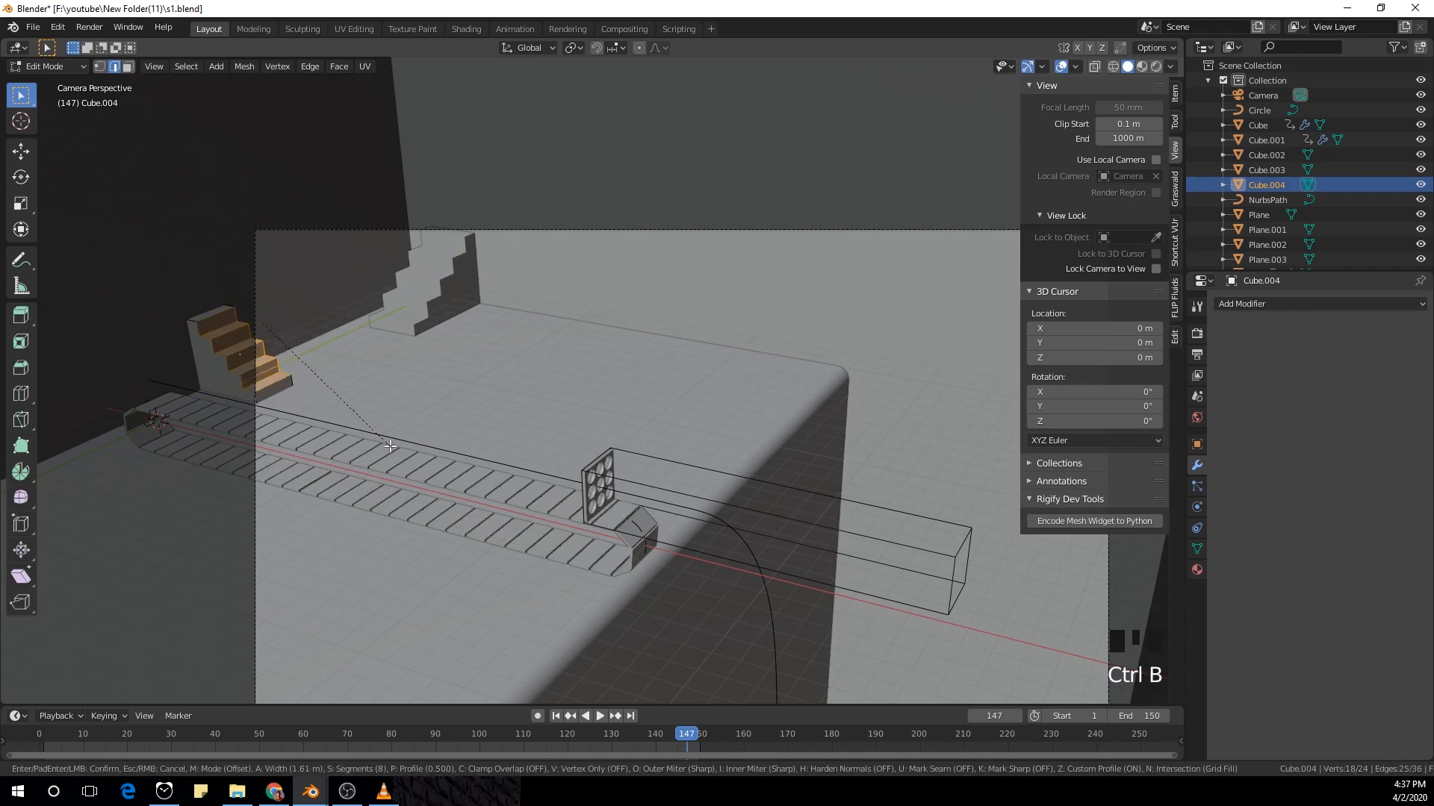
click(392, 446)
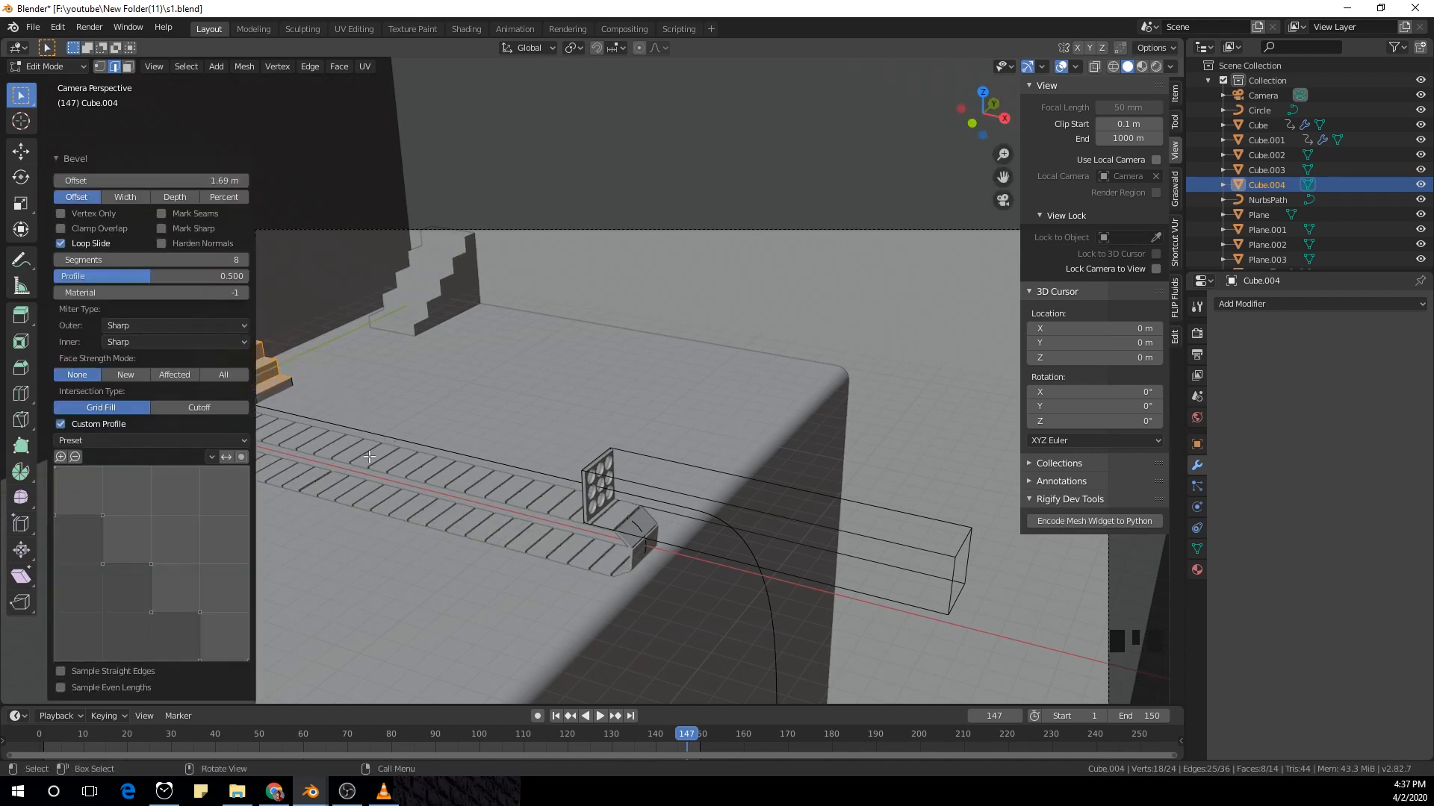
Step: Set the bevel to 11 segments, then reset its custom profile to Default and reapply the Steps preset
click(245, 260)
click(245, 259)
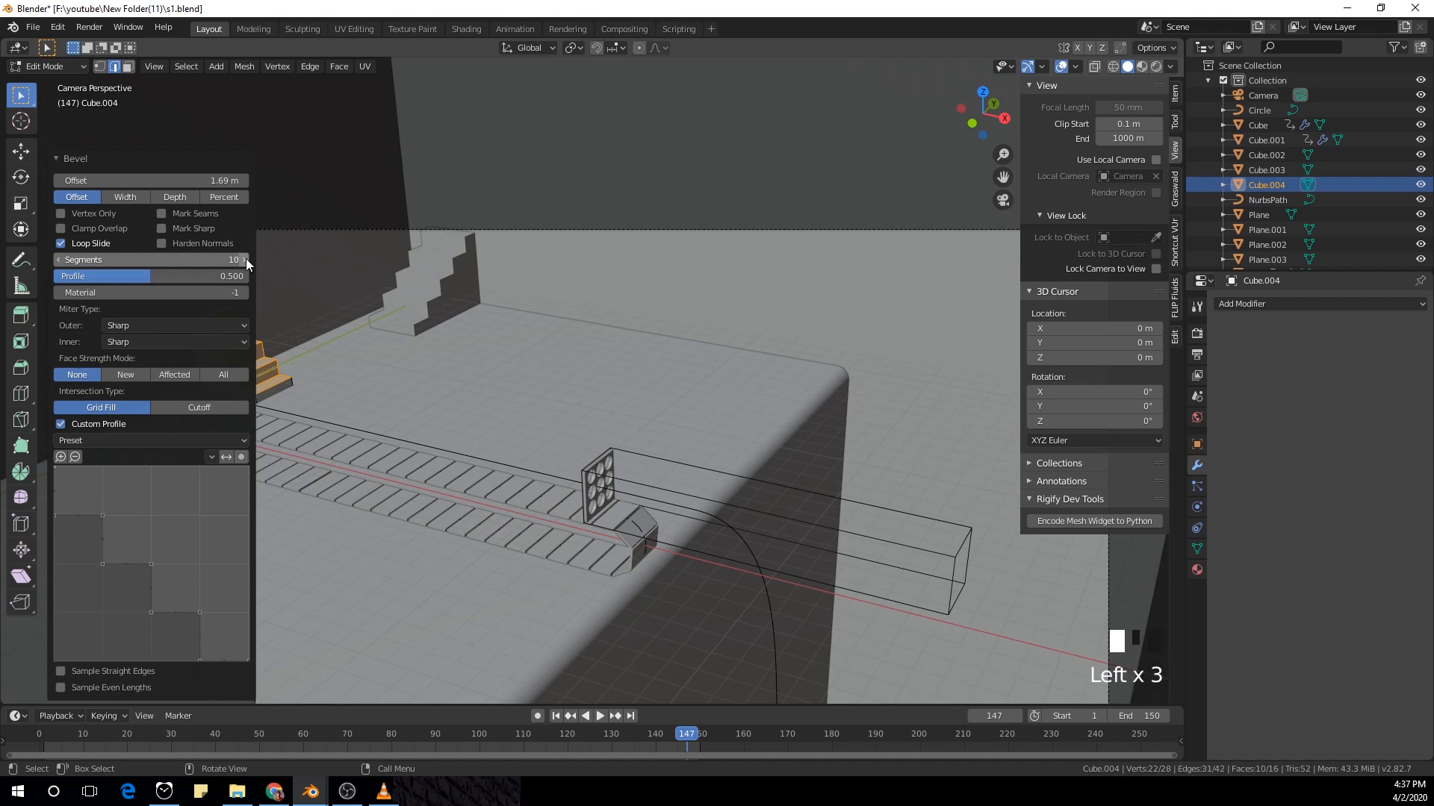
click(245, 259)
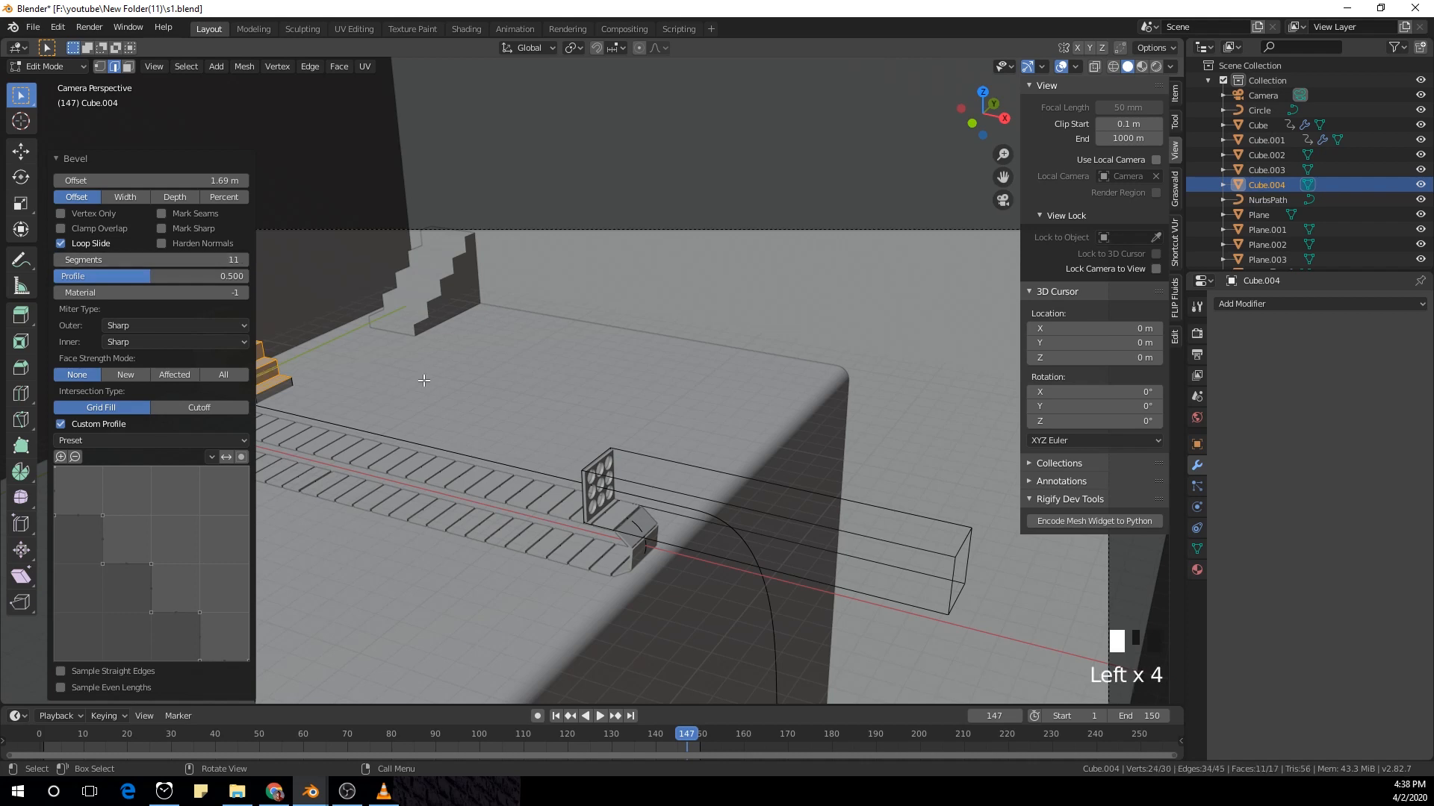
click(123, 441)
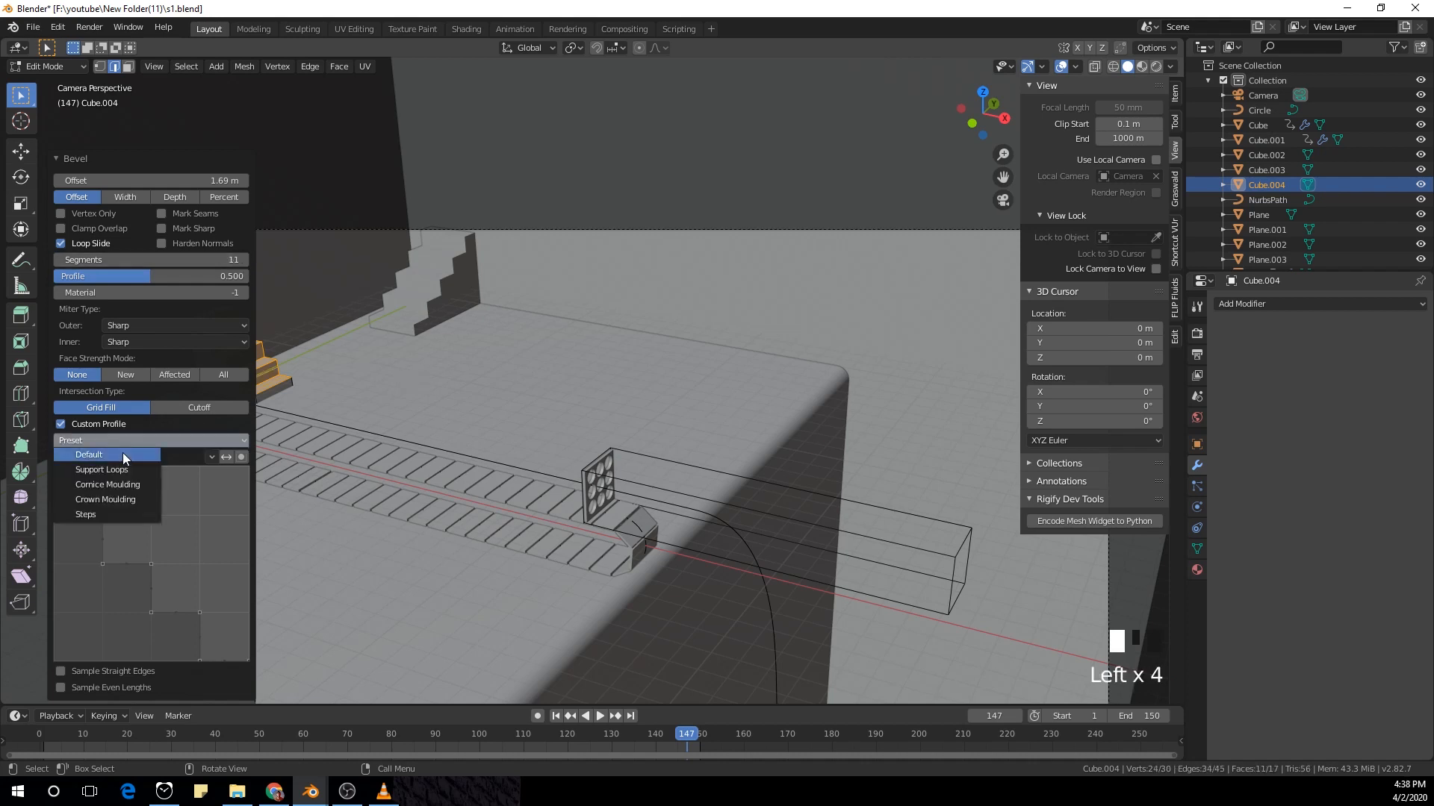
click(122, 453)
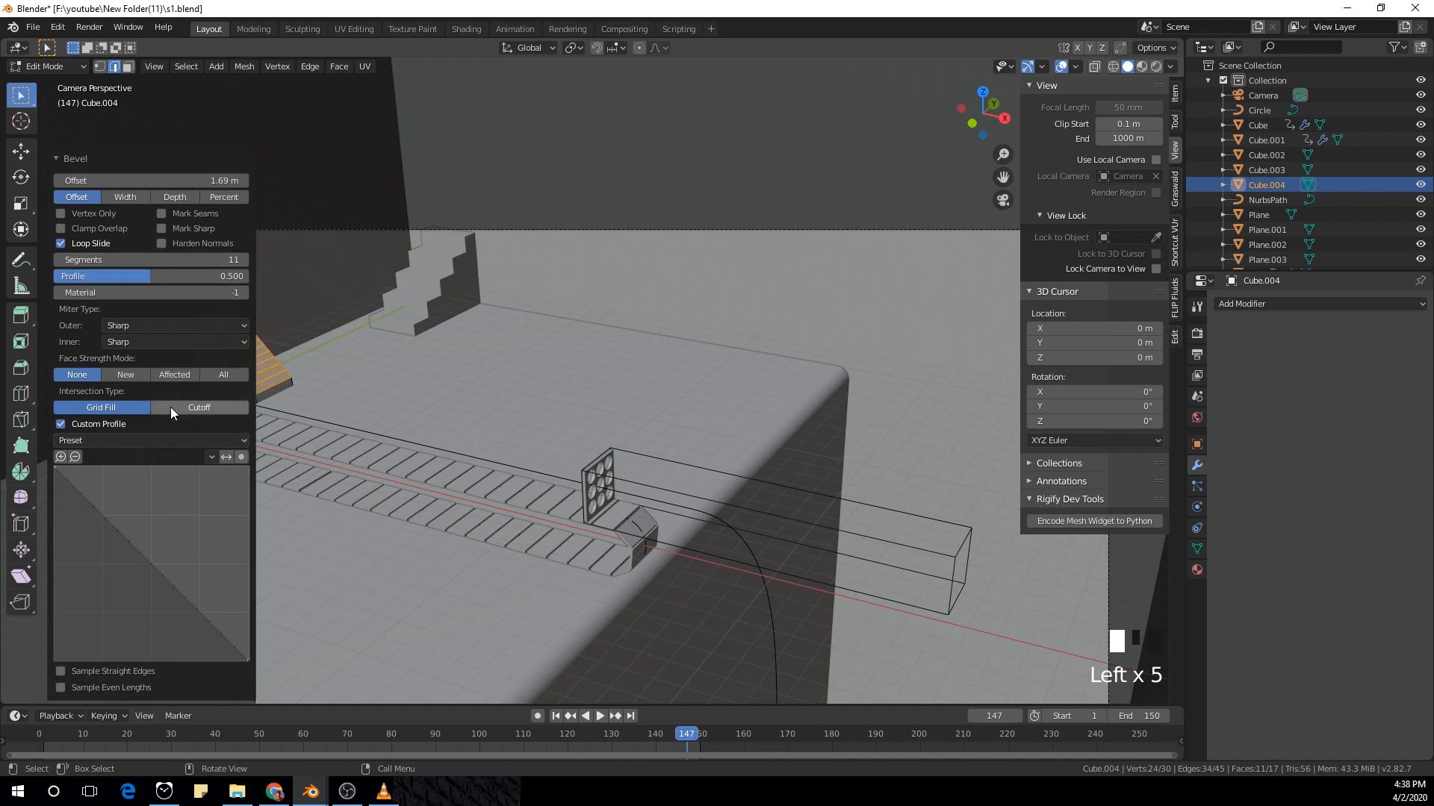
click(137, 440)
click(117, 513)
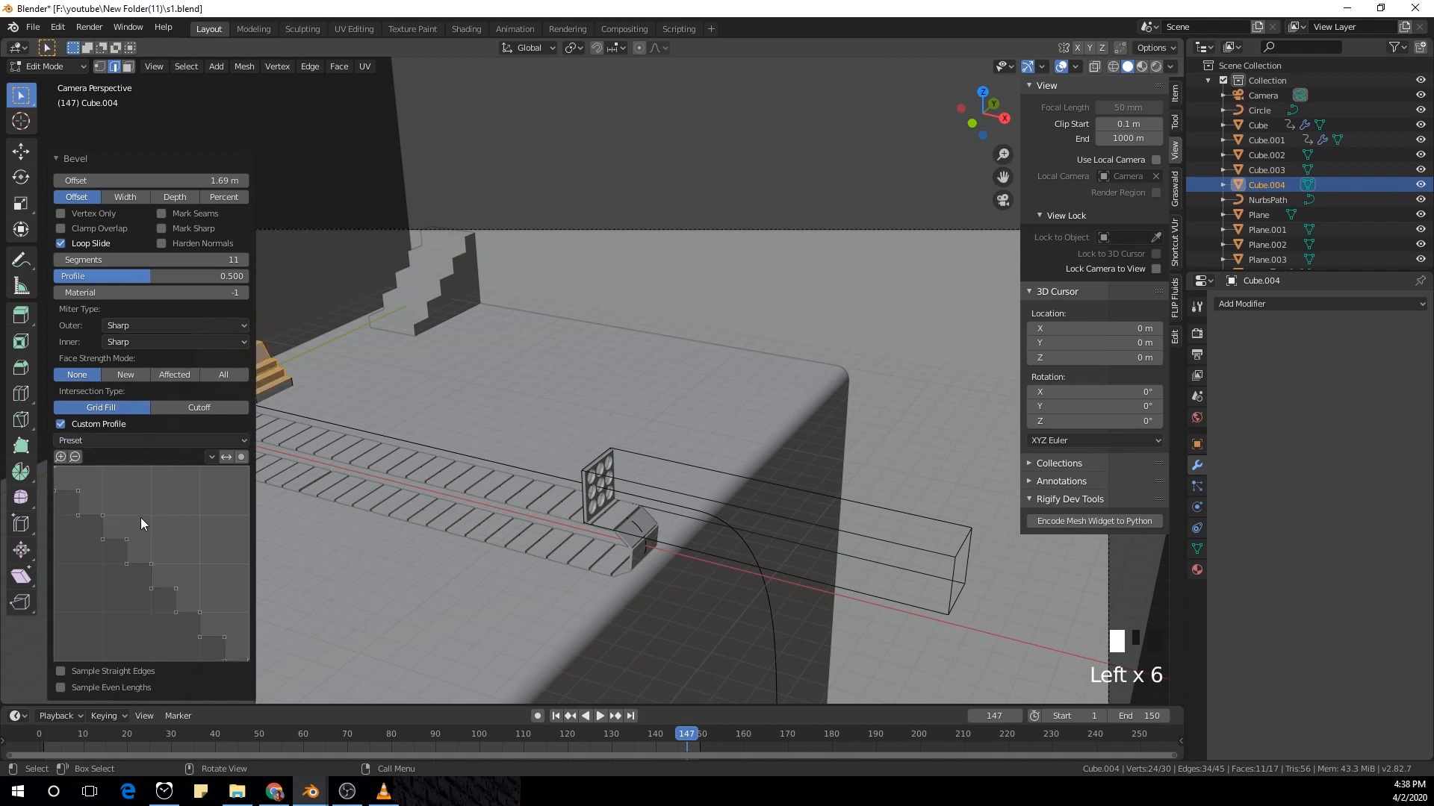
Step: Set the bevel's segments to 16 for finer stairs on the second cube and leave mesh editing
click(245, 262)
click(244, 261)
click(245, 261)
shift+middle_drag(377, 299, 560, 310)
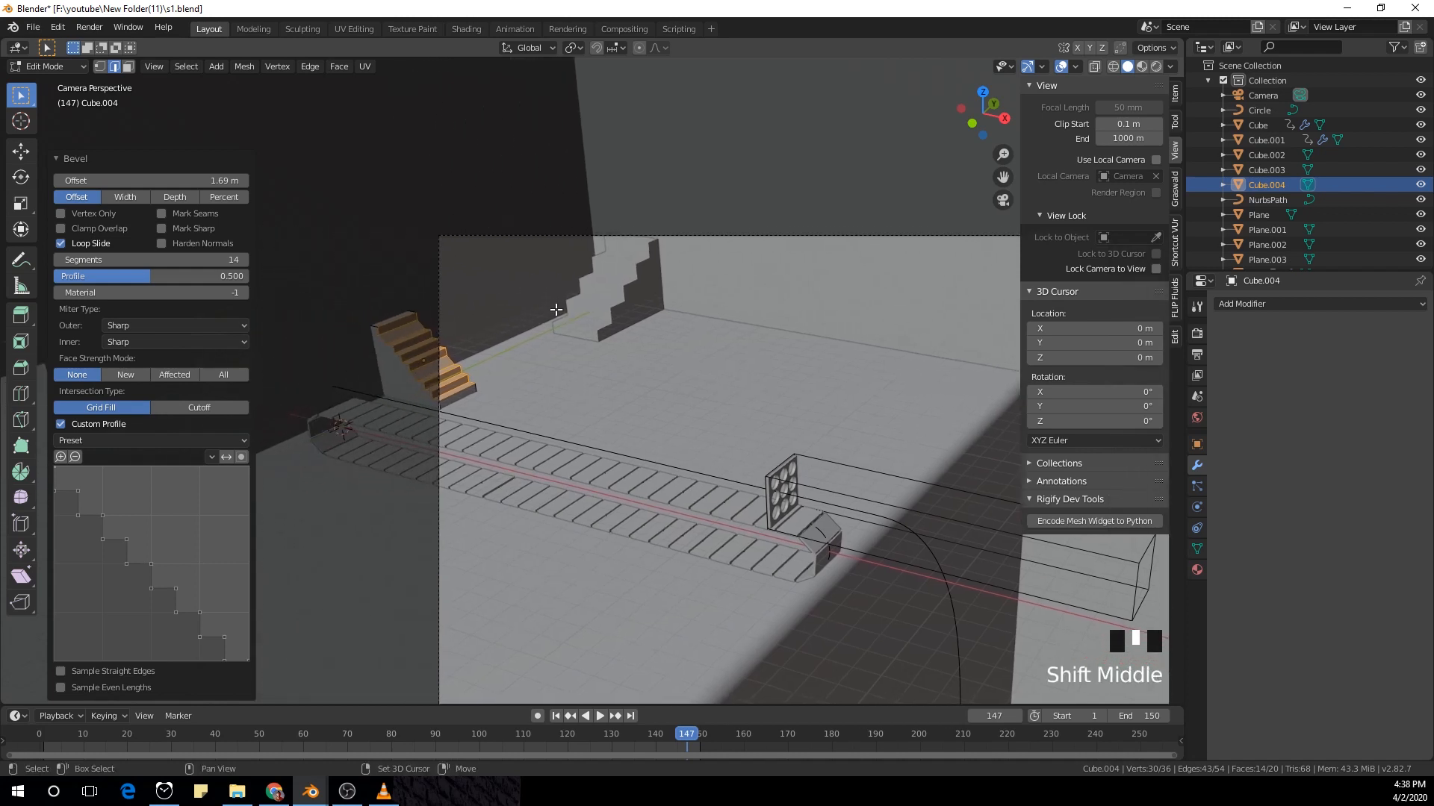
click(245, 262)
click(245, 262)
click(245, 261)
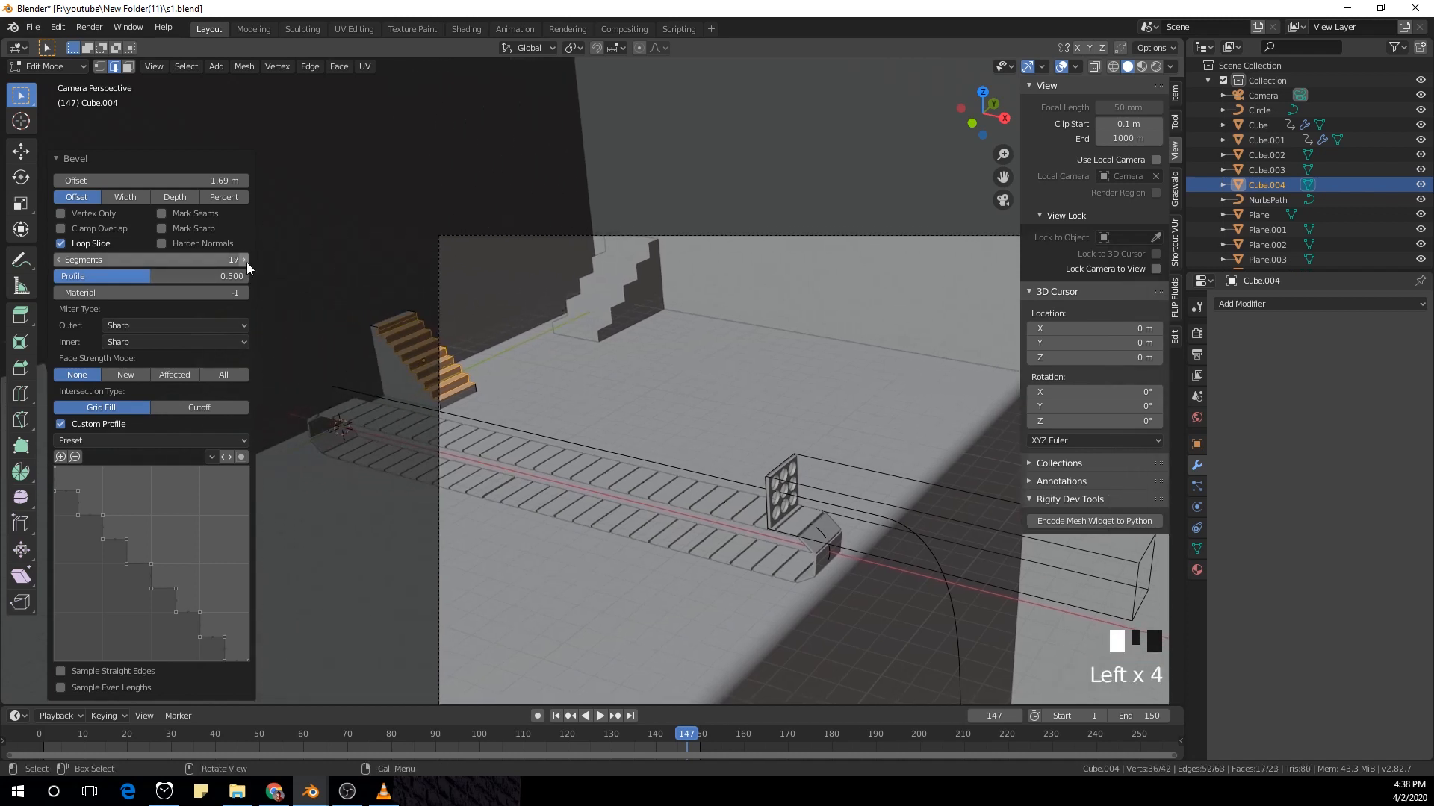
click(64, 259)
key(Tab)
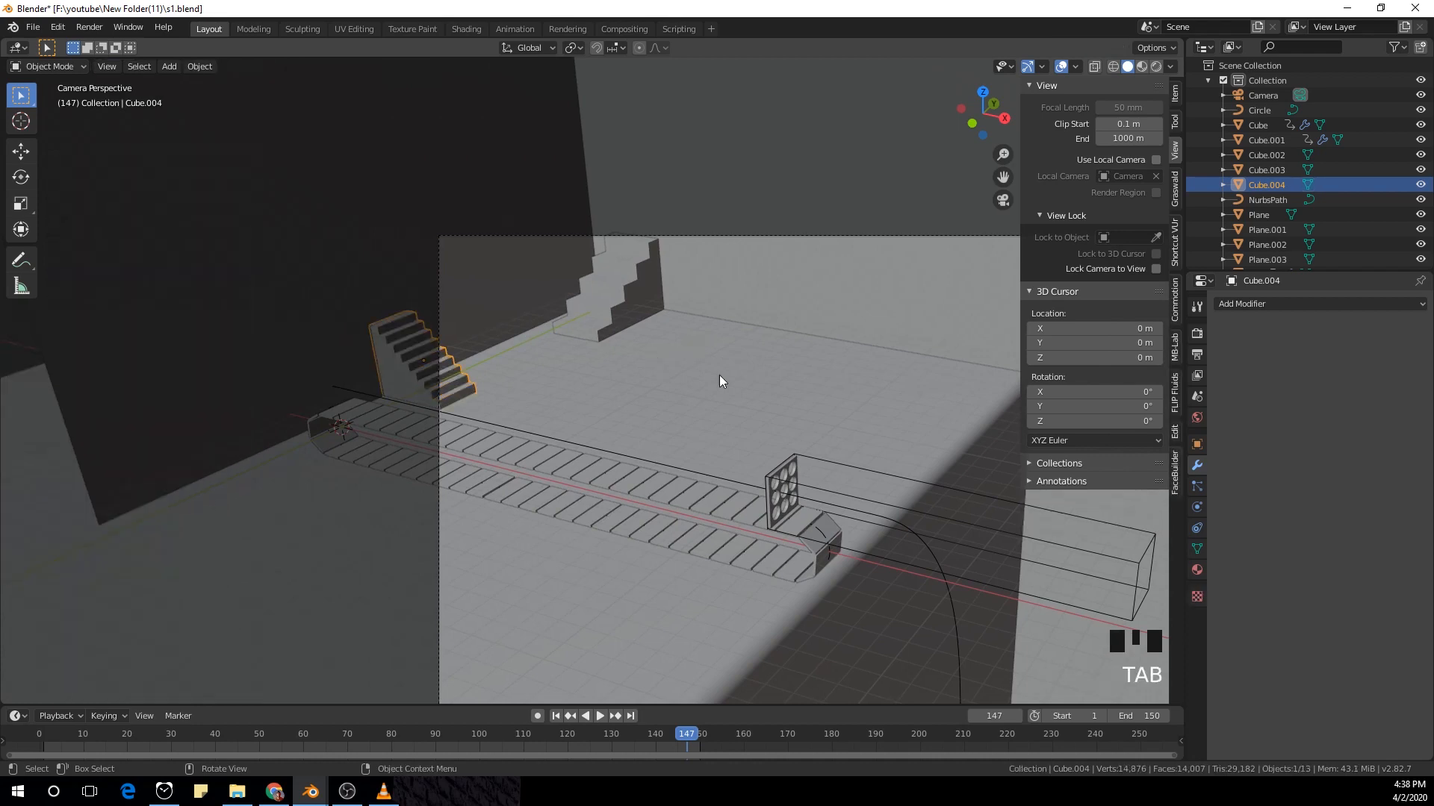
Step: Add a third cube and move it about 13.5 m along Y, between the two stair blocks
middle_drag(719, 375, 555, 342)
key(KP_0)
scroll(770, 339, down, 2)
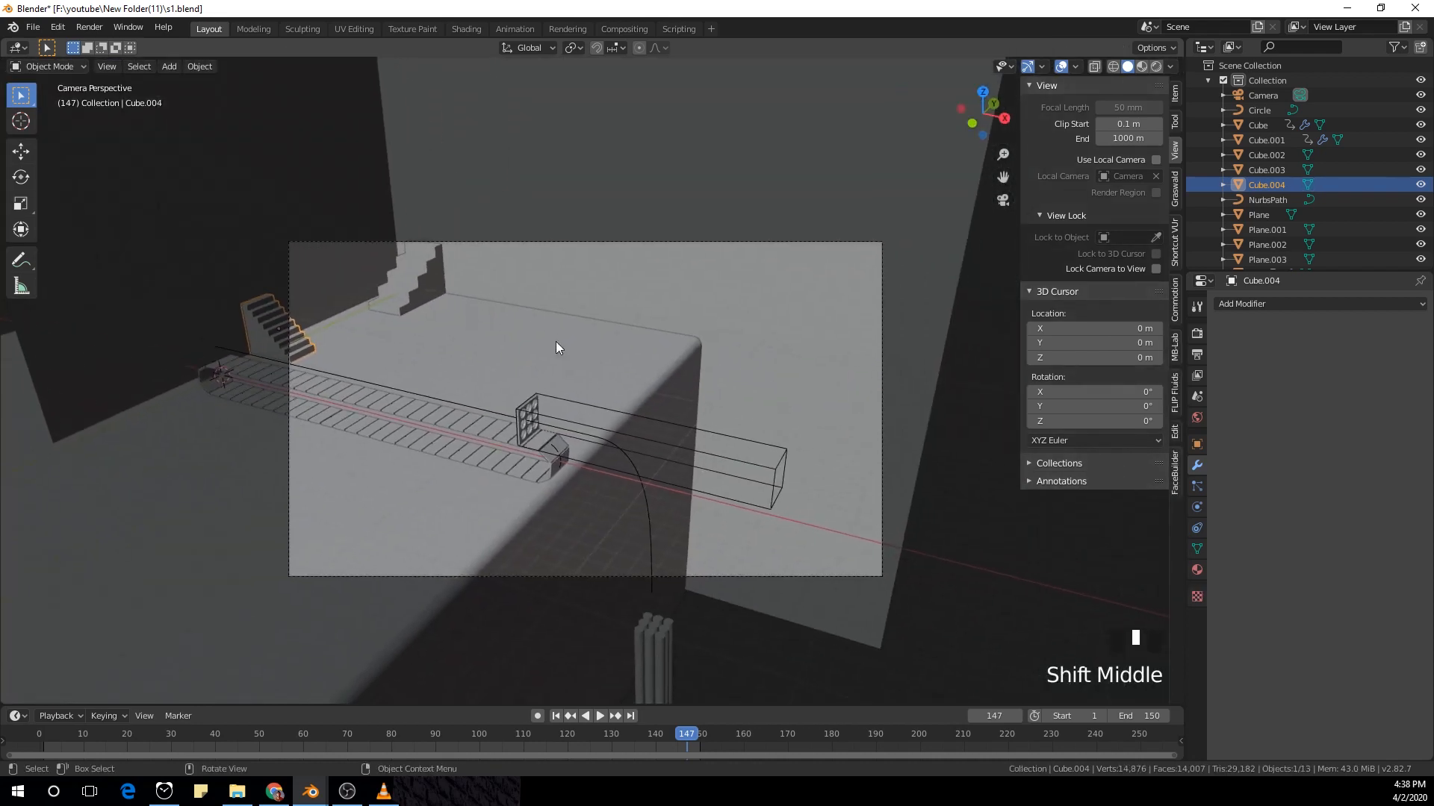
scroll(520, 335, up, 1)
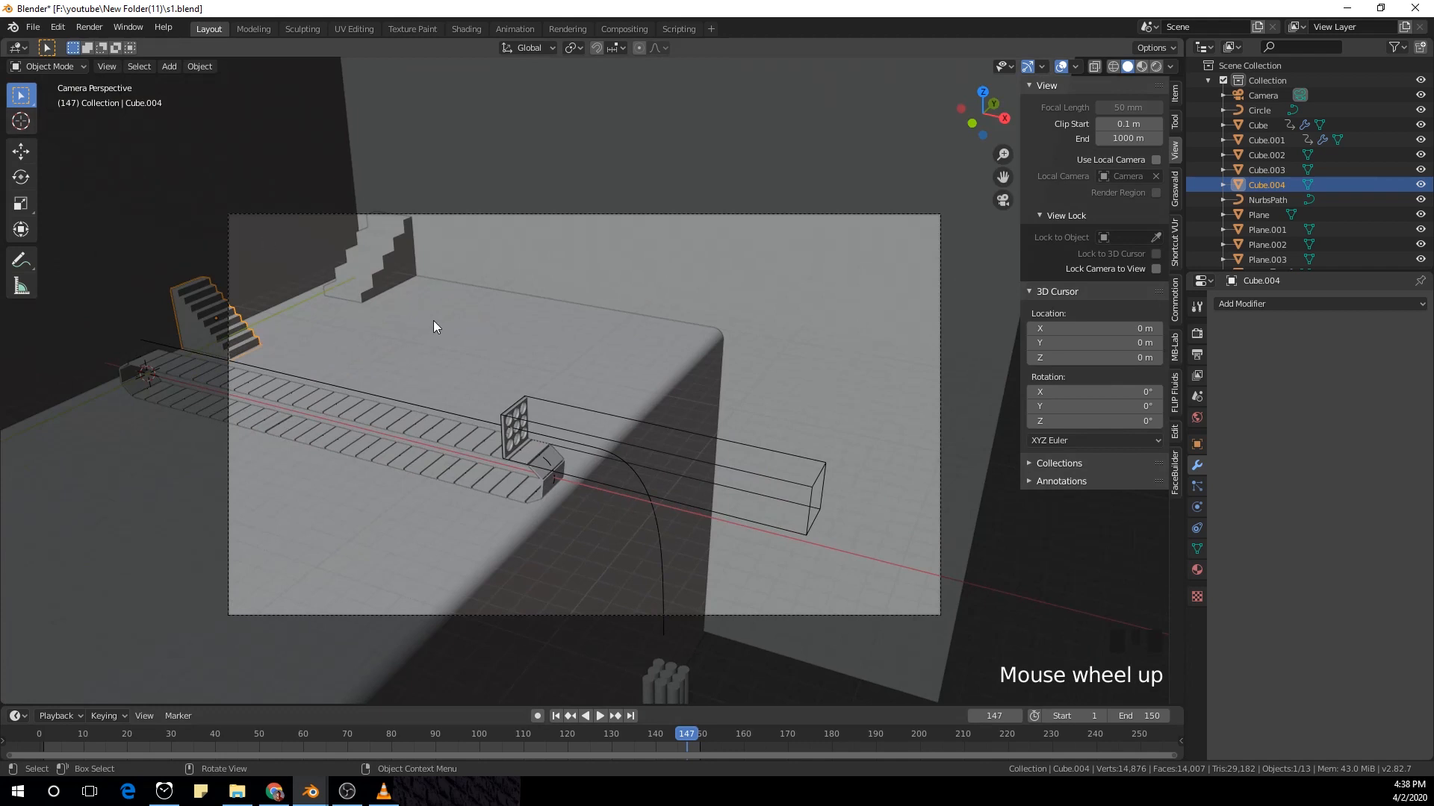
key(shift+a)
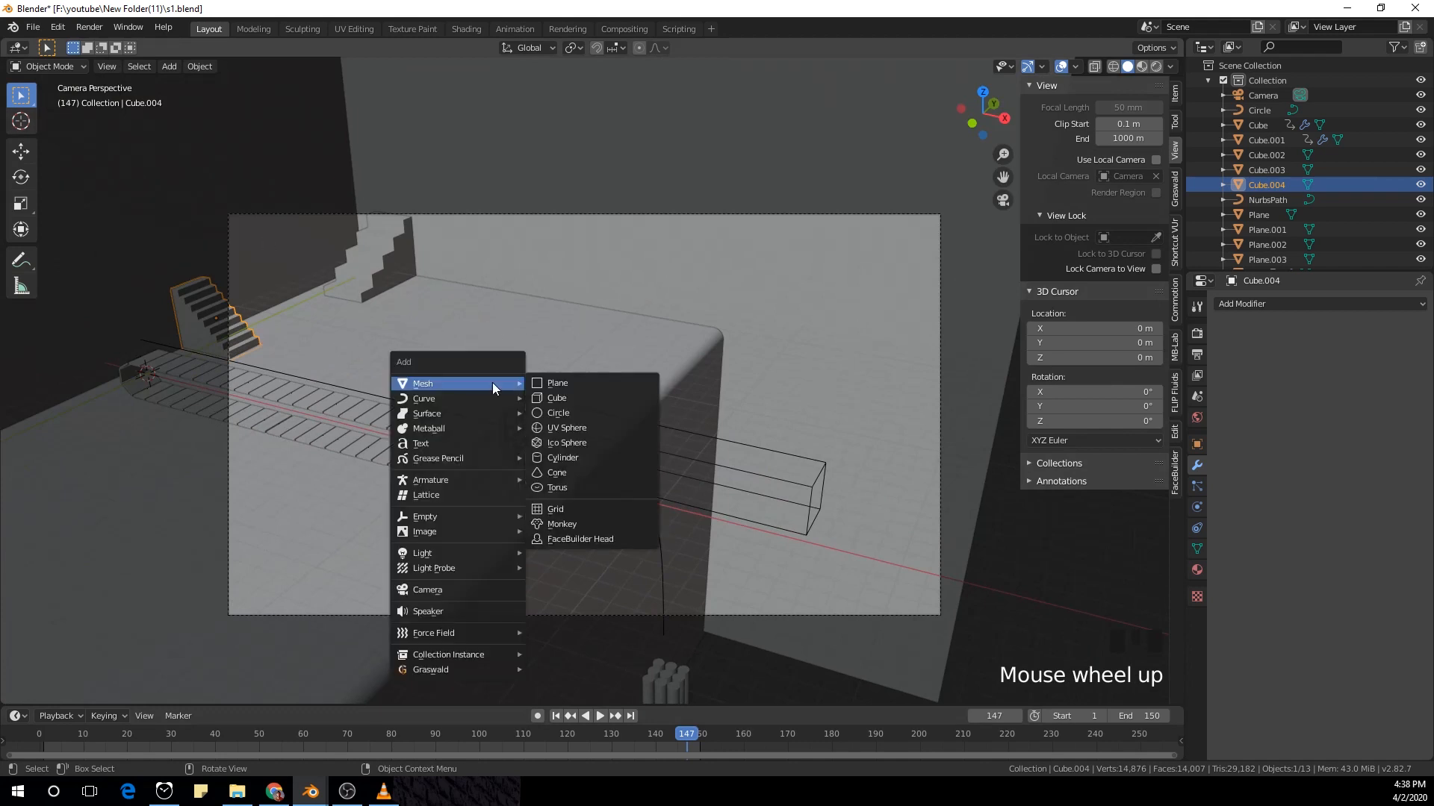
click(616, 387)
key(g)
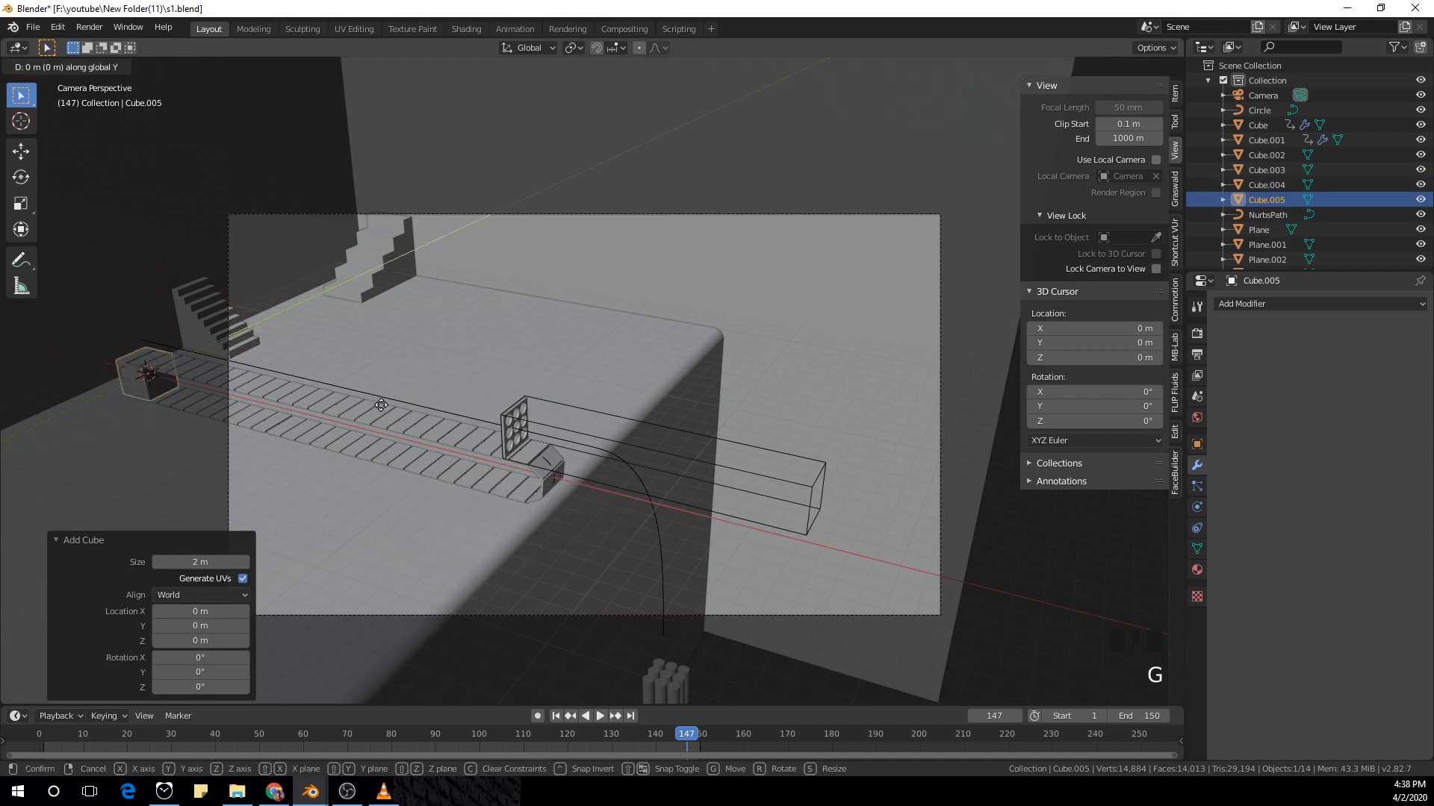
click(566, 383)
Step: Scale the third cube uniformly by about 1.603 and raise it slightly
key(s)
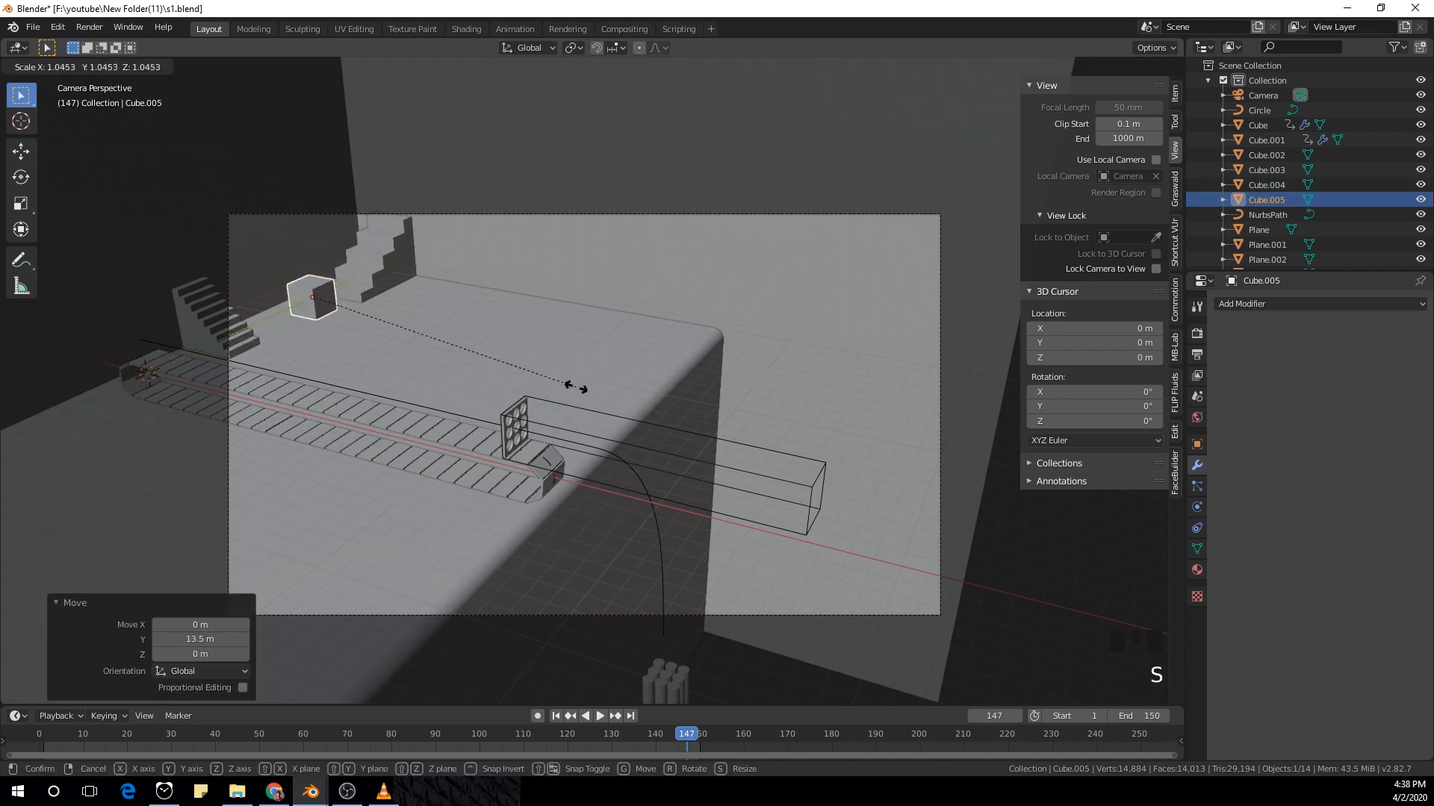
click(721, 425)
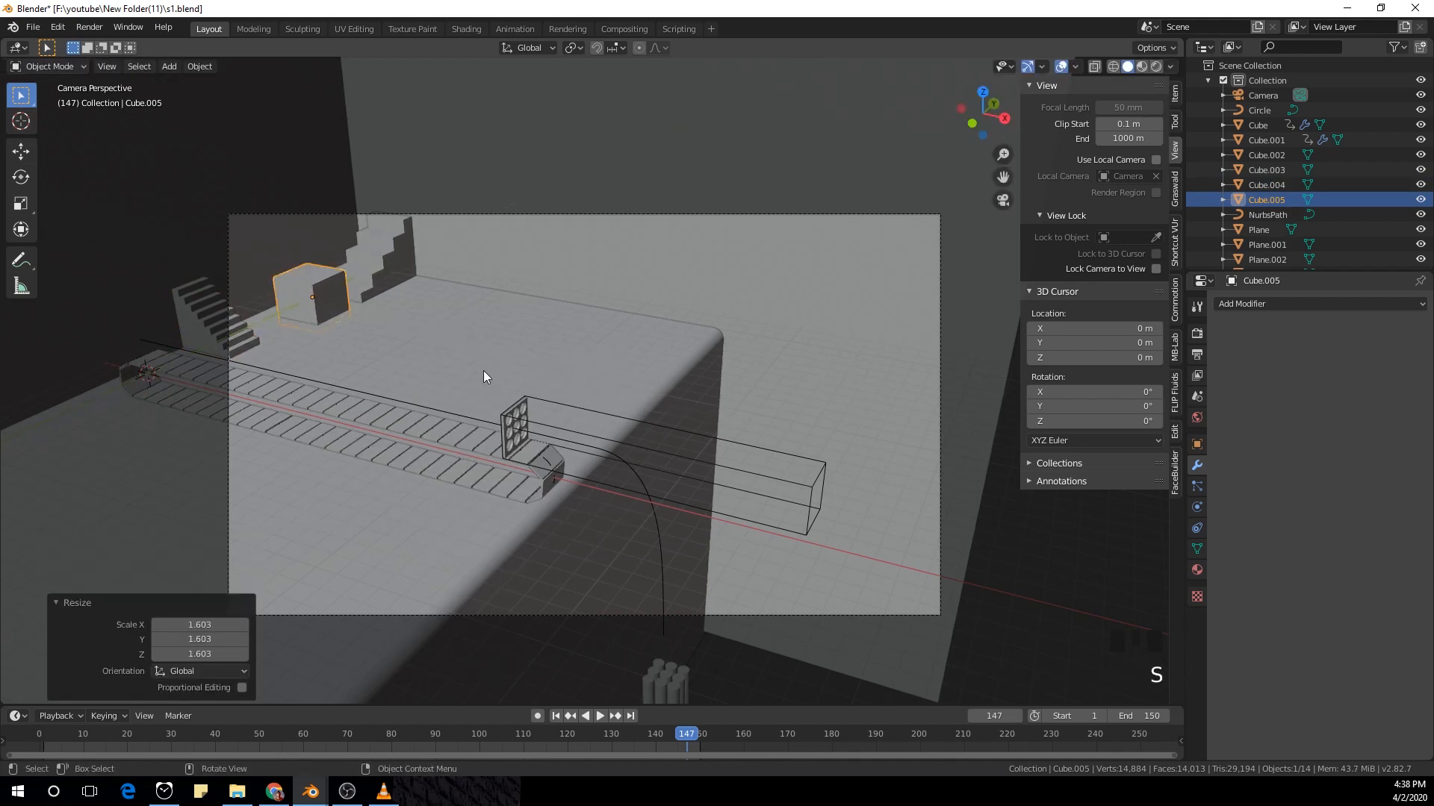
key(g)
click(471, 352)
Step: Bevel one upper edge of the third cube with an offset of about 1.65 m
key(Tab)
scroll(335, 275, up, 2)
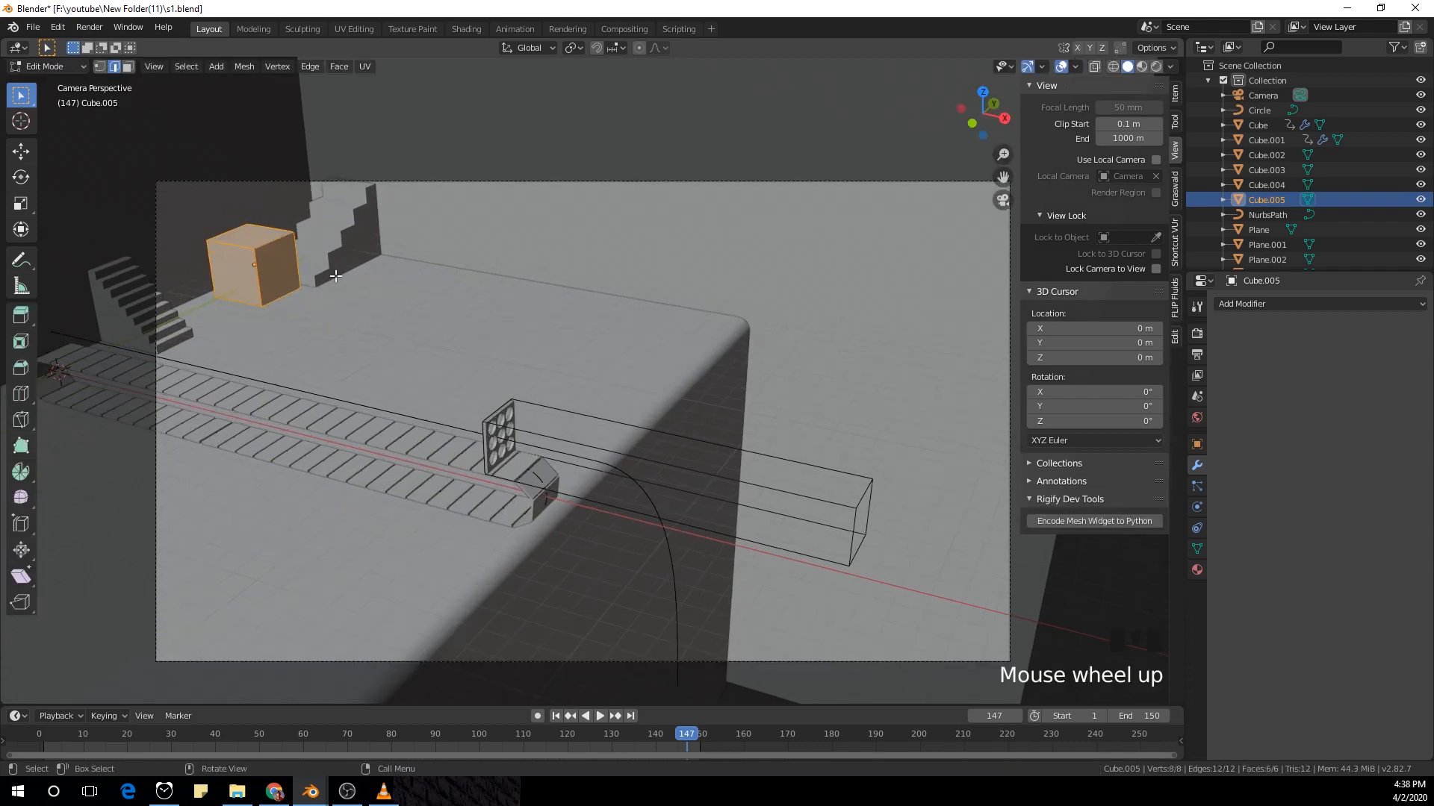
scroll(332, 275, down, 2)
click(319, 266)
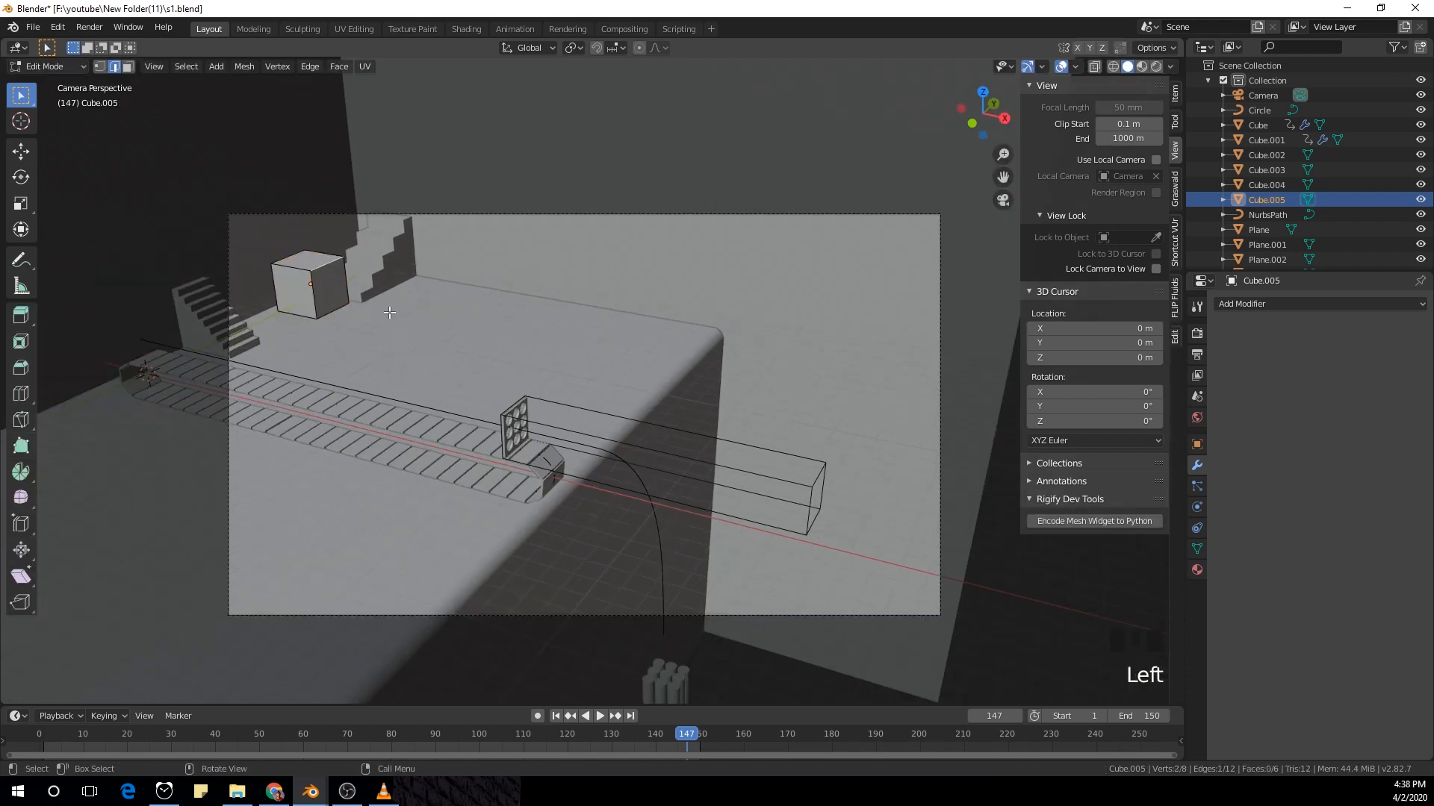
key(ctrl+b)
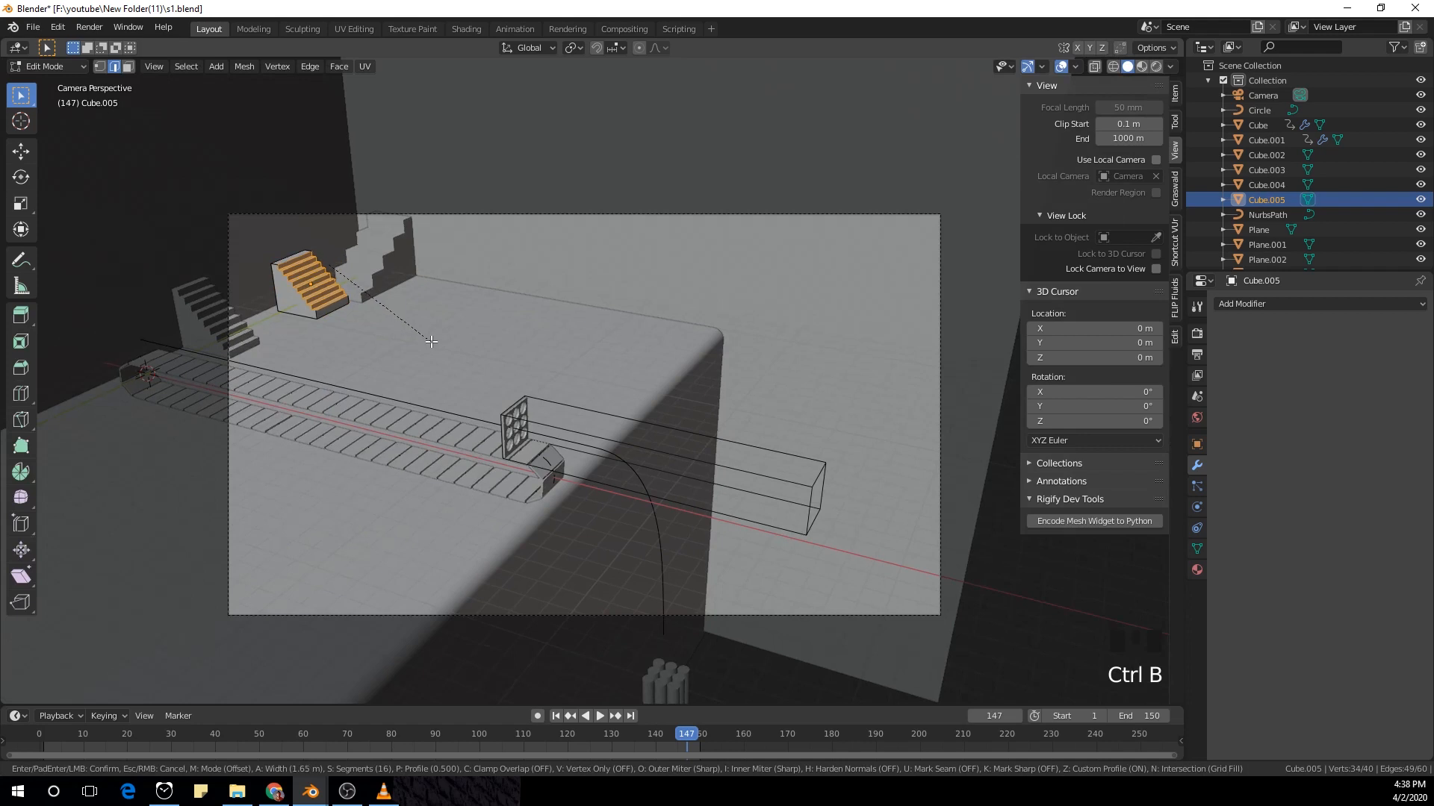
click(416, 358)
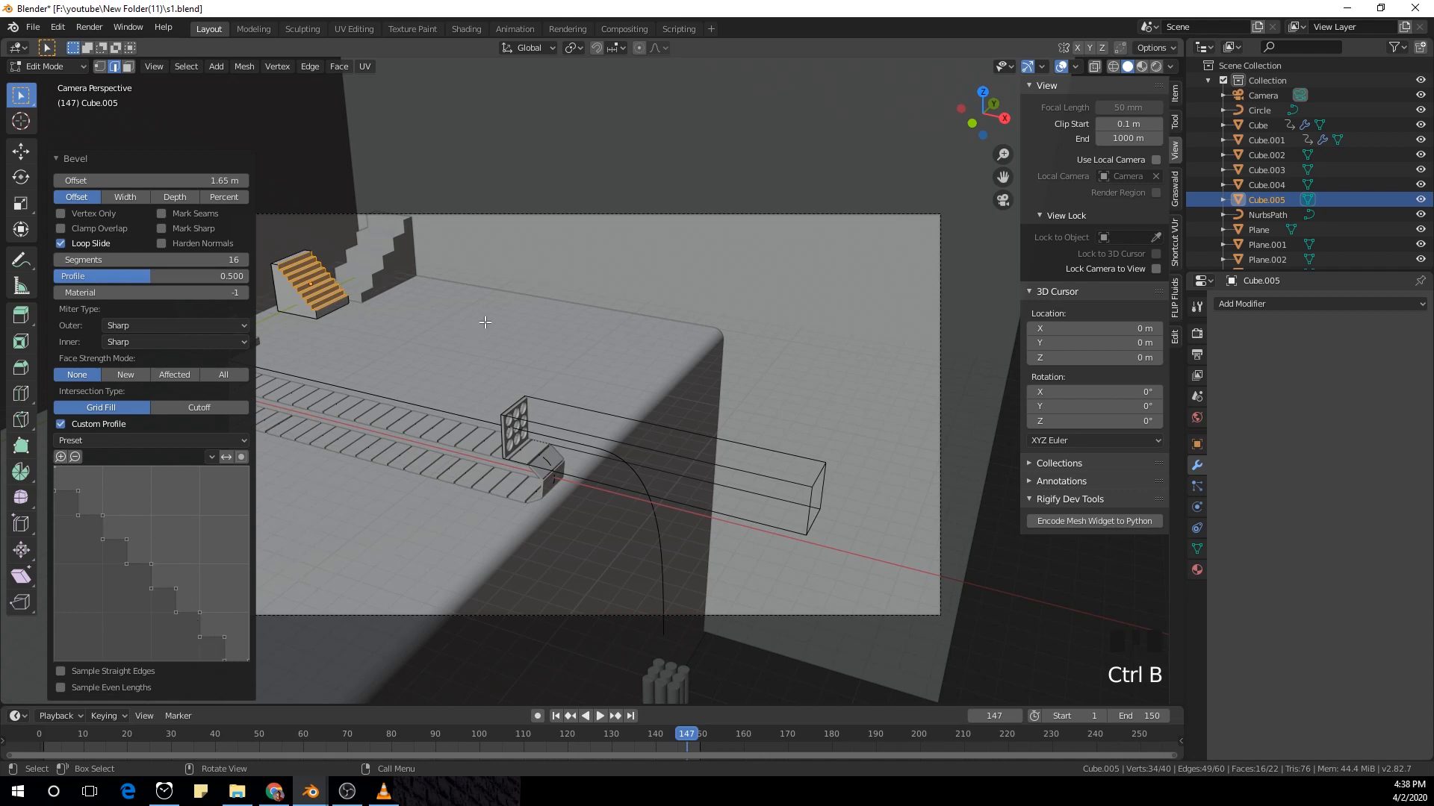
Step: Rebuild the third cube's stairs with 8 bevel segments by resetting the custom profile to Default and reapplying the Steps preset
click(169, 440)
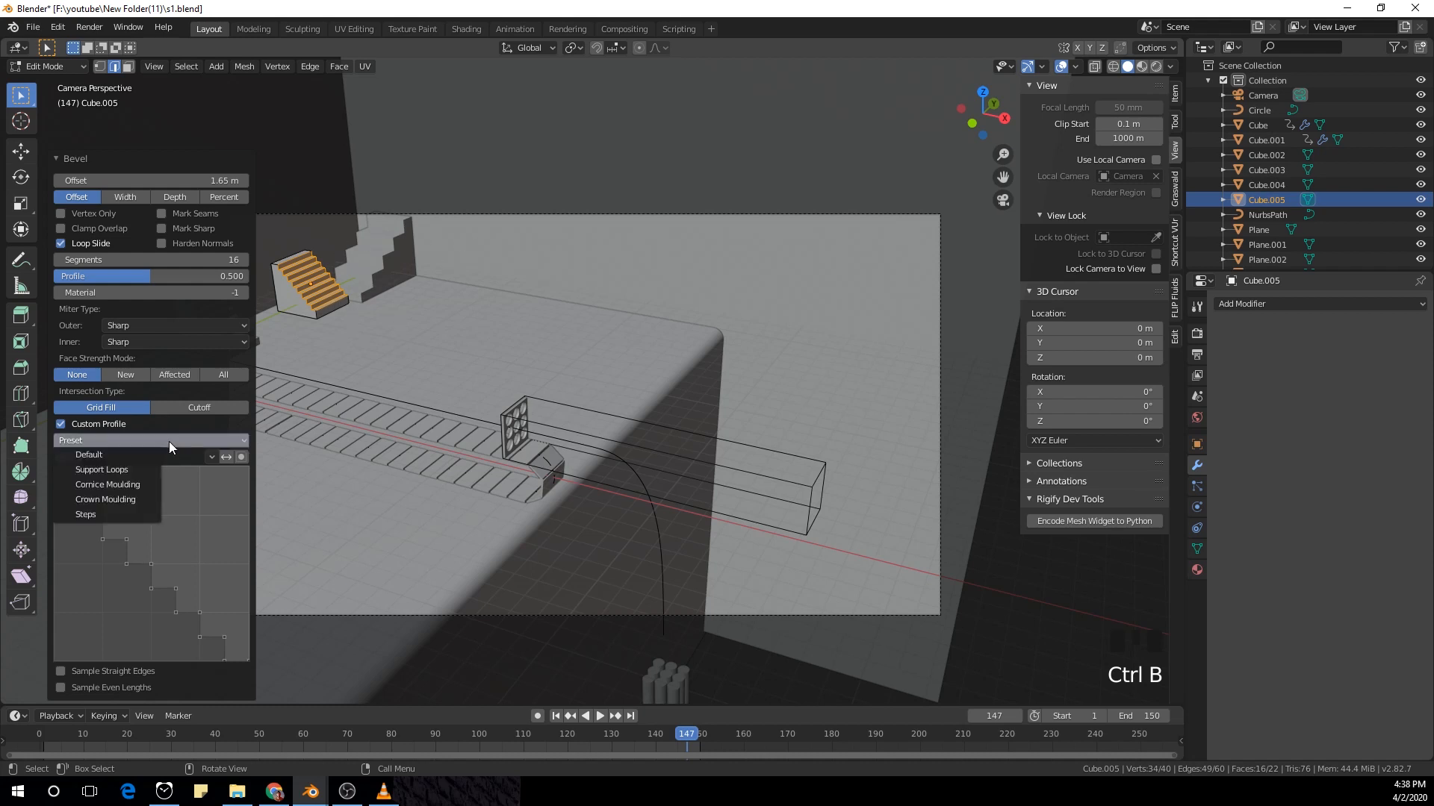
click(117, 455)
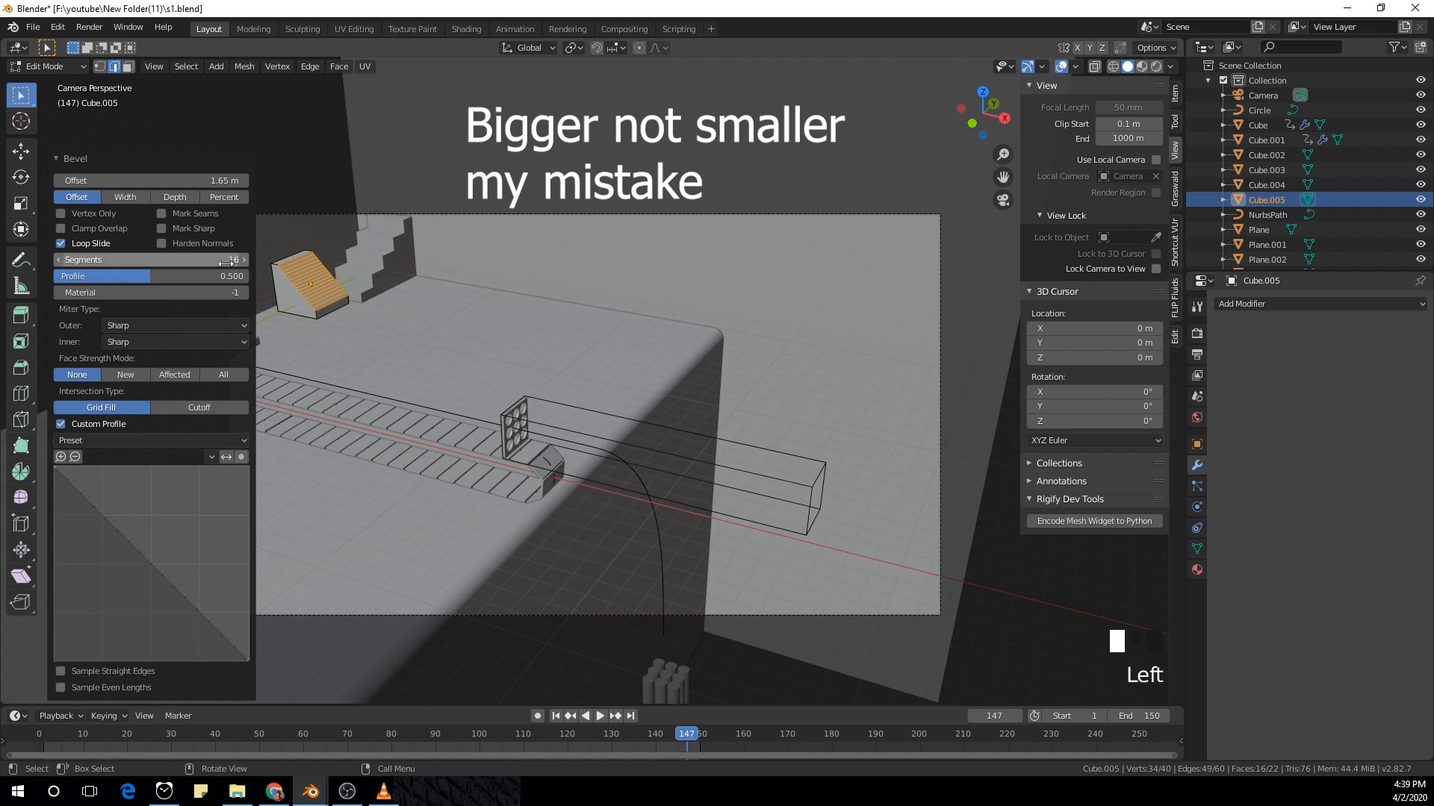
drag(225, 263, 179, 263)
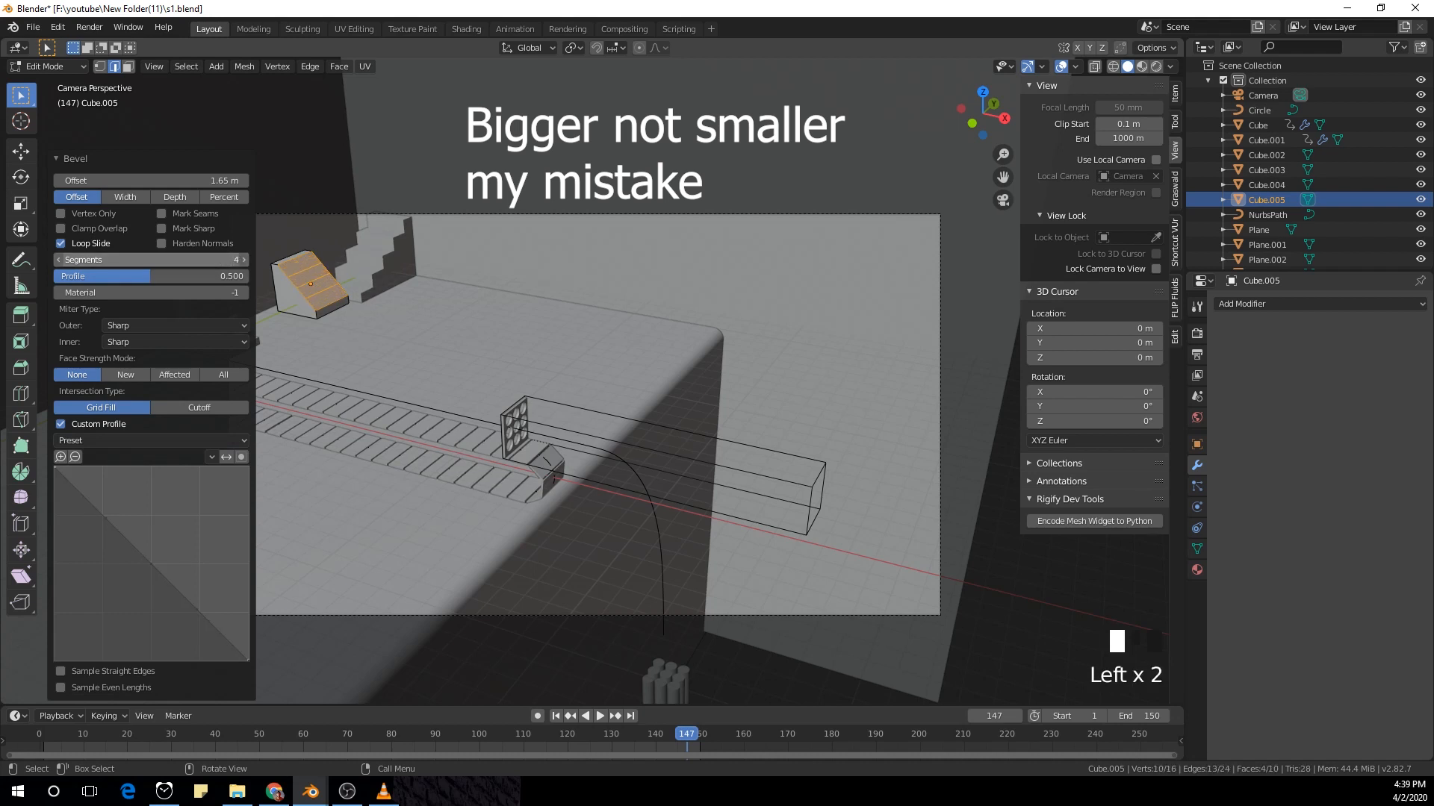
click(246, 257)
click(246, 257)
click(246, 256)
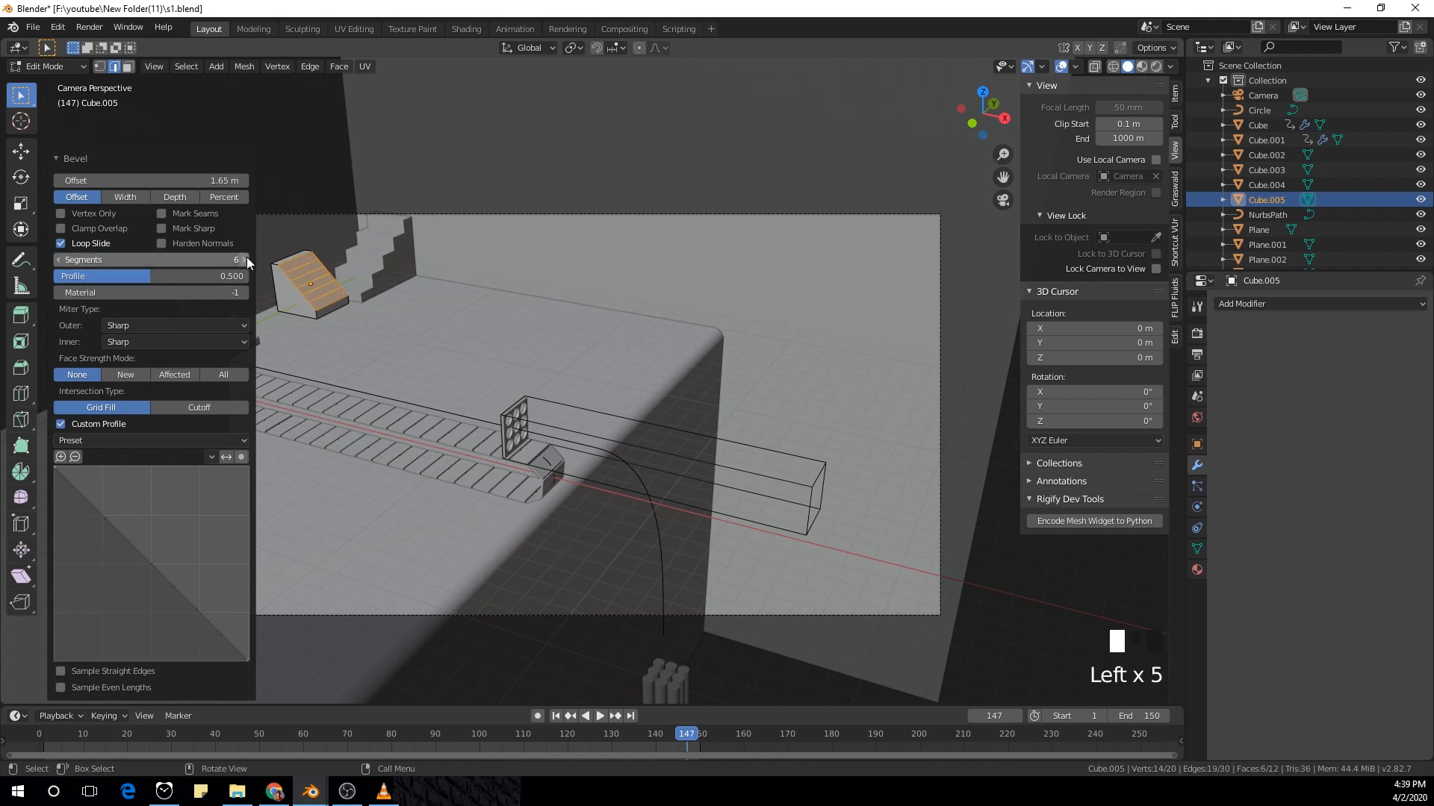
click(247, 257)
click(246, 256)
click(246, 257)
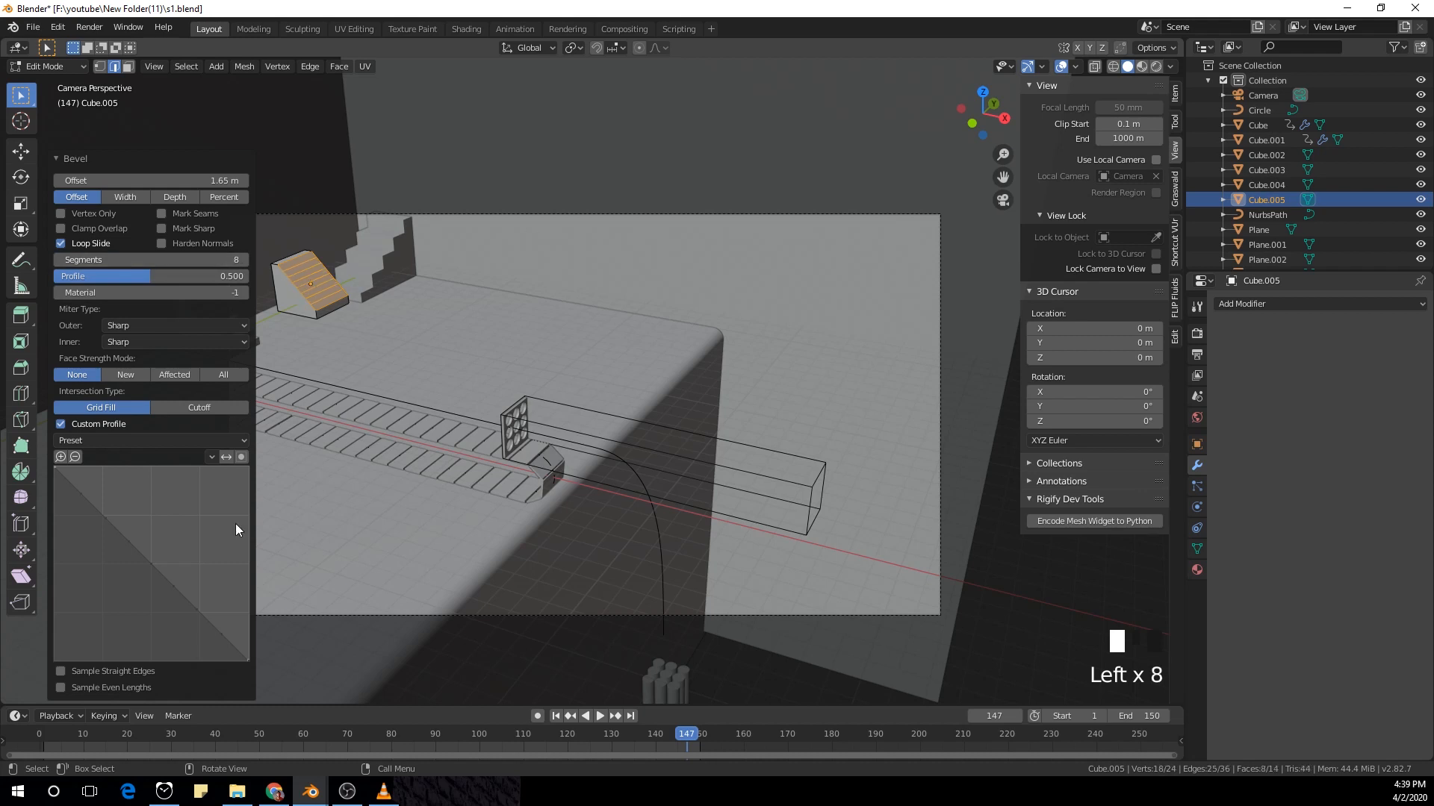
click(176, 442)
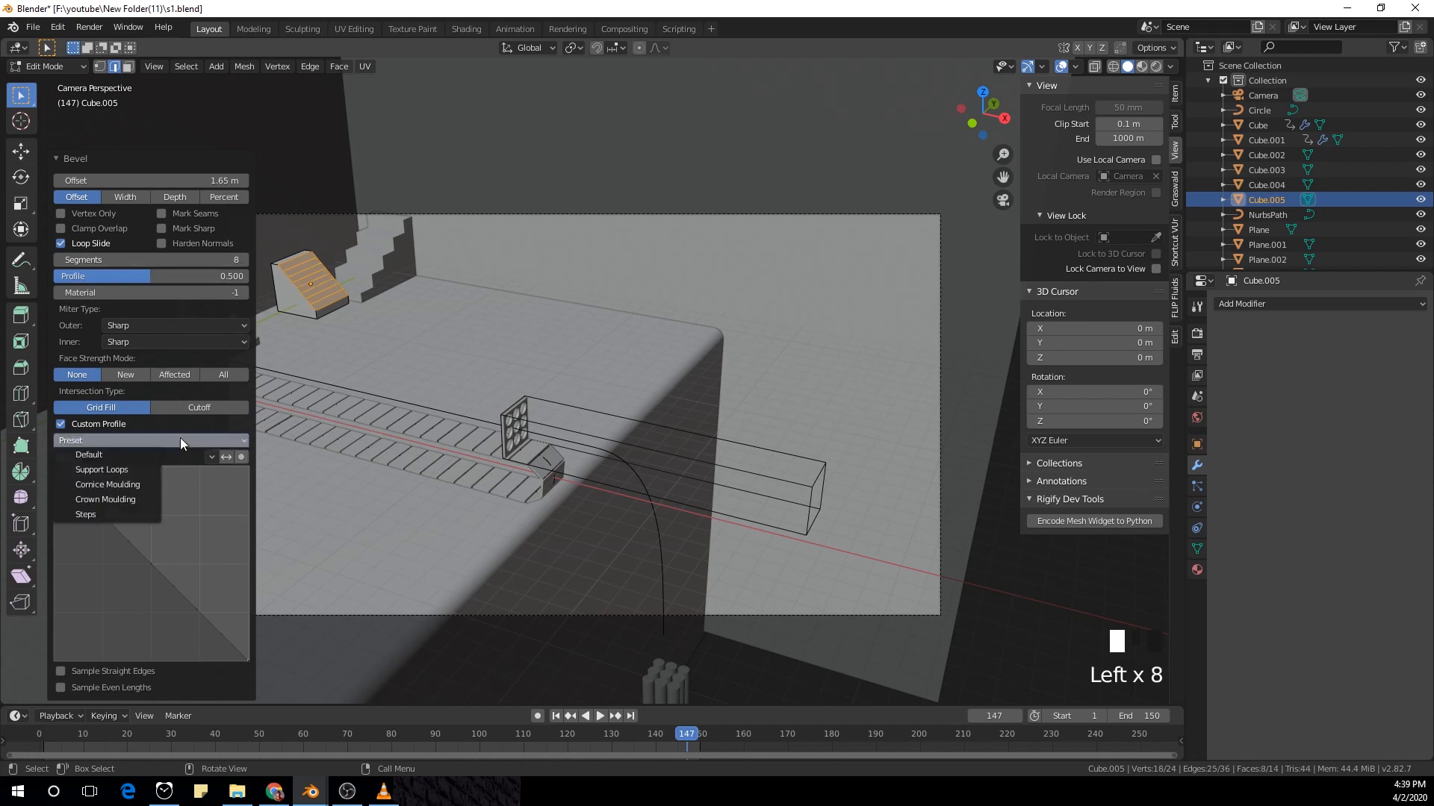
click(102, 509)
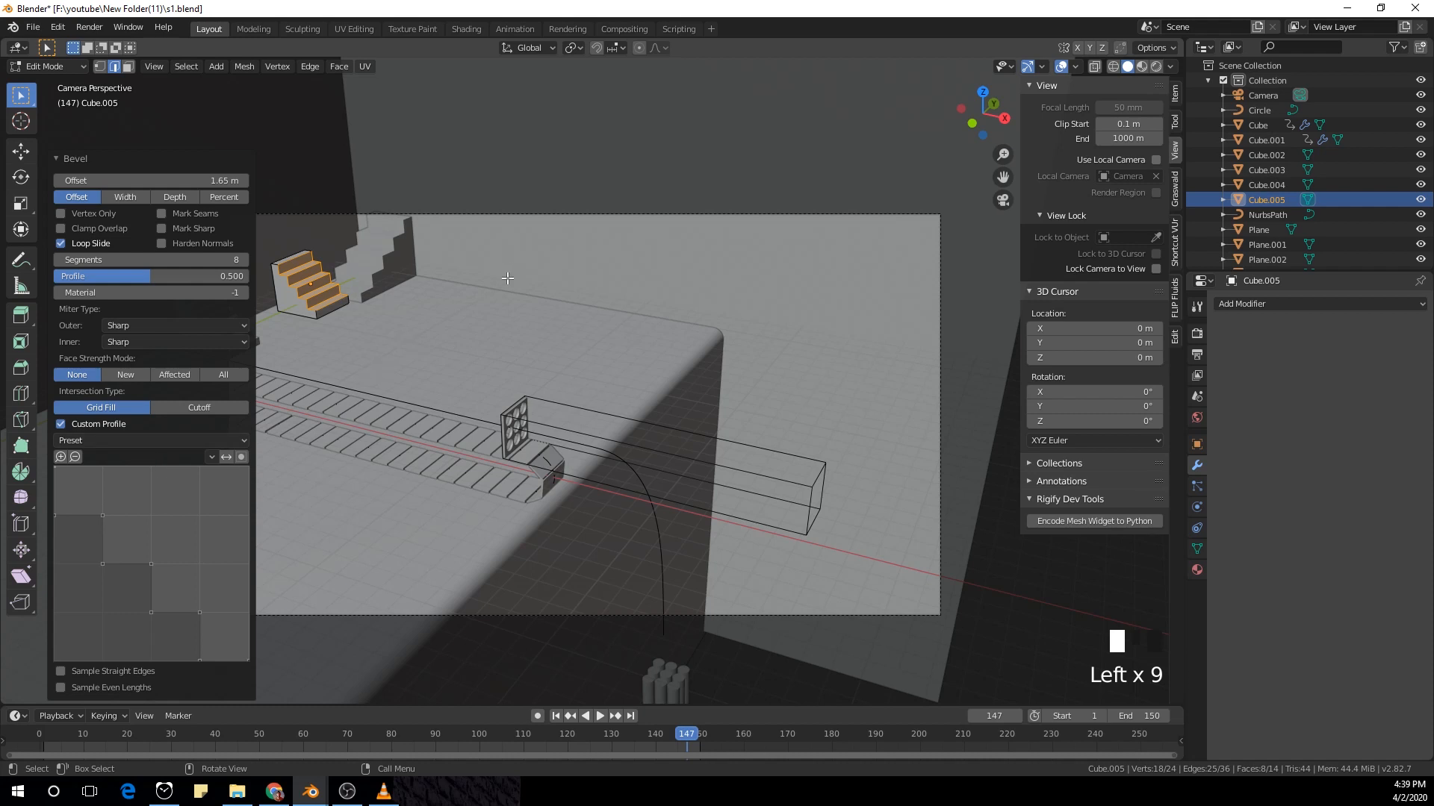
Step: Hide the sidebar, then leave mesh editing to delete the third stair block
key(n)
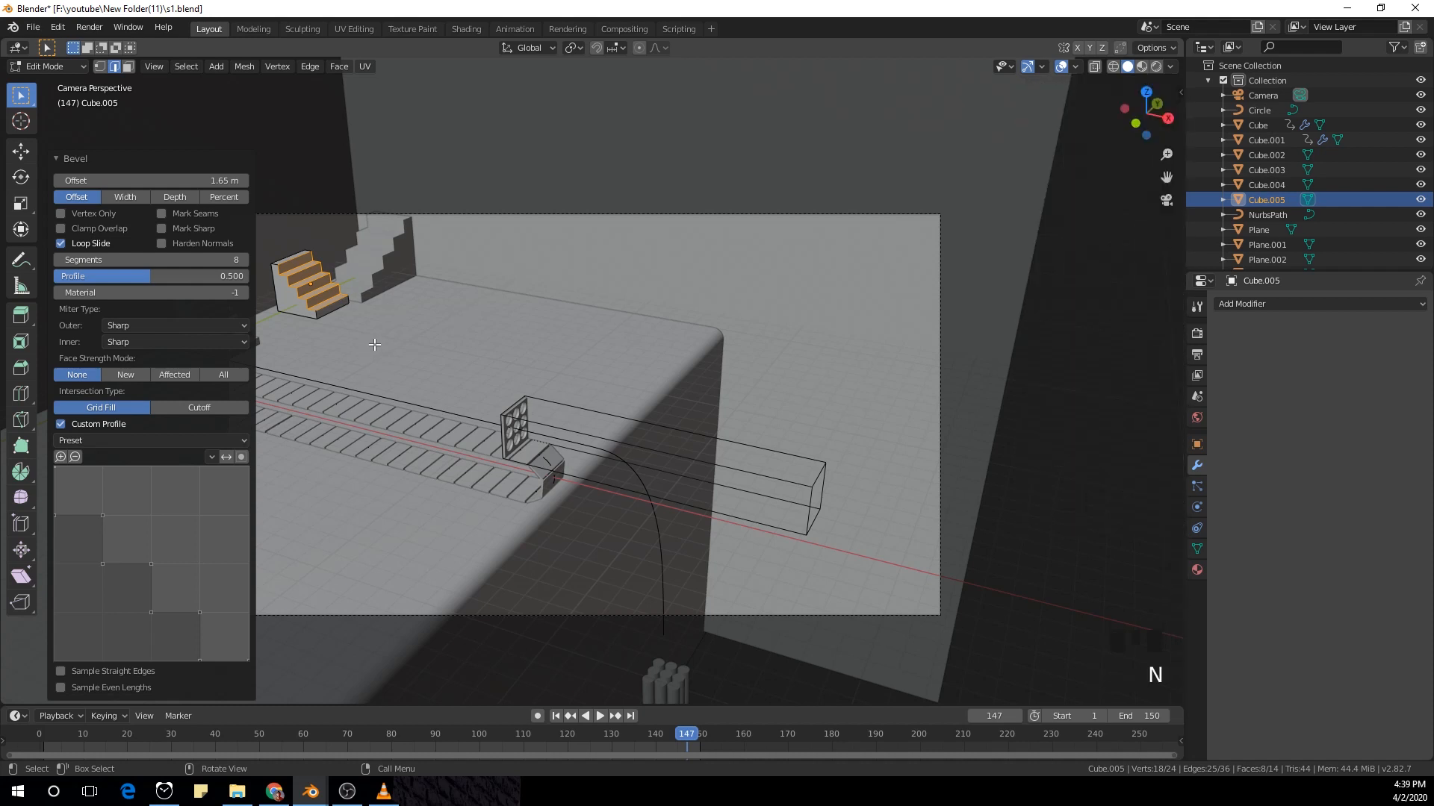
key(Tab)
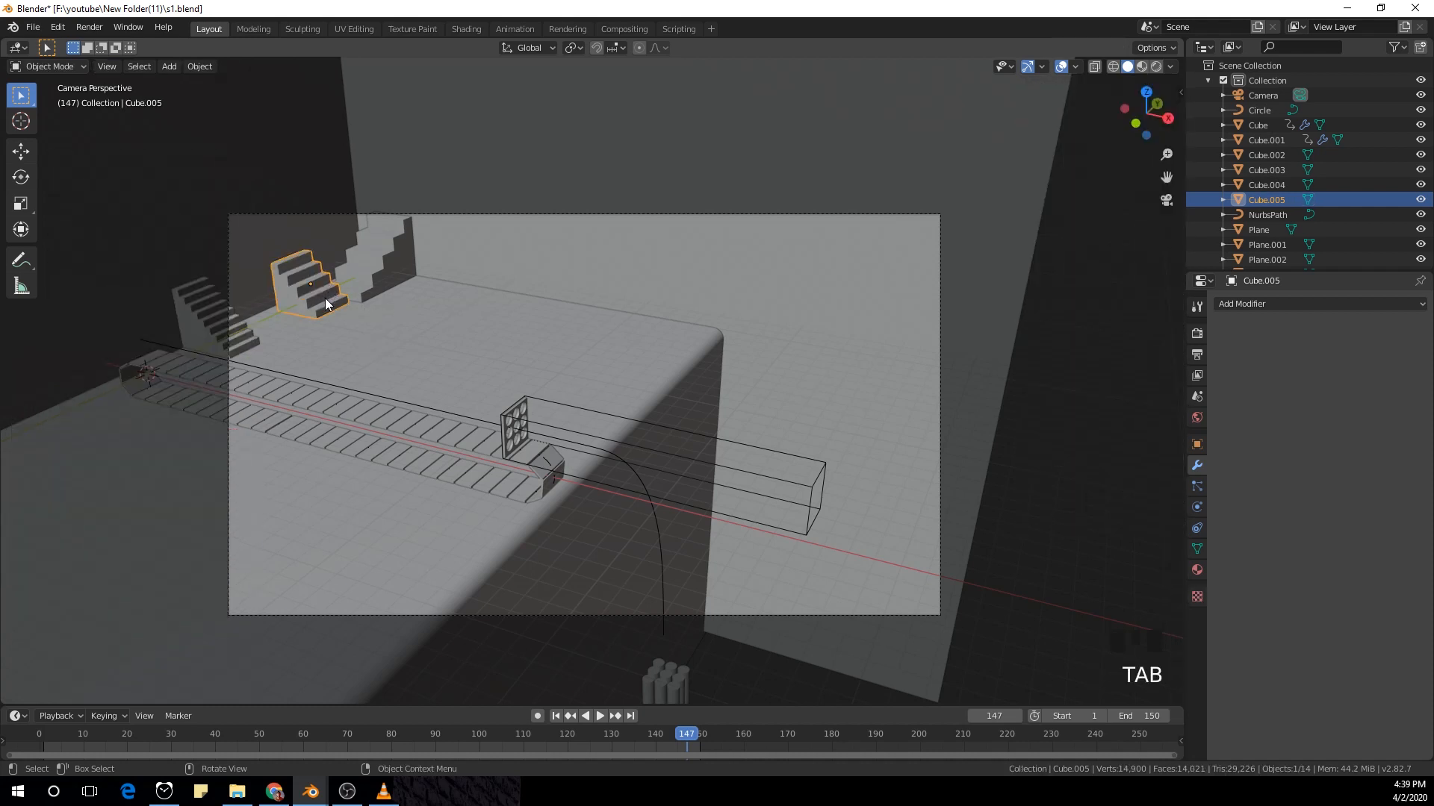
key(x)
Step: Add a UV sphere and, in top view, move it about 15.9 m in X and 12.7 m in Y
key(shift+a)
mouse_move(470, 350)
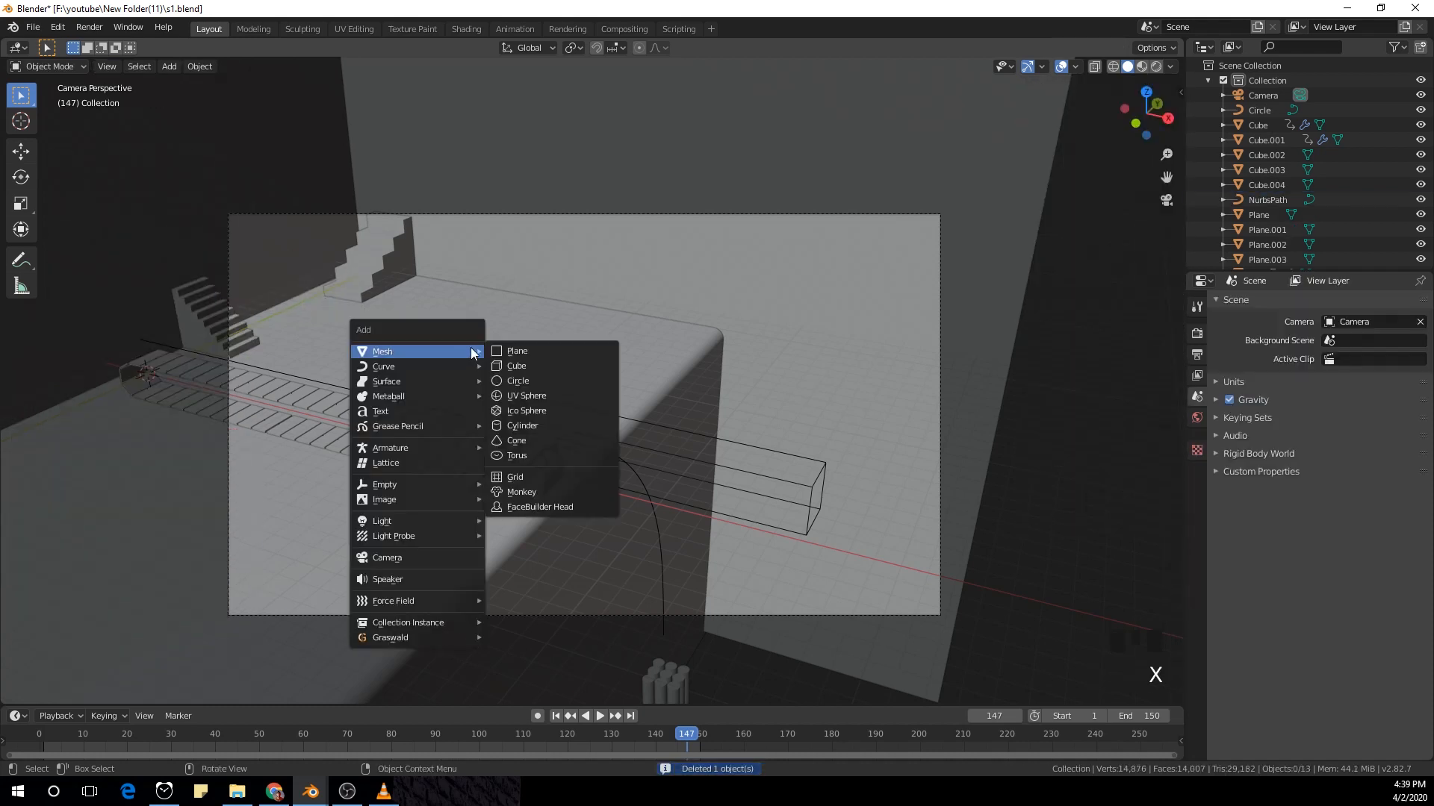
click(542, 396)
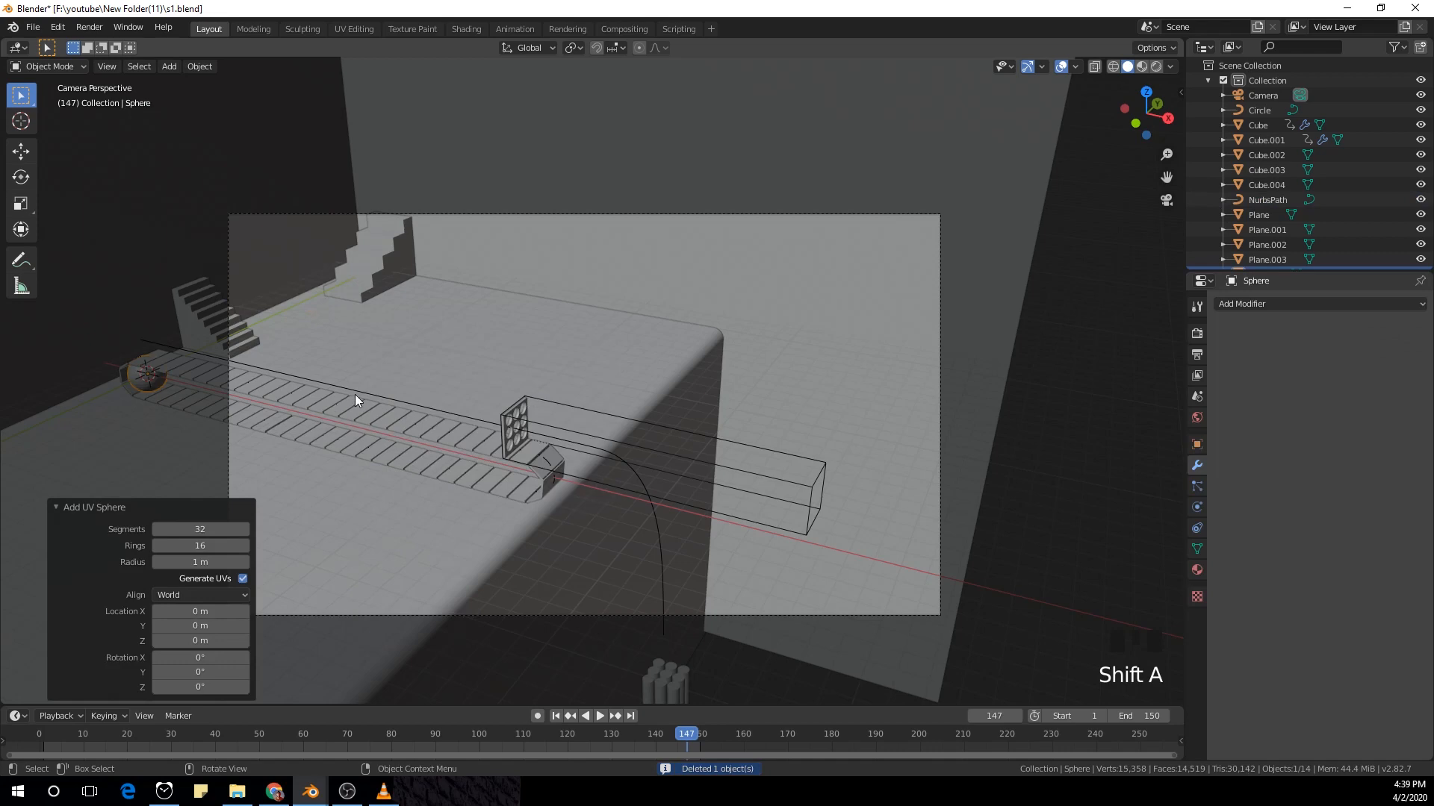
key(KP_7)
key(g)
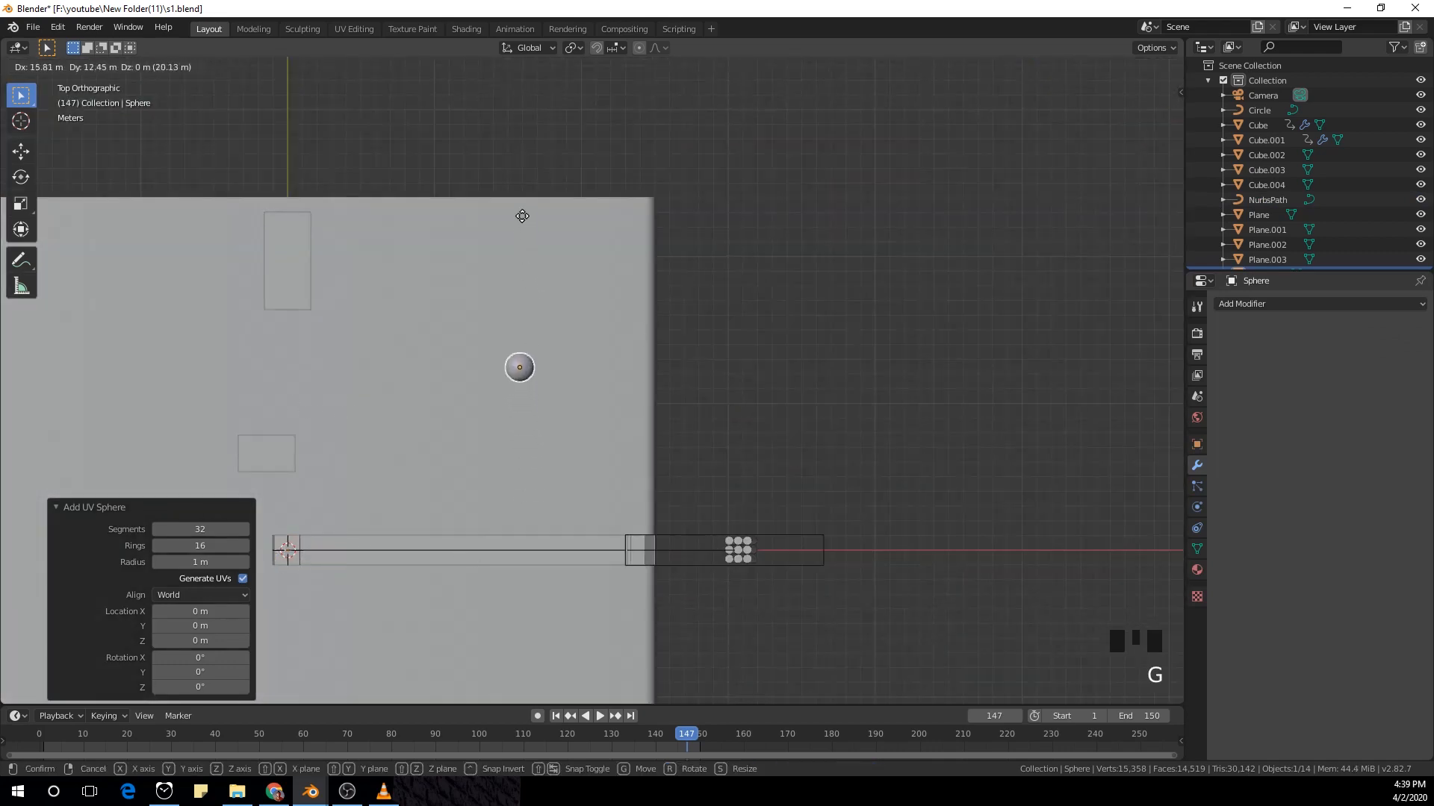
click(523, 216)
Step: Return to the camera view and scale the sphere uniformly by about 1.924
key(KP_1)
key(KP_0)
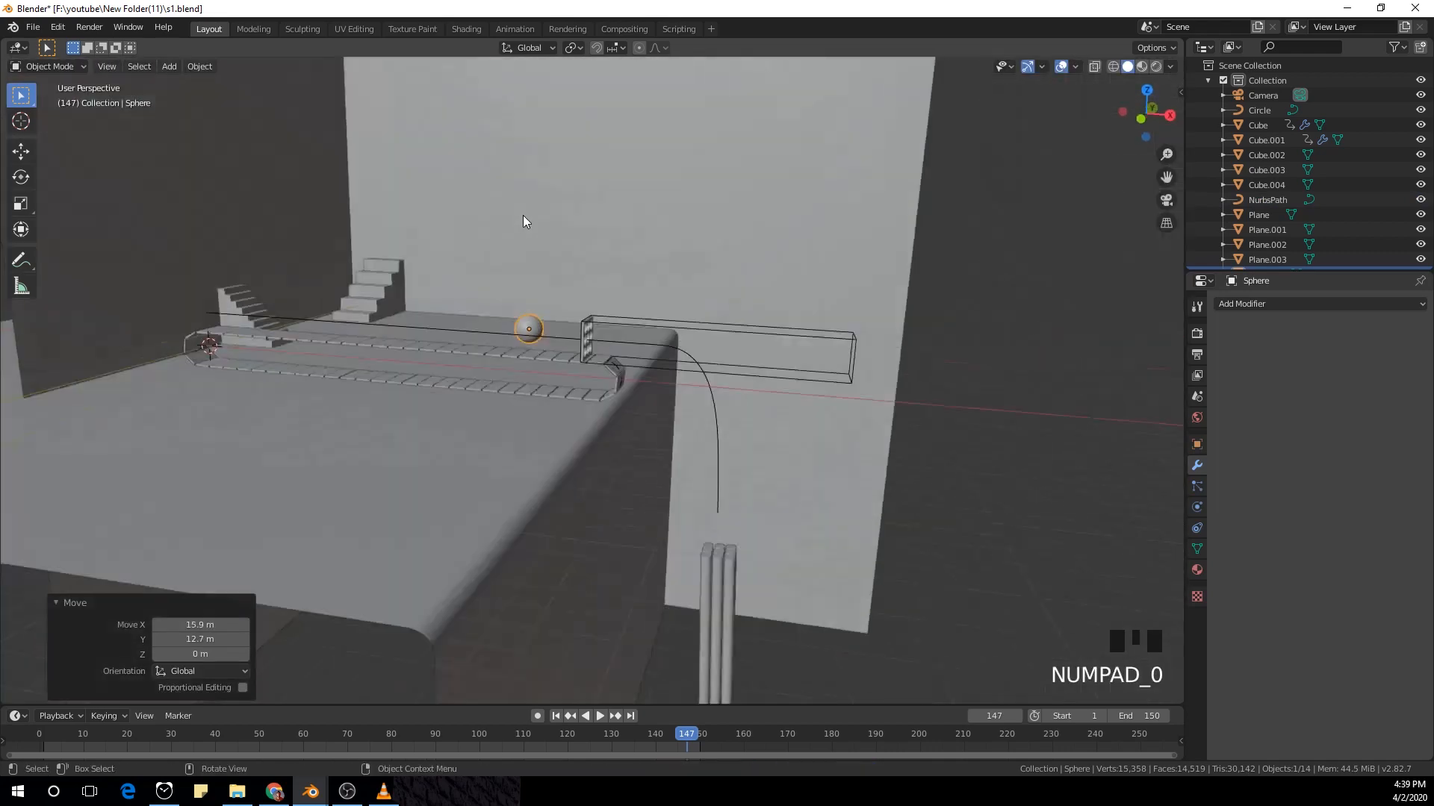
key(s)
click(679, 329)
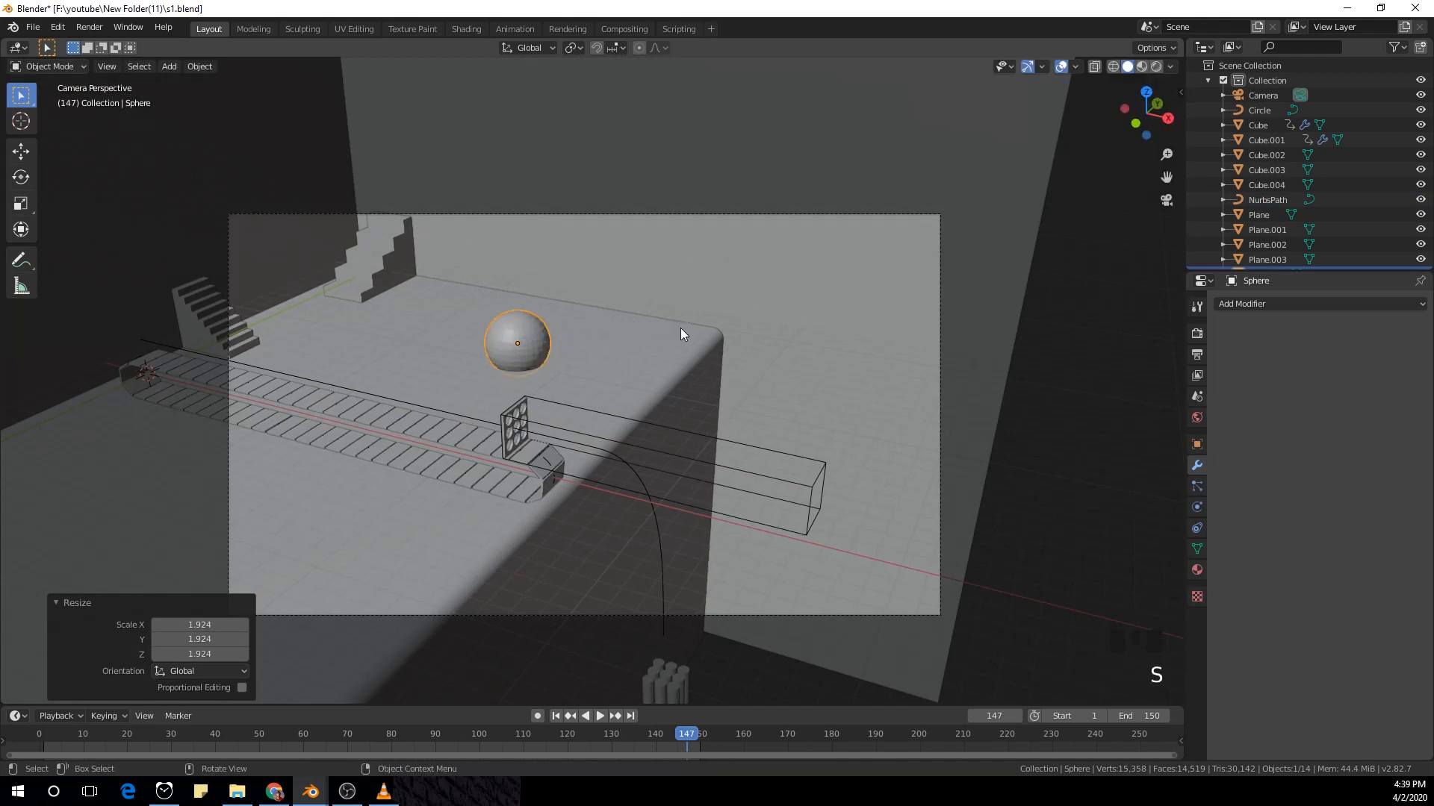
Step: Raise the sphere about 0.56 m along Z and shade it smooth
key(g)
key(z)
click(681, 319)
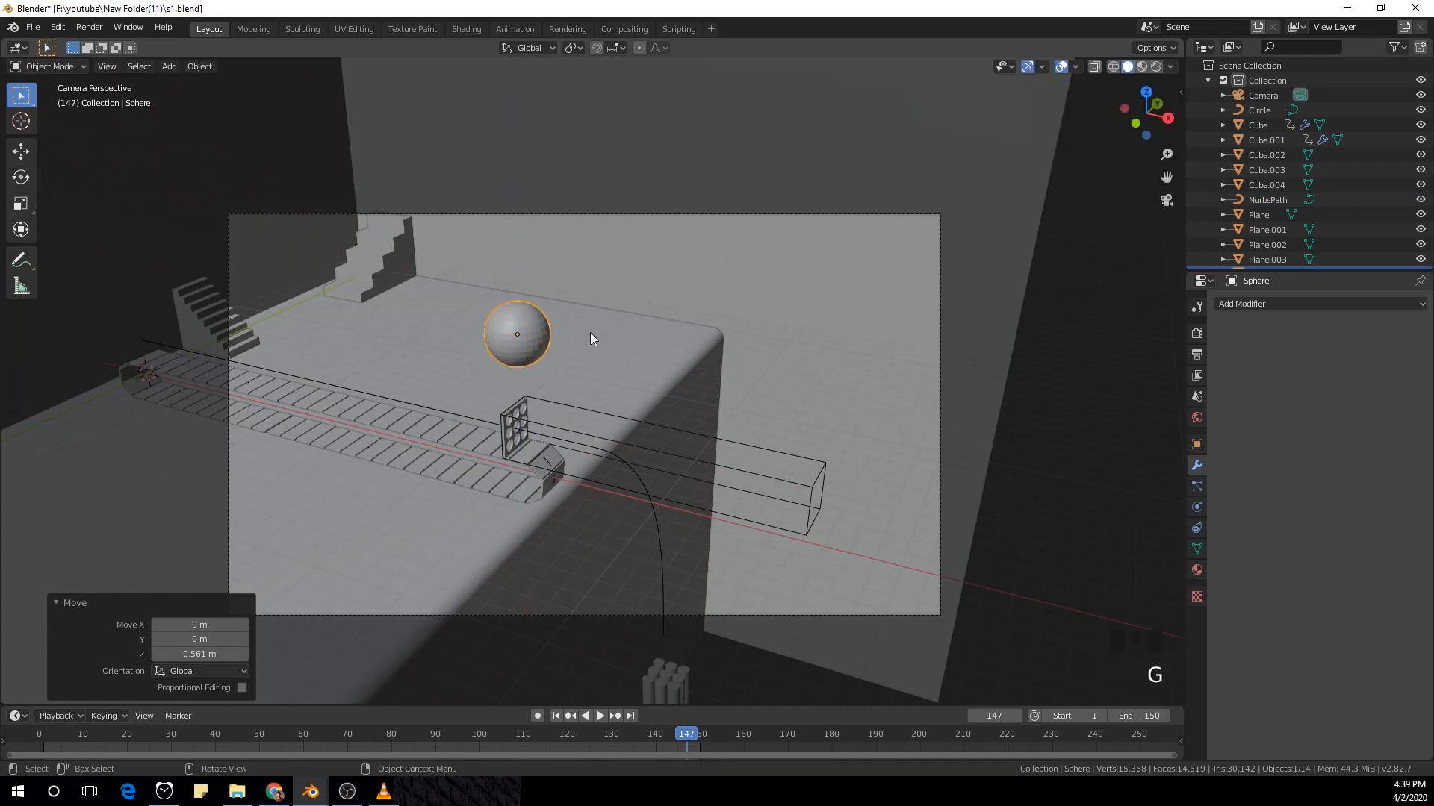
right_click(617, 312)
click(617, 312)
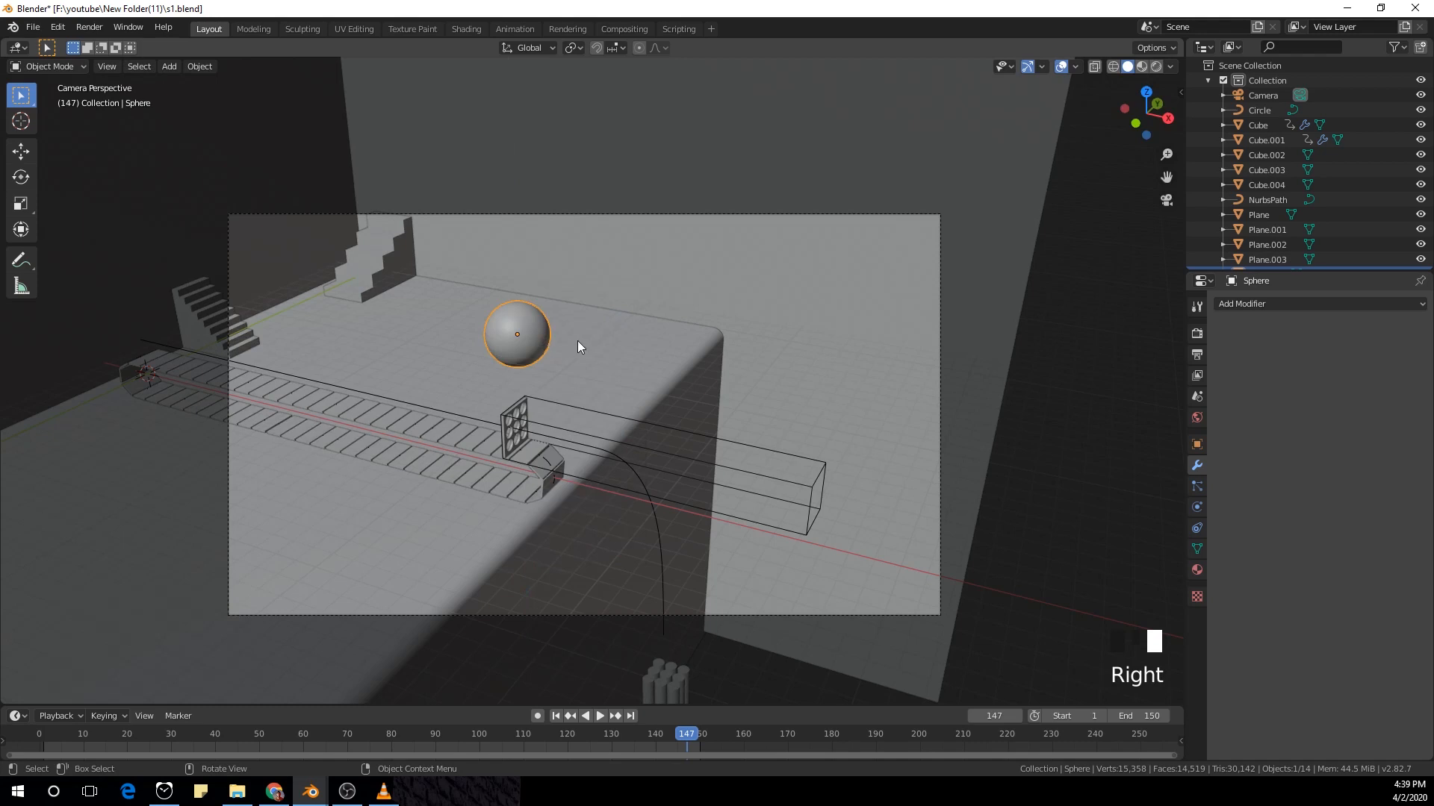
Step: In top view, move the sphere about 3.9 m in X and 6.74 m in Y, and return to the camera view
middle_drag(577, 341, 580, 384)
scroll(558, 343, up, 2)
key(KP_7)
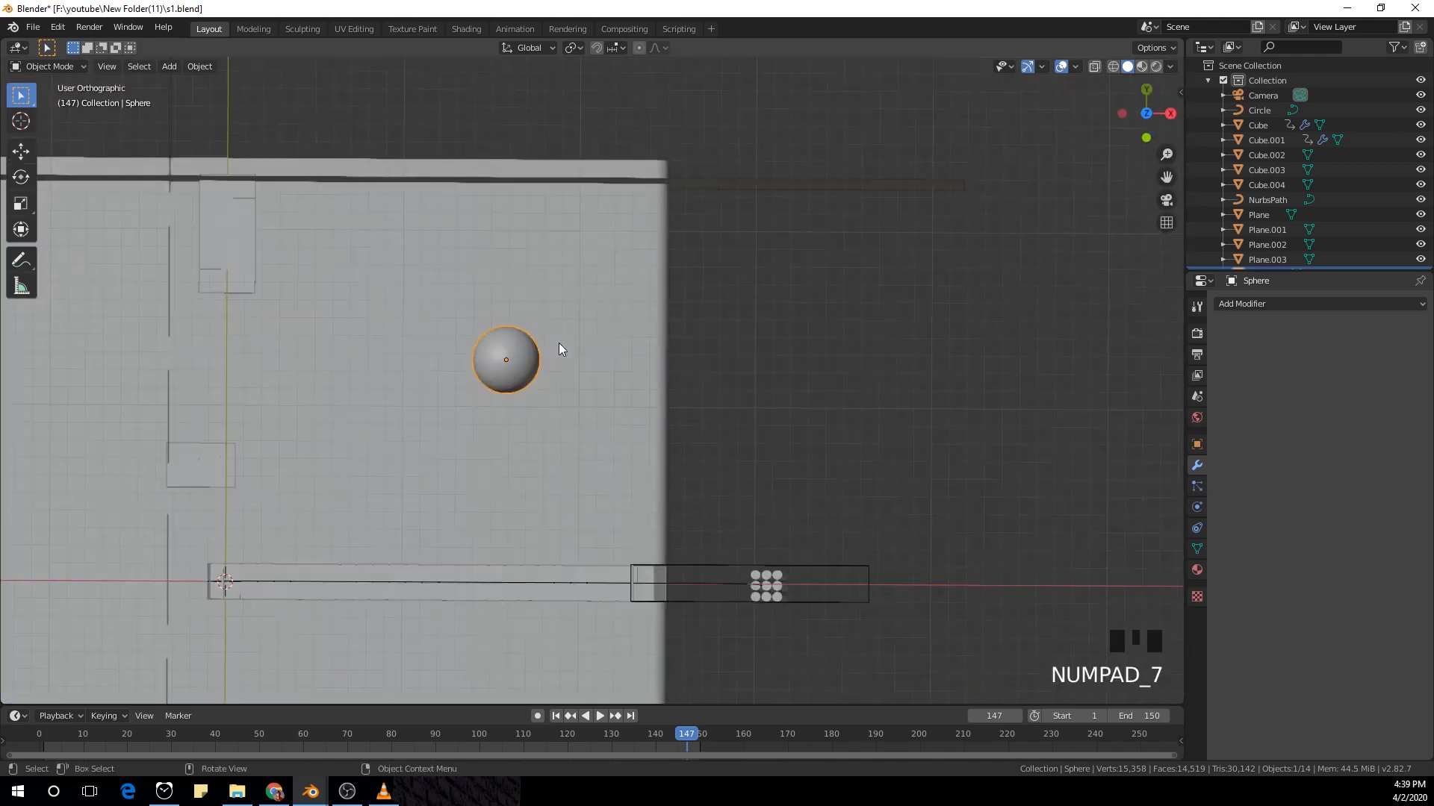
key(g)
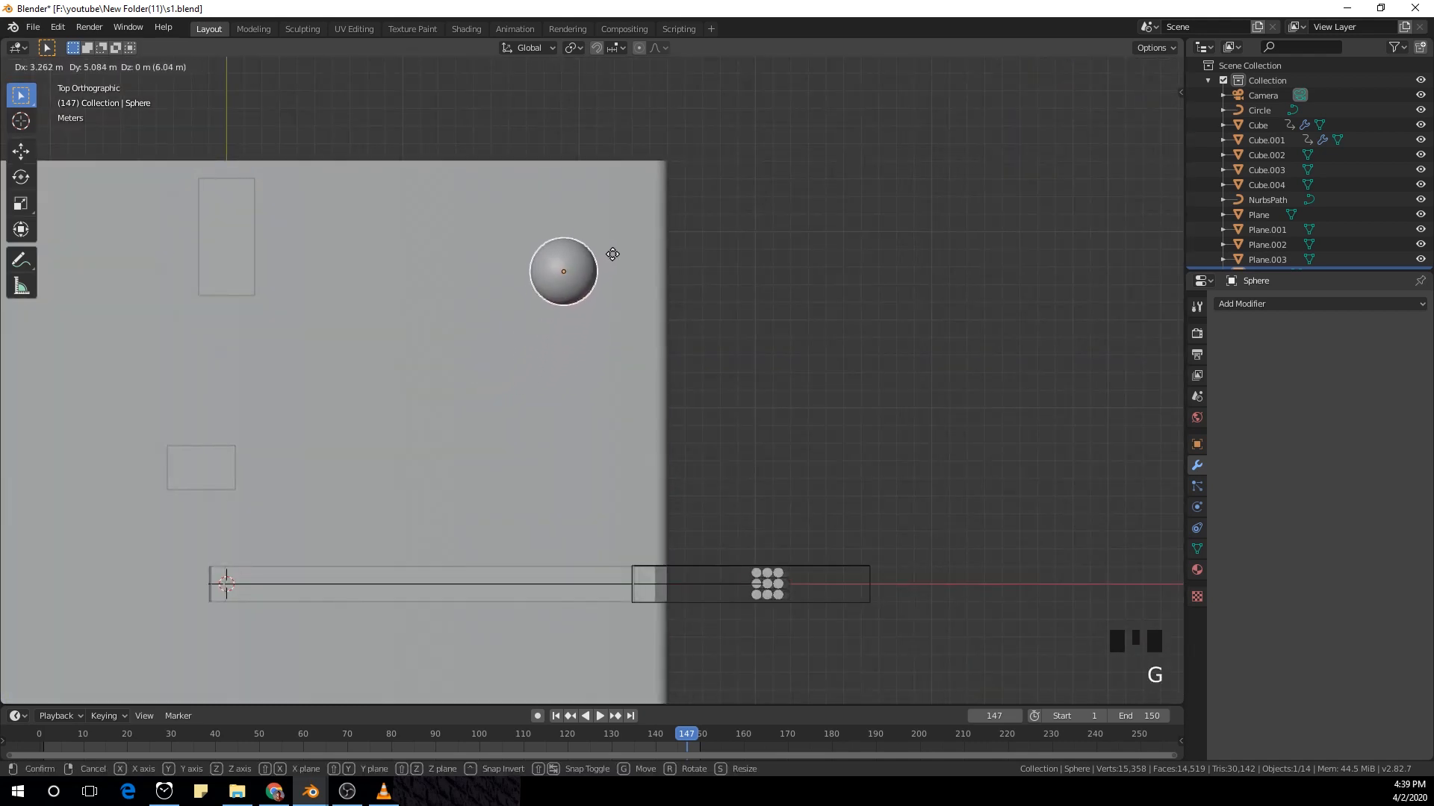
click(628, 242)
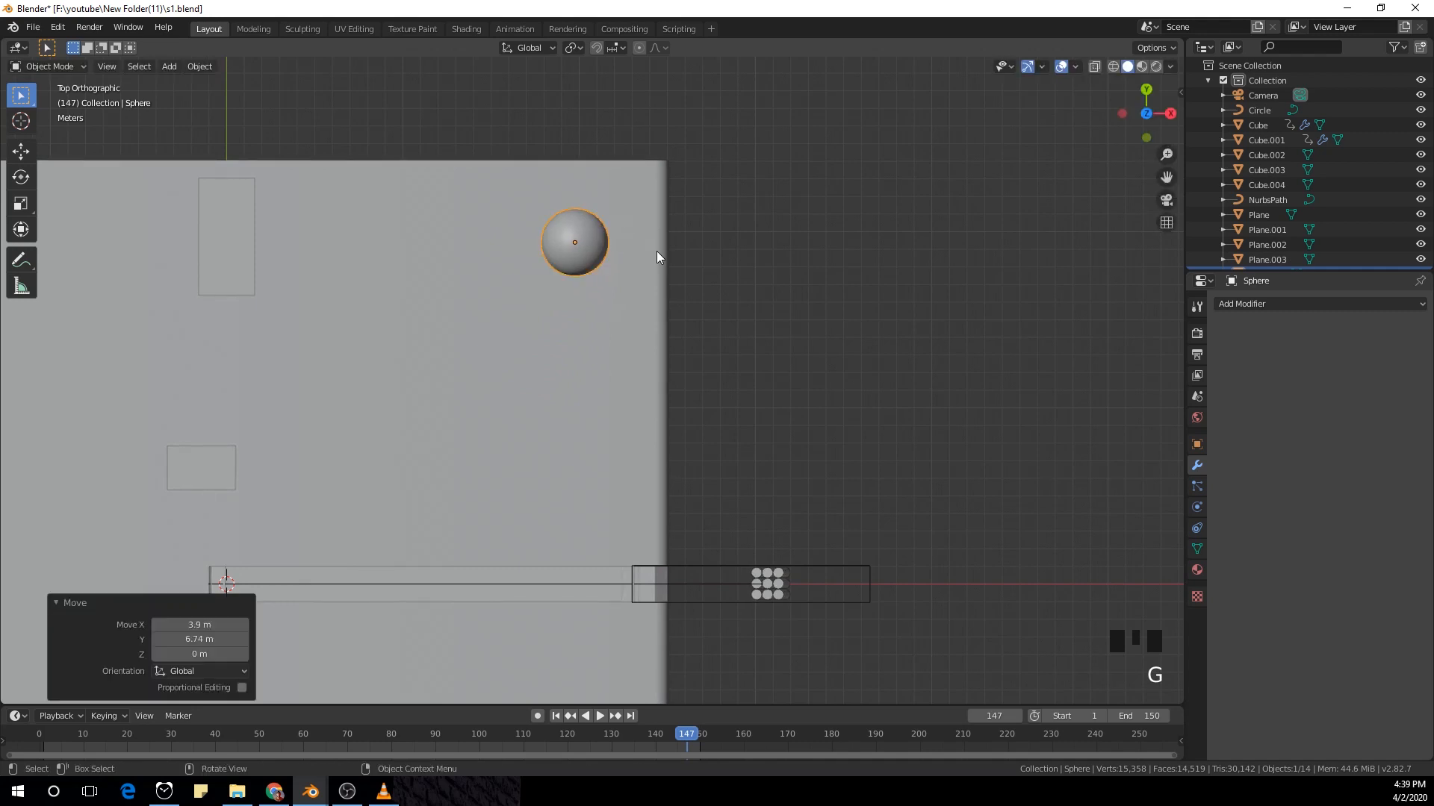
key(KP_0)
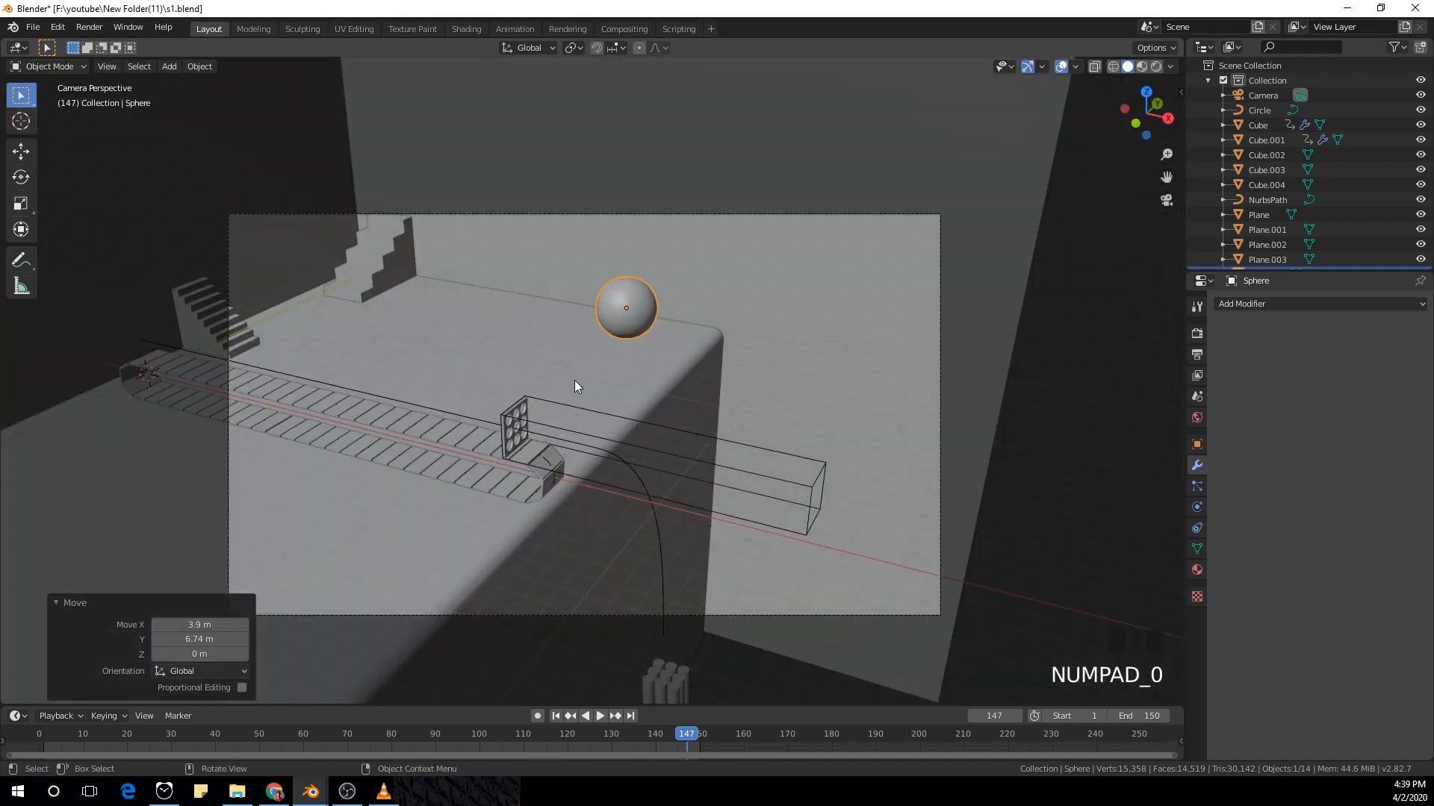
shift+middle_drag(562, 378, 669, 365)
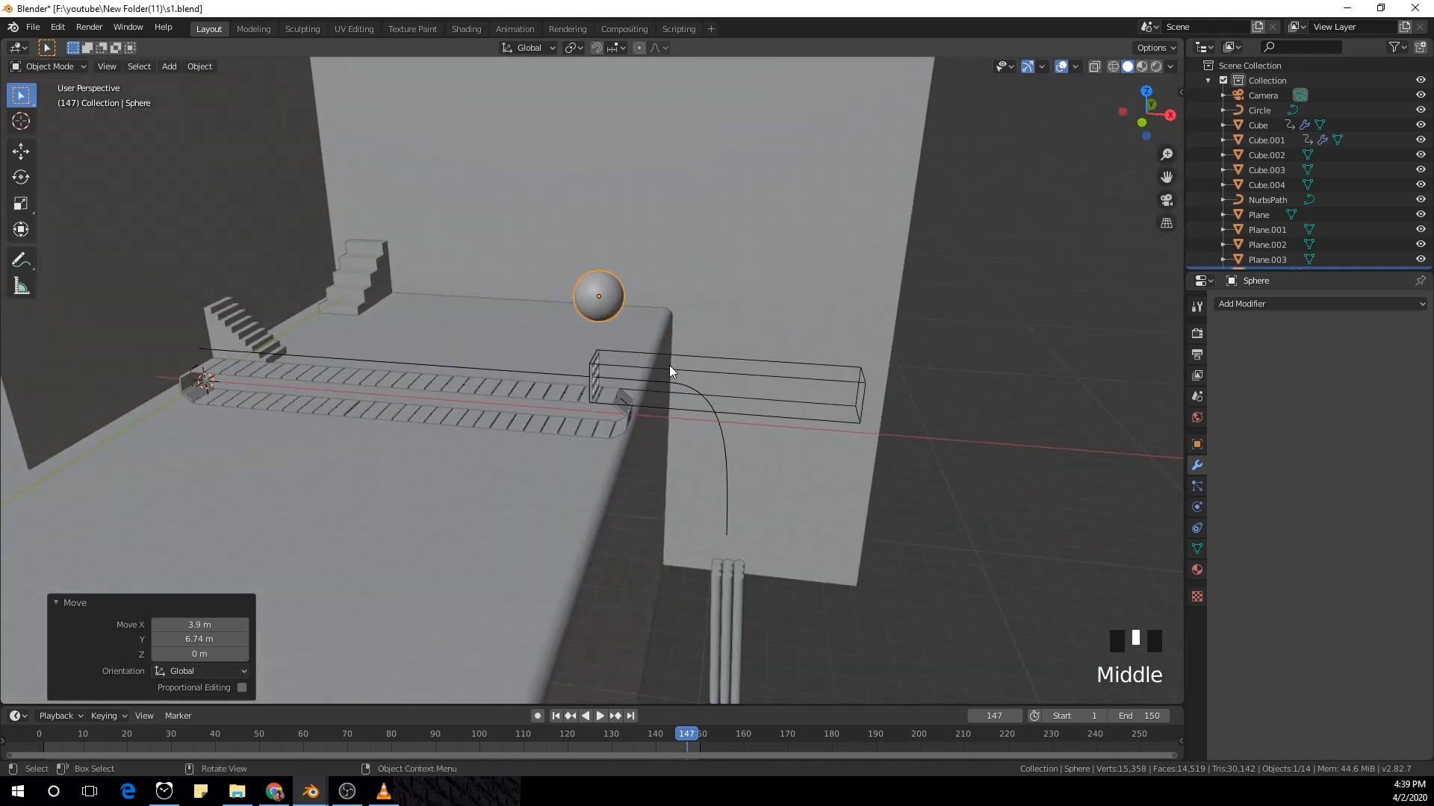
key(KP_1)
scroll(483, 217, up, 2)
shift+middle_drag(483, 218, 563, 409)
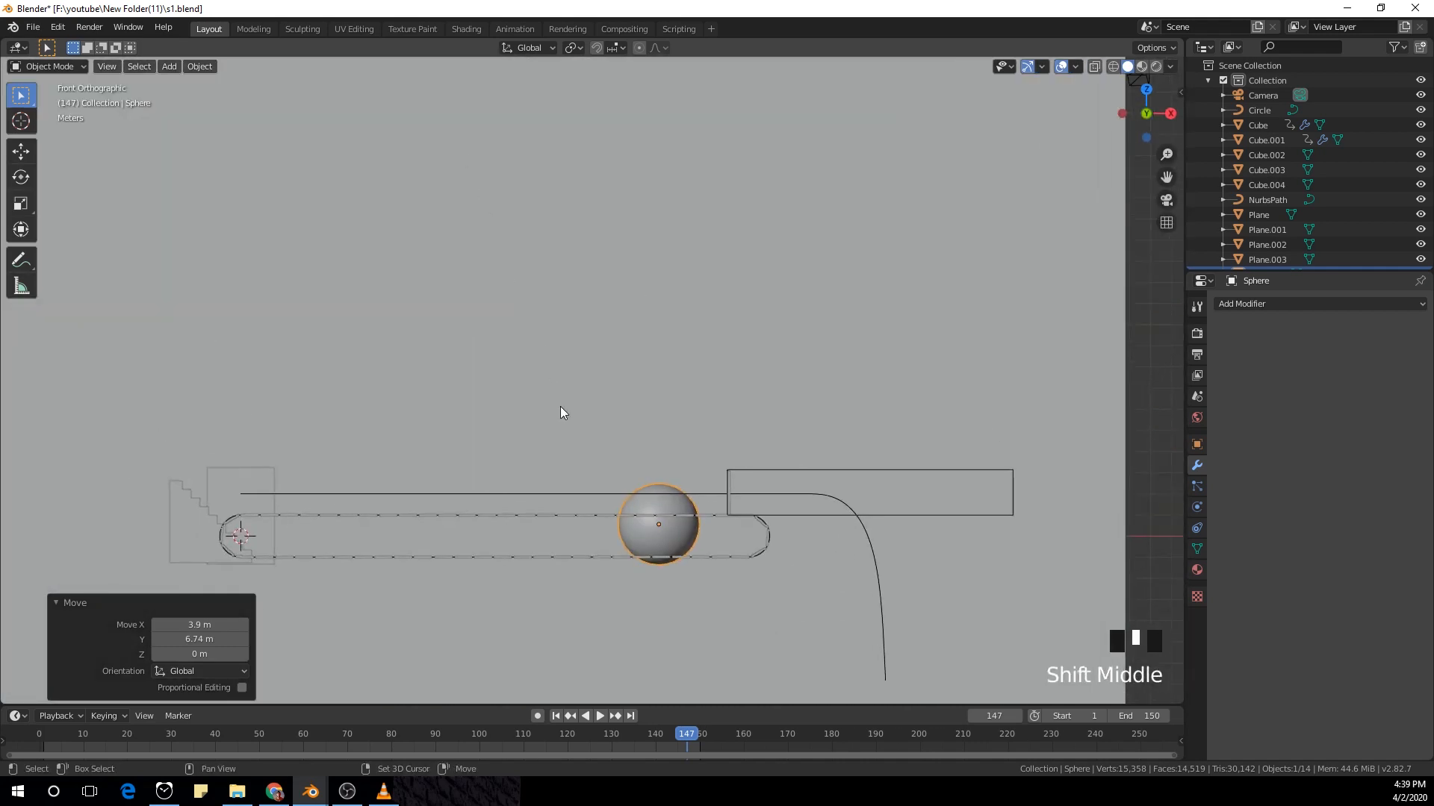
key(shift+a)
mouse_move(506, 399)
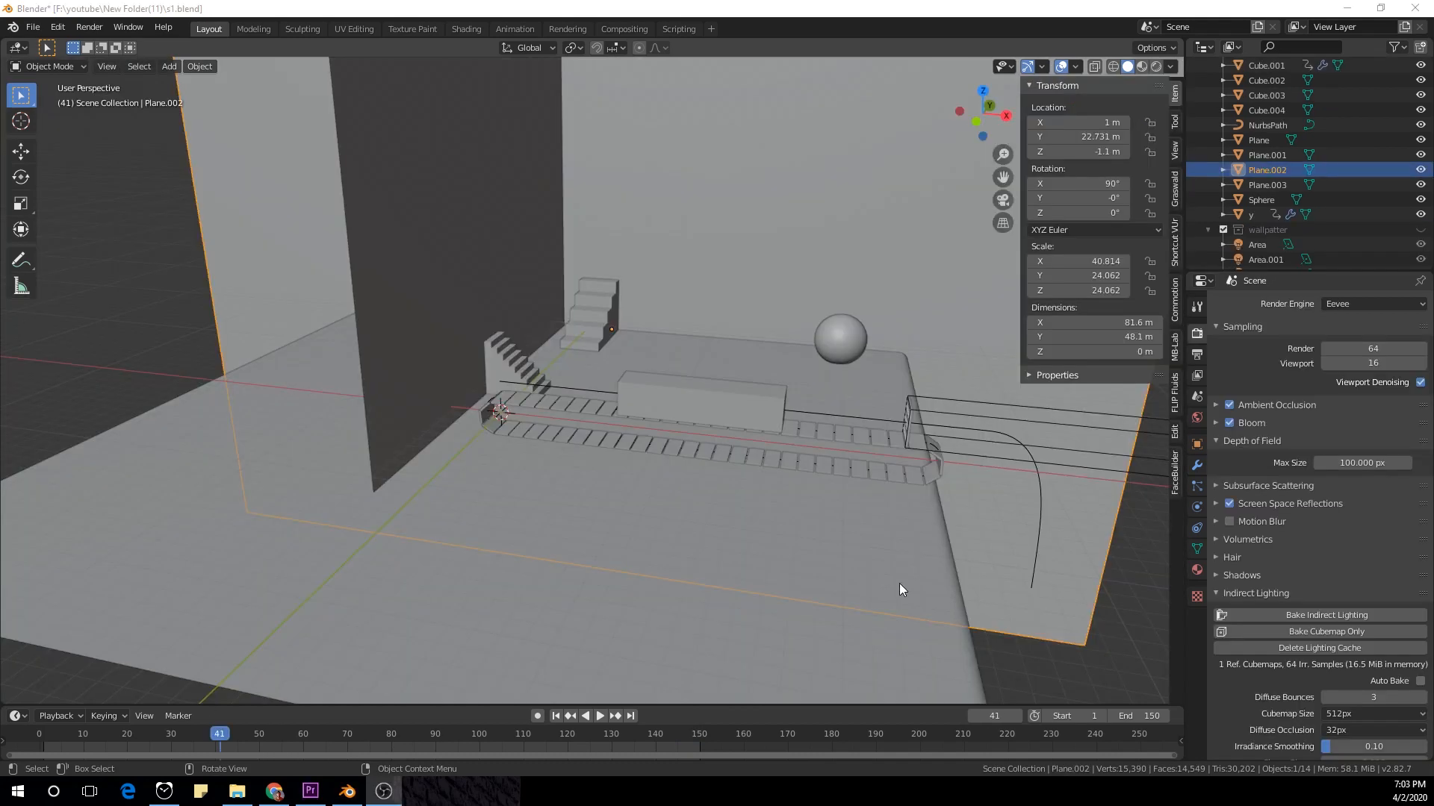
Step: Hide all objects of the conveyor scene to clear the viewport
click(703, 506)
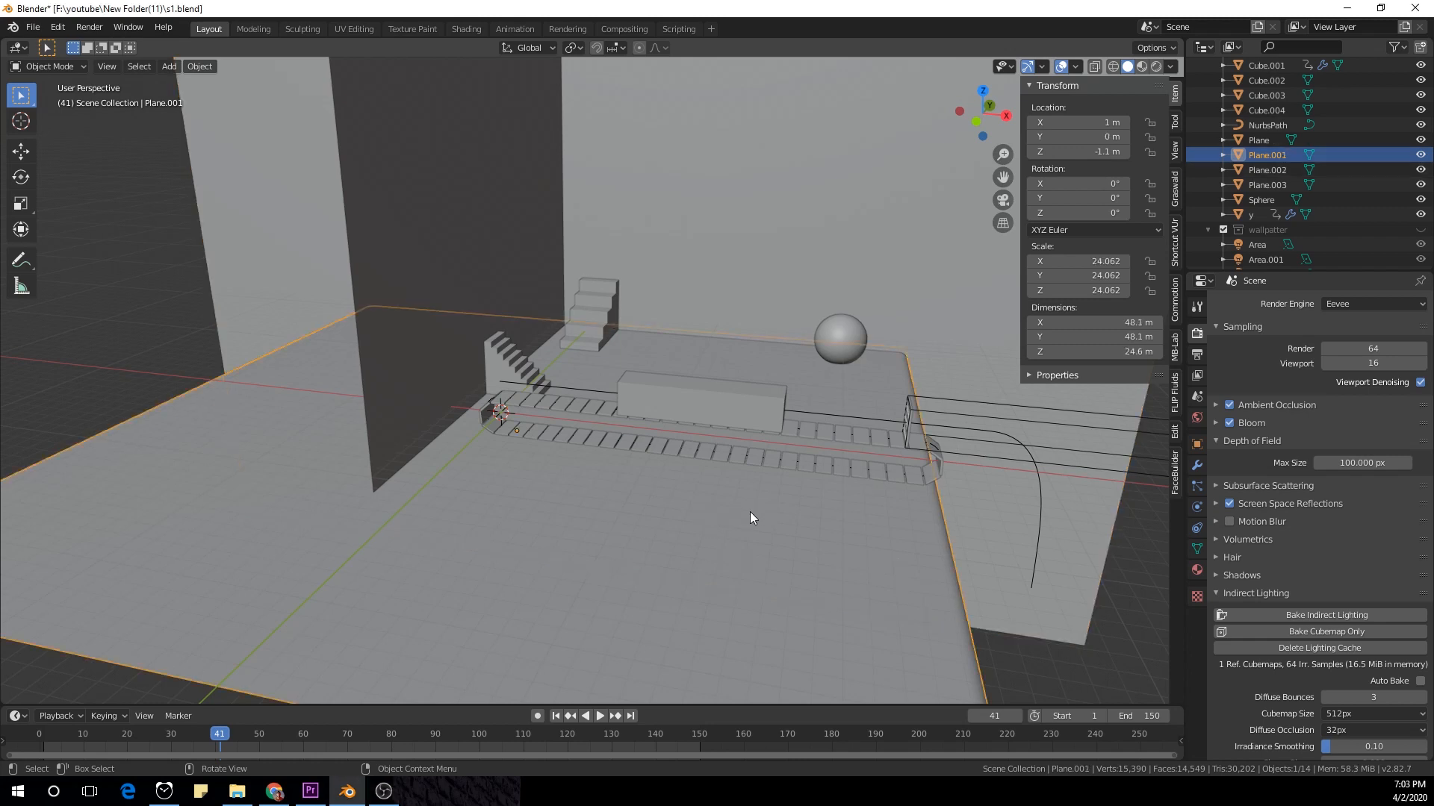
key(h)
key(alt+h)
key(a)
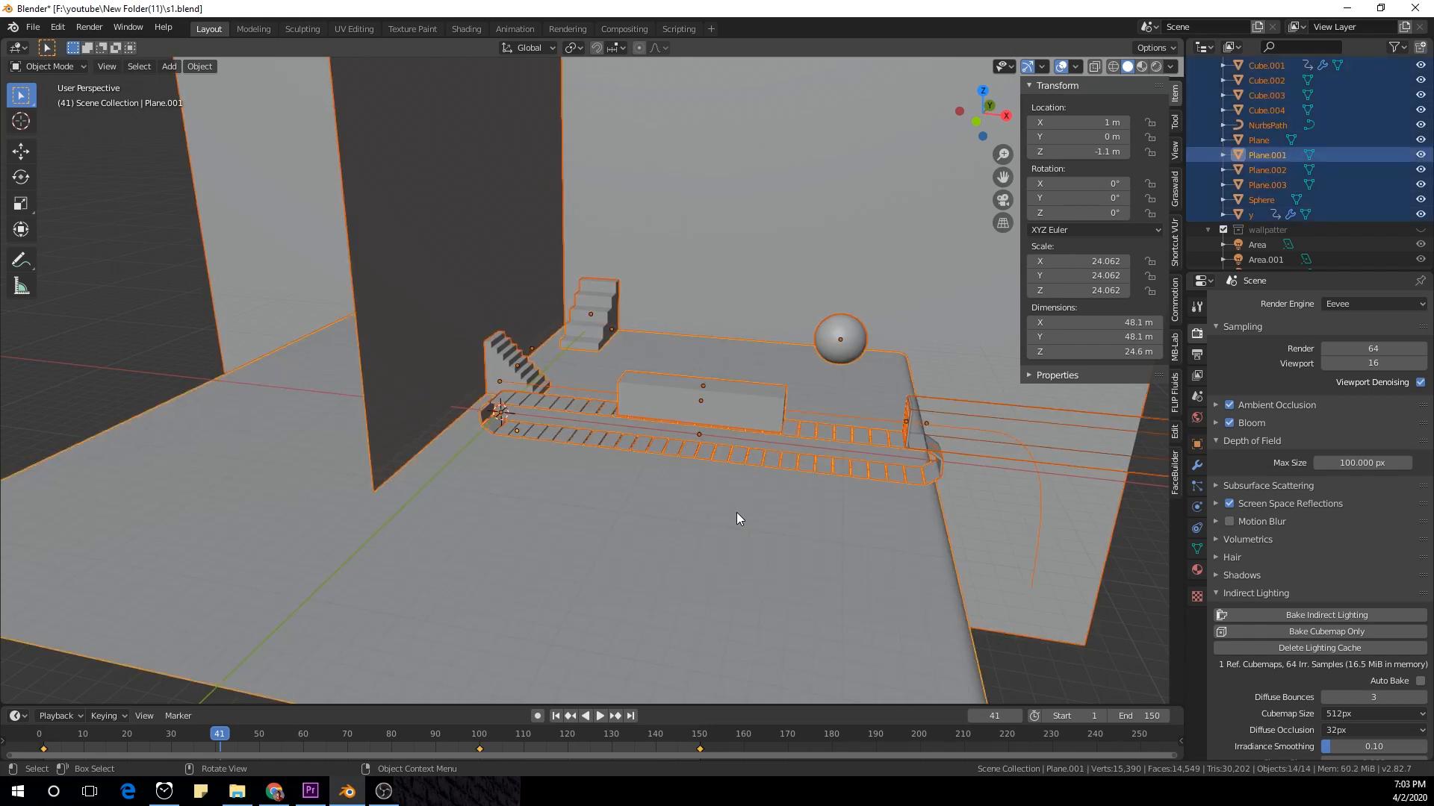
key(h)
Step: In front view, add a 32-vertex mesh circle and rotate it 90° about X
middle_drag(475, 565, 591, 487)
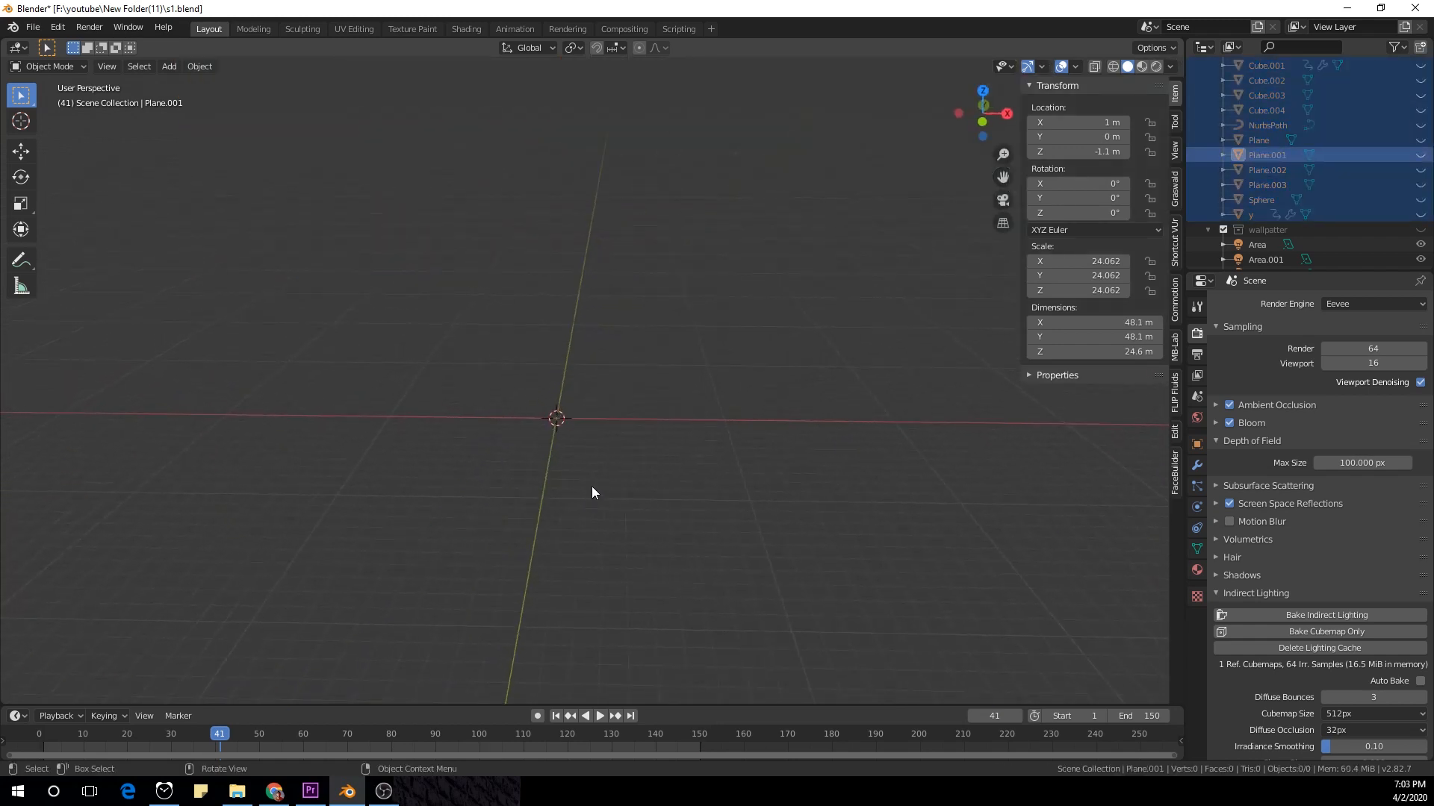
key(KP_1)
key(shift+a)
mouse_move(617, 458)
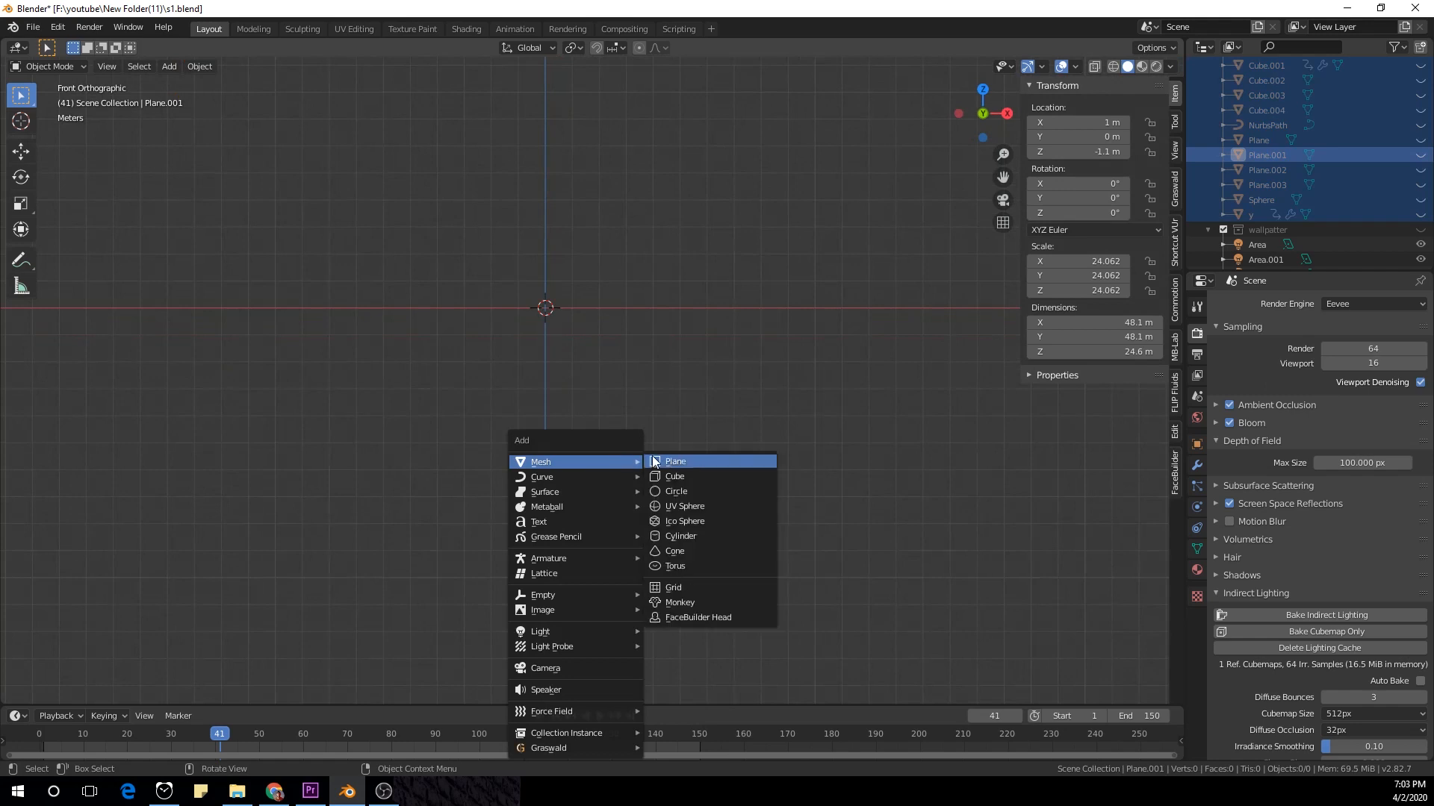
click(679, 490)
key(r)
key(x)
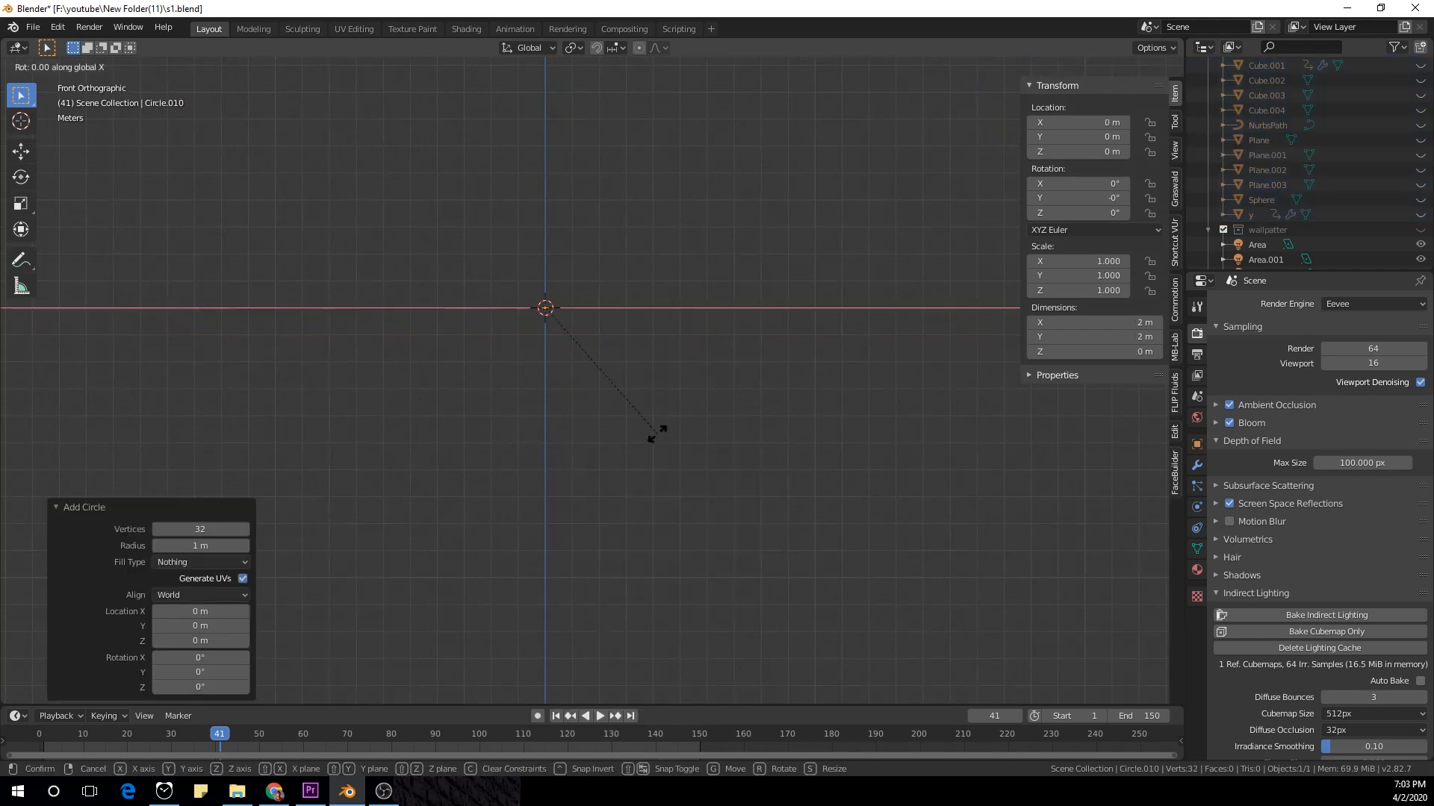
key(9)
key(0)
key(Return)
Step: Edit the circle's mesh and delete the vertices below its centre, leaving the upper half arc
scroll(672, 407, up, 3)
key(Tab)
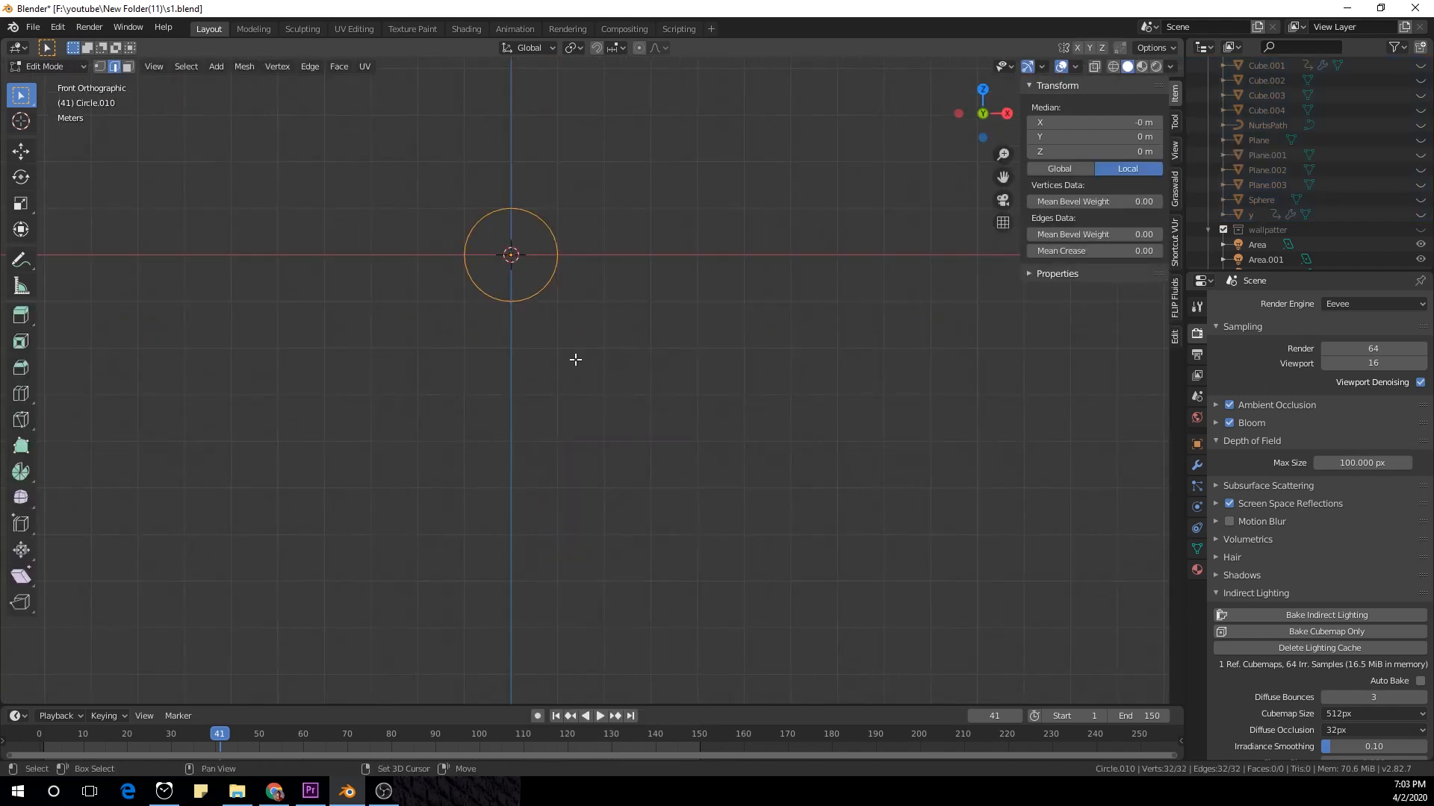
scroll(576, 358, up, 2)
shift+middle_drag(571, 315, 600, 511)
key(1)
scroll(570, 506, up, 3)
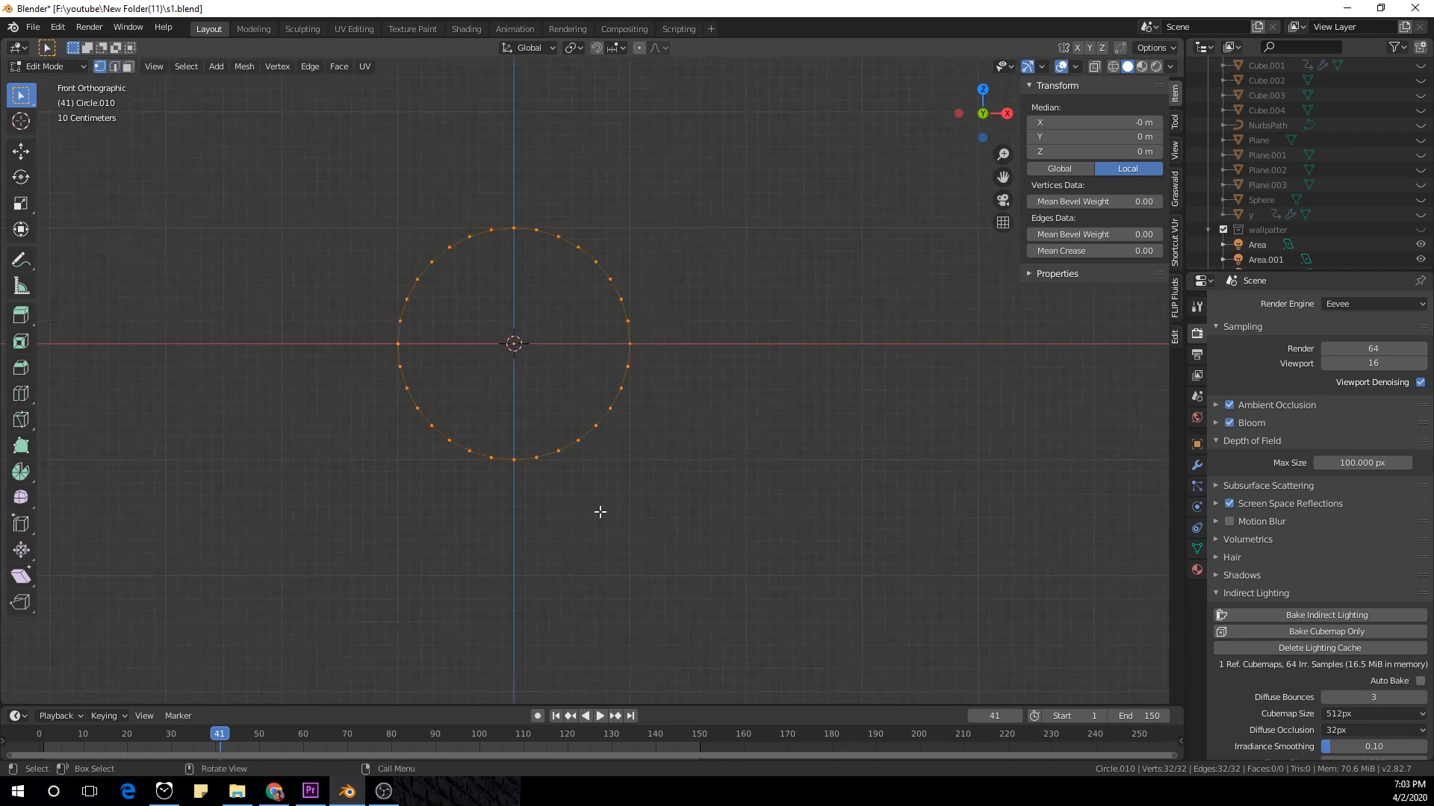
click(336, 350)
drag(330, 346, 748, 522)
key(x)
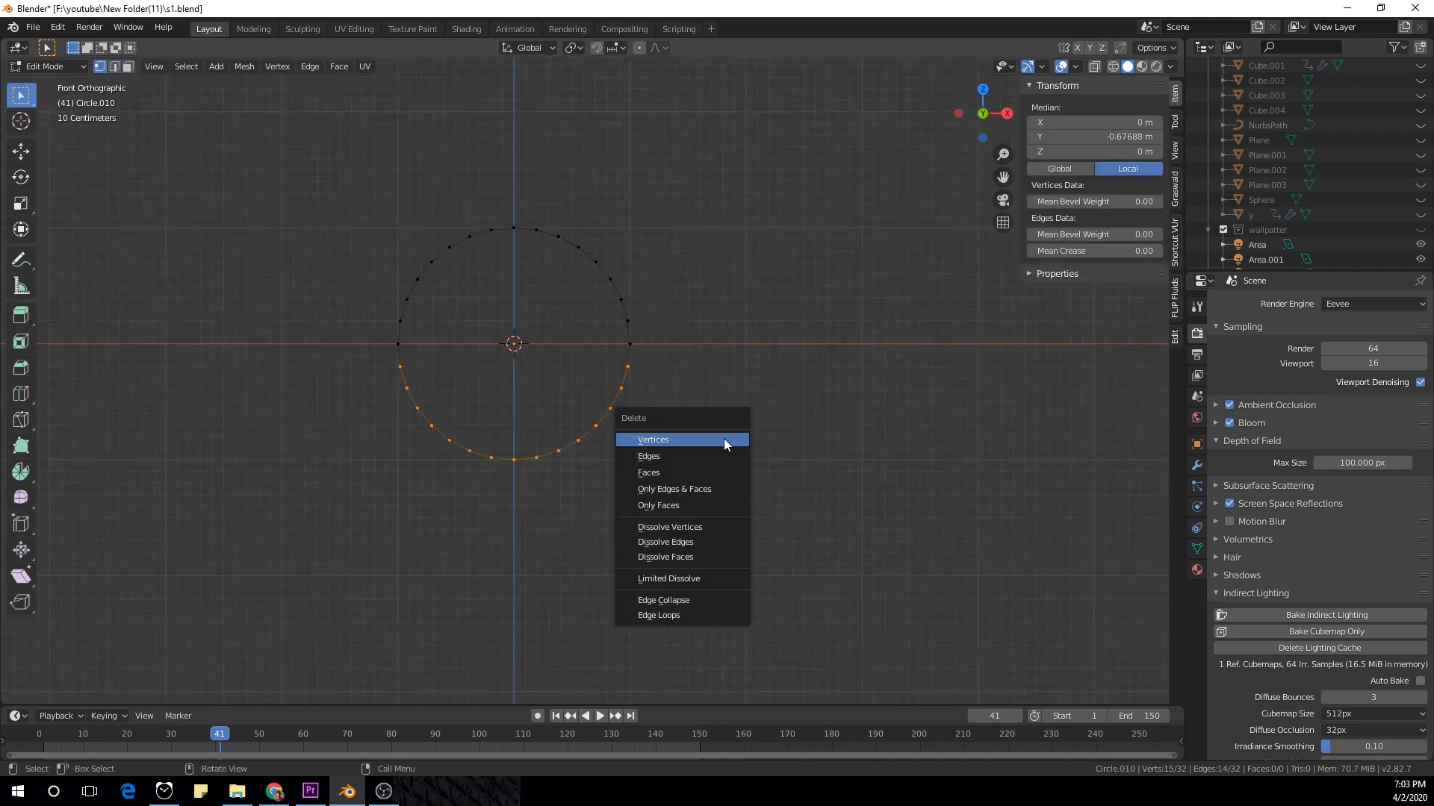
click(728, 438)
Step: Duplicate the whole half arc with snapping, placing the copy 2 m in X and -4 m in Z
scroll(724, 437, down, 2)
key(b)
drag(318, 159, 701, 523)
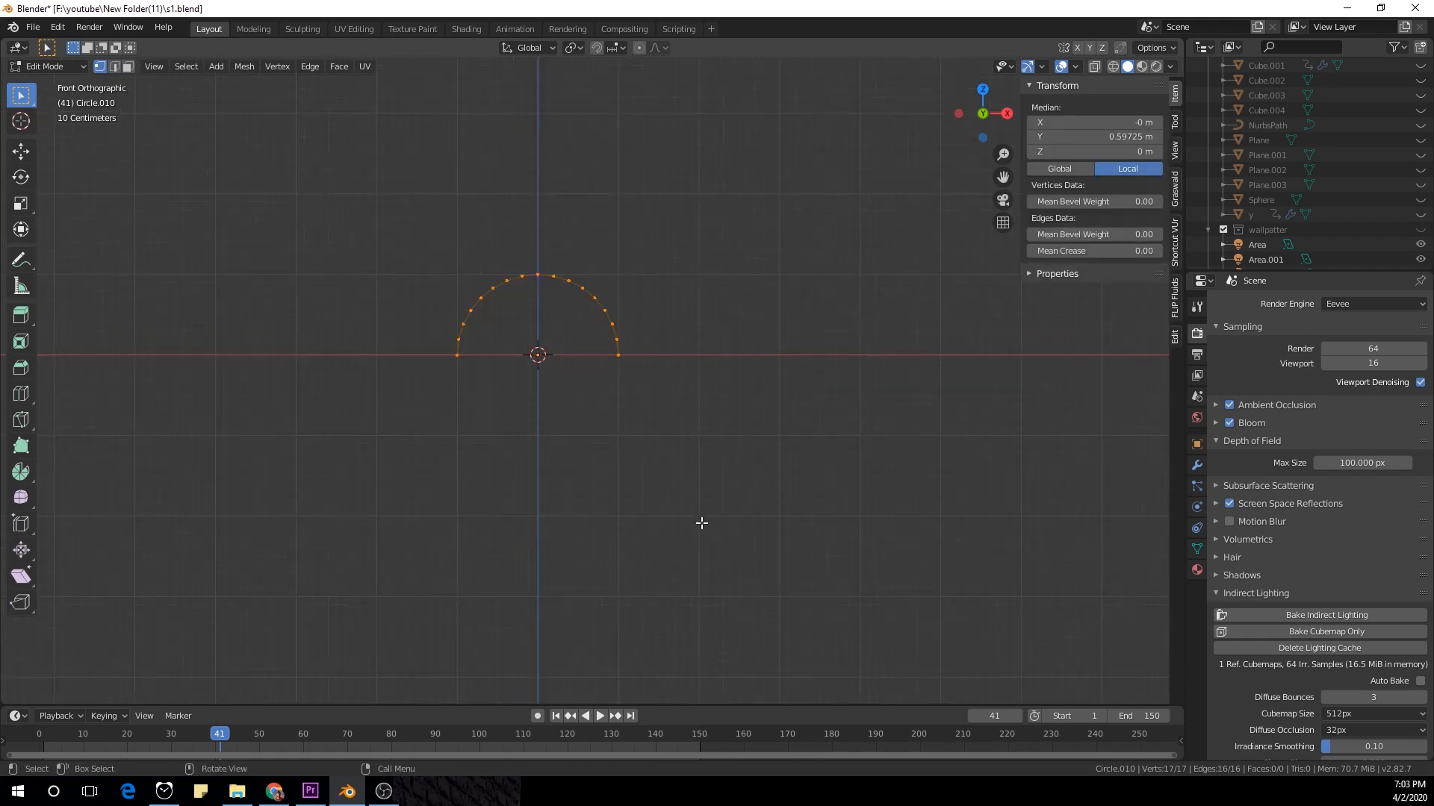
scroll(695, 480, down, 1)
shift+middle_drag(742, 549, 691, 470)
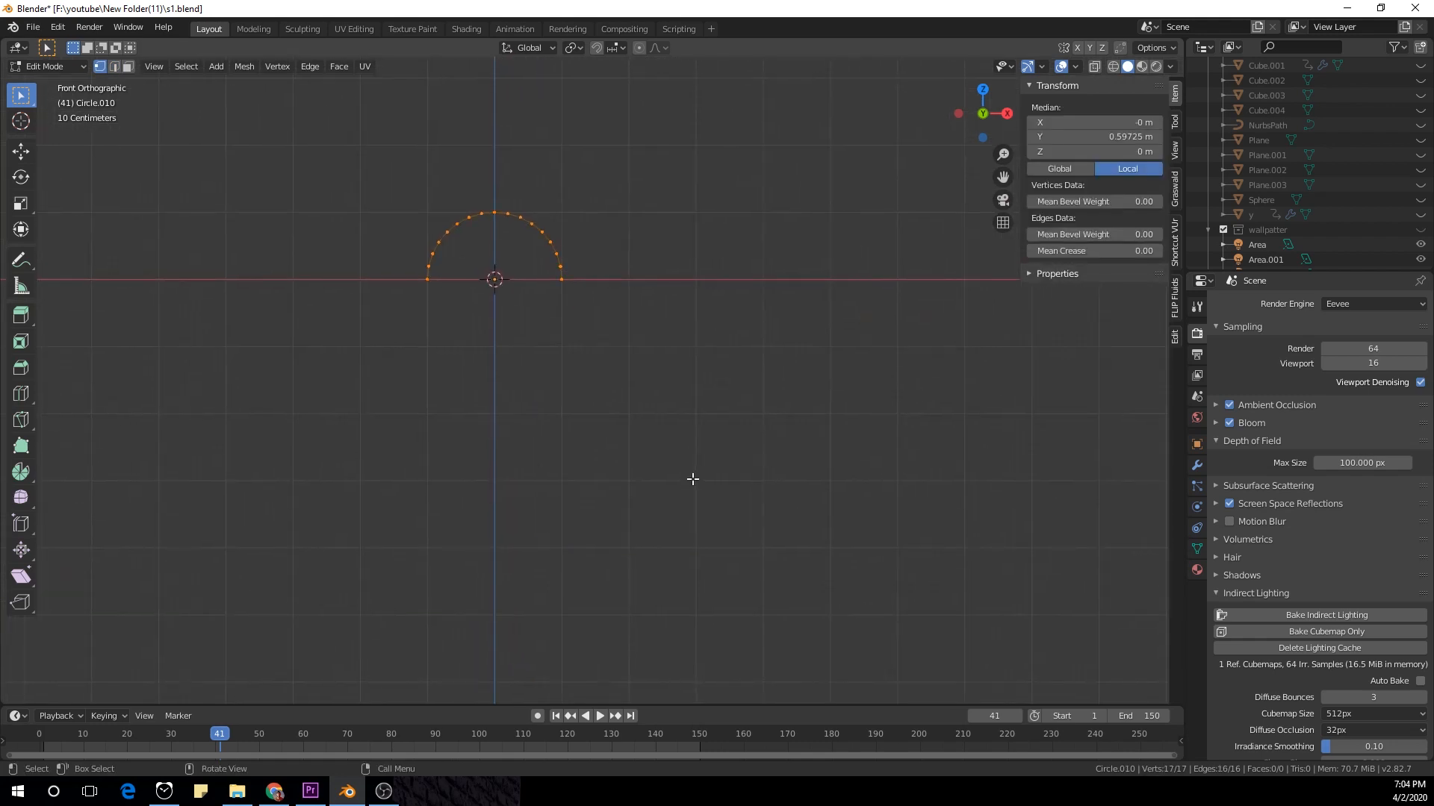
key(shift+d)
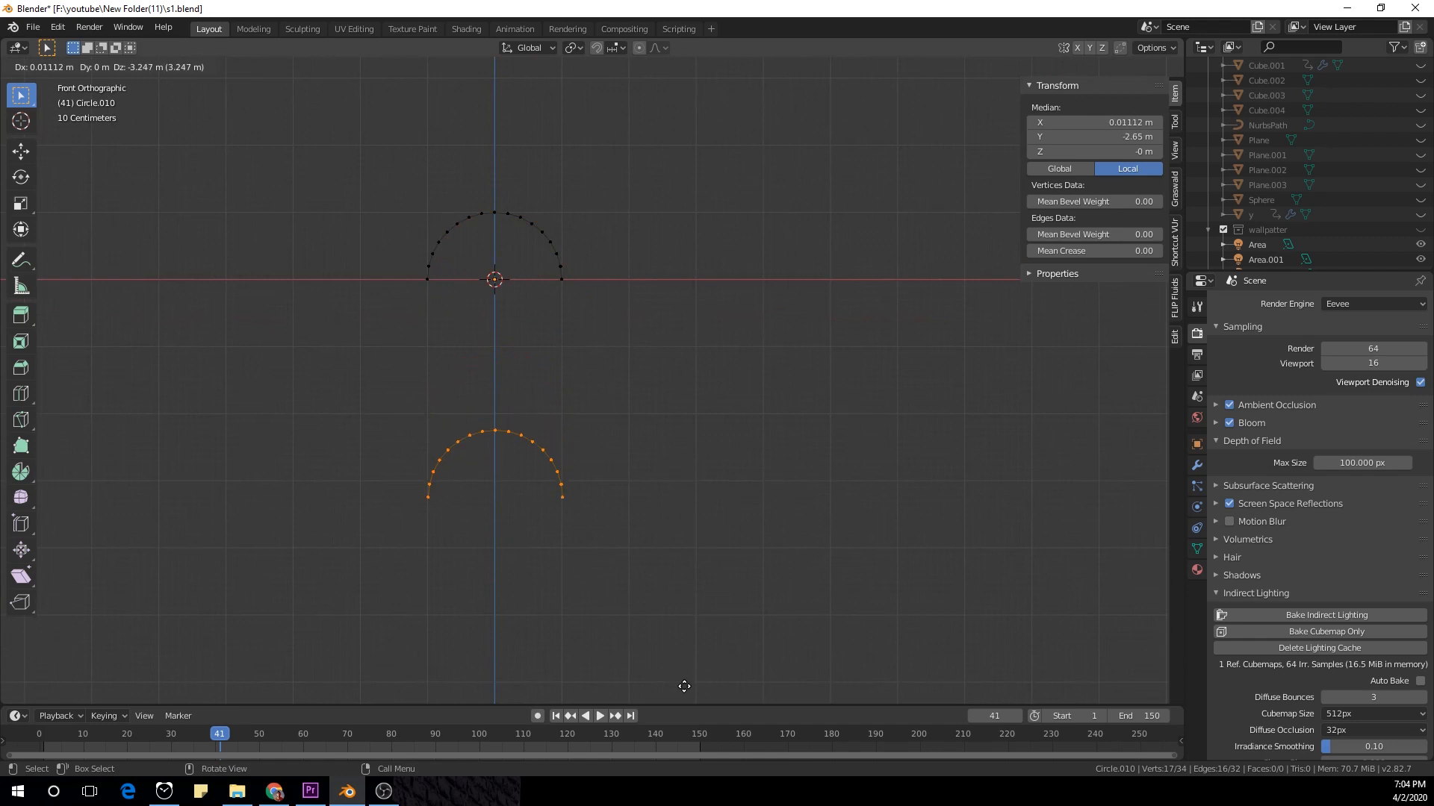
key(ctrl)
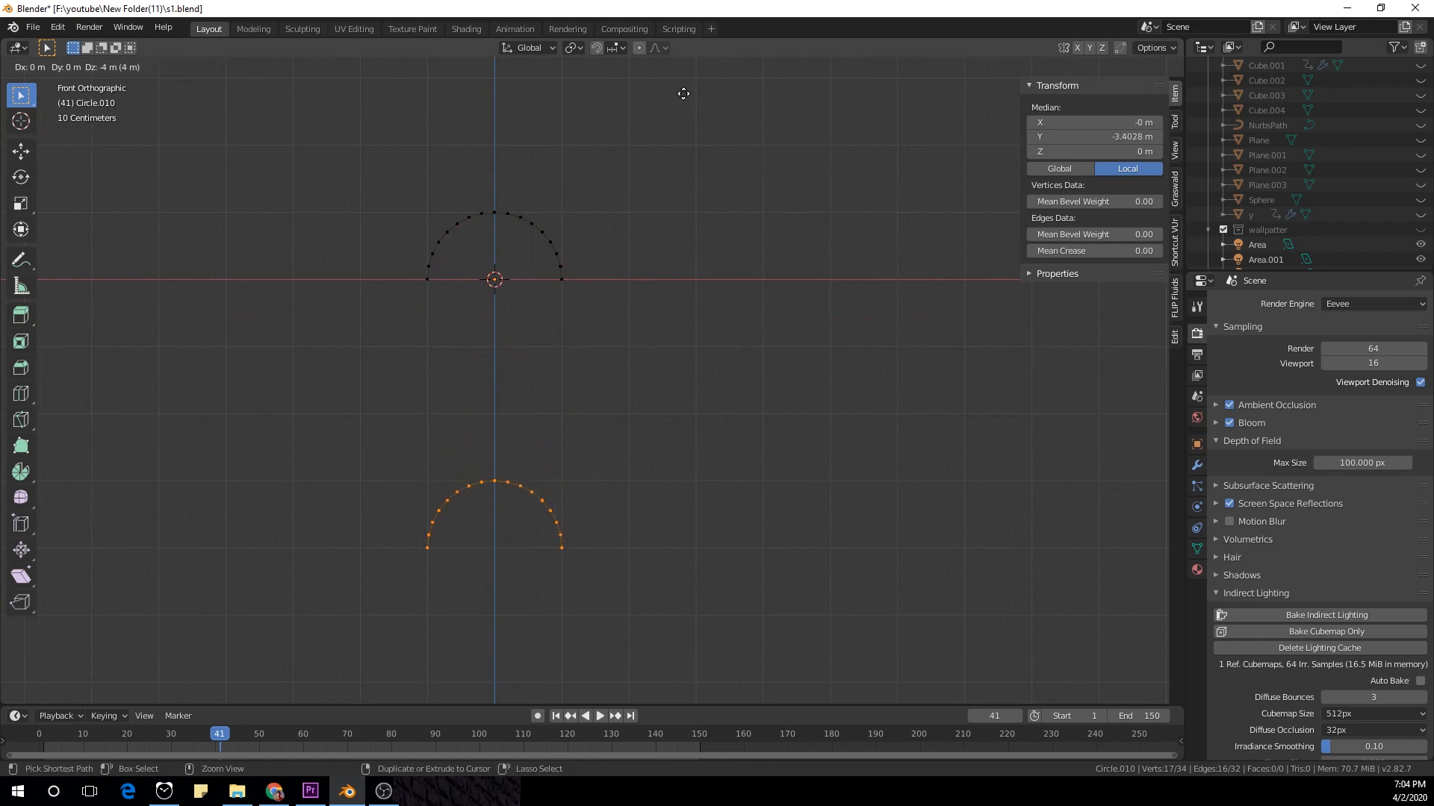
click(816, 95)
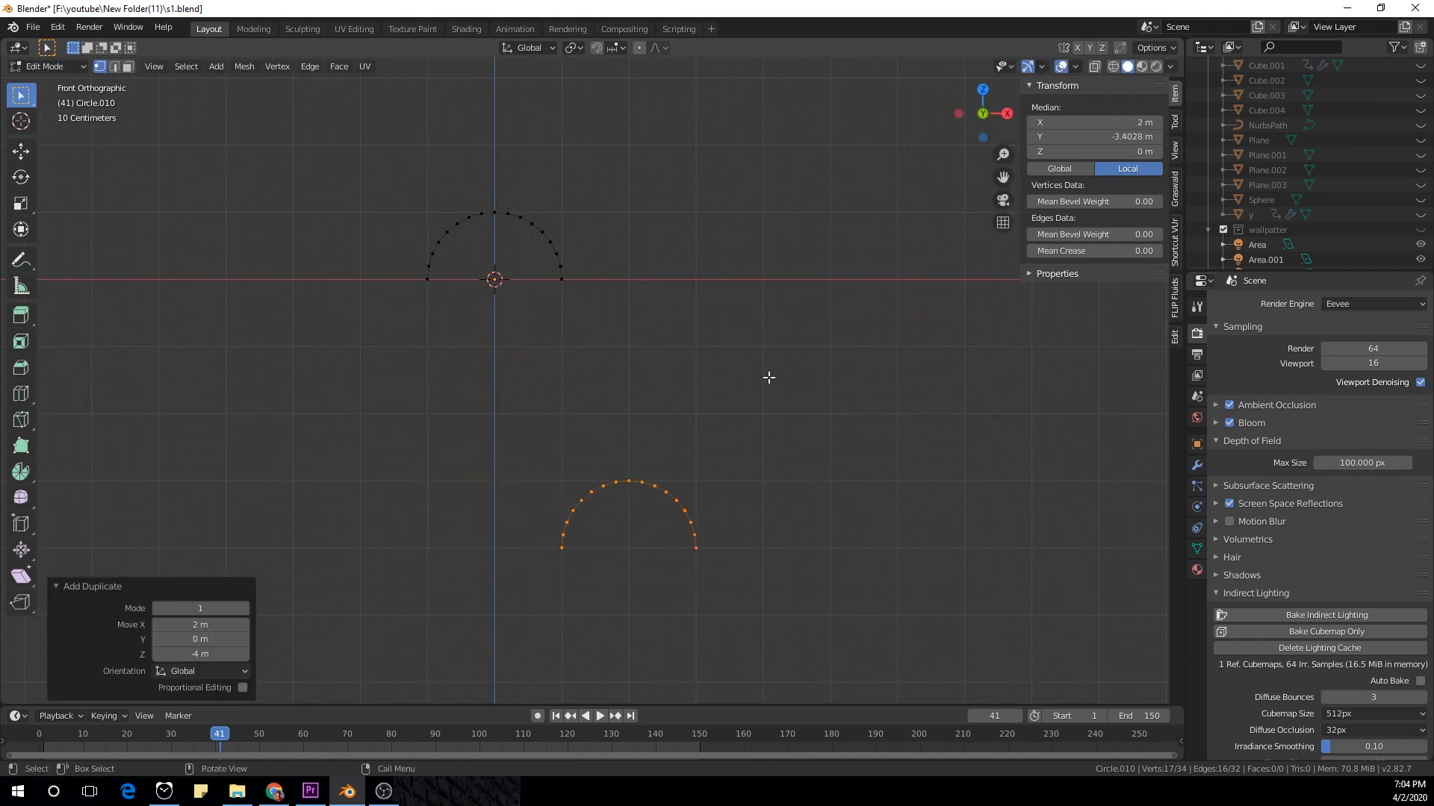
Step: Rotate the copied arc 180° about X and lower it along Z until its ends sit about 4 m below the upper arc's ends
text(rx180)
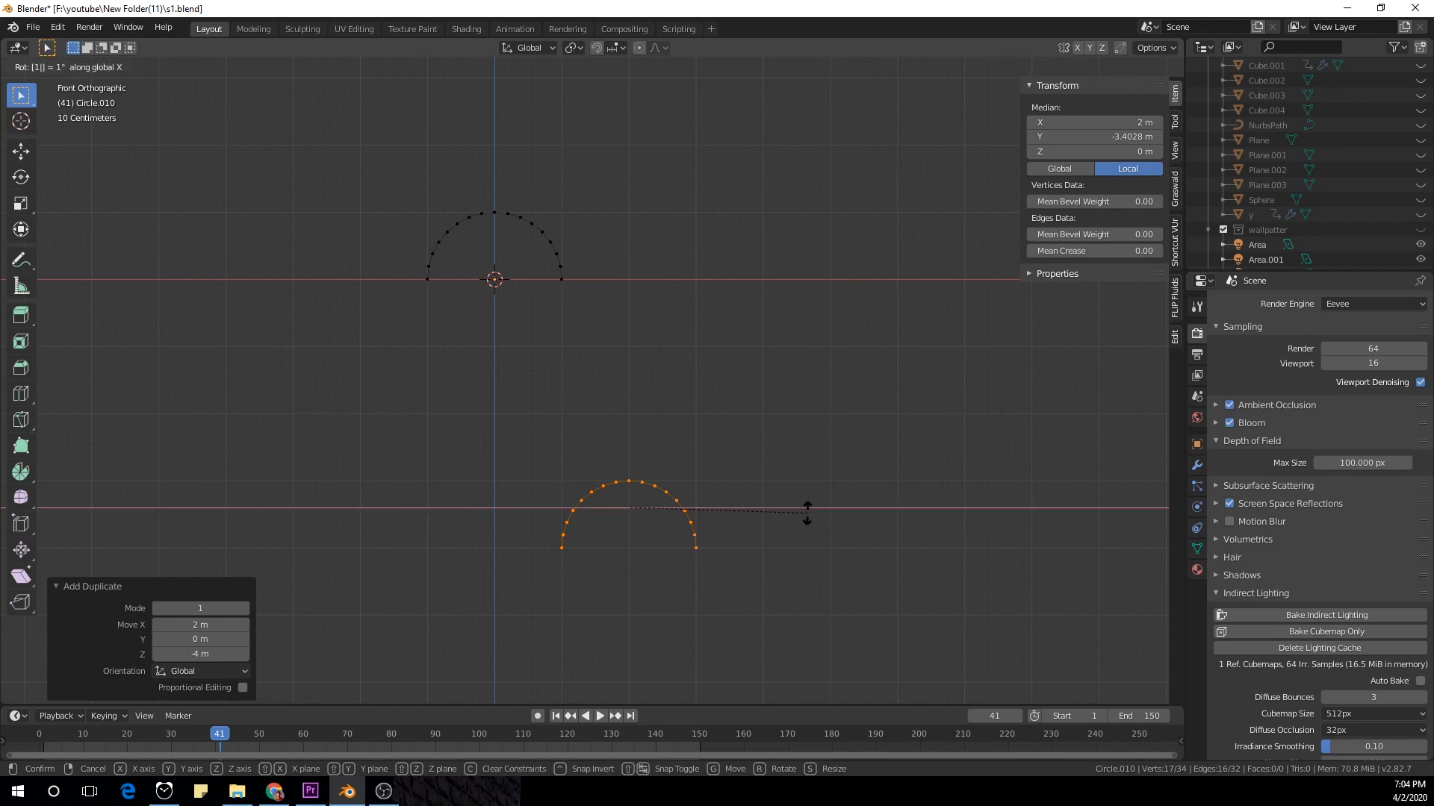
key(Return)
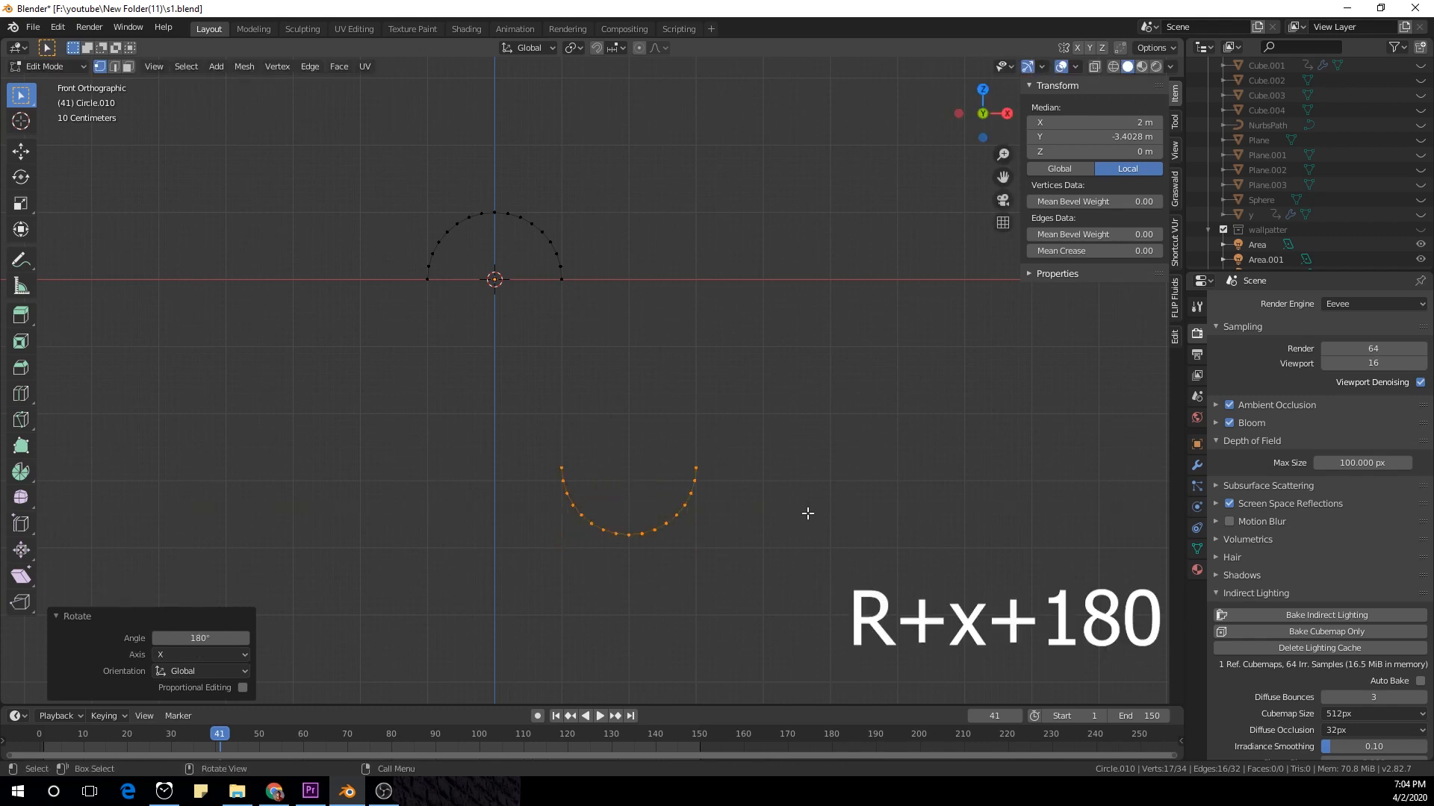
key(g)
key(z)
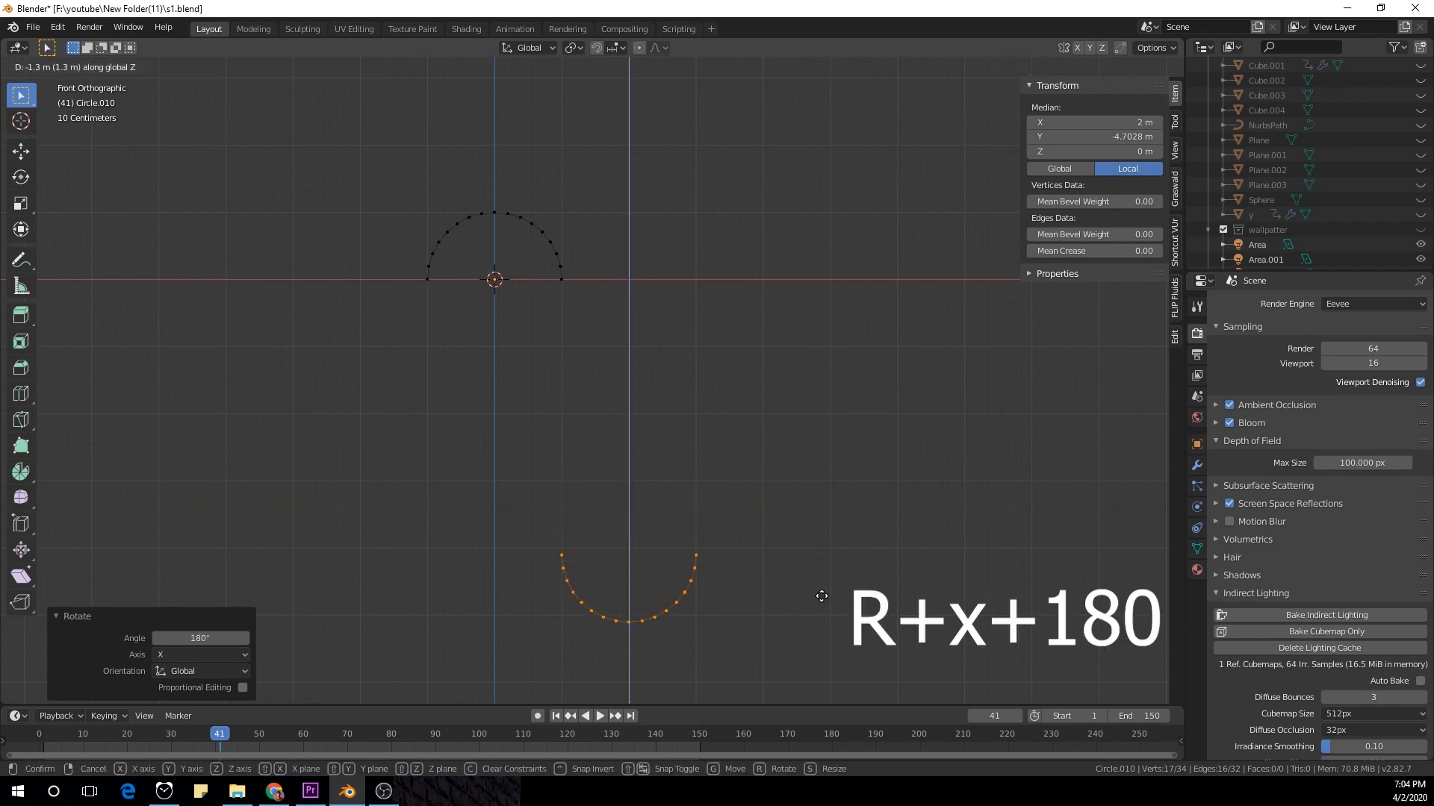
click(822, 596)
Step: Join the upper arc's right end to the lower arc's left end with a straight edge
scroll(761, 560, down, 2)
click(540, 305)
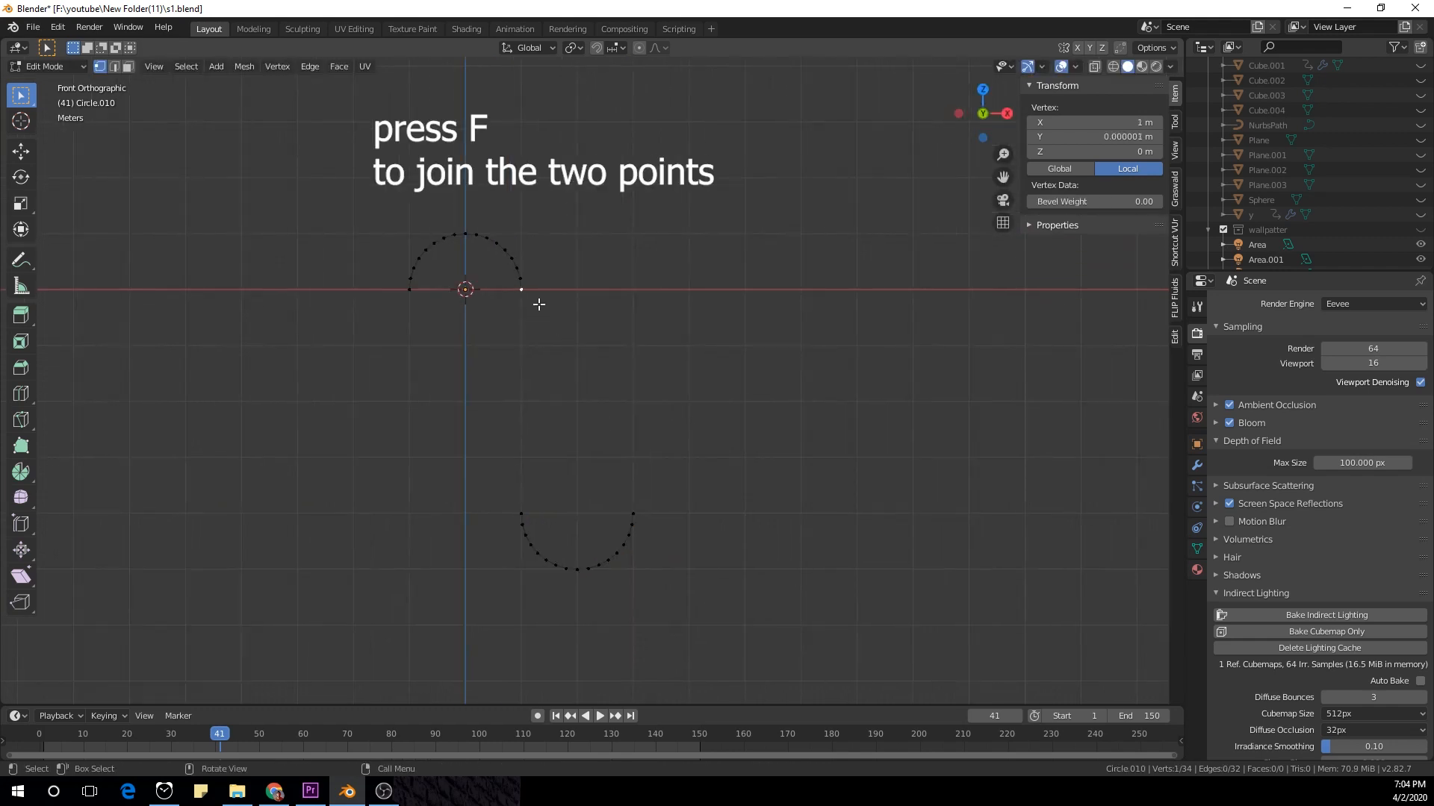
shift+click(536, 488)
key(f)
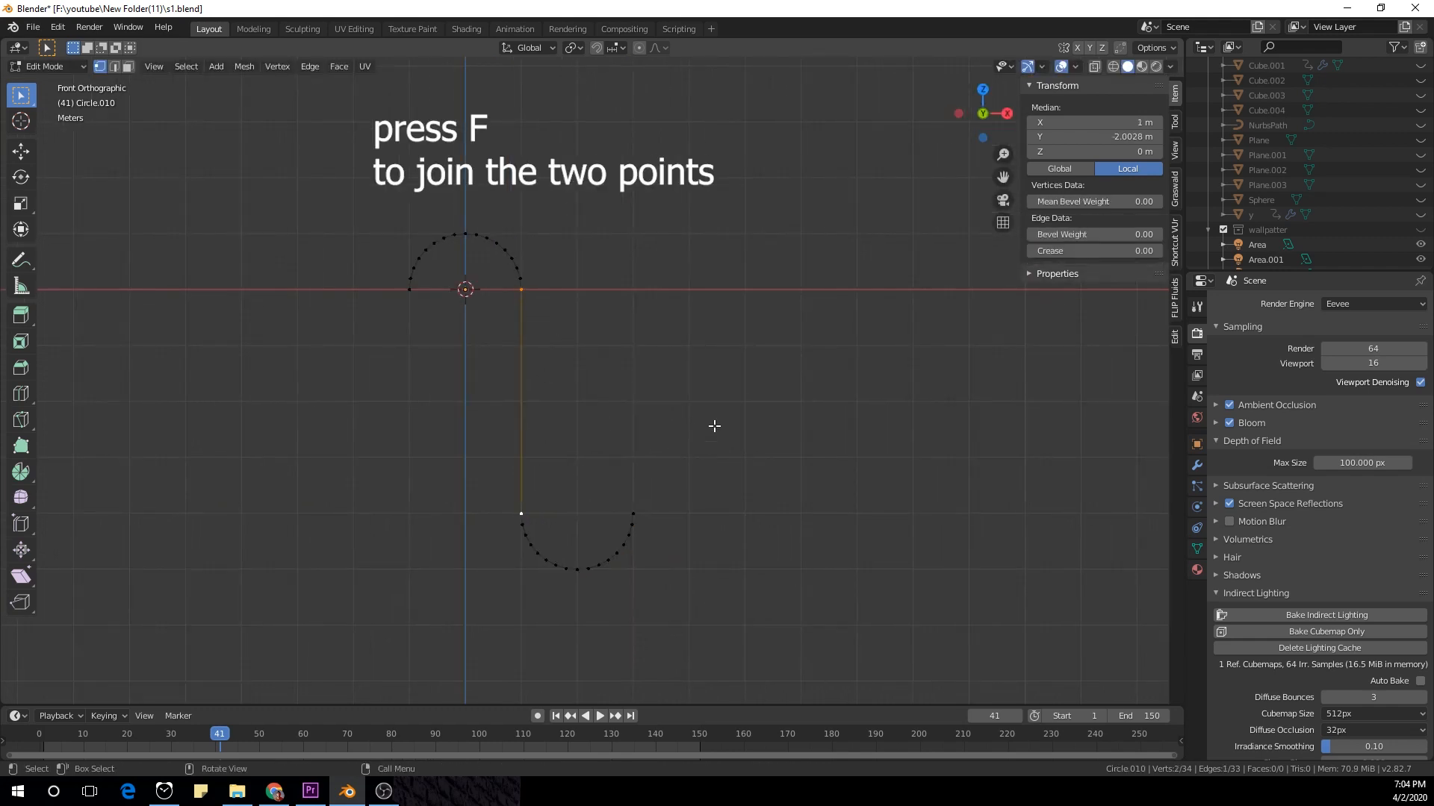
Step: Duplicate the entire S-shaped profile, placing the copy about 4 m along X and 1 m lower
click(715, 427)
drag(346, 170, 788, 629)
shift+middle_drag(815, 511, 682, 513)
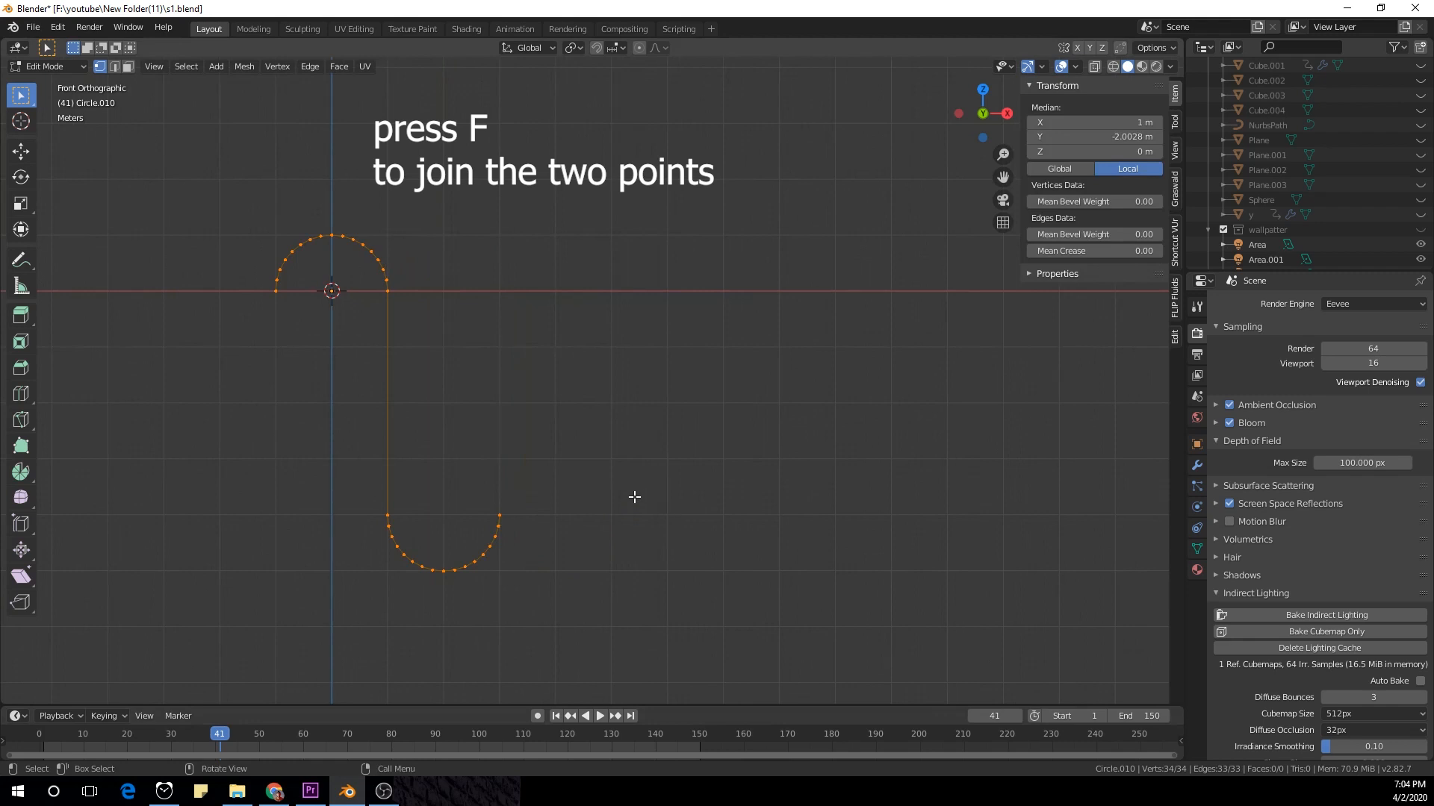
key(shift+d)
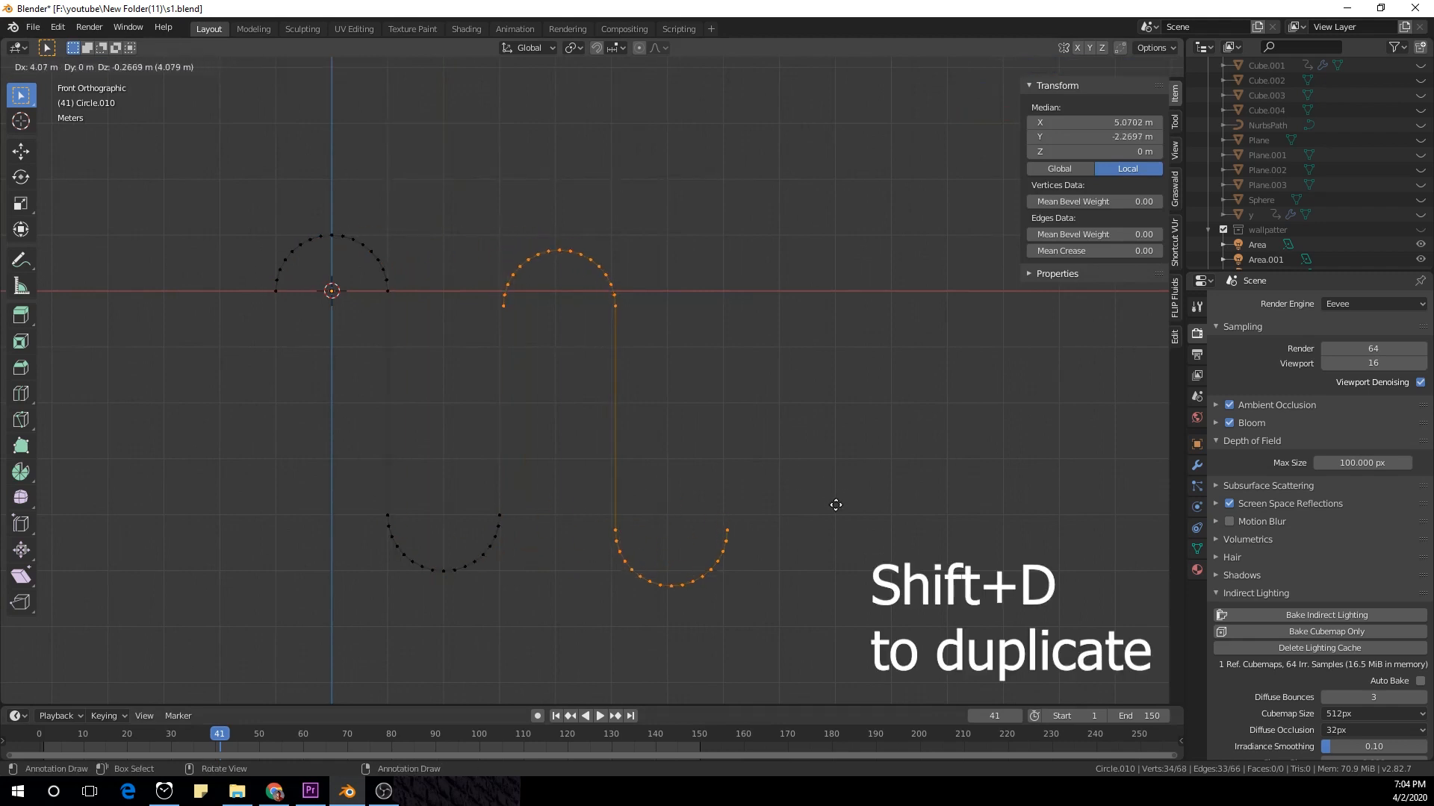
click(834, 509)
Step: Connect the first S-shape's open right end to the copy's open left end with a vertical edge at X 3 m
click(529, 496)
click(500, 514)
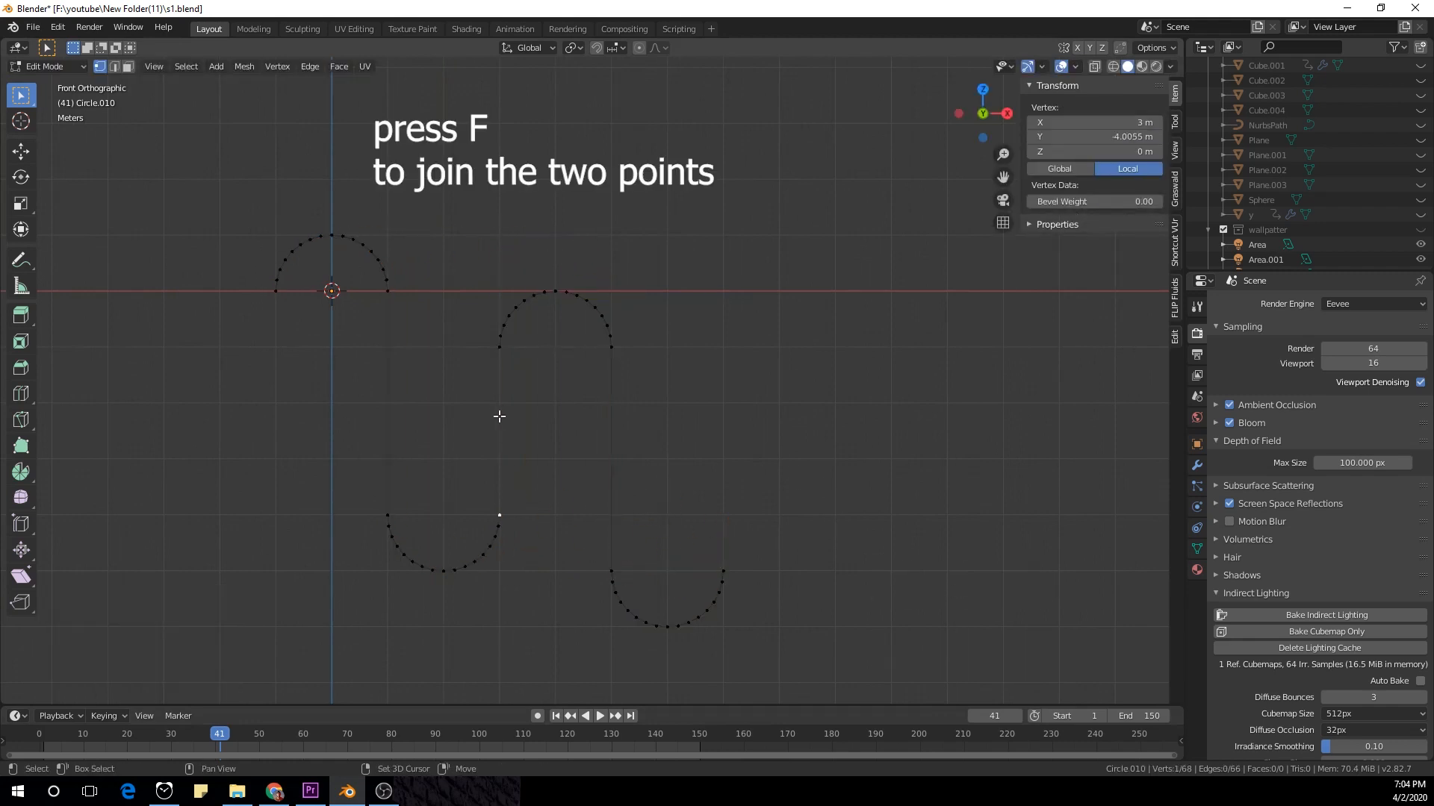
shift+click(498, 350)
key(f)
click(843, 459)
Step: Duplicate the connected double wave, placing the copy about 8 m along X and 1 m higher
scroll(847, 460, down, 1)
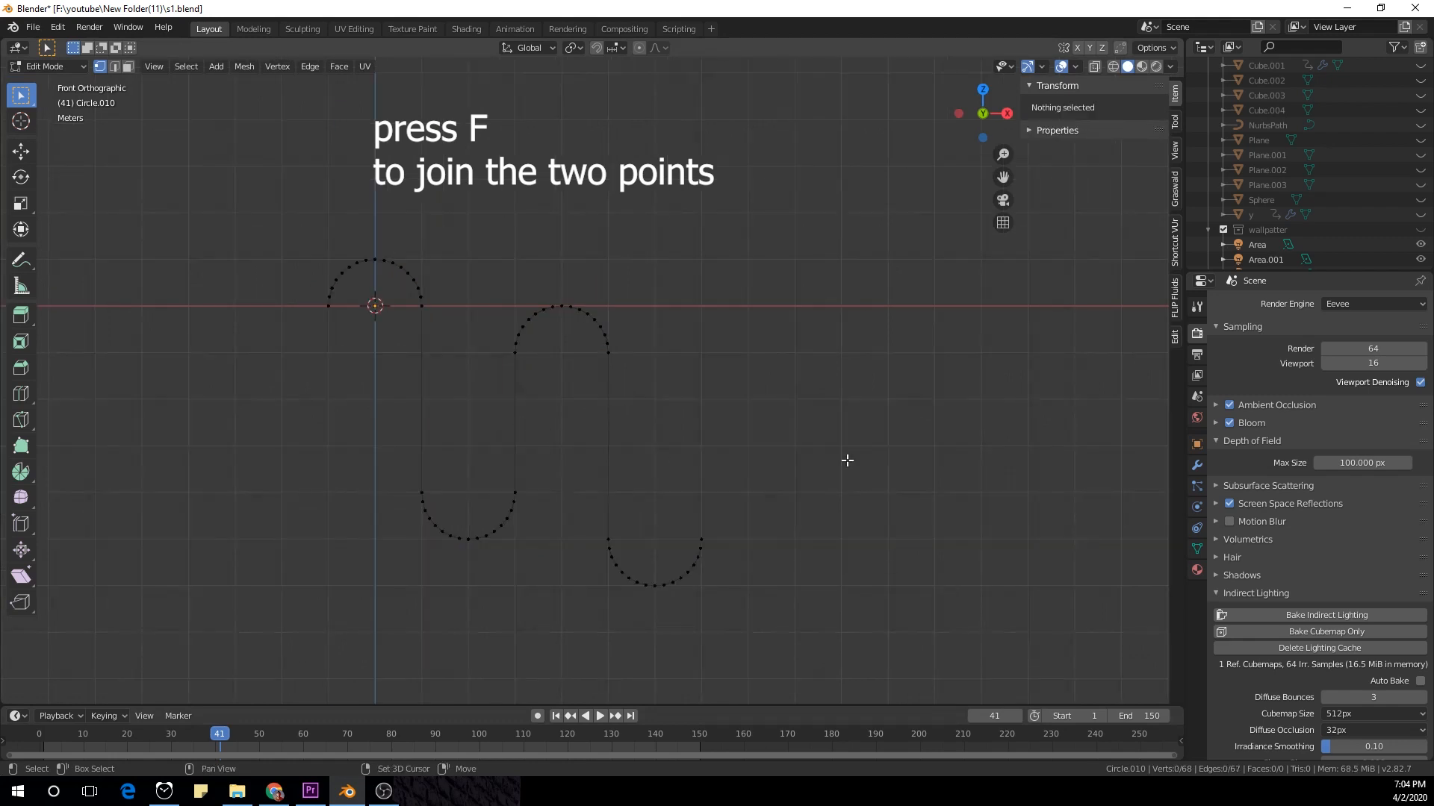
shift+middle_drag(890, 484, 787, 427)
drag(183, 181, 678, 576)
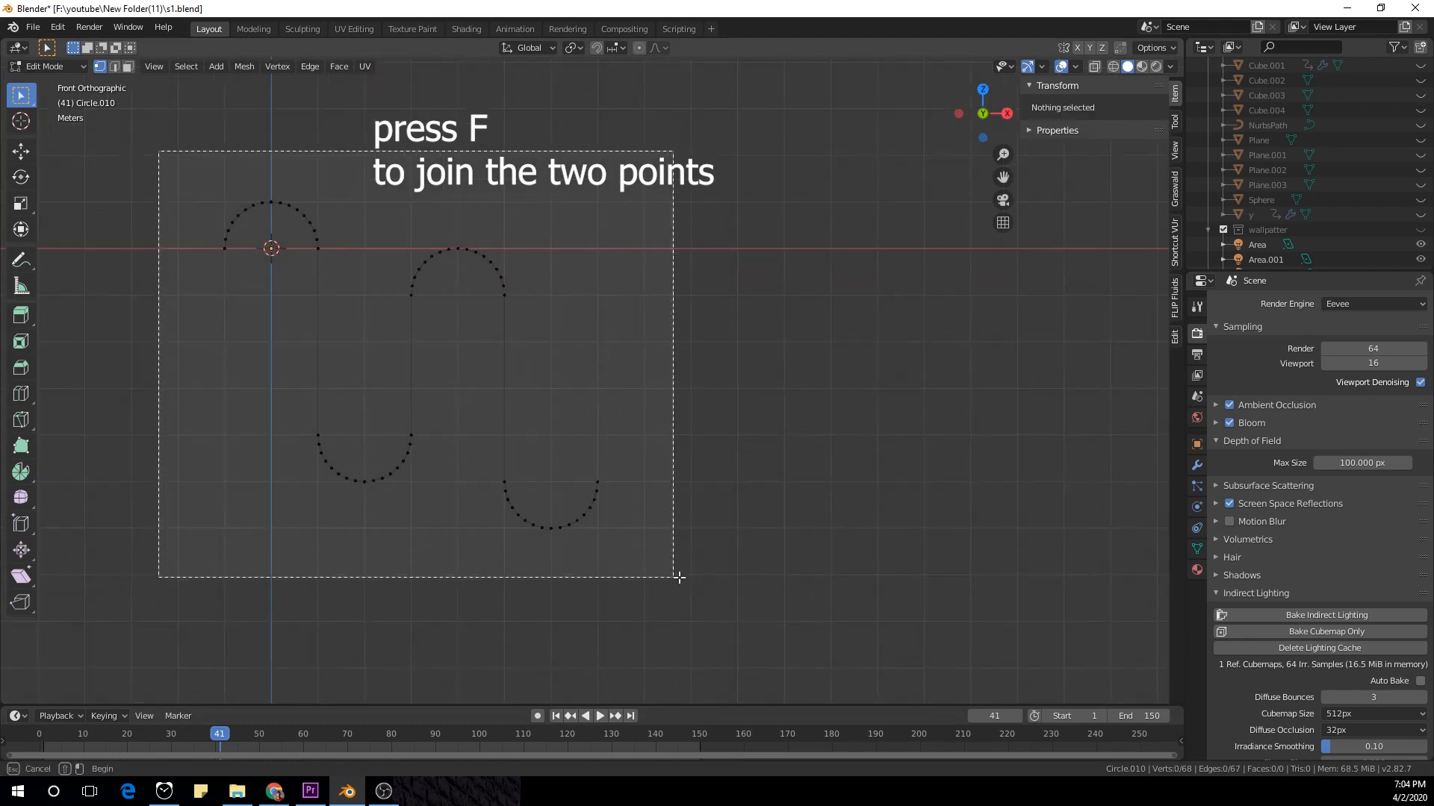
key(shift+d)
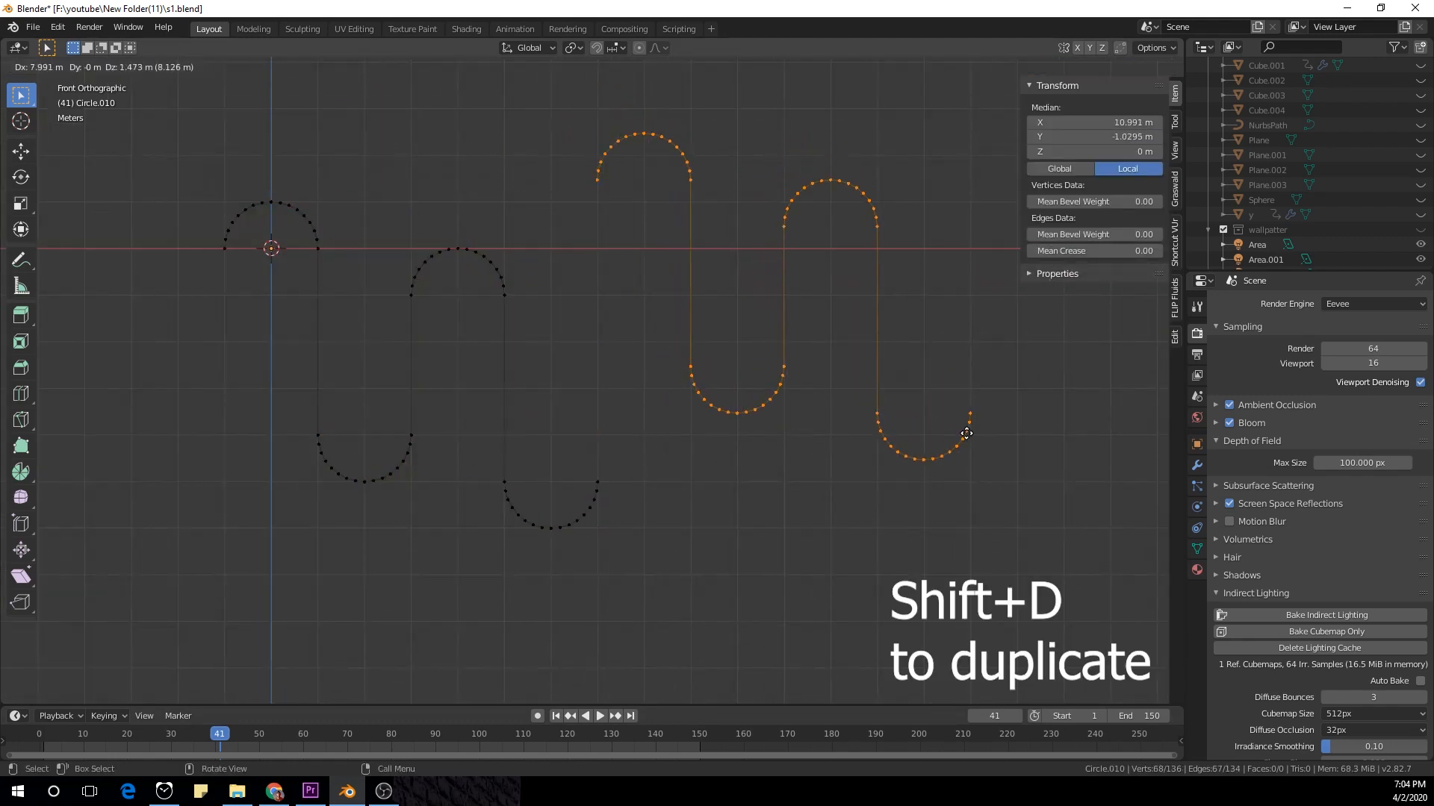
click(971, 456)
Step: Bridge the two double waves with a vertical edge between their facing end vertices at X 7 m
click(608, 460)
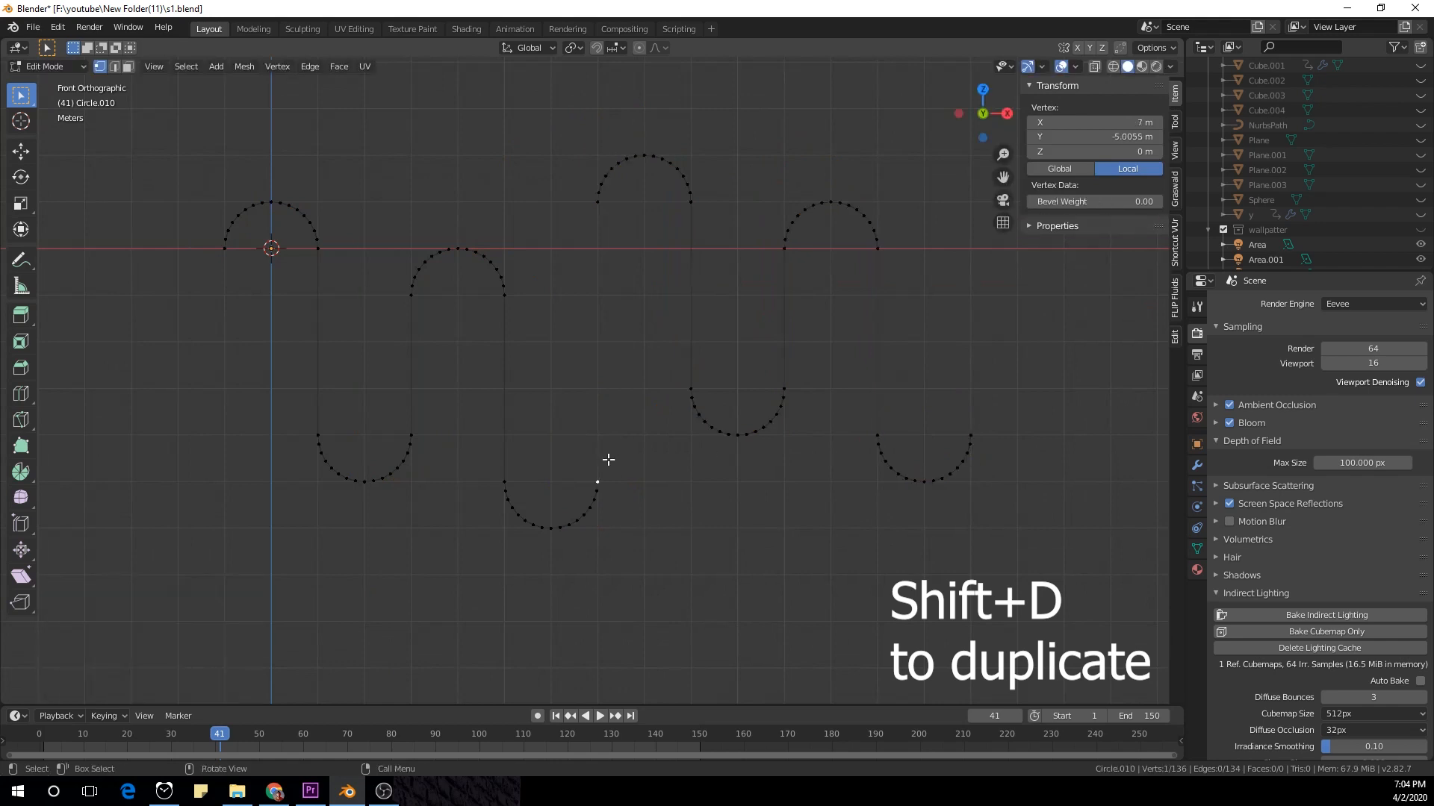
shift+click(598, 211)
key(f)
click(642, 382)
Step: Select all vertices of the joined wavy profile and check its shape in perspective and front views
scroll(642, 382, down, 1)
middle_drag(642, 382, 793, 406)
drag(243, 145, 902, 526)
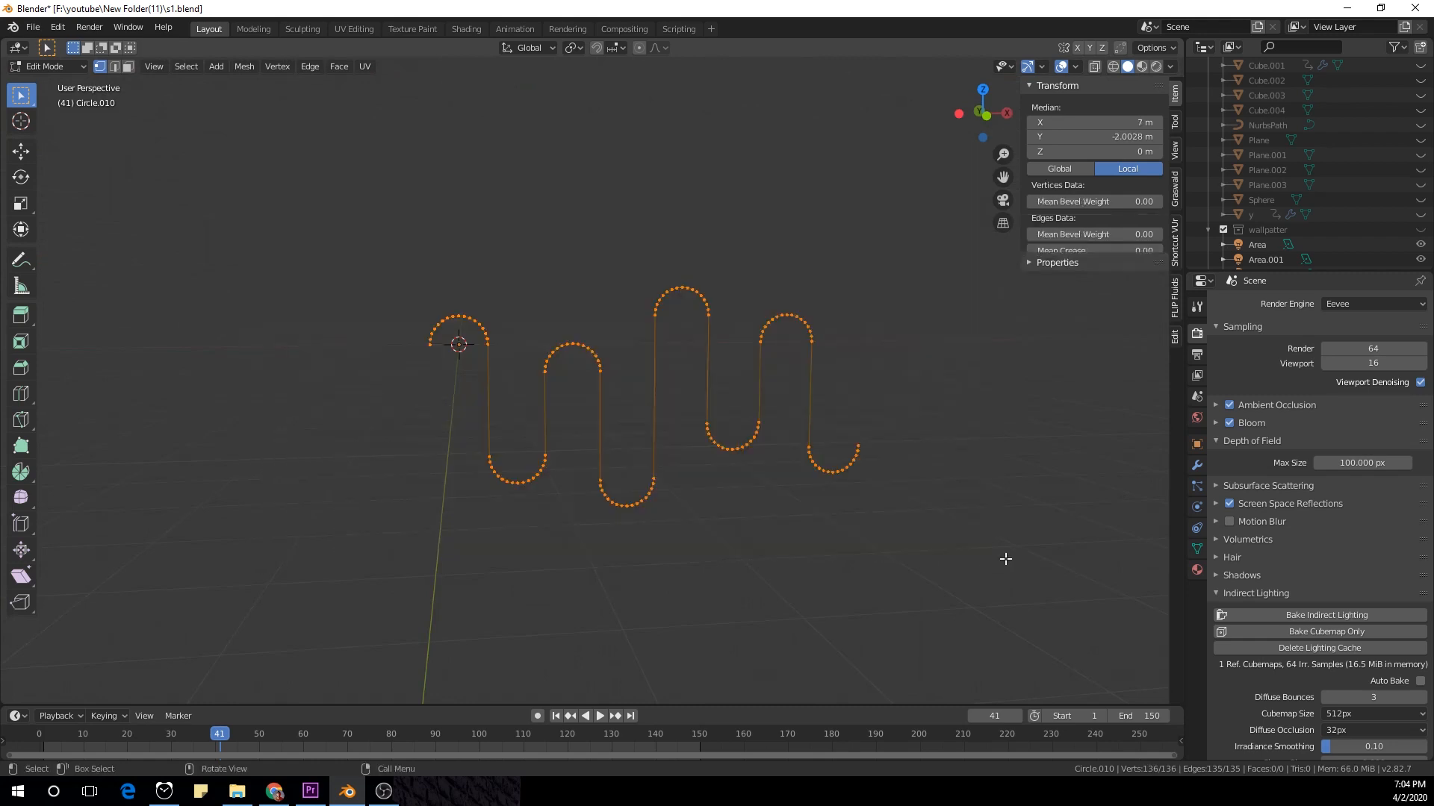
key(KP_1)
scroll(894, 525, up, 2)
shift+scroll(866, 525, up, 2)
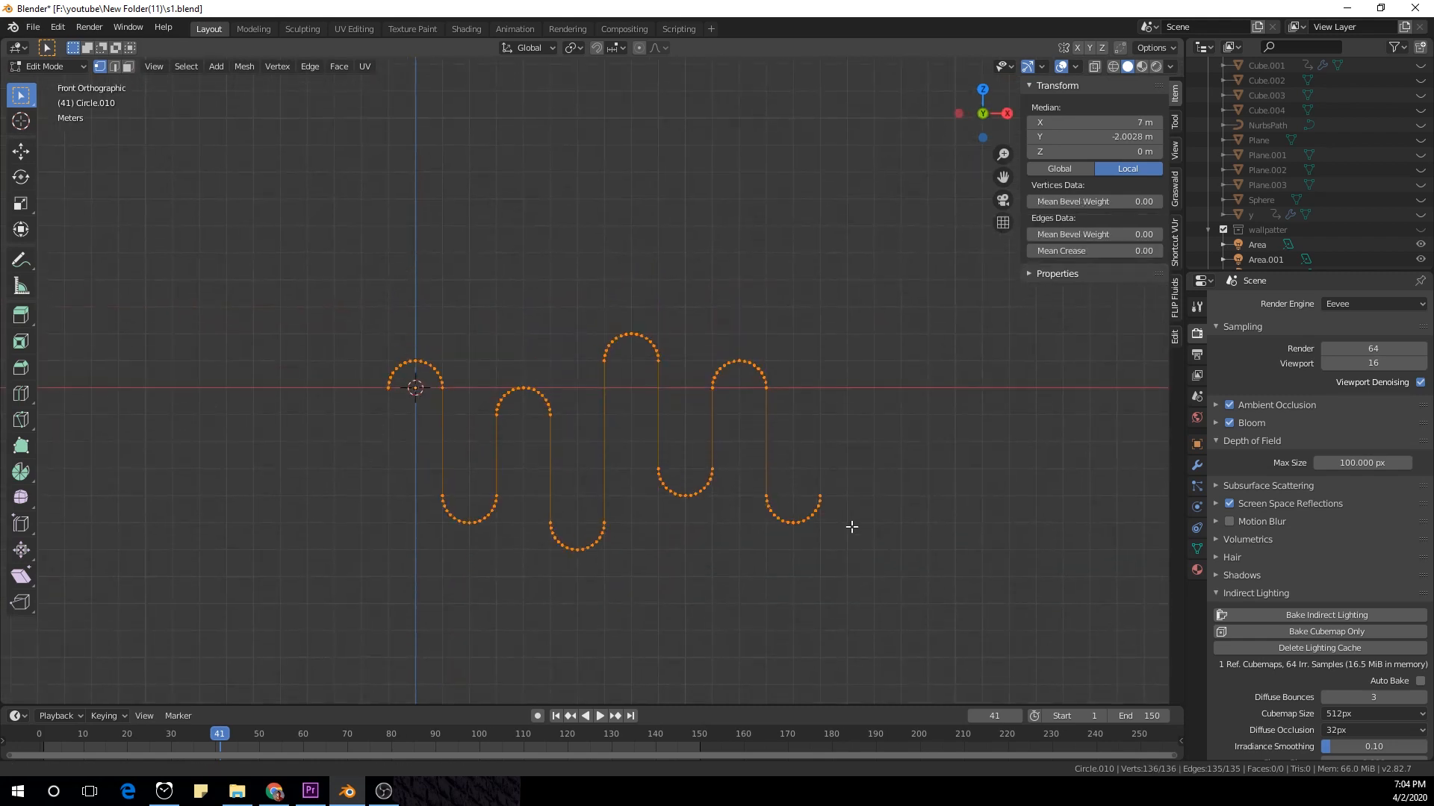
Step: Convert the wavy mesh profile into a curve with Curve from Mesh/Text and show its control points in Edit Mode
key(Tab)
key(F3)
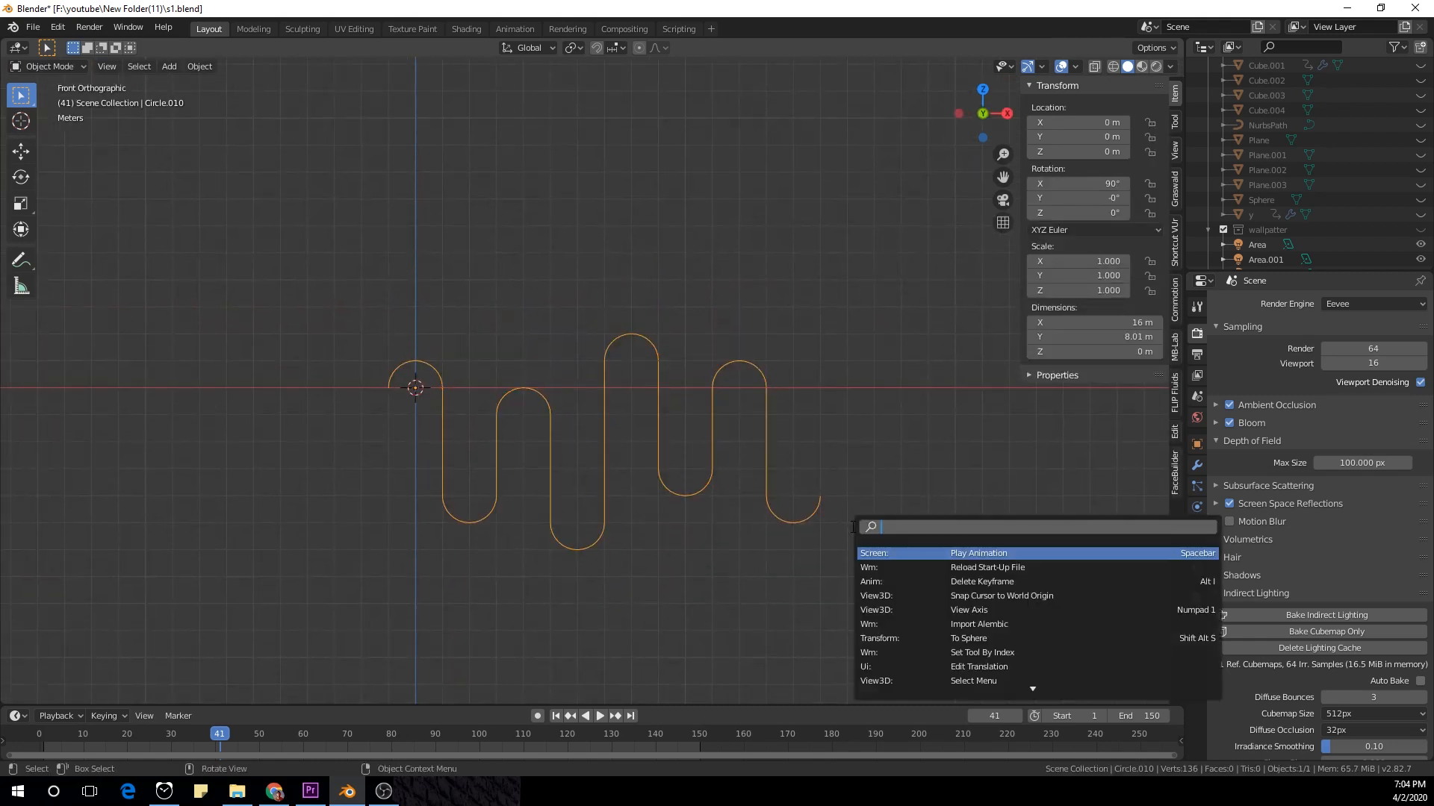
text(conver)
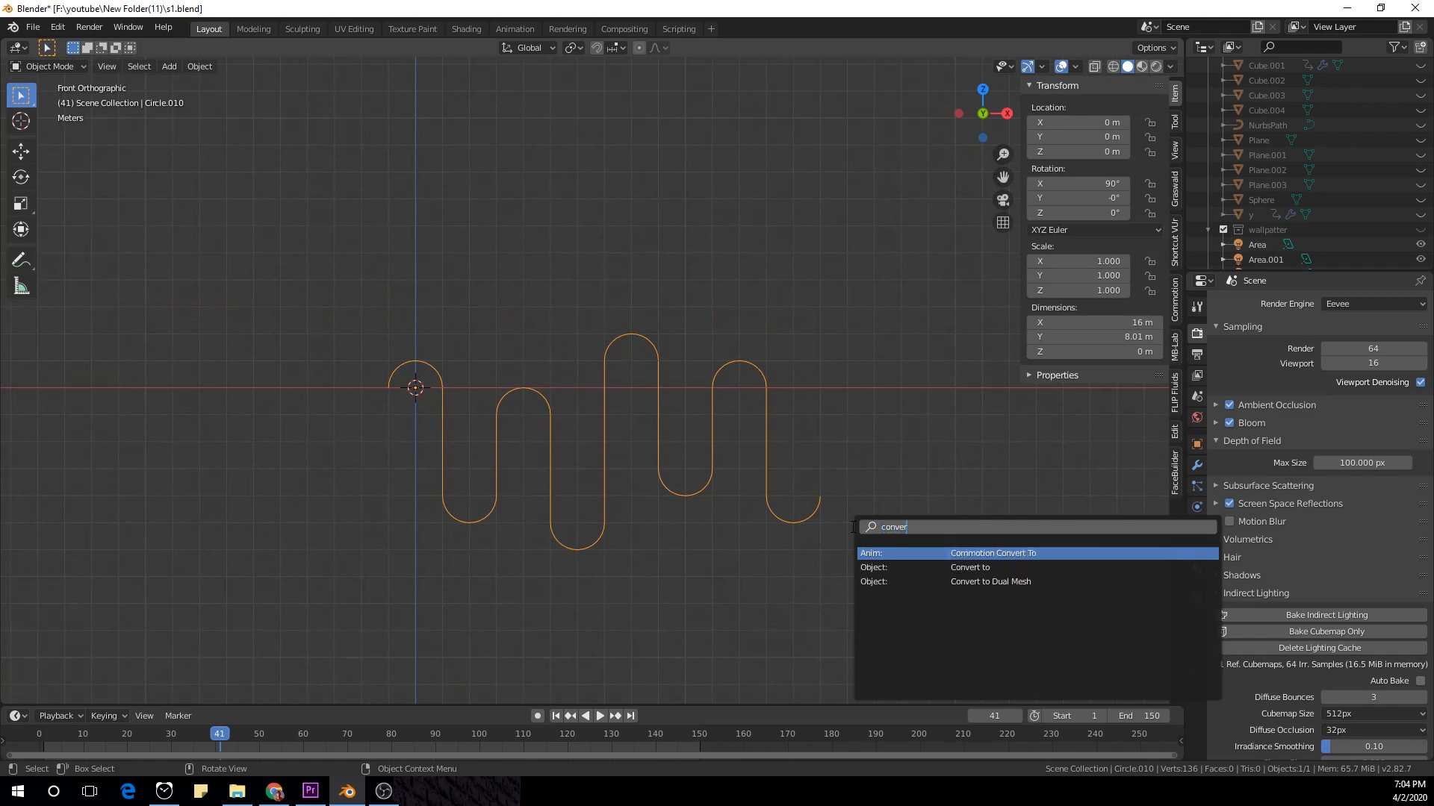
key(Down)
key(Return)
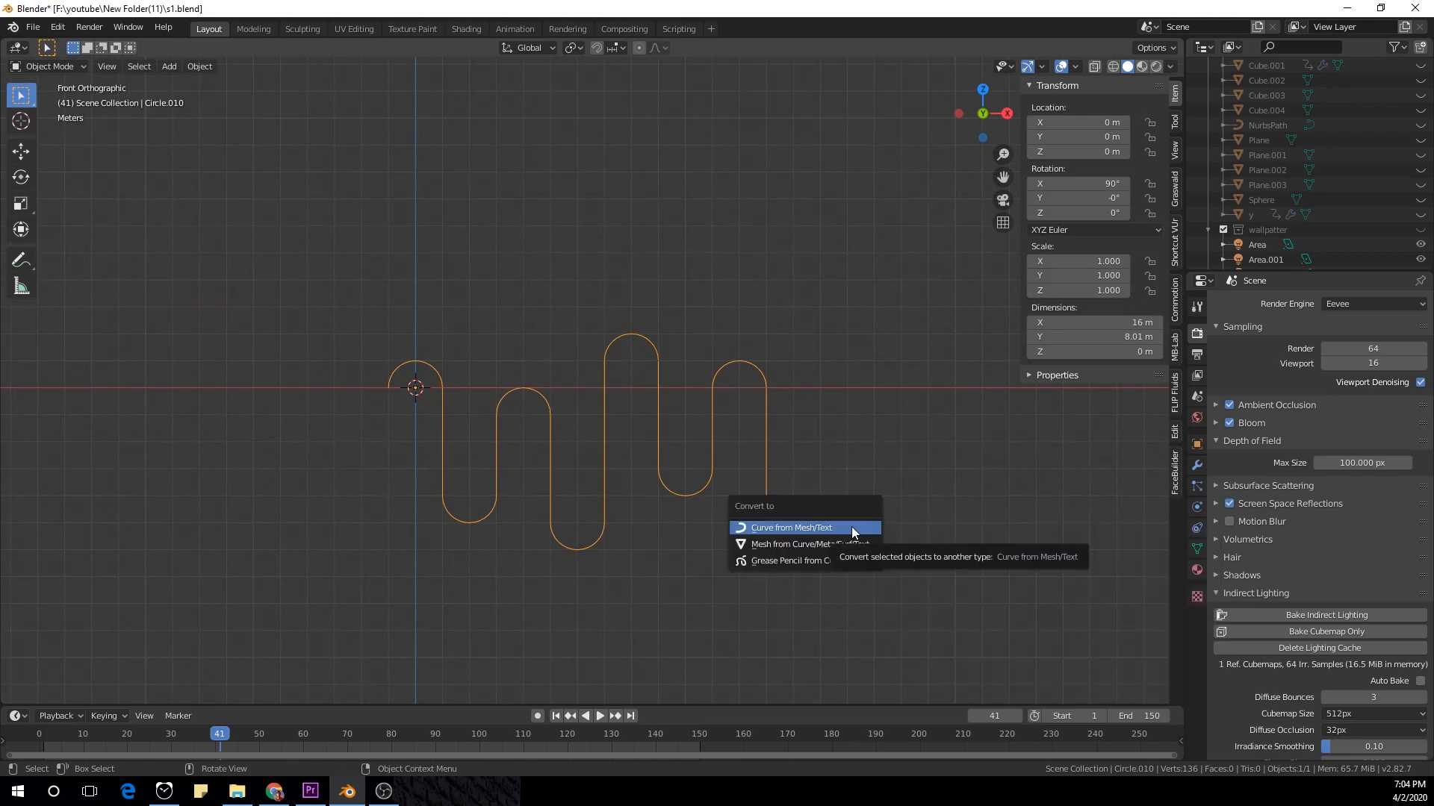
click(784, 529)
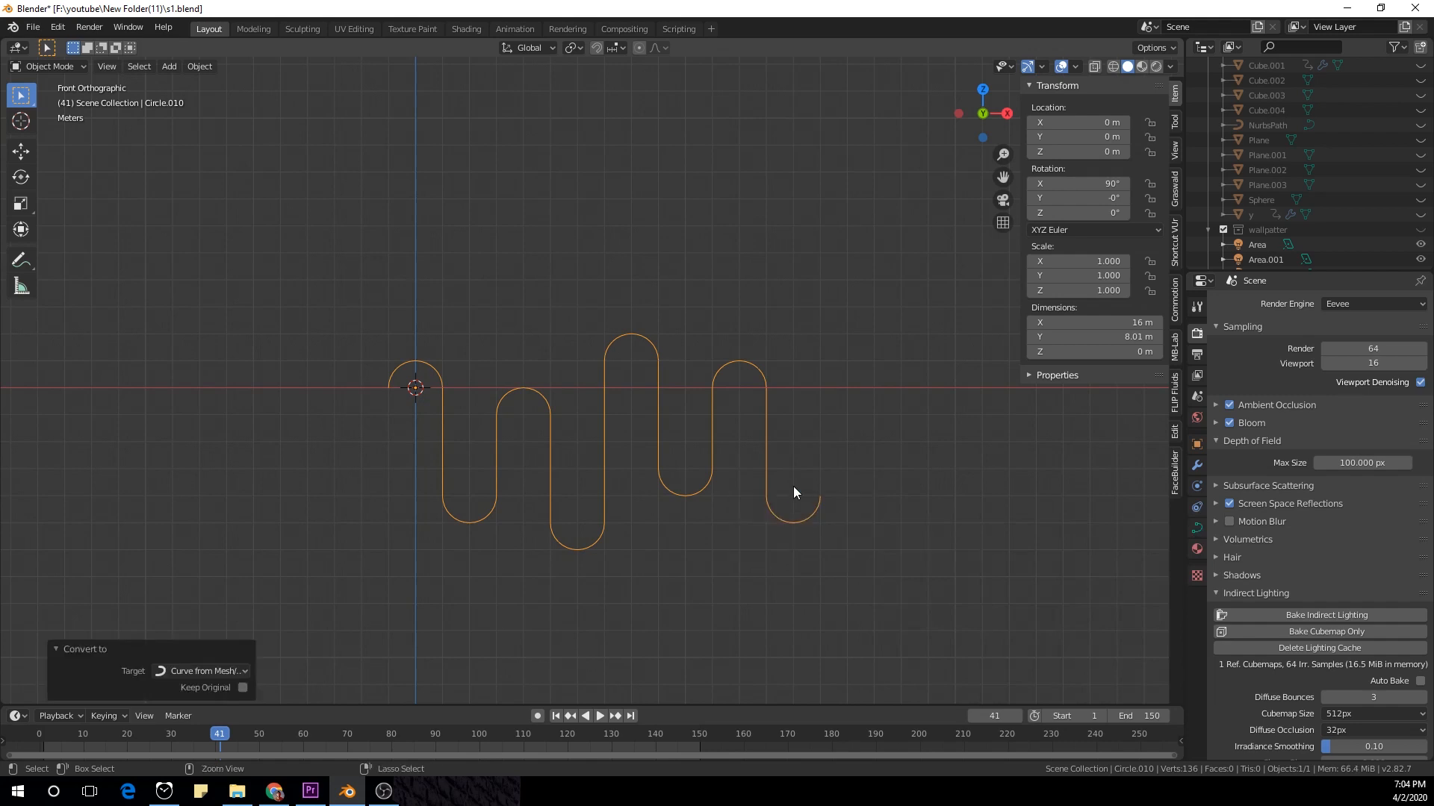
key(F3)
key(Tab)
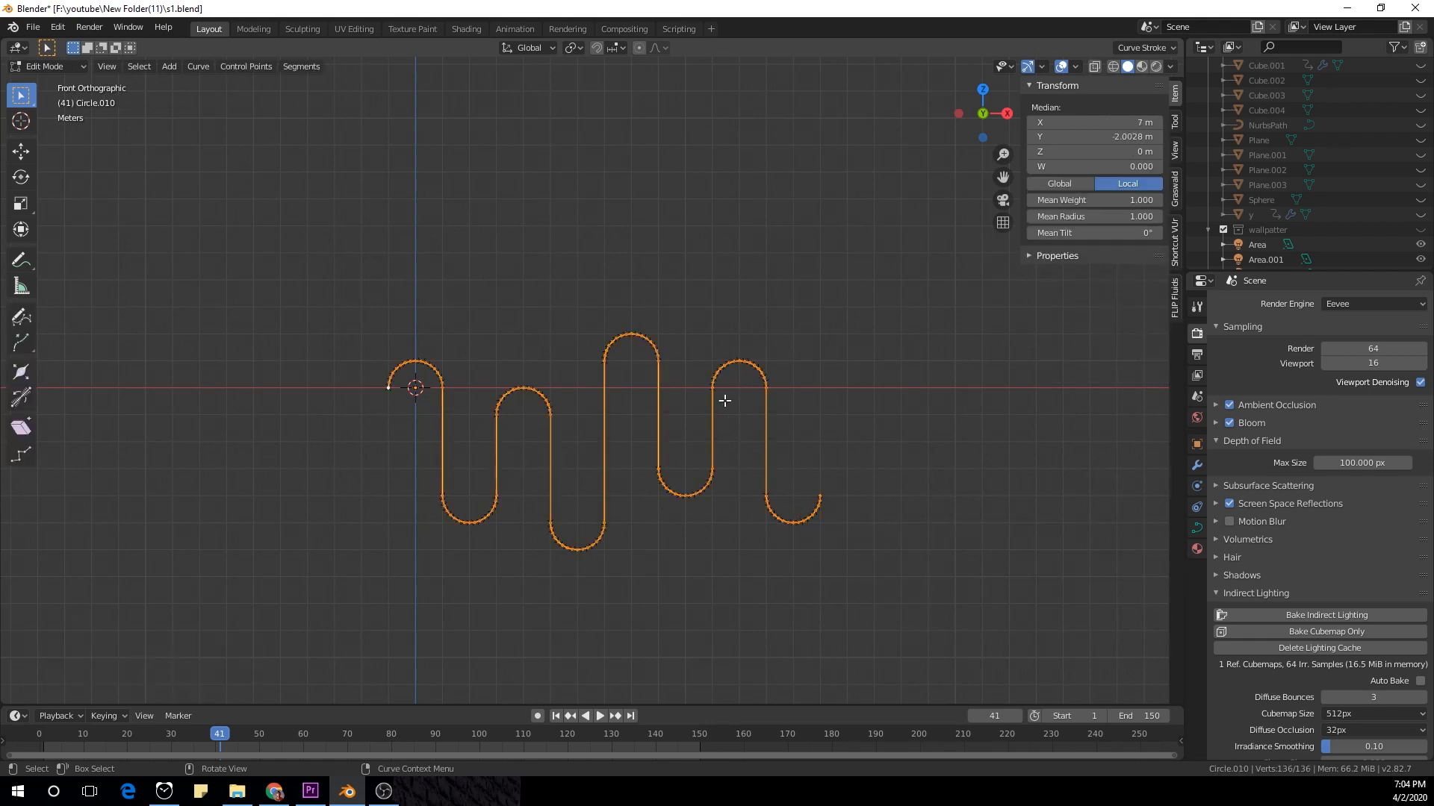
scroll(724, 397, up, 7)
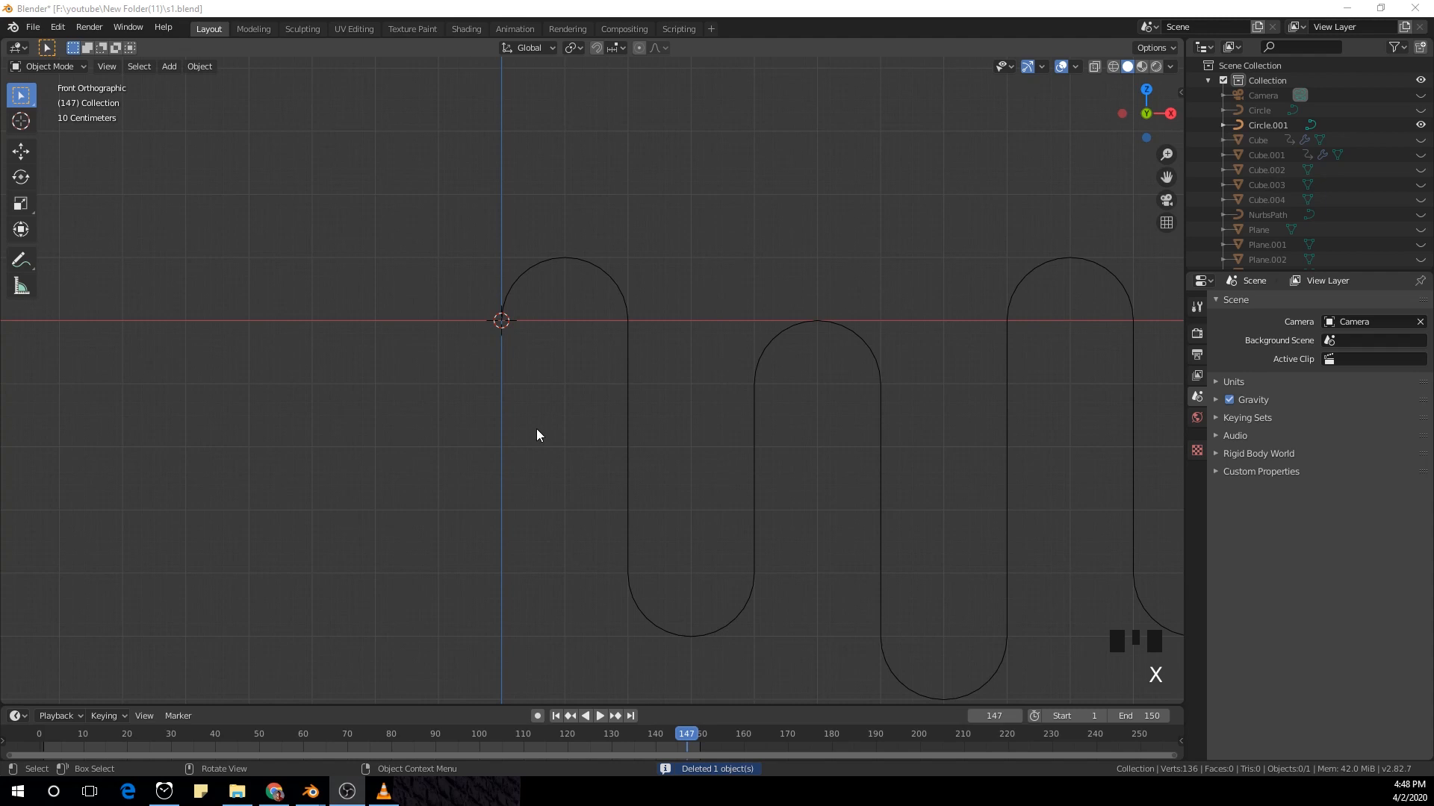
Step: Add a 32-vertex mesh circle of 1 m radius at the world origin and scale its vertices by about 0.775
key(shift+a)
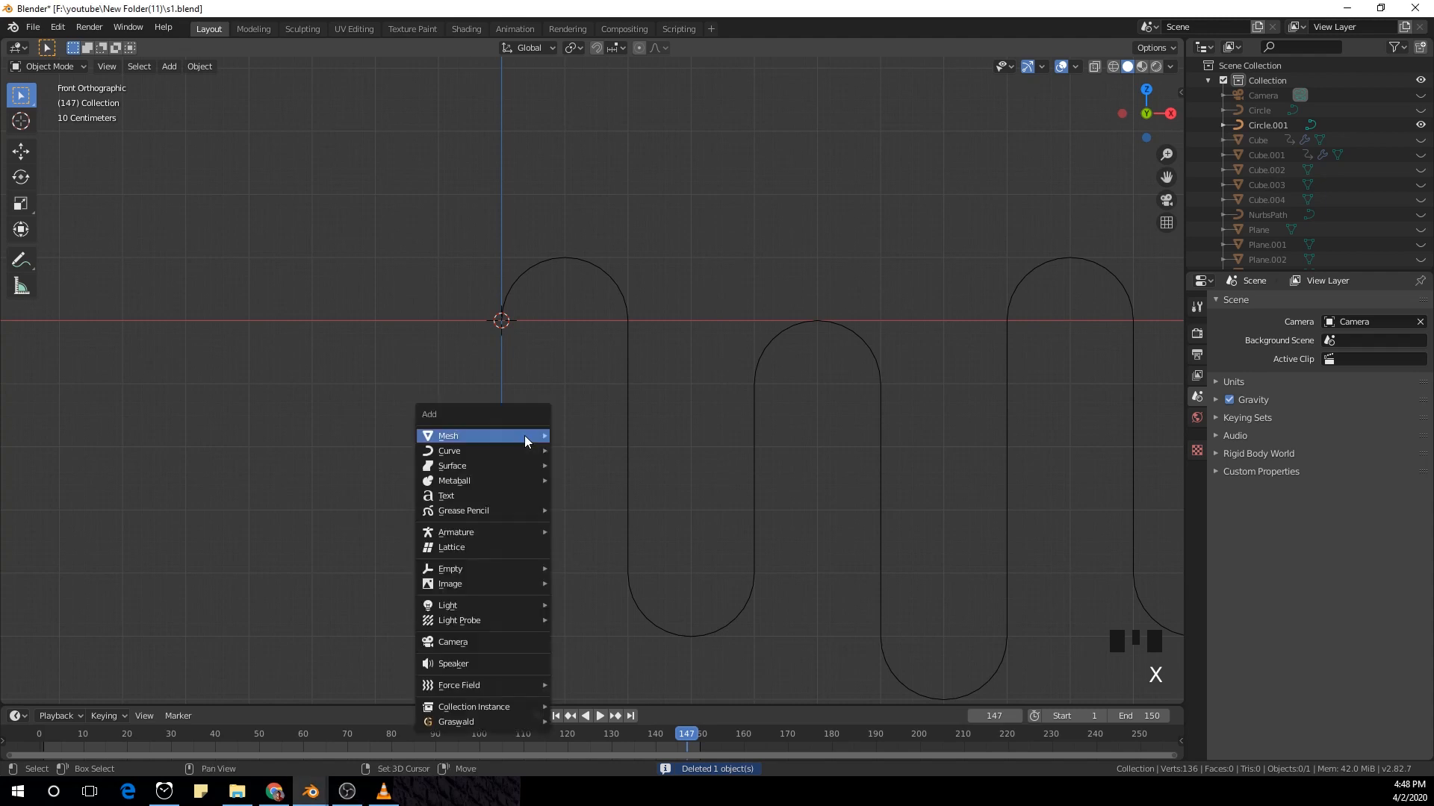
mouse_move(524, 436)
click(597, 465)
scroll(486, 394, up, 1)
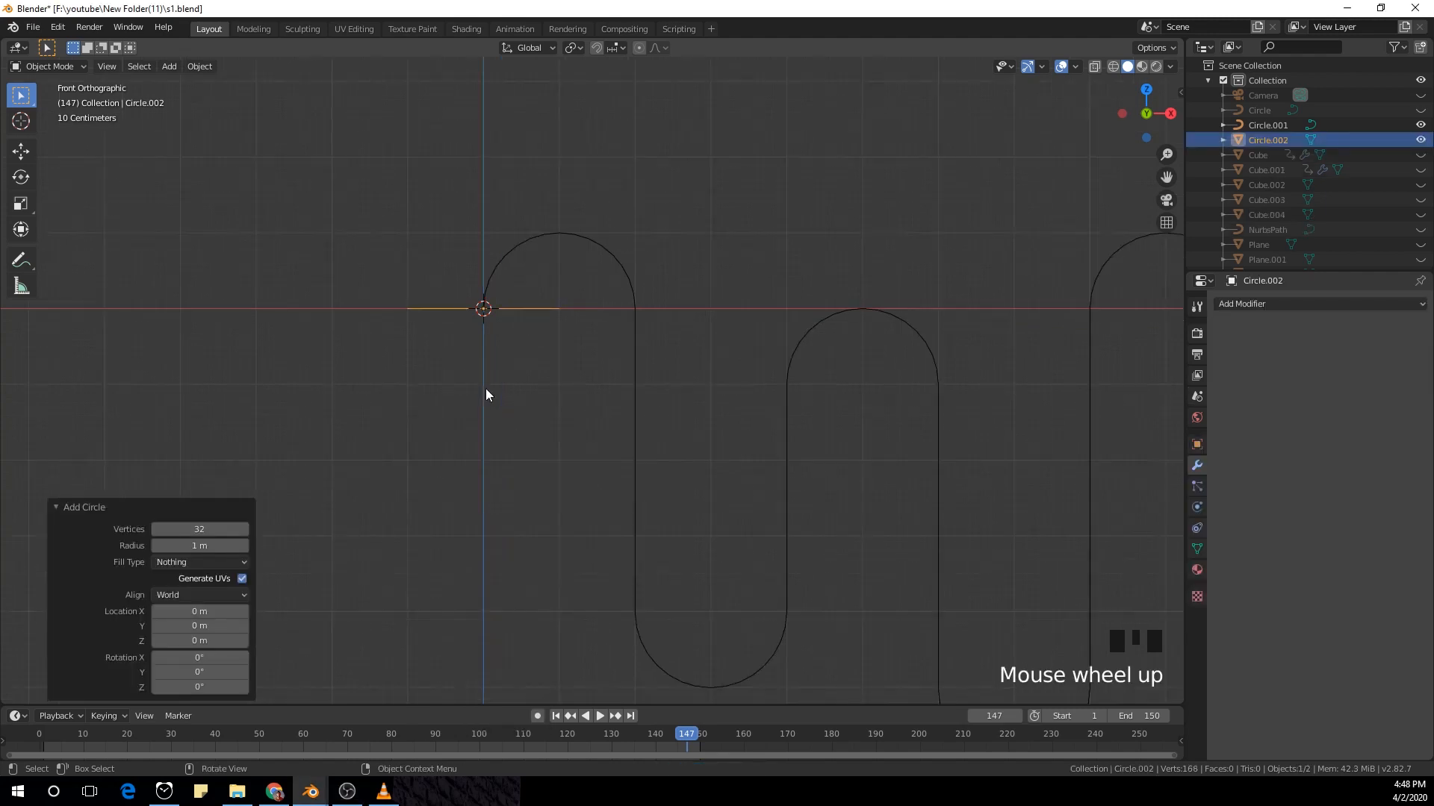
scroll(537, 410, down, 3)
middle_drag(537, 410, 553, 435)
key(Tab)
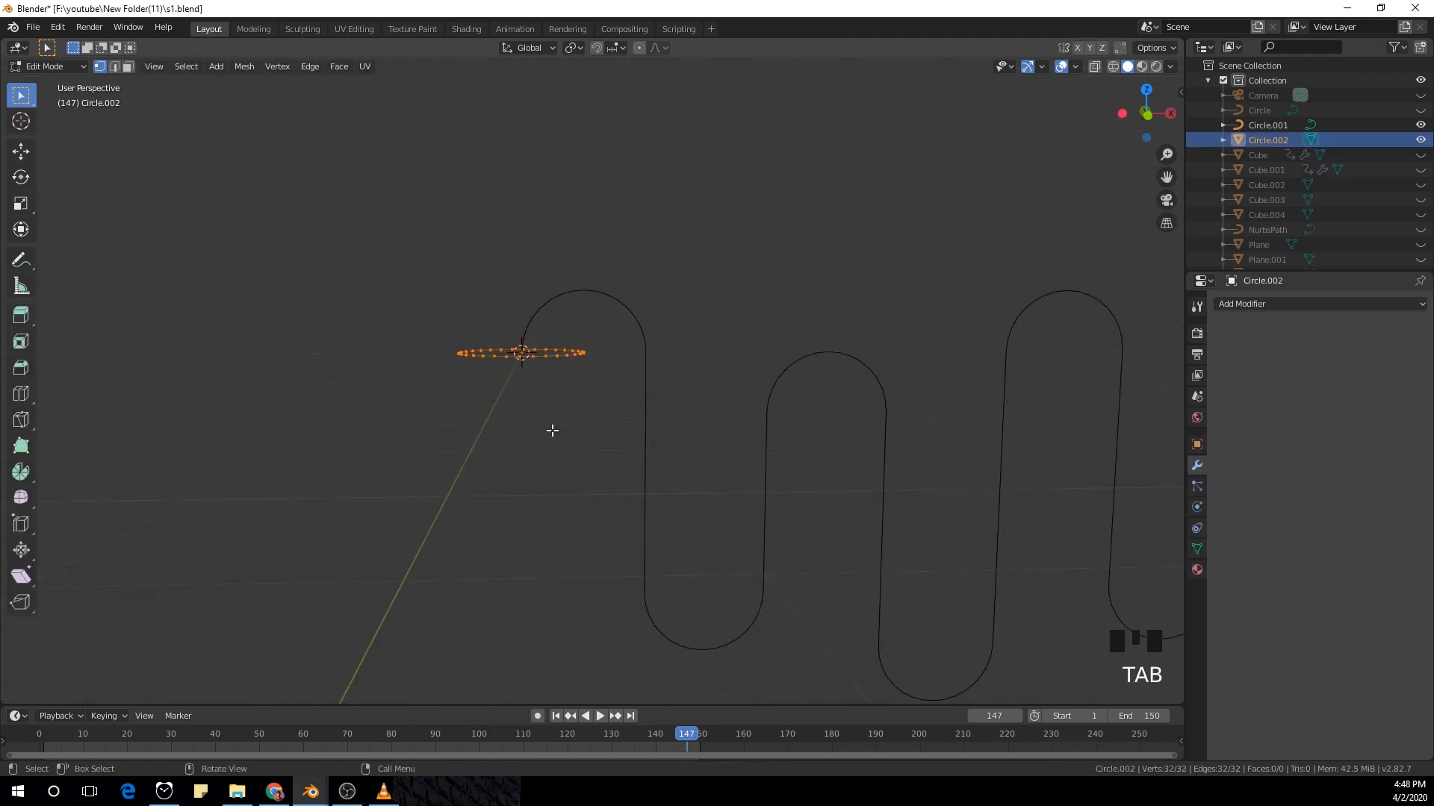
middle_drag(420, 365, 451, 392)
key(s)
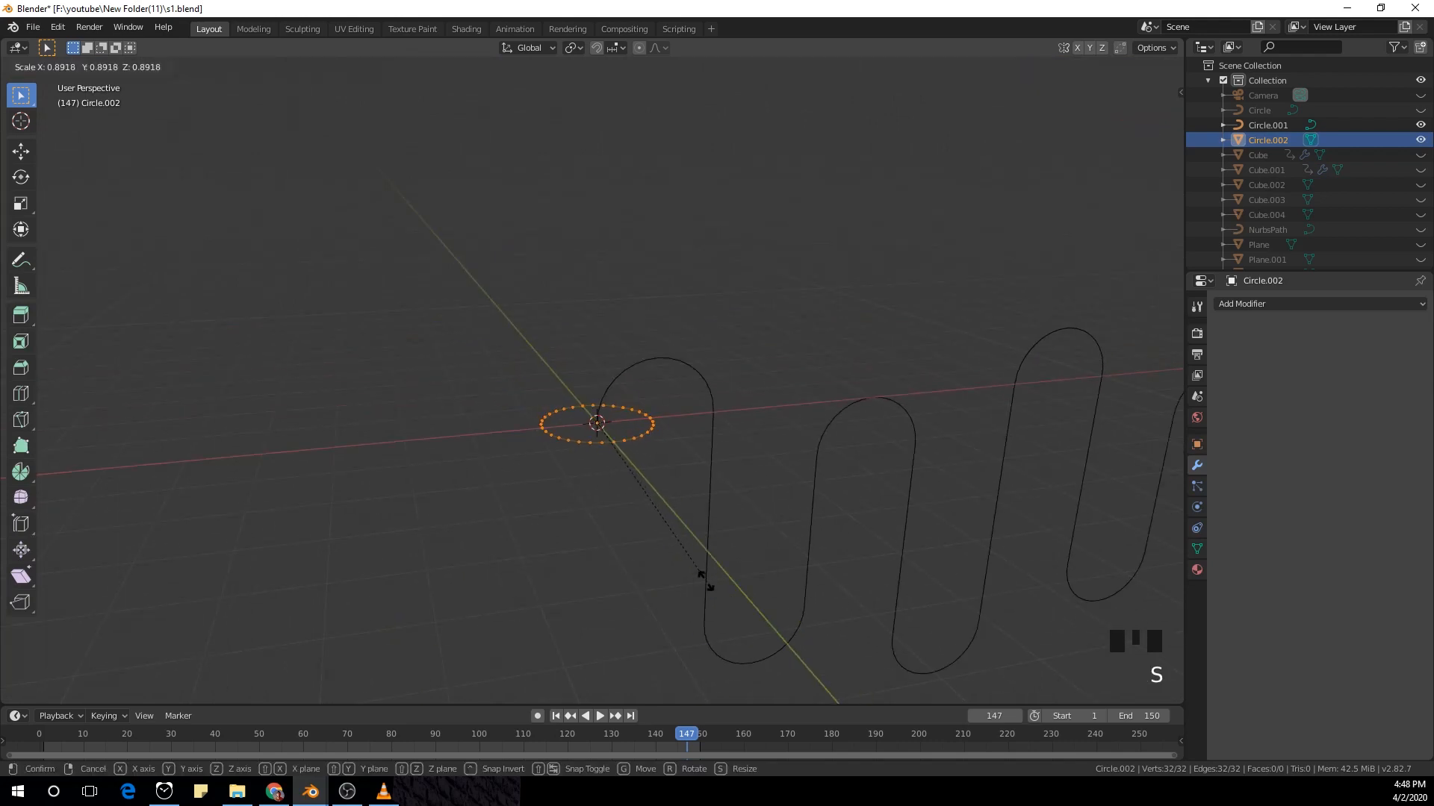
click(687, 564)
key(KP_1)
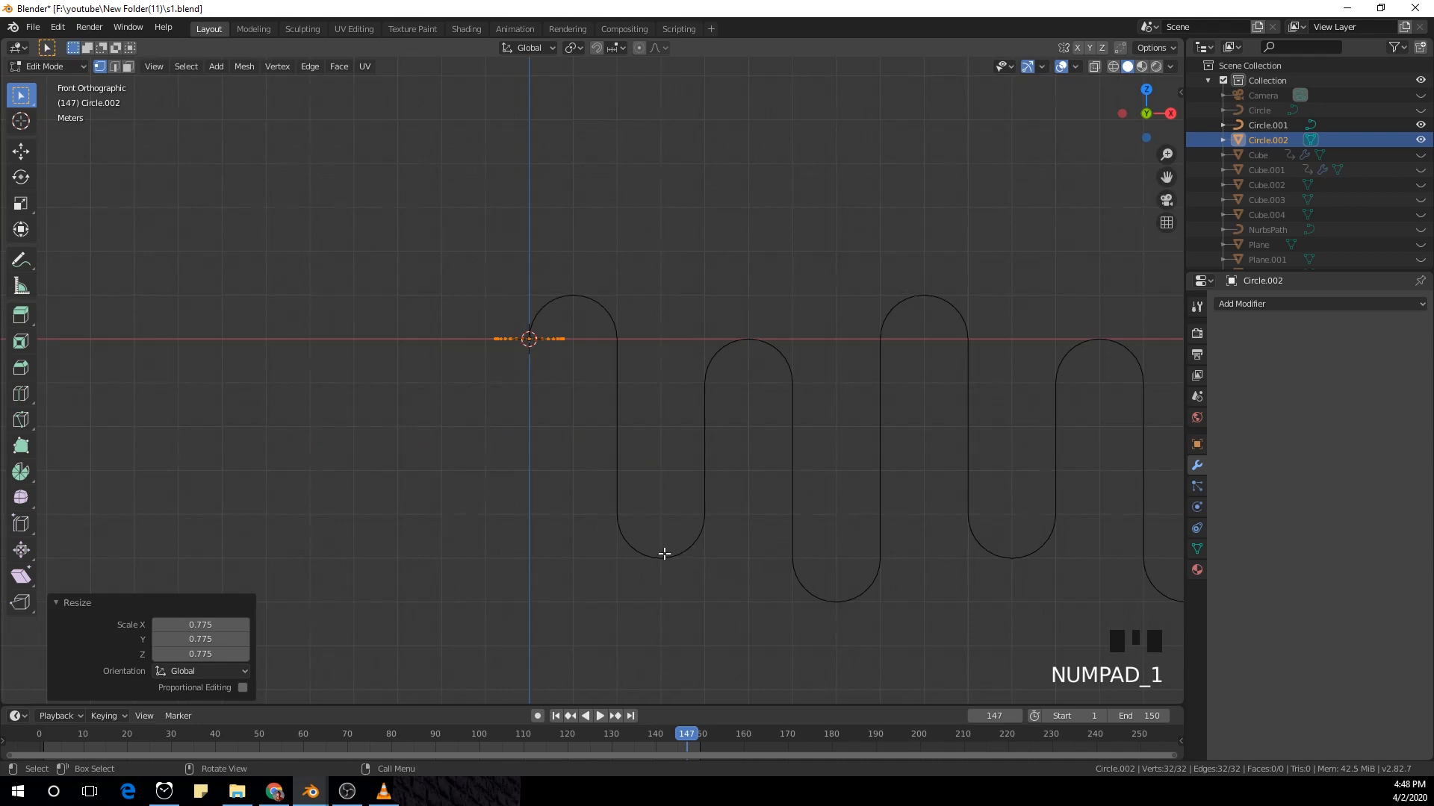
Step: Extrude the circle about 0.276 m downward along Z to form a thin cylindrical band
scroll(664, 553, up, 3)
shift+middle_drag(474, 459, 507, 523)
key(e)
click(559, 506)
key(g)
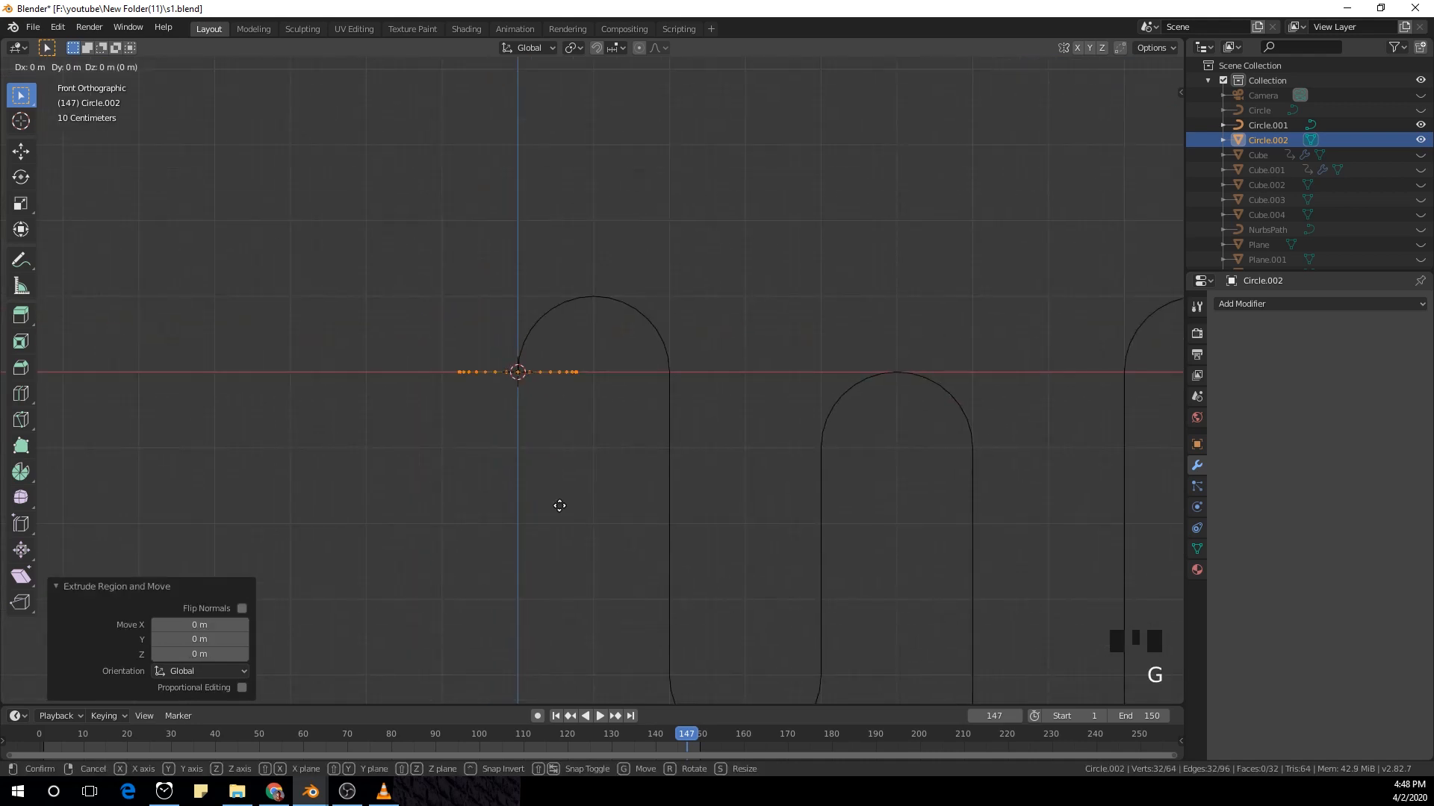
key(z)
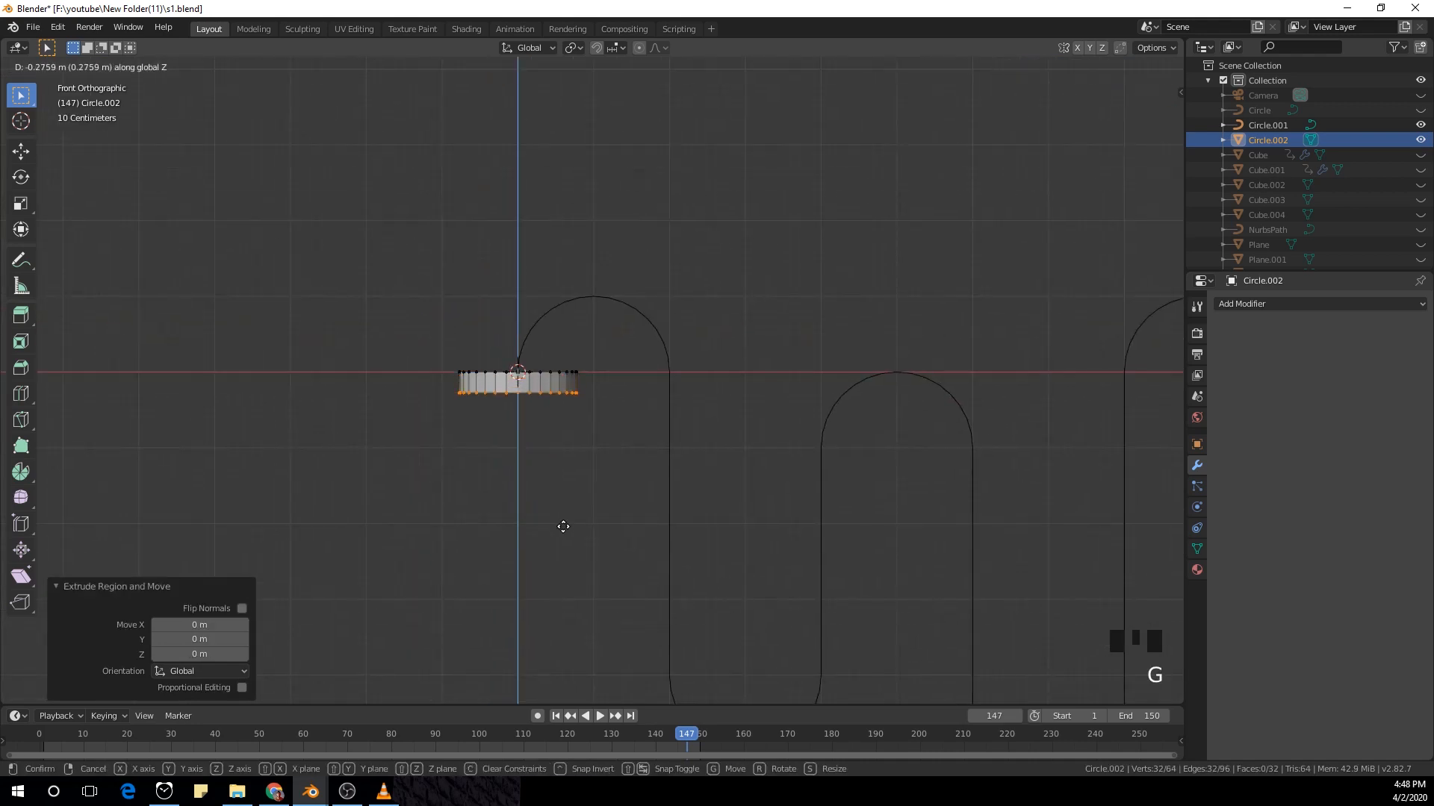
click(563, 526)
Step: Extrude the entire band in place and scale it by 0.38 in X and Y only, forming a thick ring with a central hole
key(a)
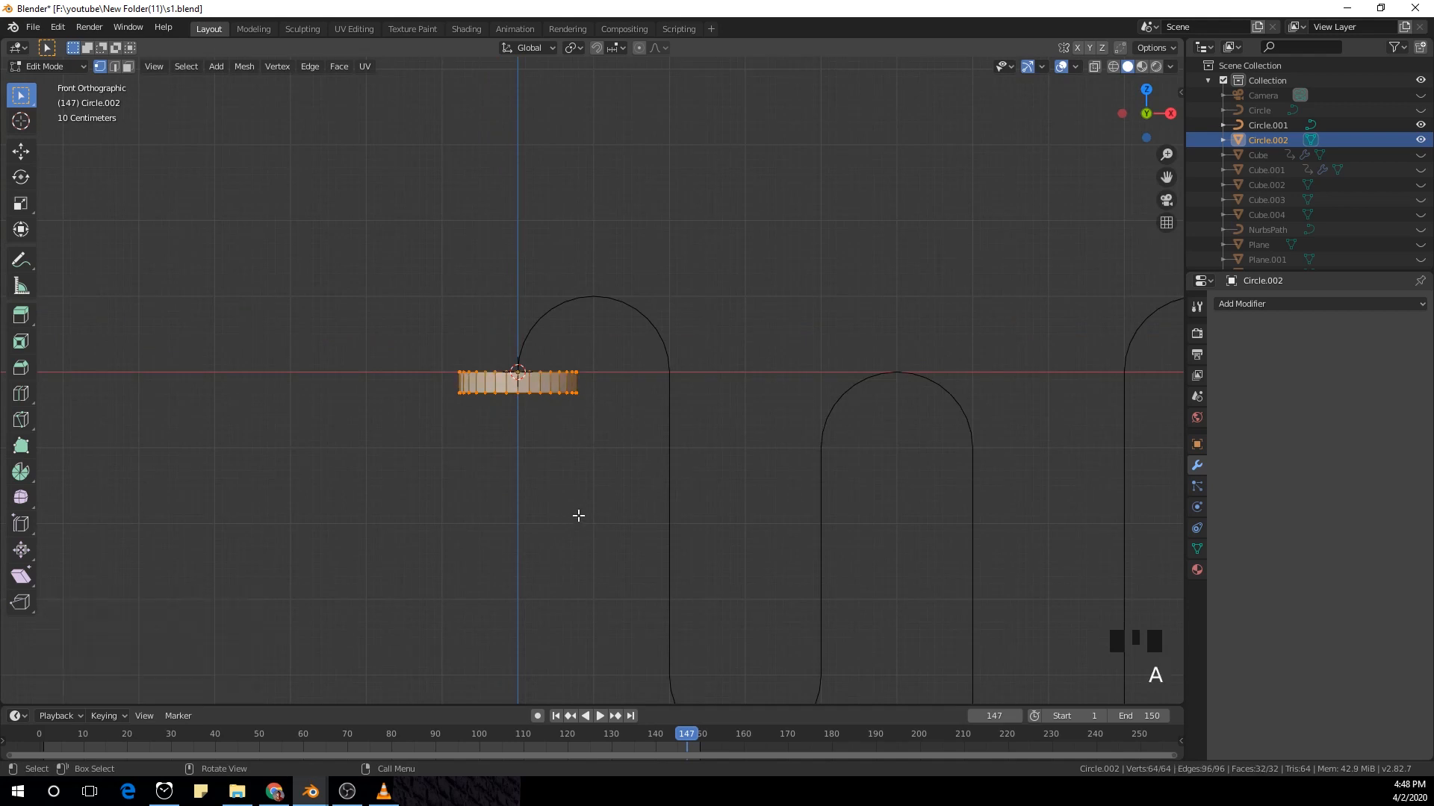
shift+middle_drag(570, 486, 602, 538)
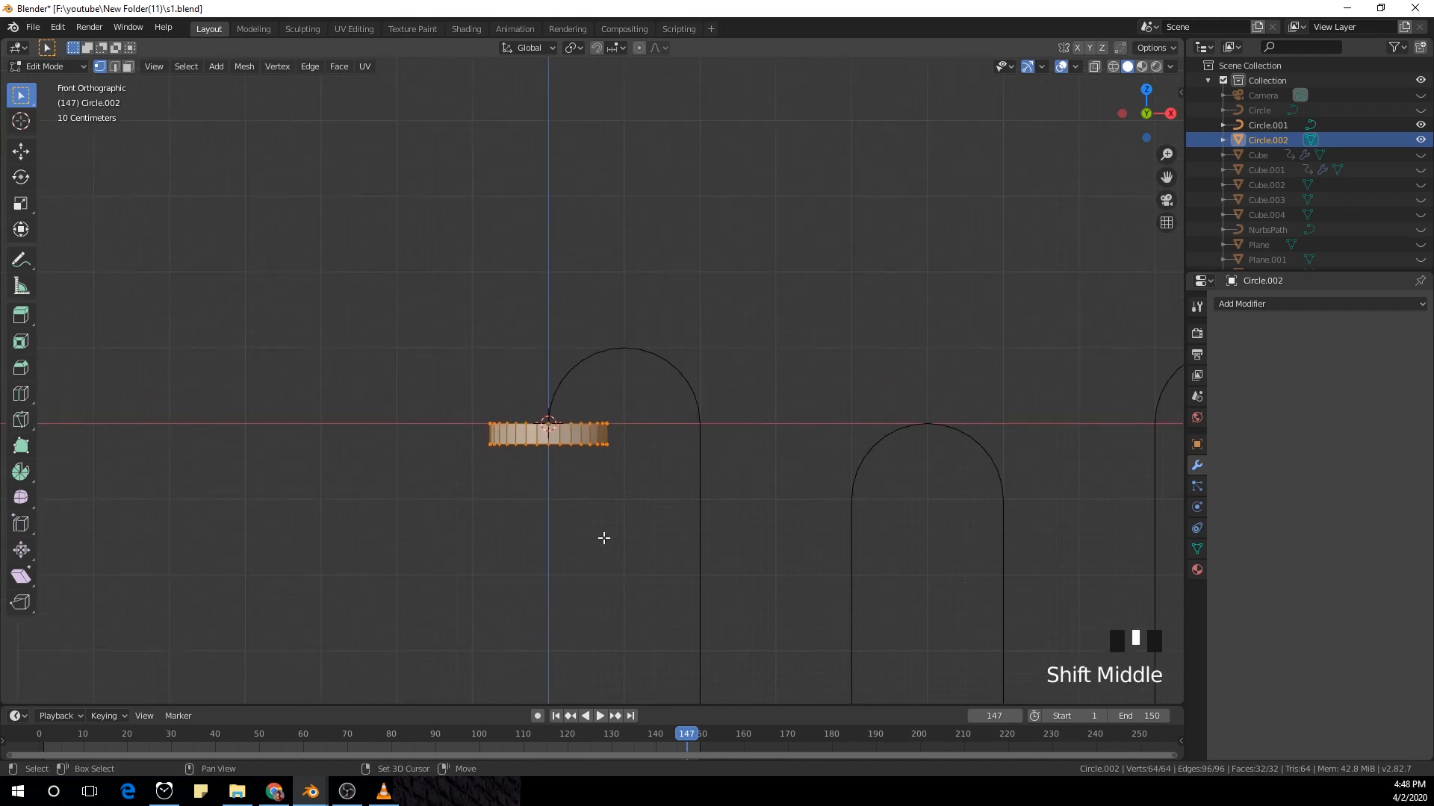
key(e)
right_click(624, 508)
middle_drag(635, 470, 723, 486)
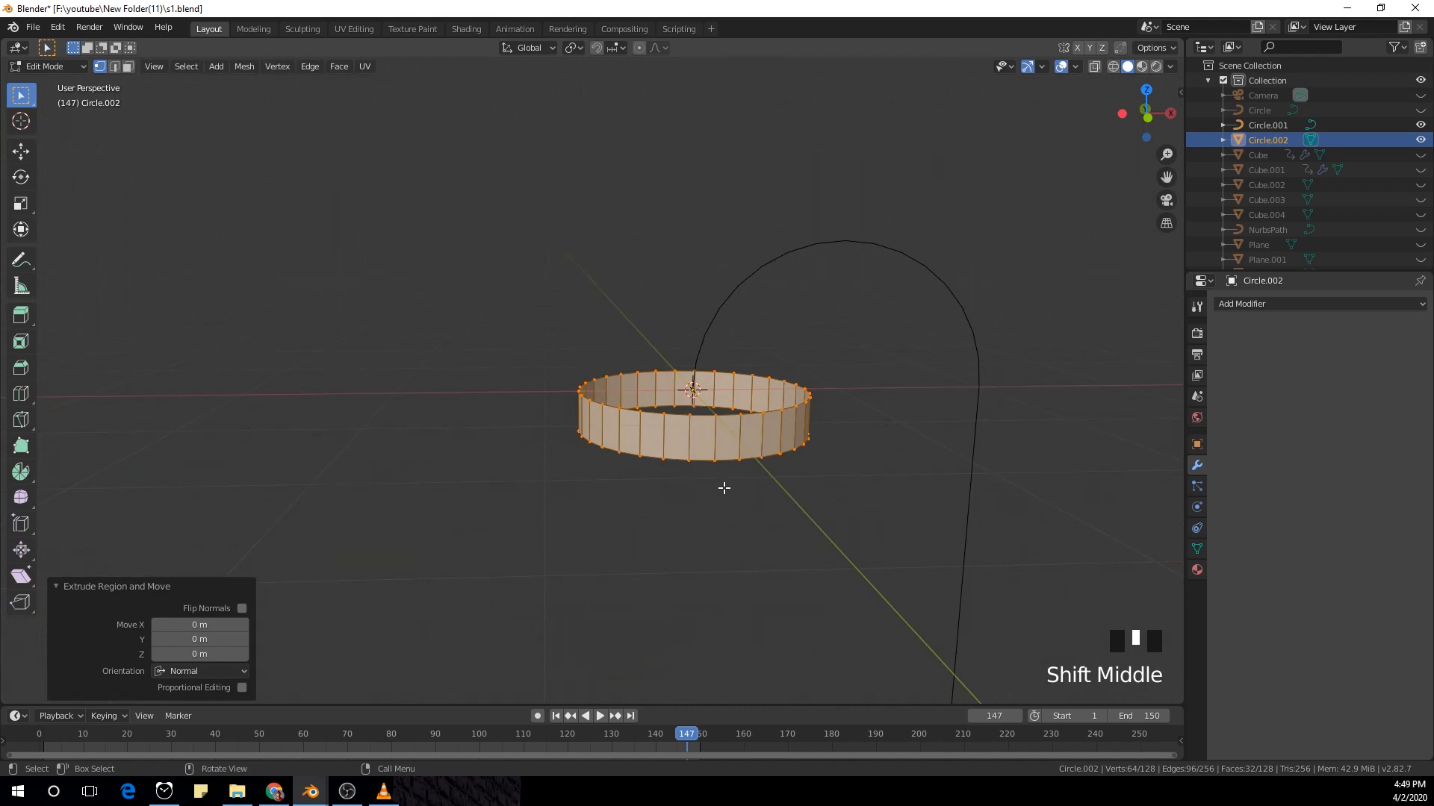
key(s)
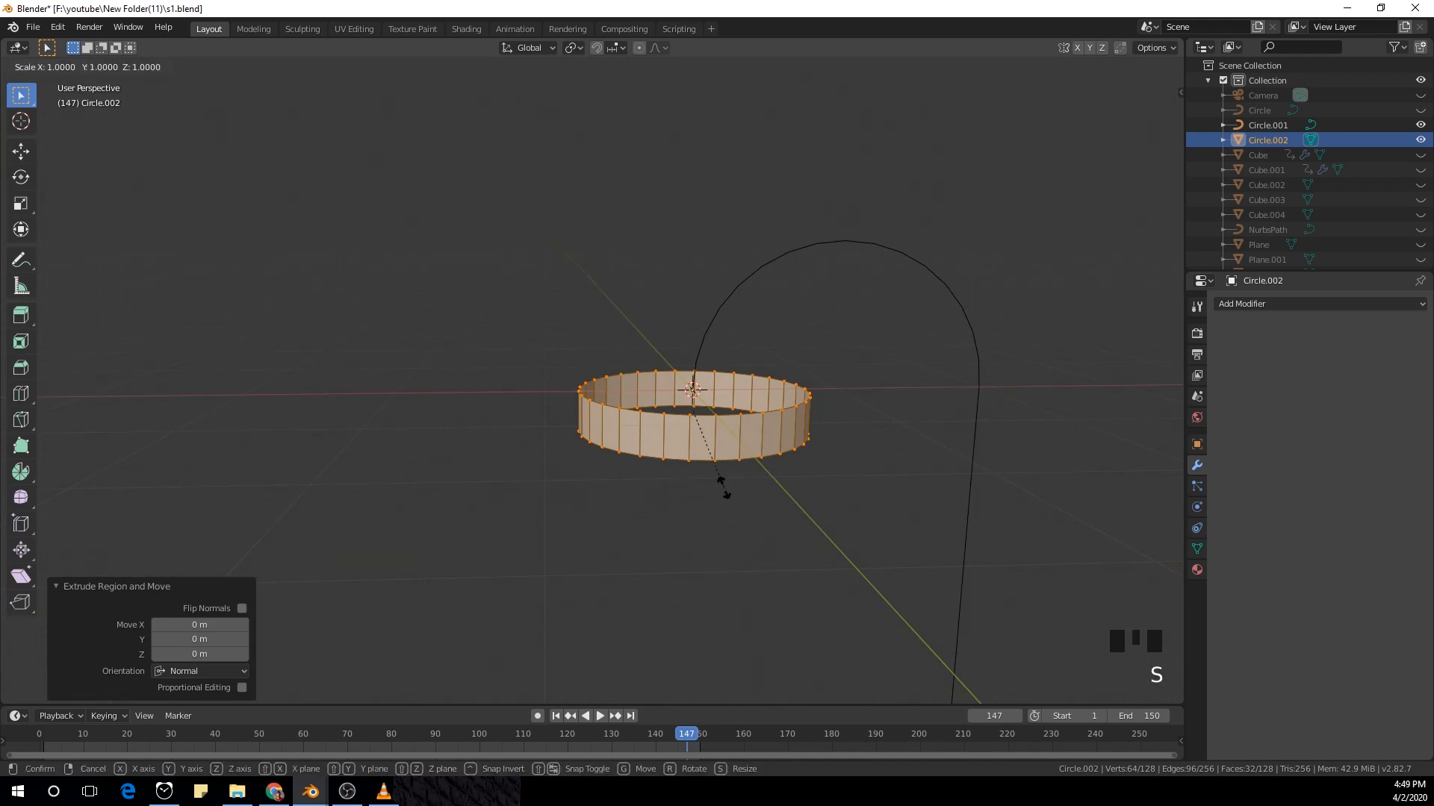
key(shift+z)
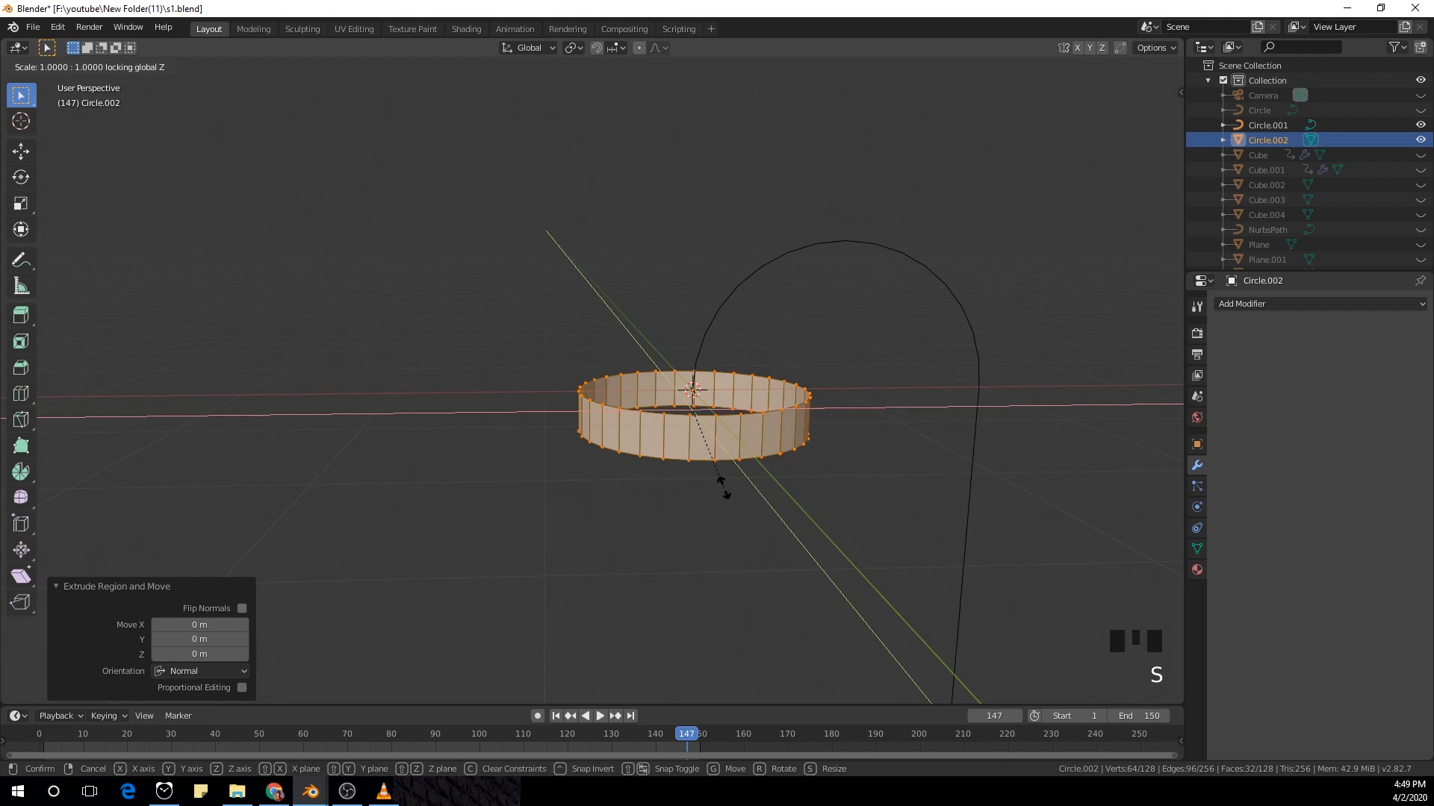
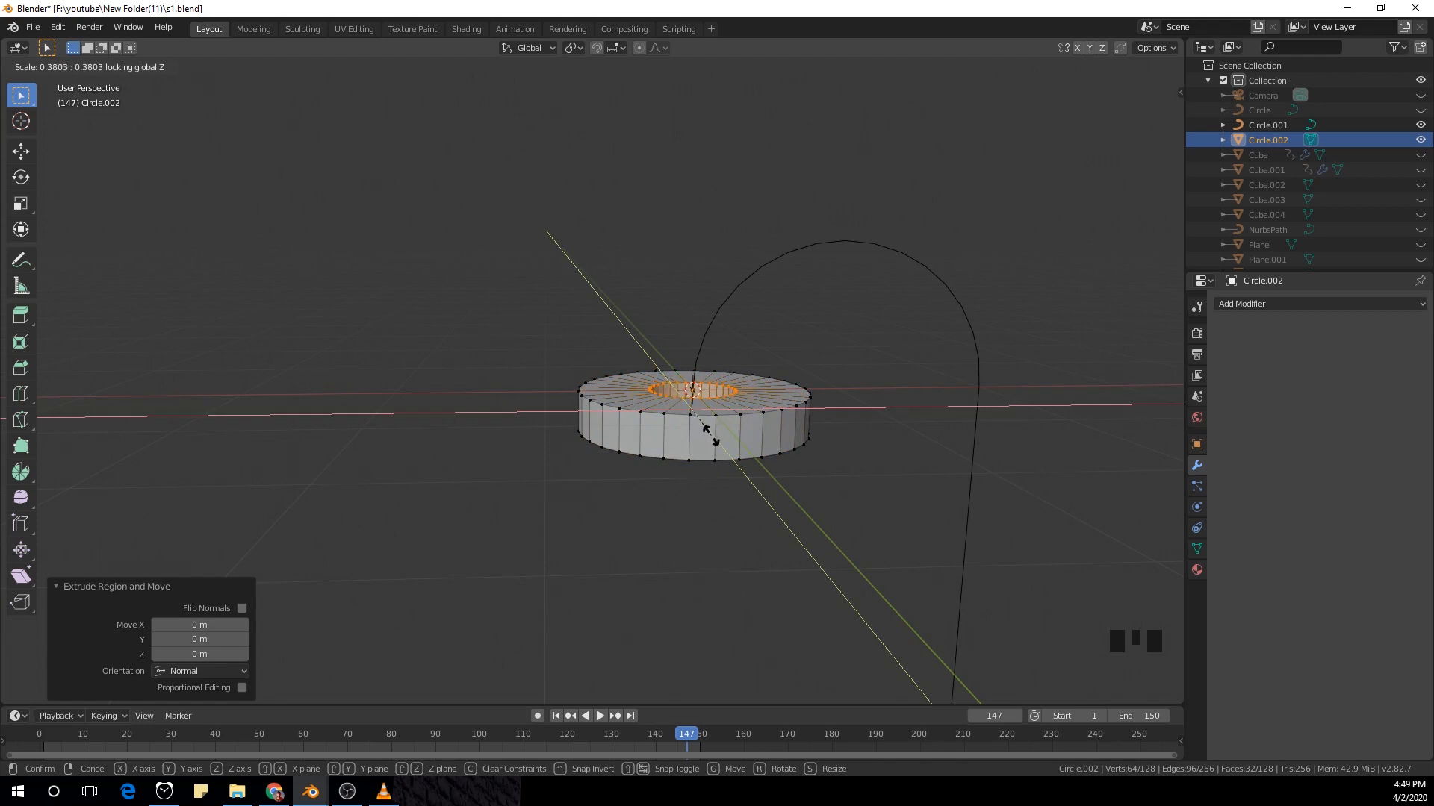
click(712, 436)
Step: Add two concentric loop cuts around the ring, evenly spaced between its outer rim and central hole
middle_drag(777, 358, 749, 544)
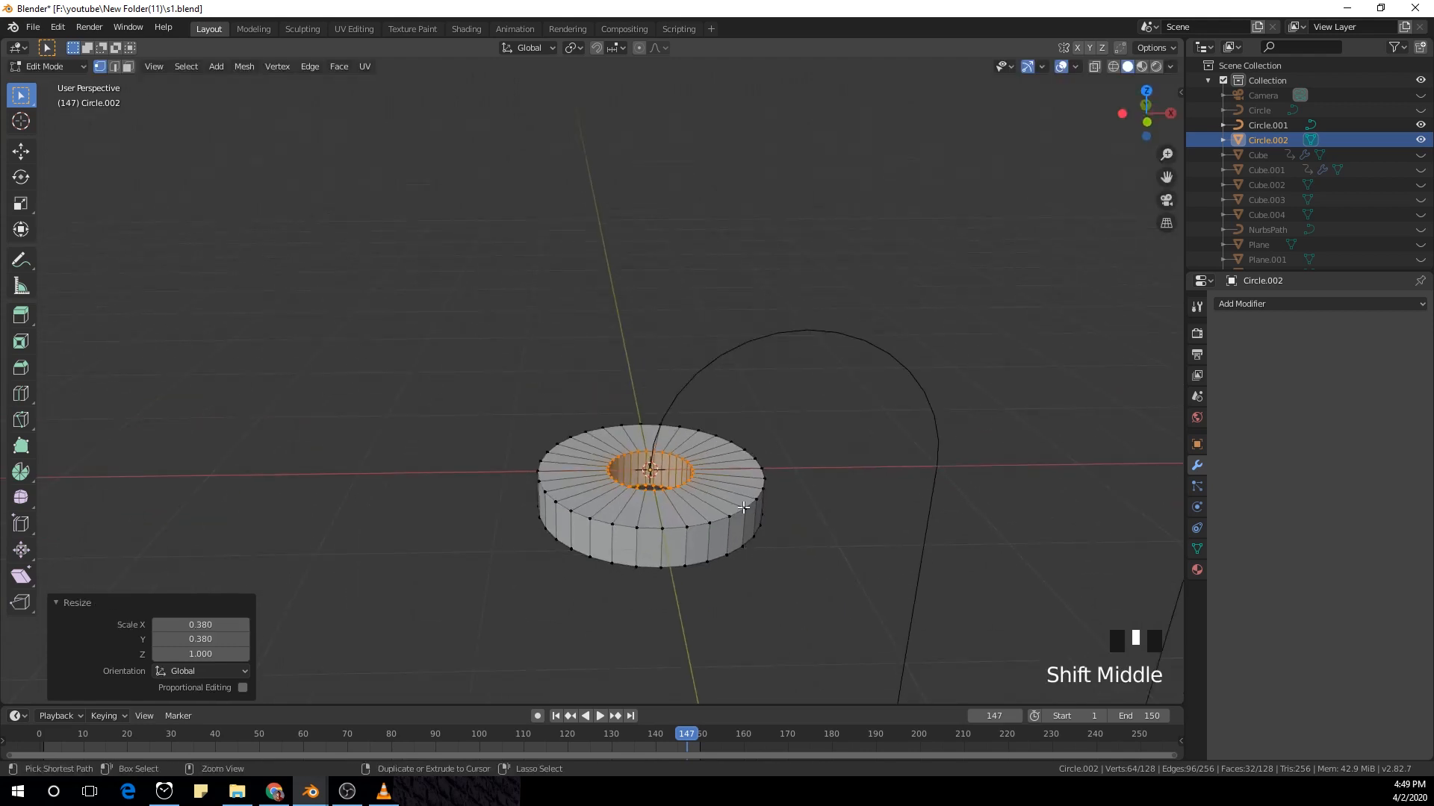
key(ctrl+r)
scroll(717, 487, up, 1)
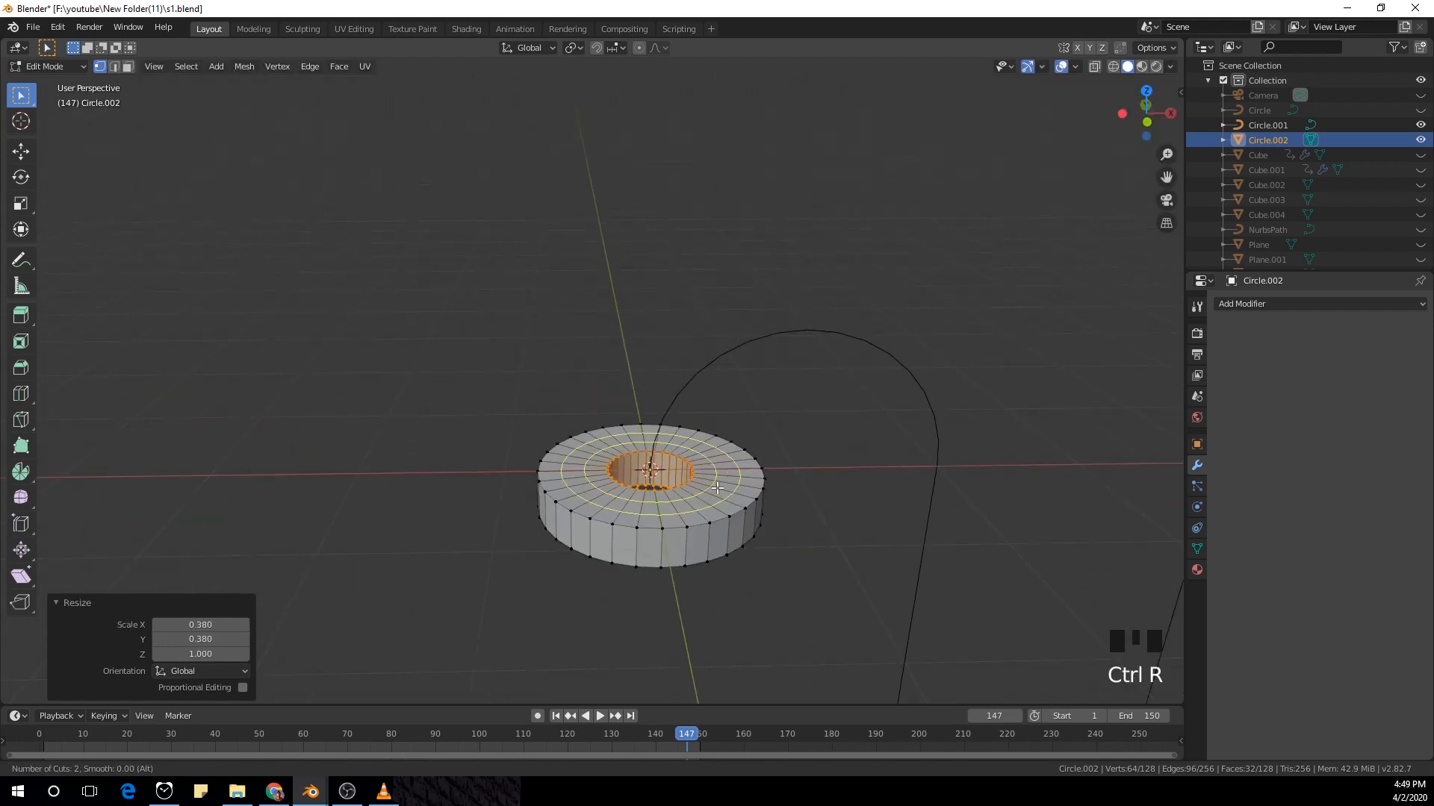
click(717, 488)
right_click(716, 488)
Step: Scale the inner edge loop on the ring's top face by 0.82, bringing it close to the central hole
scroll(719, 489, up, 2)
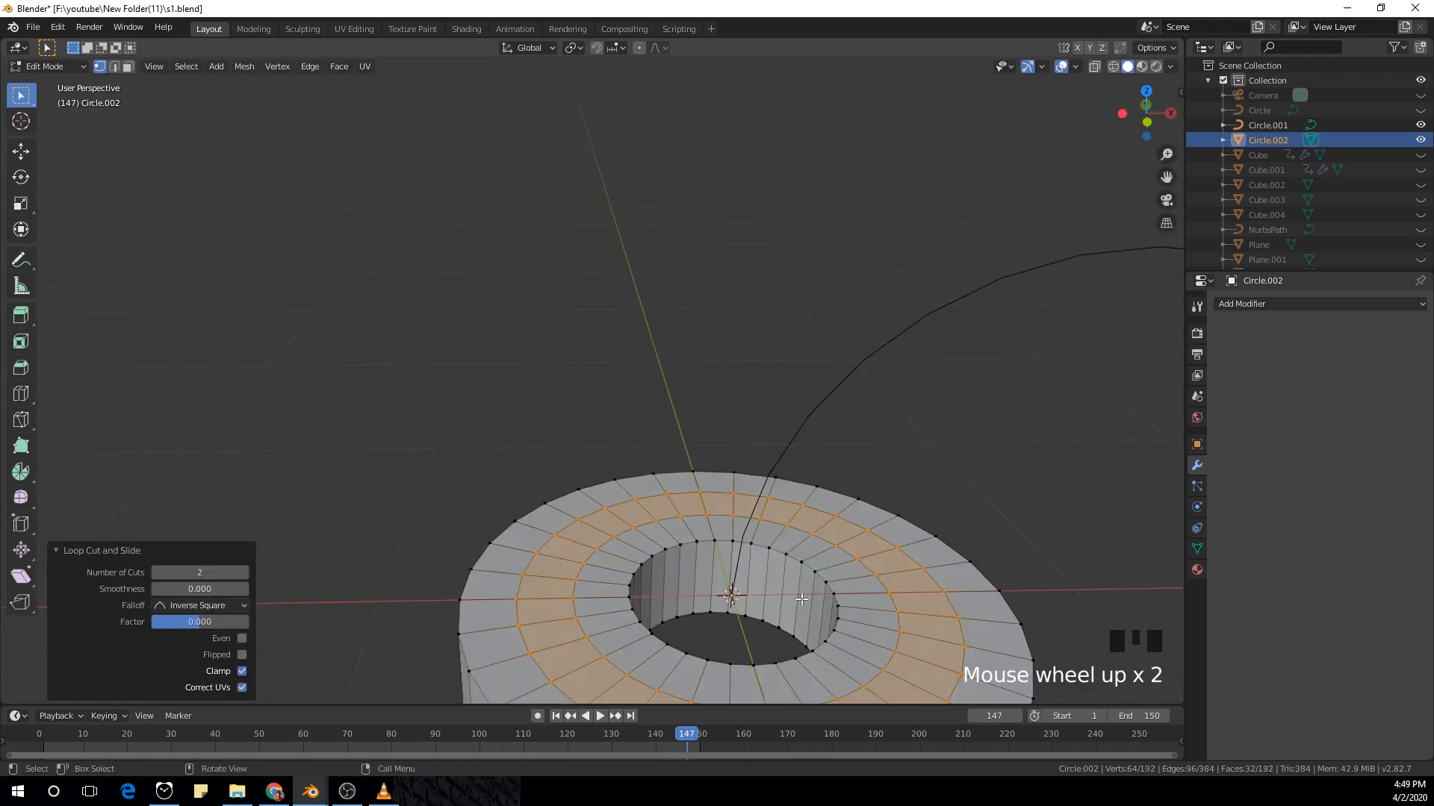
alt+click(907, 640)
alt+click(898, 640)
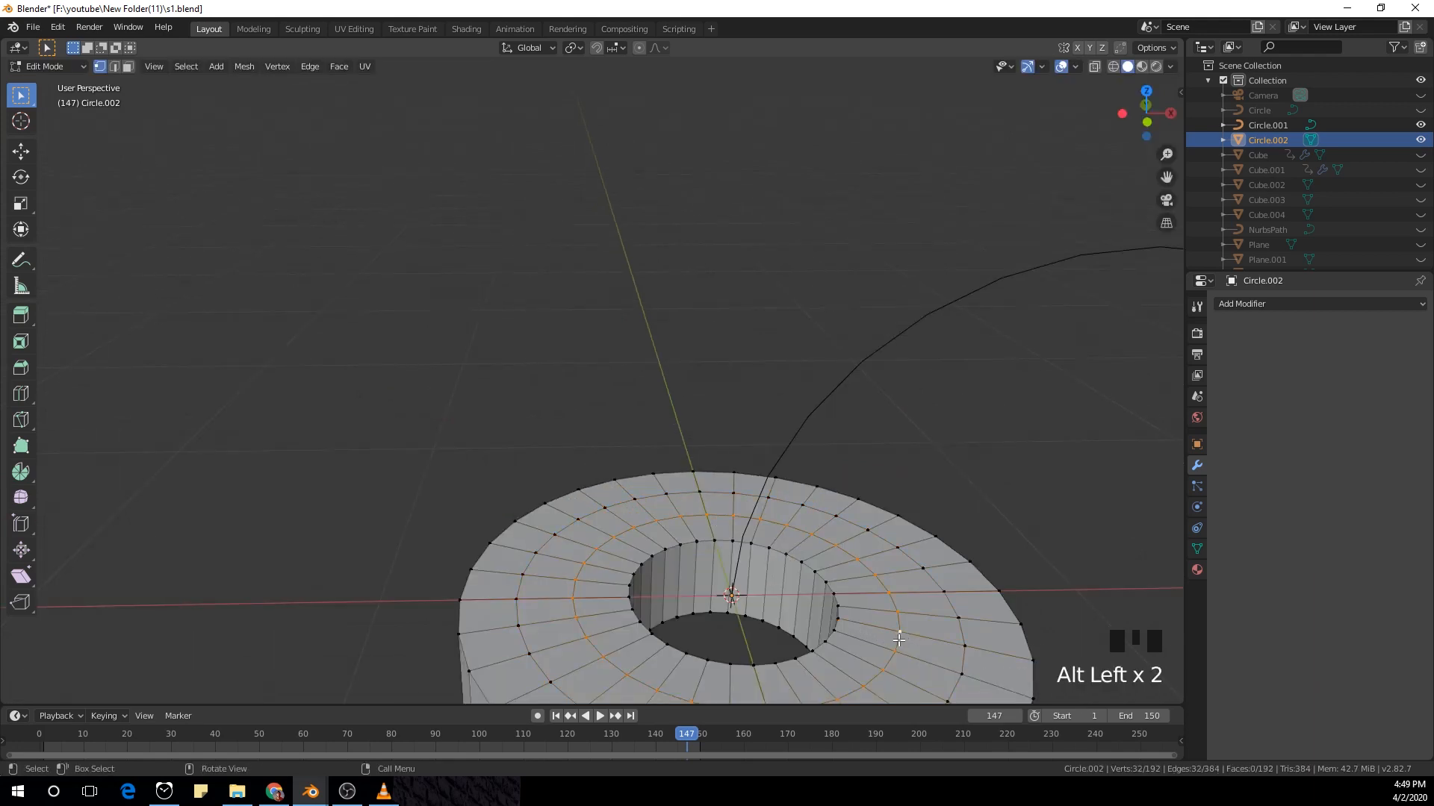
scroll(899, 640, down, 1)
key(s)
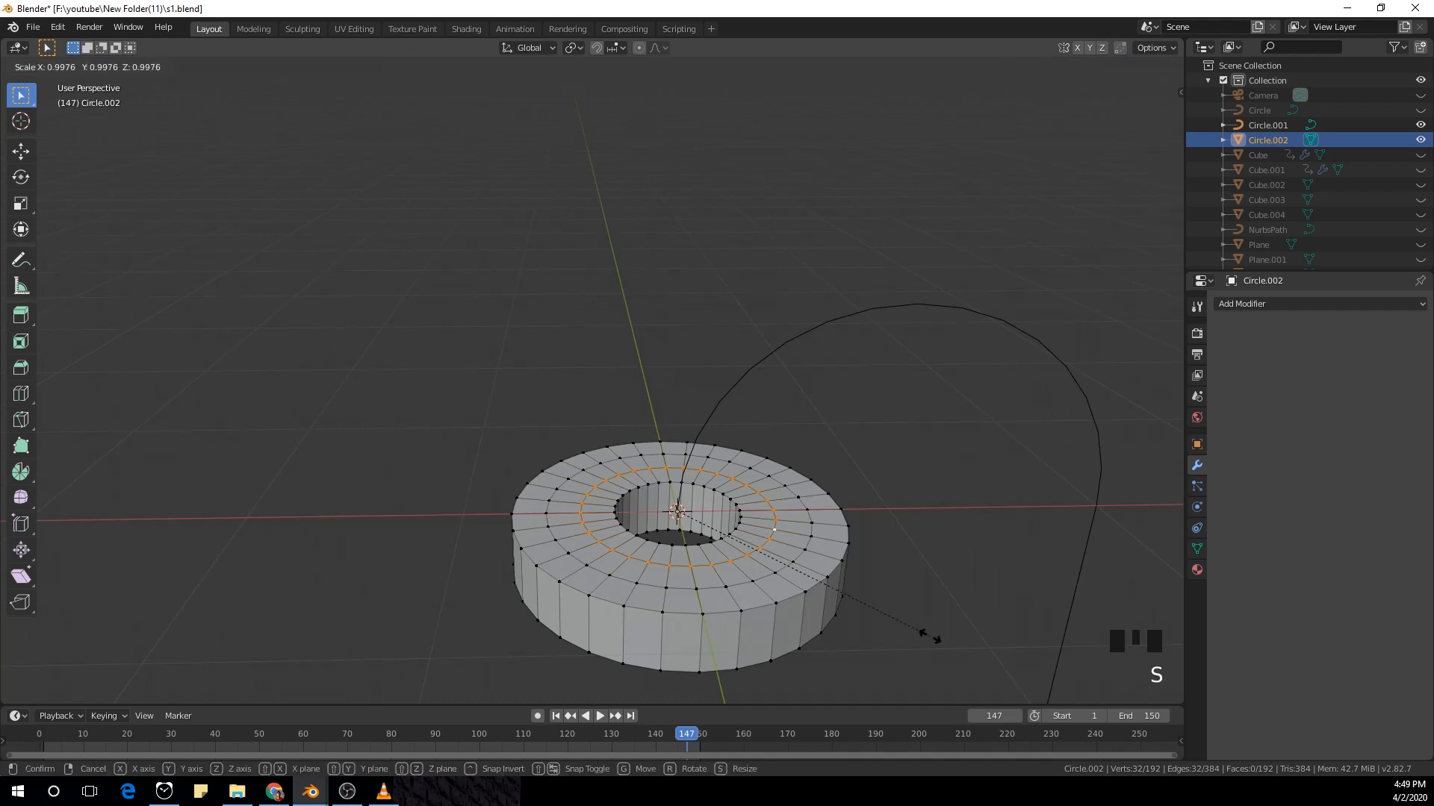
click(880, 623)
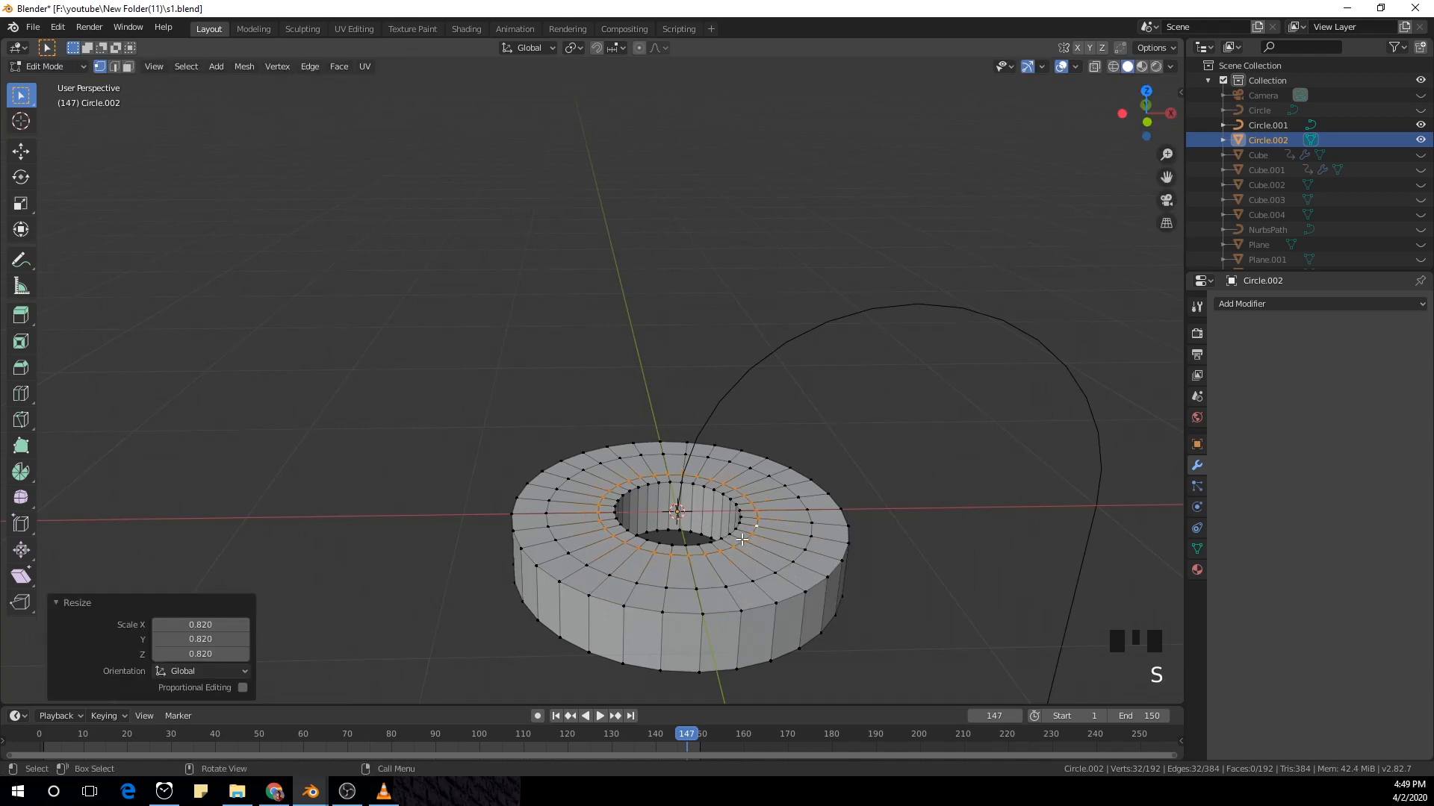
Step: Extrude the narrow band of top faces around the central hole about 0.209 m upward along Z as a collar
key(3)
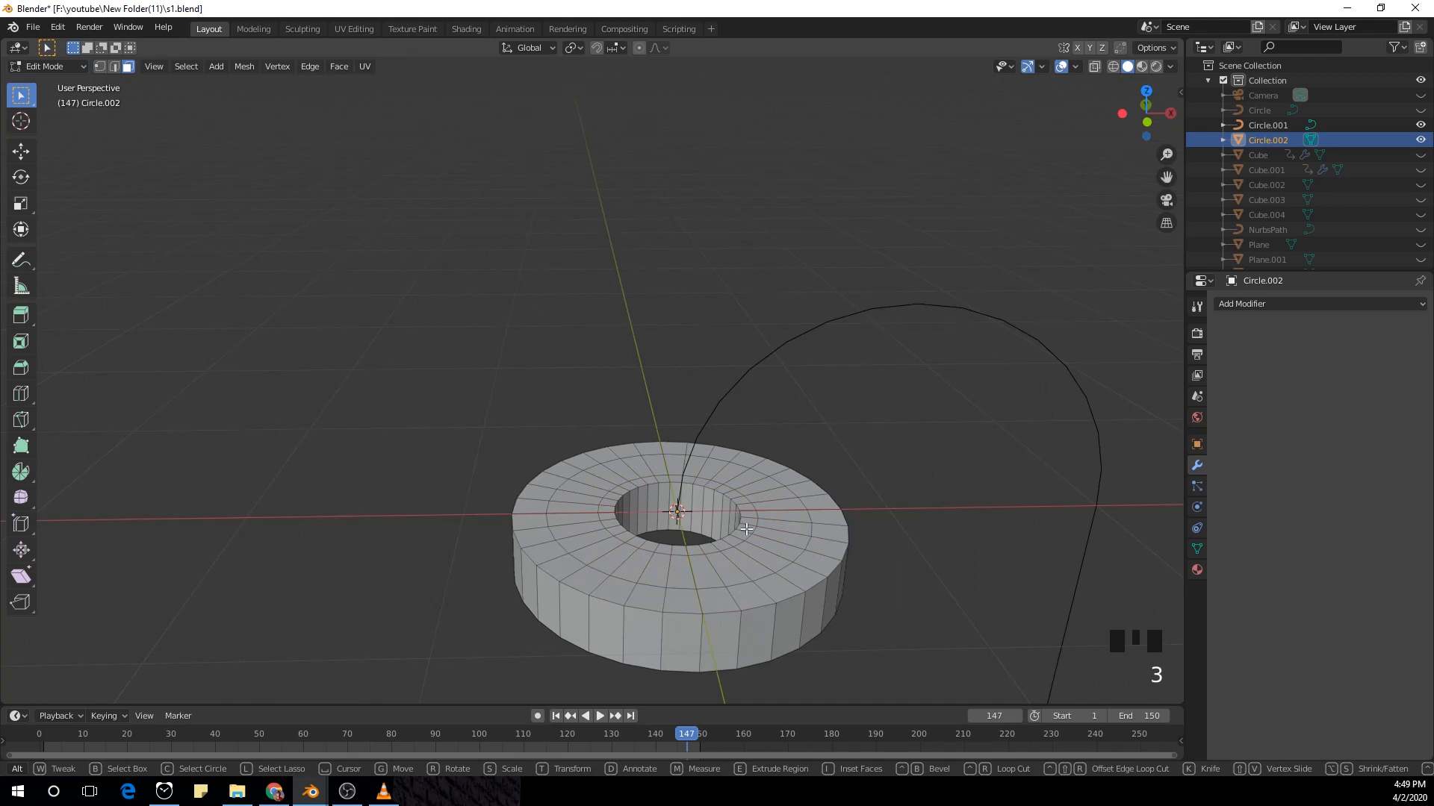
alt+click(747, 528)
key(e)
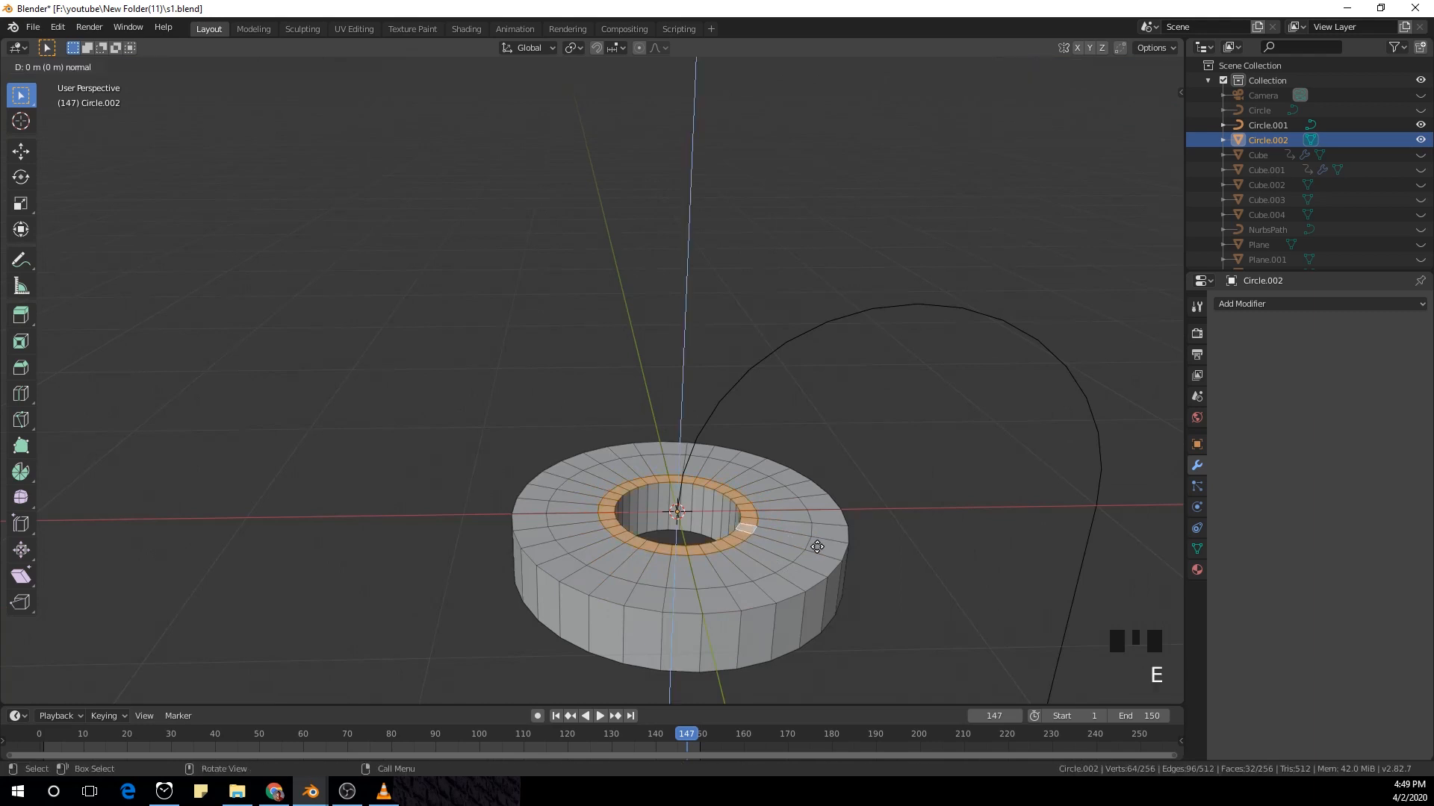
right_click(818, 547)
key(g)
key(z)
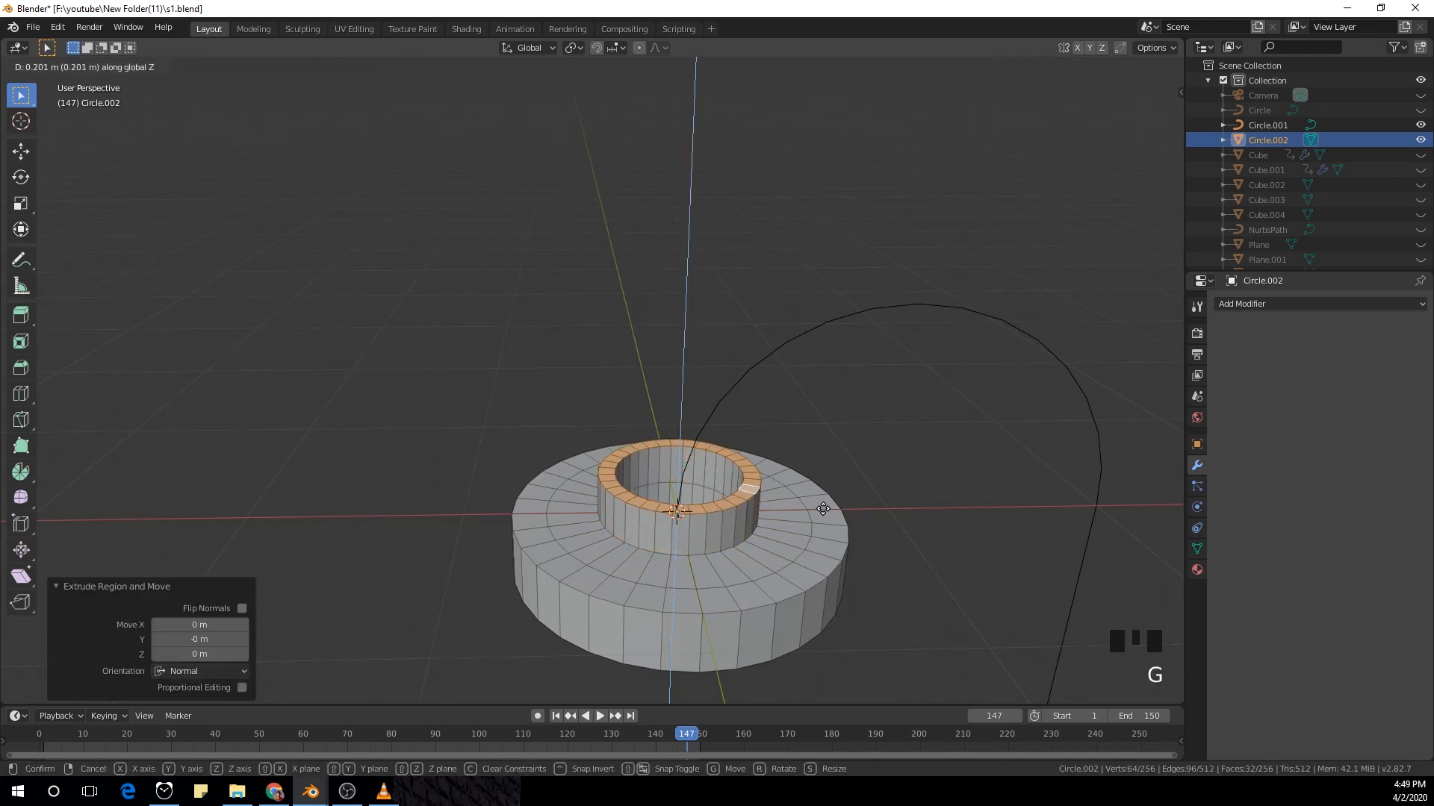
click(822, 507)
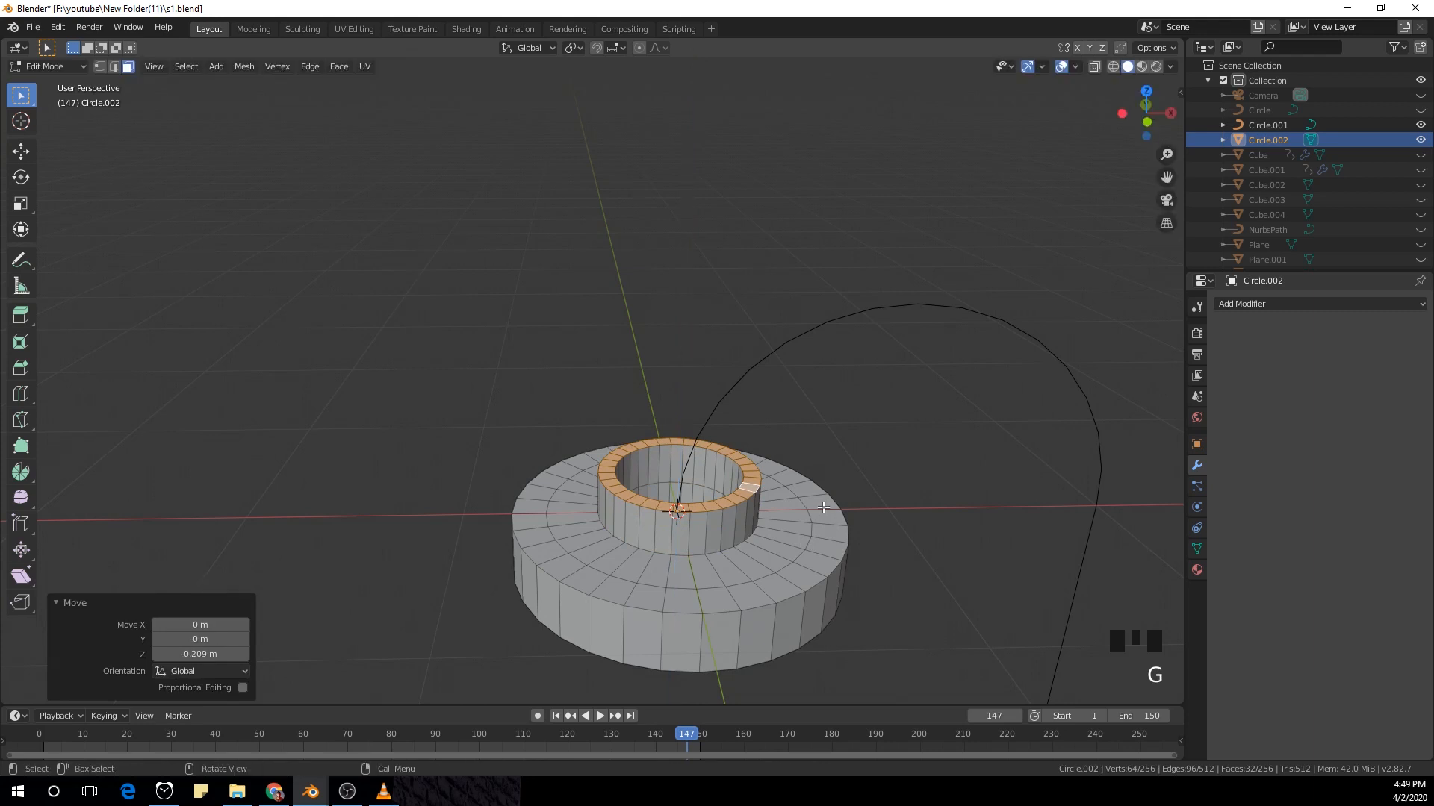
Step: Scale the remaining edge loop on the ring's top face by 0.704 so that it sits close around the collar
key(2)
alt+click(561, 548)
key(s)
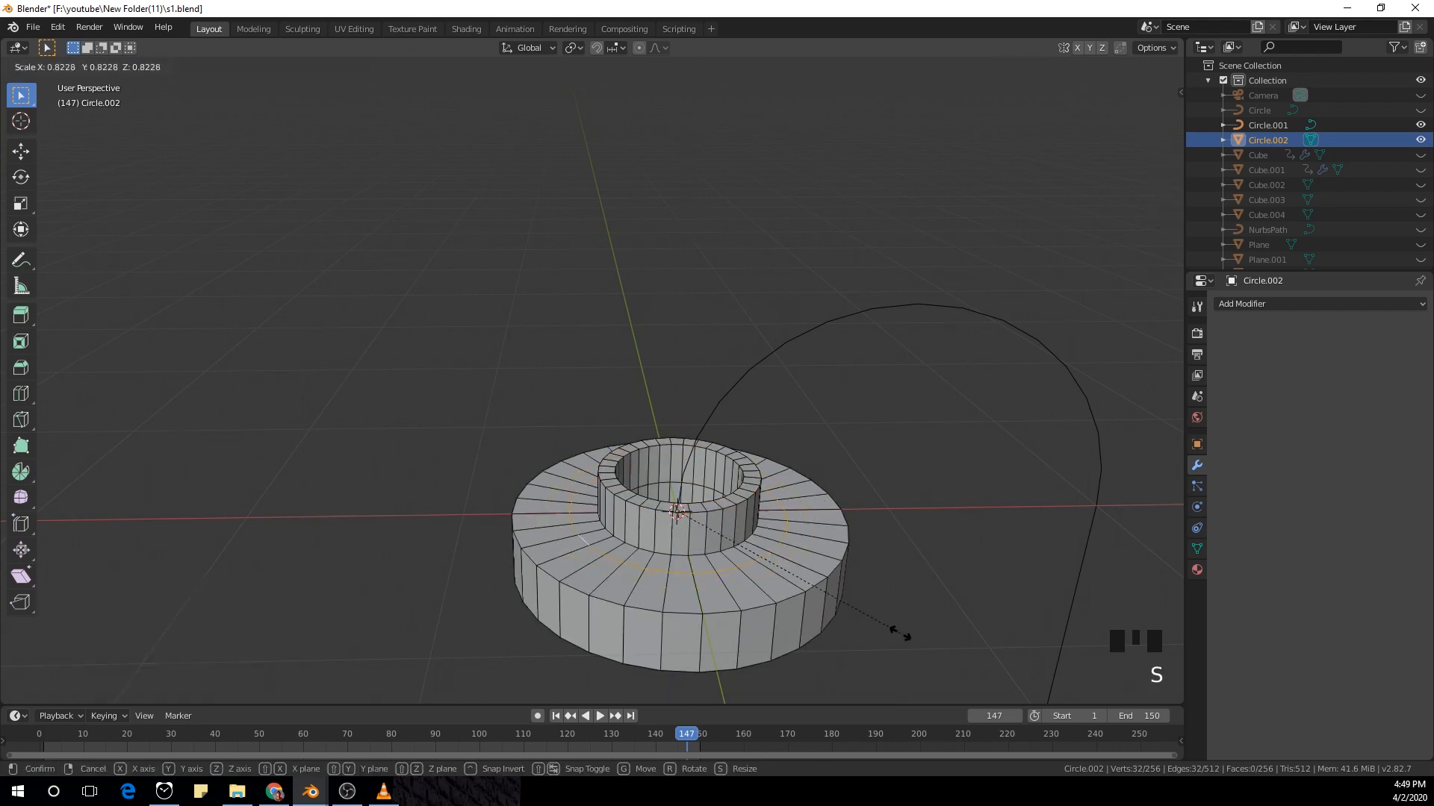
click(813, 635)
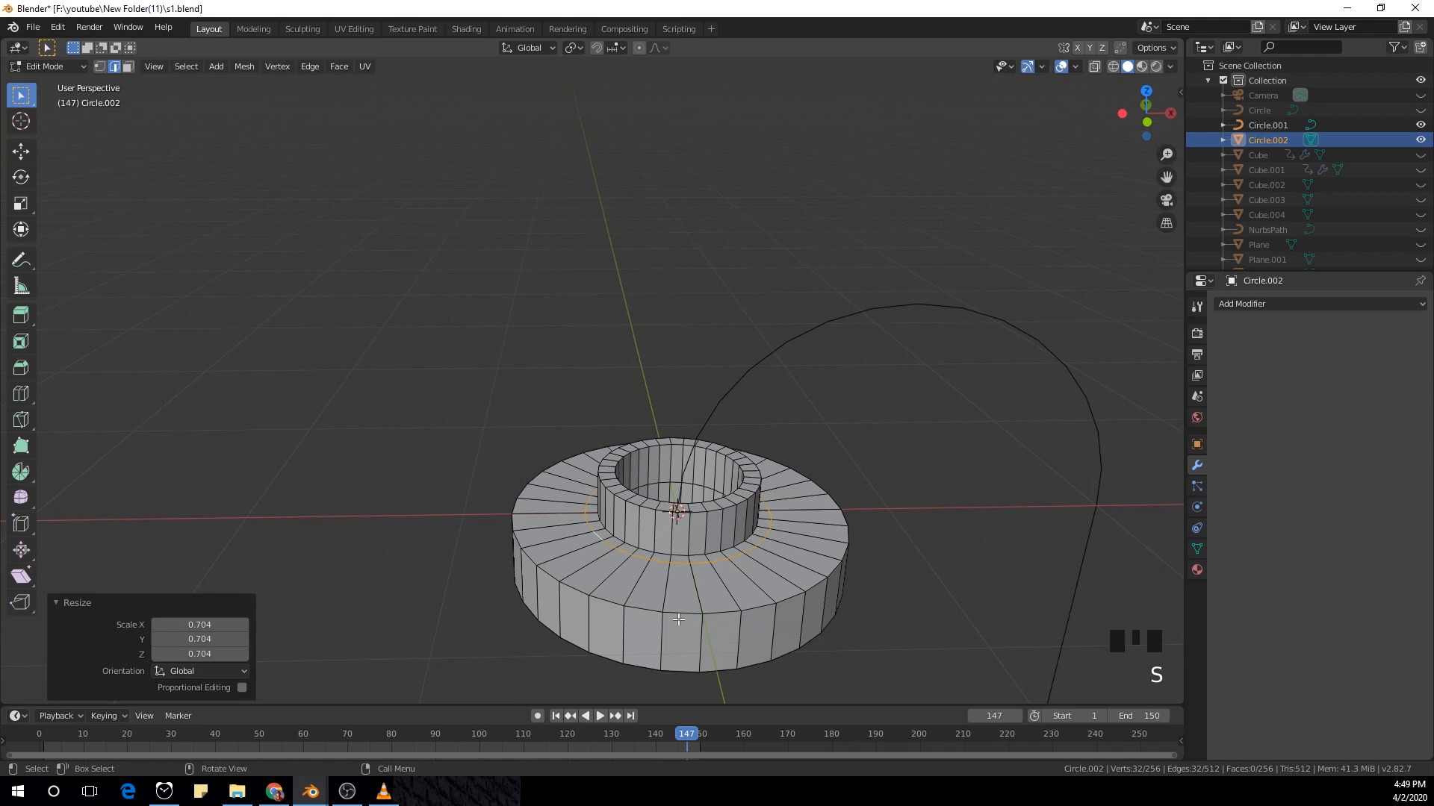
Step: Extrude a single outer face on the ring's top upward along Z by about 0.158 m as a tooth
key(3)
click(550, 520)
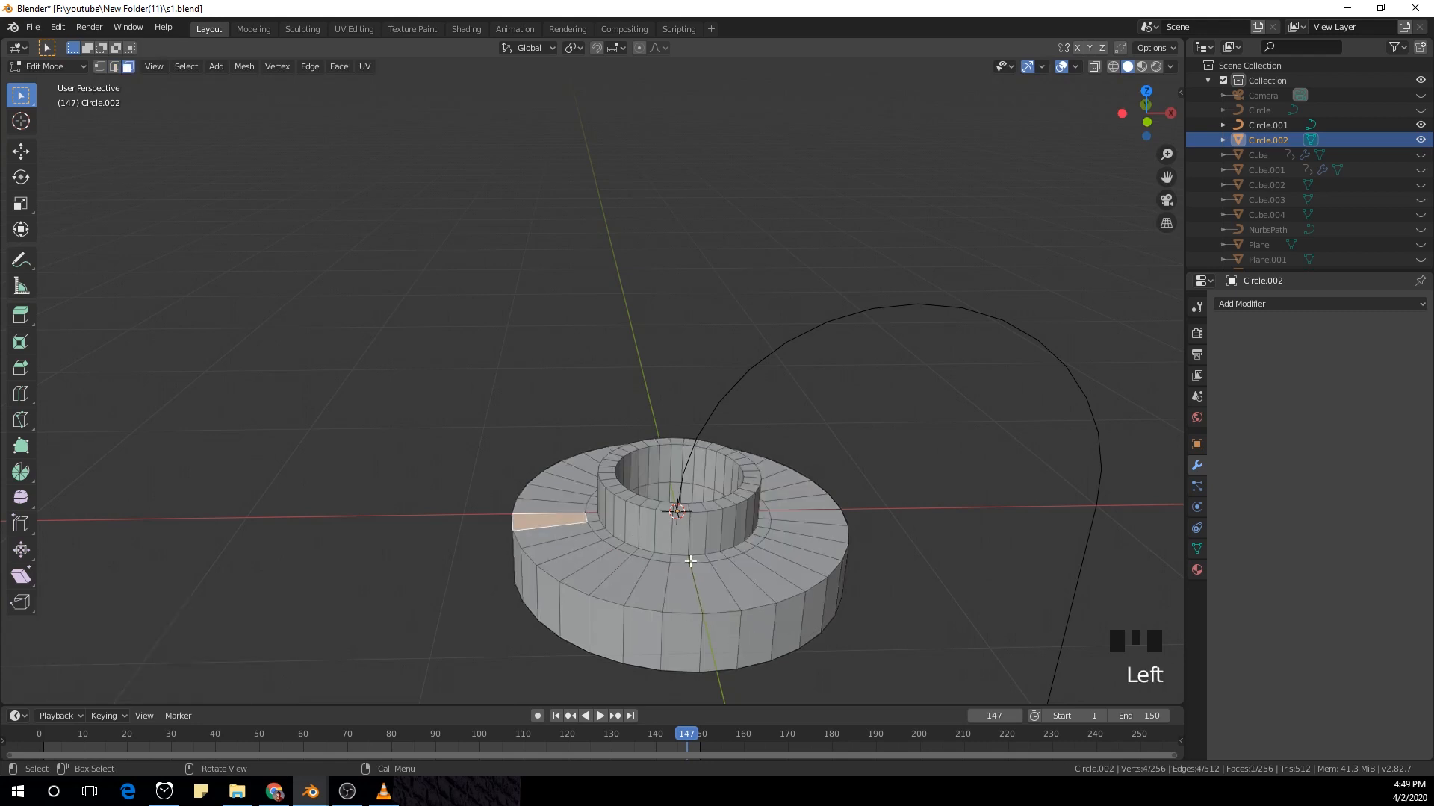
key(e)
key(g)
key(z)
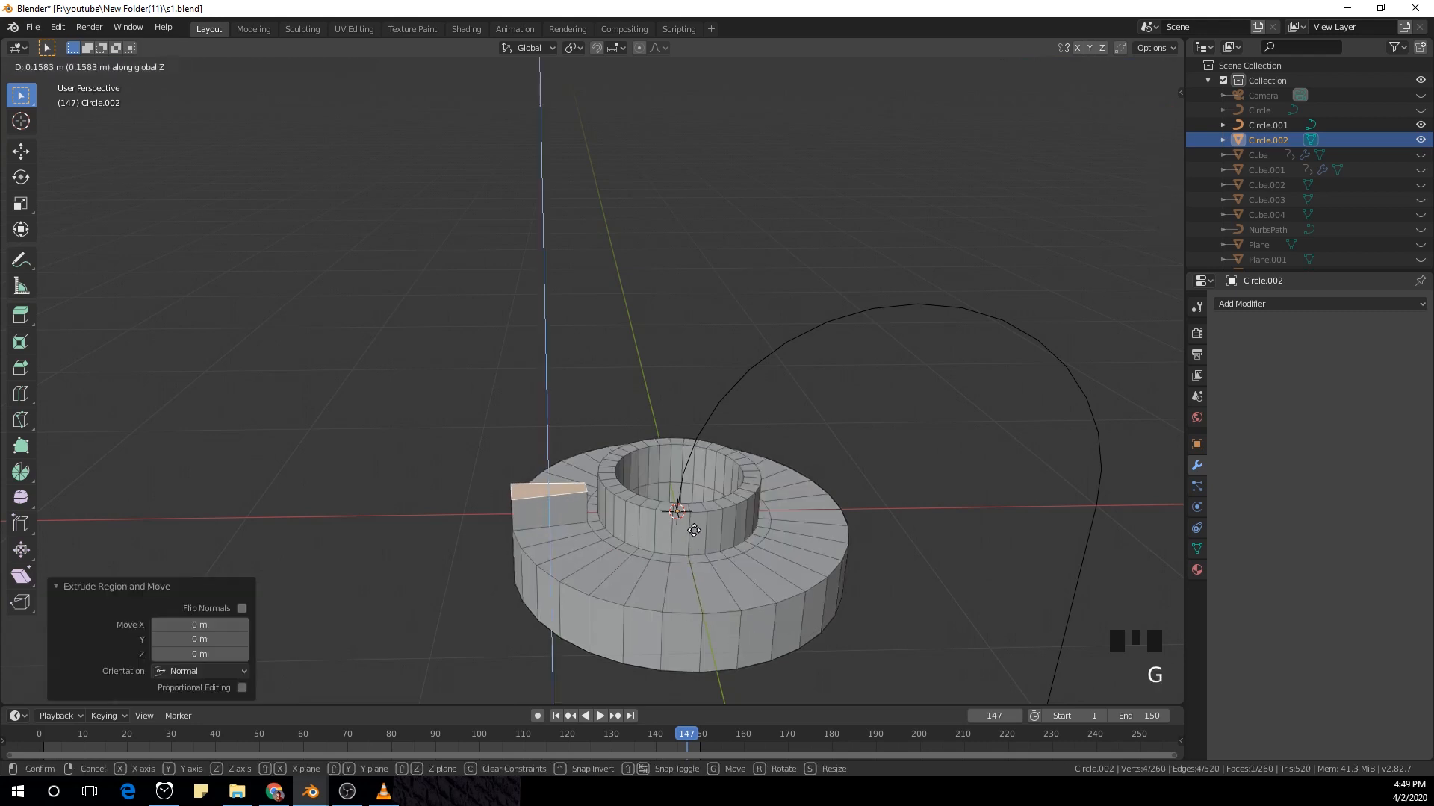
click(694, 530)
scroll(694, 534, down, 3)
key(Tab)
middle_drag(703, 571, 639, 553)
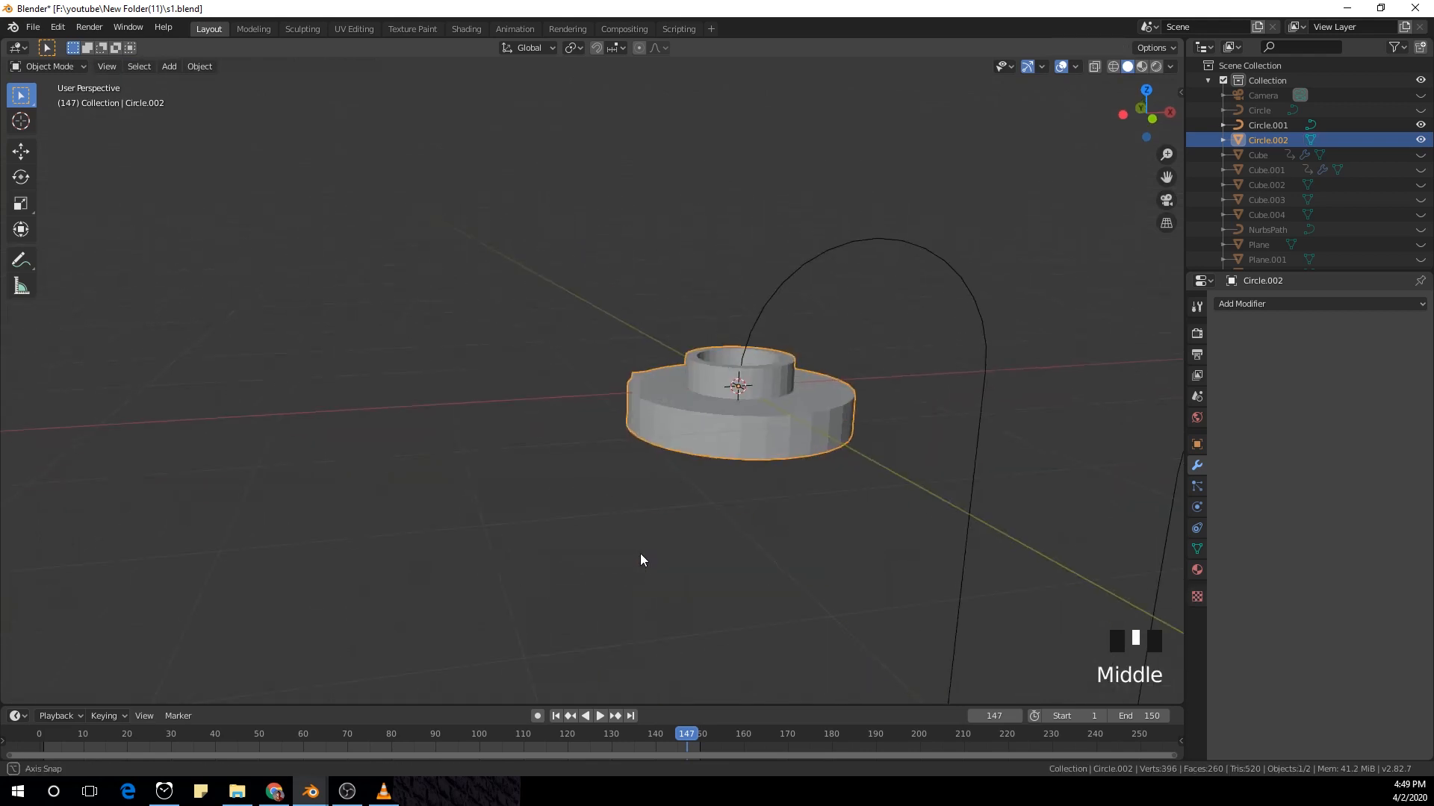
Step: Shade the toothed ring smooth and enable Auto Smooth at 30°
right_click(844, 437)
click(845, 438)
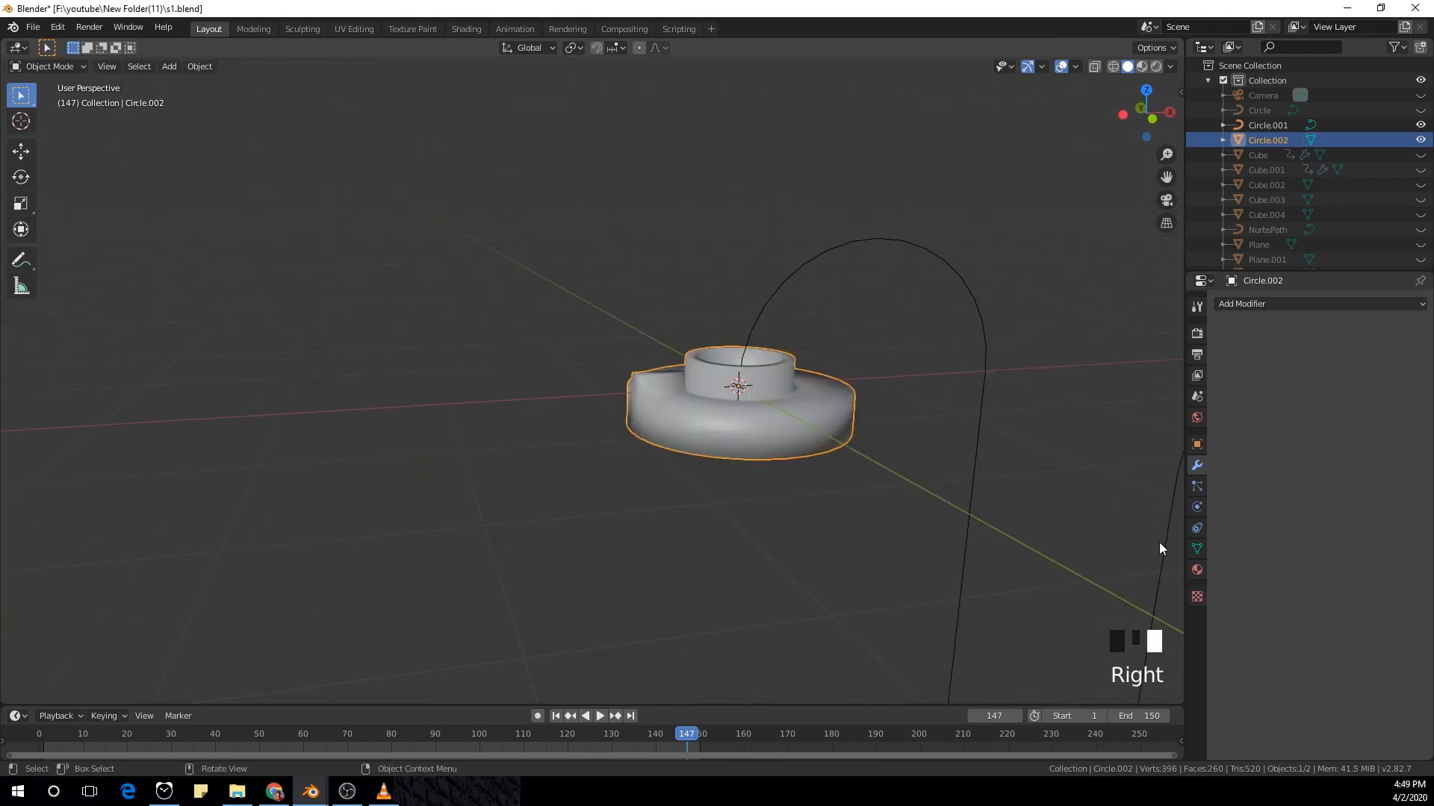
click(1197, 548)
click(1240, 578)
shift+middle_drag(929, 522, 802, 490)
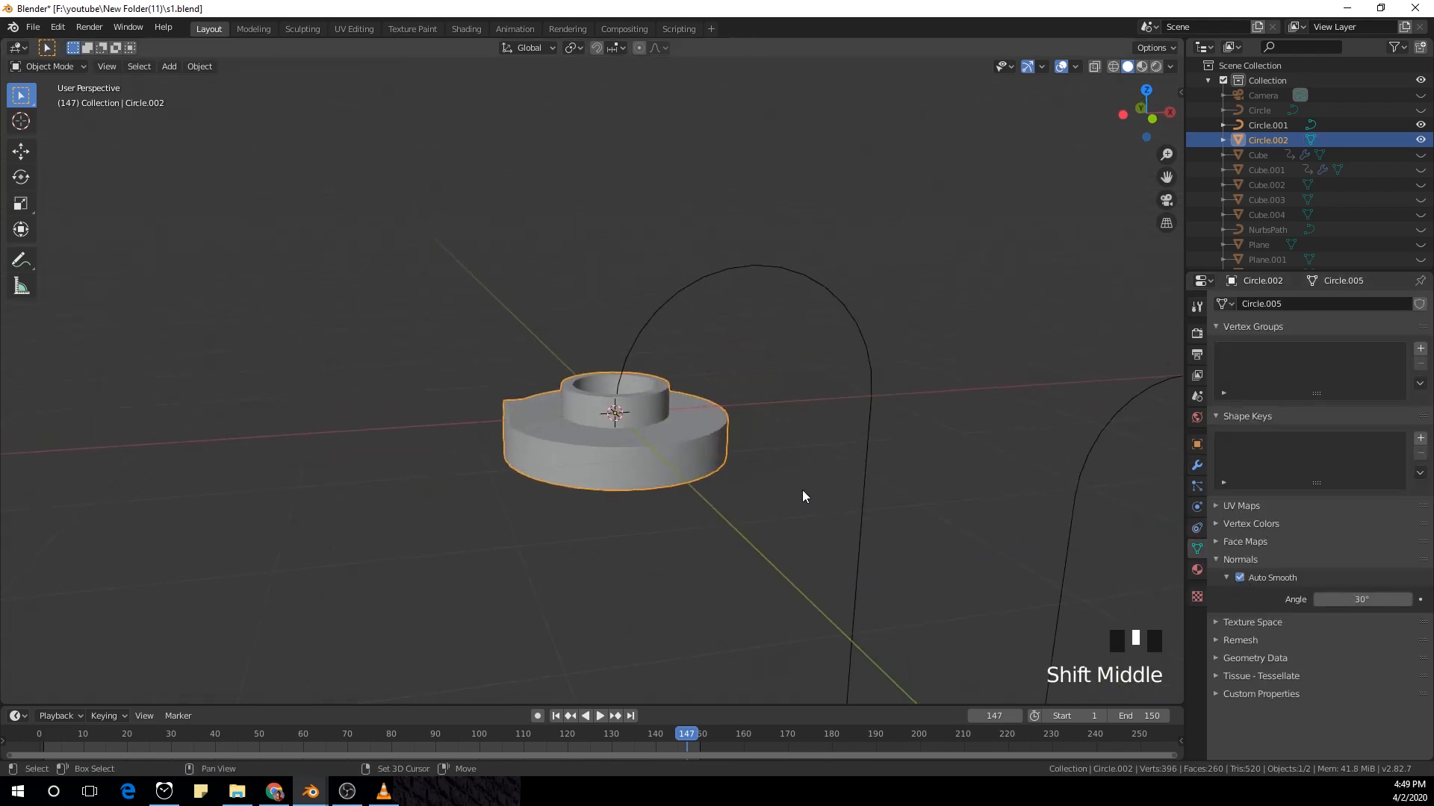
Step: Scale the toothed ring uniformly by 0.59 in front view
key(KP_1)
scroll(769, 494, down, 2)
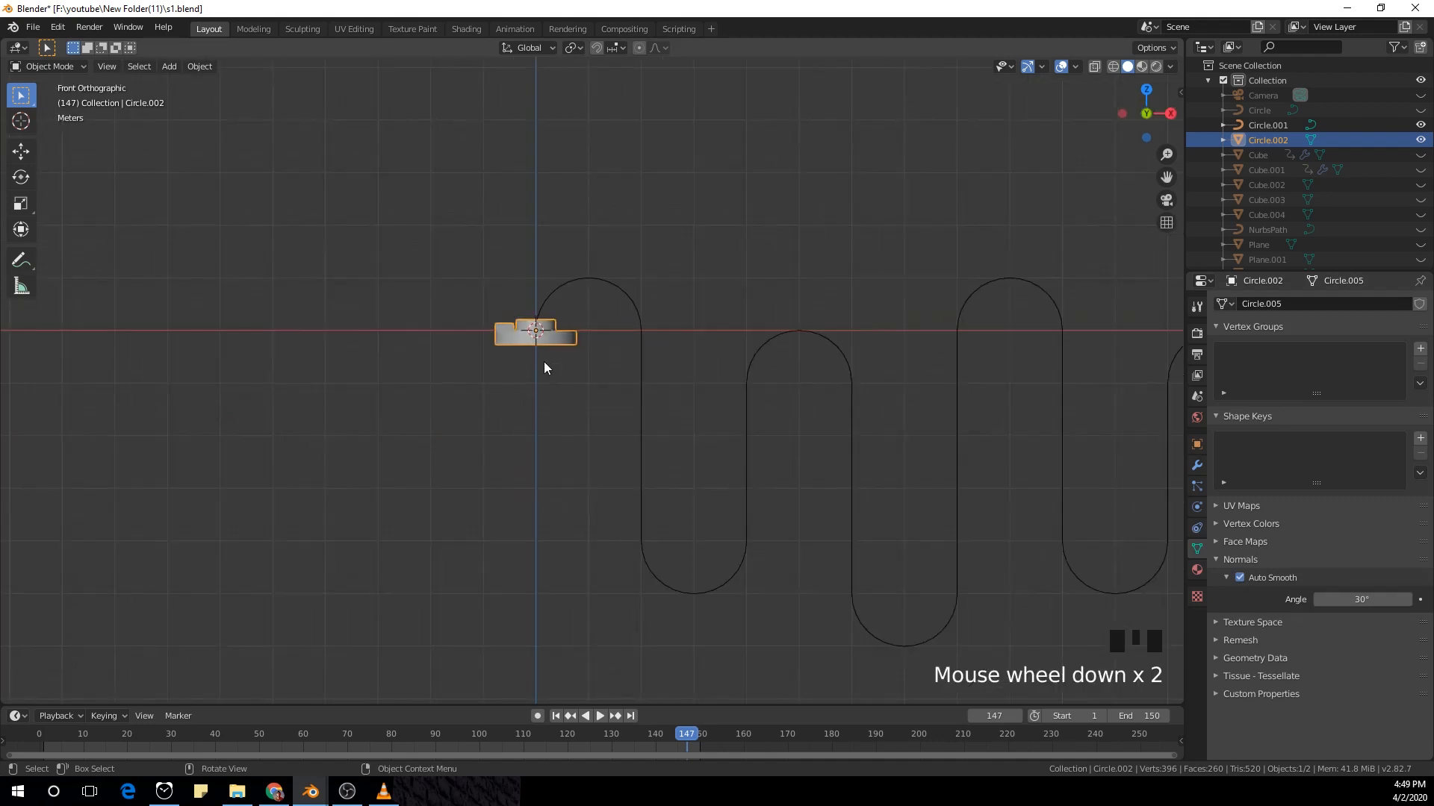
key(s)
click(597, 461)
shift+middle_drag(782, 486, 728, 495)
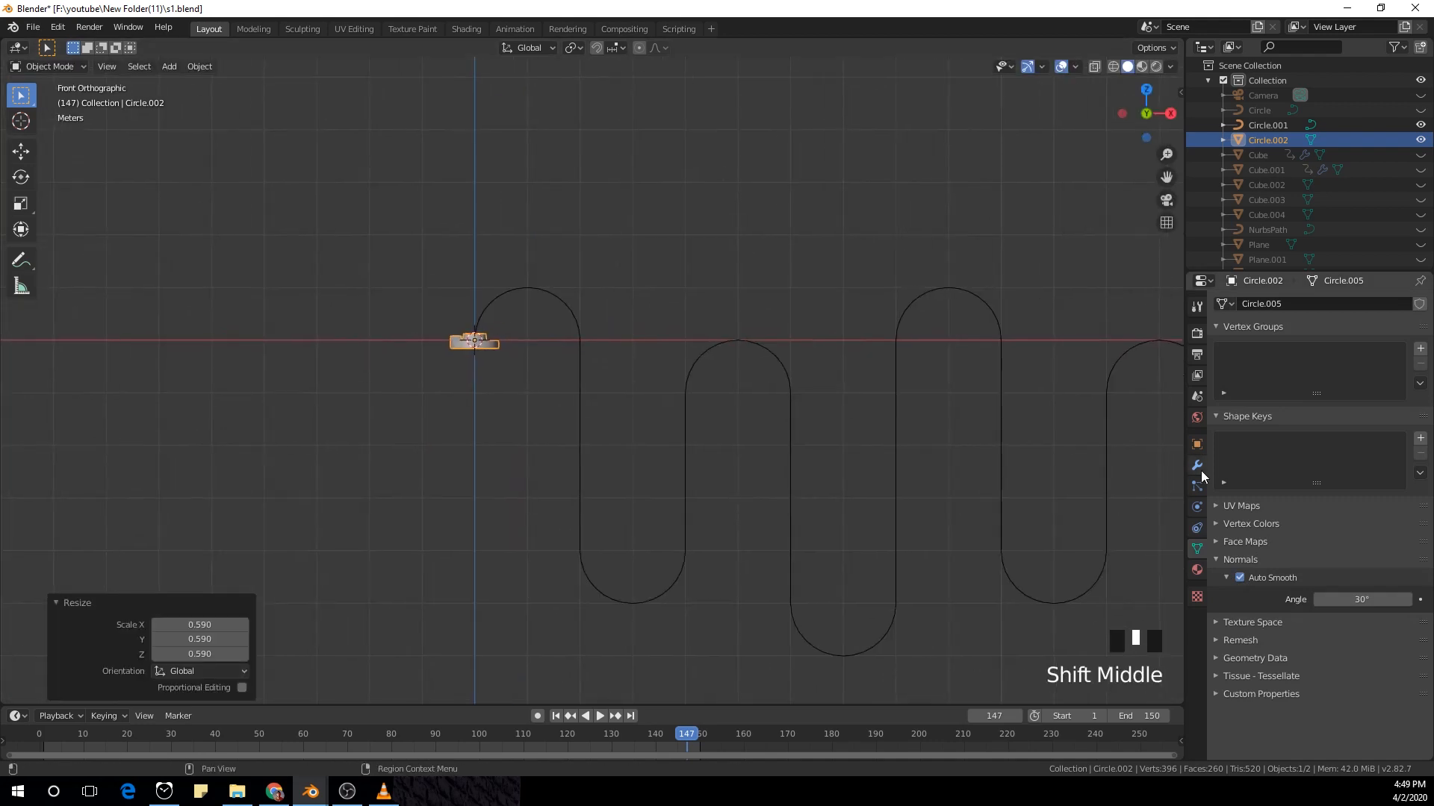
Step: Add a Curve modifier to the toothed ring with Circle.001 as its object
click(1197, 465)
click(1351, 306)
click(1271, 369)
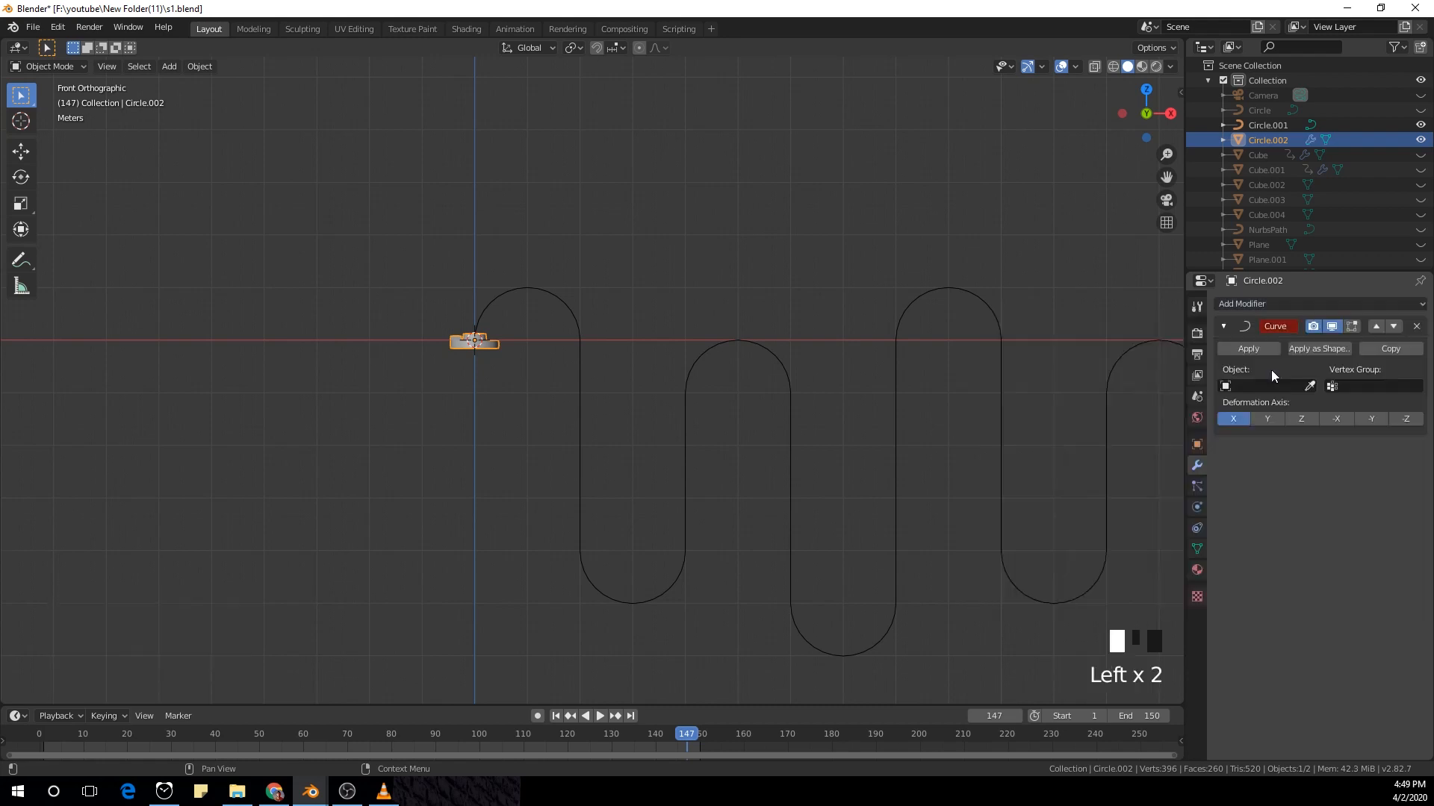
click(1285, 386)
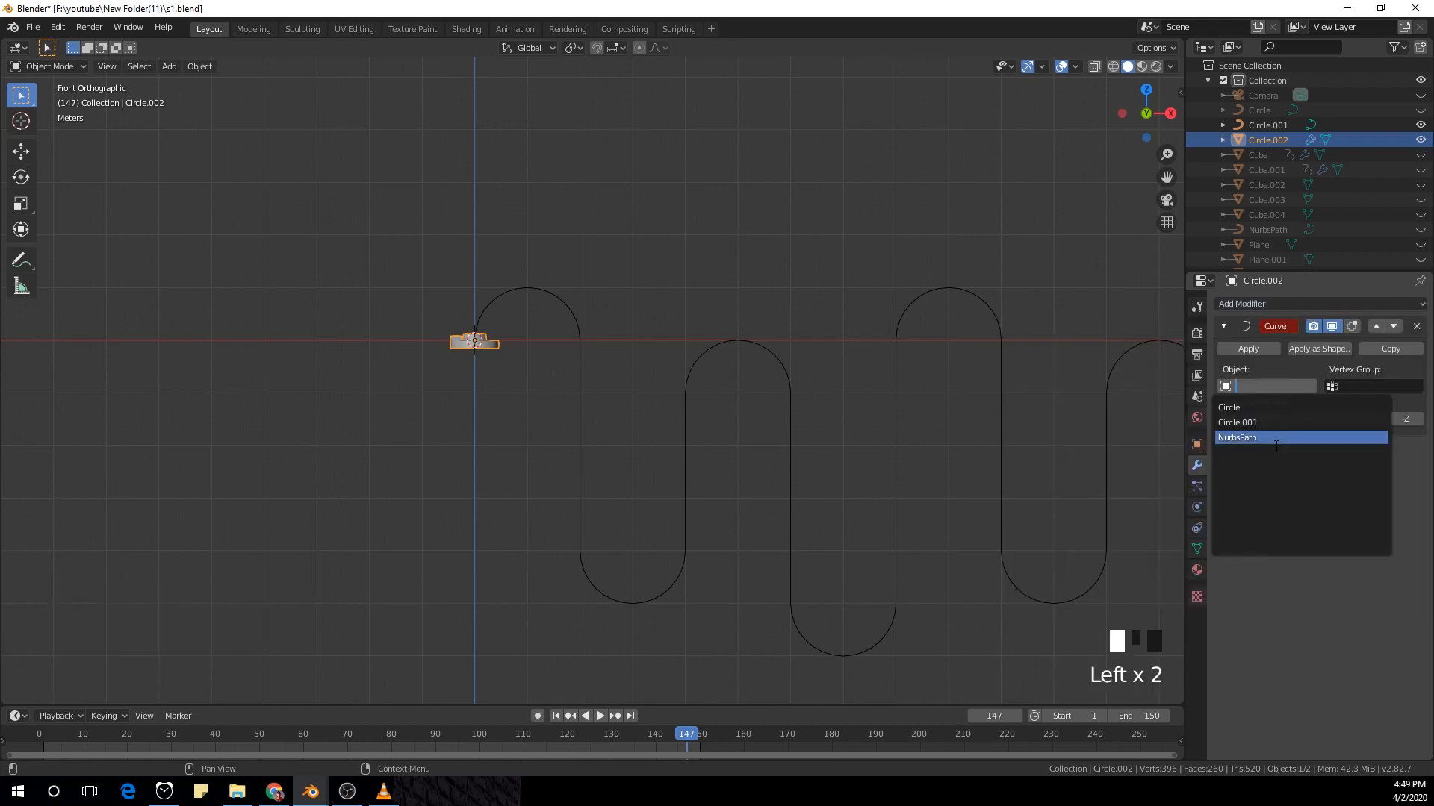
click(1285, 422)
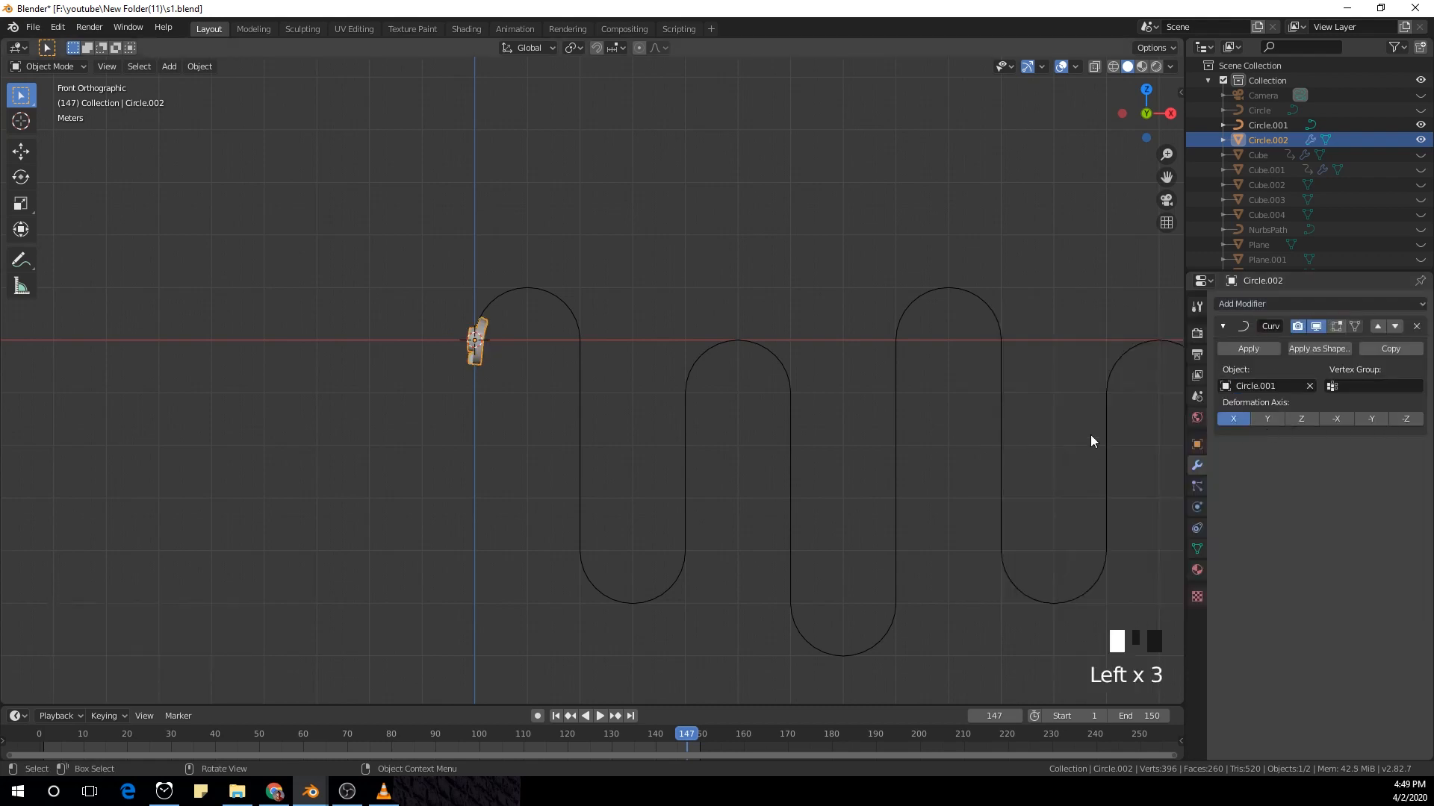
Step: Set the Curve modifier's deformation axis to Y
click(1274, 419)
click(1296, 421)
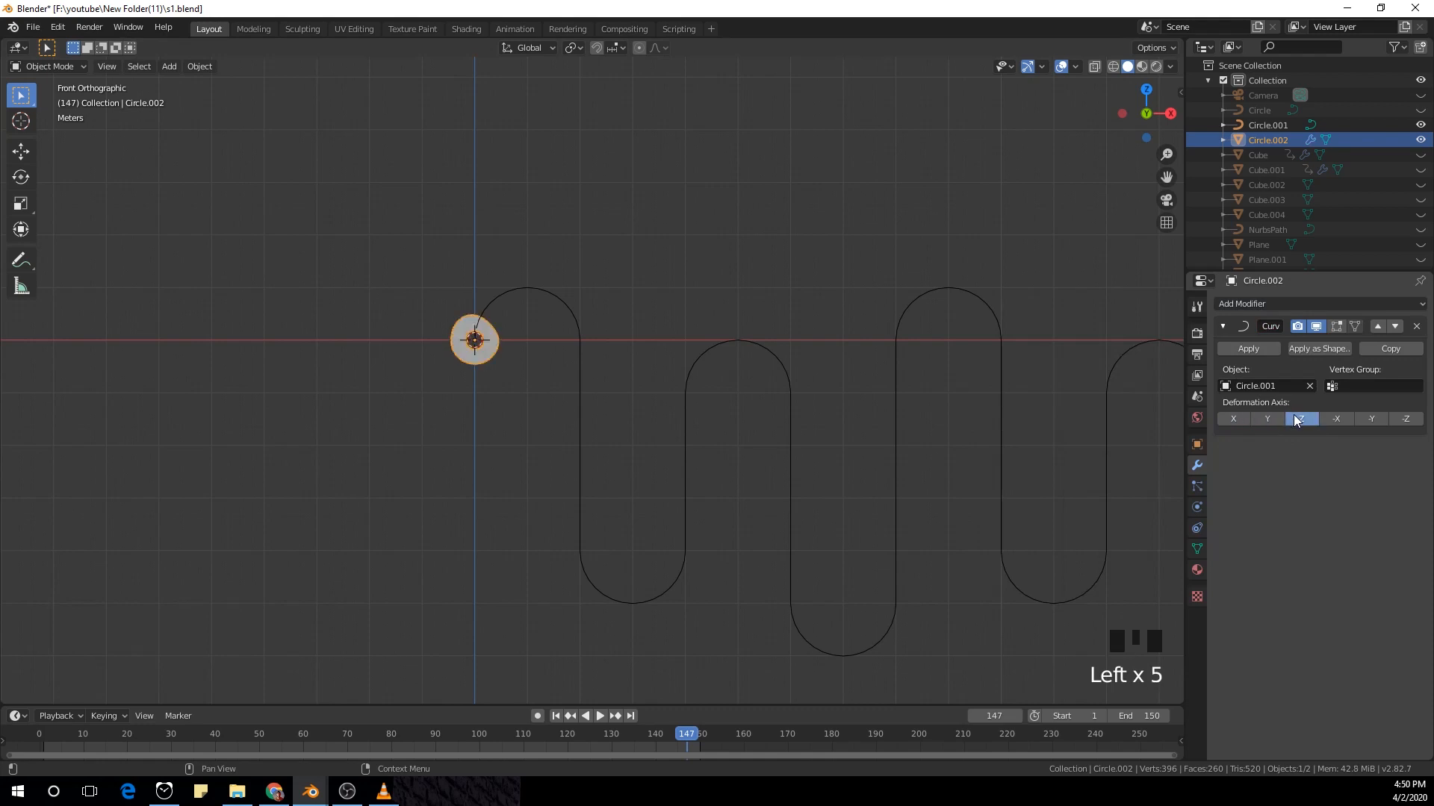
click(1260, 421)
middle_drag(516, 359, 527, 394)
key(KP_1)
Step: Add an Array modifier to the ring and move it above the Curve modifier
click(1323, 304)
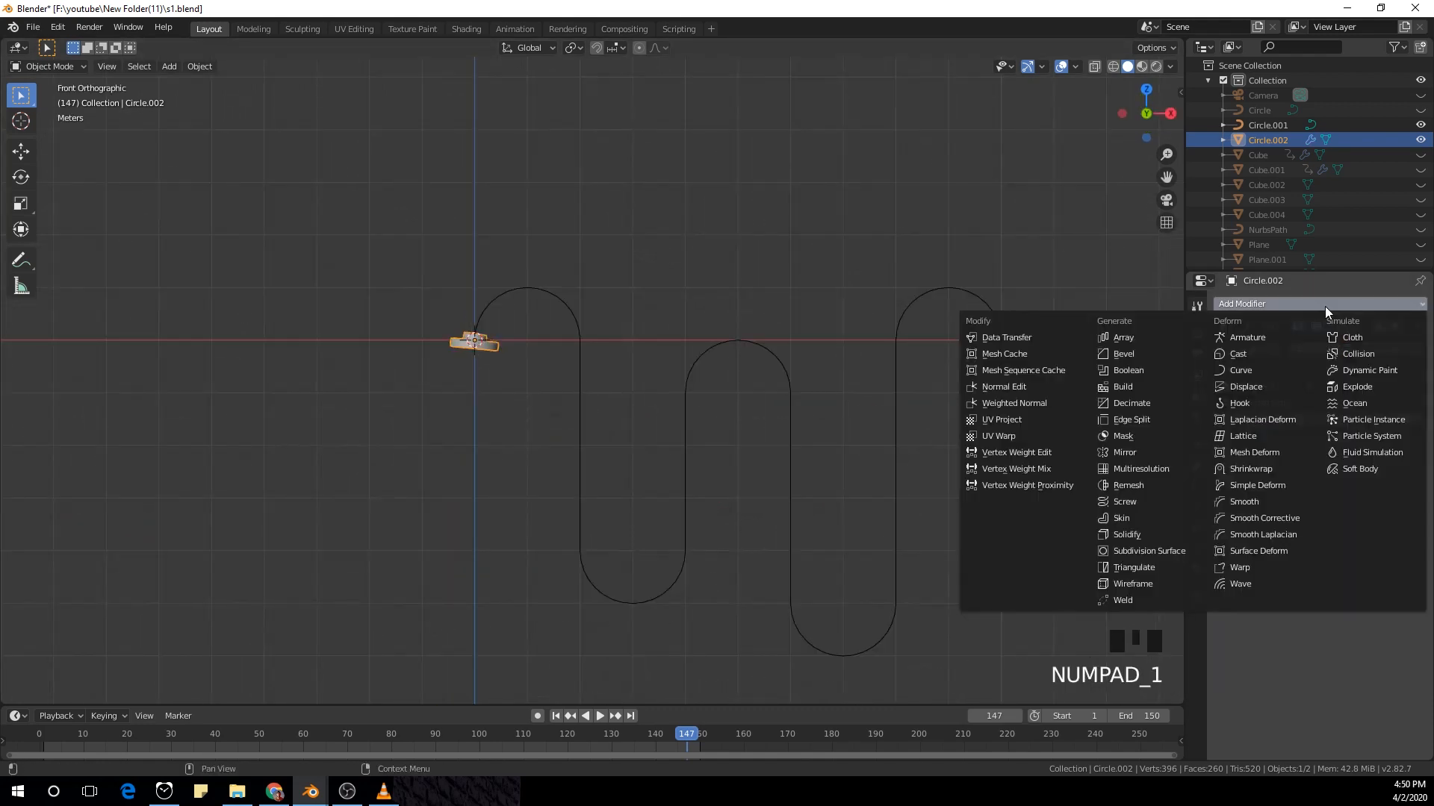
click(1173, 339)
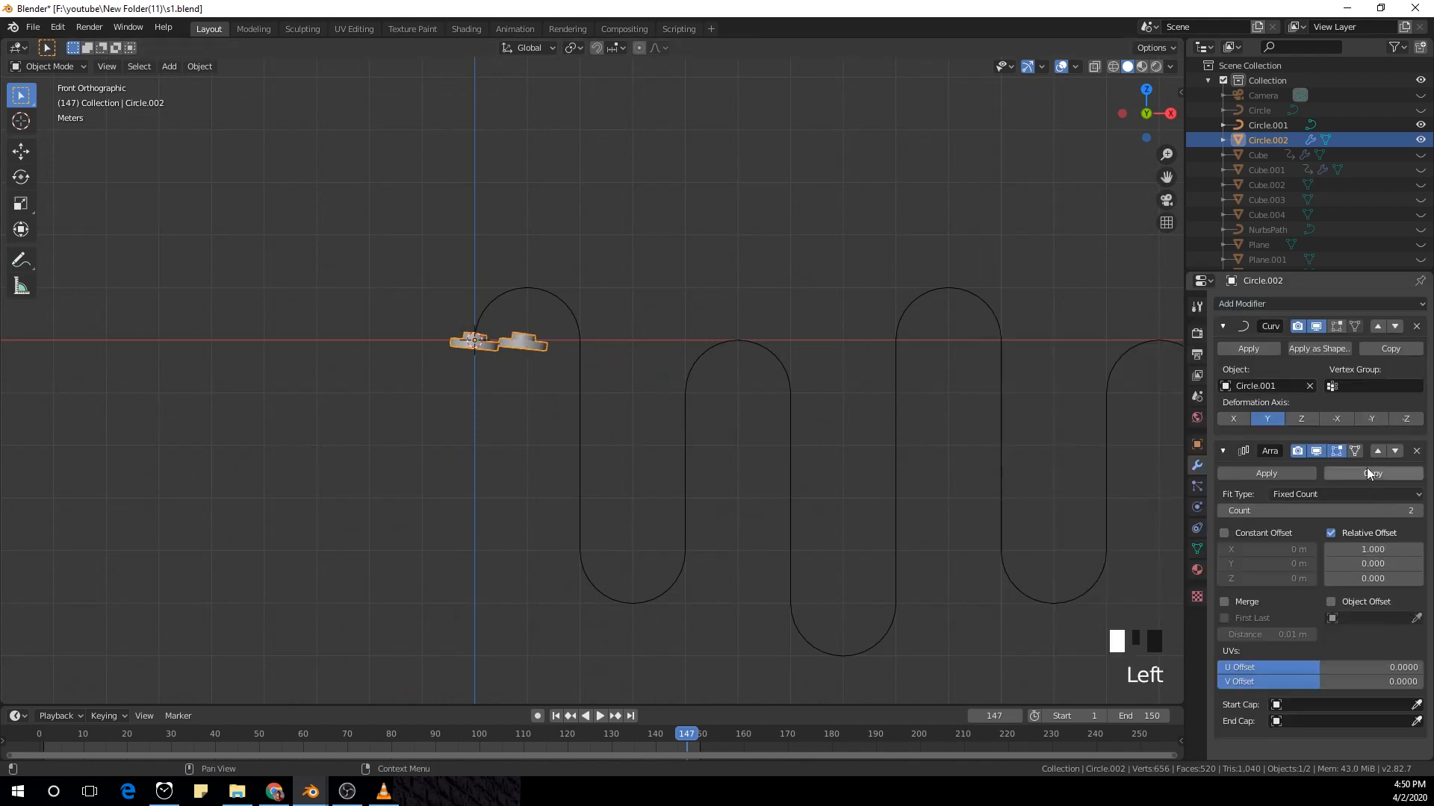
click(1378, 451)
scroll(1024, 464, down, 1)
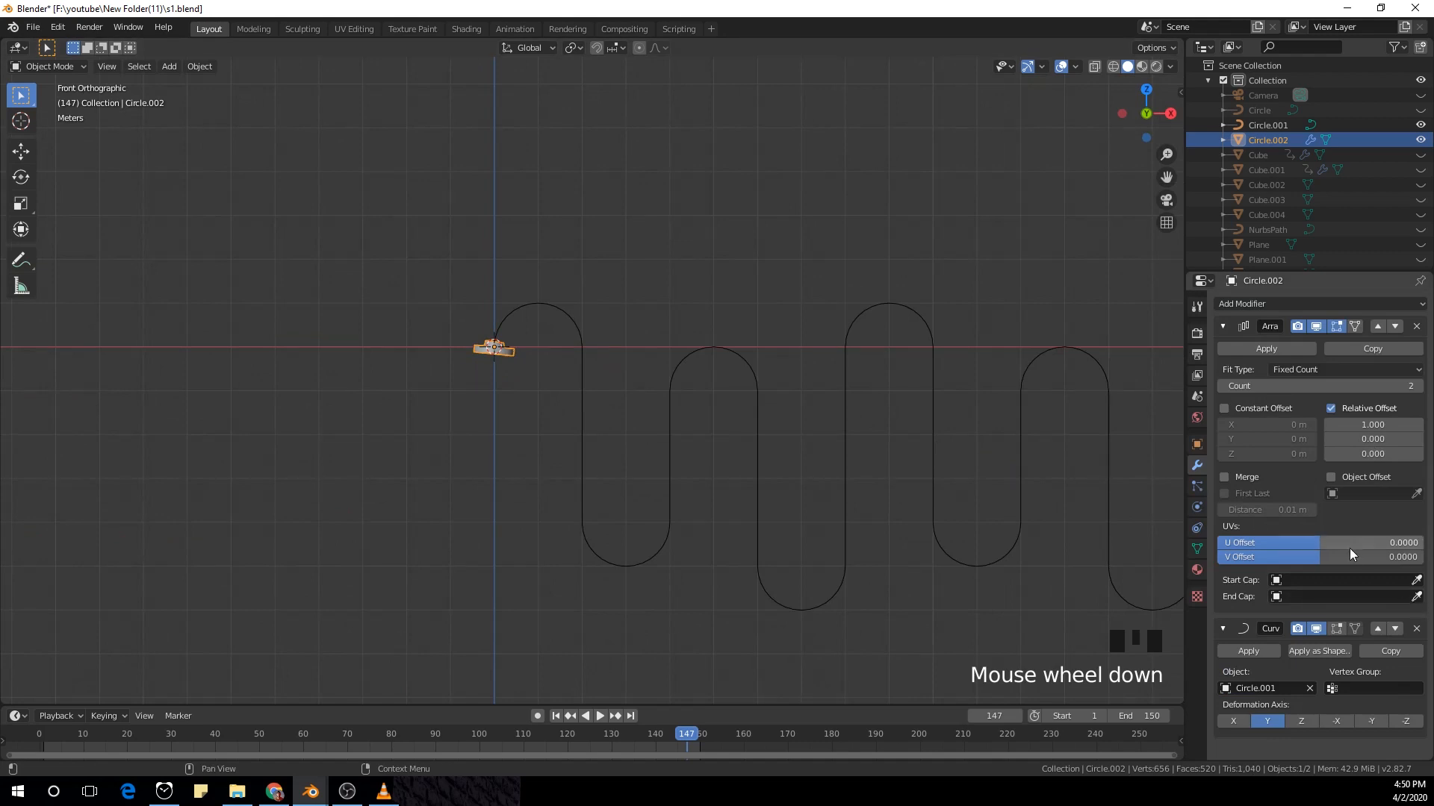
Step: Set the array's relative offset to 0 in X and 1 in Z, then deselect the ring
middle_drag(642, 362, 727, 400)
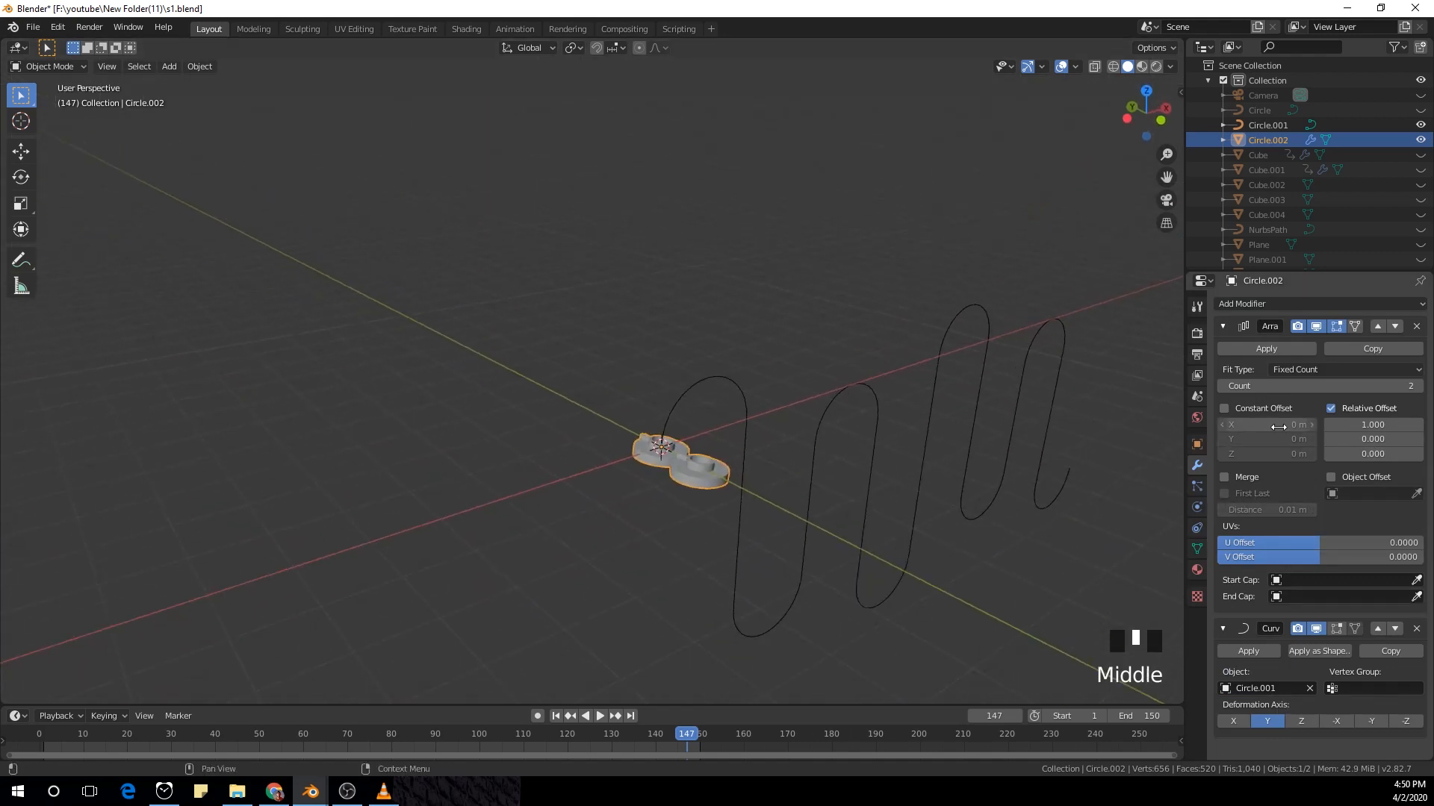
click(1342, 425)
text(0)
key(Return)
click(1343, 453)
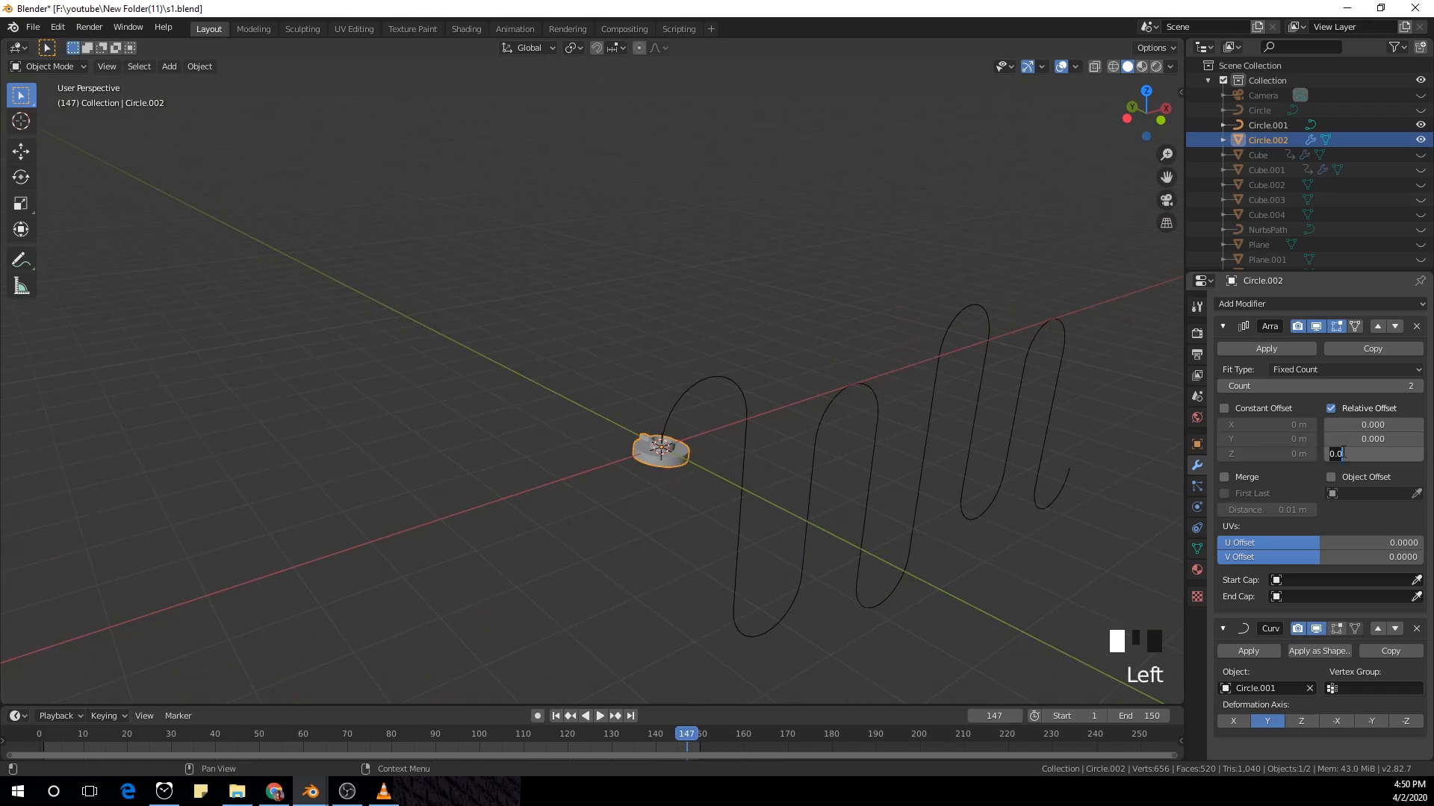
text(1)
key(Return)
click(594, 298)
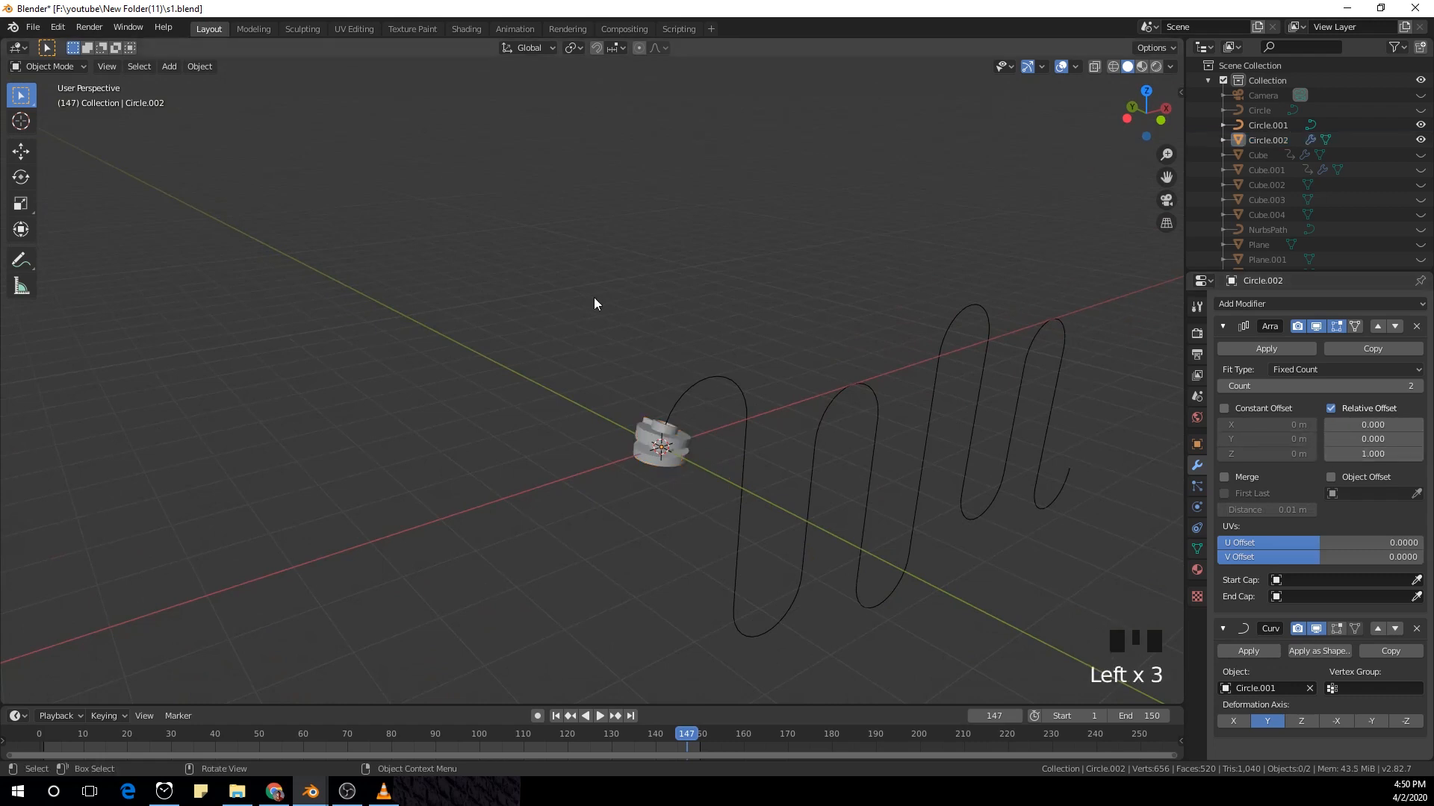
Step: Raise the array count to 52 so the rings extend along the wavy curve
key(KP_0)
key(KP_1)
scroll(540, 298, up, 2)
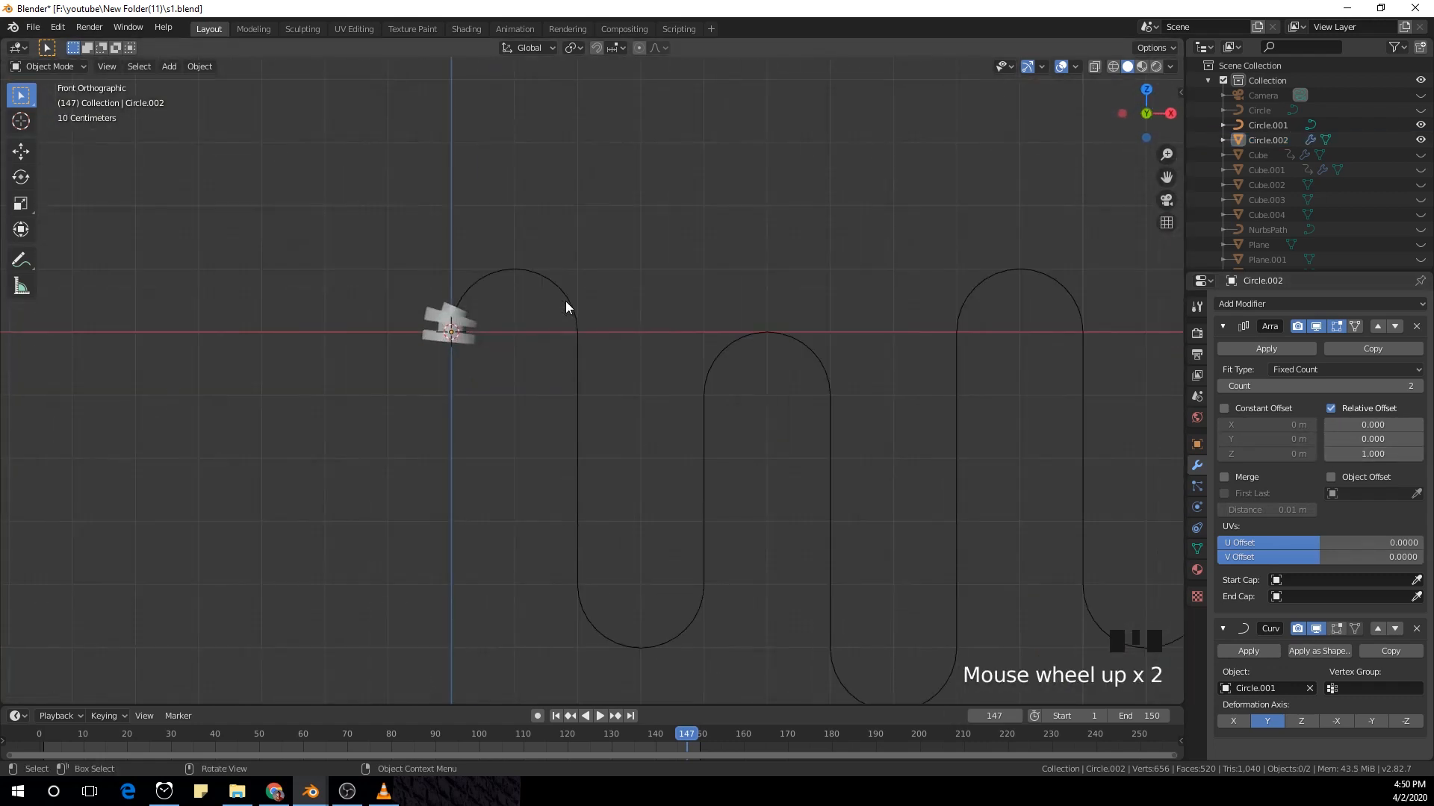
shift+middle_drag(566, 301, 540, 377)
click(1418, 386)
click(1418, 386)
click(1418, 386)
click(1418, 386)
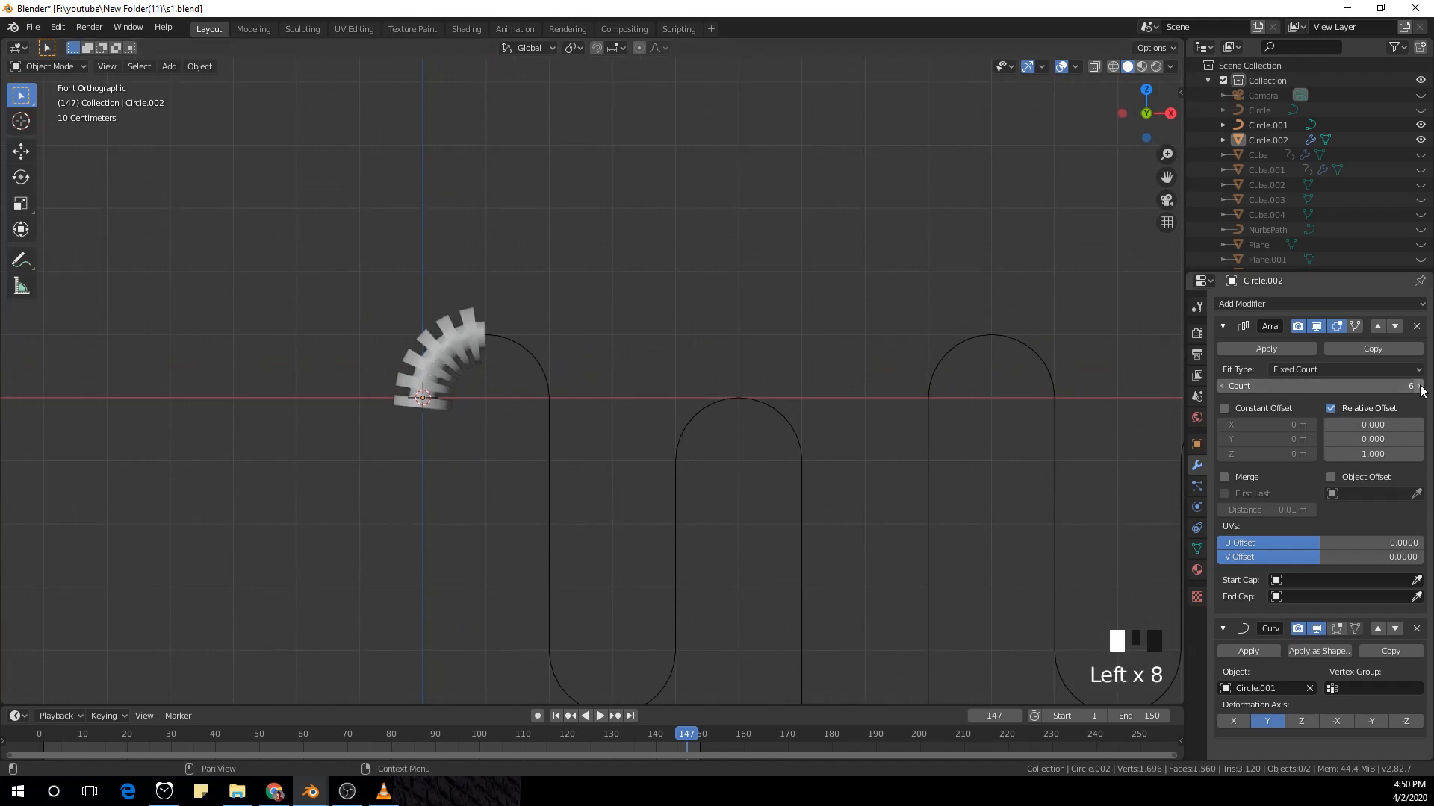
click(1418, 386)
click(1418, 386)
click(1418, 386)
click(1418, 387)
scroll(774, 415, down, 2)
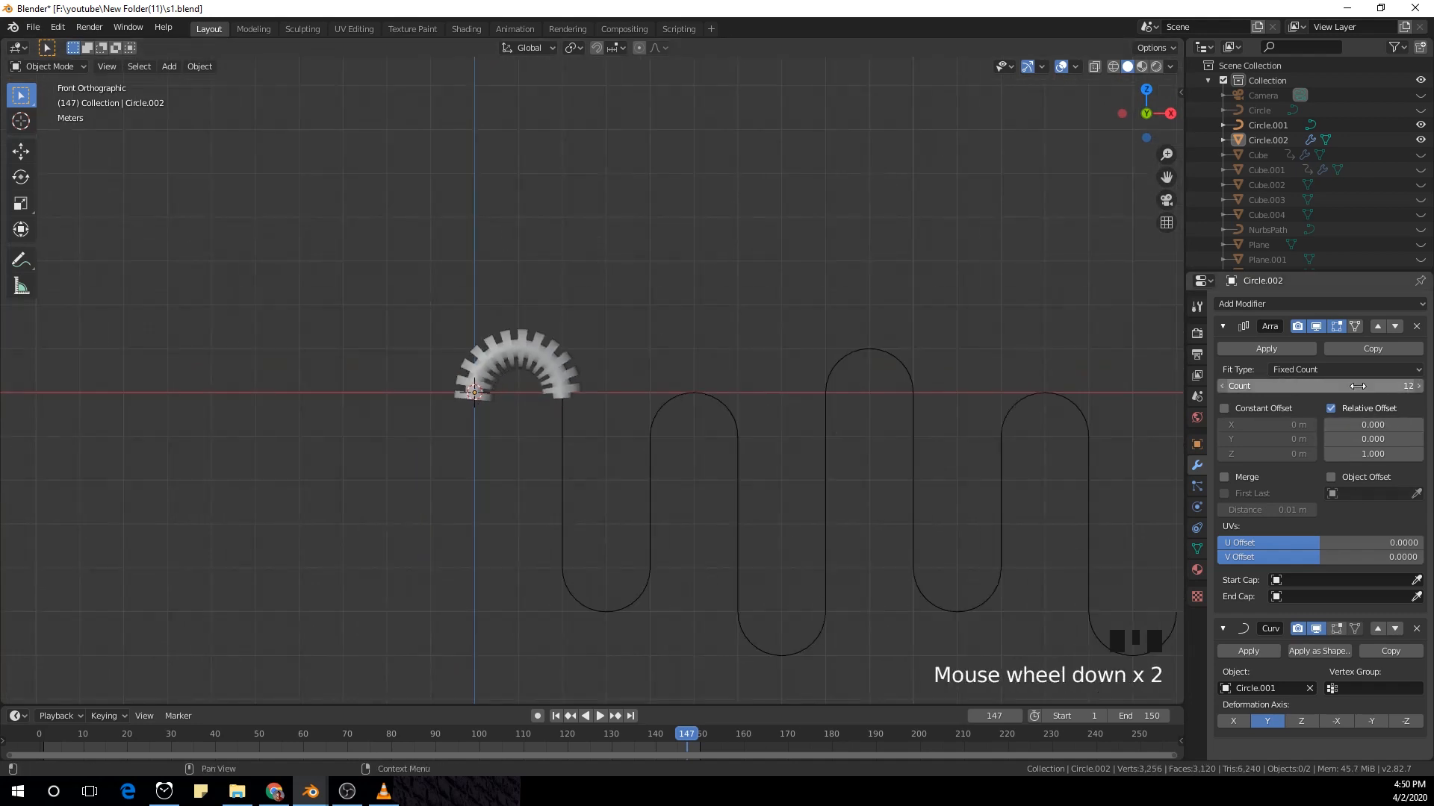
drag(1370, 386, 1421, 386)
scroll(1083, 419, down, 1)
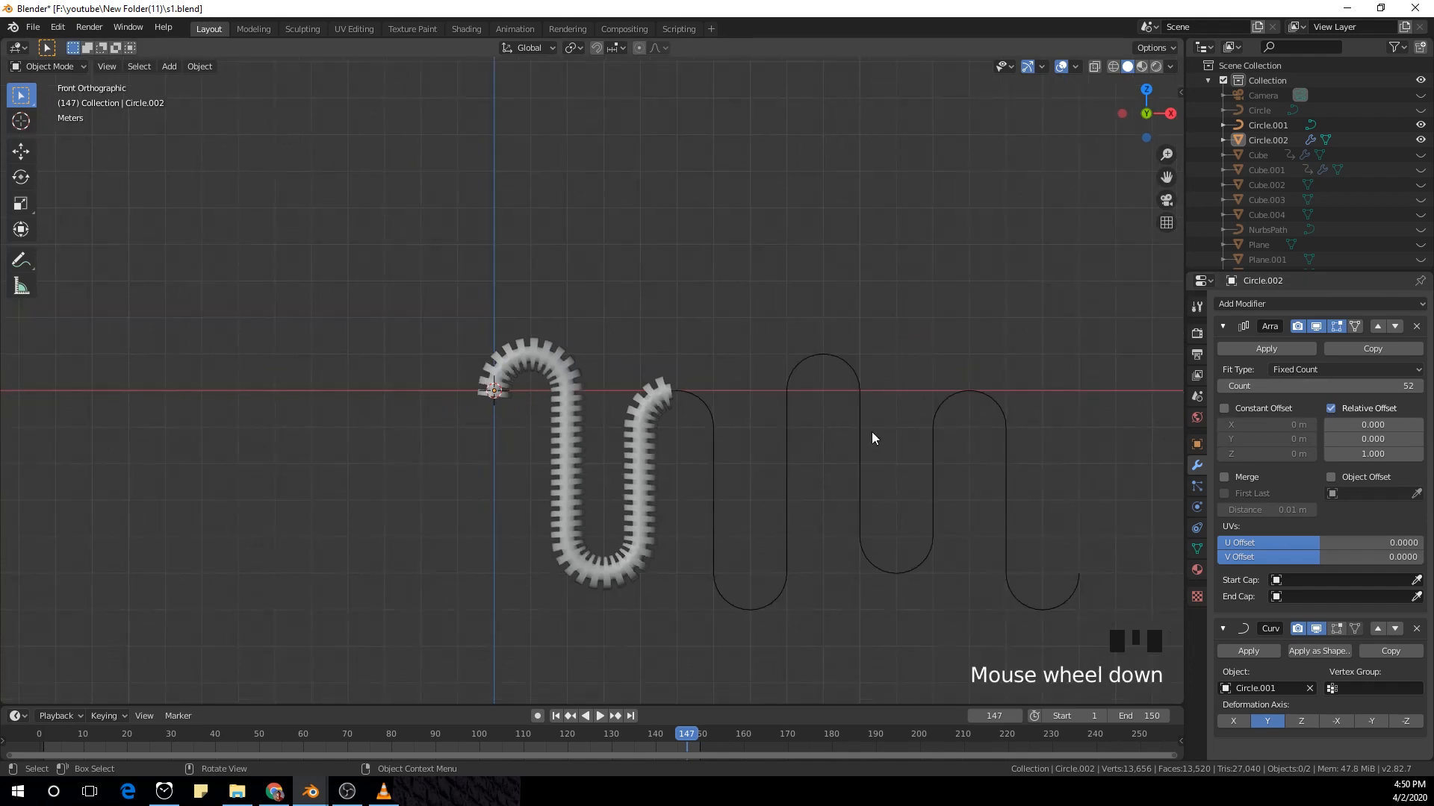
Step: Increase the array's relative Z offset to 2.4 to spread the rings apart
click(1418, 454)
click(1418, 454)
click(1418, 454)
click(1418, 454)
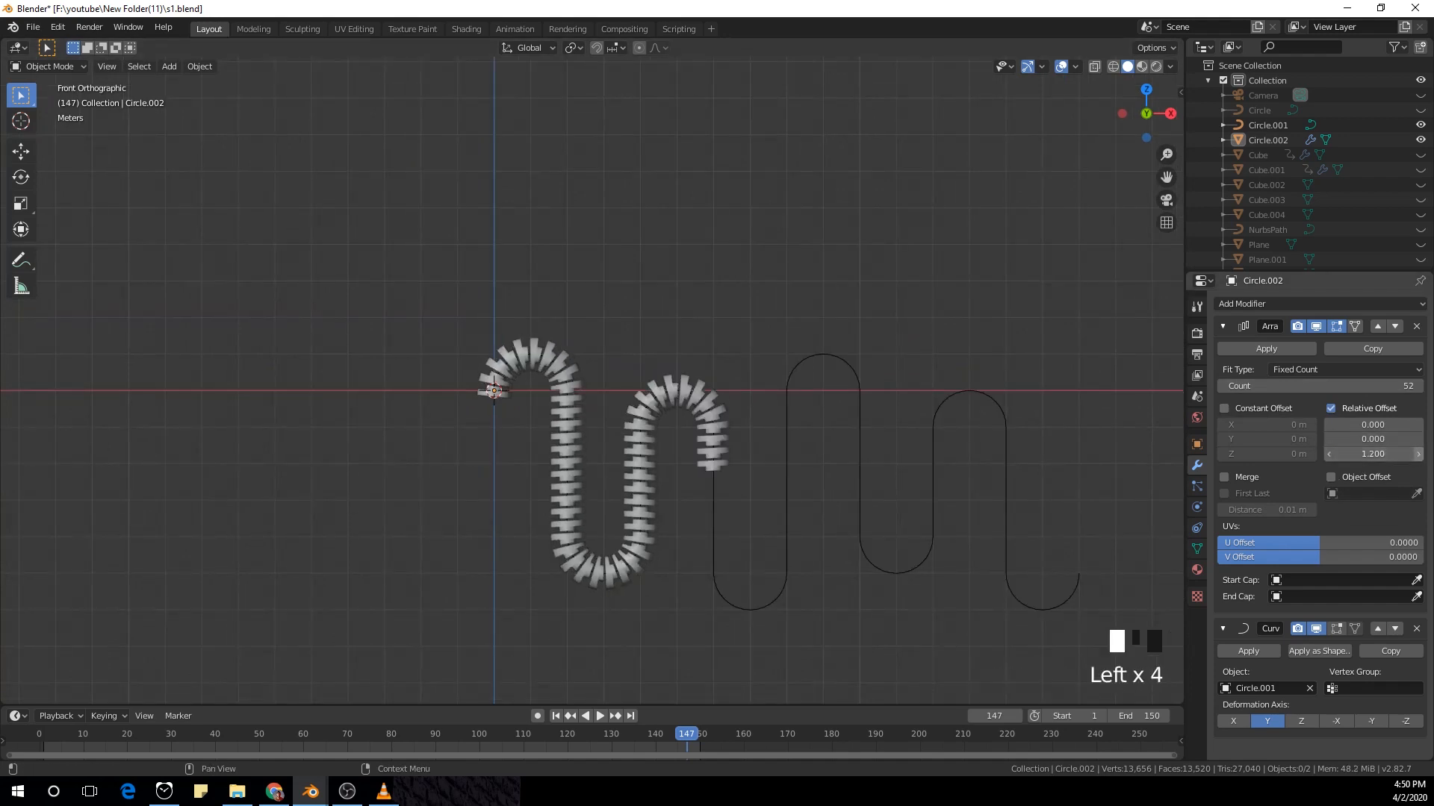
click(1418, 454)
click(1418, 454)
click(1418, 454)
click(1418, 454)
click(1404, 453)
click(1404, 453)
click(1404, 453)
click(1403, 453)
click(1404, 453)
click(1404, 453)
click(1403, 454)
click(1404, 454)
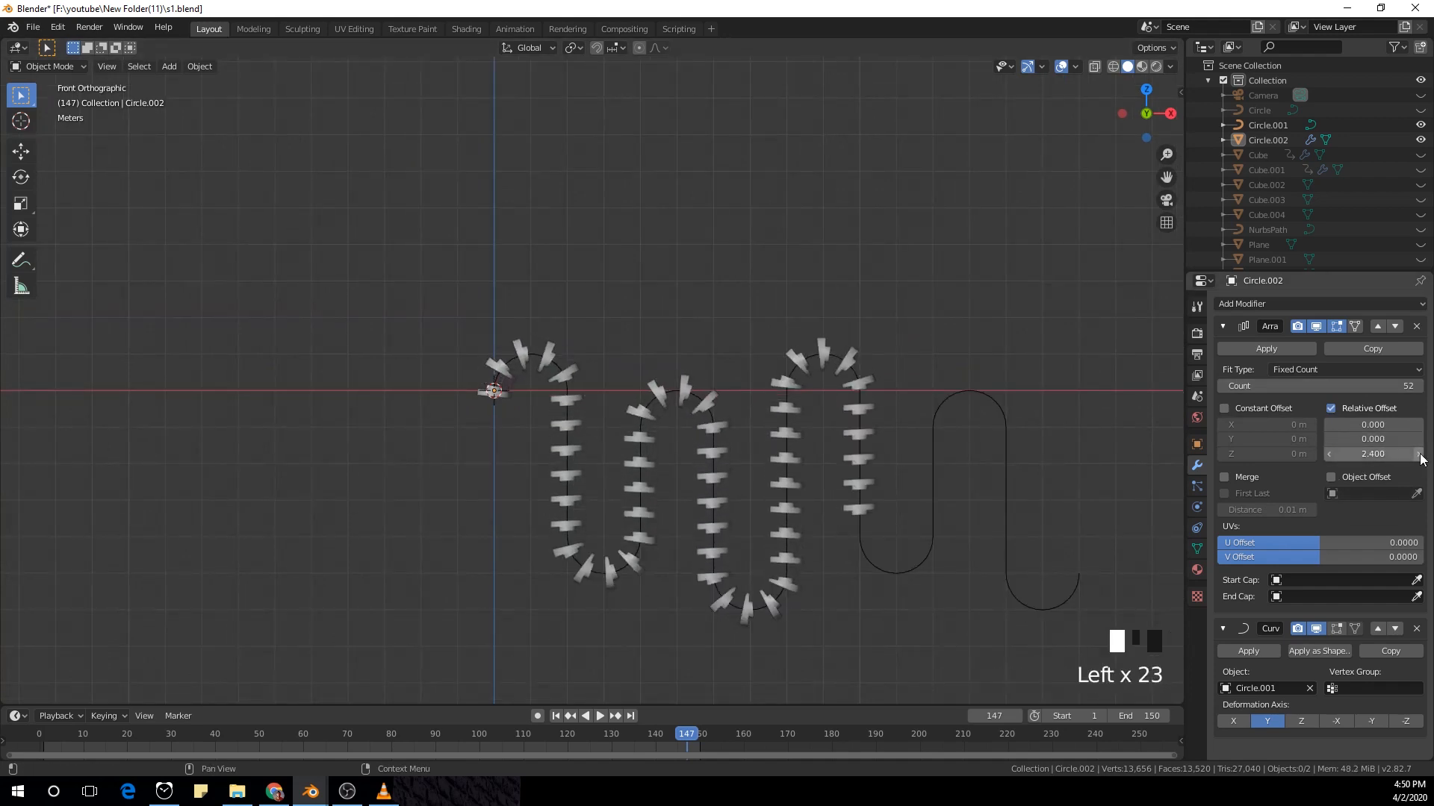
Step: Set the array count to 100
click(1398, 386)
click(1398, 386)
click(1397, 386)
click(1398, 386)
click(1398, 386)
click(1398, 386)
click(1398, 386)
click(1398, 386)
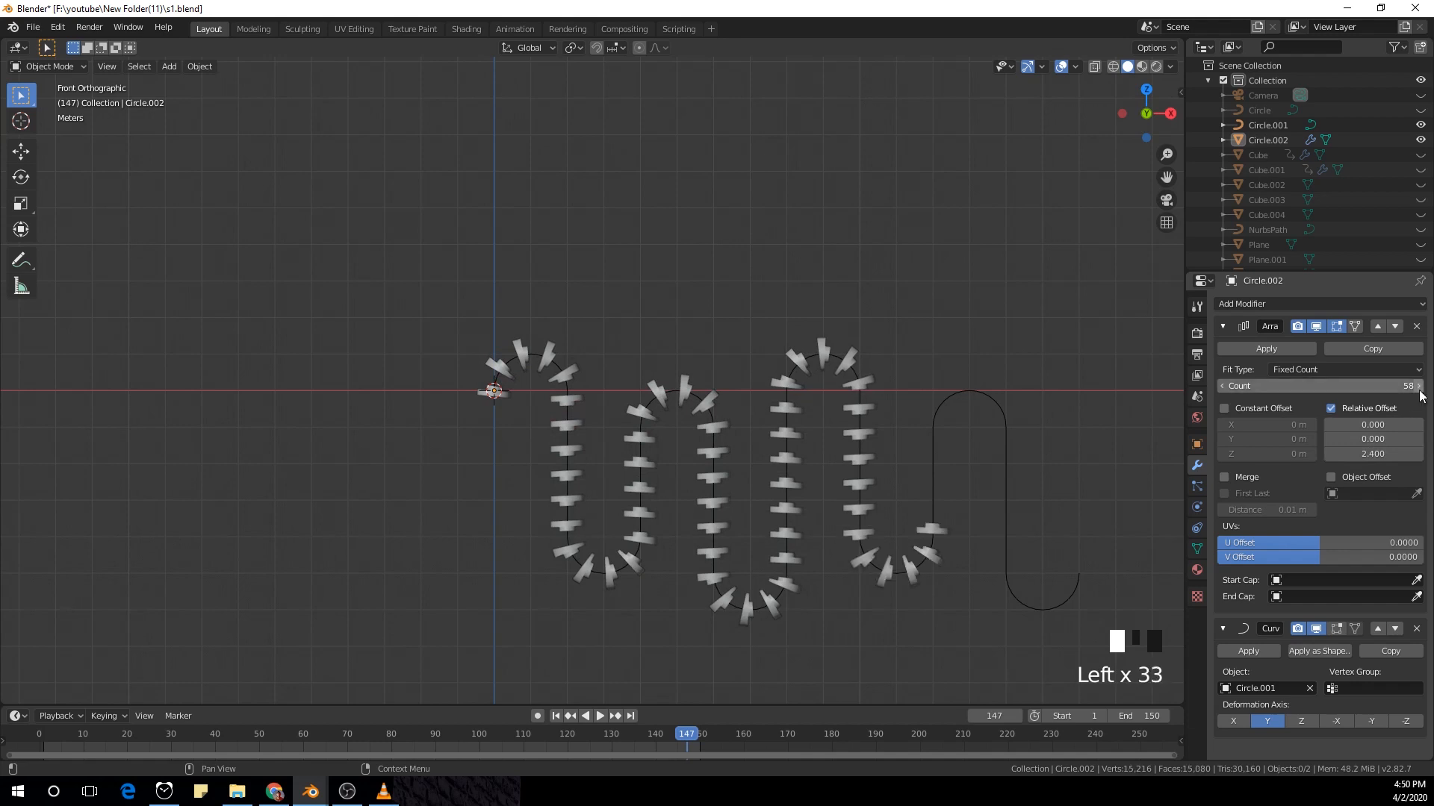
click(1397, 386)
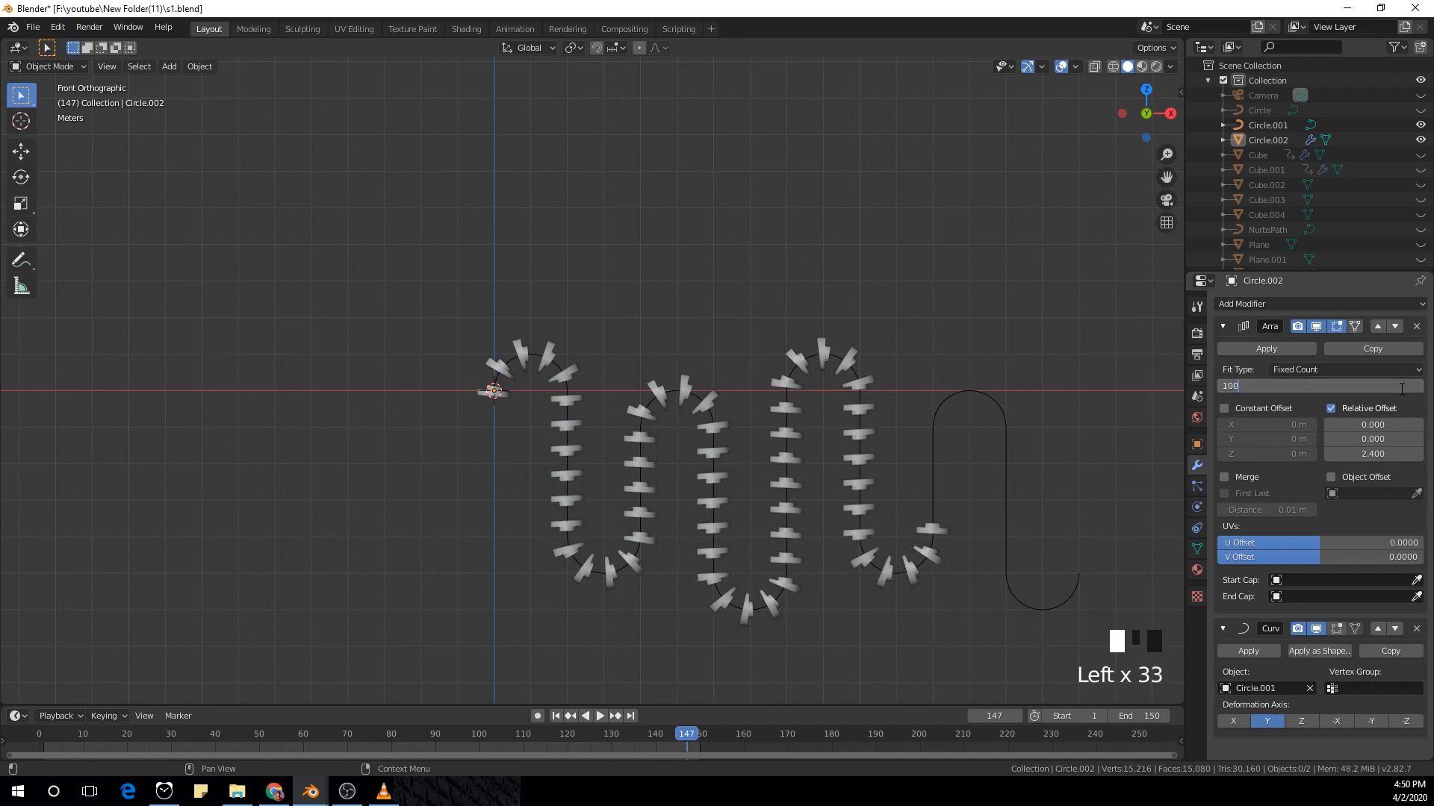
text(100)
key(Return)
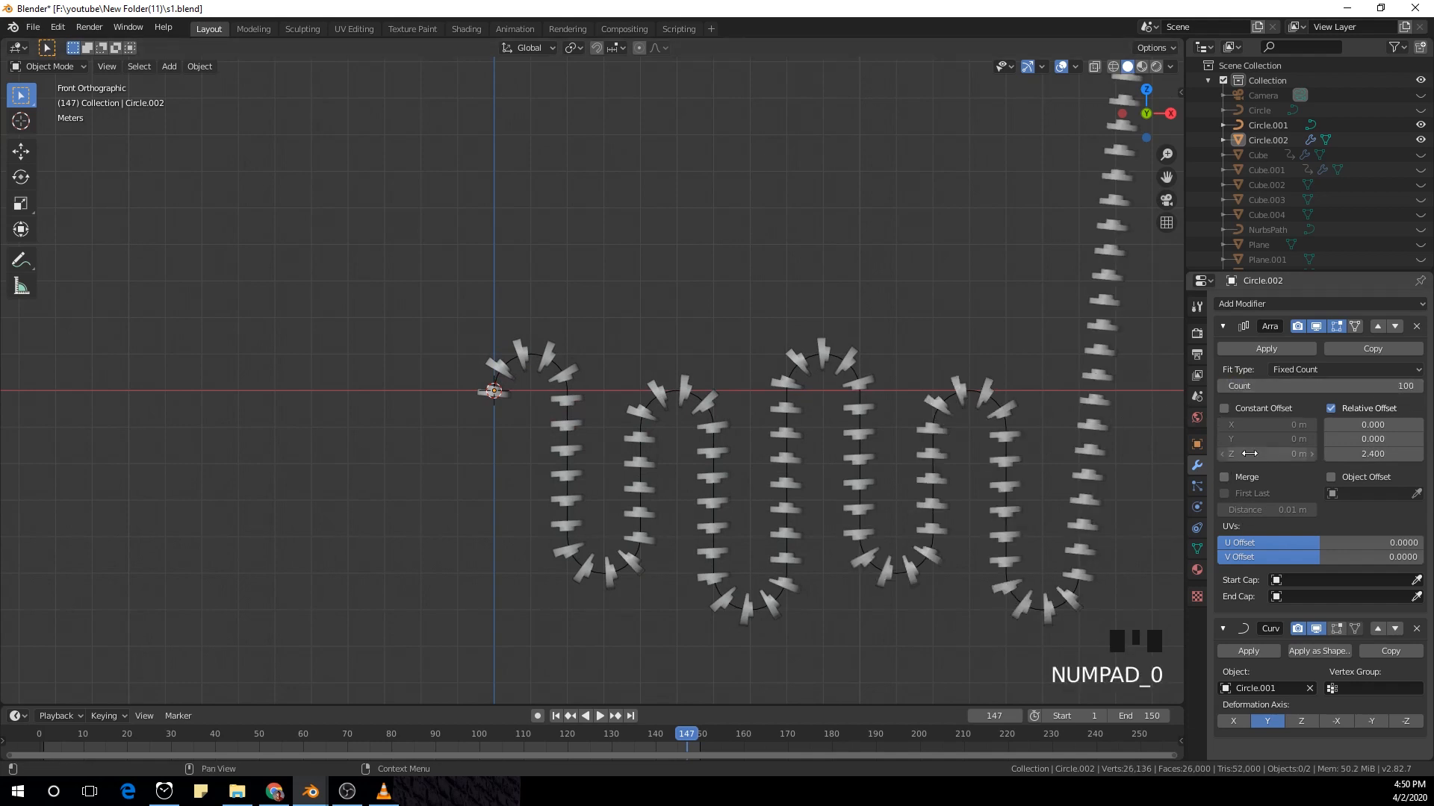
Step: Reduce the array's relative Z offset to 1.8 so the rings stop near the curve's end
click(1228, 456)
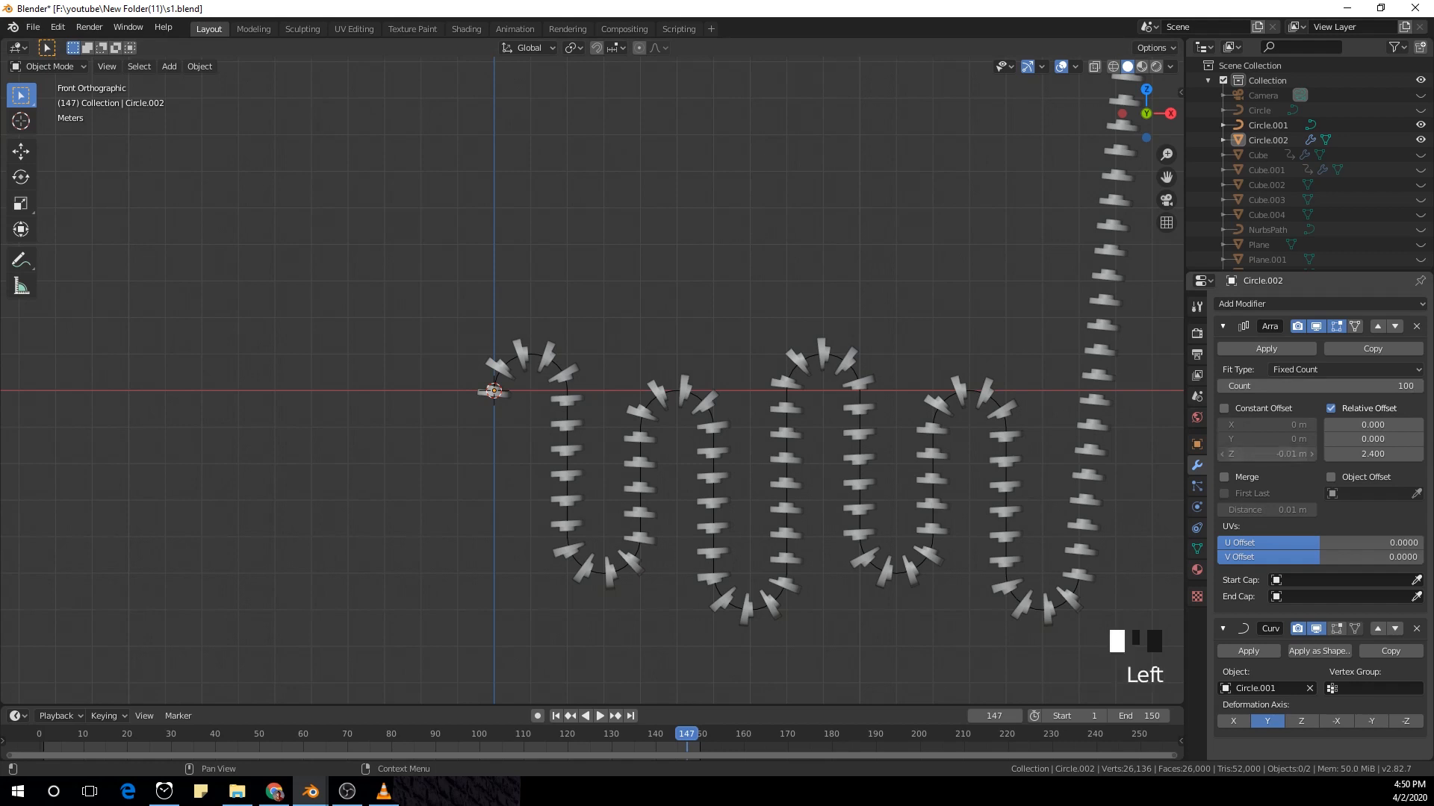
click(1279, 455)
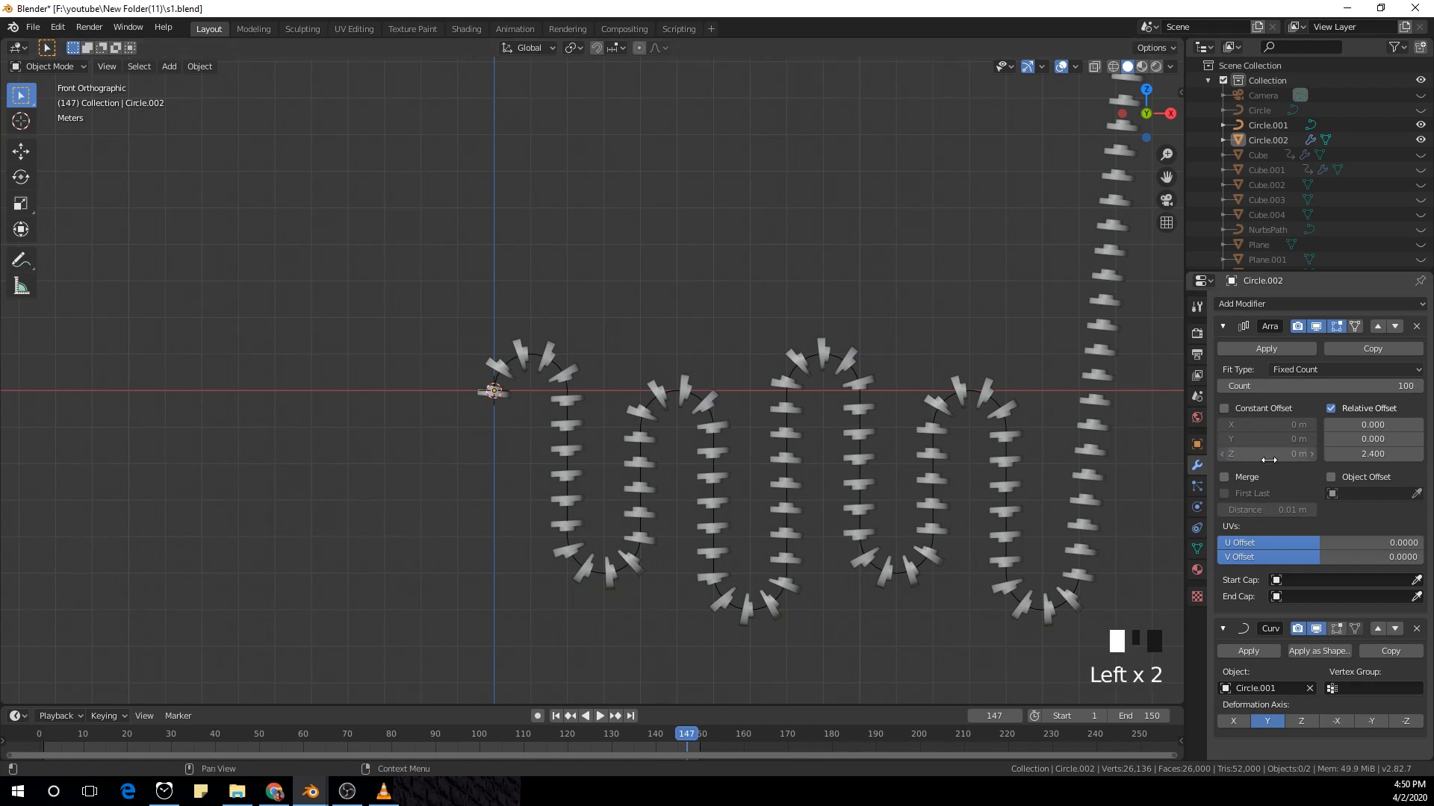
click(1329, 457)
click(1329, 457)
click(1328, 457)
click(1328, 457)
click(1329, 457)
click(1329, 457)
click(1328, 457)
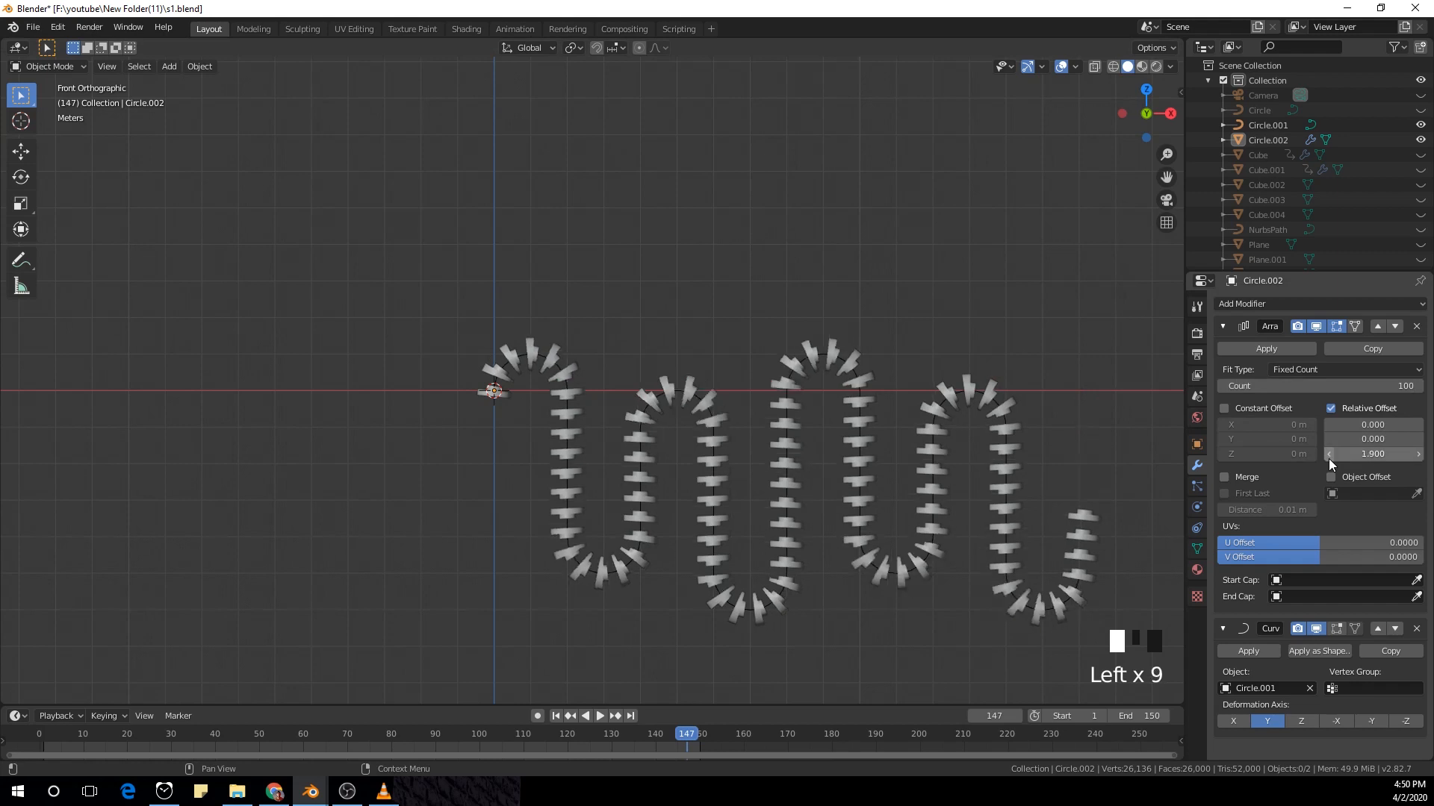
click(1329, 456)
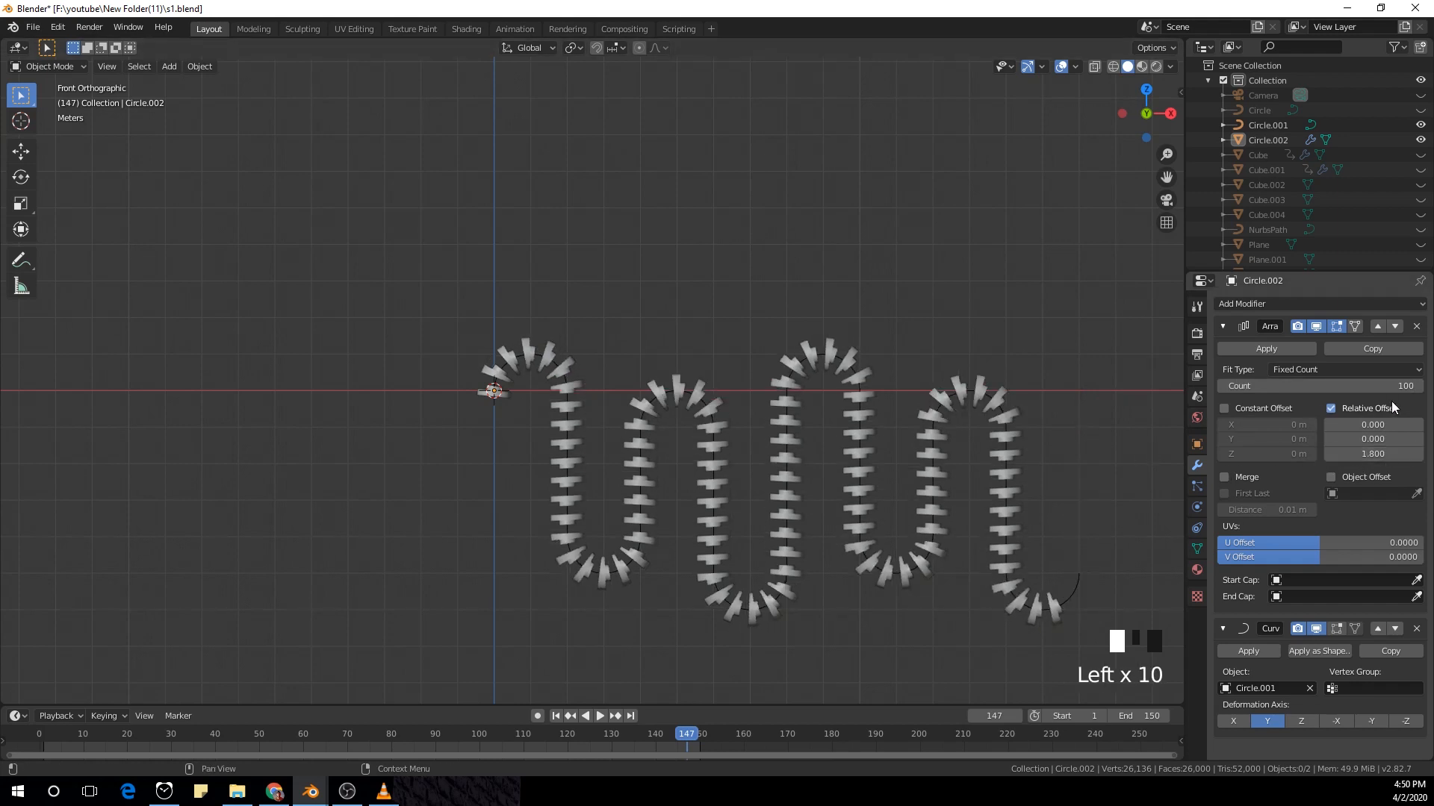
scroll(831, 432, down, 2)
middle_drag(921, 401, 369, 323)
drag(318, 289, 805, 580)
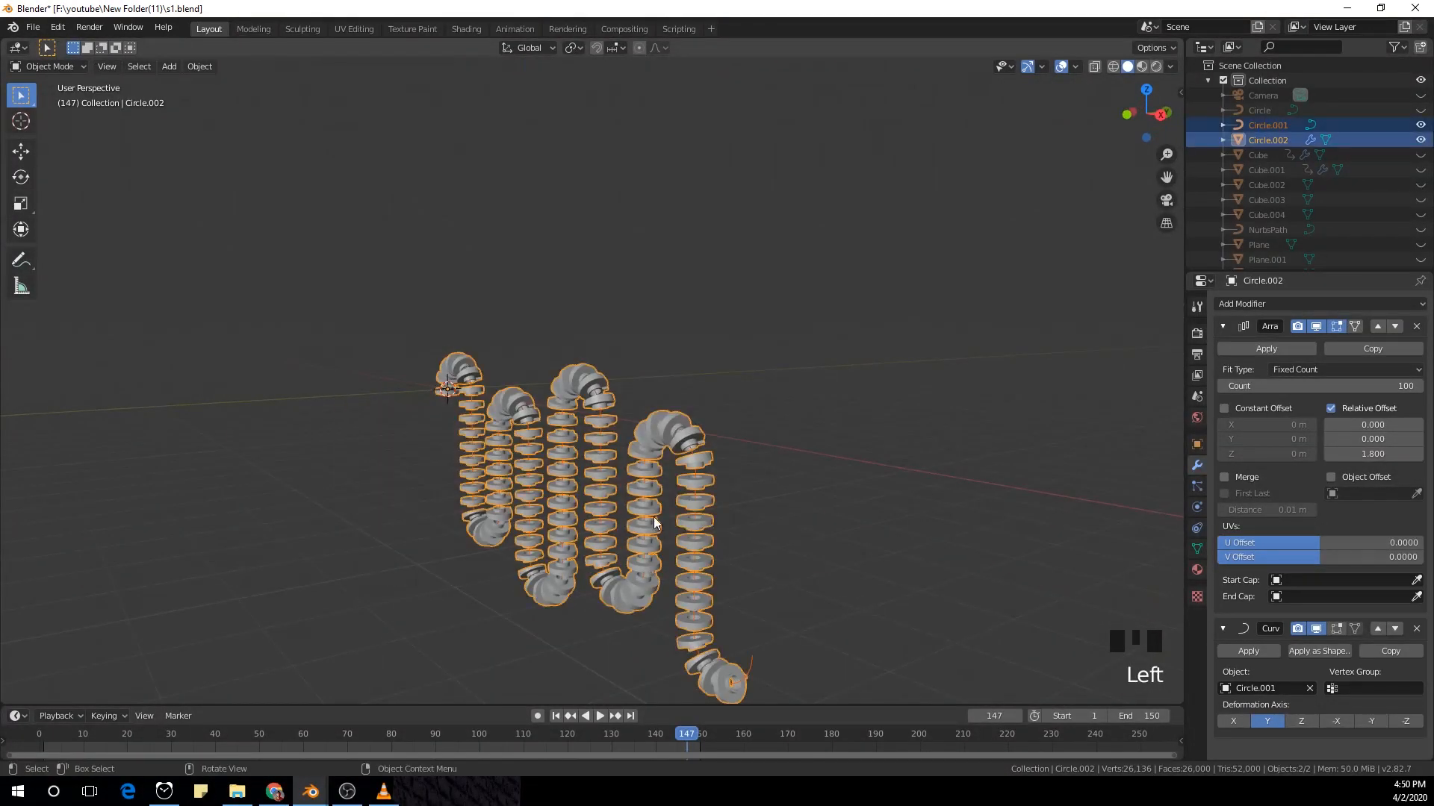
scroll(683, 524, down, 2)
key(g)
right_click(791, 518)
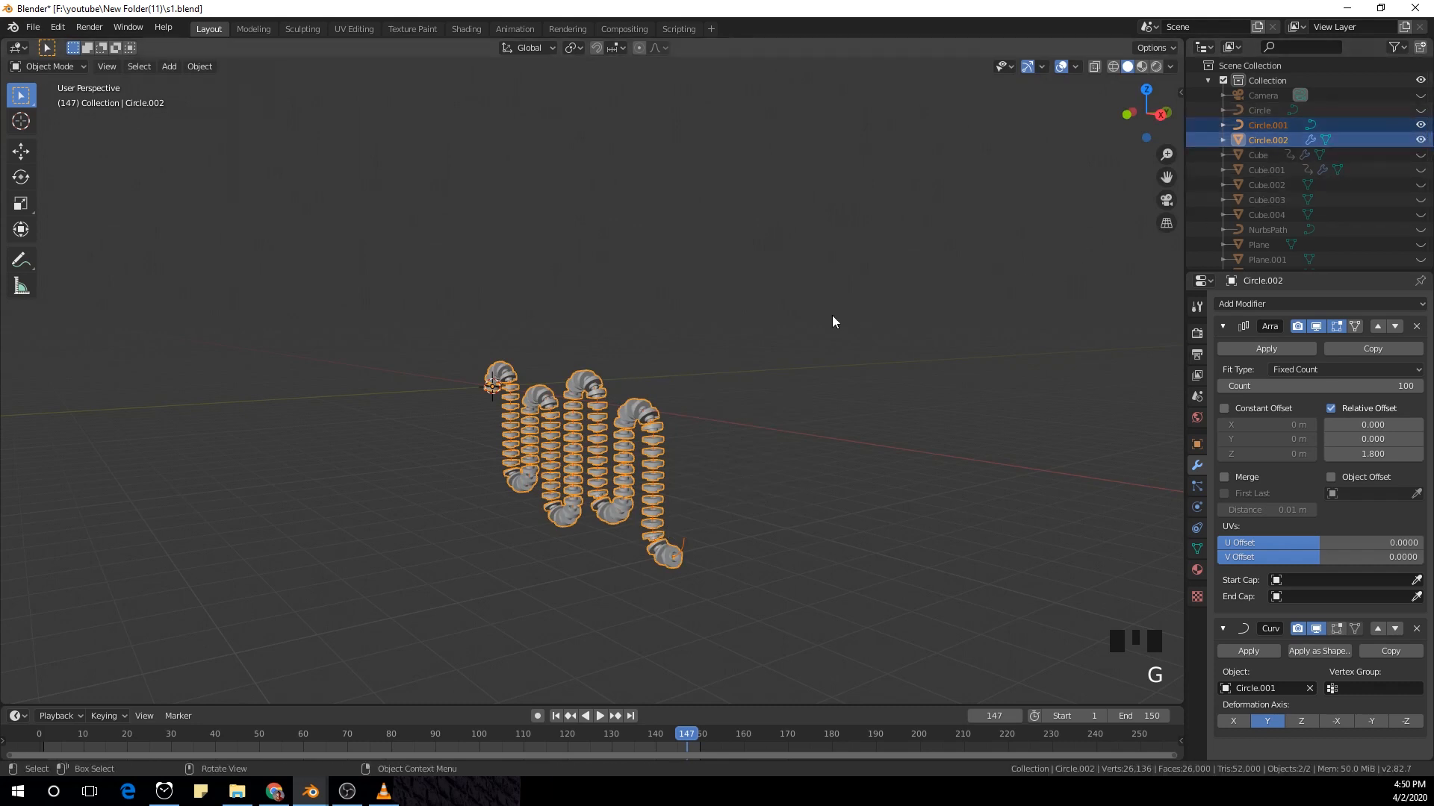
Step: Unhide all hidden scene objects and select only the ring array on the conveyor
click(787, 340)
scroll(787, 338, down, 3)
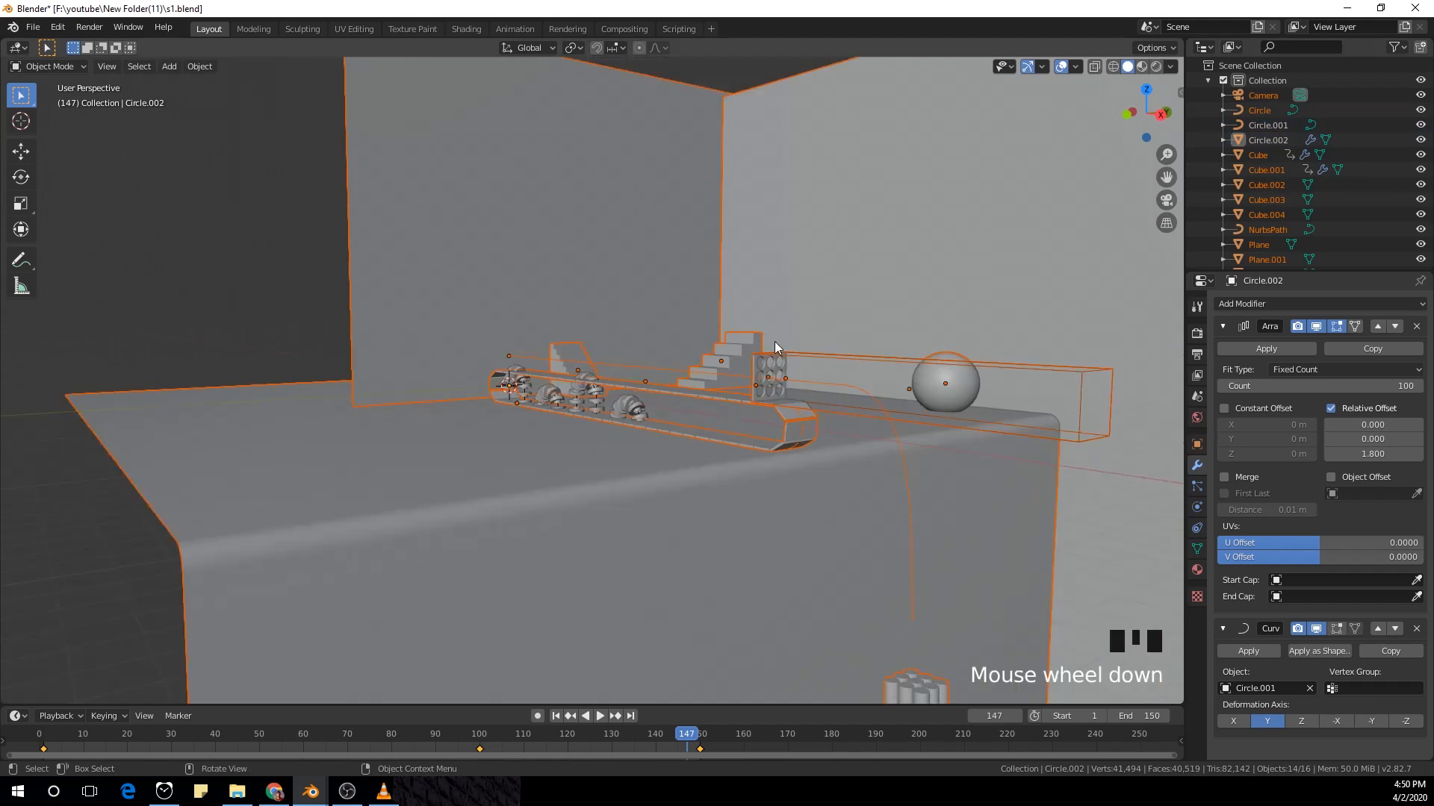
middle_drag(774, 342, 768, 396)
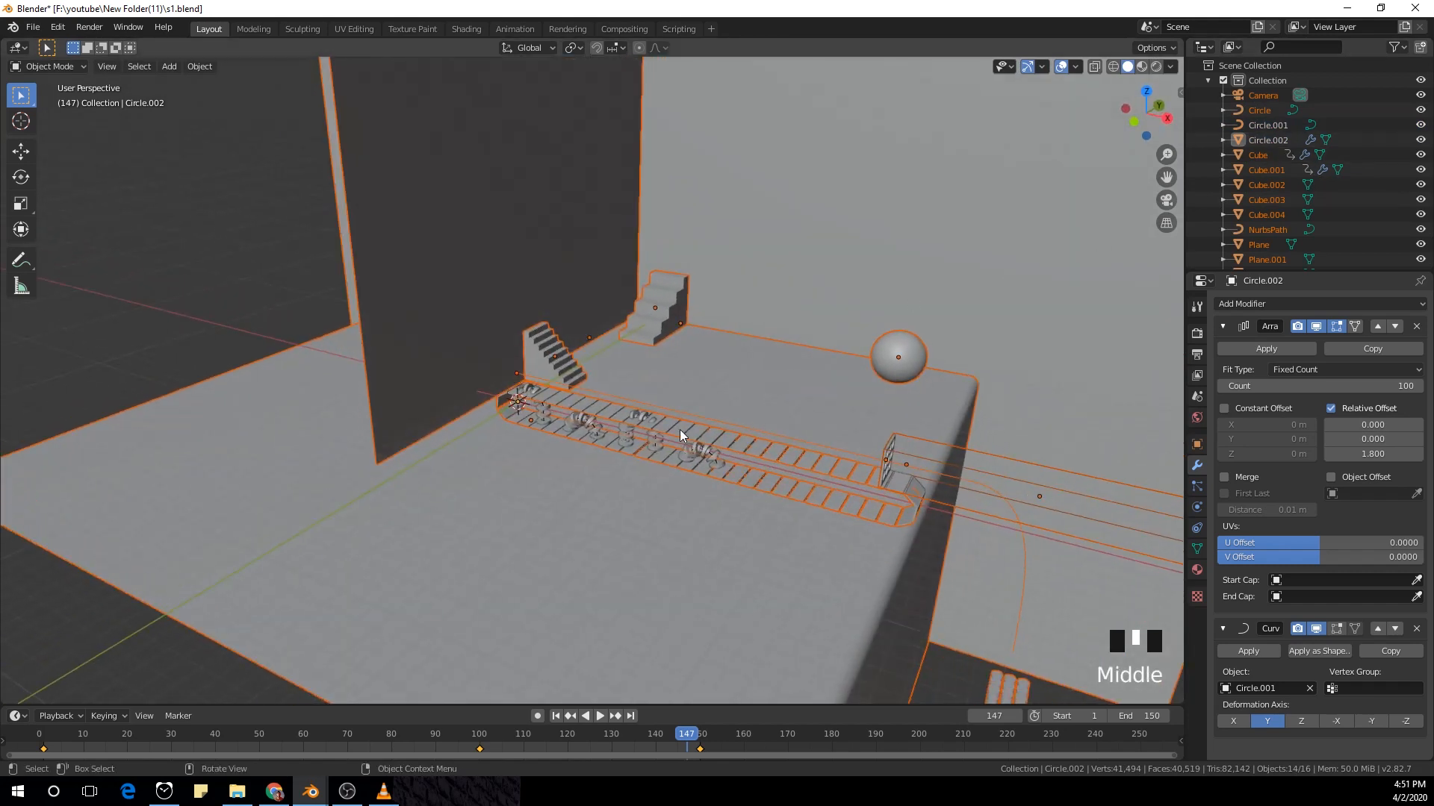
scroll(667, 468, up, 3)
click(647, 489)
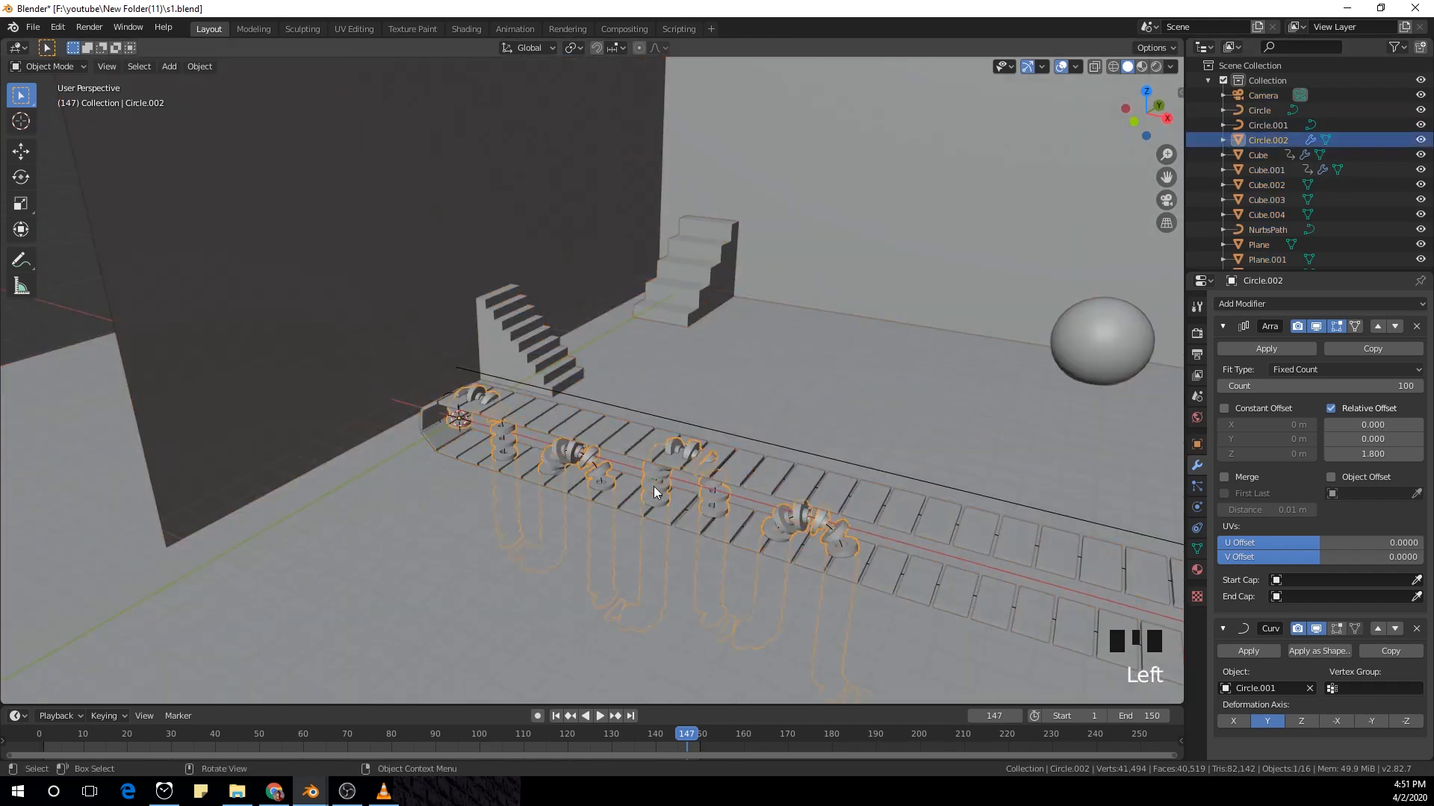
Step: Undo the last unhiding and selection so that only the ring array and its curve are shown
key(ctrl+z)
key(ctrl+z)
key(ctrl+z)
scroll(692, 303, down, 2)
middle_drag(692, 303, 681, 318)
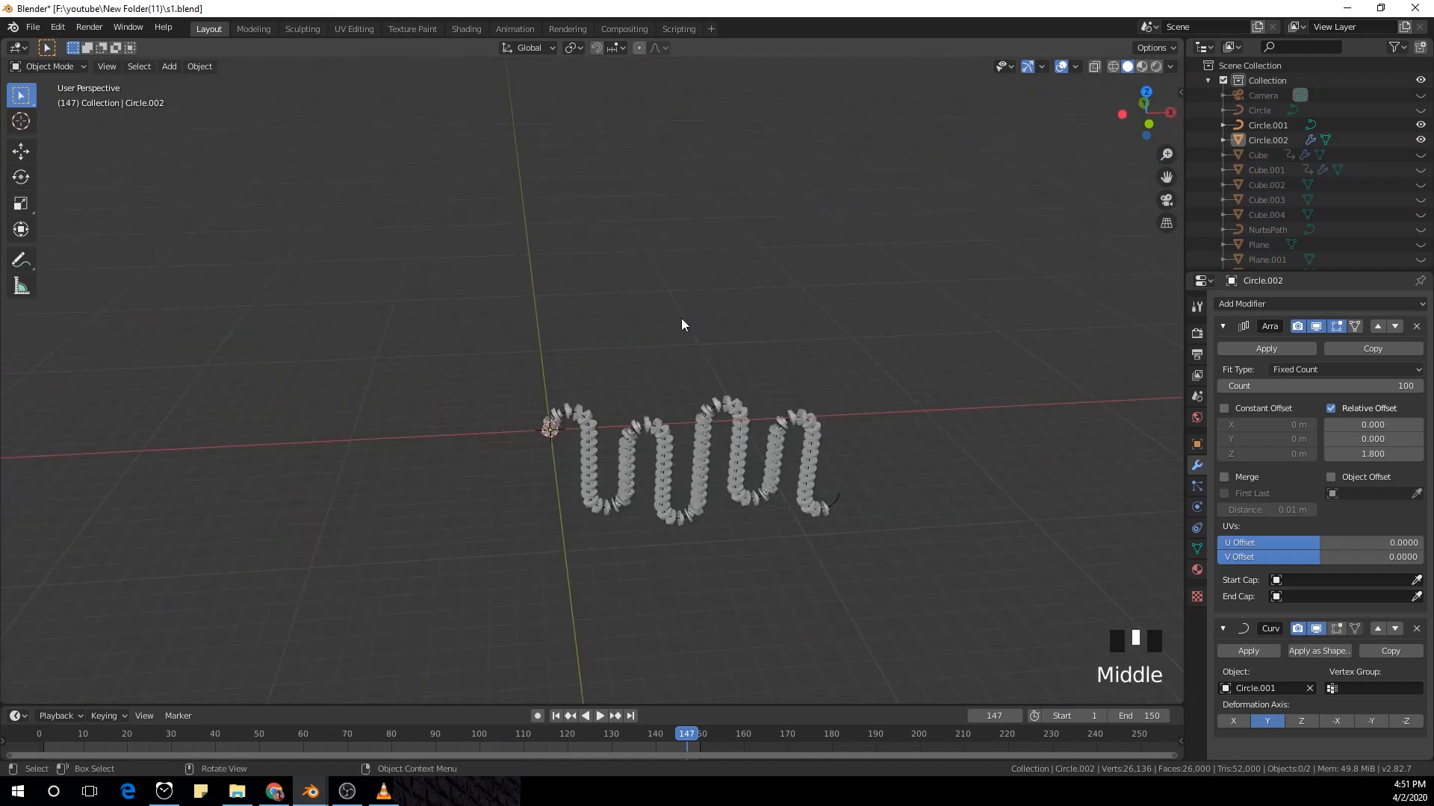
Step: Move the ring array and its wavy curve together into a new collection named wallpatter
drag(681, 320, 923, 558)
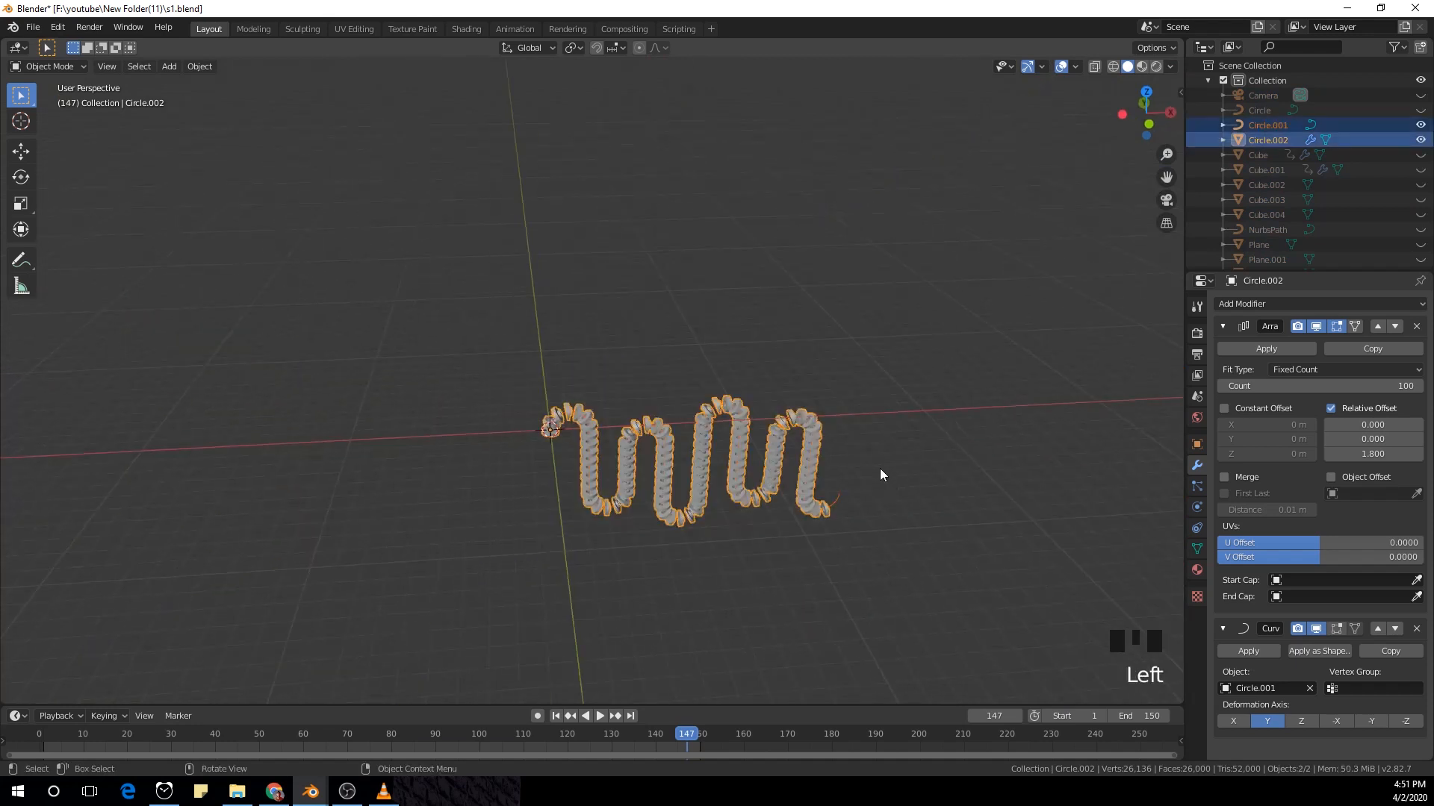
key(m)
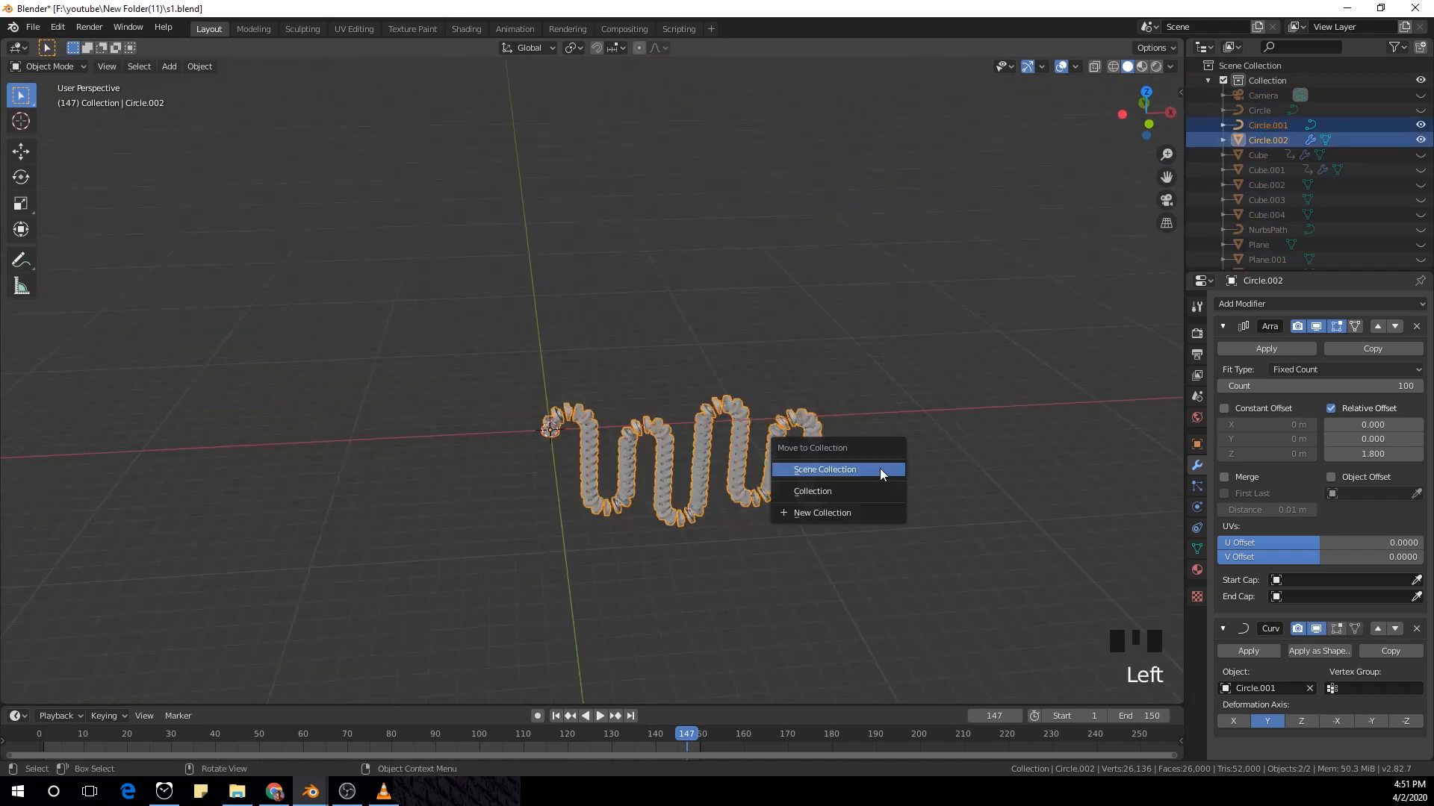
click(861, 511)
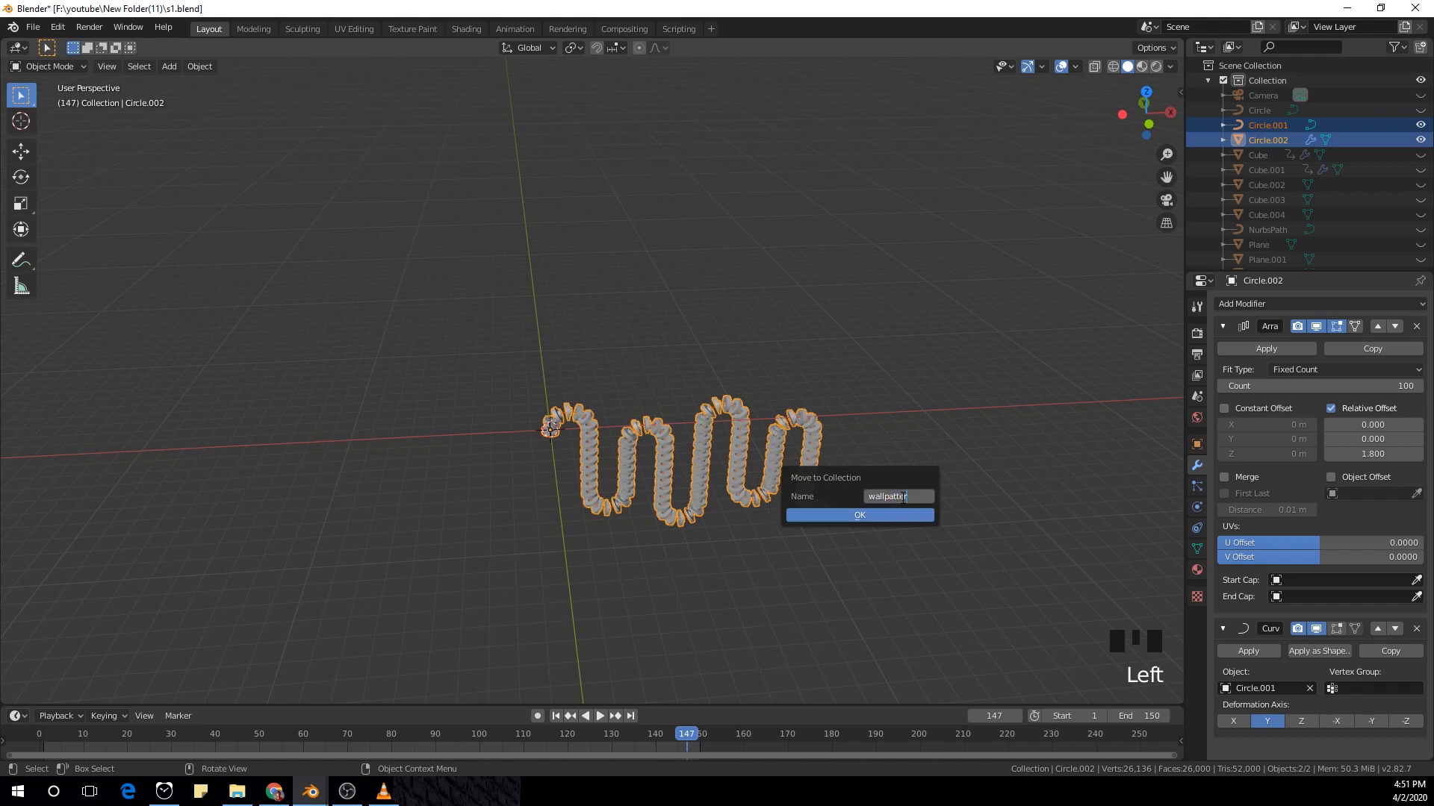
text(wallpatter)
click(891, 516)
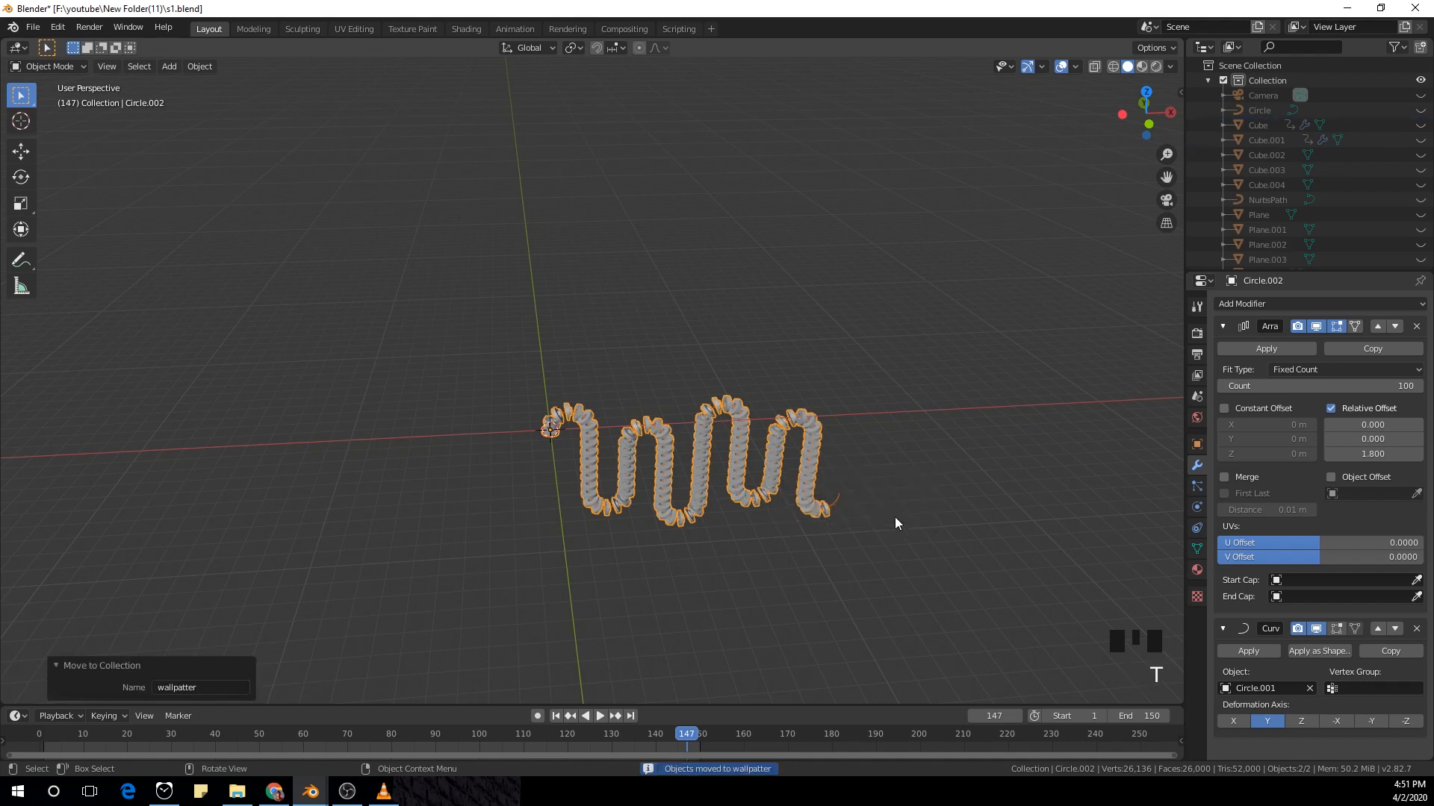
Step: Unhide all hidden scene objects and select only Circle.001 and Circle.002 in the wallpatter collection
key(alt+h)
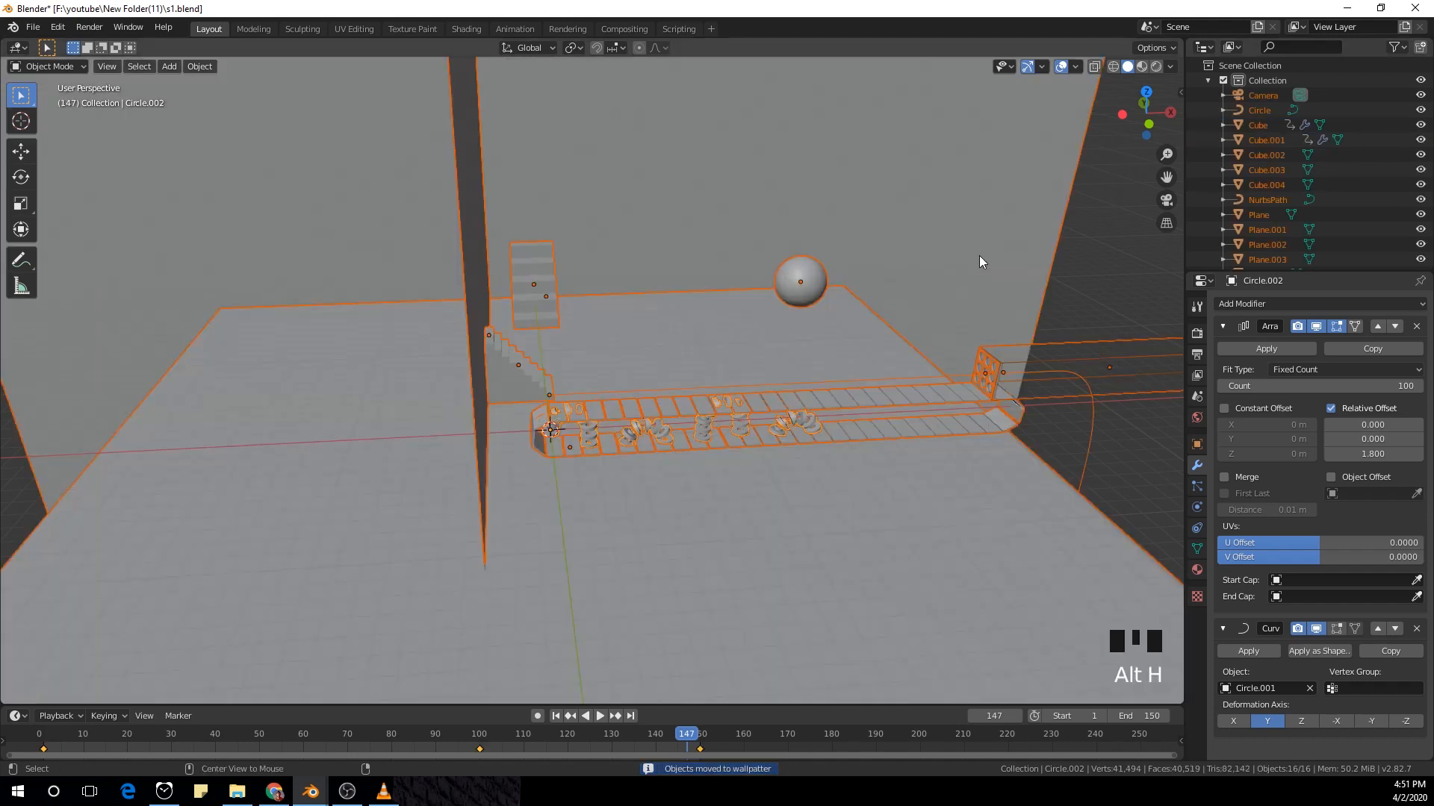
click(974, 263)
scroll(1288, 149, down, 4)
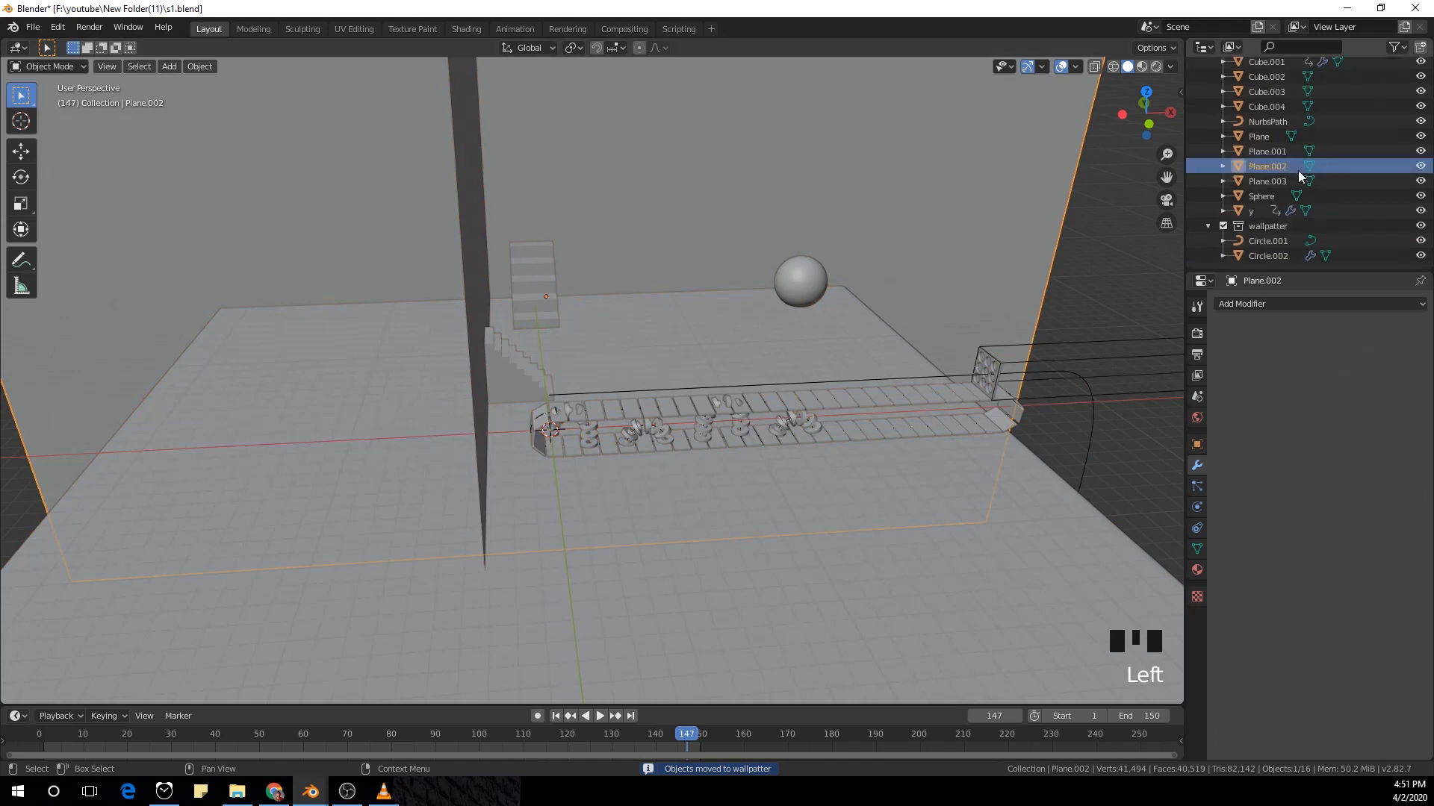
click(1269, 239)
shift+click(1270, 255)
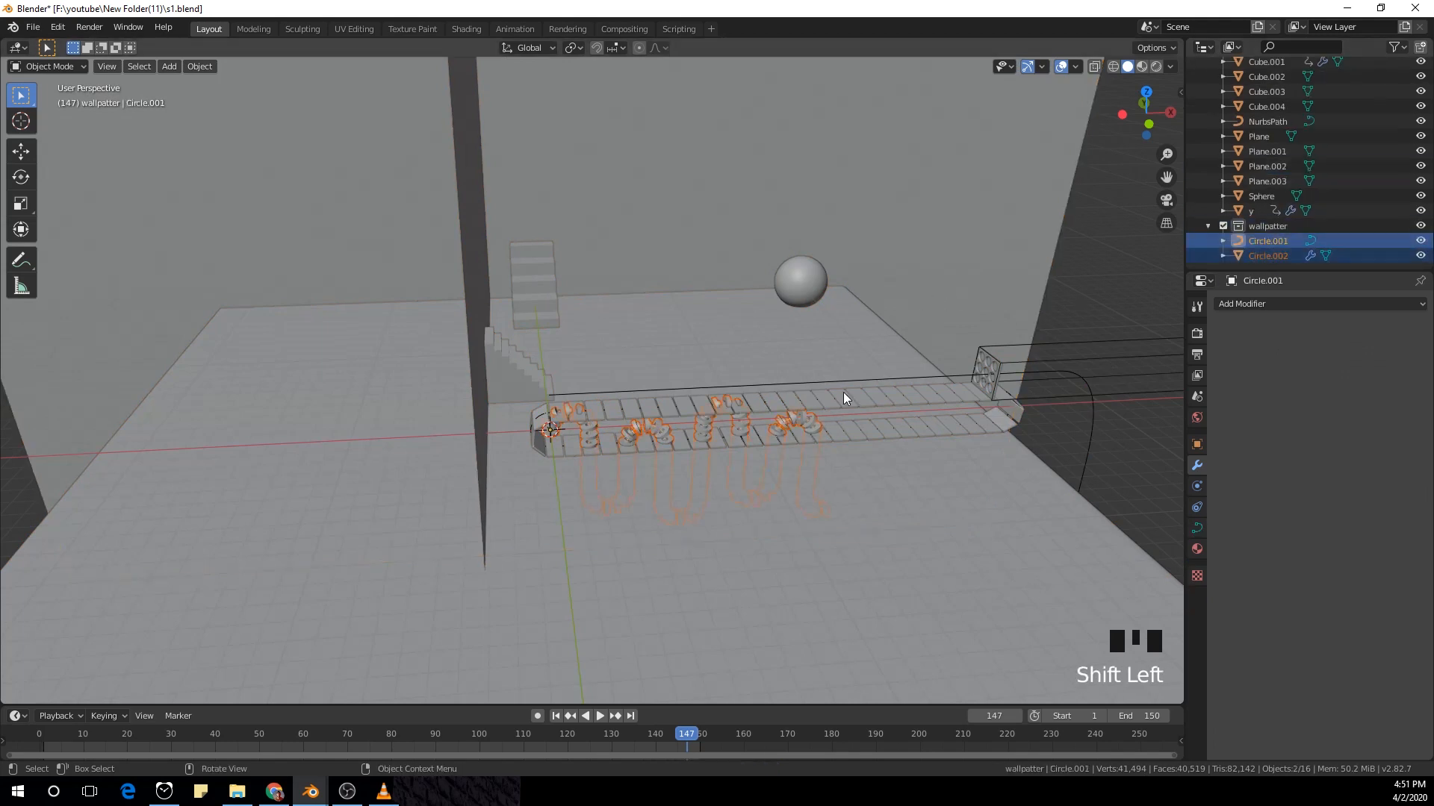
Step: From the top view, move the ring array and curve about 3.95 m in X and 23.1 m in Y to the back wall
key(KP_7)
scroll(768, 348, down, 4)
shift+middle_drag(767, 347, 701, 504)
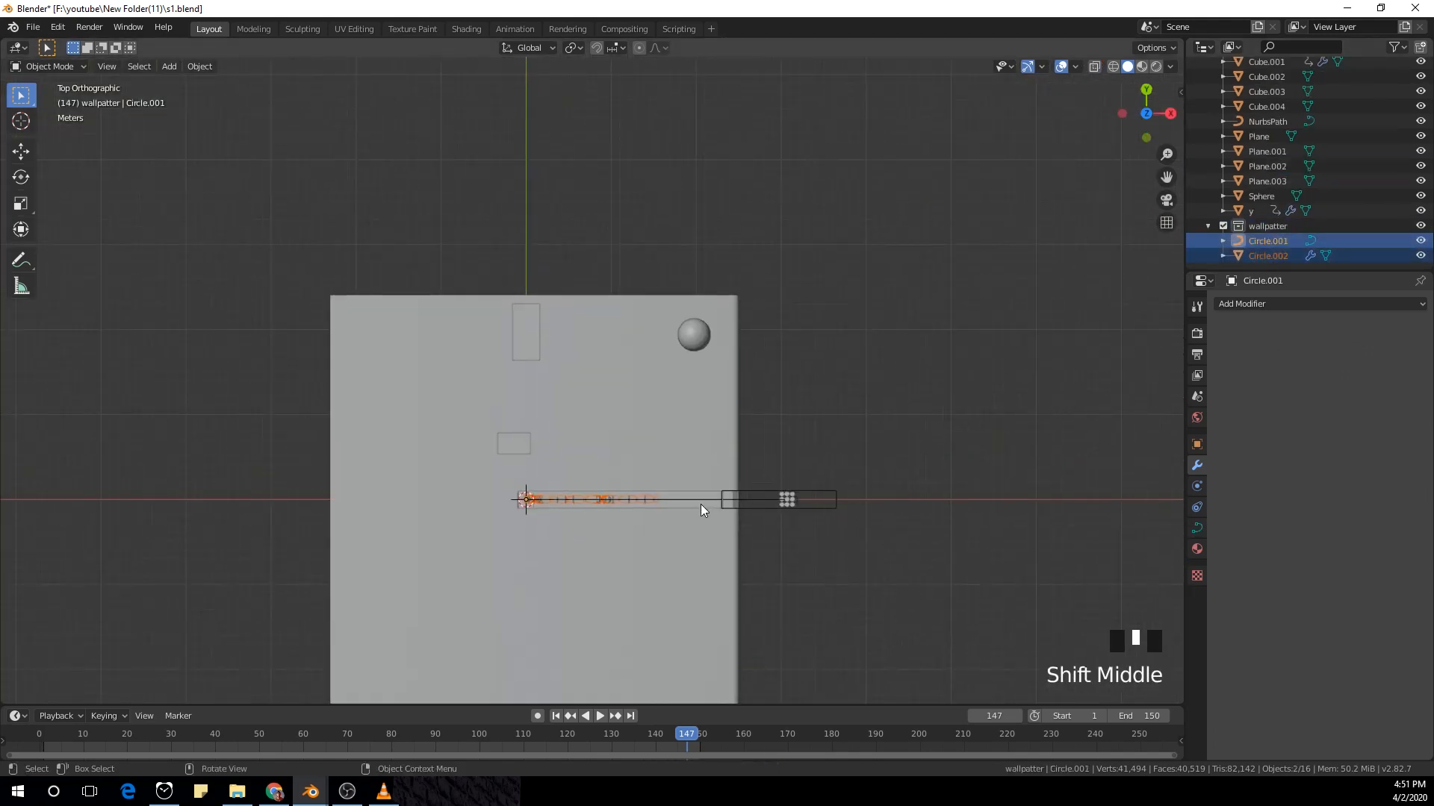
key(g)
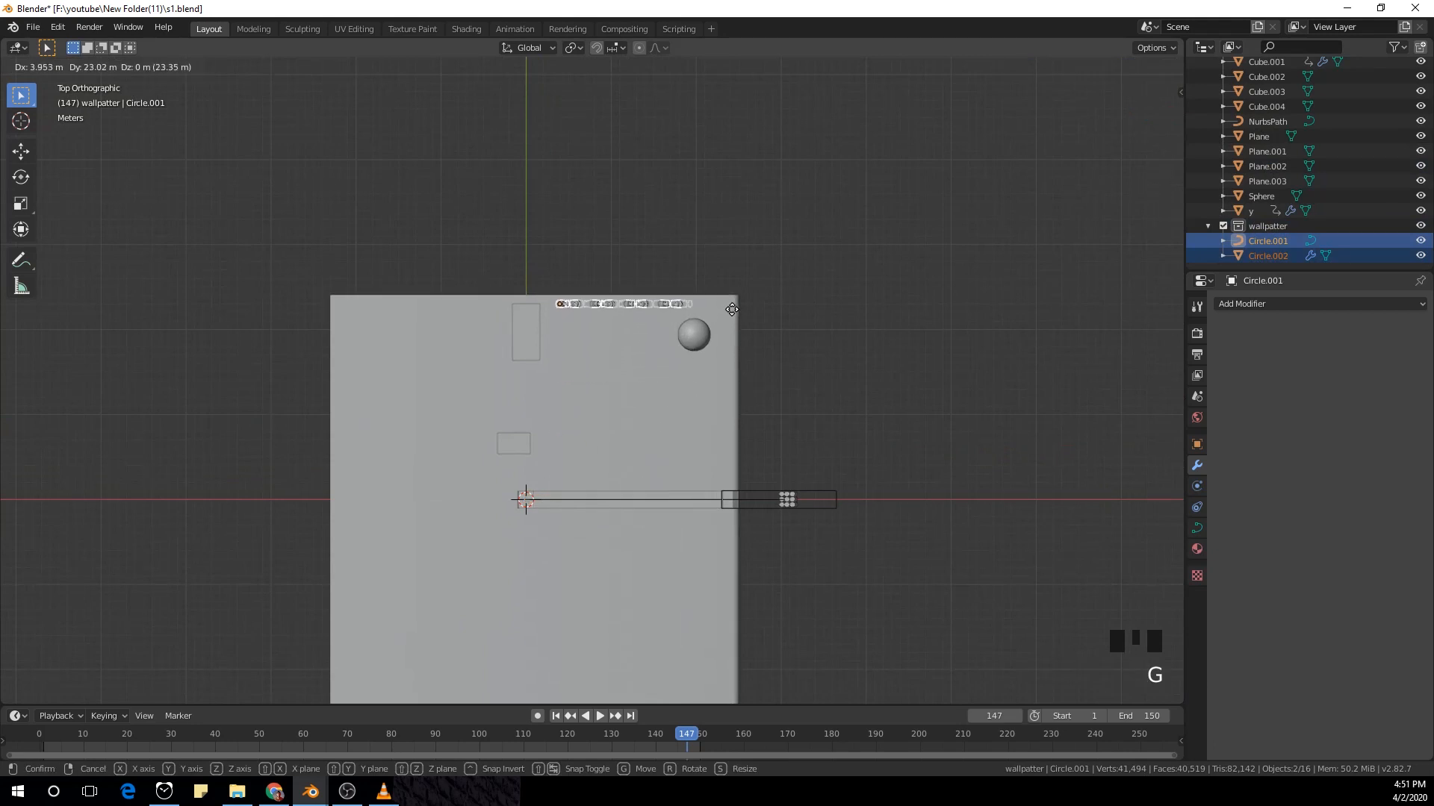
click(732, 309)
Step: Raise the ring array and curve about 8.73 m along Z in front view
middle_drag(705, 387, 721, 334)
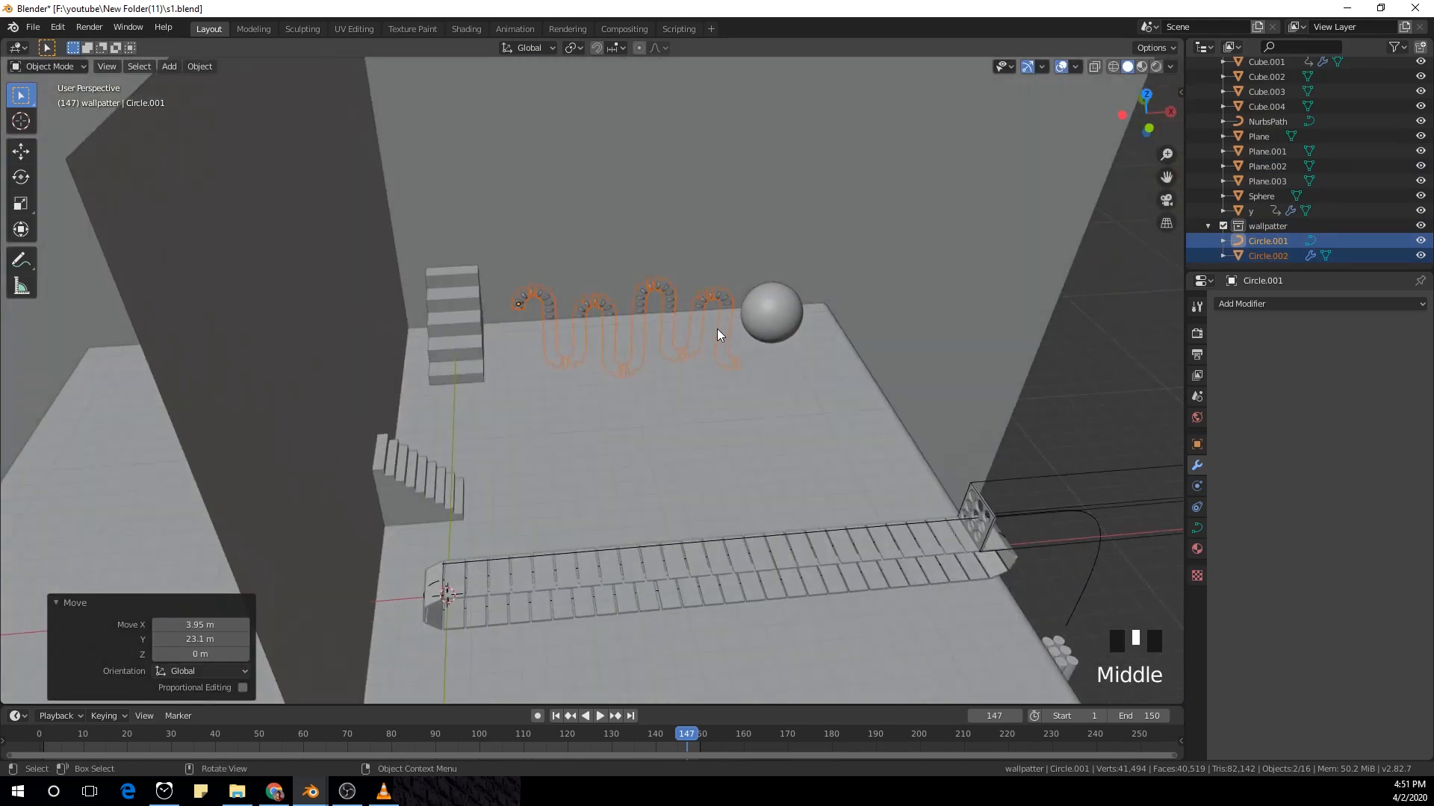
key(KP_1)
key(g)
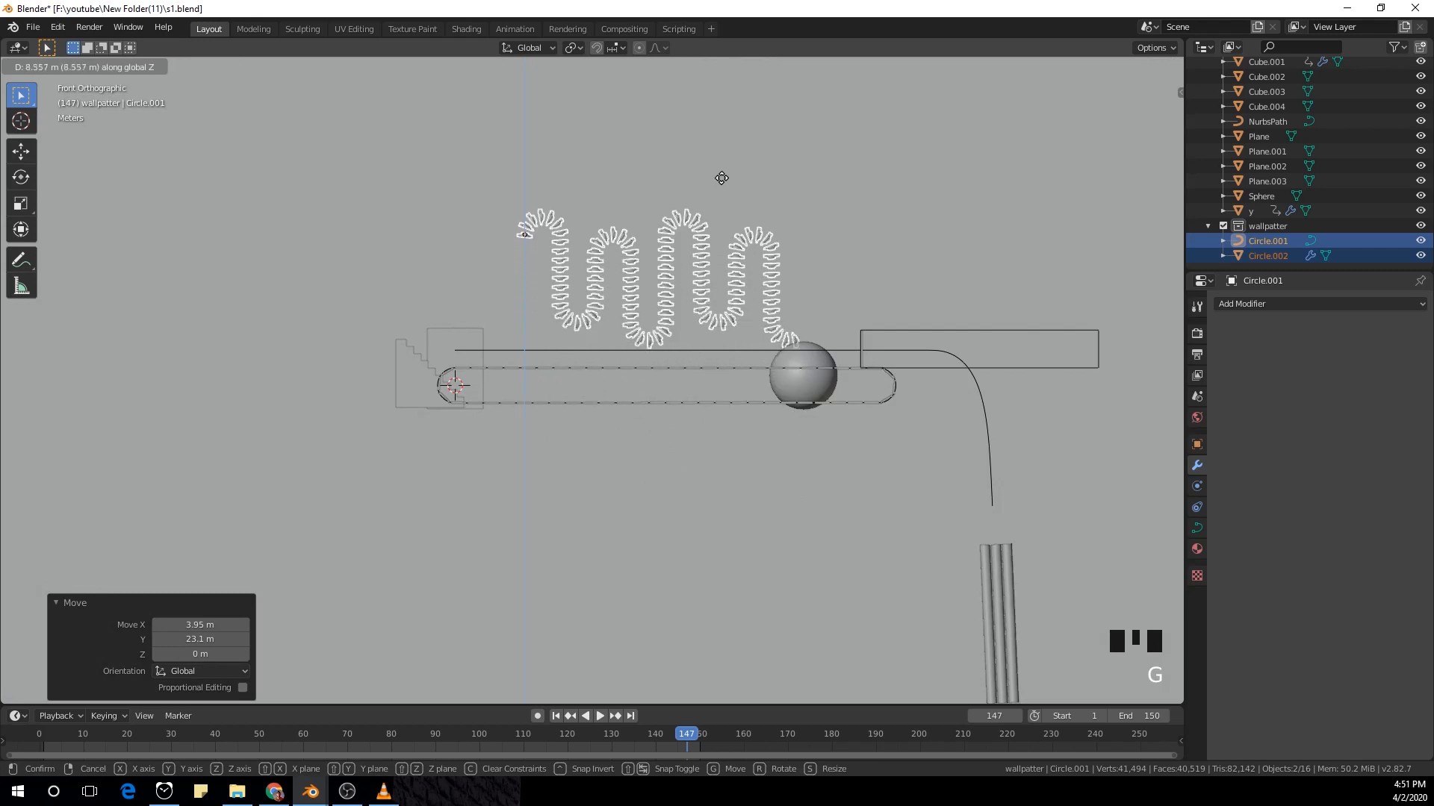
click(721, 177)
Step: Shift the ring array and curve about -0.823 m along Y, out from the back wall
middle_drag(721, 177, 705, 445)
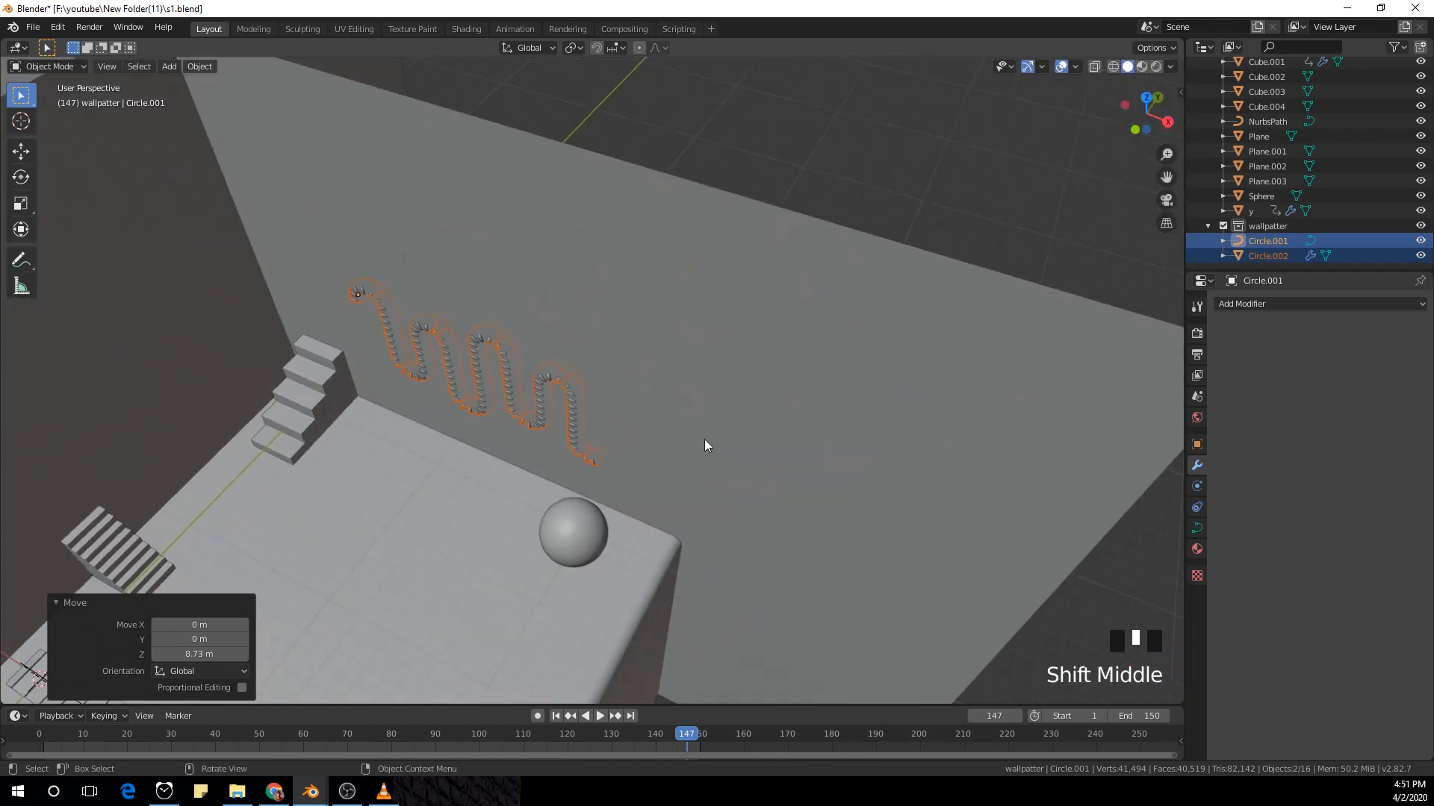
key(g)
key(y)
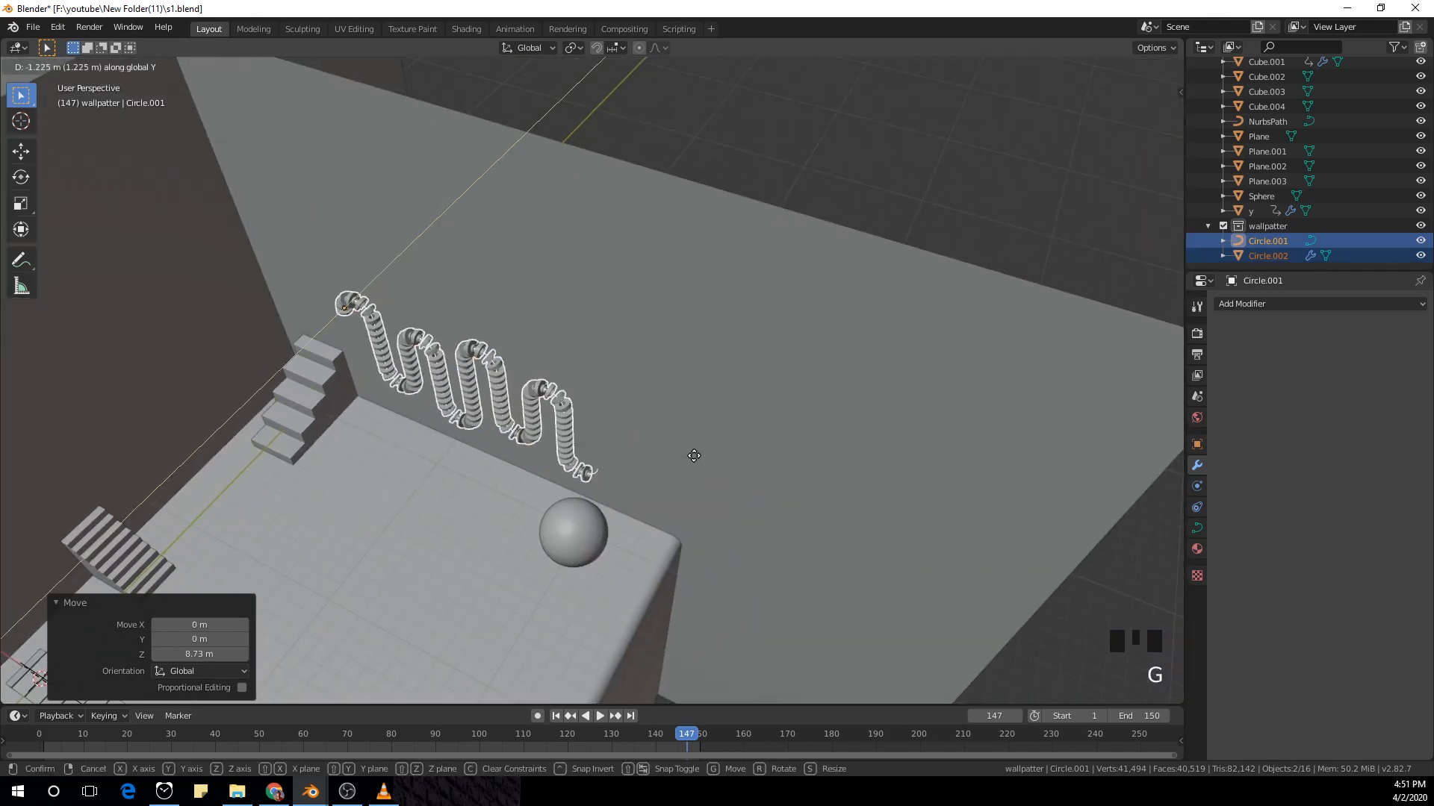
click(699, 451)
middle_drag(699, 451, 700, 464)
scroll(693, 457, down, 2)
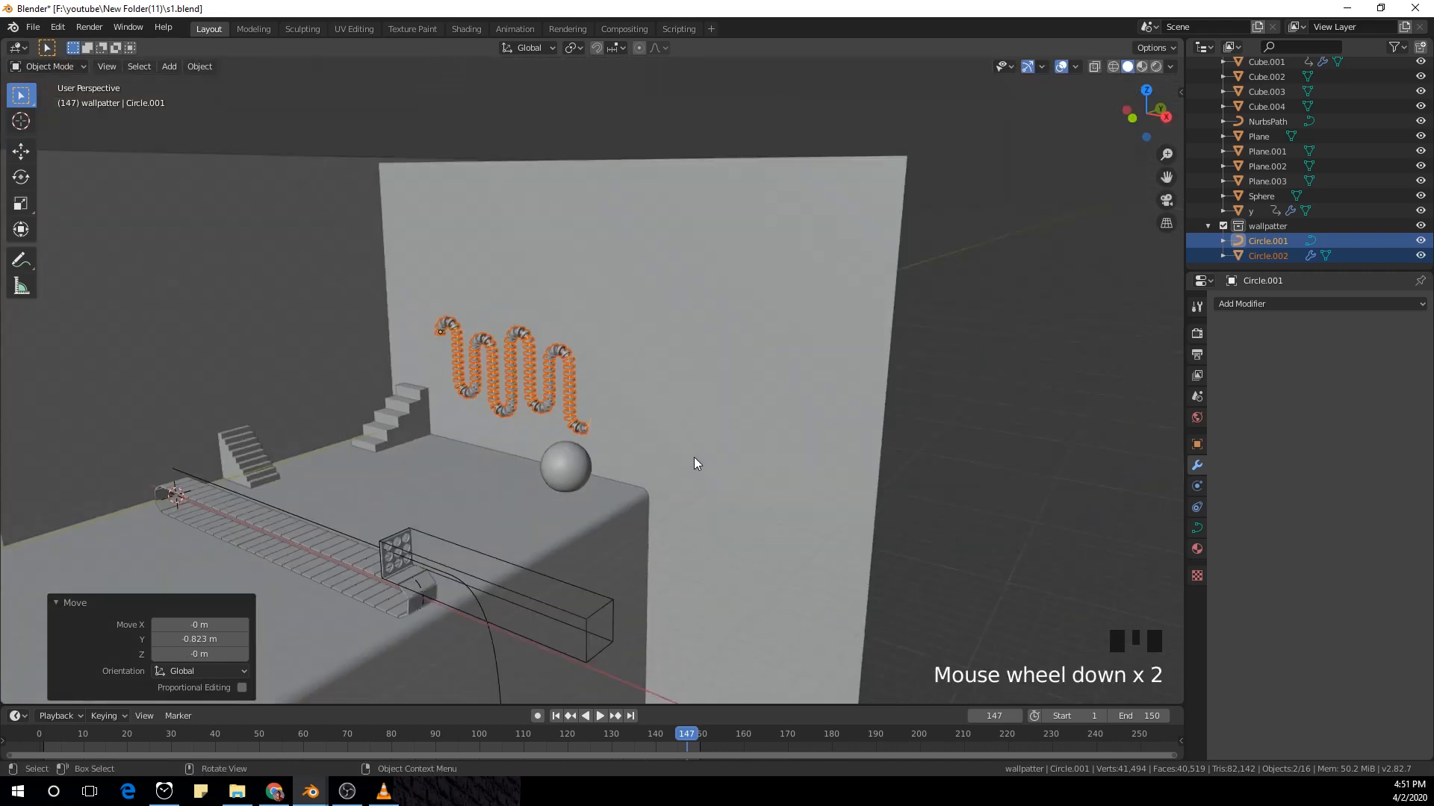
Step: Through the camera view, lower the ring array and curve about 2.8 m along Z
key(KP_0)
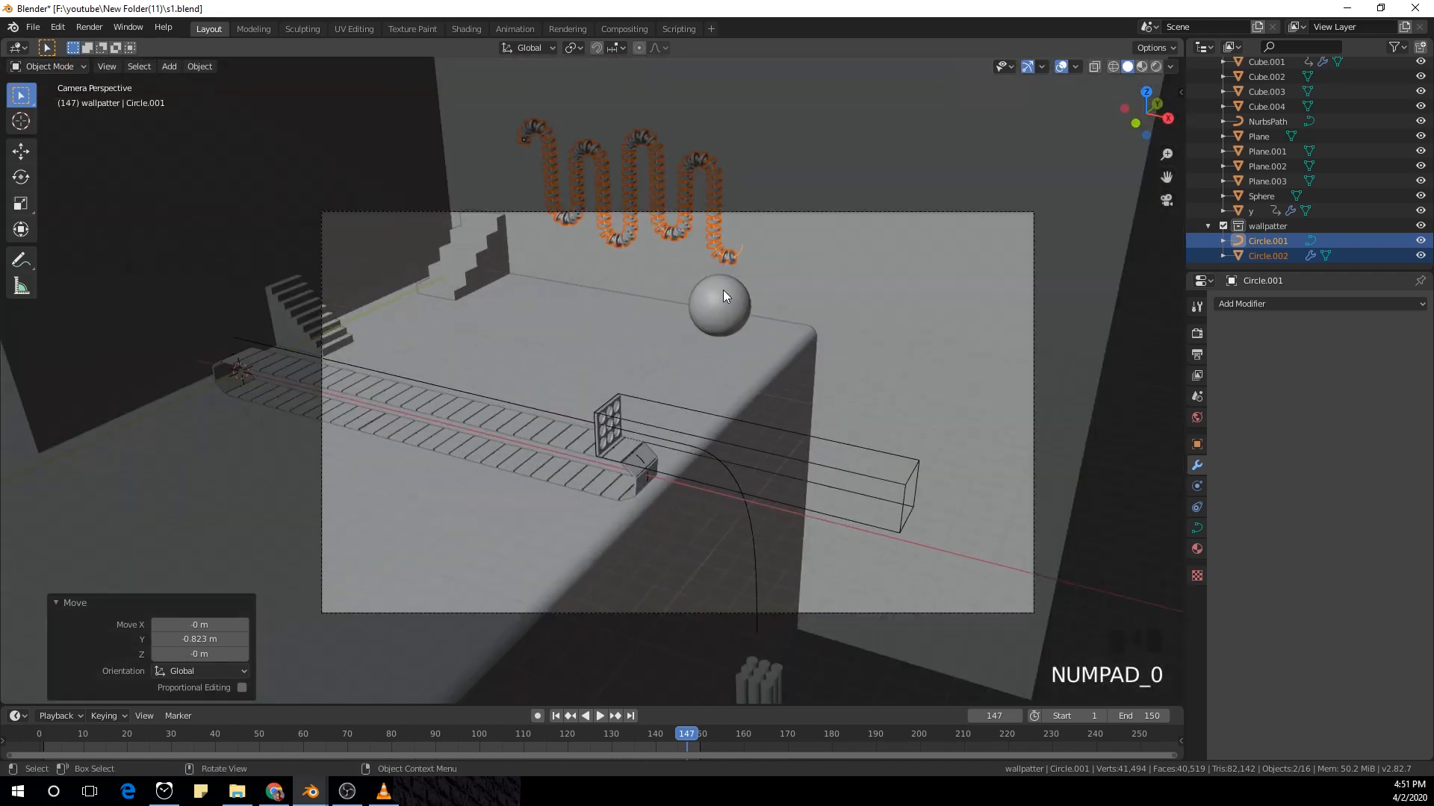
key(g)
key(z)
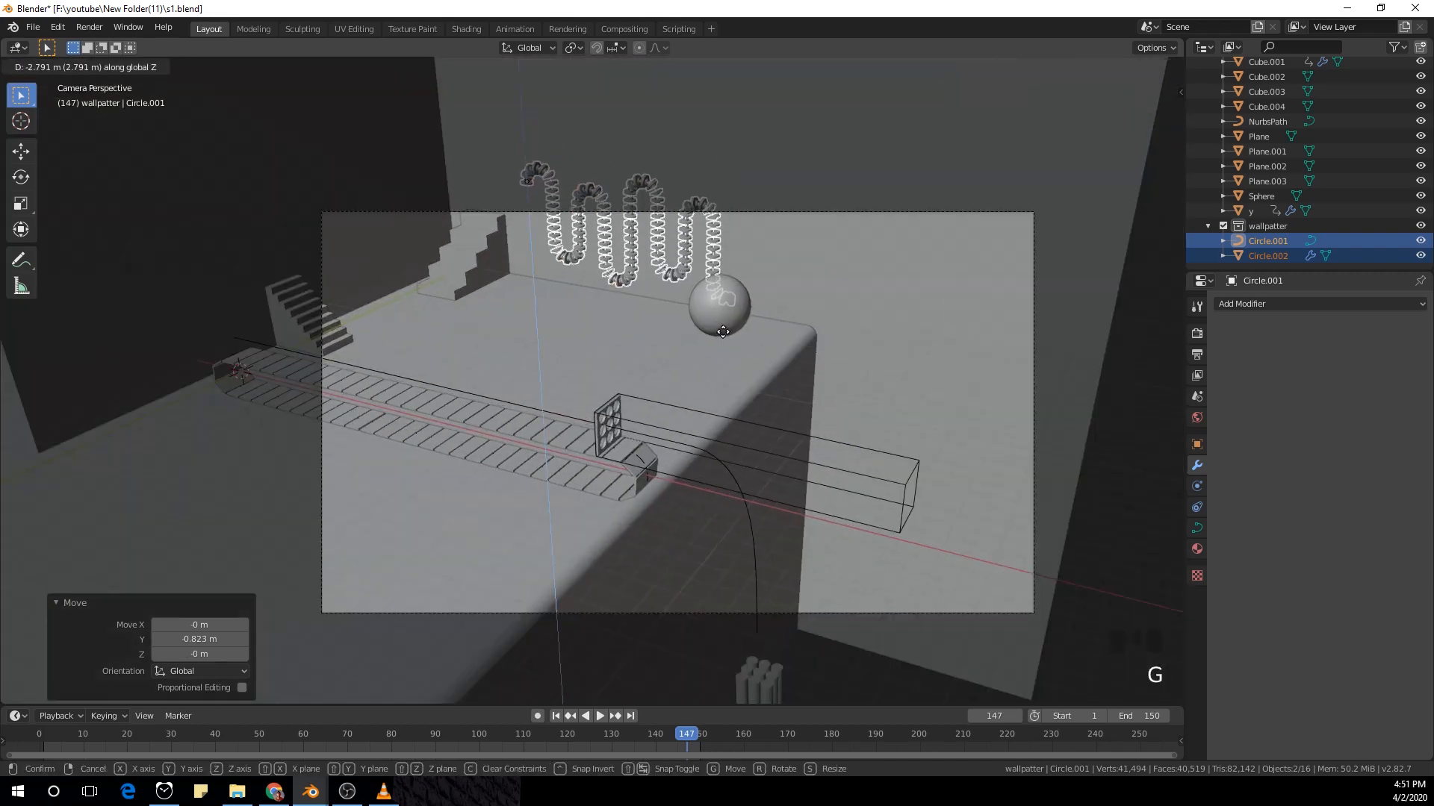
click(751, 324)
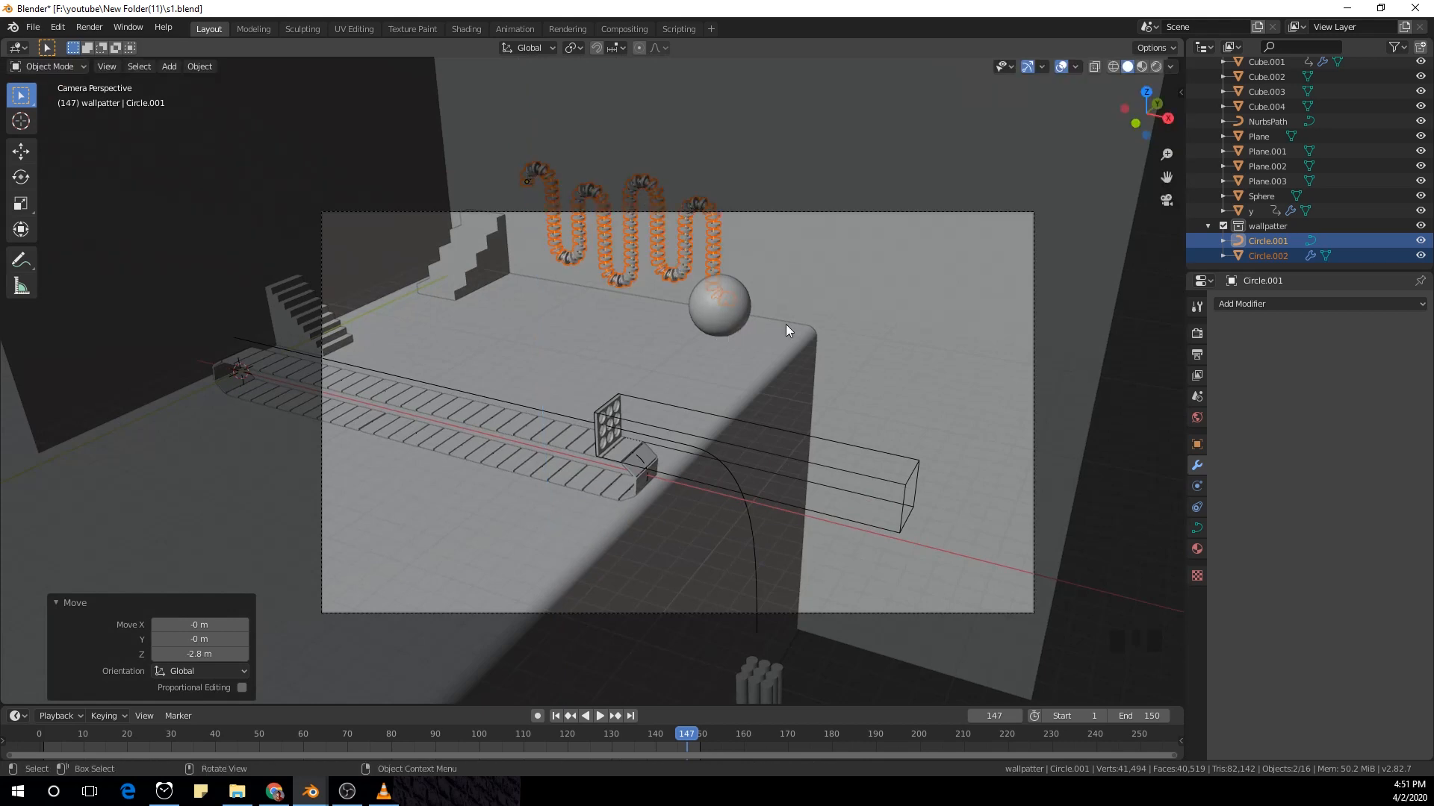
Step: Play the animation from the first frame through the camera to check the wall pattern in the scene
click(888, 382)
click(57, 751)
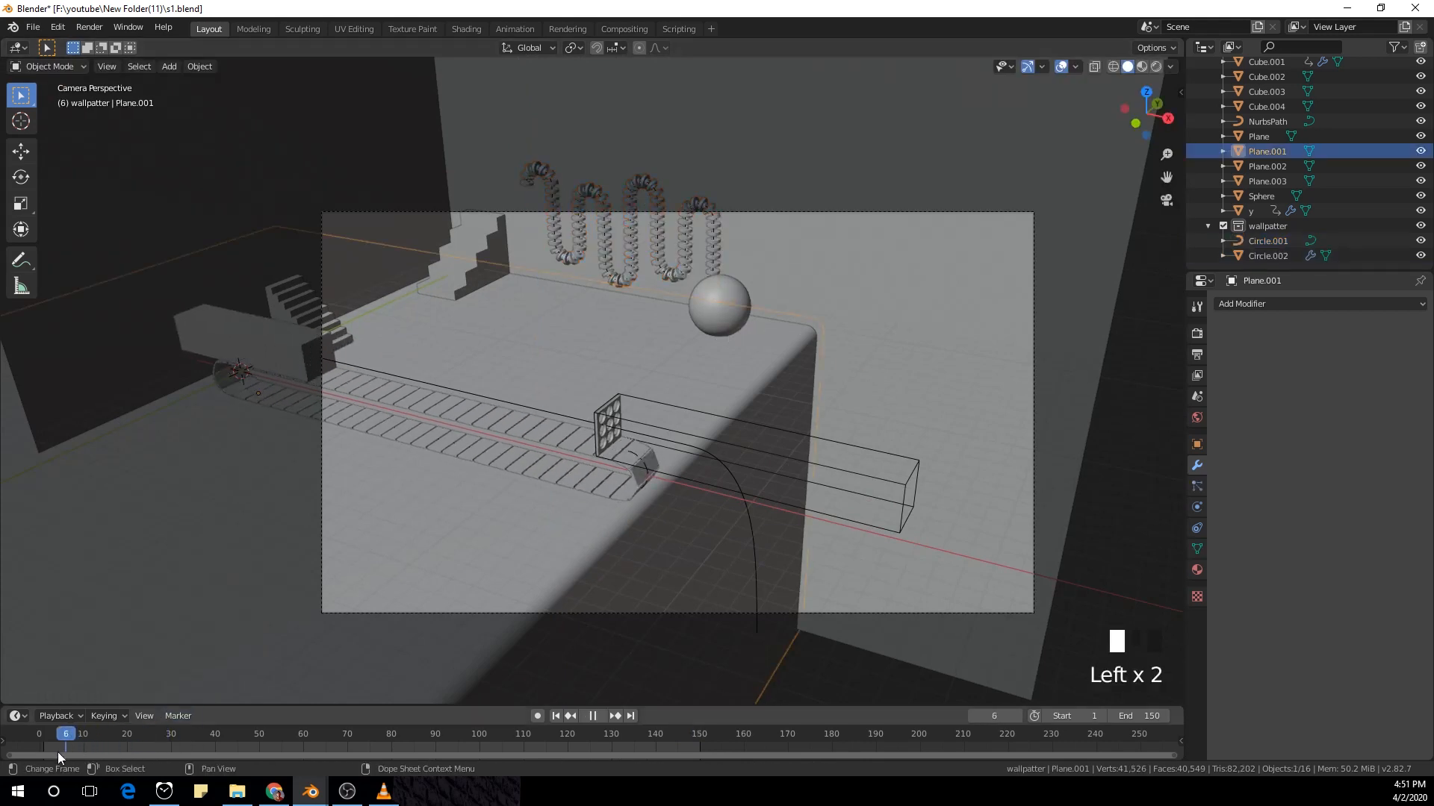
click(557, 716)
key(space)
key(space)
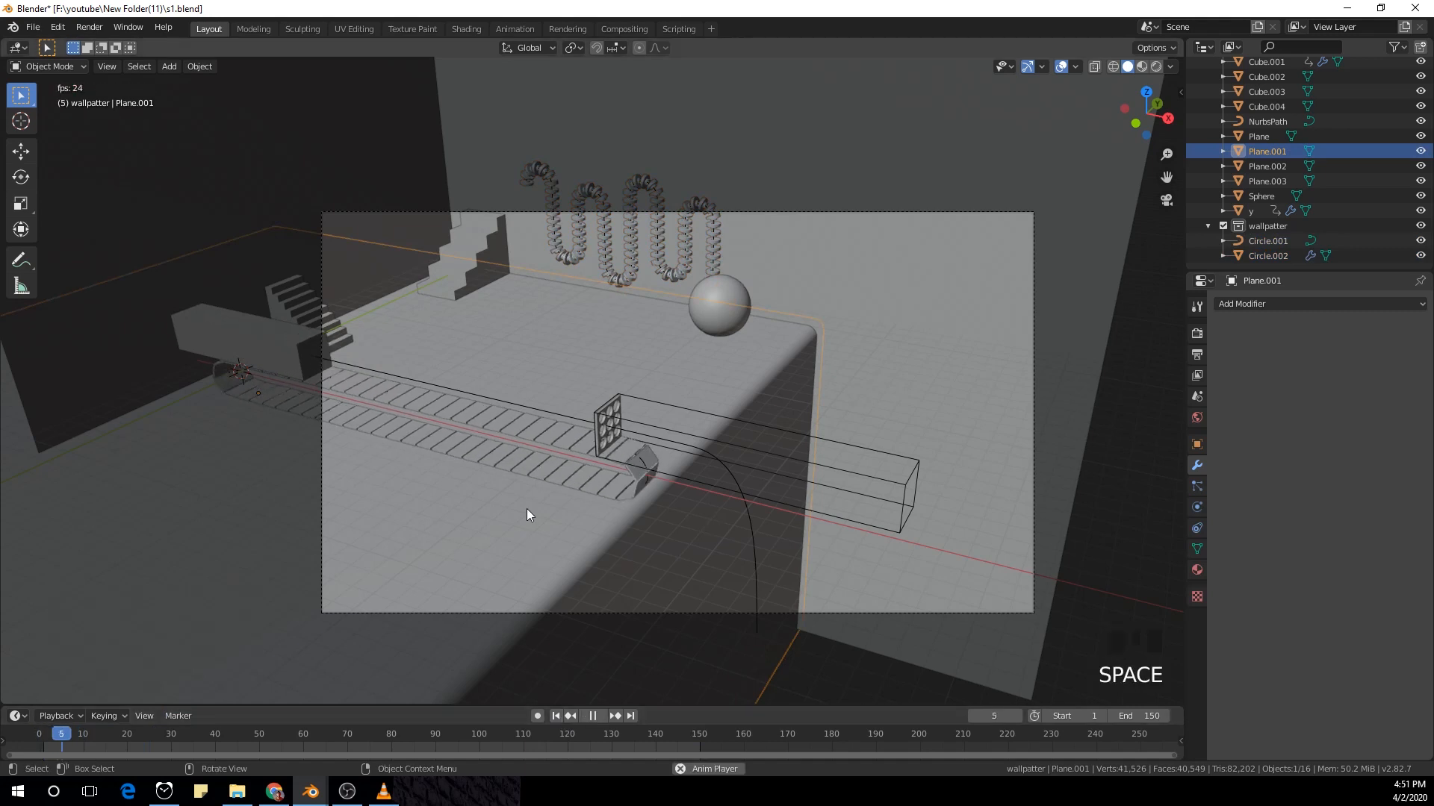
Step: Add a mesh circle with 32 vertices and a 1 m radius
middle_drag(520, 310, 582, 335)
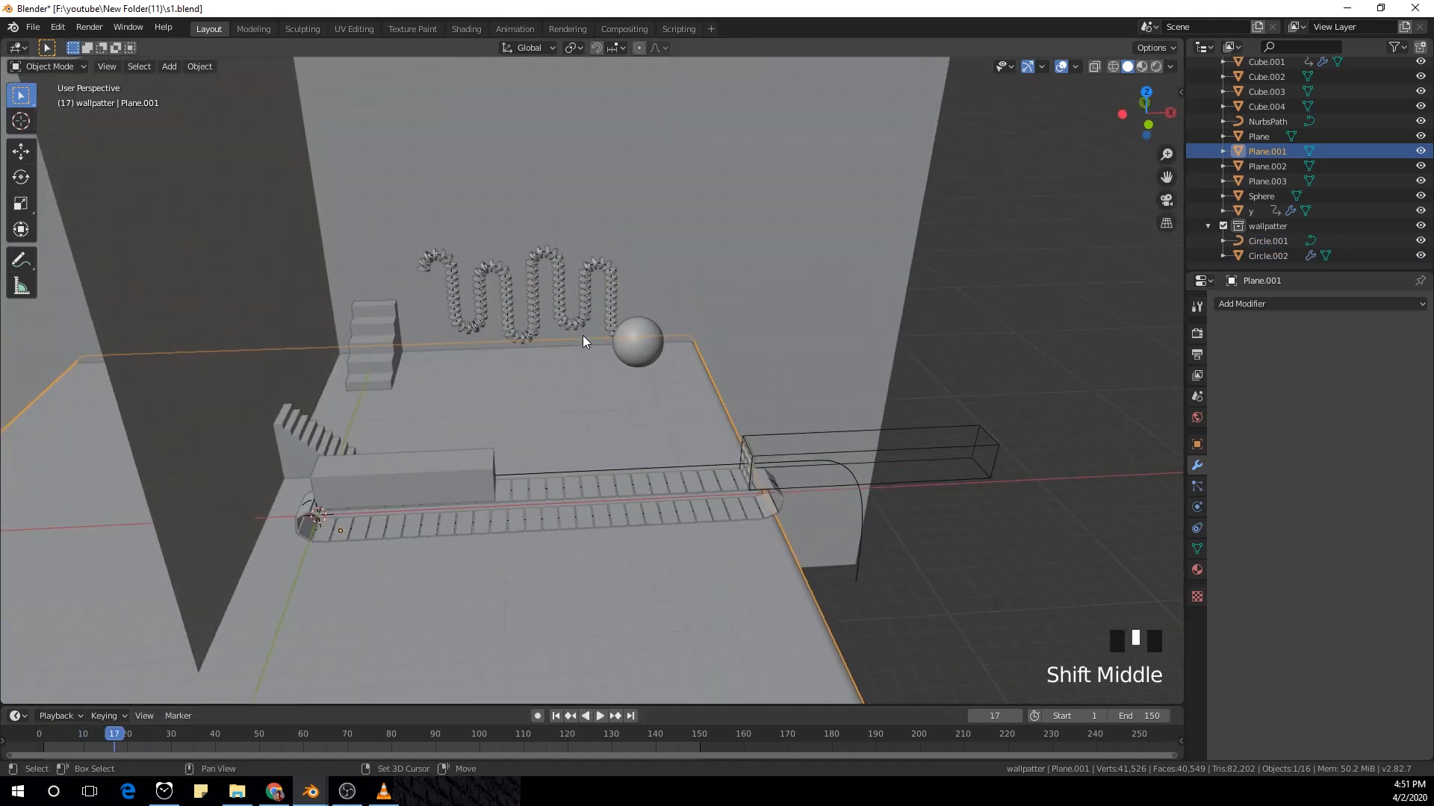
key(shift+a)
mouse_move(583, 334)
click(657, 365)
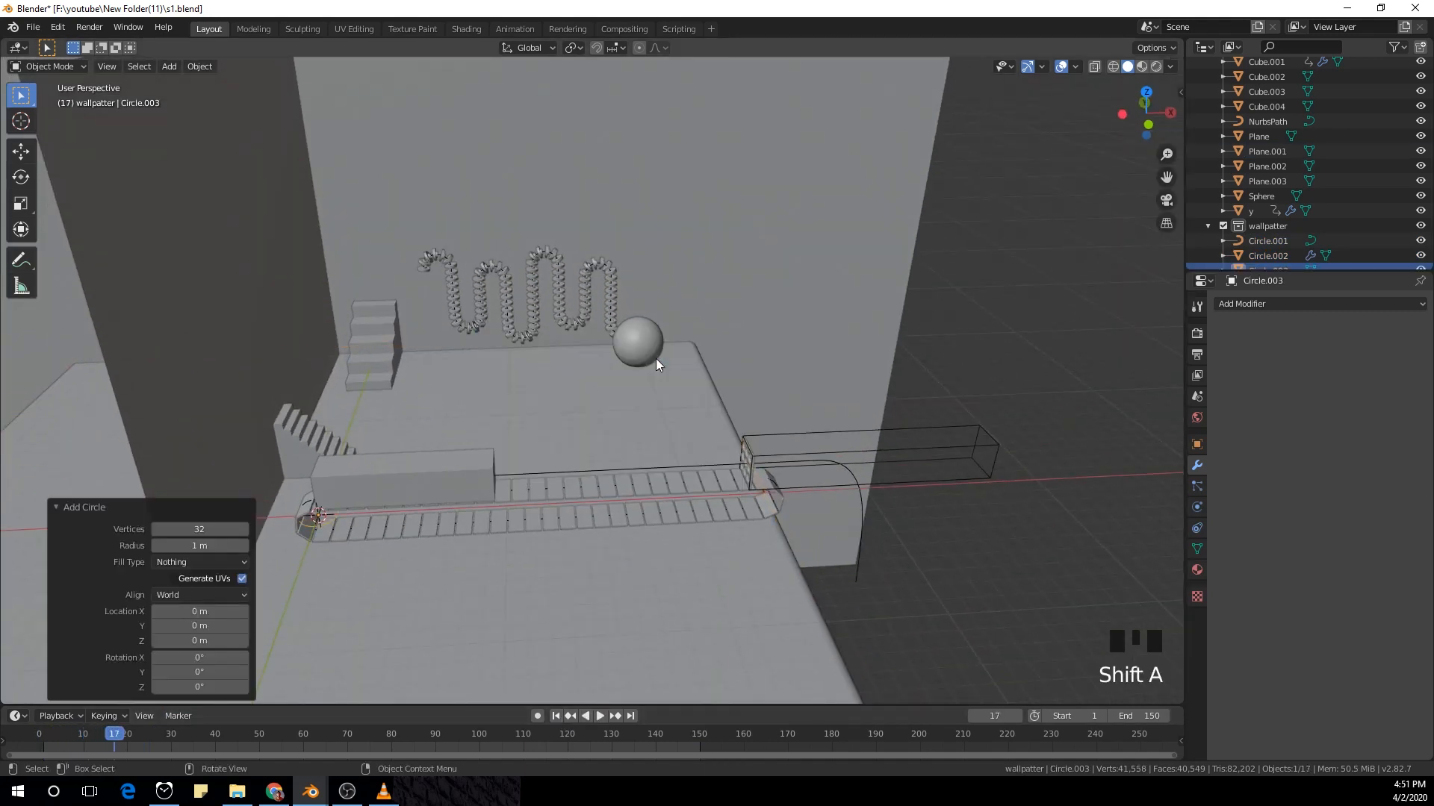
Step: Move the circle into the second upper bend of the wavy pattern in front view and rotate it 90° about X
key(KP_1)
scroll(516, 321, up, 3)
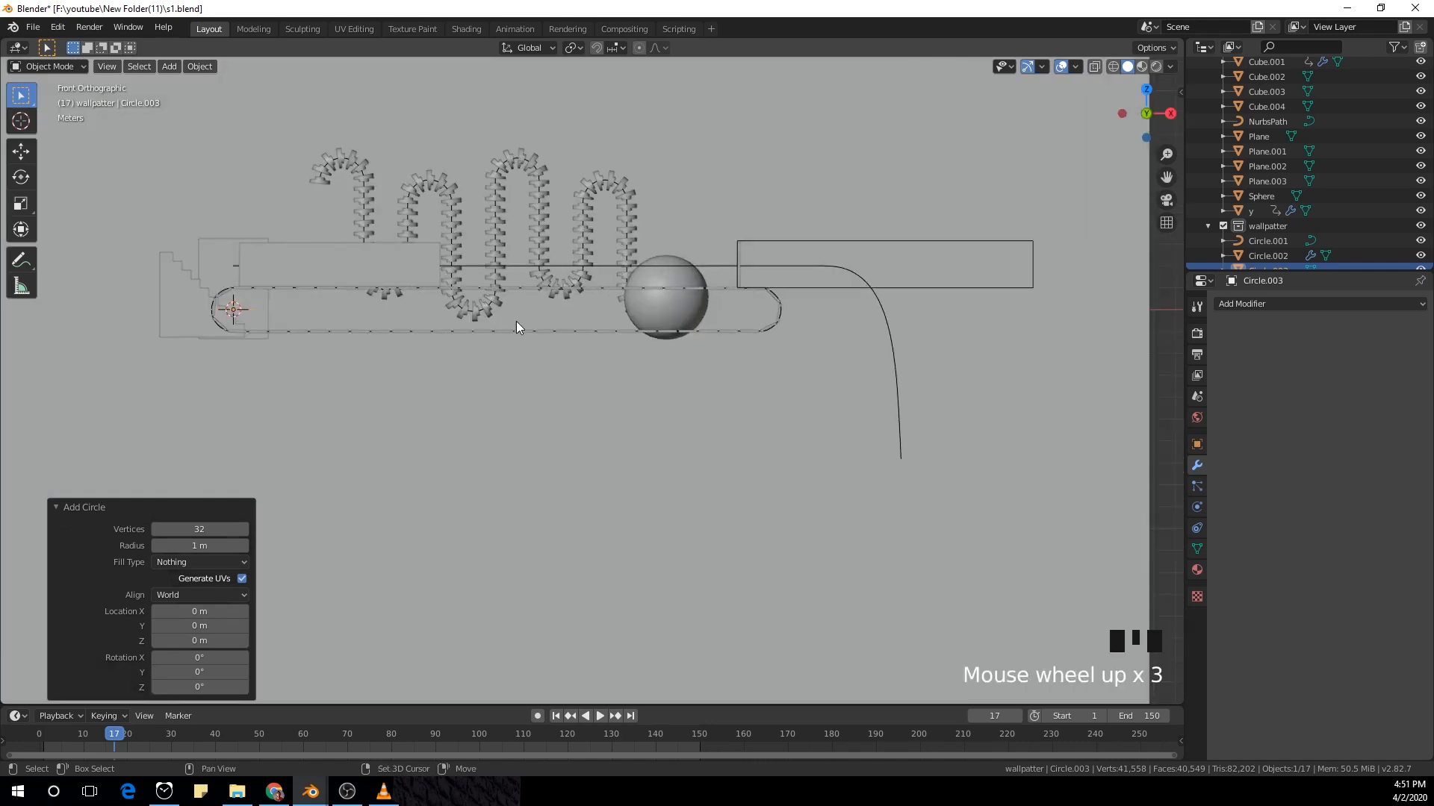
shift+middle_drag(517, 321, 532, 563)
key(g)
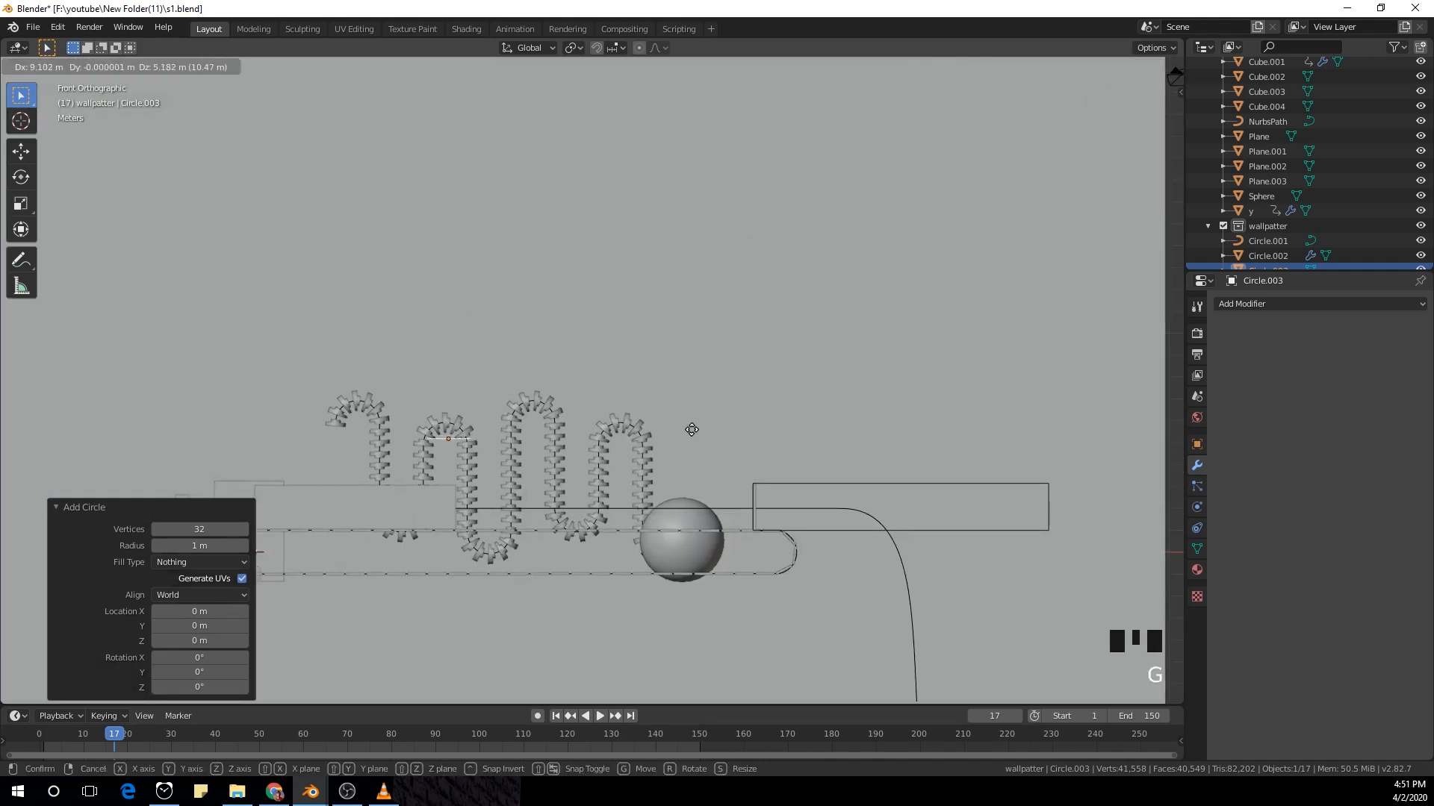
click(689, 432)
text(rx90)
key(Return)
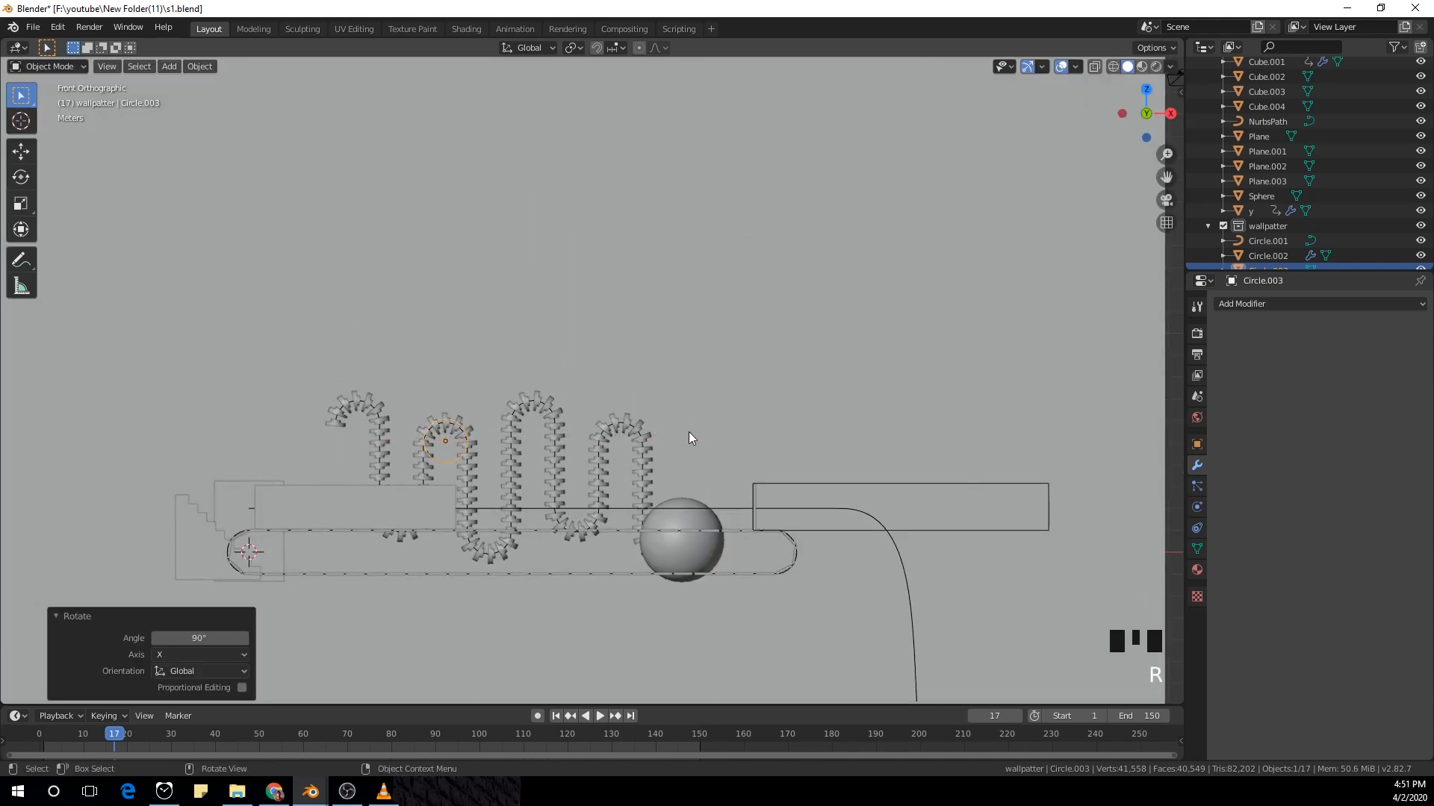
Step: Extrude the circle's whole outline in place and scale the new ring inward to about 0.108, leaving a small centre hole
scroll(532, 482, up, 3)
shift+middle_drag(532, 482, 531, 472)
key(Tab)
scroll(534, 478, up, 3)
shift+middle_drag(612, 502, 742, 424)
key(a)
scroll(687, 460, up, 3)
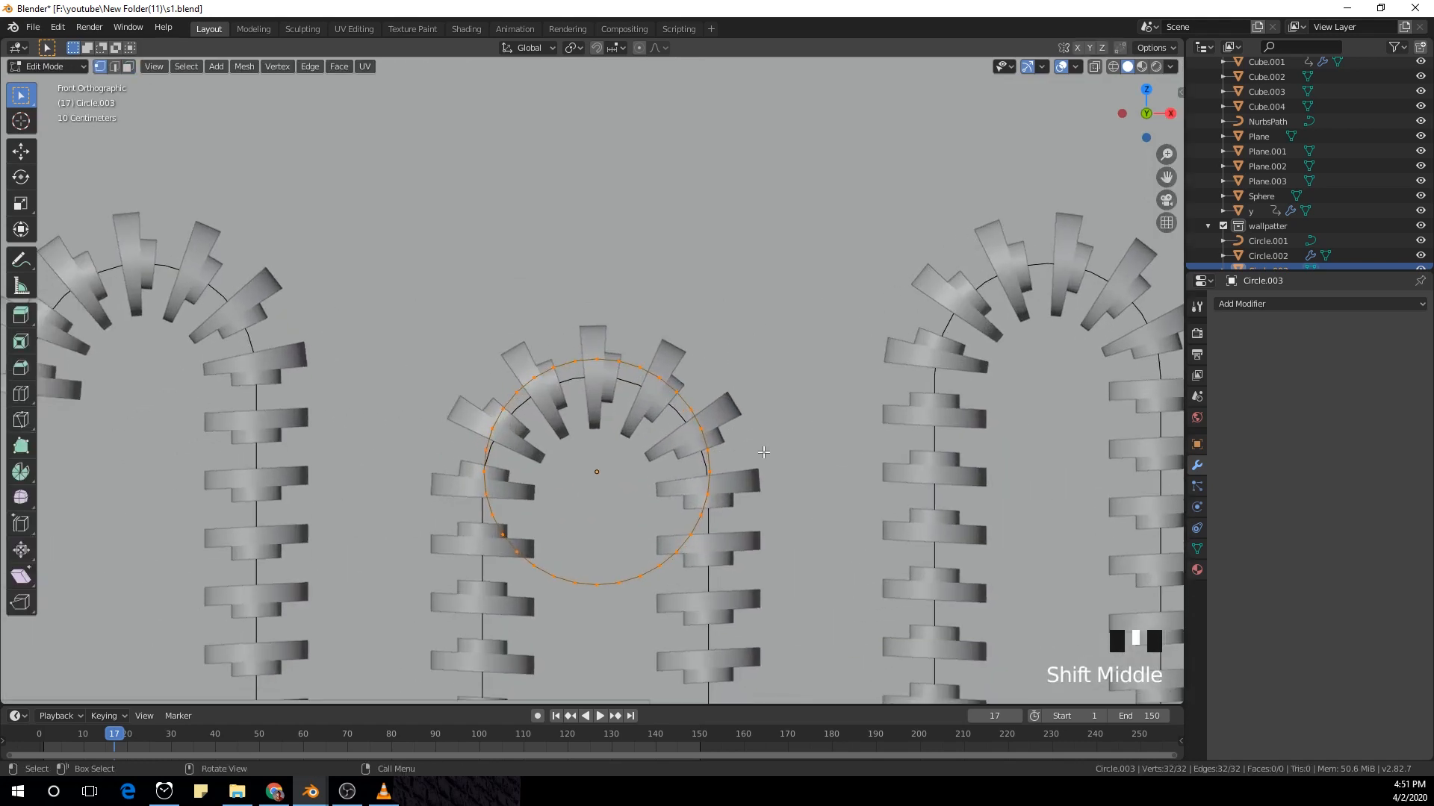
key(e)
right_click(814, 490)
key(s)
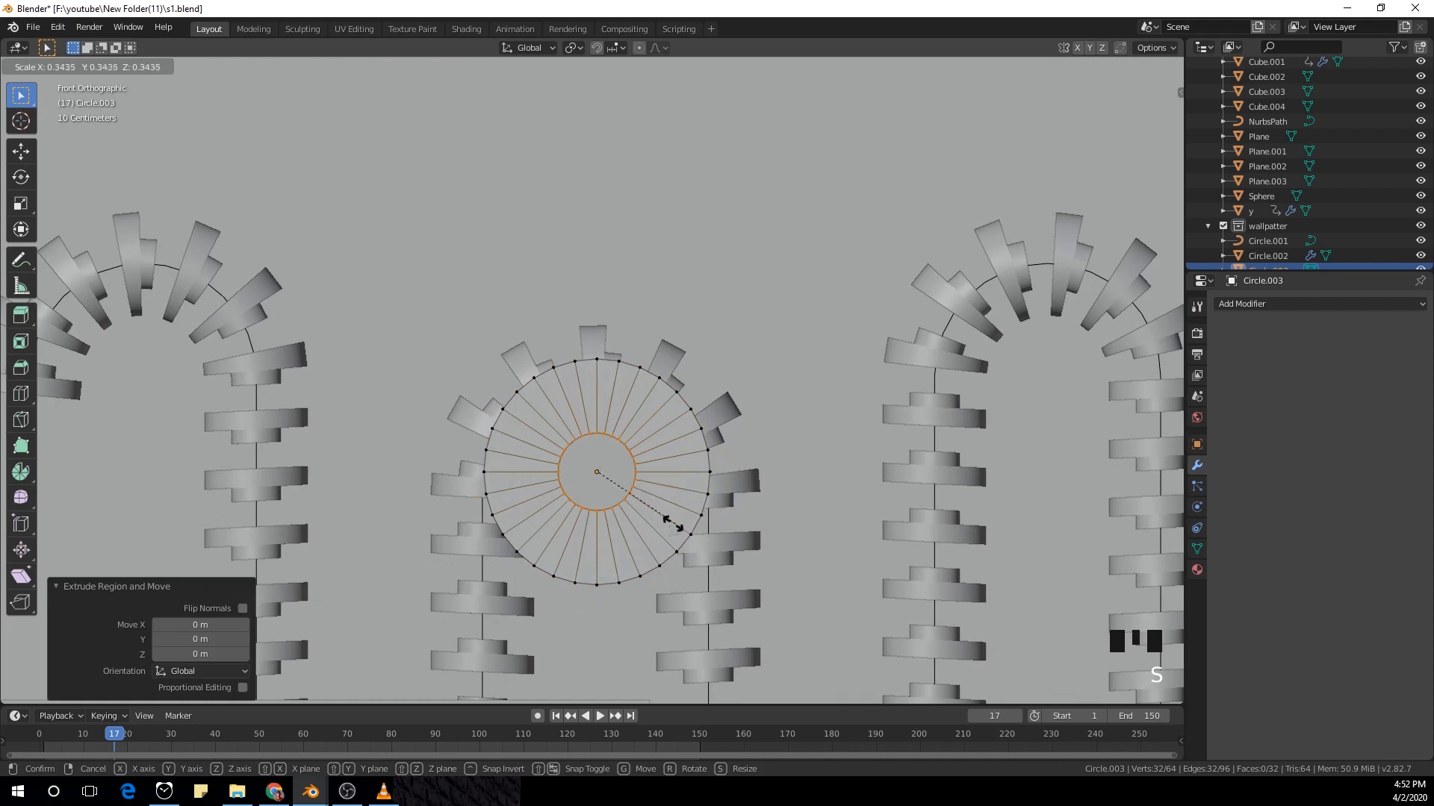
click(597, 500)
Step: Add two concentric loop cuts to the disc and scale them outward by about 1.272
scroll(597, 500, up, 2)
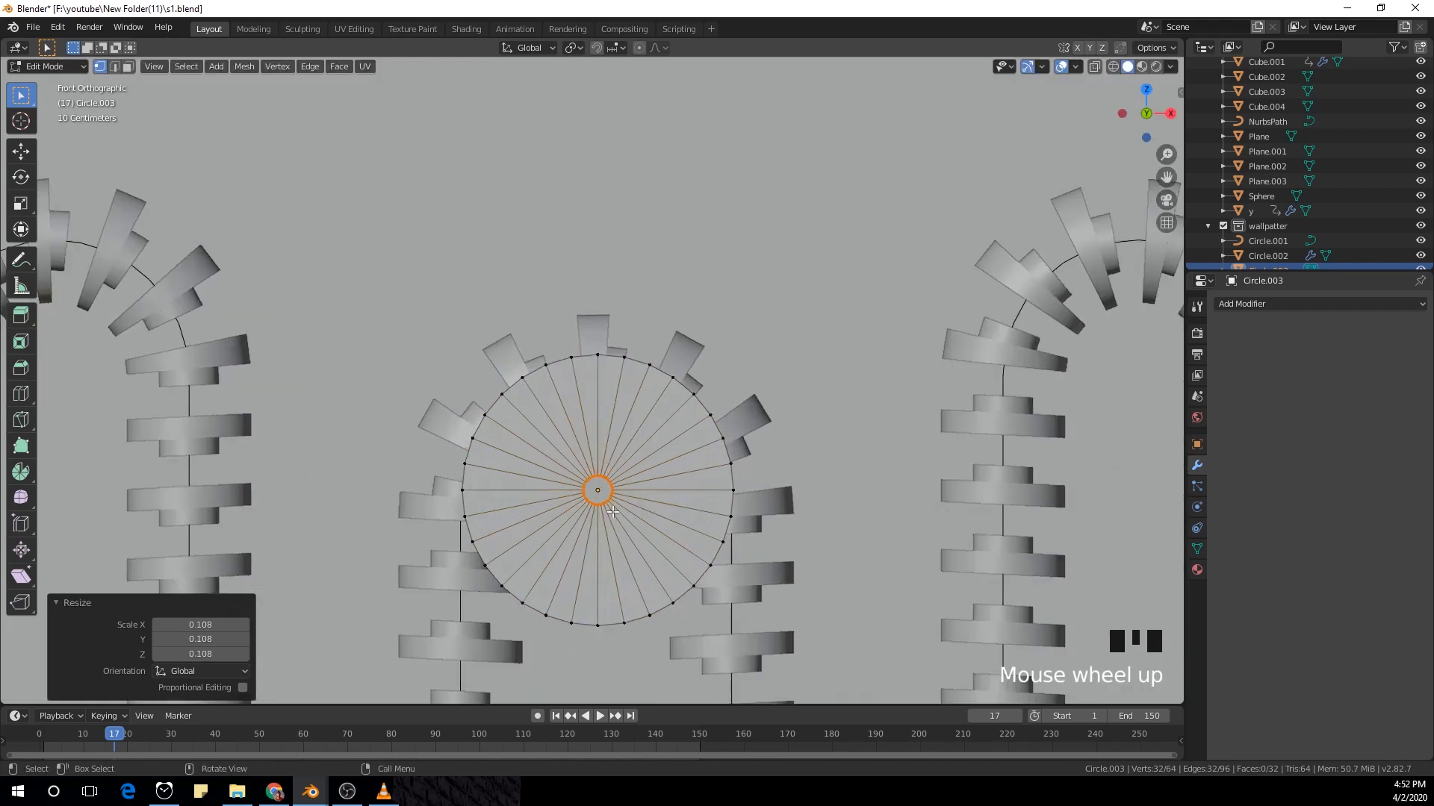
shift+middle_drag(656, 486, 655, 475)
key(ctrl+r)
scroll(656, 475, up, 1)
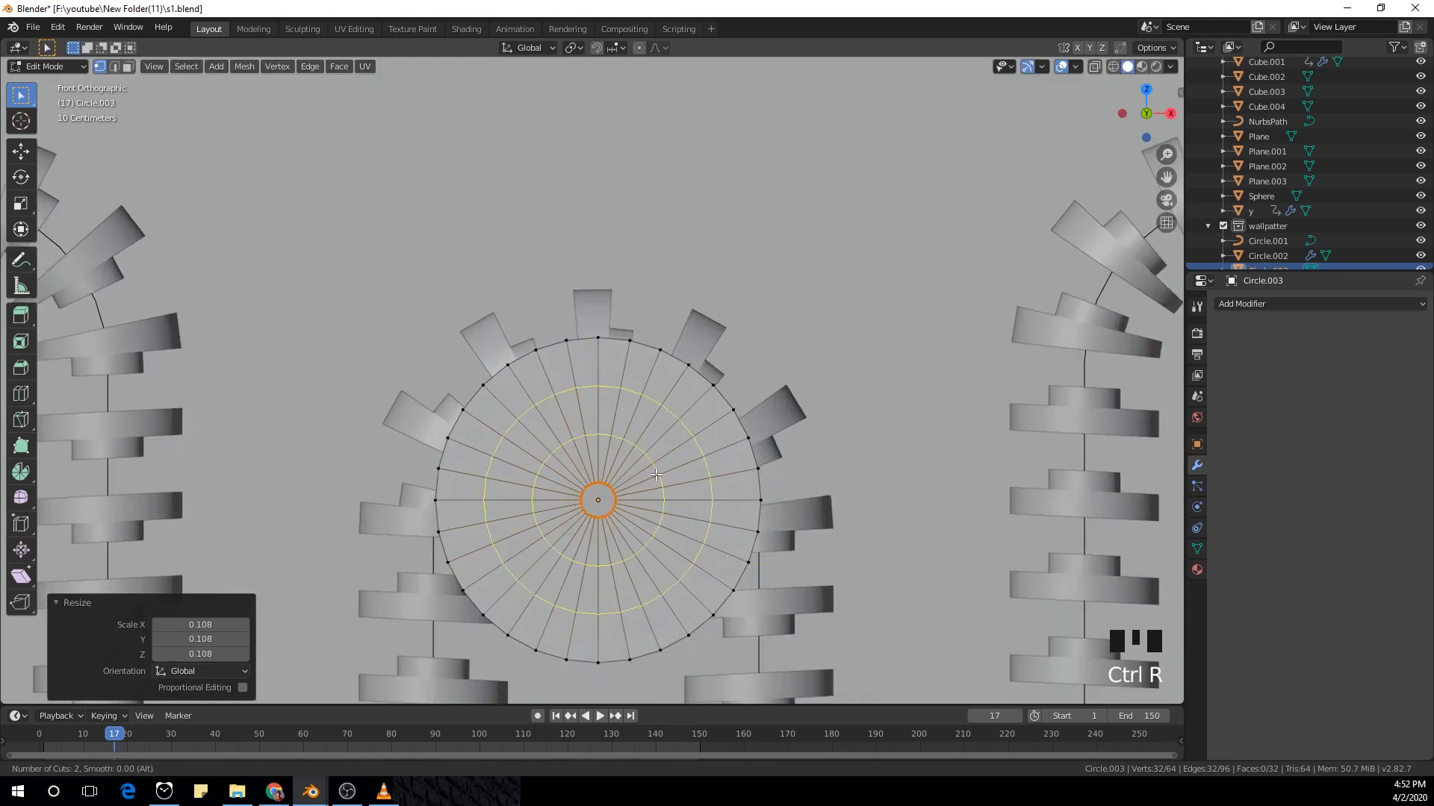
click(656, 475)
right_click(655, 475)
key(s)
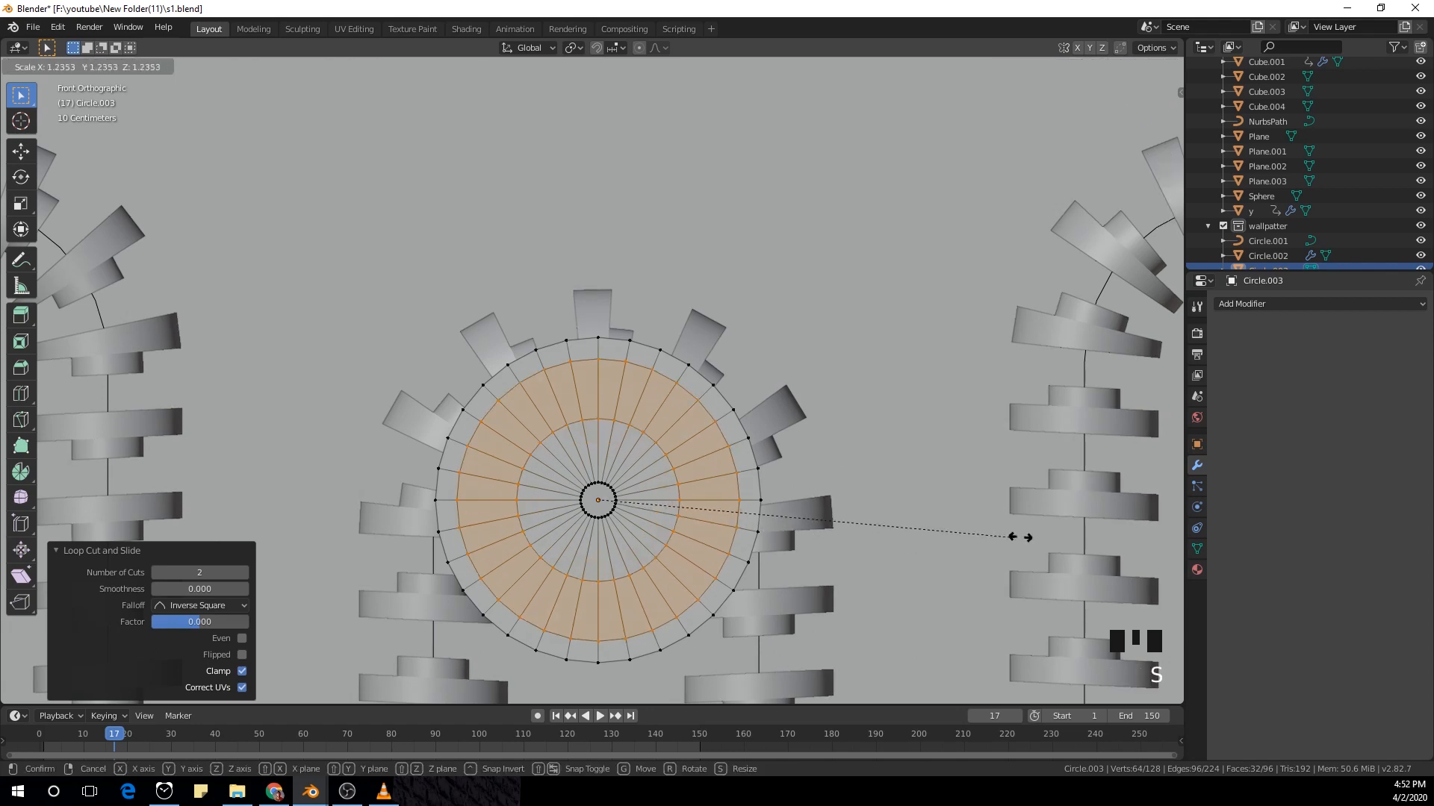
click(1027, 536)
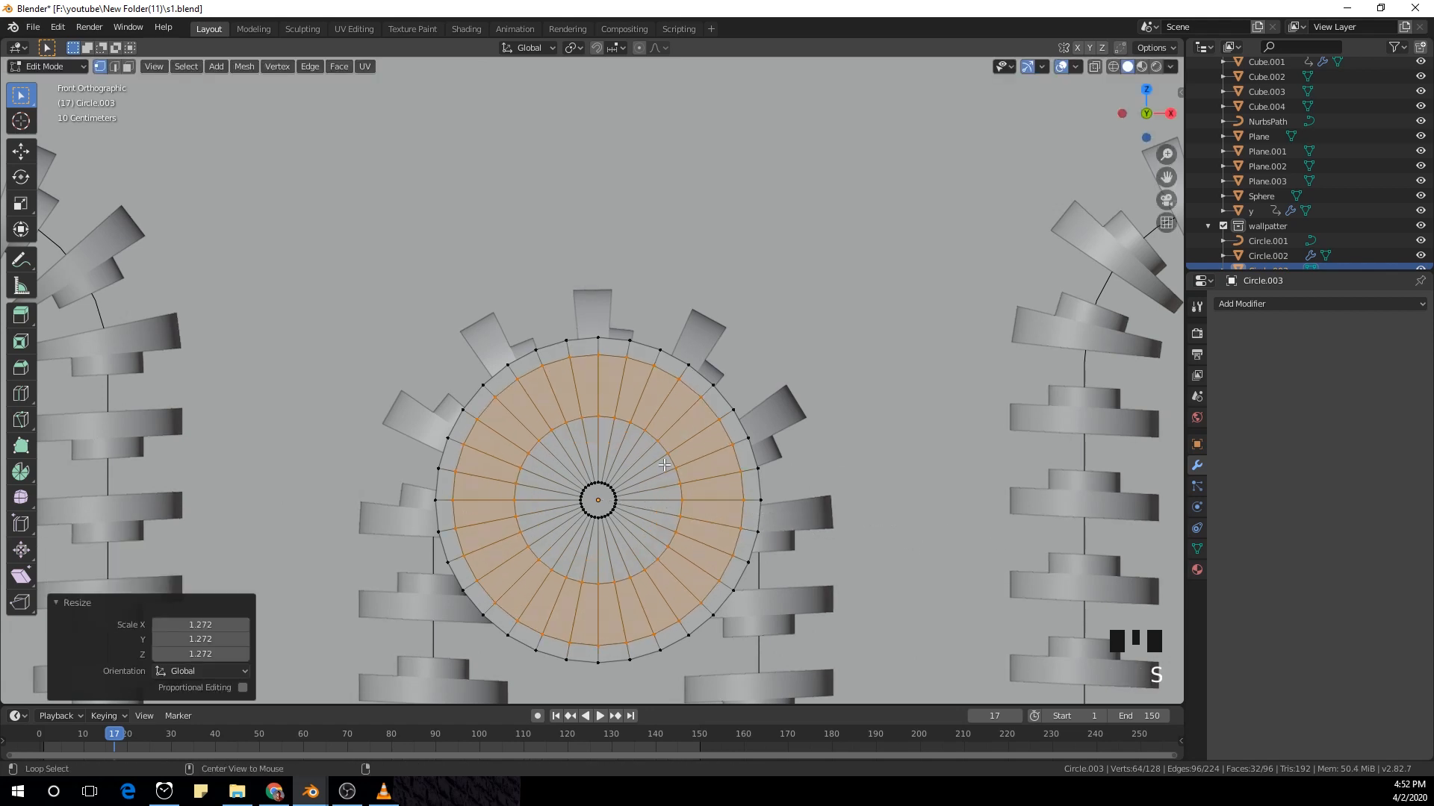
Step: Enlarge the inner loop cut and shrink the outer one slightly, forming a narrow ring near the disc's rim
alt+click(665, 466)
key(s)
right_click(757, 493)
alt+click(681, 477)
key(s)
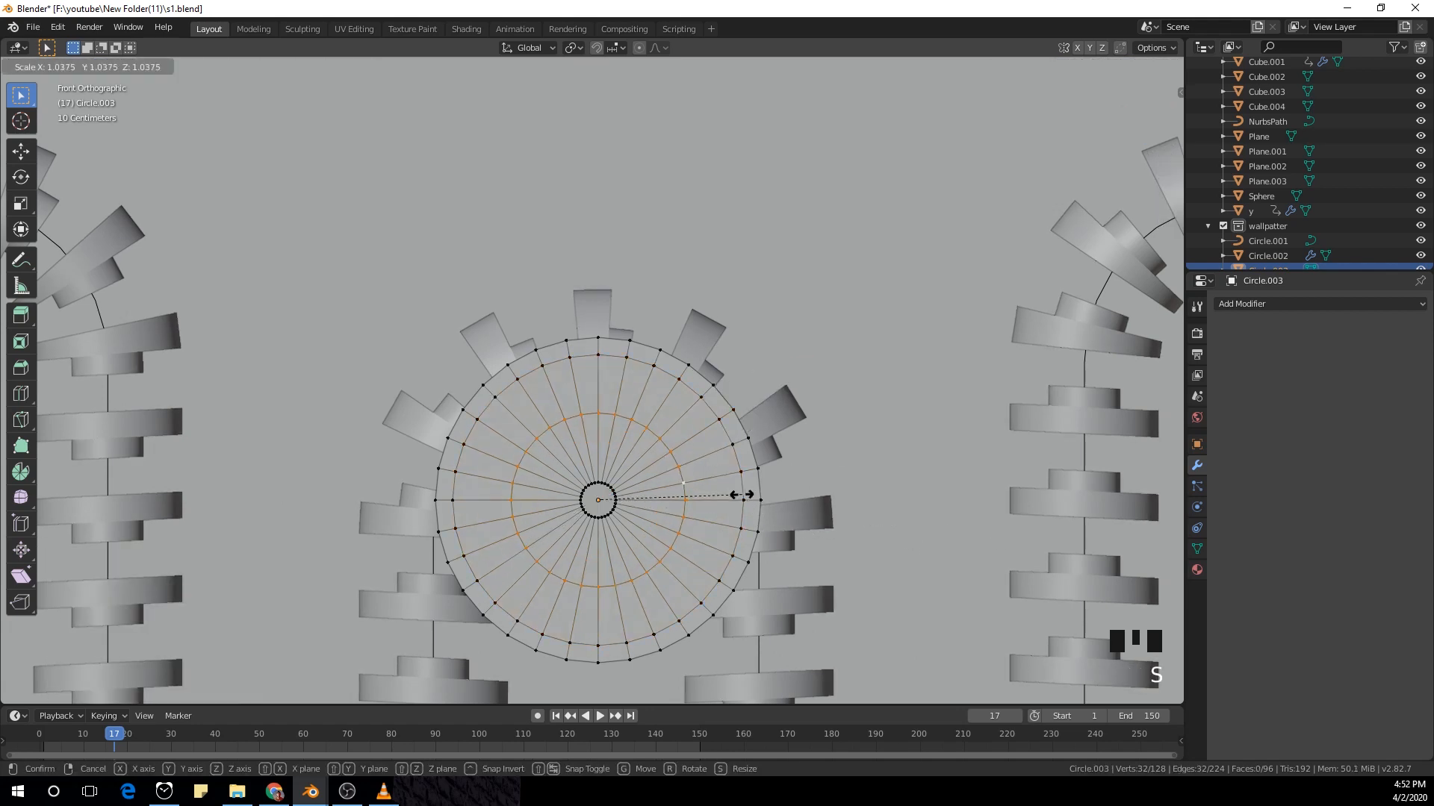
click(808, 505)
key(s)
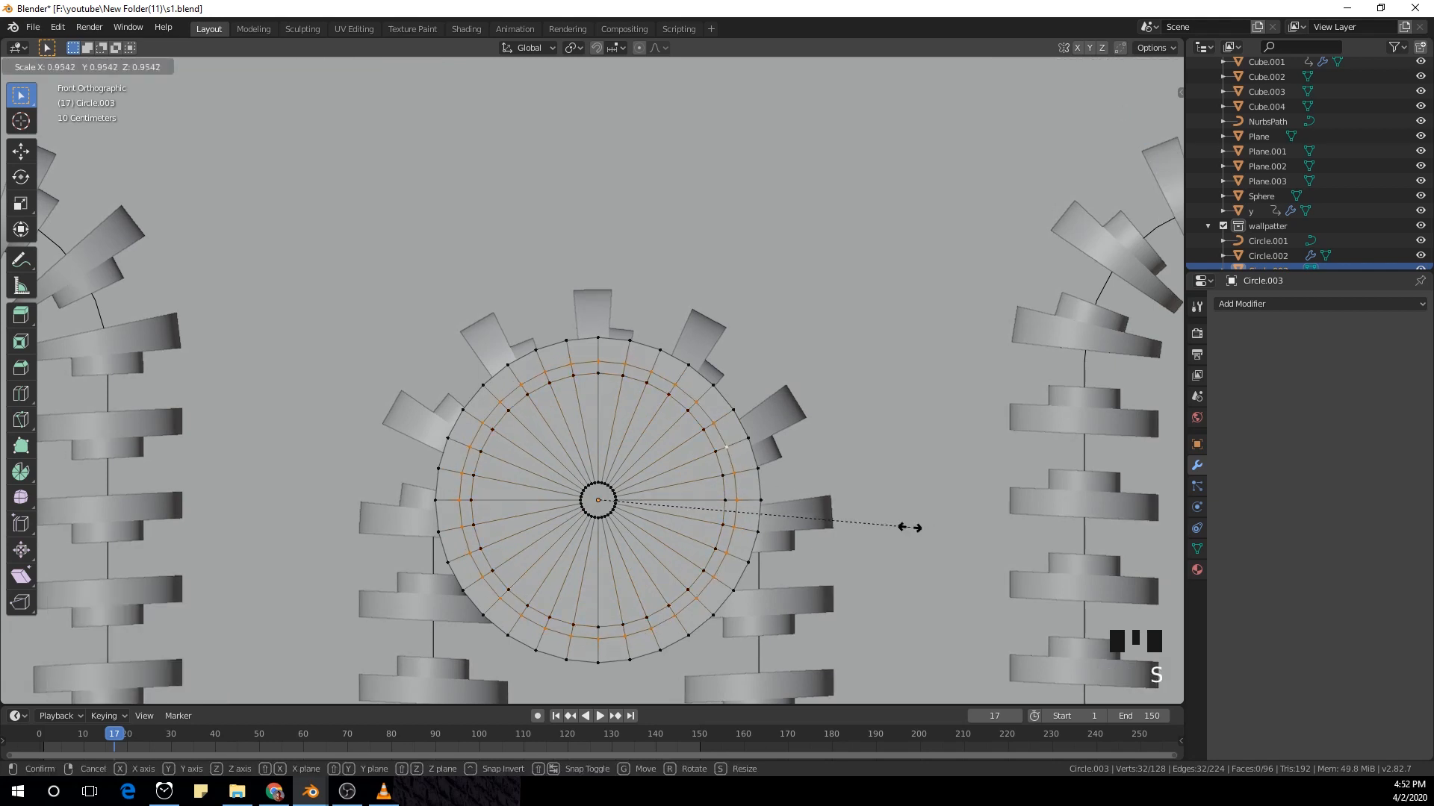
right_click(903, 528)
Step: Extrude the narrow ring of faces near the disc's rim and push it back about 0.168 m along Y, forming a groove
key(3)
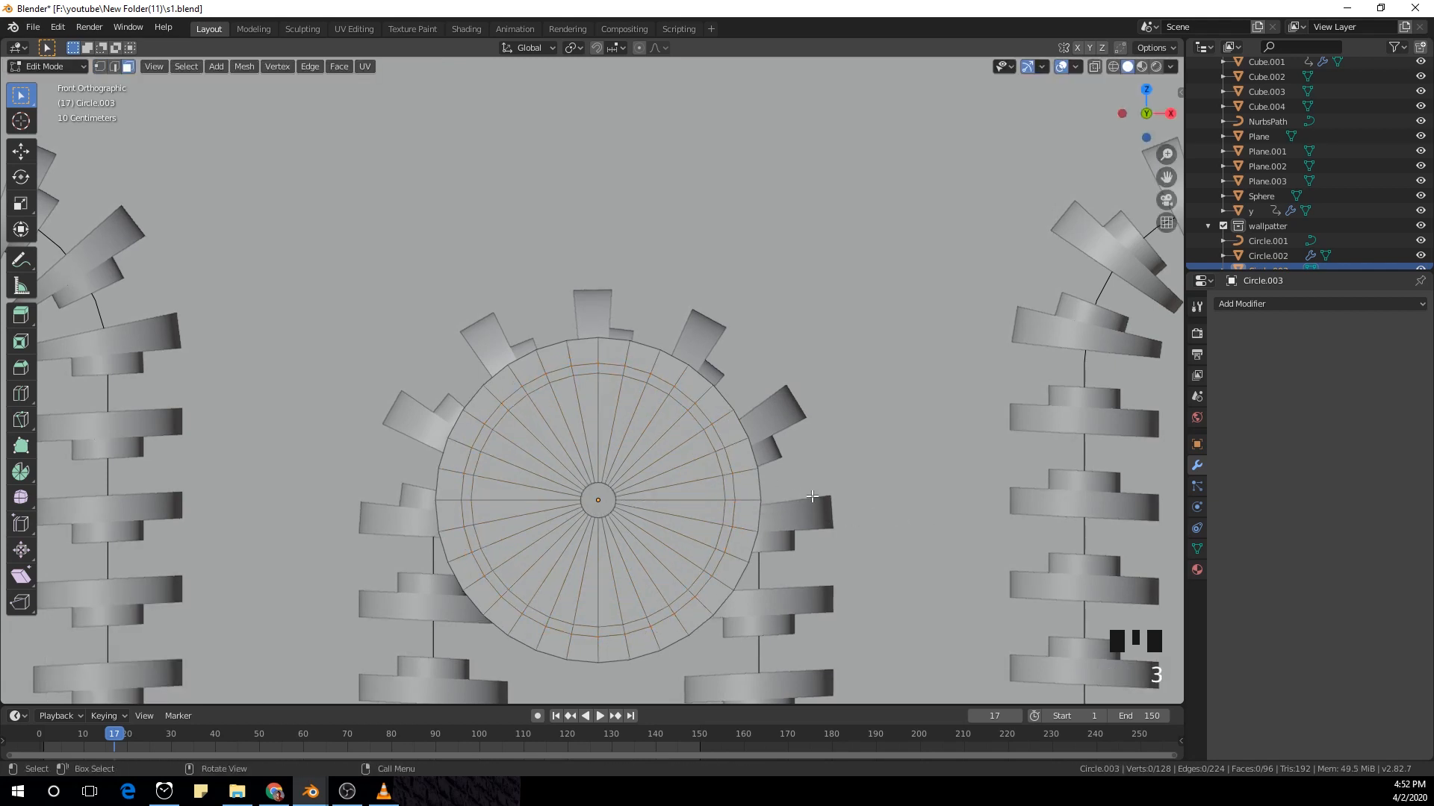
alt+click(713, 447)
alt+click(713, 451)
alt+click(723, 454)
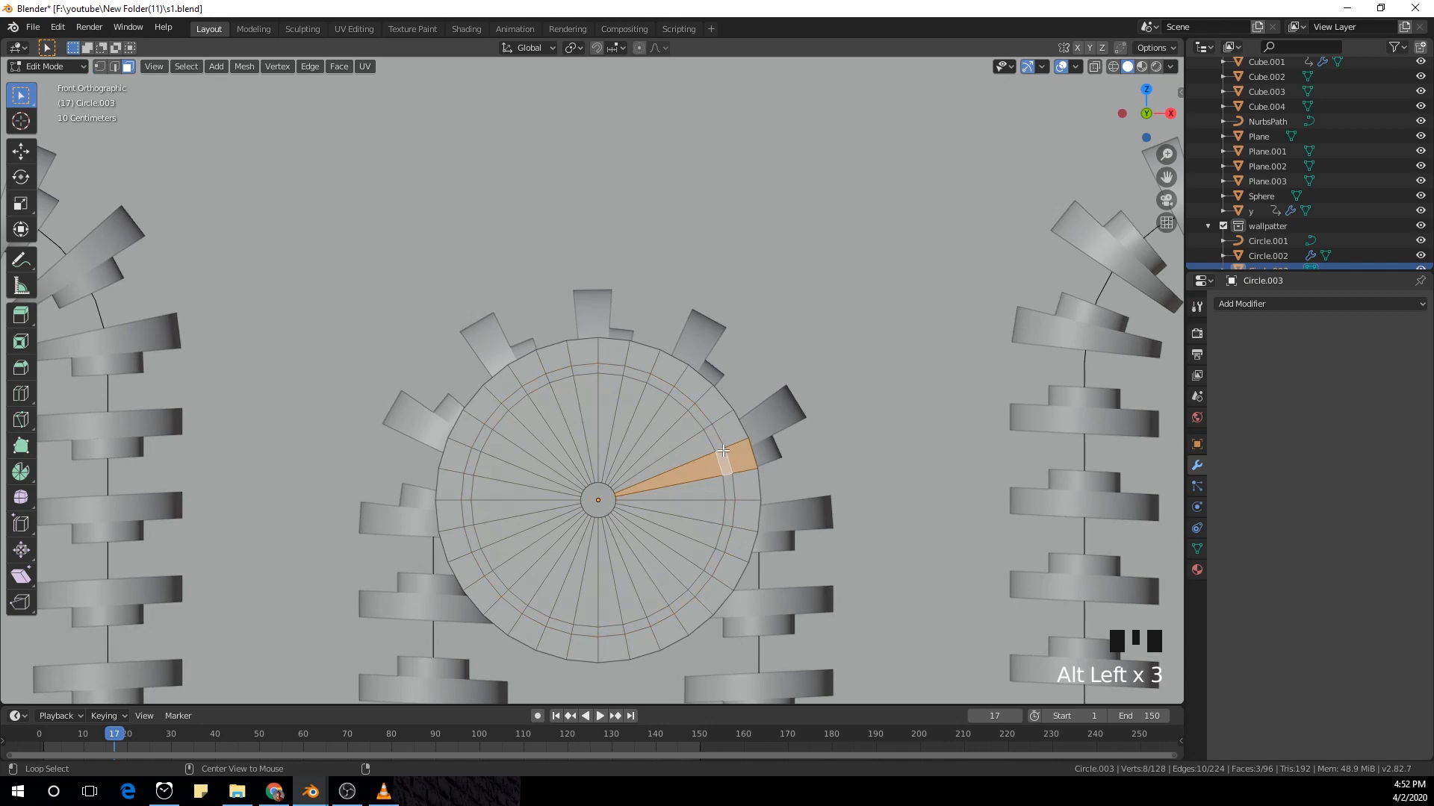
alt+click(723, 451)
scroll(723, 451, down, 2)
middle_drag(723, 451, 734, 461)
scroll(734, 461, down, 5)
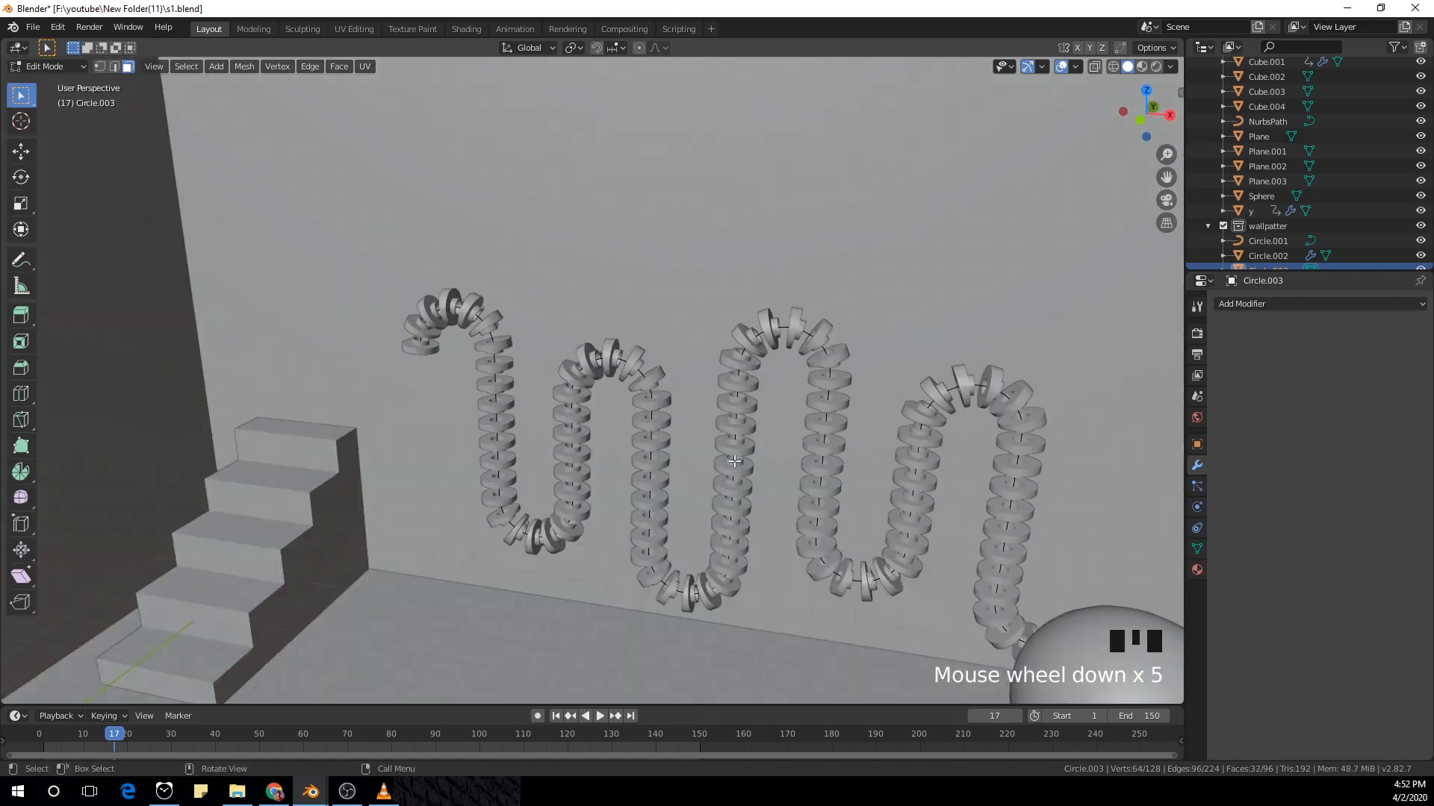
scroll(734, 461, down, 5)
key(e)
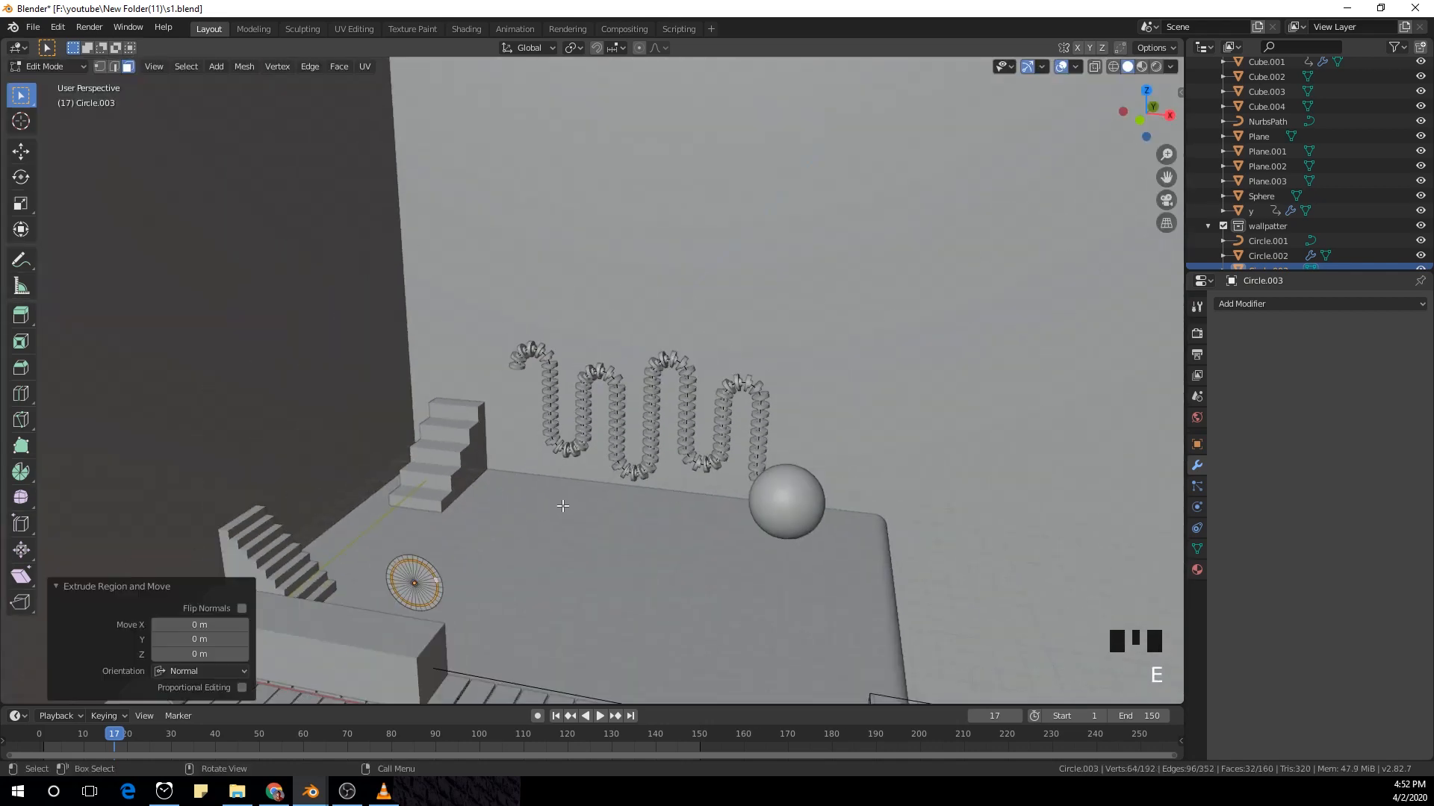
key(g)
key(y)
click(567, 505)
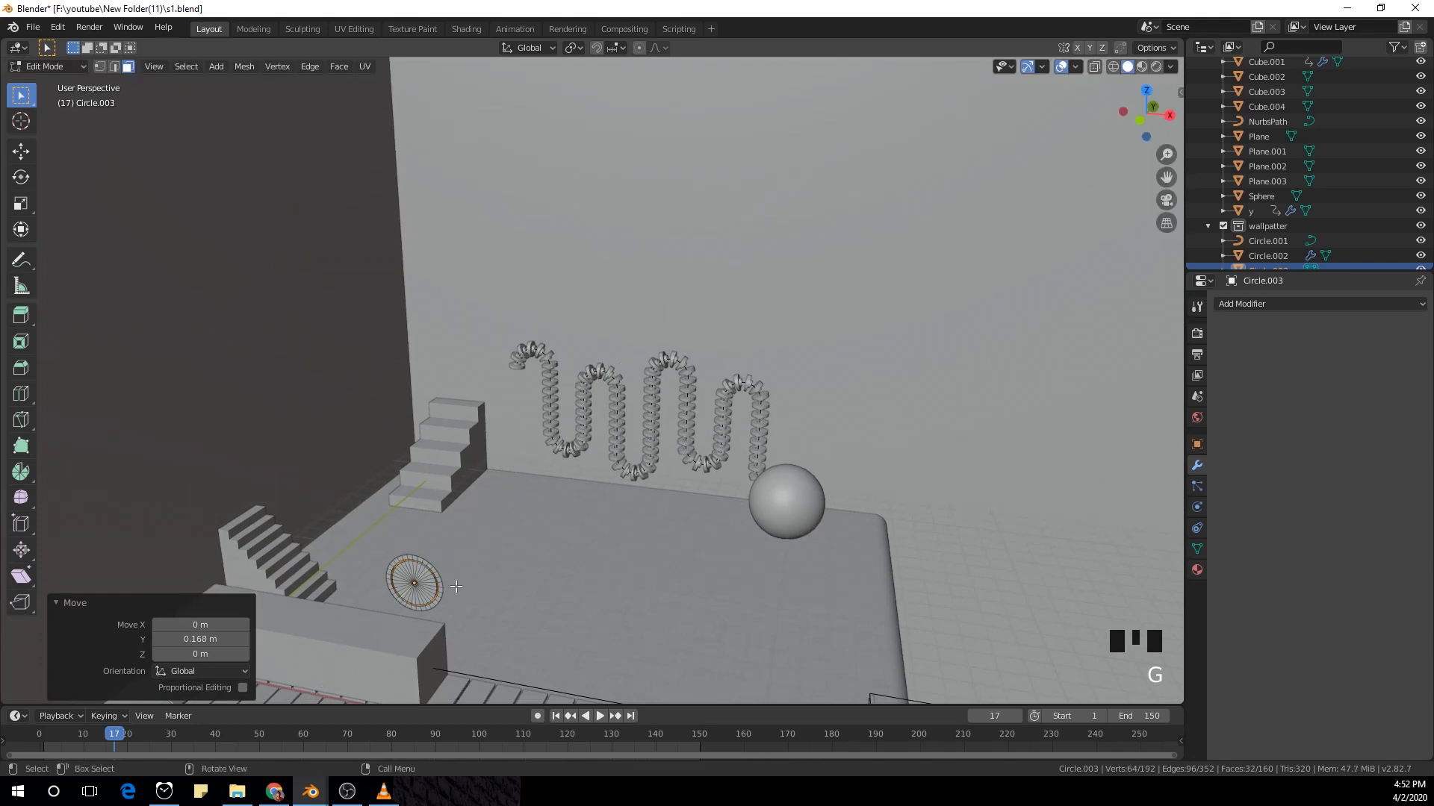
Step: Extrude the disc's outer edge loop about 0.662 m along Y to give the wheel its thickness
shift+middle_drag(456, 587, 650, 412)
scroll(726, 446, up, 3)
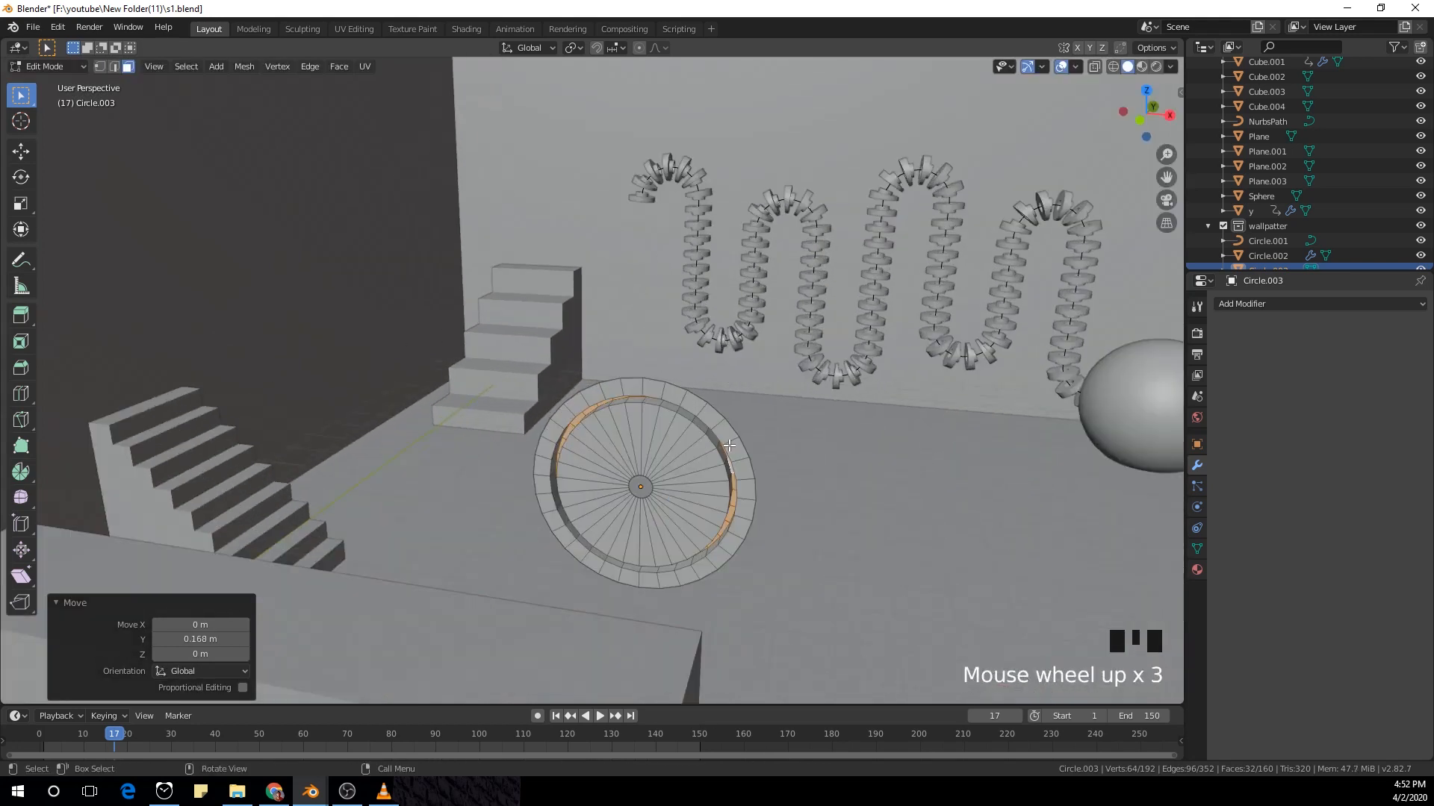
key(2)
alt+click(717, 448)
scroll(717, 448, down, 1)
middle_drag(800, 414, 590, 439)
key(e)
key(g)
key(y)
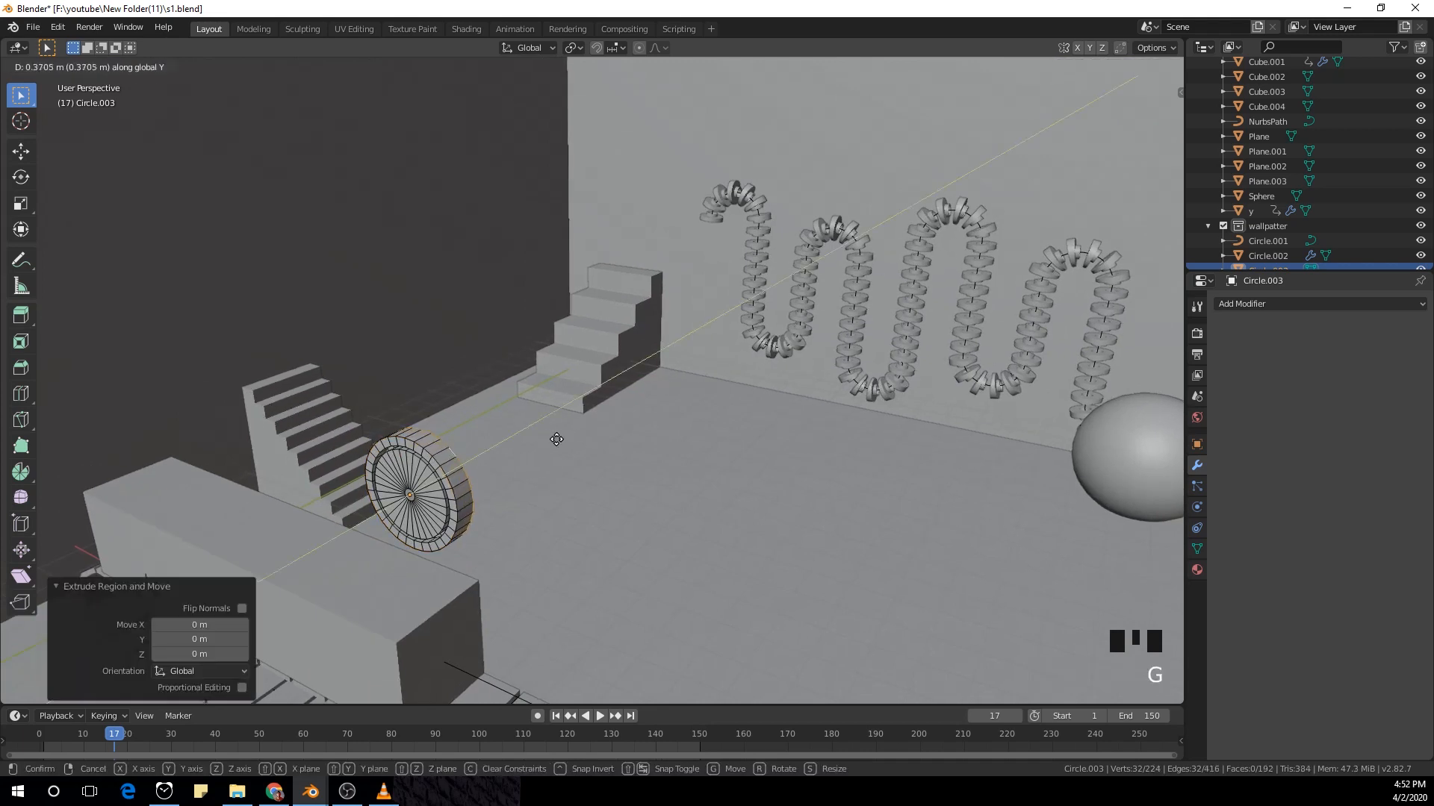
click(569, 438)
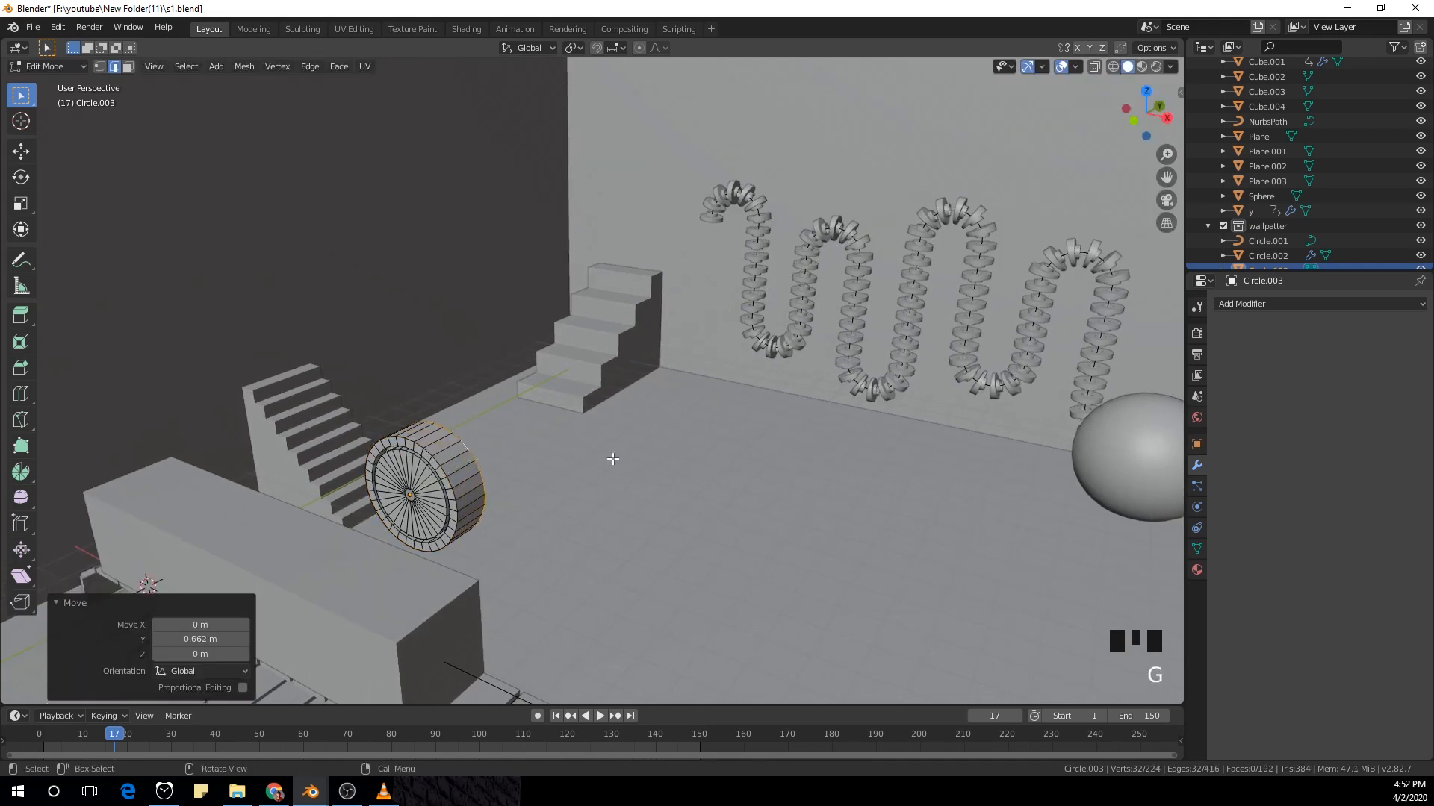
Step: Extrude the wheel's rear edge loop in place and scale it inward in two passes, the second by about 0.779
shift+middle_drag(615, 458, 669, 451)
key(e)
right_click(838, 554)
key(s)
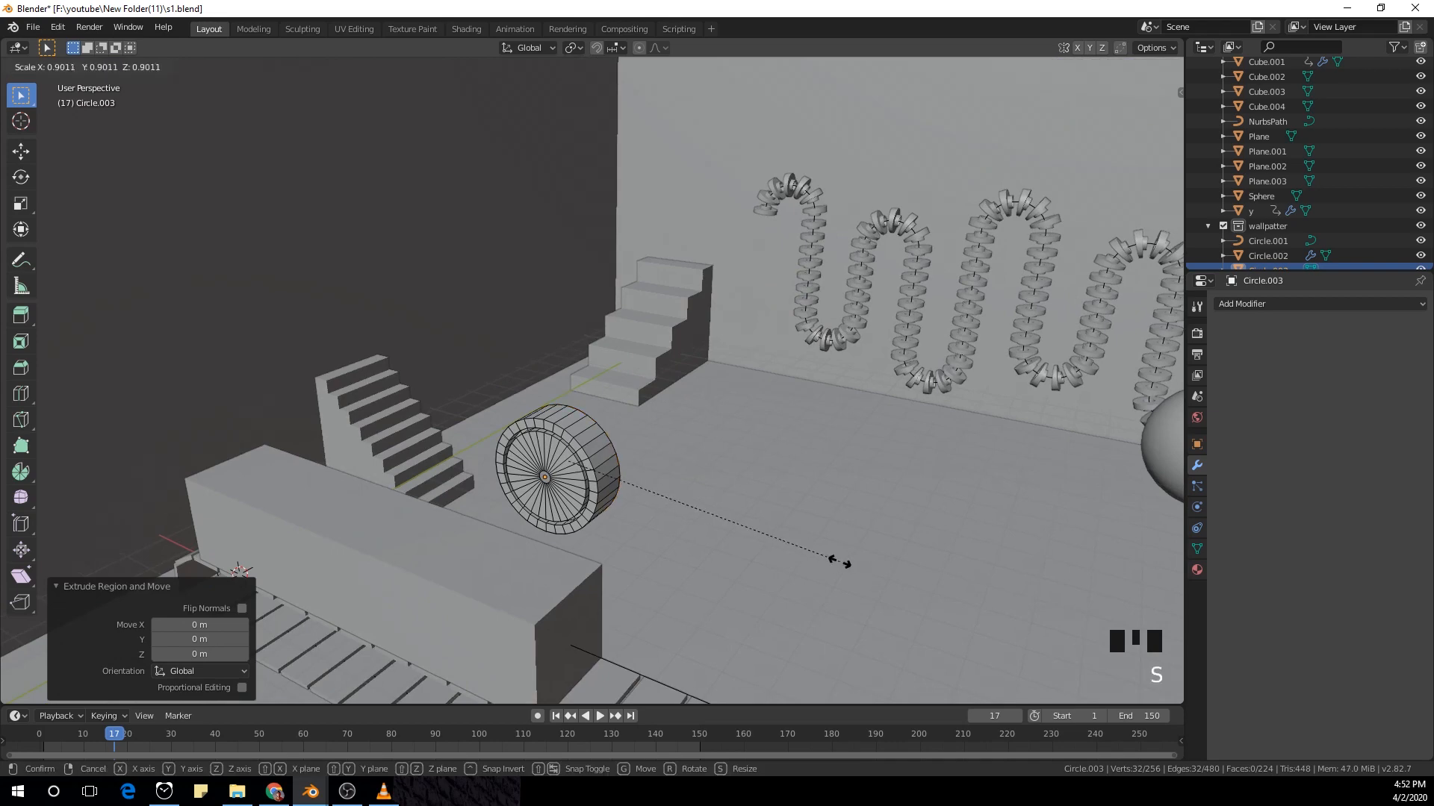
click(796, 561)
middle_drag(796, 562, 672, 480)
key(s)
click(641, 491)
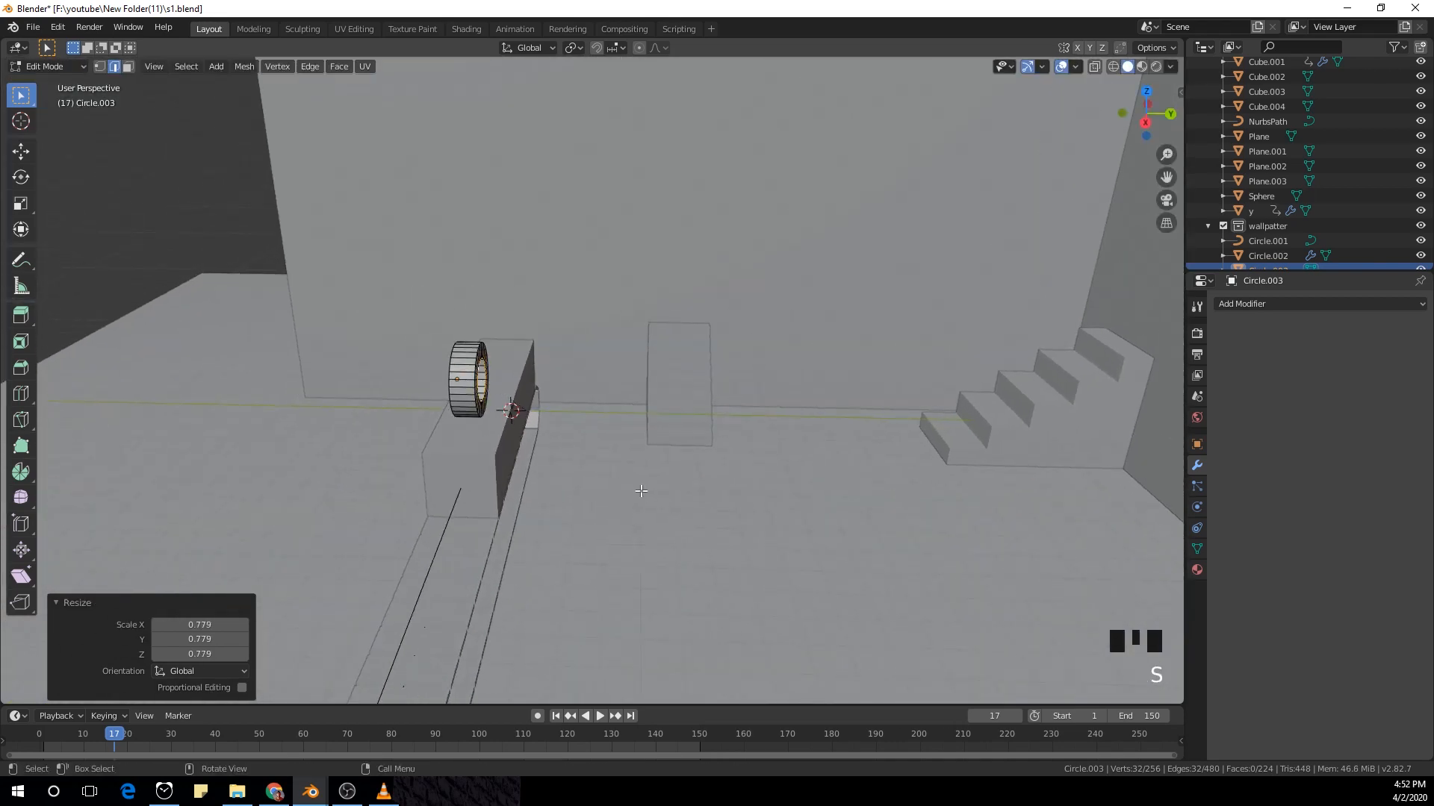
Step: Extrude the reduced rear loop about 1.5 m along Y to form the axle
key(e)
key(y)
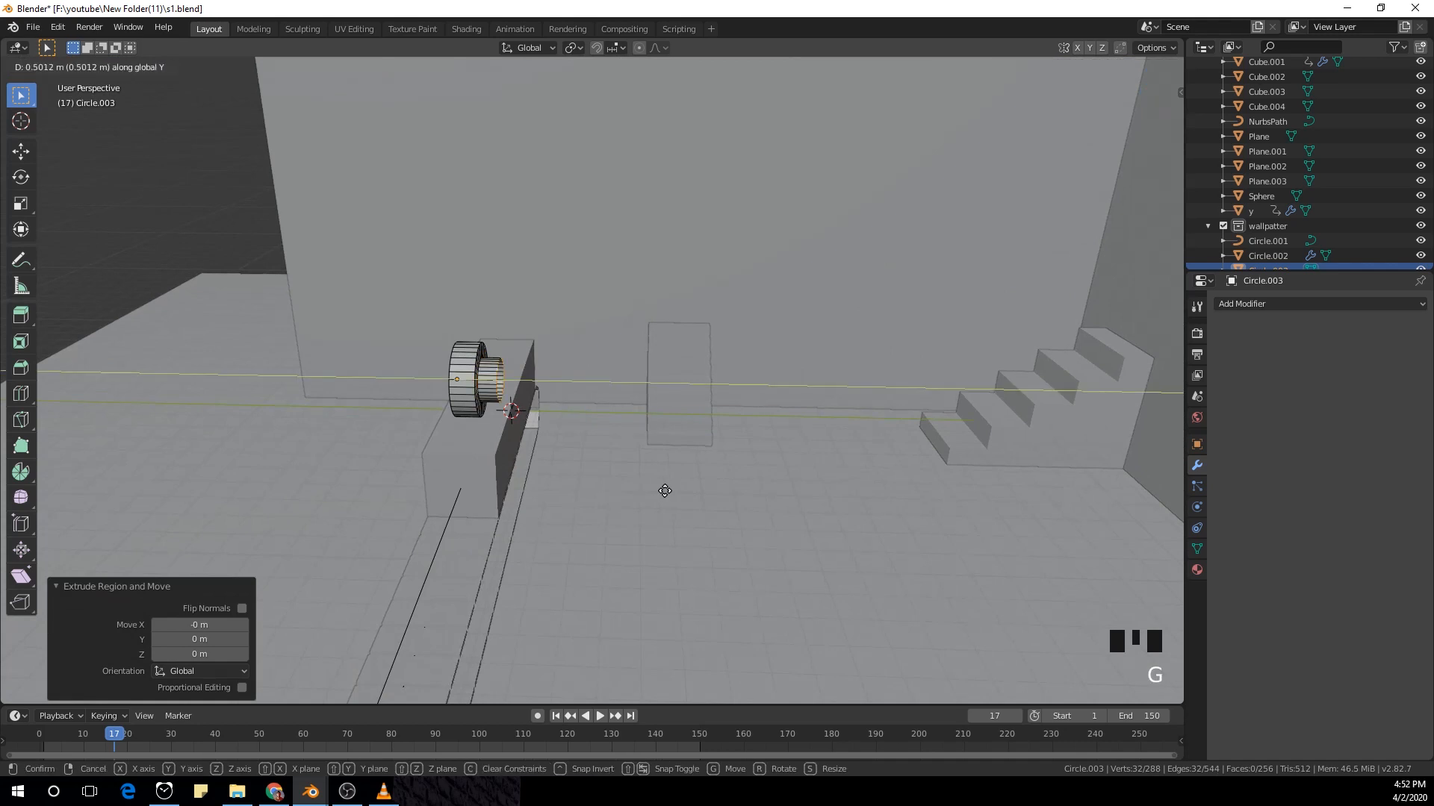
click(696, 493)
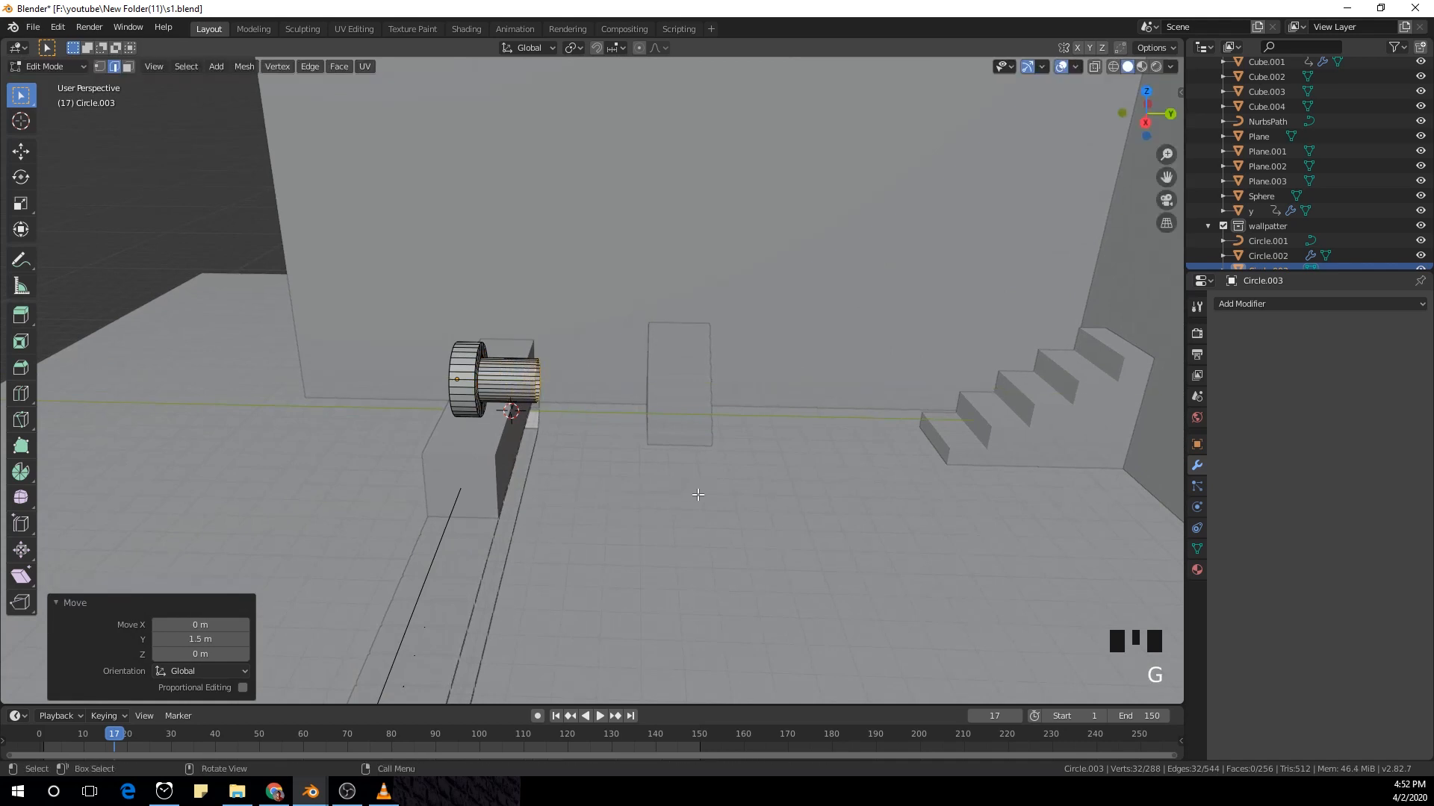
Step: Extrude the axle's end loop in place, enlarge it slightly, and extrude it about 0.641 m along Y as a second wheel
key(e)
right_click(695, 494)
key(s)
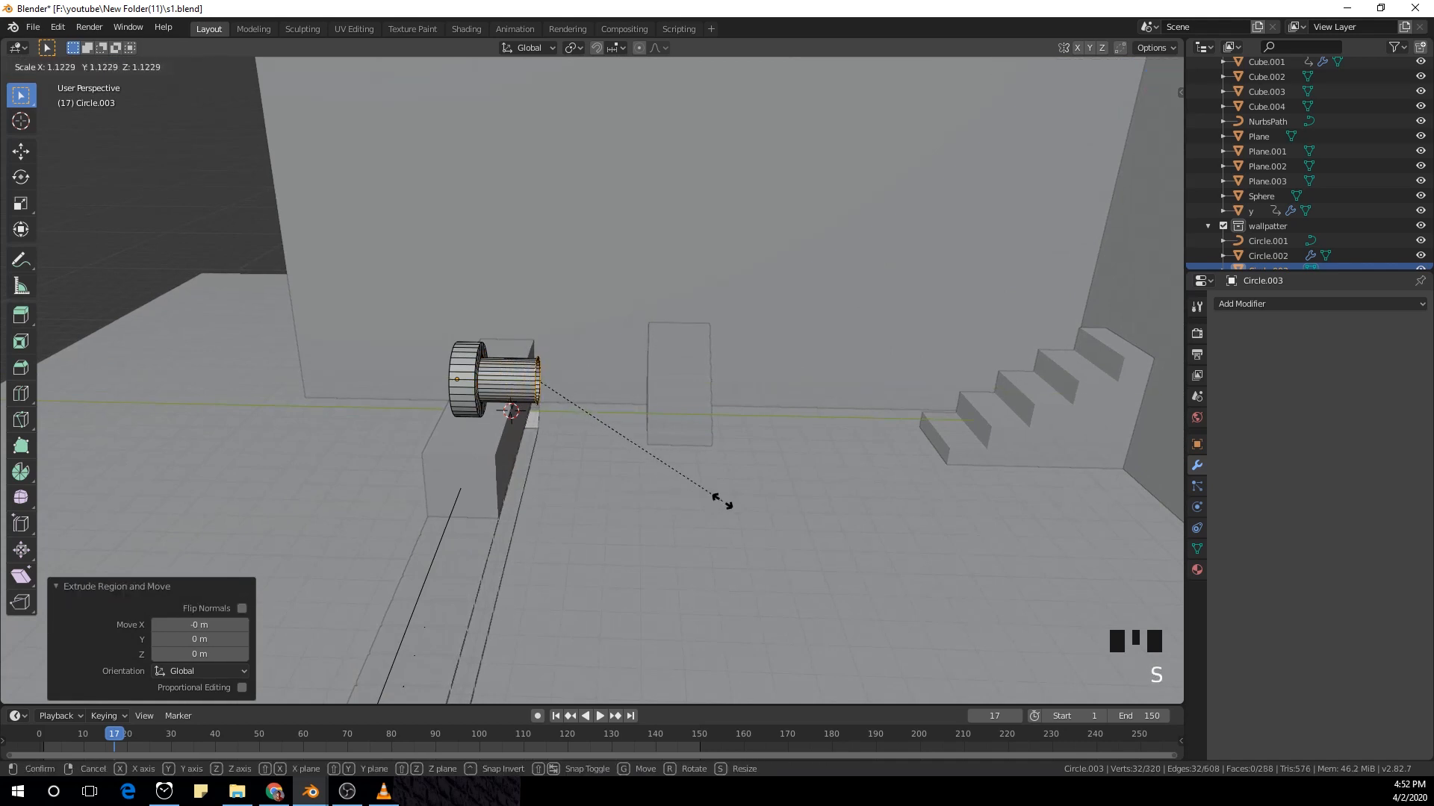
click(734, 504)
key(e)
right_click(732, 503)
key(g)
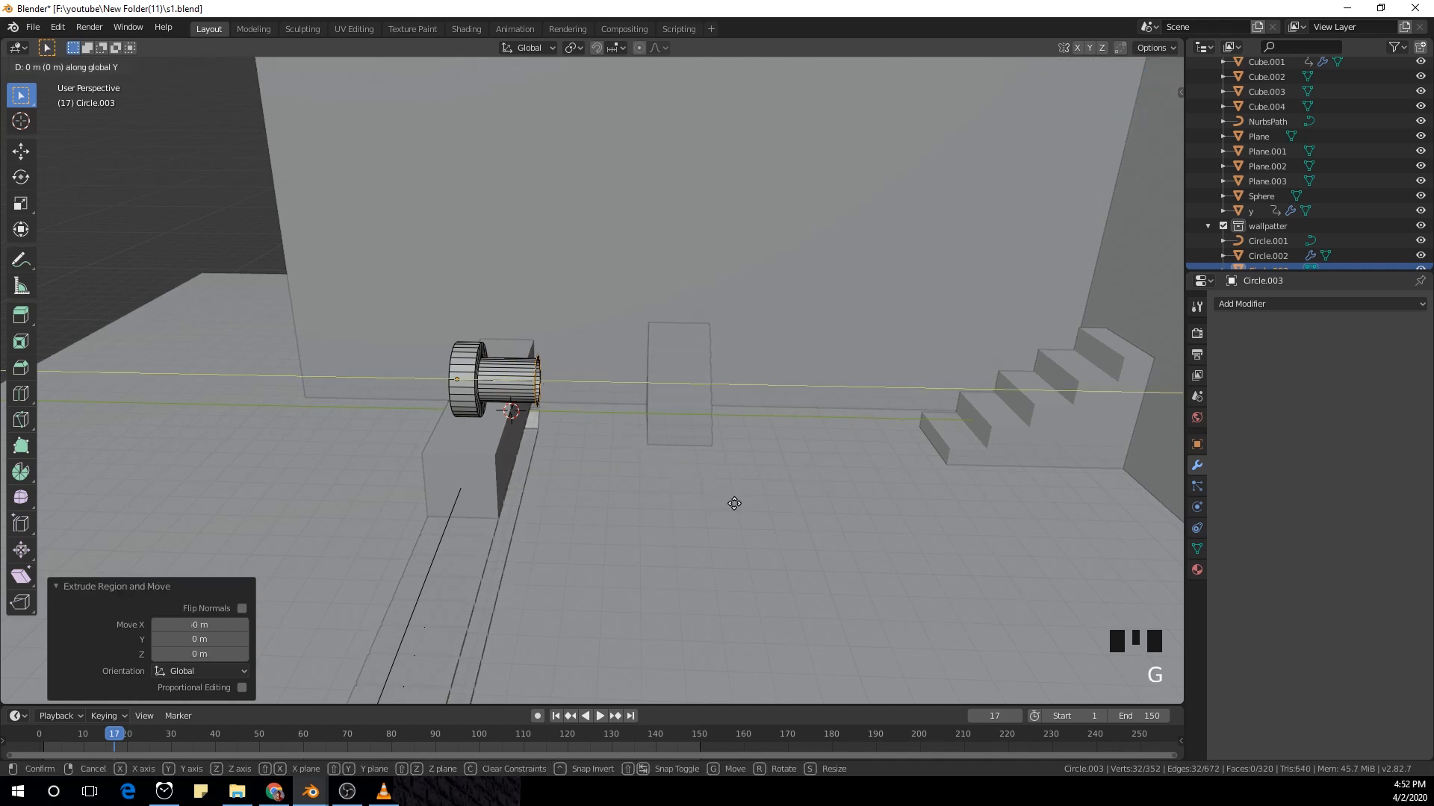
key(y)
click(749, 506)
Step: Select the face loop around the axle and scale it thinner on X and Z only, keeping its Y length
shift+middle_drag(524, 437, 619, 486)
scroll(620, 486, up, 2)
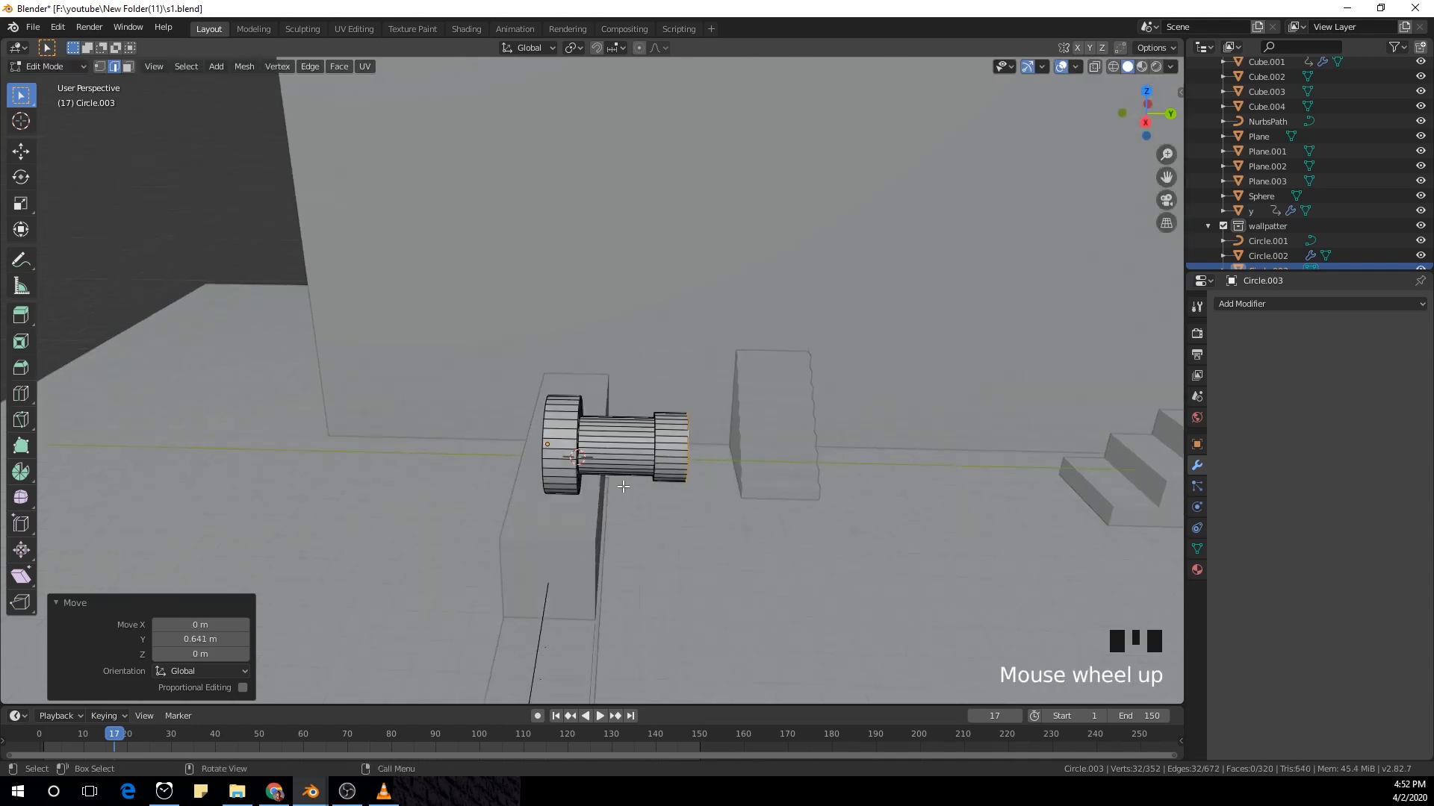
key(3)
scroll(620, 486, up, 1)
alt+click(619, 486)
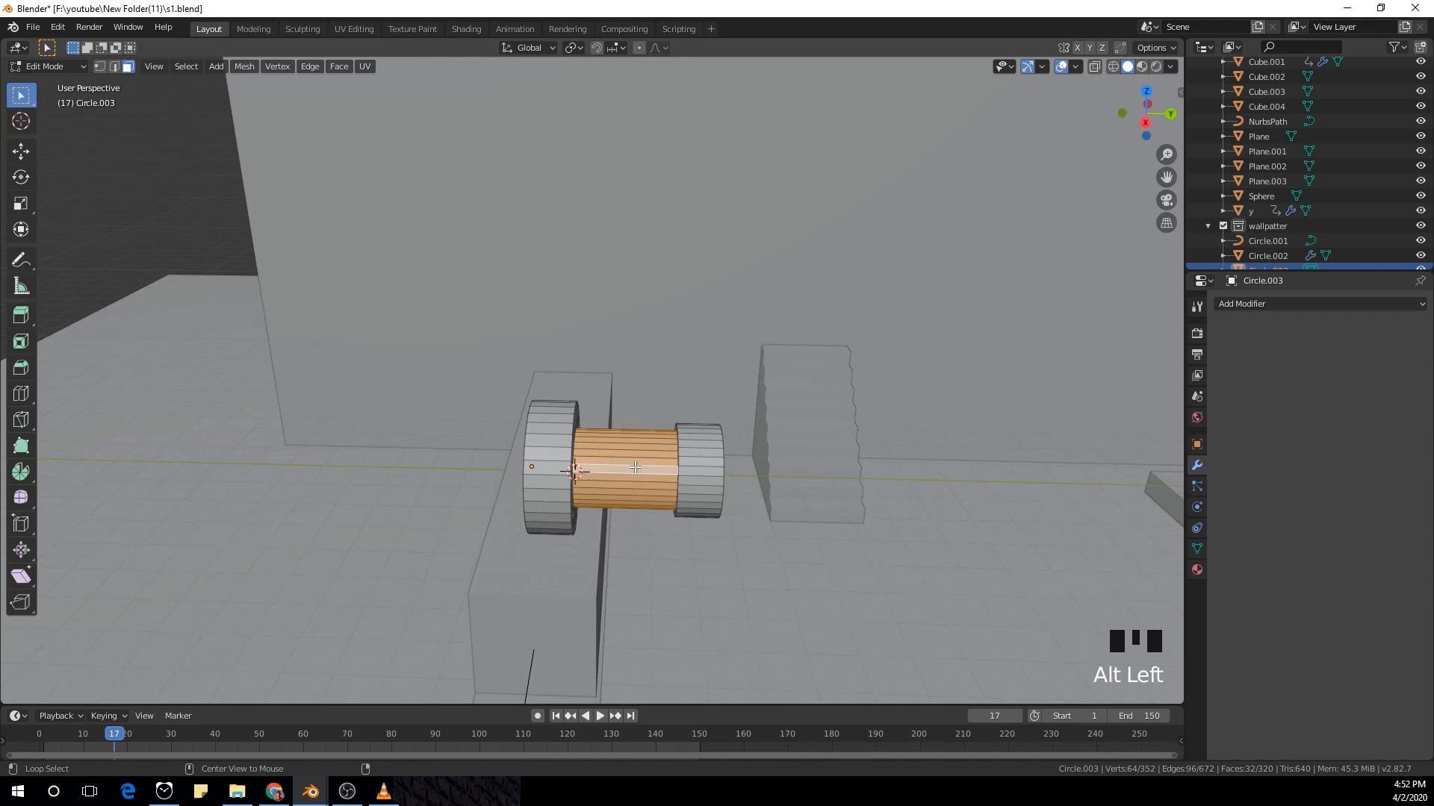
key(s)
click(865, 589)
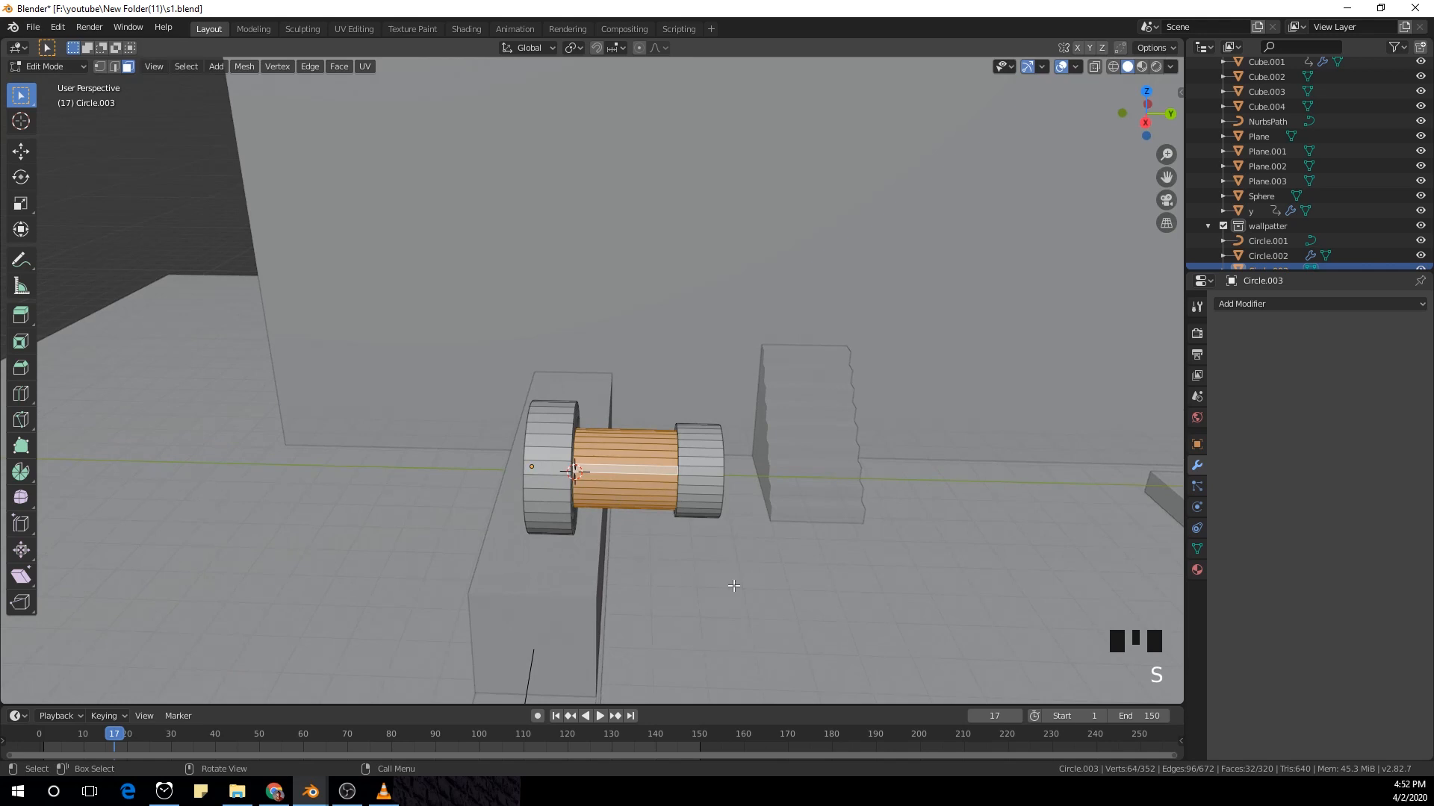
middle_drag(734, 586, 735, 569)
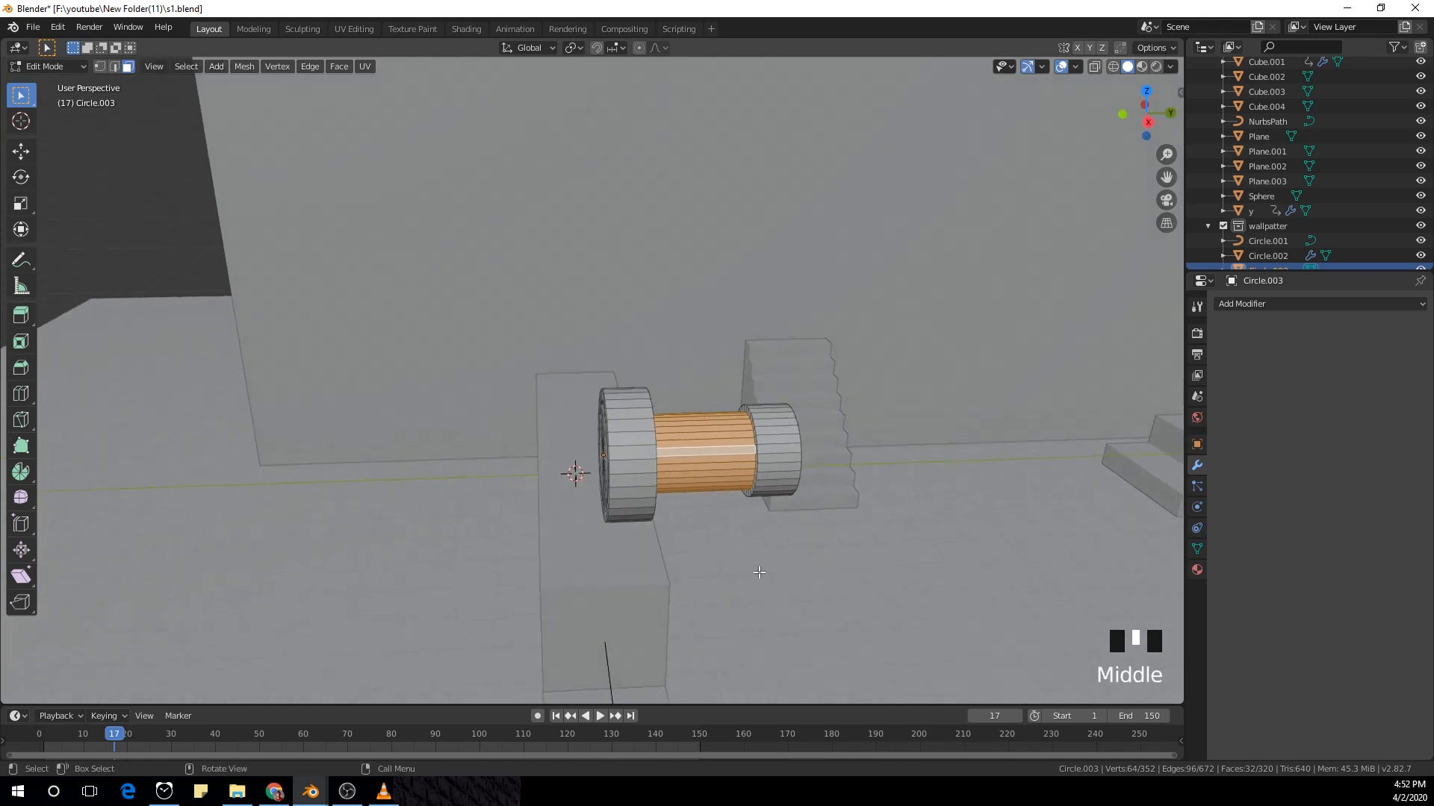
key(s)
key(shift+y)
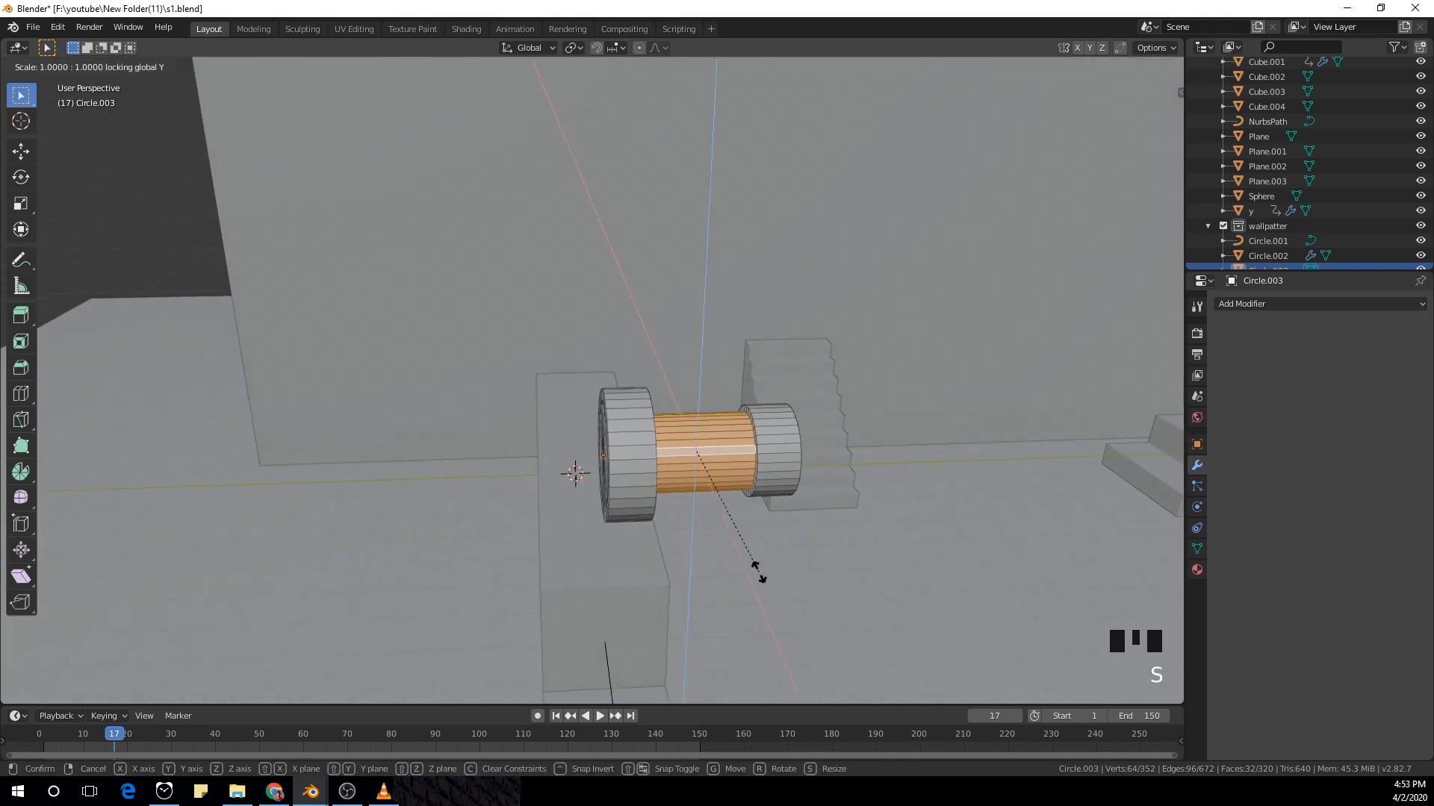
click(728, 512)
Step: Return to Object Mode, shade the wheel object smooth and enable Auto Smooth for its normals
scroll(730, 504, down, 2)
scroll(731, 510, up, 2)
key(Tab)
mouse_move(732, 512)
middle_down()
mouse_move(764, 518)
mouse_move(843, 490)
mouse_move(732, 490)
middle_up()
scroll(804, 509, up, 2)
scroll(732, 490, up, 1)
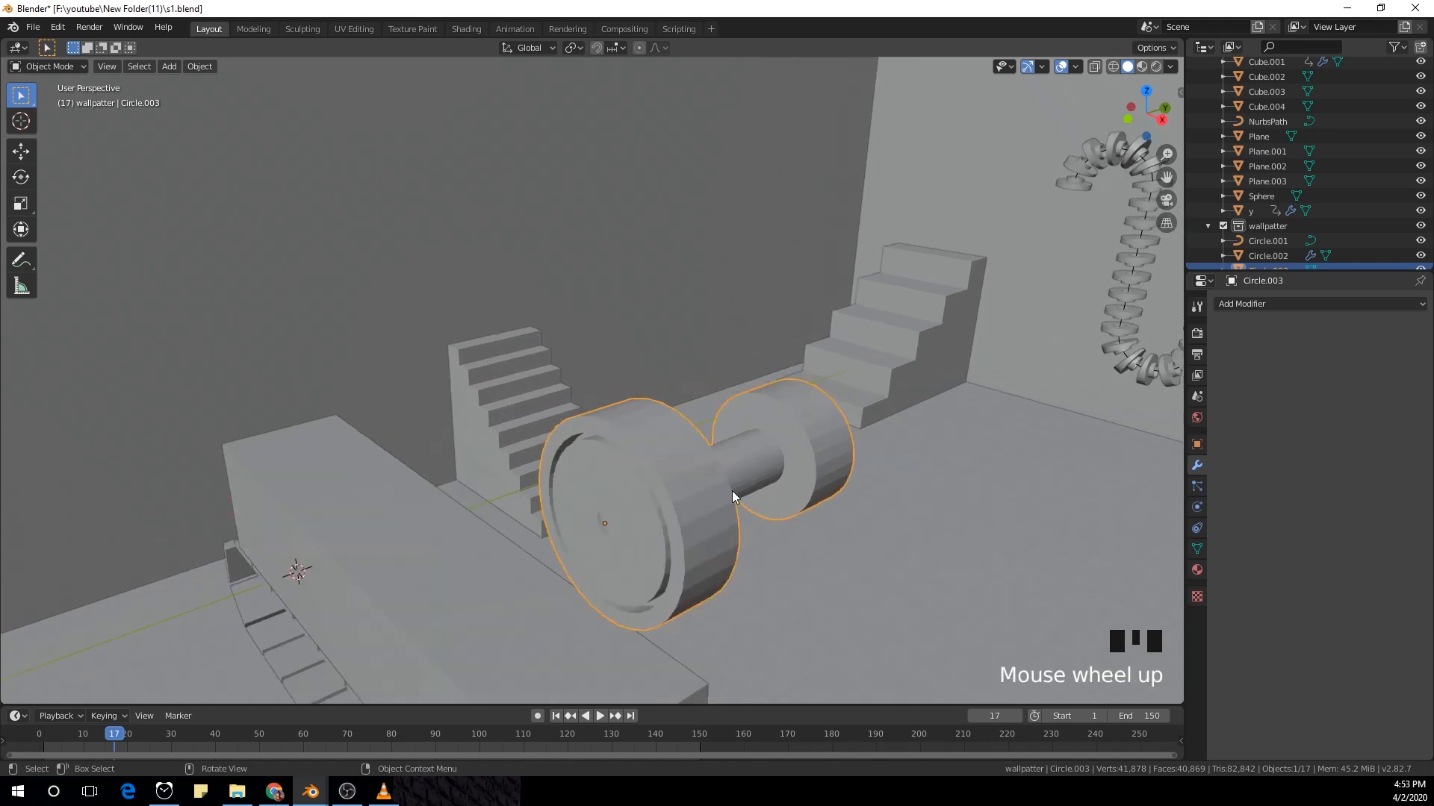
right_click(808, 458)
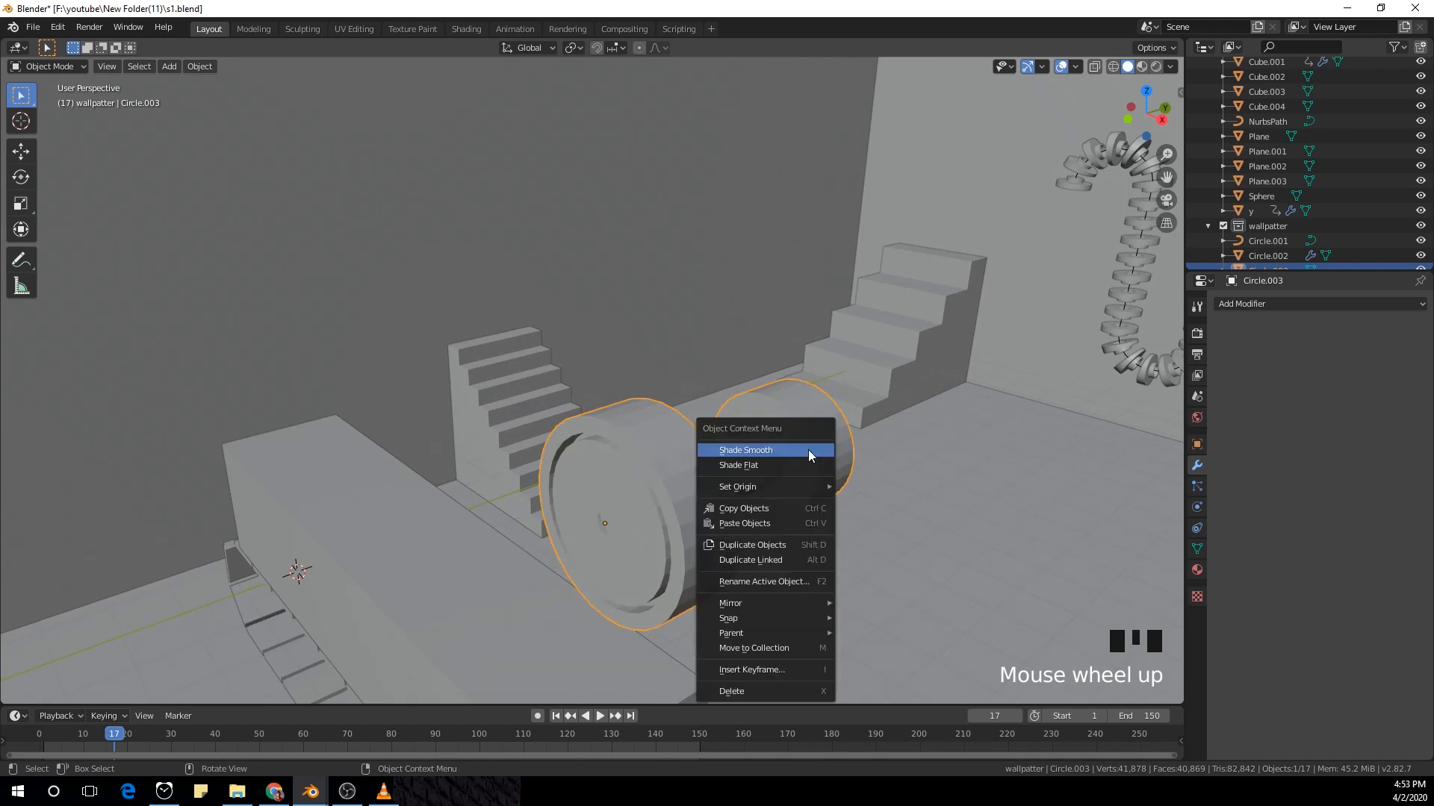
click(808, 450)
shift+middle_drag(745, 474, 781, 464)
click(1197, 549)
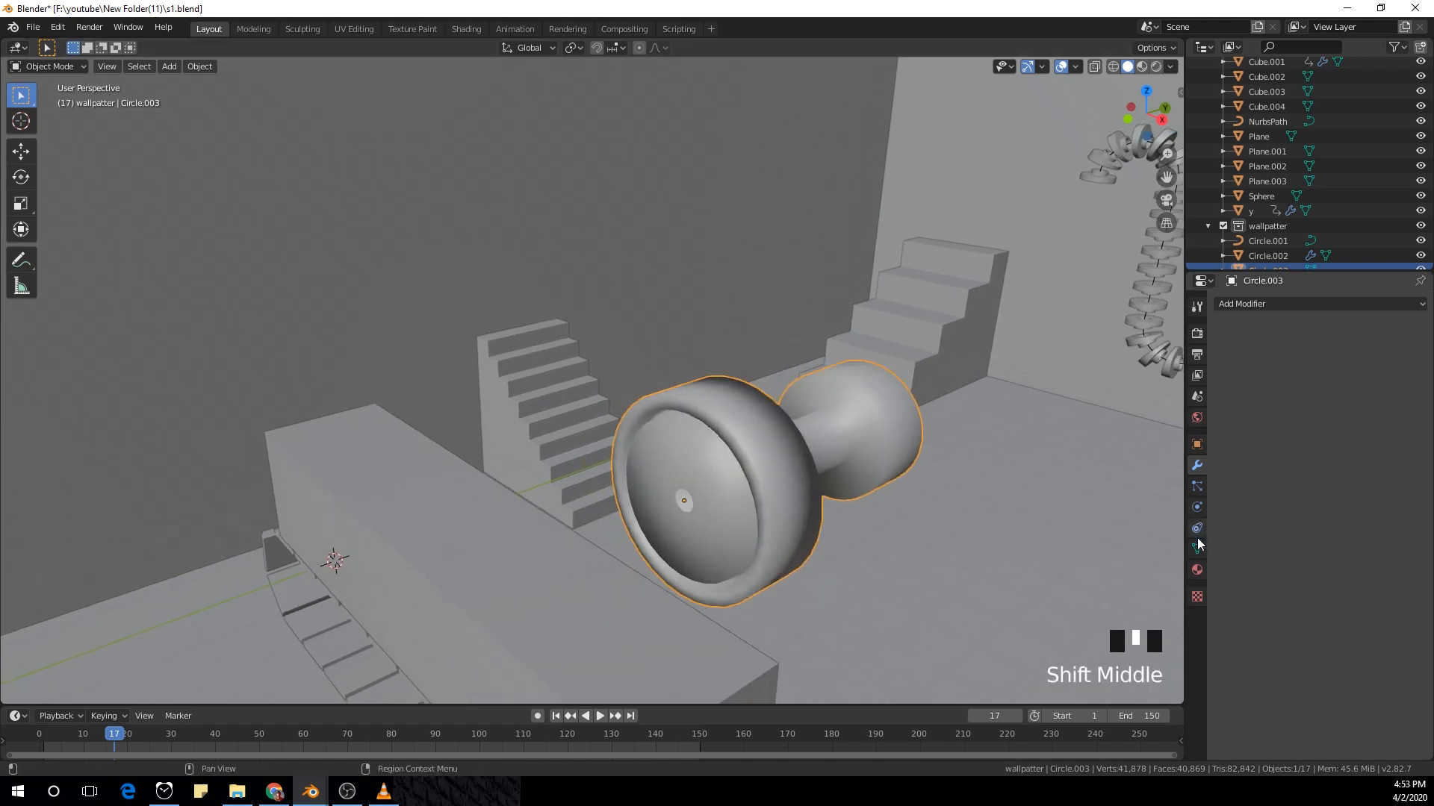
click(1240, 577)
scroll(912, 512, up, 2)
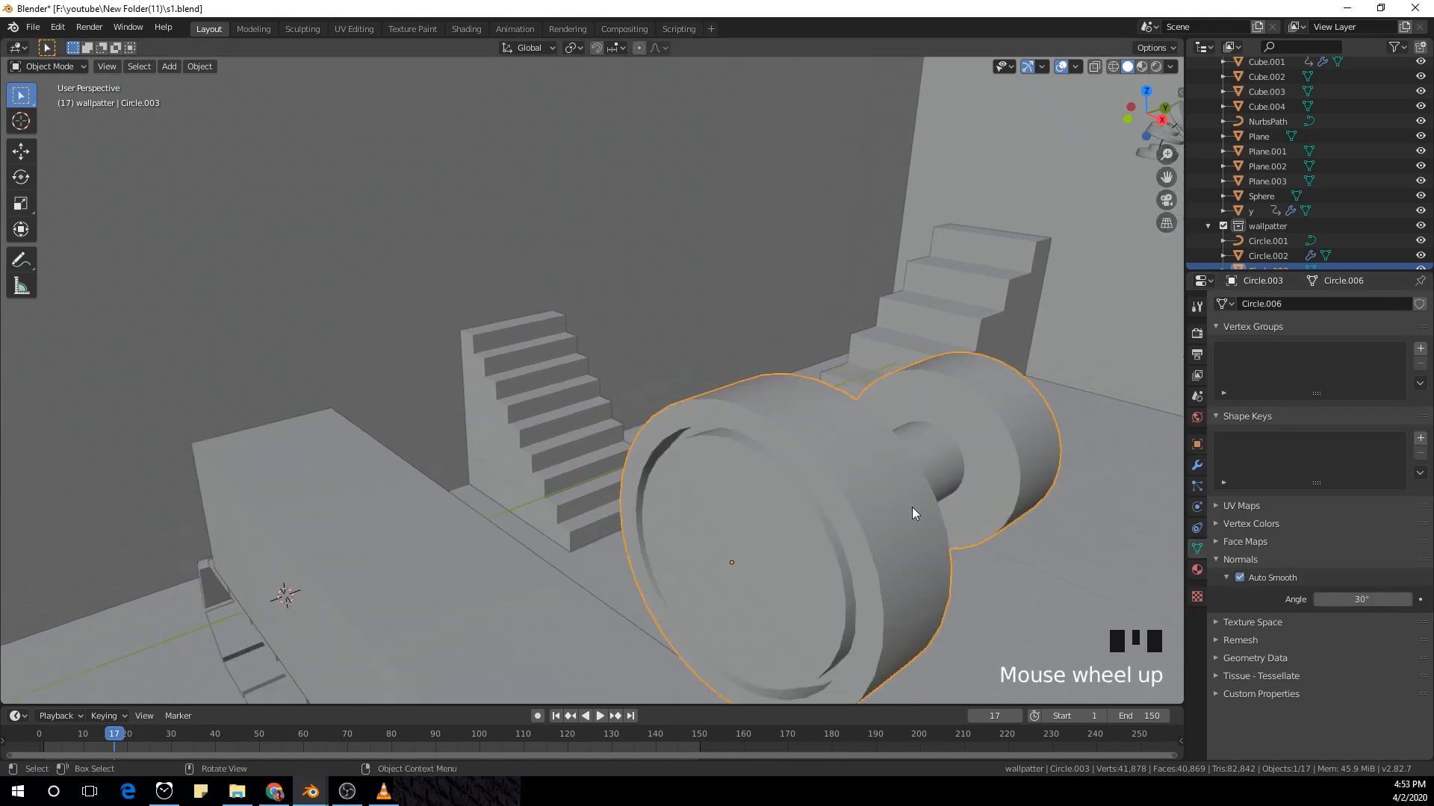
Step: Bevel the large wheel's front outer edge loop with an offset of about 0.0842 m
shift+middle_drag(912, 512, 735, 480)
key(Tab)
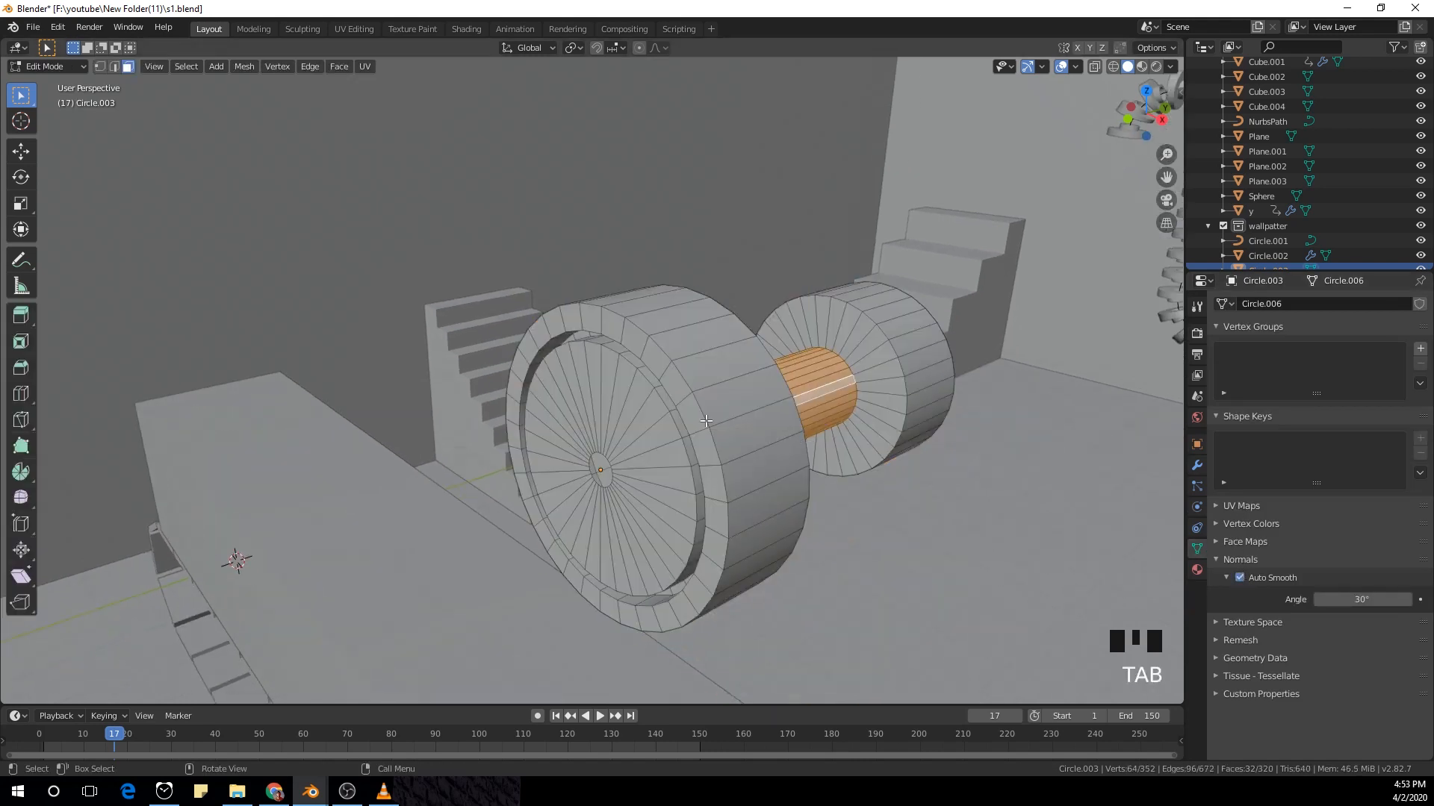
key(2)
alt+click(795, 441)
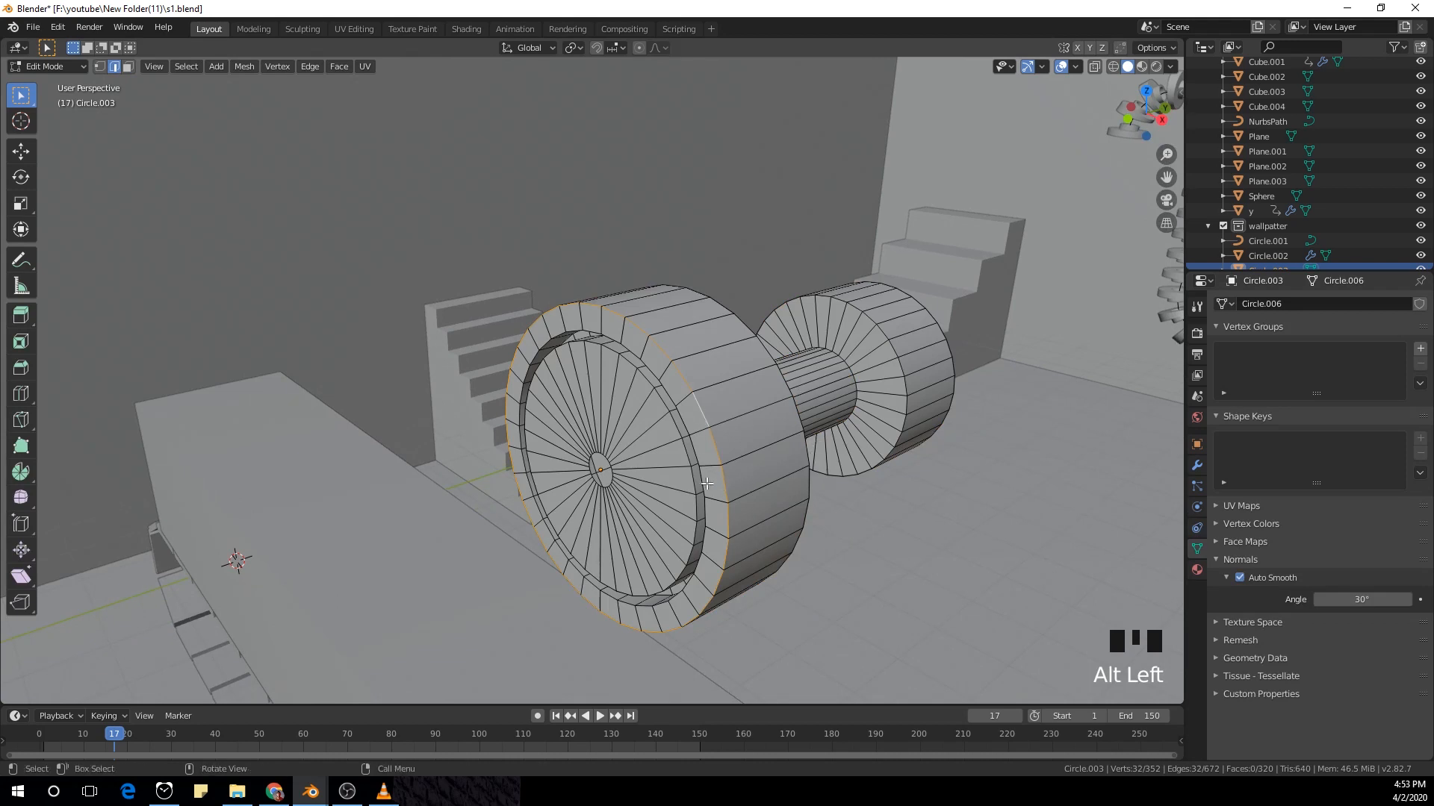
key(ctrl+b)
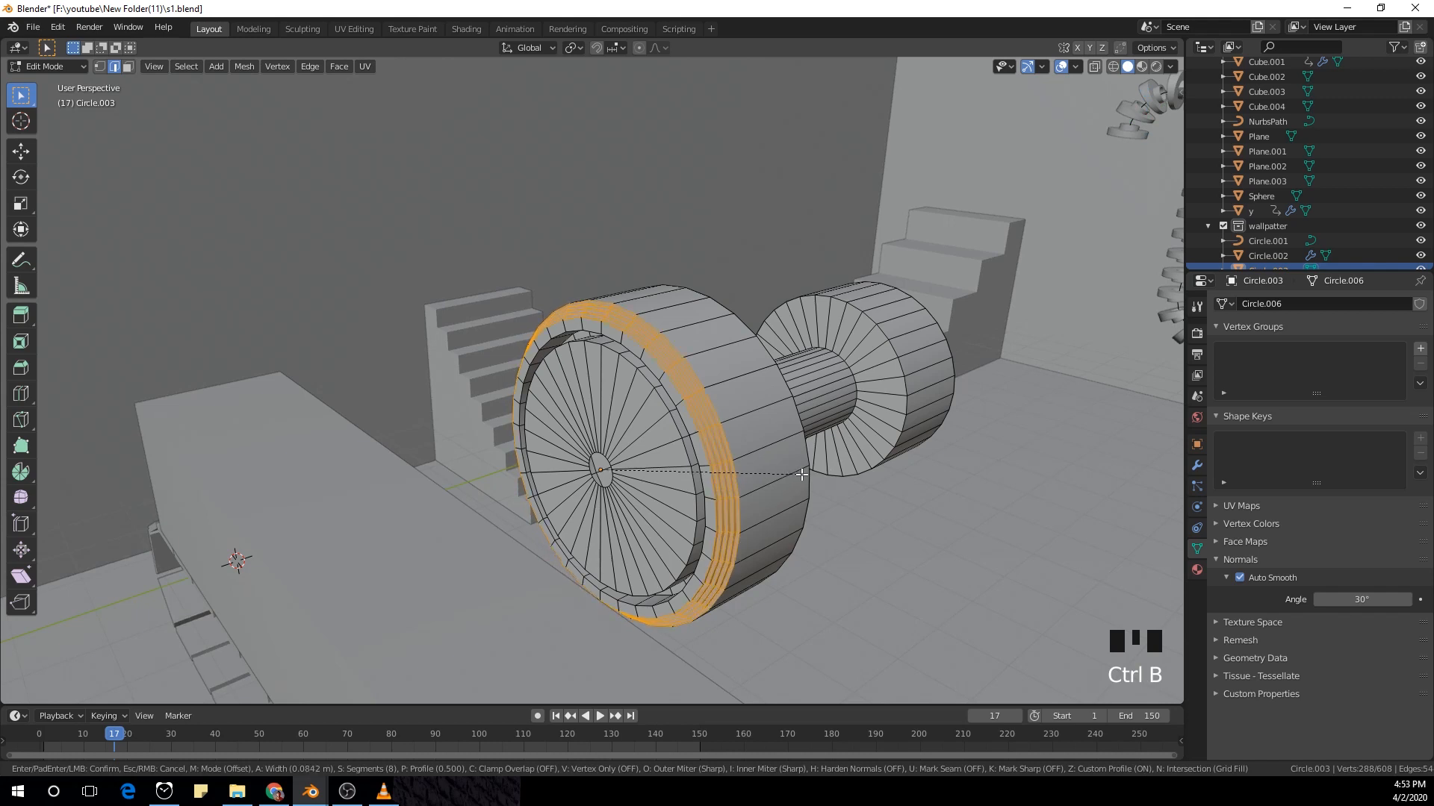
click(802, 475)
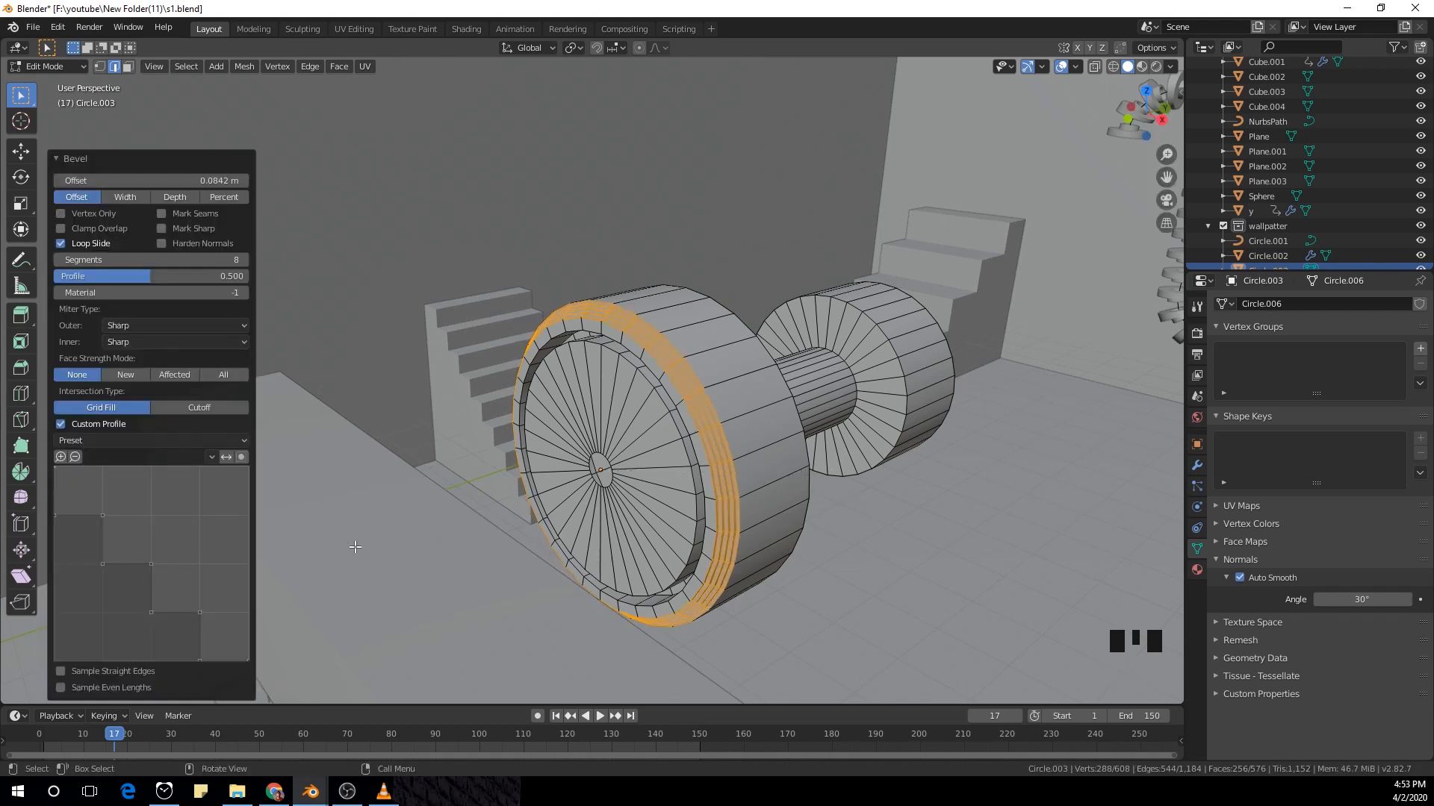
Step: Disable the bevel's custom profile and reduce its segments to 4
click(62, 424)
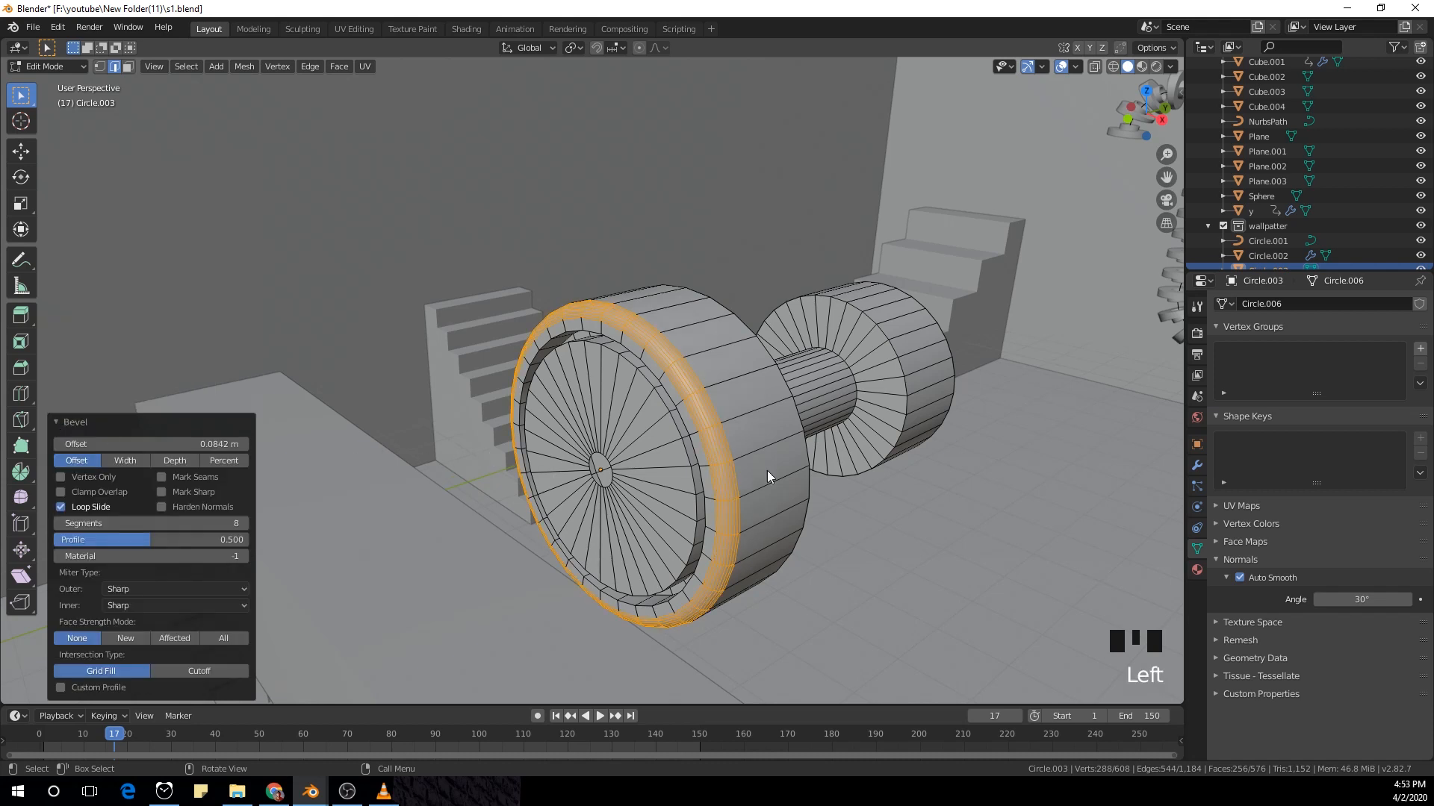
middle_drag(970, 488, 578, 412)
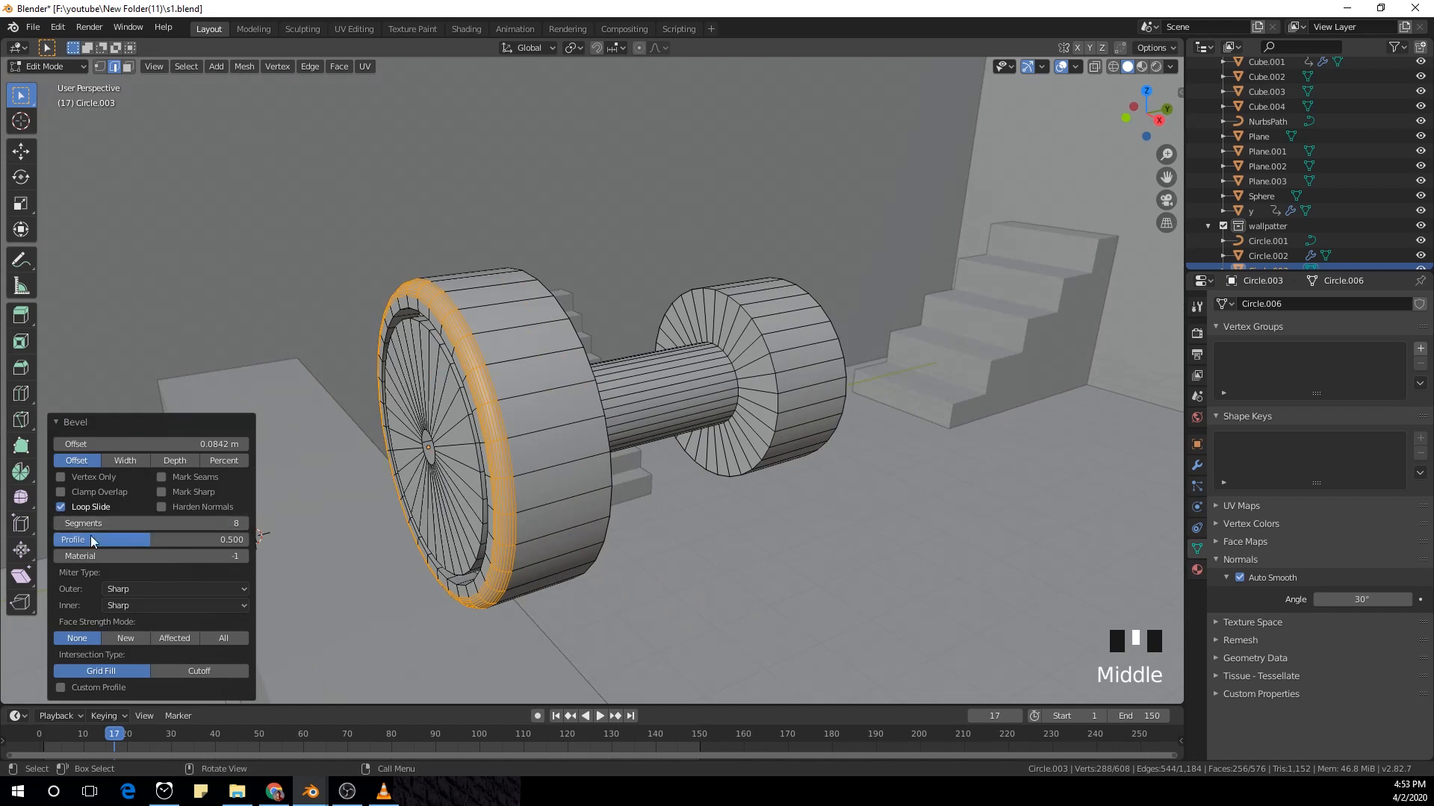
click(58, 523)
click(58, 523)
click(58, 524)
click(59, 523)
click(58, 524)
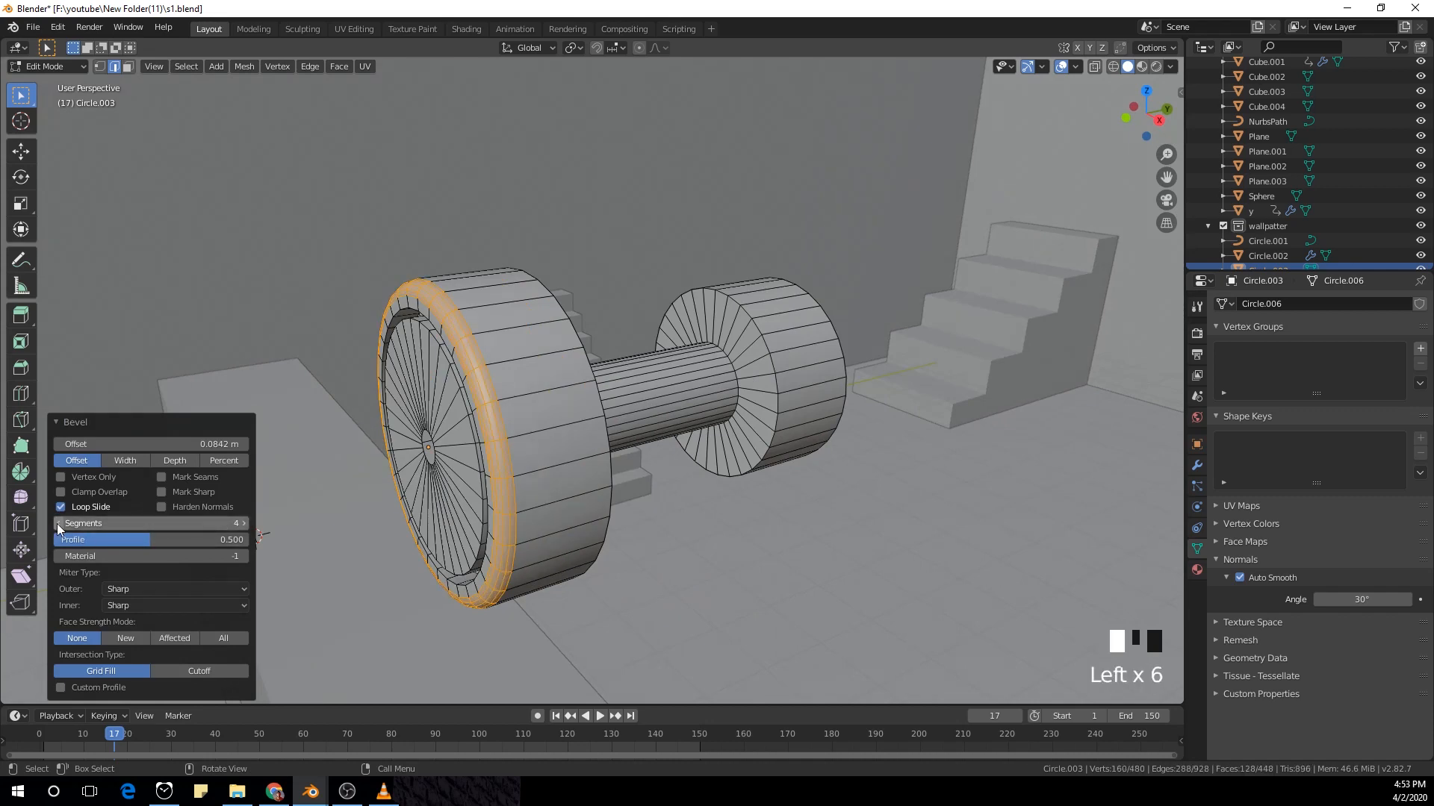
Step: Bevel the inner edge loop of the front groove by about 0.0647 m with 4 segments
middle_drag(518, 413, 540, 413)
scroll(697, 412, up, 5)
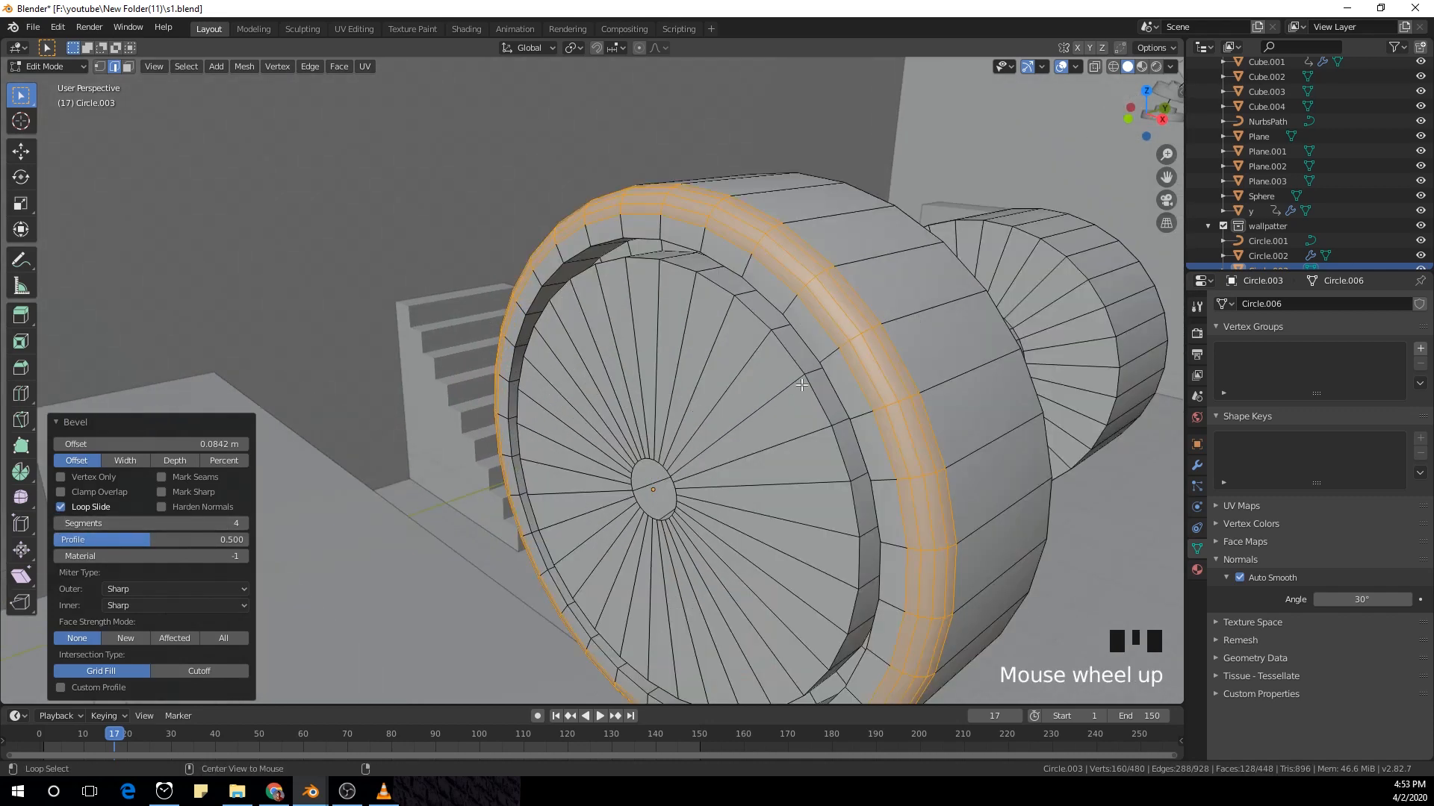
alt+click(840, 424)
alt+click(840, 424)
key(ctrl+b)
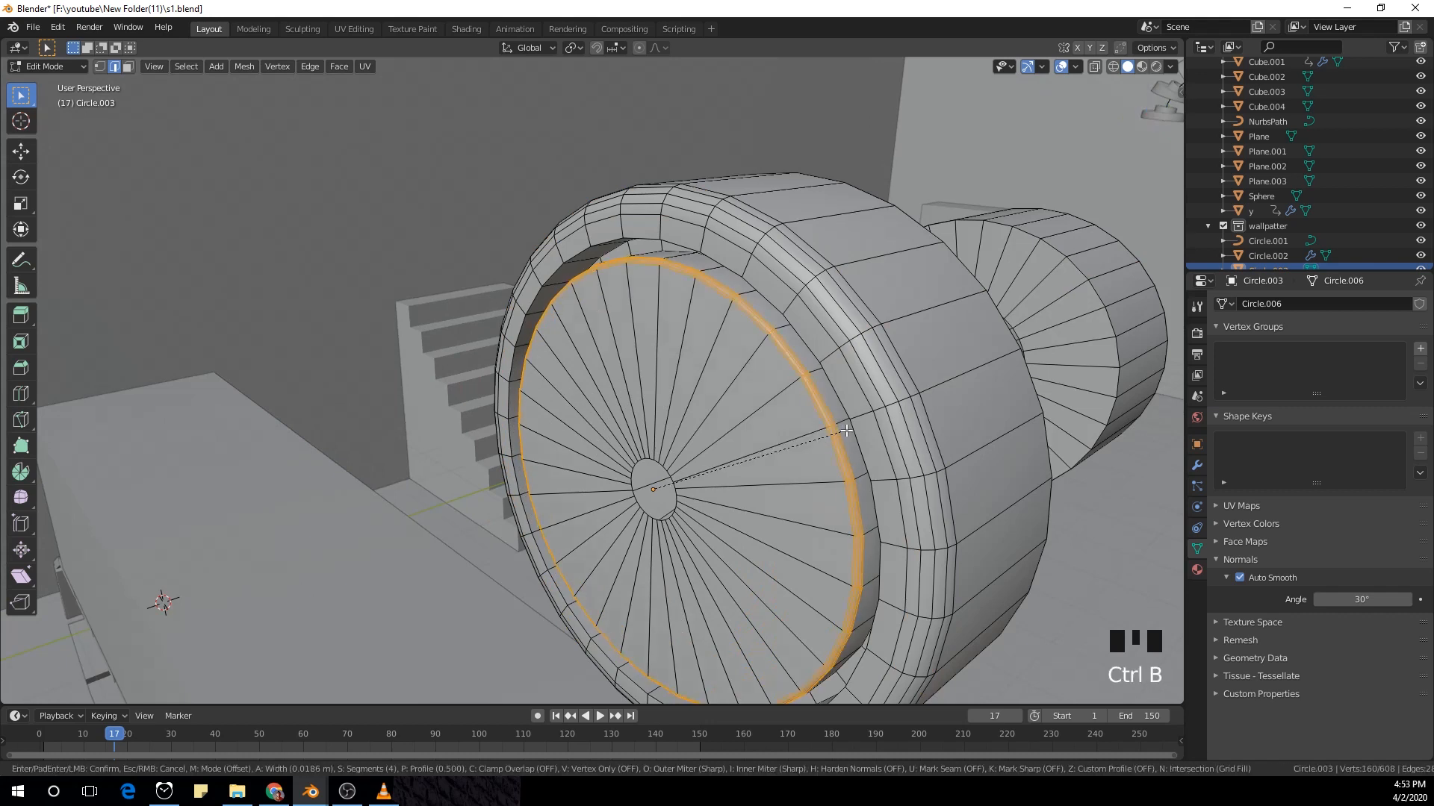
click(841, 398)
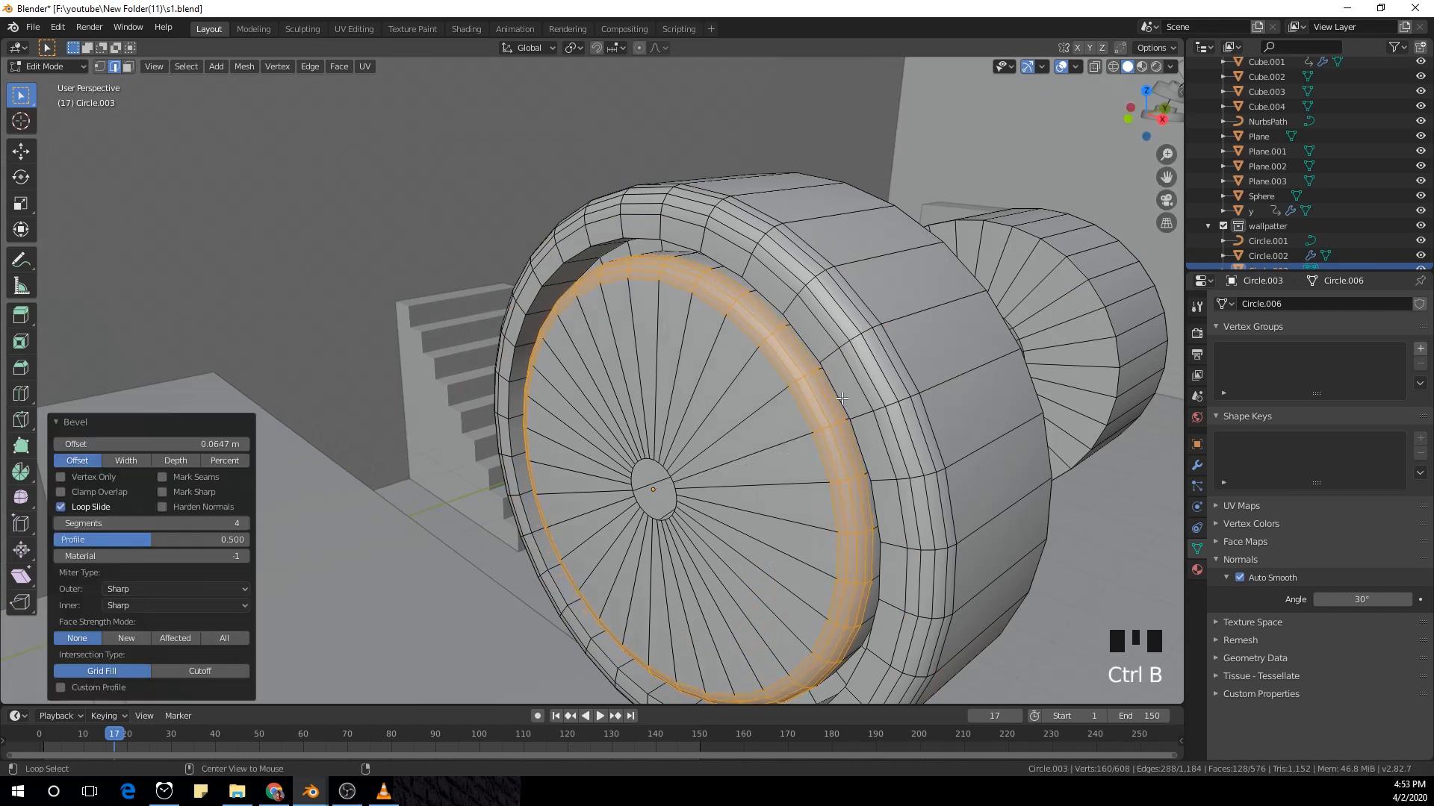
Step: Bevel the outer edge loop of the front groove by about 0.042 m with 4 segments
alt+click(848, 403)
key(ctrl+b)
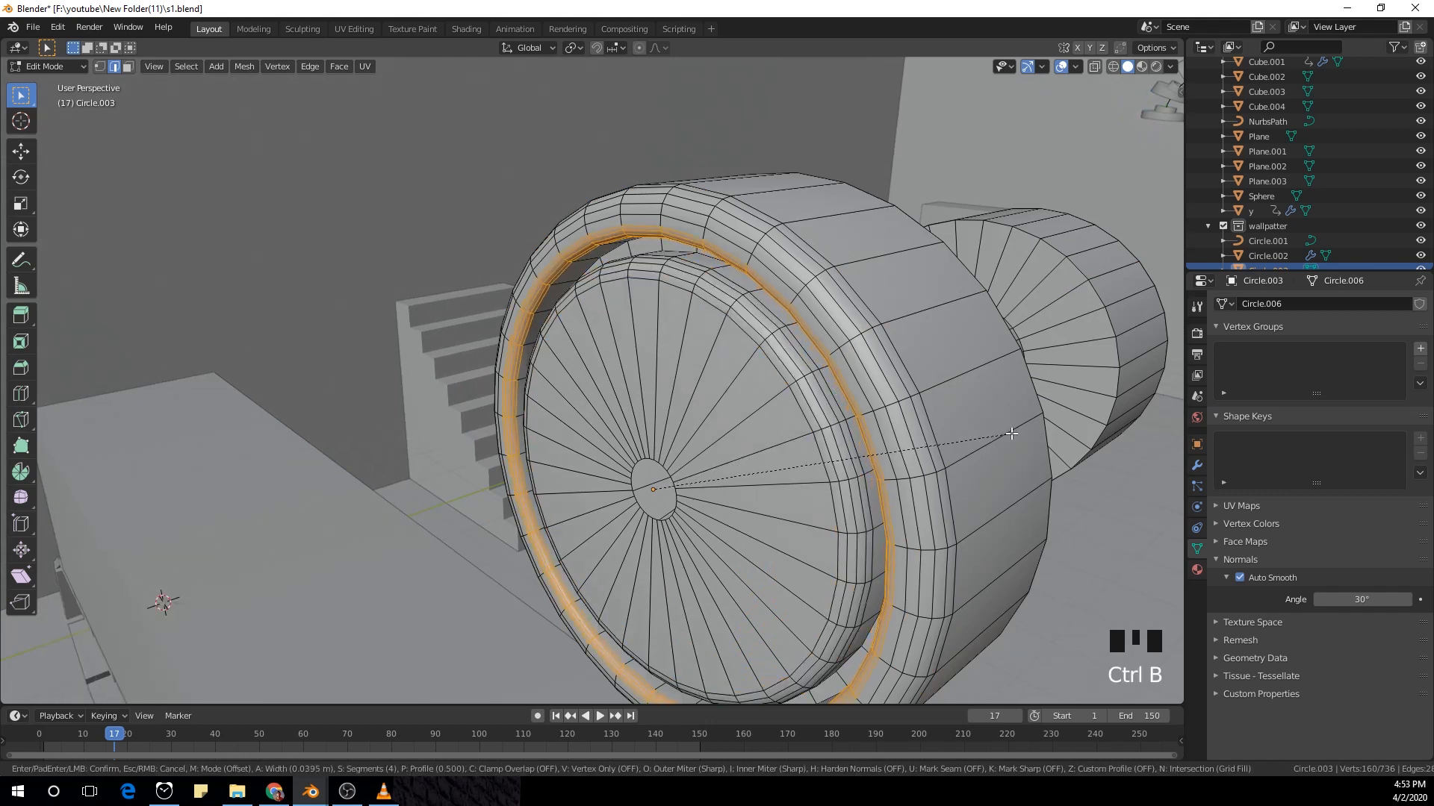
click(1012, 434)
shift+middle_drag(869, 461, 836, 459)
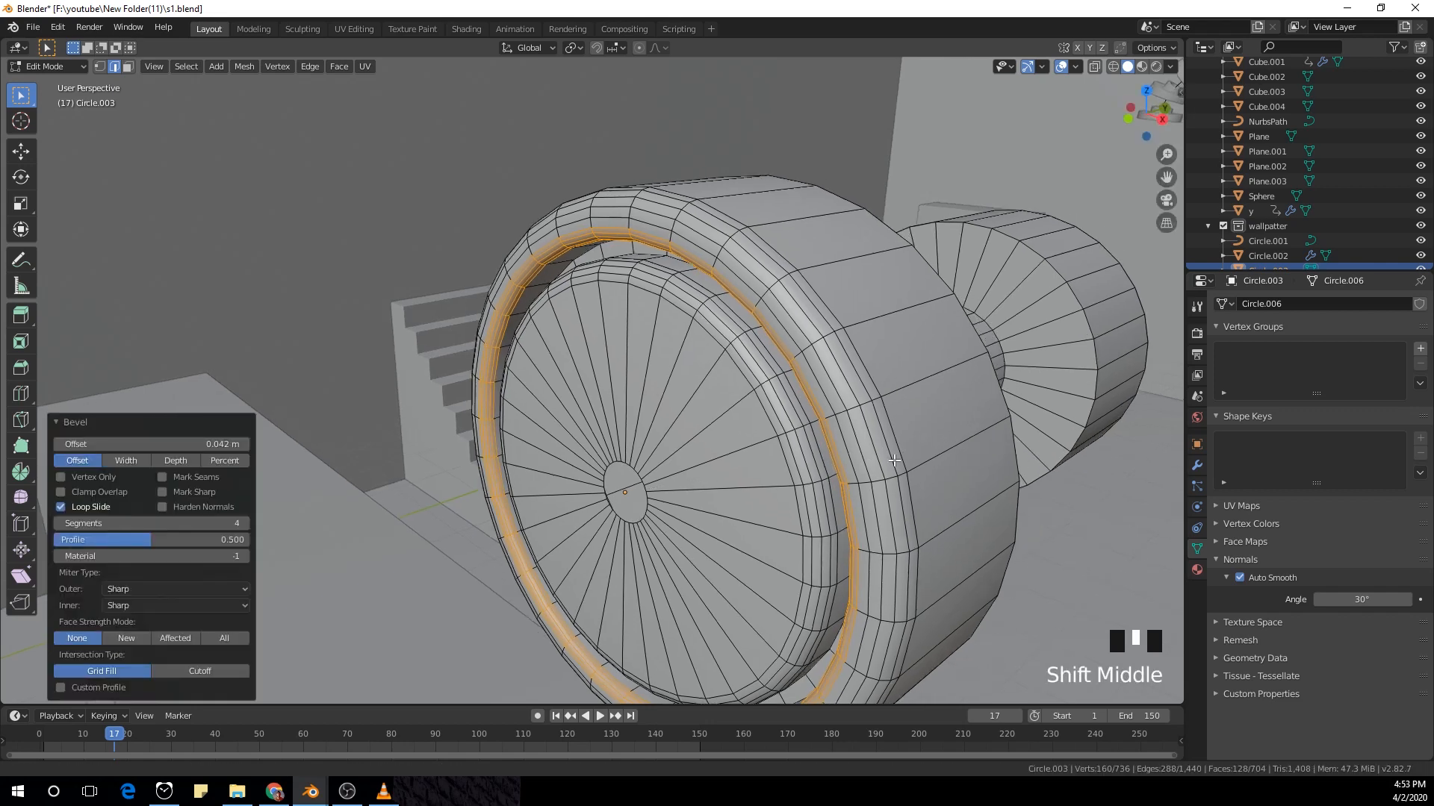
Step: Extrude the small centre loop of the large wheel's front face and move it 0.276 m along Y to recess a hole
alt+click(645, 490)
key(ctrl+b)
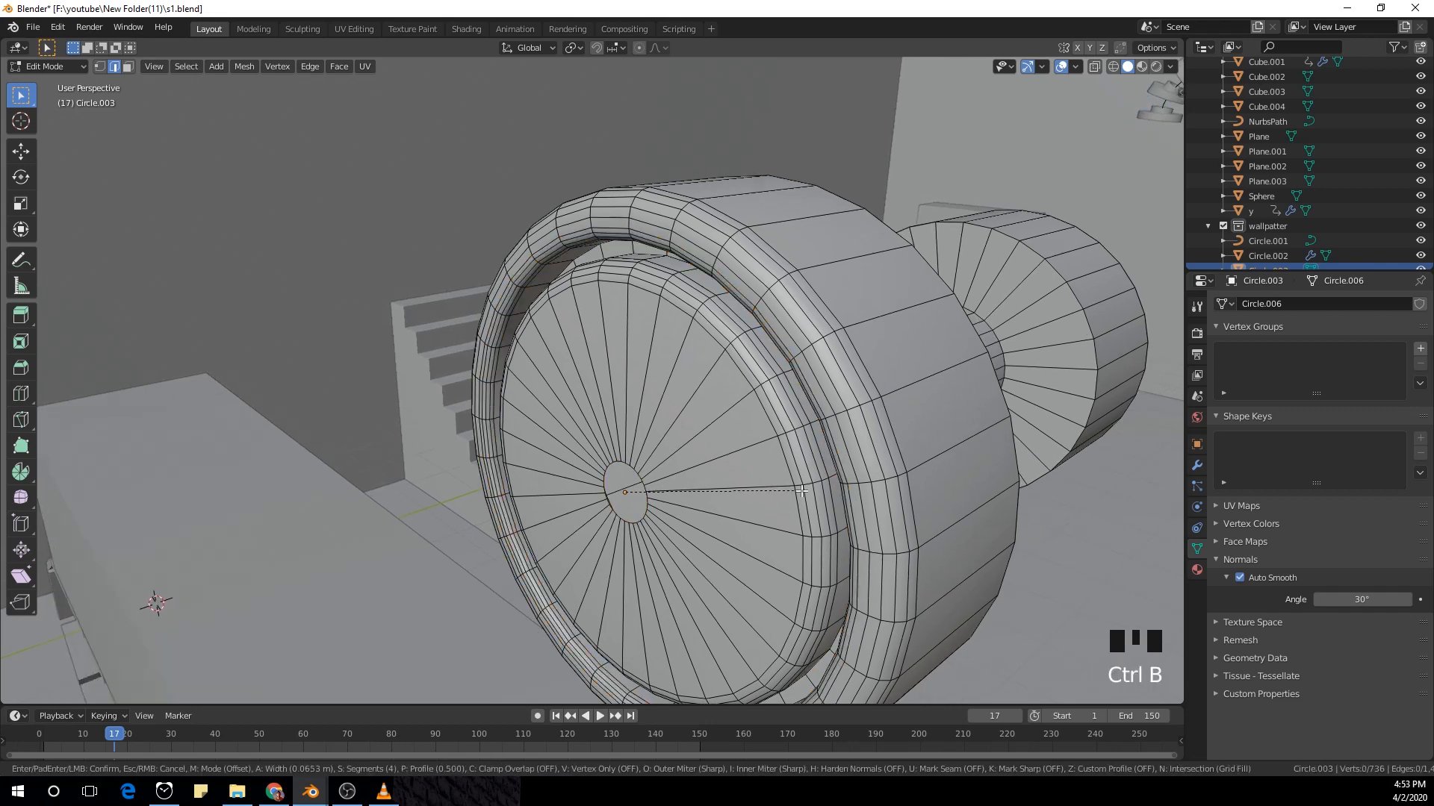
right_click(720, 496)
shift+middle_drag(721, 495, 873, 420)
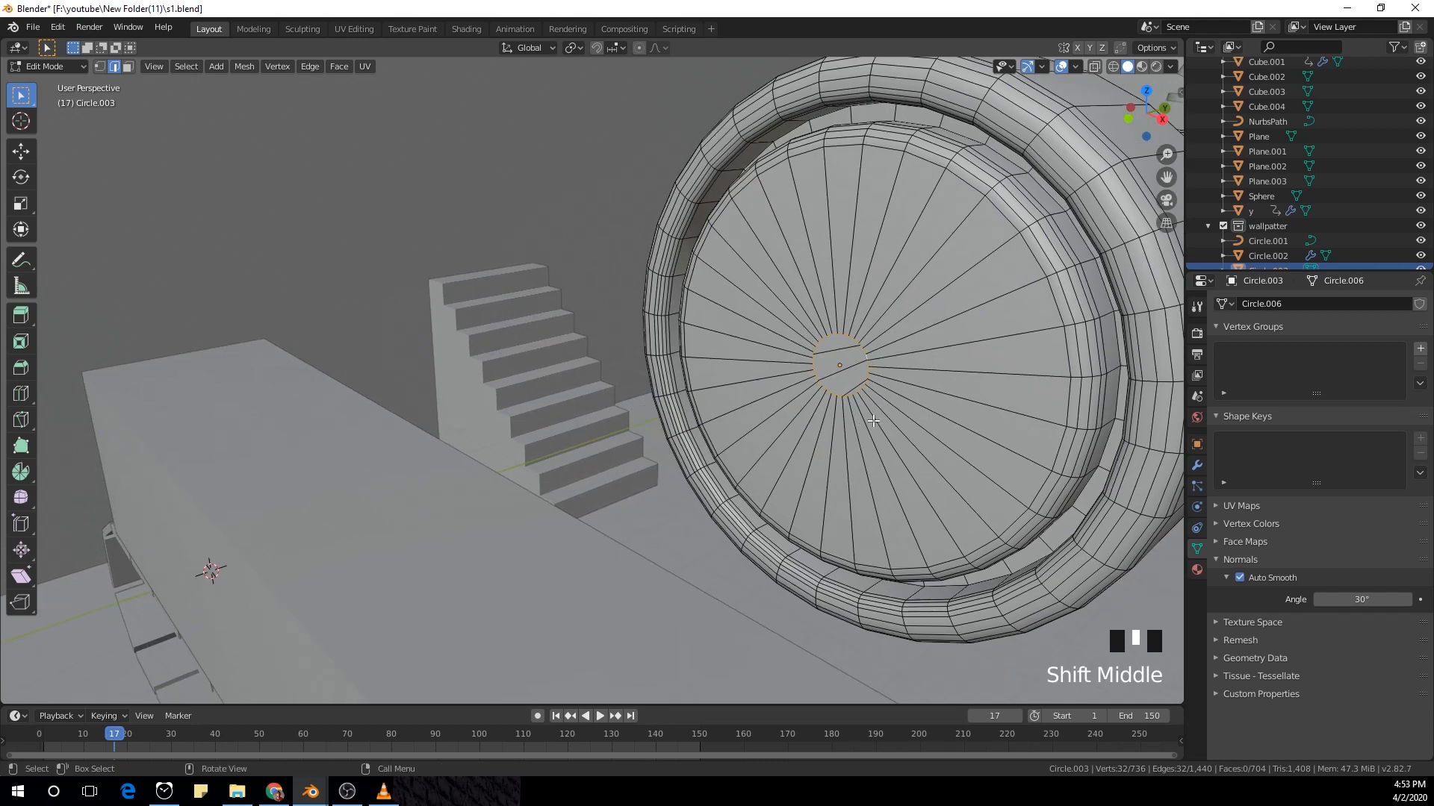
key(e)
right_click(906, 438)
key(g)
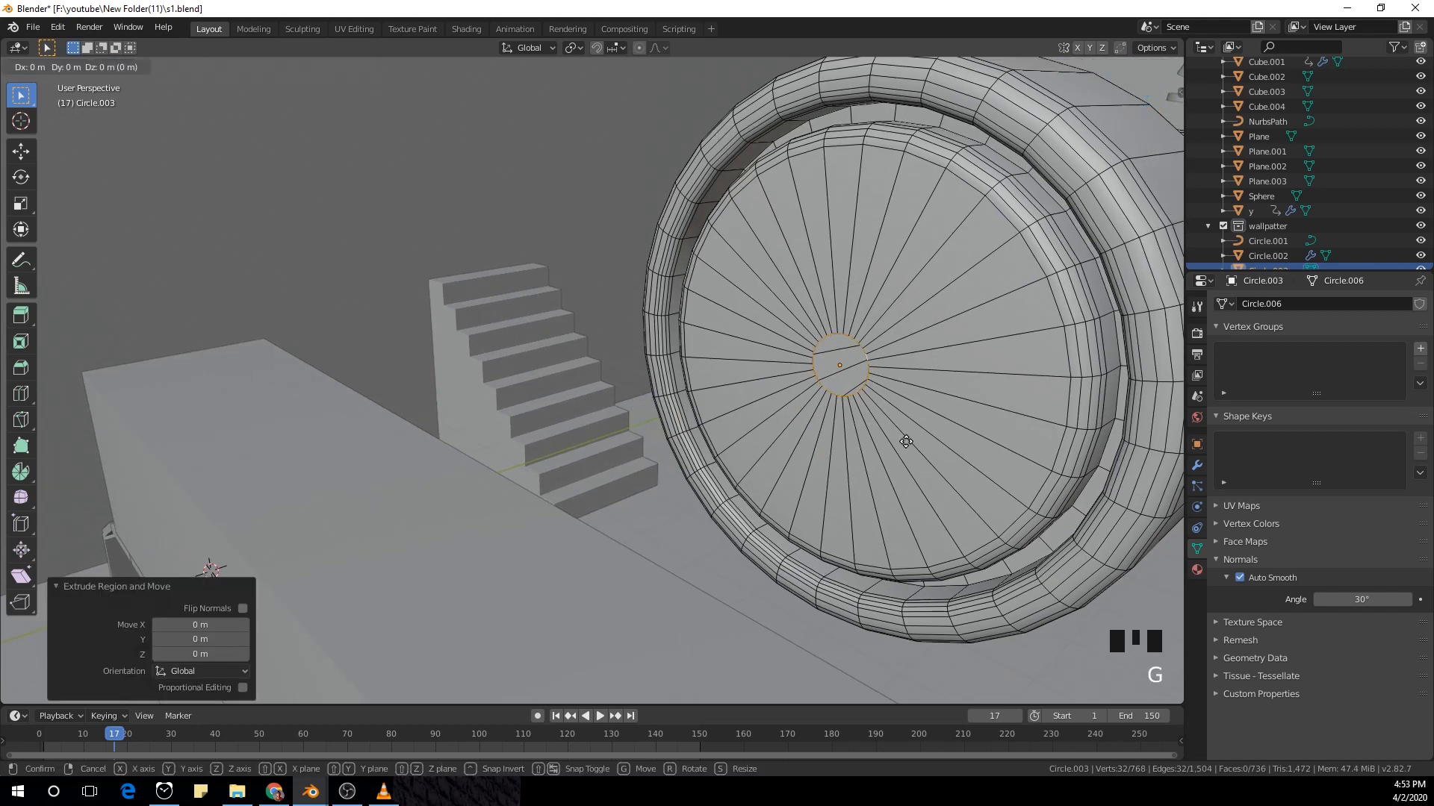
click(949, 440)
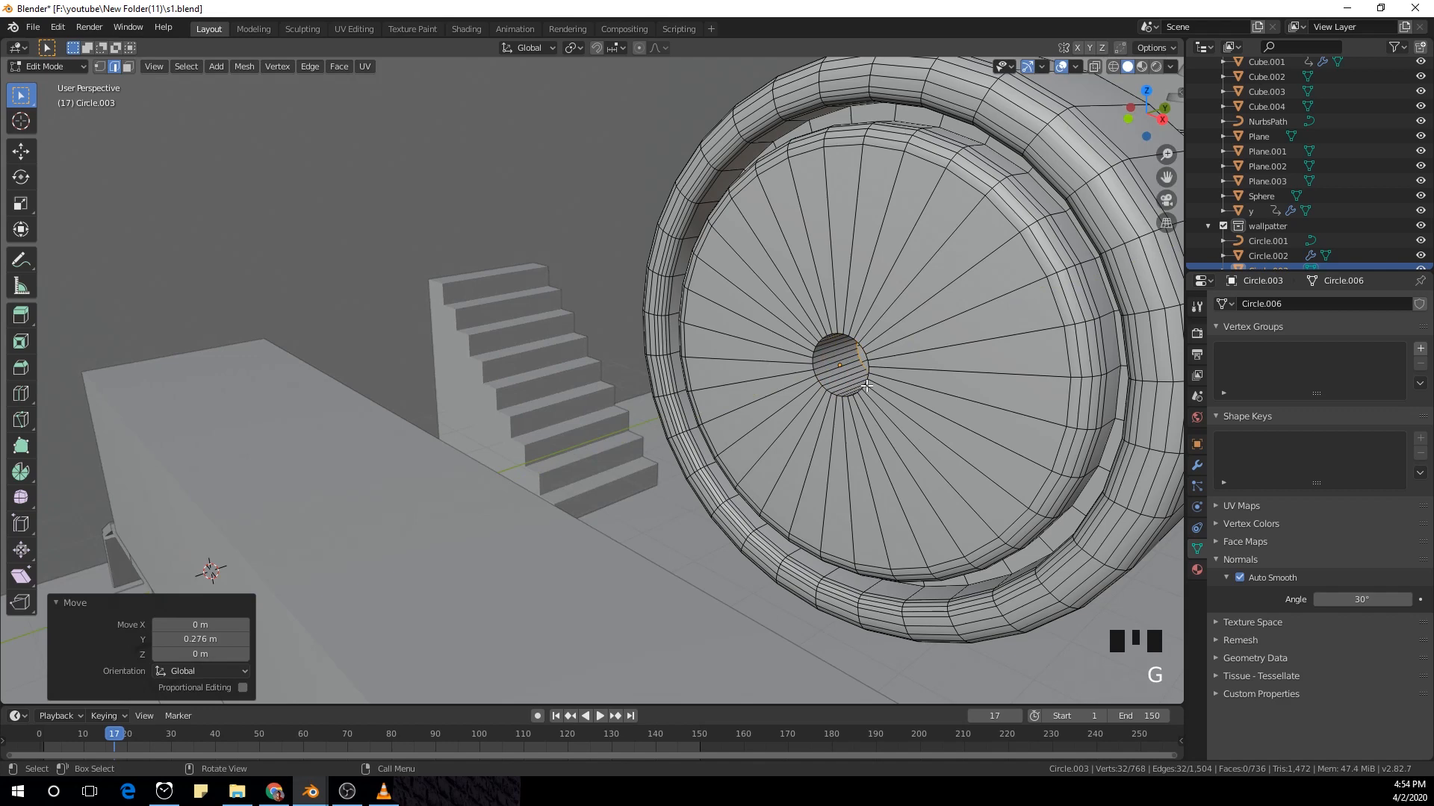
Step: Bevel the rim of the large wheel's centre hole by about 0.0411 m with 4 segments
scroll(916, 315, up, 2)
scroll(916, 315, down, 2)
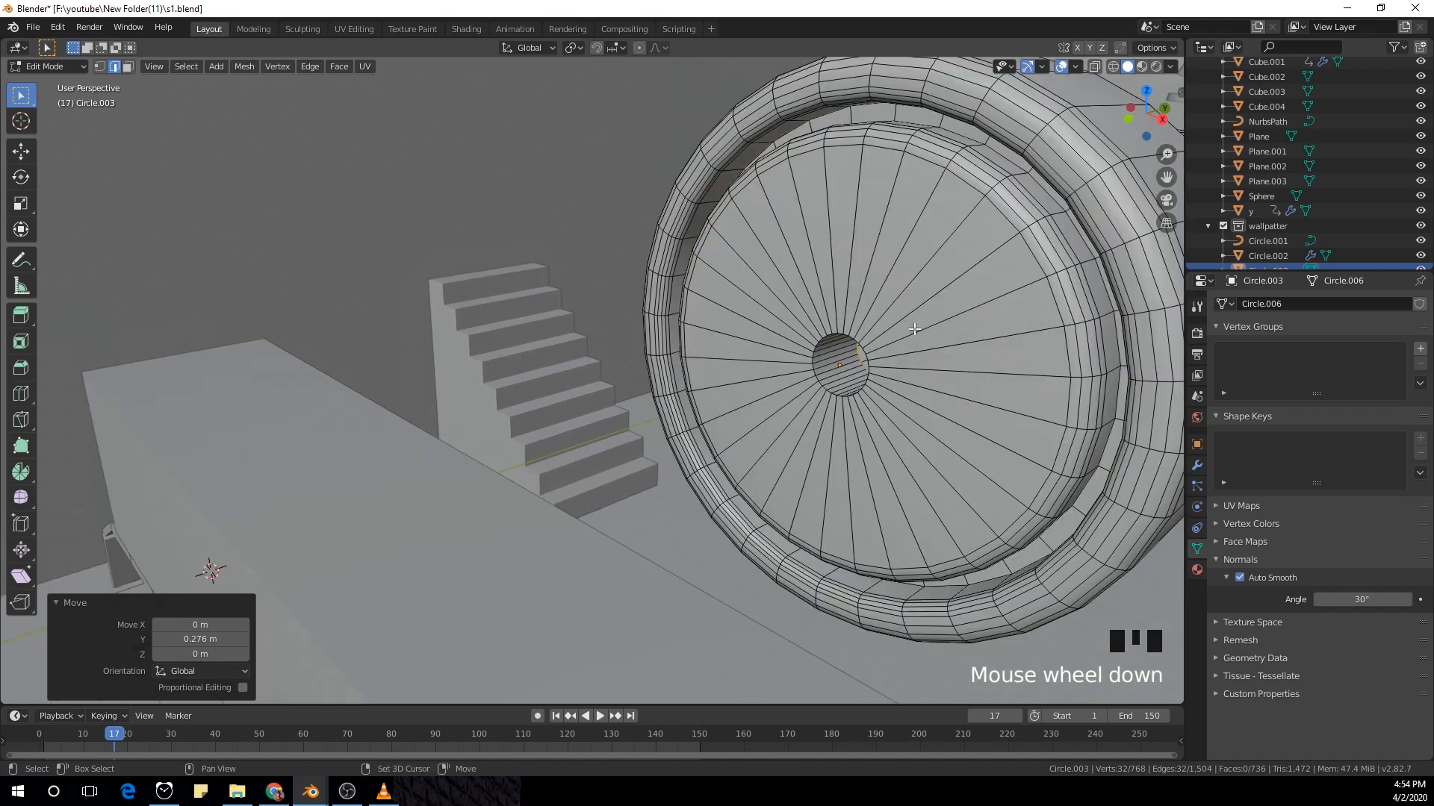
shift+middle_drag(916, 315, 917, 388)
alt+click(906, 382)
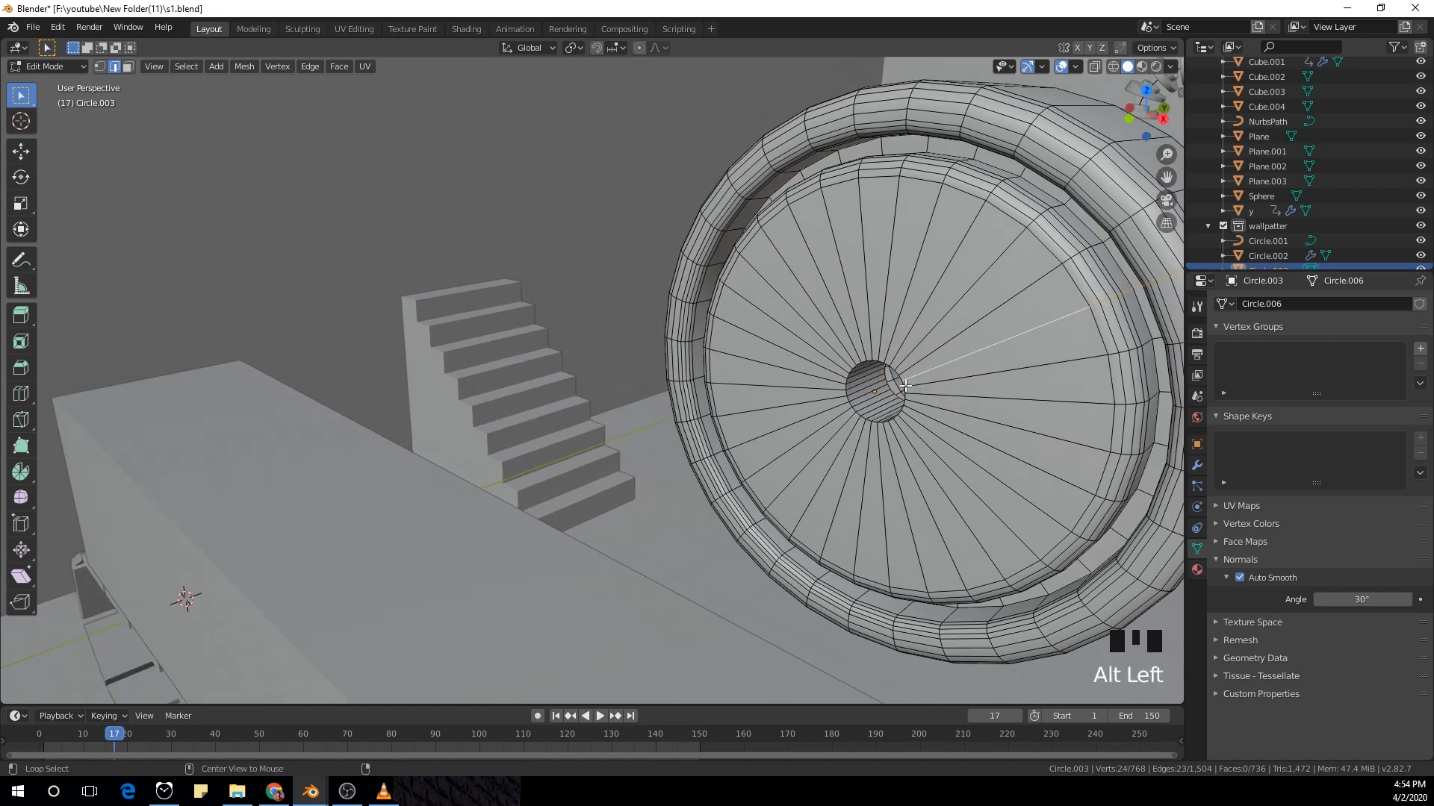
alt+click(911, 391)
key(ctrl+b)
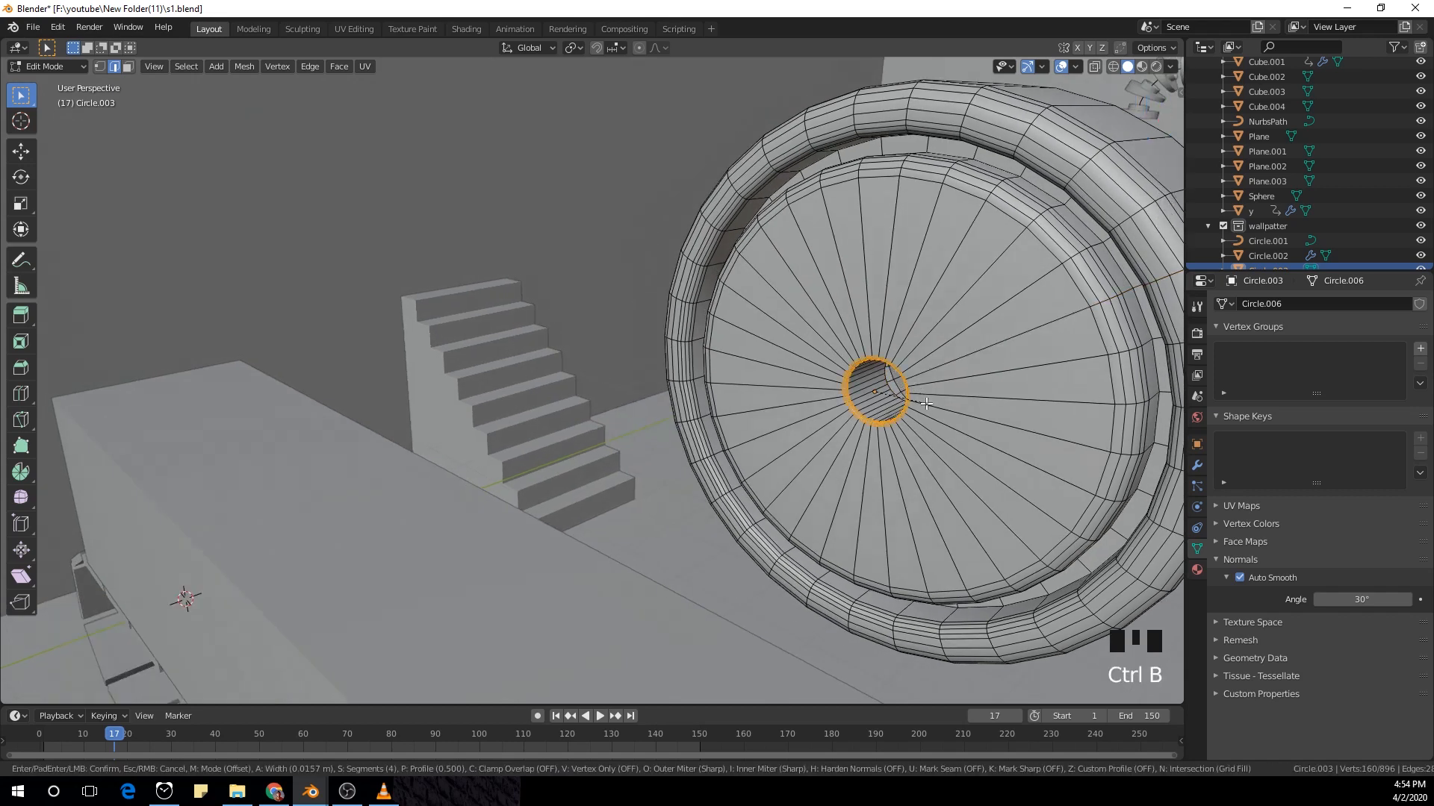
click(908, 401)
Step: Bevel the small wheel's outer edge loop on the side facing the axle by about 0.12 m with 4 segments
scroll(907, 401, down, 3)
shift+middle_drag(907, 401, 797, 419)
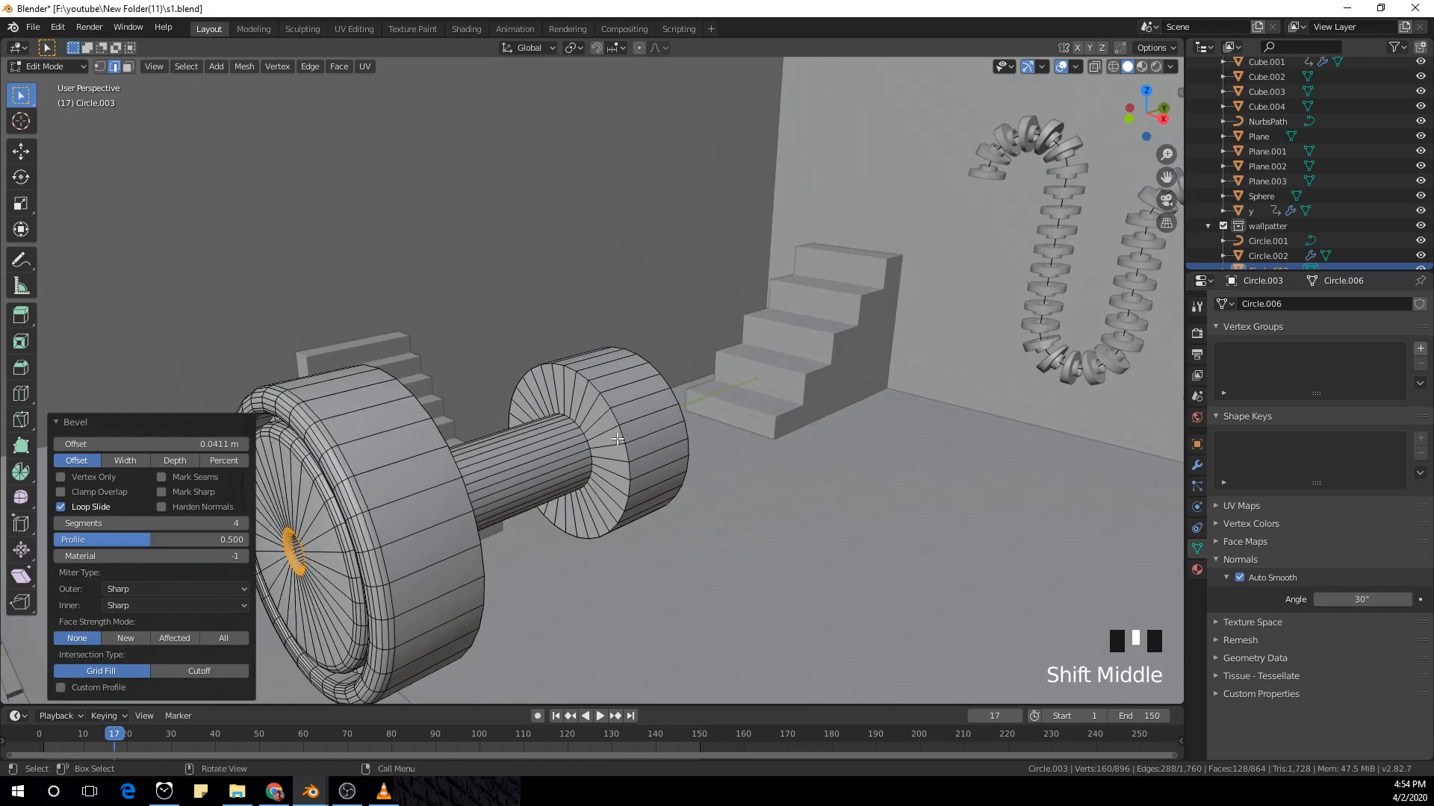
alt+click(623, 420)
key(ctrl+b)
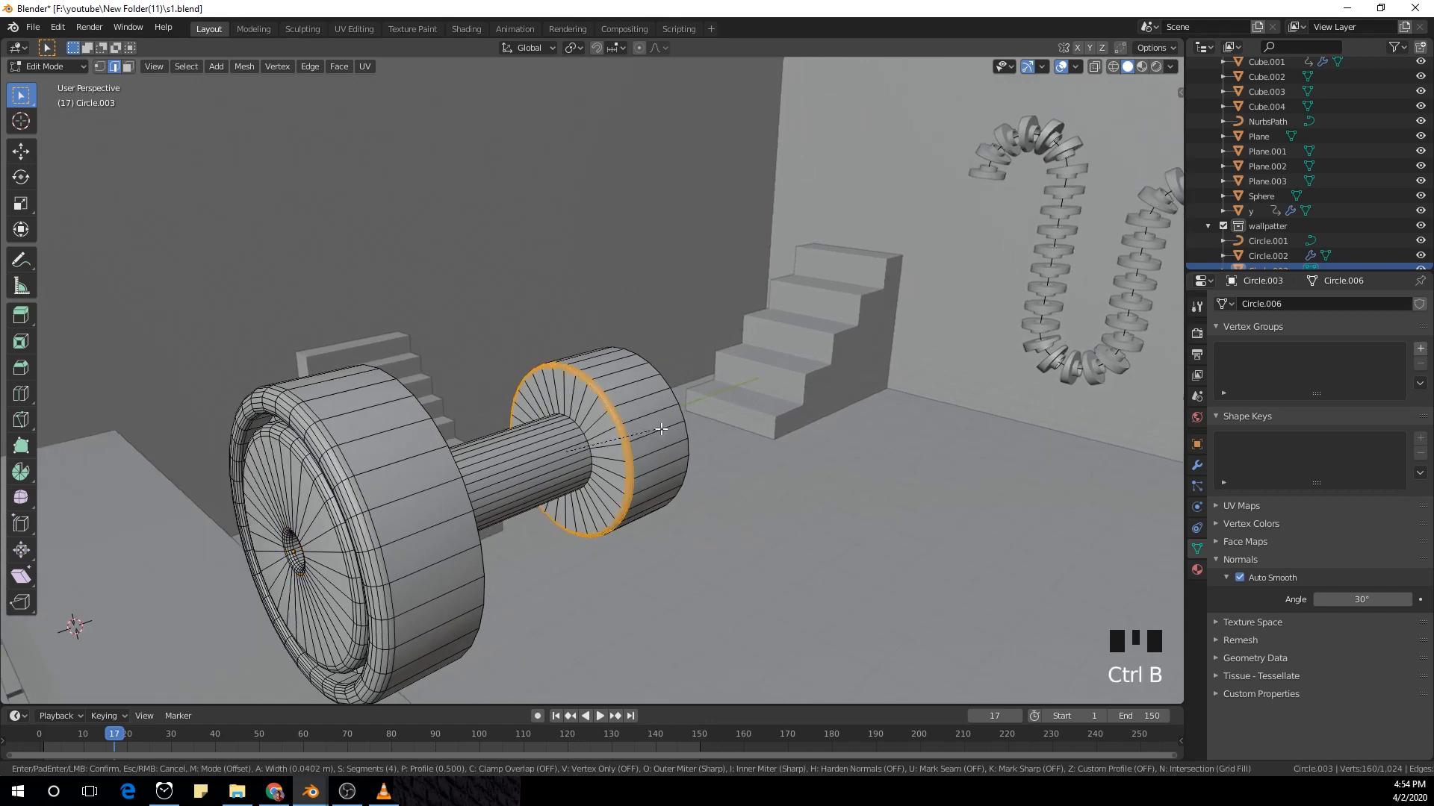
click(661, 425)
Step: Bevel the large wheel's rear outer edge loop by about 0.11 m with 4 segments and return to Object Mode
shift+middle_drag(436, 397, 628, 389)
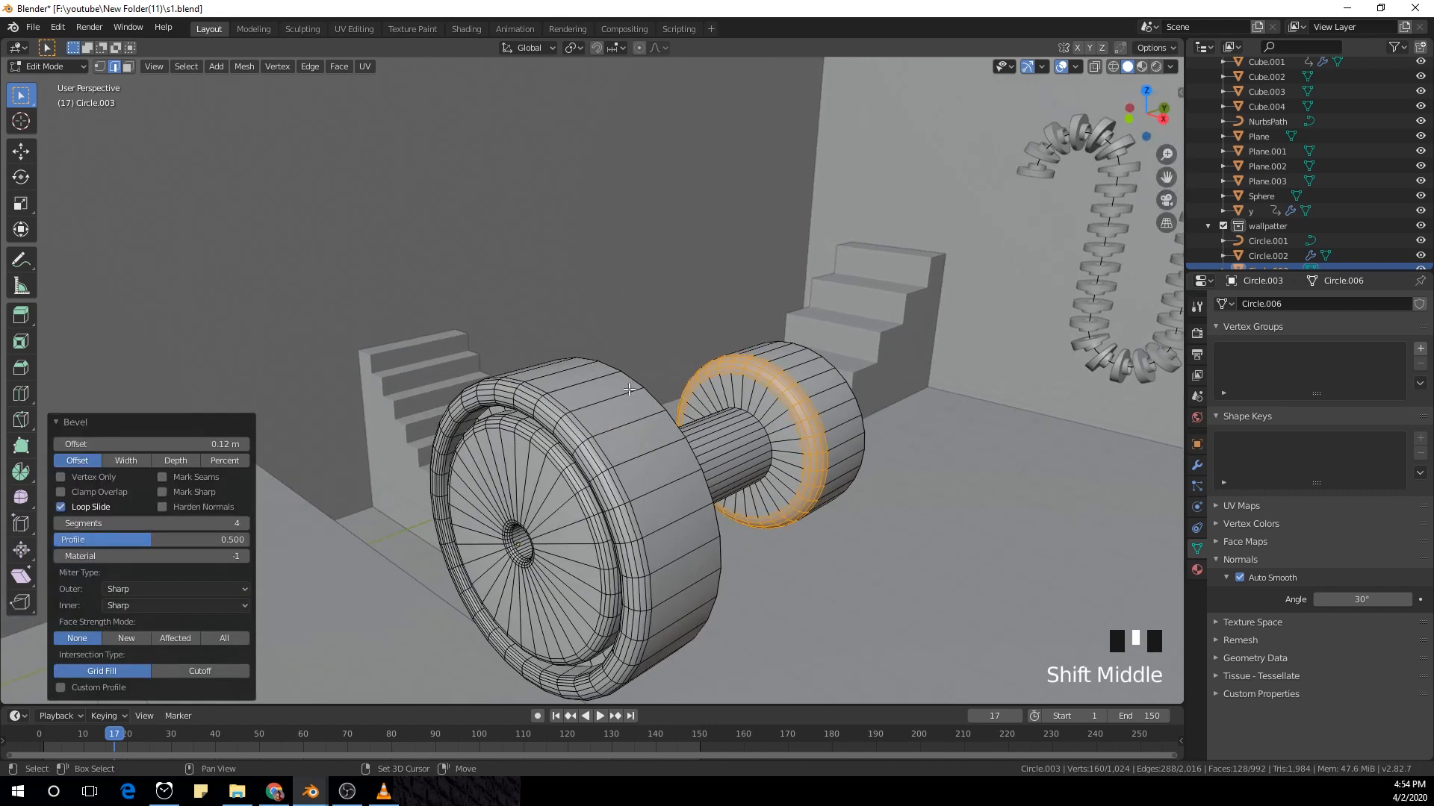
alt+click(674, 422)
key(ctrl+b)
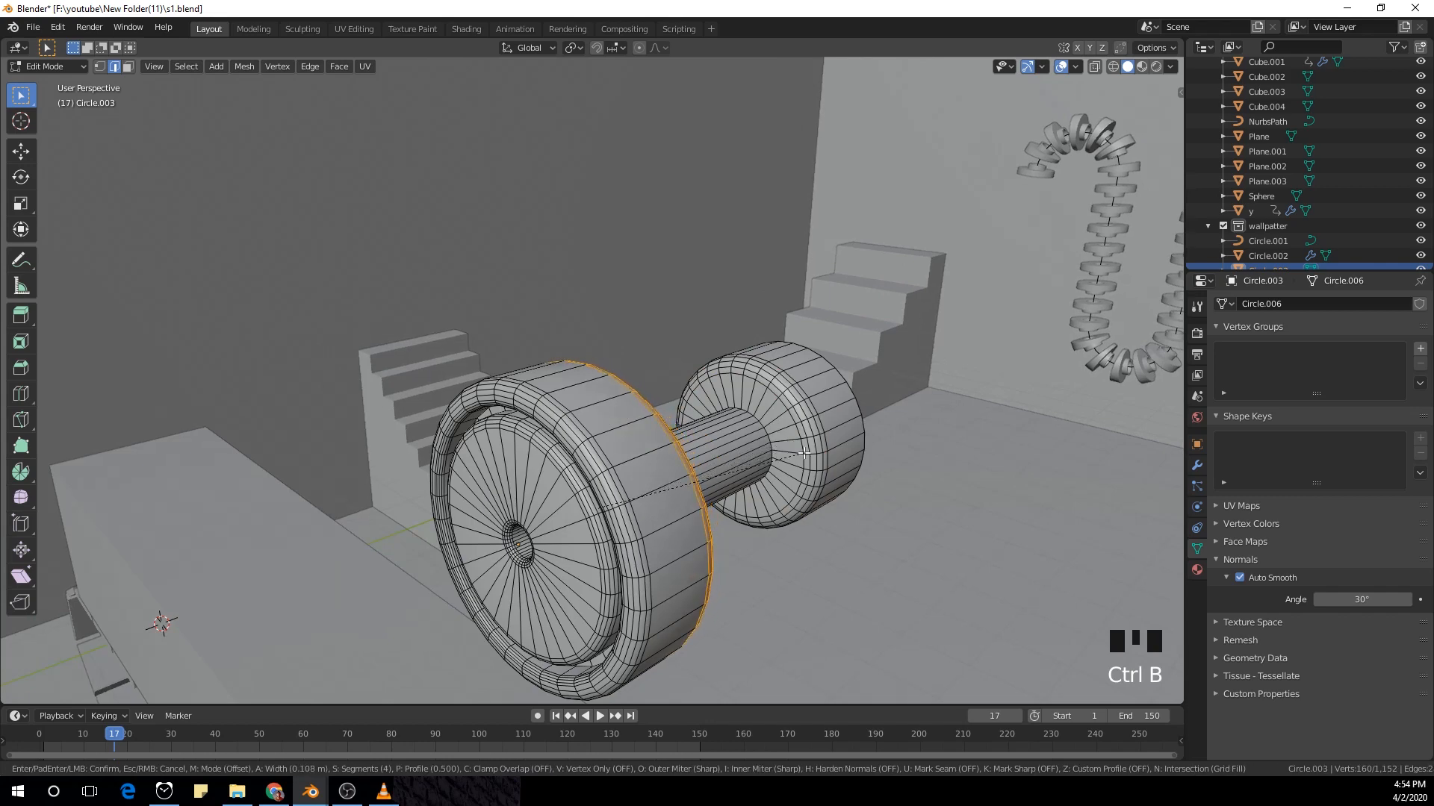
click(799, 450)
key(Tab)
Step: In top view, move the axle wheel object about 20.1 m along Y to the wavy wall pattern
scroll(791, 448, down, 2)
middle_drag(791, 448, 750, 455)
middle_drag(684, 447, 666, 441)
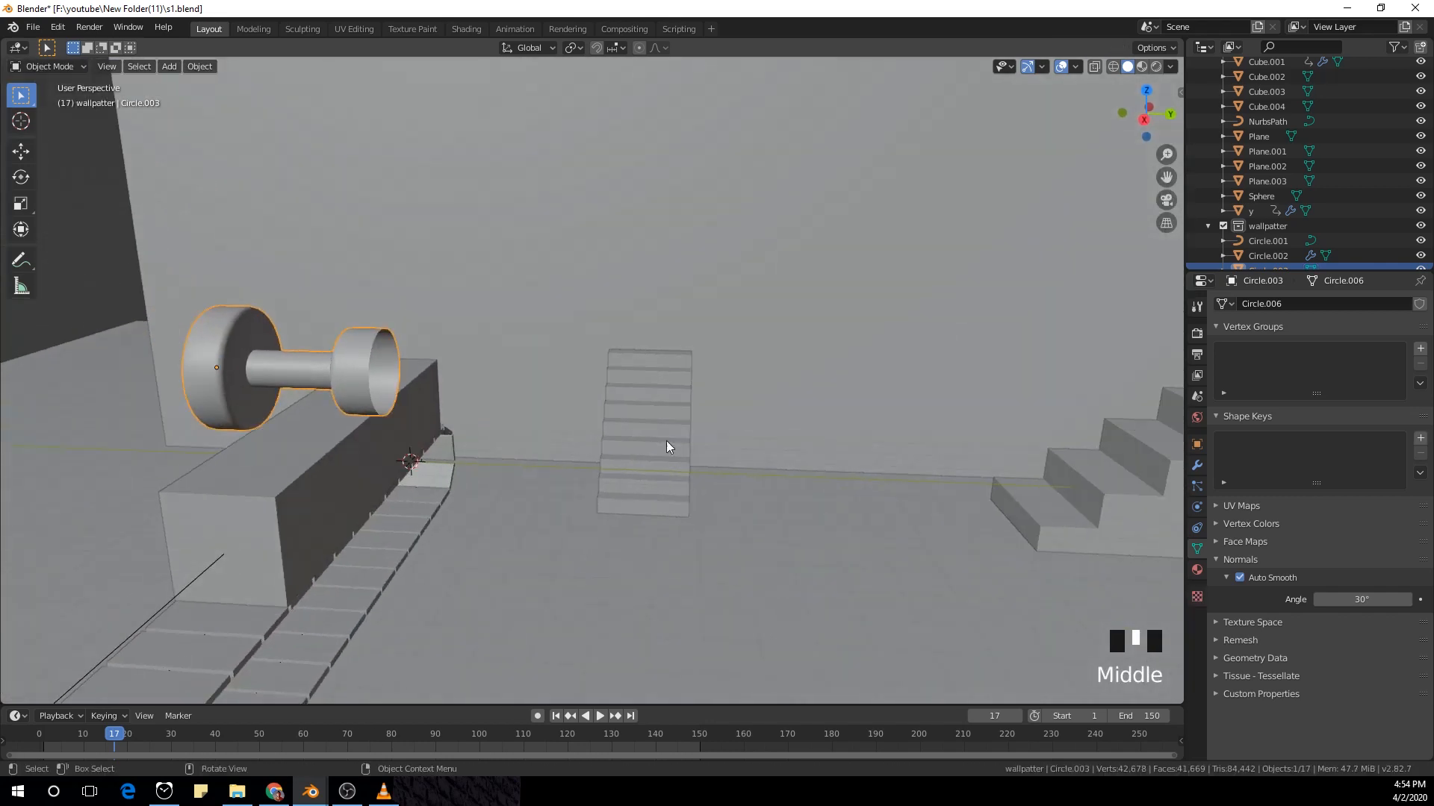
key(Tab)
key(Tab)
scroll(530, 424, down, 5)
middle_drag(521, 426, 676, 448)
key(KP_7)
key(g)
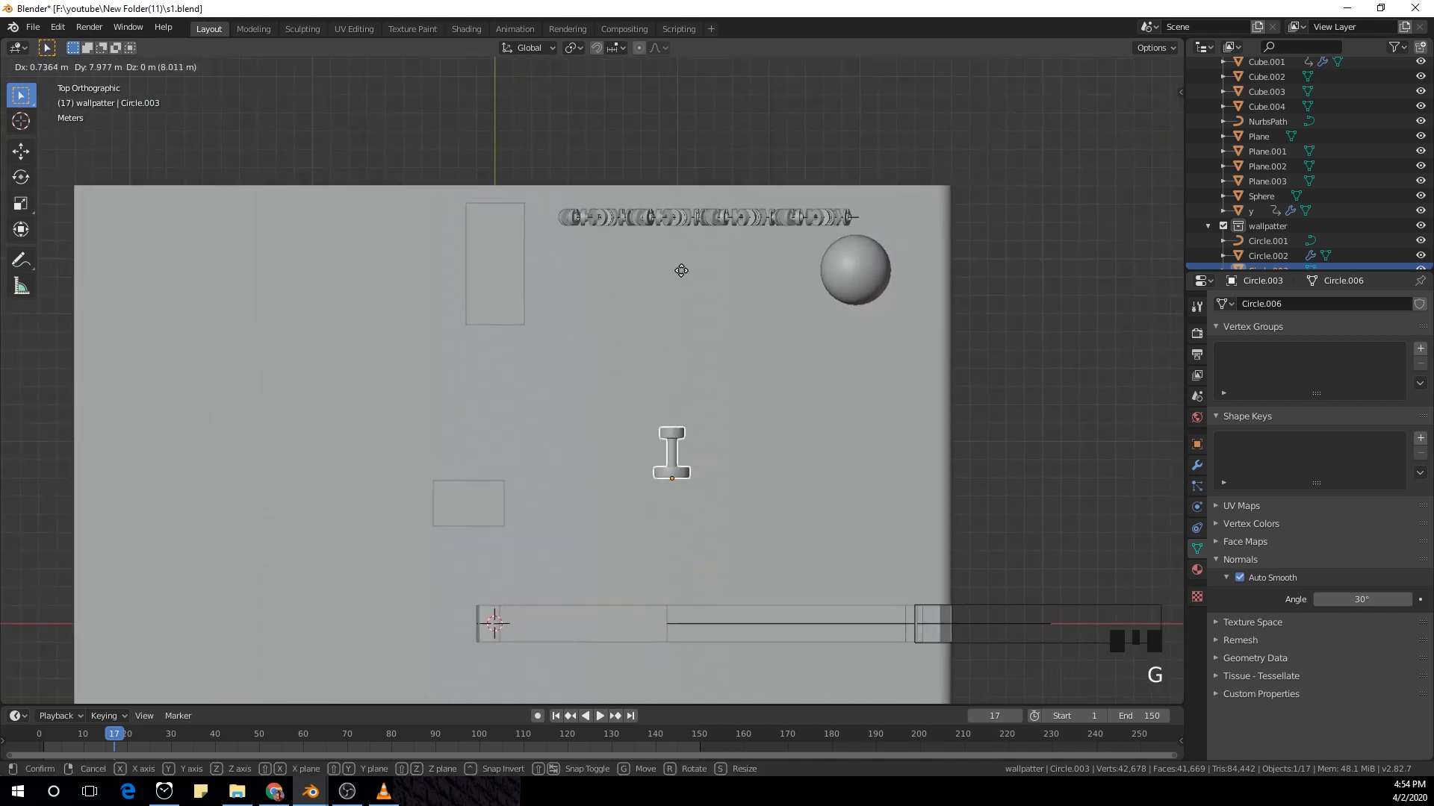
click(673, 86)
middle_drag(674, 124, 648, 203)
scroll(749, 298, up, 3)
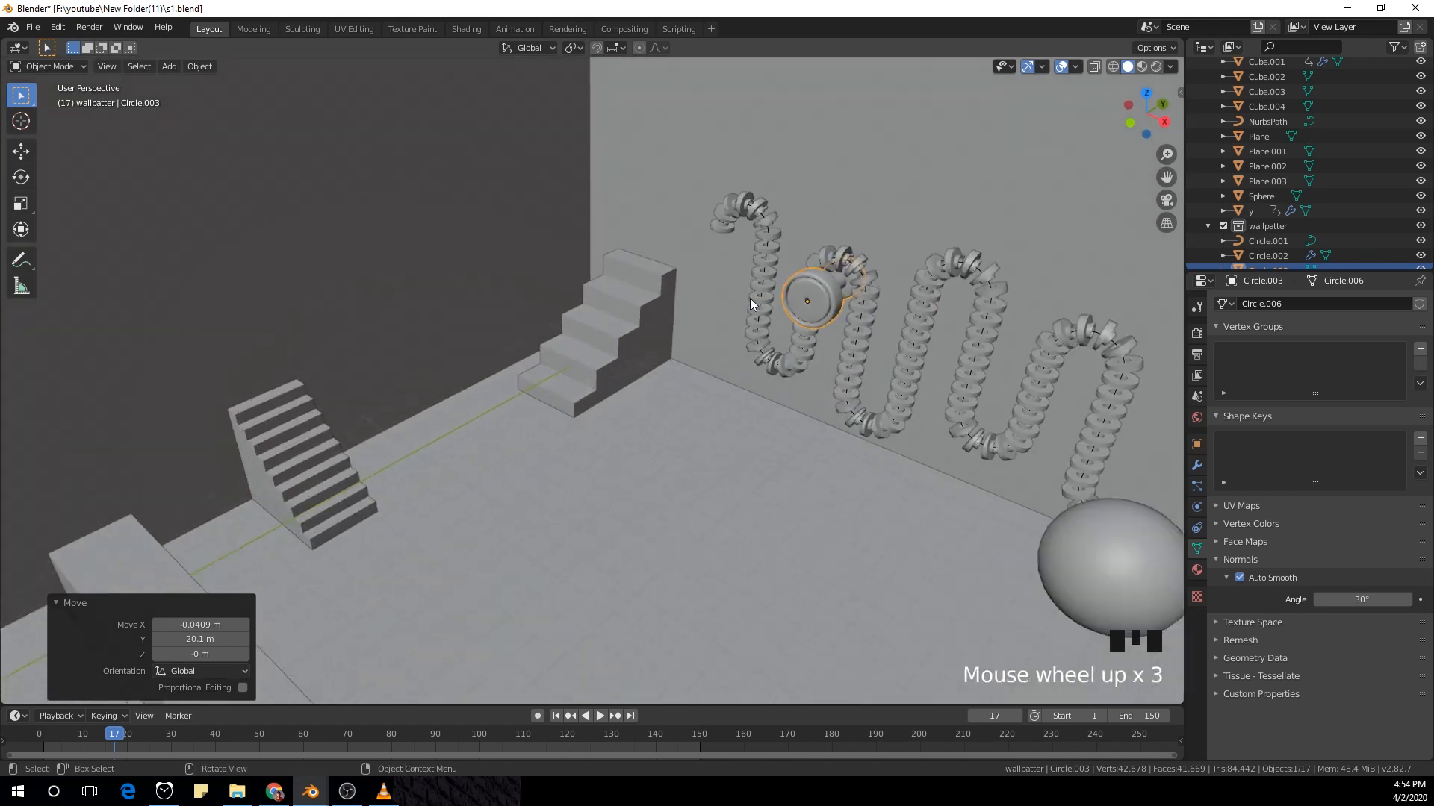
Step: Scale the roller to about 0.834 along Y and move it about 0.549 m along Y towards the wall
shift+middle_drag(750, 298, 460, 477)
scroll(487, 497, up, 2)
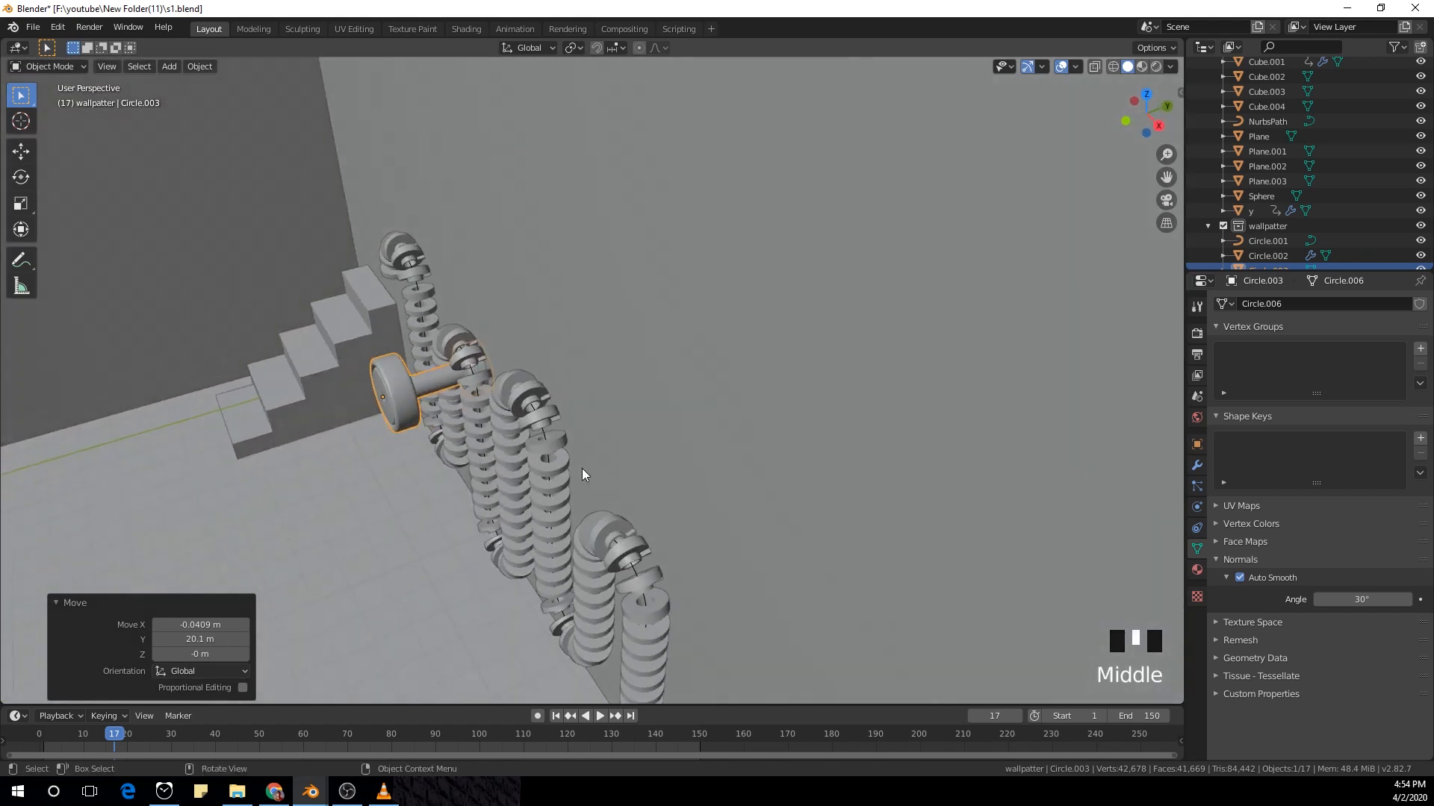
key(s)
key(y)
click(552, 461)
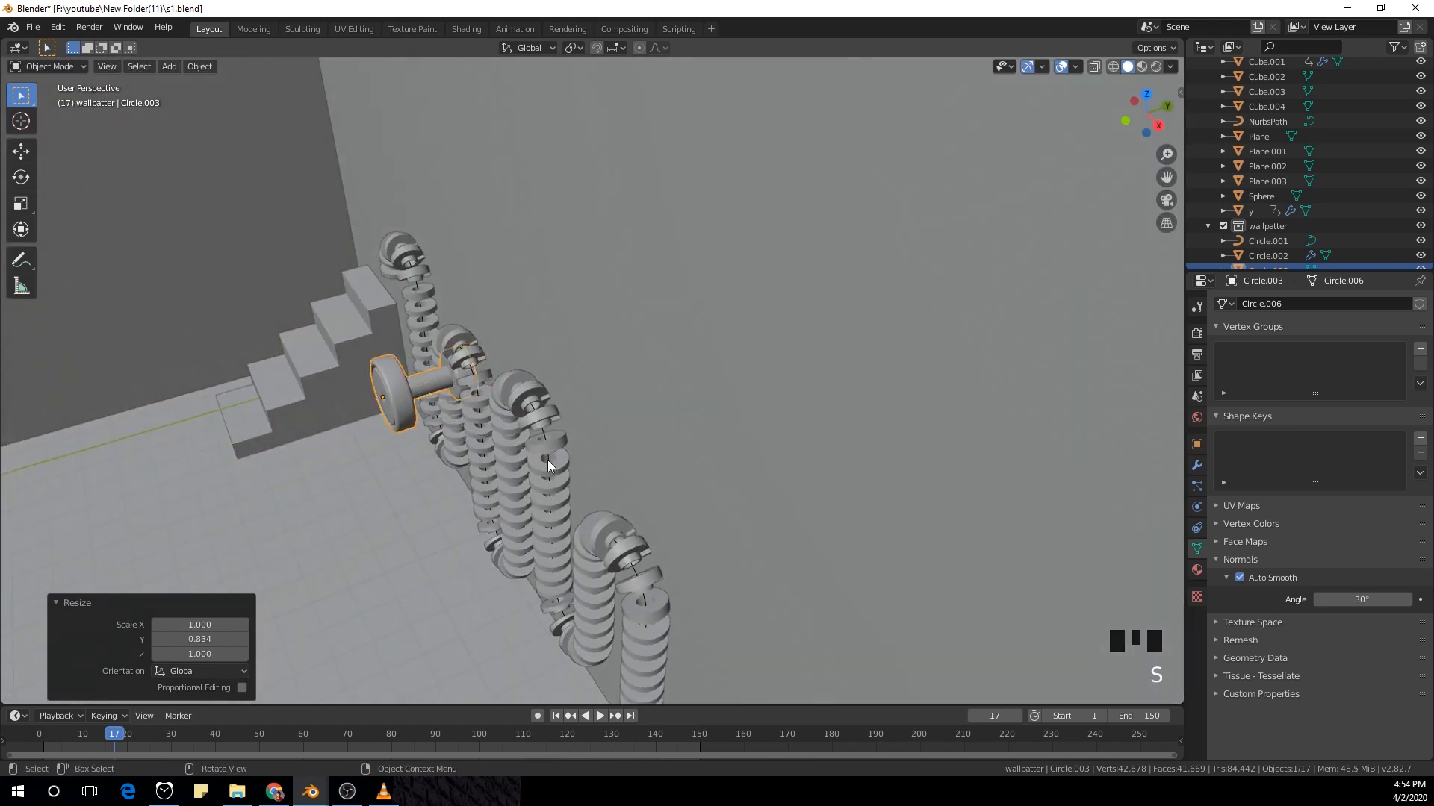
key(g)
key(y)
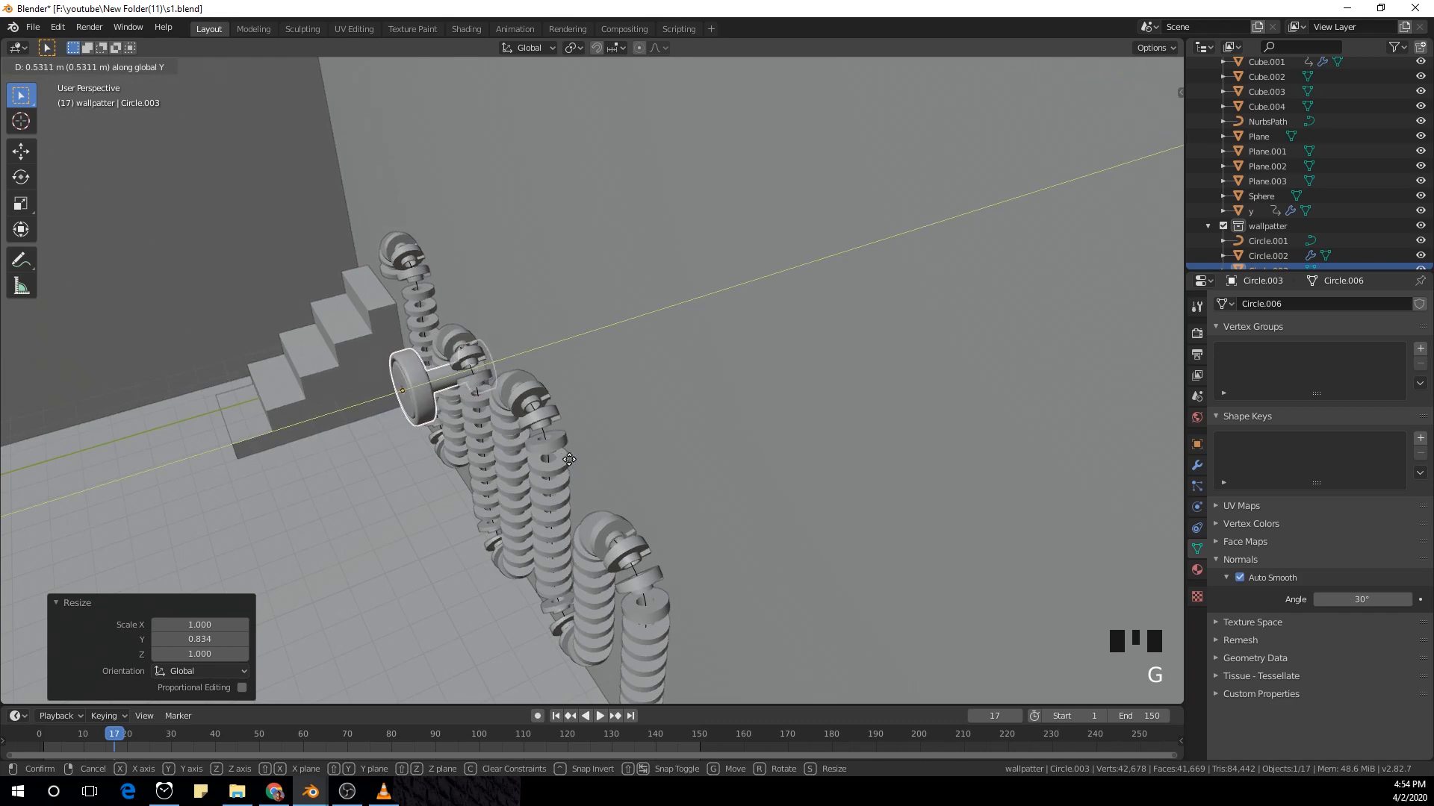
click(570, 459)
Step: Select the chain together with its guide curve and move both about -0.363 m along Y onto the roller
middle_drag(570, 459, 612, 460)
scroll(575, 412, up, 2)
scroll(576, 418, up, 2)
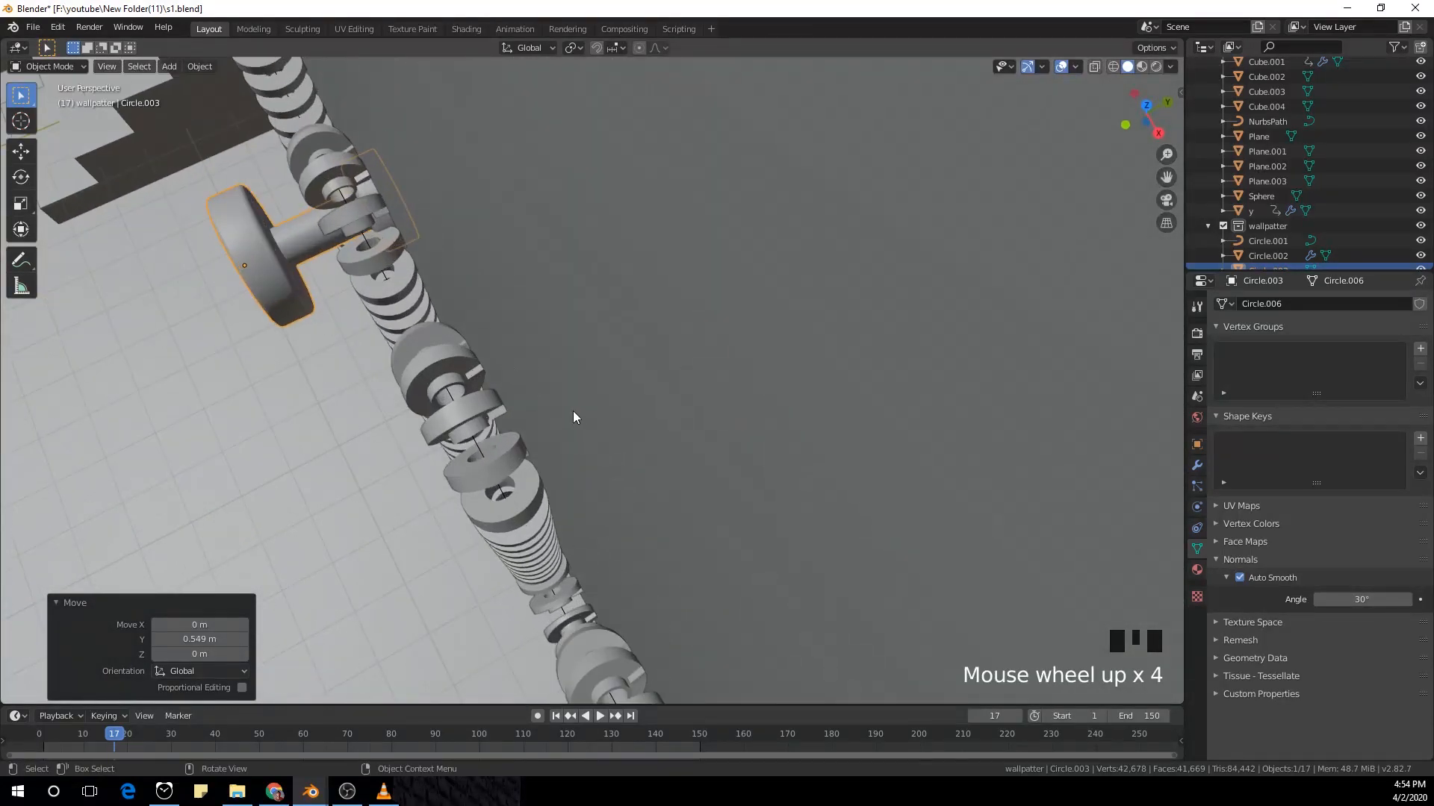
scroll(491, 343, down, 2)
middle_drag(491, 338, 489, 450)
click(493, 452)
shift+click(536, 457)
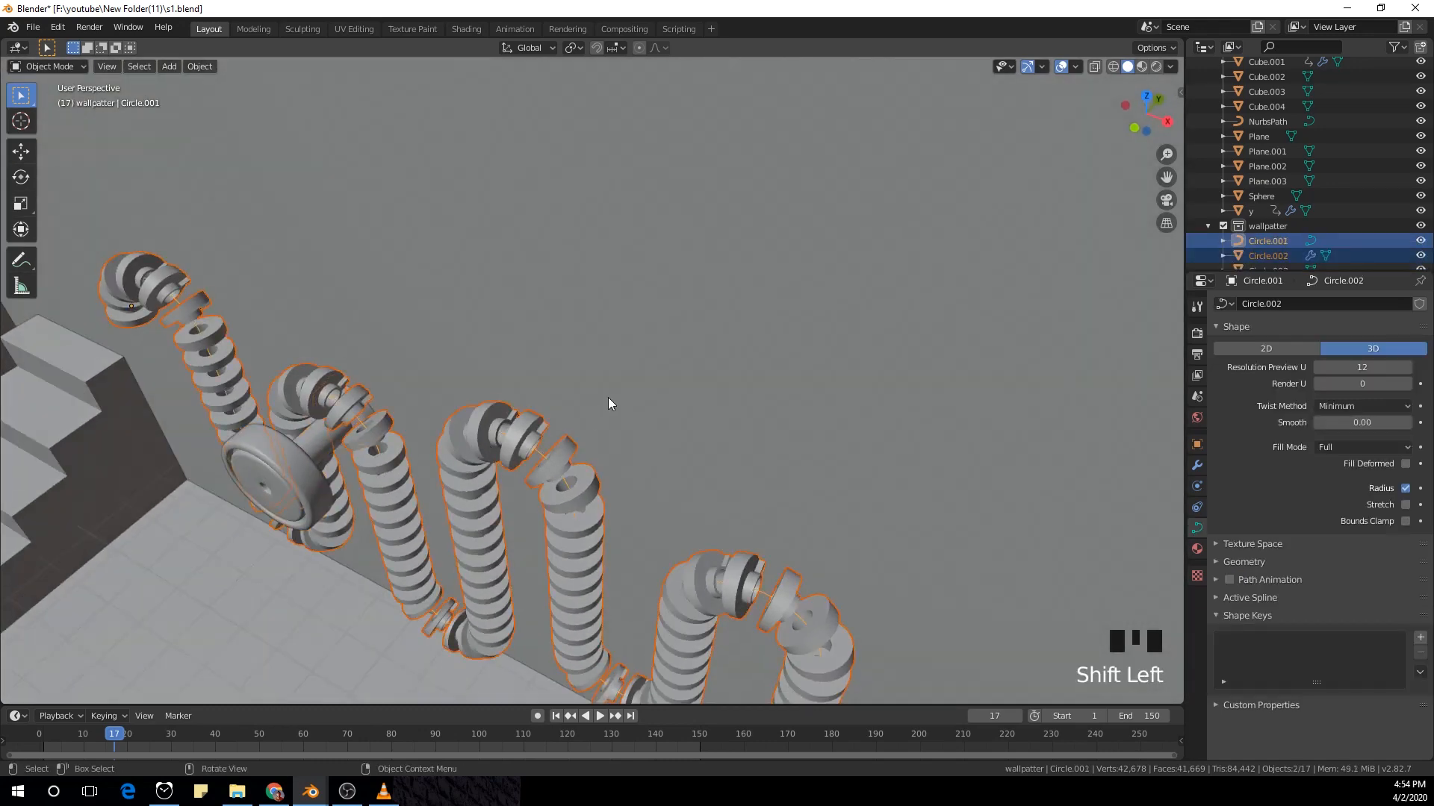
key(g)
click(592, 406)
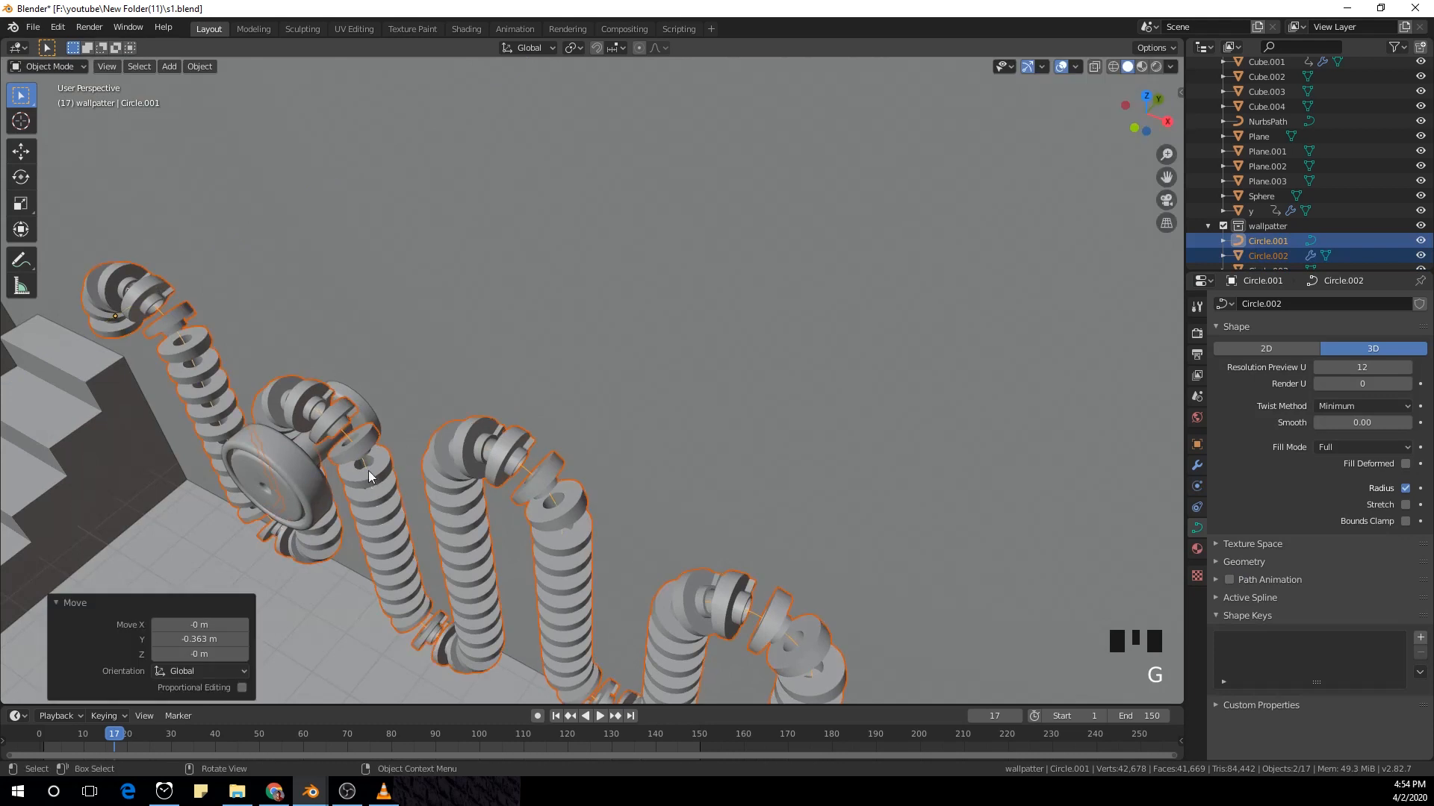
Step: Select the roller and, in front view, scale it uniformly to about 0.822 to fit inside the chain loop
click(396, 499)
scroll(404, 490, down, 2)
key(KP_1)
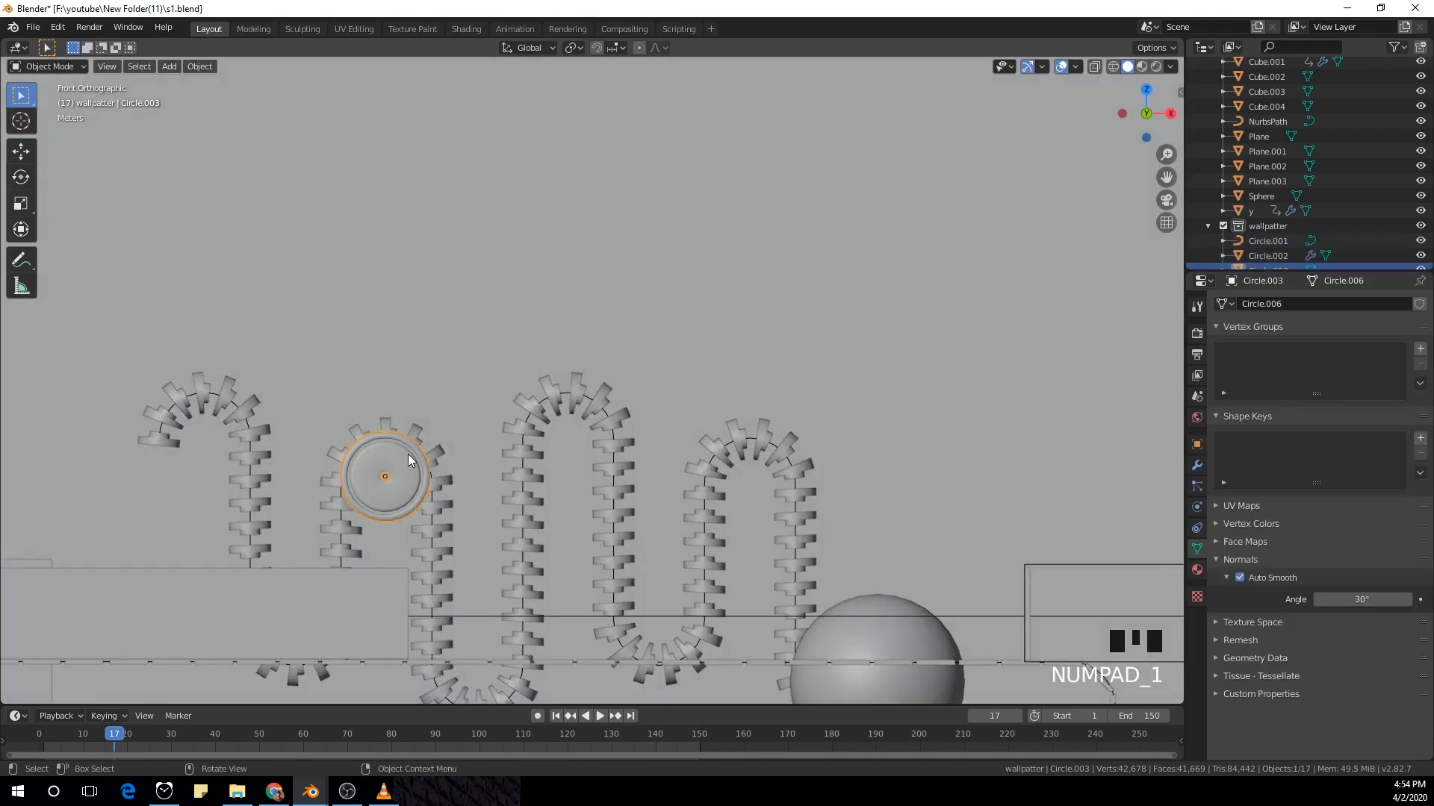
key(s)
click(538, 521)
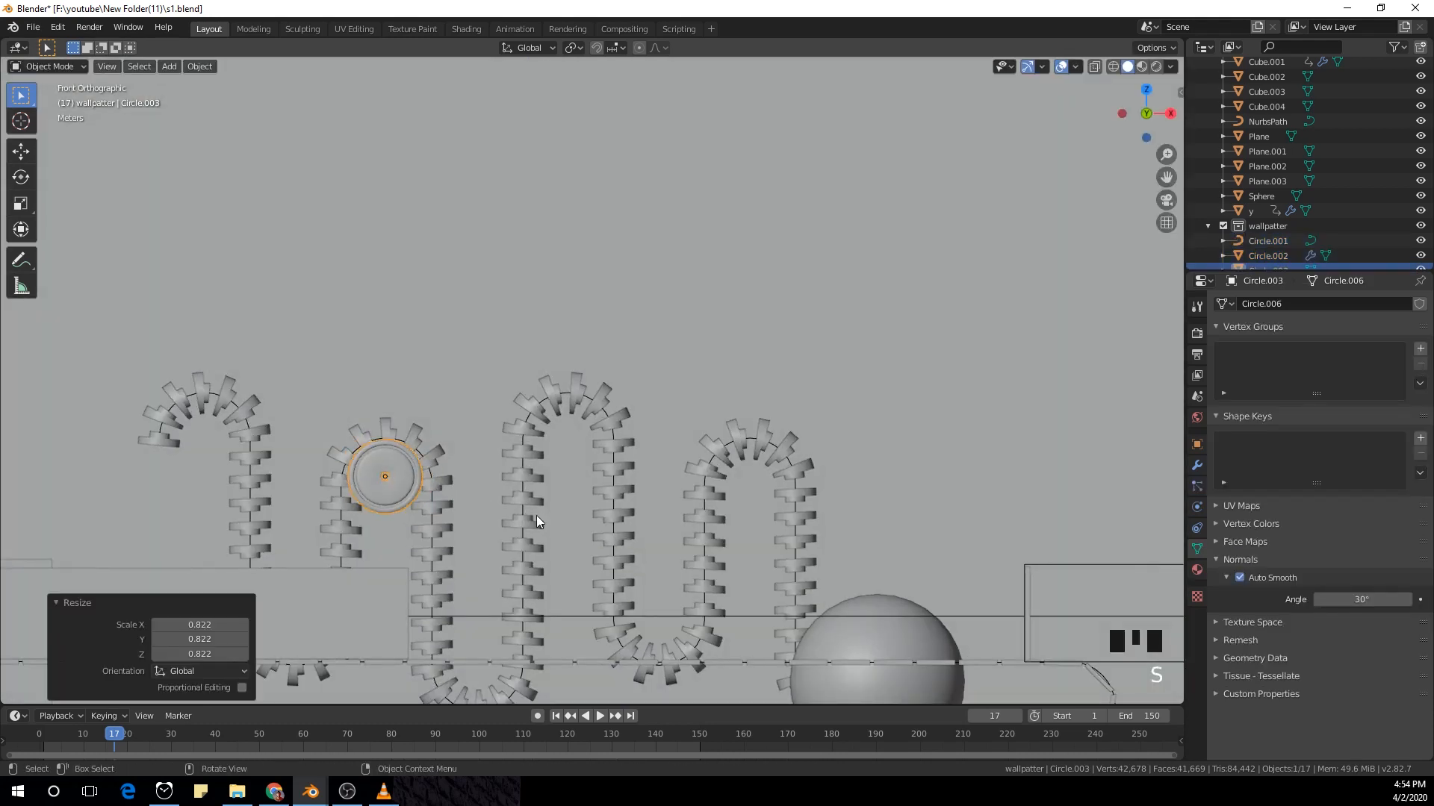
Step: Duplicate the roller three times, placing one copy inside each of the other upper chain loops
key(shift+d)
click(346, 480)
scroll(437, 502, down, 1)
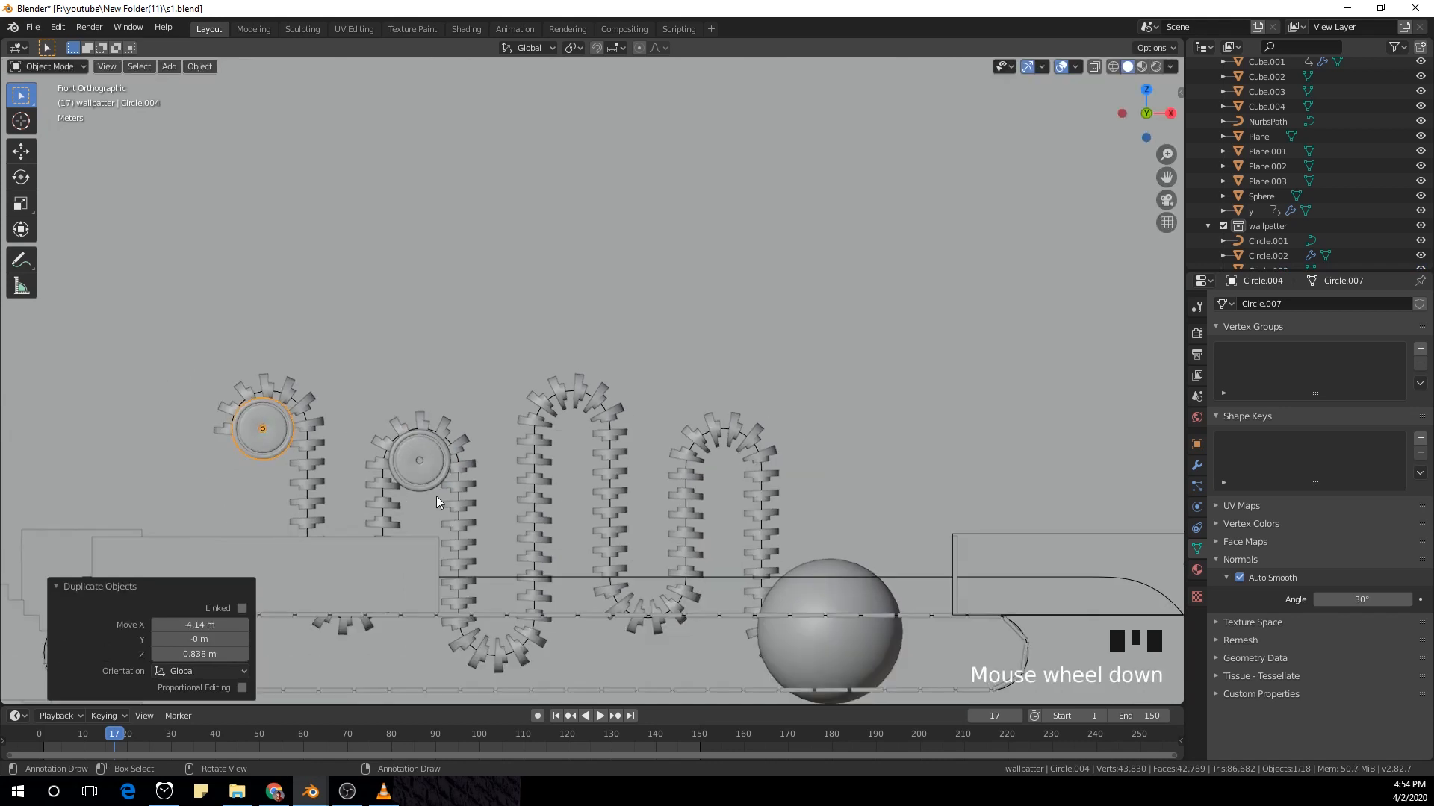
key(shift+d)
click(761, 504)
key(shift+d)
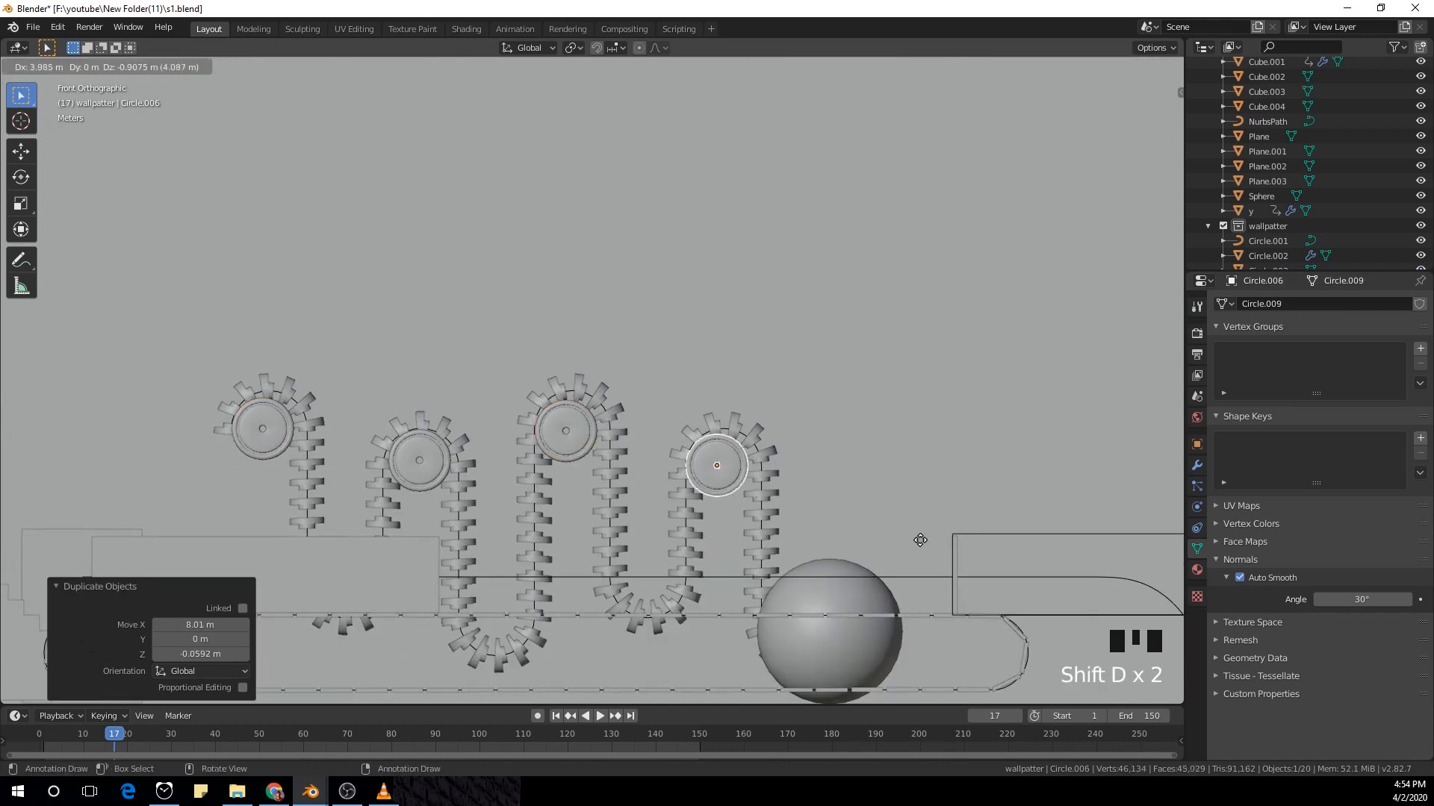
click(922, 539)
scroll(889, 552, down, 2)
shift+middle_drag(890, 553, 866, 524)
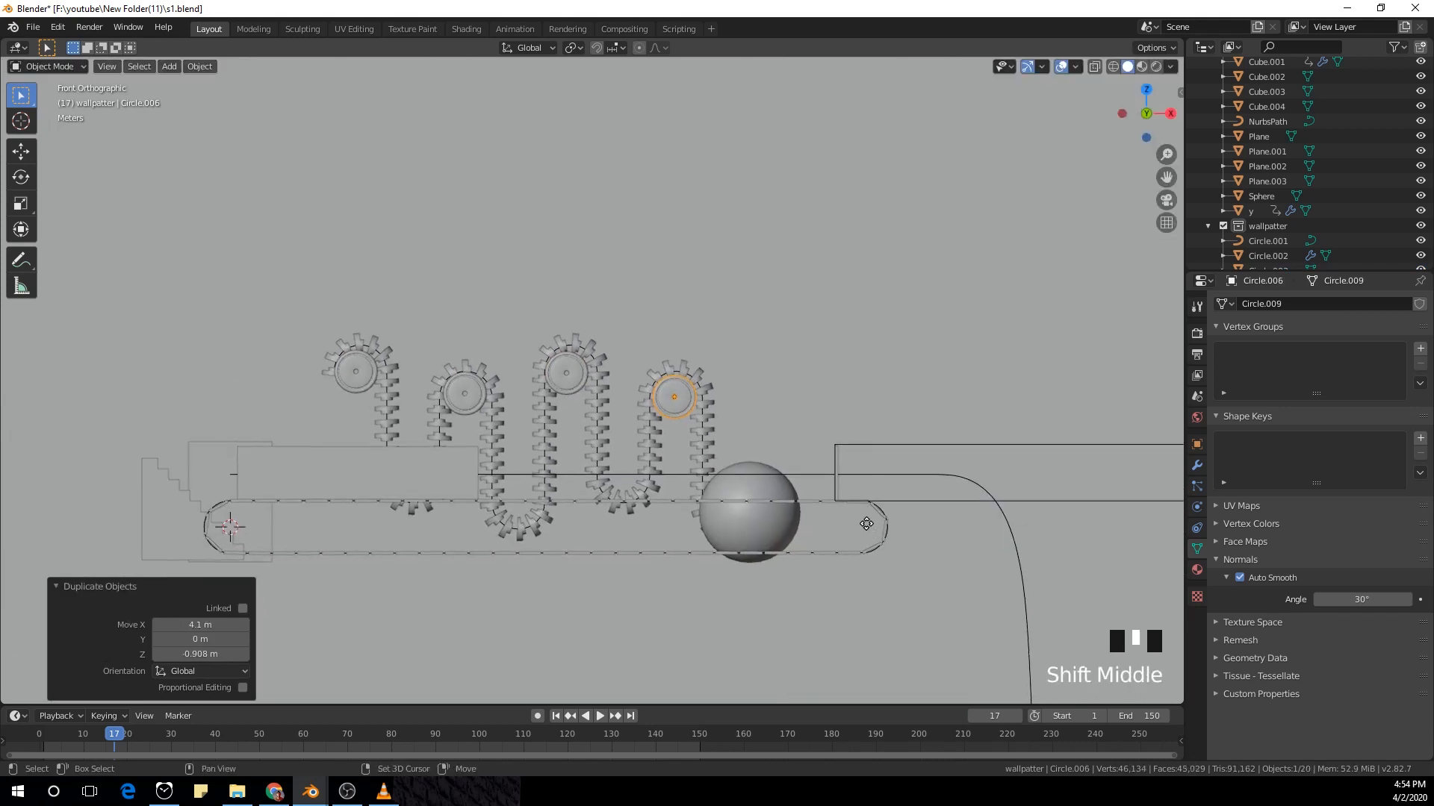
Step: Duplicate the roller into the lower chain loop nearest the sphere, scale the copy down and nudge it into the bend
key(shift+d)
click(815, 602)
key(s)
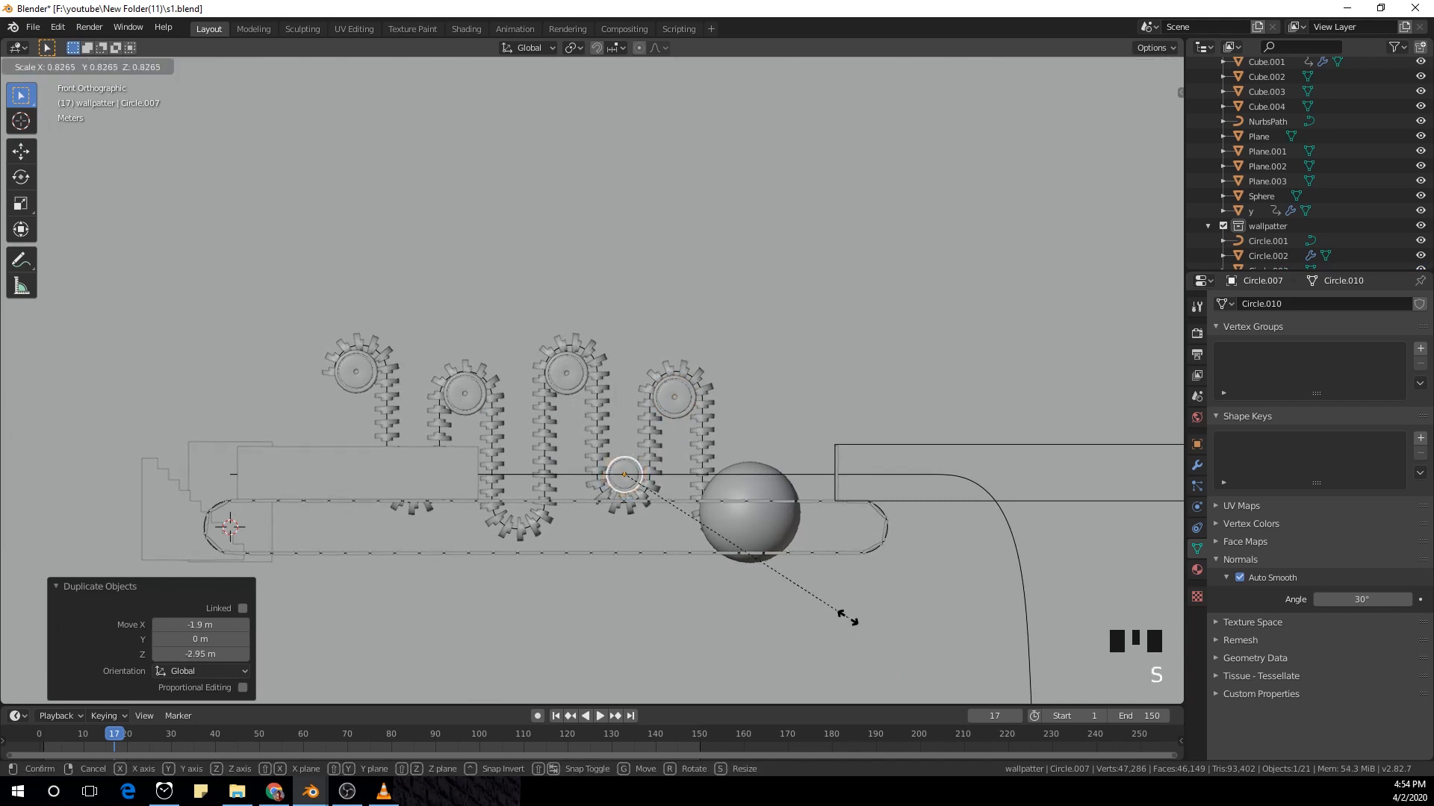
click(824, 606)
key(g)
click(825, 614)
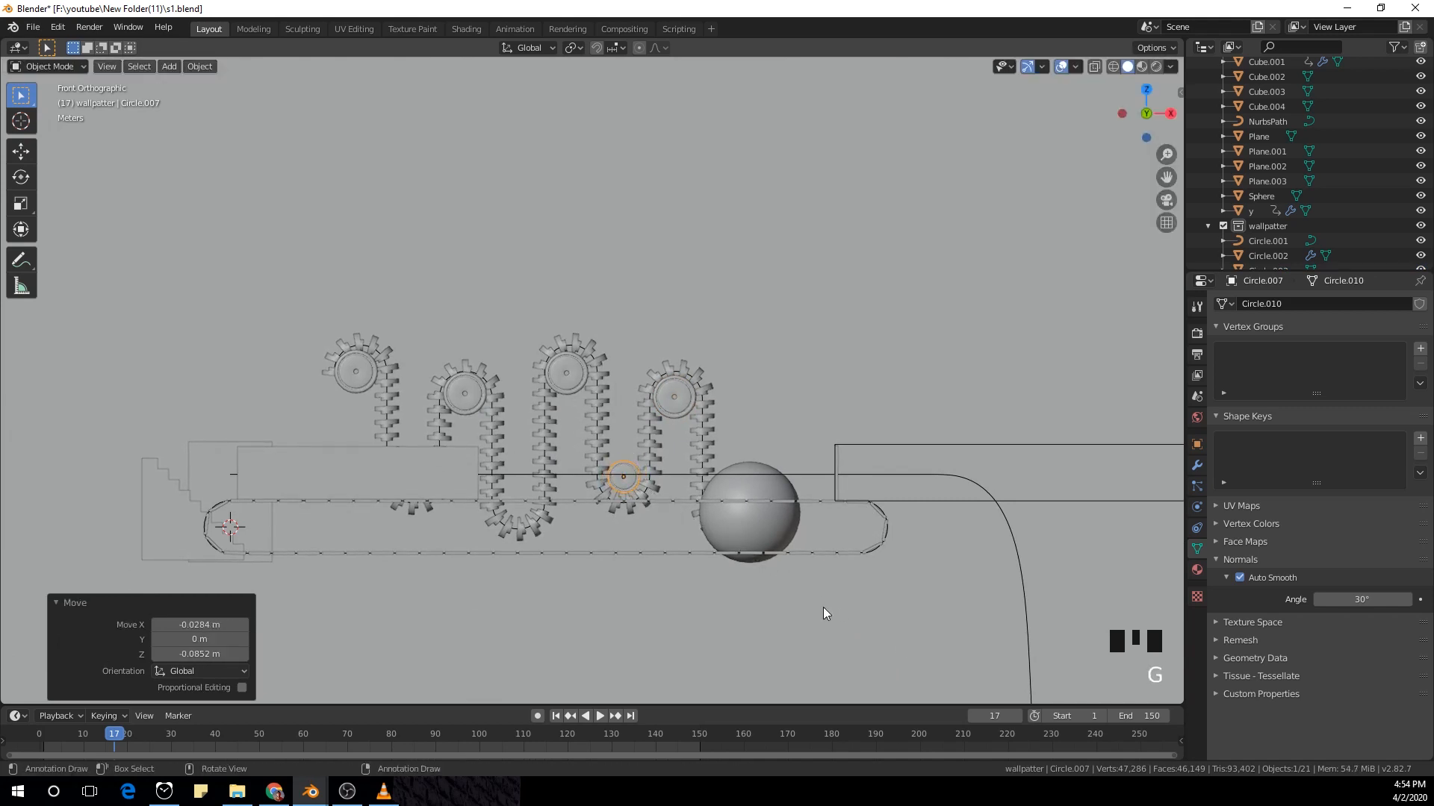
Step: Duplicate the smaller roller twice, placing a copy in each of the two remaining lower chain loops
key(shift+d)
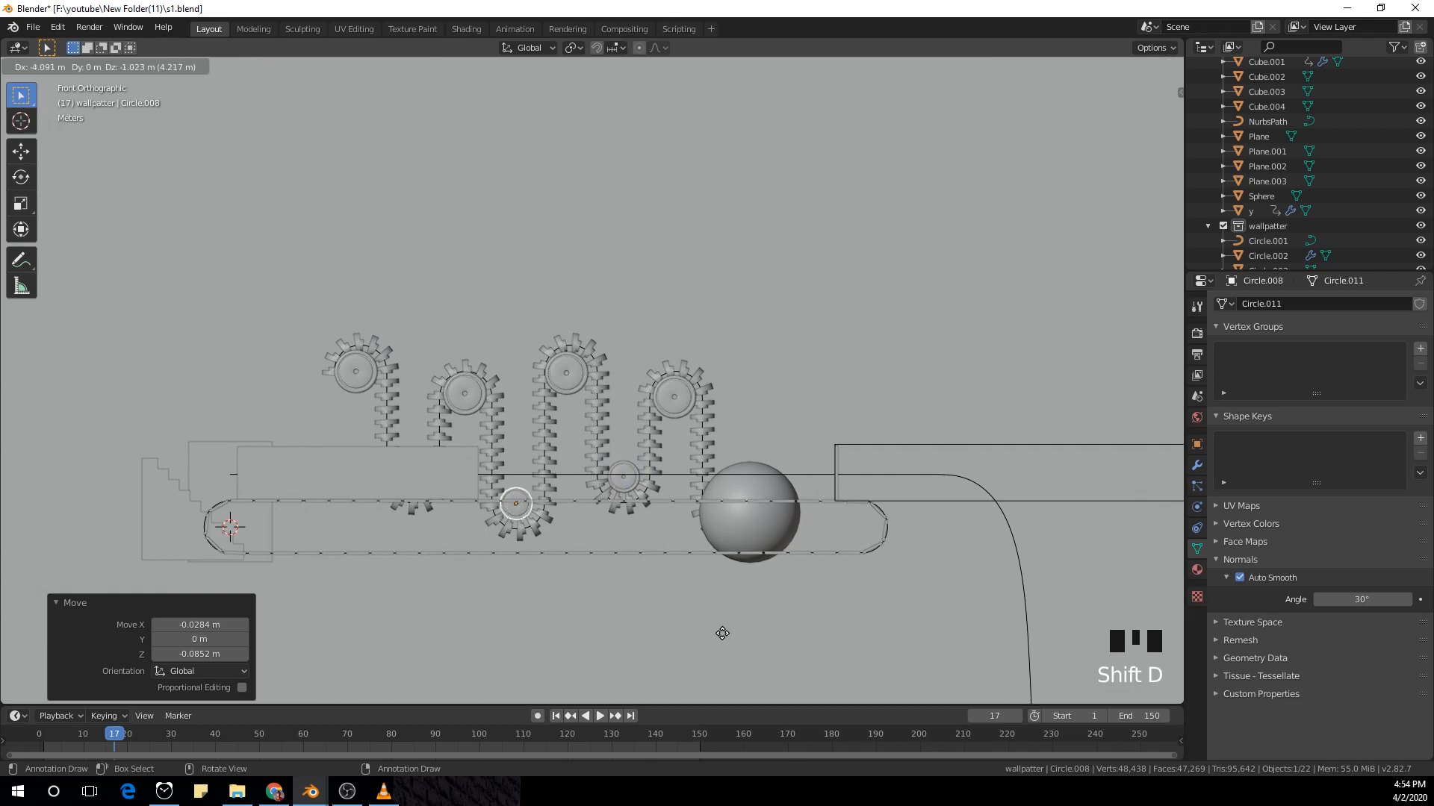
click(722, 634)
key(shift+d)
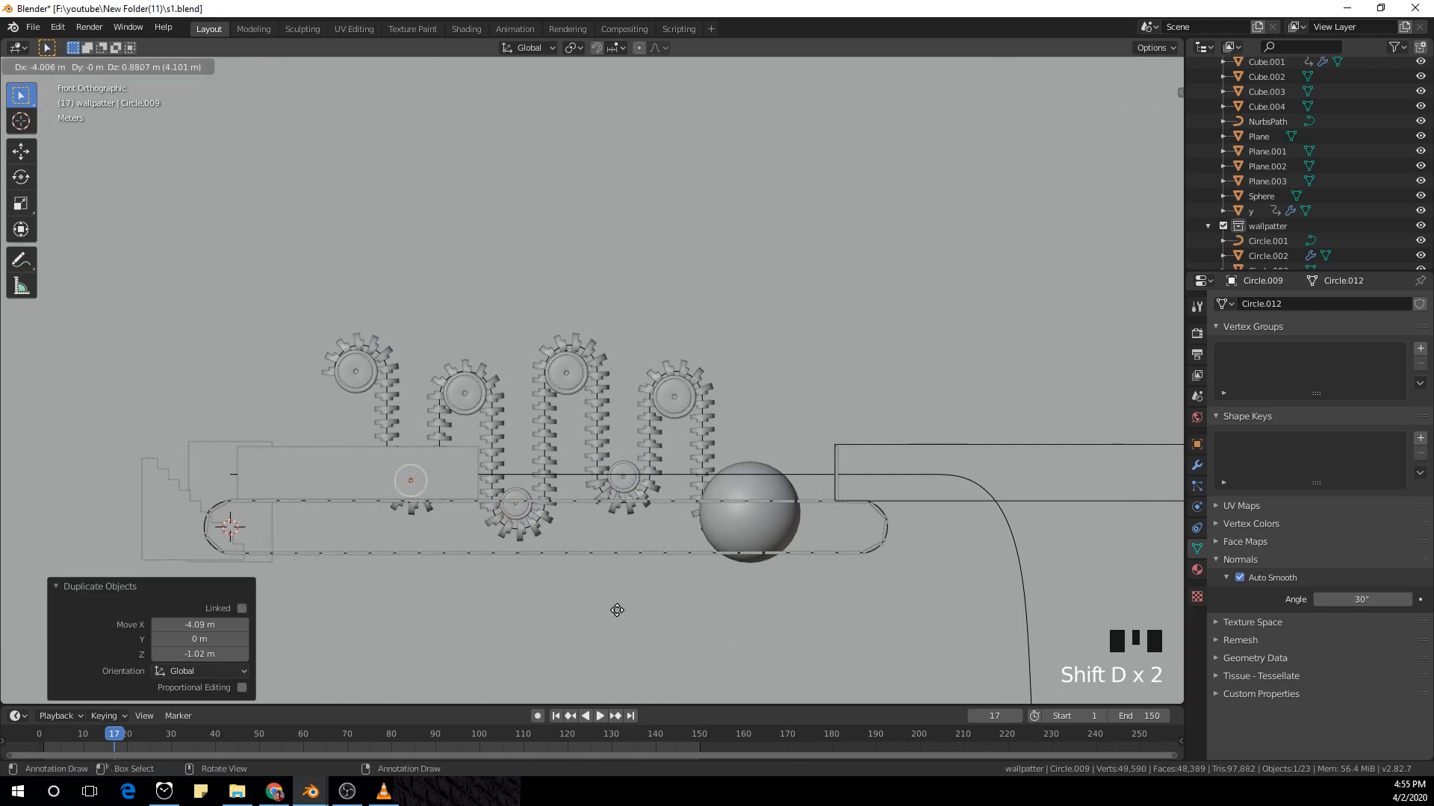
click(617, 610)
Step: Select the three smaller lower rollers and move them about 0.754 m along Y towards the wall
middle_drag(617, 610, 642, 572)
scroll(554, 455, up, 4)
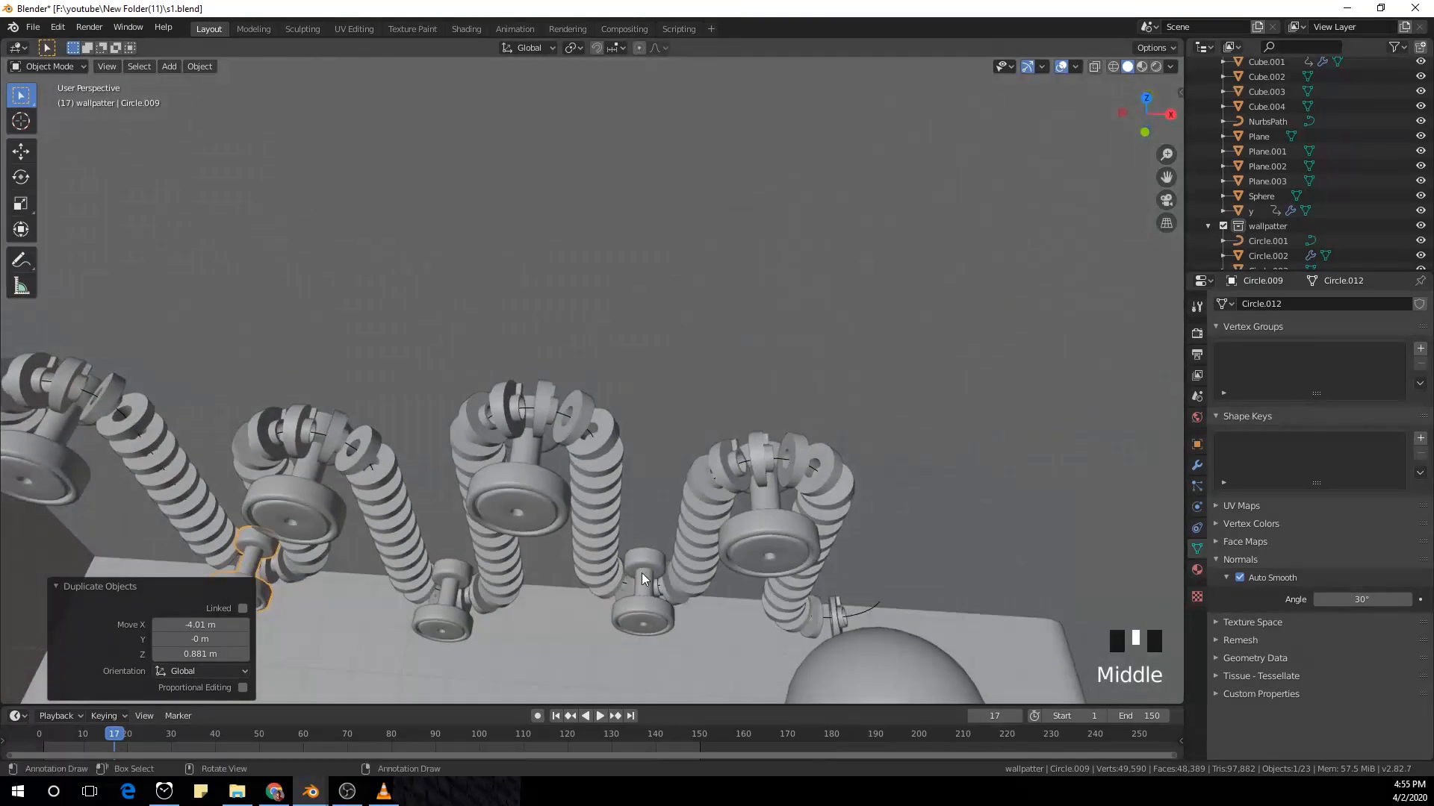
shift+click(642, 572)
shift+click(445, 589)
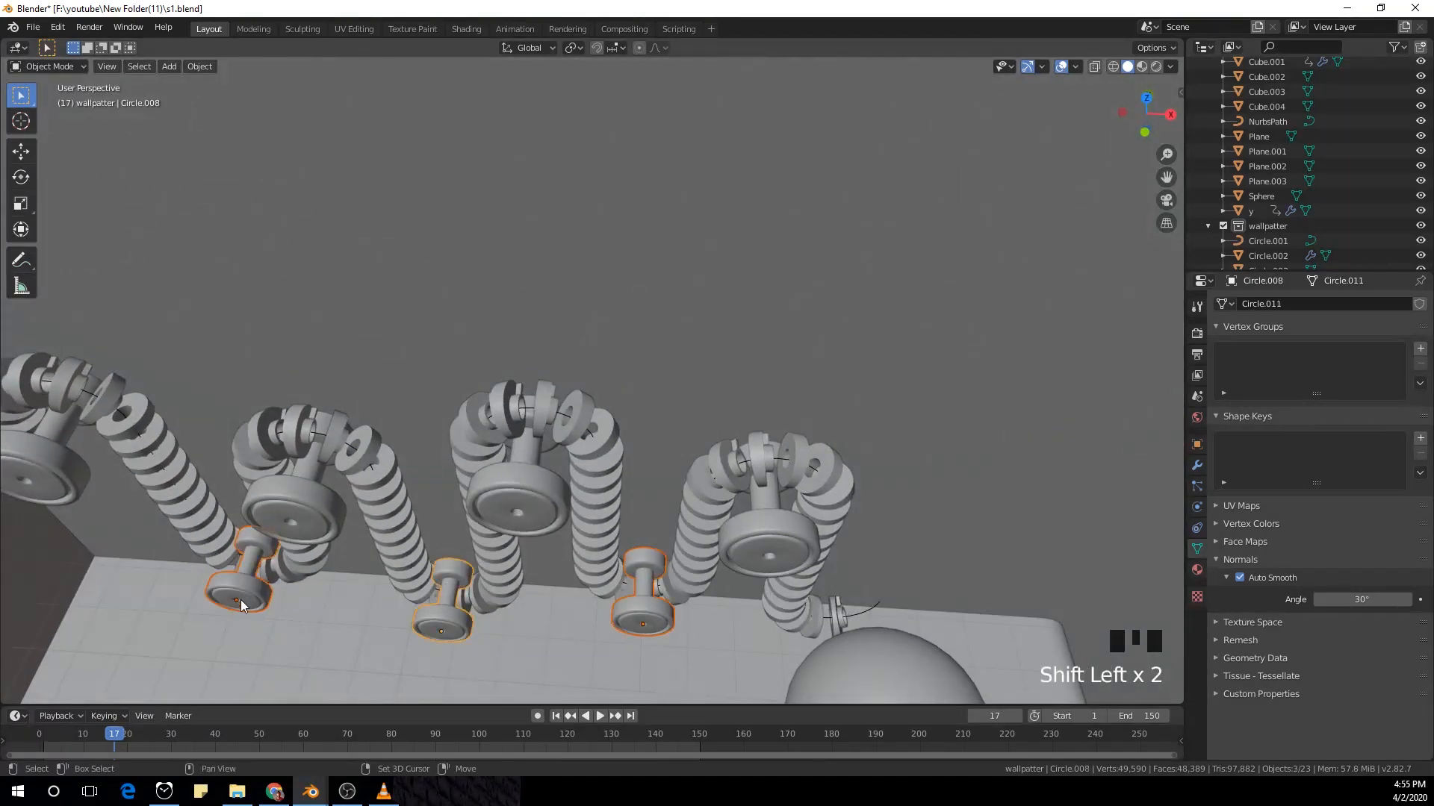
shift+click(251, 571)
key(g)
key(y)
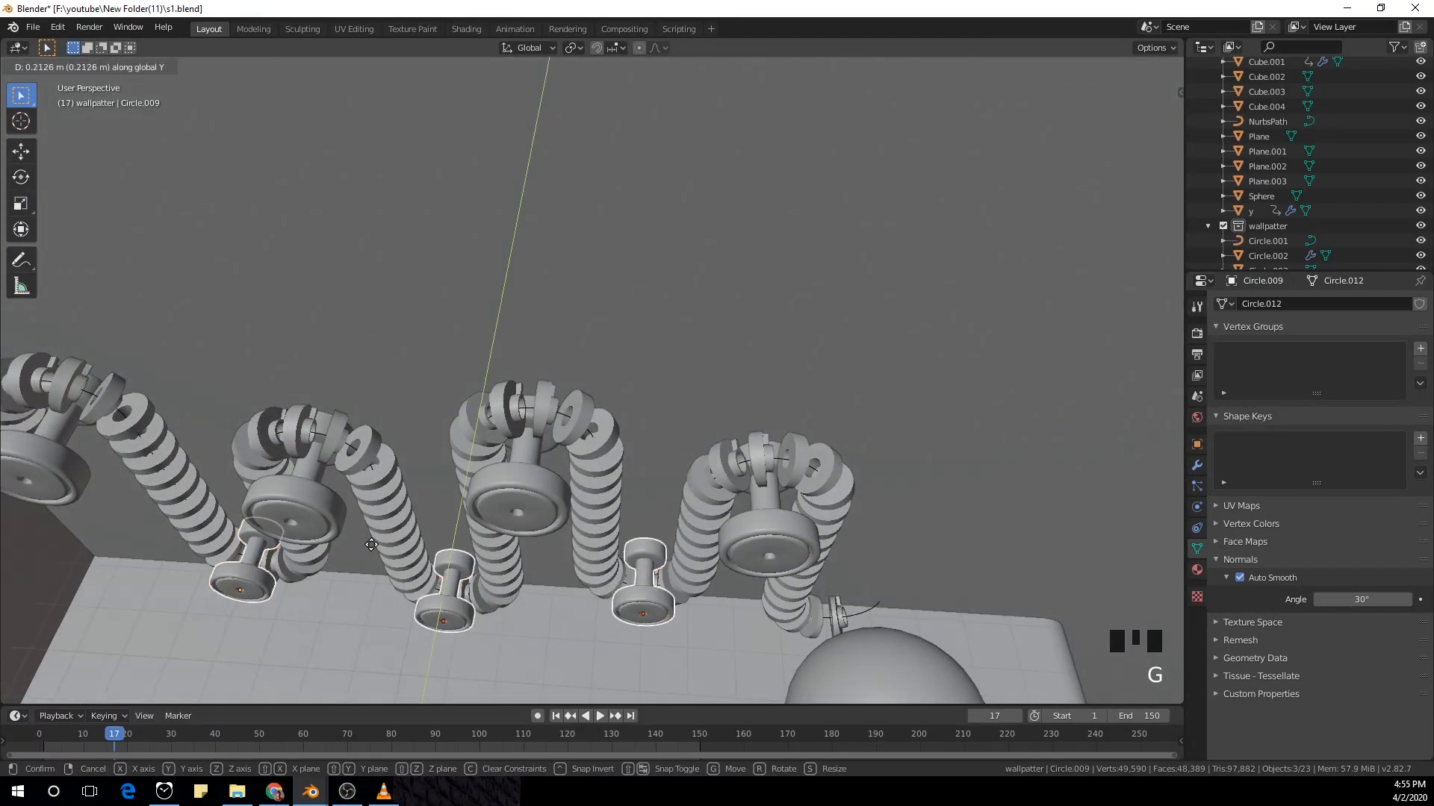
click(386, 522)
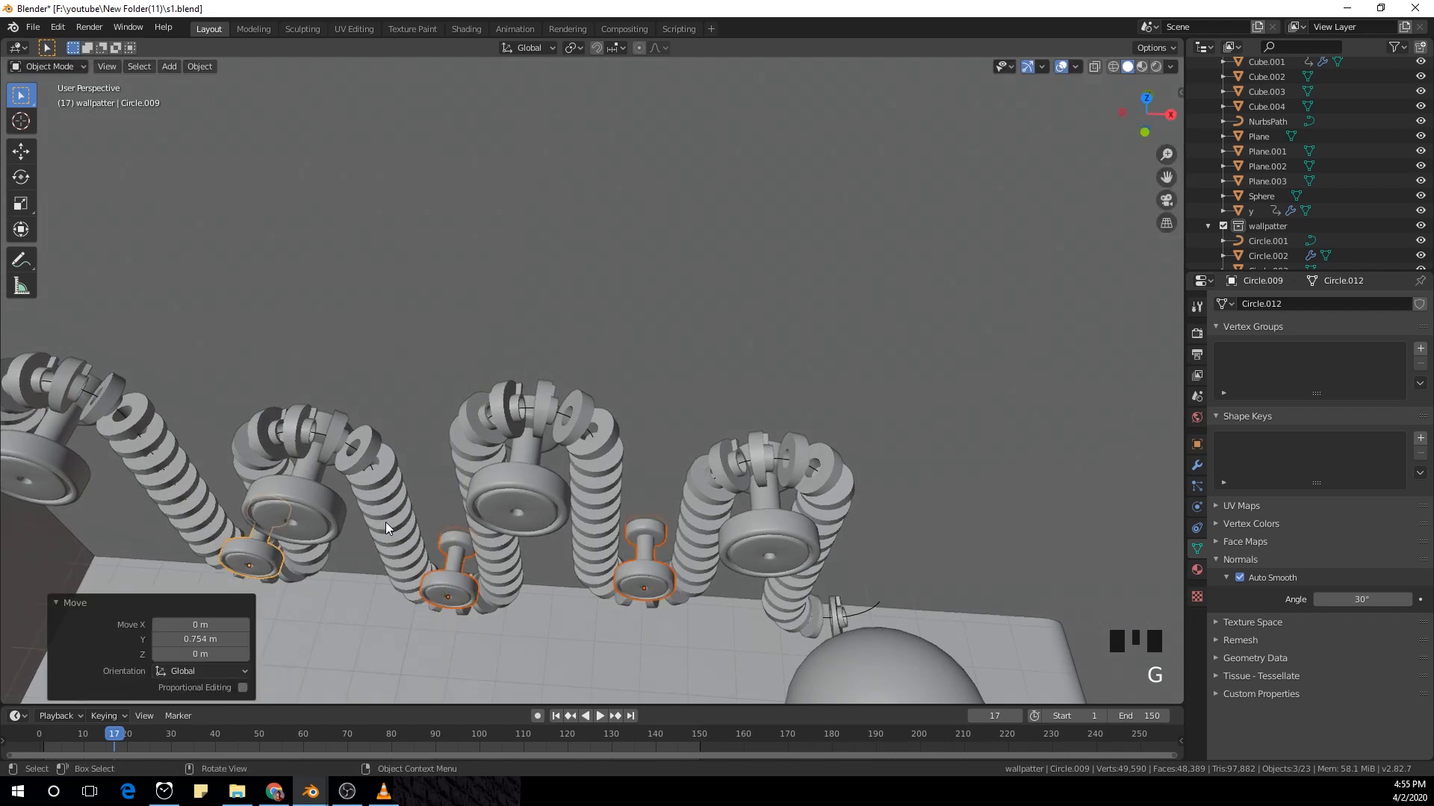
scroll(385, 524, down, 2)
middle_drag(414, 578, 670, 461)
middle_drag(788, 425, 653, 369)
shift+middle_drag(569, 381, 552, 493)
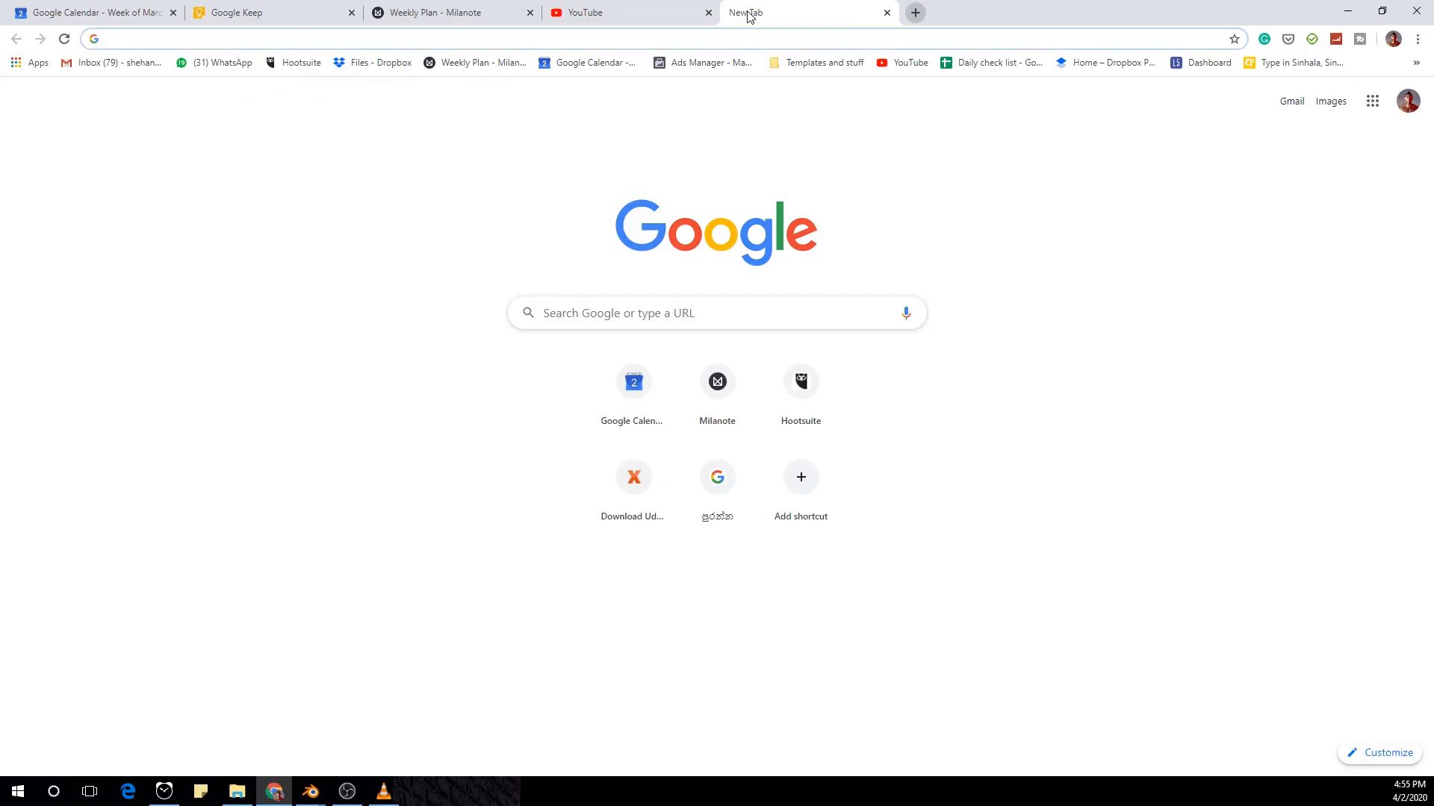
Step: Switch to Chrome, search the web for "blend swap" and open the Blend Swap website
text(blen)
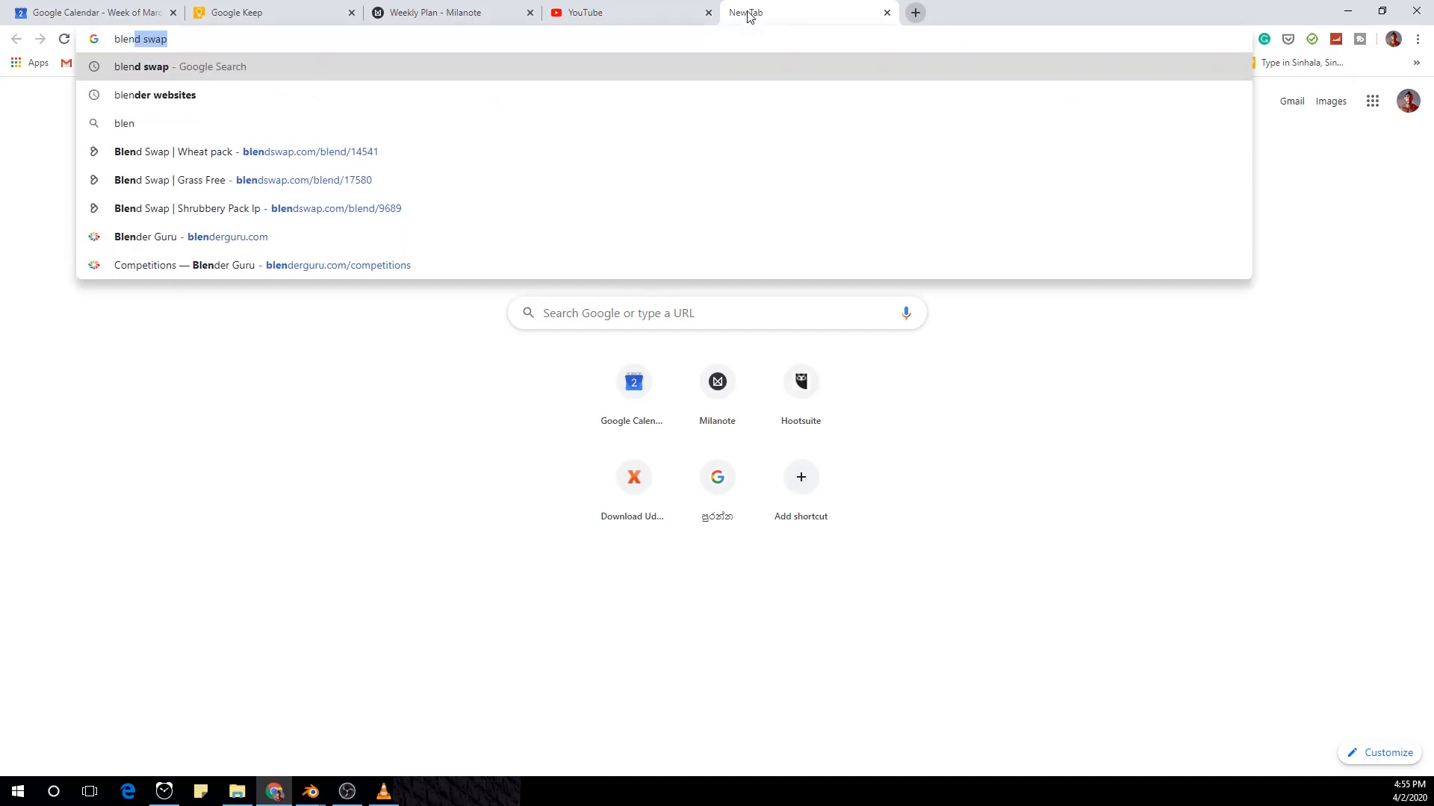
key(Return)
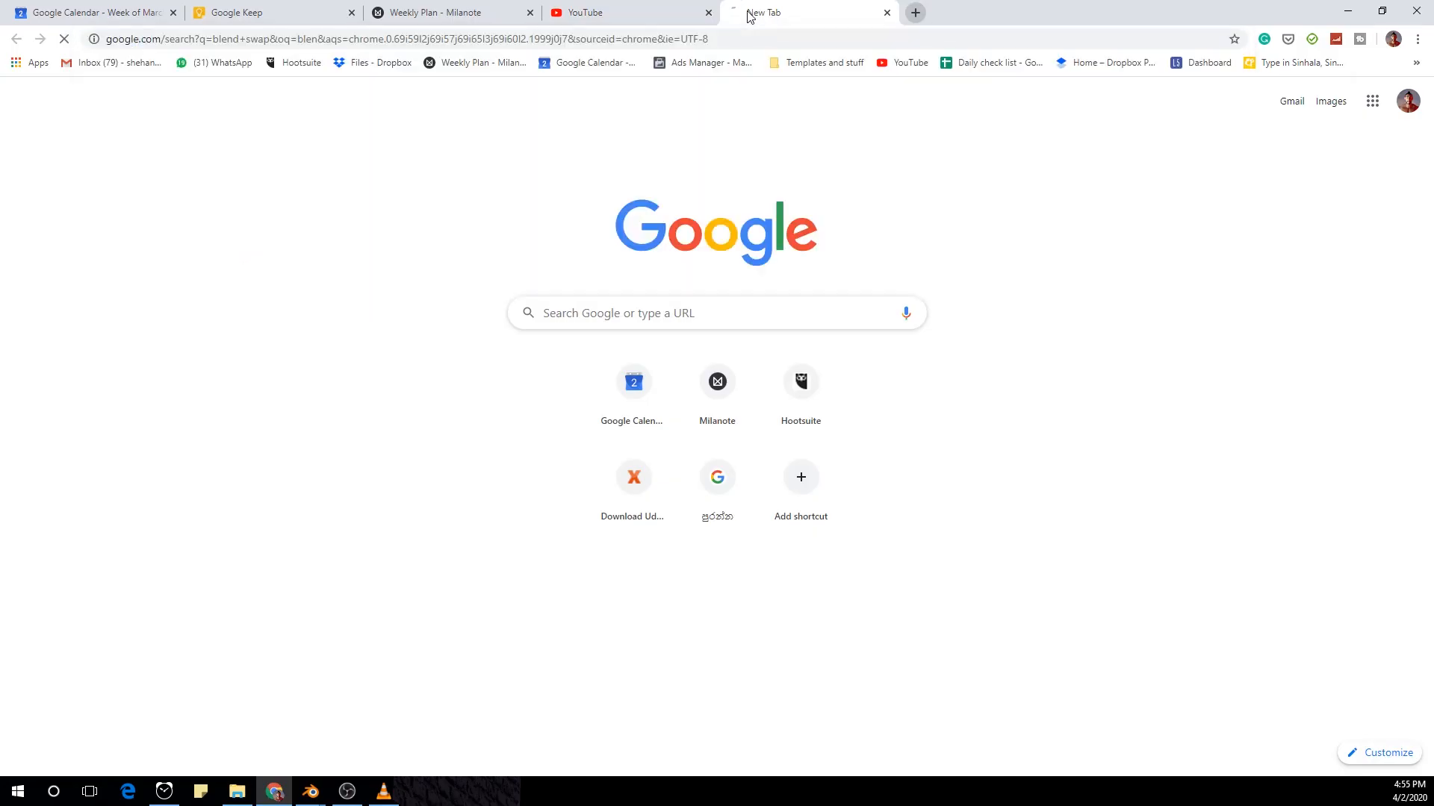
click(254, 263)
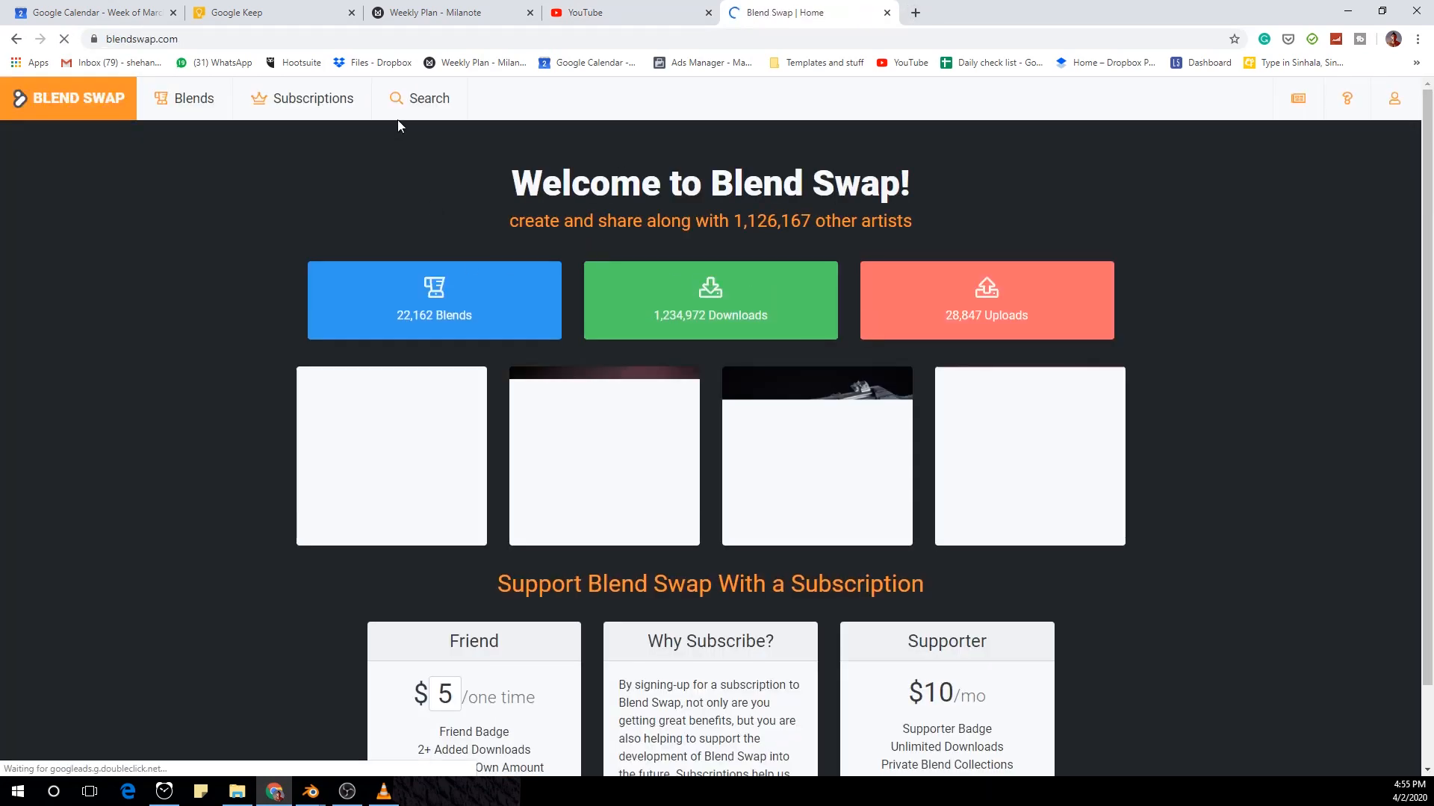
Step: Search Blend Swap for "plants" and look through the listed models
mouse_move(397, 119)
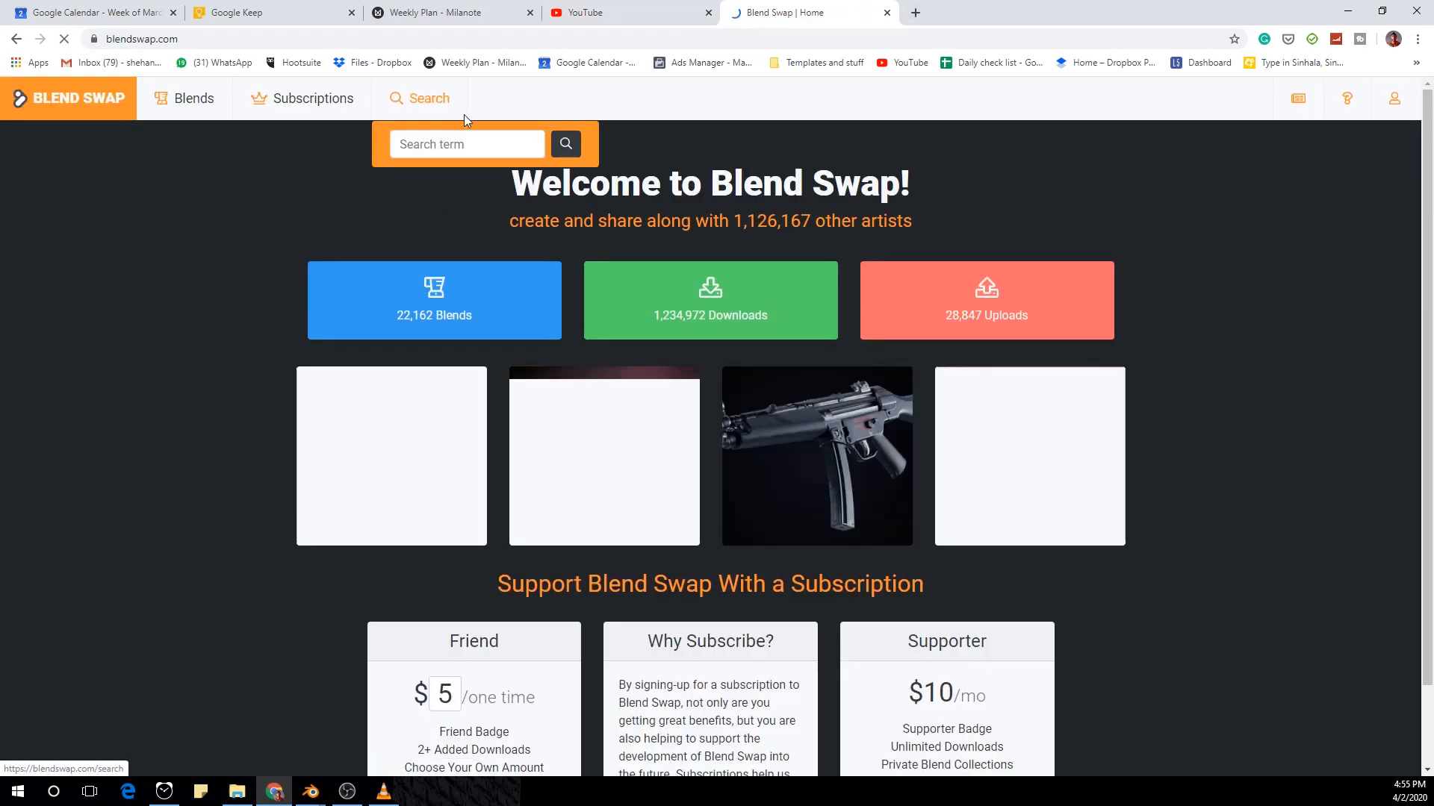
click(479, 145)
text(pl)
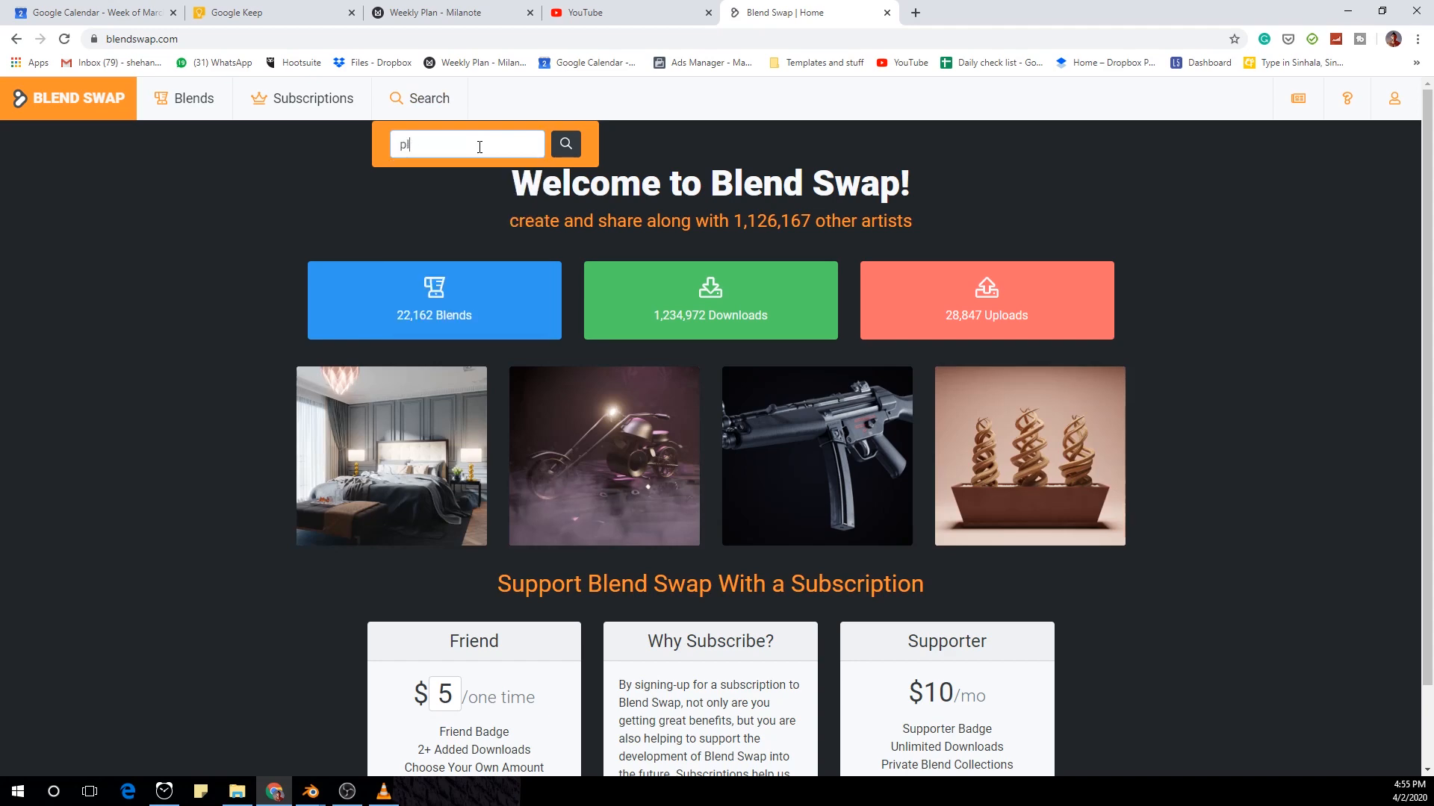
text(ants)
key(Return)
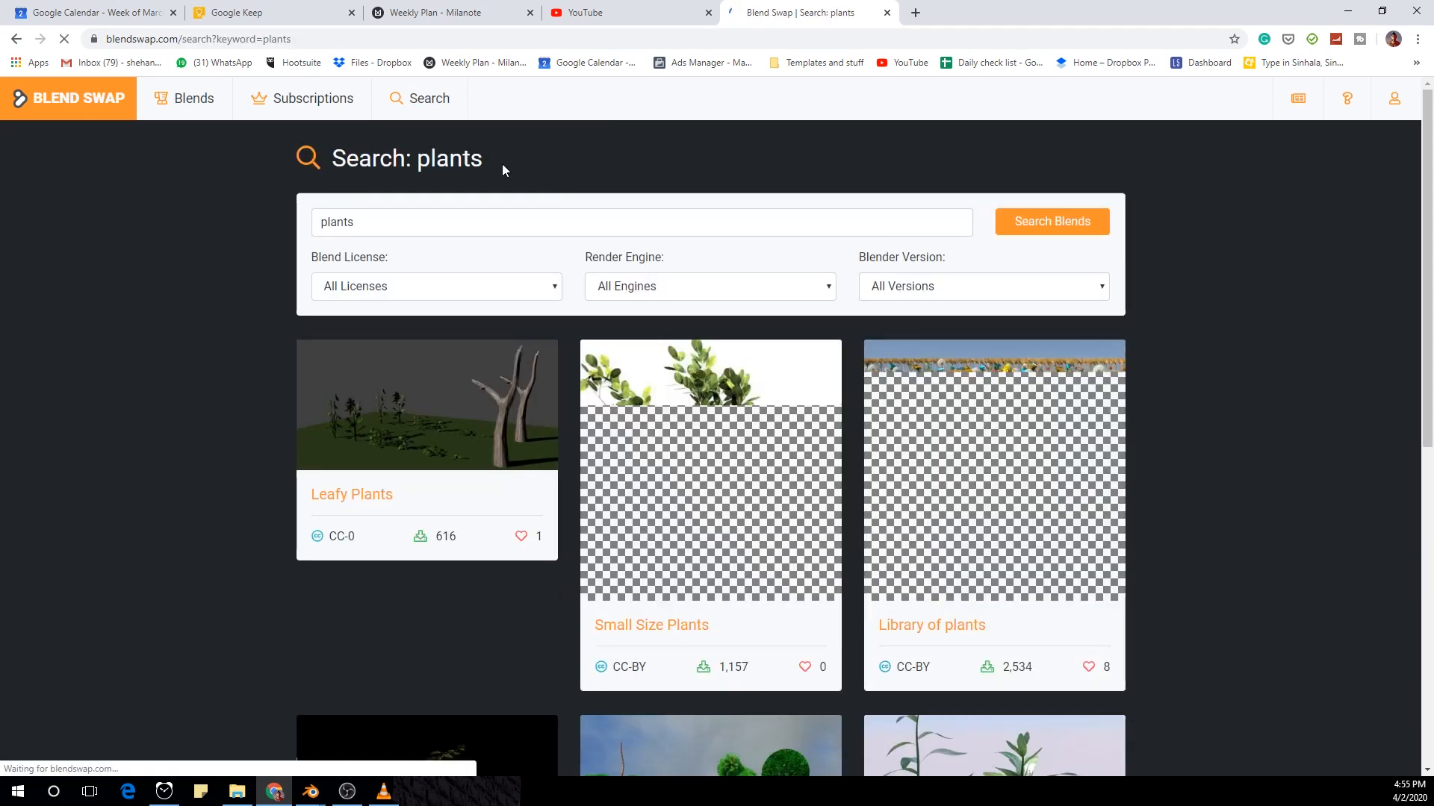
scroll(801, 459, down, 6)
scroll(925, 470, down, 3)
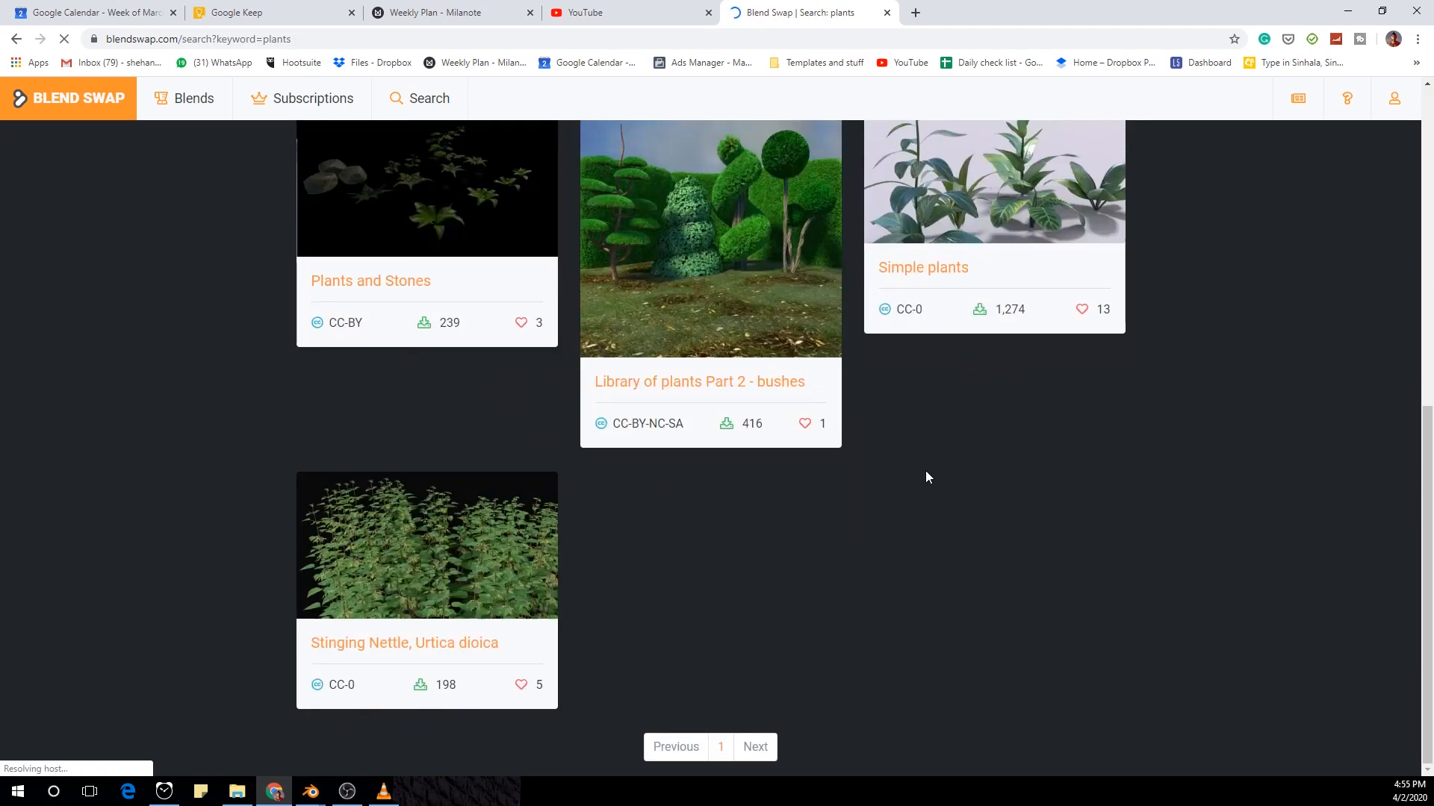
scroll(925, 470, up, 6)
scroll(904, 480, up, 3)
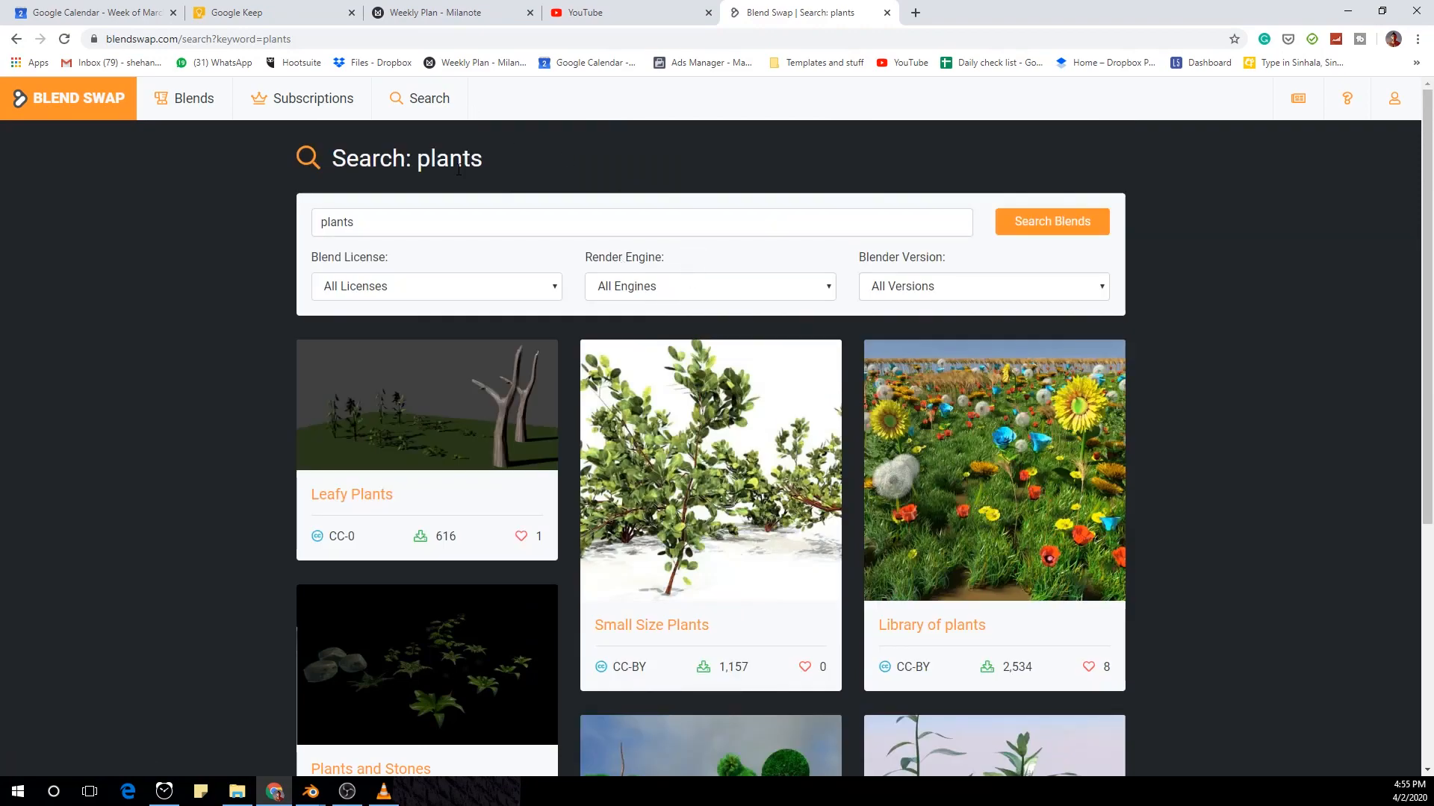
scroll(498, 179, down, 6)
scroll(483, 281, up, 6)
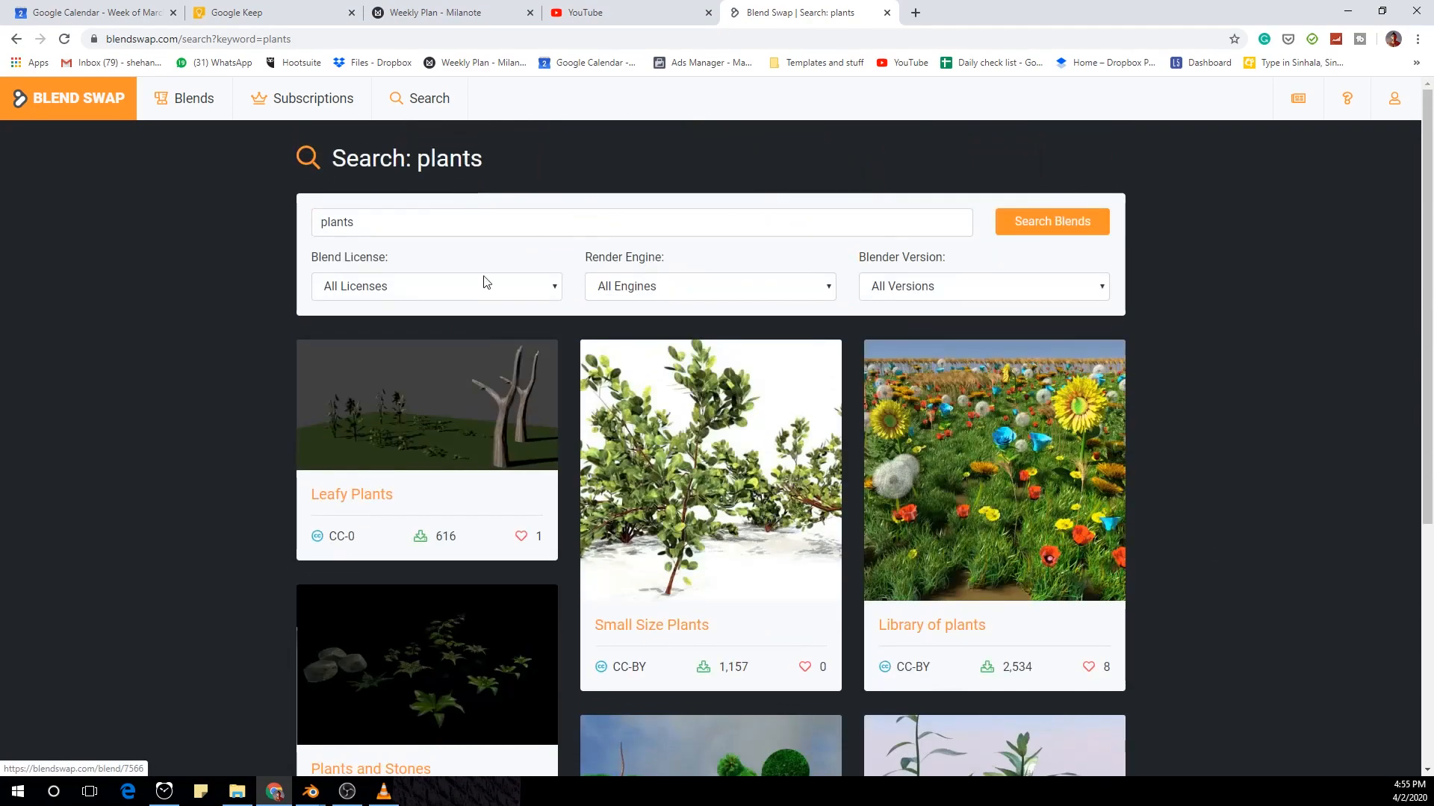
Step: Search Blend Swap for "pot" instead and look through the listed models
triple_click(495, 224)
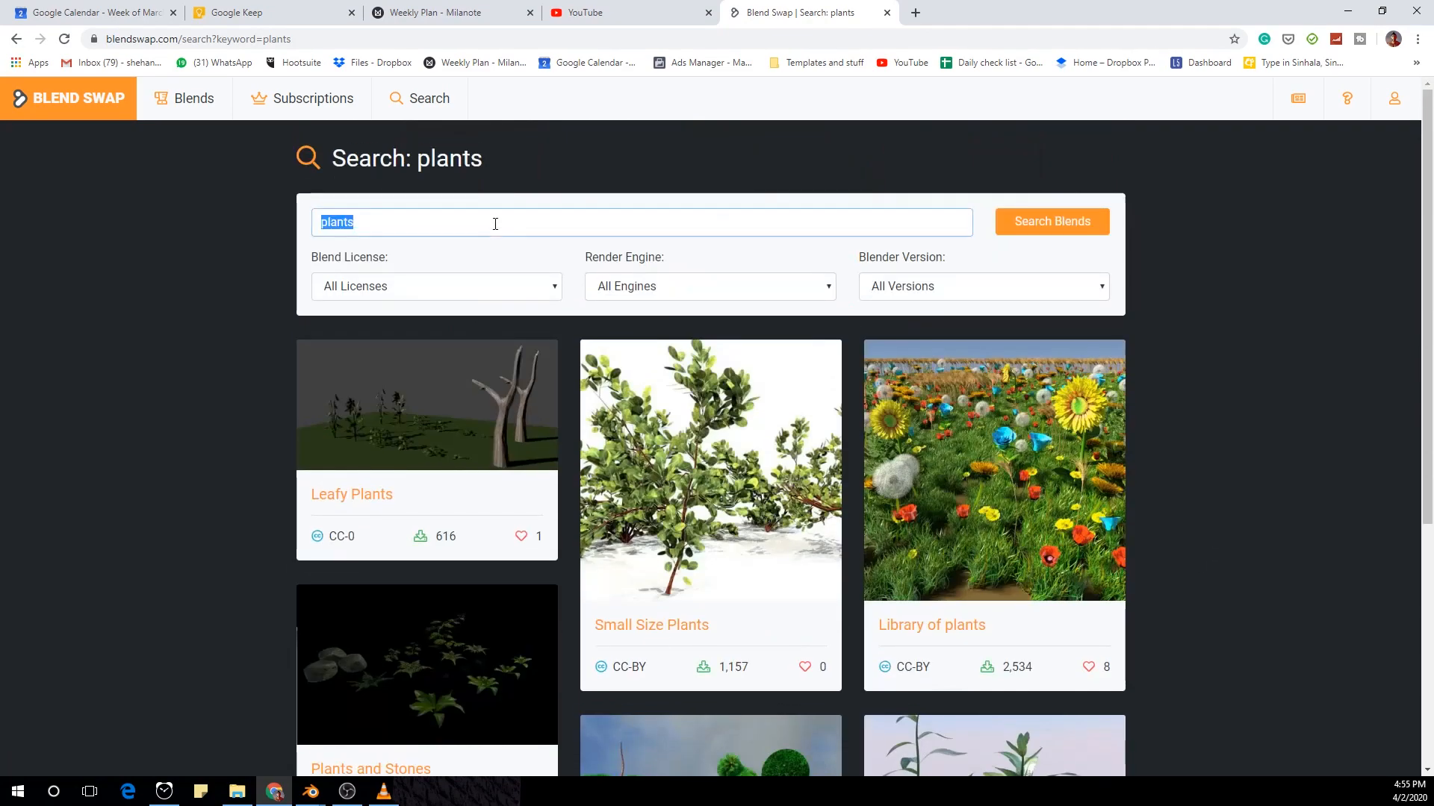
text(pot)
key(Return)
scroll(593, 448, down, 15)
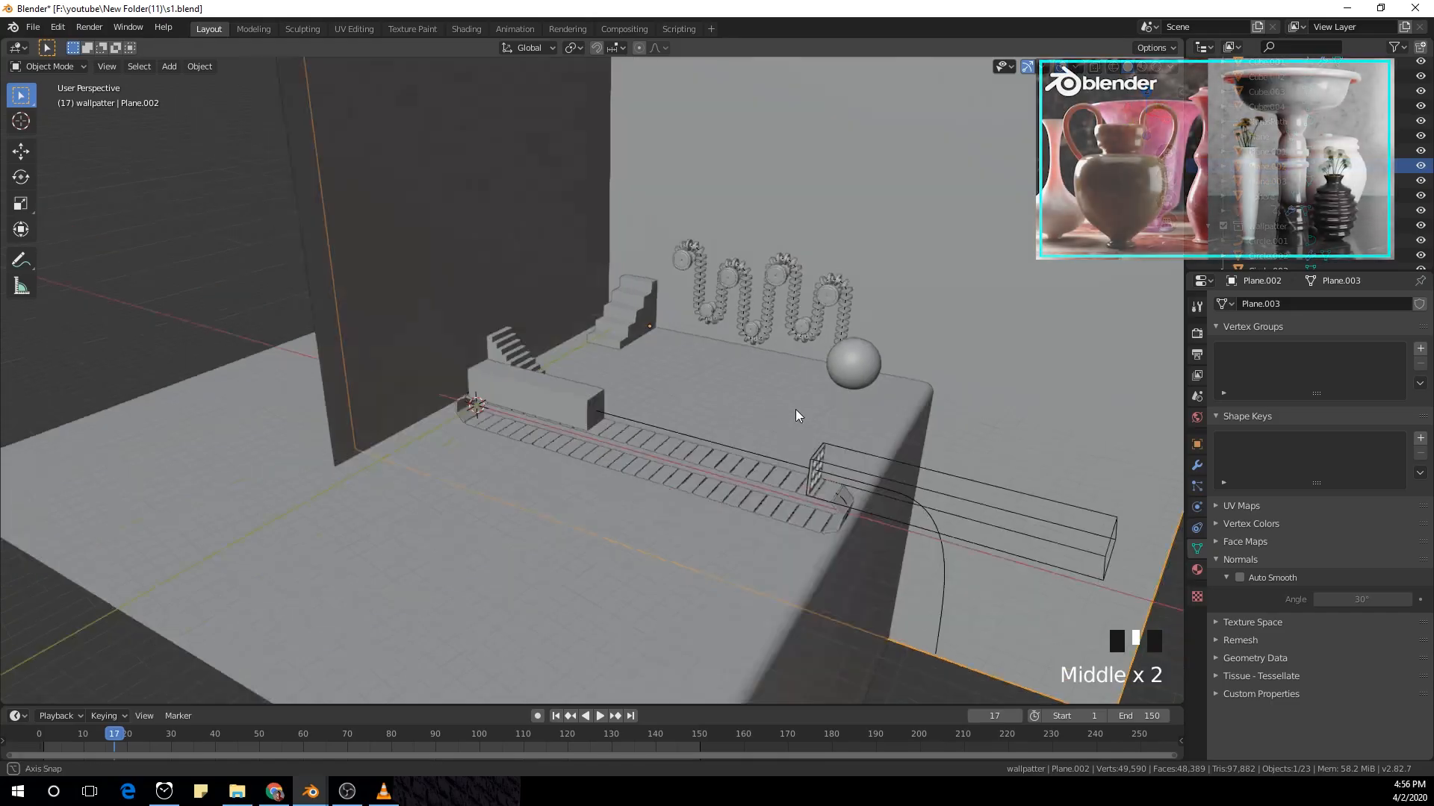
Step: Switch to Blender, change to the Shading workspace and enlarge its 3D viewport over the node editor
mouse_move(795, 409)
middle_down()
mouse_move(842, 402)
mouse_move(813, 406)
middle_up()
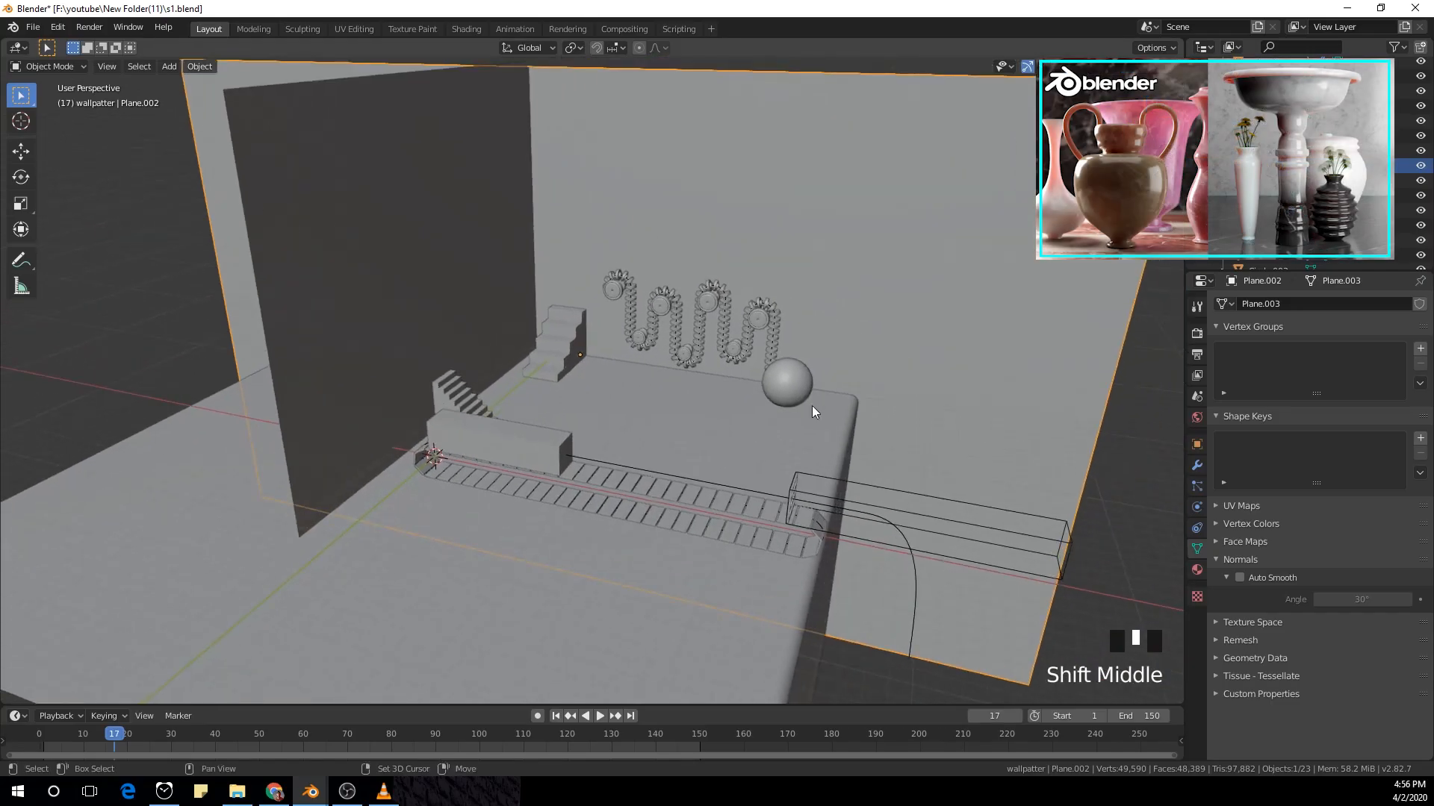
click(464, 28)
shift+middle_drag(795, 255, 799, 211)
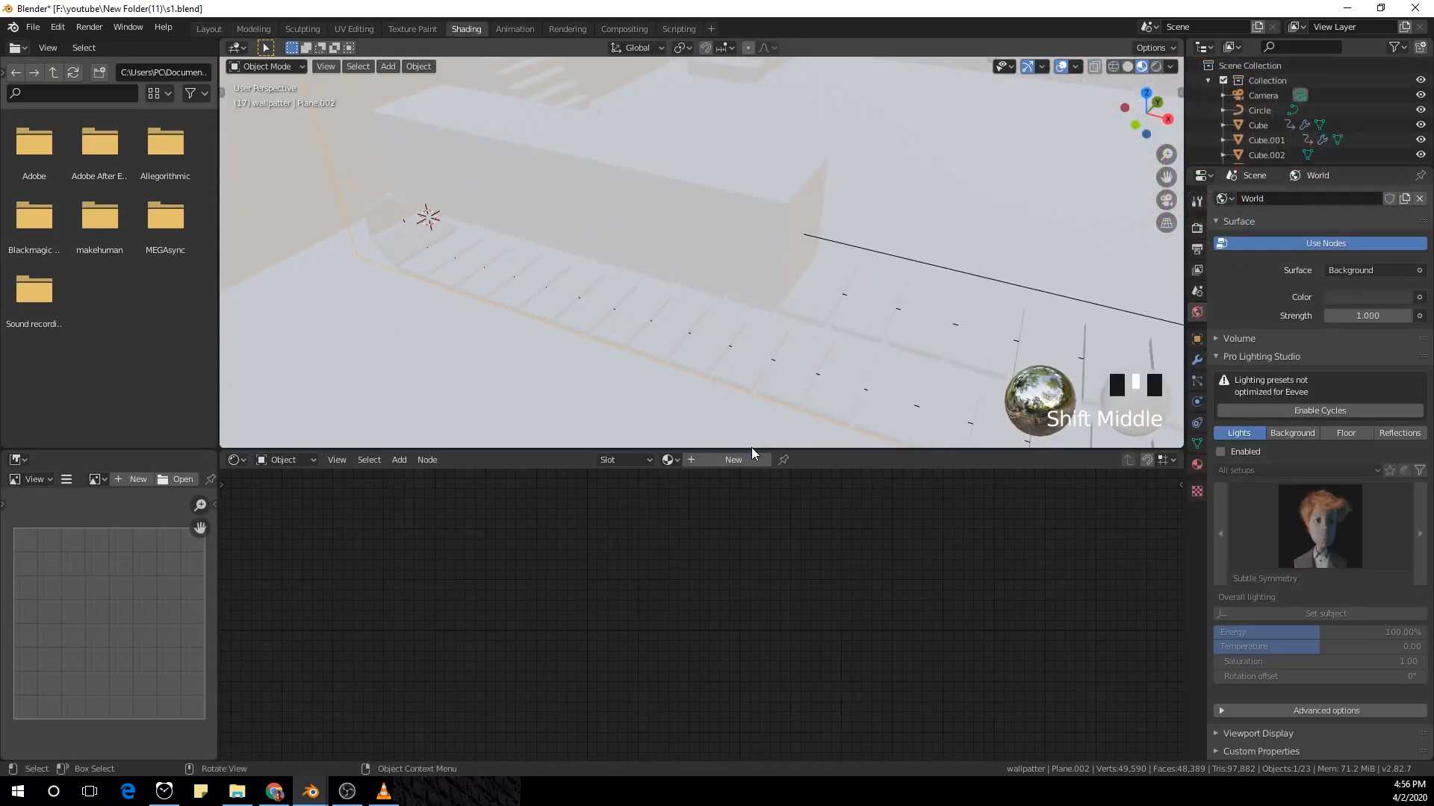
drag(752, 450, 746, 586)
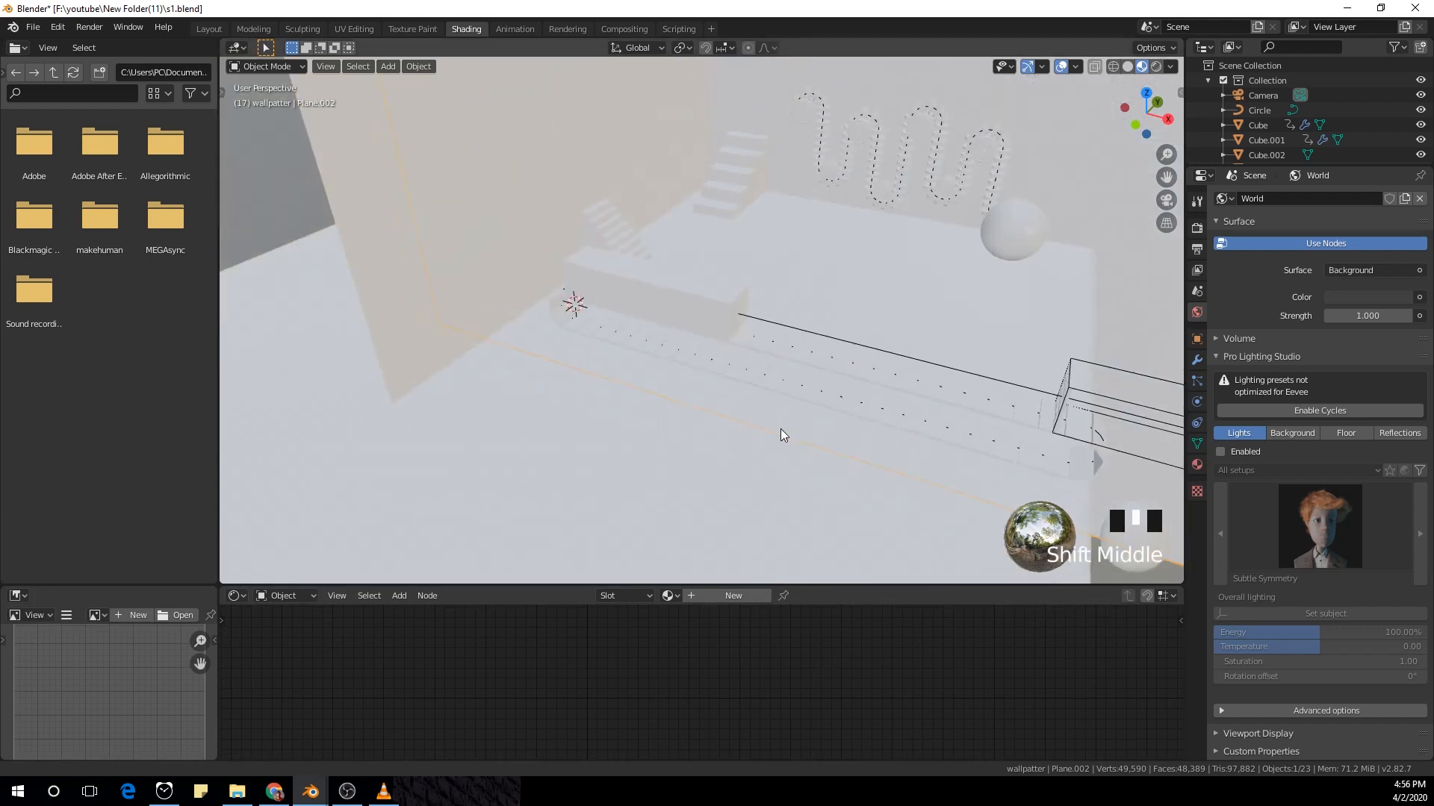
shift+middle_drag(781, 429, 634, 371)
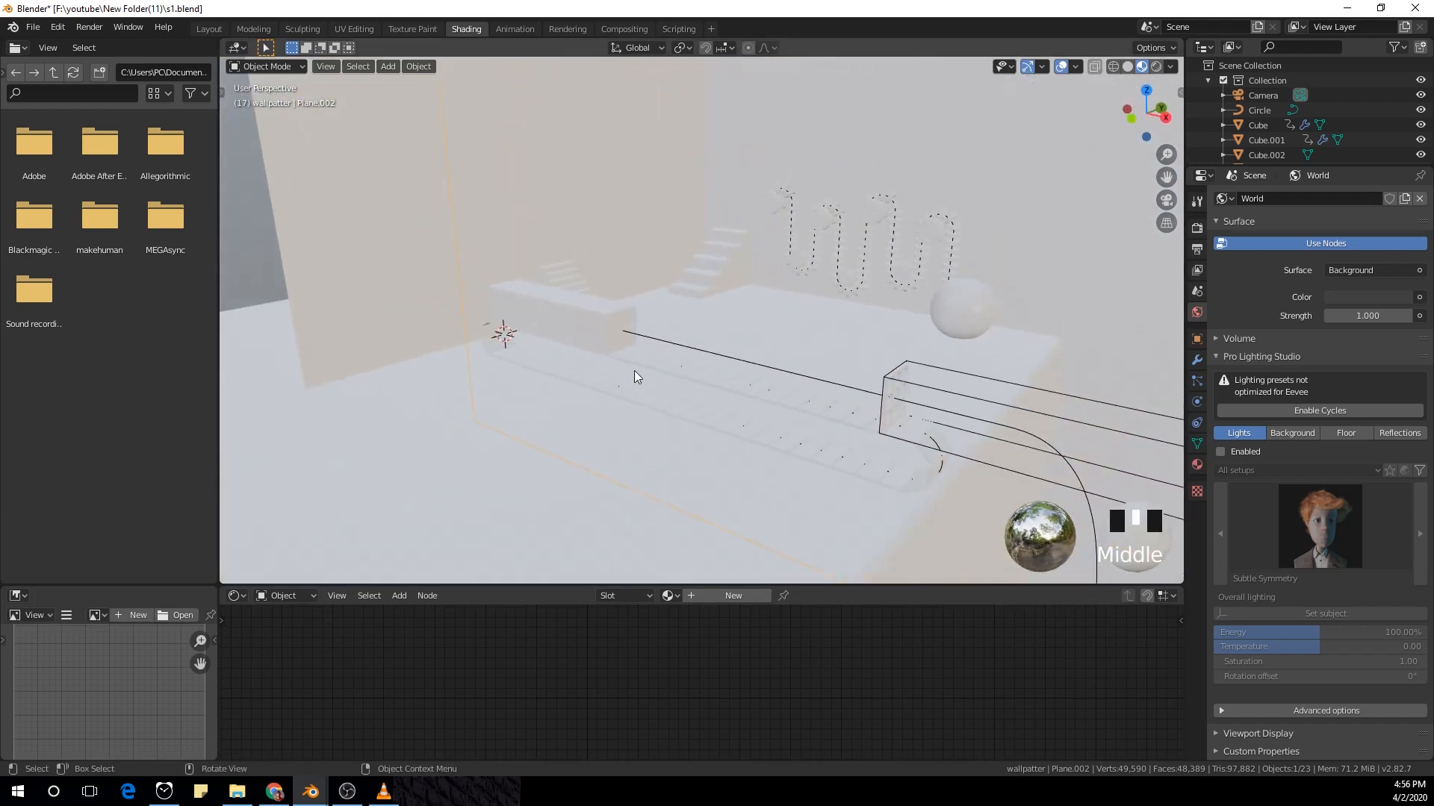
Step: Select the floor plane and enlarge the node editor to show its material nodes
click(812, 504)
scroll(810, 506, down, 3)
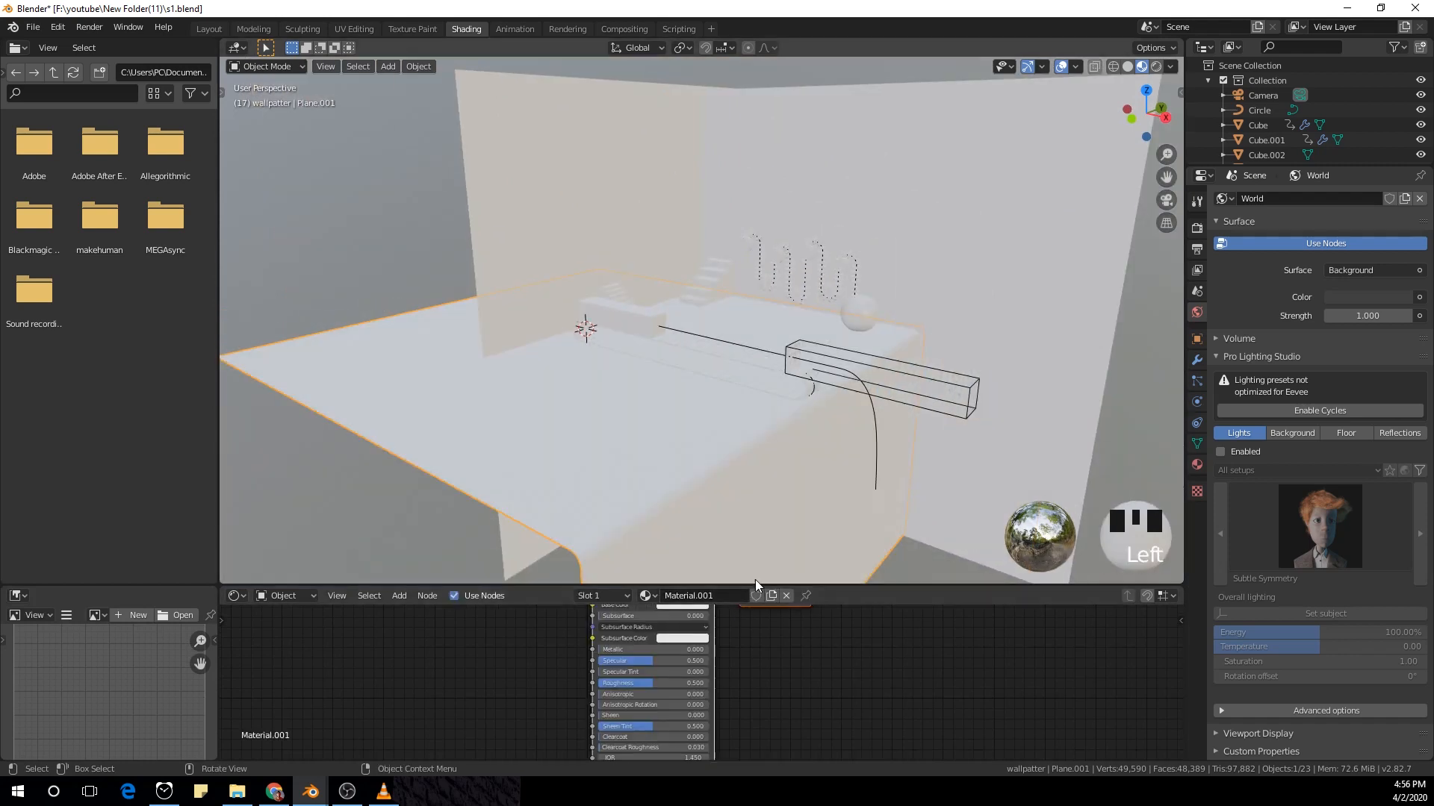
drag(760, 587, 773, 423)
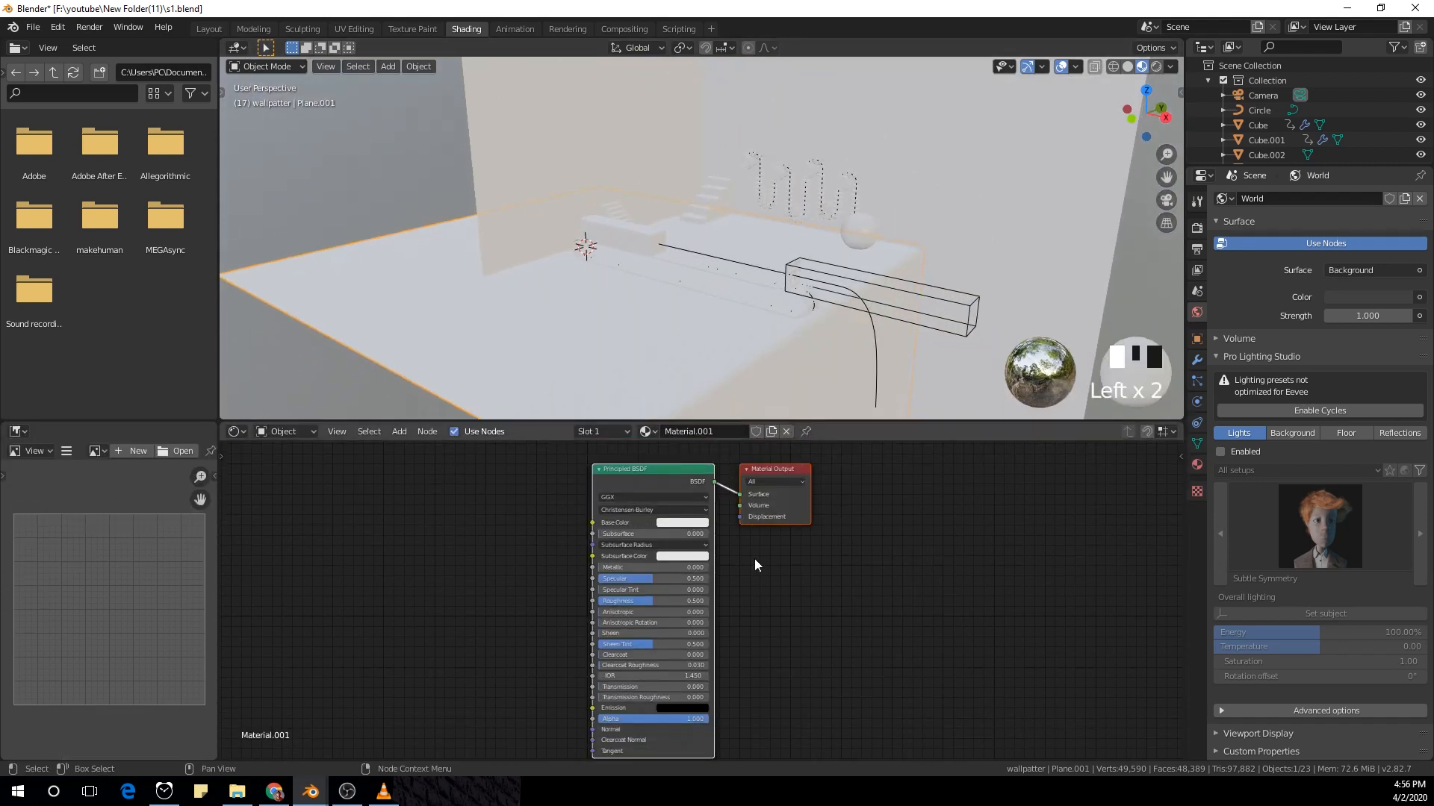
scroll(710, 600, down, 2)
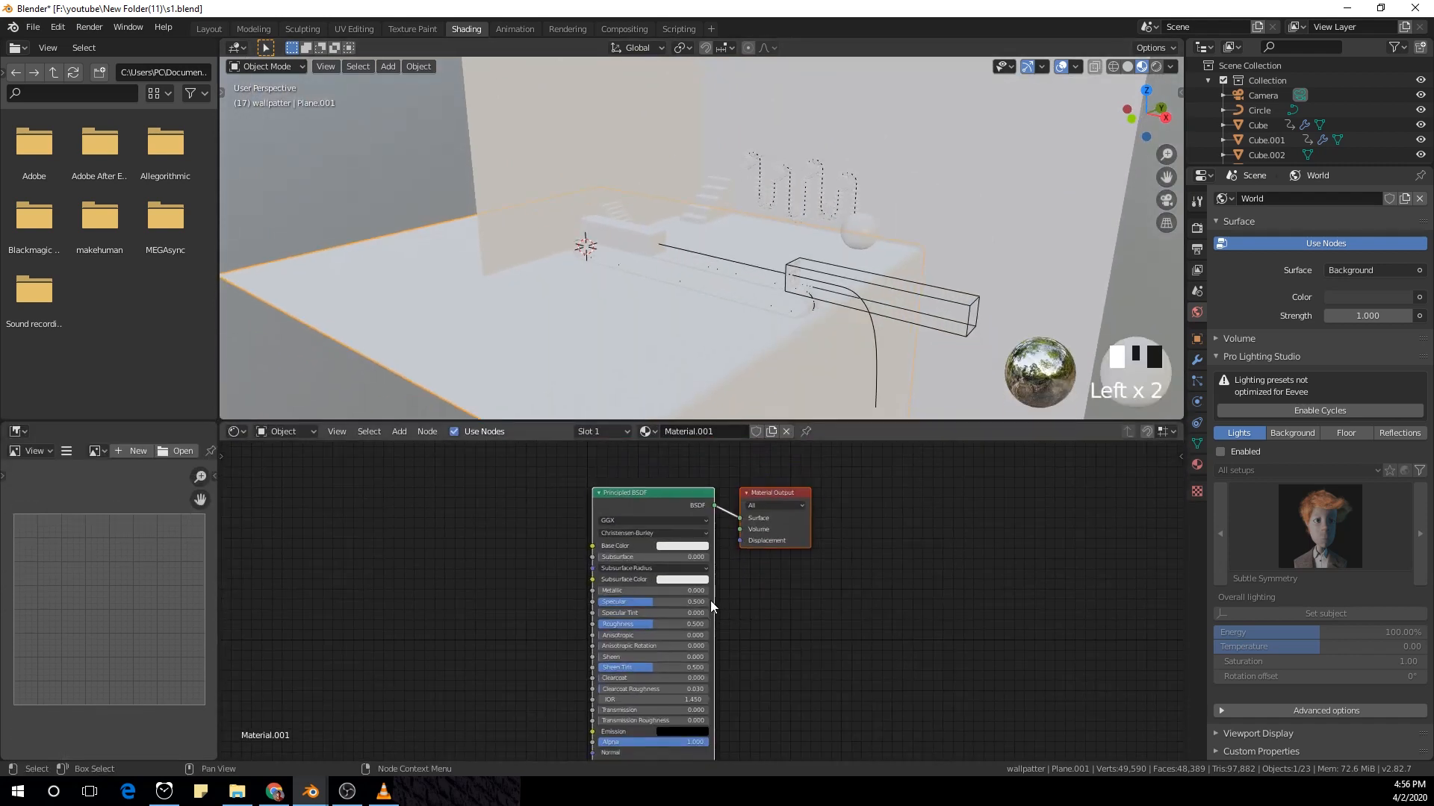
Step: Add Texture Coordinate and Mapping nodes to the floor material, deleting the Image Texture node that comes with them
click(651, 505)
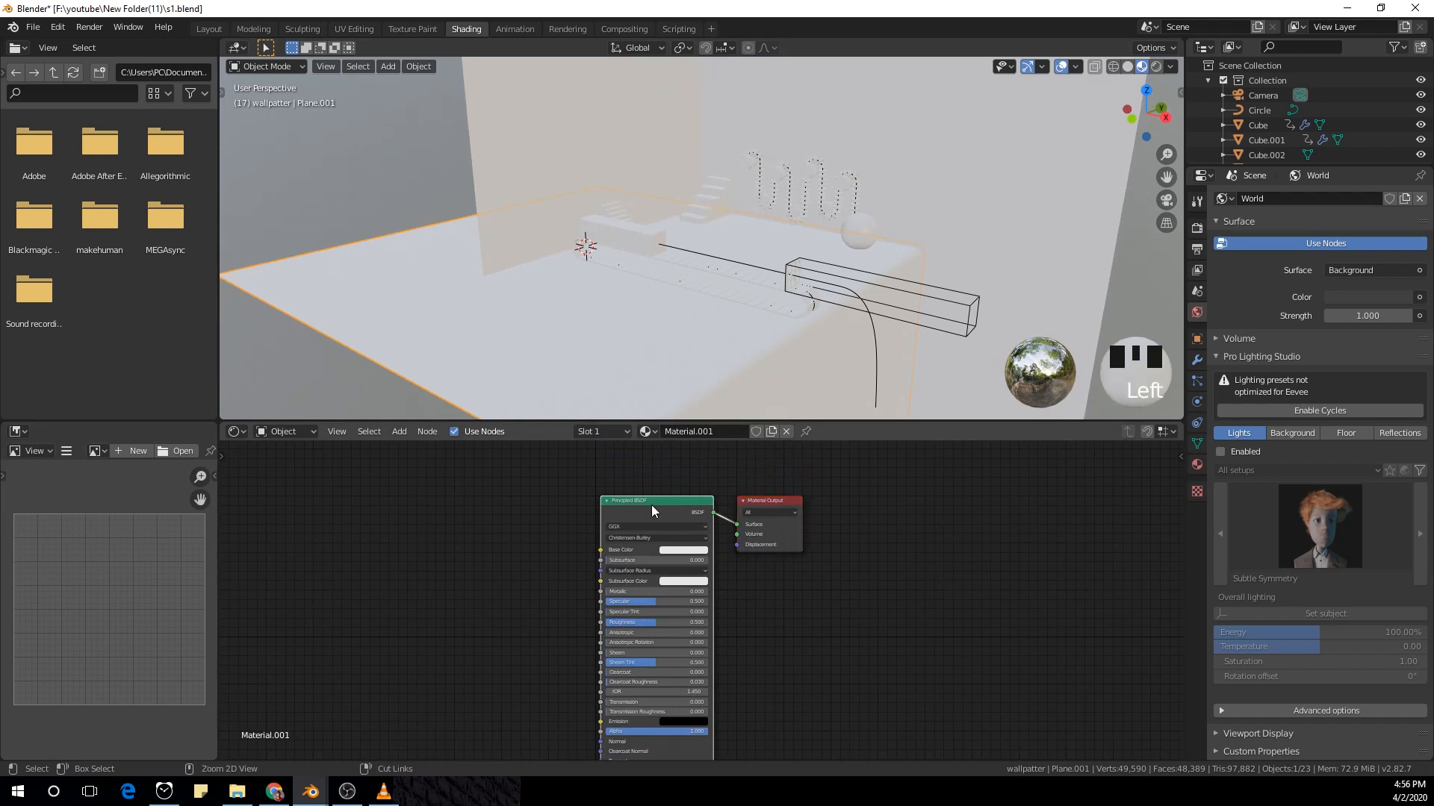
key(ctrl+t)
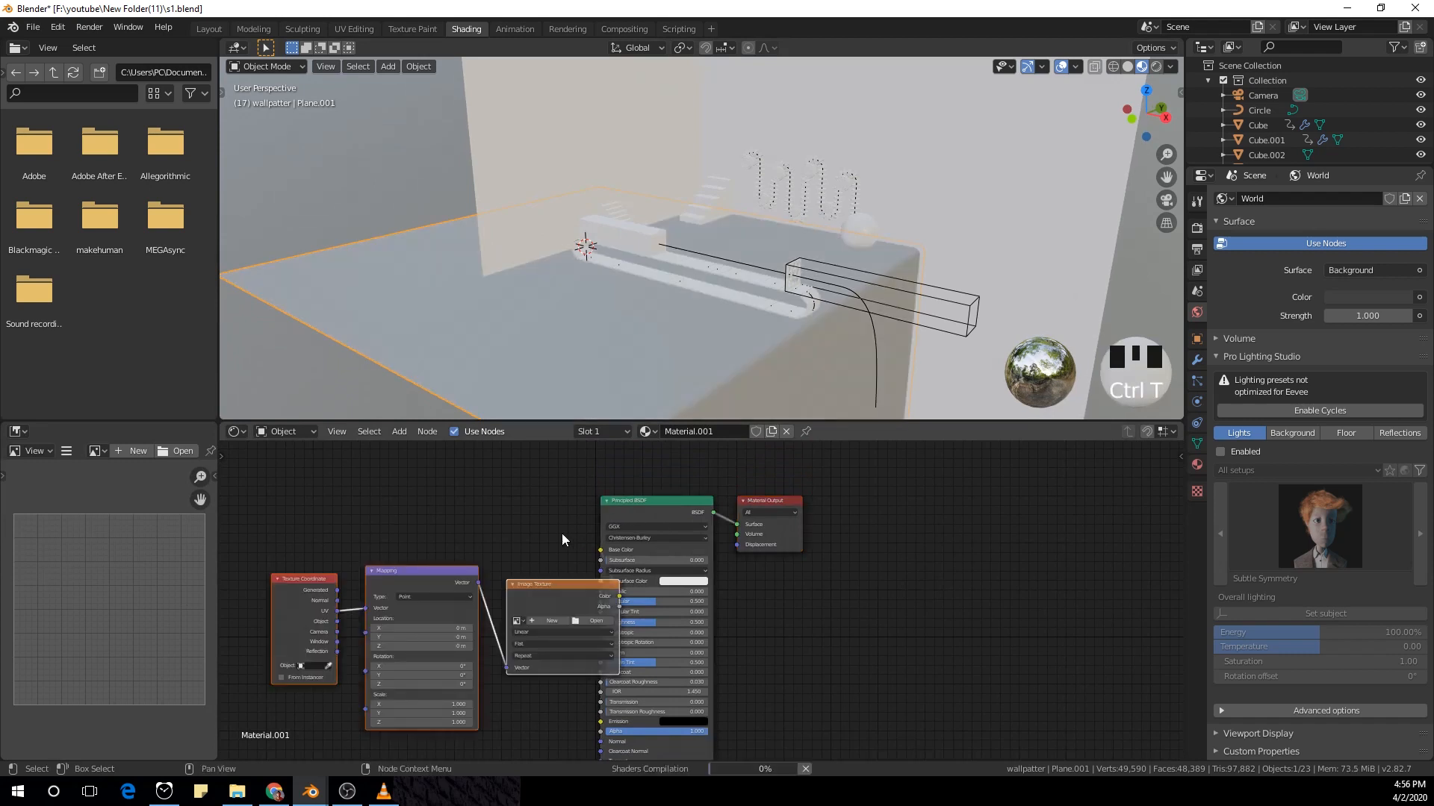
middle_drag(561, 533, 578, 504)
key(x)
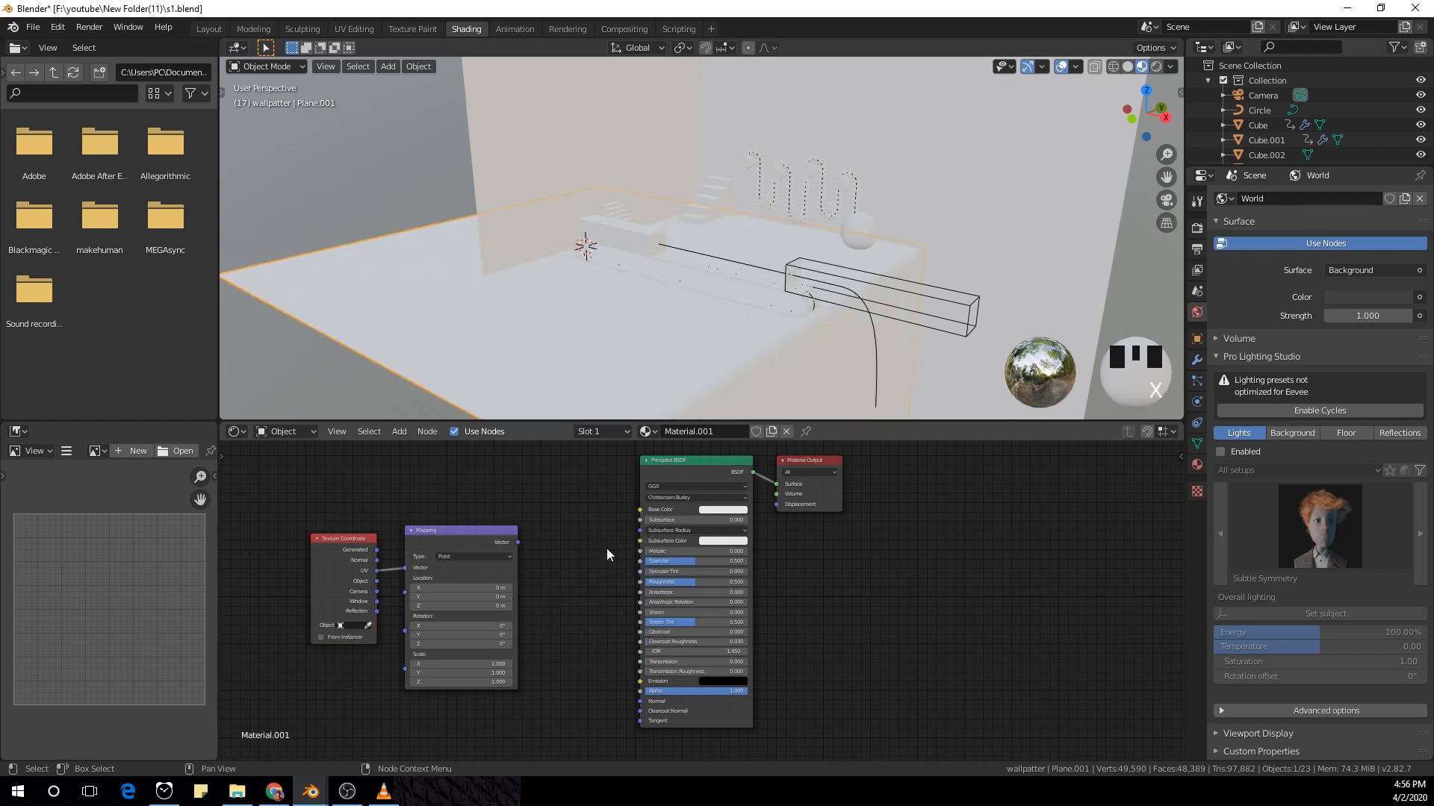
drag(518, 542, 572, 562)
scroll(566, 561, down, 1)
middle_drag(557, 560, 626, 526)
drag(373, 489, 494, 545)
Step: Add a Noise Texture node beside the Mapping node and set its scale to 300
key(shift+a)
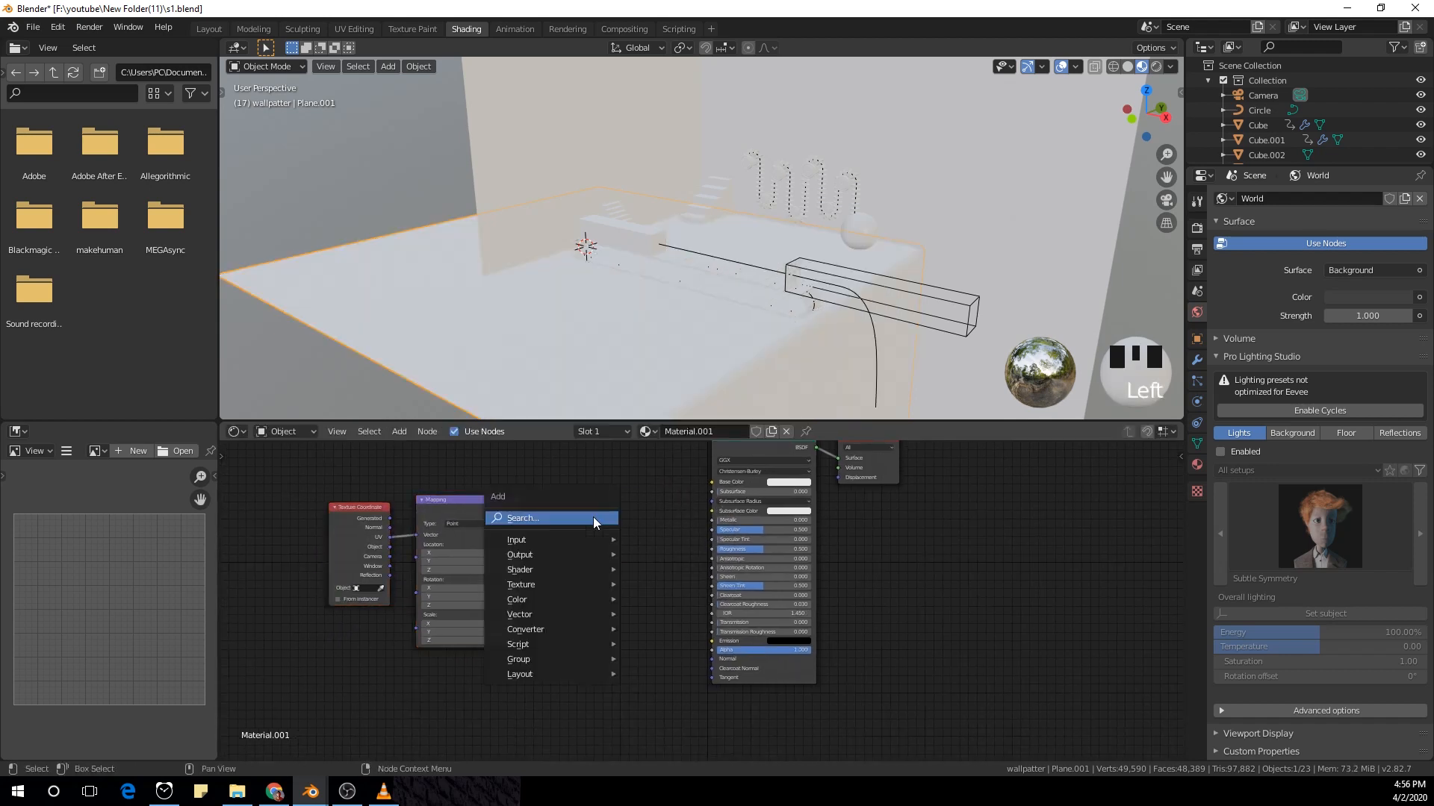
click(593, 517)
text(noise)
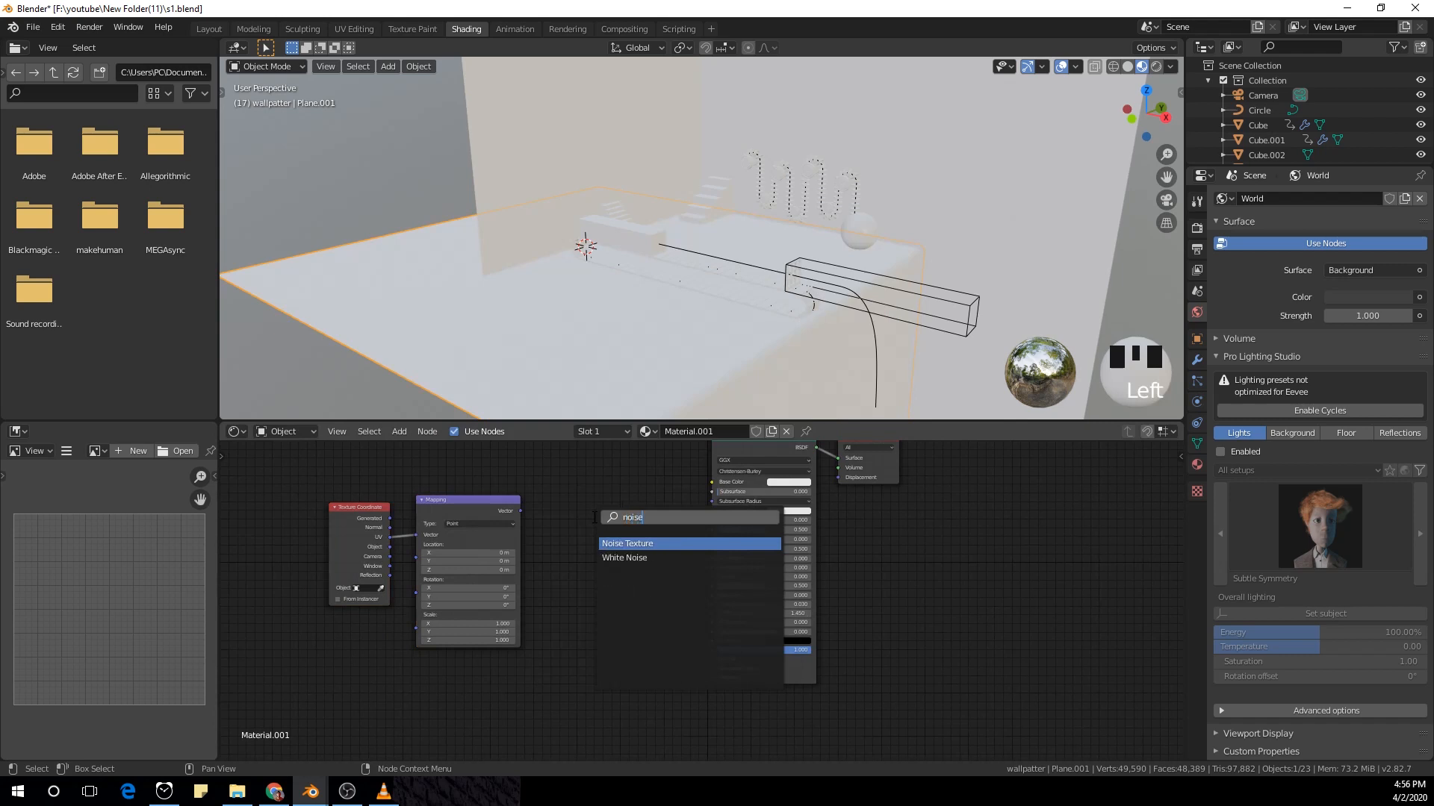
key(Return)
click(598, 521)
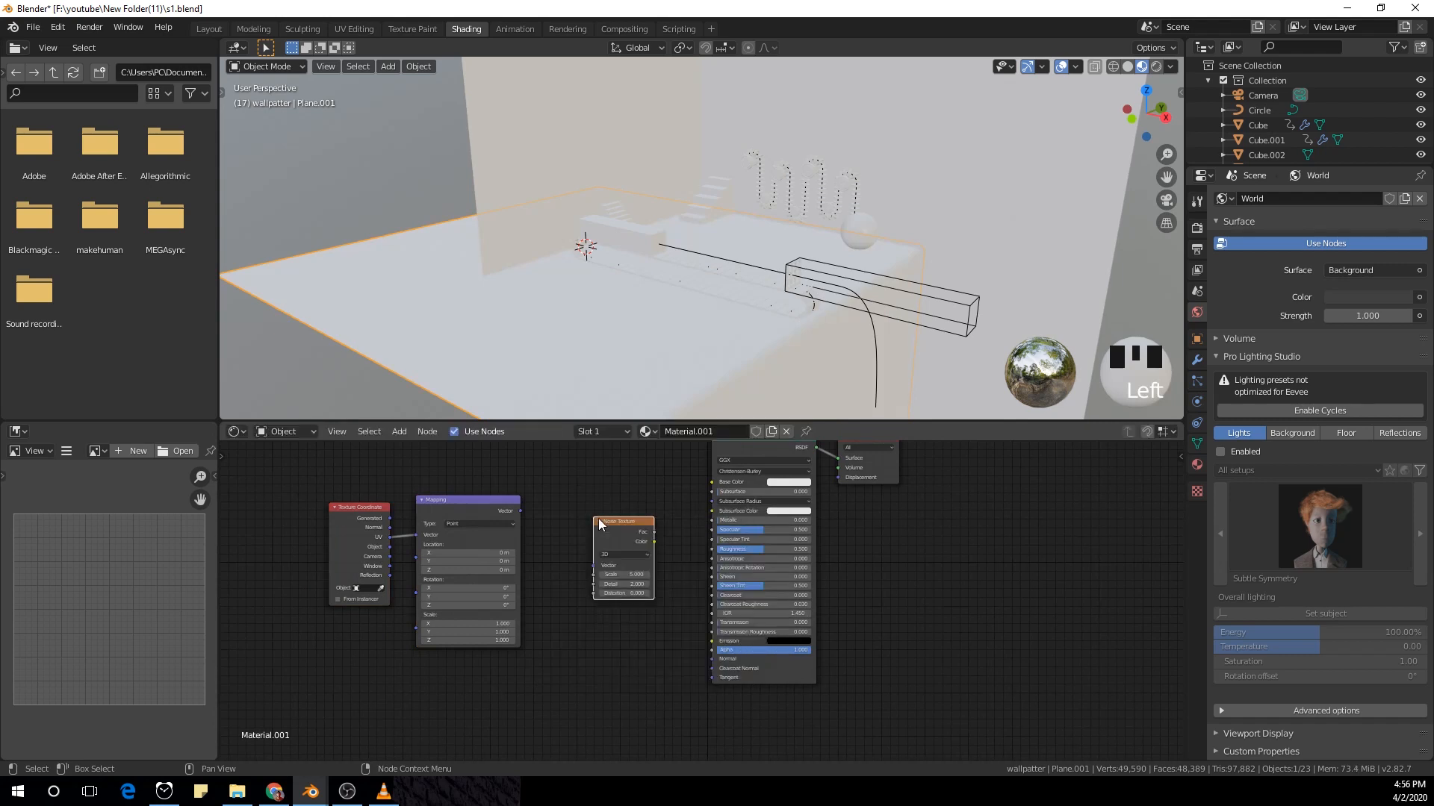
scroll(607, 544, up, 3)
click(615, 568)
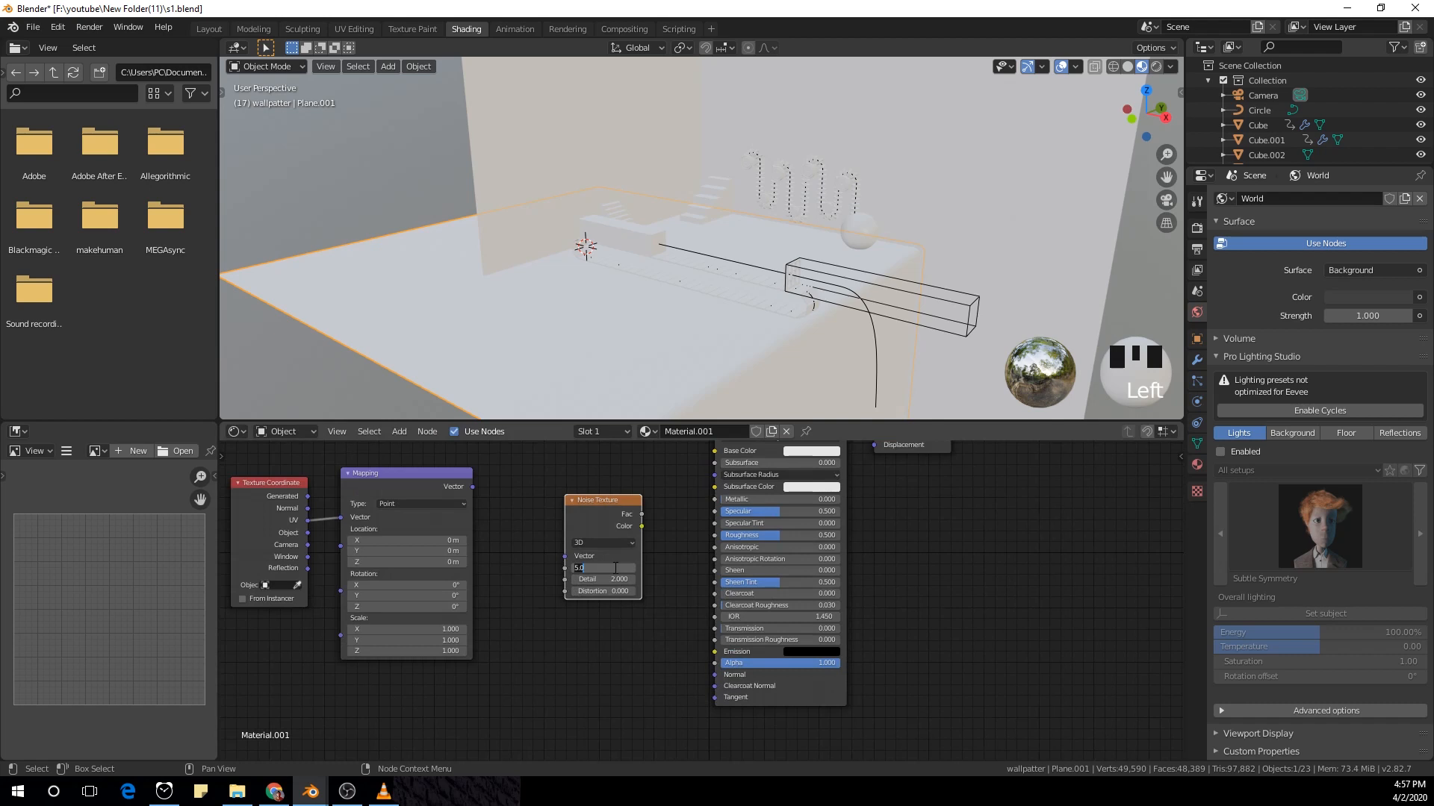
scroll(567, 553, up, 1)
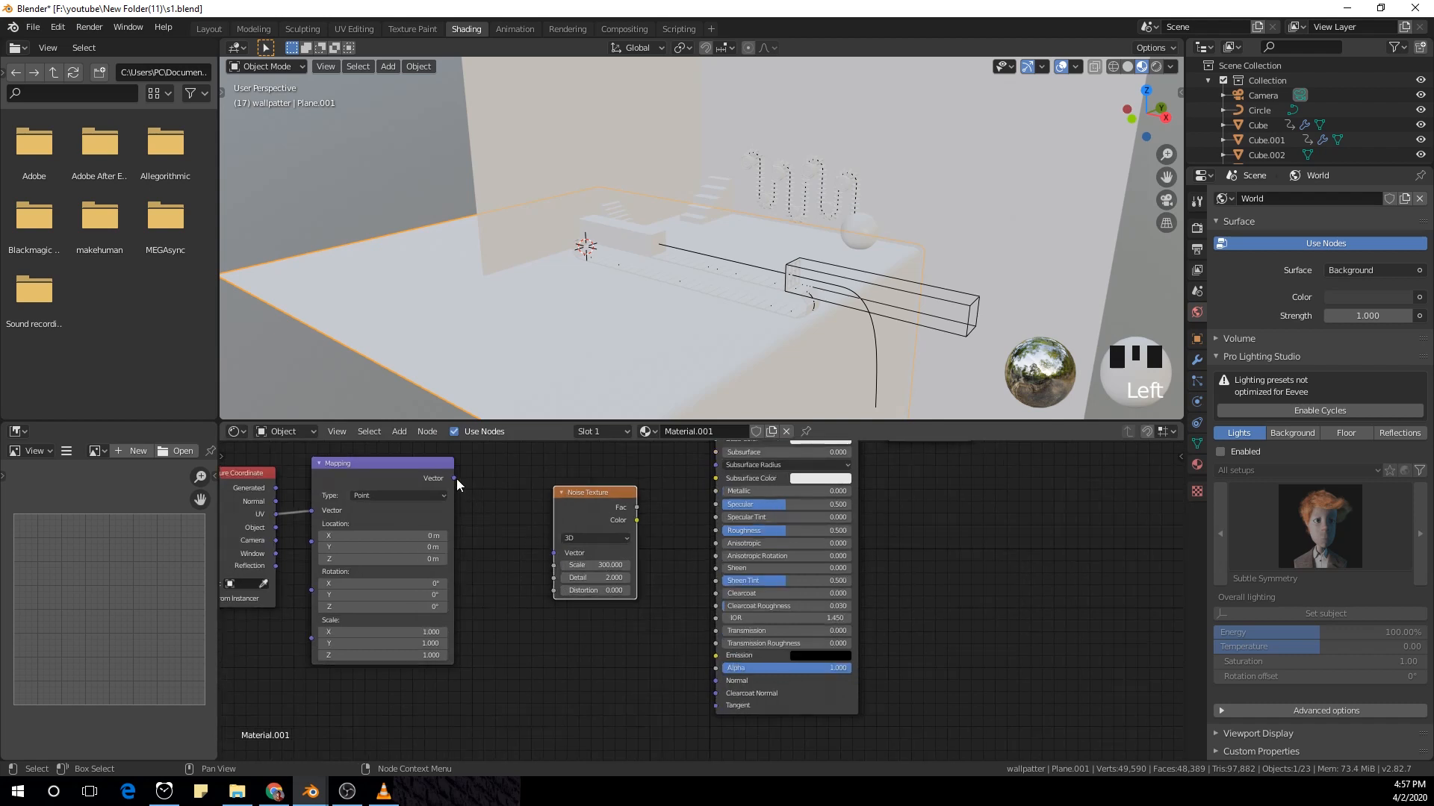
Step: Connect the Mapping vector to the Noise Texture and the noise Fac output to the Principled BSDF's Normal input
drag(455, 478, 554, 553)
drag(589, 504, 605, 565)
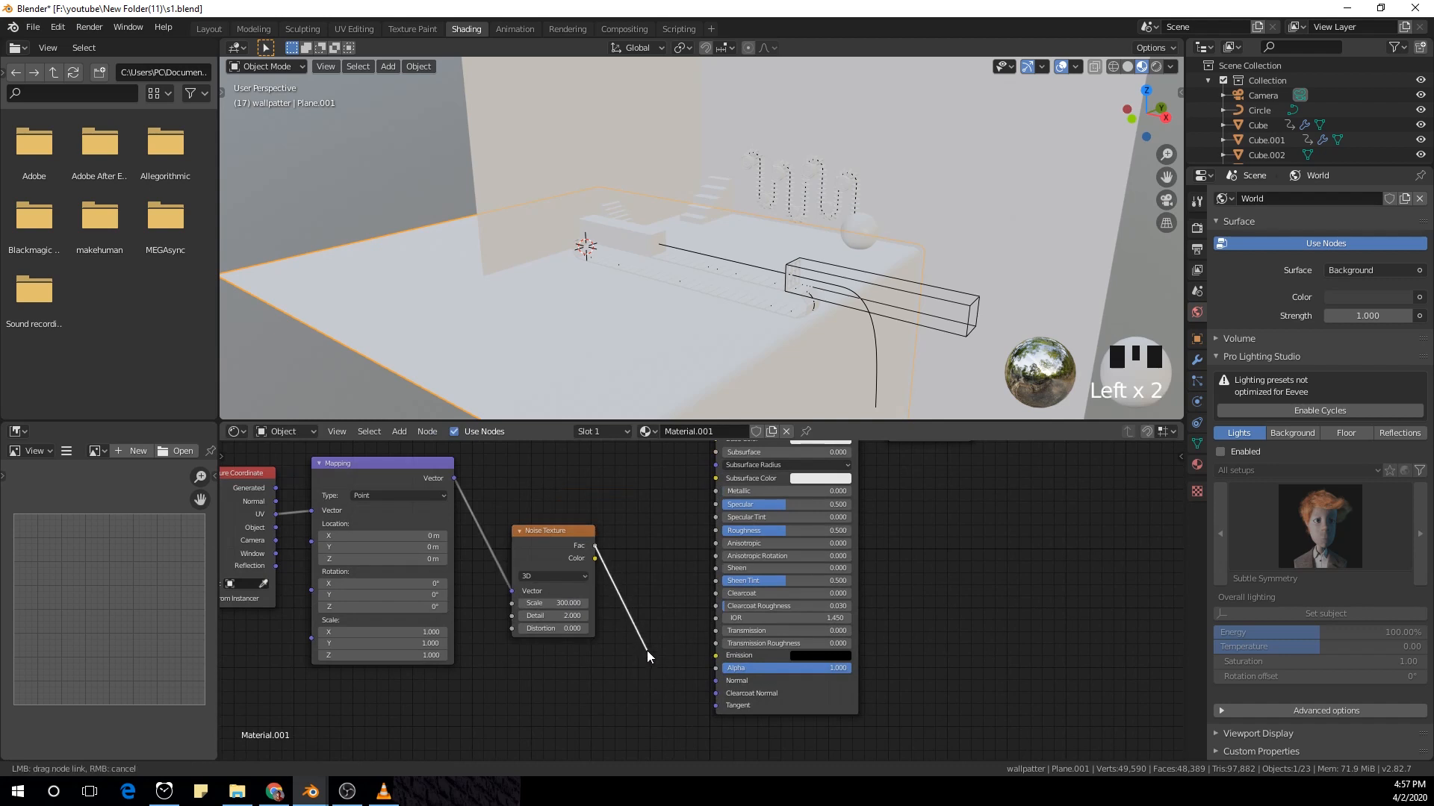
drag(647, 651, 715, 680)
Step: Insert a Bump node between the Noise Texture and Principled BSDF, feeding the noise Fac into Height instead of Normal
key(shift+a)
click(611, 603)
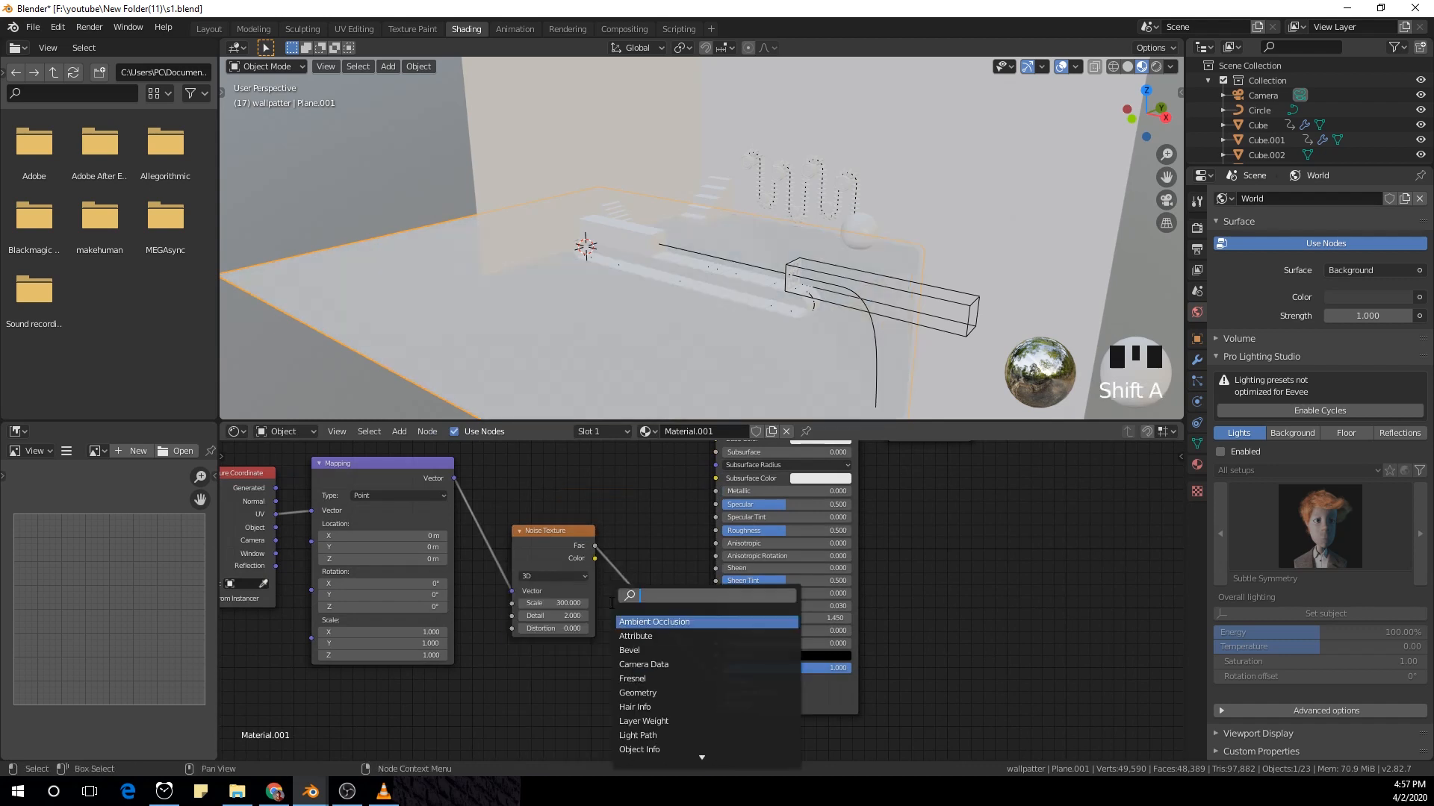
text(bum)
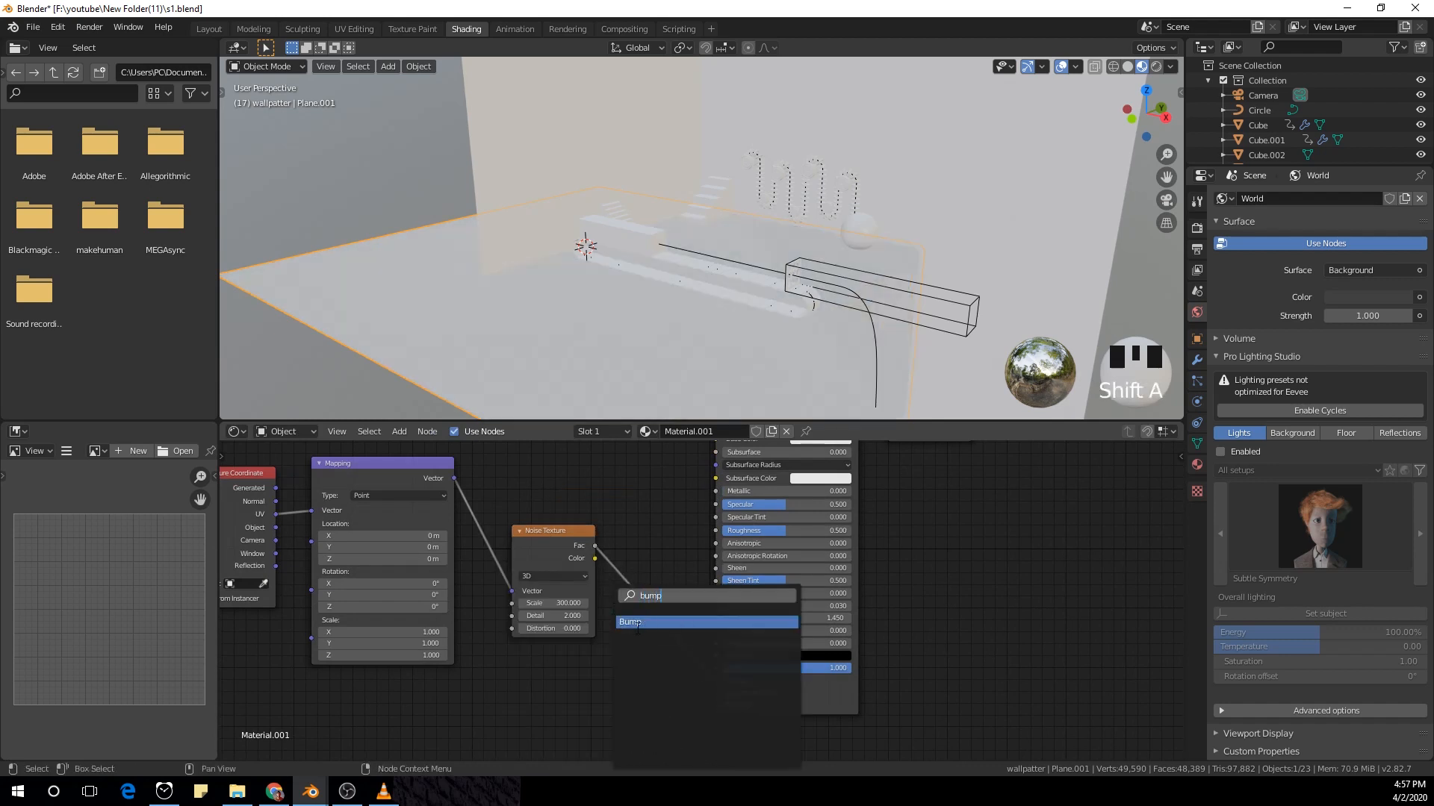
text(p)
click(636, 623)
click(661, 626)
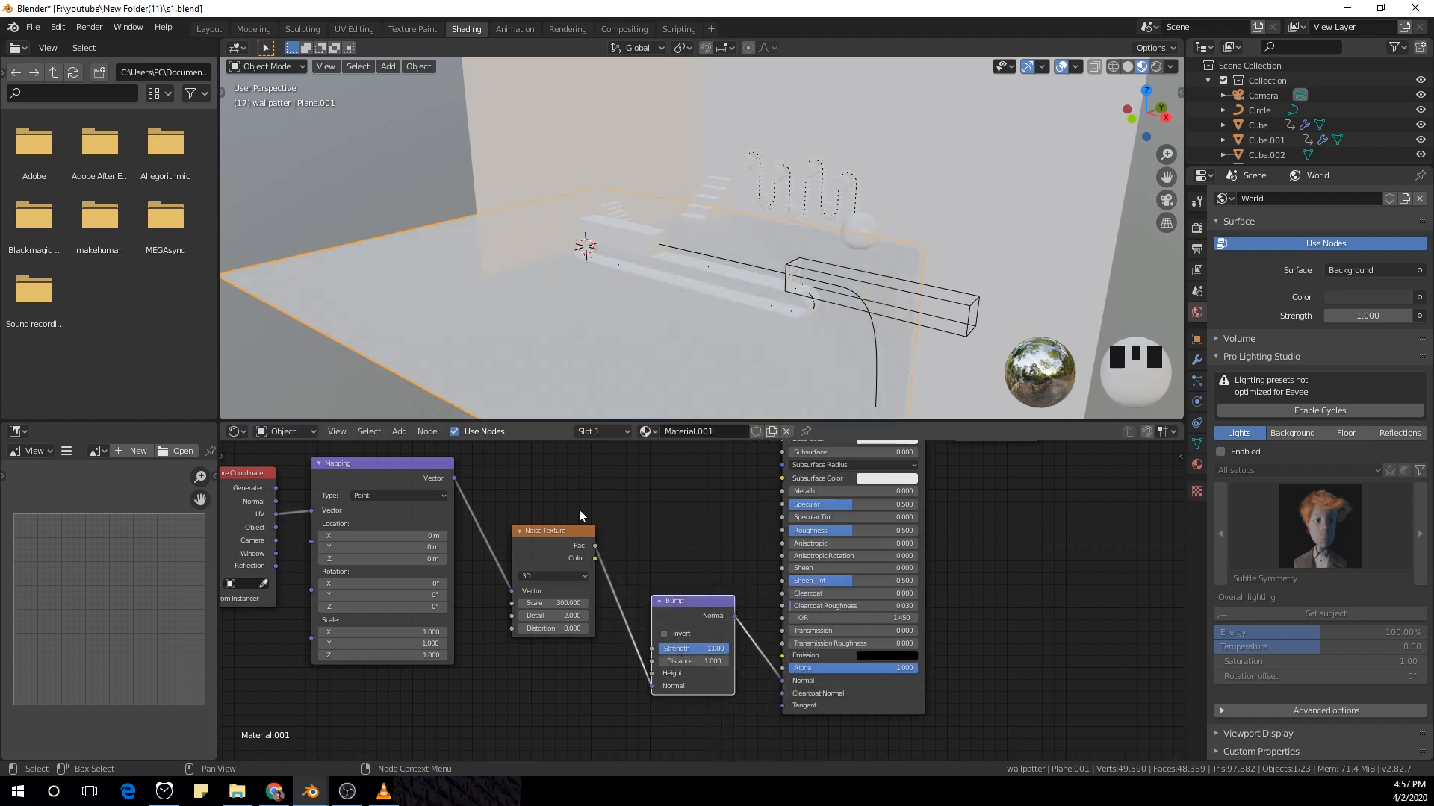
drag(595, 546, 654, 674)
drag(651, 686, 612, 686)
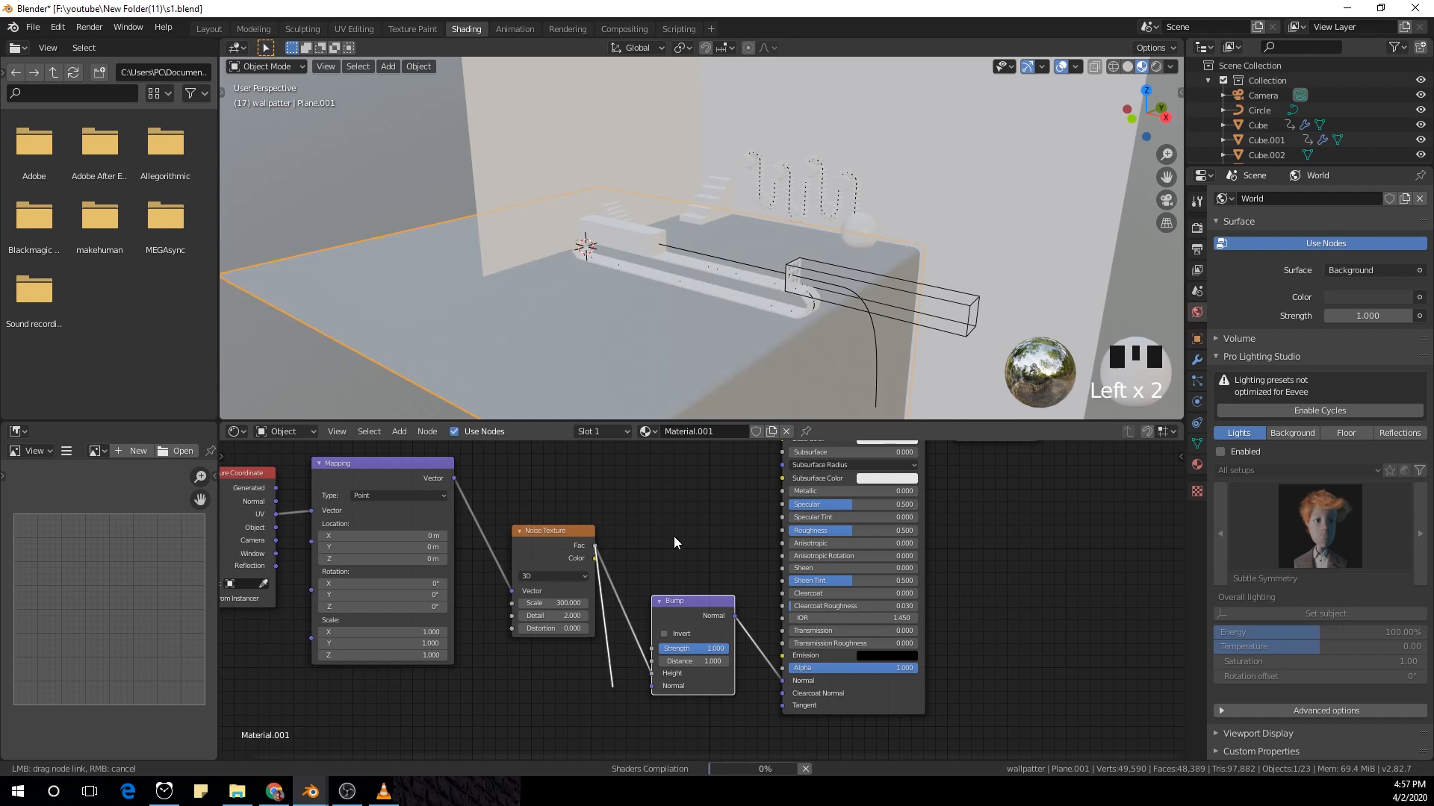
drag(674, 536, 673, 538)
Step: View the floor through the camera and drive its Mapping node with Object coordinates instead of UV
key(KP_0)
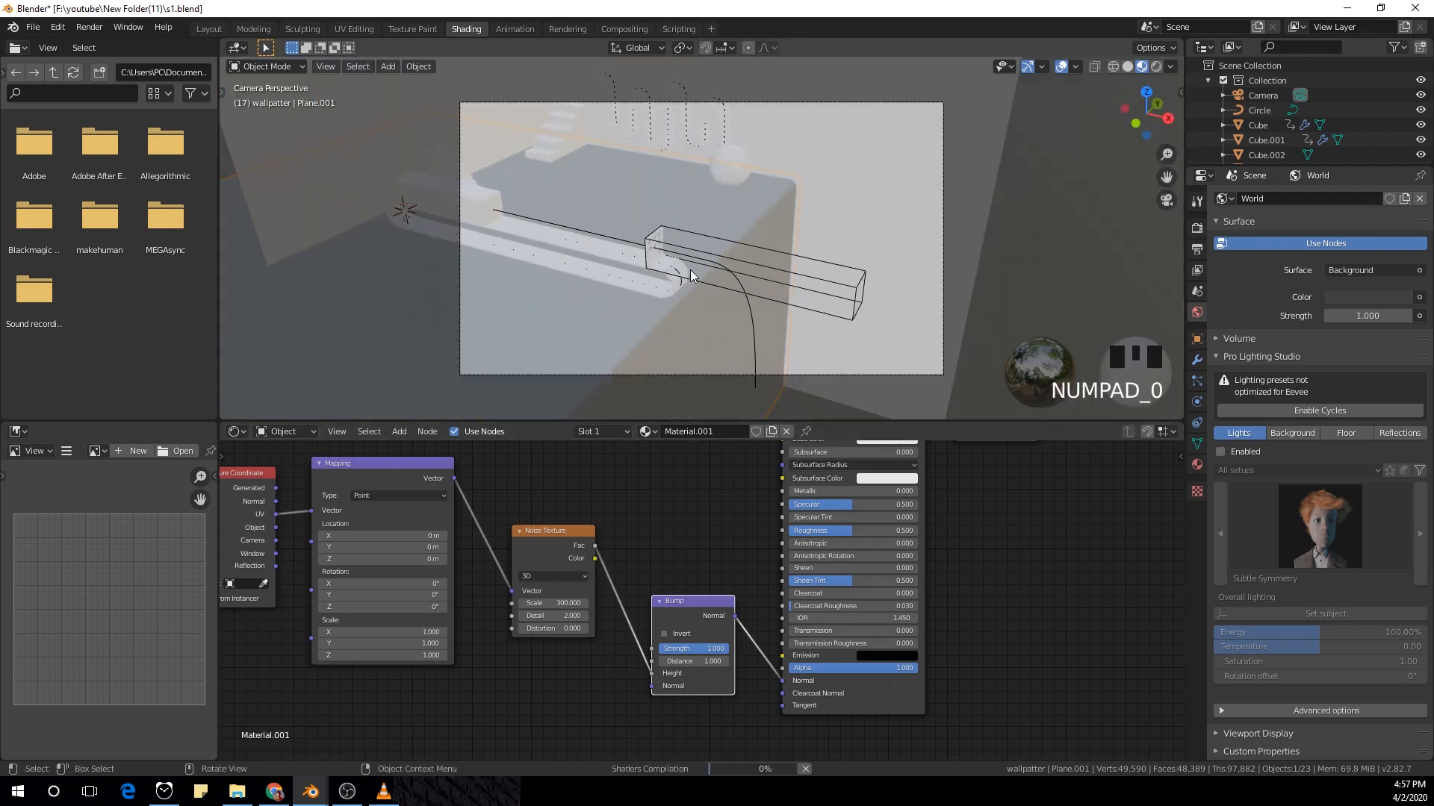
scroll(650, 282, up, 12)
scroll(650, 282, down, 7)
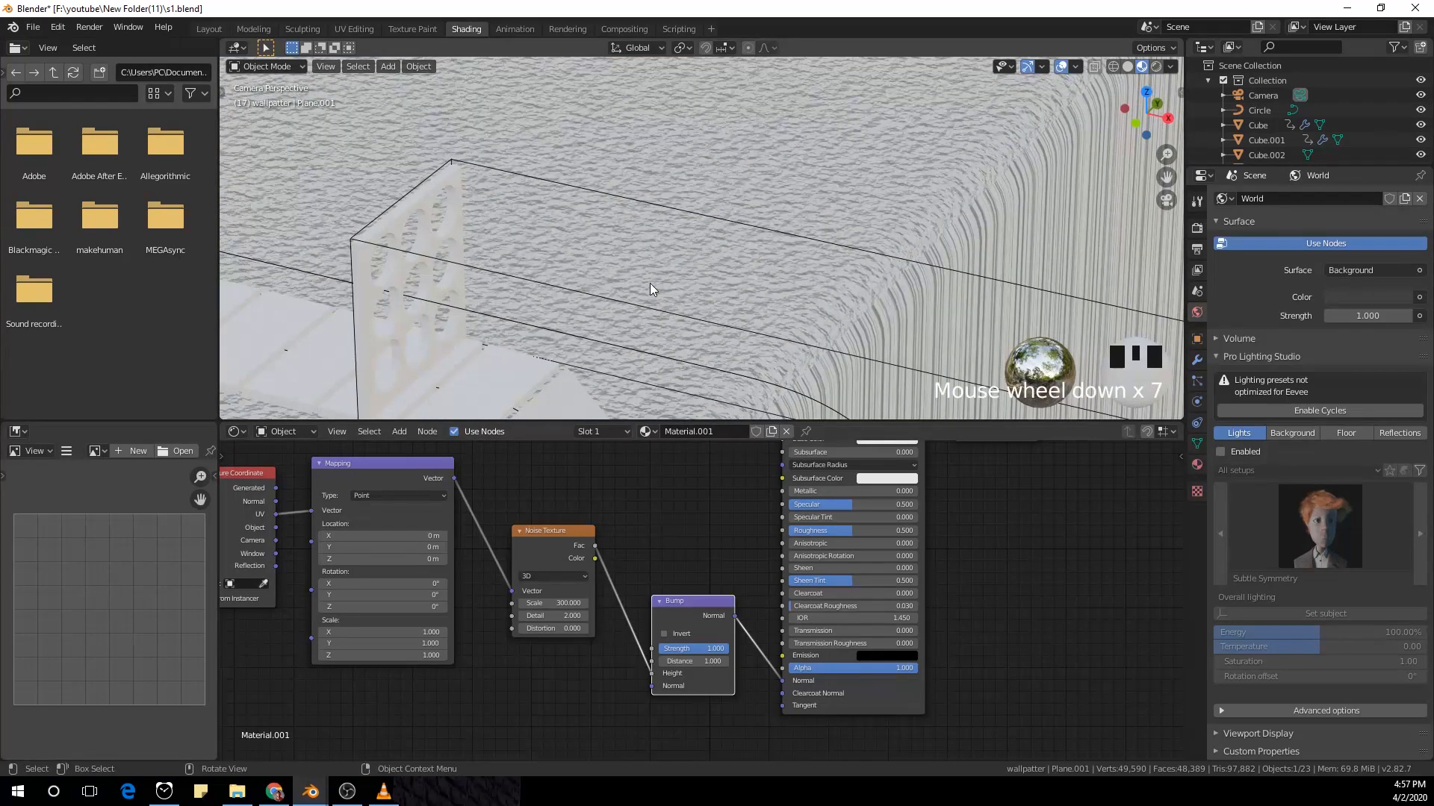
scroll(650, 284, up, 1)
scroll(650, 288, down, 2)
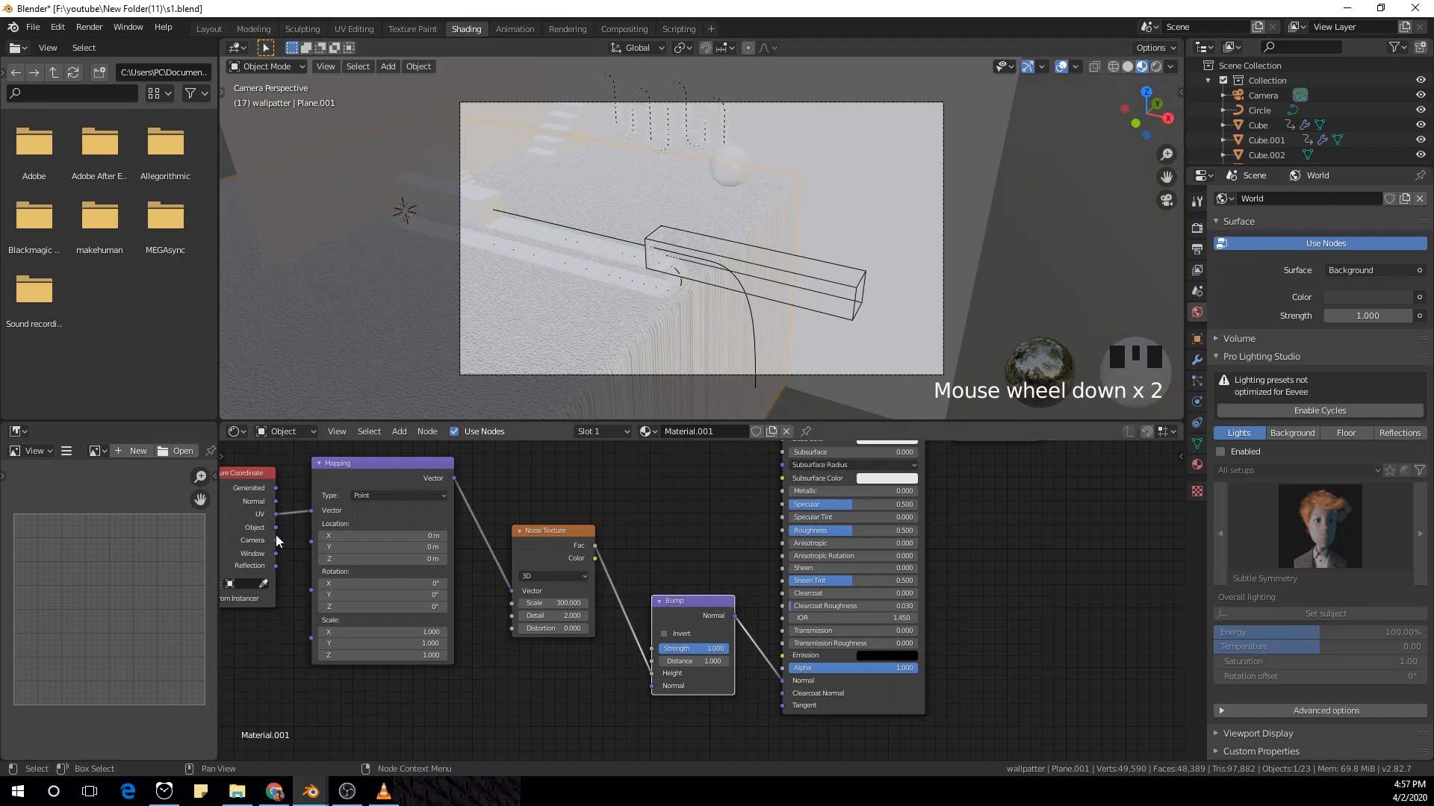
drag(275, 527, 311, 510)
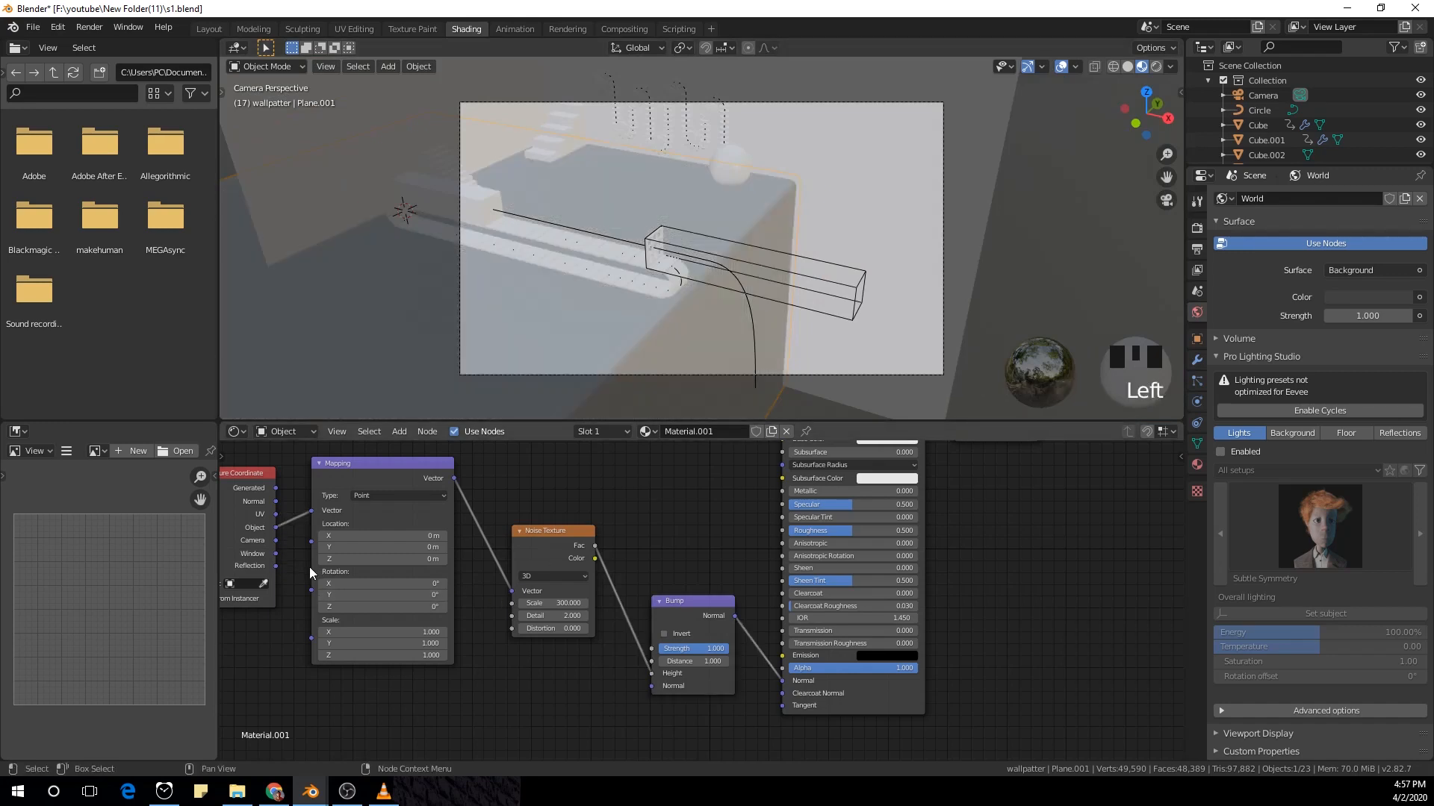
scroll(608, 348, up, 7)
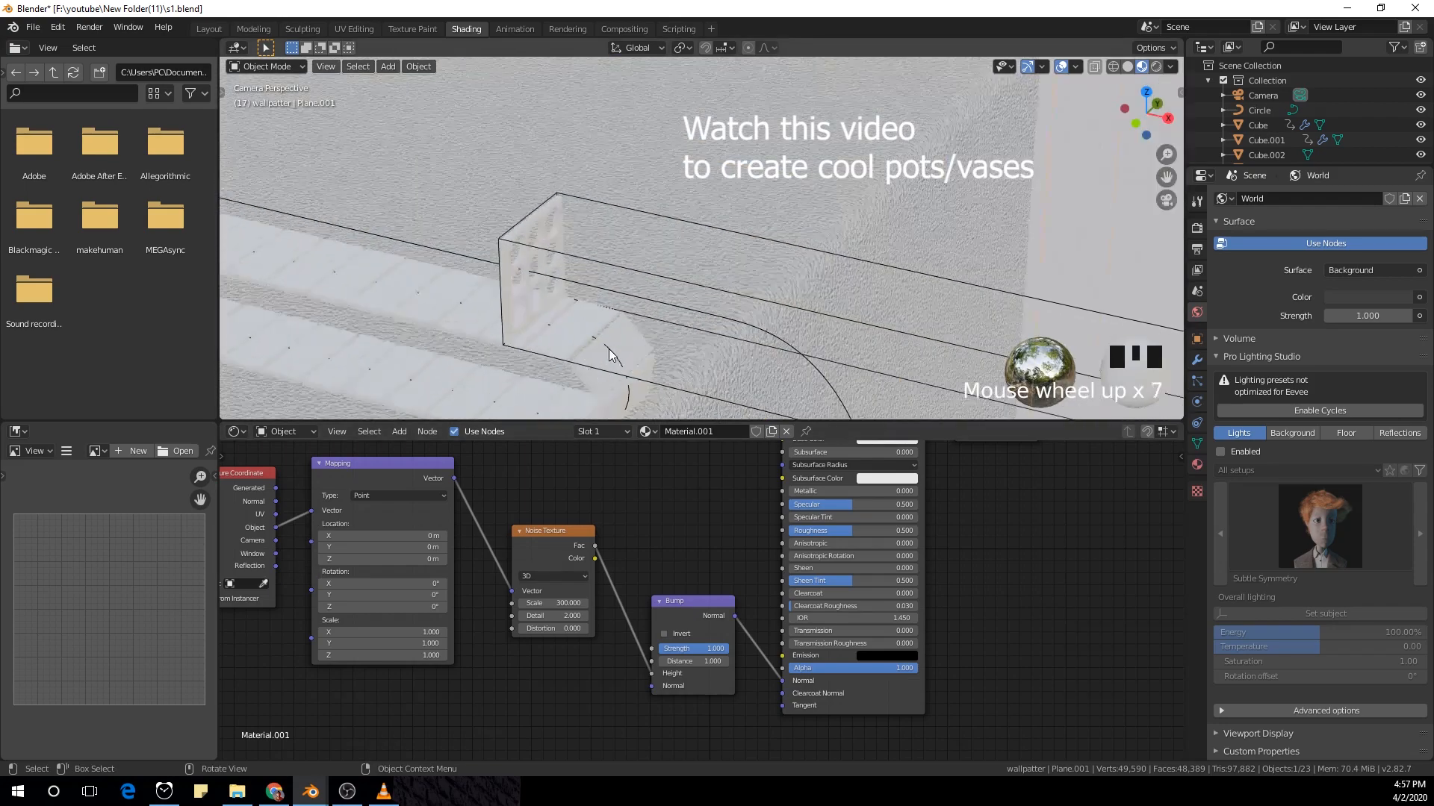
shift+middle_drag(608, 348, 642, 314)
scroll(652, 216, down, 6)
scroll(661, 549, down, 3)
Step: Set the floor material's base color to a salmon red with hue 0.013, saturation 0.578 and value 0.906
middle_drag(662, 541, 594, 624)
scroll(922, 578, up, 2)
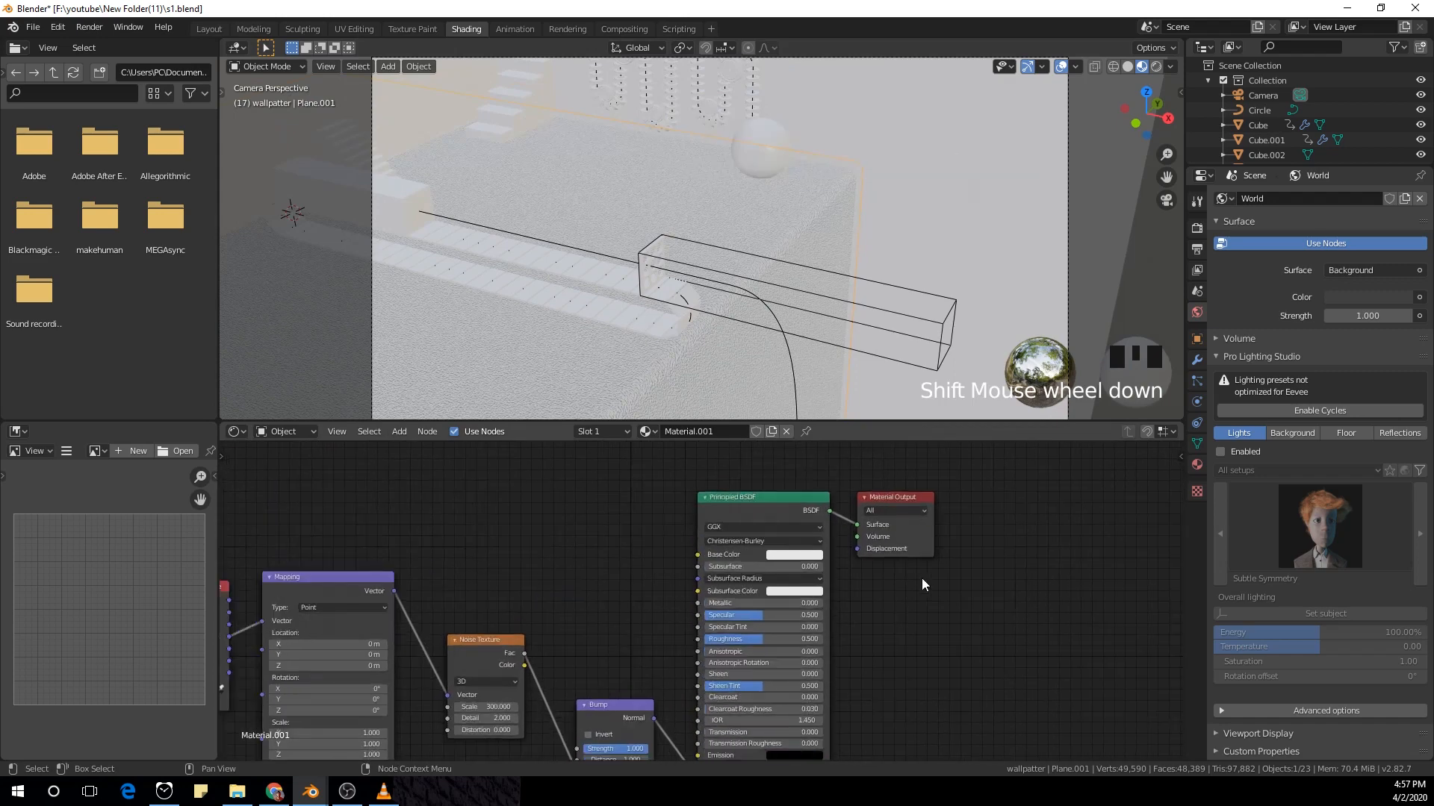
scroll(922, 578, up, 2)
middle_drag(824, 660, 838, 575)
click(787, 531)
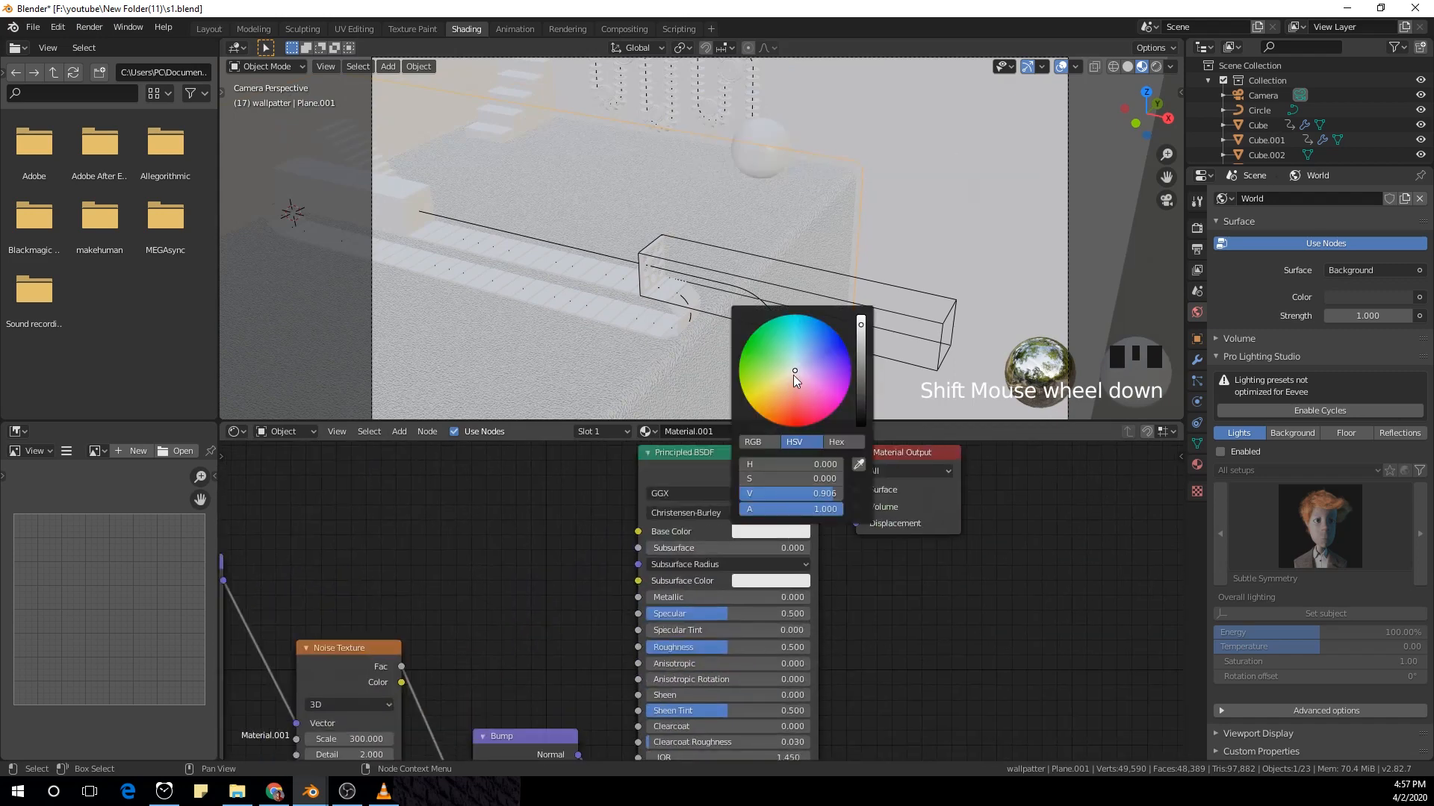
mouse_move(796, 369)
mouse_down()
mouse_move(806, 354)
mouse_move(793, 387)
mouse_up()
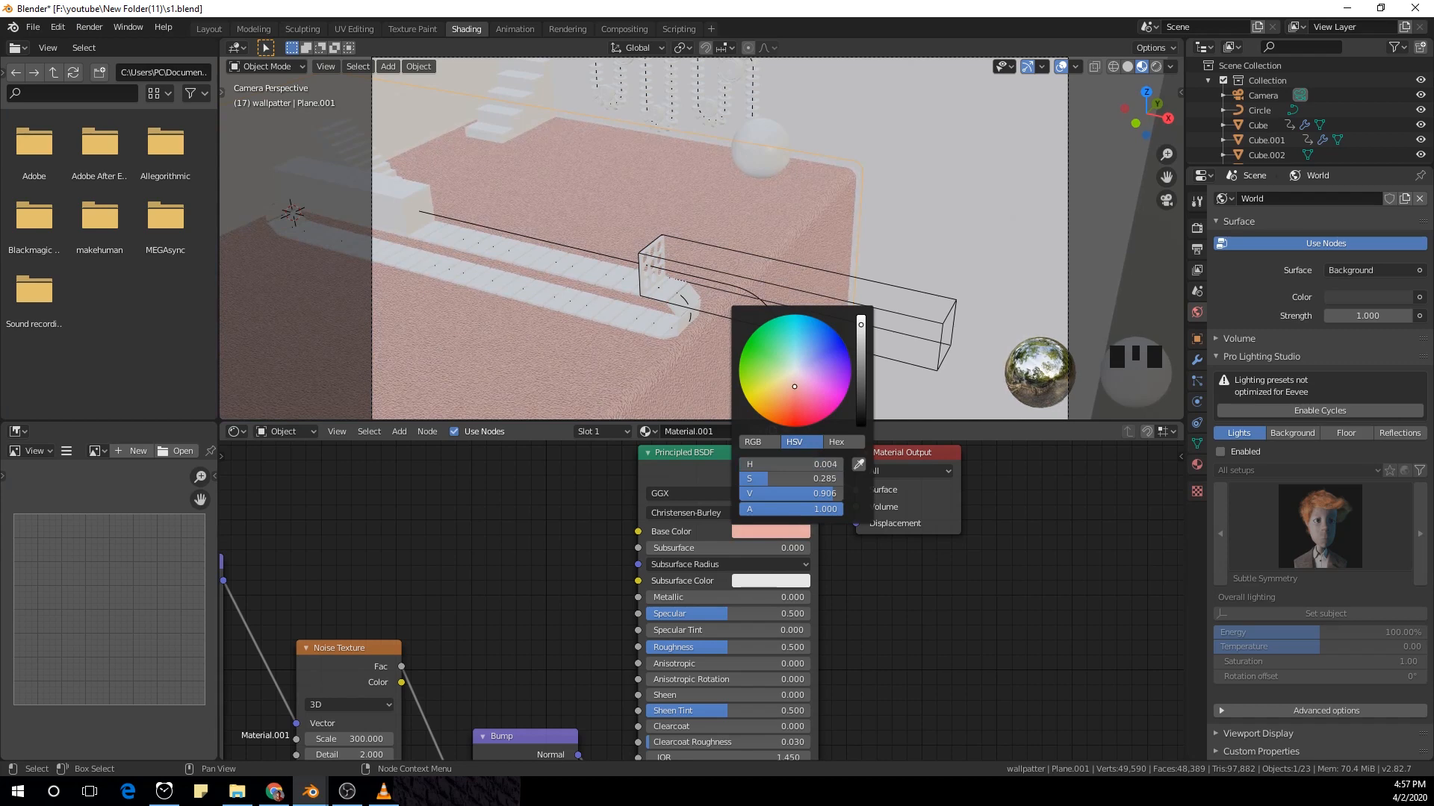
click(792, 382)
scroll(650, 348, down, 2)
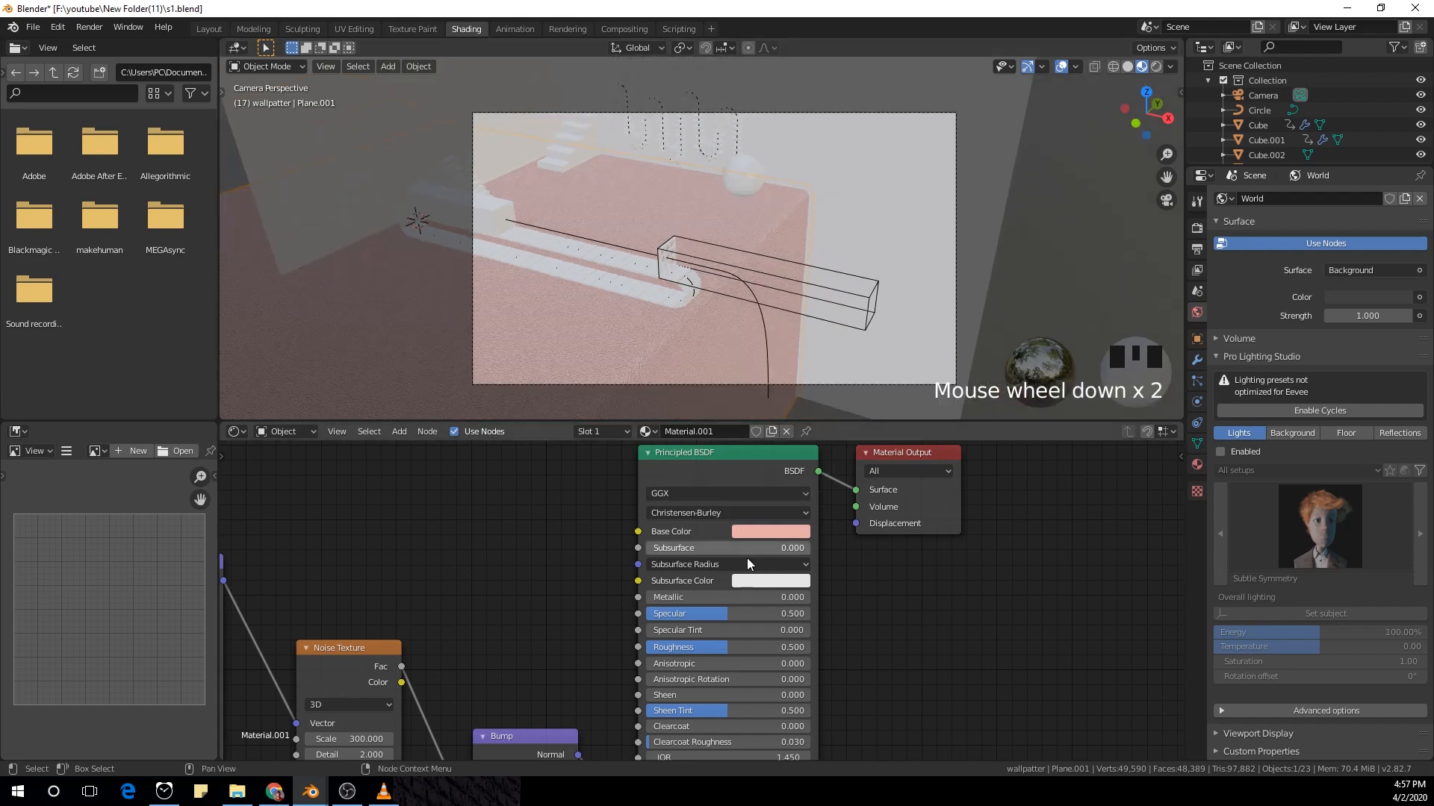
click(755, 532)
click(795, 409)
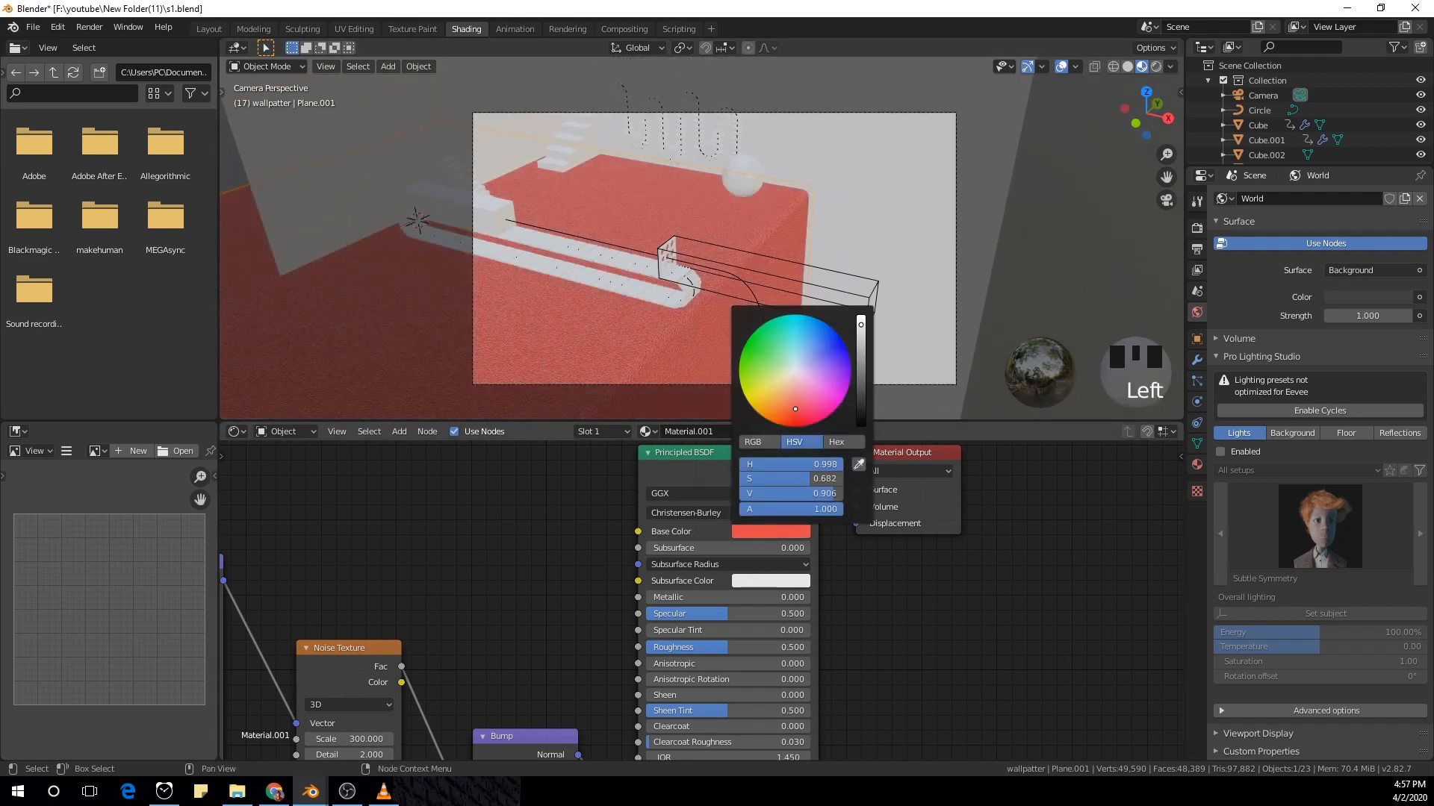
drag(795, 407, 794, 404)
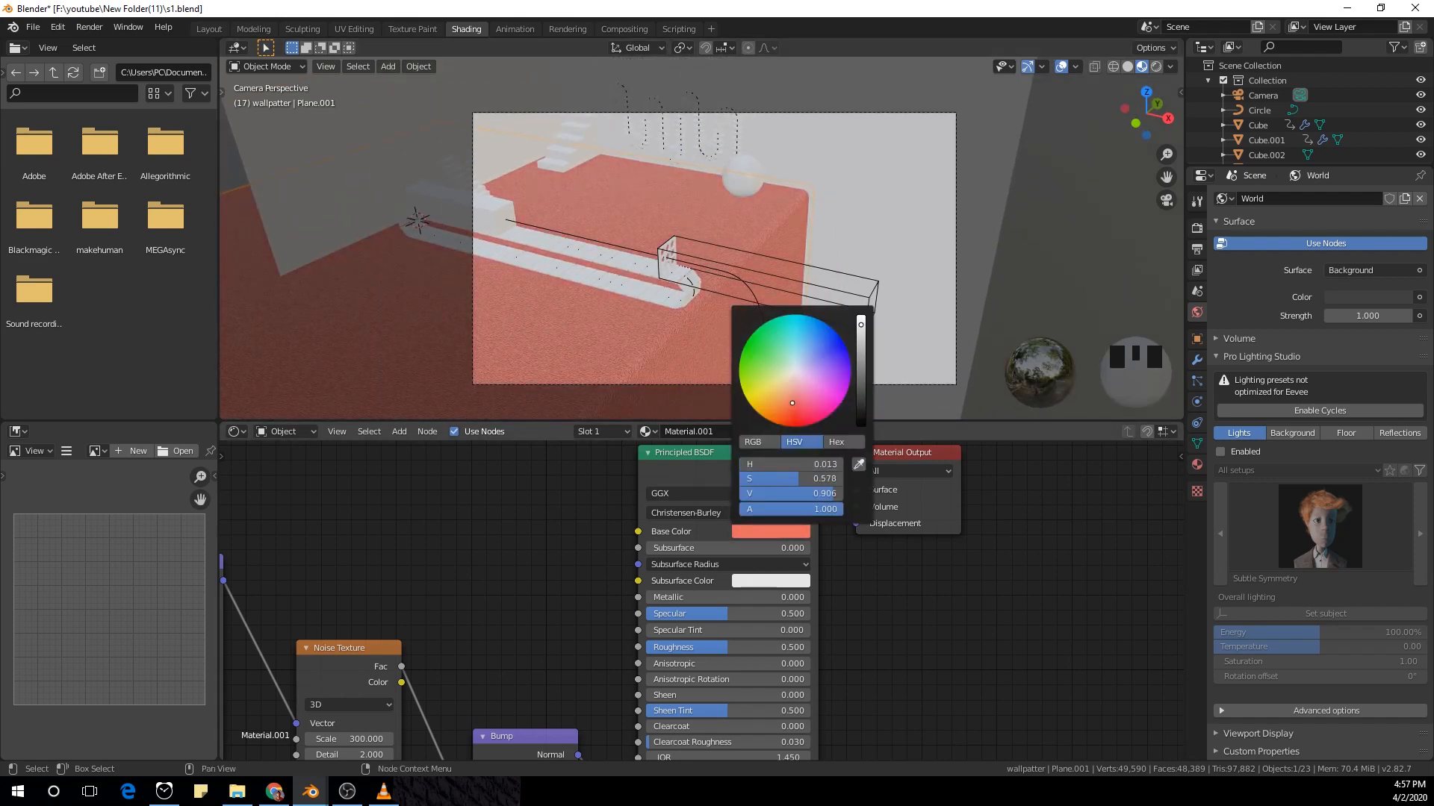
Step: Give the long belt on the floor a new material with a saturated bright red base color
click(628, 260)
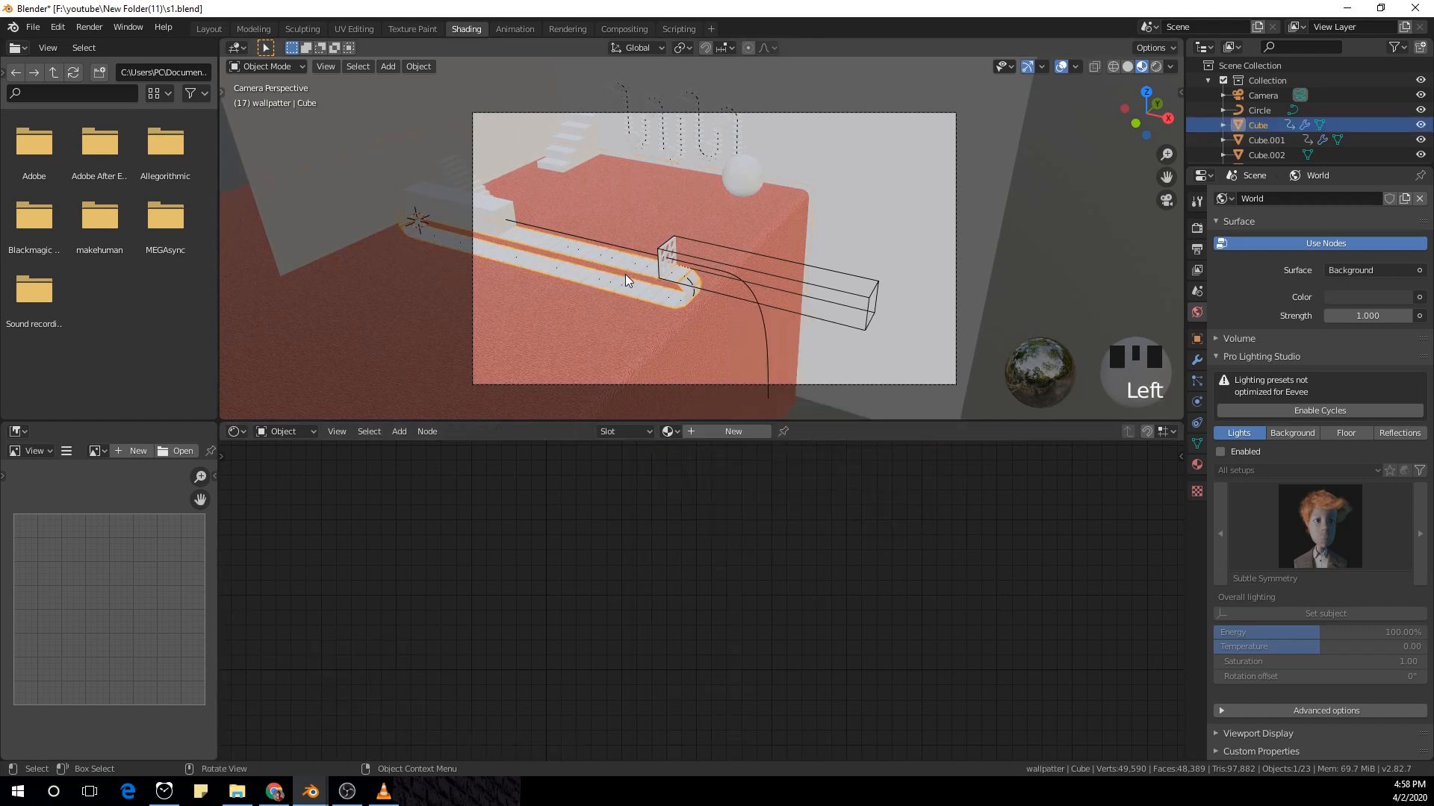
click(714, 431)
click(704, 531)
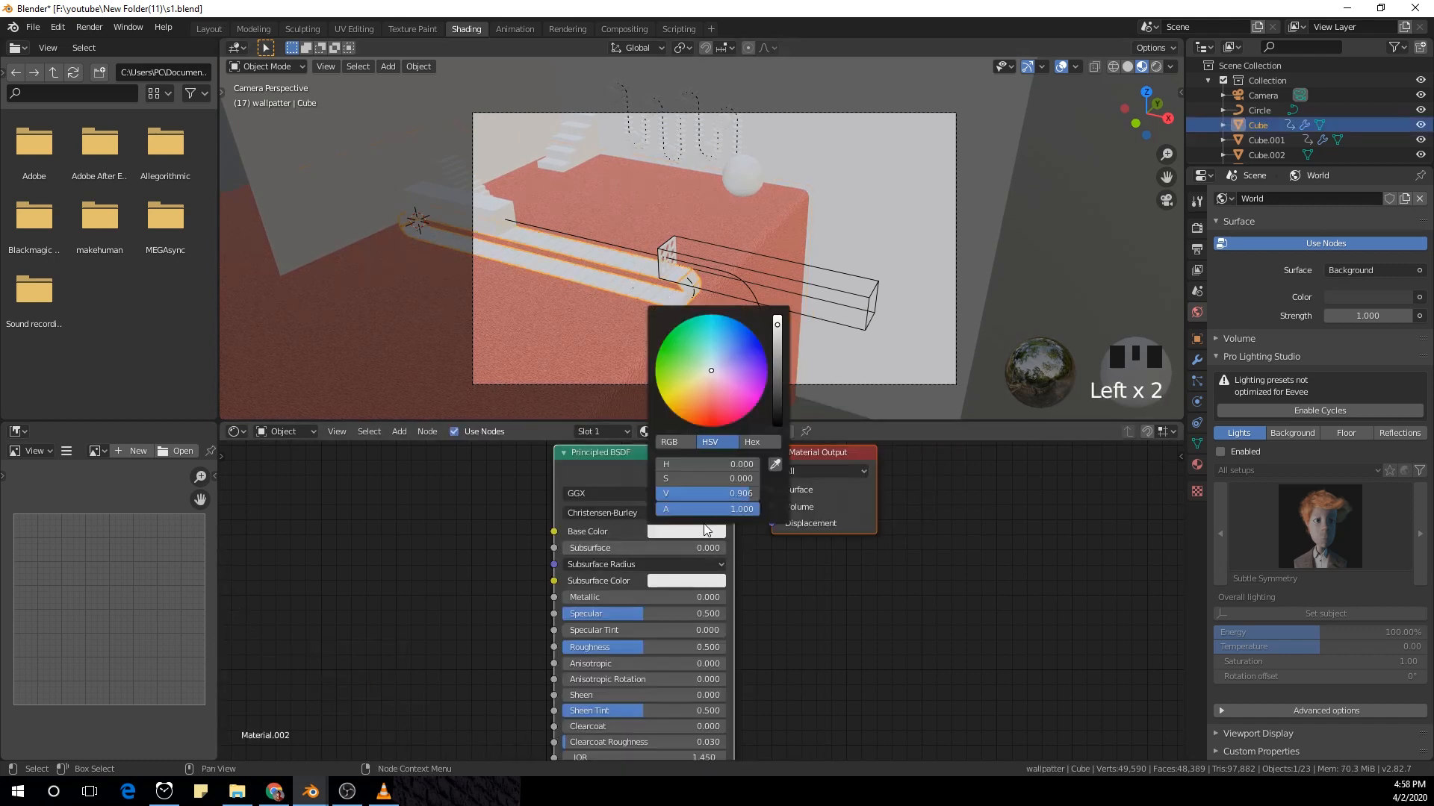
drag(711, 401, 710, 426)
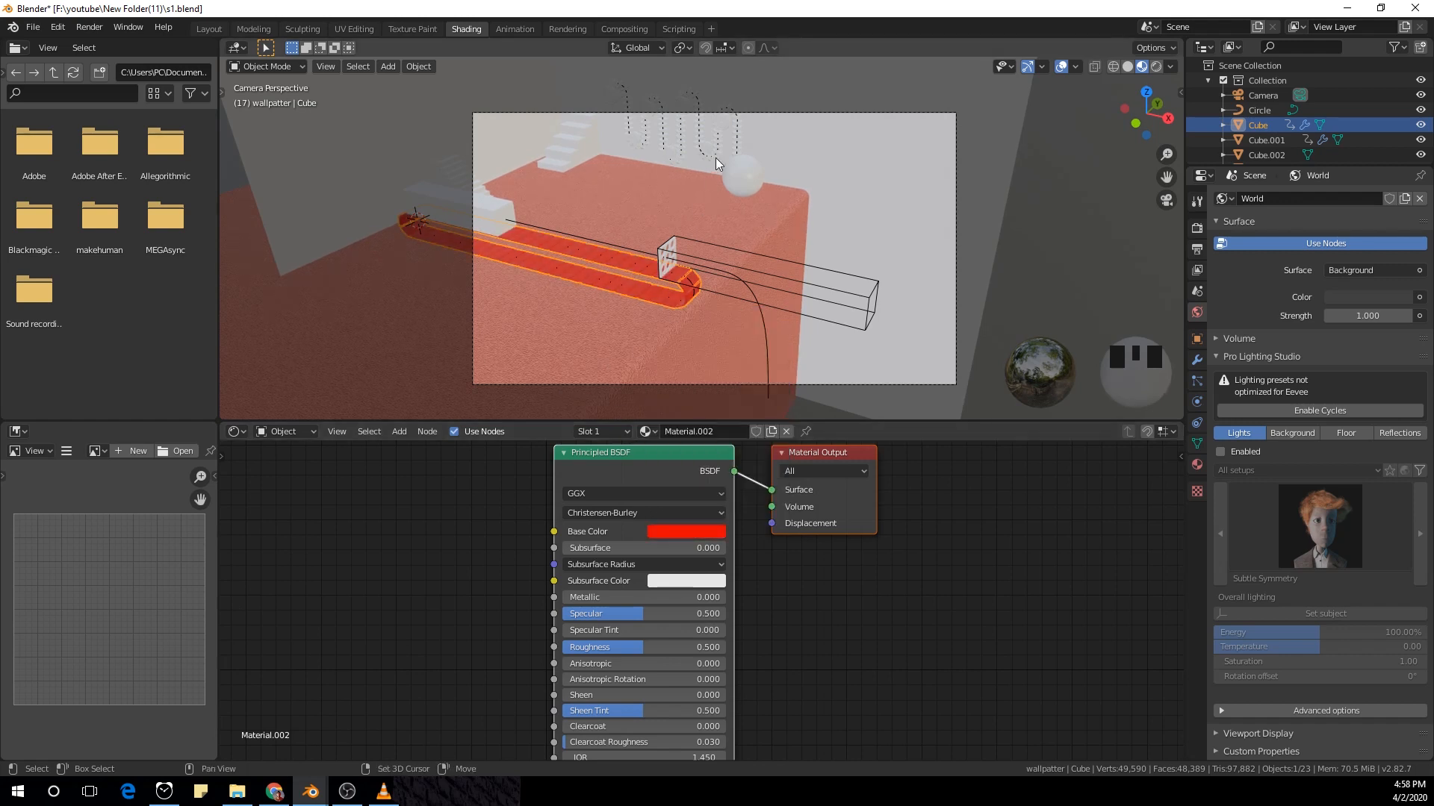
Step: Create a new material for the winding chain on the wall and move its Material Output node farther from the Principled BSDF
shift+middle_drag(715, 158, 744, 260)
scroll(732, 302, up, 1)
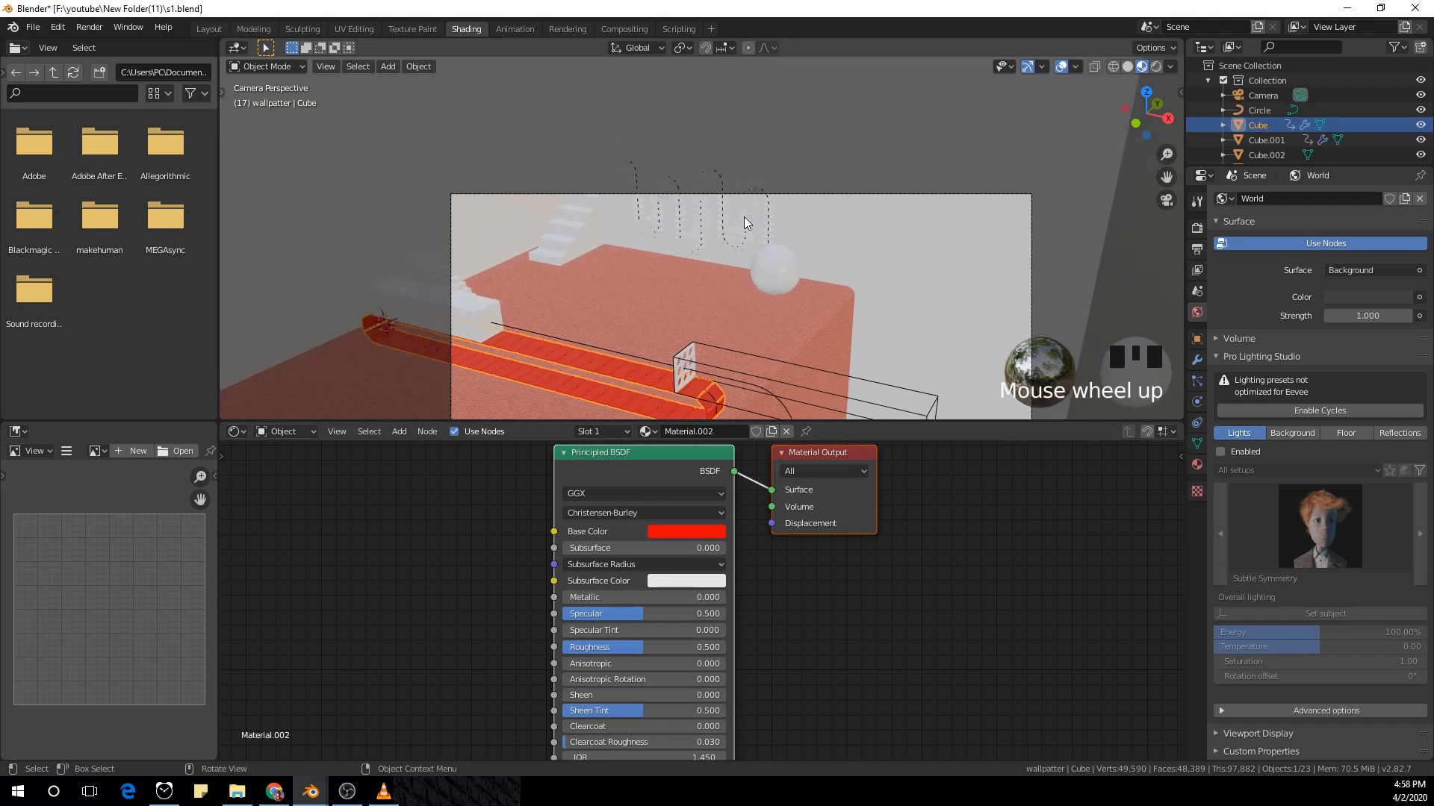
click(721, 222)
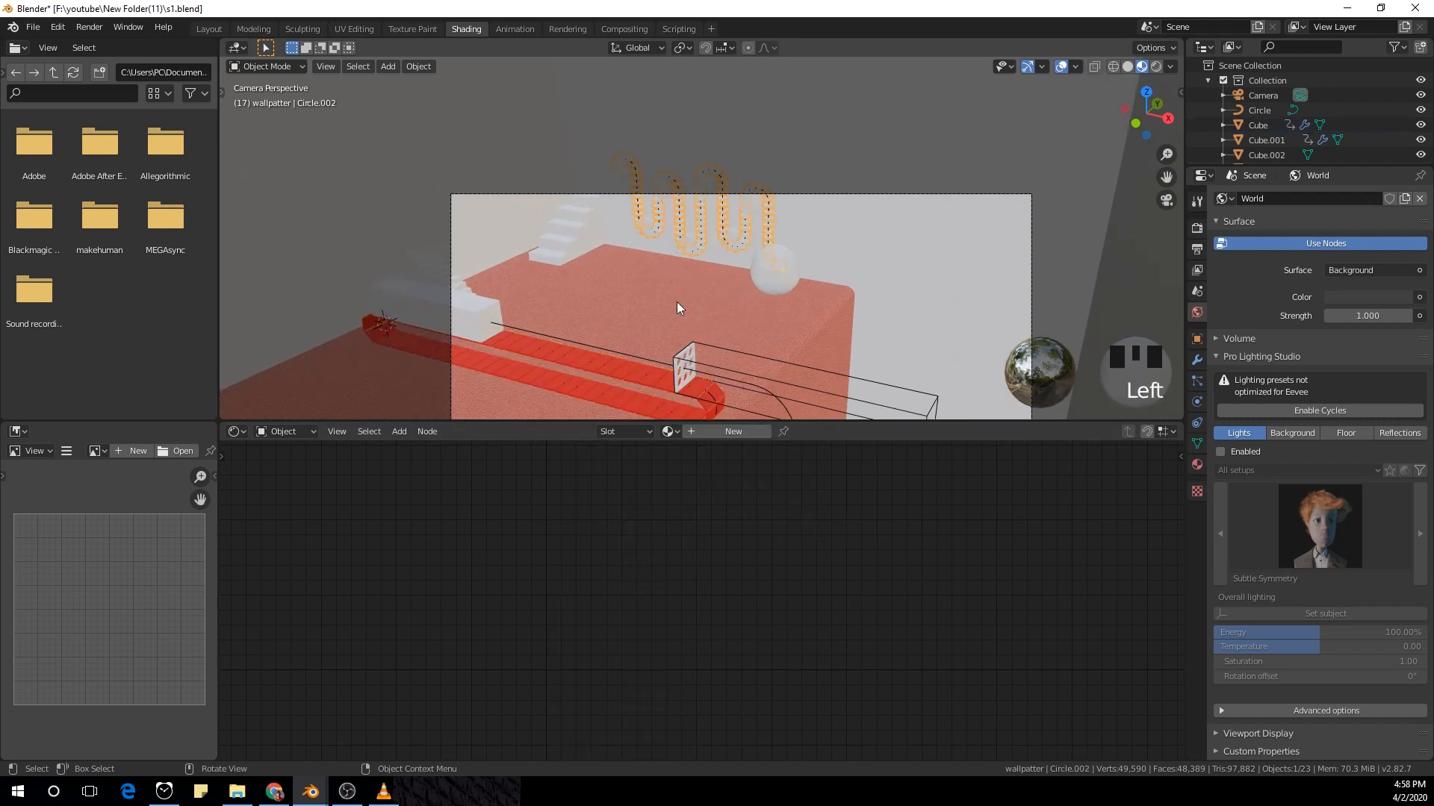
click(723, 427)
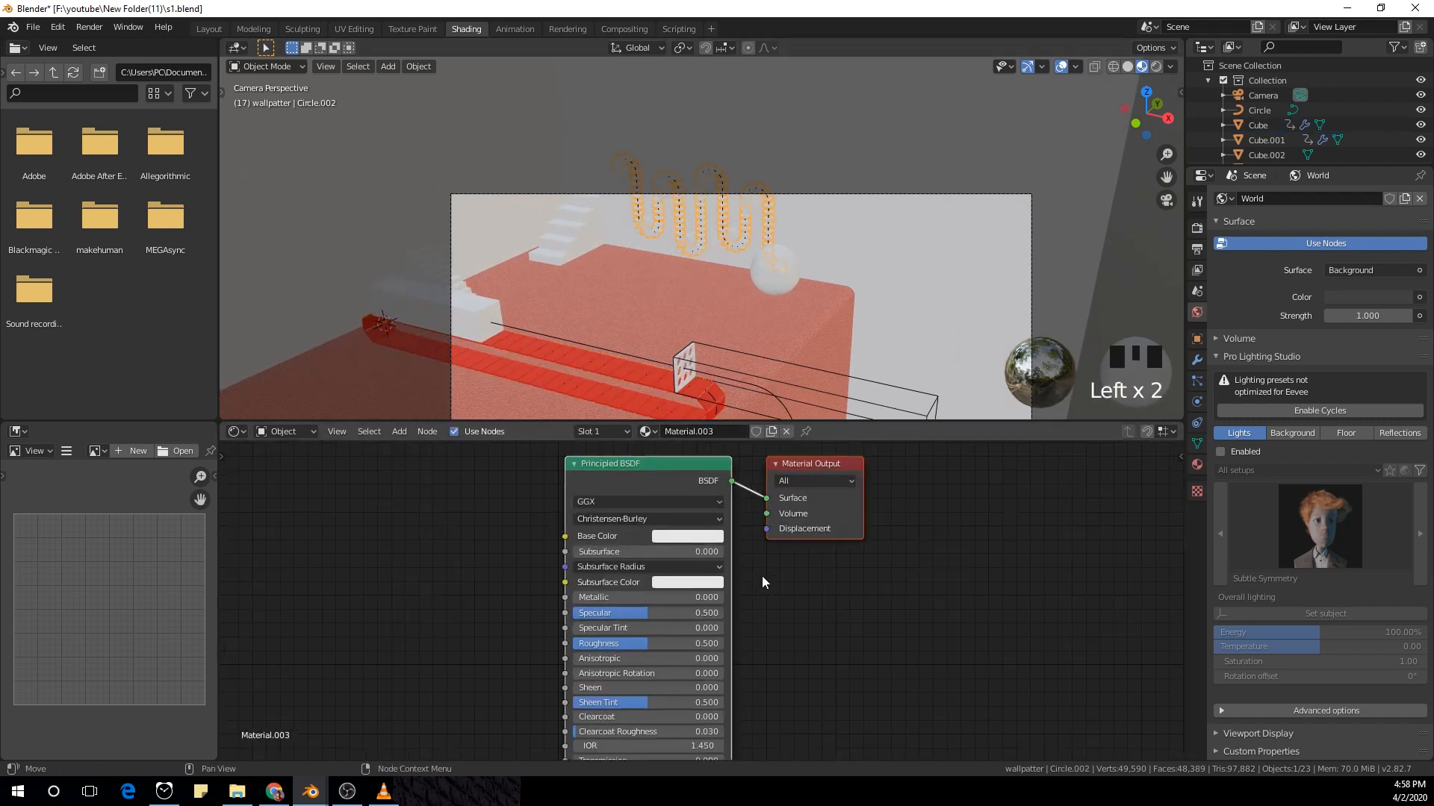
drag(761, 512, 992, 533)
click(863, 536)
scroll(885, 580, up, 2)
middle_drag(788, 565, 693, 575)
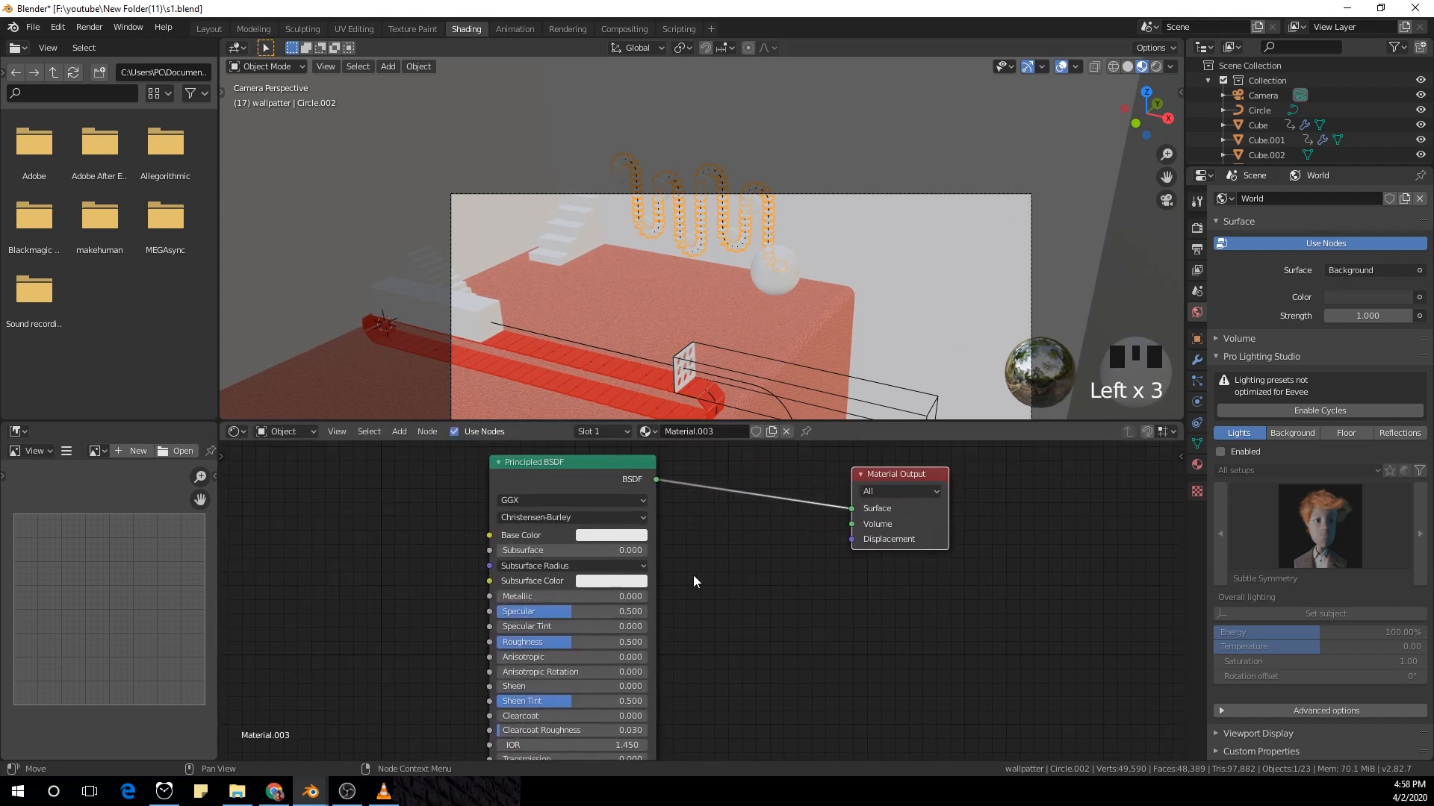
click(640, 534)
scroll(755, 576, down, 2)
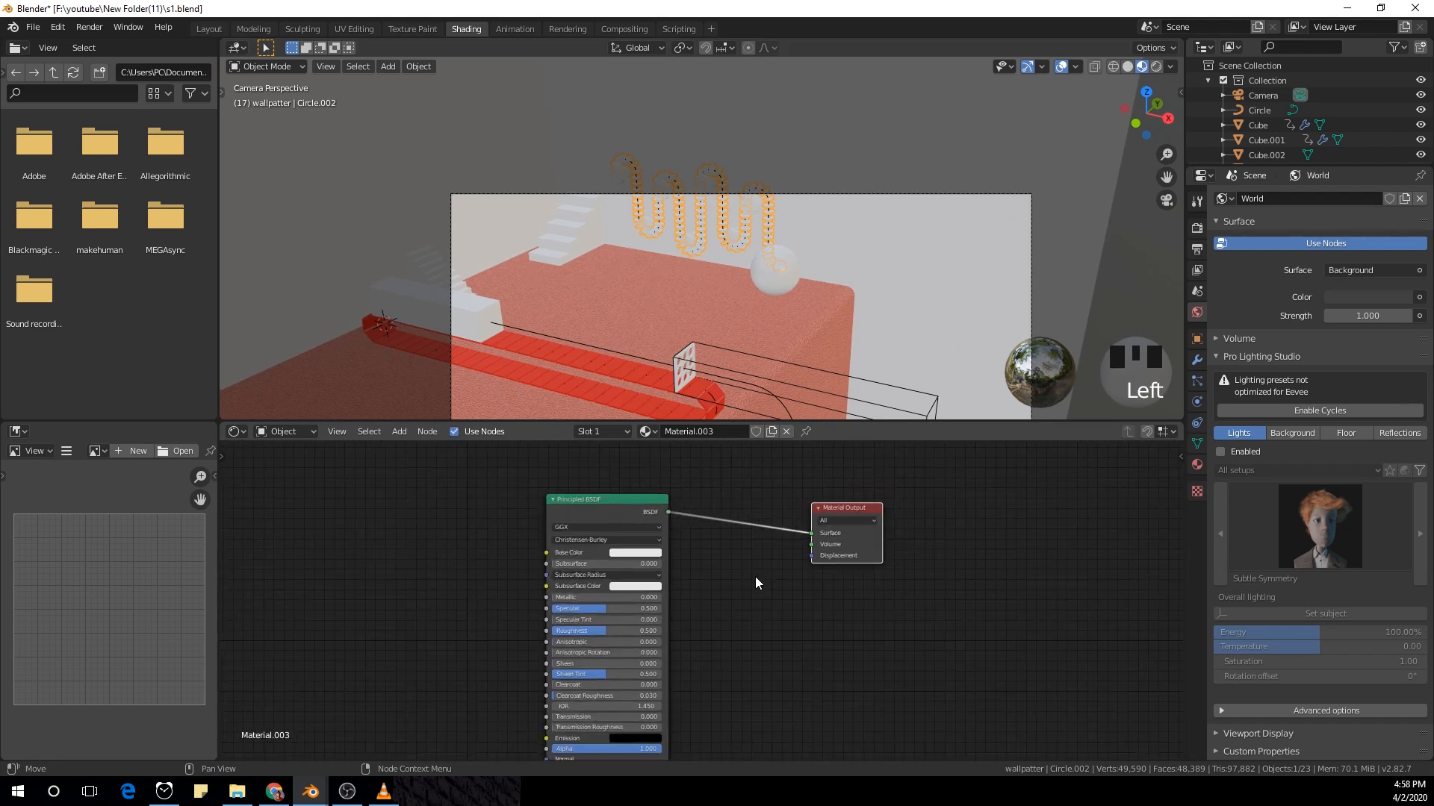
Step: Add a Noise Texture node above the Principled BSDF and preview its output on the wall chain
middle_drag(755, 577, 857, 627)
drag(733, 549, 634, 603)
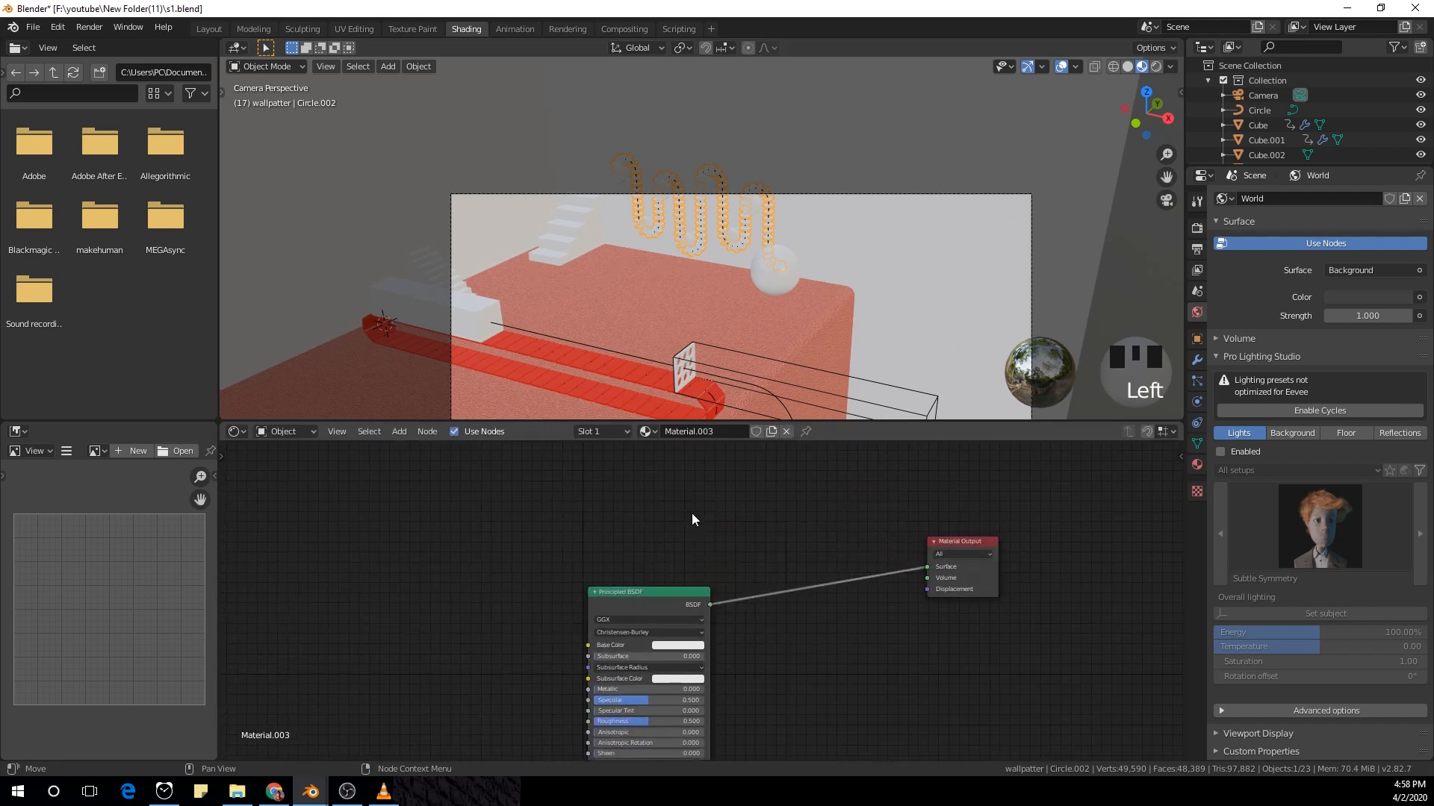
key(shift+a)
click(692, 513)
text(noi)
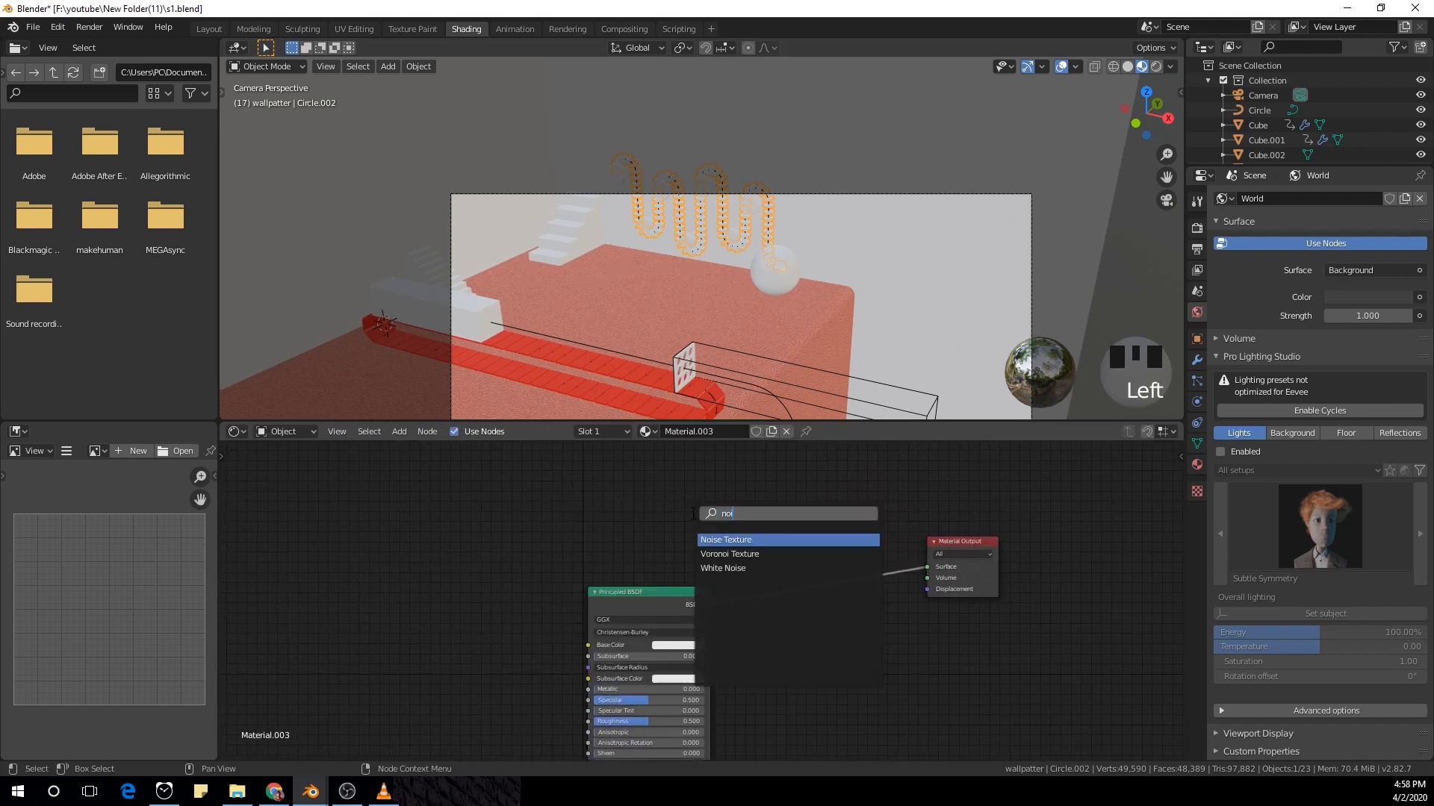
key(Return)
click(602, 486)
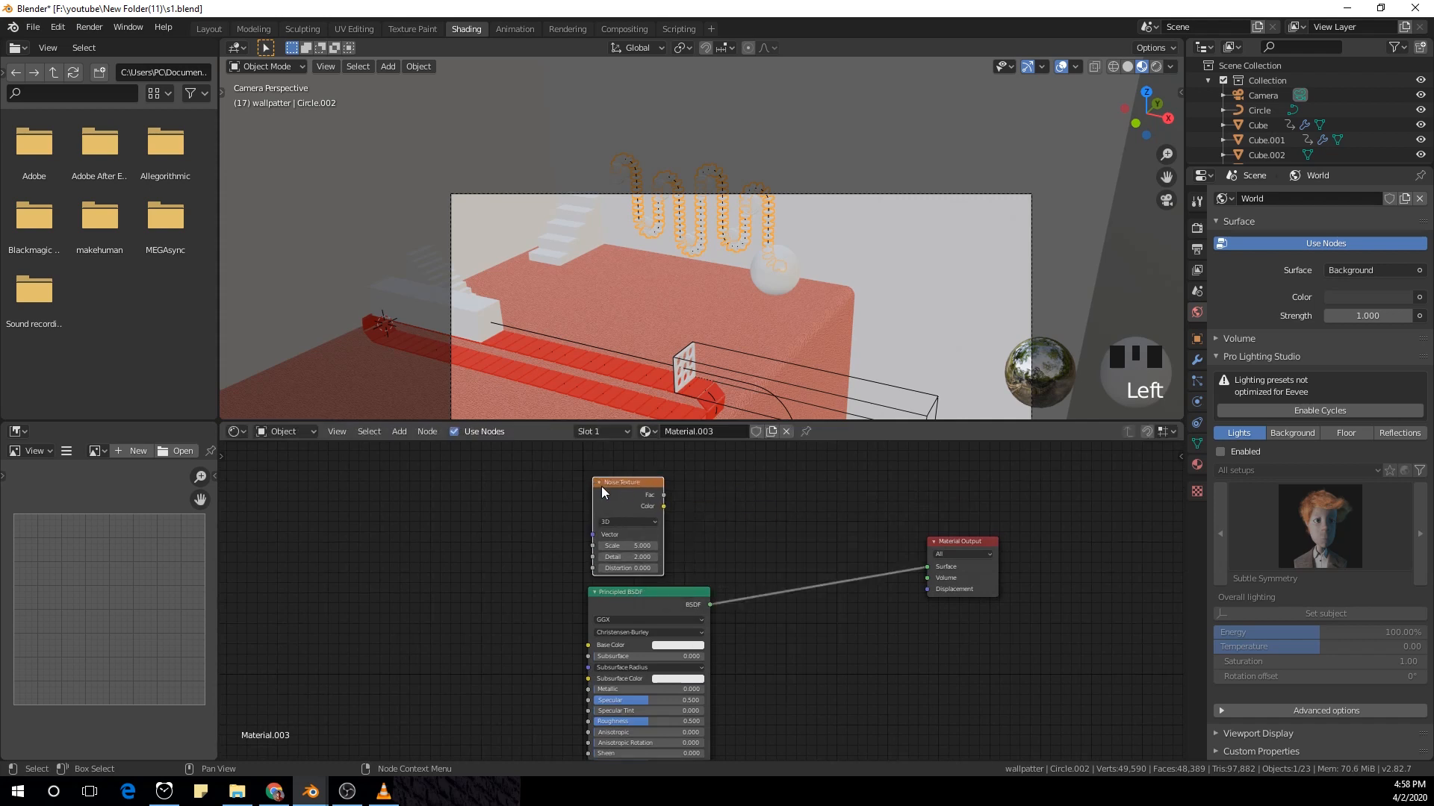
ctrl+shift+click(623, 487)
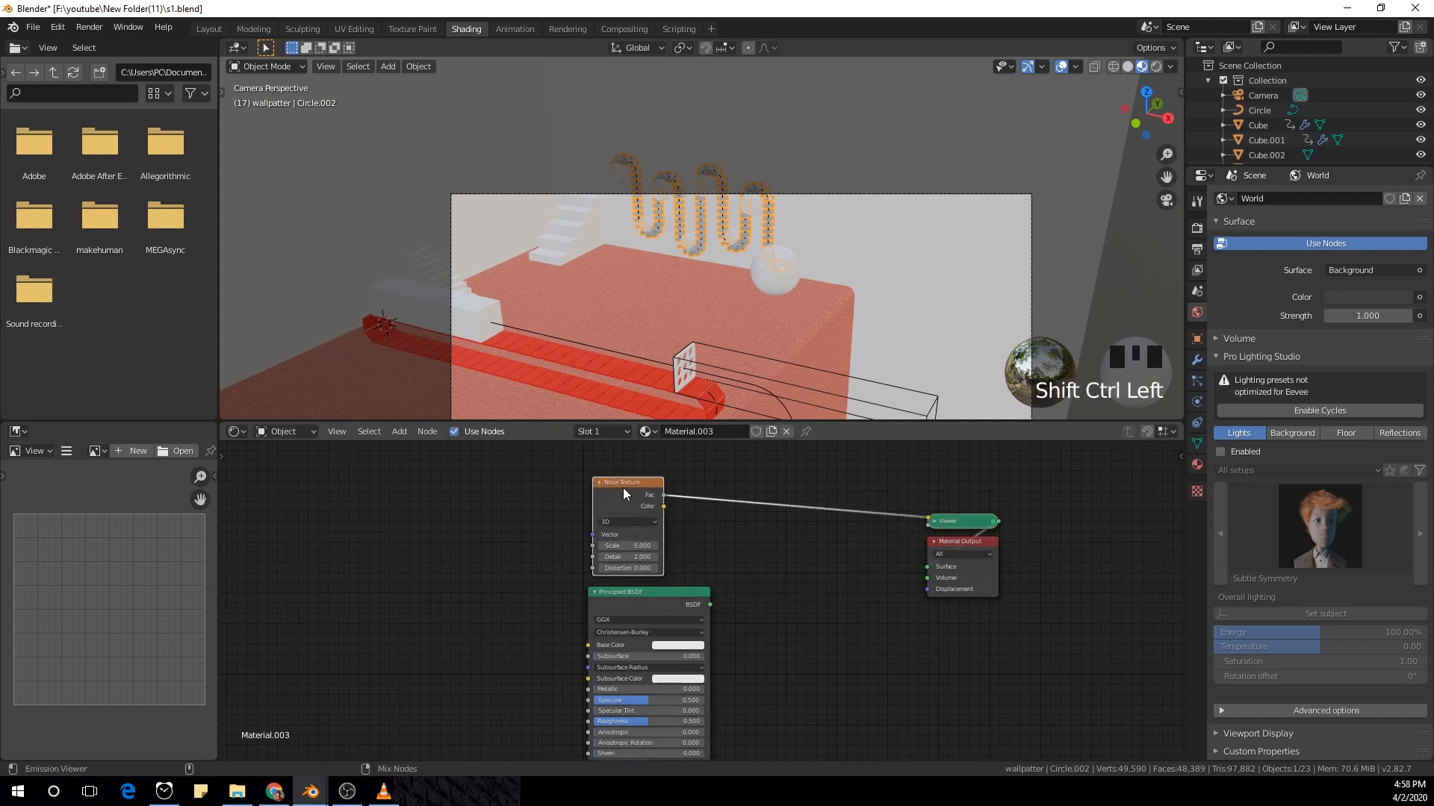
scroll(718, 512, up, 1)
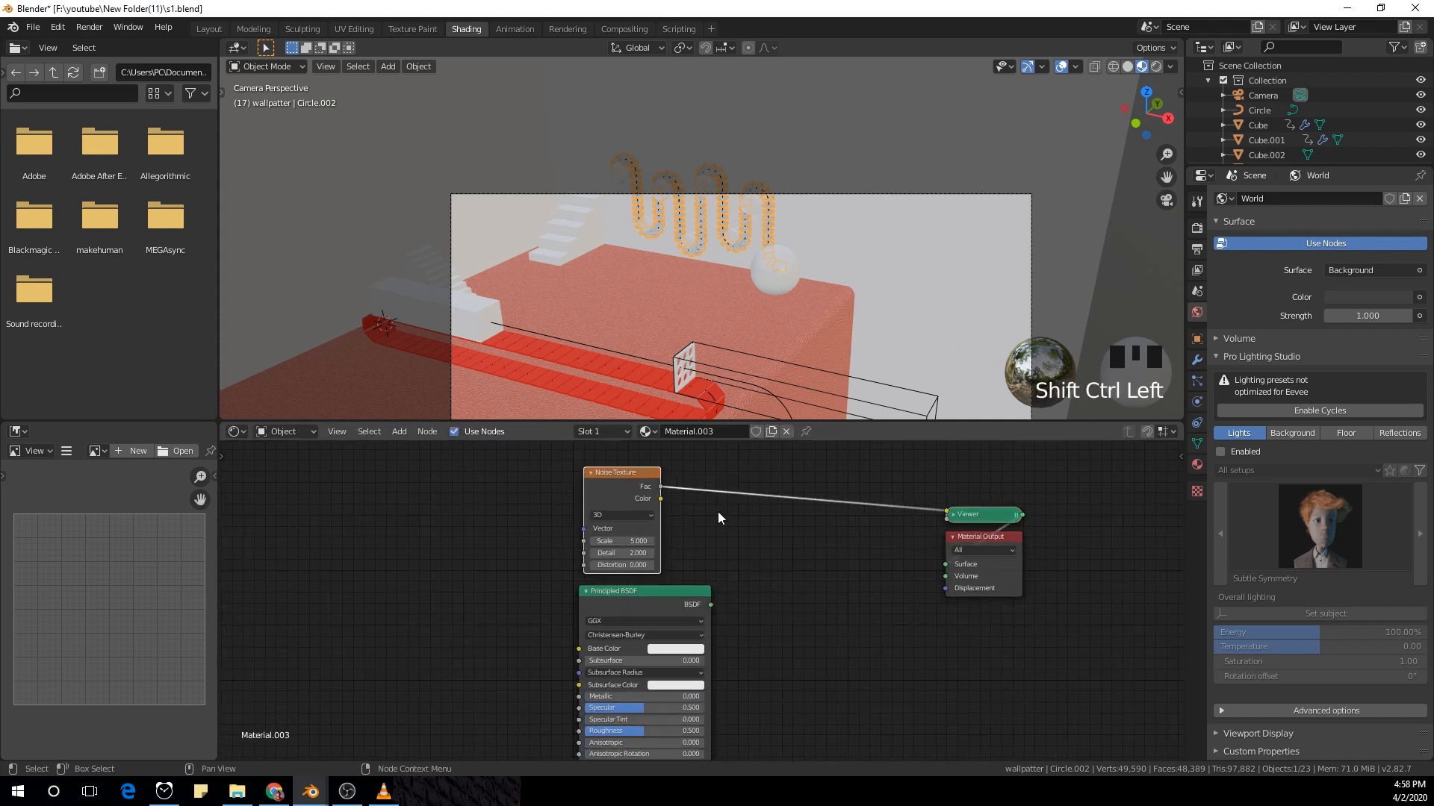
Step: Insert a ColorRamp node between the Noise Texture and the Viewer node
key(shift+a)
click(767, 551)
text(colo)
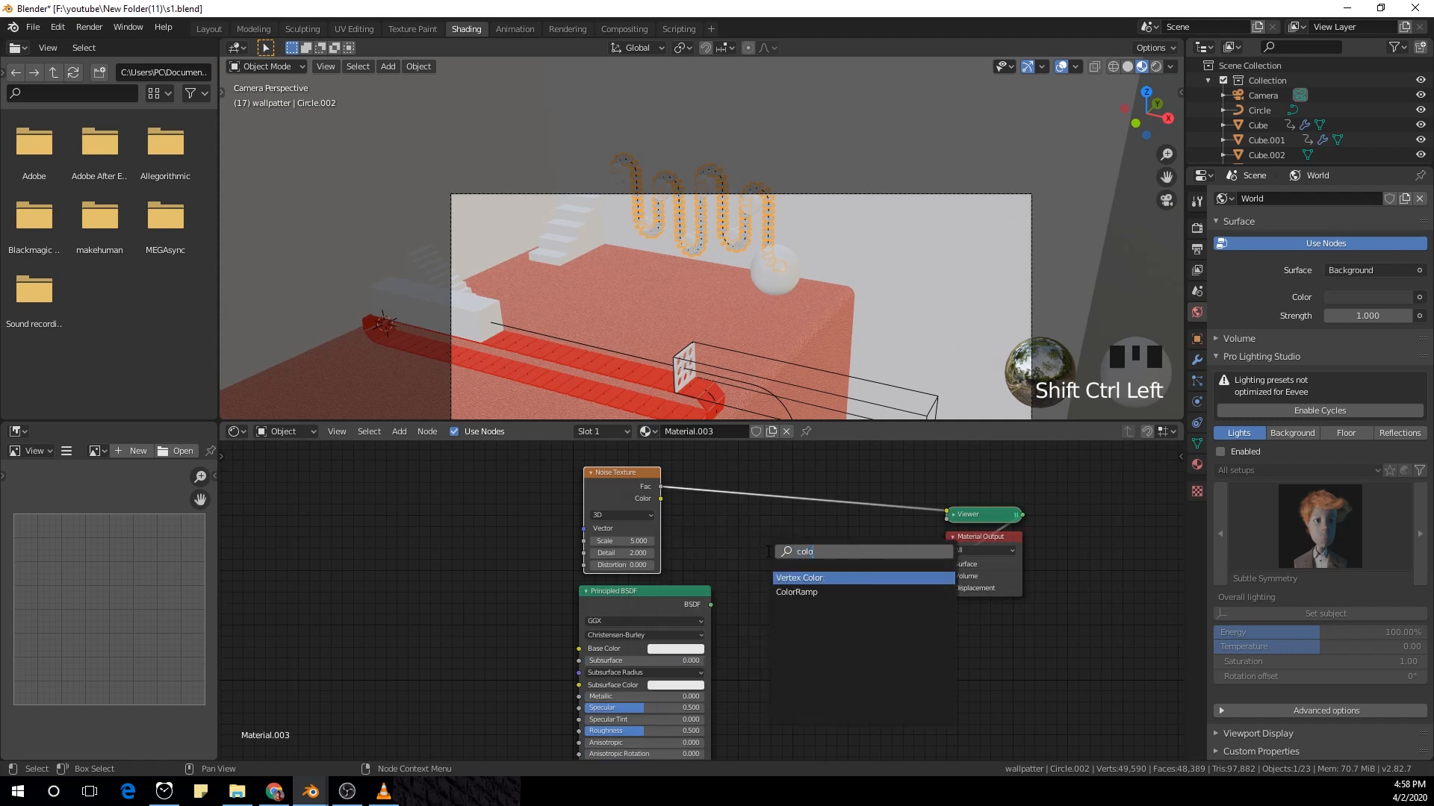
key(Down)
key(Return)
click(721, 755)
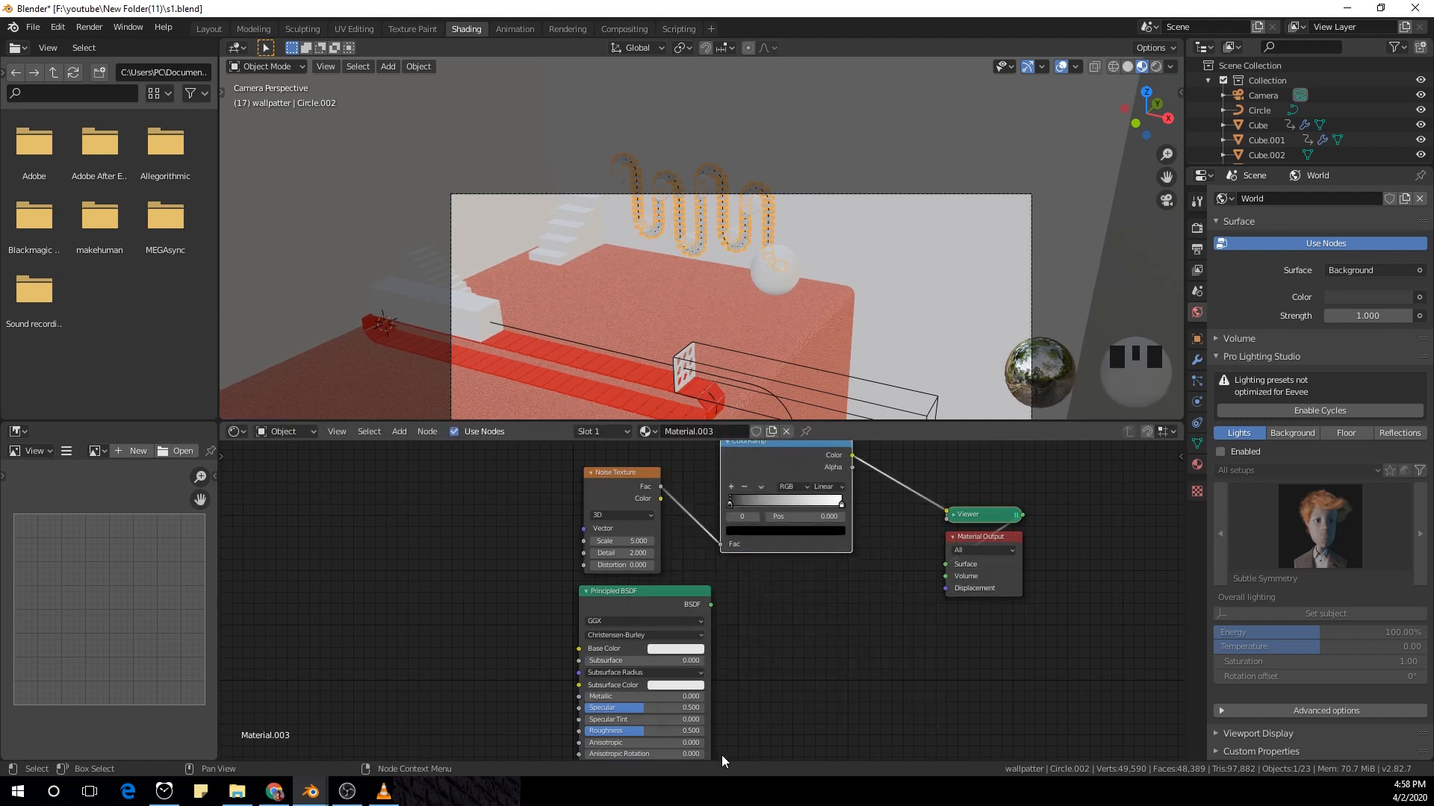
Step: Set the ColorRamp interpolation to Constant and move its white stop to position 0.532
middle_drag(821, 588, 822, 654)
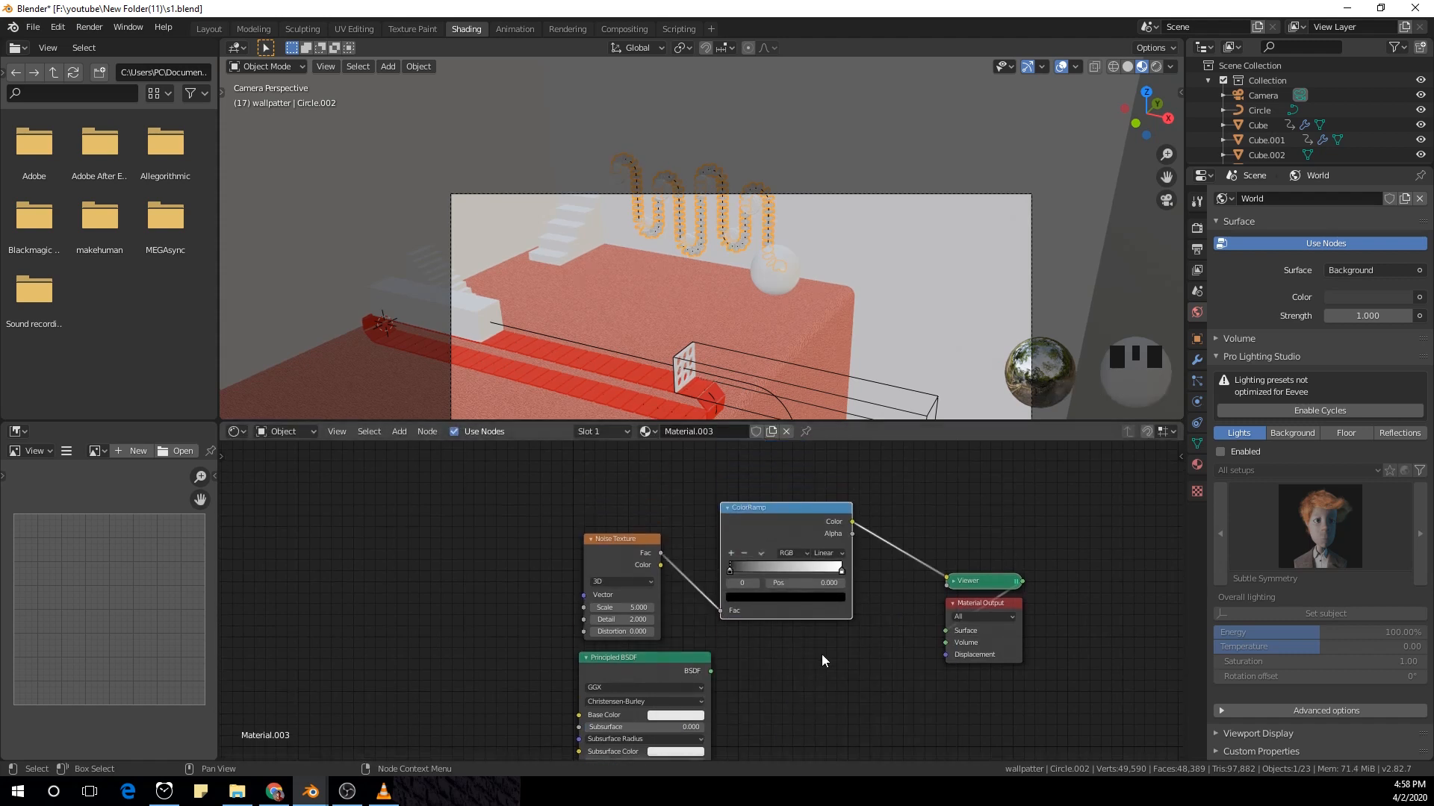
click(825, 560)
click(840, 611)
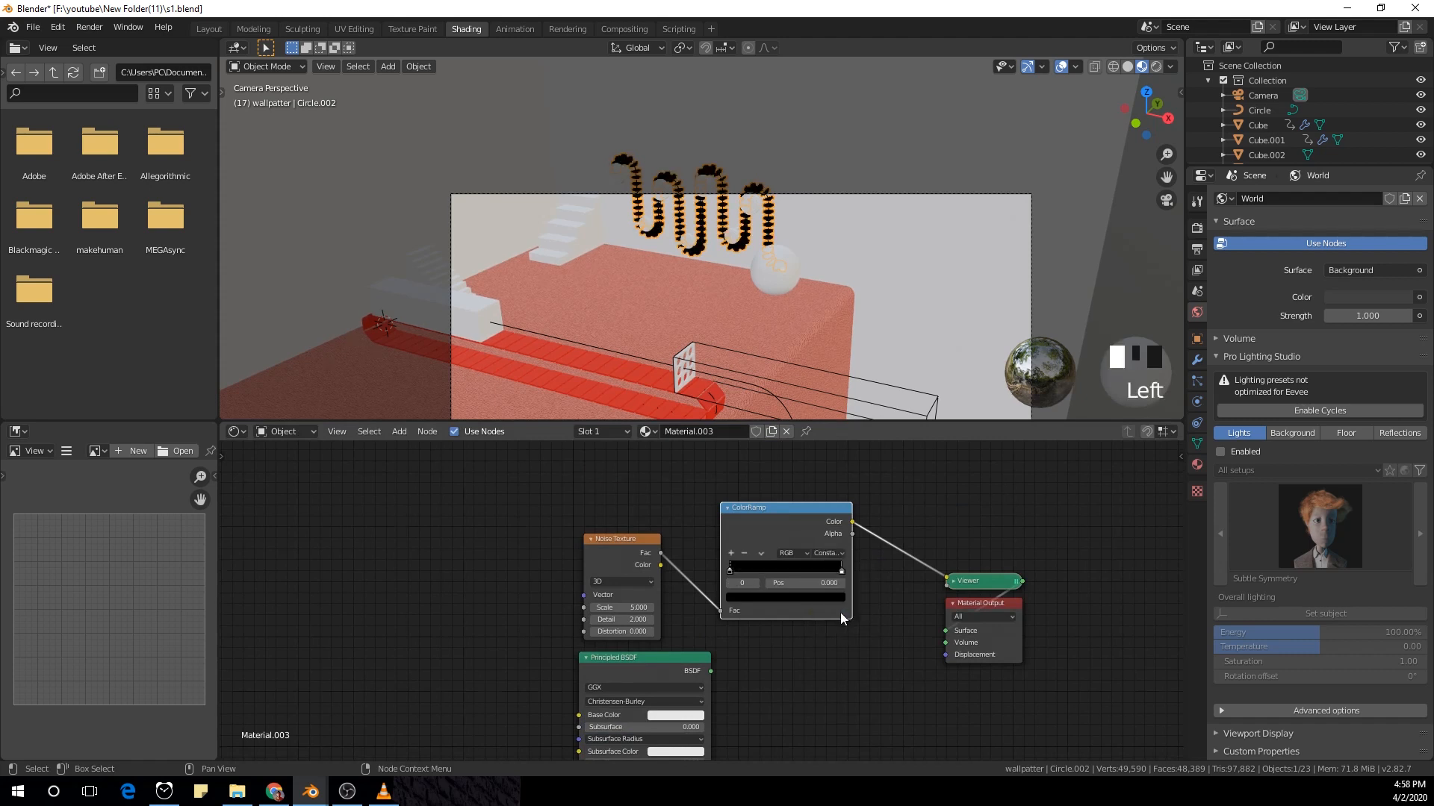
drag(836, 577, 760, 585)
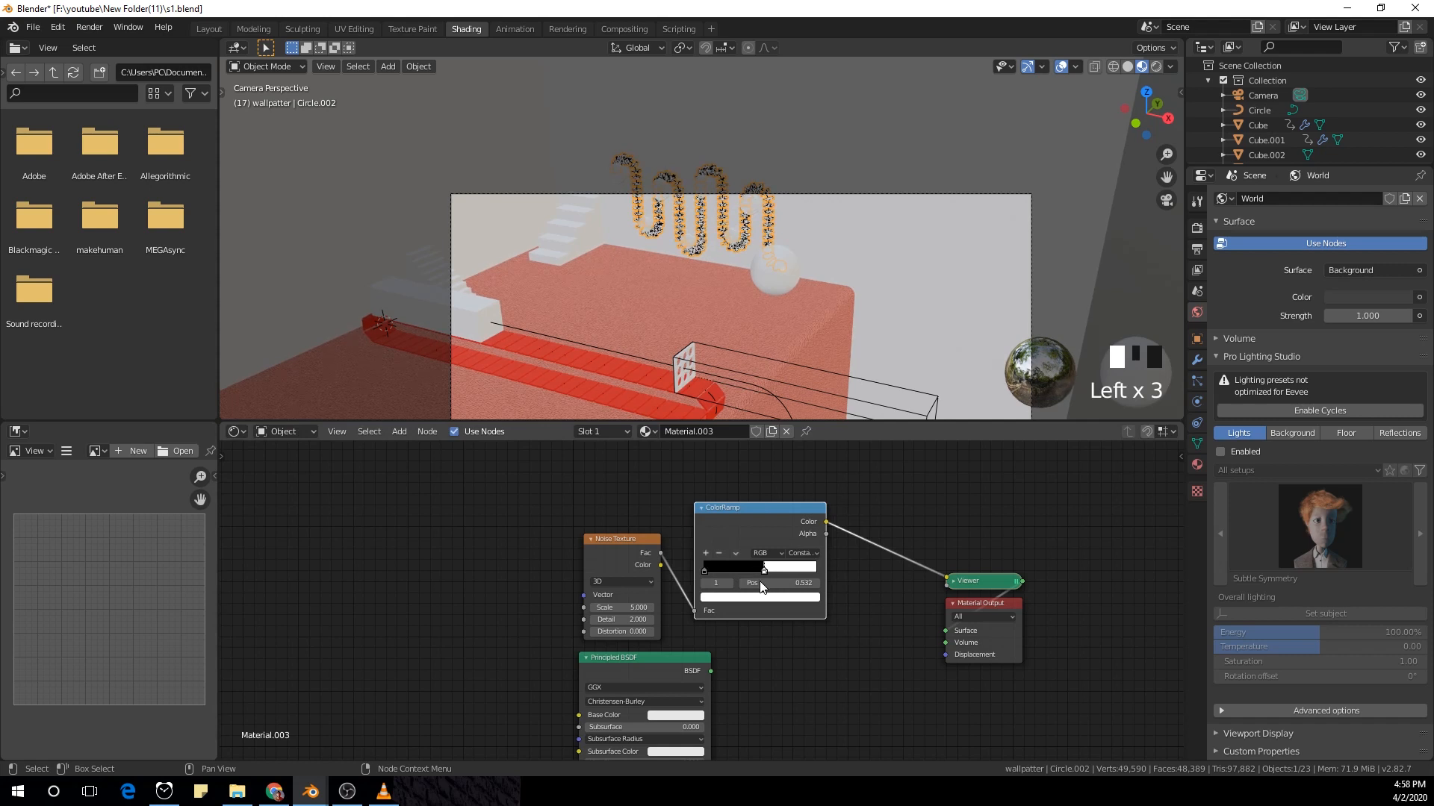
Step: Set the Noise Texture's scale to 0.1 and check the pattern on the chain
click(632, 607)
click(631, 607)
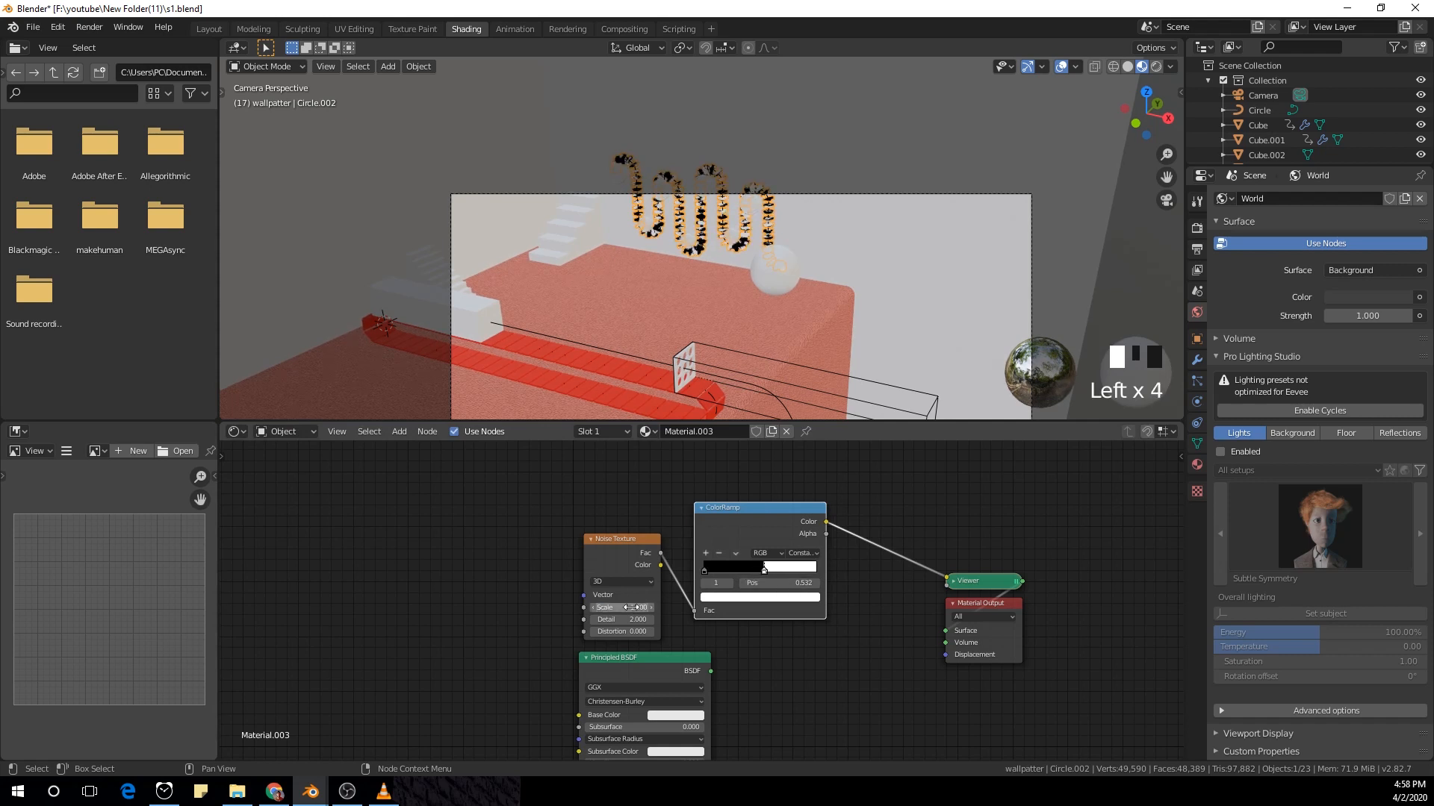
click(598, 608)
text(0.1)
click(664, 620)
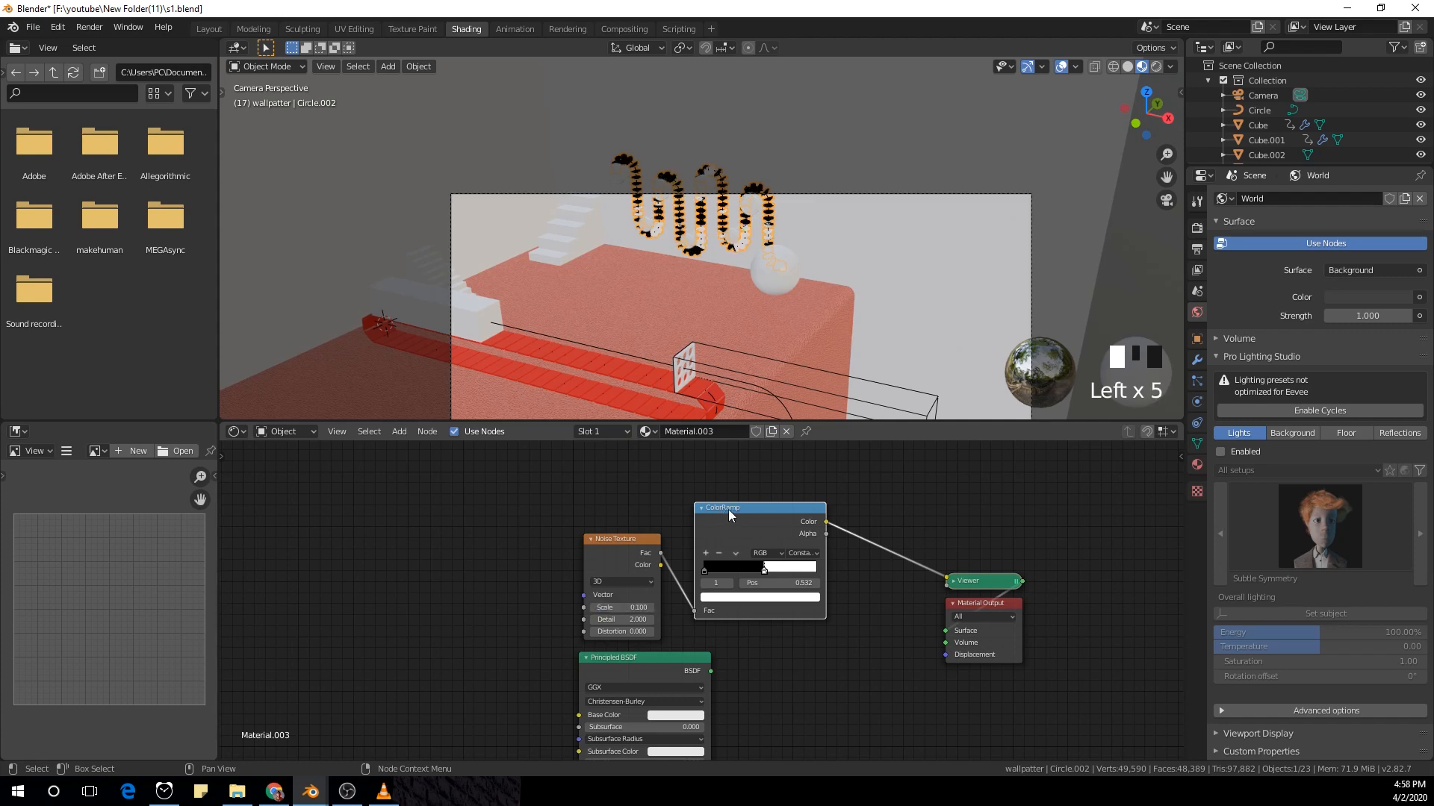
scroll(671, 251, up, 5)
scroll(686, 299, down, 3)
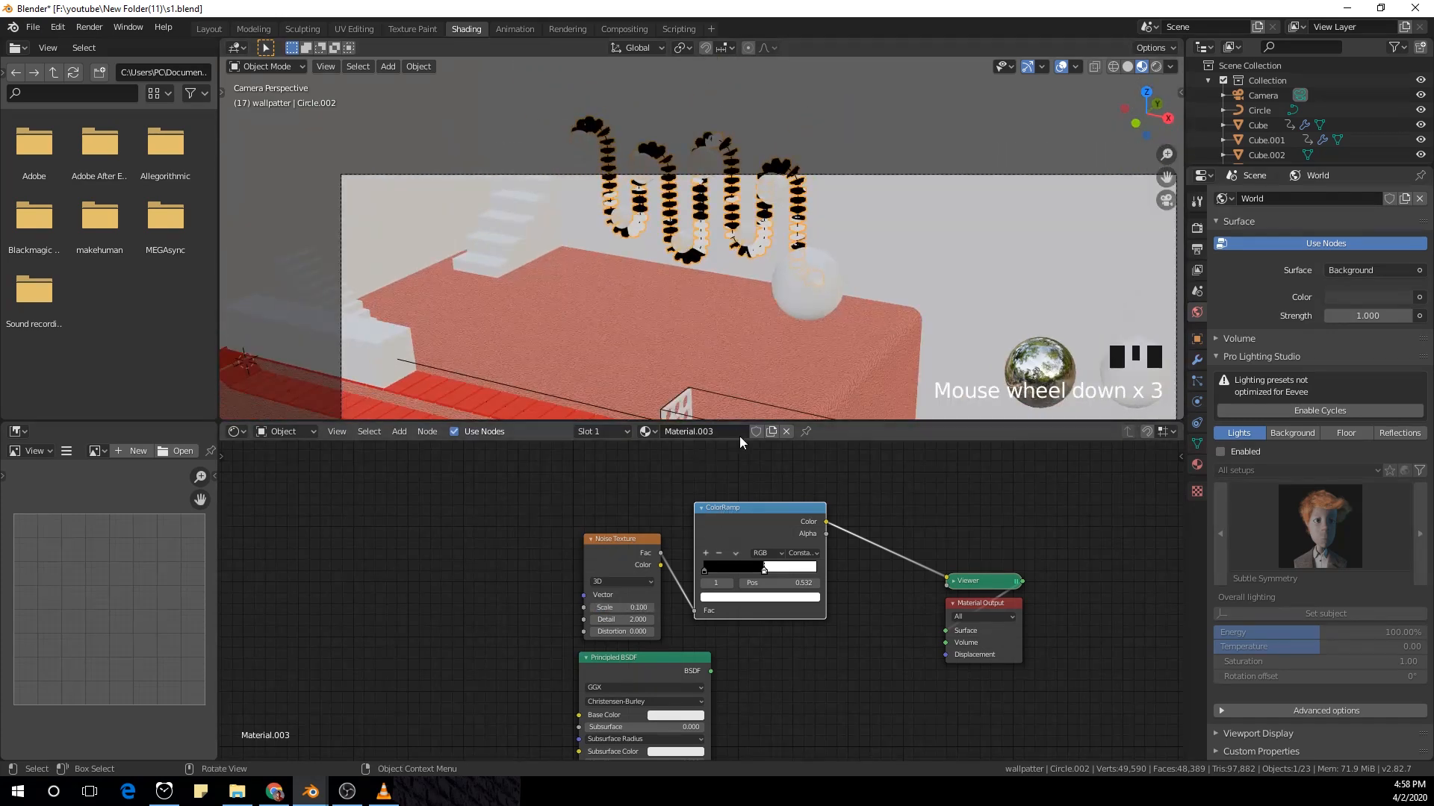
Step: Spread out the Noise Texture, ColorRamp and Principled BSDF nodes to make room in the chain's node tree
drag(619, 550, 545, 526)
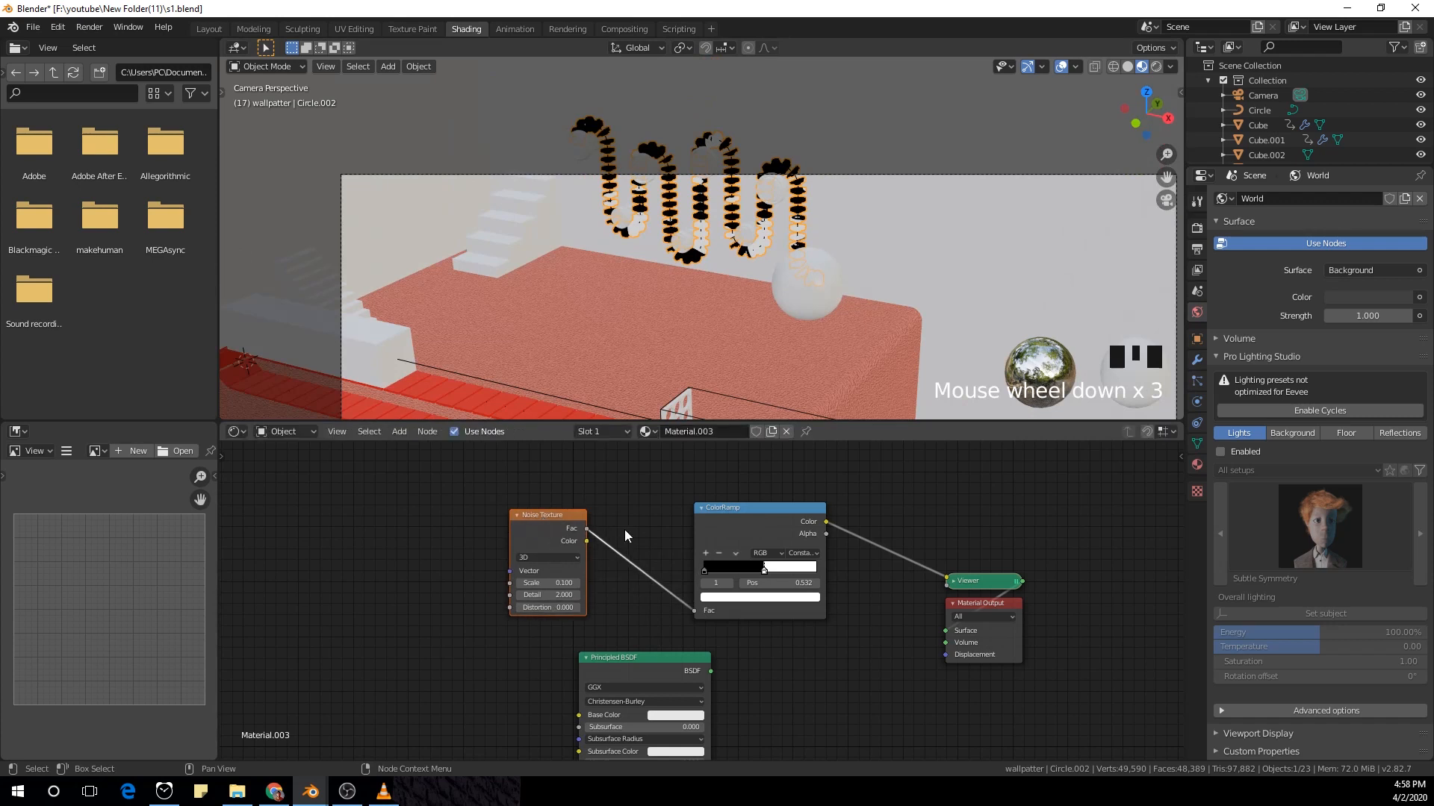
drag(725, 529, 698, 527)
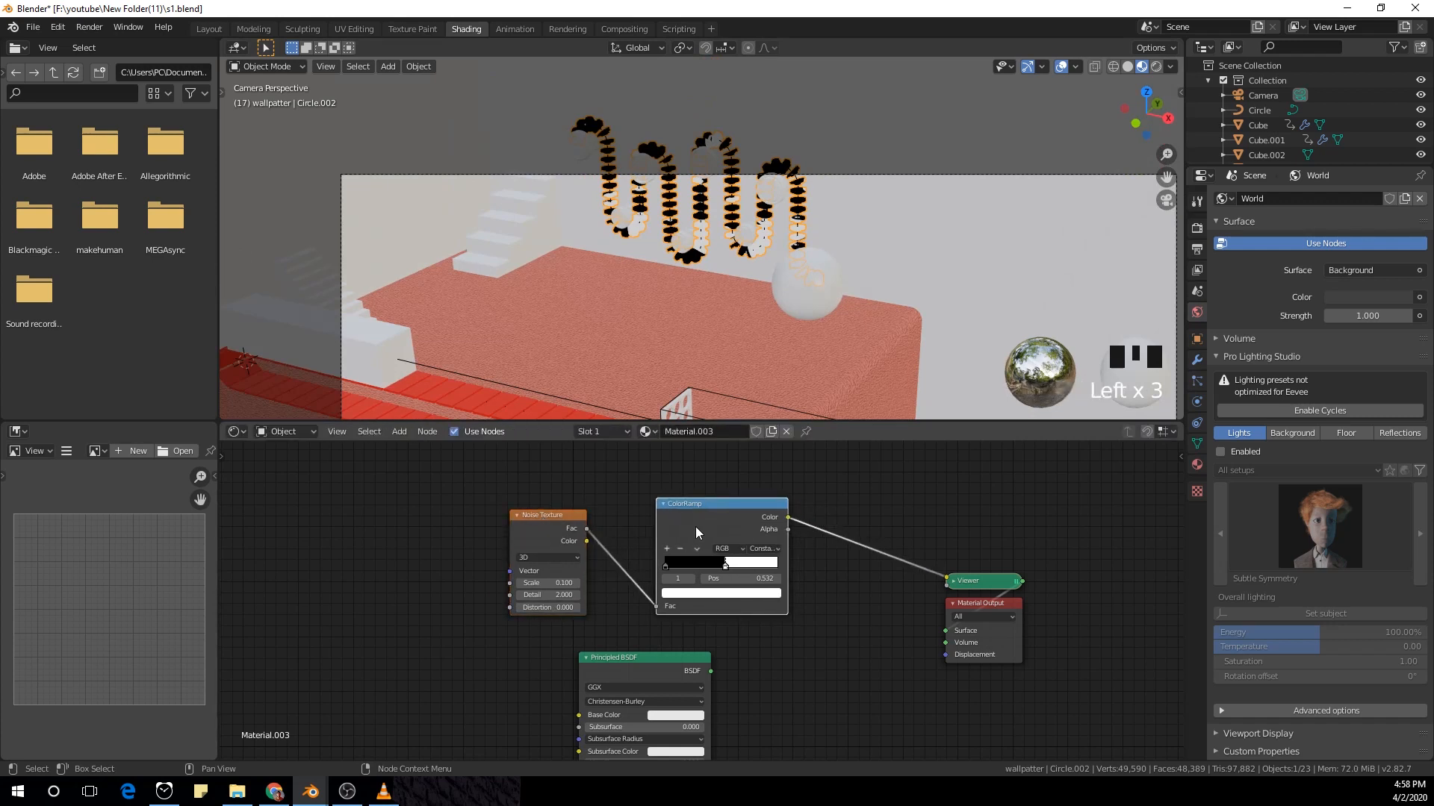
scroll(822, 628, down, 2)
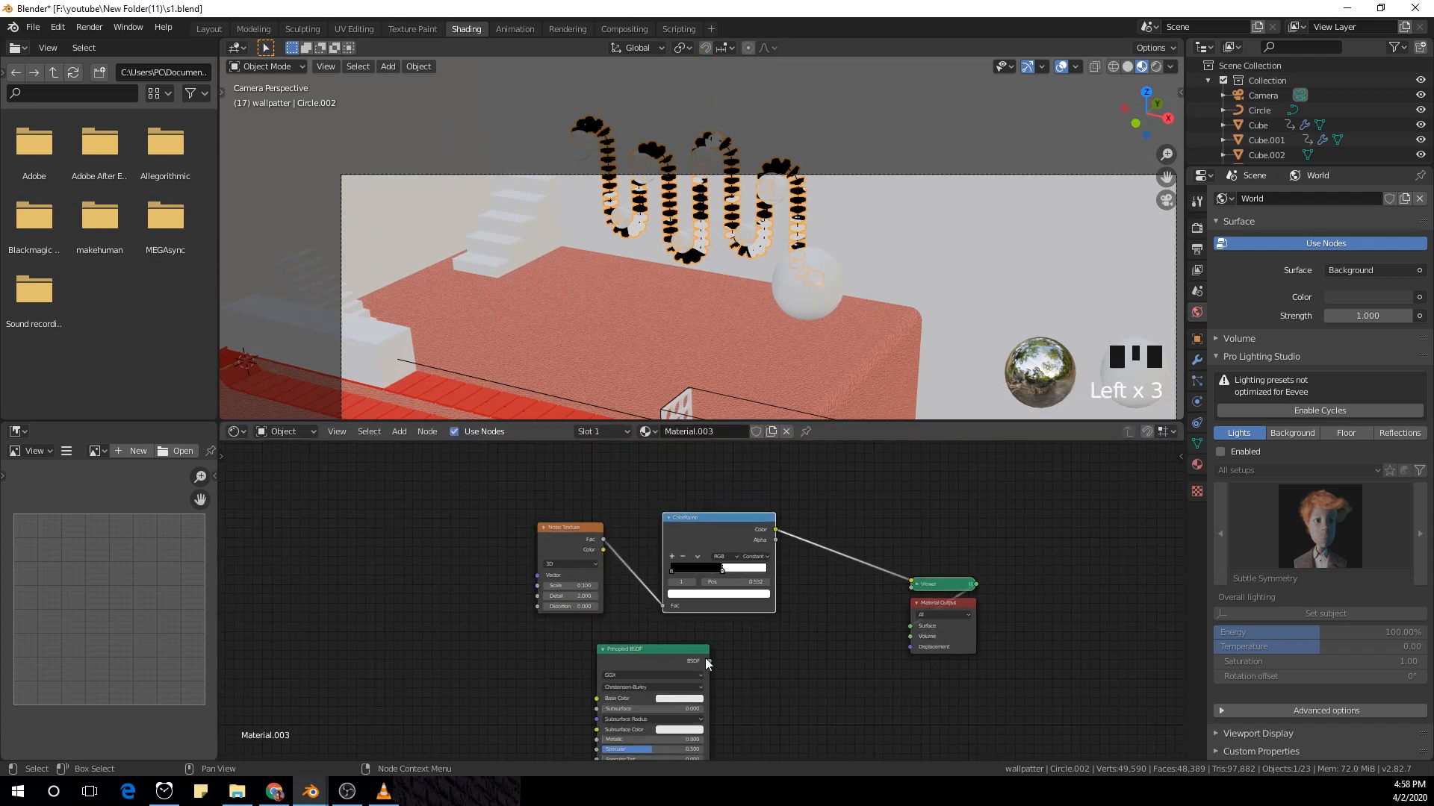
scroll(705, 658, down, 3)
drag(678, 656, 696, 680)
middle_drag(758, 660, 715, 645)
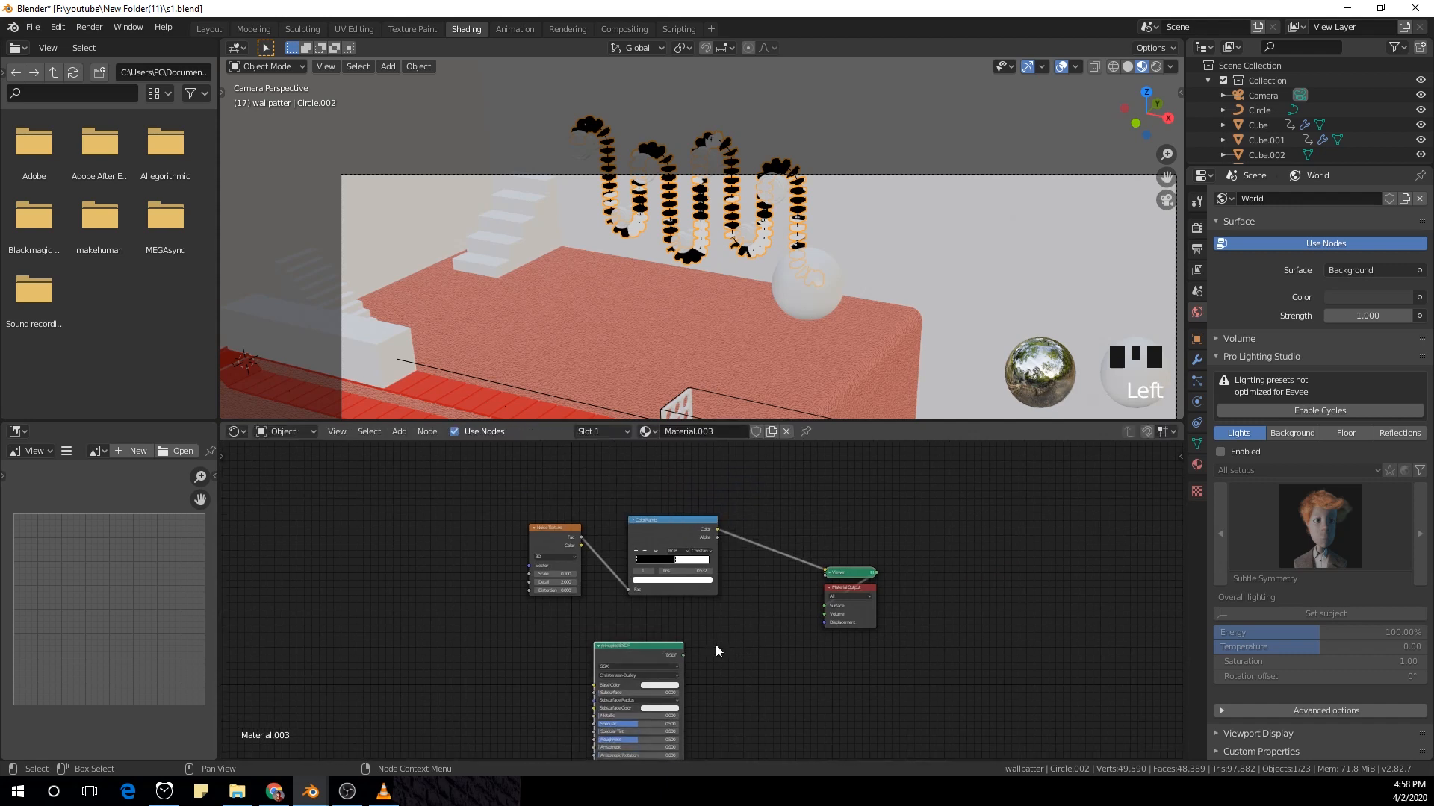
Step: Add a Mix Shader after the ColorRamp and connect the ramp's Color output to its Fac input
key(shift+a)
click(729, 602)
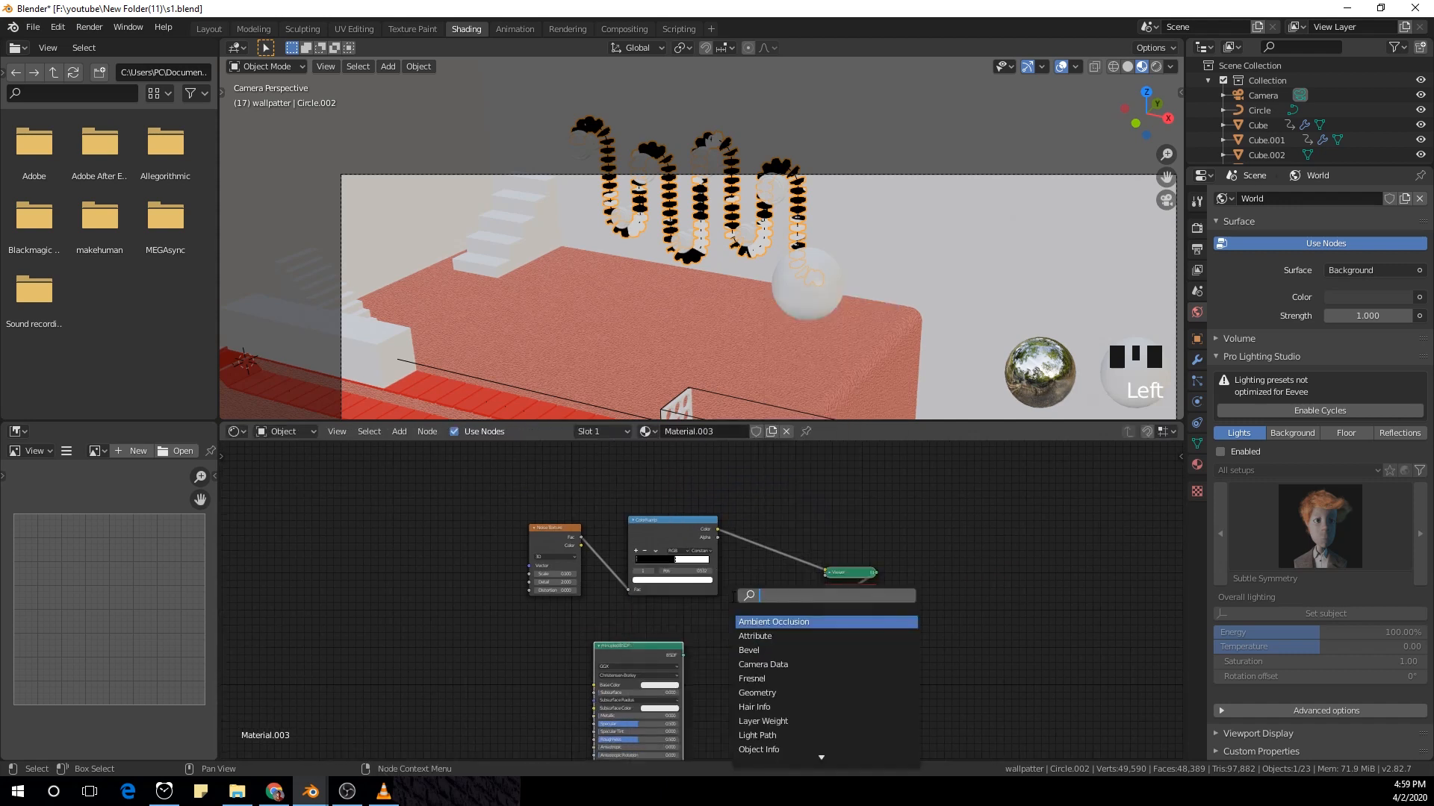
text(mix)
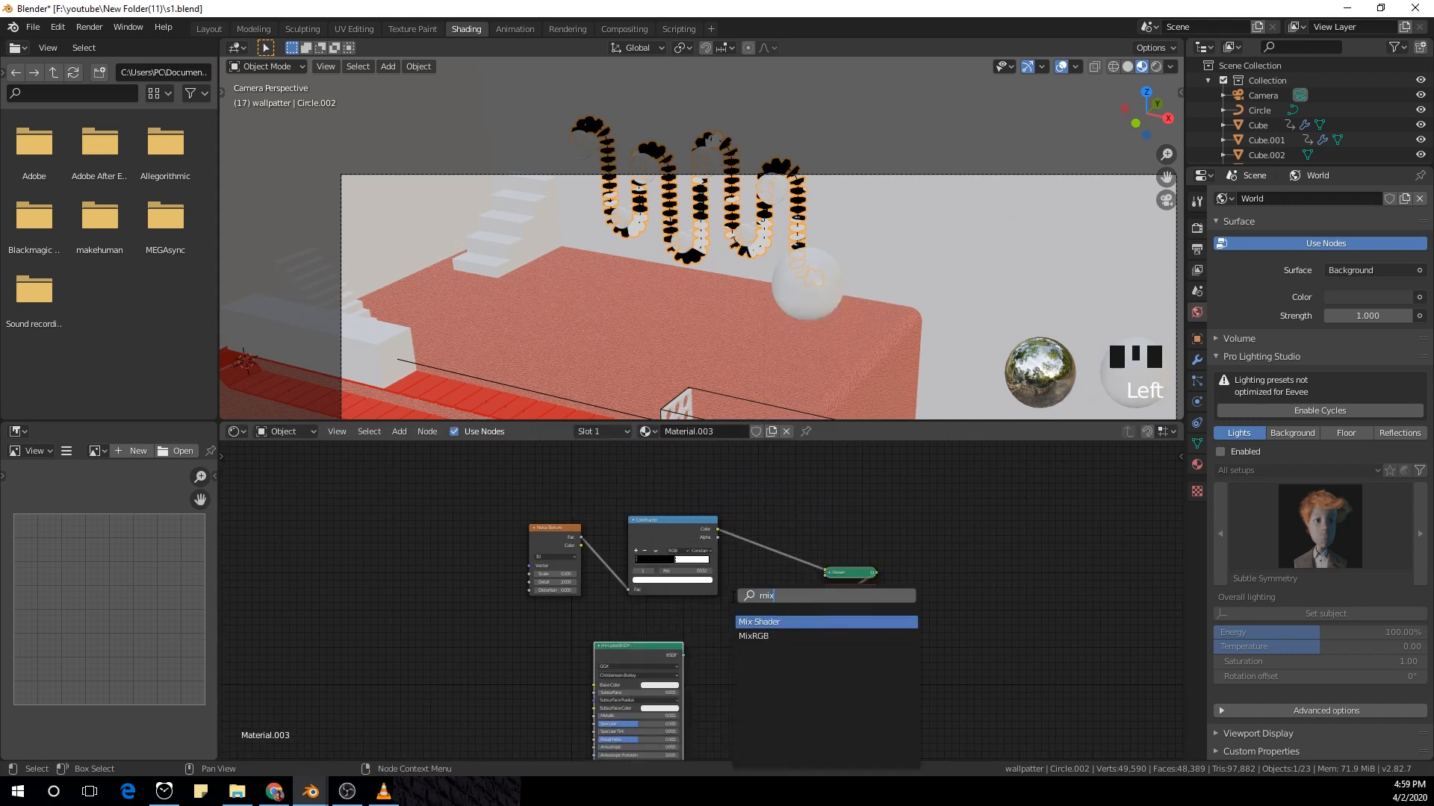
click(774, 622)
click(747, 597)
scroll(755, 603, up, 2)
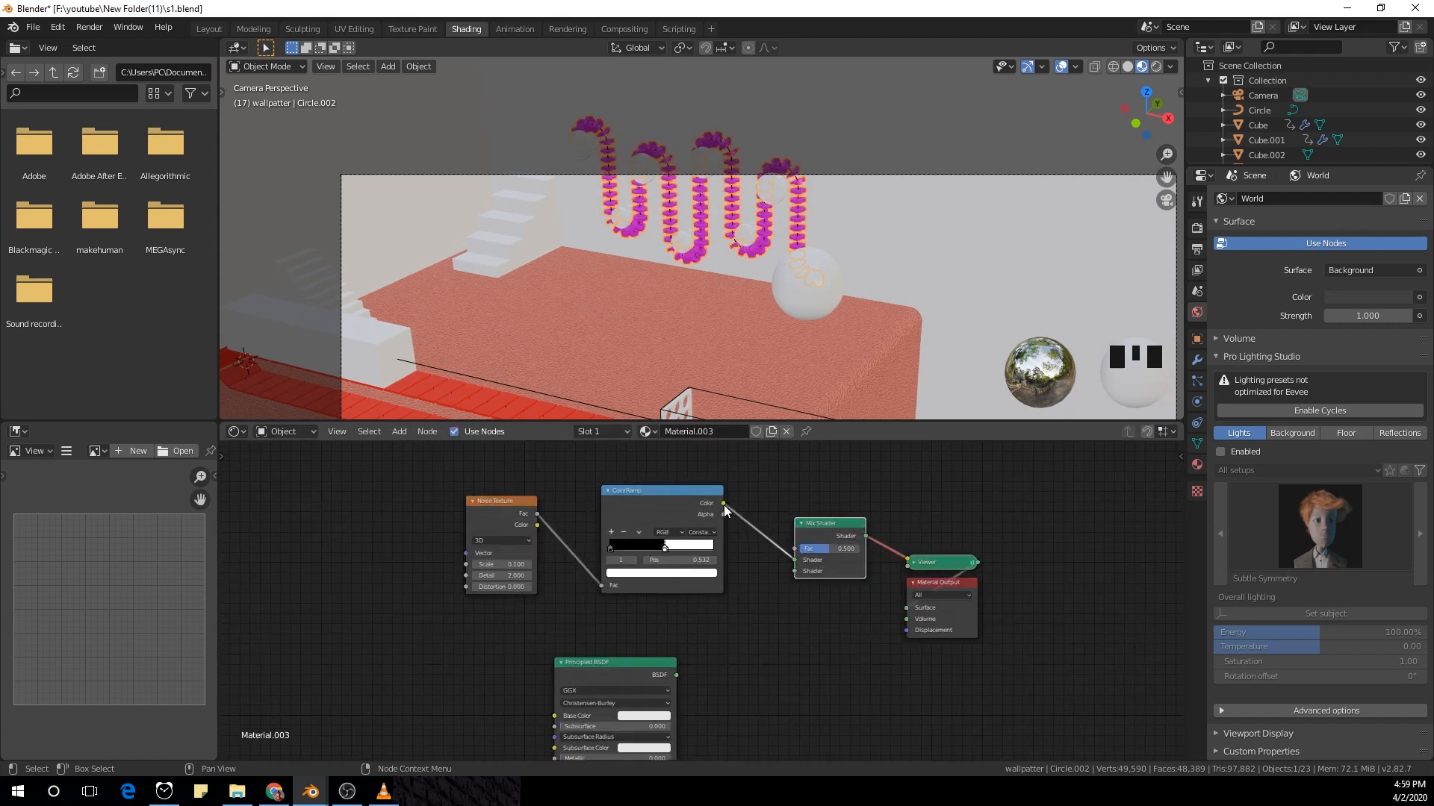
drag(725, 504, 738, 598)
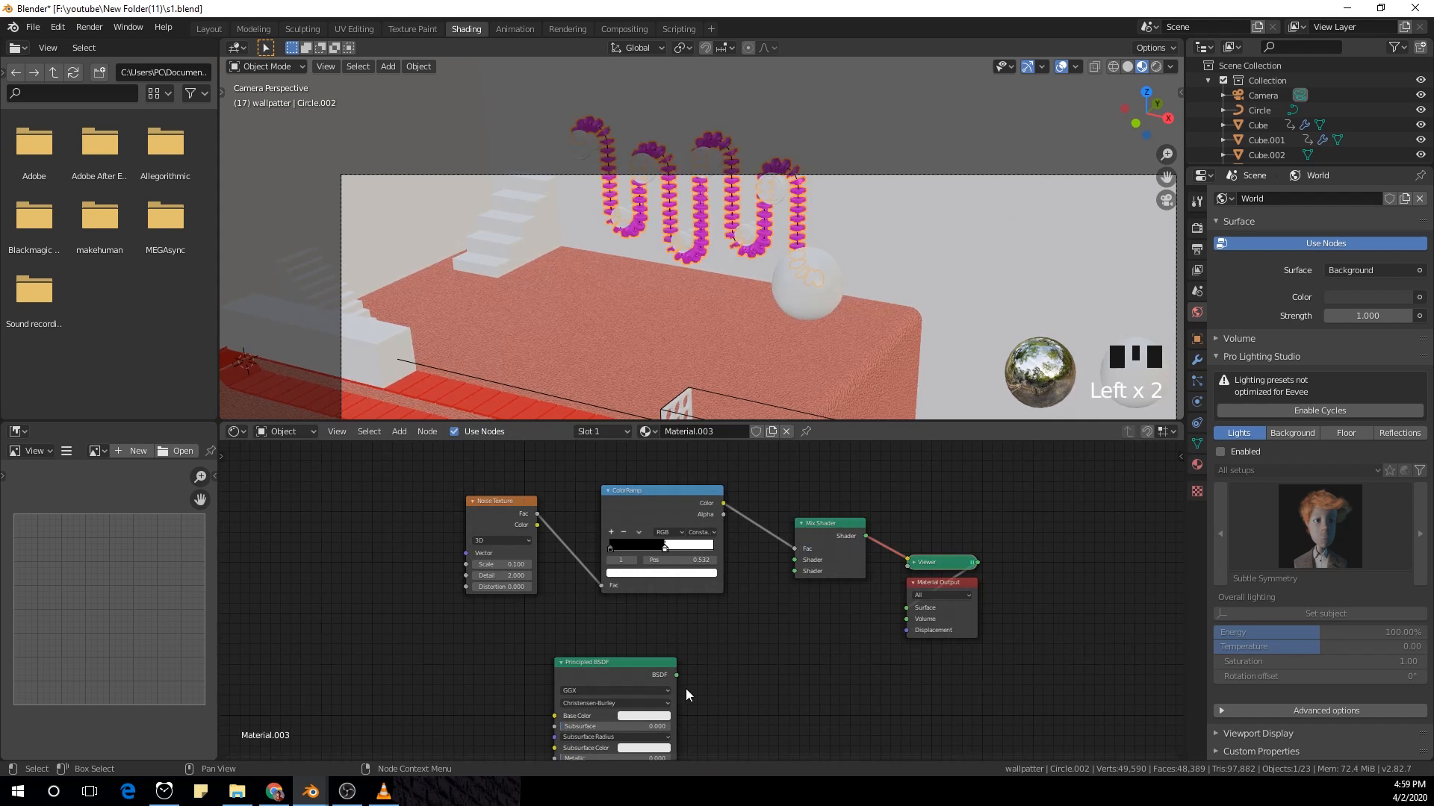
Step: Duplicate the Principled BSDF, connect both copies to the Mix Shader's two Shader inputs, and send the mix to the Material Output
drag(677, 676, 795, 560)
middle_drag(802, 635, 683, 569)
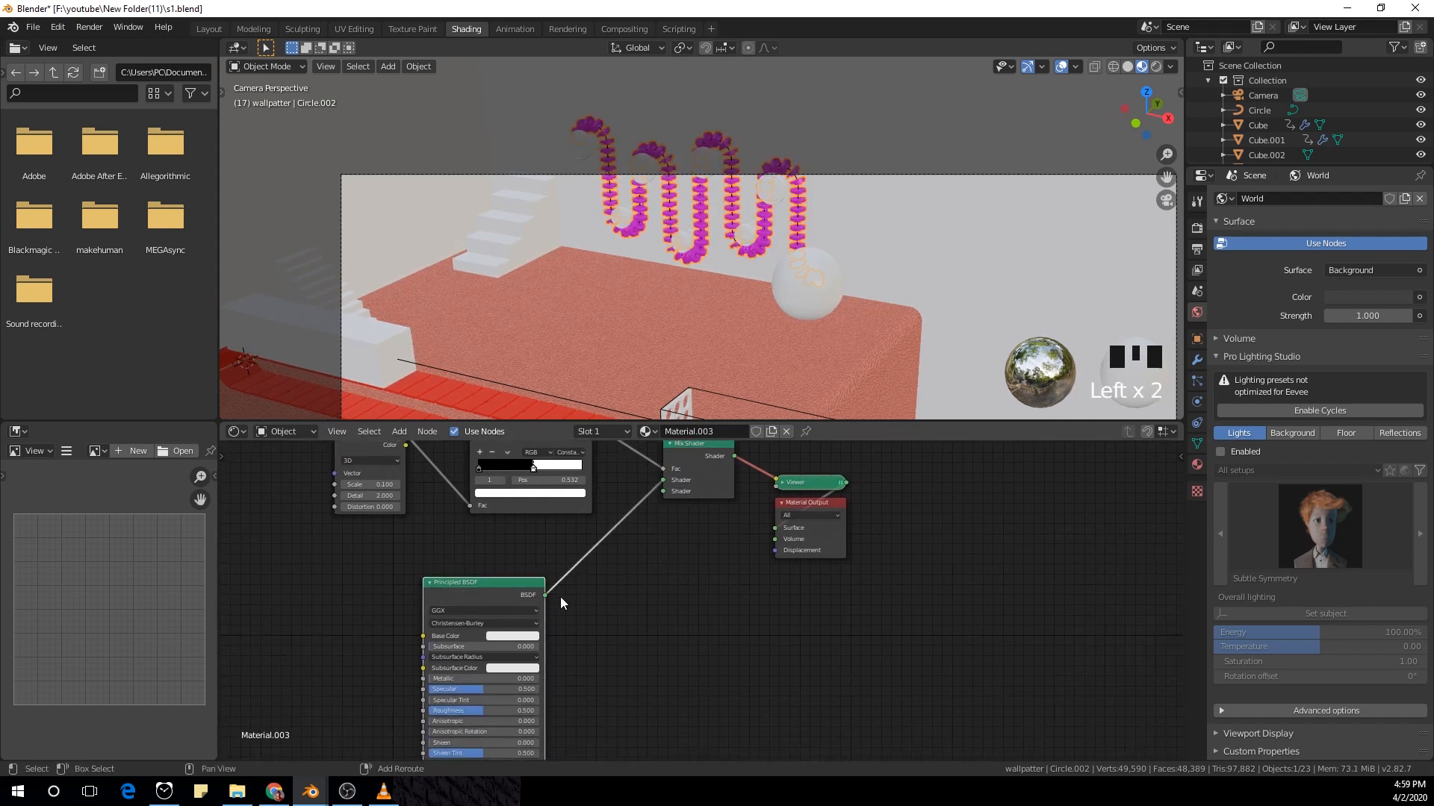
key(shift+d)
click(686, 626)
drag(460, 583, 386, 569)
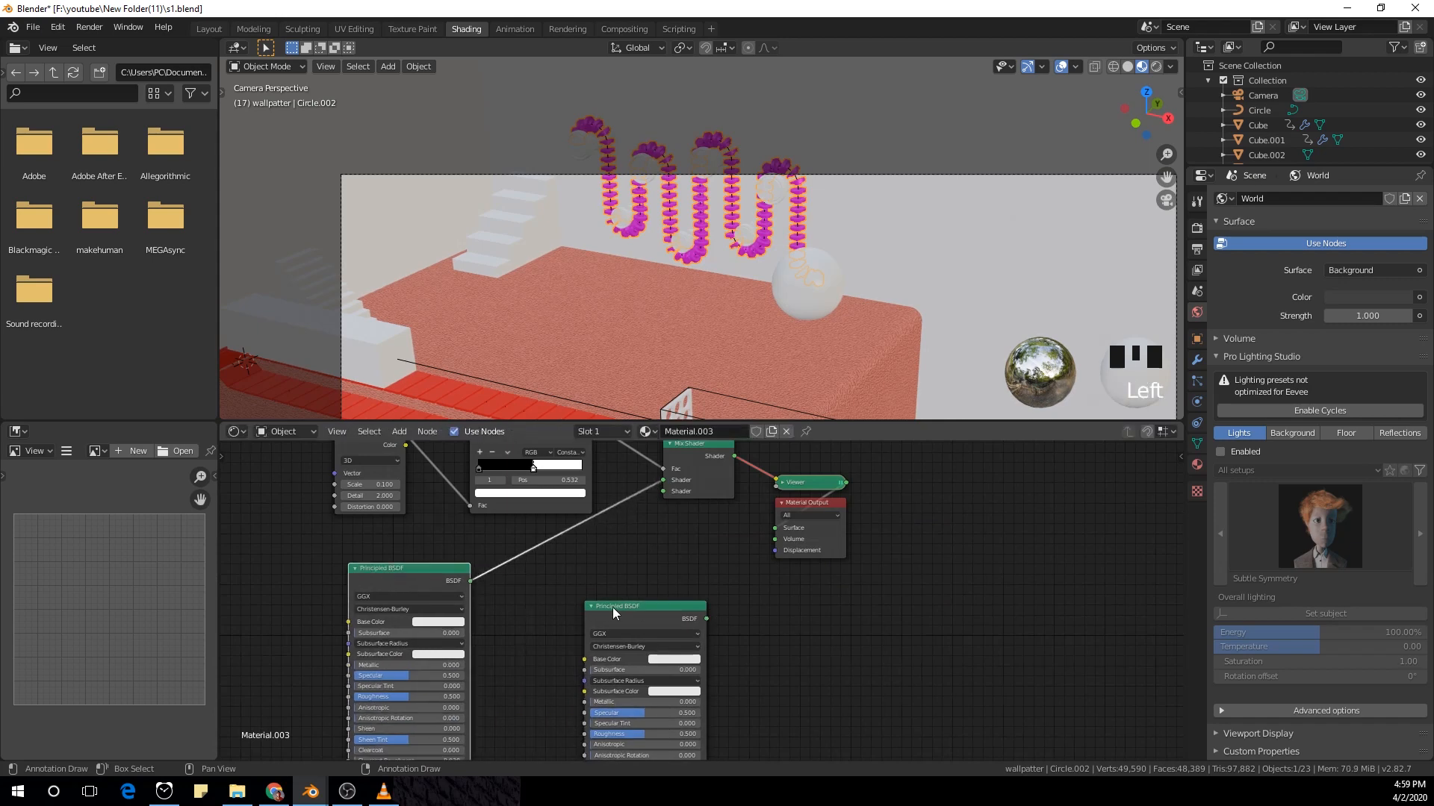
drag(612, 607, 663, 492)
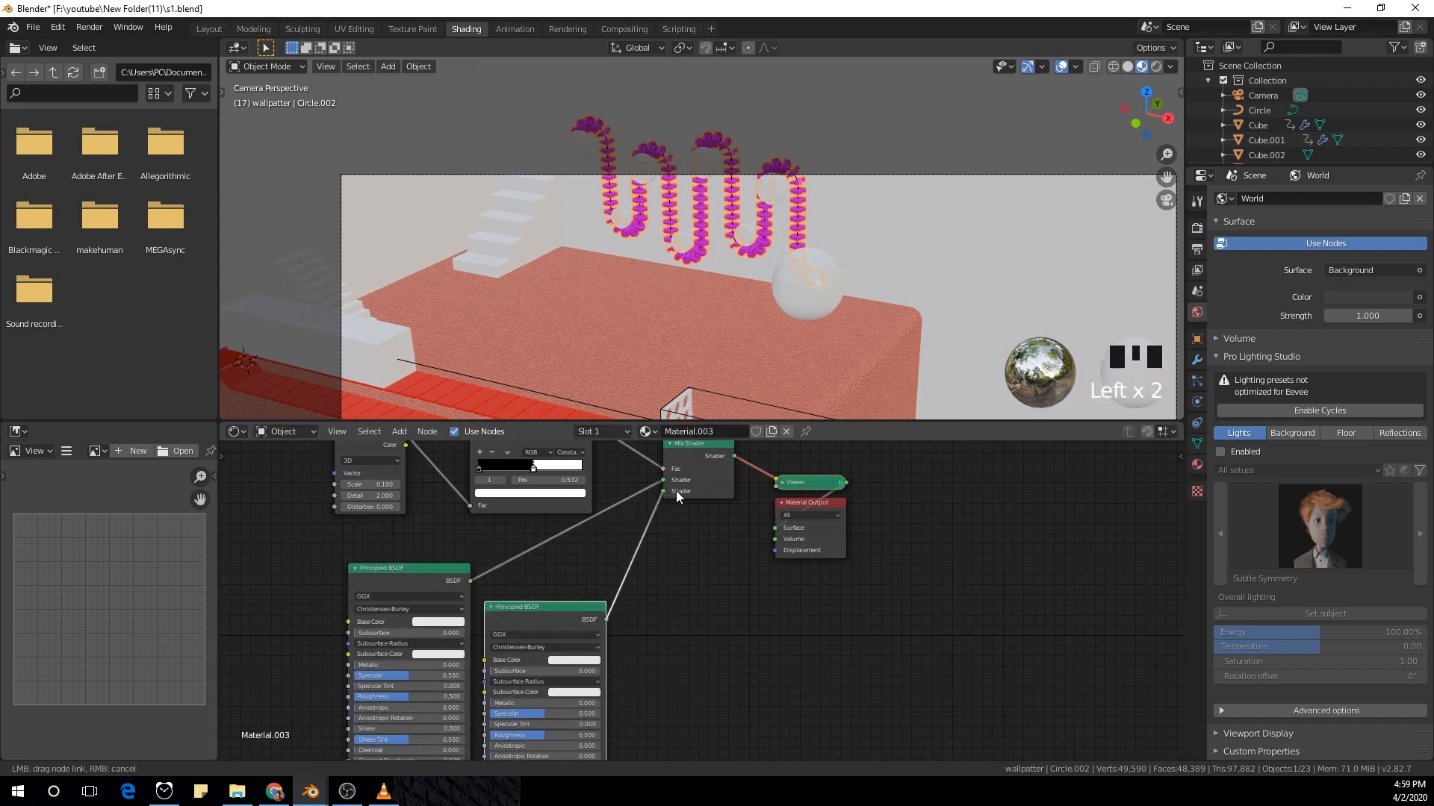
ctrl+shift+click(710, 474)
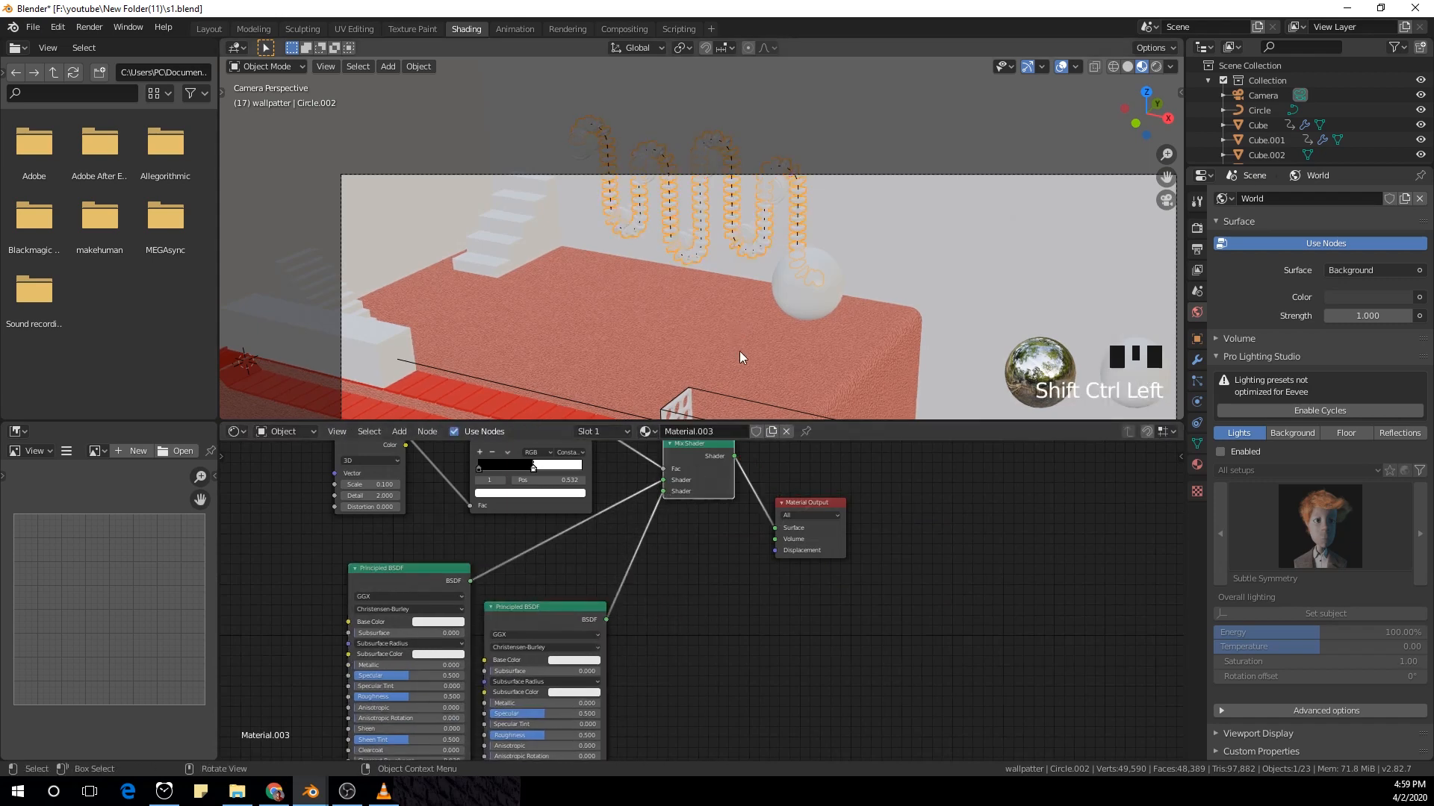
Step: Move the Material Output, Noise Texture and ColorRamp nodes farther away from the Mix Shader
scroll(740, 351, up, 1)
drag(846, 549, 905, 560)
scroll(789, 576, down, 2)
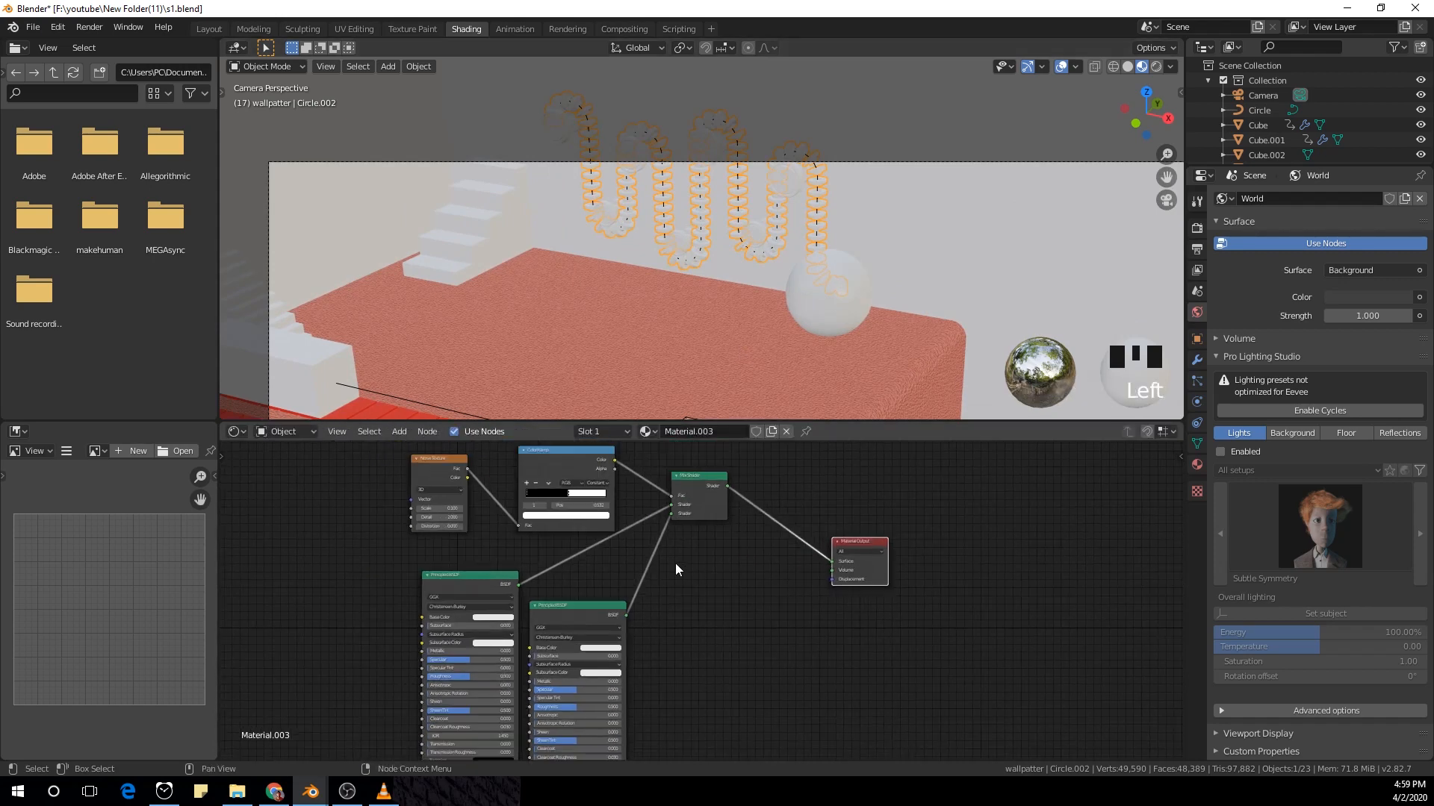
drag(362, 502, 553, 521)
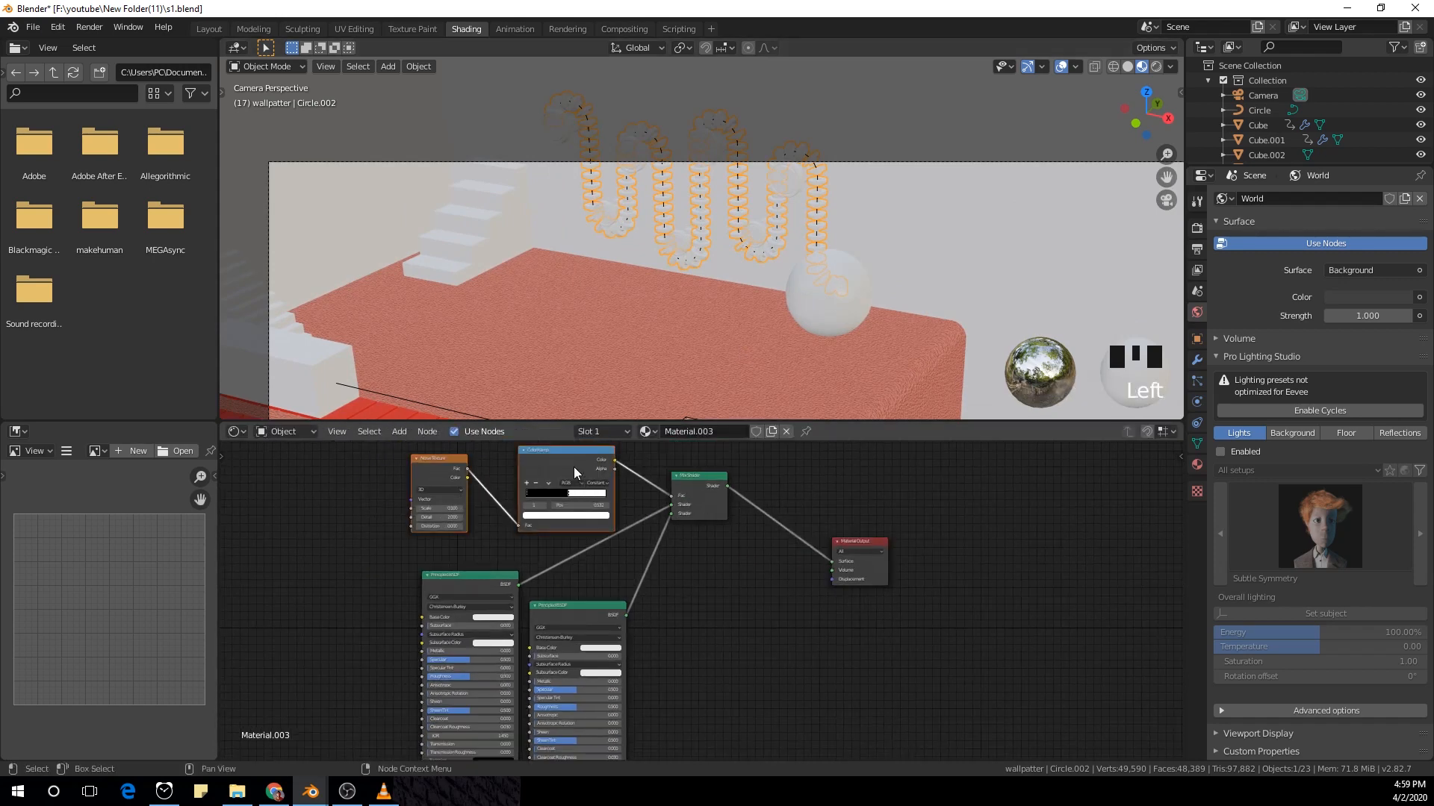
drag(573, 467, 495, 463)
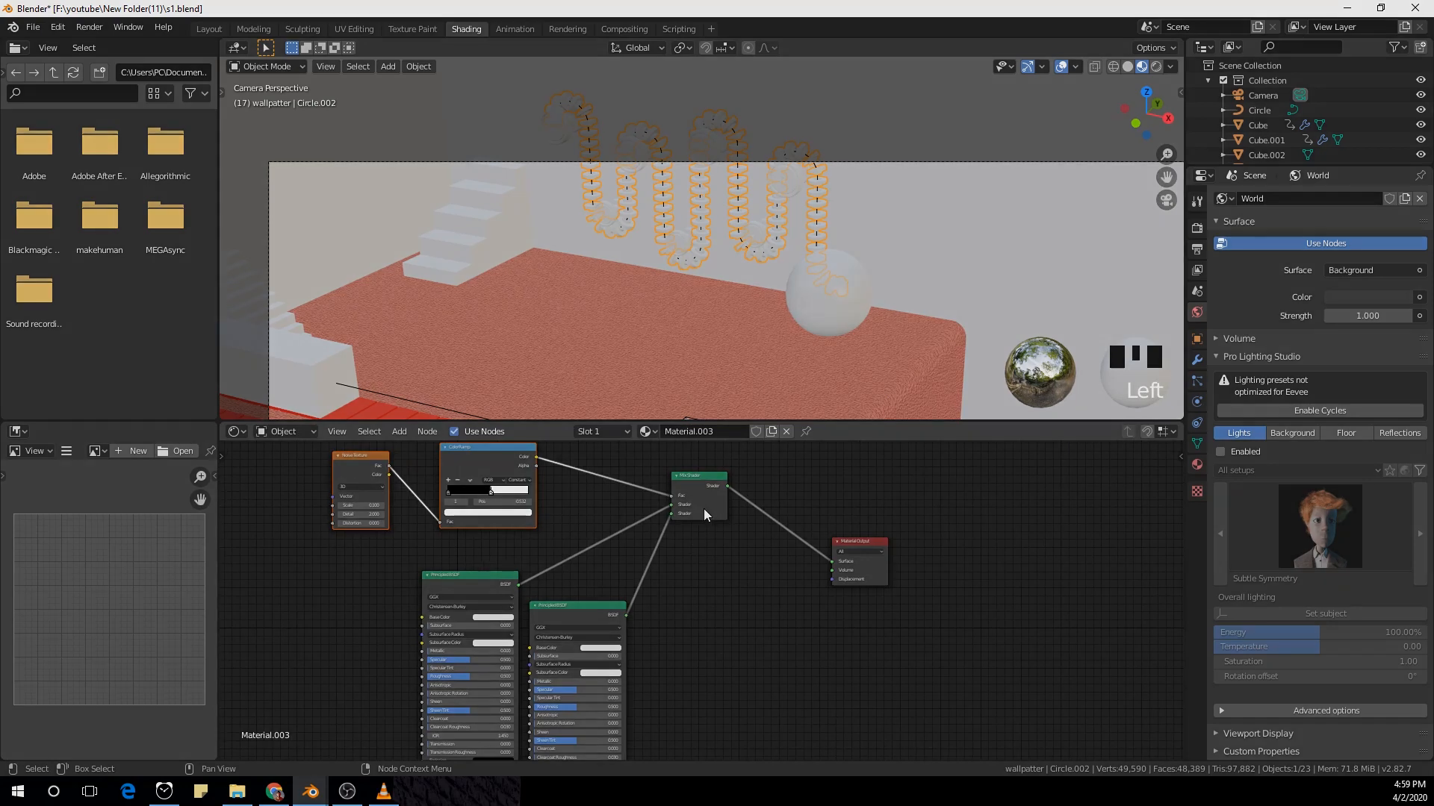
Step: Search the add-ons in the preferences for "node" to check Node Wrangler's status, and close the preferences
click(57, 27)
click(57, 27)
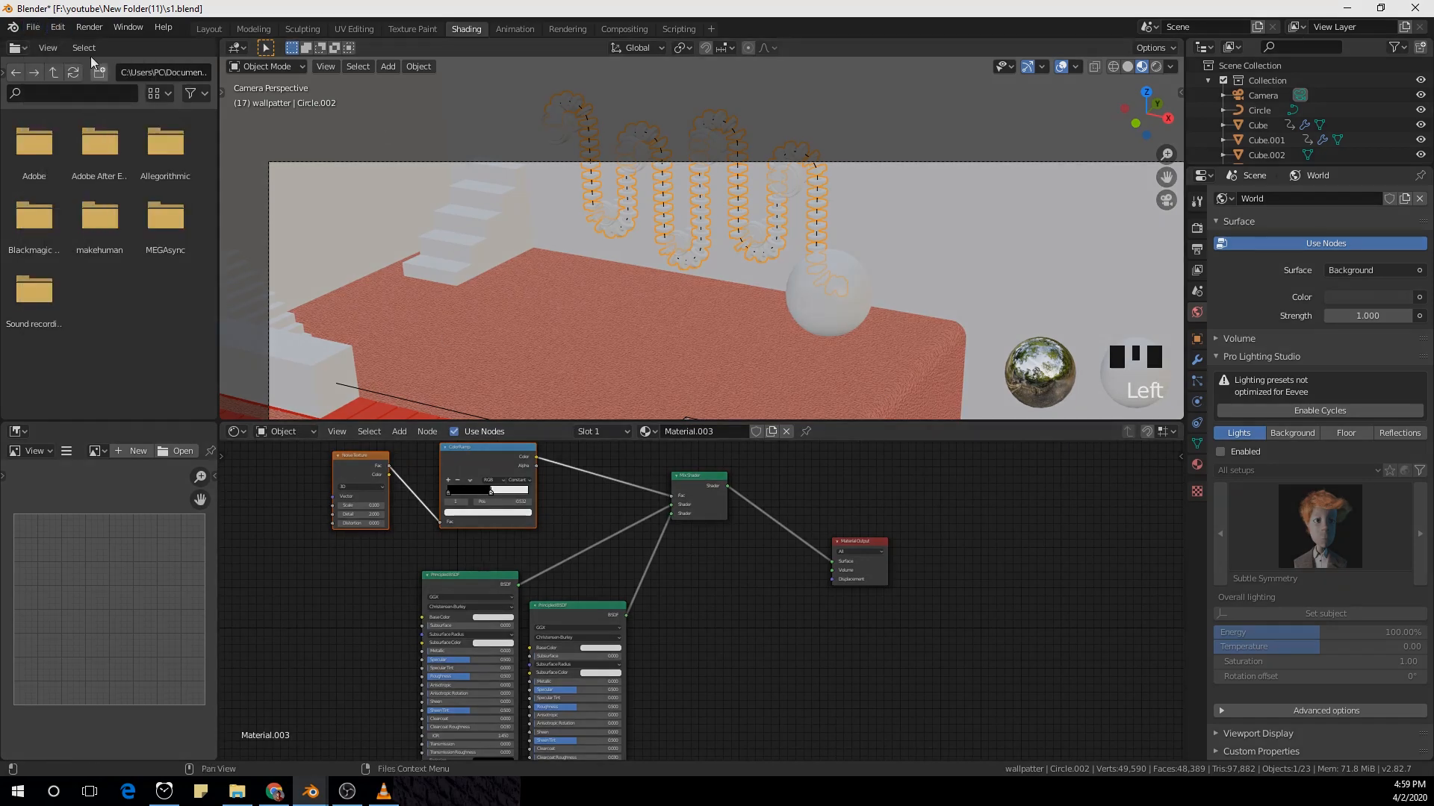
click(57, 26)
click(116, 241)
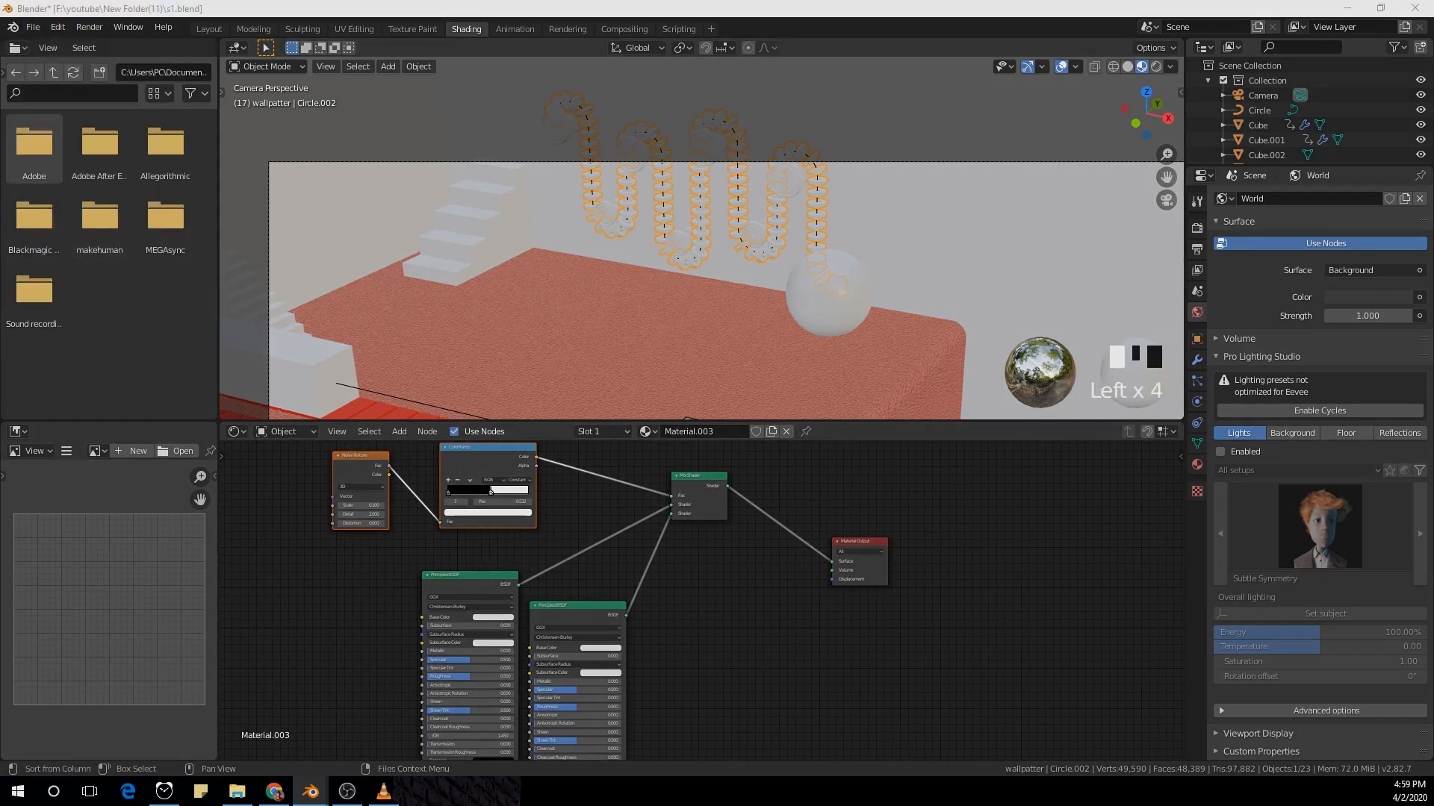
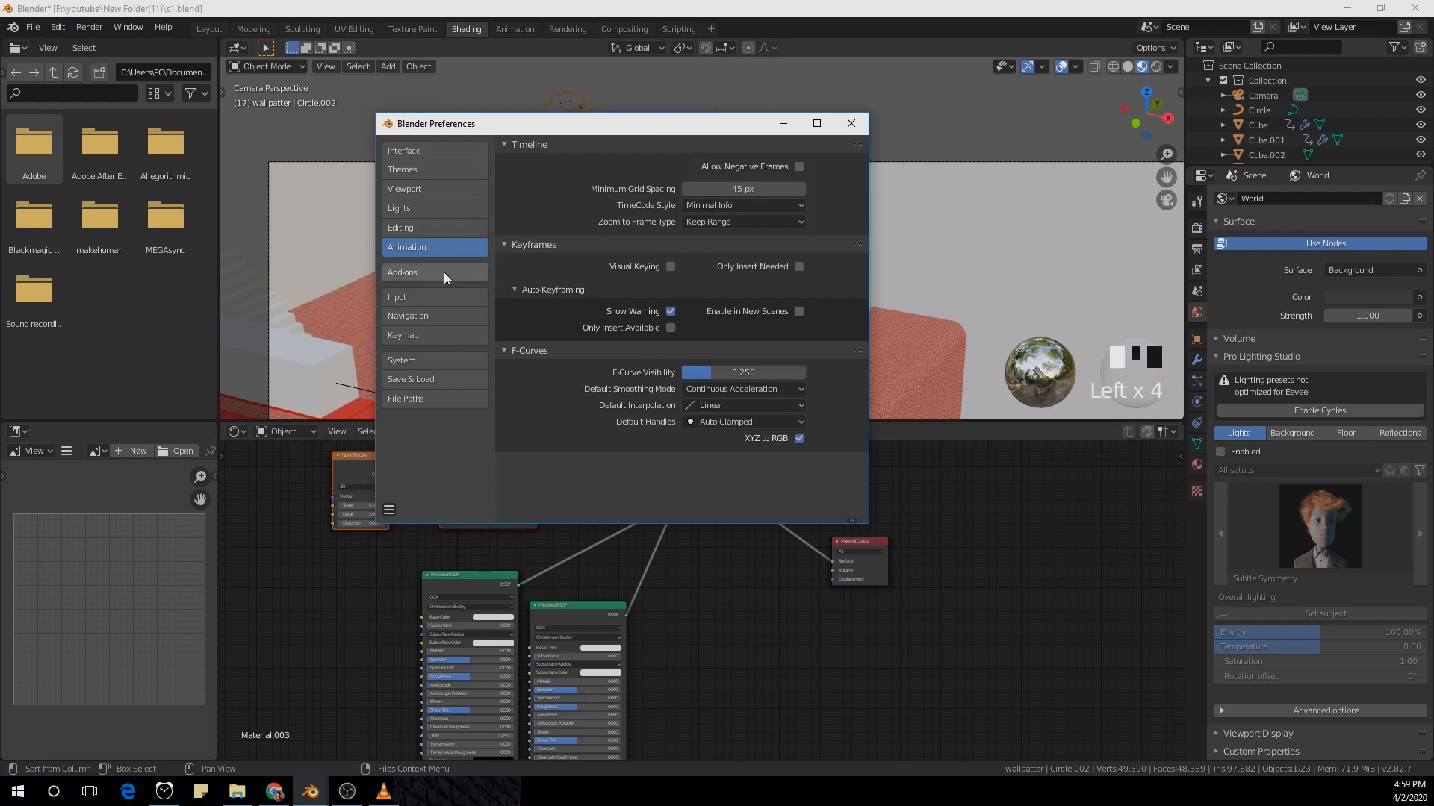
click(429, 273)
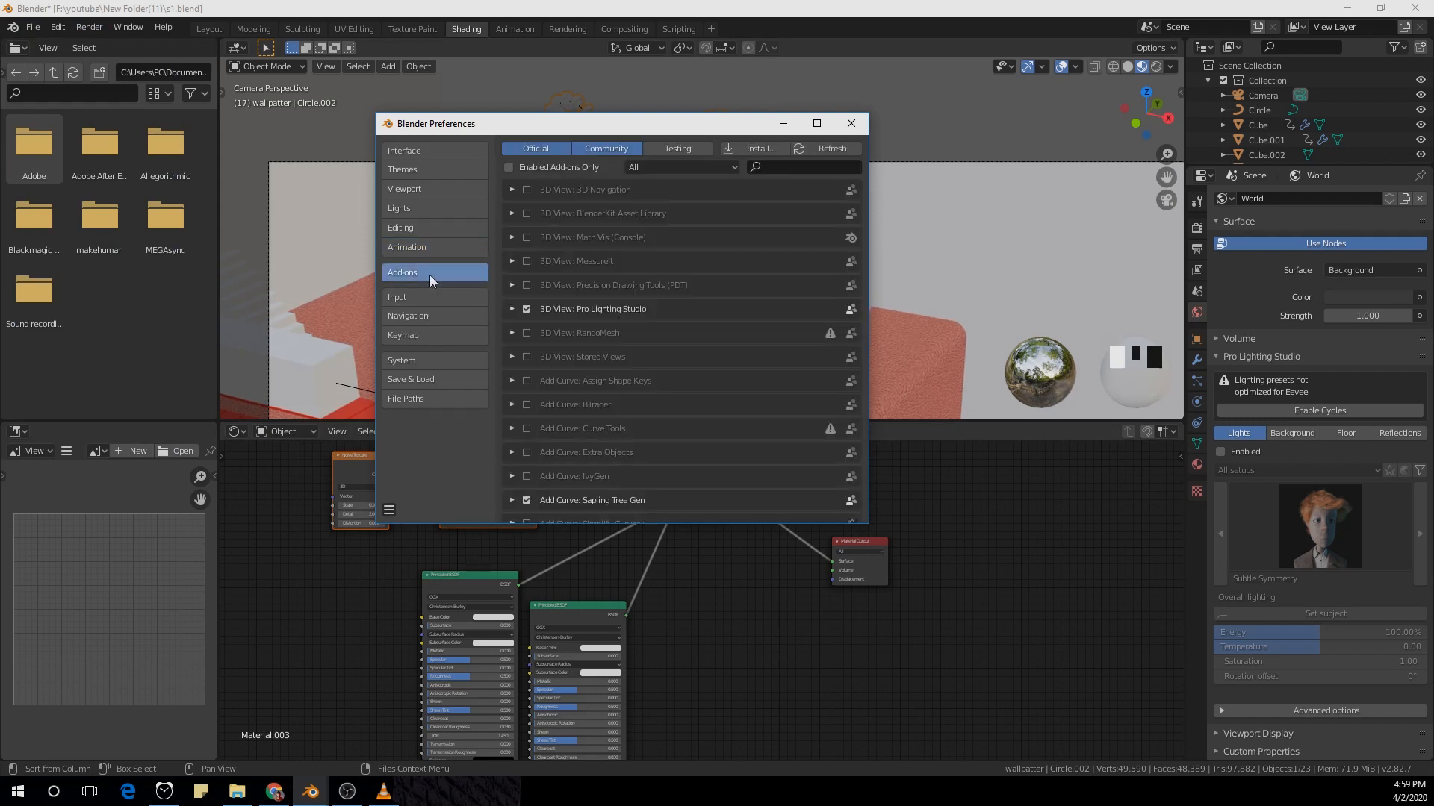
click(803, 169)
text(node)
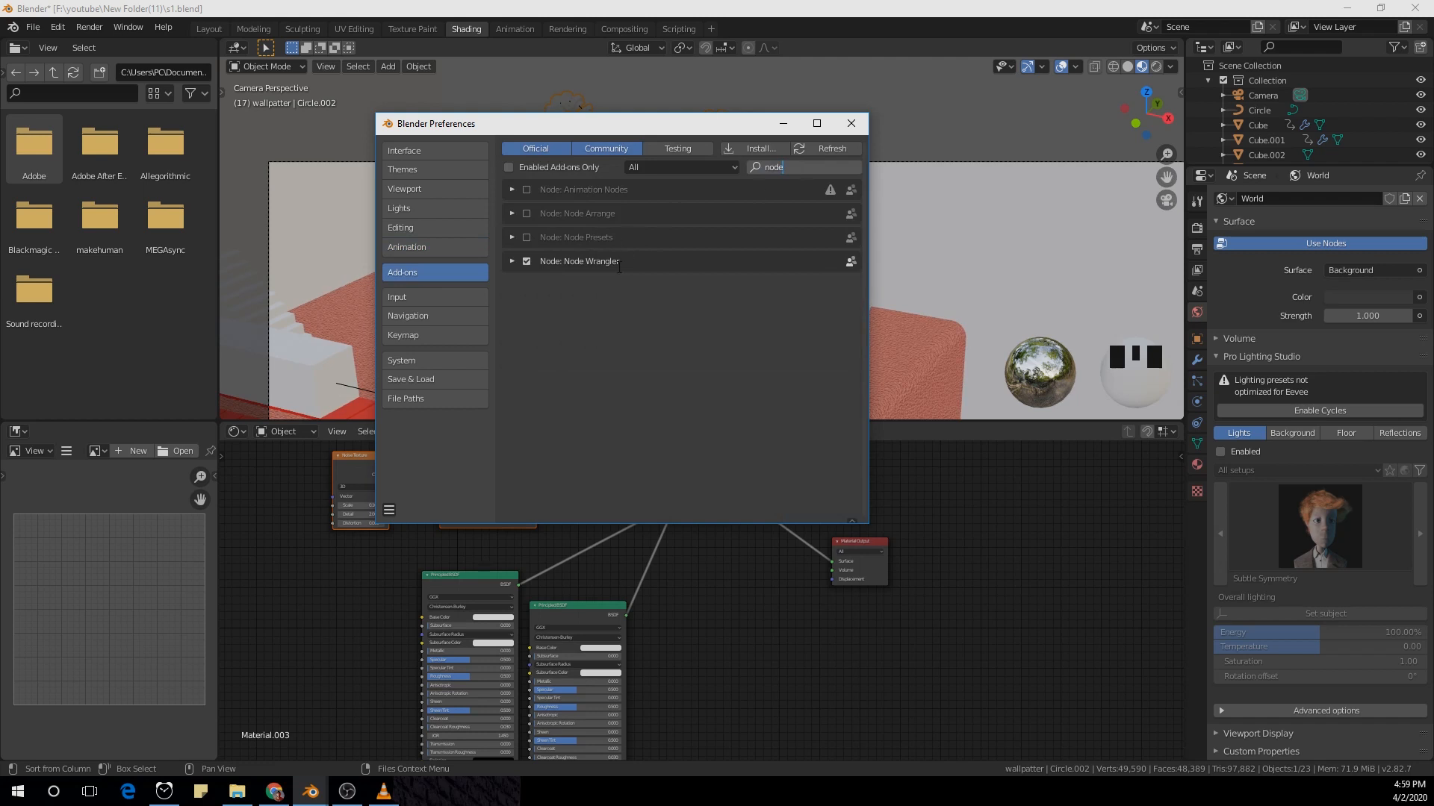
click(850, 124)
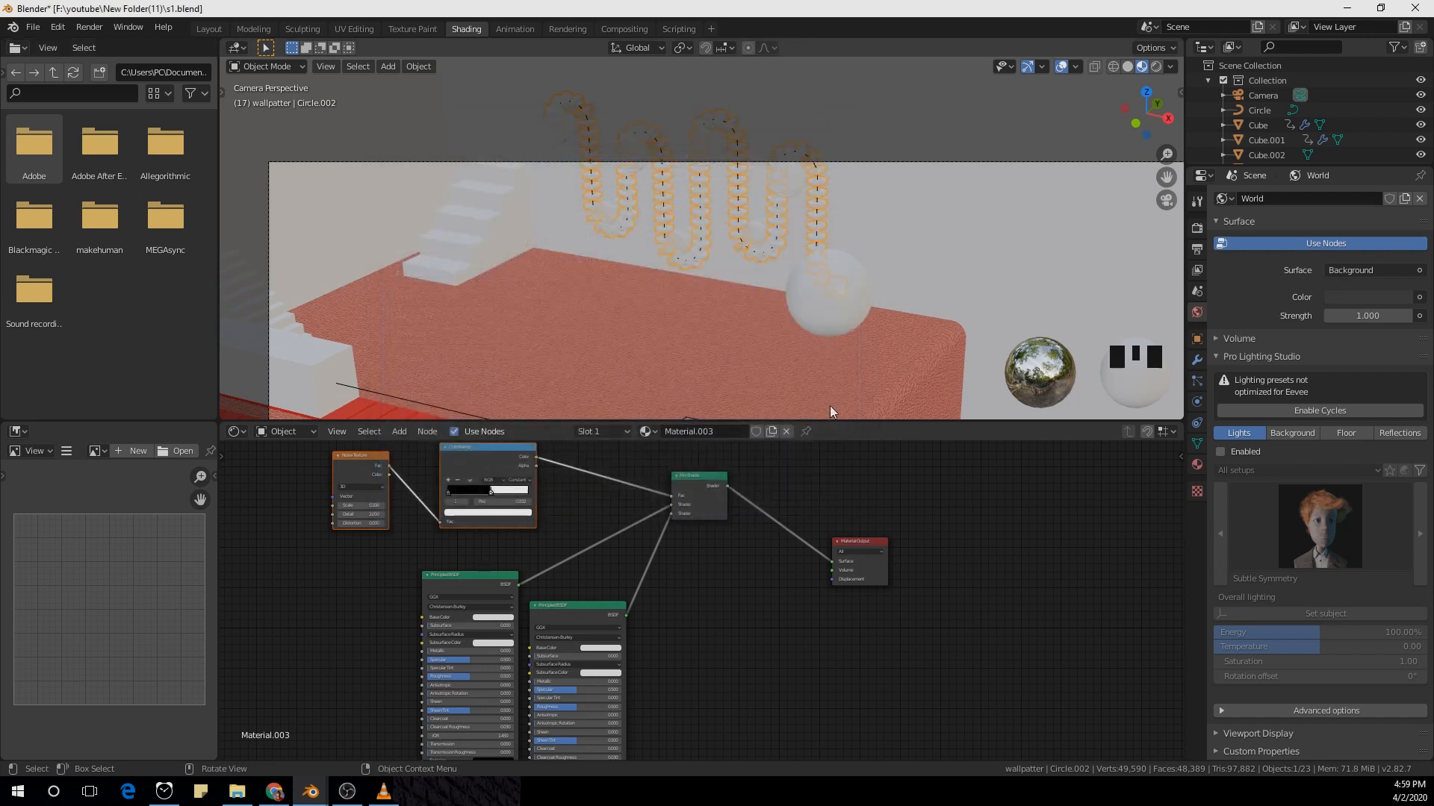
scroll(687, 575, down, 1)
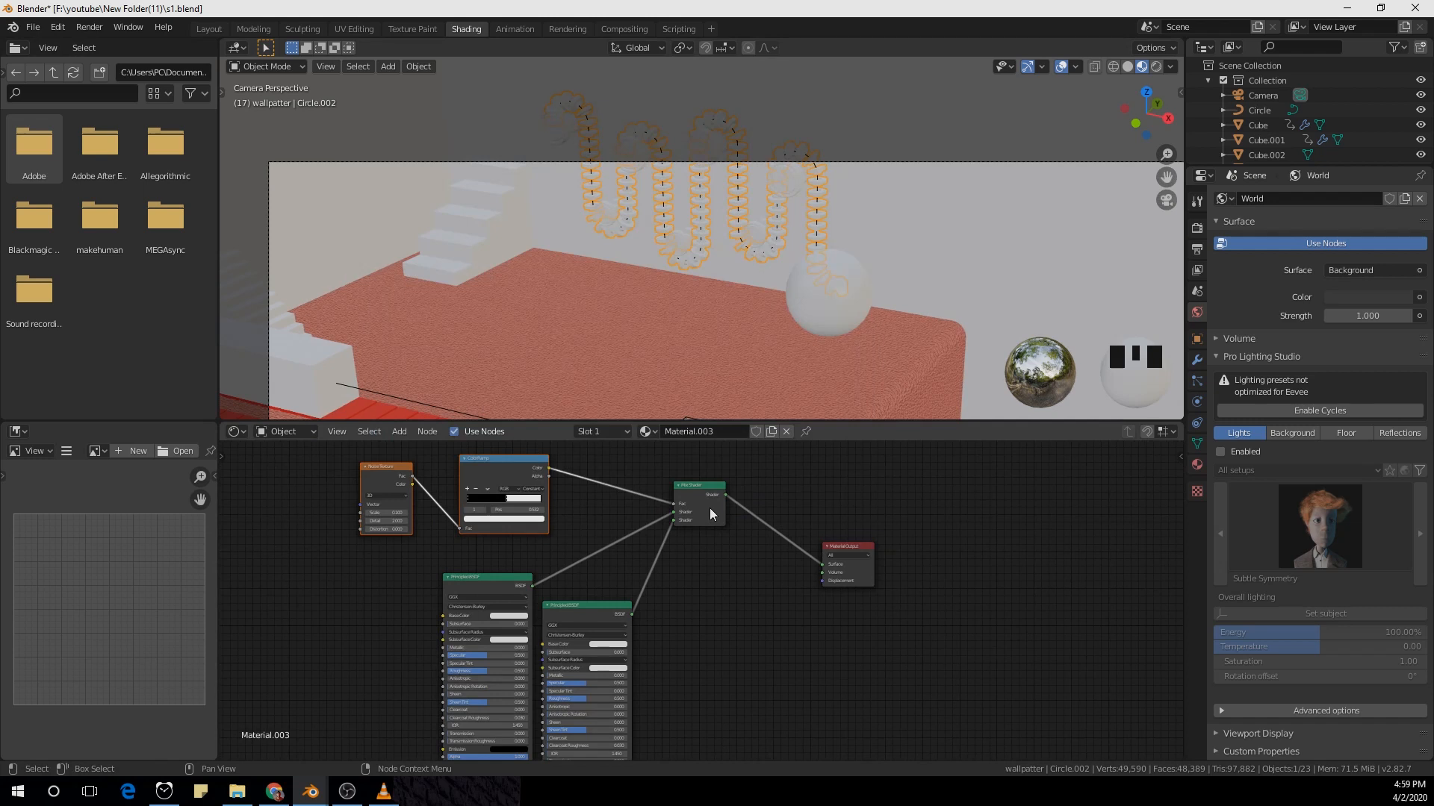
Step: Preview the second Principled BSDF on its own, and route the Mix Shader back to the Material Output
ctrl+shift+click(710, 508)
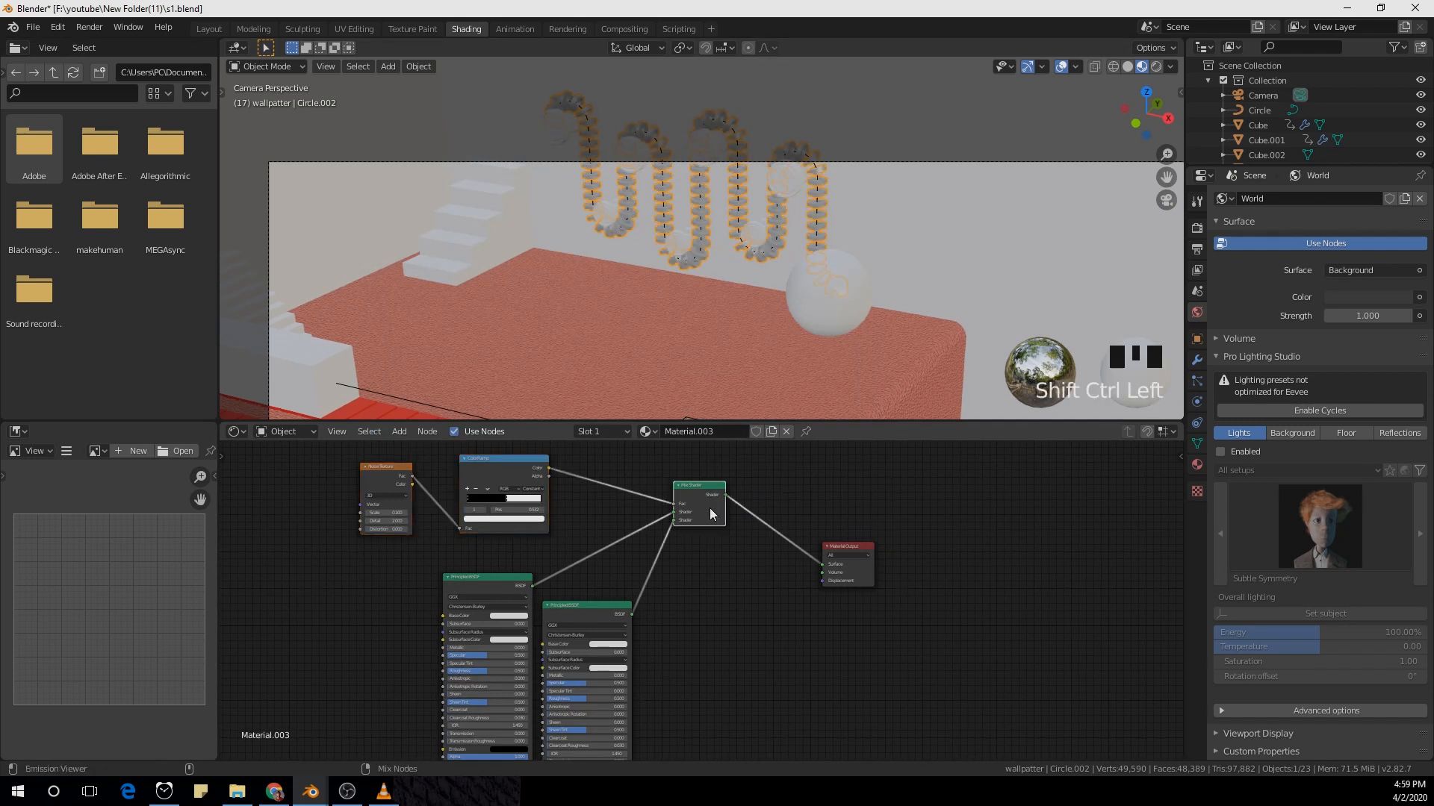
ctrl+shift+click(606, 609)
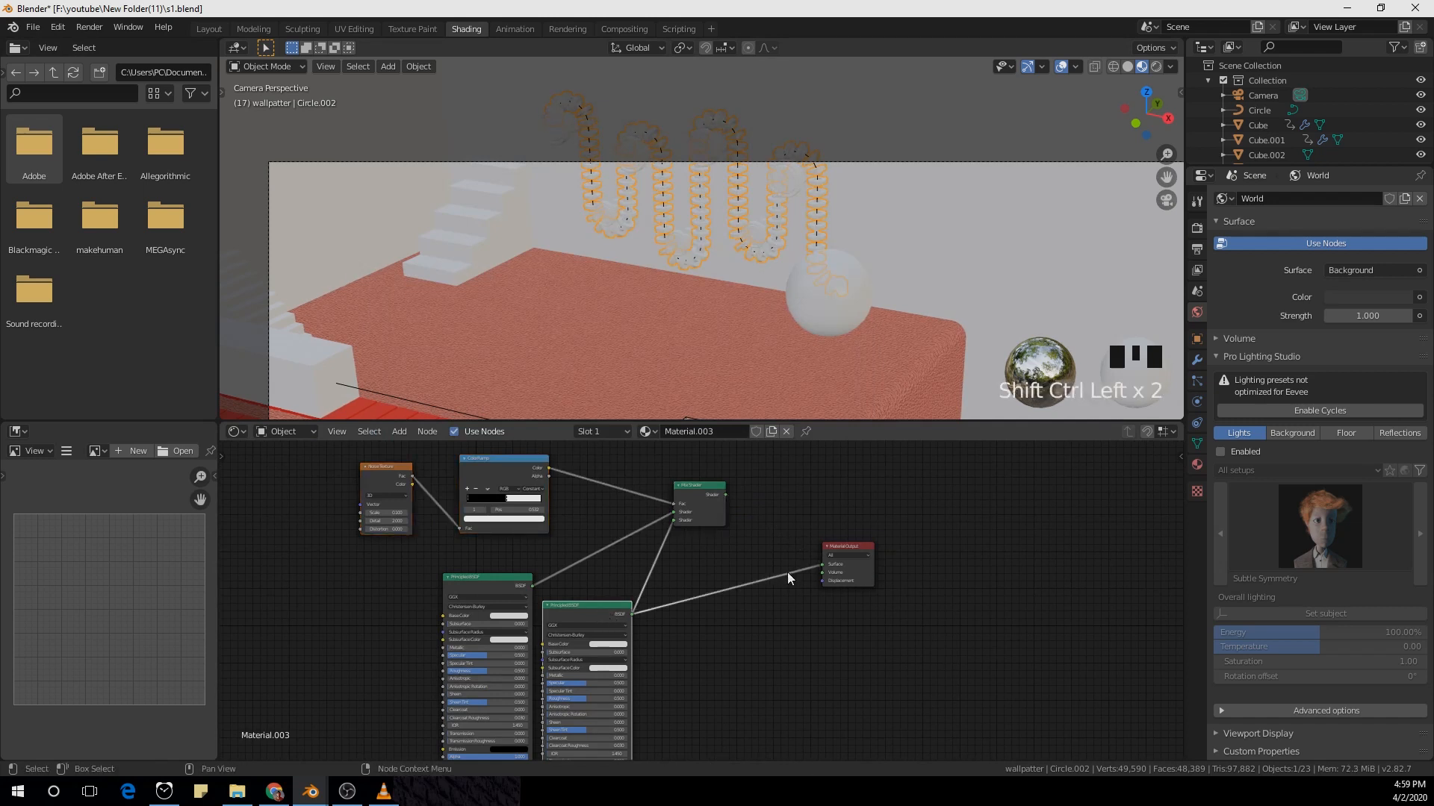
scroll(747, 530, up, 1)
ctrl+shift+click(709, 492)
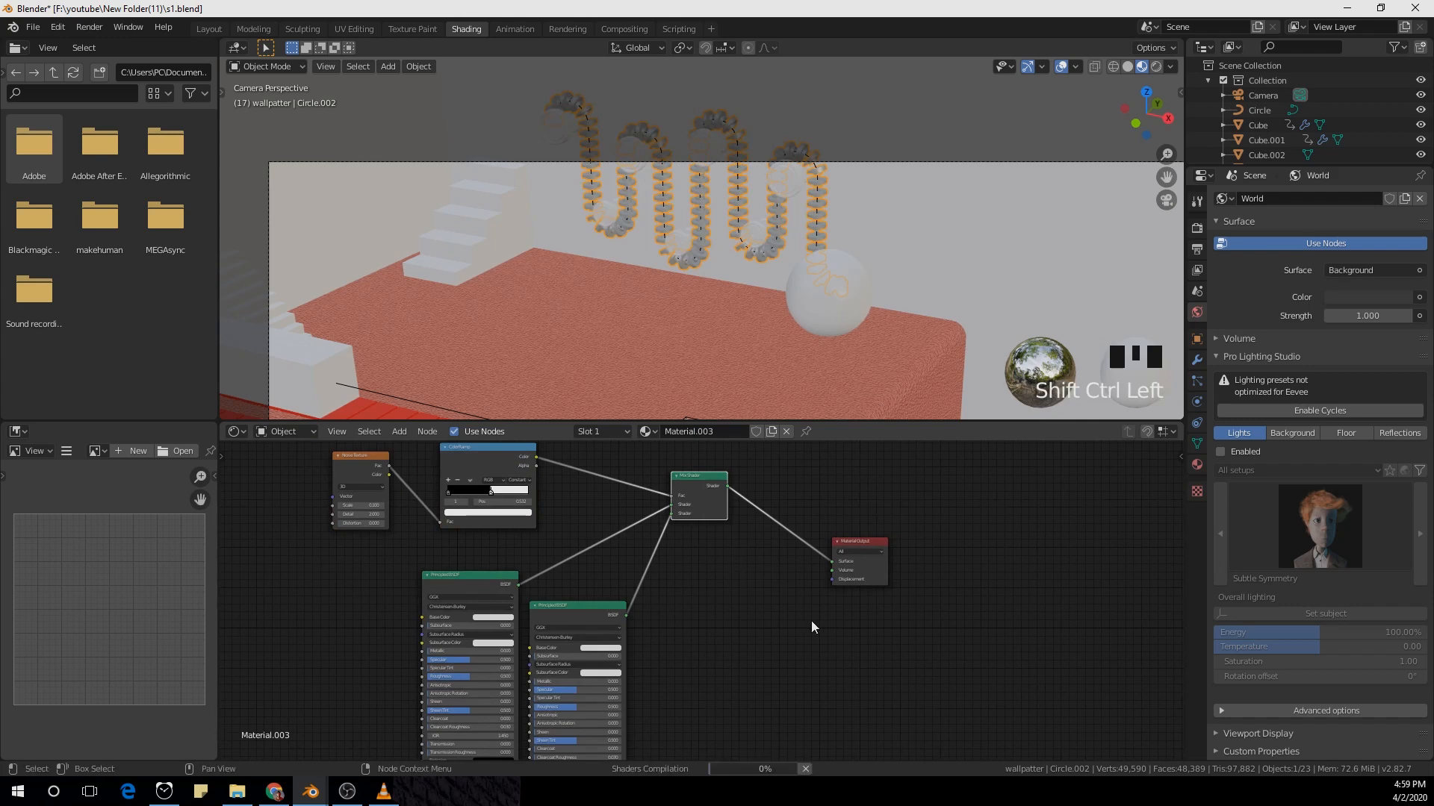
shift+middle_drag(784, 641, 808, 606)
scroll(746, 662, down, 1)
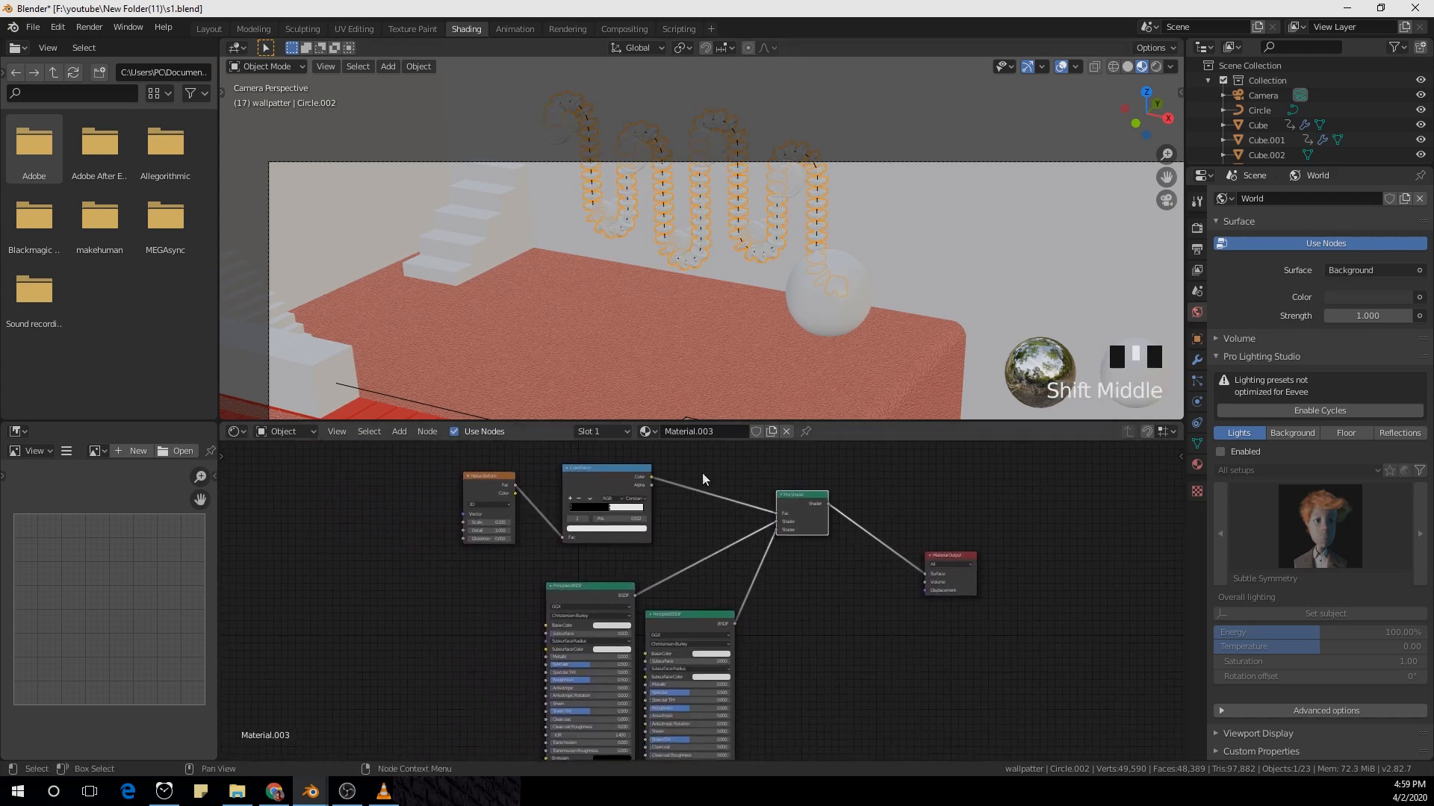
Step: Set the first Principled BSDF's base color to a light salmon red and the second one's to a saturated red
scroll(638, 611, up, 2)
click(577, 636)
click(587, 539)
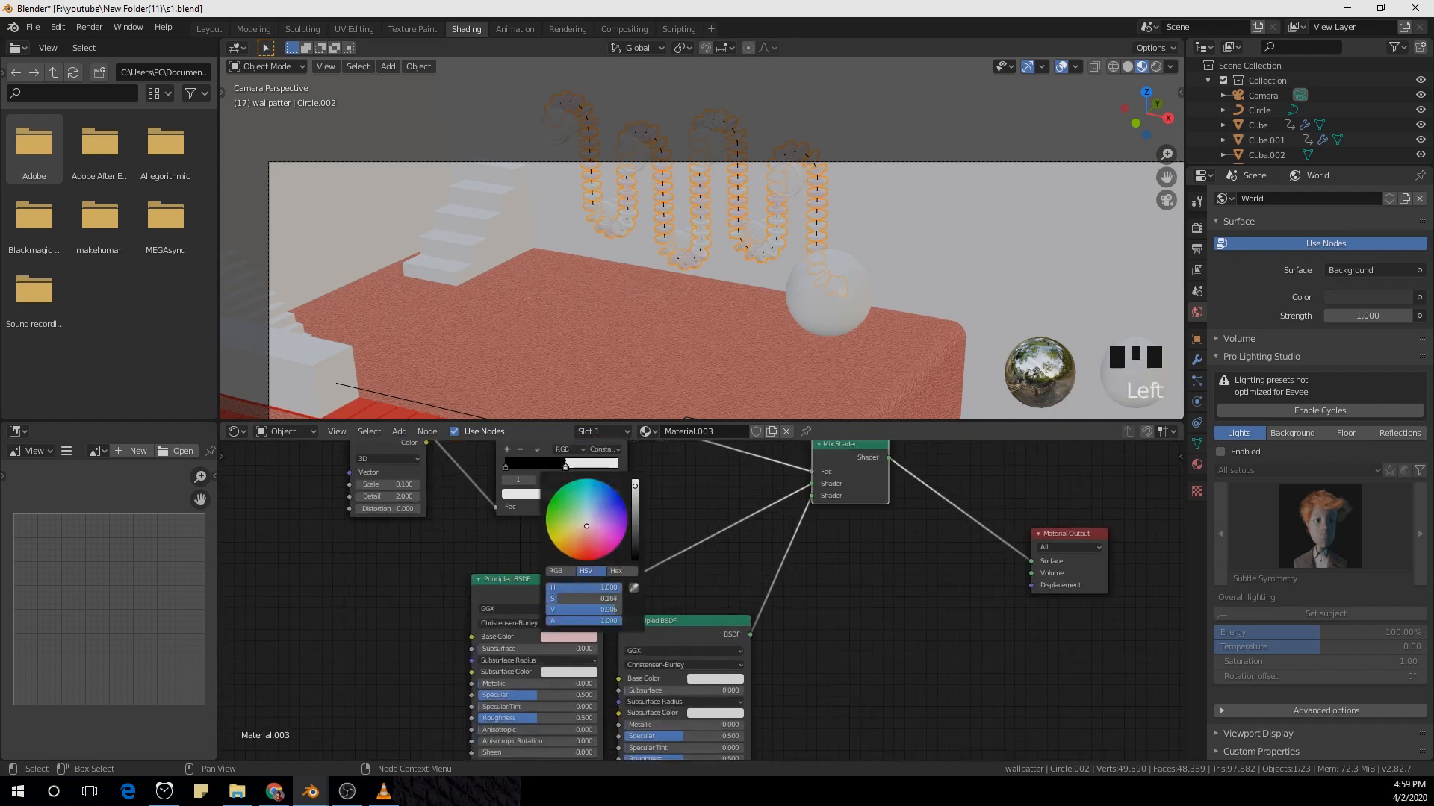
middle_drag(913, 646, 919, 569)
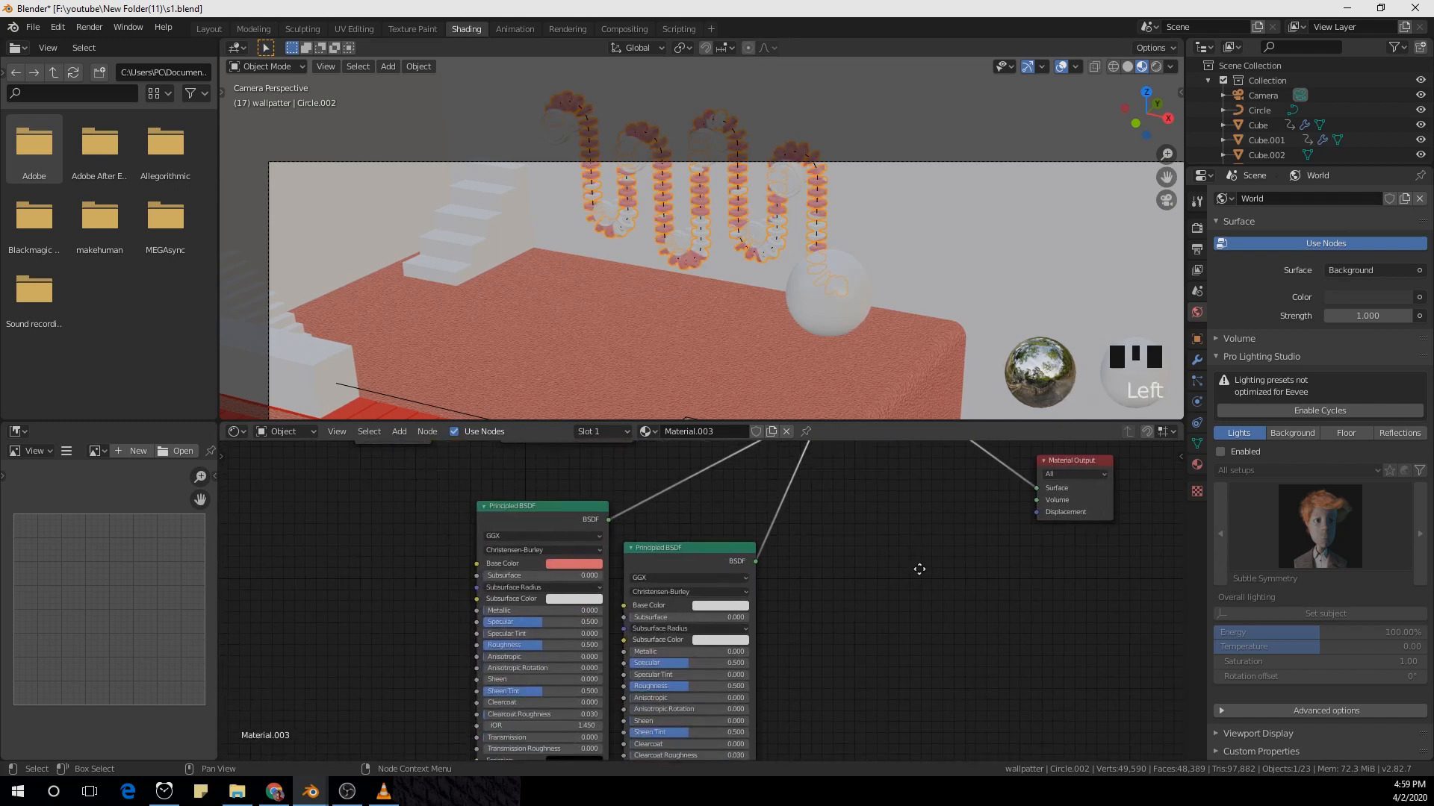
click(738, 602)
click(738, 498)
drag(738, 498, 737, 522)
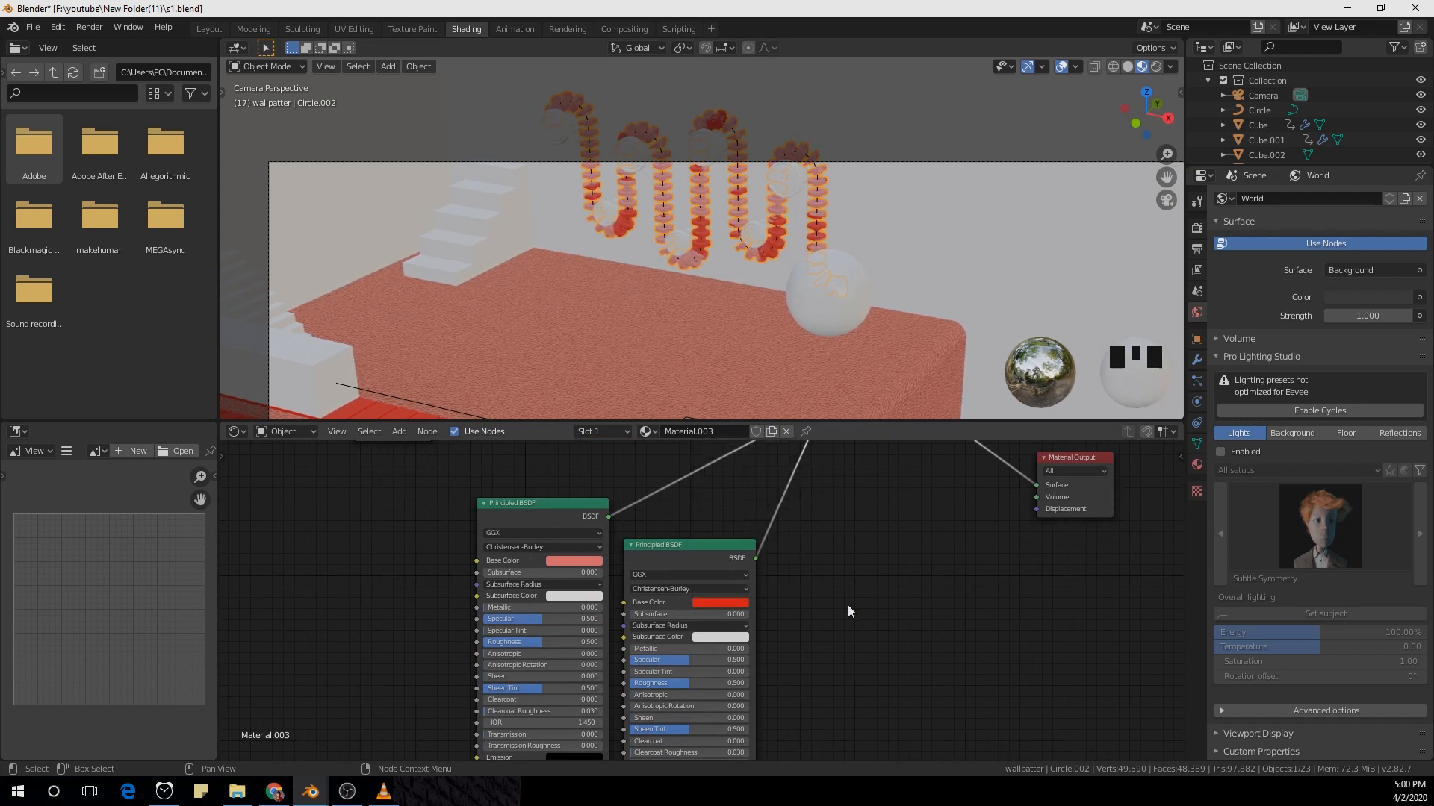
click(563, 517)
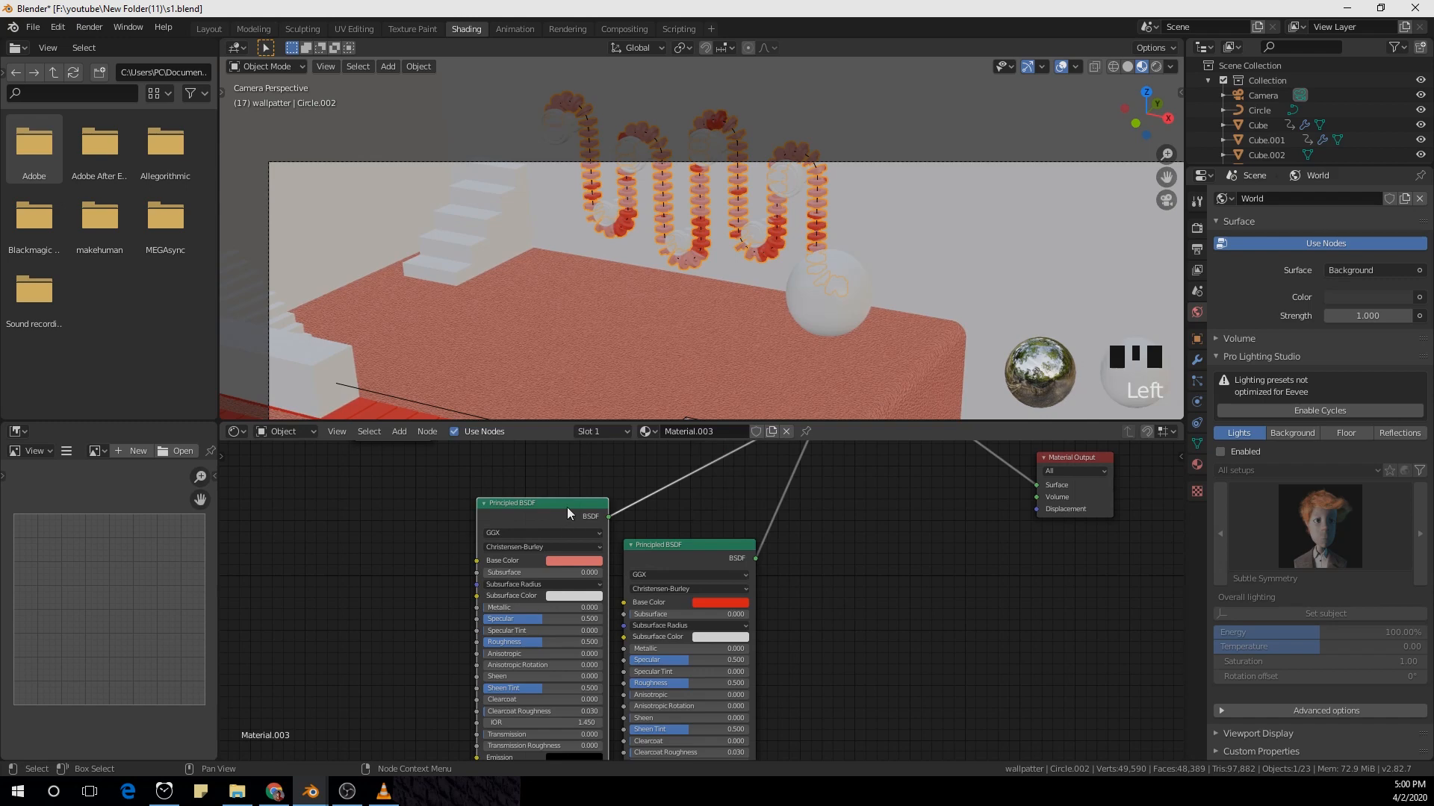
scroll(832, 560, down, 3)
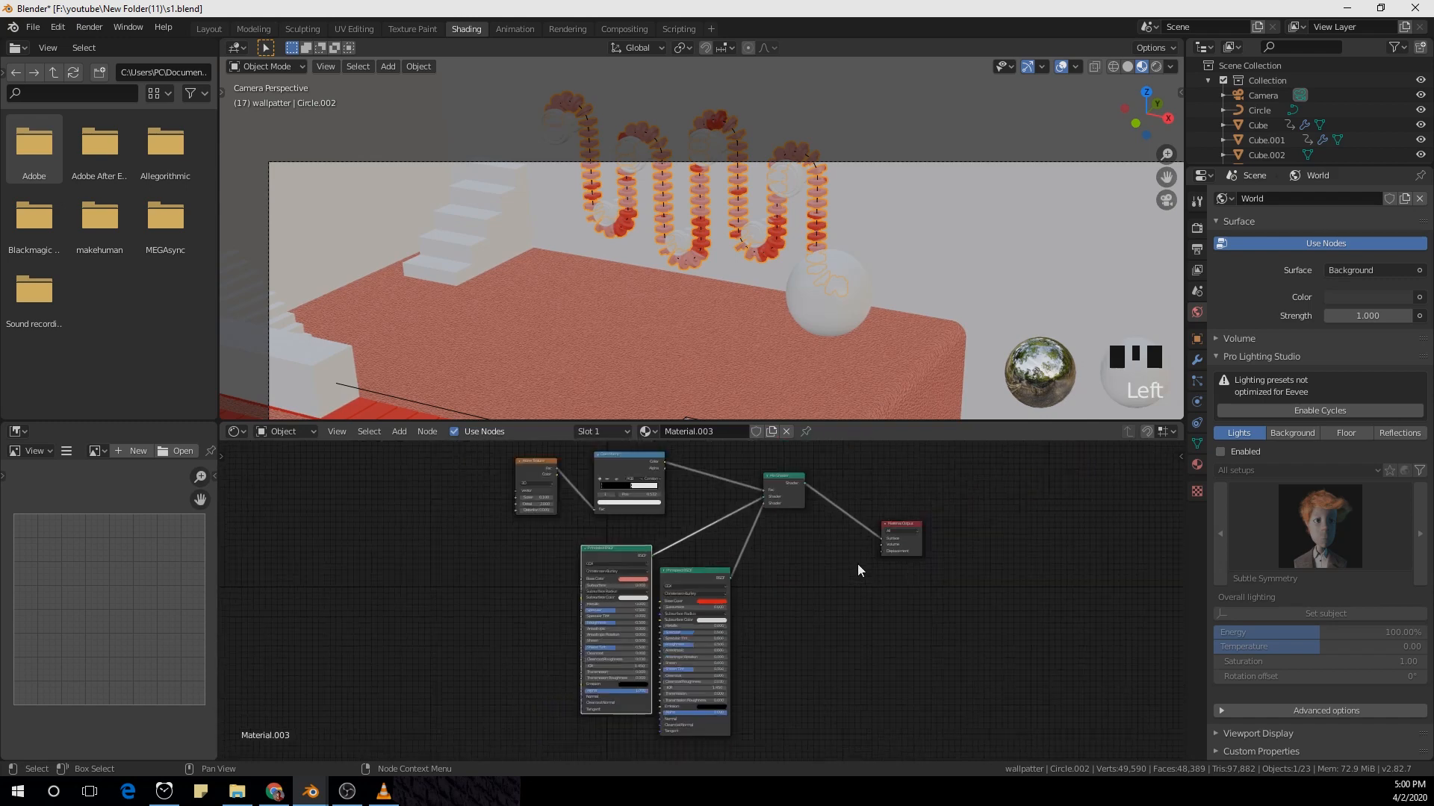
Step: Assign the existing red Material.002 to the staircase on the raised floor
scroll(796, 397, down, 5)
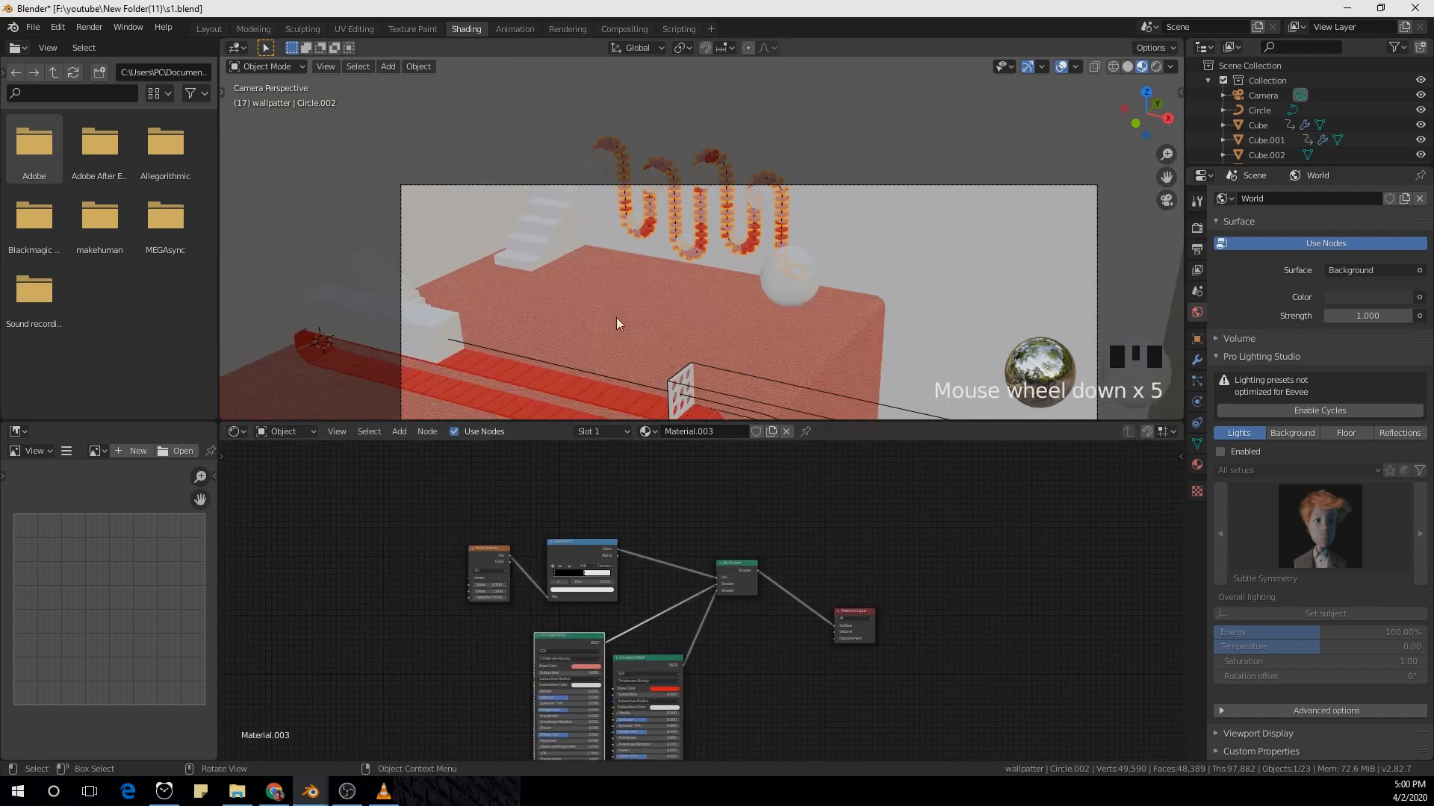
click(535, 239)
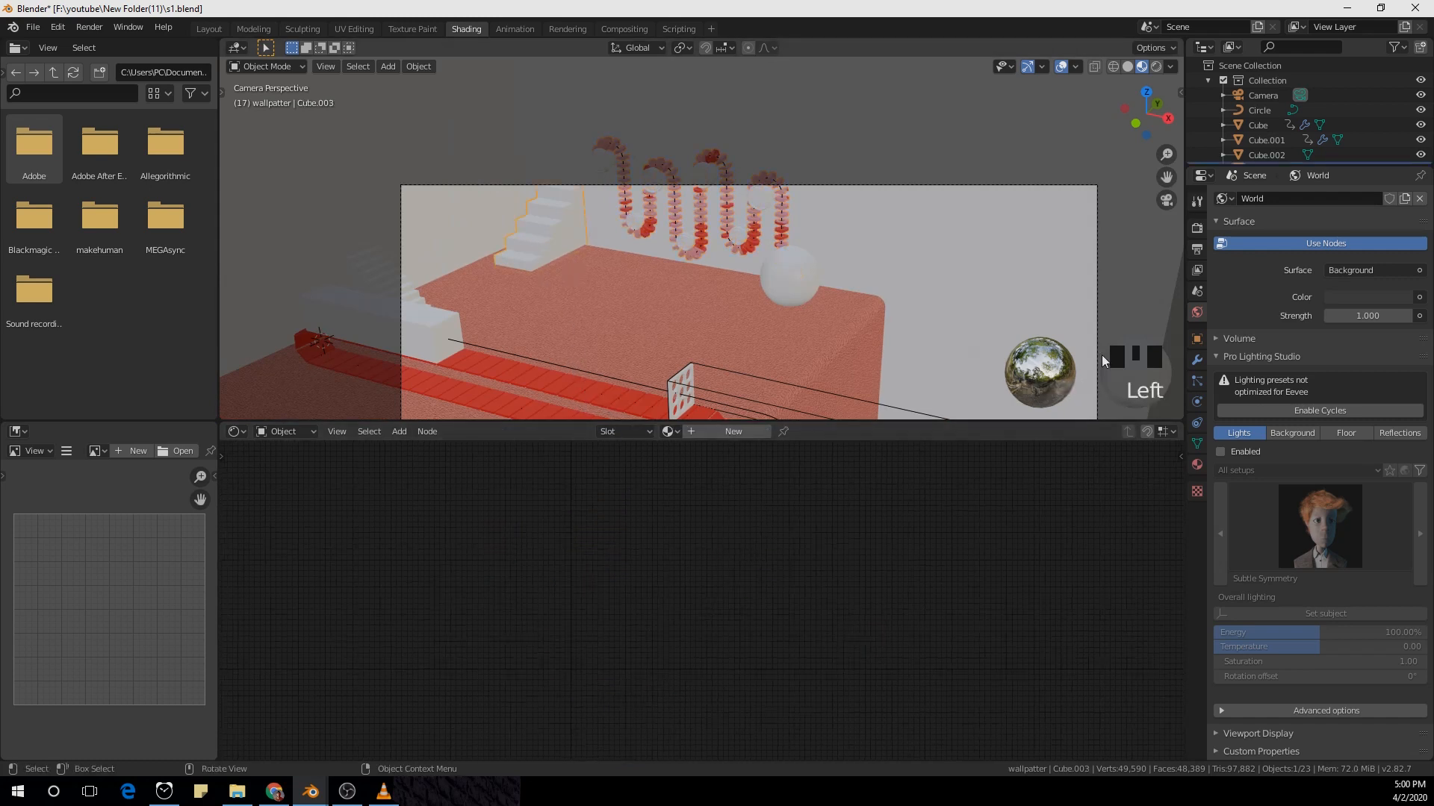
click(1197, 464)
click(1222, 262)
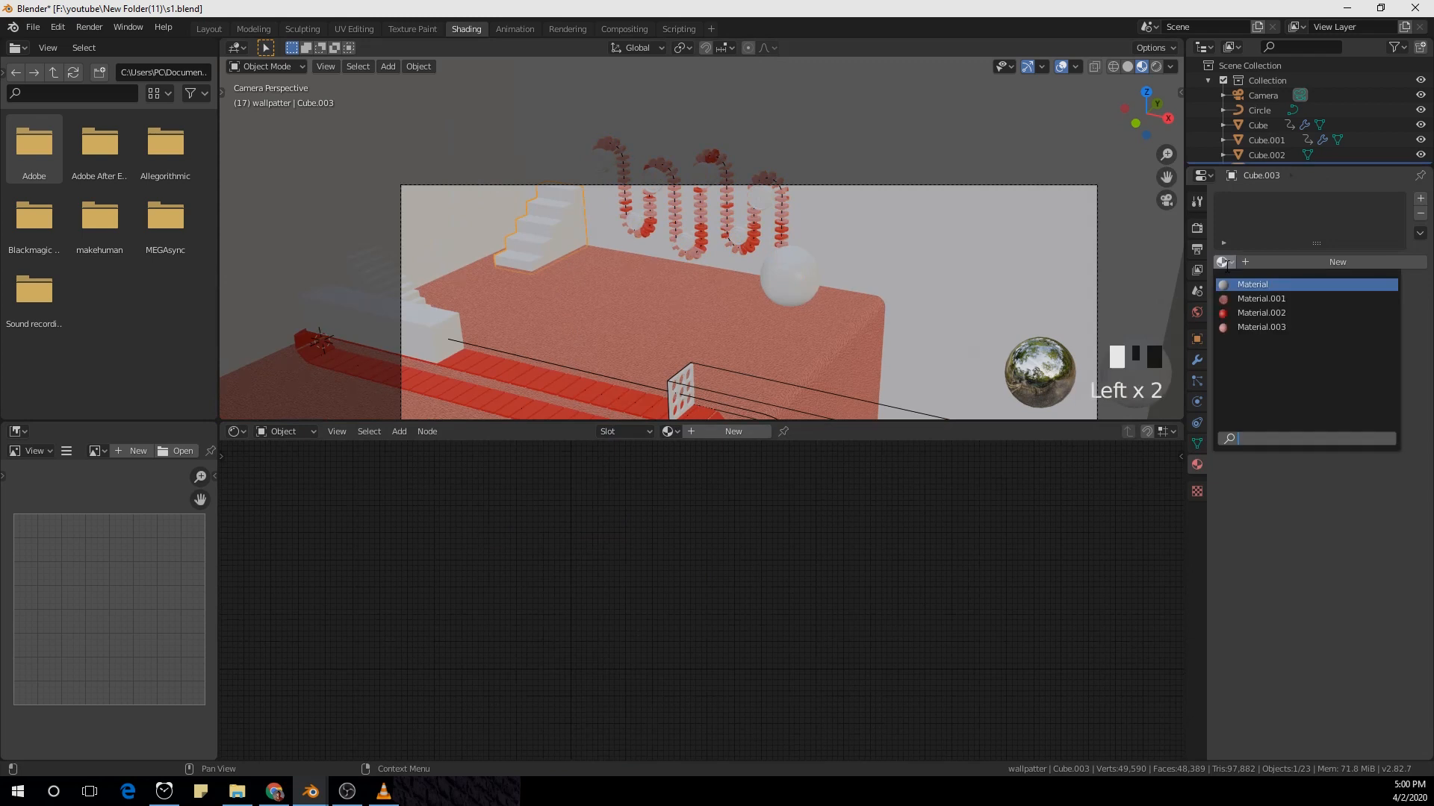
click(1261, 313)
Step: Create a new material for the sphere on the raised floor
scroll(696, 343, down, 2)
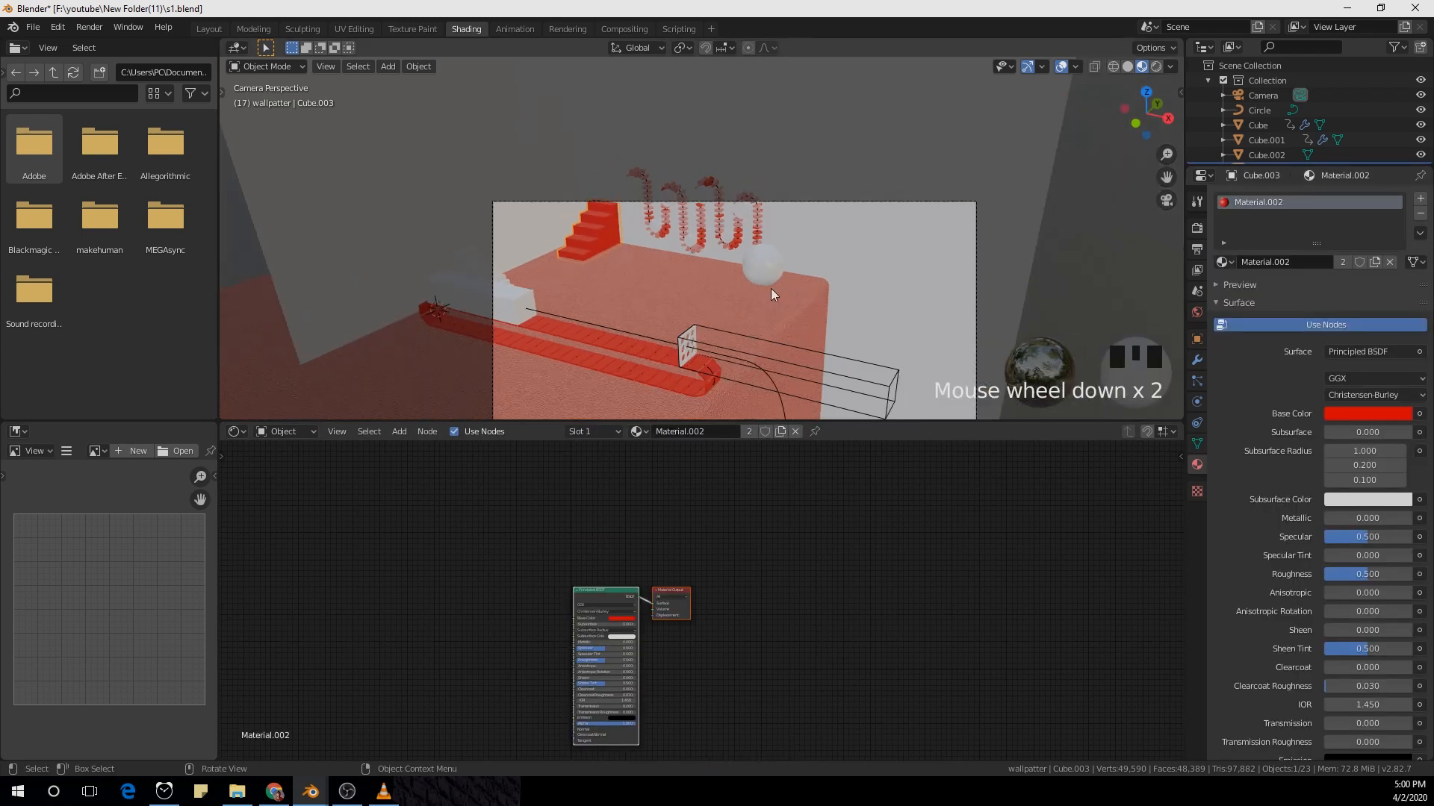
click(769, 284)
scroll(778, 544, up, 1)
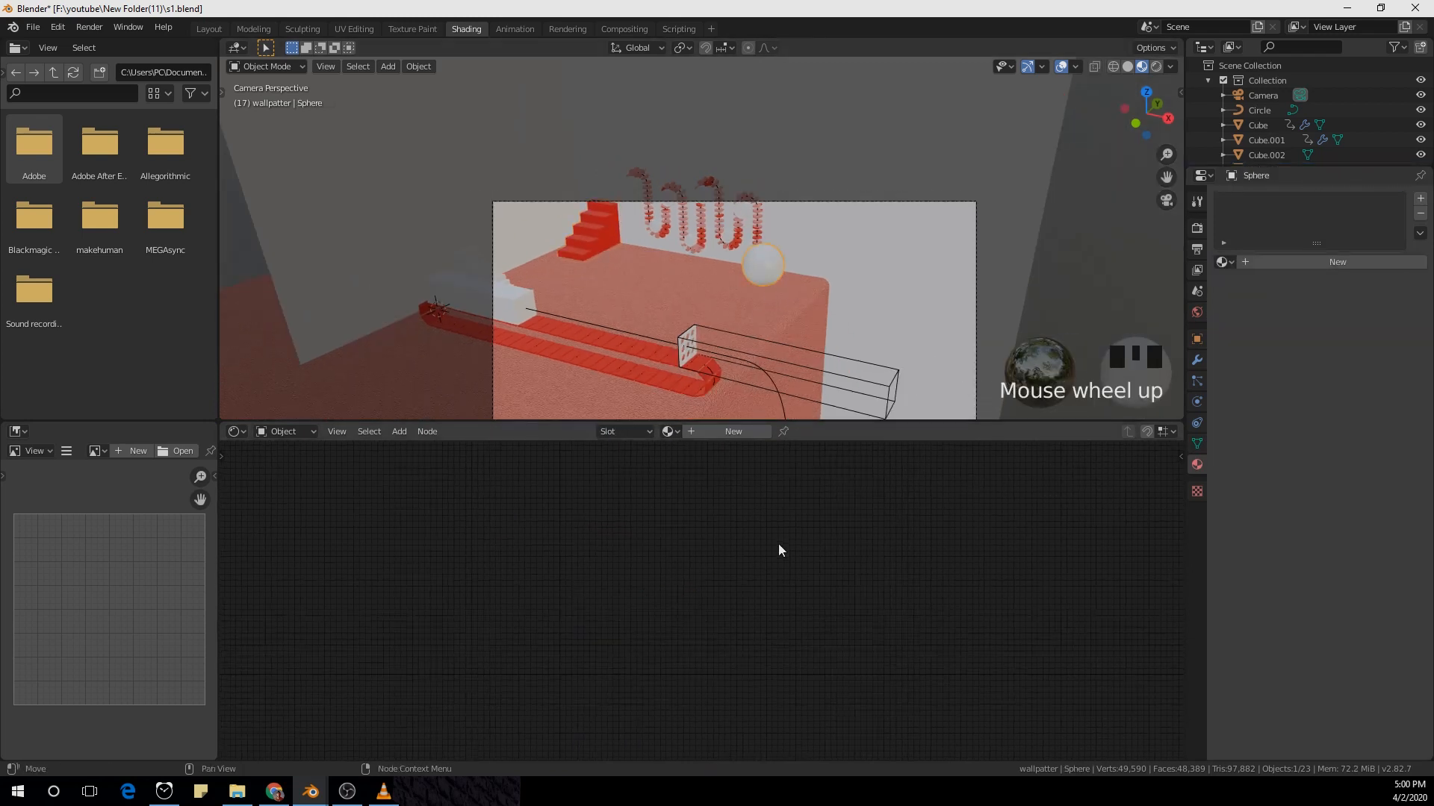
click(736, 431)
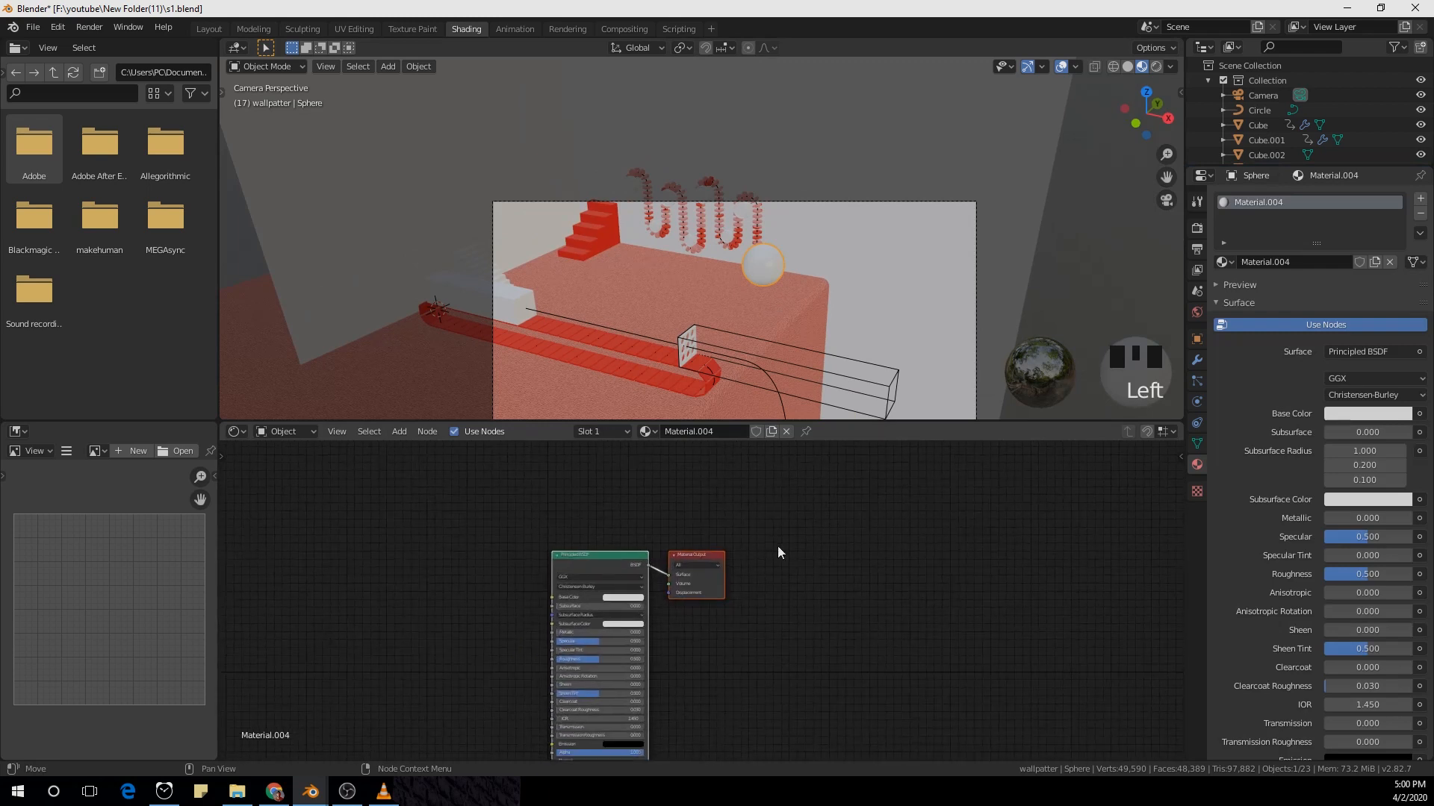
Step: Add a Gradient Texture node to the sphere's material and preview its color through a Viewer node
key(shift+a)
click(610, 488)
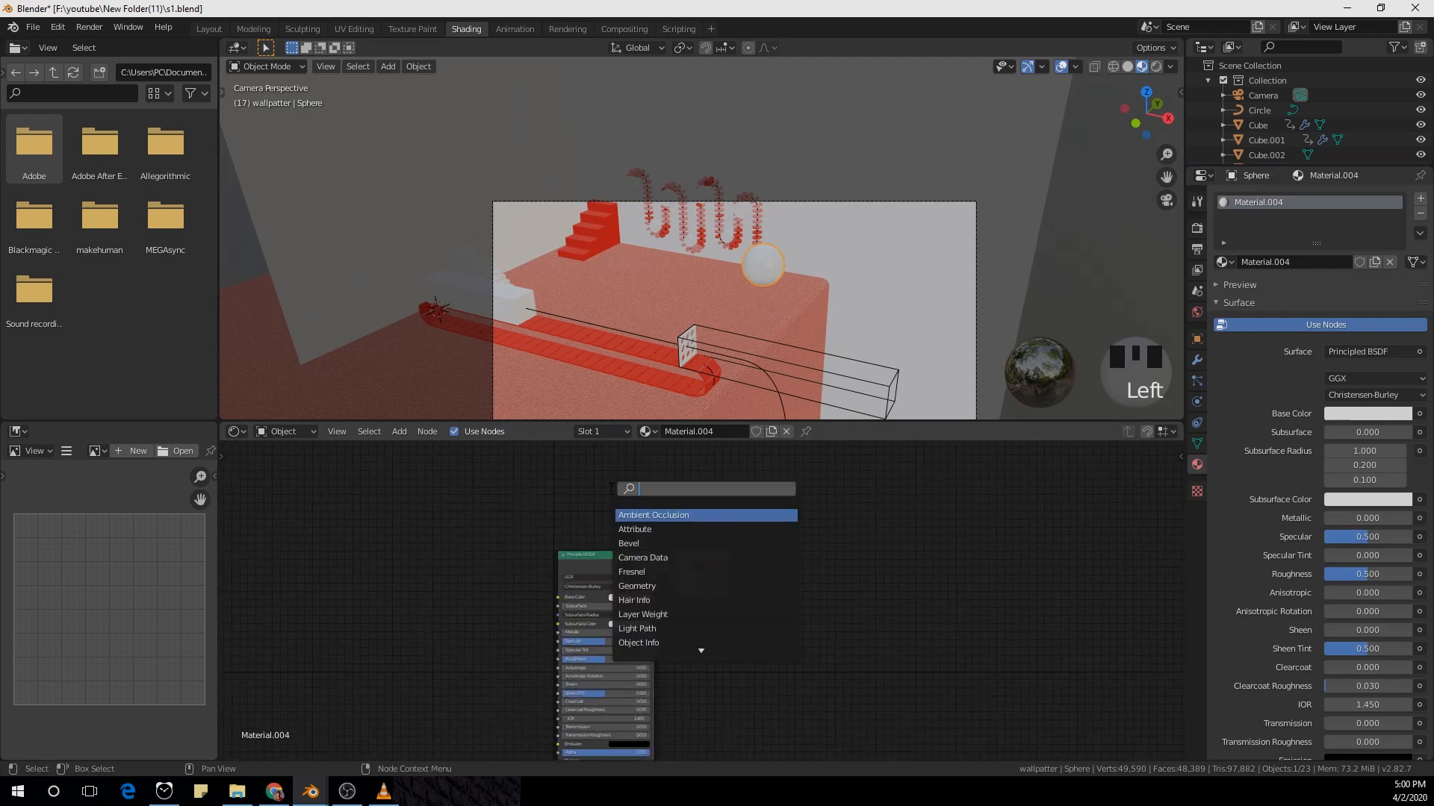
text(gradi)
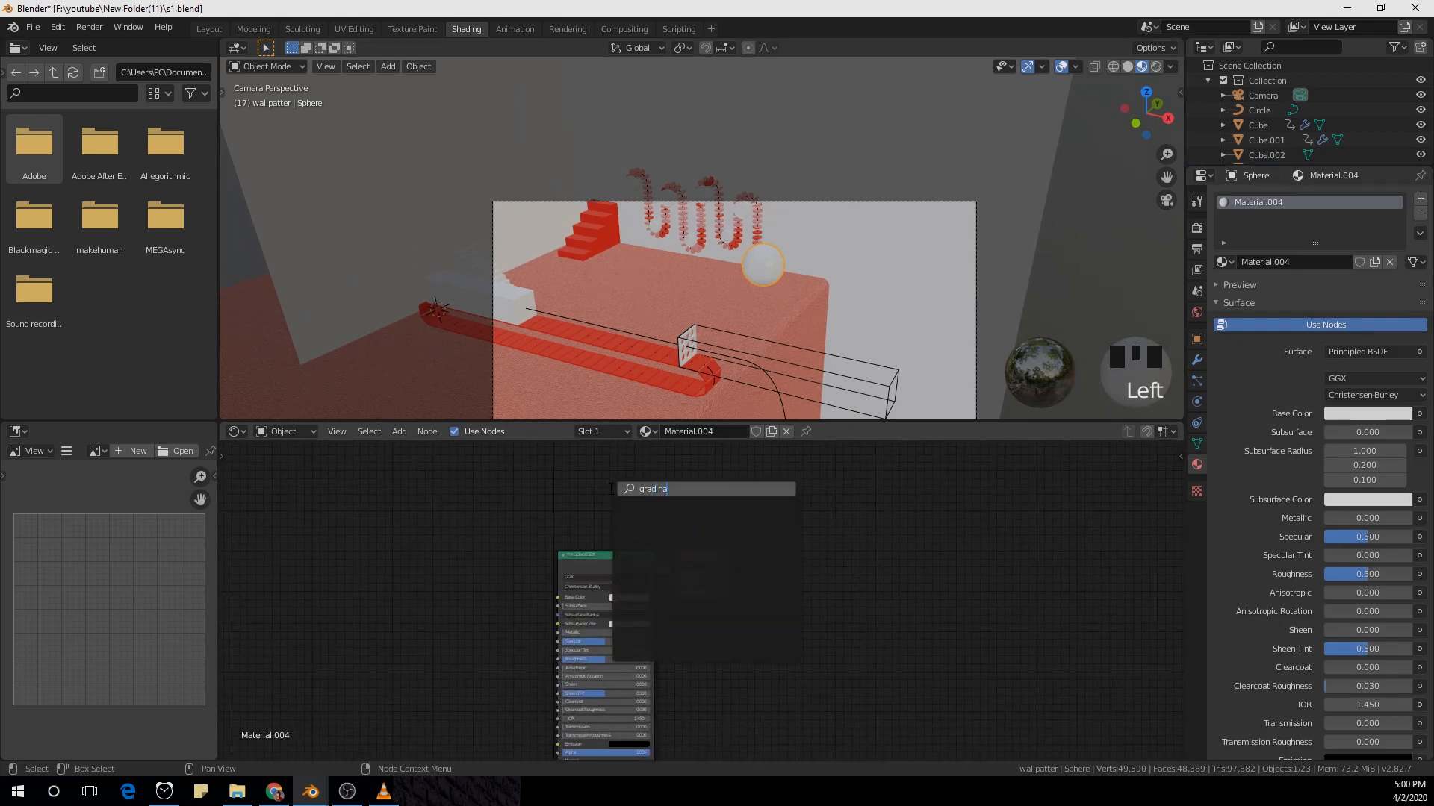
key(Return)
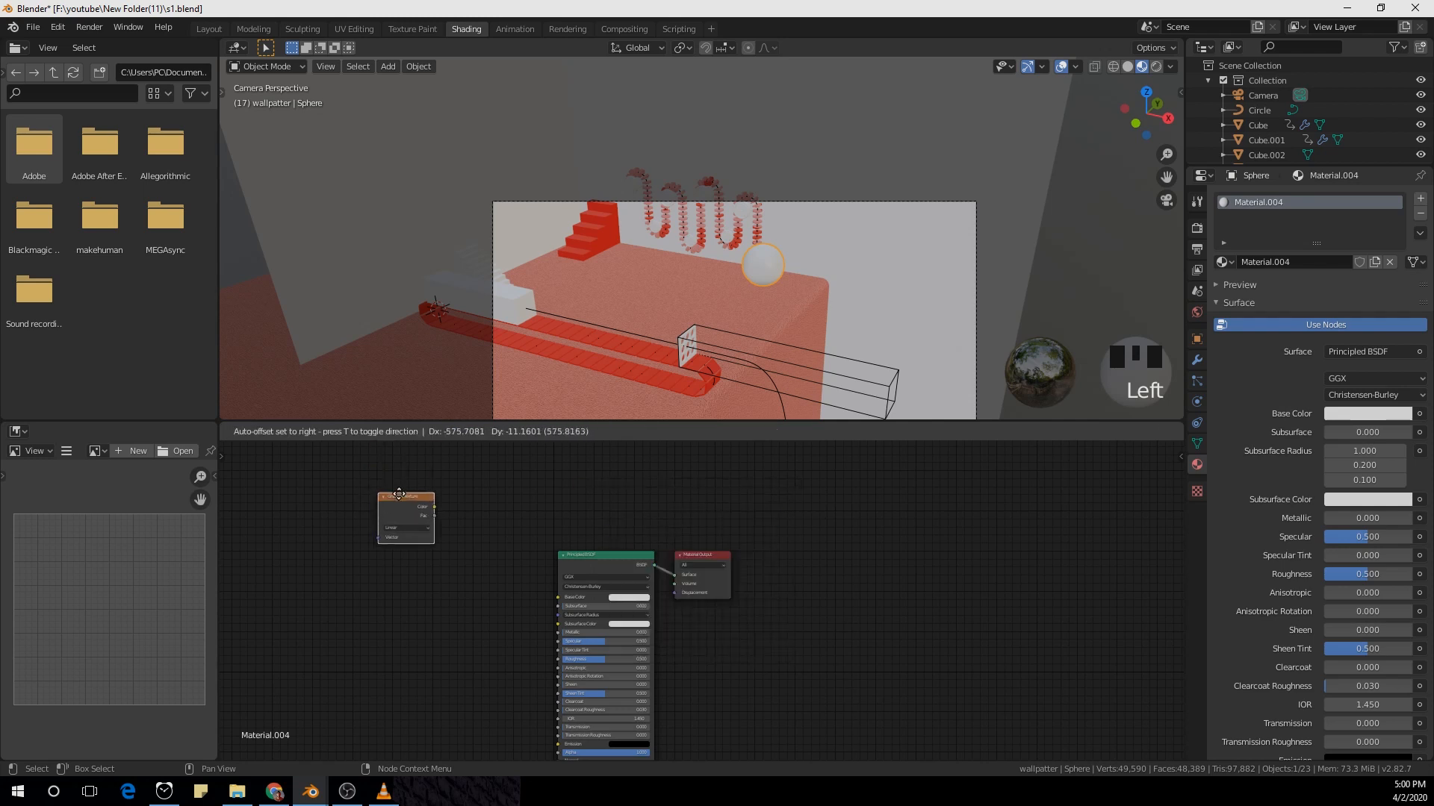
ctrl+shift+click(473, 507)
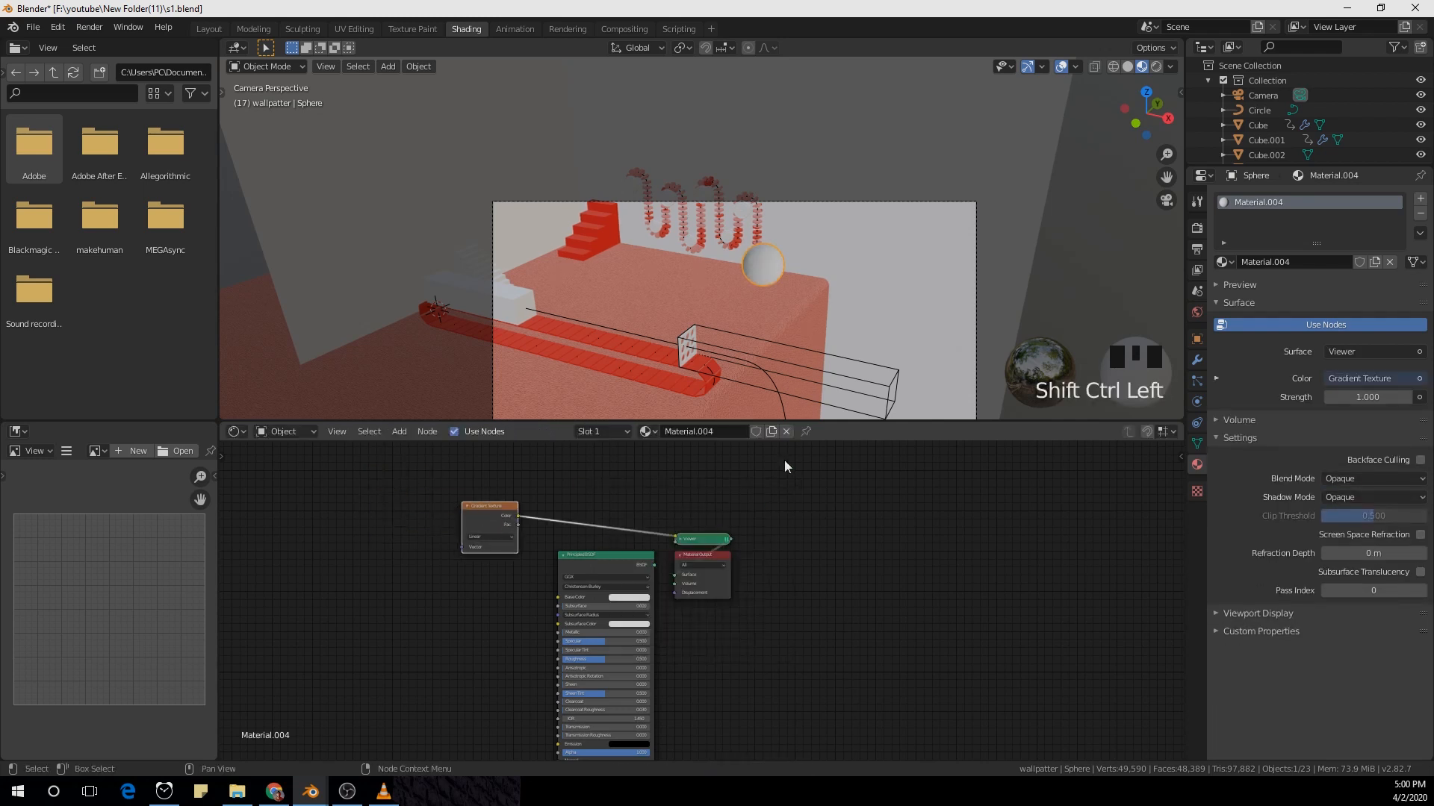
Step: Insert a ColorRamp node into the link between the Gradient Texture and the Viewer
scroll(747, 336, up, 1)
scroll(673, 554, up, 1)
scroll(574, 574, up, 5)
key(shift+a)
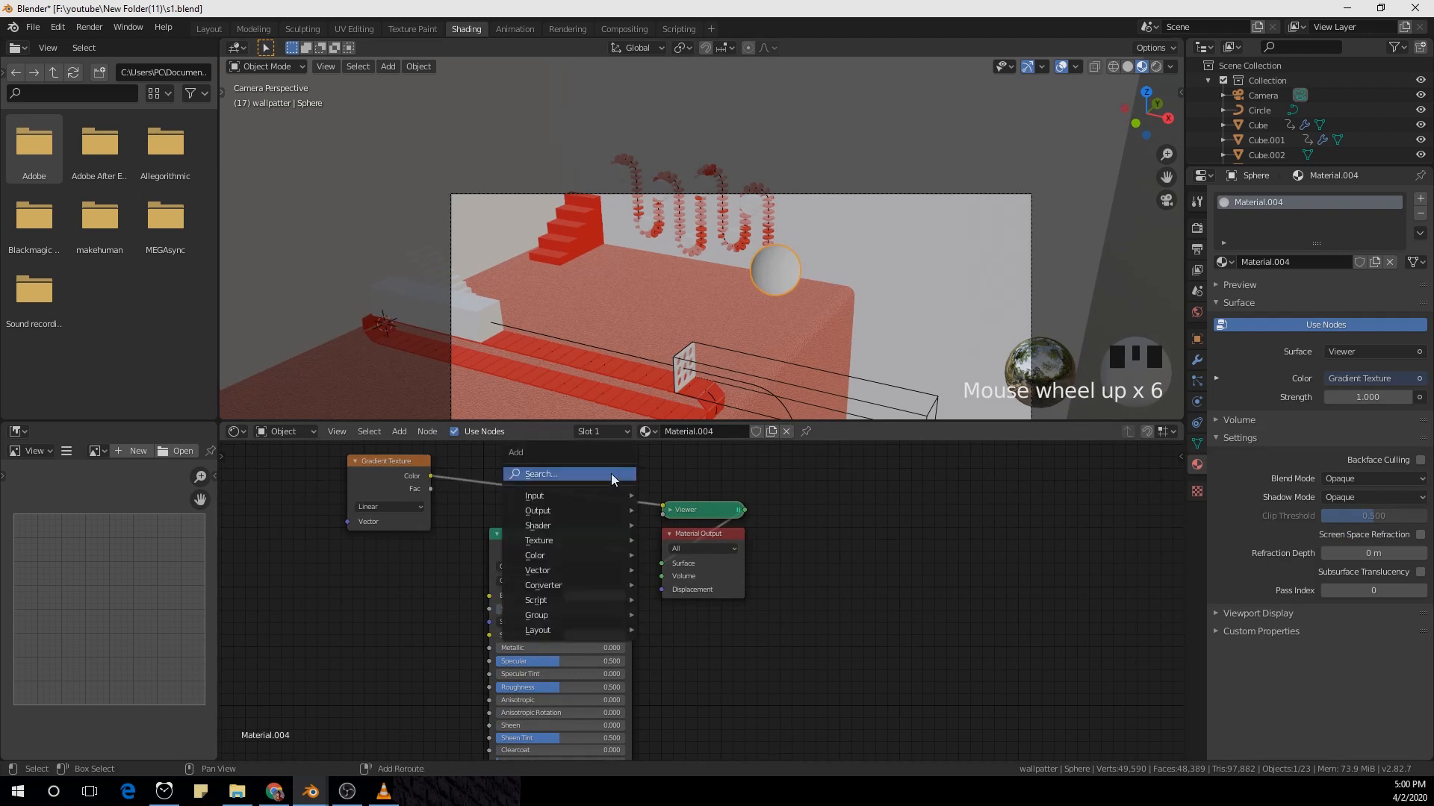
click(611, 475)
text(col)
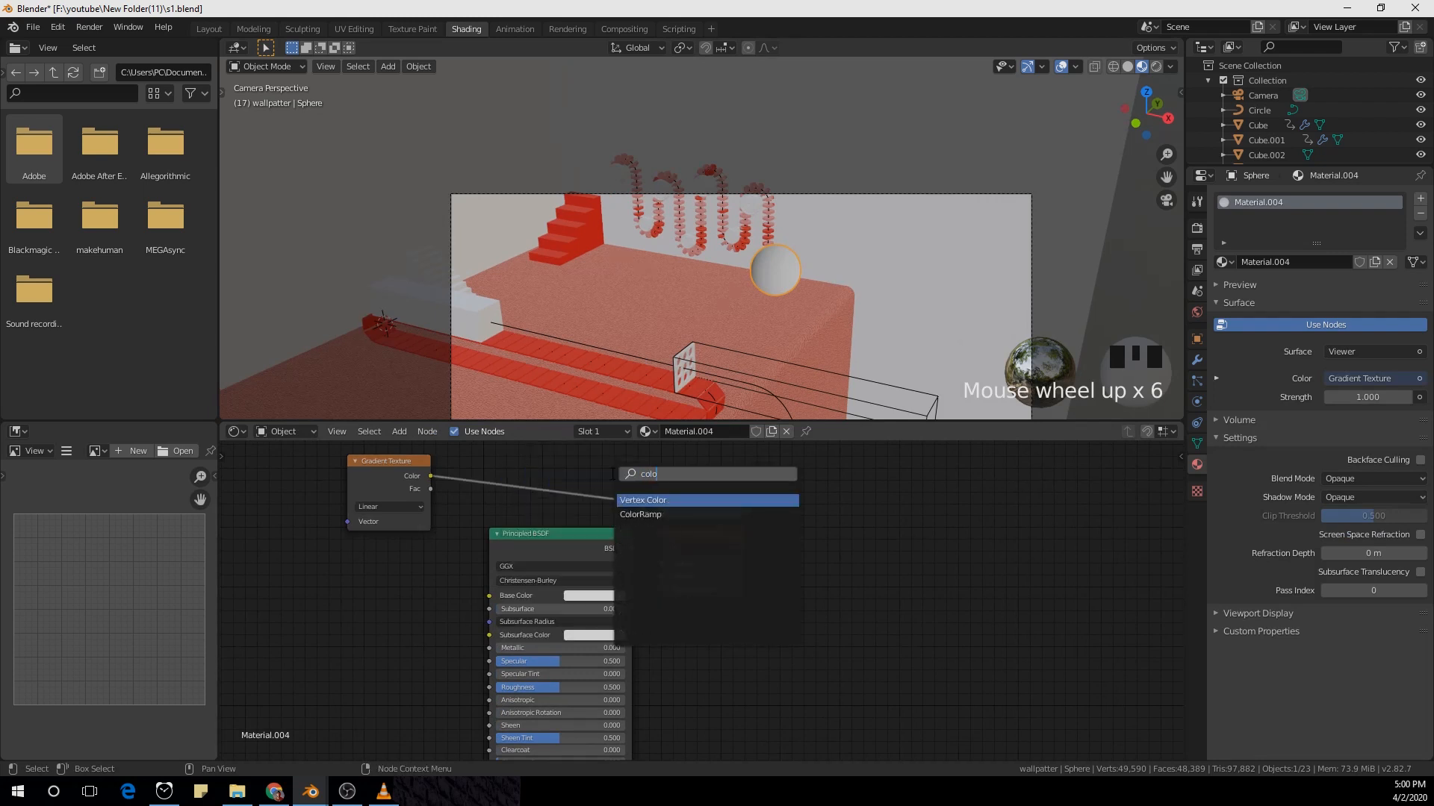
text(o)
key(Down)
key(Return)
click(555, 475)
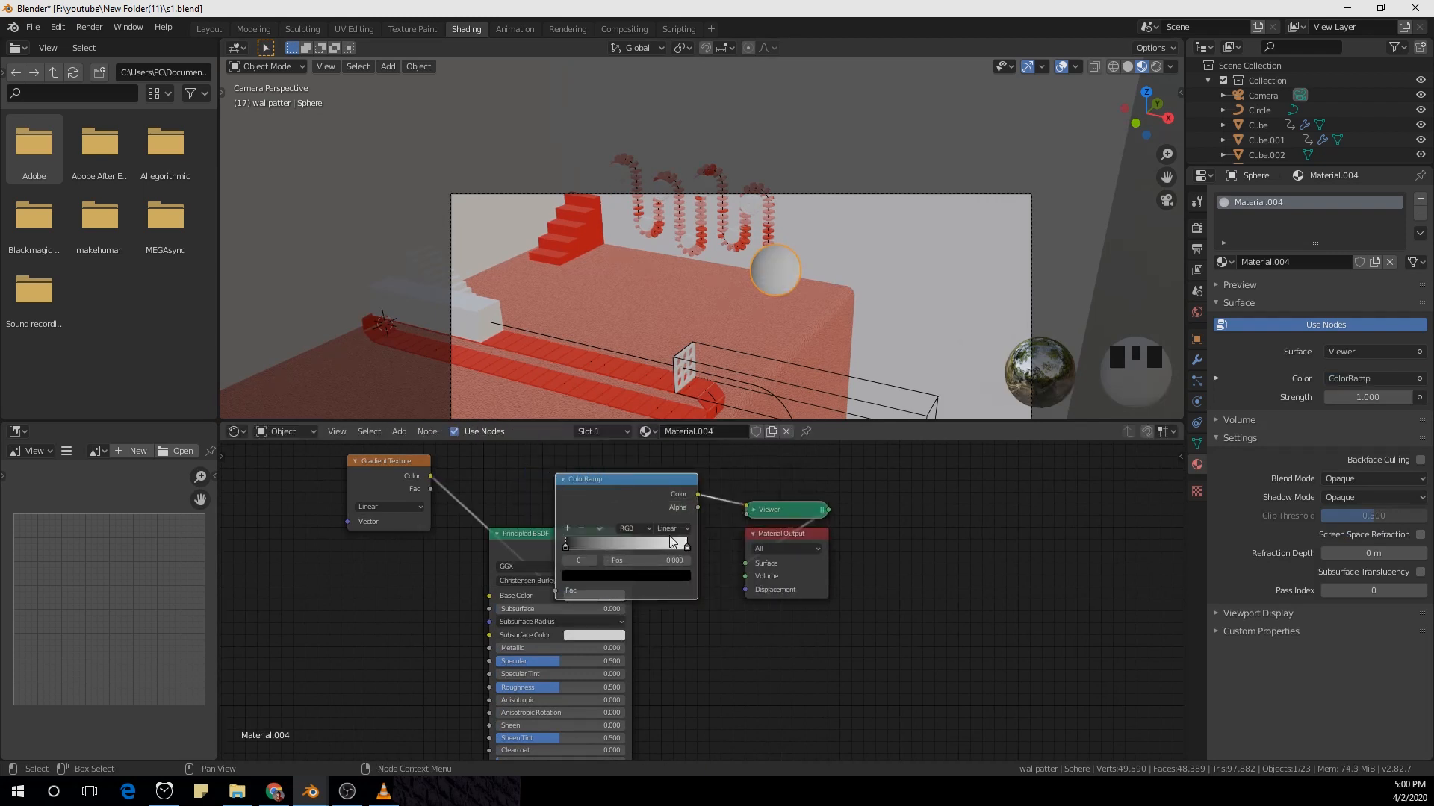
Step: Set the ColorRamp to Constant interpolation with its white stop at 0.5, moving the Principled BSDF below it
click(672, 528)
click(689, 593)
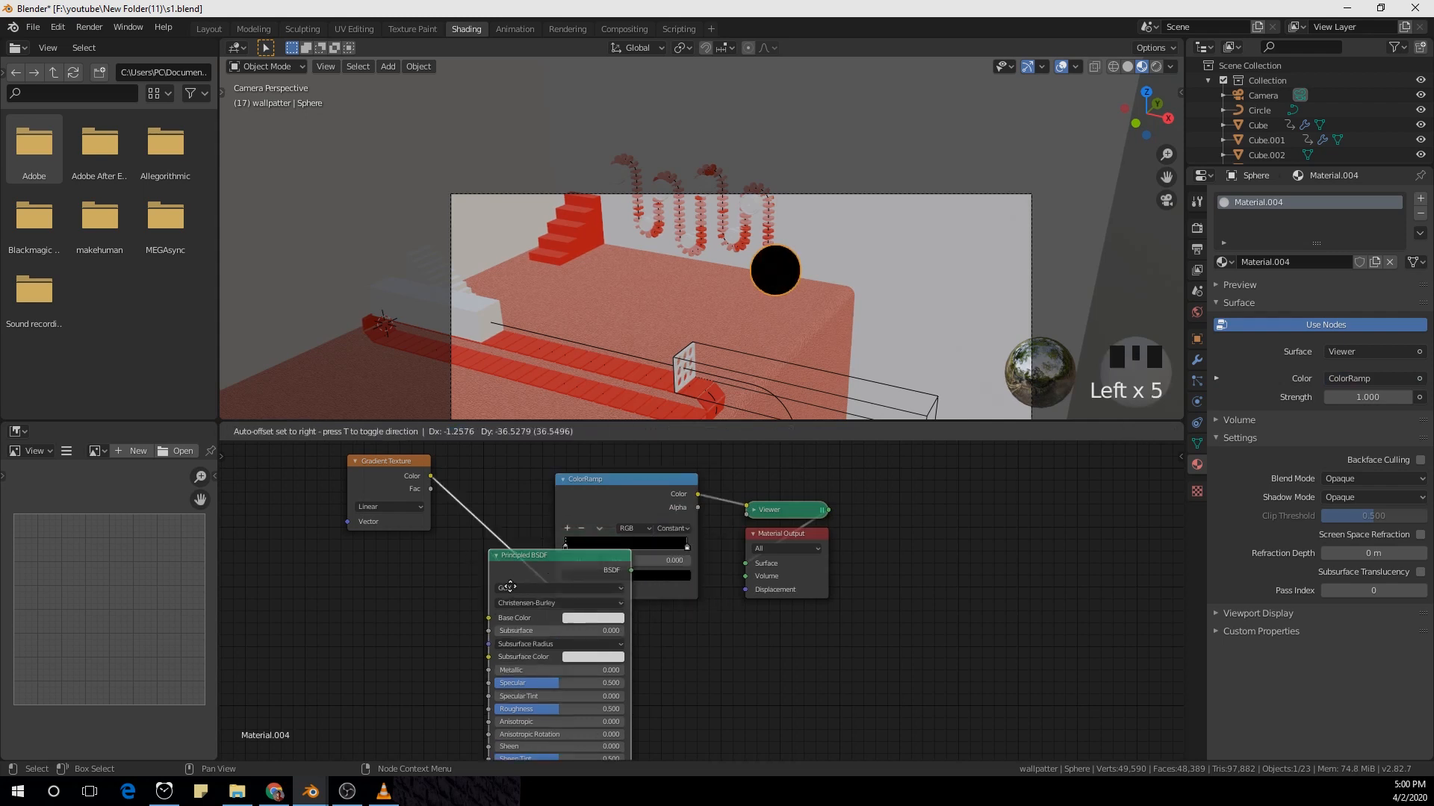
drag(522, 535, 512, 675)
drag(687, 547, 651, 549)
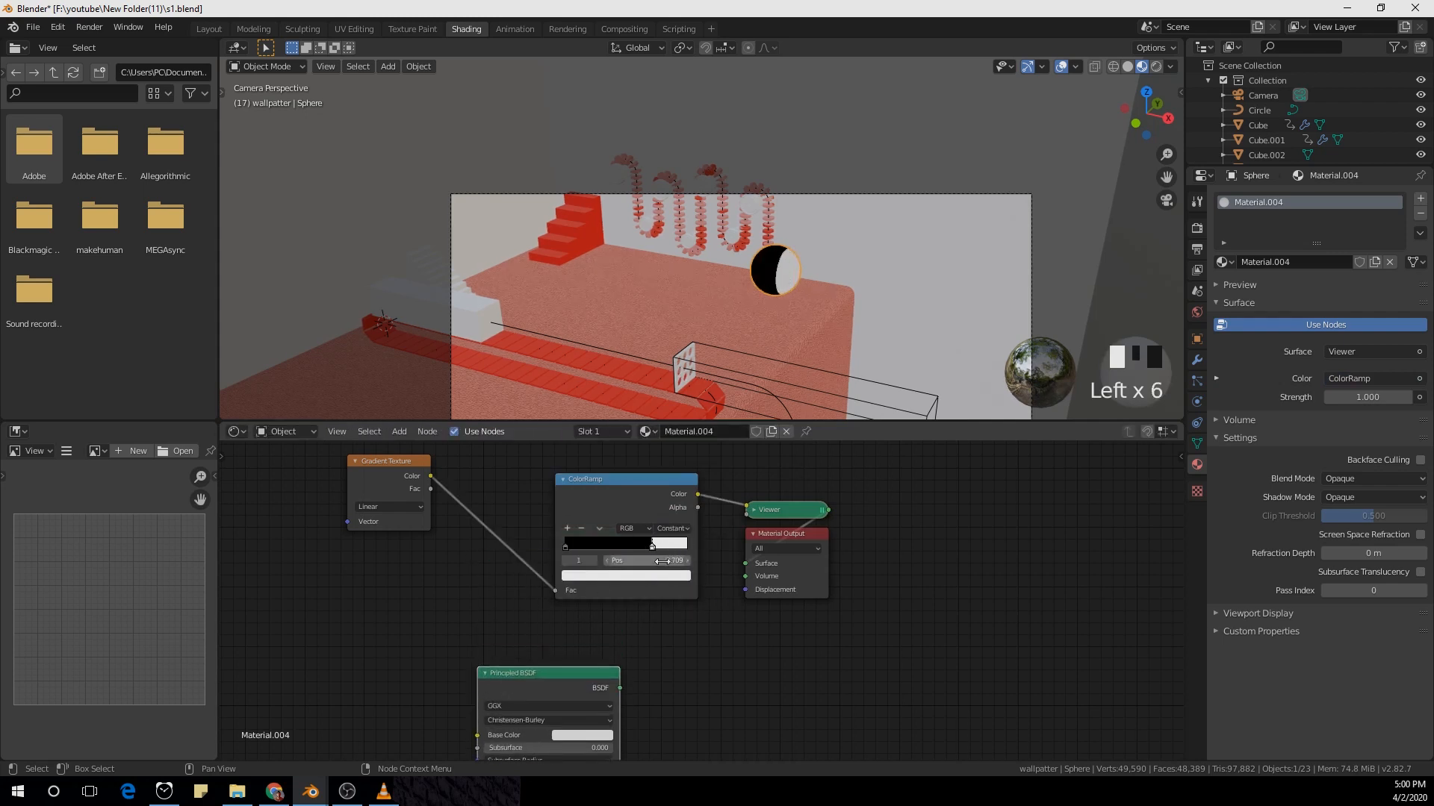
click(667, 561)
text(0.5)
click(728, 635)
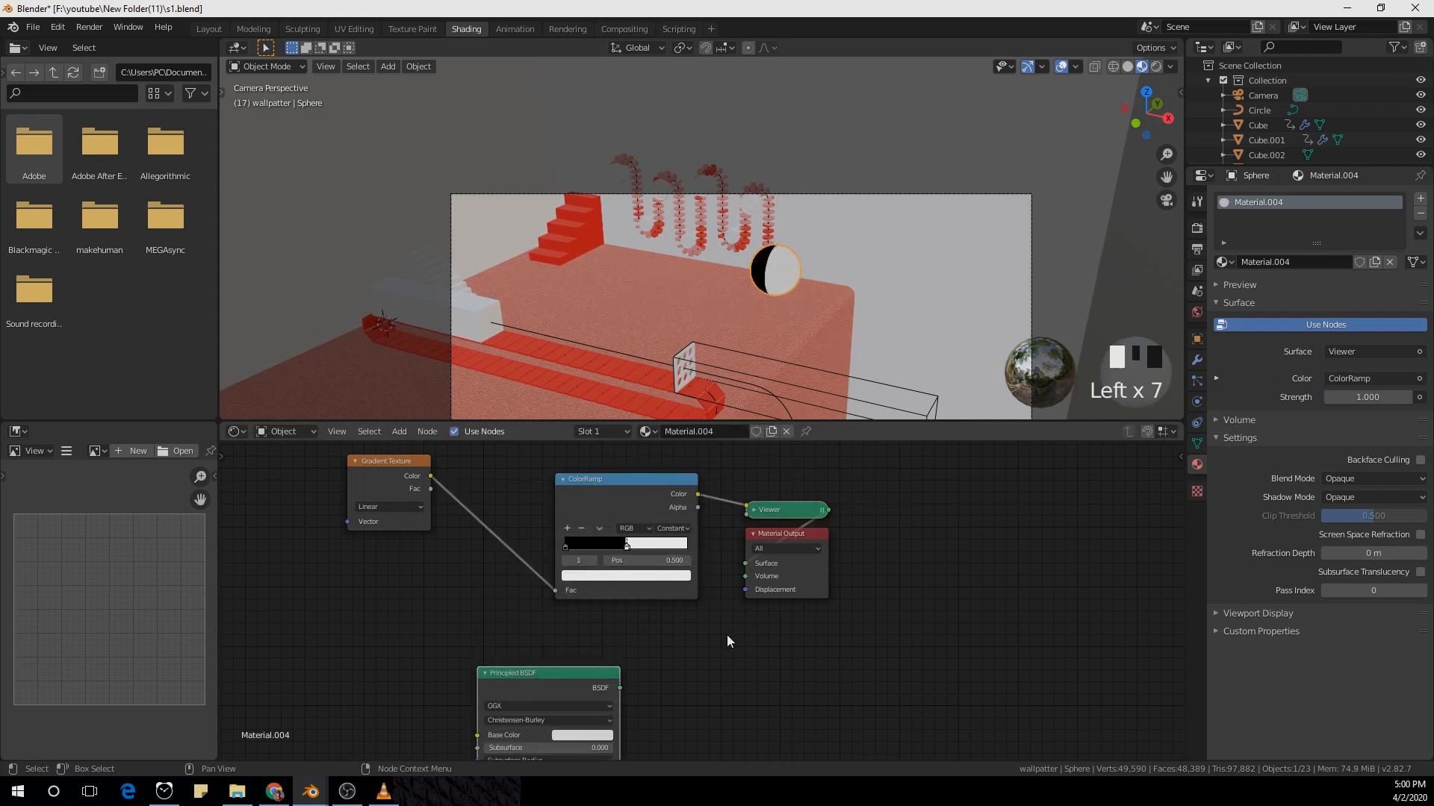
drag(543, 678, 584, 671)
scroll(409, 602, down, 1)
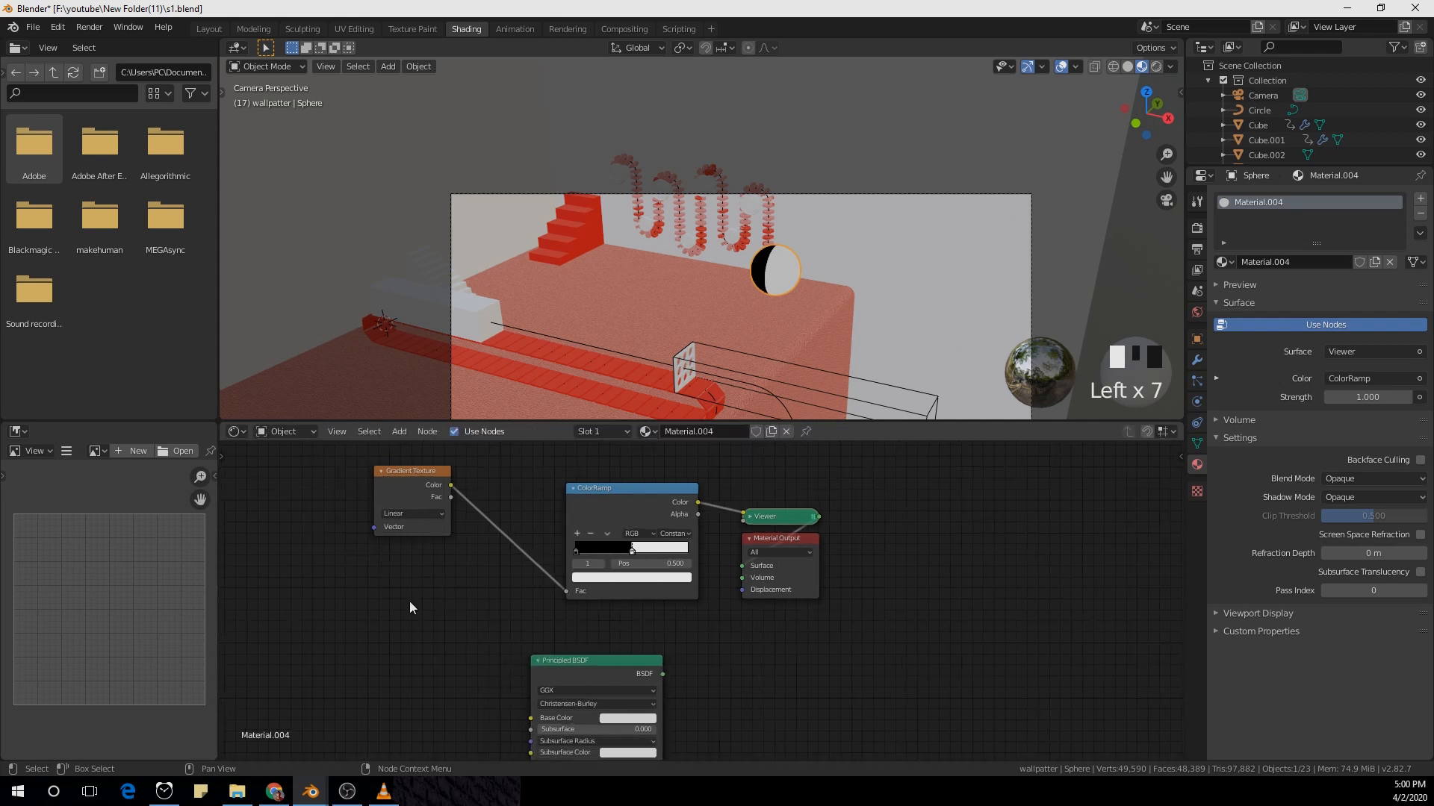
Step: Add Texture Coordinate and Mapping nodes in front of the Gradient Texture, connected to its Vector input
click(782, 264)
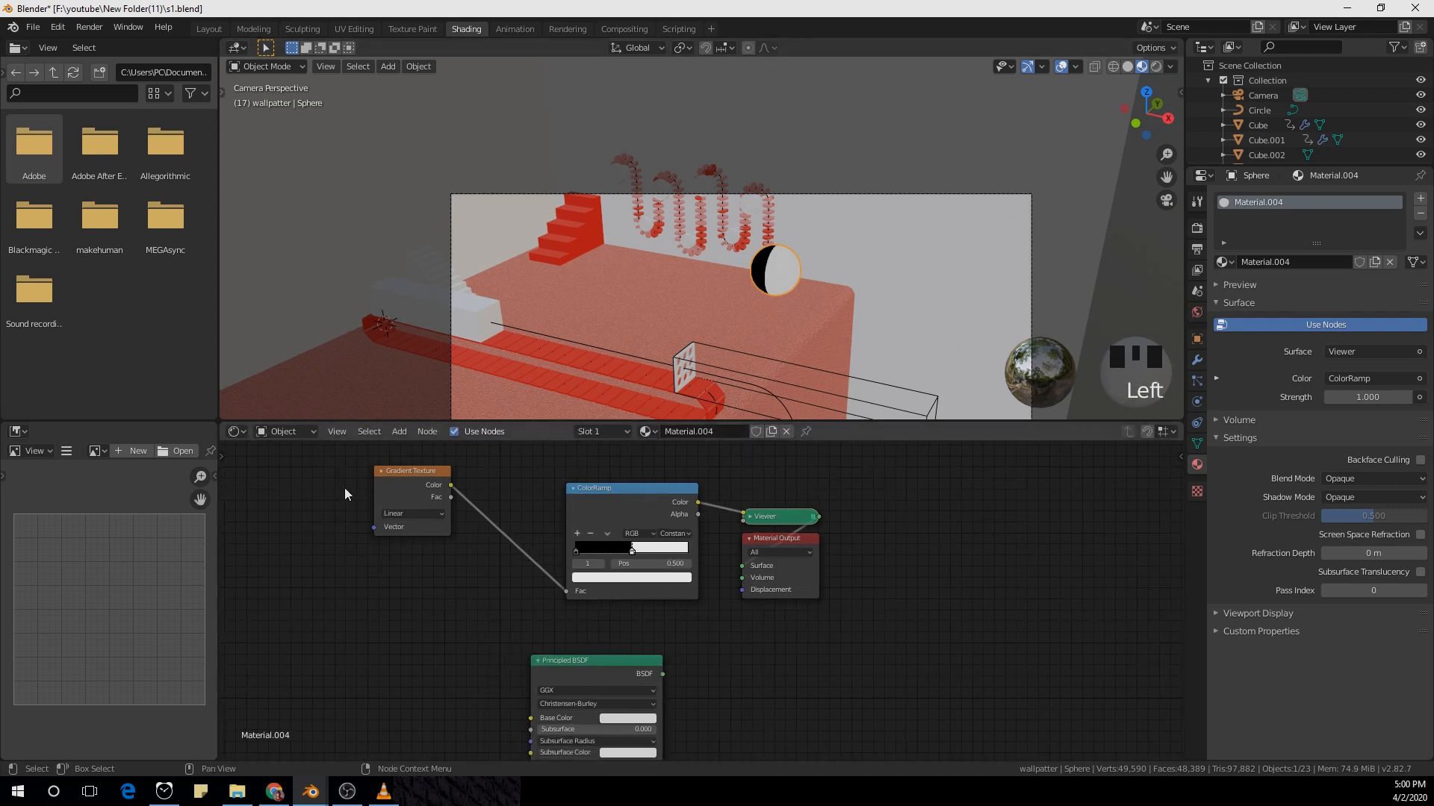
scroll(451, 546, down, 1)
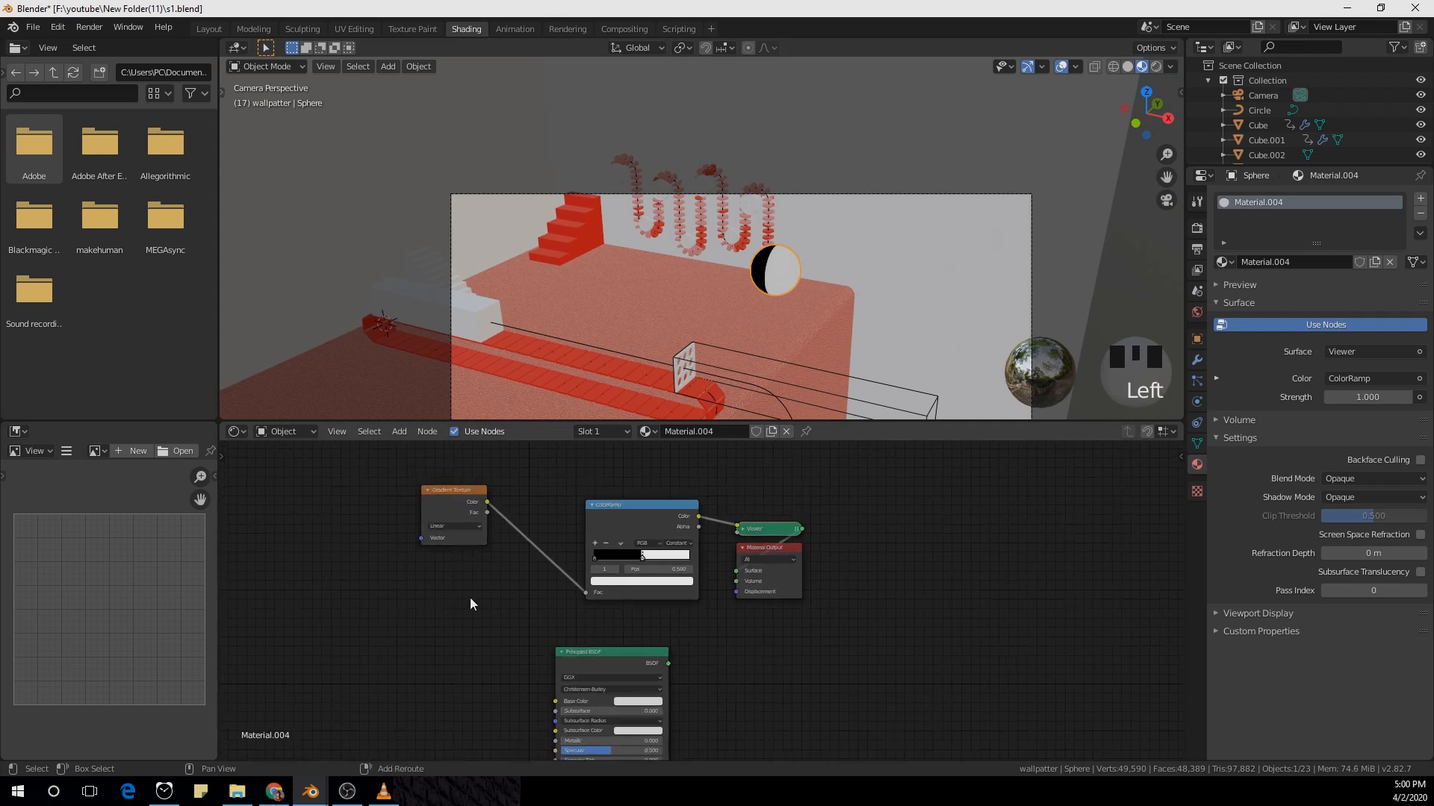
middle_drag(469, 597, 611, 616)
click(557, 527)
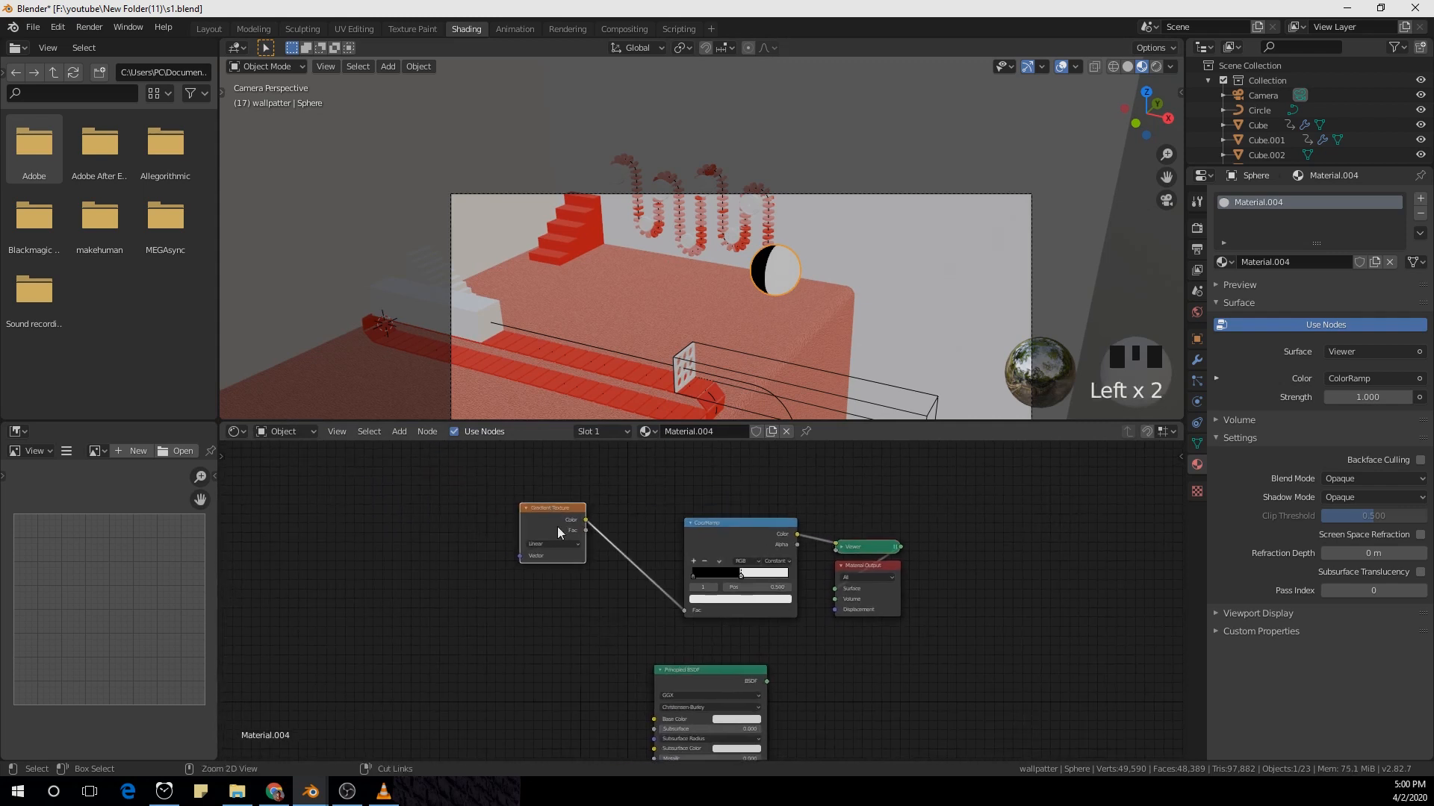
key(ctrl+t)
middle_drag(540, 577, 637, 622)
scroll(636, 622, up, 2)
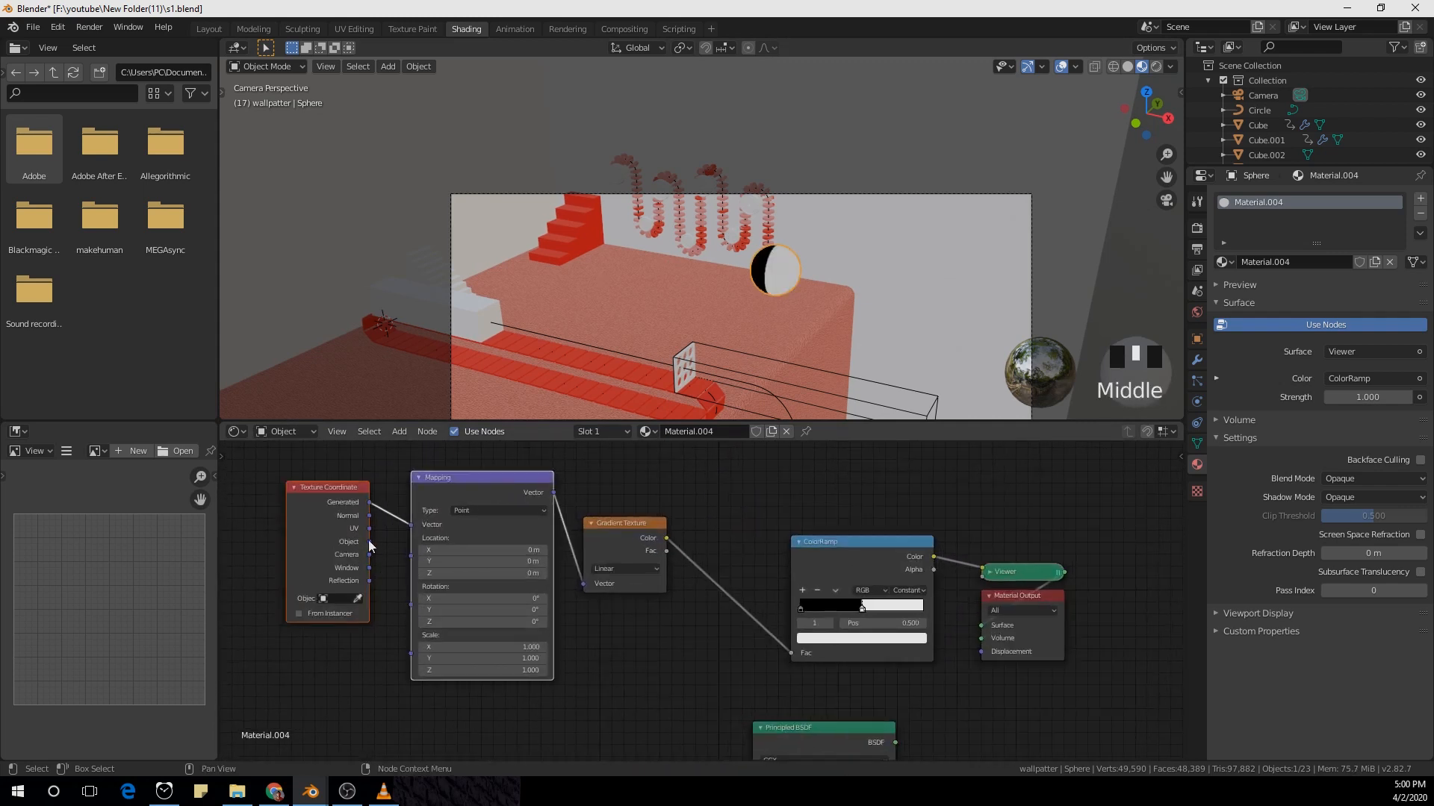
Step: Try the Object coordinates as the Mapping node's Vector input, and reconnect the Generated output in their place
drag(369, 542, 421, 532)
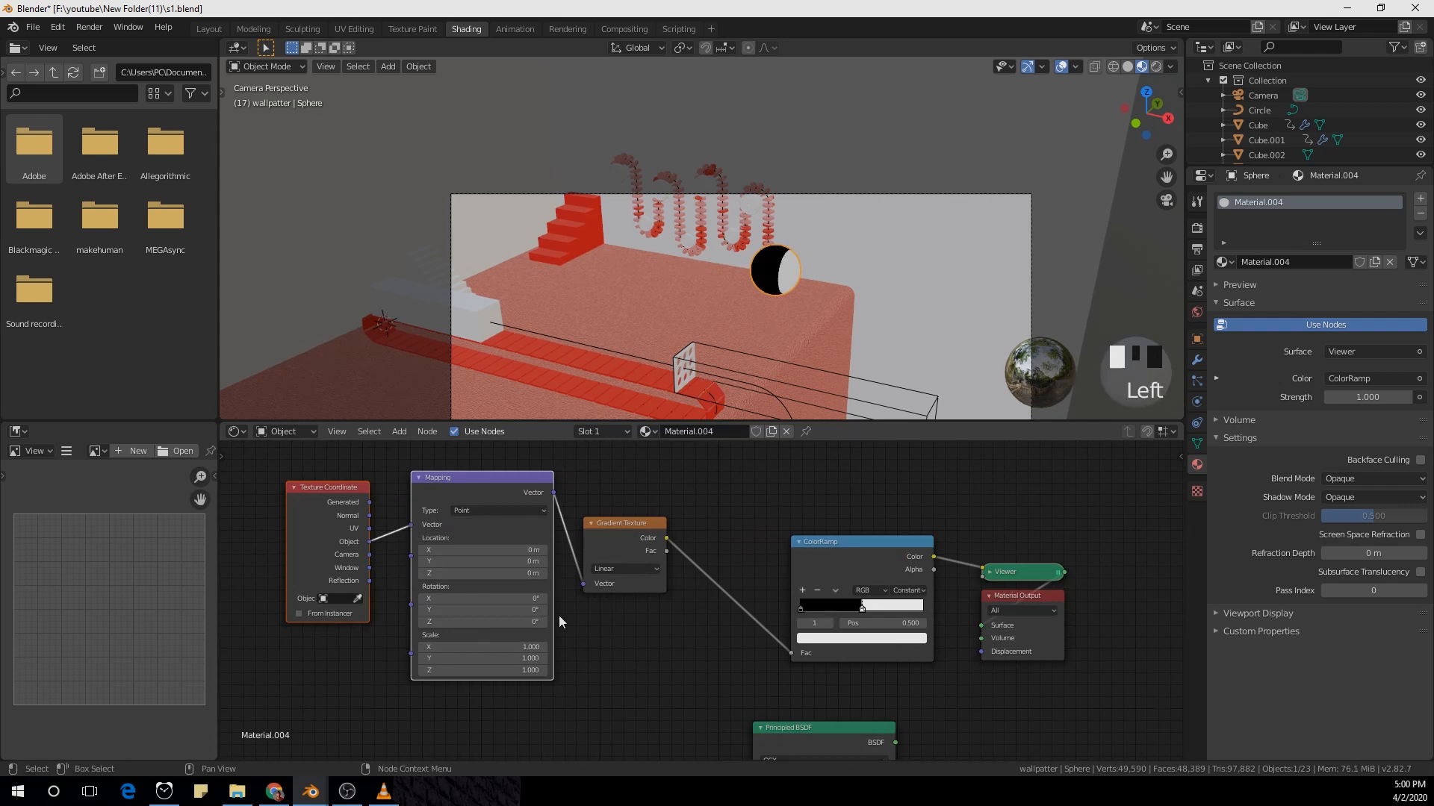
drag(369, 502, 413, 529)
scroll(469, 520, up, 1)
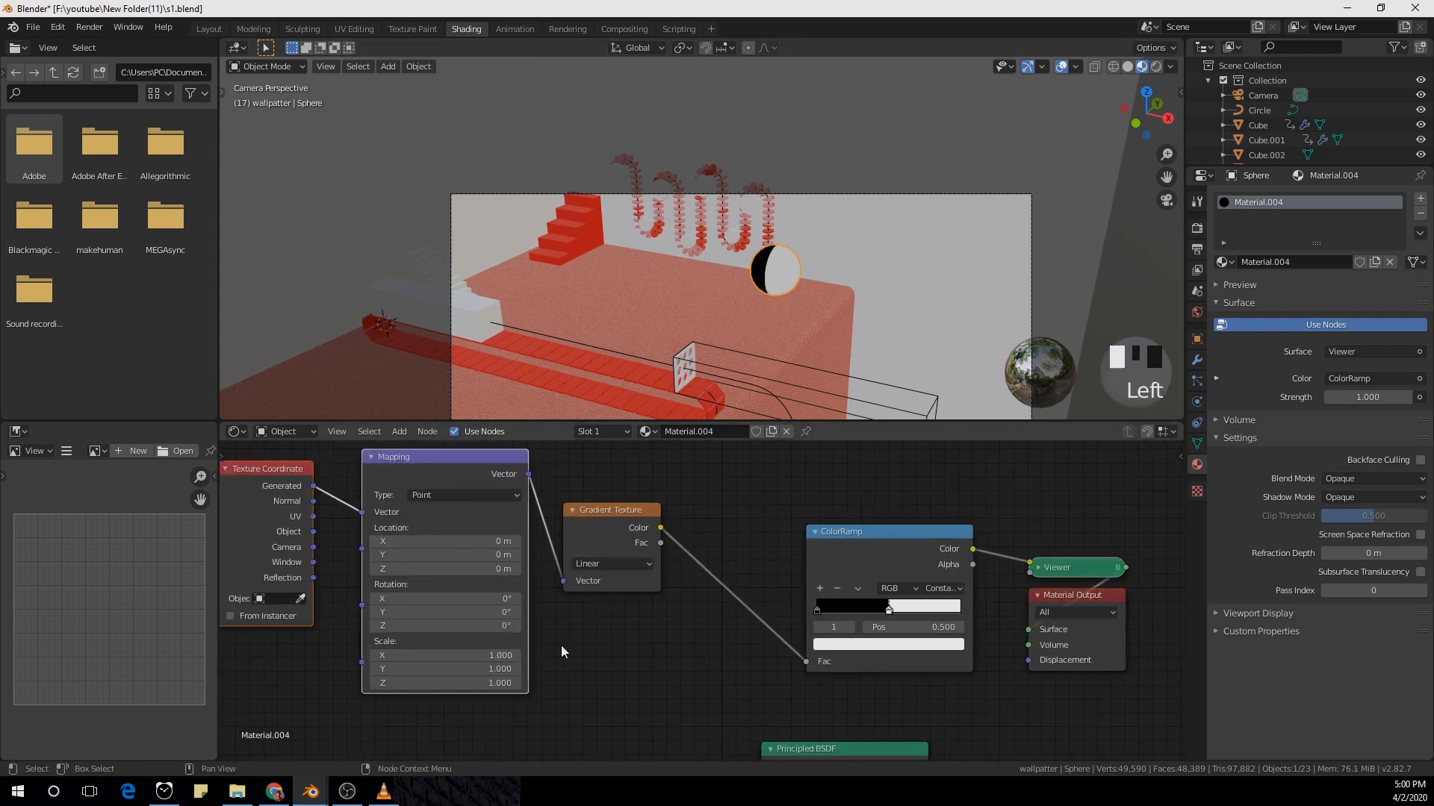
Step: Try a slight X rotation in the Mapping node, and set the X rotation back to 0°
scroll(471, 606, down, 1)
drag(470, 598, 493, 603)
key(ctrl+z)
click(502, 602)
click(502, 602)
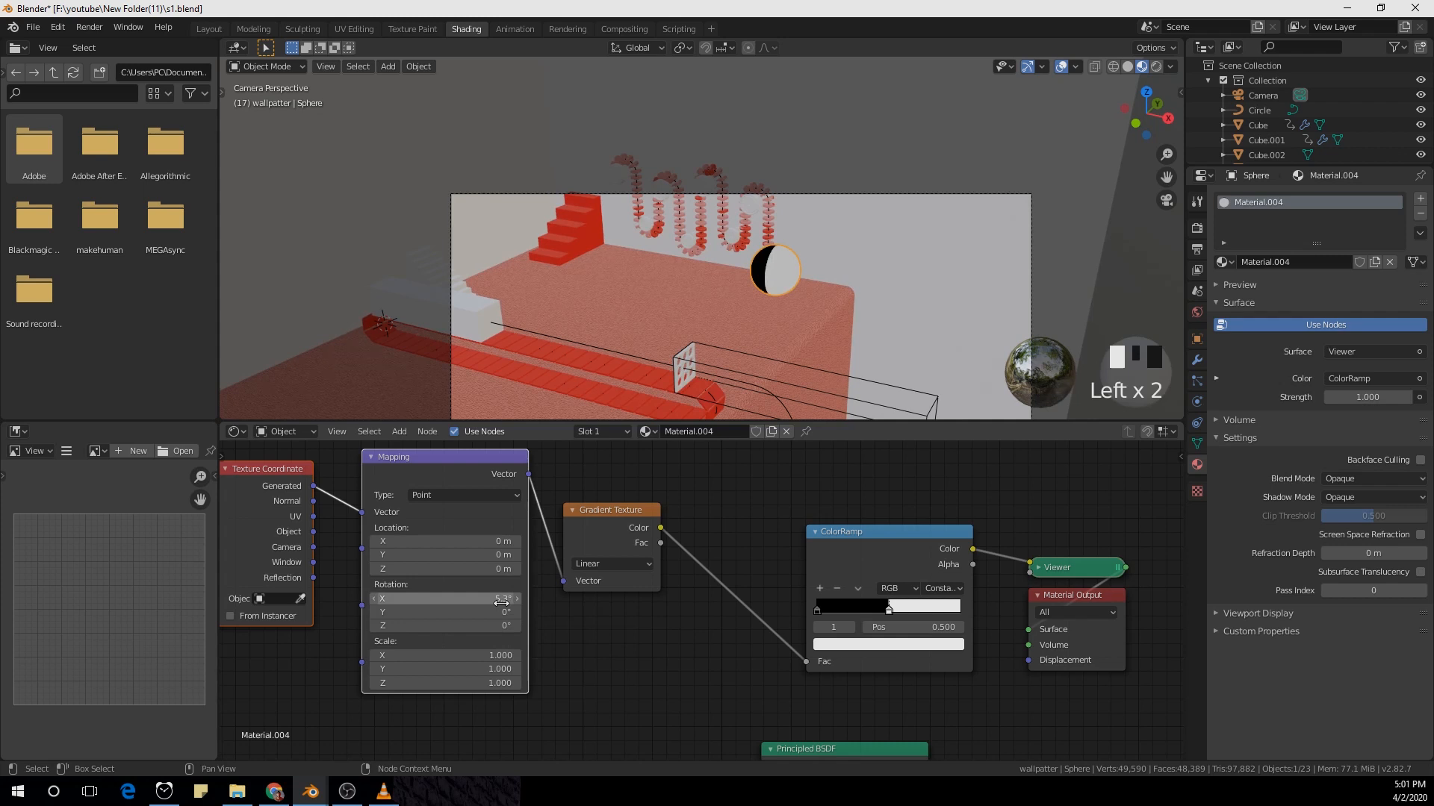
click(502, 602)
text(0)
key(Return)
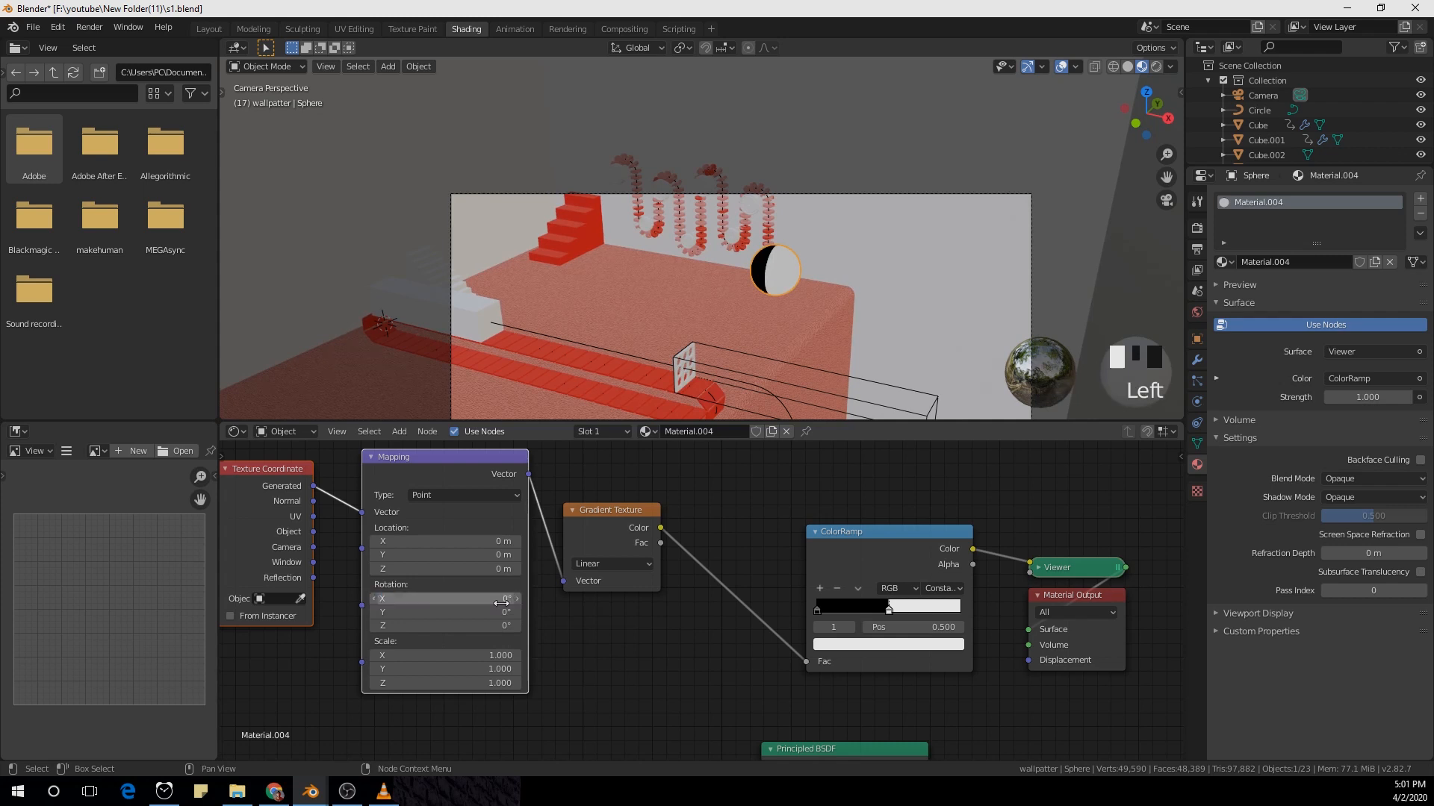
Step: Set the Mapping node's Y rotation to 90° so the sphere's gradient splits horizontally
drag(451, 612, 464, 612)
click(455, 612)
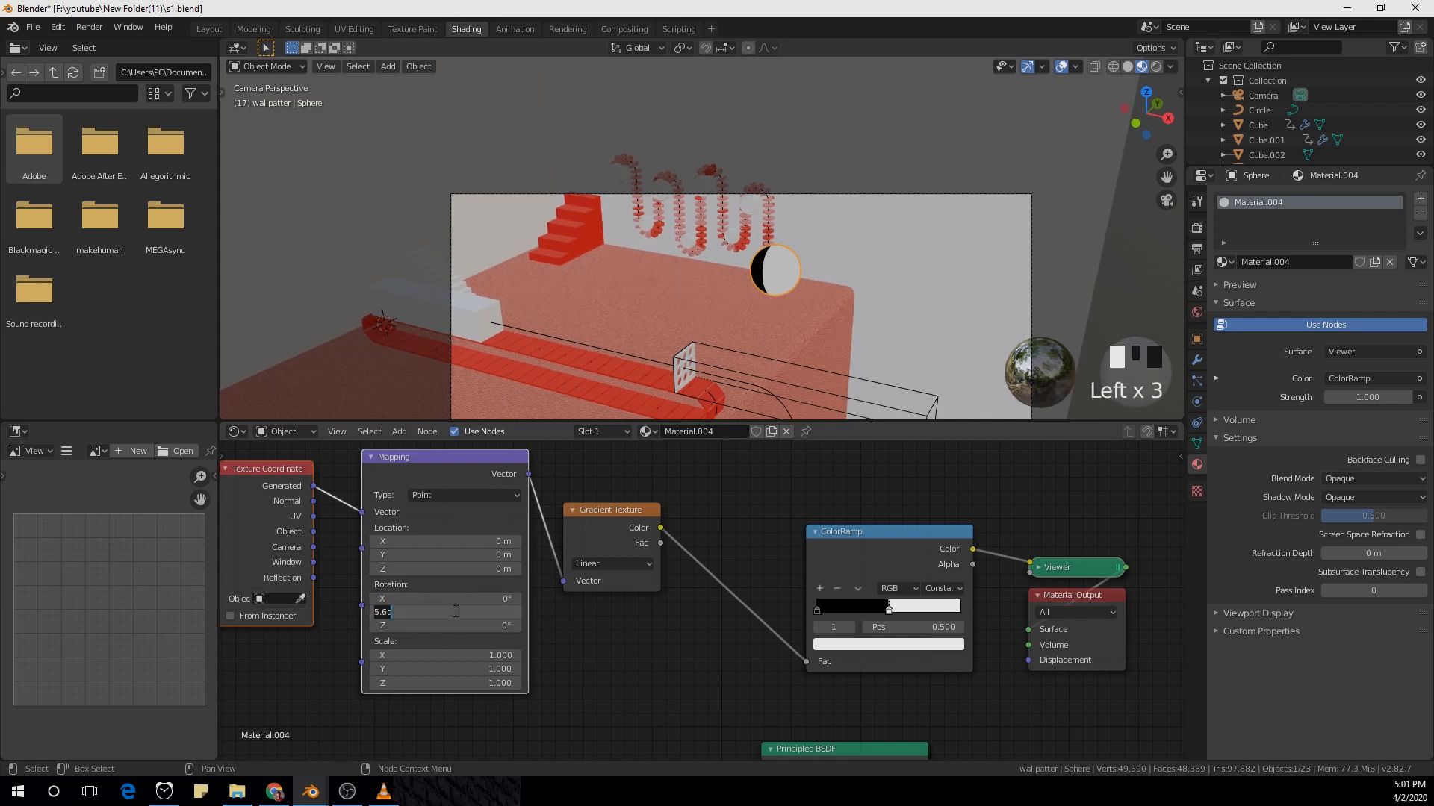
text(90)
key(Return)
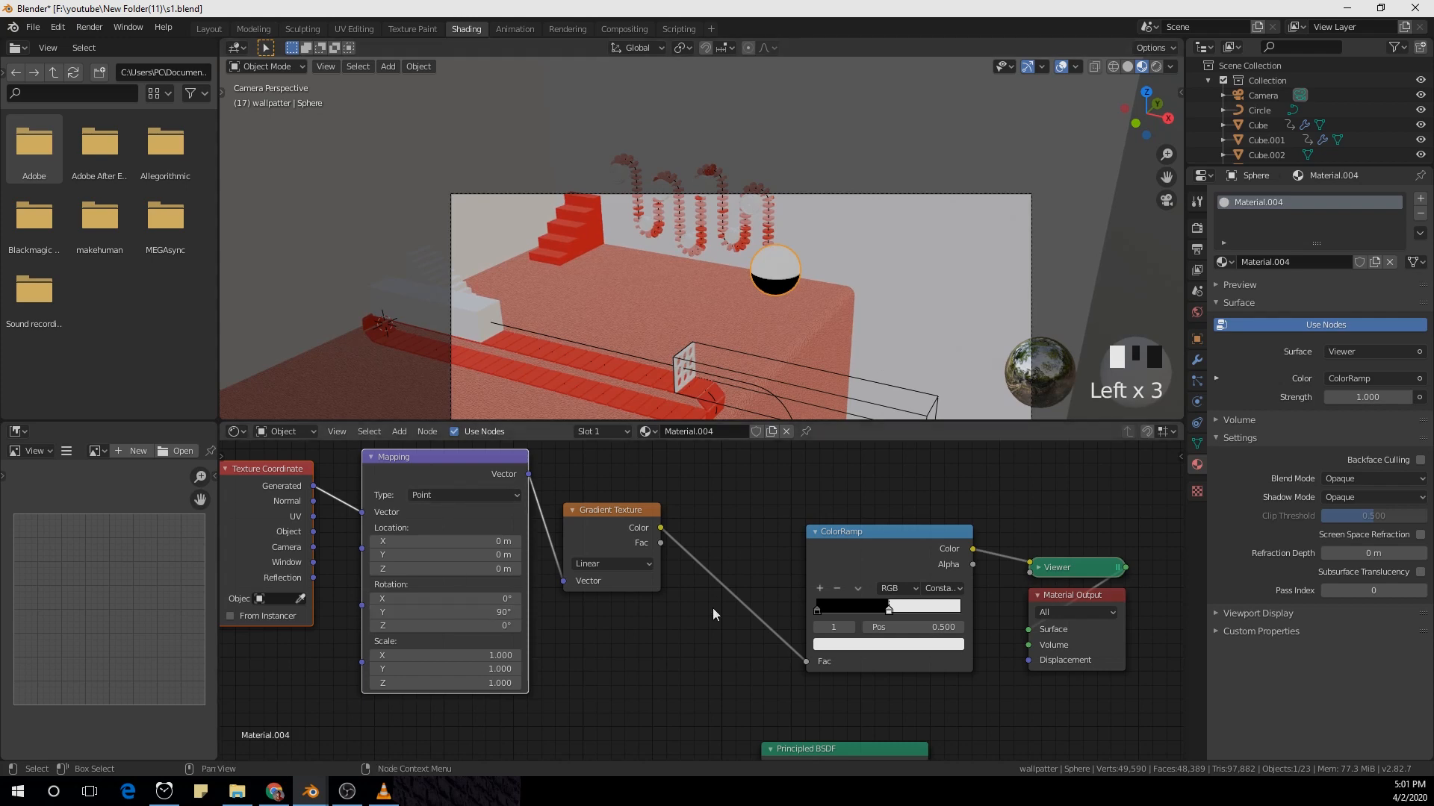
Step: Spread out the sphere's Principled BSDF and Material Output nodes and delete the Viewer node between the ColorRamp and the output
scroll(713, 608, down, 2)
middle_drag(875, 641, 697, 586)
scroll(697, 586, down, 1)
middle_drag(748, 652, 791, 590)
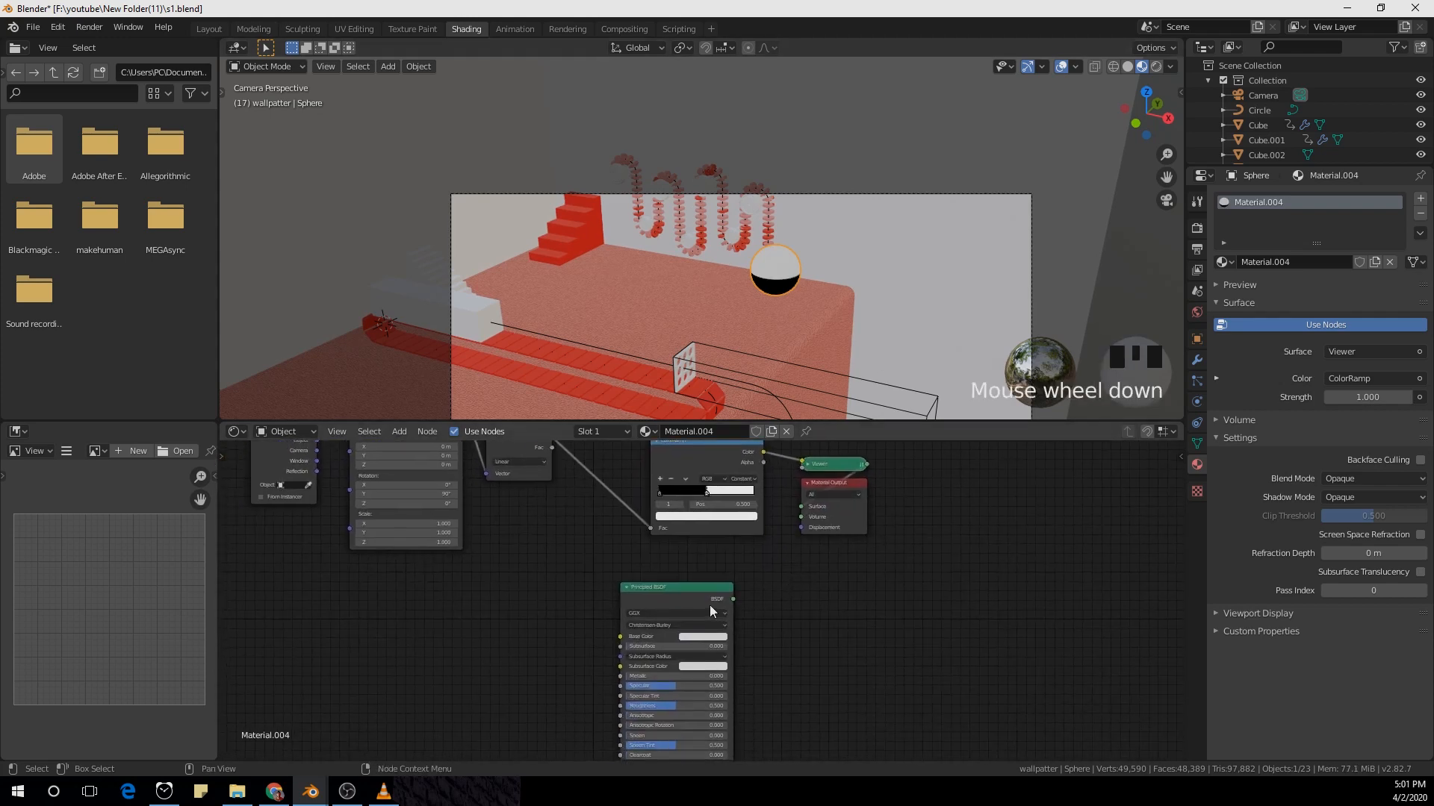
drag(708, 600, 592, 612)
scroll(668, 606, down, 1)
drag(834, 535, 971, 569)
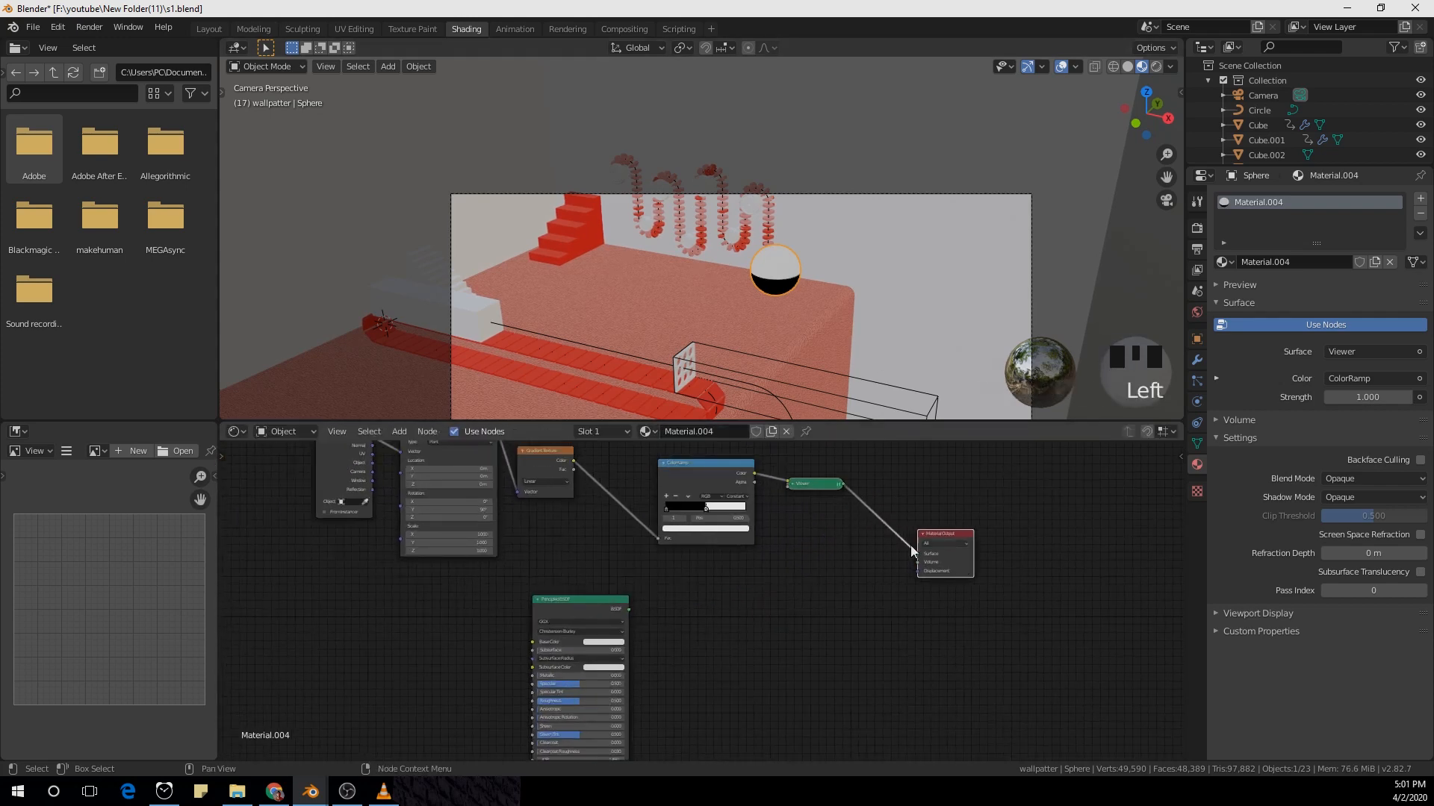
key(x)
scroll(830, 561, down, 1)
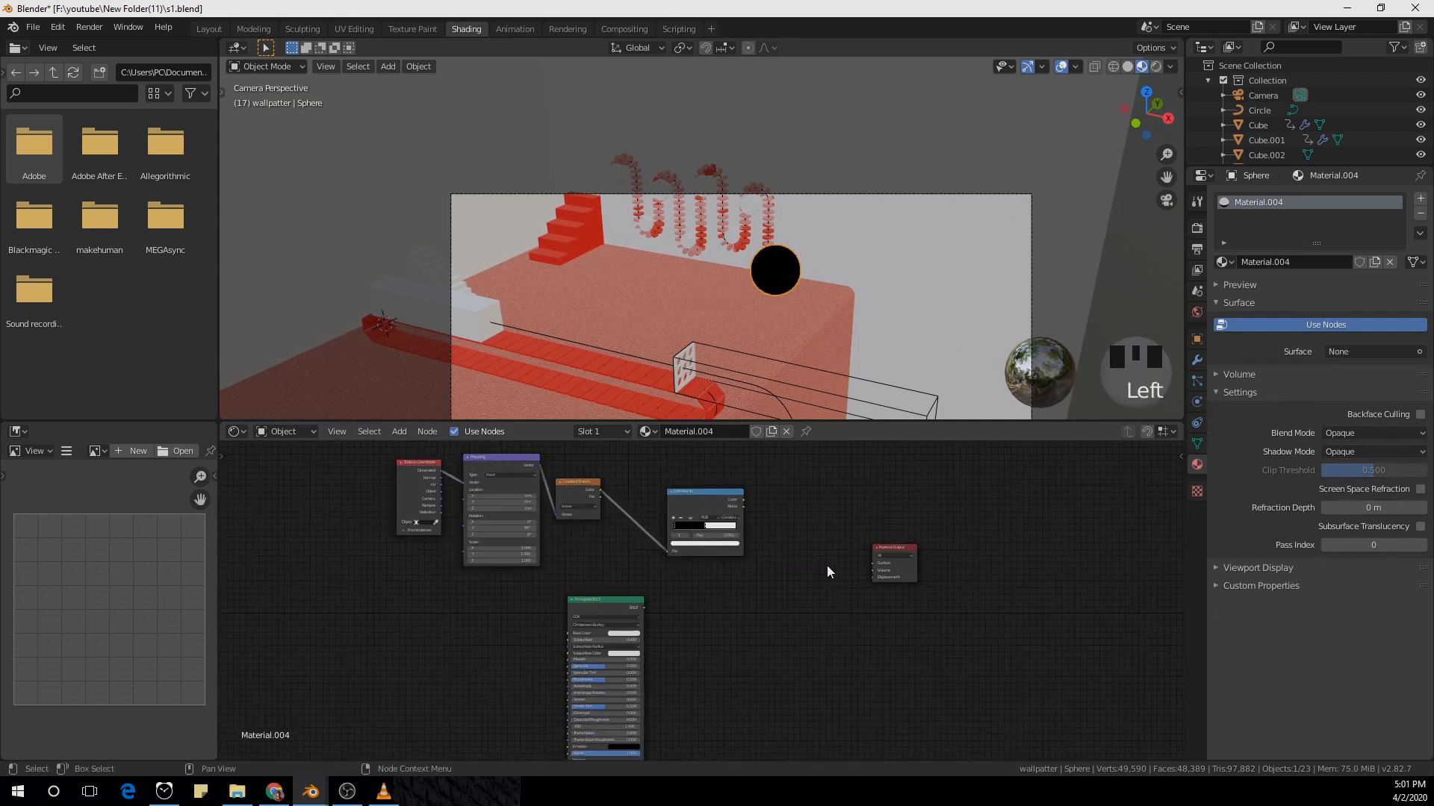
Step: Add a Mix Shader with the ColorRamp colour as its Fac and connect it to the Material Output's Surface
key(shift+a)
click(827, 566)
text(maix)
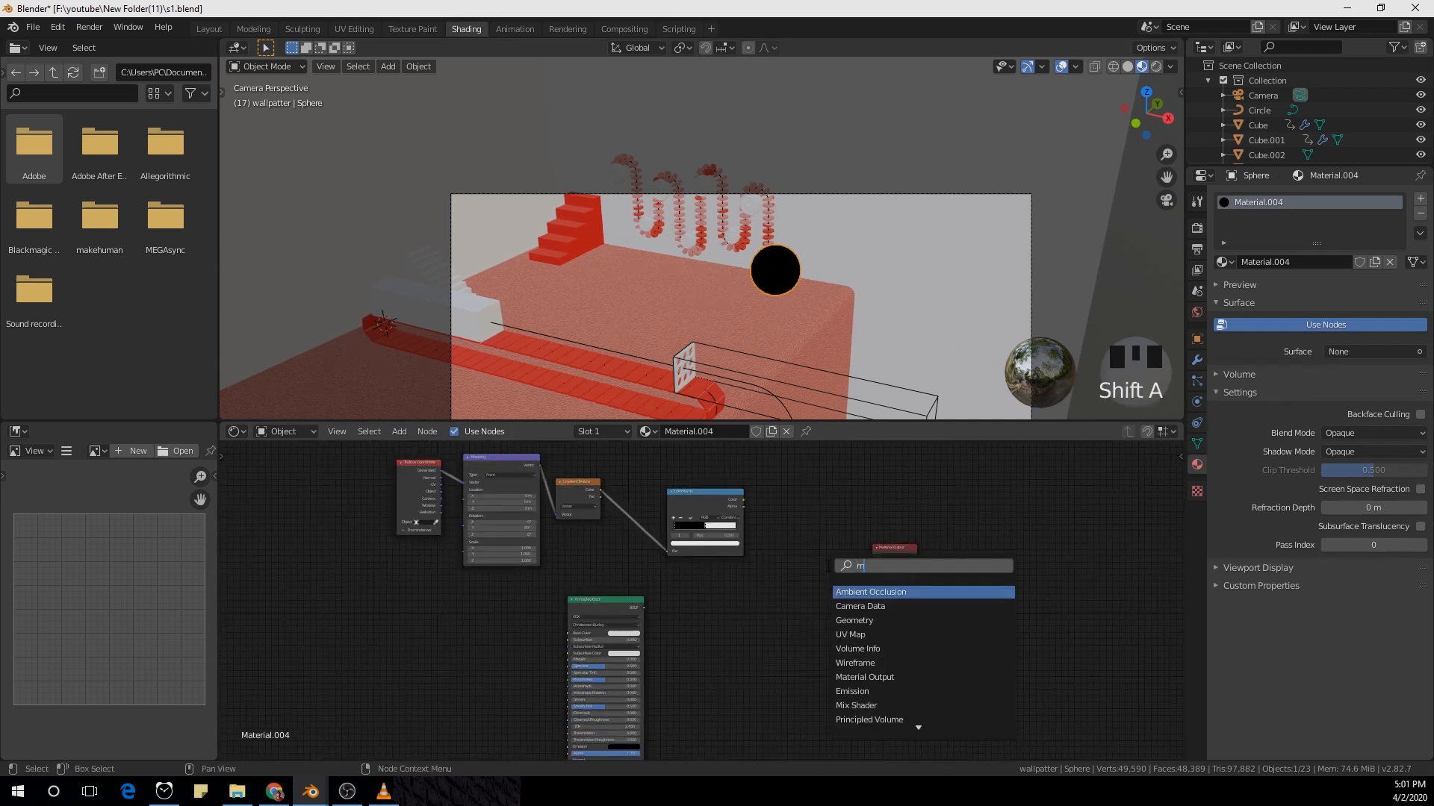
key(BackSpace)
key(BackSpace)
text(ix)
key(Return)
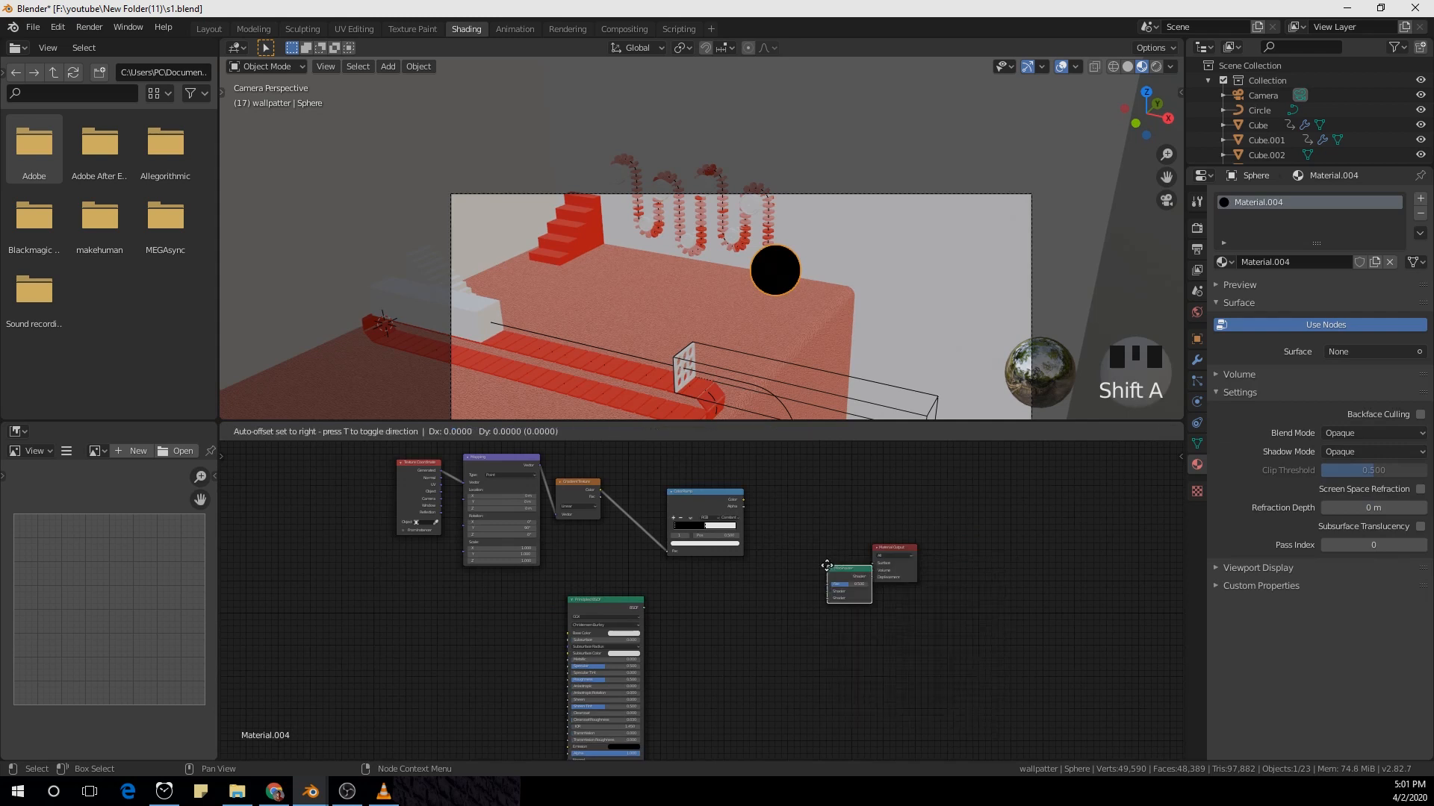
drag(744, 500, 799, 581)
ctrl+shift+click(814, 563)
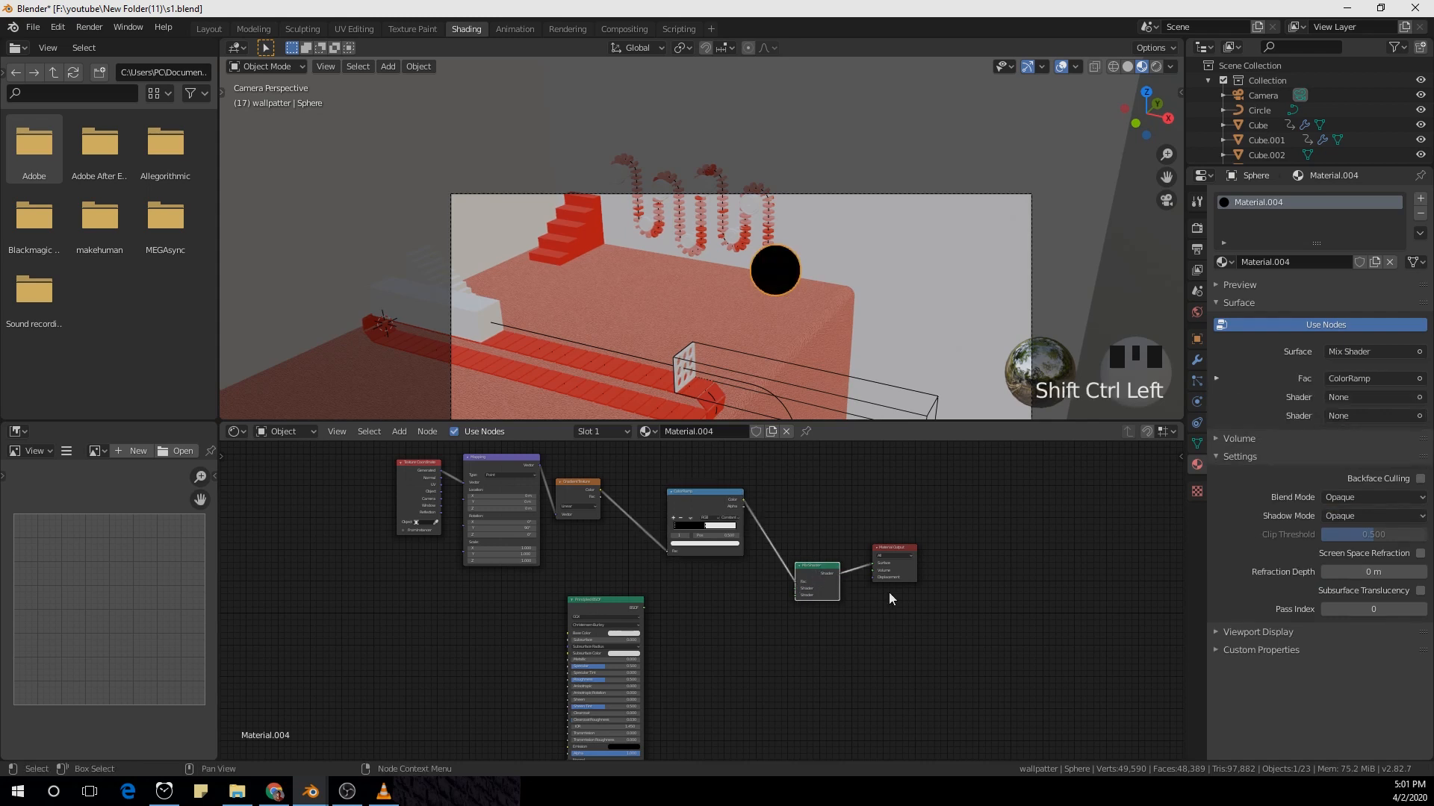
Step: Connect the Principled BSDF to the first Mix Shader input, and duplicate it for the second Shader input
scroll(660, 634, up, 2)
drag(623, 611, 833, 585)
middle_drag(586, 620, 528, 552)
click(523, 539)
key(shift+d)
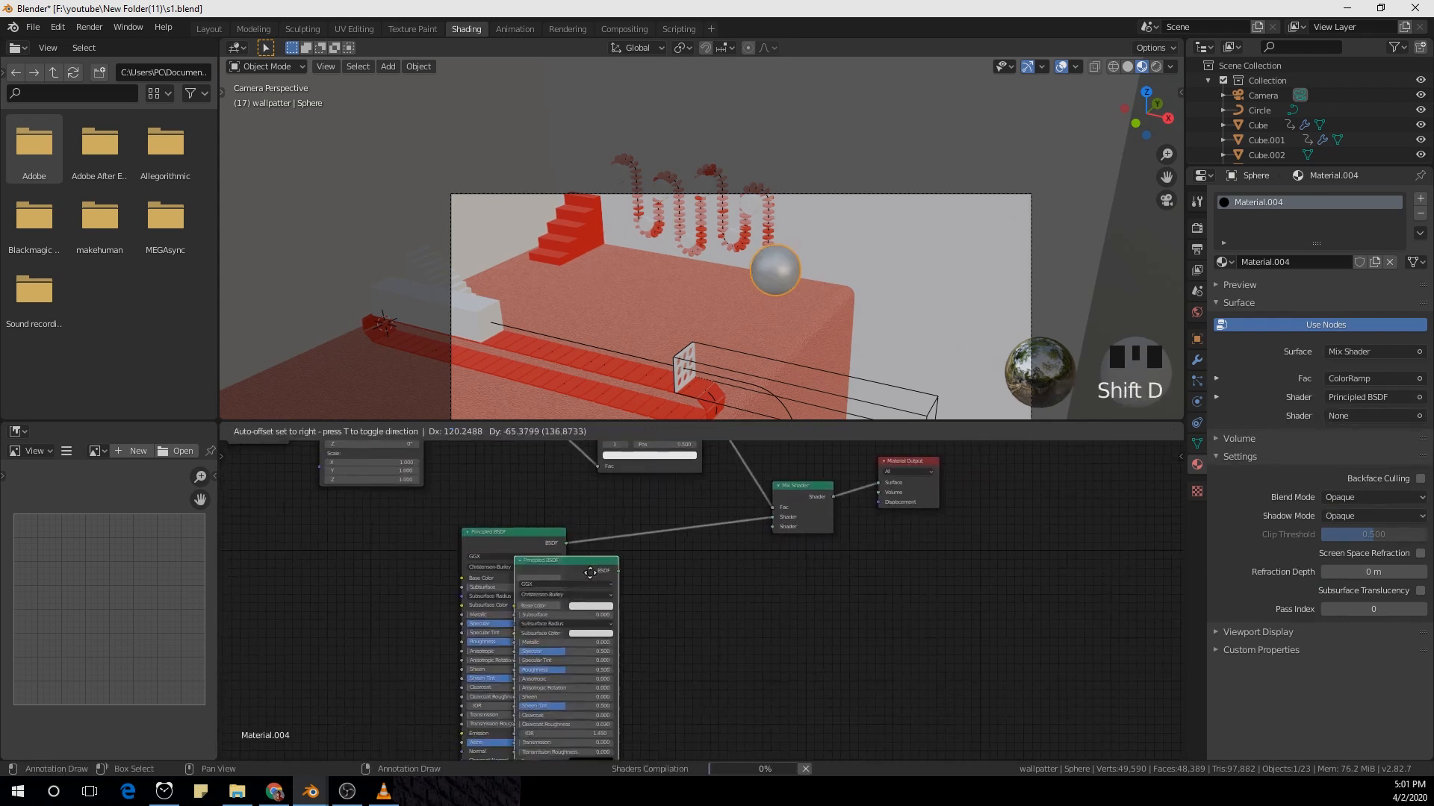
click(679, 594)
drag(719, 597, 778, 530)
Step: Give the duplicated Principled BSDF a pale pink base colour and the original one a strong red base colour
scroll(778, 530, up, 2)
middle_drag(629, 642, 707, 607)
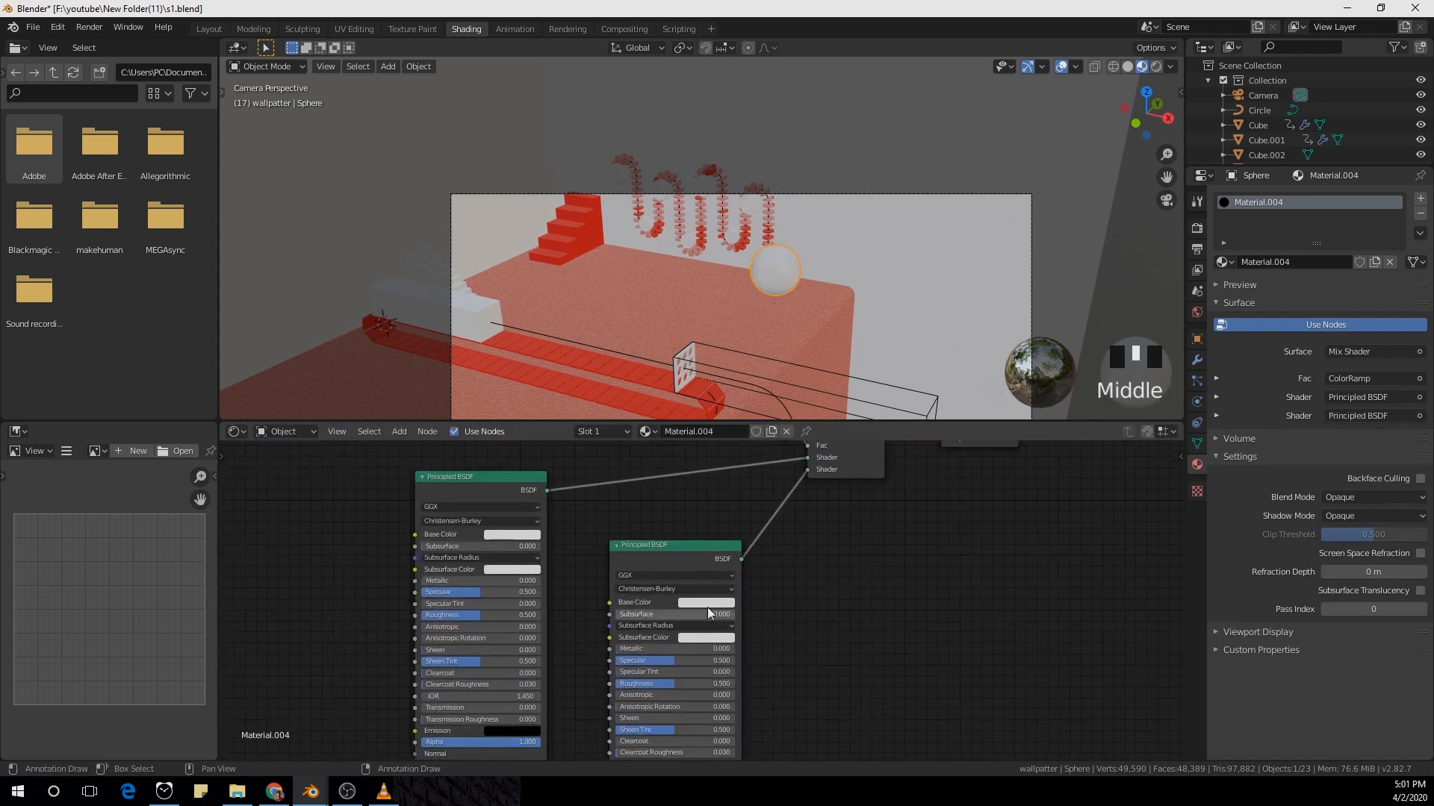
click(707, 603)
drag(725, 490, 724, 507)
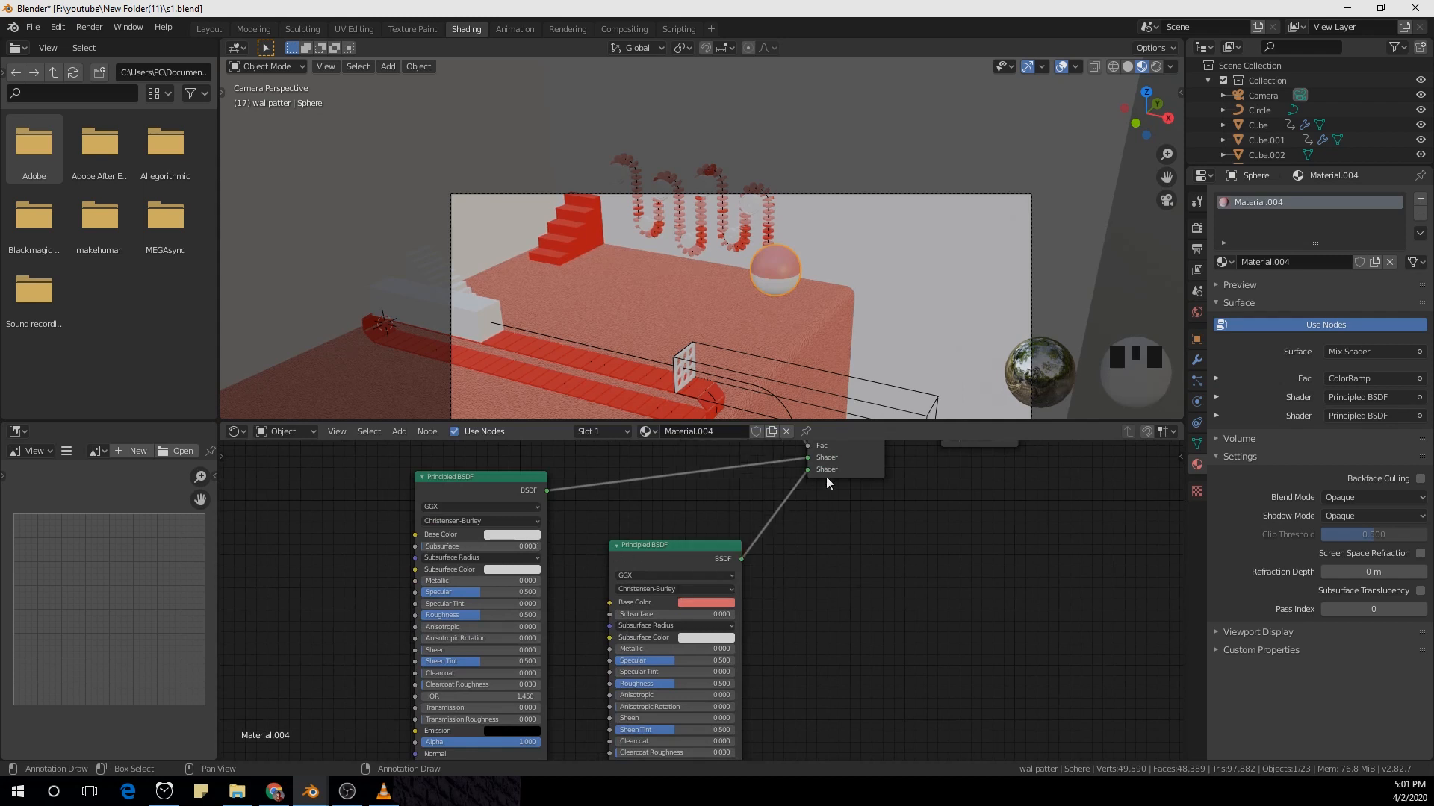
middle_drag(826, 478, 851, 561)
click(648, 663)
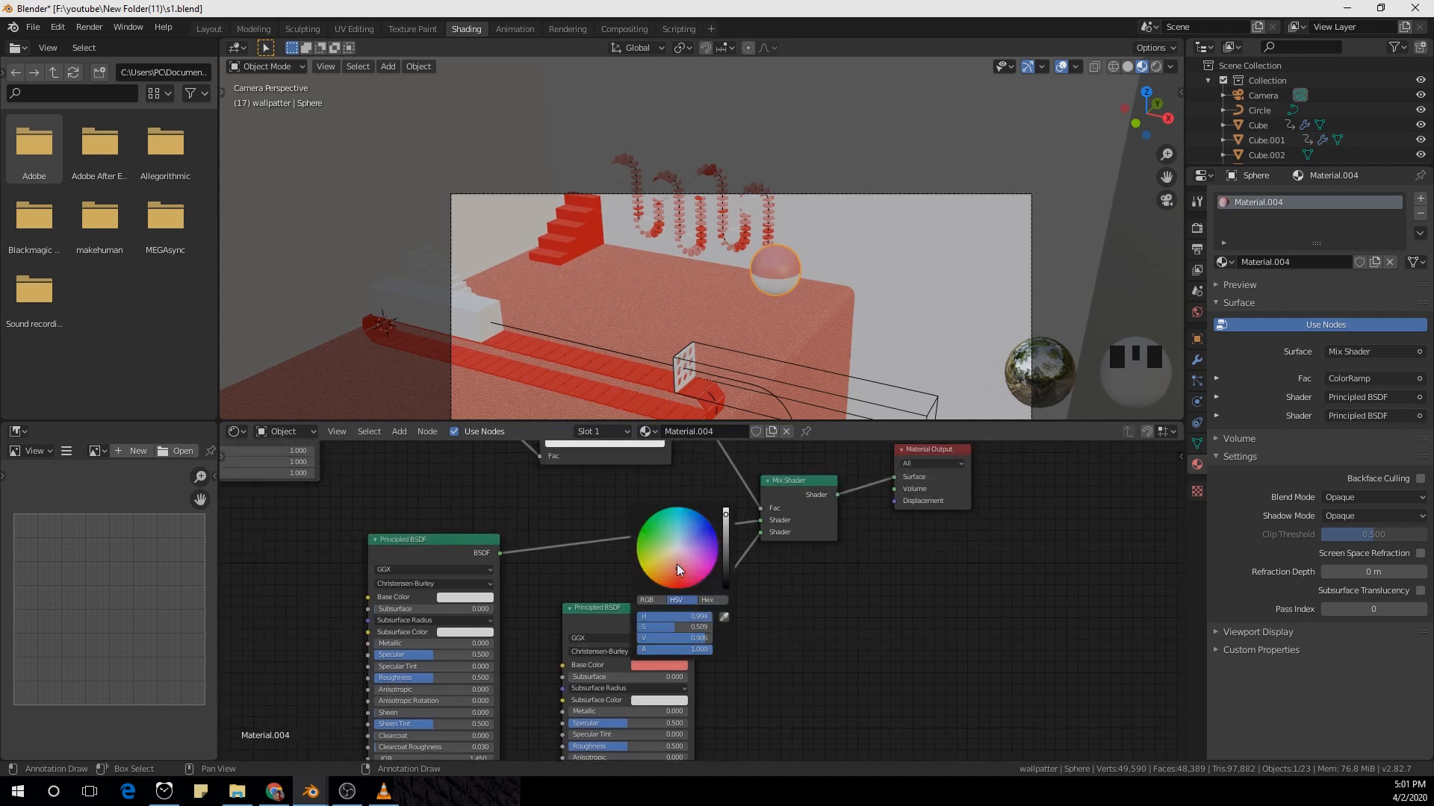
drag(677, 563, 672, 571)
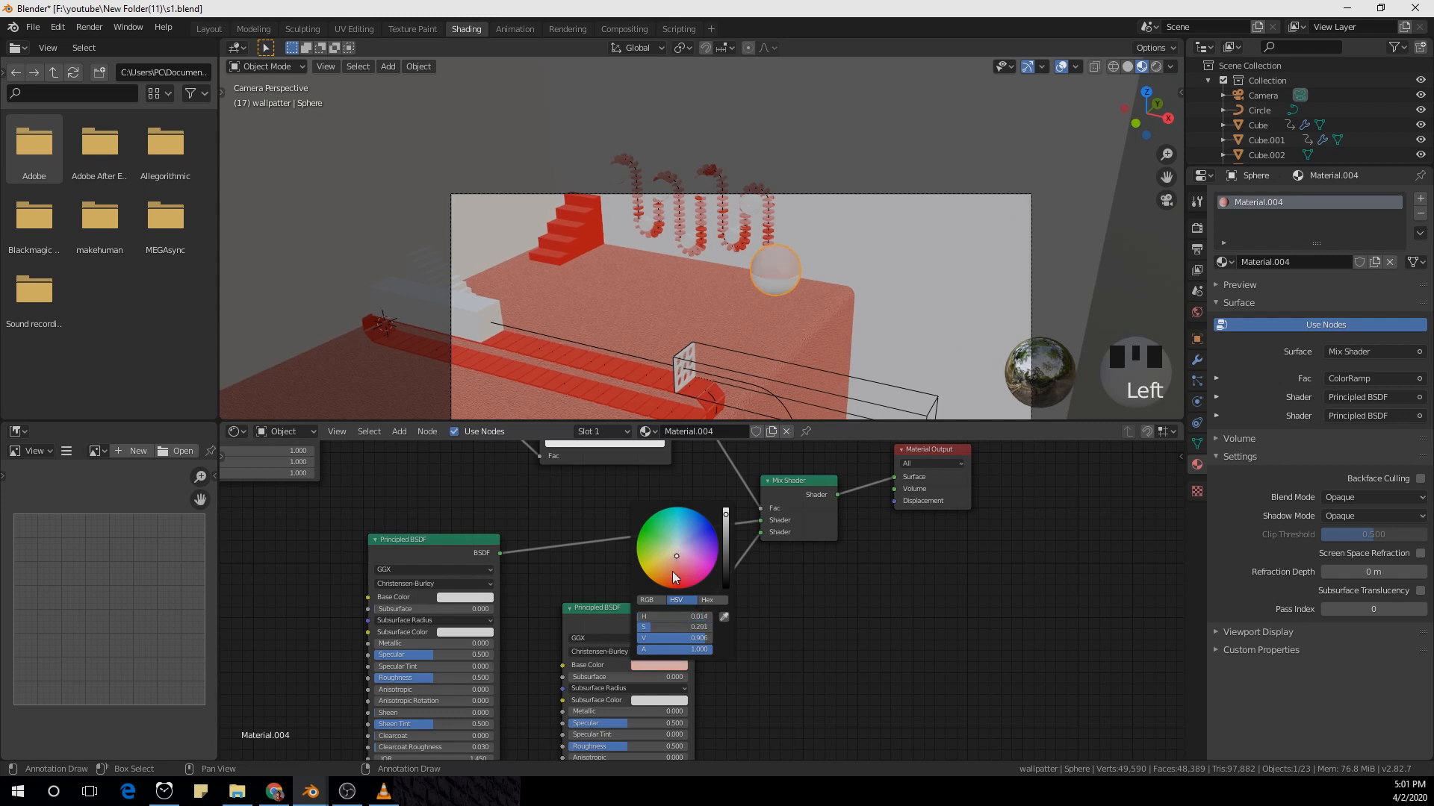
click(478, 598)
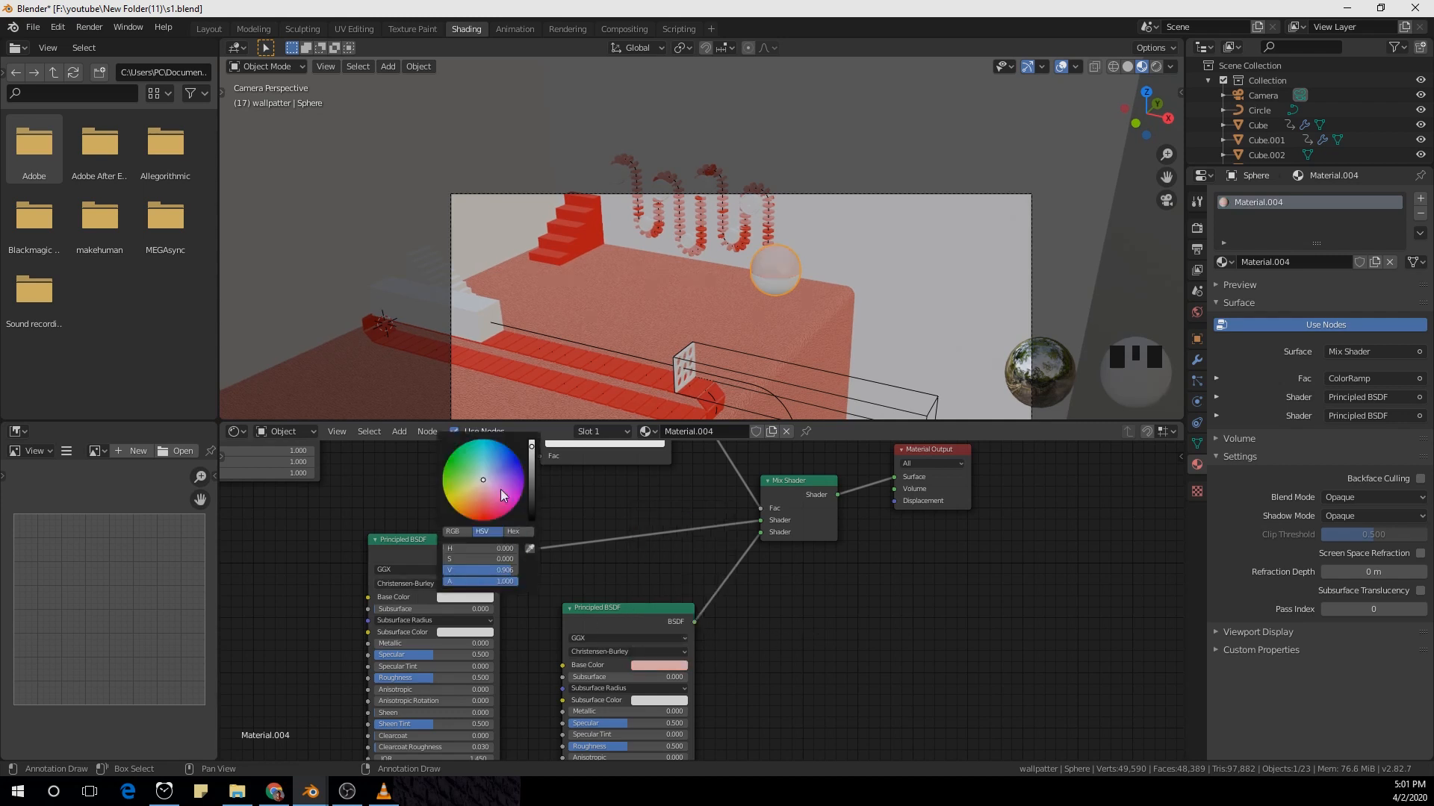
drag(499, 491, 484, 509)
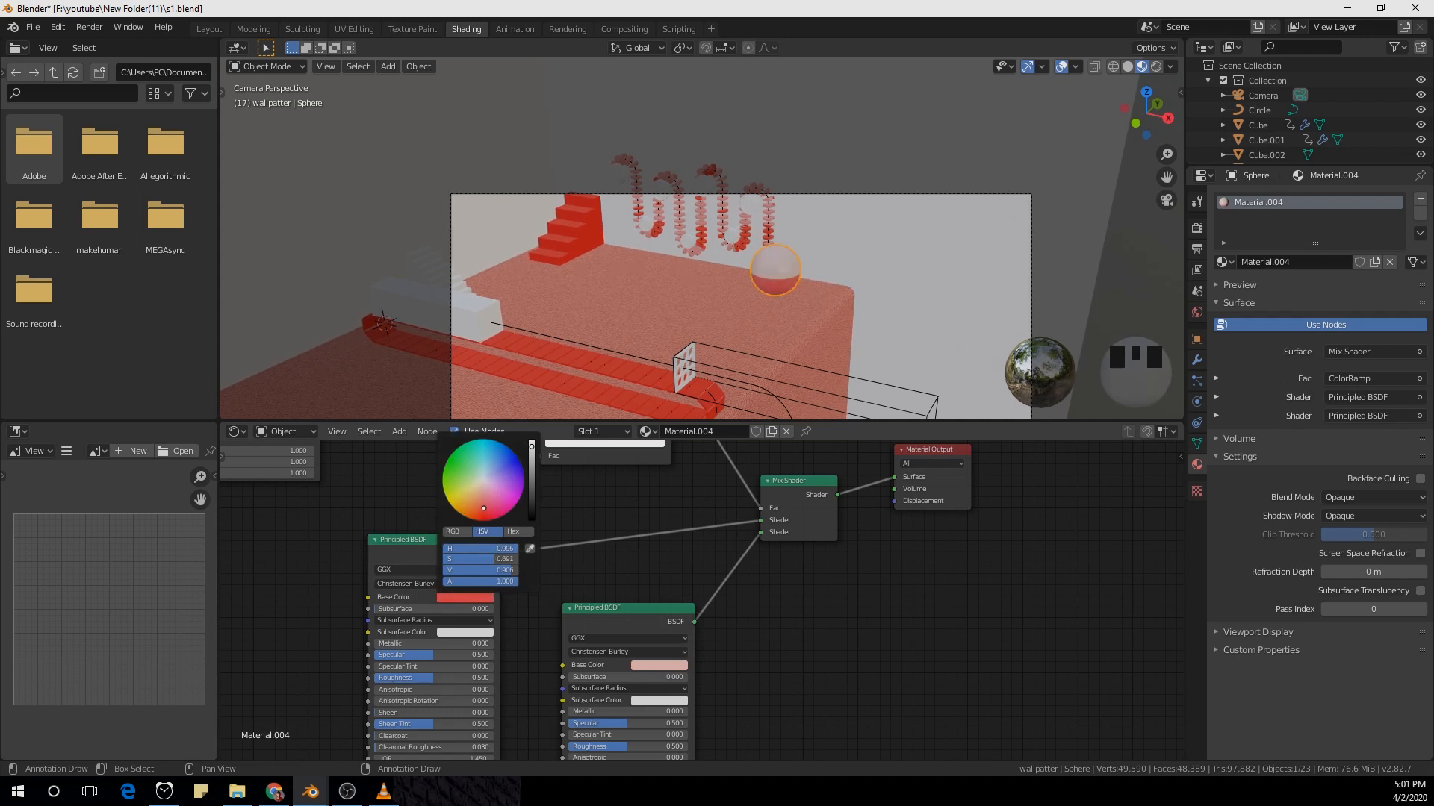
Step: Soften the red base colour of the wall chain's second Principled BSDF to a slightly less saturated red
click(746, 241)
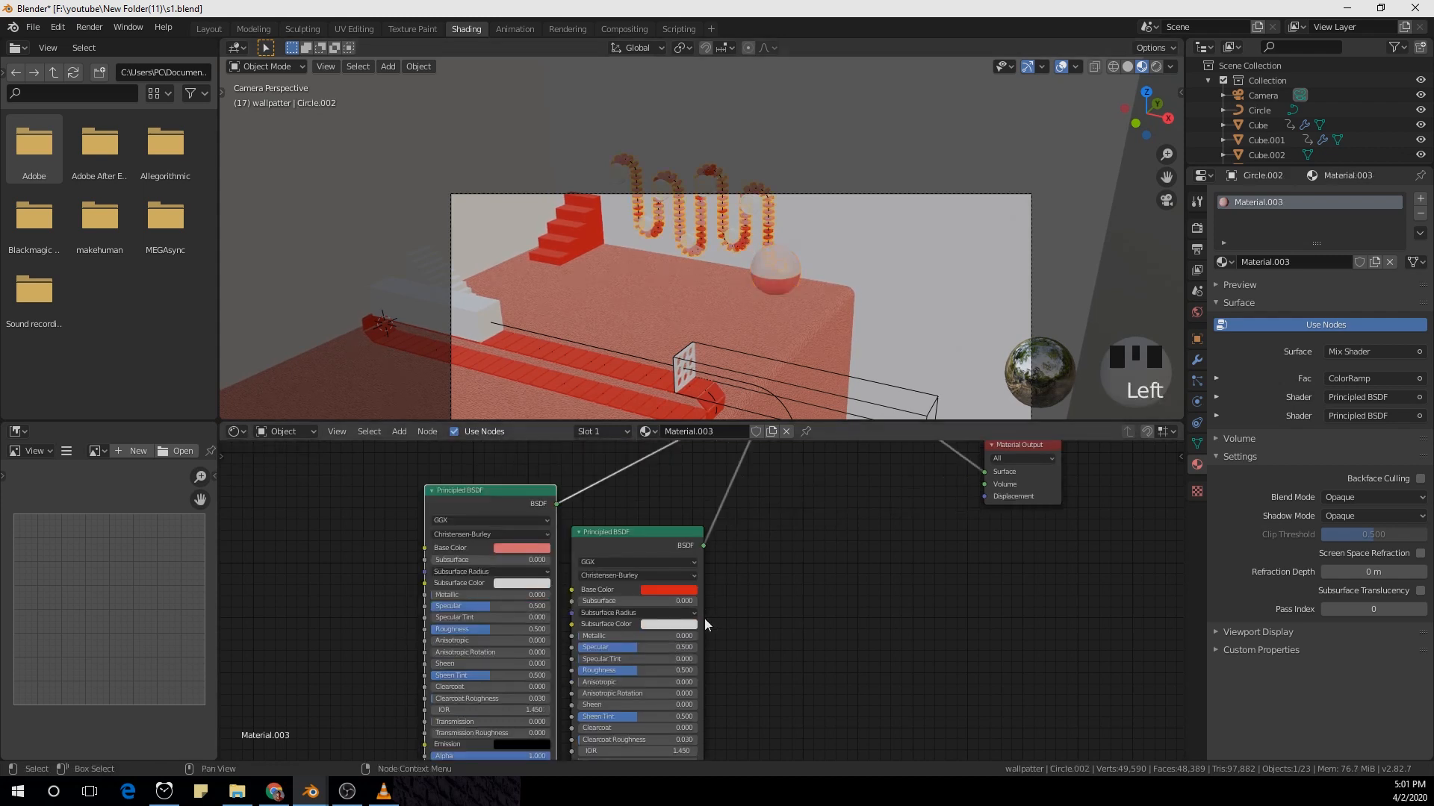
click(672, 590)
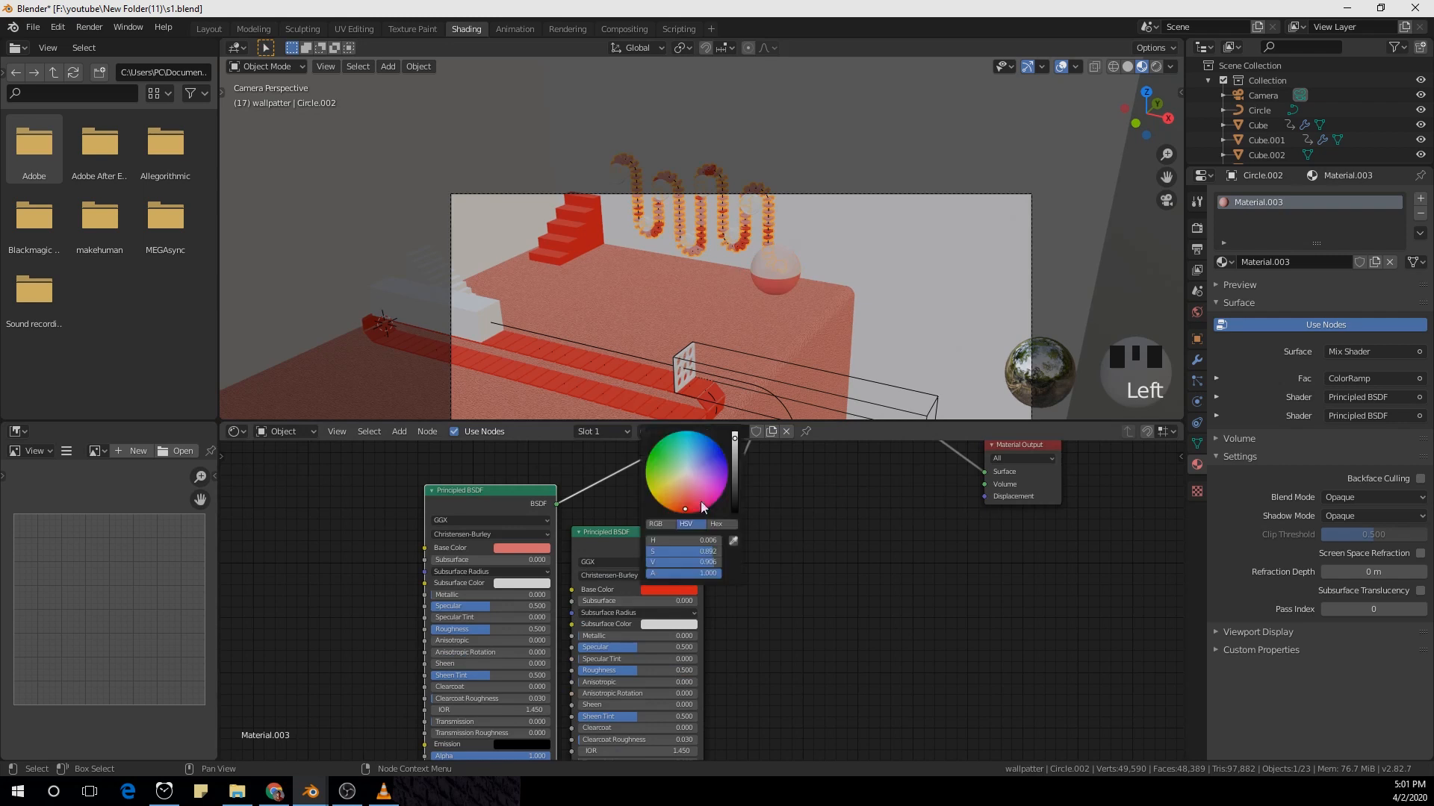
click(684, 494)
drag(685, 497, 687, 500)
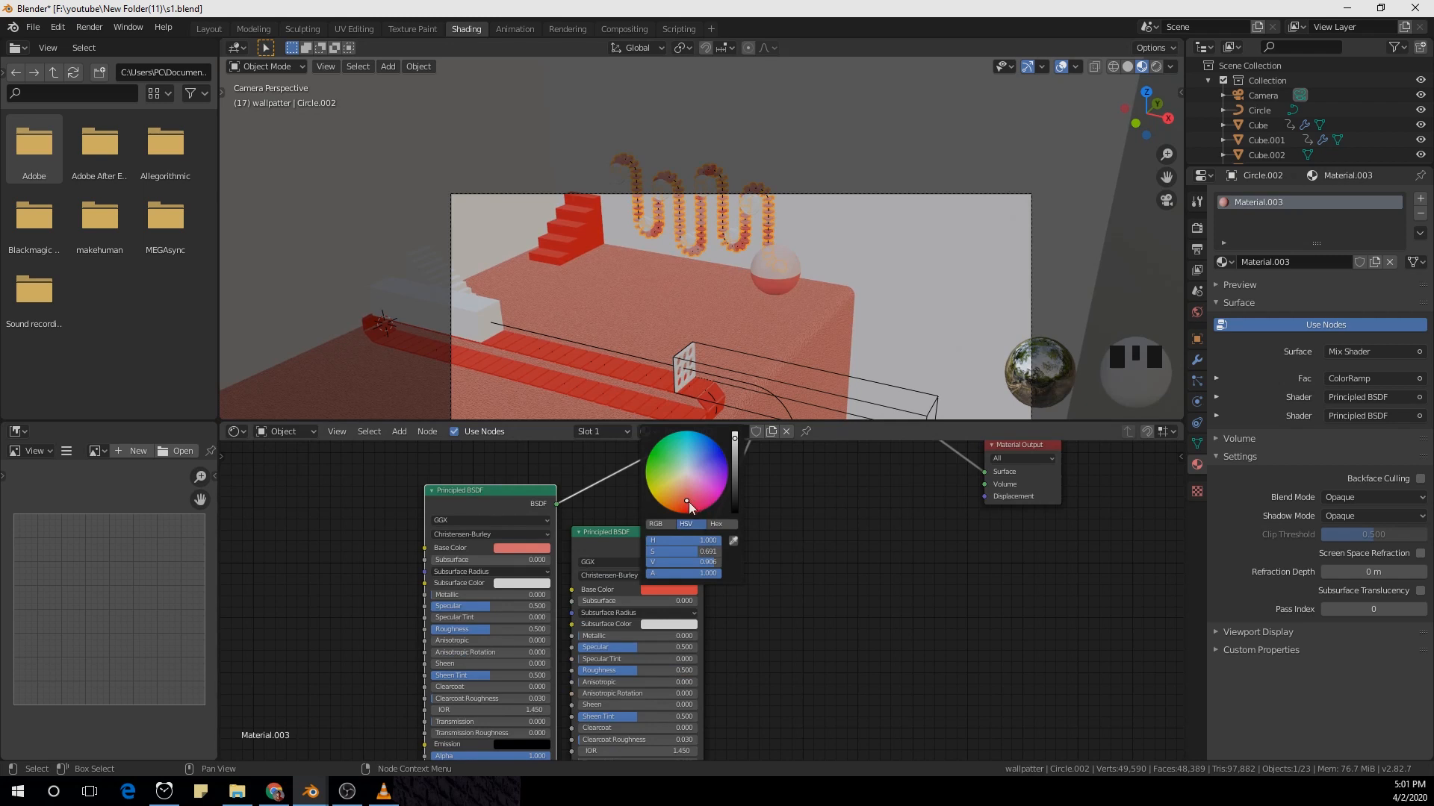
drag(688, 503, 684, 506)
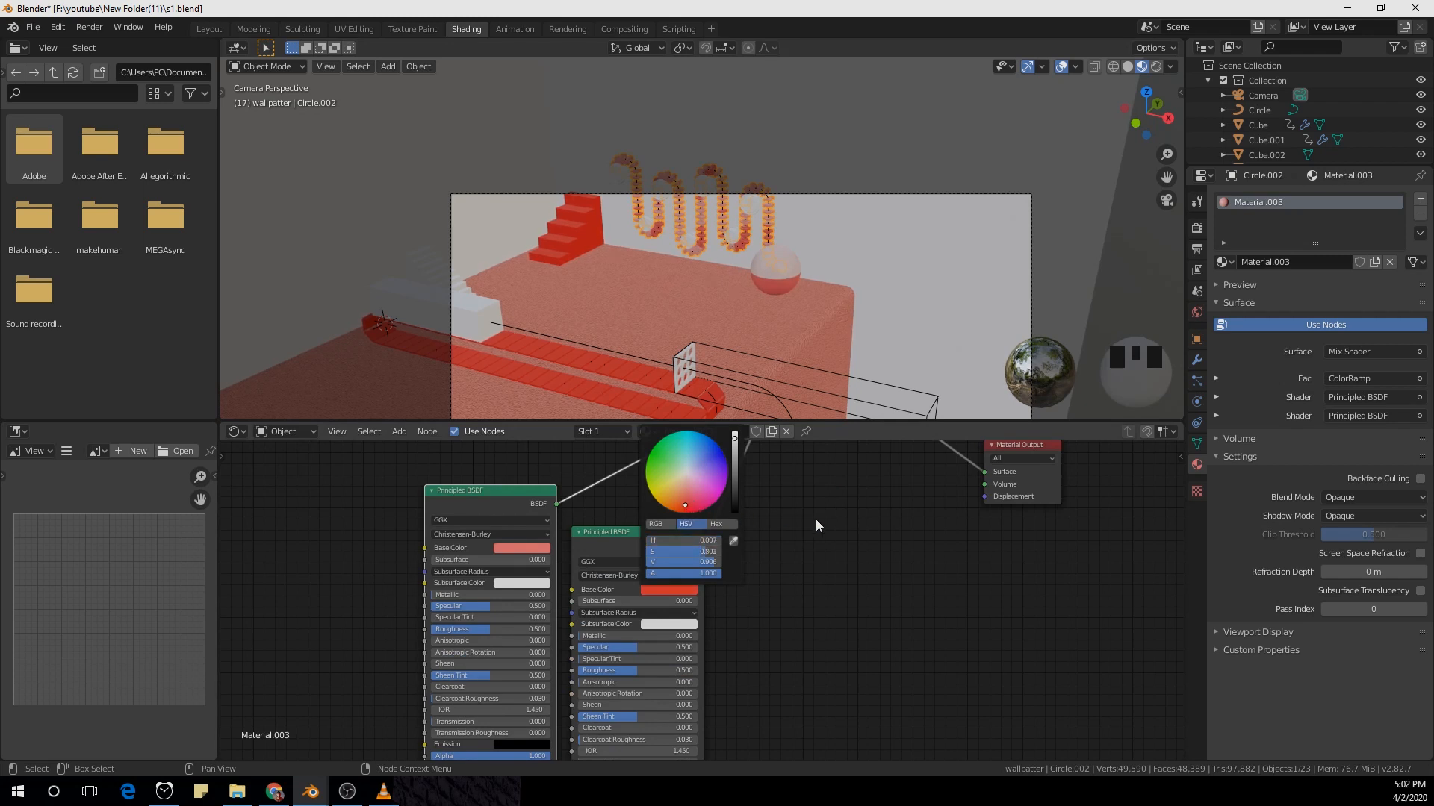
Step: Create a new material for the long white box on the belt and space out its Principled BSDF and Material Output nodes
double_click(482, 313)
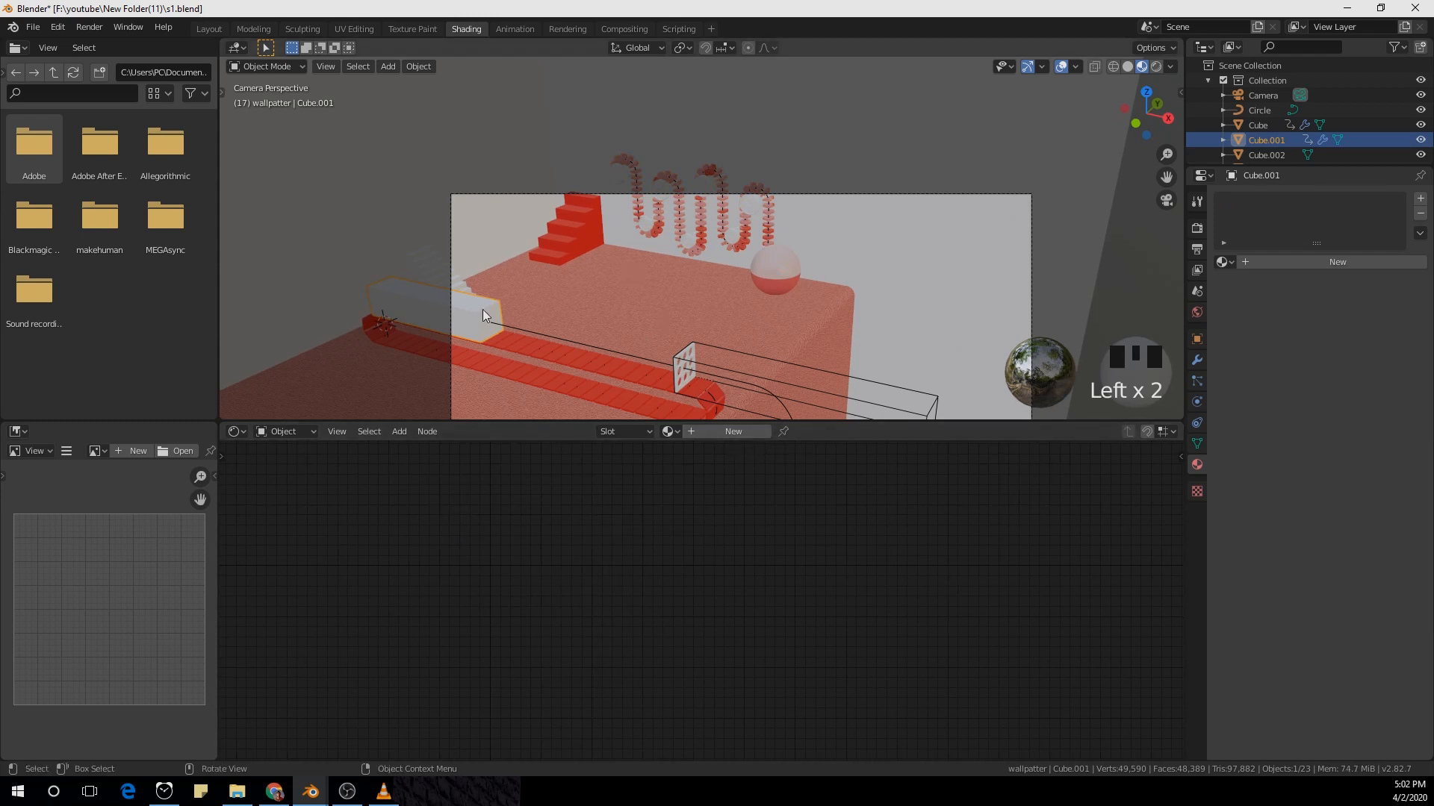
click(726, 431)
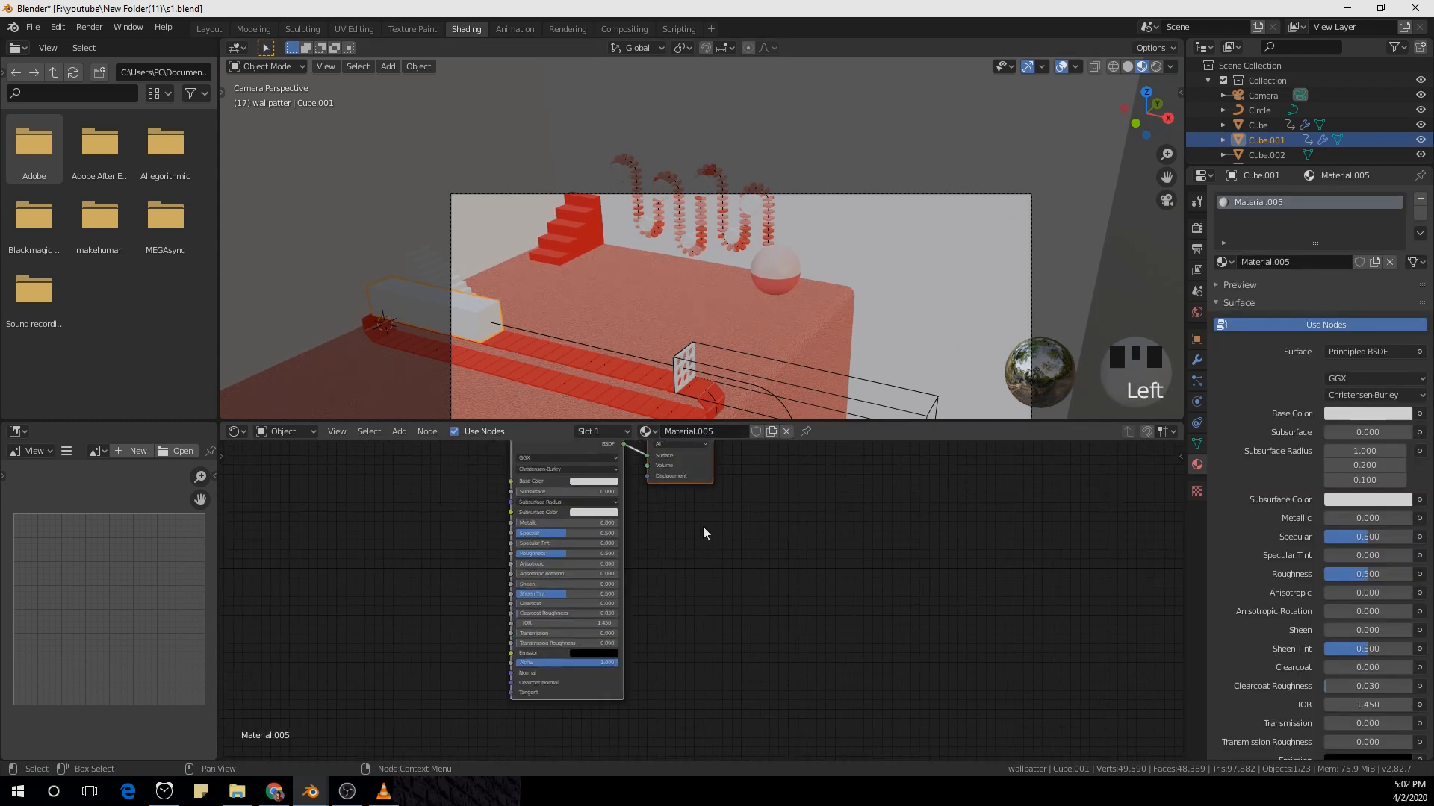
drag(608, 553, 746, 542)
click(497, 498)
drag(586, 509, 407, 542)
scroll(516, 526, up, 1)
middle_drag(507, 527, 675, 533)
click(683, 538)
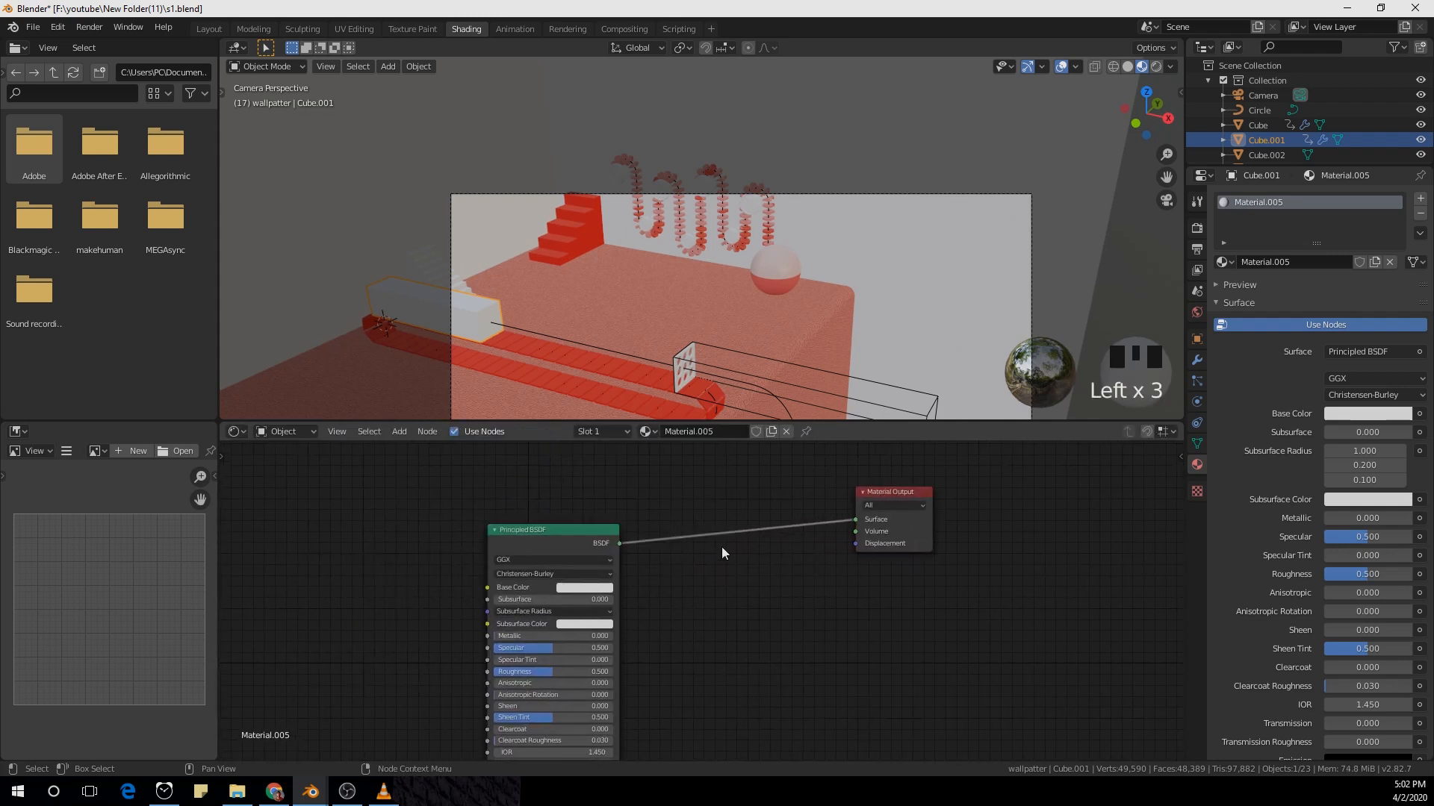
scroll(626, 575, down, 1)
click(562, 544)
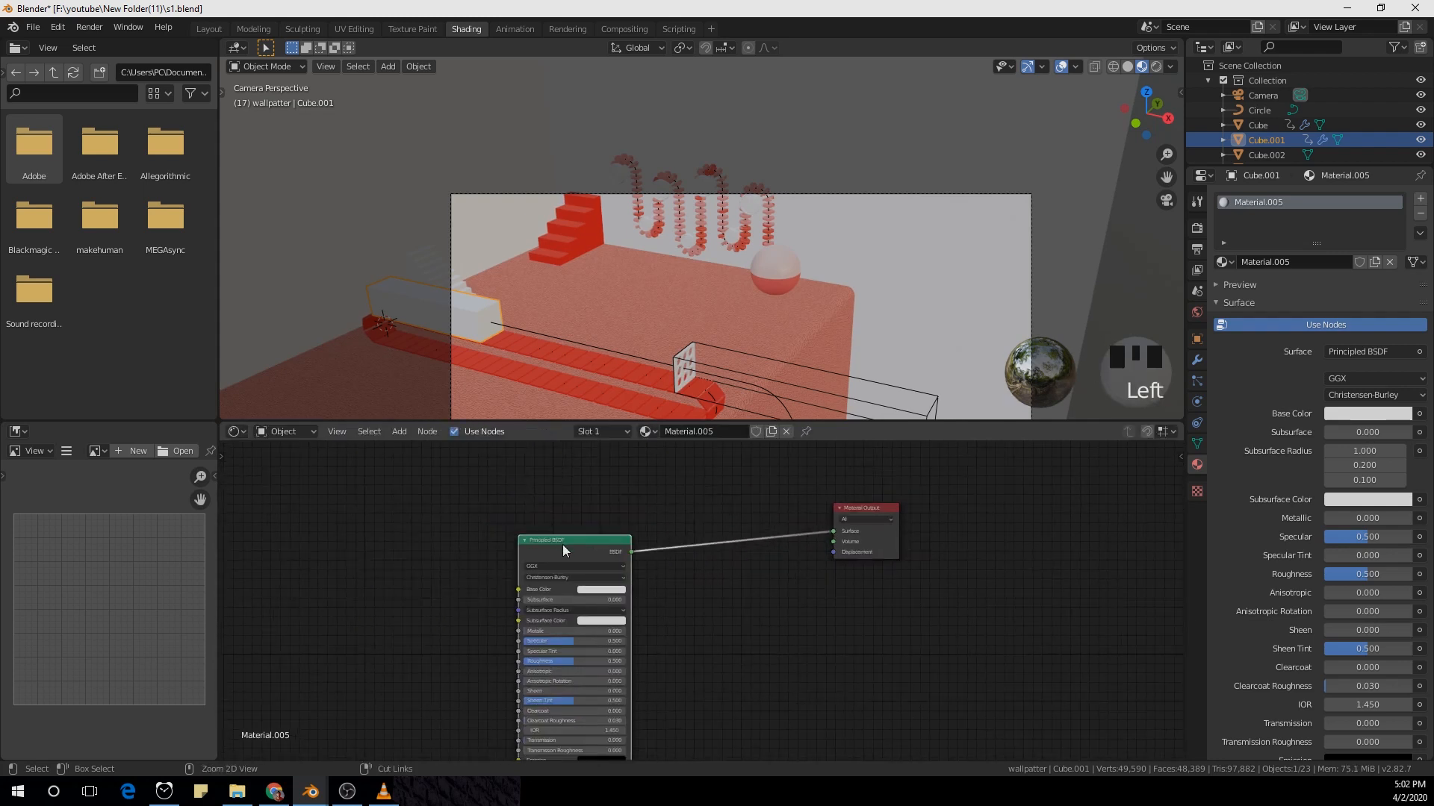
drag(570, 551, 574, 598)
Step: Add a Voronoi Texture above the Principled BSDF and preview it on the box through a Viewer node
key(shift+a)
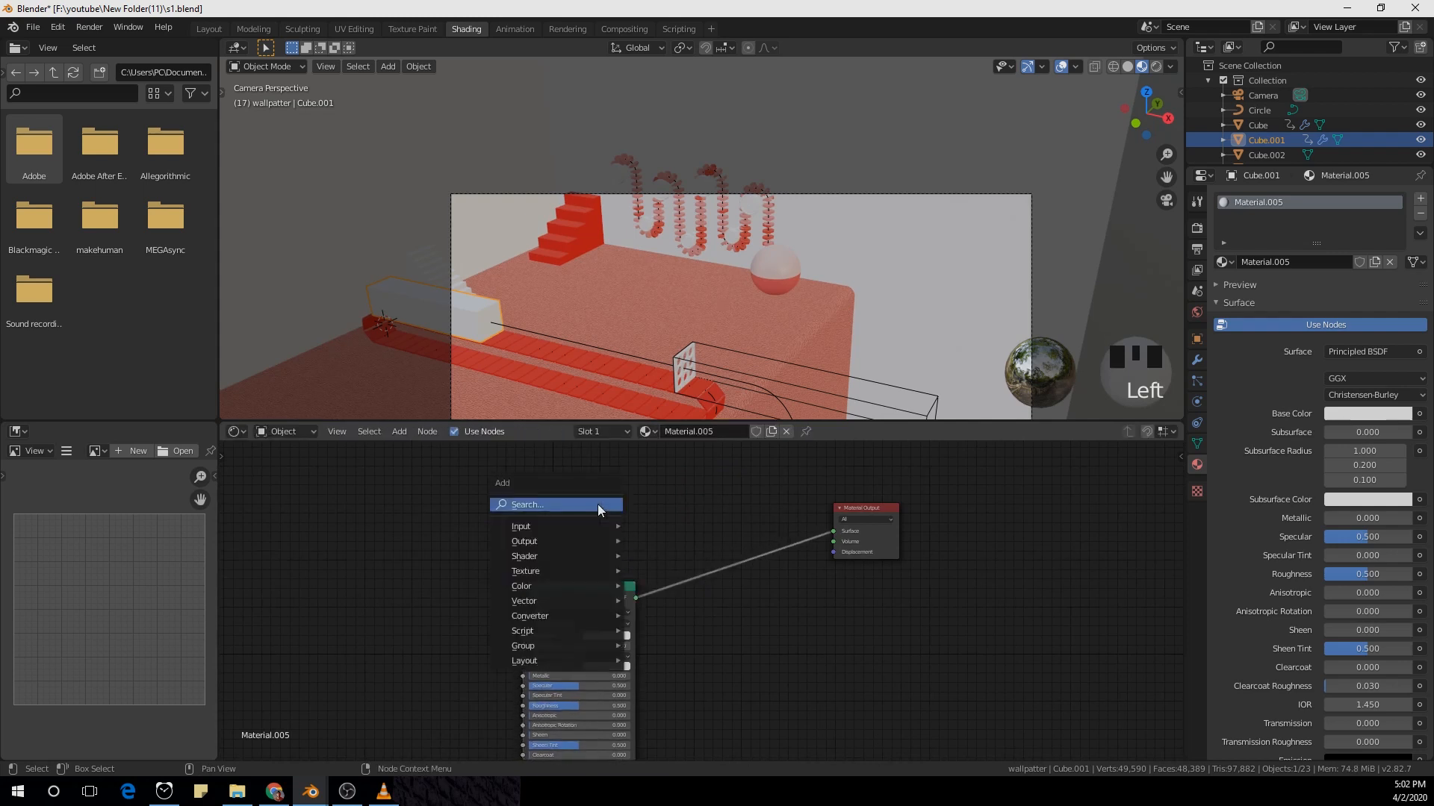
click(597, 504)
text(voro)
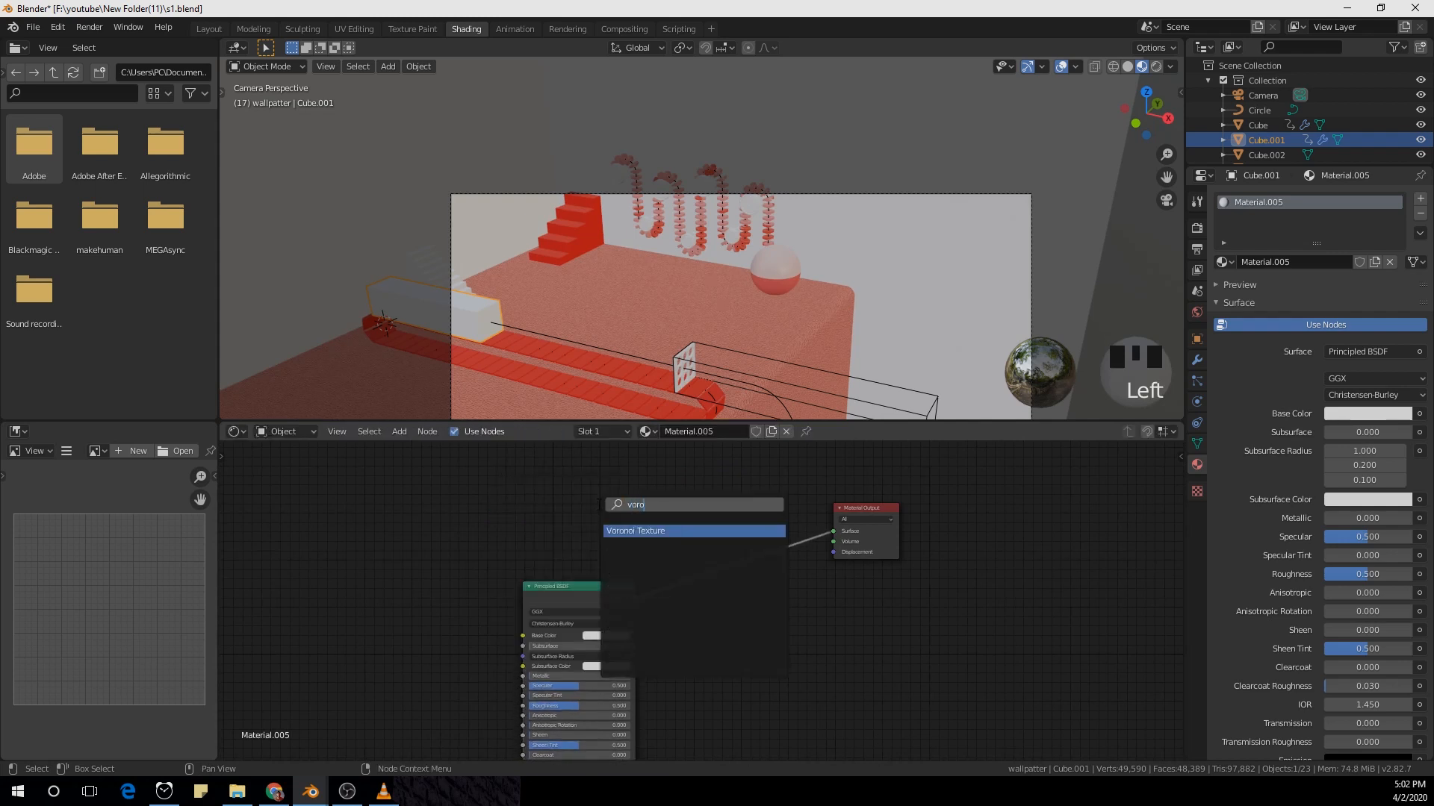
key(Return)
click(548, 470)
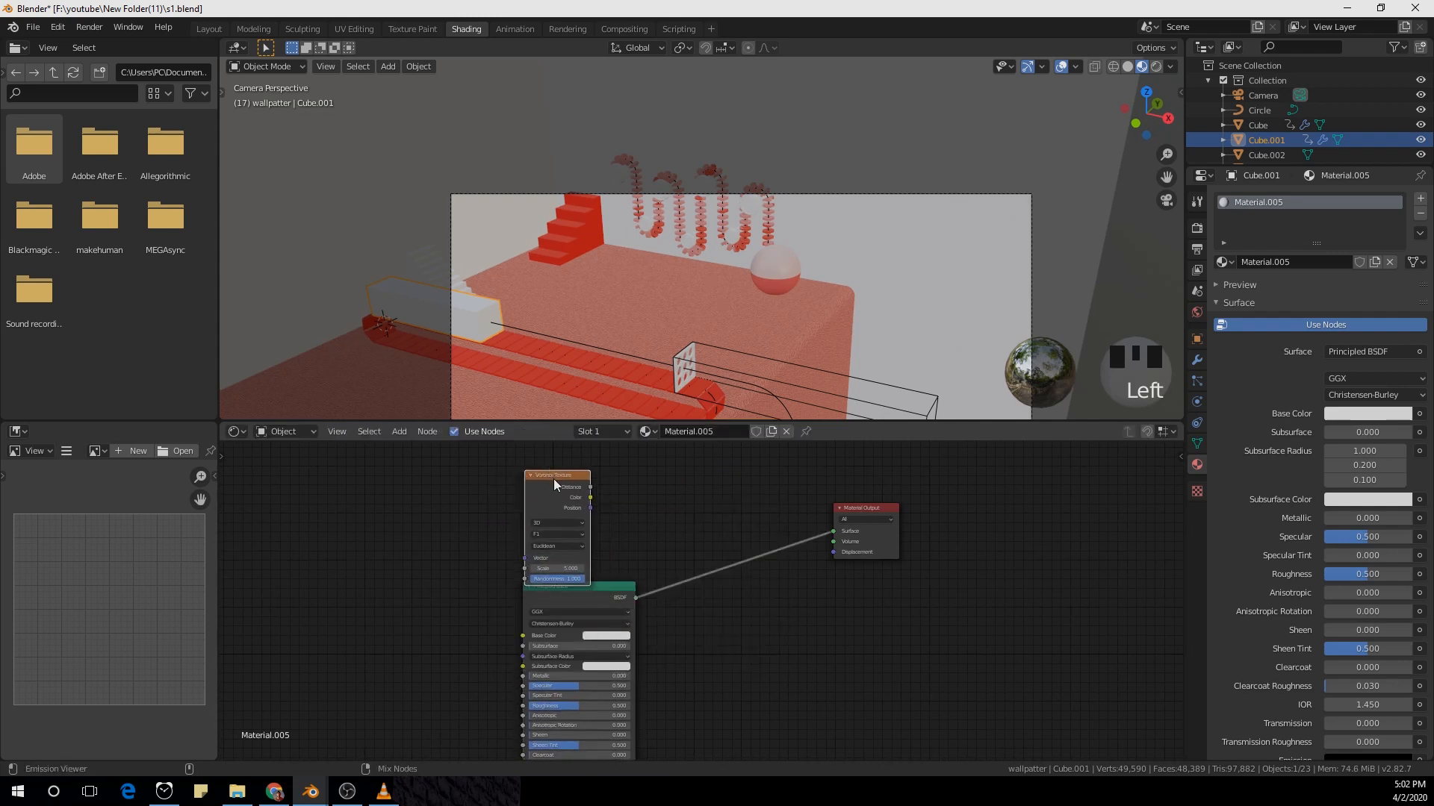
ctrl+shift+click(553, 478)
middle_drag(519, 360, 563, 360)
shift+middle_drag(472, 308, 543, 324)
Step: Add Texture Coordinate and Mapping nodes to the Voronoi Texture, using the Object coordinates as the Mapping node's Vector input
click(451, 504)
click(552, 481)
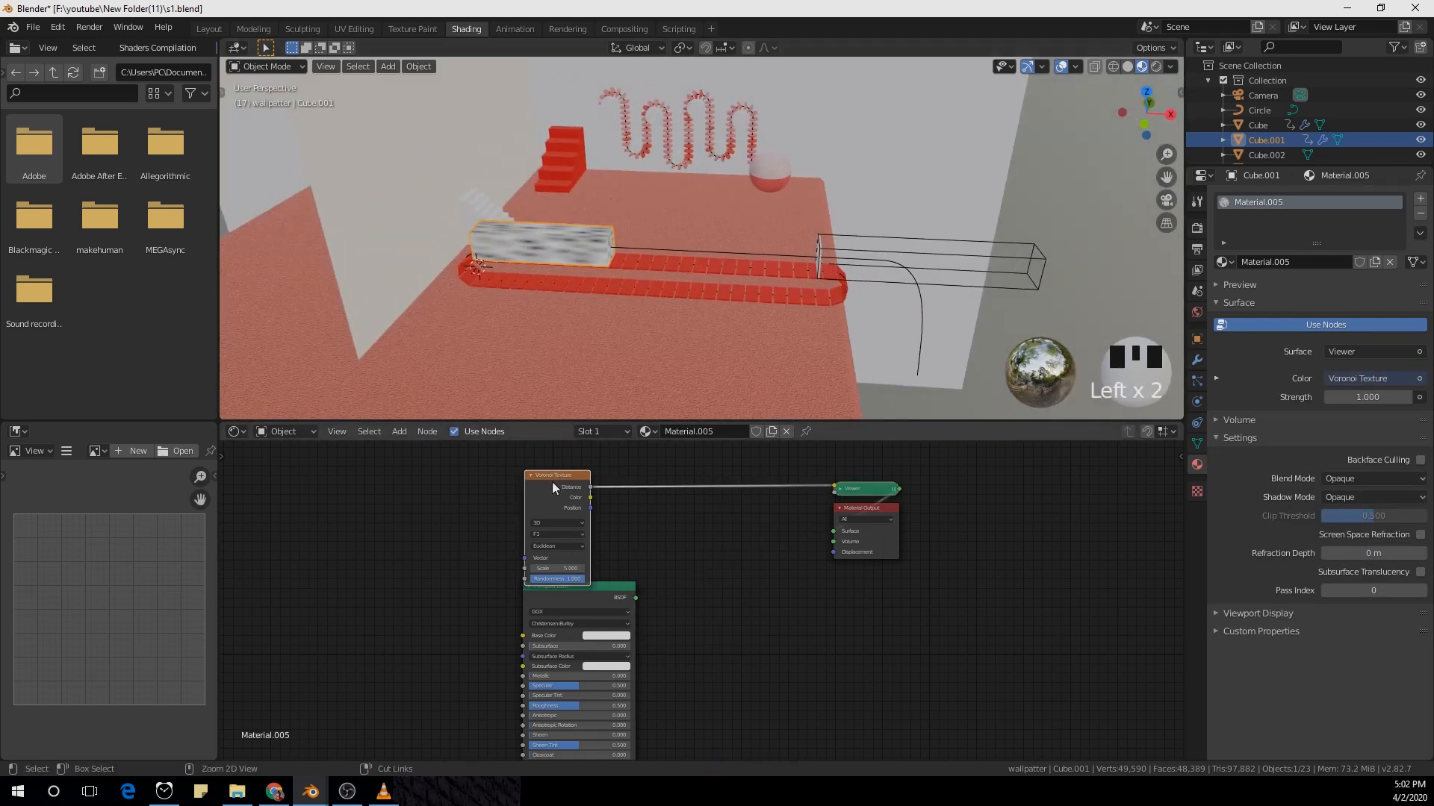
key(ctrl+t)
ctrl+scroll(448, 494, left, 2)
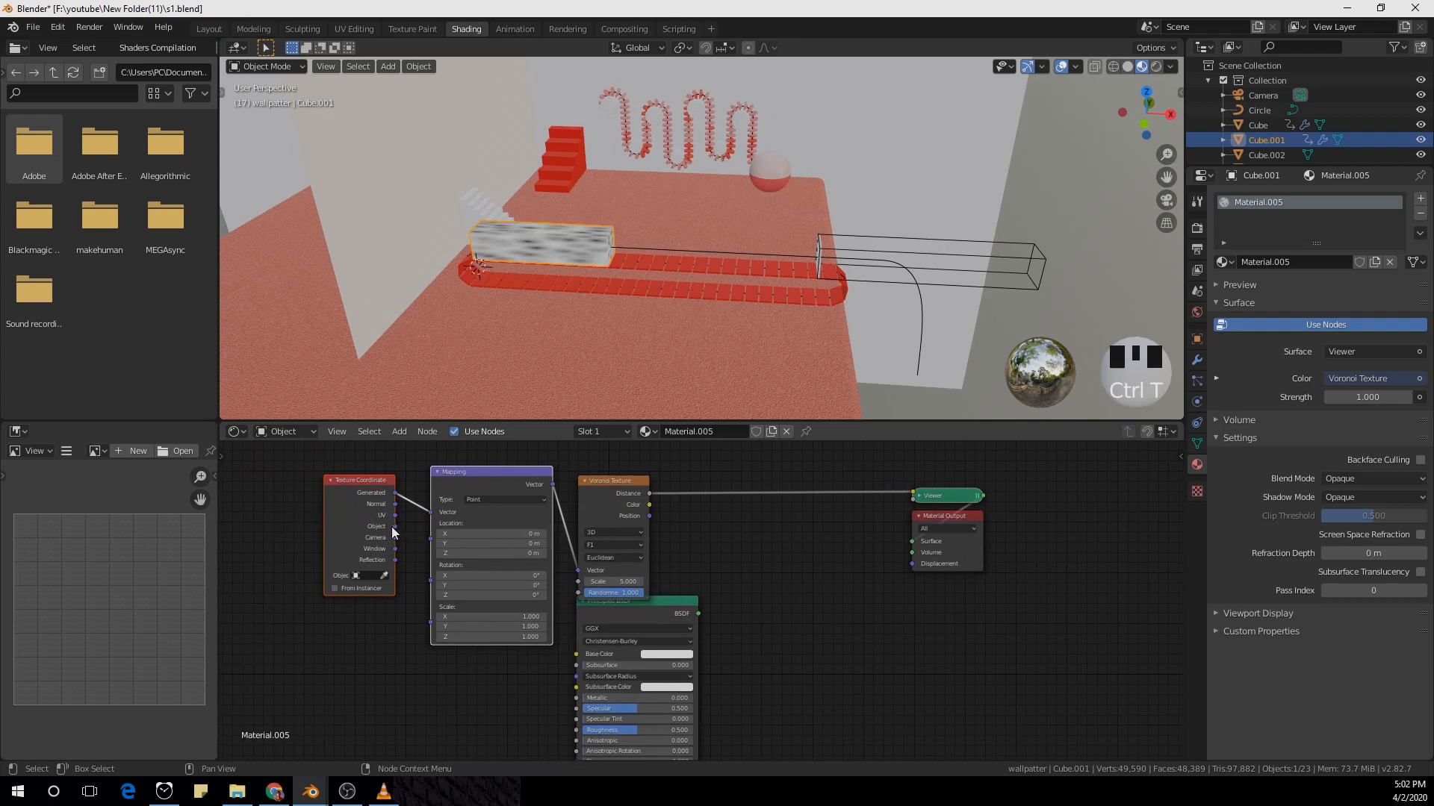
drag(394, 527, 431, 512)
scroll(508, 295, up, 5)
shift+middle_drag(508, 294, 728, 276)
Step: Make room around the Voronoi Texture and insert a ColorRamp between its Distance output and the Viewer
drag(669, 613, 714, 653)
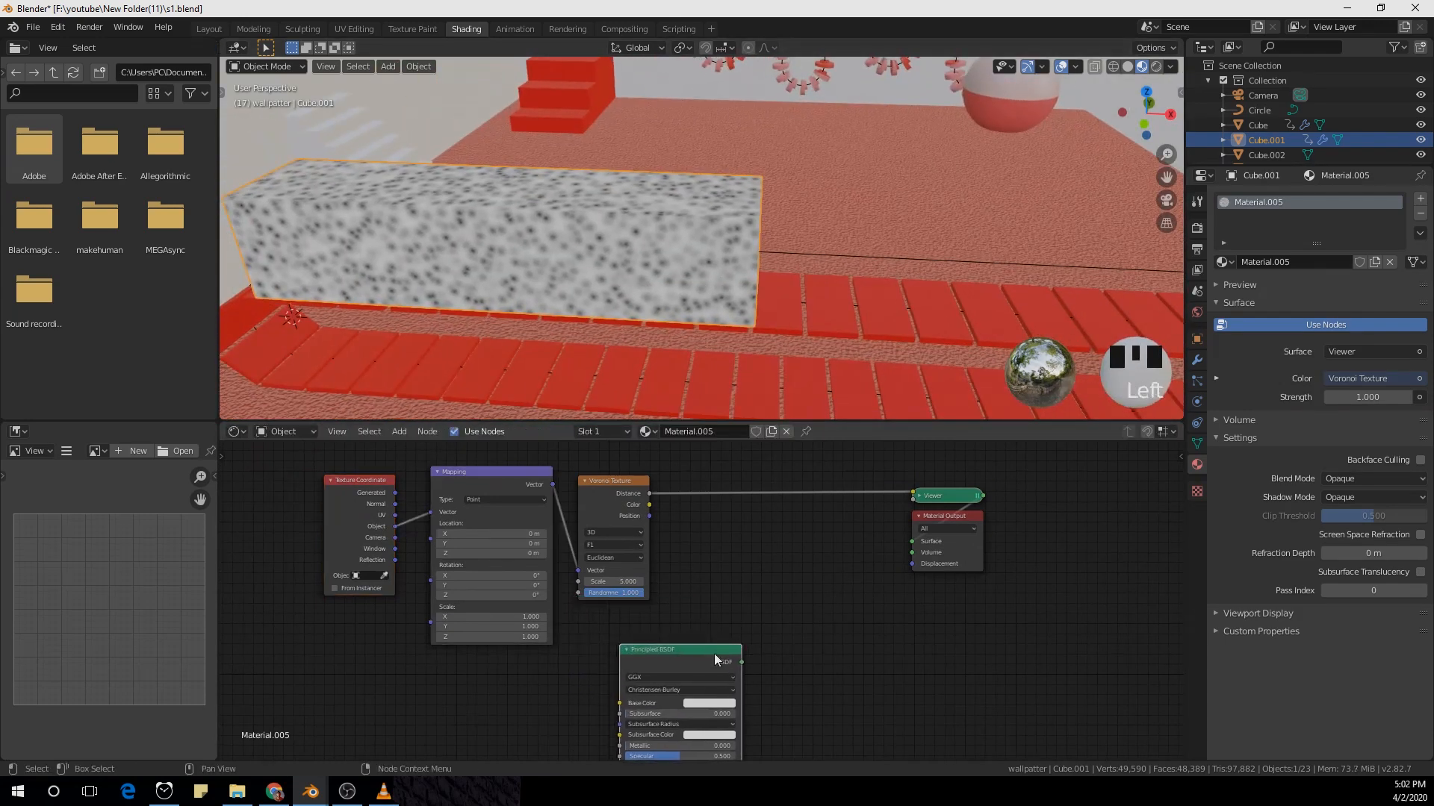
drag(611, 503, 649, 488)
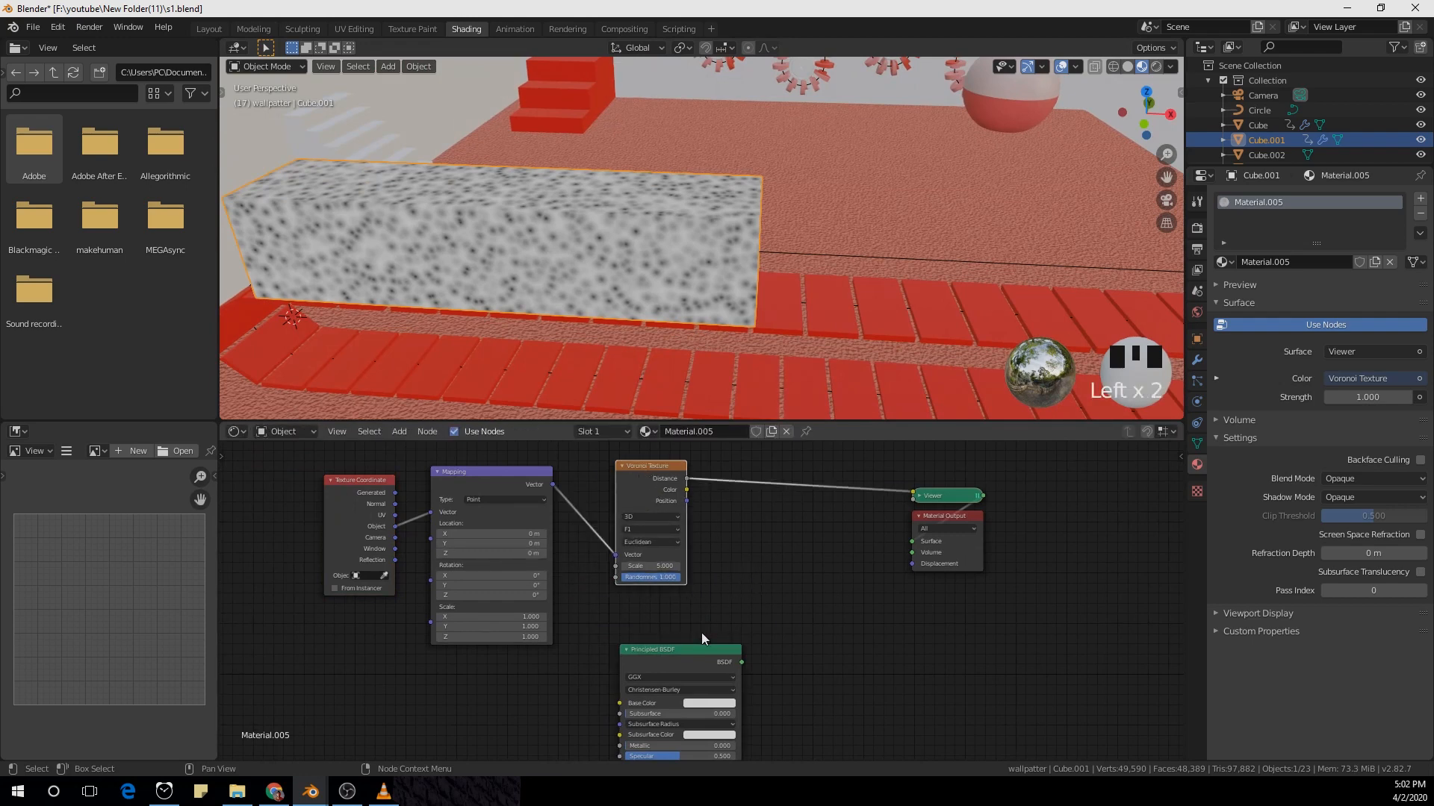
drag(677, 664, 700, 715)
key(shift+a)
click(736, 604)
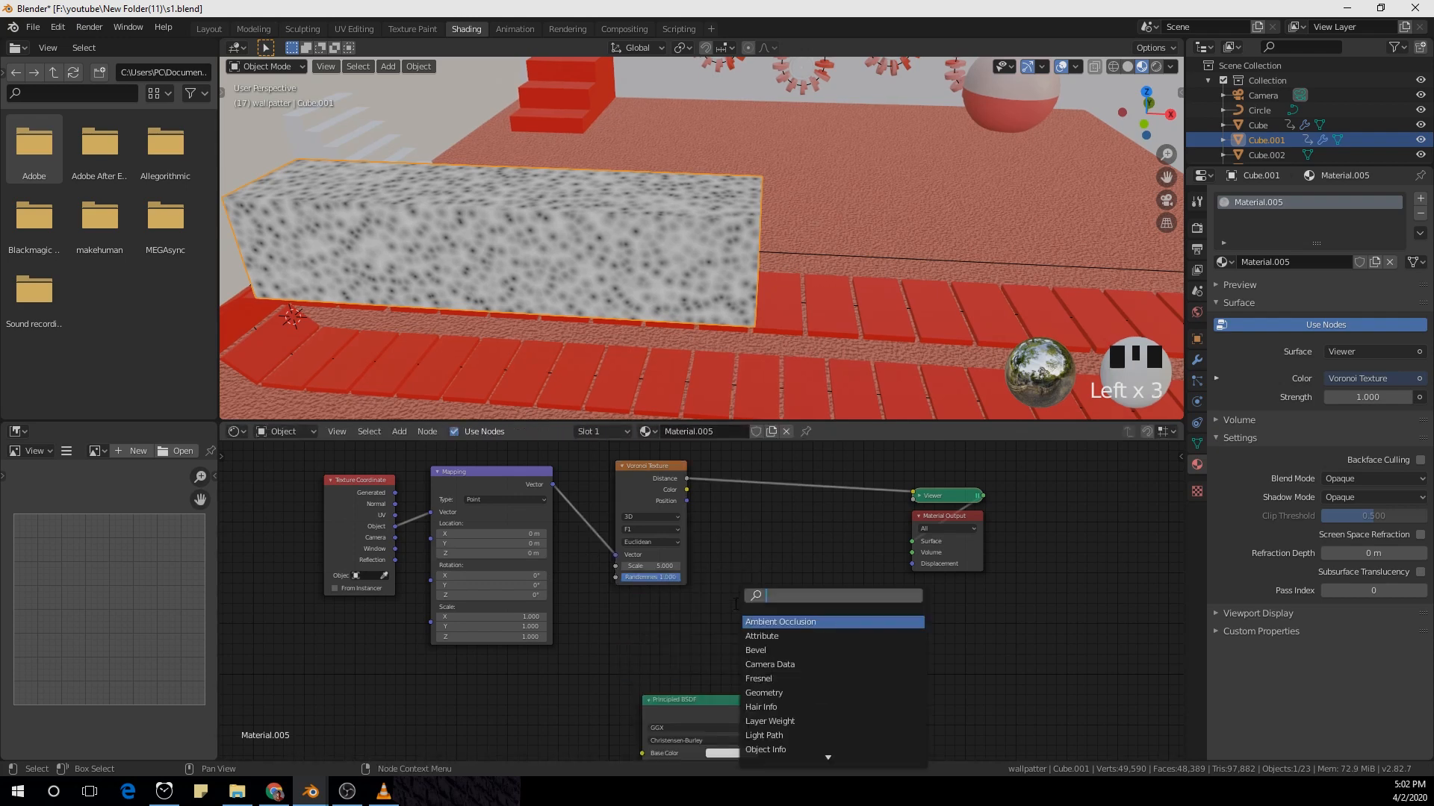
text(colo)
click(766, 636)
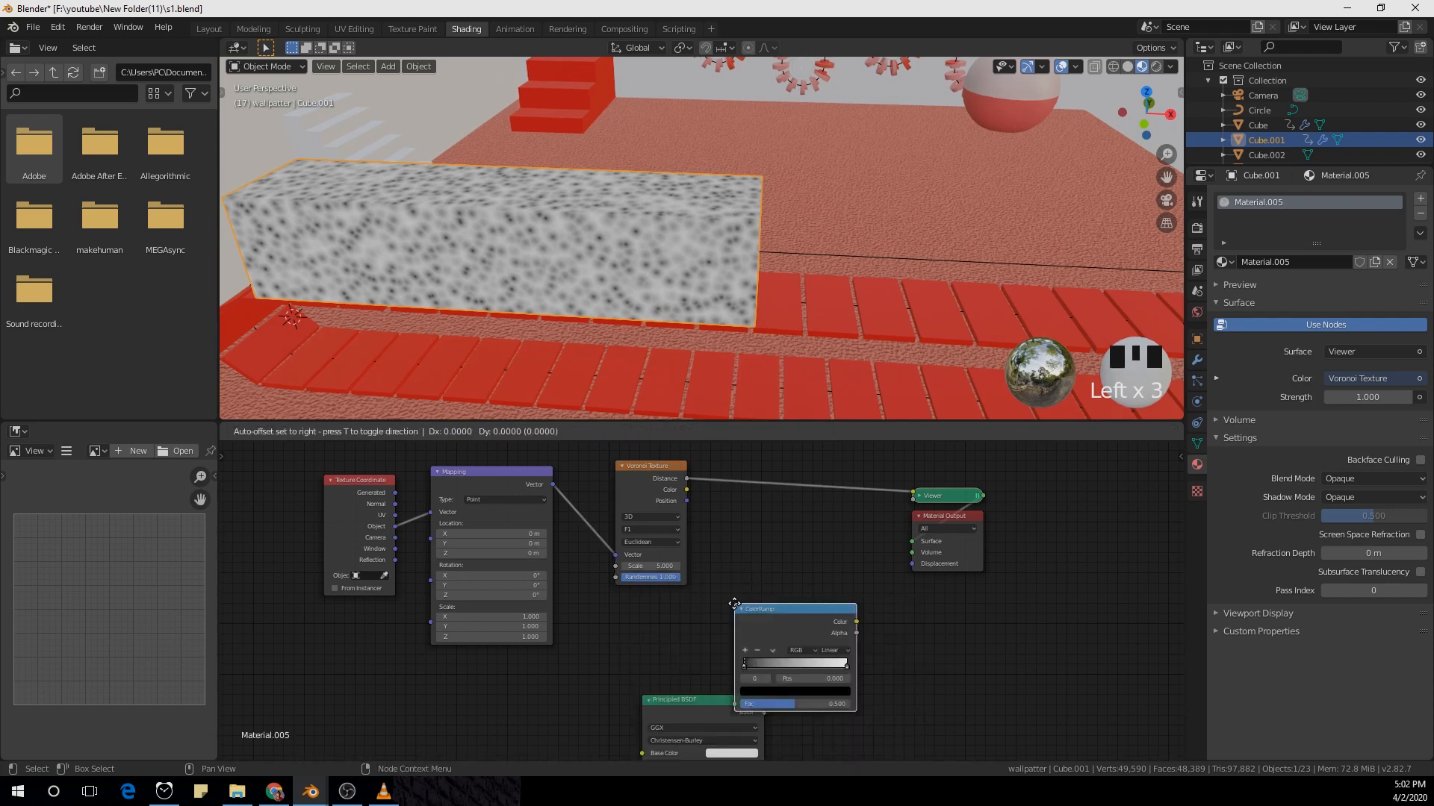
click(847, 523)
Step: Set the box material's ColorRamp to Constant interpolation and position its white stop at 0.54
click(846, 513)
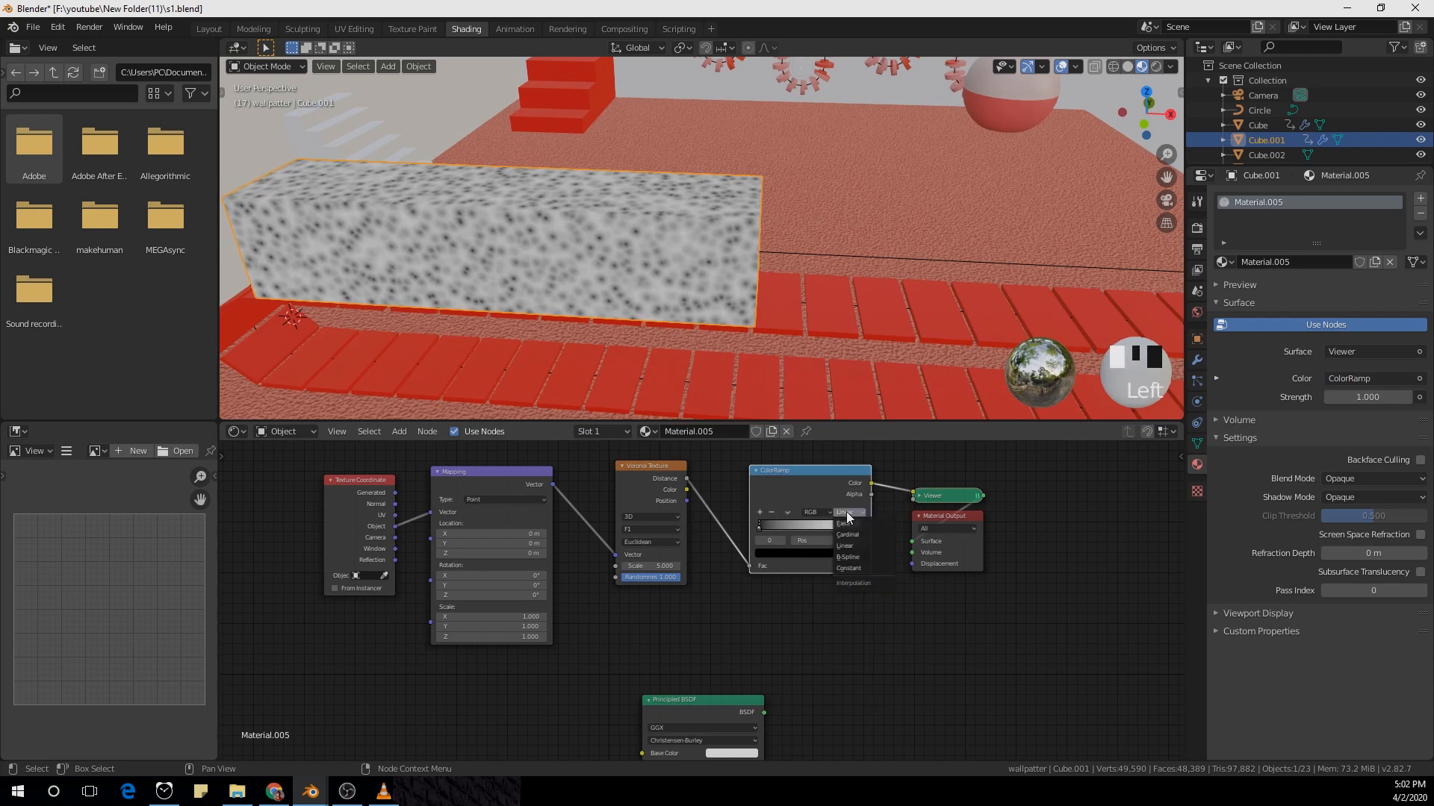
click(866, 567)
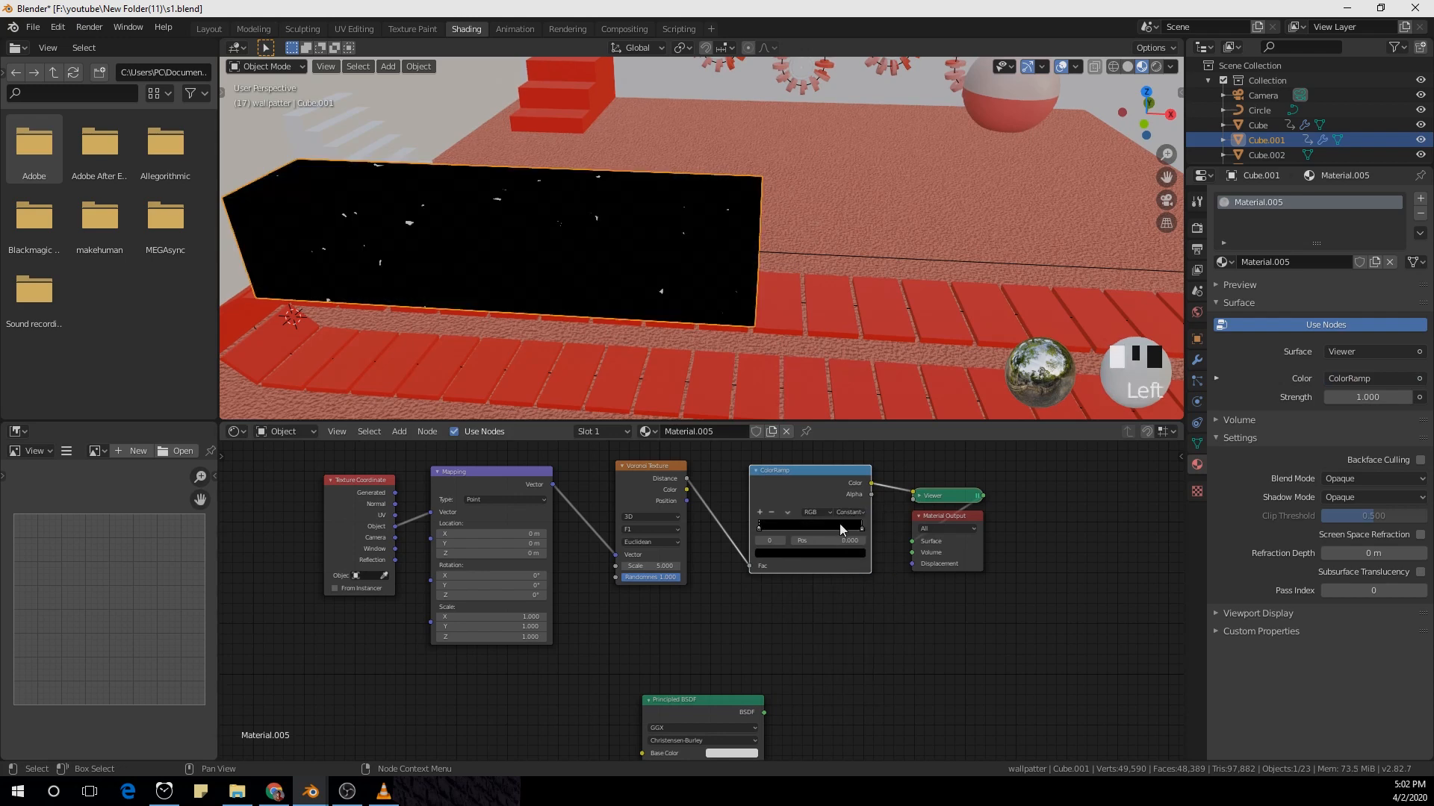
click(850, 512)
click(775, 598)
click(861, 527)
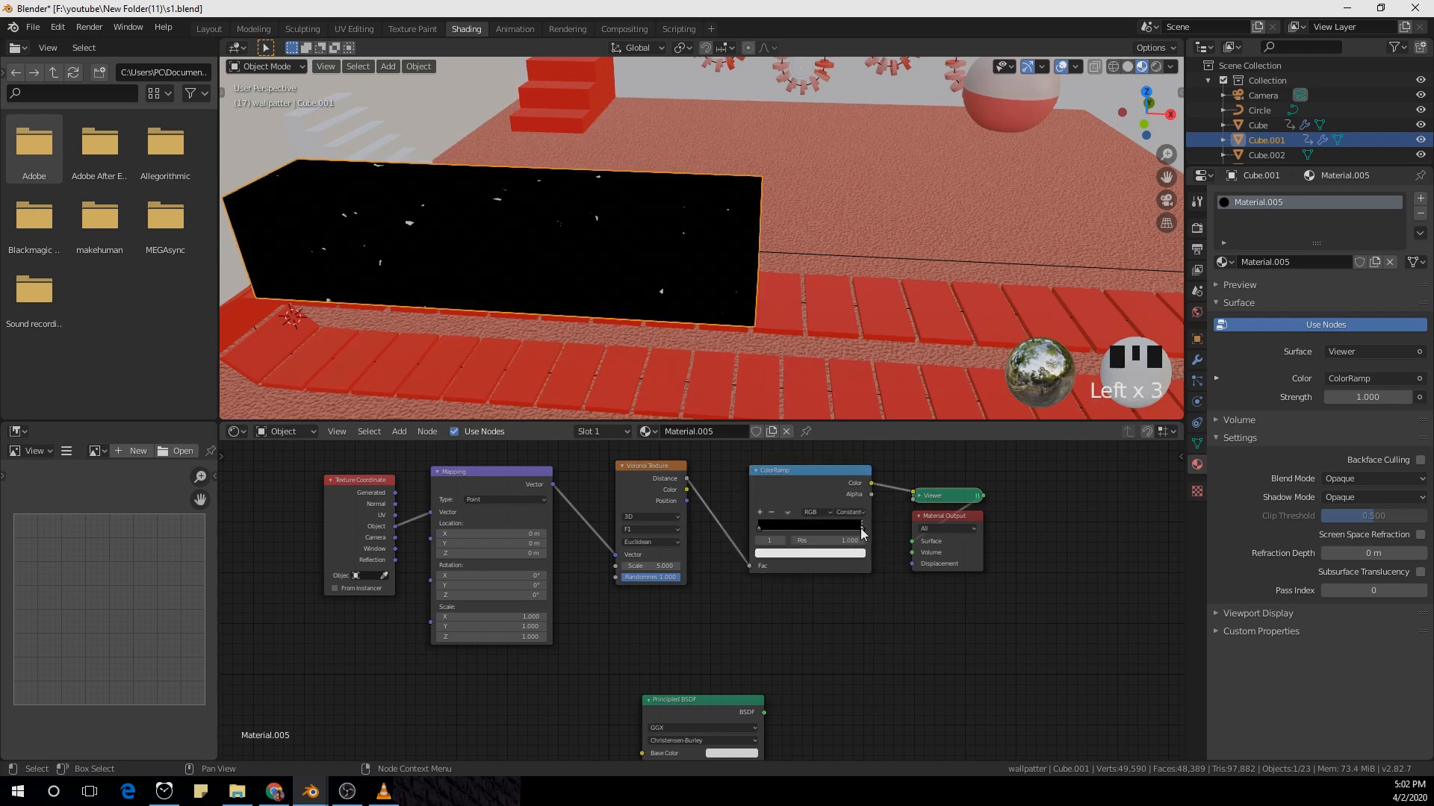
drag(861, 528, 853, 531)
click(842, 541)
text(0.54)
click(773, 566)
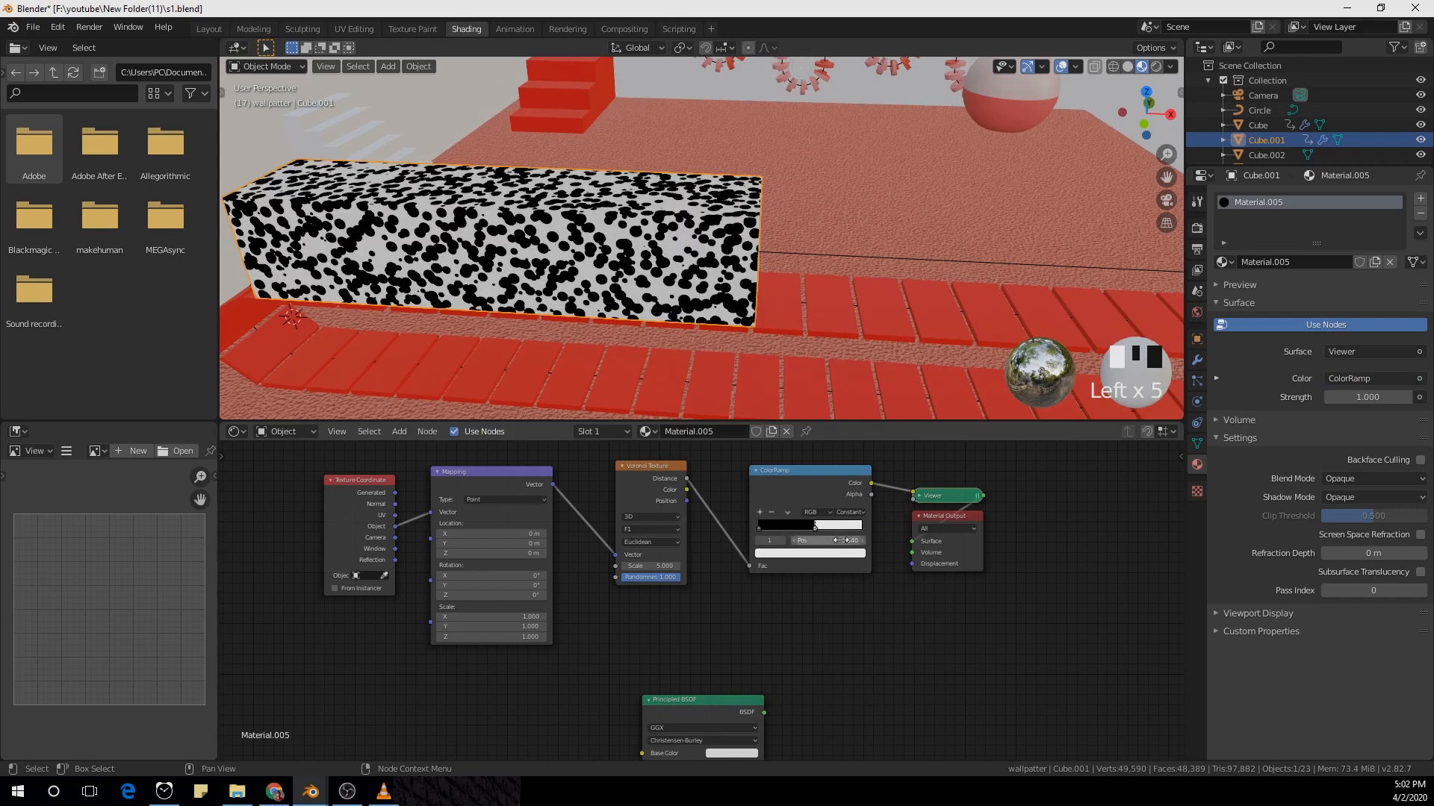
Step: Set the Voronoi Texture's Scale to 11.2 and move the ColorRamp's white stop to 0.222 for small black dots
scroll(660, 581, up, 1)
drag(628, 554, 713, 553)
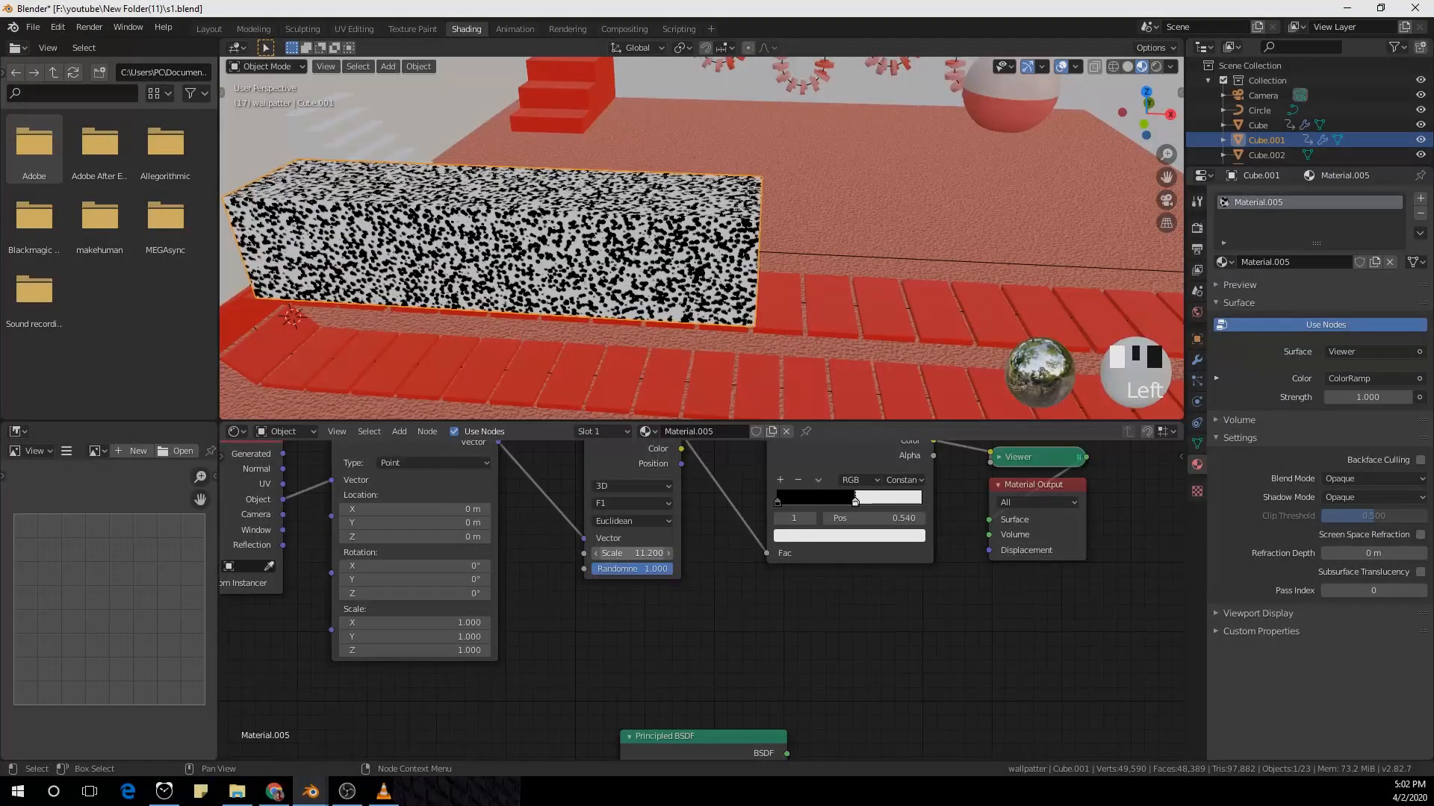
drag(857, 506, 809, 513)
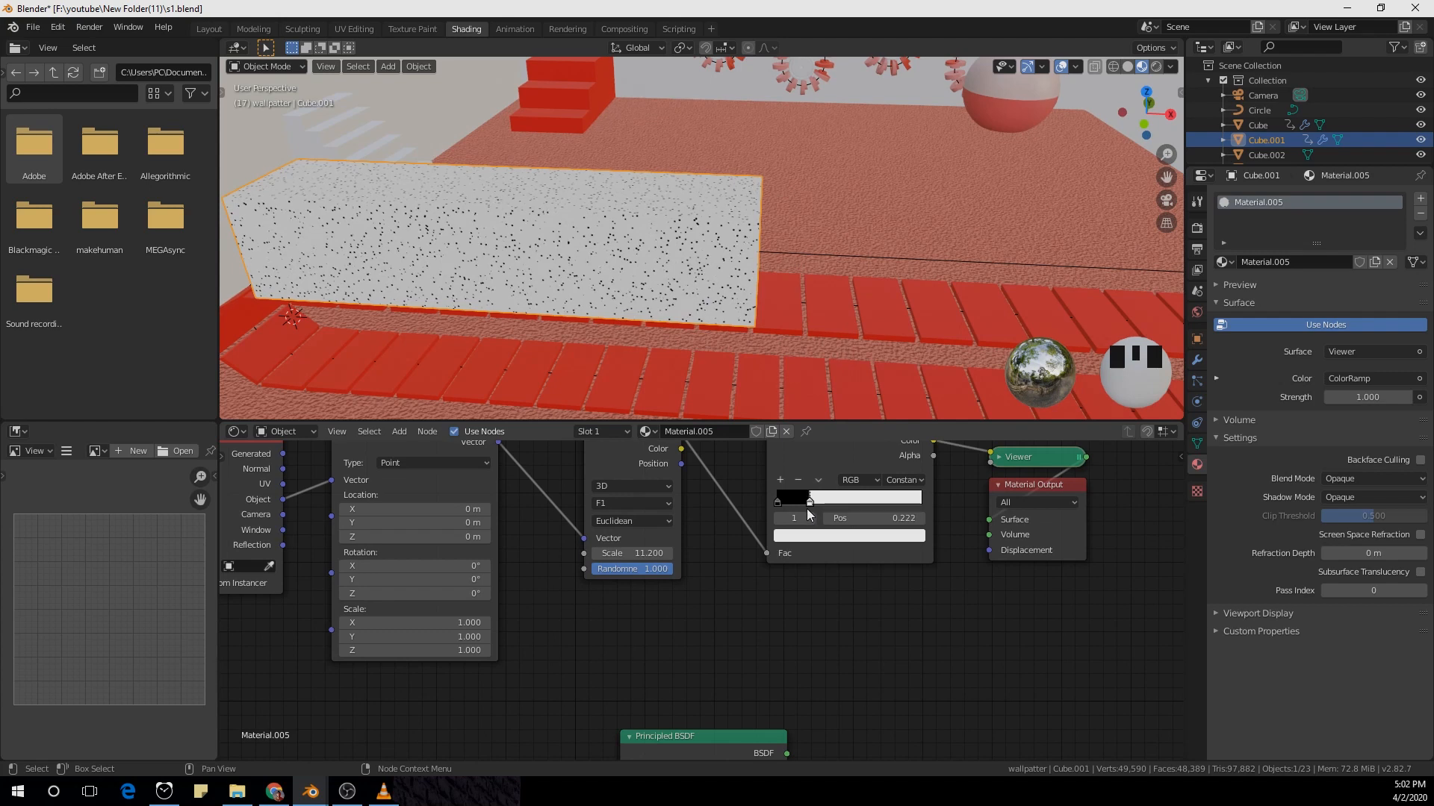
scroll(563, 198, up, 4)
scroll(563, 199, down, 3)
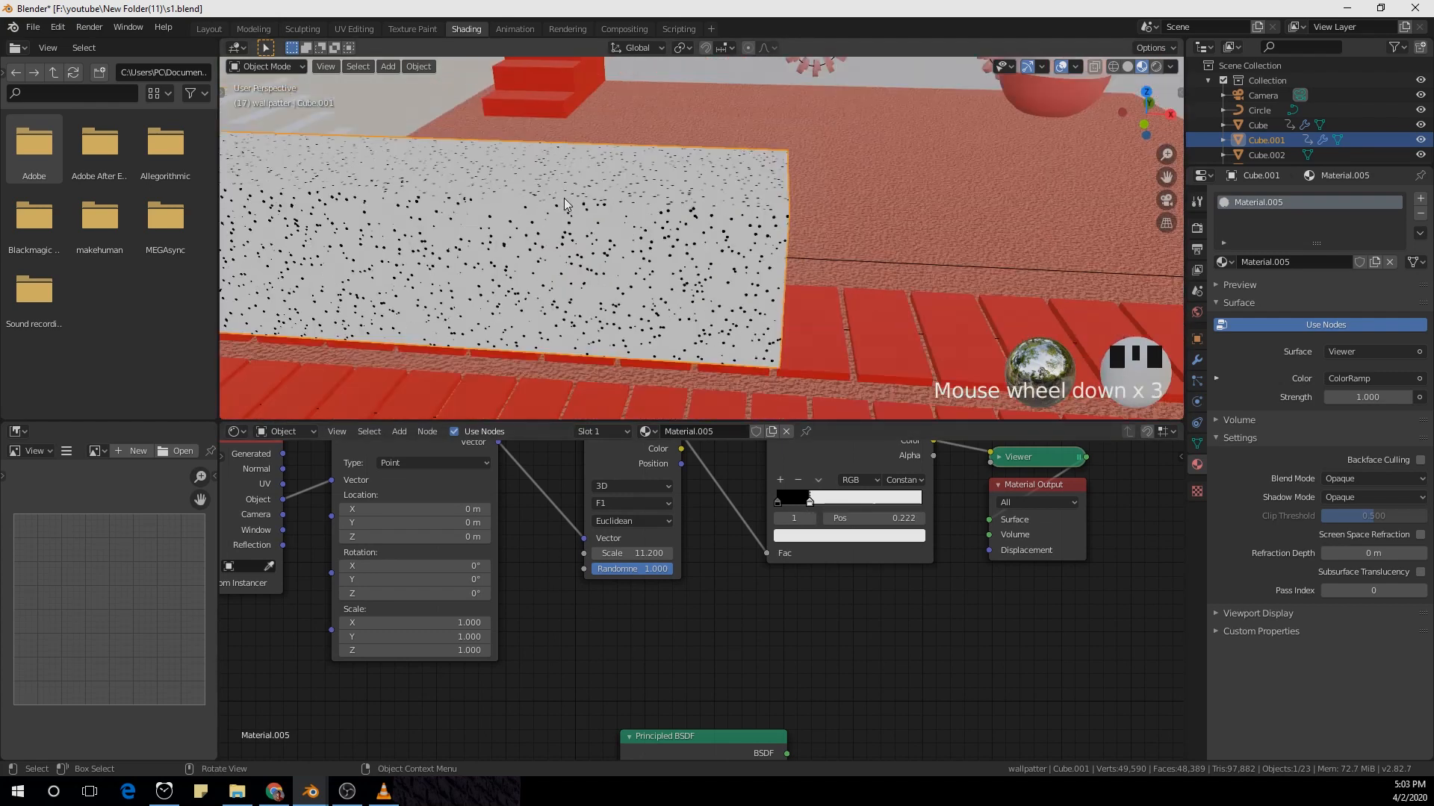
scroll(563, 199, up, 1)
scroll(717, 608, down, 4)
Step: Move the Material Output node farther from the ColorRamp and delete the Viewer node
middle_drag(876, 619, 586, 631)
drag(692, 573, 919, 567)
middle_drag(669, 593, 741, 604)
drag(790, 482, 742, 574)
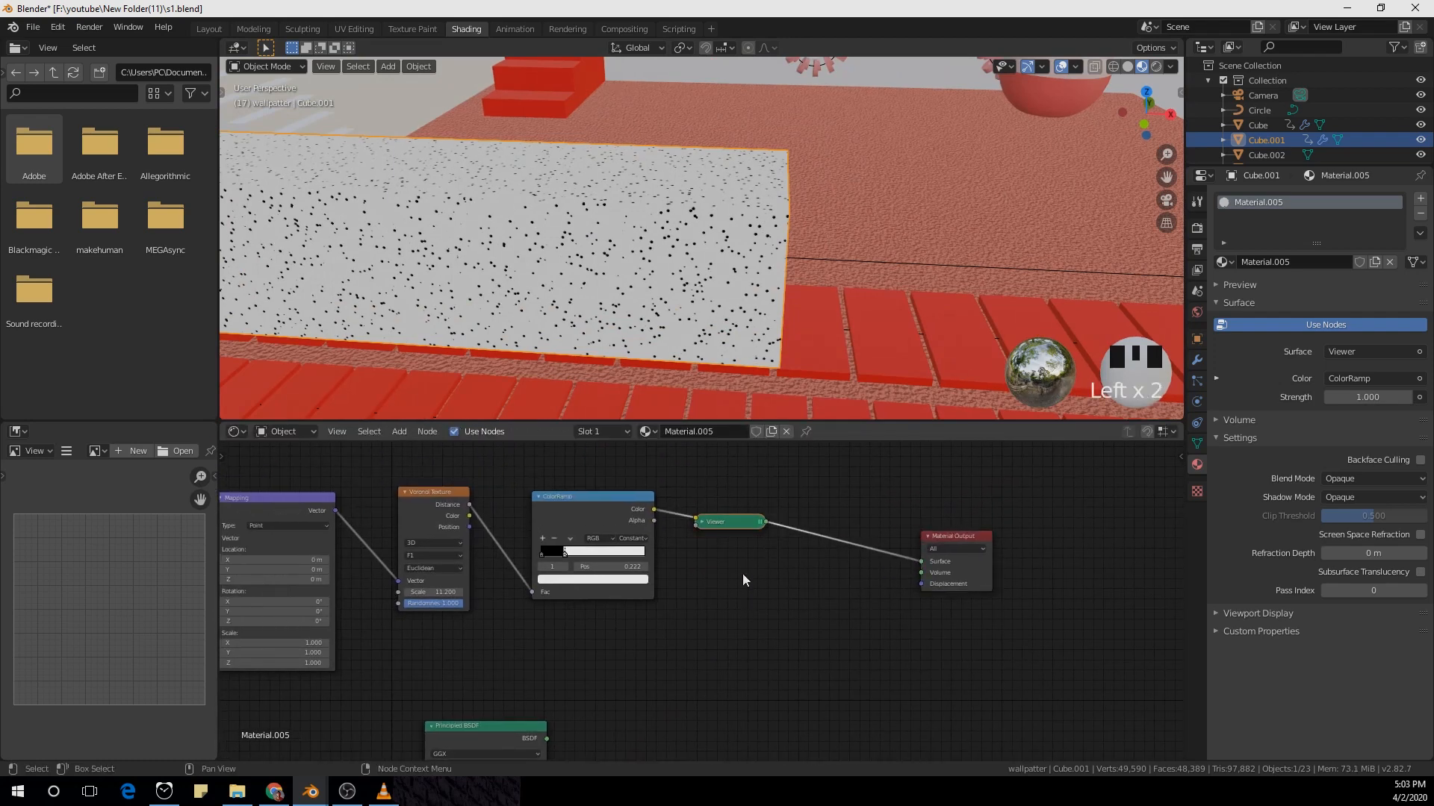
key(x)
Step: Add a Mix Shader node between the ColorRamp and the Material Output
scroll(743, 581, down, 1)
scroll(739, 584, down, 3)
middle_drag(600, 699, 629, 592)
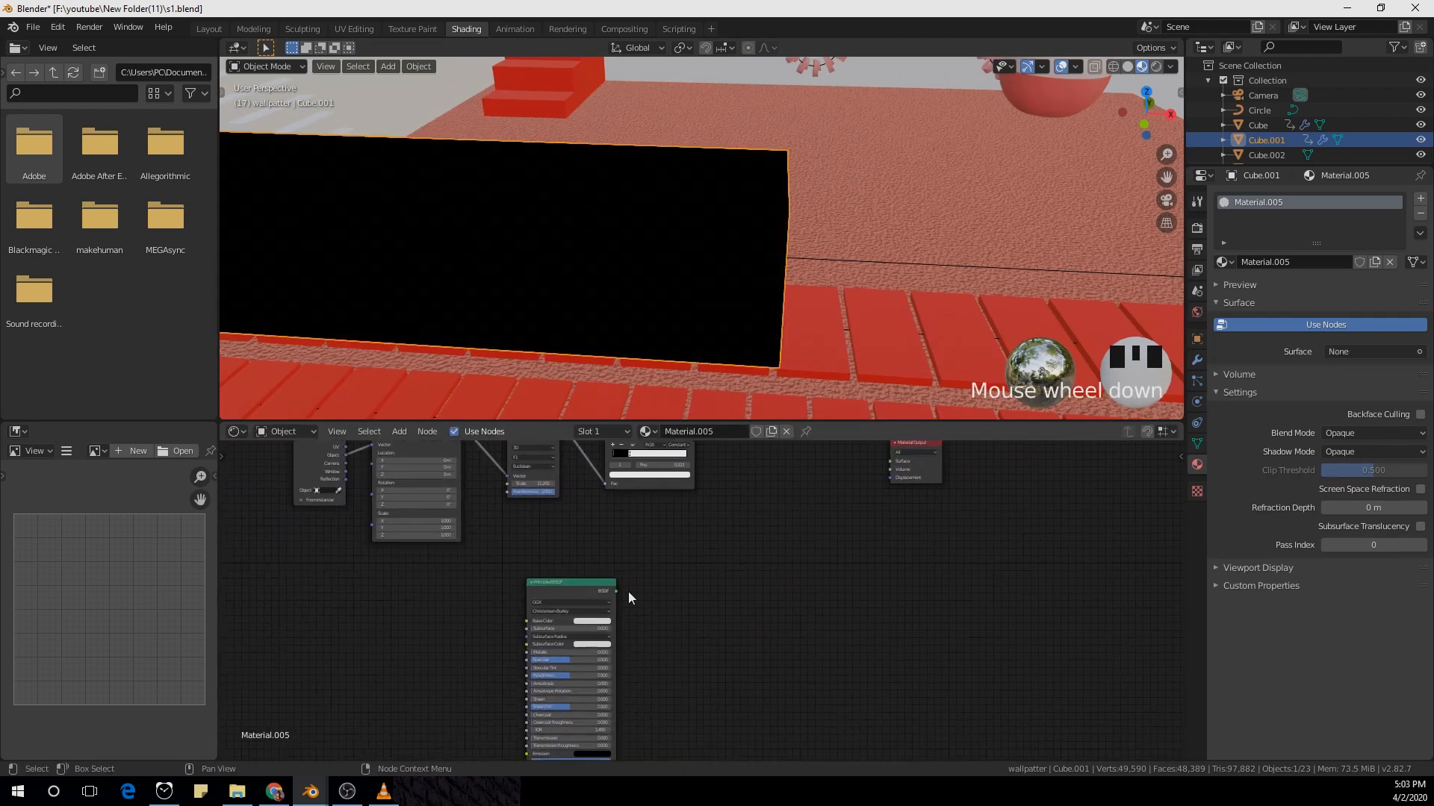
click(594, 584)
middle_drag(763, 529, 732, 607)
key(shift+a)
click(734, 605)
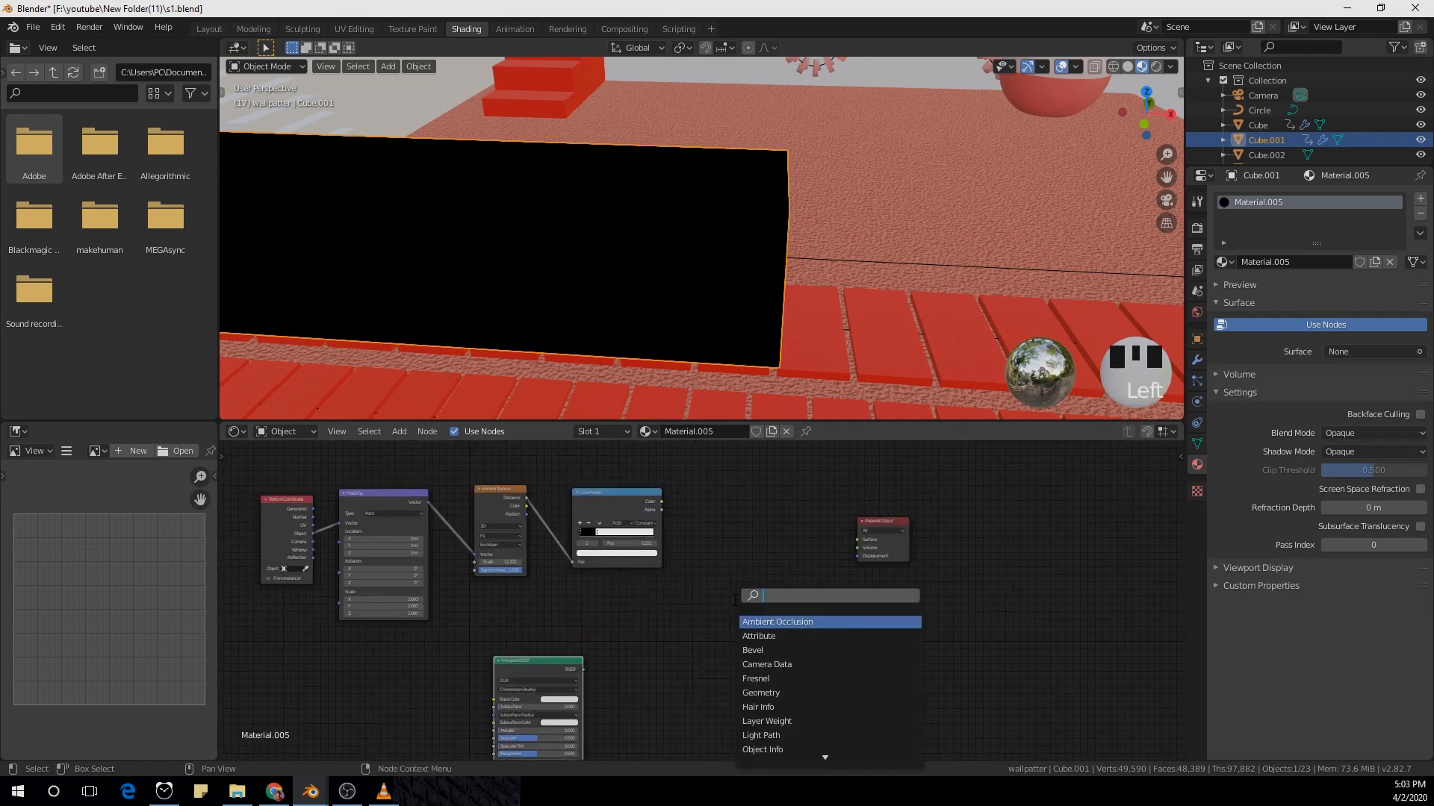
text(mix)
key(Return)
click(736, 605)
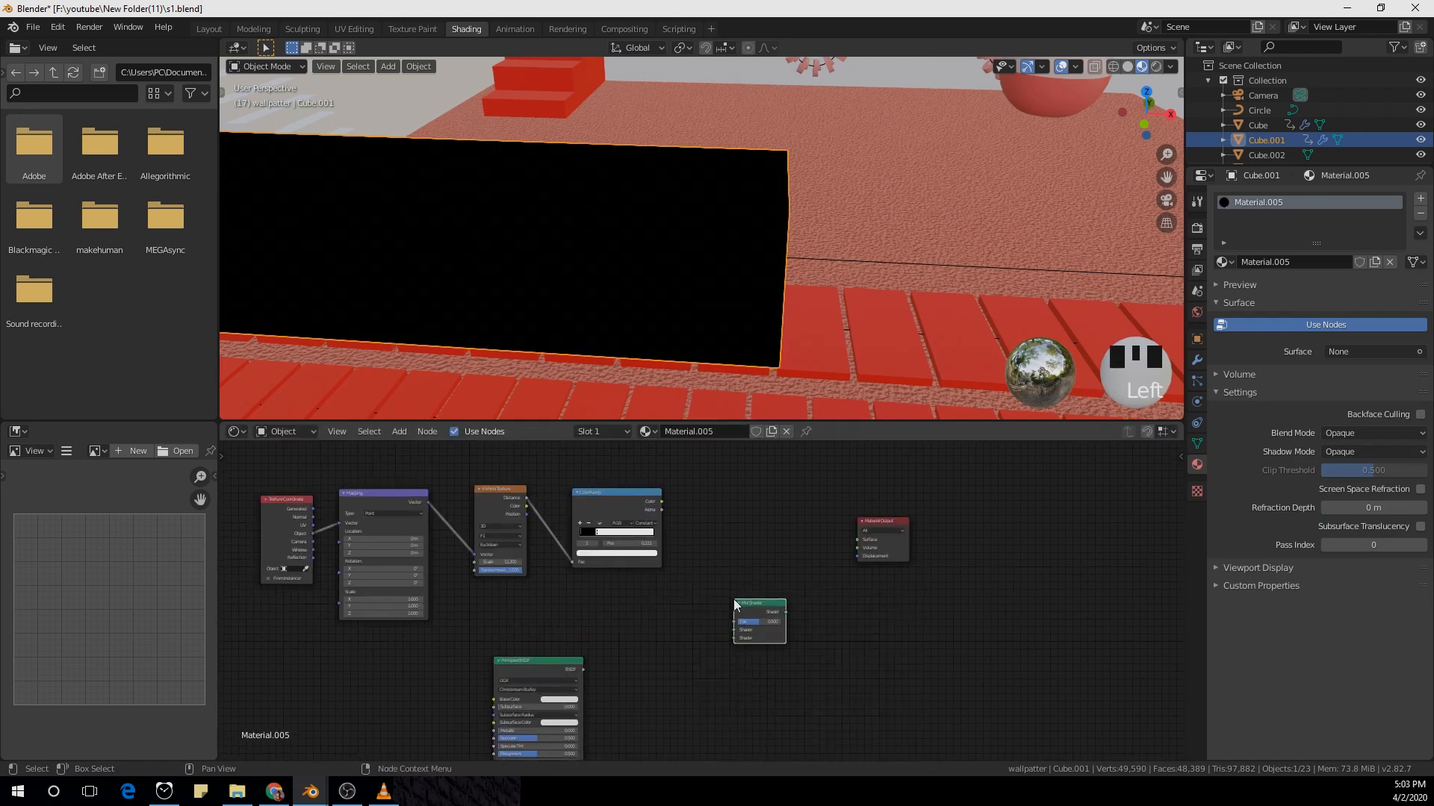
Step: Link the ColorRamp's Alpha to the Mix Shader's Fac, the Principled BSDF to its first Shader input, and its result to the Material Output
drag(651, 510, 736, 622)
scroll(769, 619, up, 1)
scroll(771, 611, up, 1)
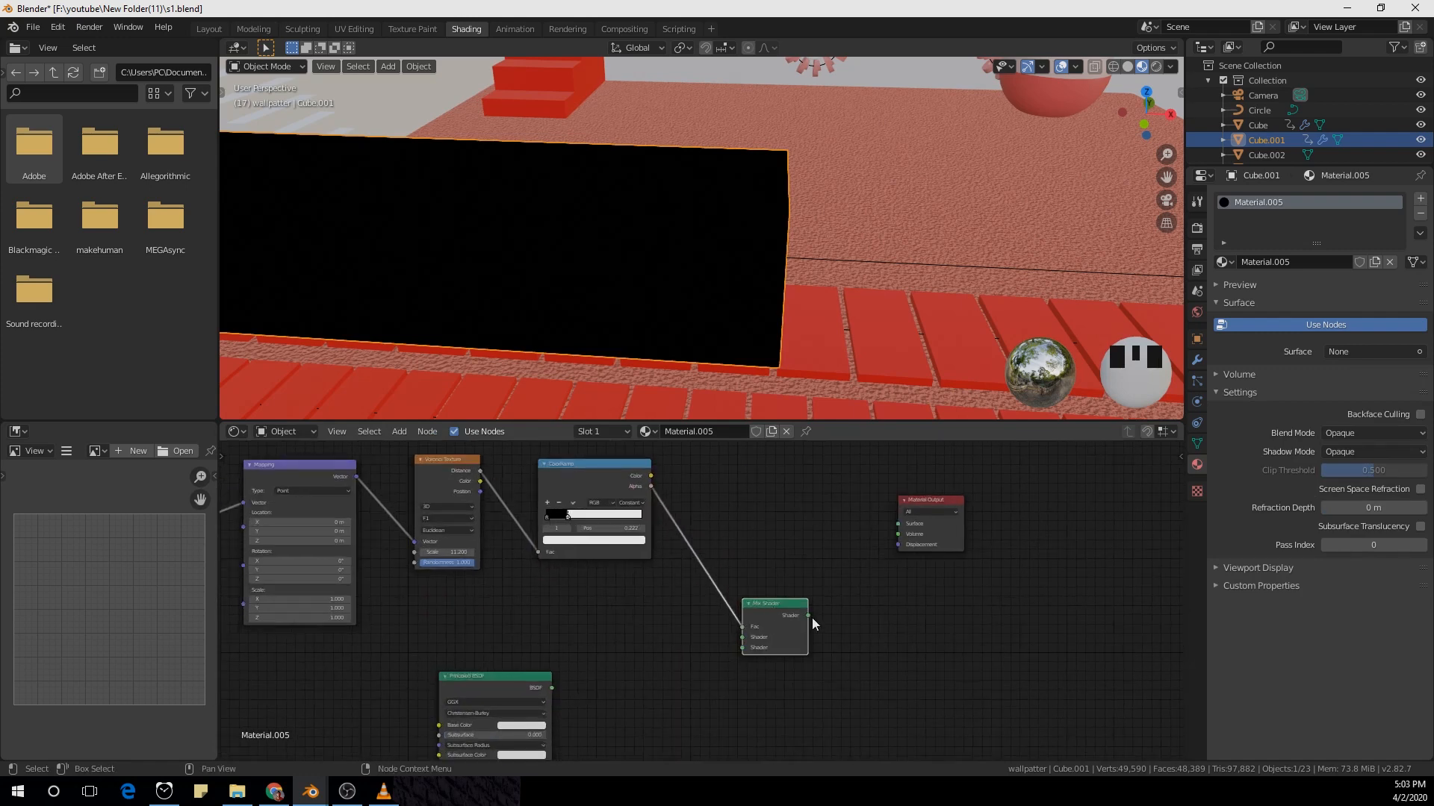
ctrl+shift+click(787, 612)
middle_drag(787, 613, 773, 587)
drag(469, 644, 664, 595)
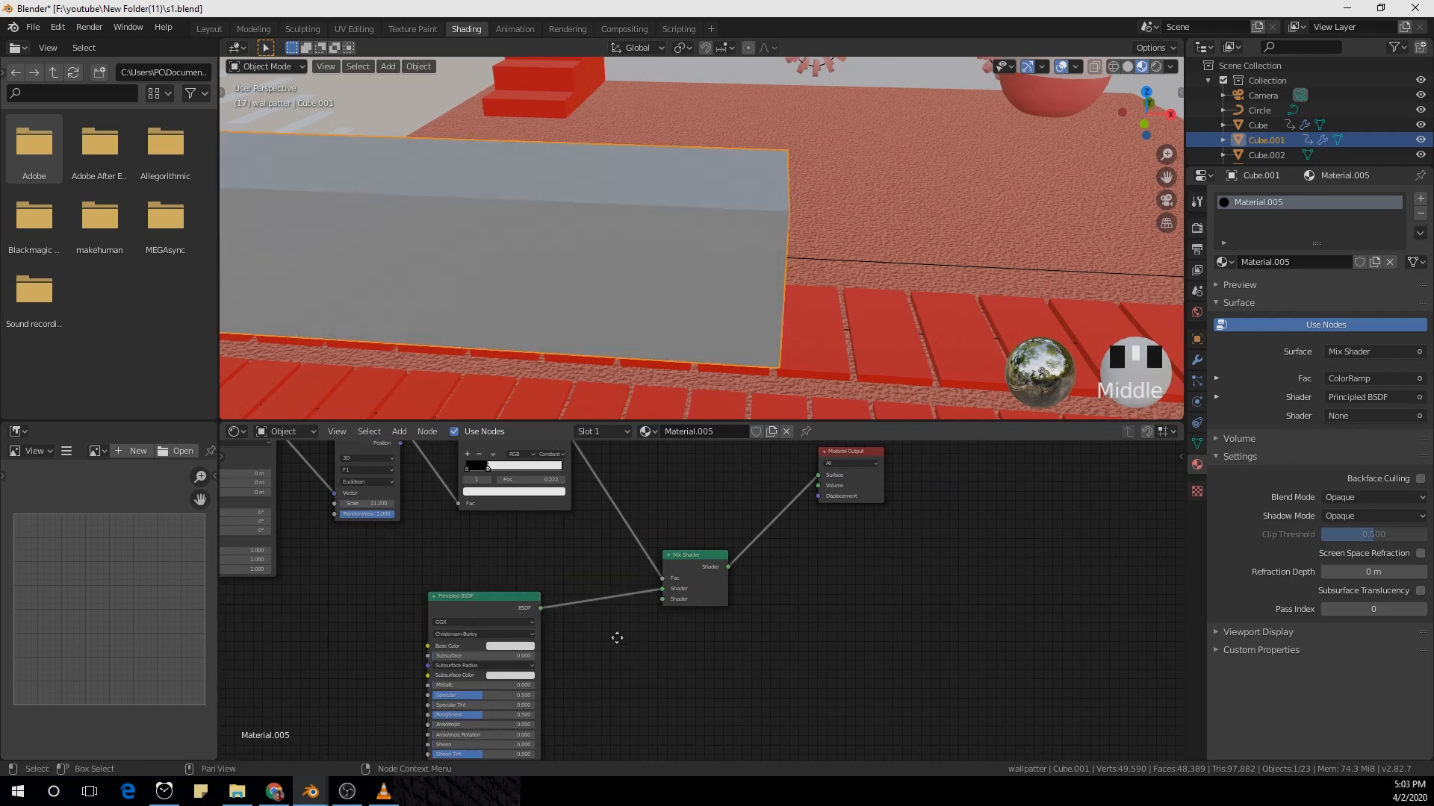
Step: Duplicate the Principled BSDF and connect the copy to the Mix Shader's second Shader input
middle_drag(485, 611, 581, 556)
drag(581, 556, 485, 557)
key(shift+a)
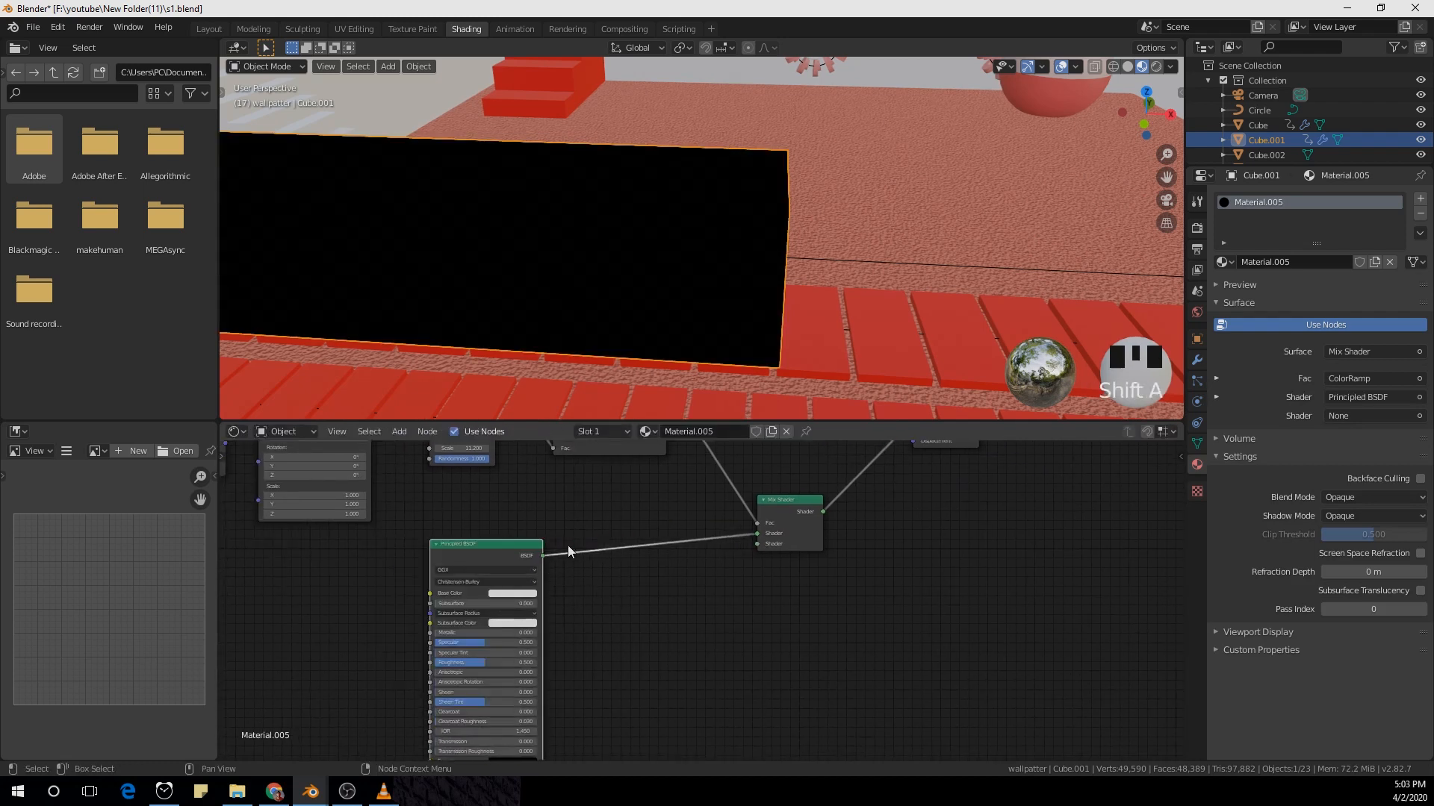
key(shift+d)
click(662, 591)
drag(722, 612, 758, 547)
Step: Make the duplicated Principled BSDF a glossy metal by setting Metallic to 1.0 and lowering its Roughness
middle_drag(713, 675, 662, 617)
scroll(635, 623, up, 2)
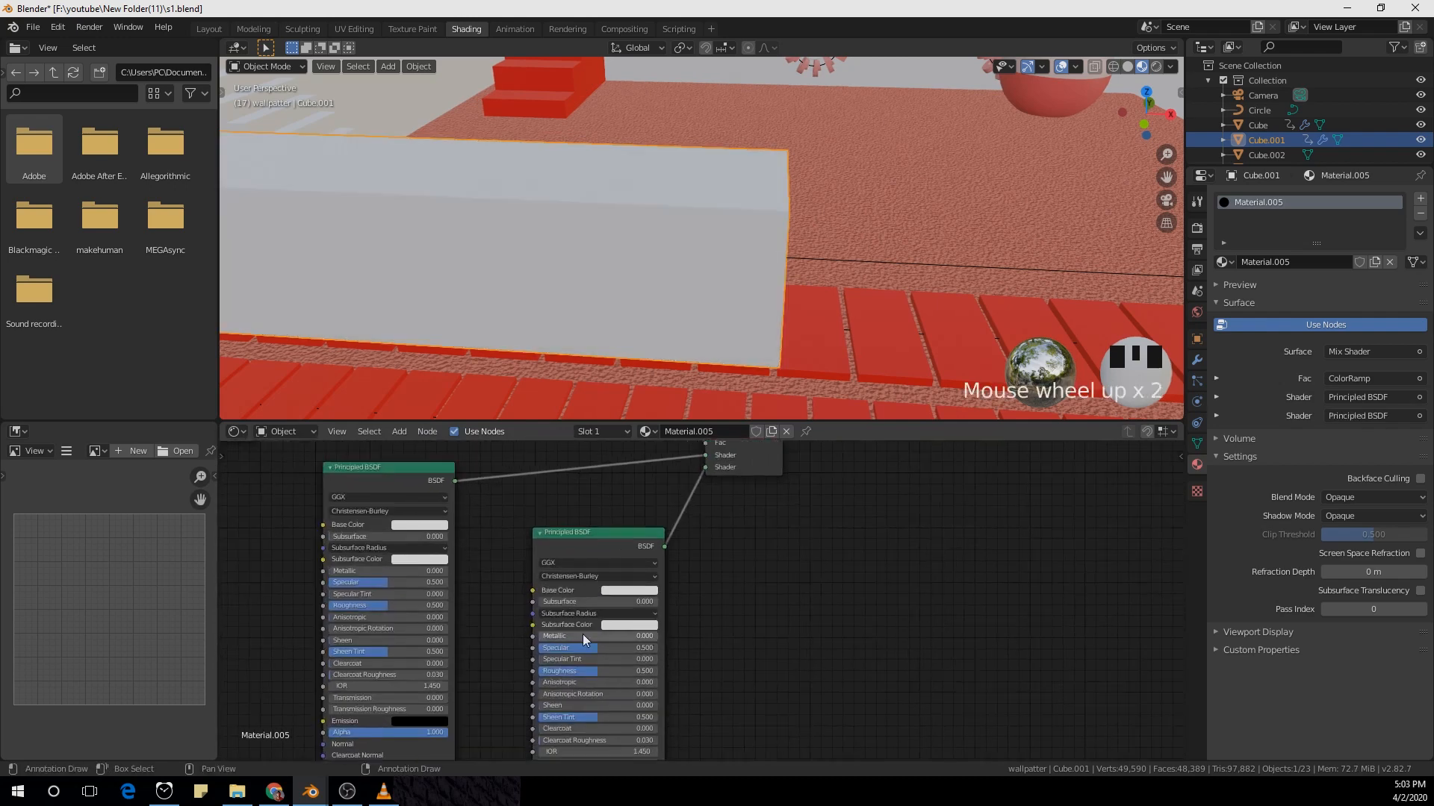
drag(582, 635, 694, 635)
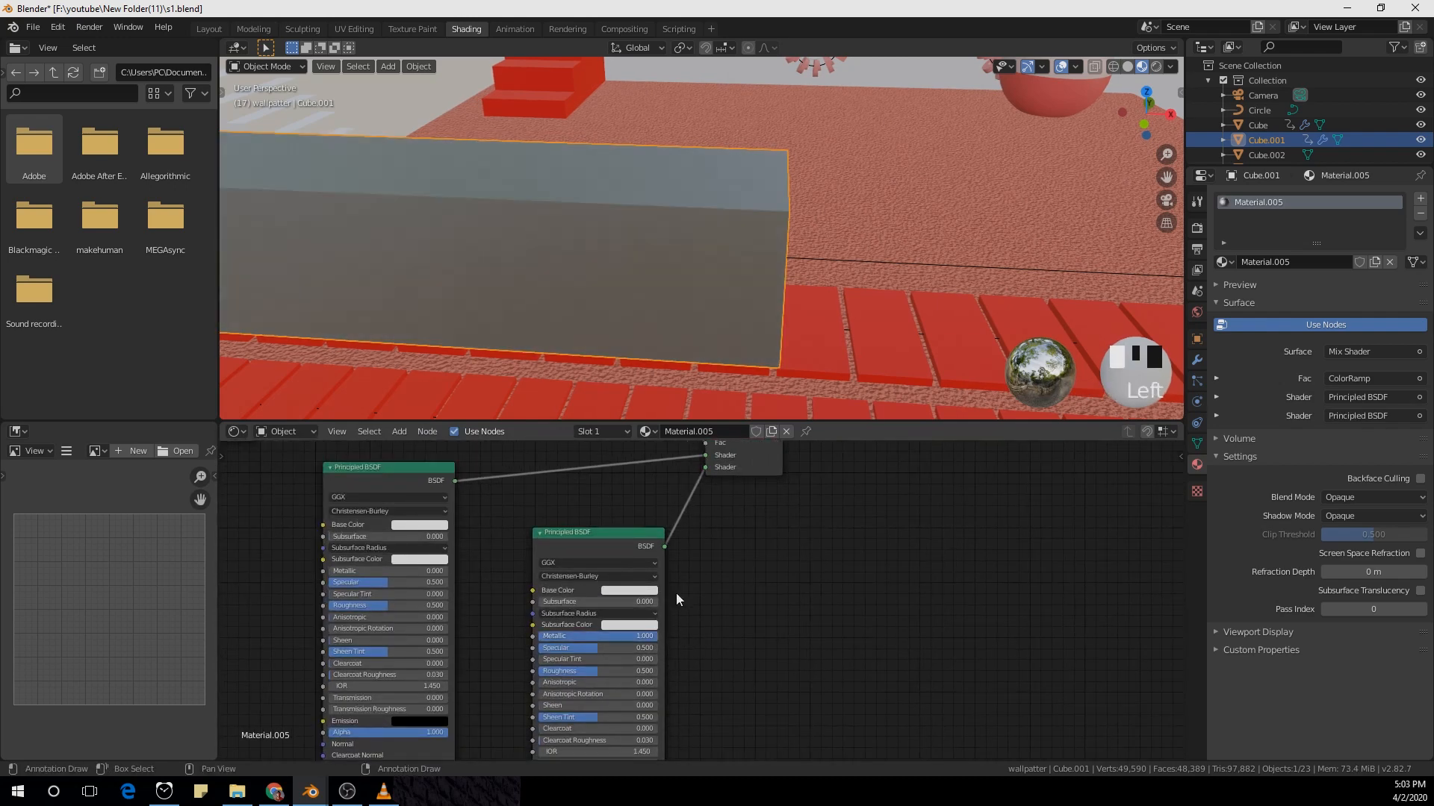
drag(591, 671, 539, 671)
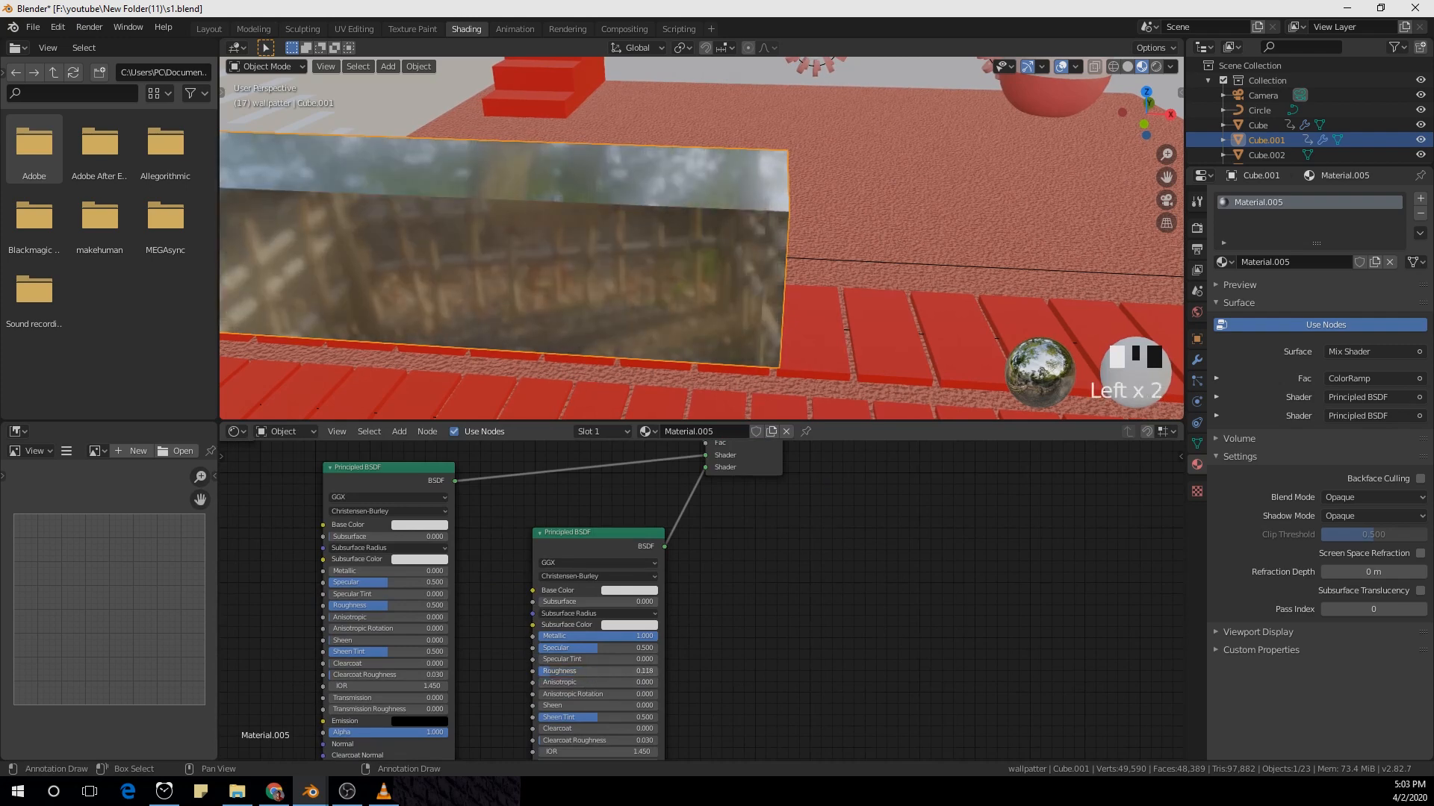
Step: Swap the two Principled BSDF links on the Mix Shader's Shader inputs
middle_drag(649, 533, 639, 650)
scroll(639, 647, down, 2)
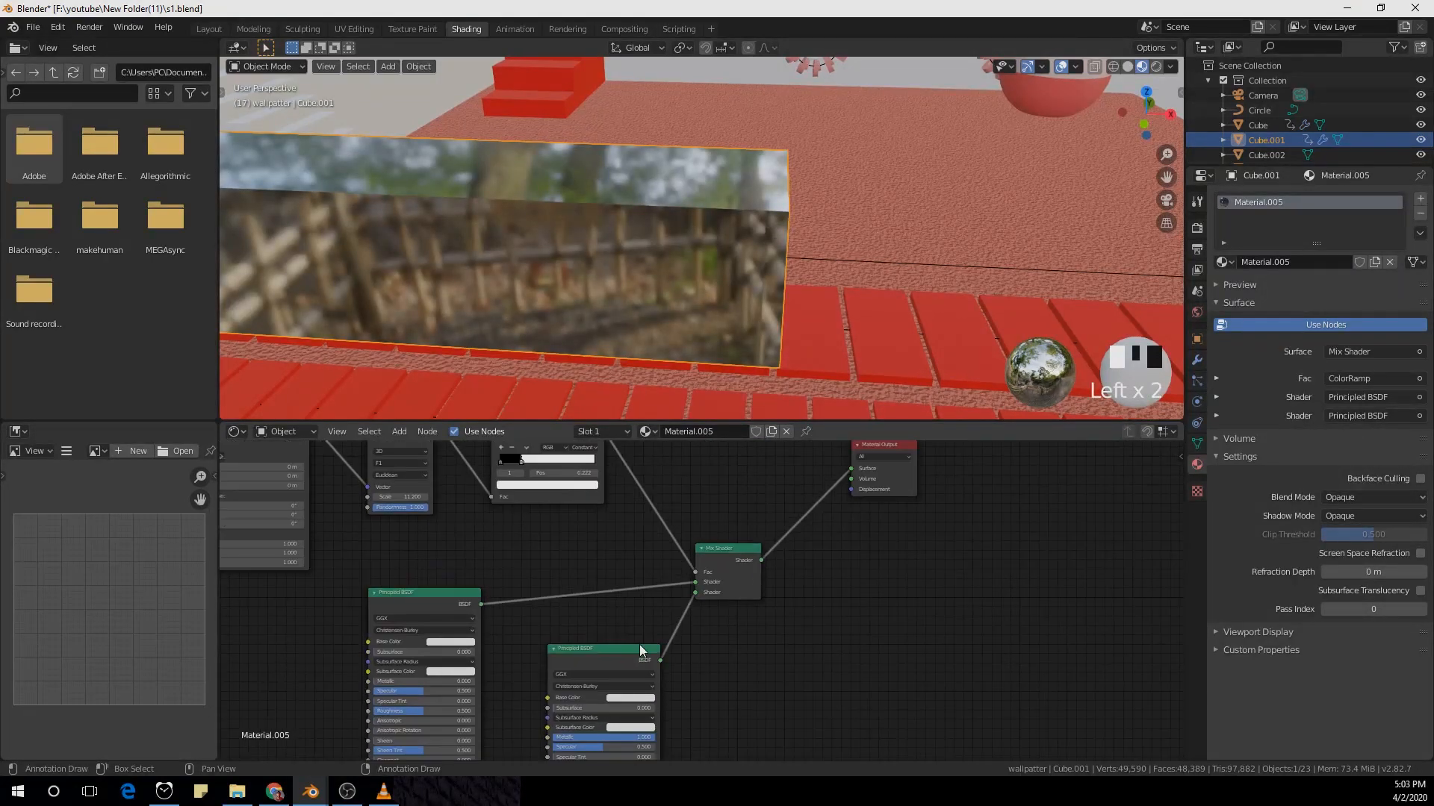
middle_drag(636, 563, 692, 579)
mouse_move(751, 598)
mouse_down()
mouse_move(756, 620)
mouse_move(753, 609)
mouse_up()
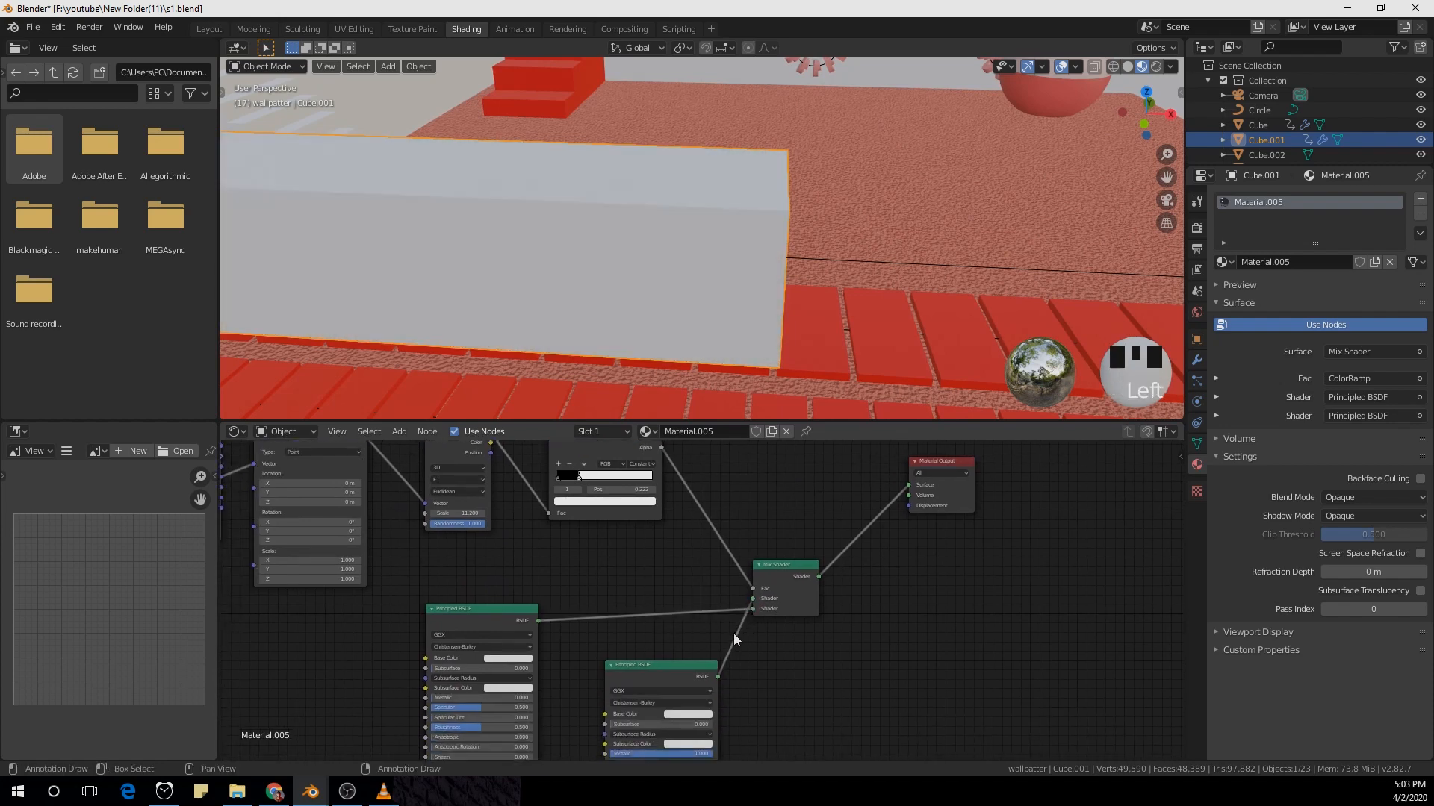
Step: Preview the ColorRamp's dot mask on the box through a Viewer node
scroll(692, 281, down, 1)
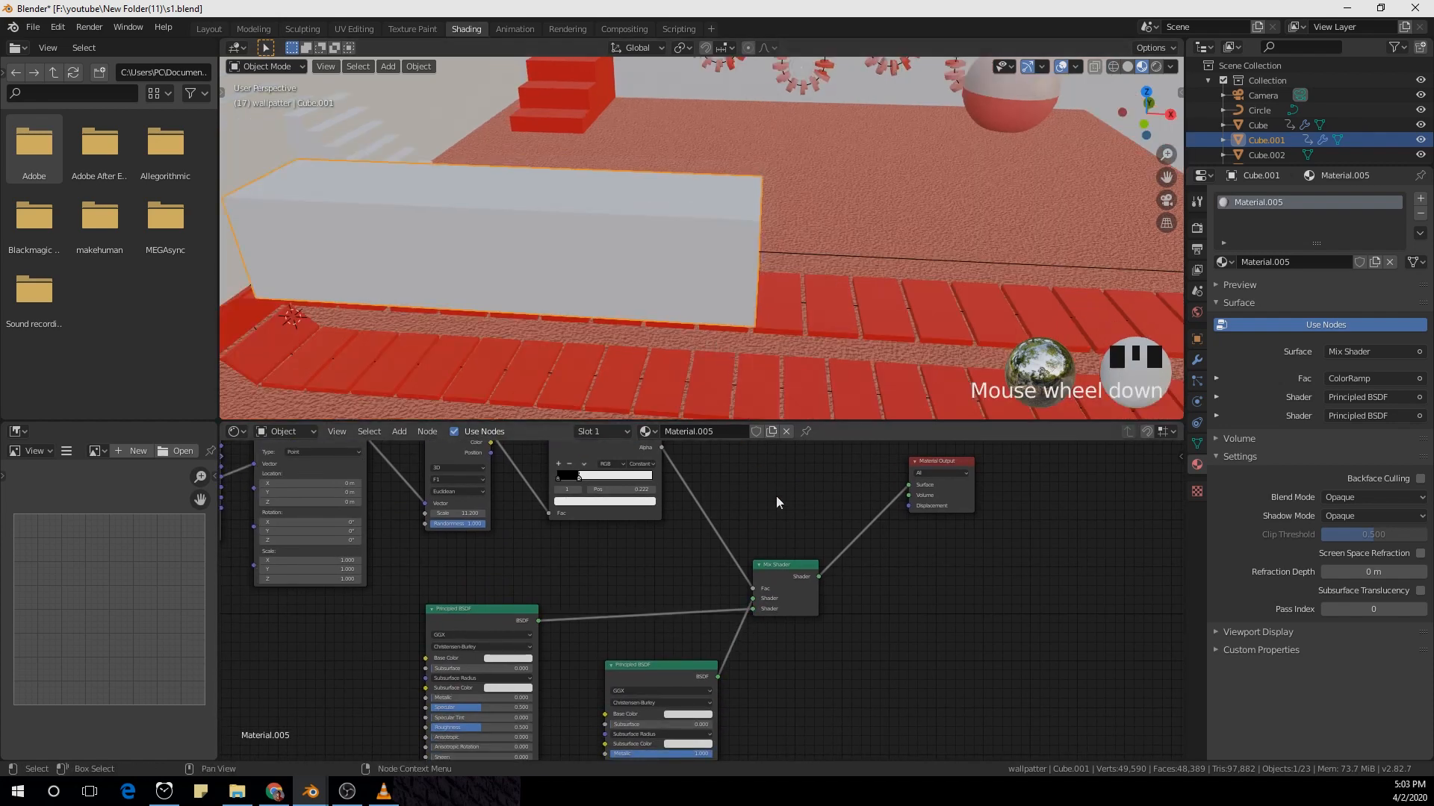
scroll(785, 557, up, 3)
scroll(769, 499, down, 3)
middle_drag(772, 504, 856, 583)
ctrl+shift+click(683, 499)
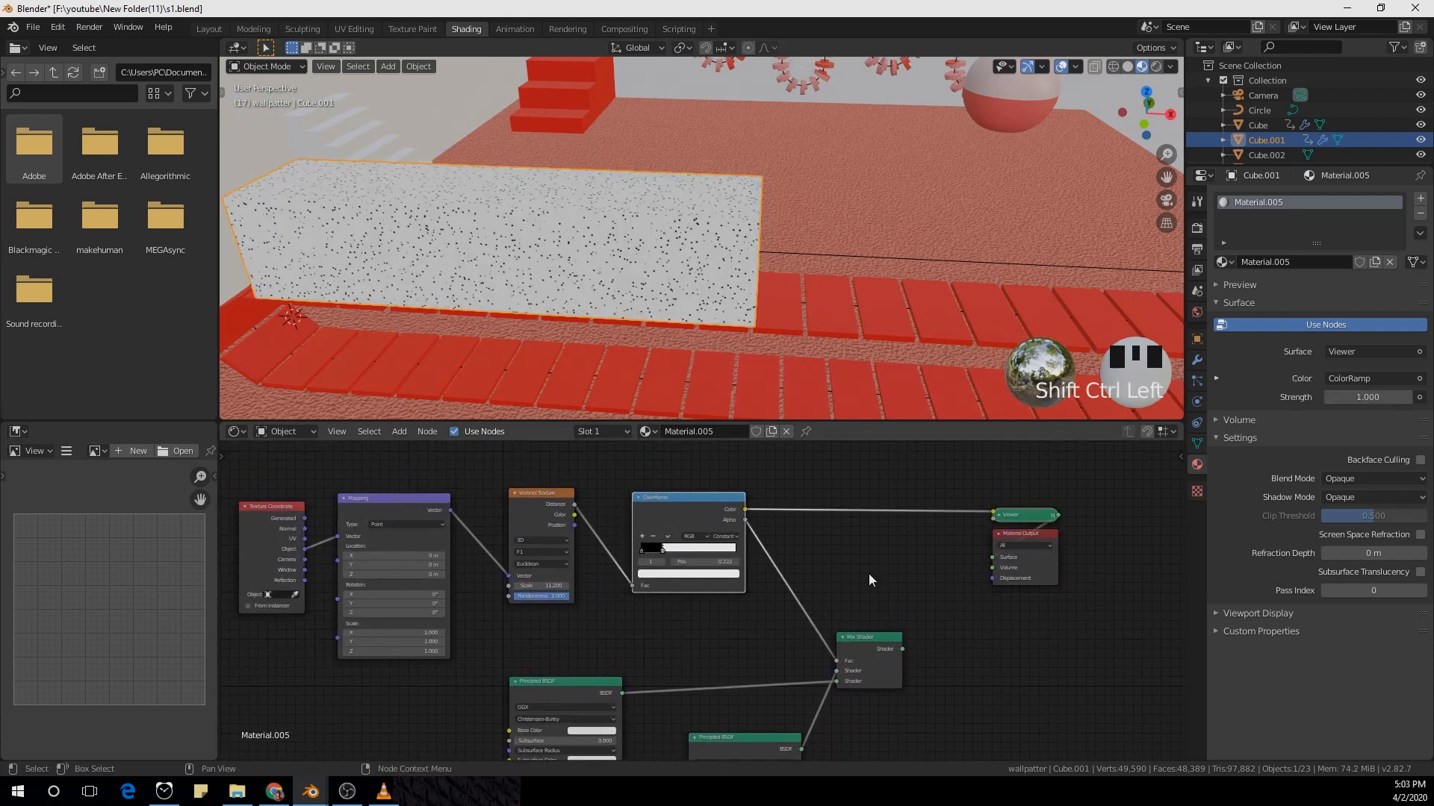
Step: Drive the Mix Shader's Fac with the ColorRamp's Color output and reconnect the Mix Shader to the Material Output
scroll(753, 501, up, 1)
drag(757, 485, 875, 679)
click(1096, 493)
ctrl+shift+click(908, 671)
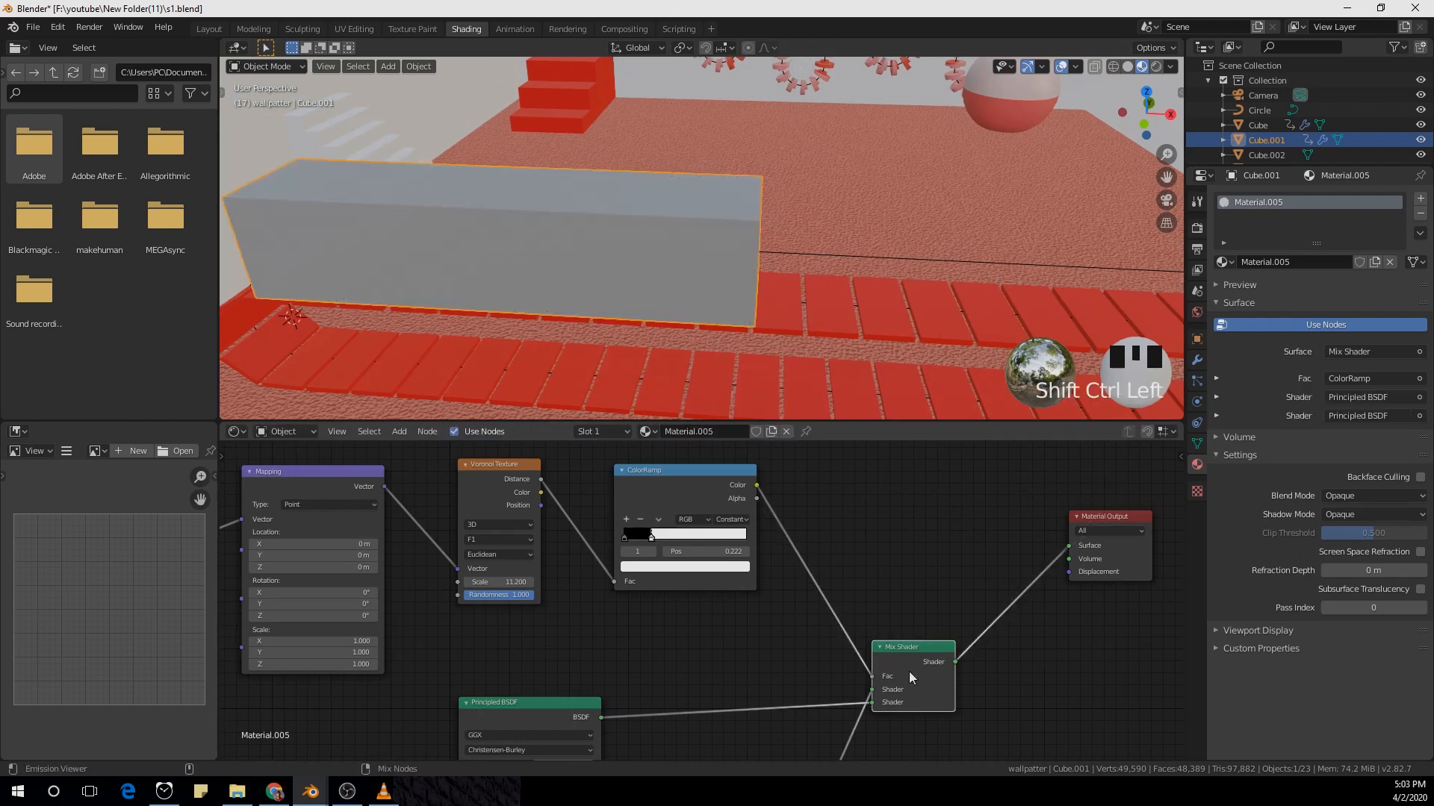
Step: Check the dotted box in the scene and rename its material as "Dot pattern"
scroll(706, 272, up, 3)
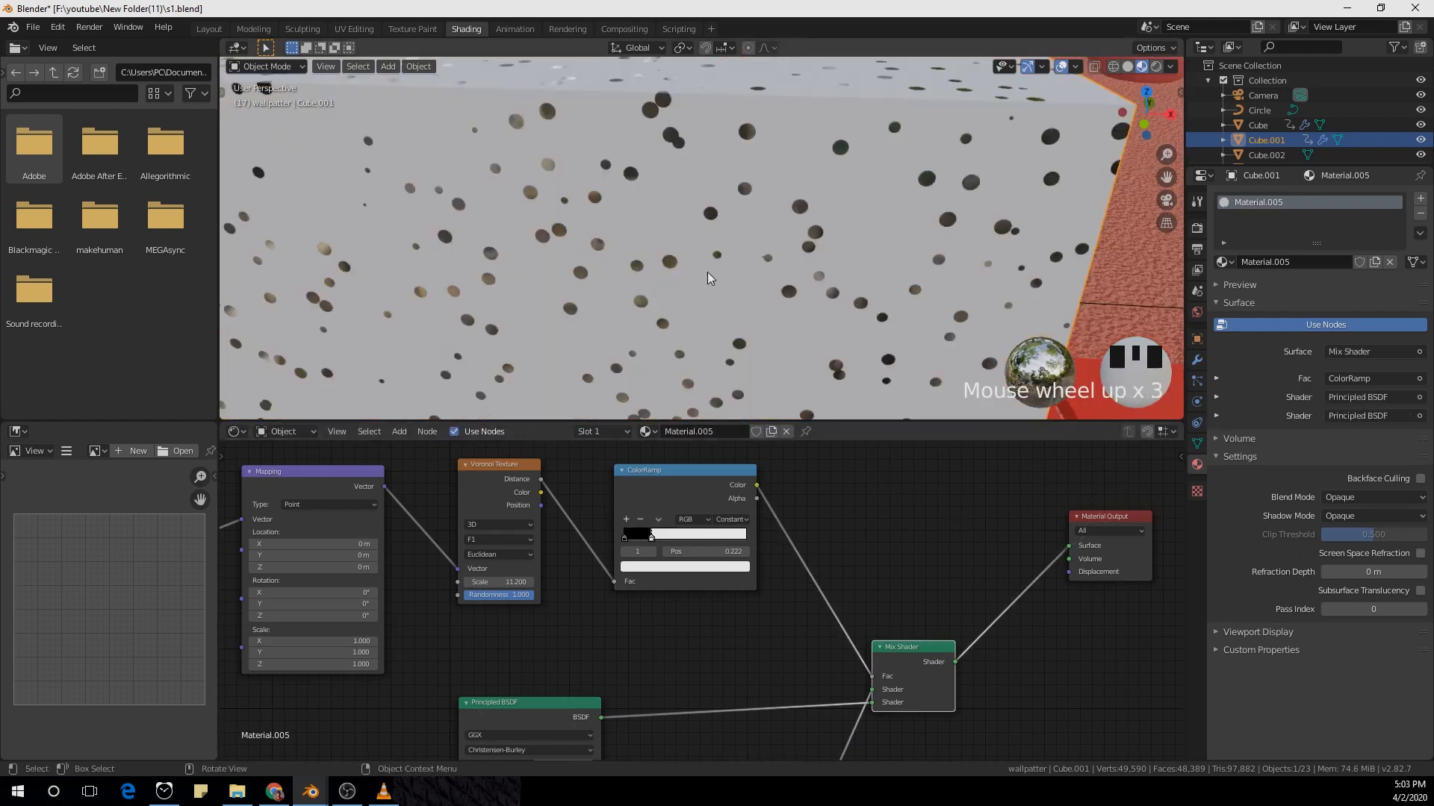
scroll(707, 272, down, 4)
scroll(815, 344, down, 2)
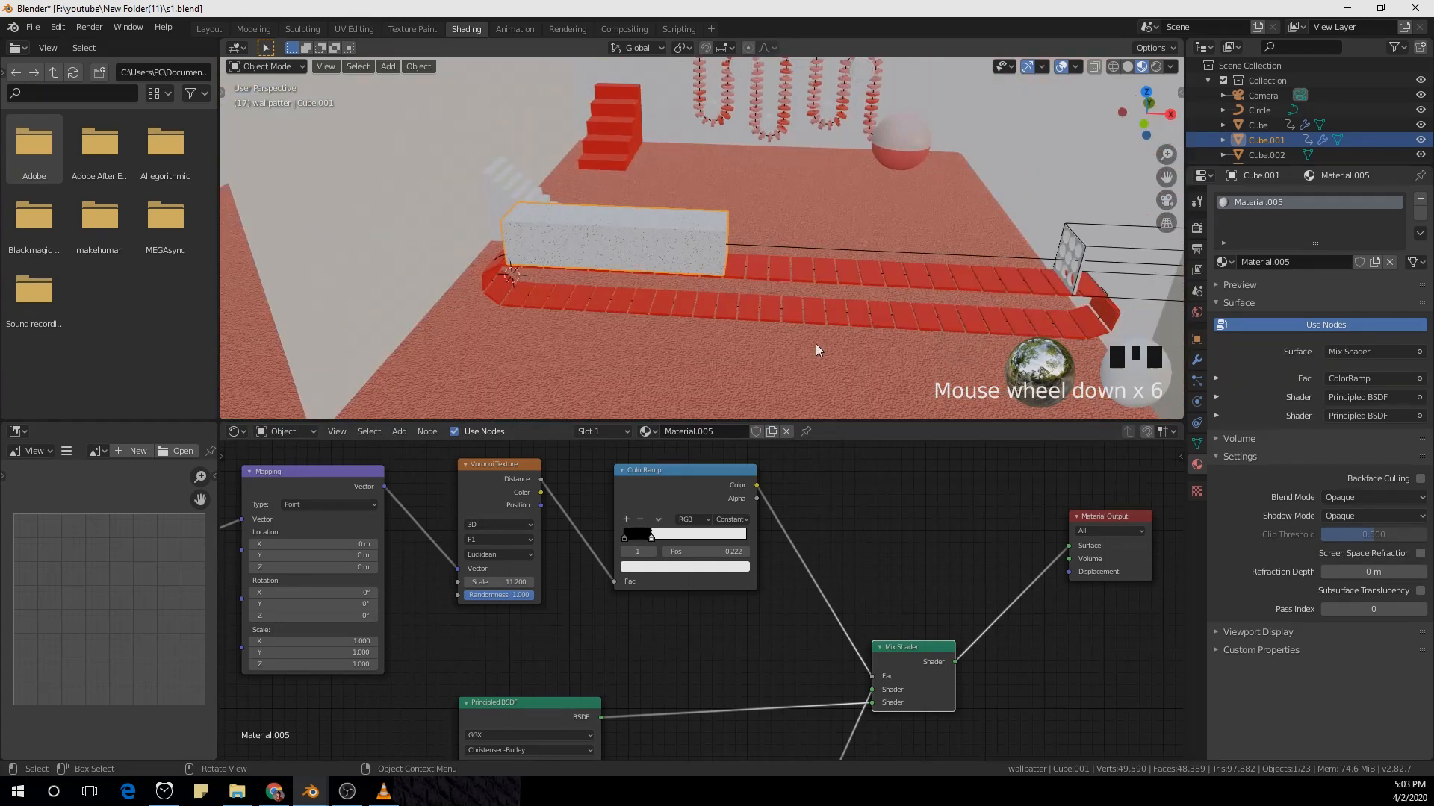
middle_drag(815, 343, 760, 329)
scroll(646, 220, up, 1)
shift+middle_drag(647, 220, 675, 353)
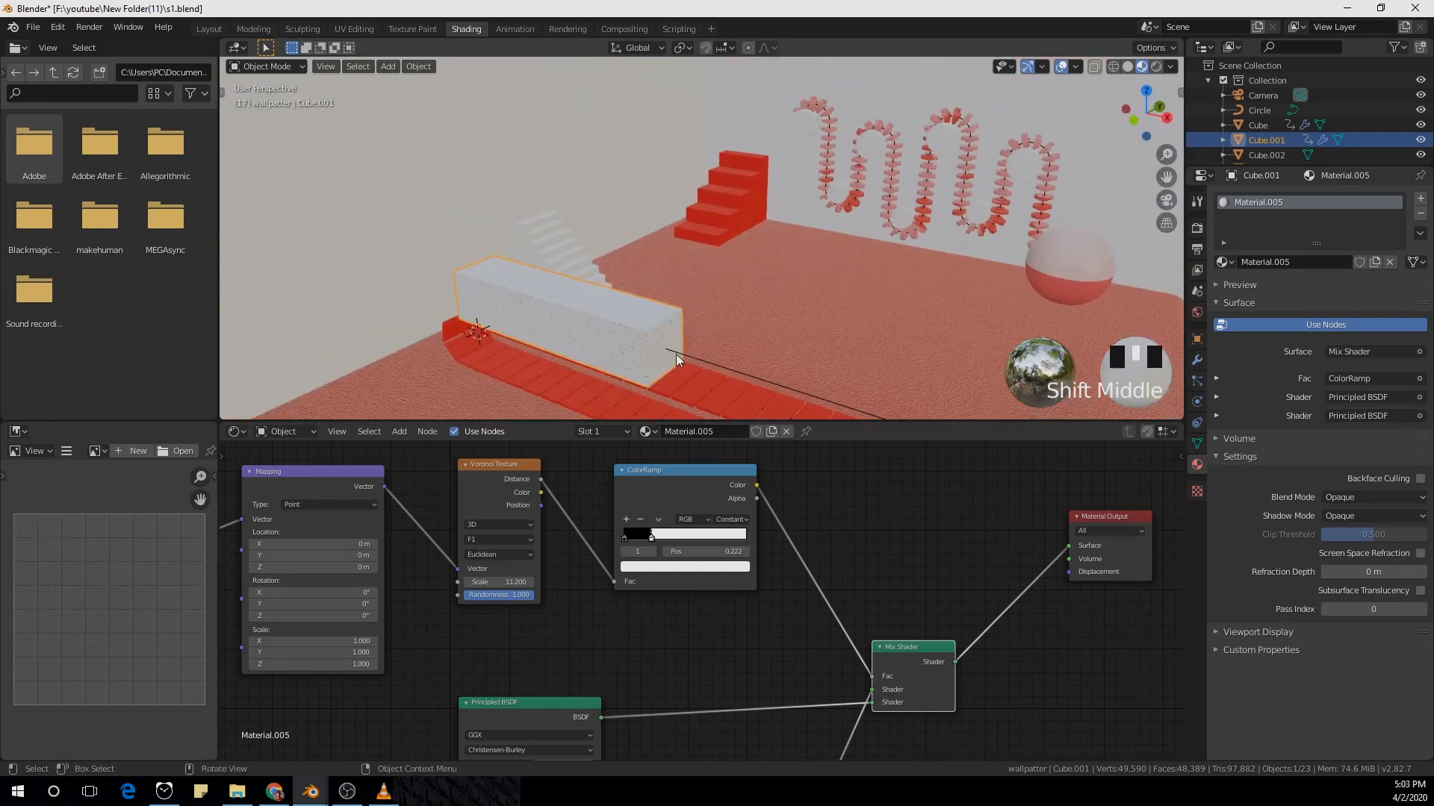
double_click(1239, 204)
text(Dot)
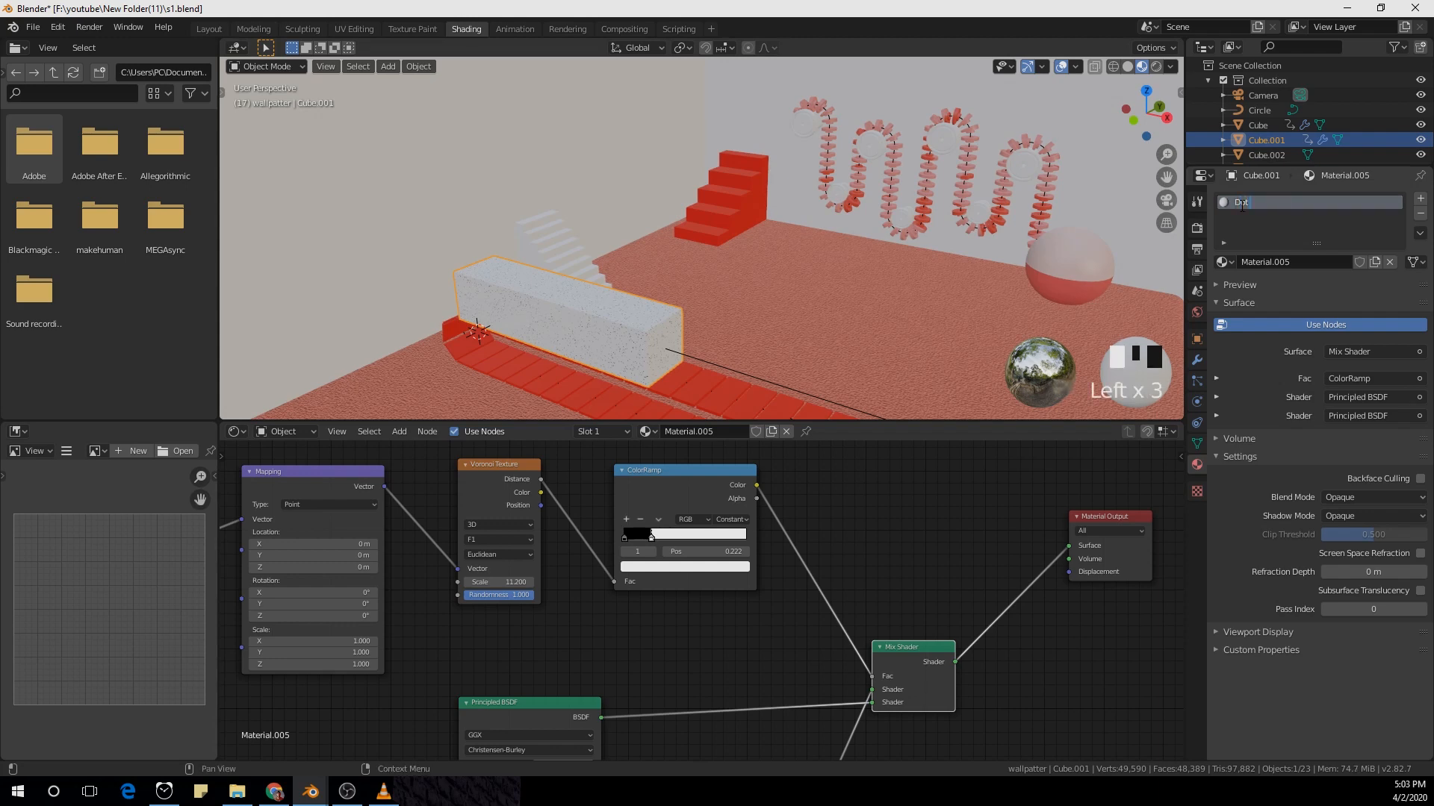
text( pattern)
key(Return)
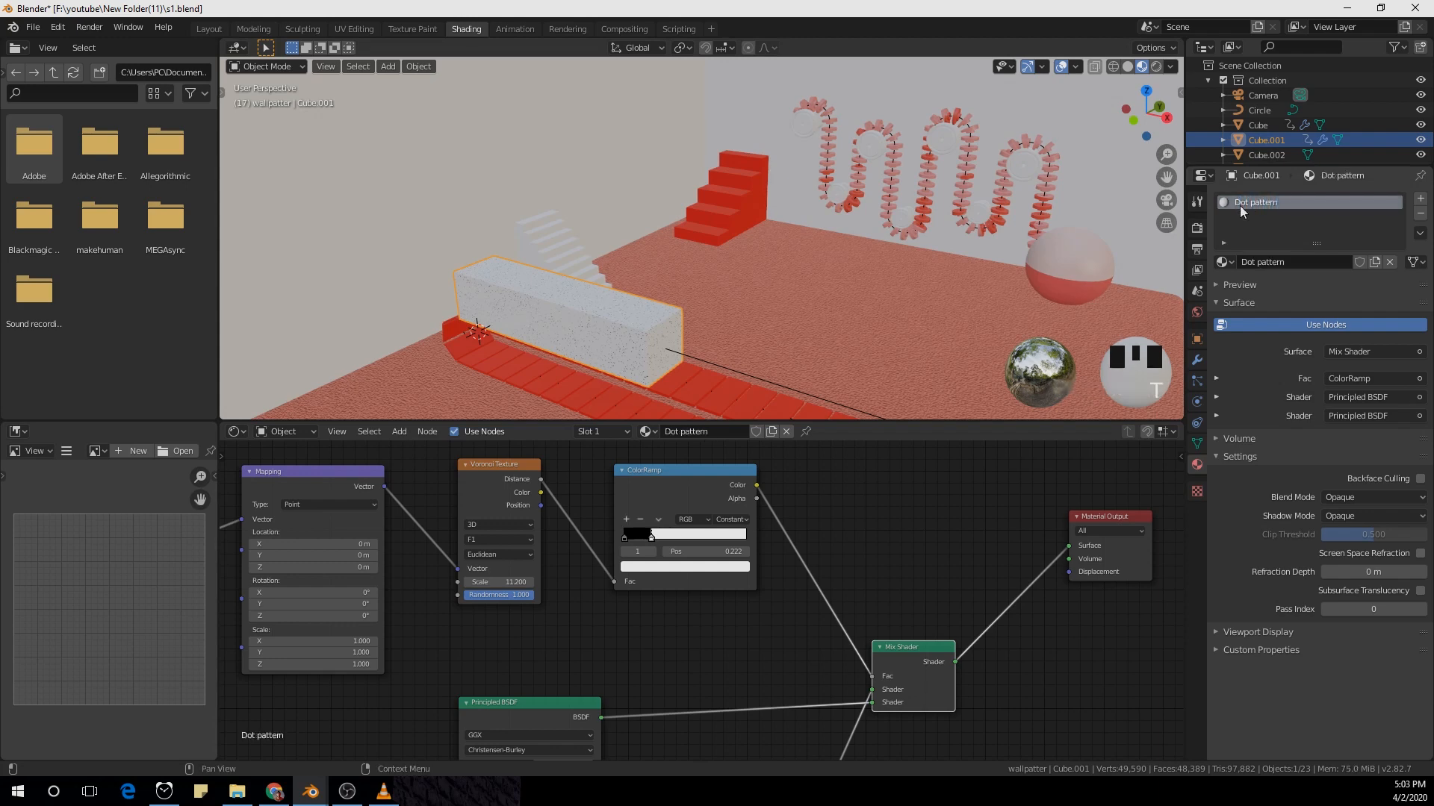
Step: Hide the long box and assign the "Dot pattern" material to the stacked white cylinders underneath it
scroll(675, 345, down, 3)
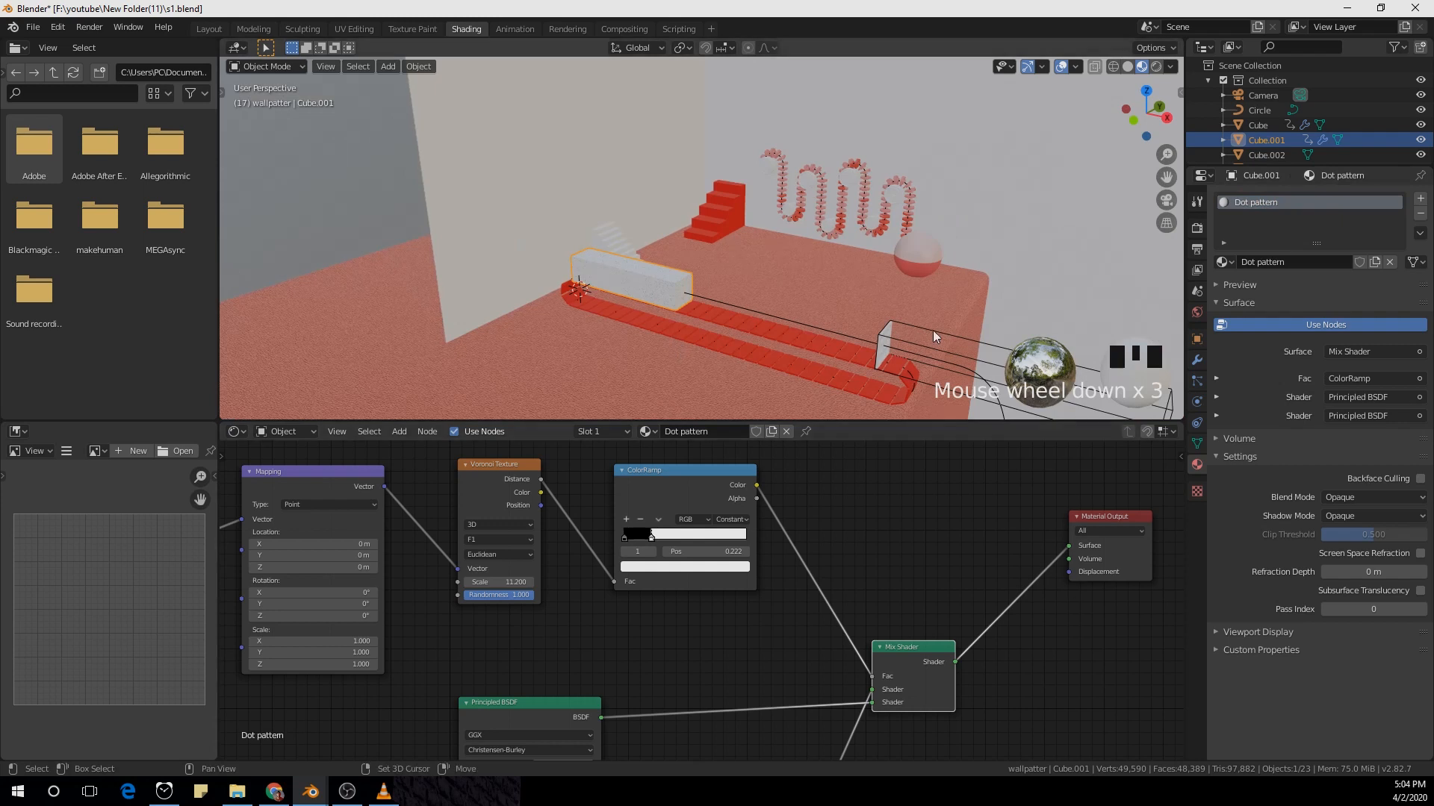
shift+middle_drag(934, 330, 765, 379)
shift+middle_drag(813, 324, 696, 358)
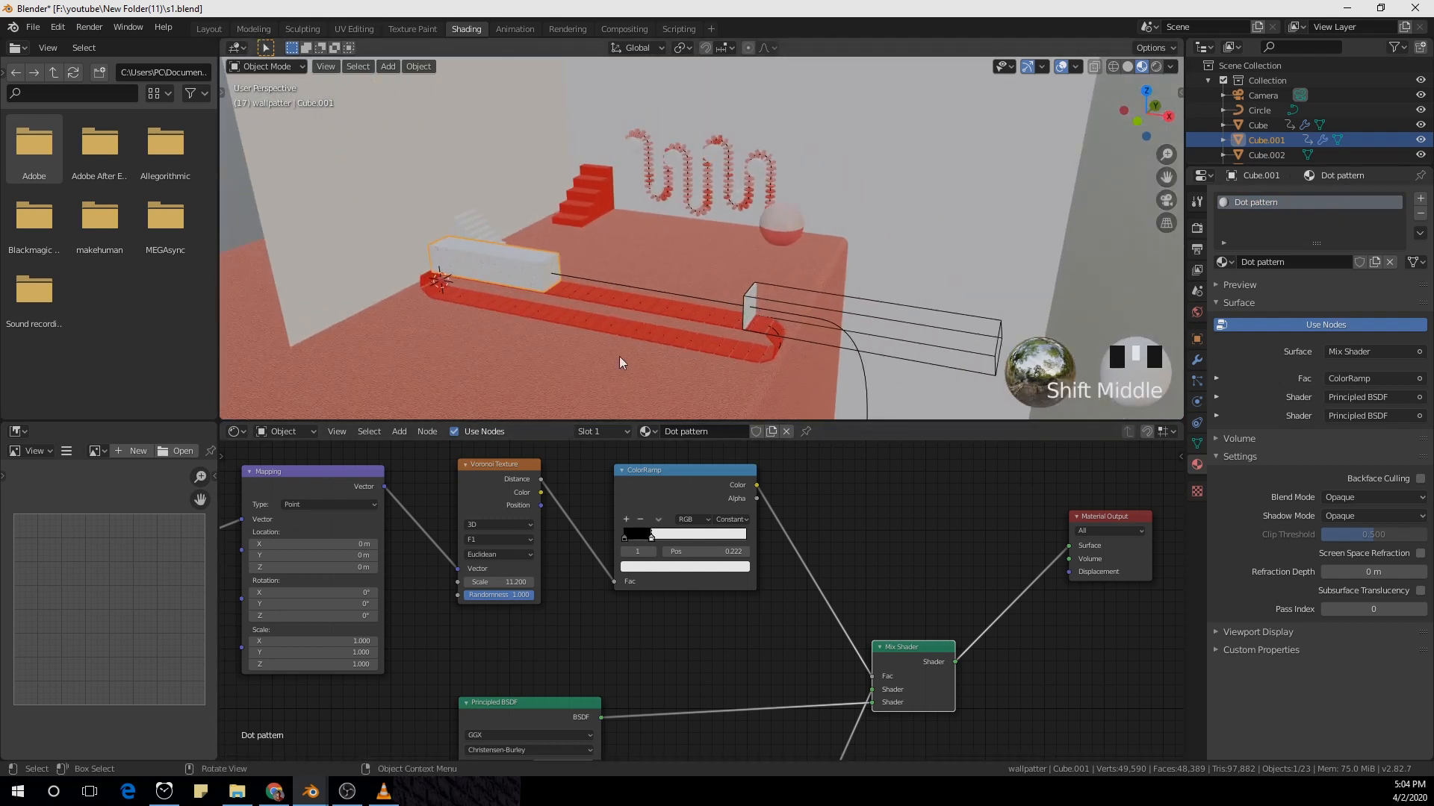
scroll(499, 285, up, 2)
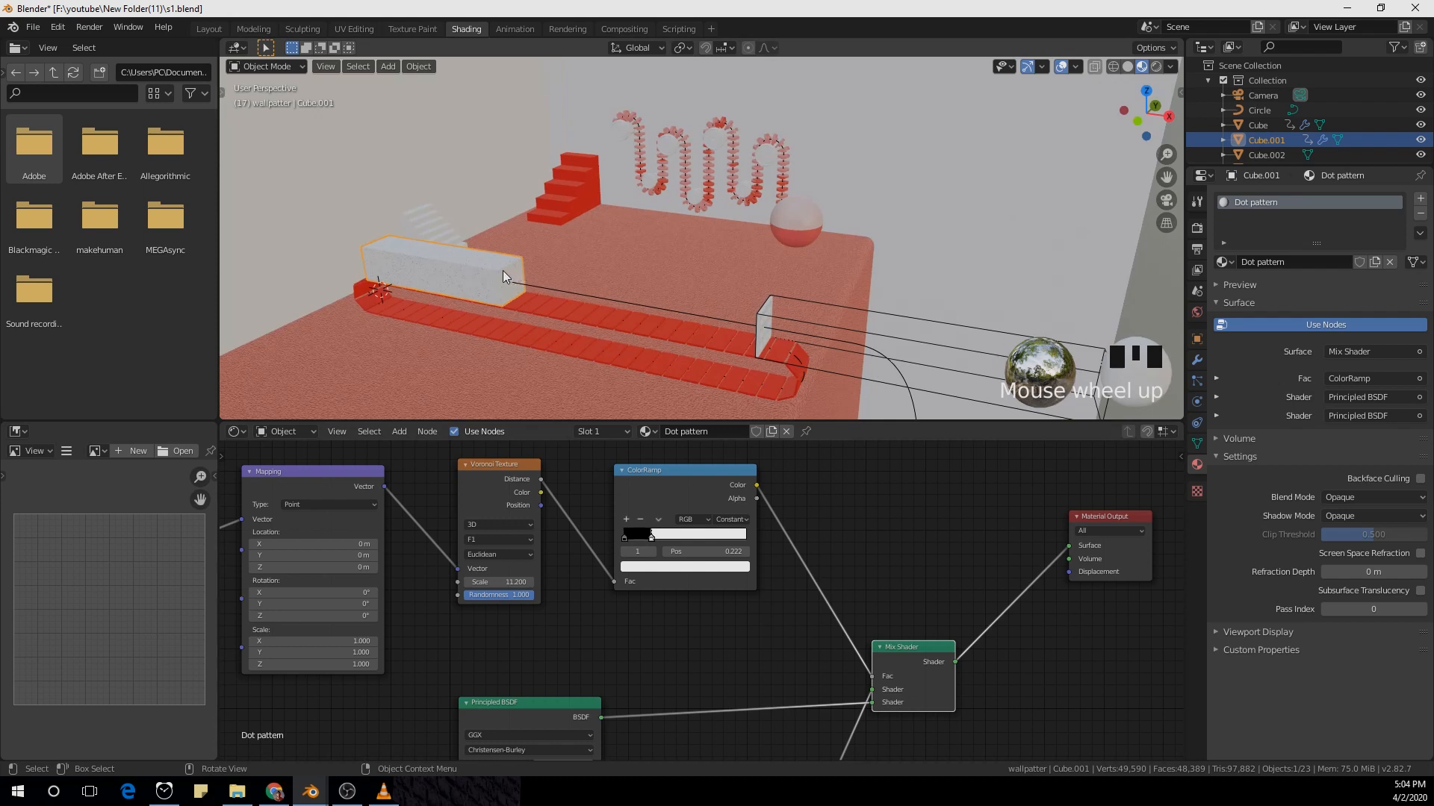
key(h)
click(495, 274)
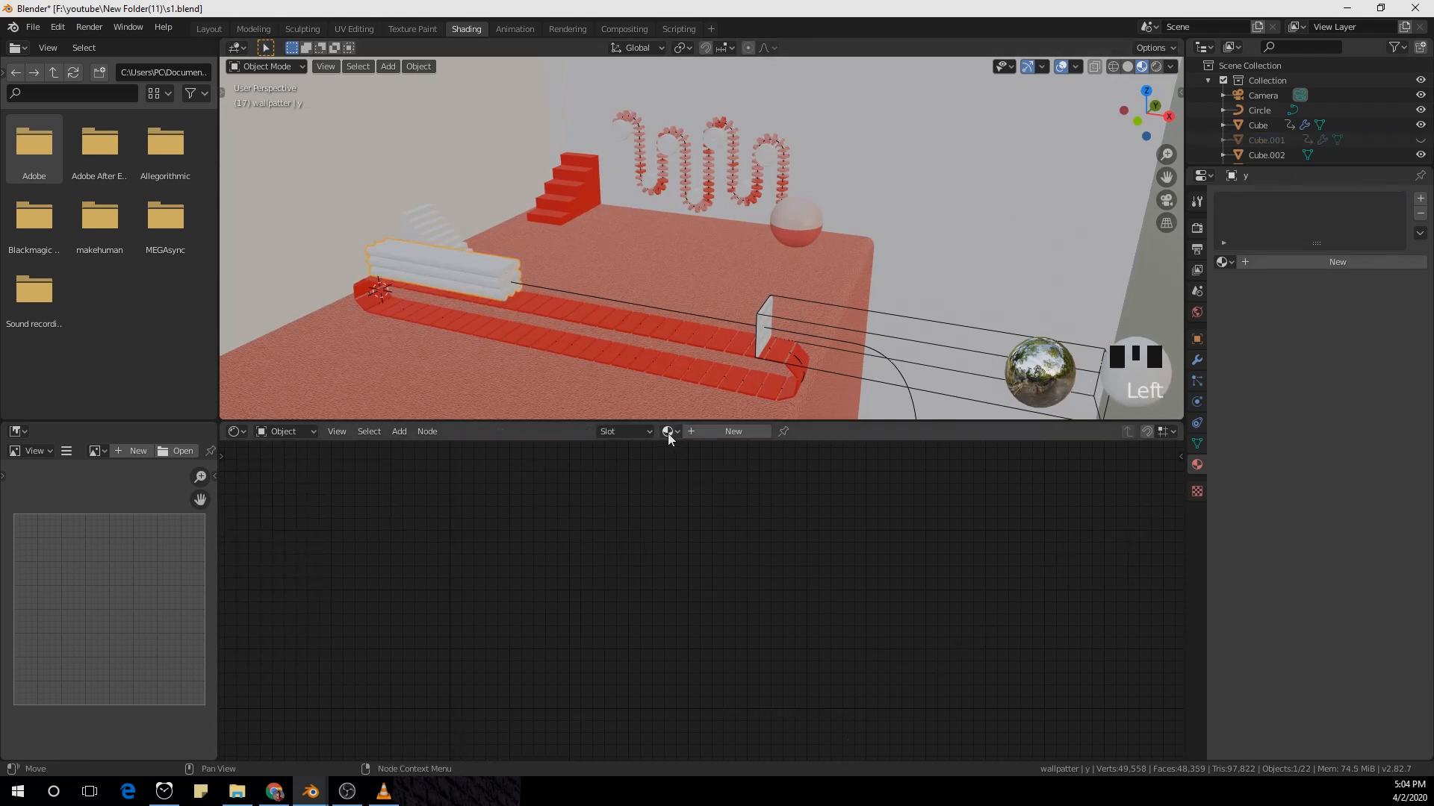
click(1223, 262)
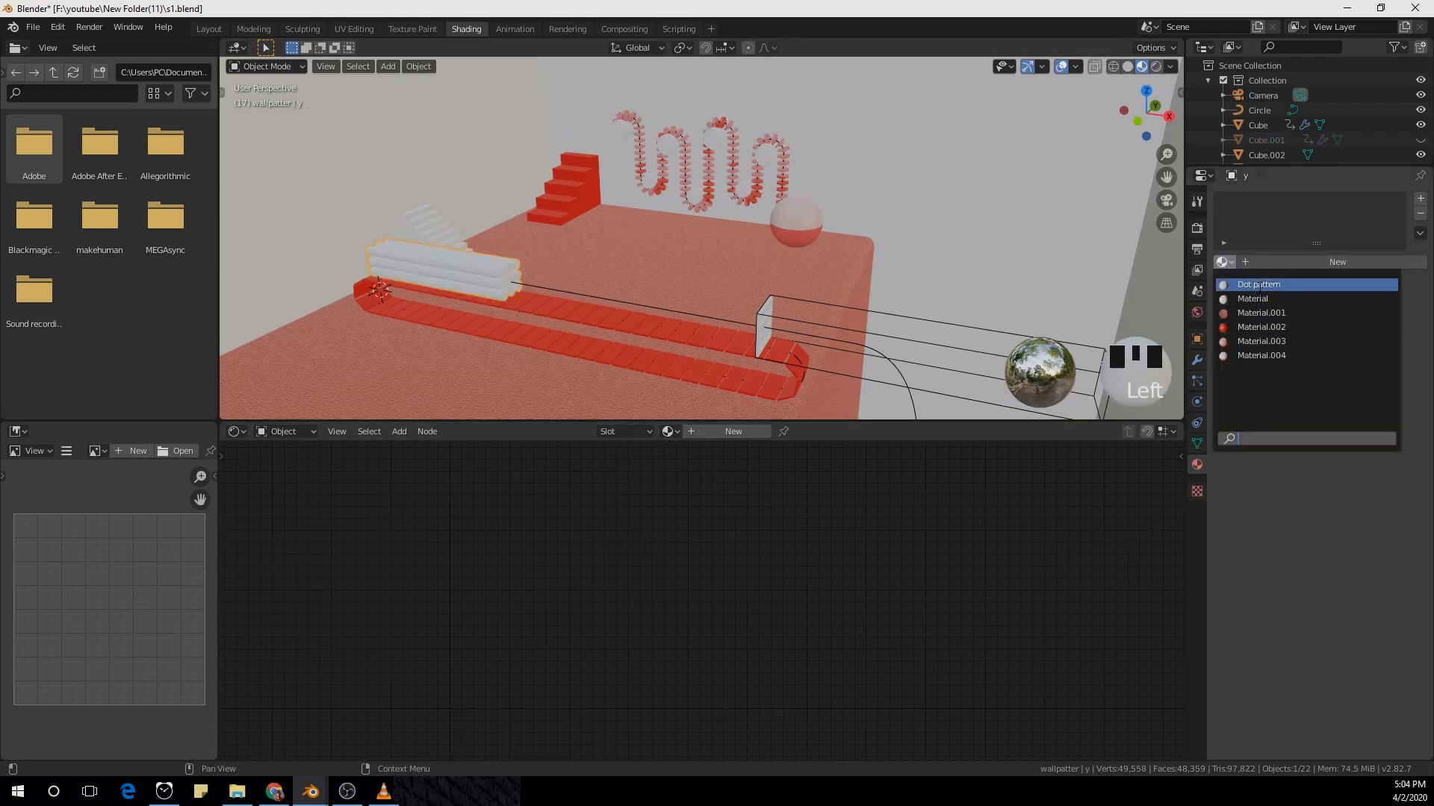
click(1259, 284)
Step: Create a new material for the white perforated plate at the end of the belt
shift+middle_drag(566, 245, 613, 266)
scroll(739, 275, up, 3)
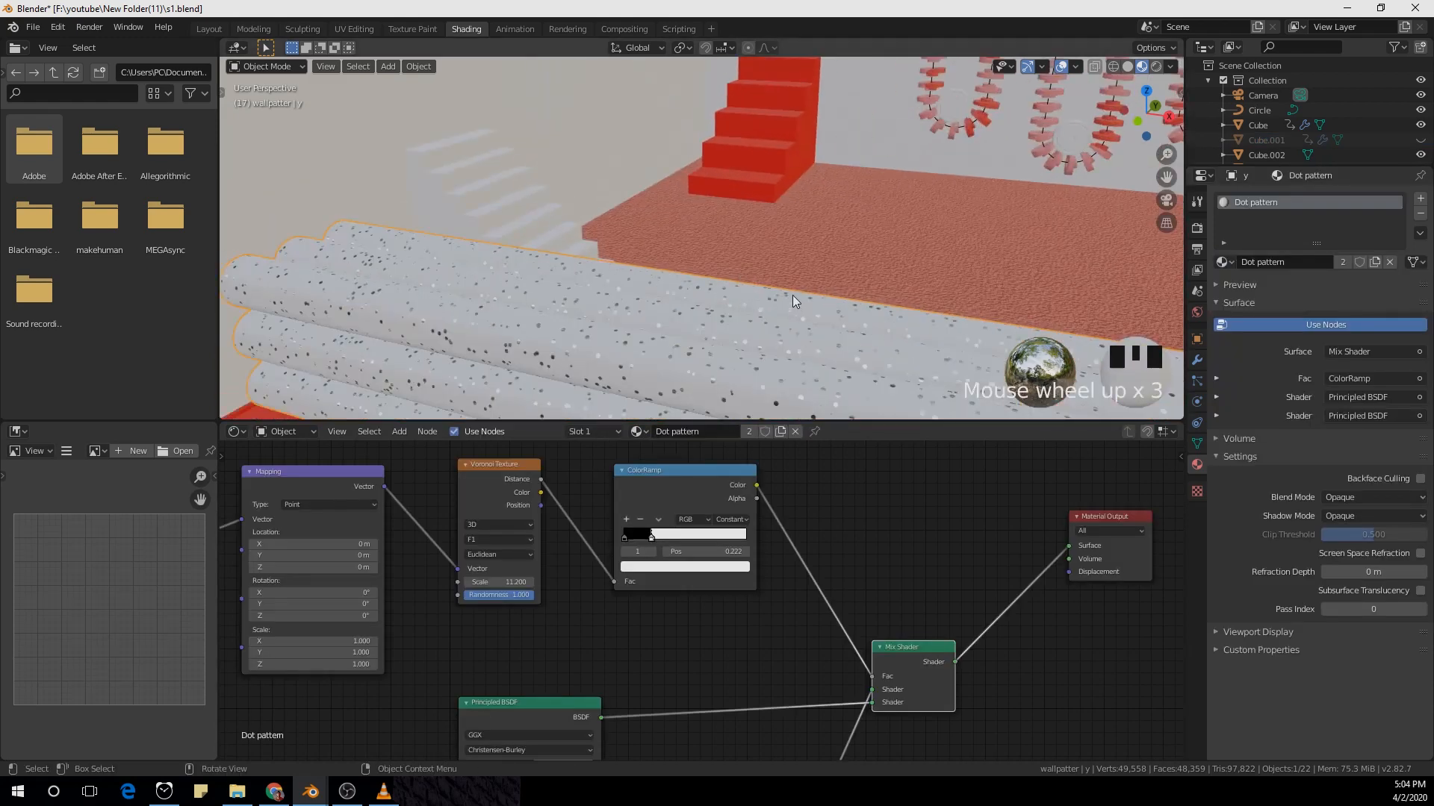
shift+middle_drag(793, 298, 666, 306)
scroll(767, 309, down, 3)
shift+middle_drag(768, 309, 512, 238)
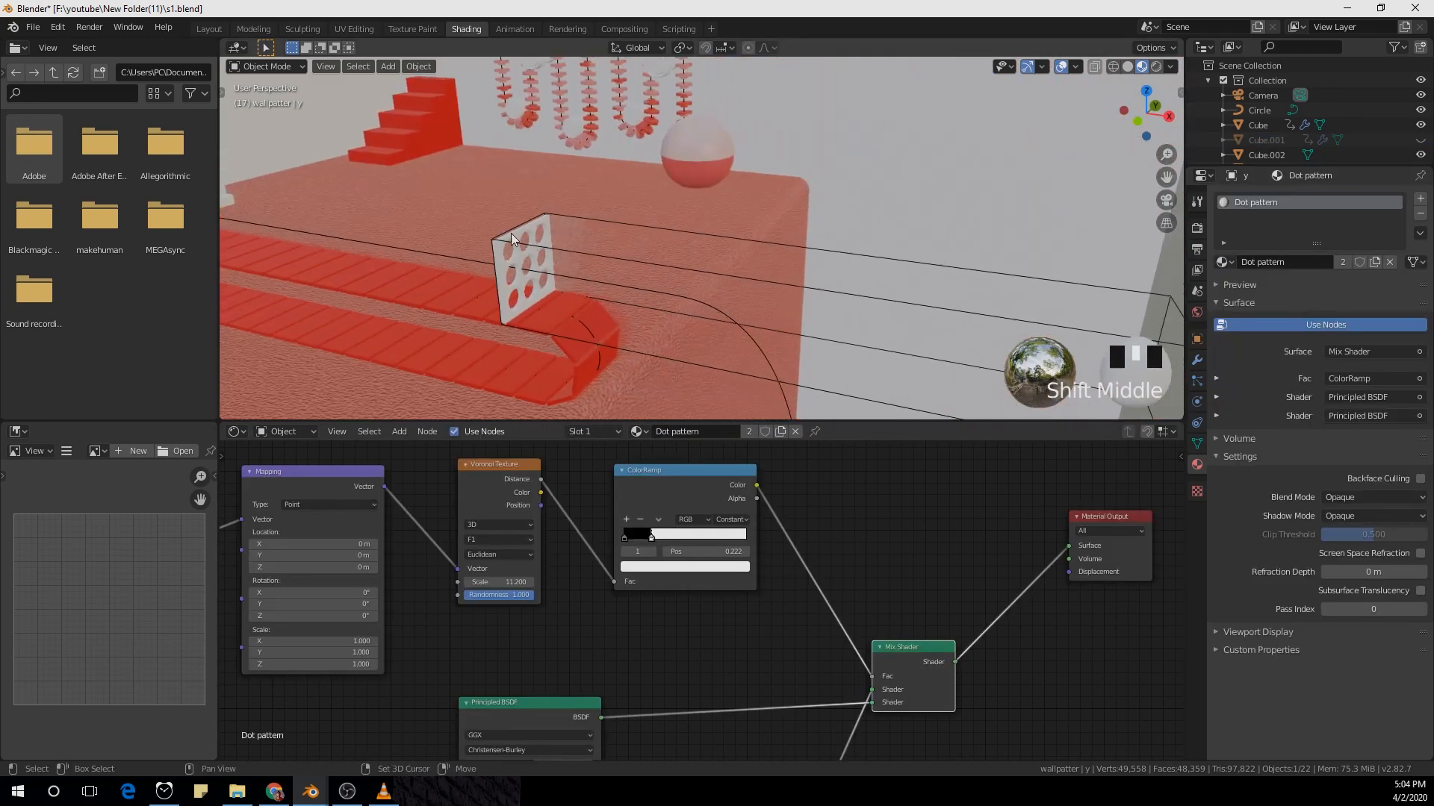
click(538, 247)
click(1274, 261)
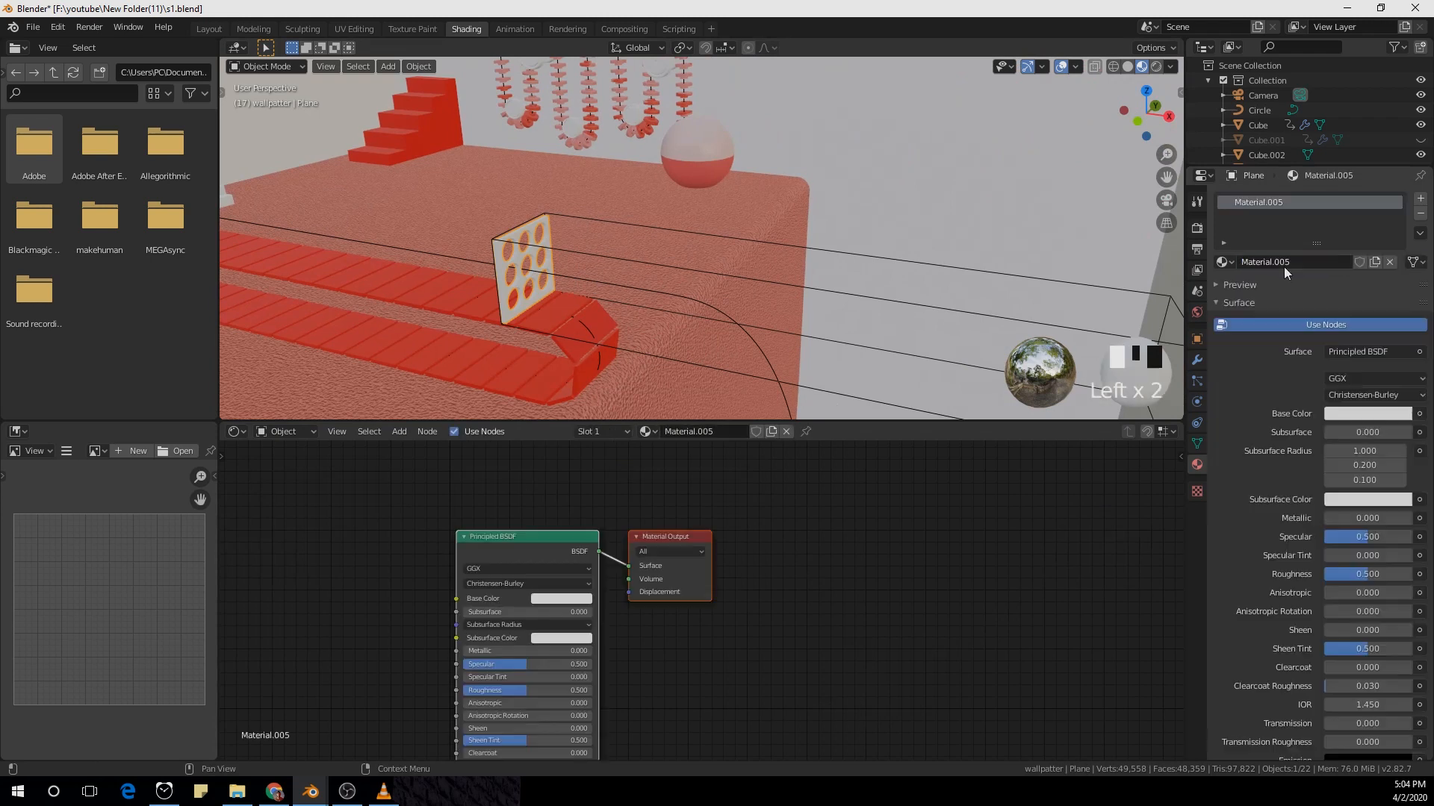
Step: Make the perforated plate's material gold: set Metallic to 1.000 and Base Color to yellow with hue about 0.151 and saturation about 0.678
middle_drag(666, 640, 771, 593)
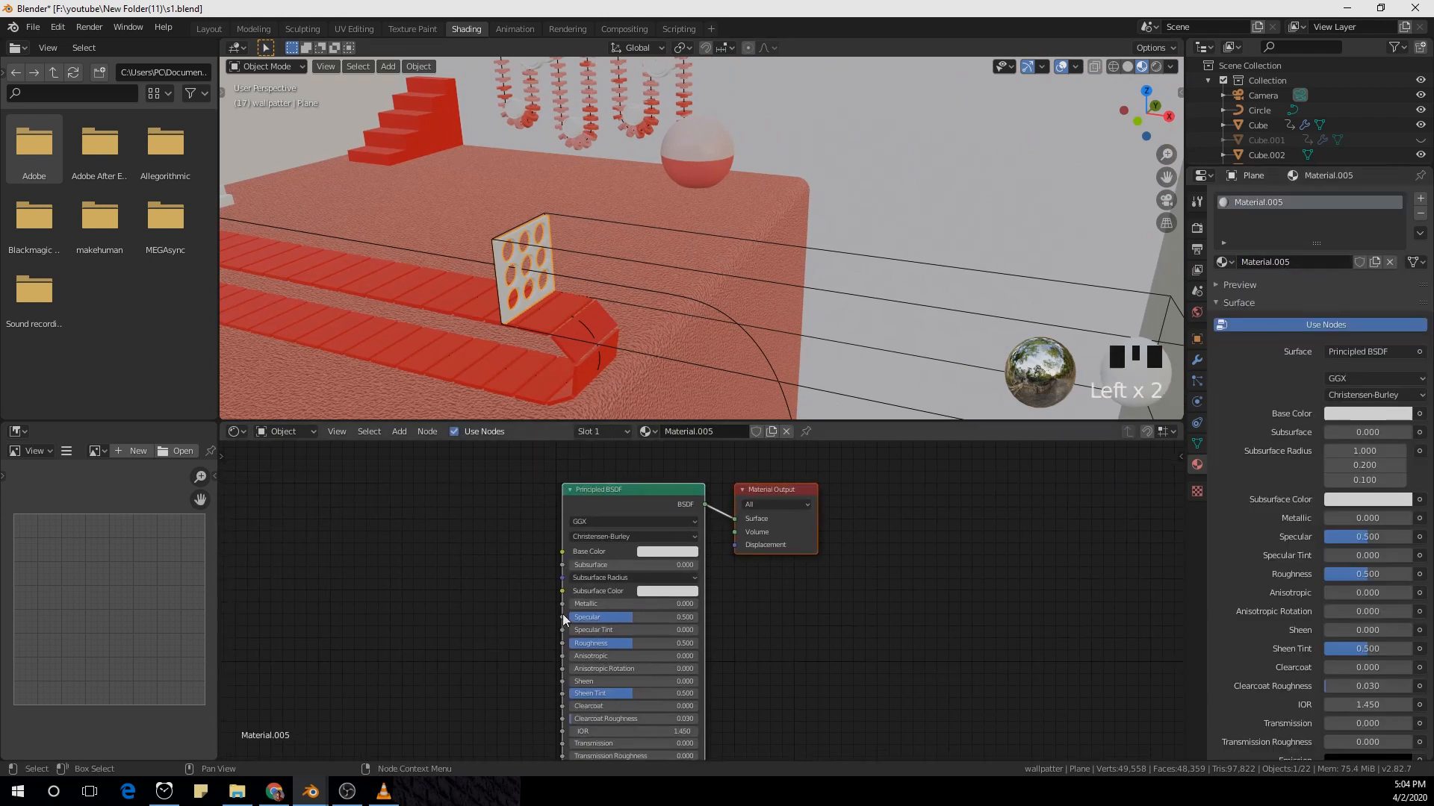
drag(587, 606, 699, 606)
scroll(566, 517, up, 1)
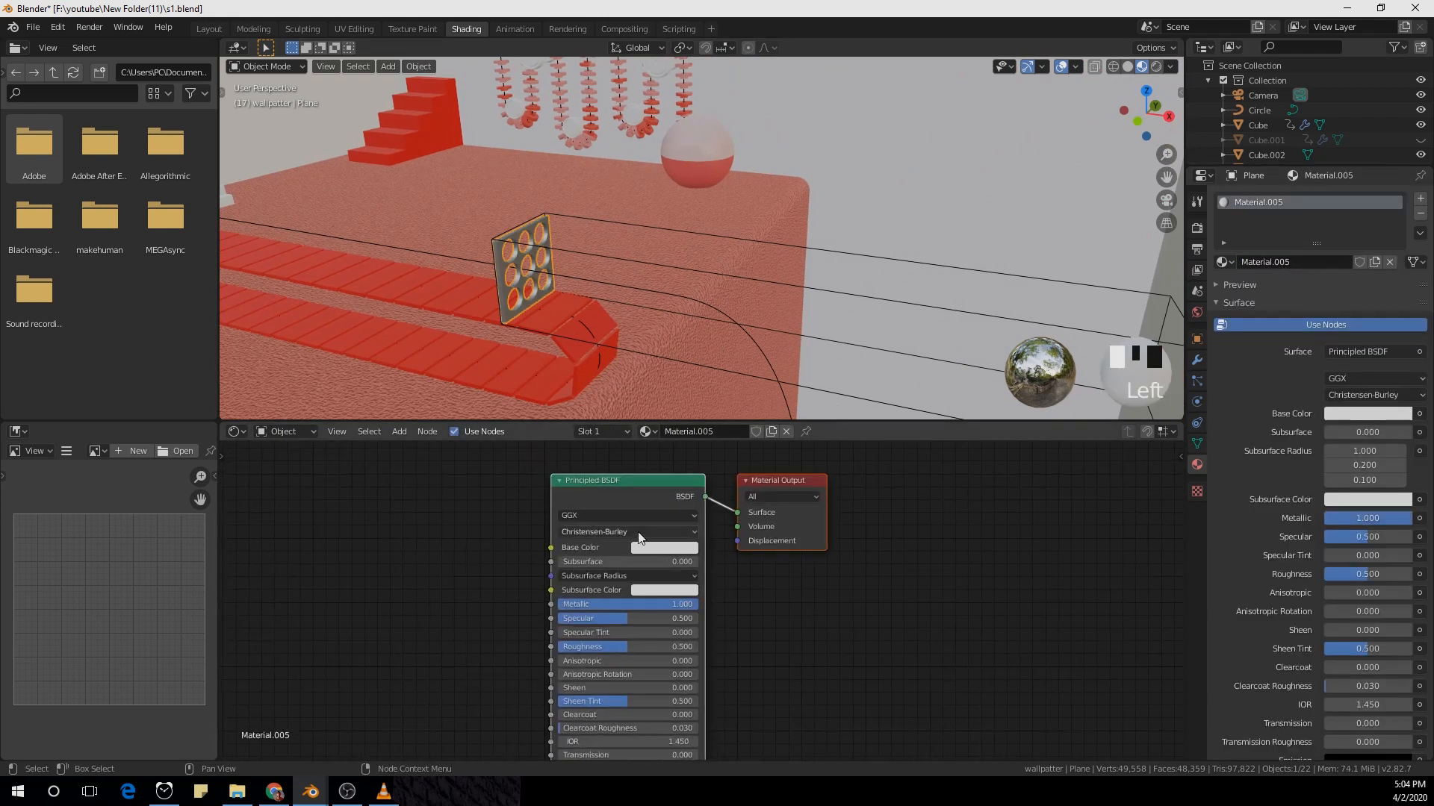
click(664, 547)
drag(673, 415, 658, 430)
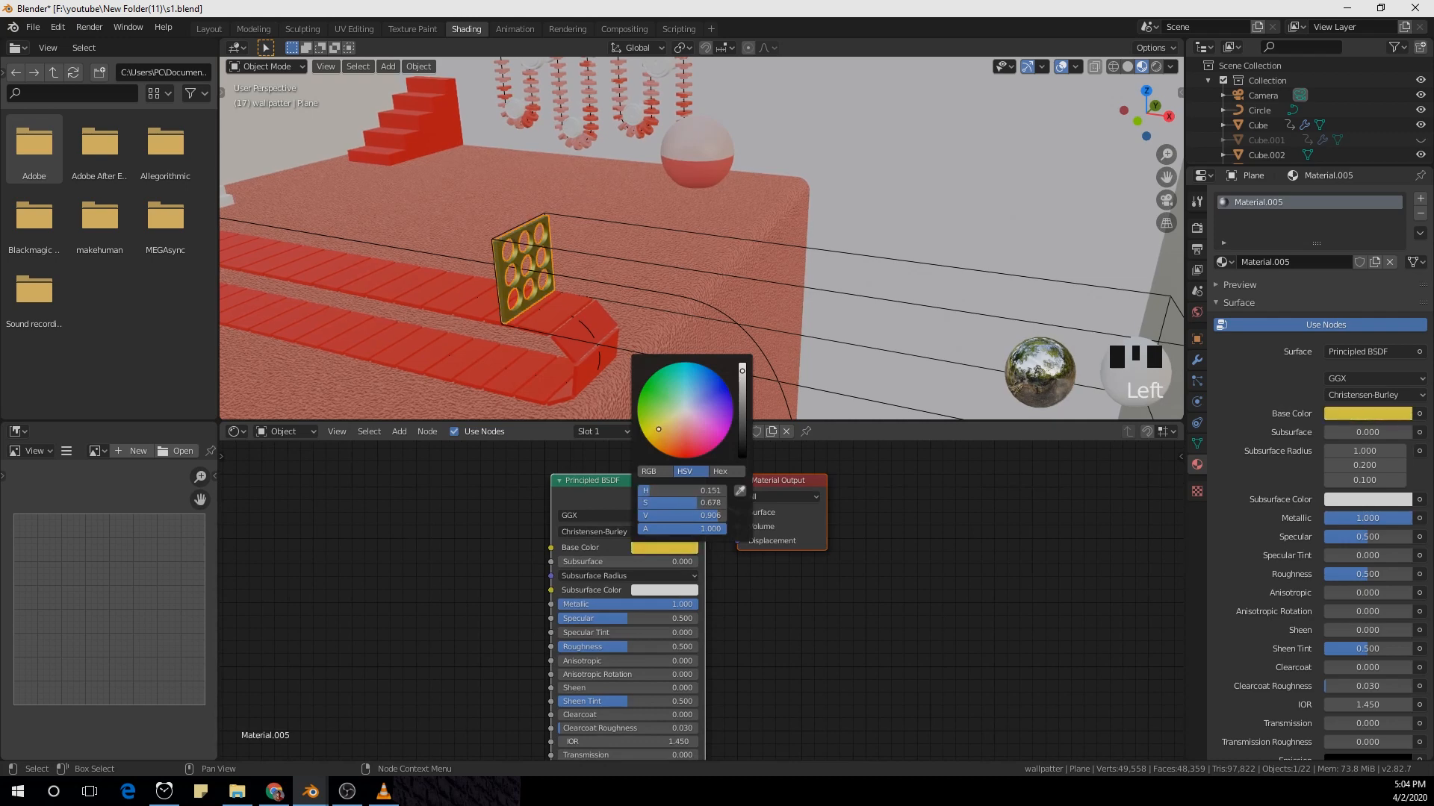
Step: Play the animation through the camera and examine the gold plate as the box and cylinders pass through it
middle_drag(490, 375, 576, 257)
key(KP_0)
scroll(643, 305, down, 1)
key(space)
key(space)
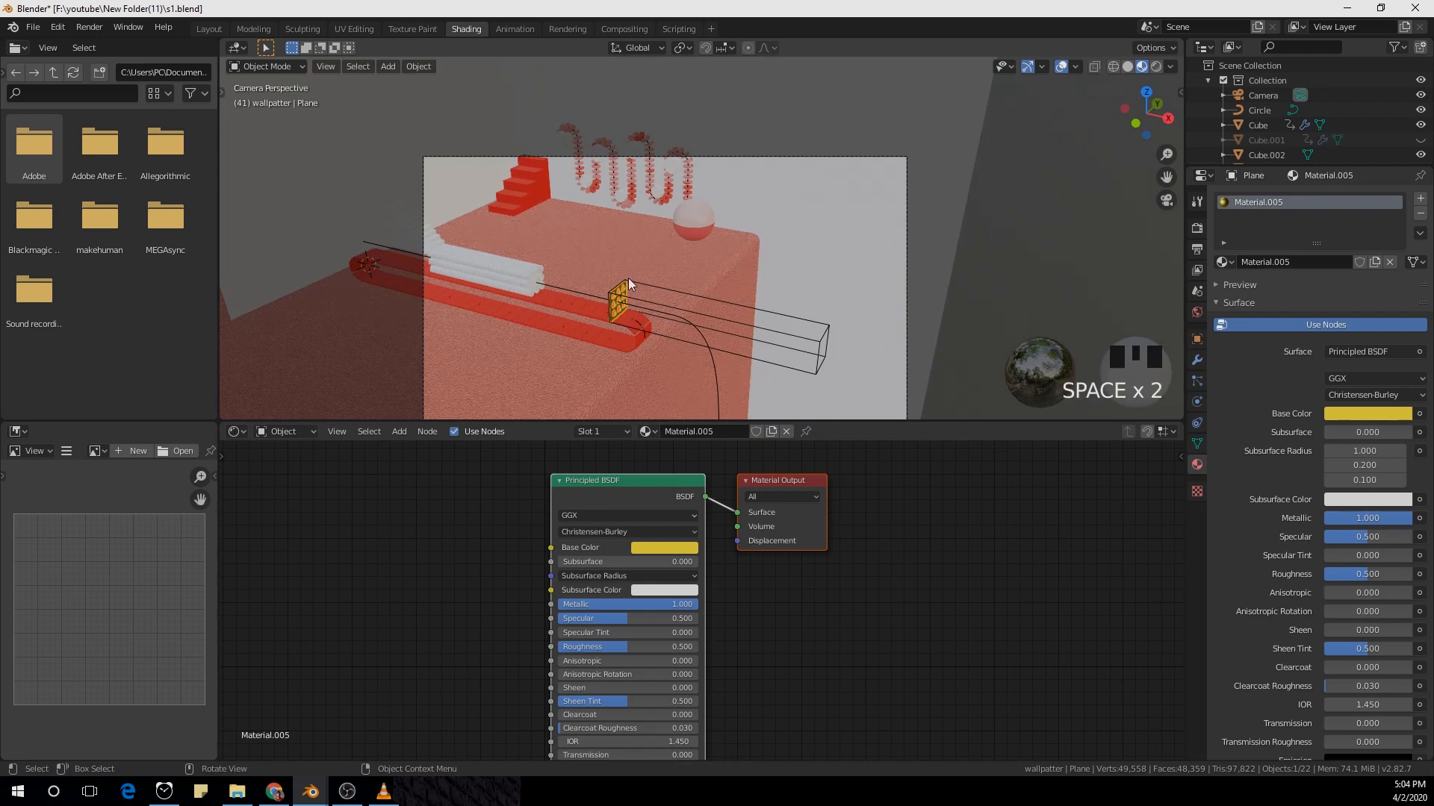
key(space)
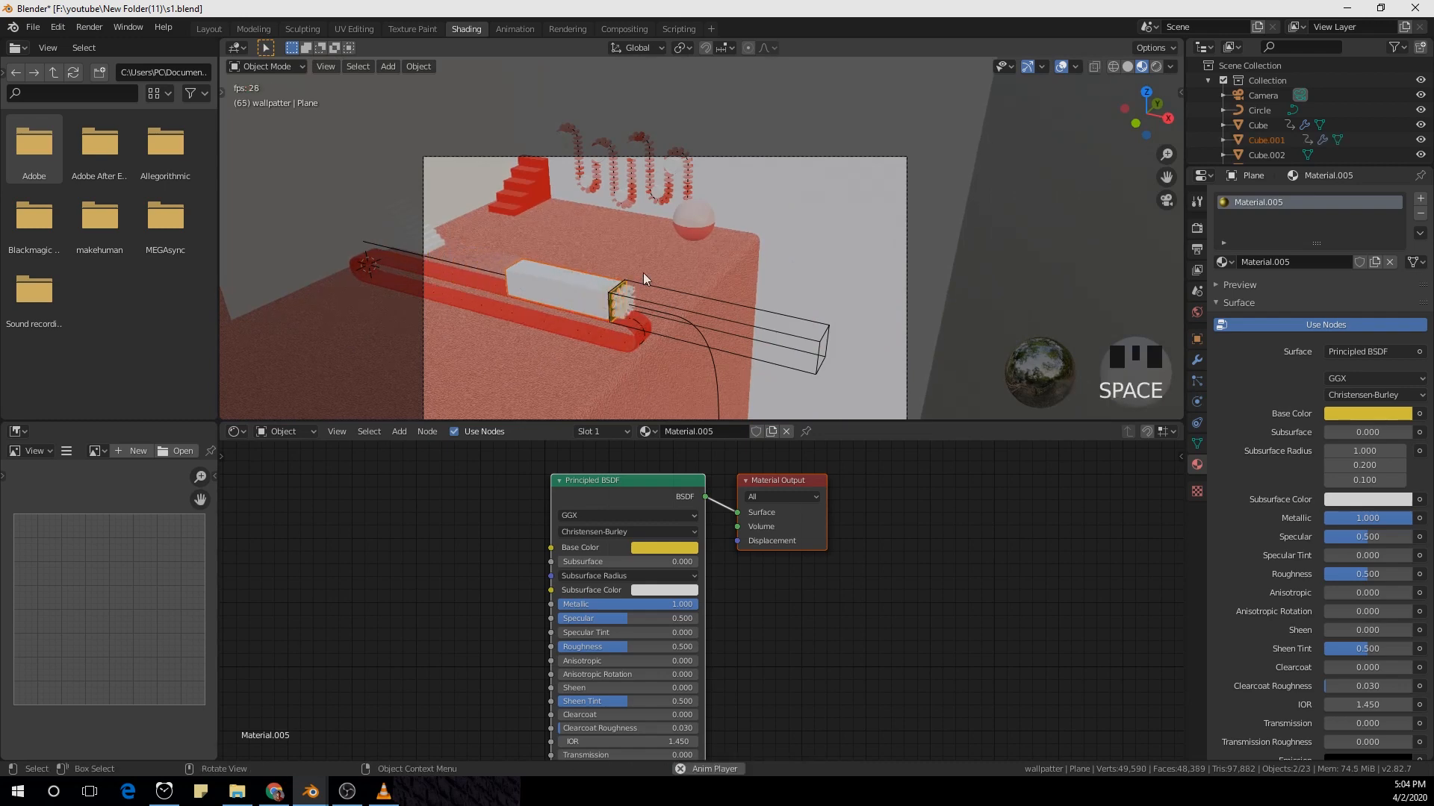
key(space)
click(646, 266)
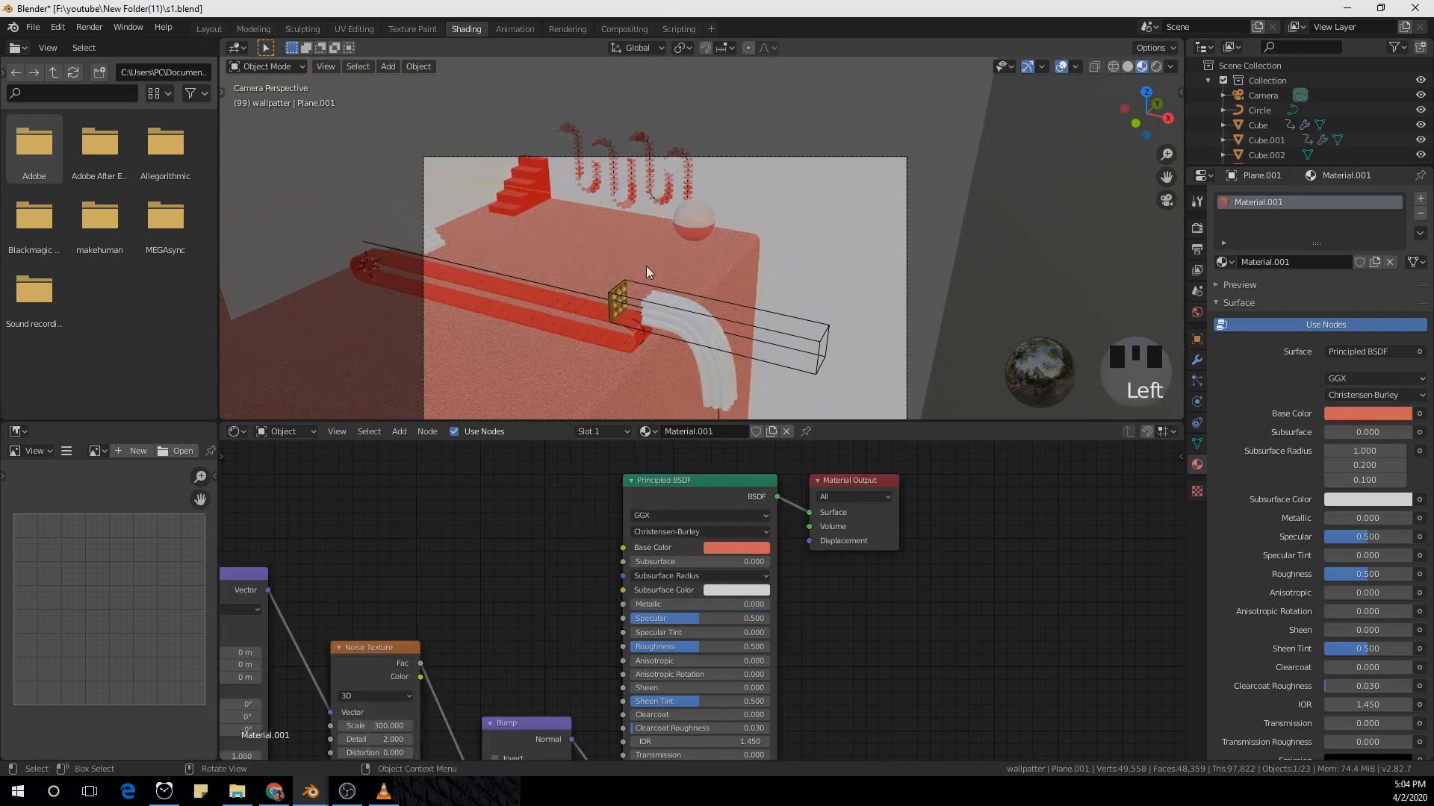
scroll(646, 266, up, 4)
shift+middle_drag(634, 271, 678, 266)
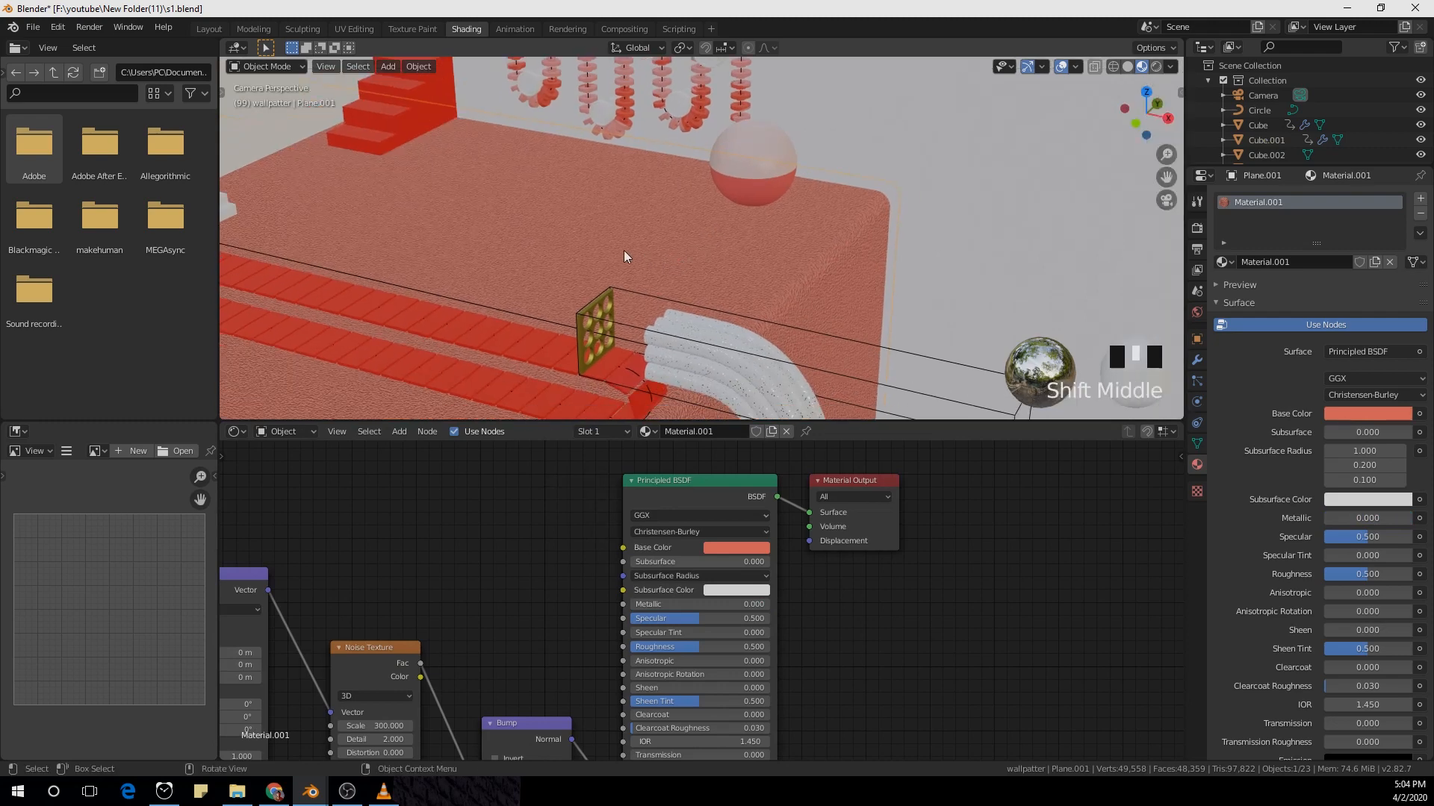
Step: Switch the viewport to rendered shading and view the whole scene
click(1156, 67)
scroll(822, 202, down, 4)
middle_drag(825, 215, 819, 246)
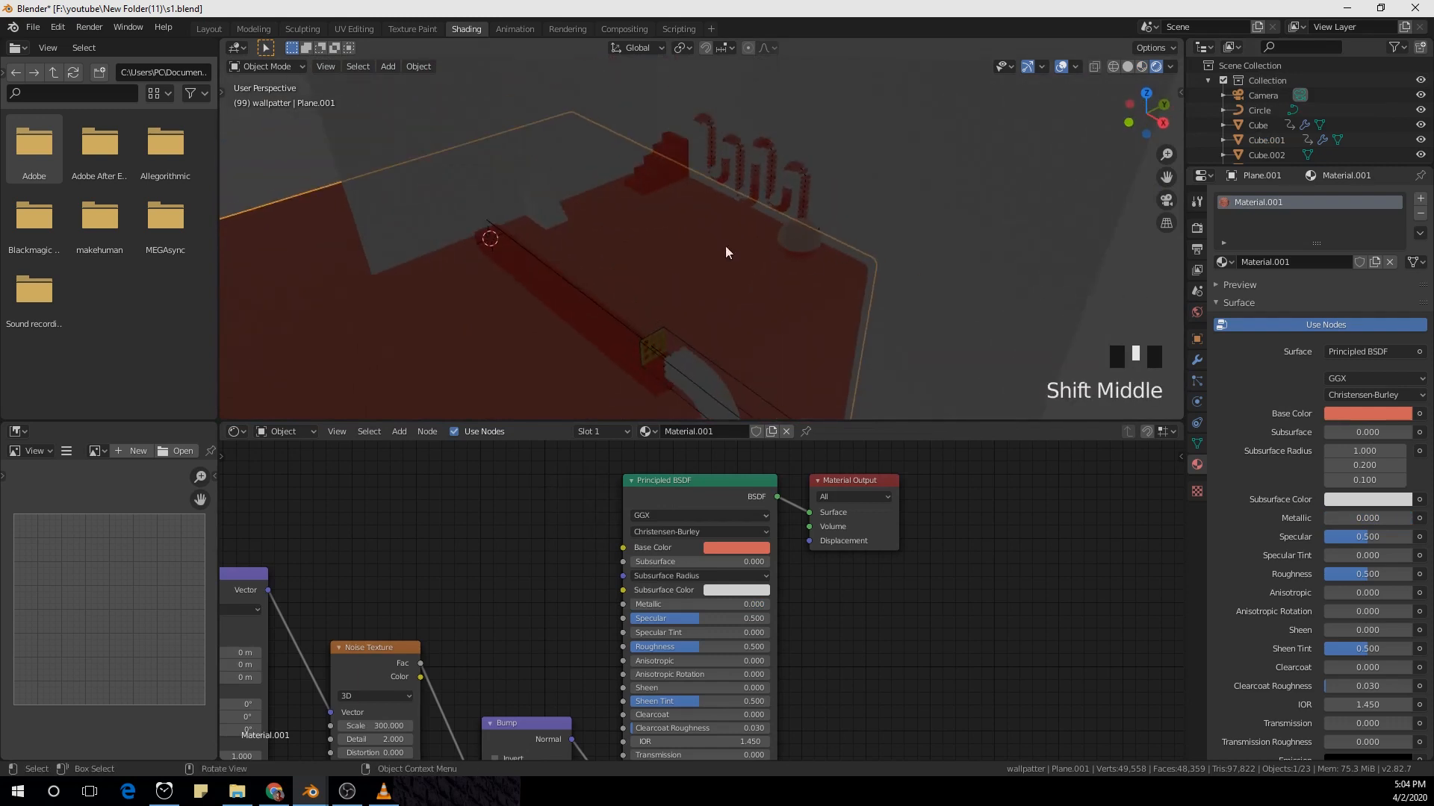
middle_drag(725, 252, 730, 224)
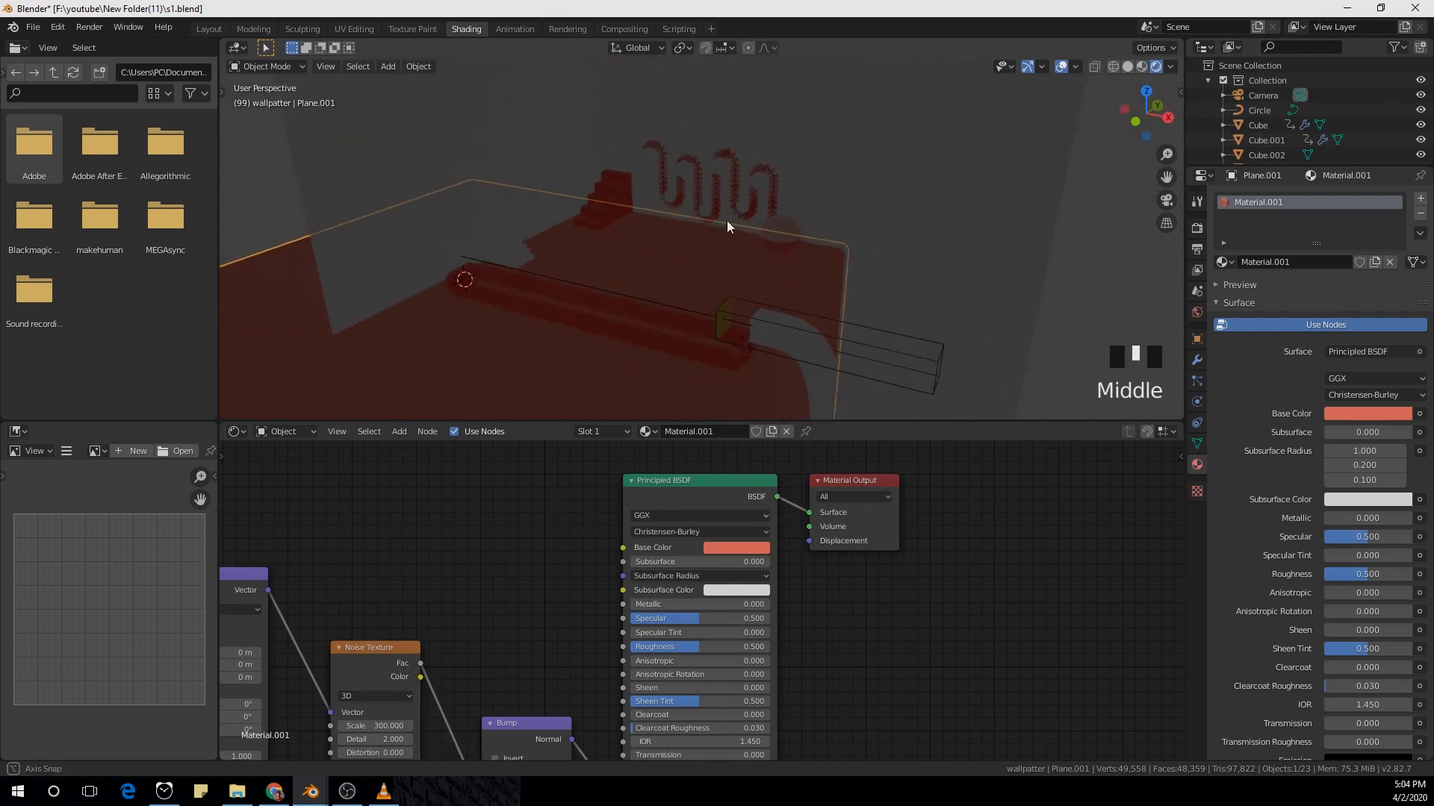
Step: Use an Environment Texture for the world background color
click(1197, 312)
click(1418, 298)
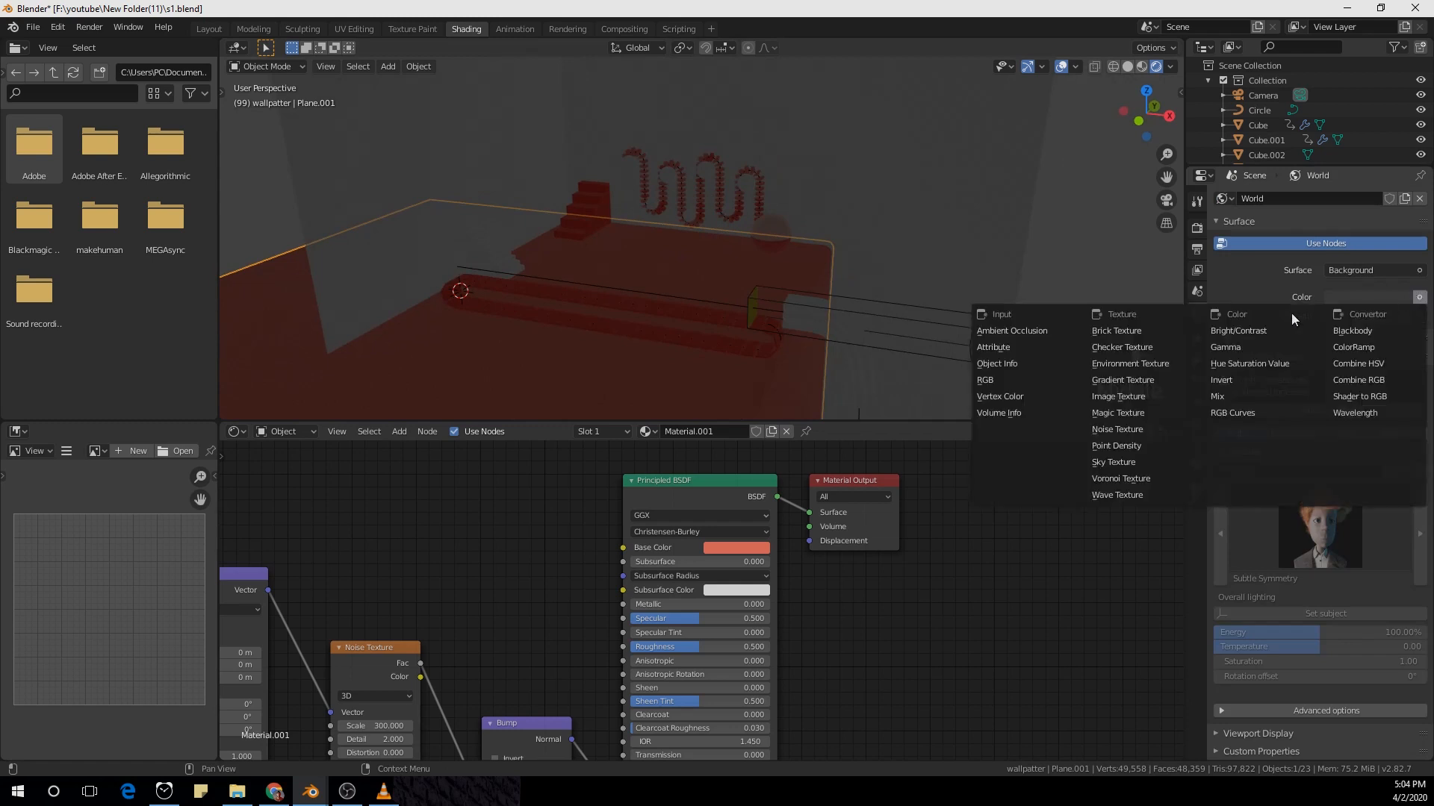
click(1161, 361)
click(1233, 429)
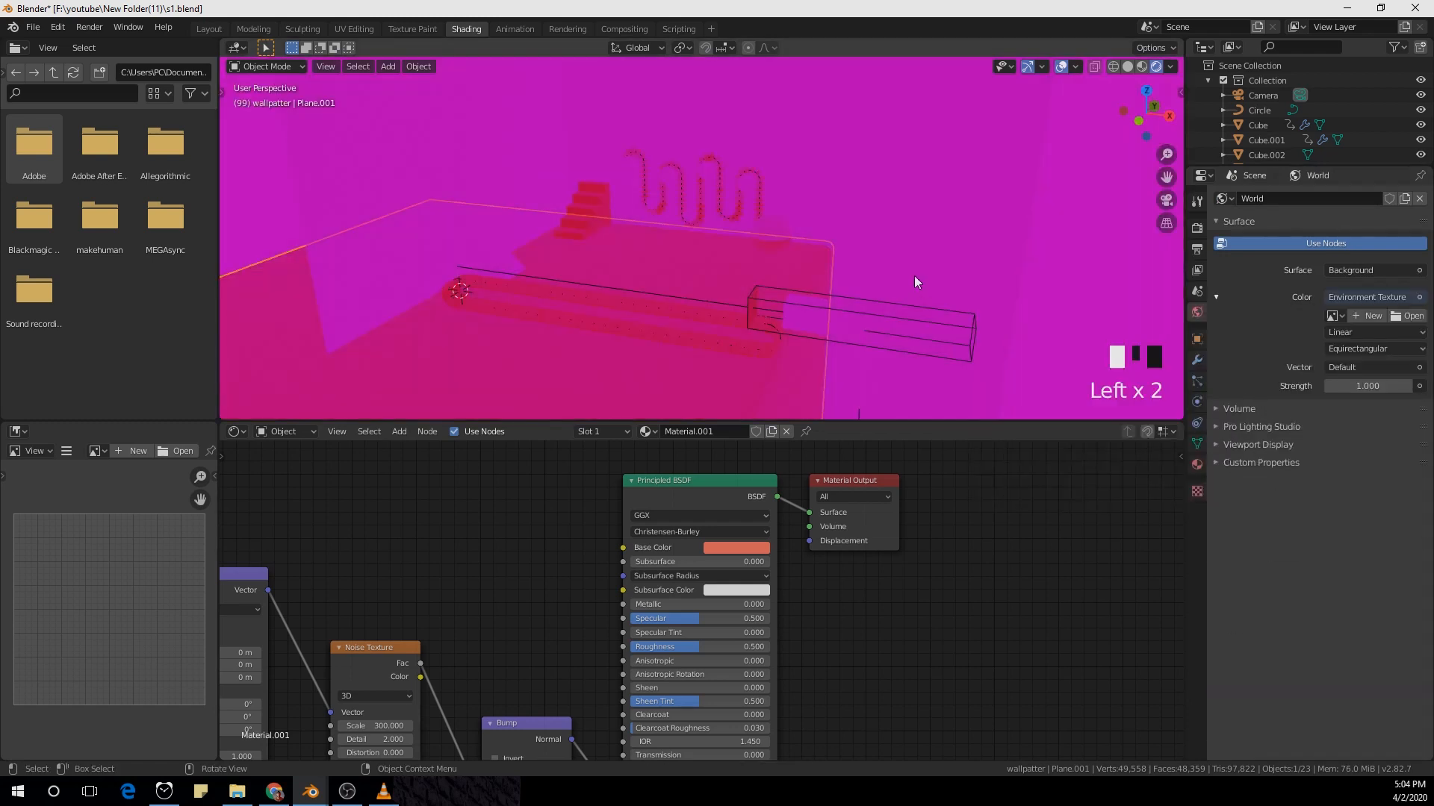
Step: Load adams_place_bridge_4k.hdr from the E:\textures folder as the world's environment image
click(1404, 316)
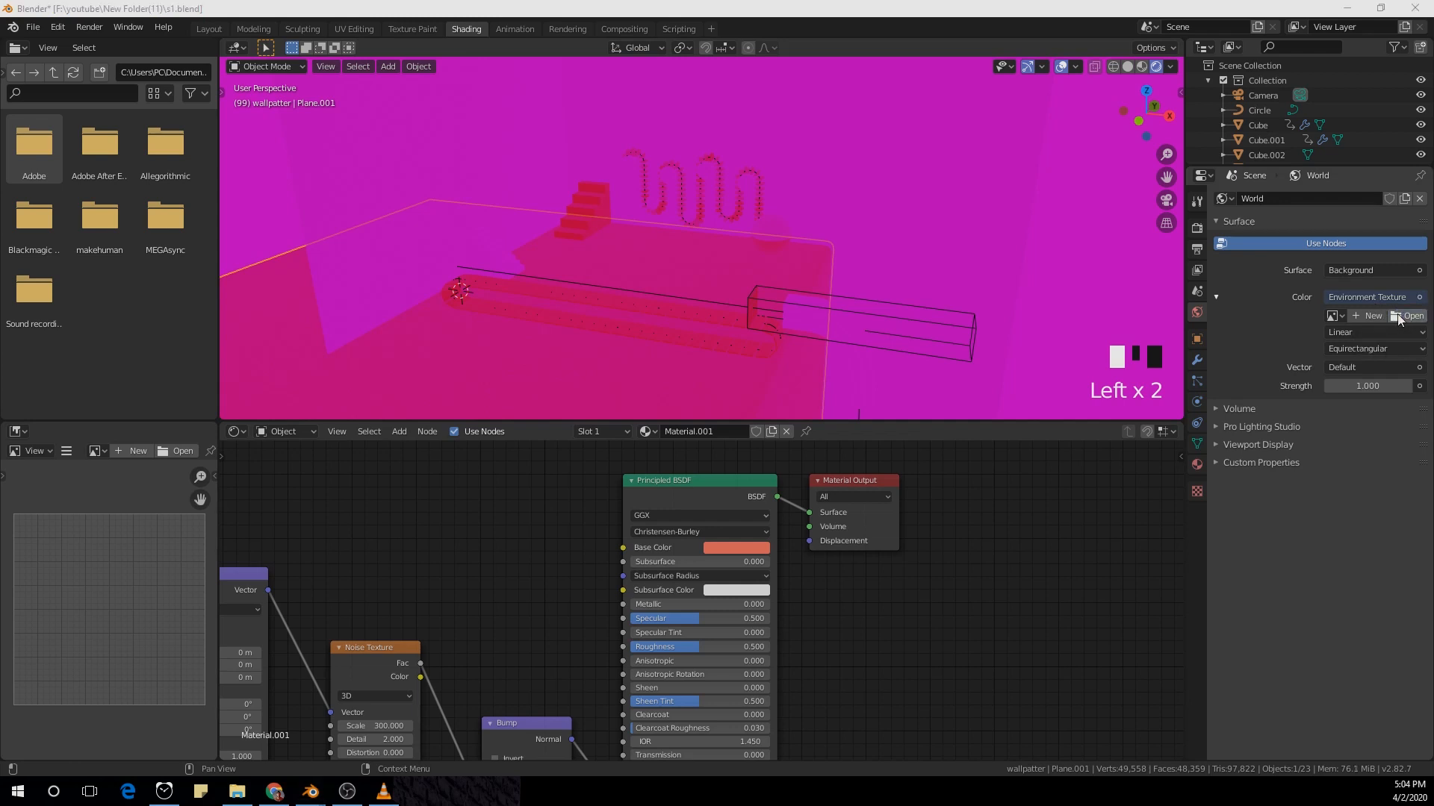
click(1404, 316)
drag(695, 197, 942, 140)
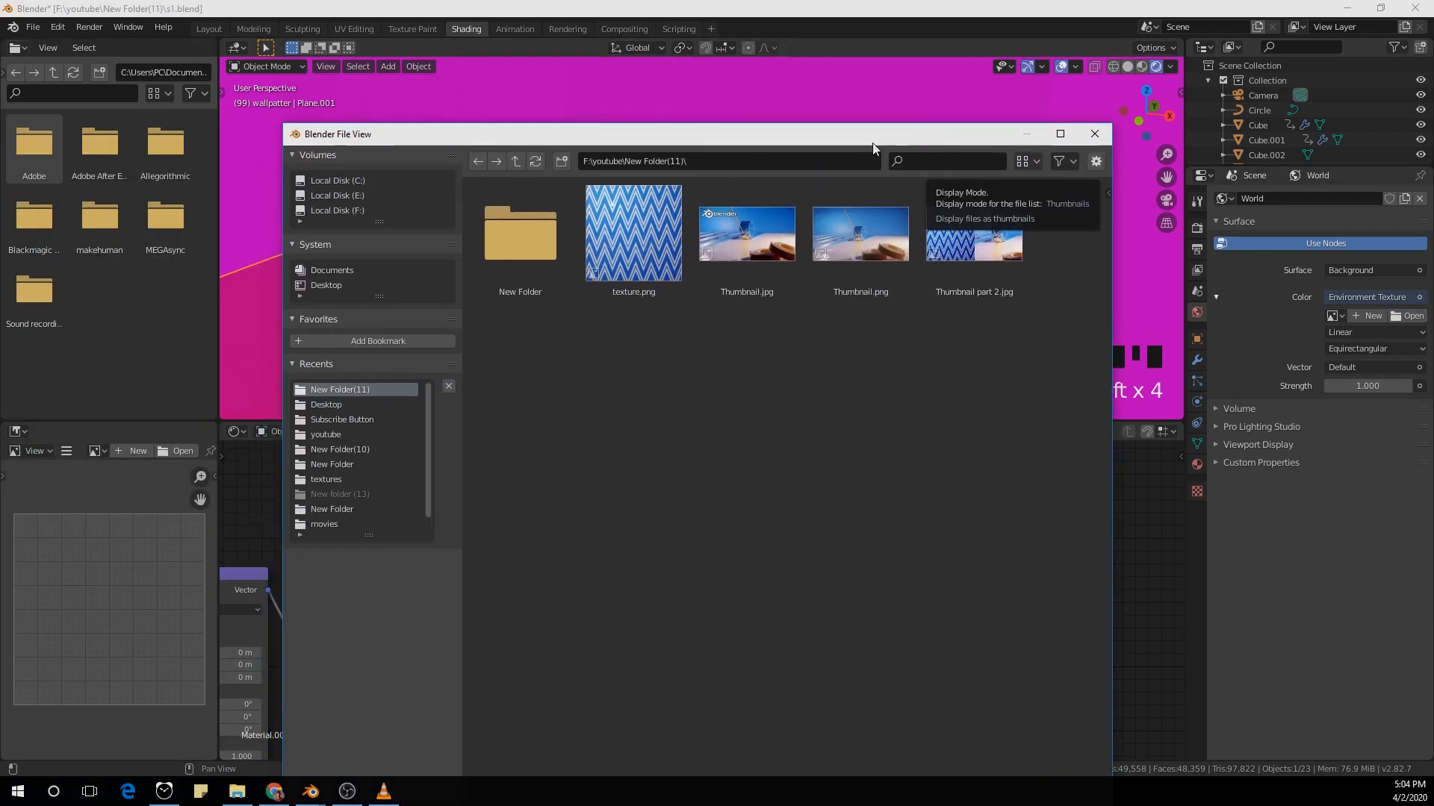
click(342, 481)
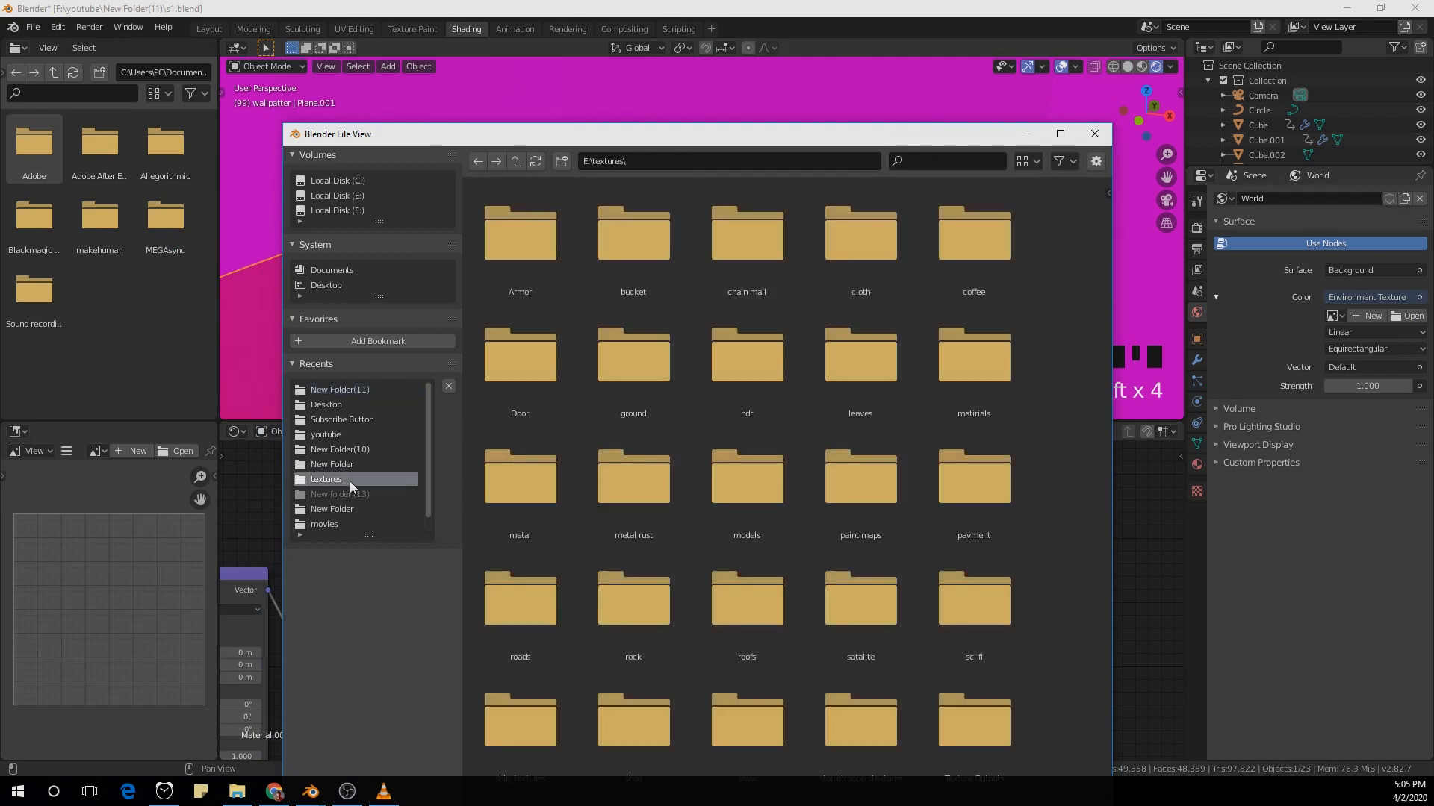
scroll(823, 479, down, 10)
click(967, 520)
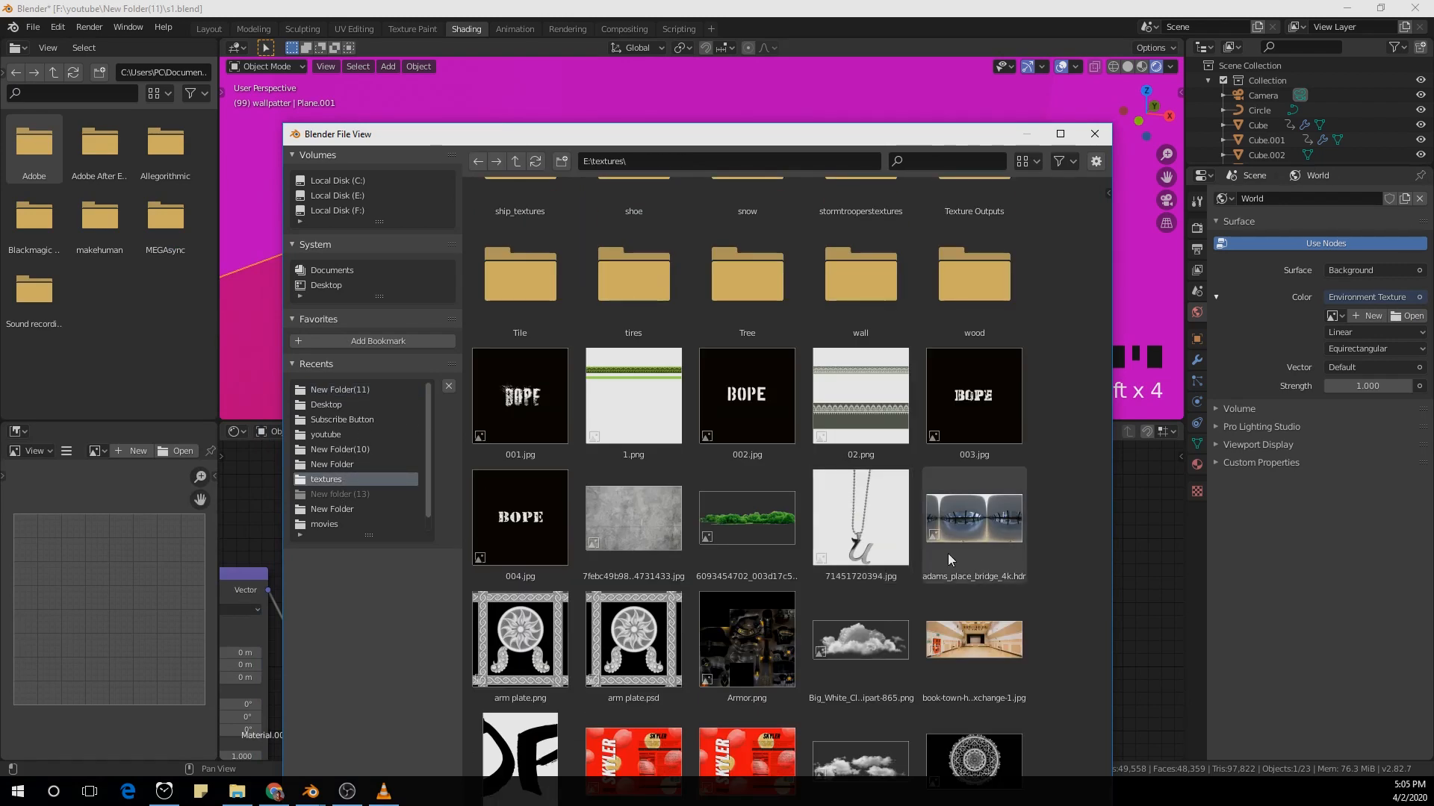
double_click(987, 516)
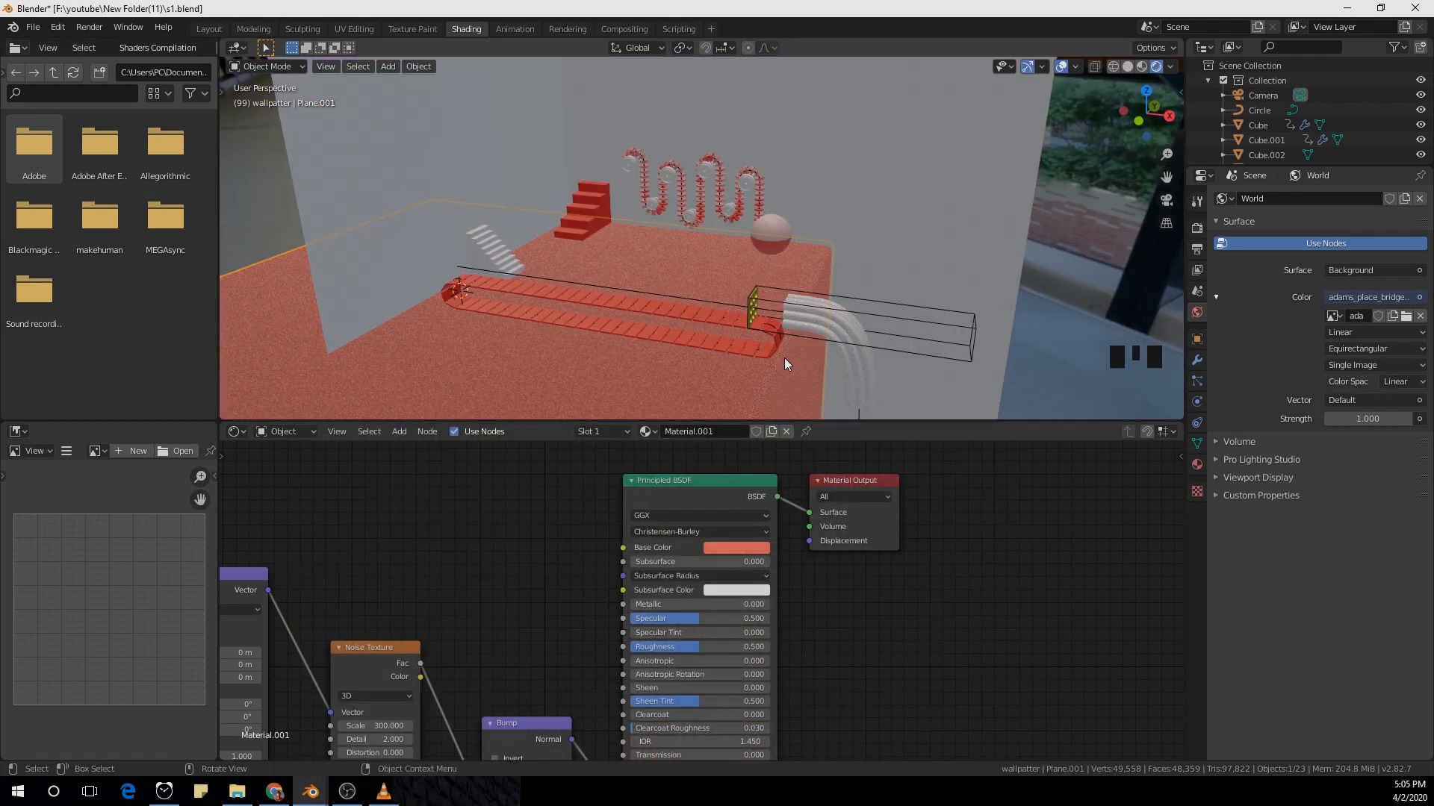
Step: Check the environment lighting through the camera and set the world background strength to 0.8
middle_drag(784, 357, 800, 323)
key(KP_0)
scroll(801, 322, up, 4)
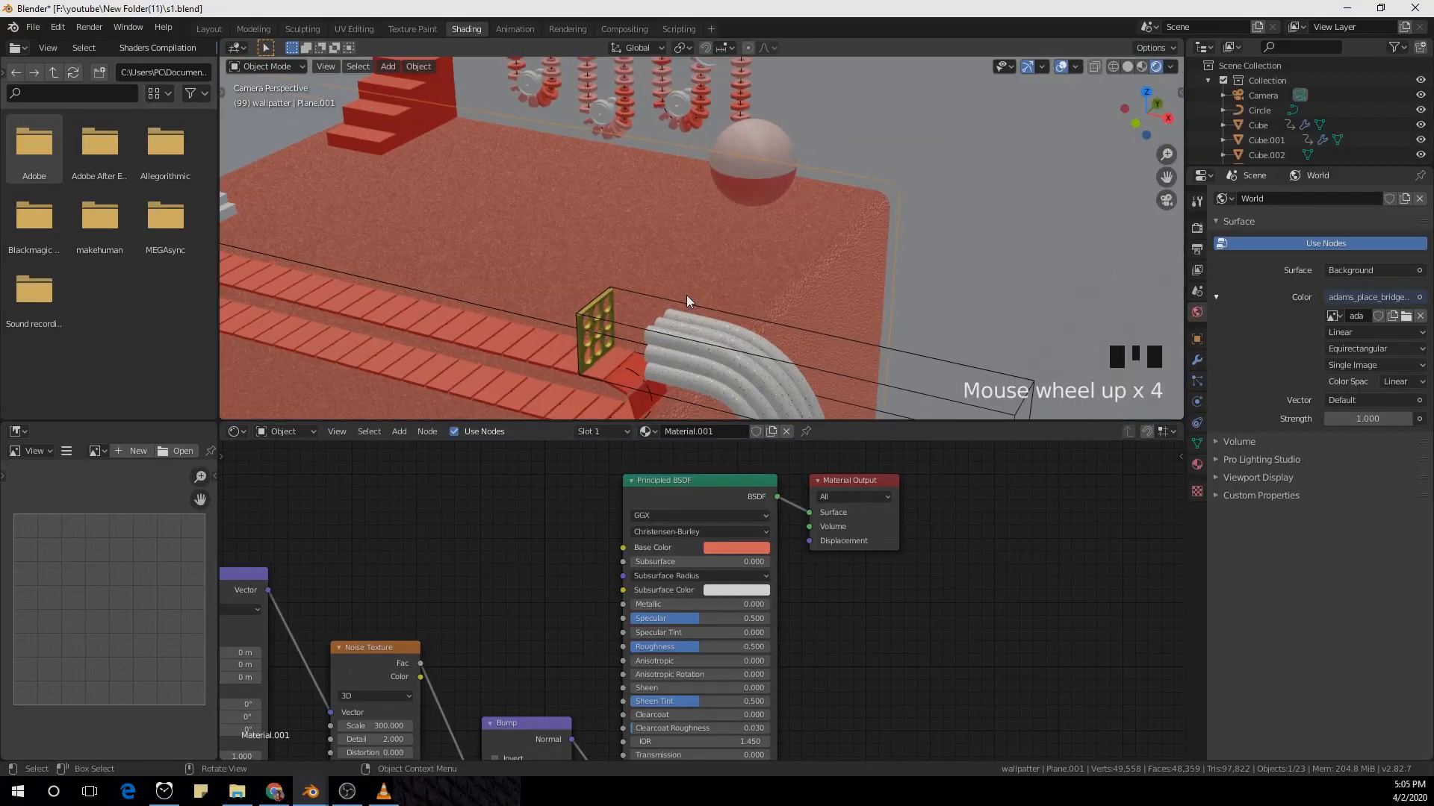
shift+middle_drag(687, 294, 720, 323)
scroll(756, 245, up, 2)
scroll(782, 307, down, 4)
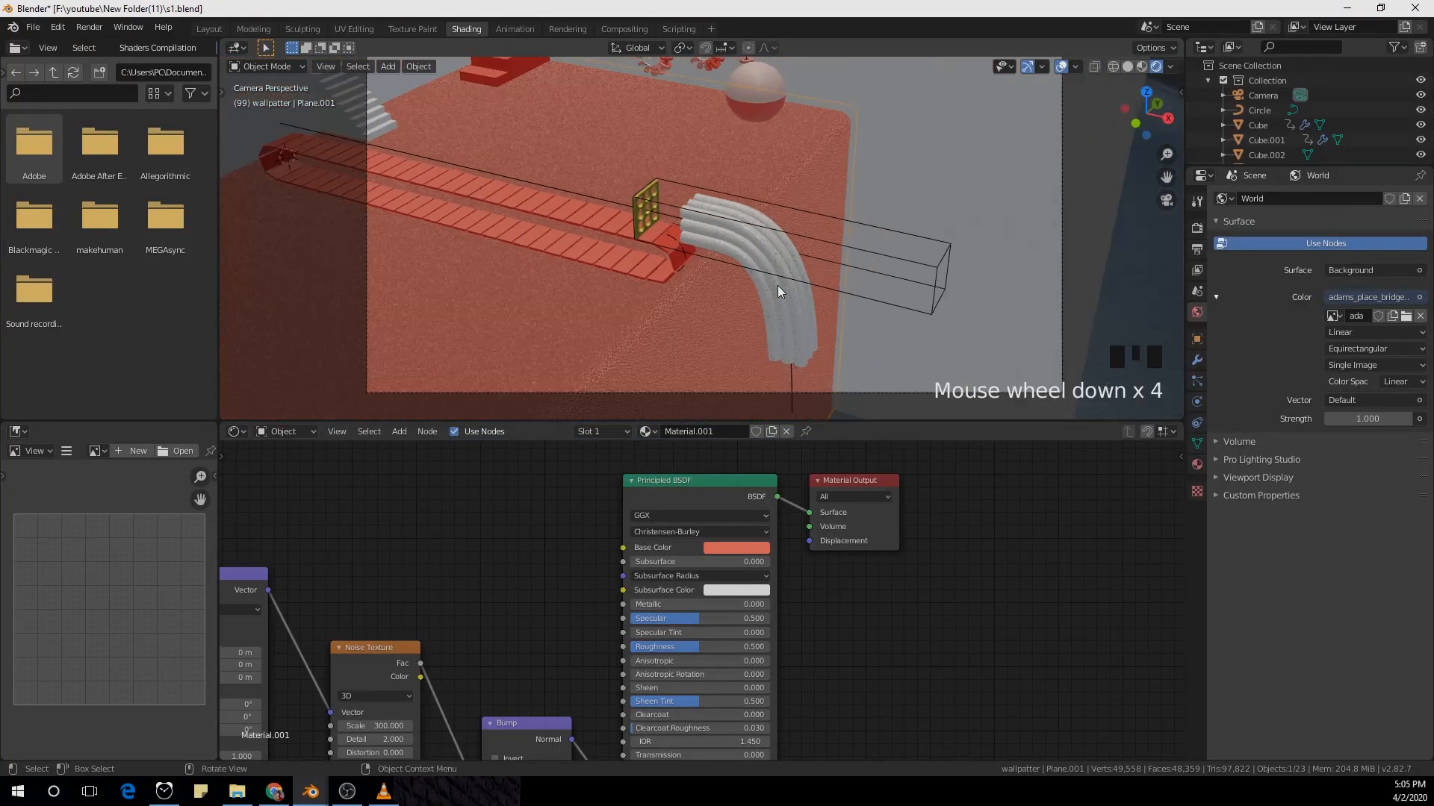
mouse_move(777, 285)
shift+middle_down()
mouse_move(763, 302)
mouse_move(775, 272)
shift+middle_up()
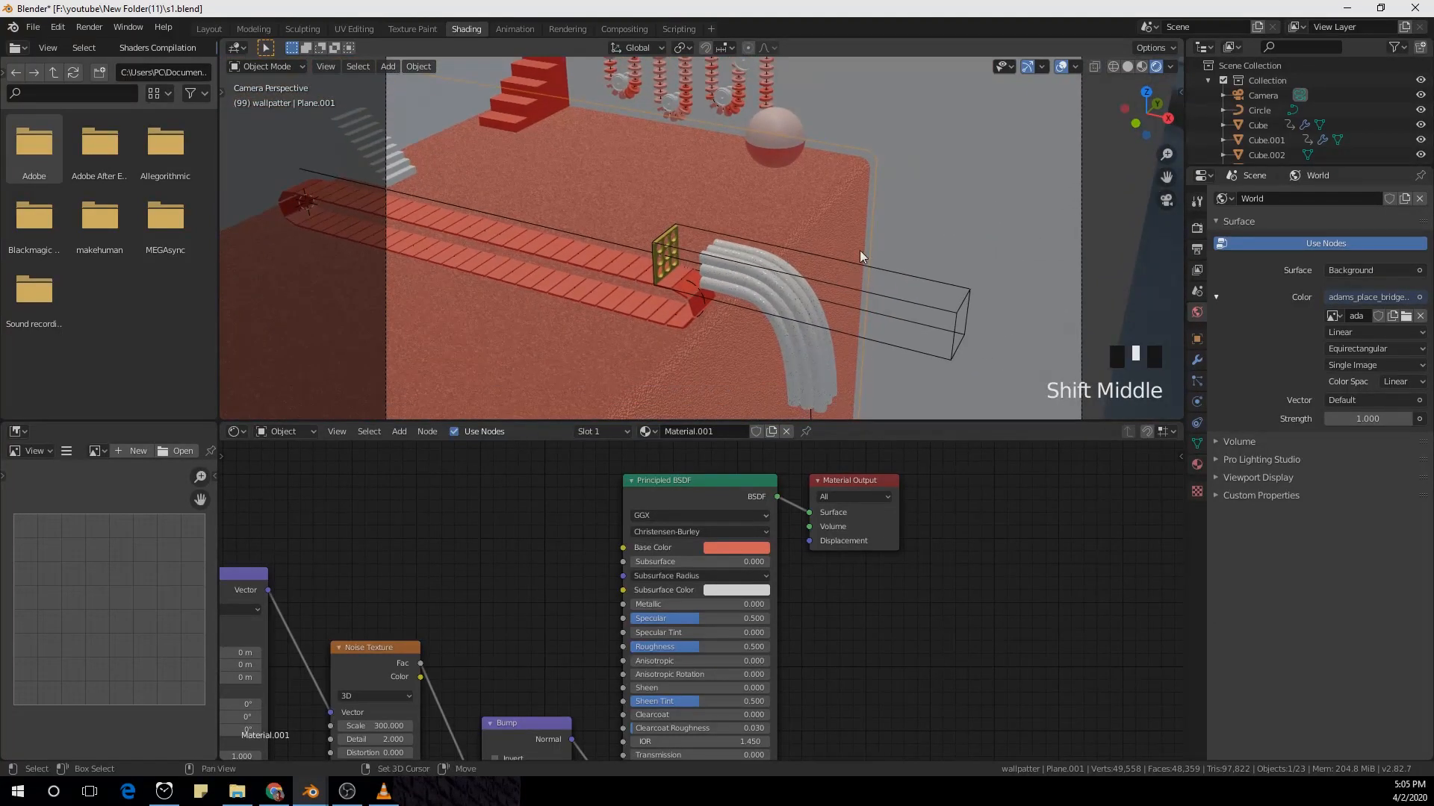
shift+middle_drag(859, 256, 809, 250)
scroll(836, 248, down, 1)
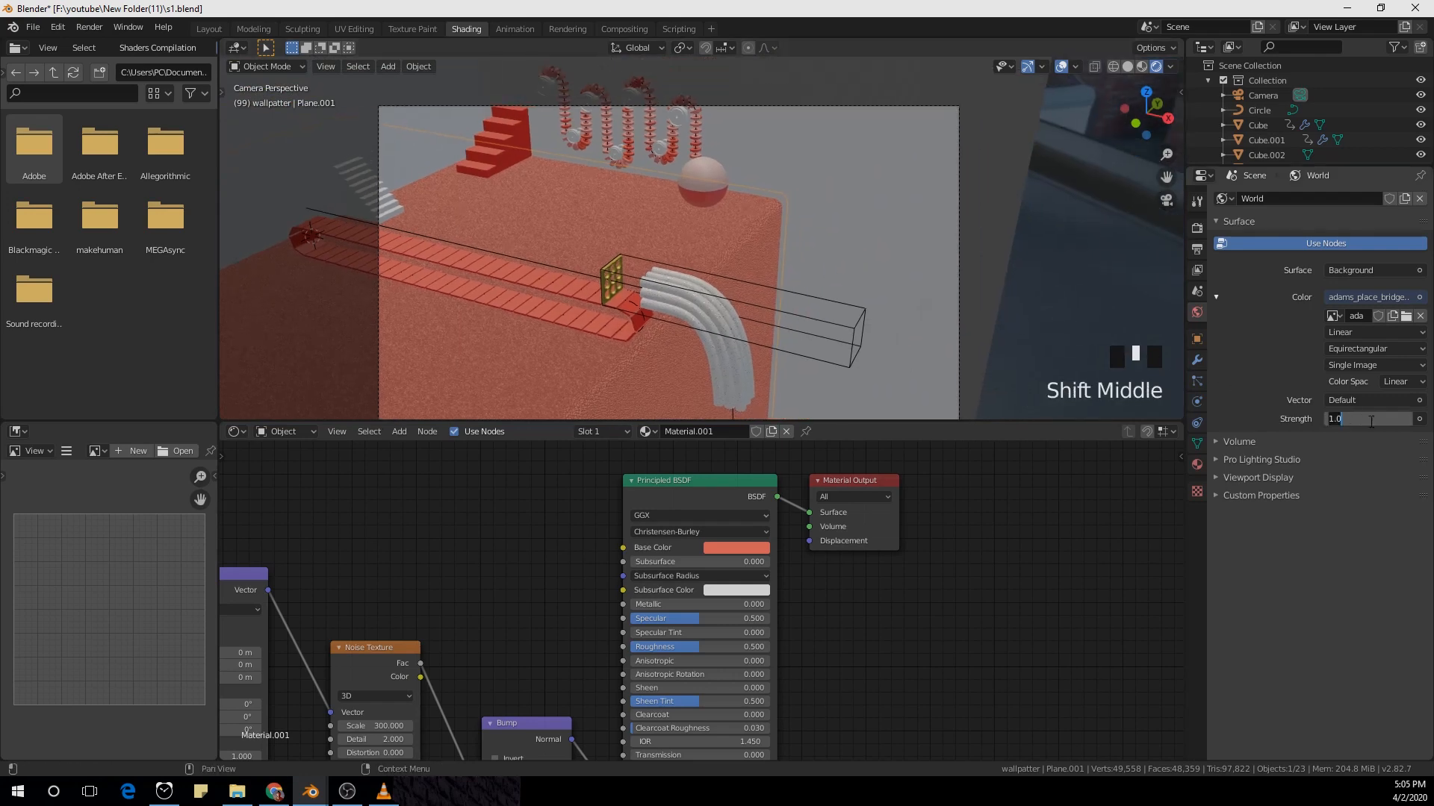
click(1188, 496)
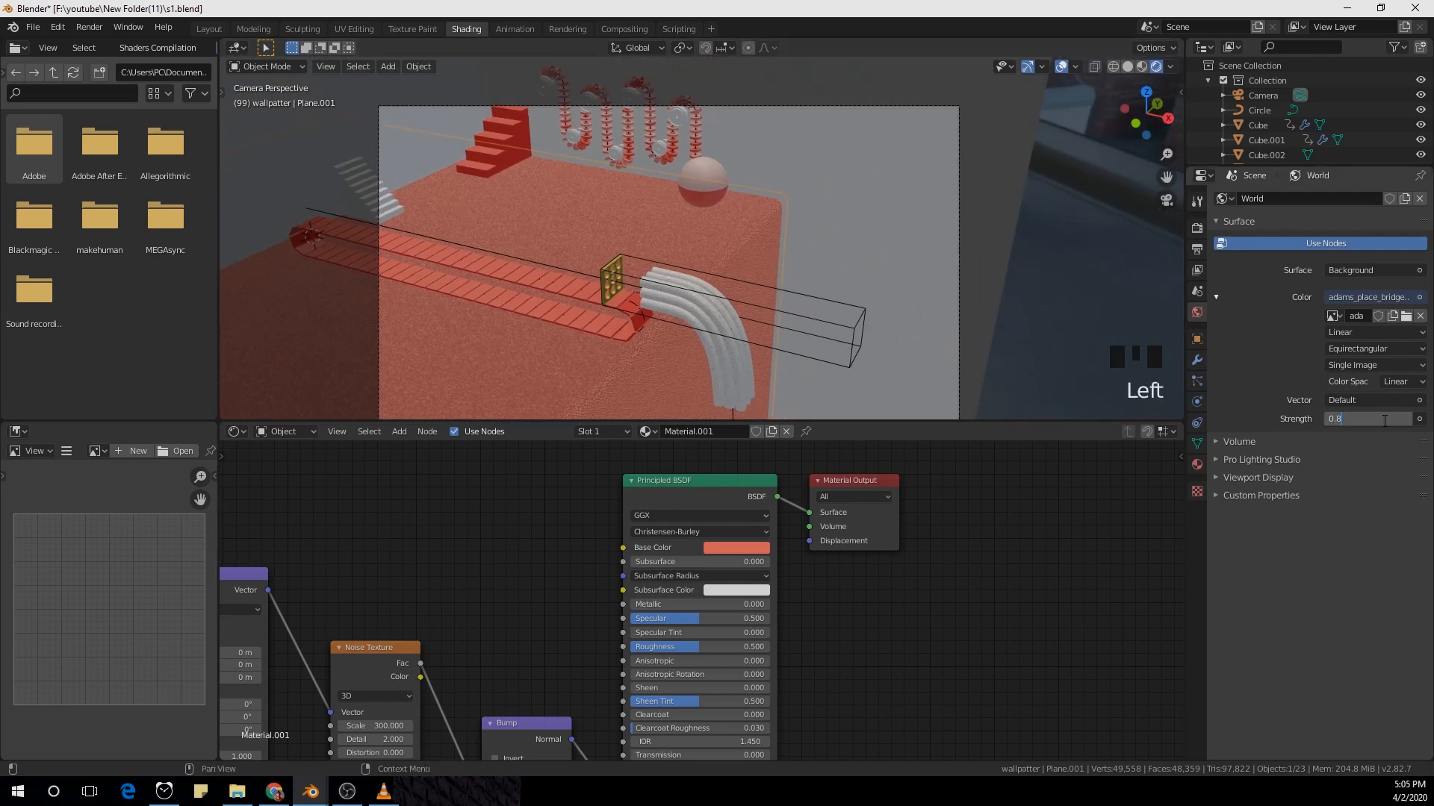
key(Return)
Step: Add an area light to the scene and scale it up to several times its original size
key(shift+a)
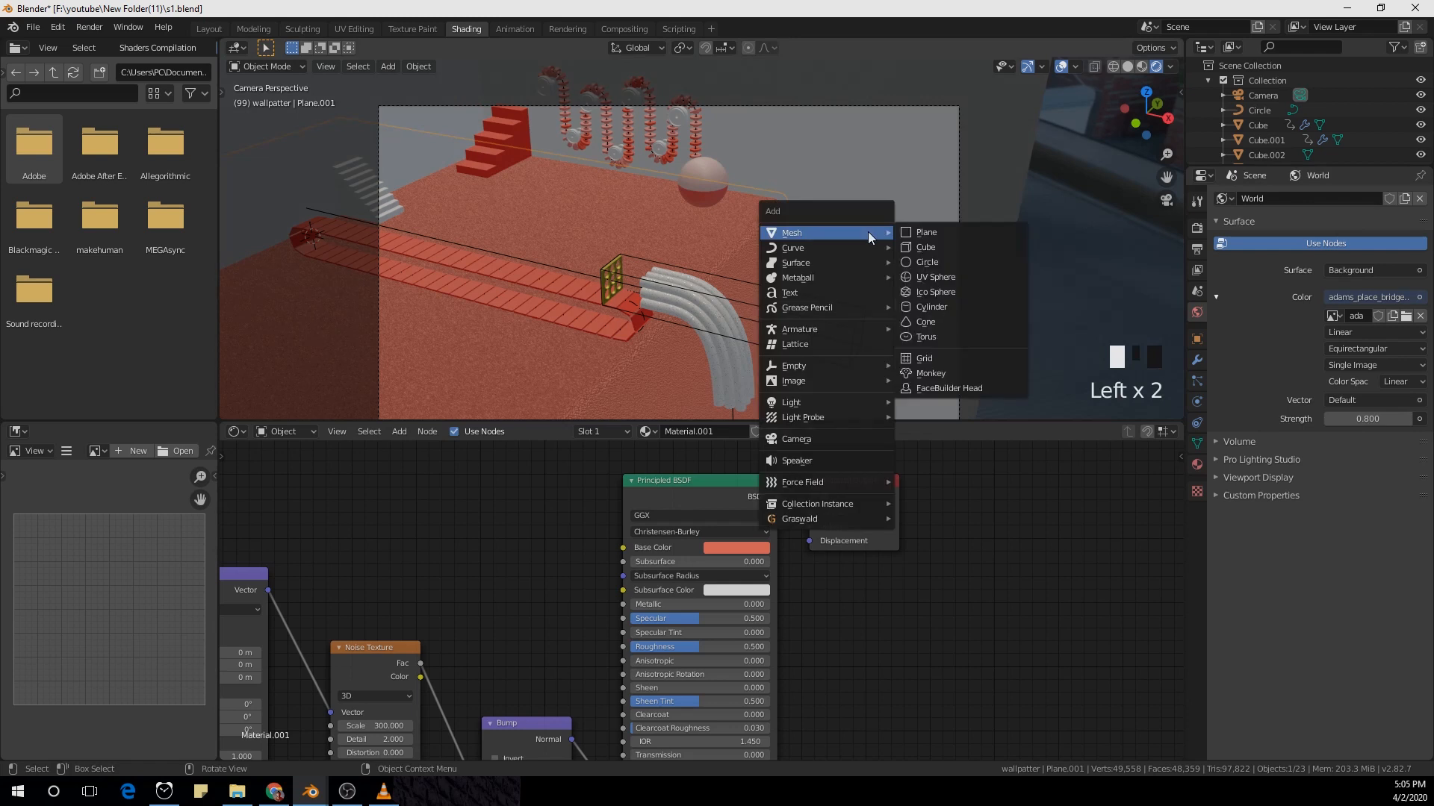
mouse_move(842, 403)
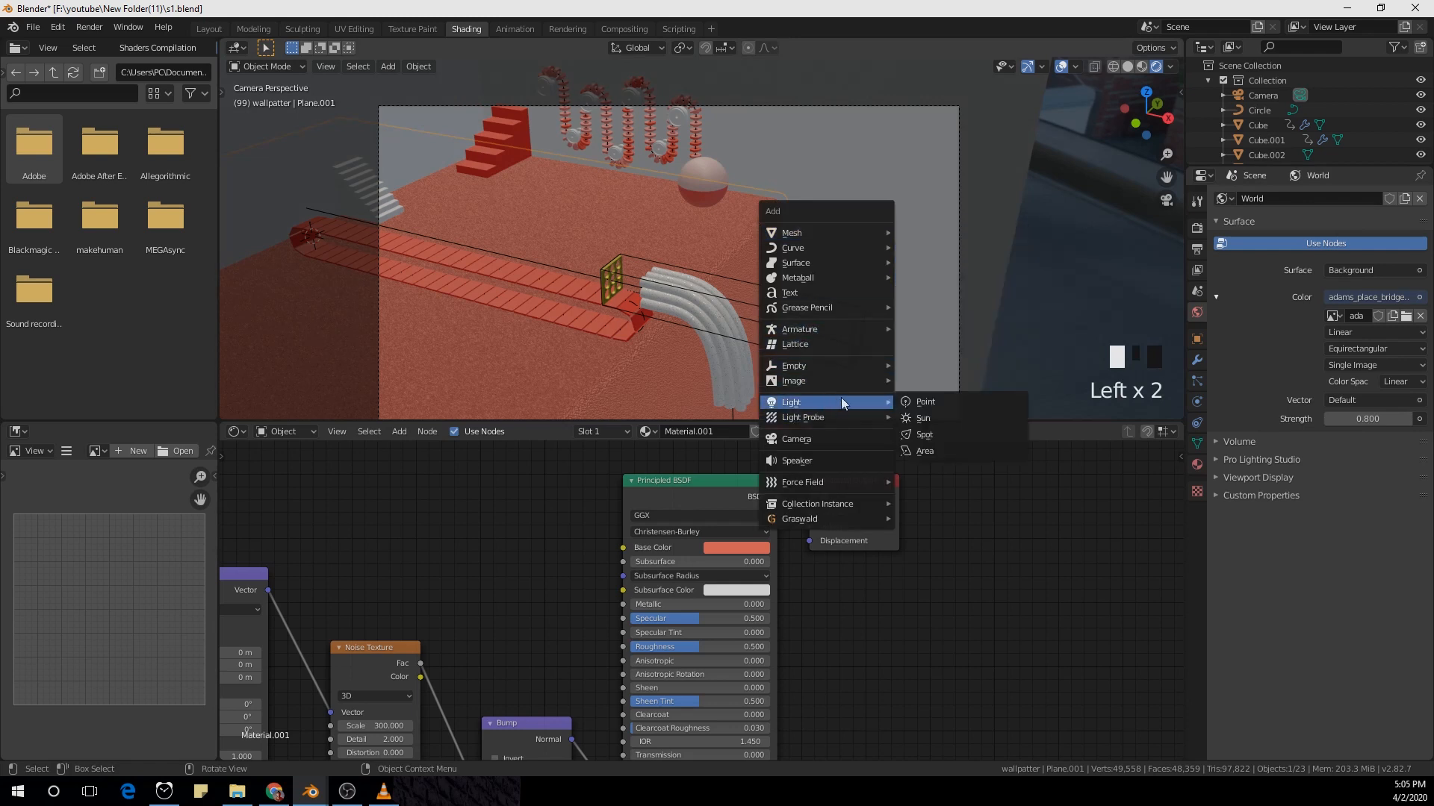
click(944, 451)
scroll(734, 257, down, 1)
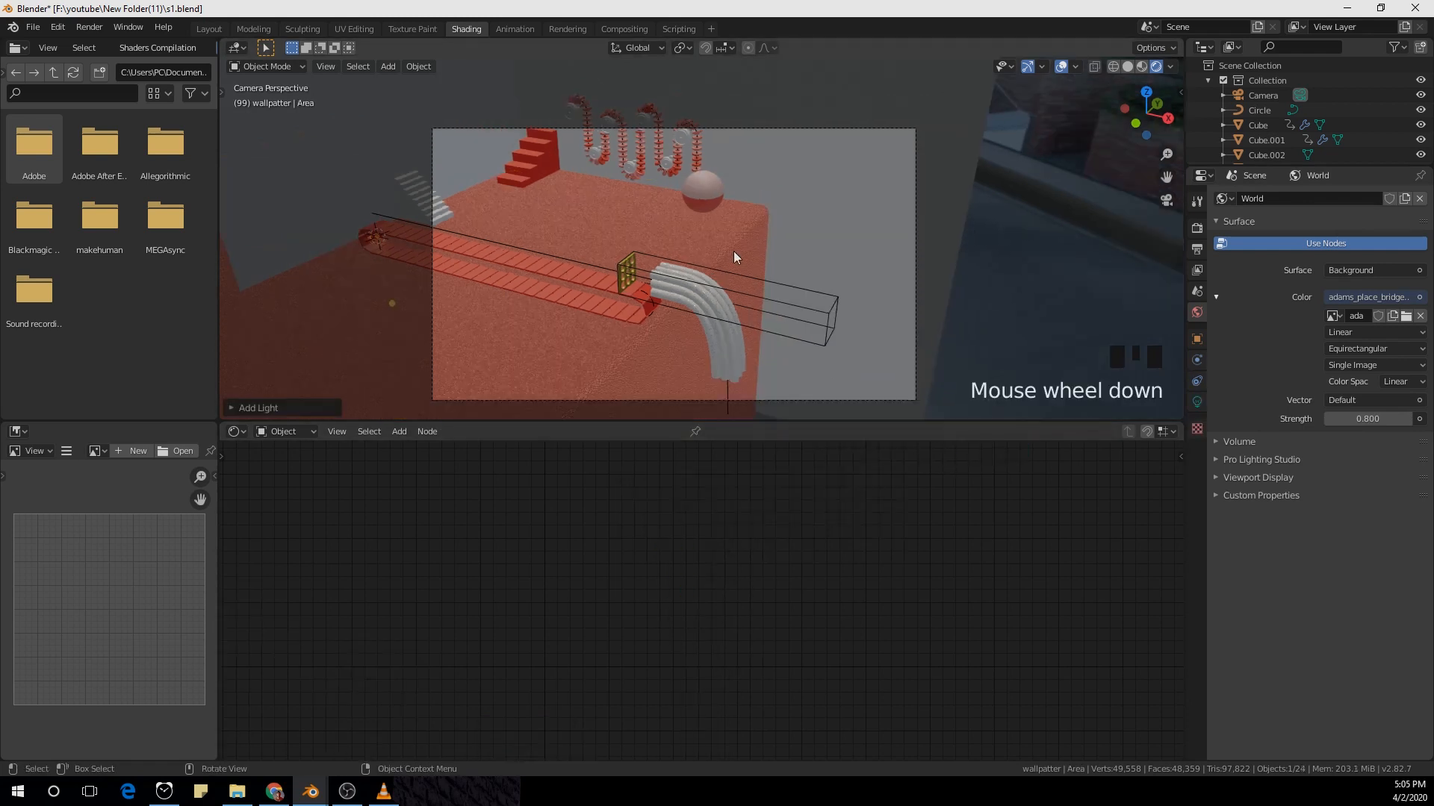
key(s)
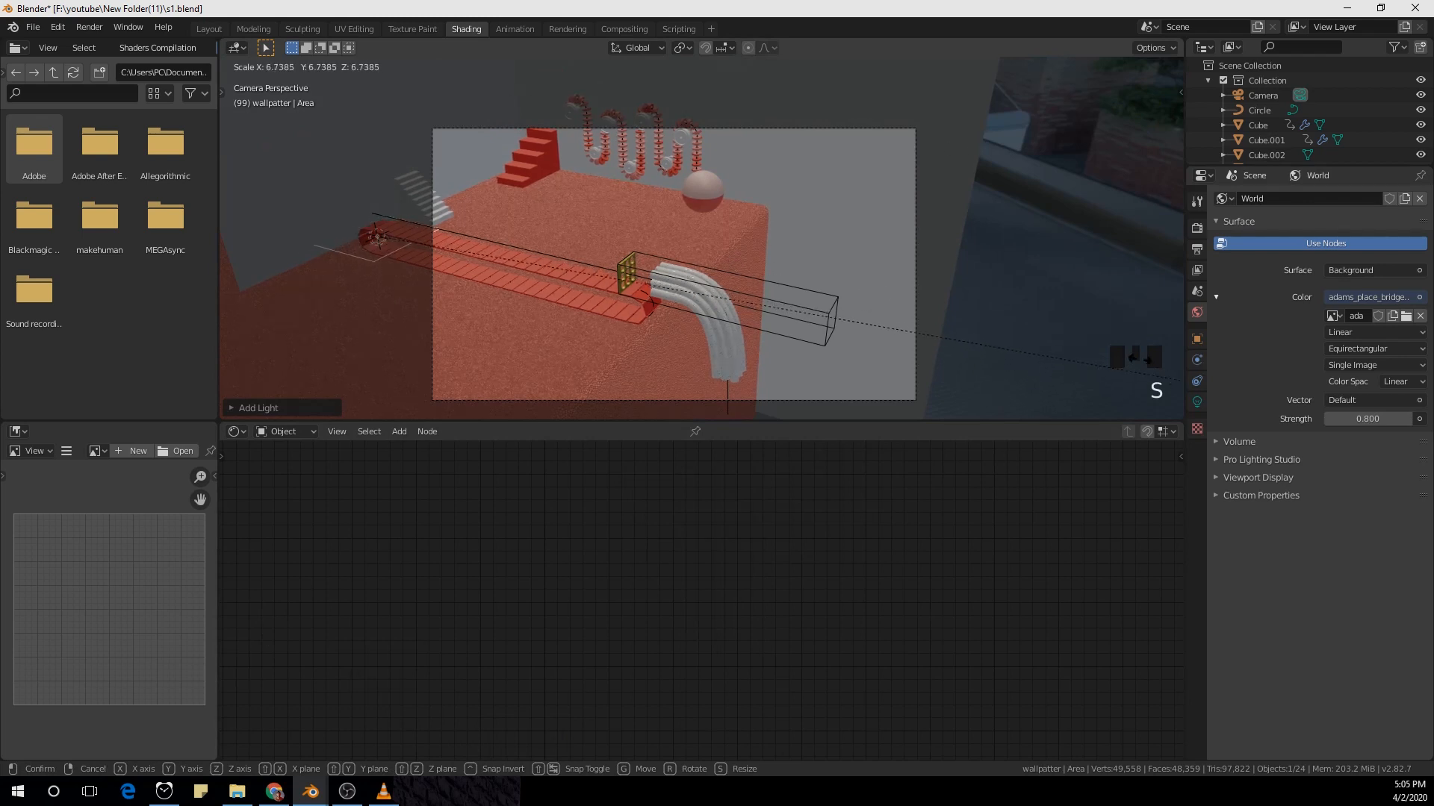
click(889, 328)
key(s)
click(678, 329)
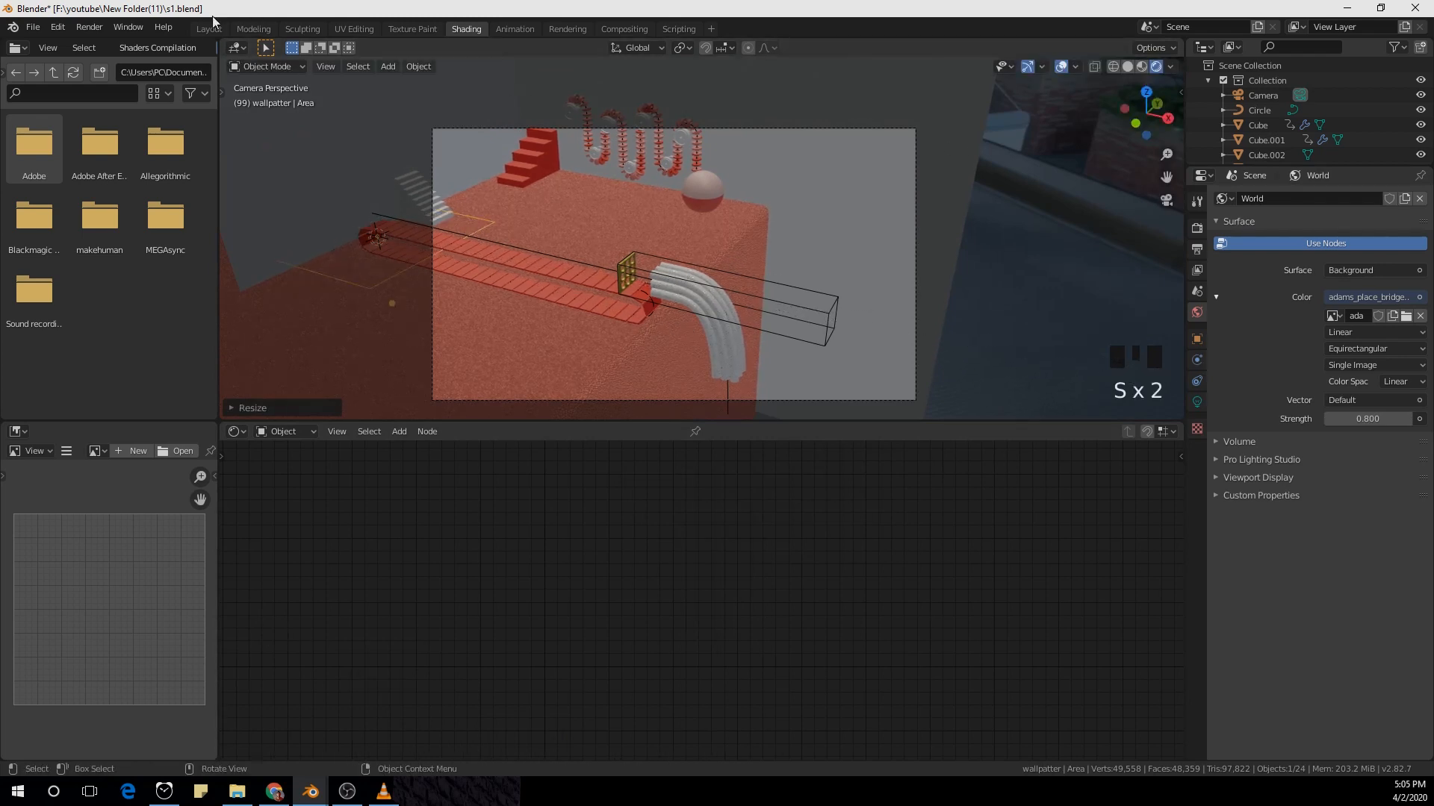
Step: Switch to the Layout workspace and show the camera view with rendered shading
click(209, 29)
key(KP_0)
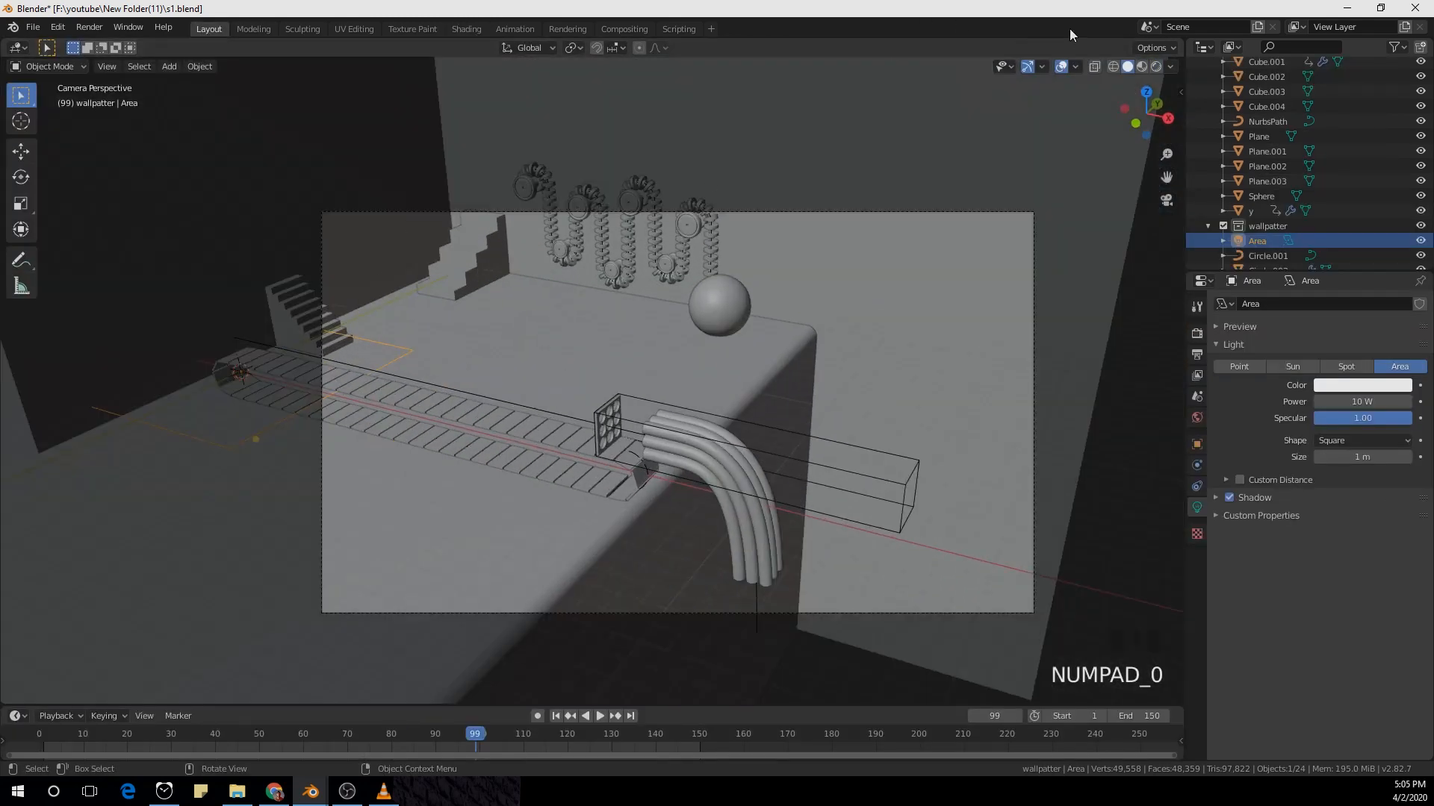
click(1156, 66)
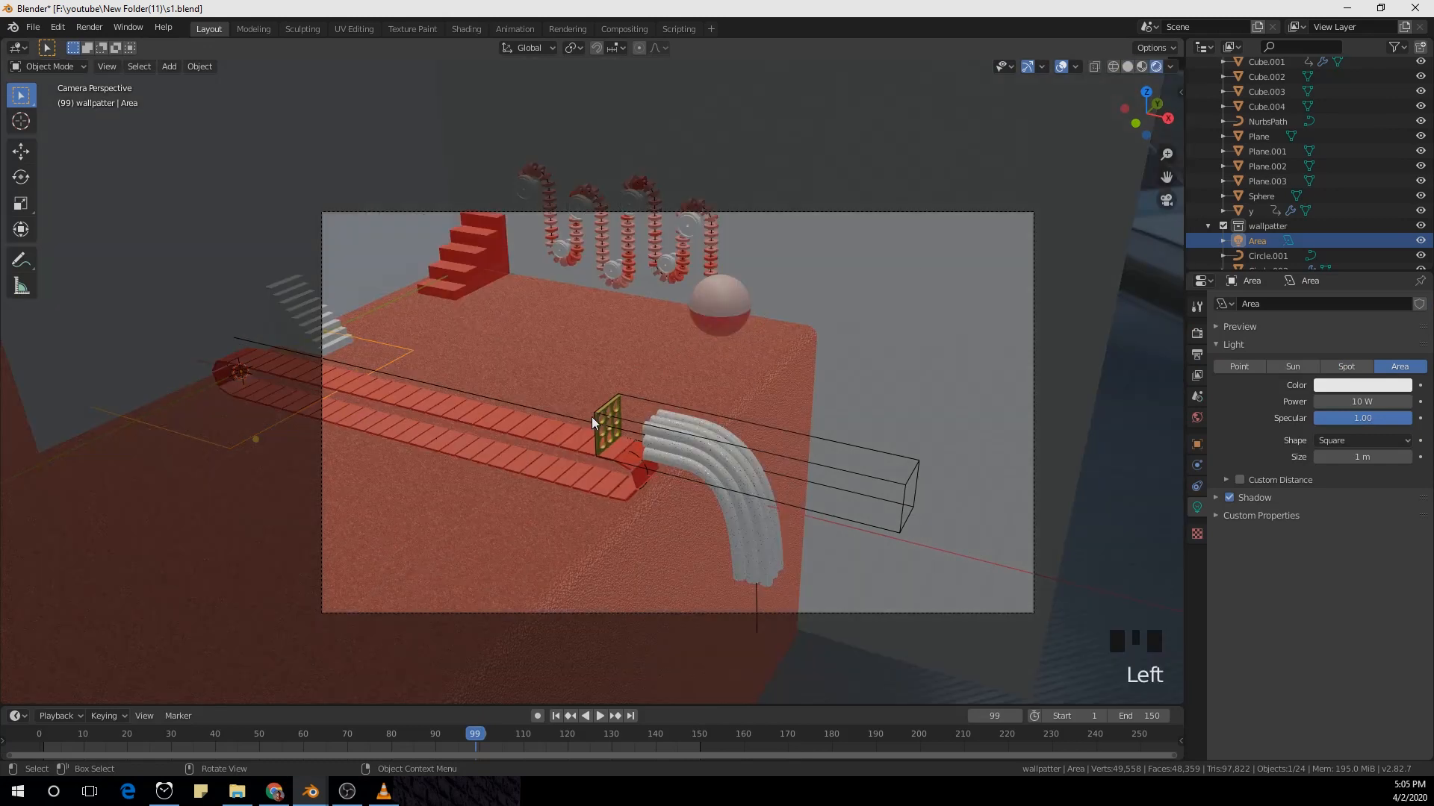
Step: Move the area light 22.2 m along X and 14.3 m up along Z, and scale it by 1.232
key(g)
key(g)
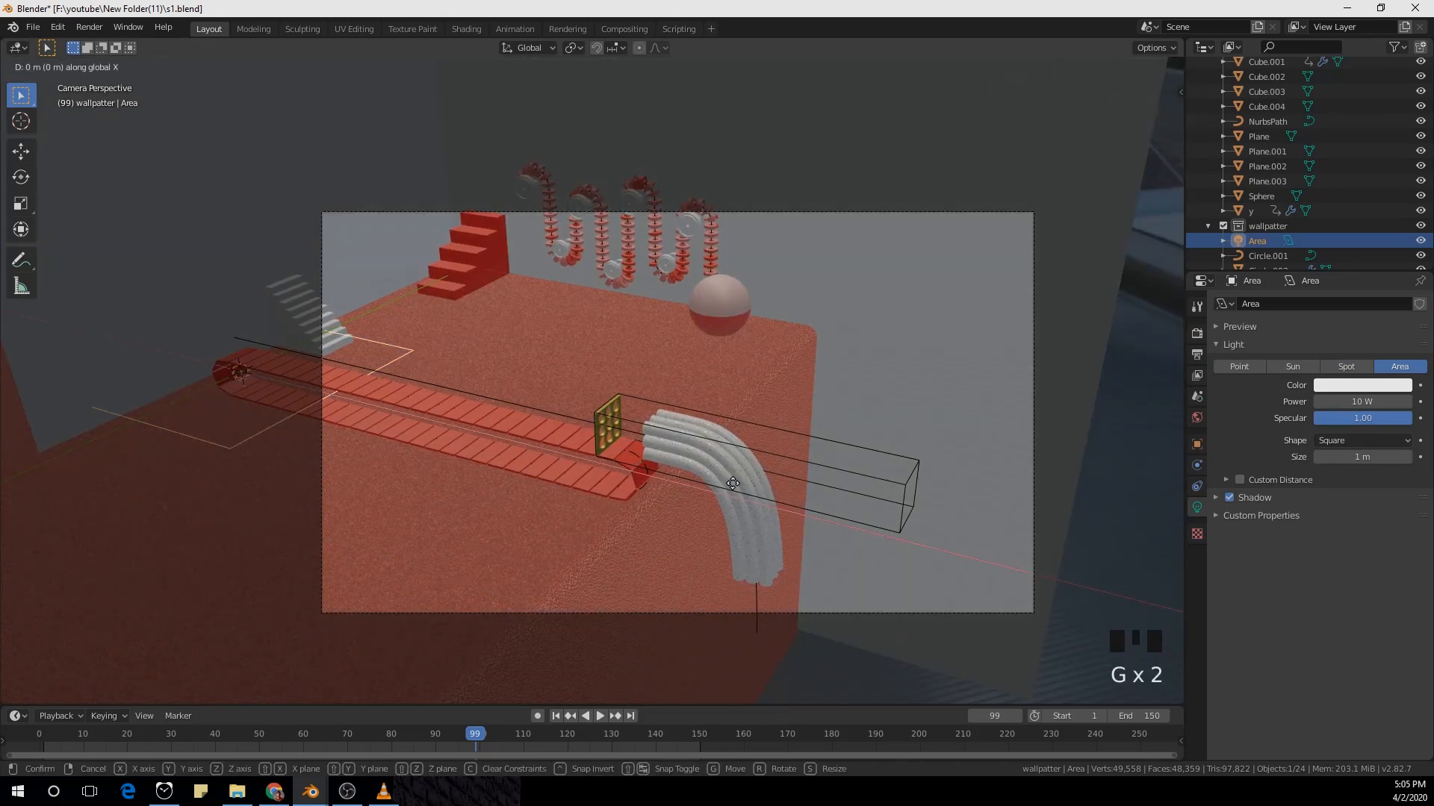
click(1065, 626)
key(g)
key(z)
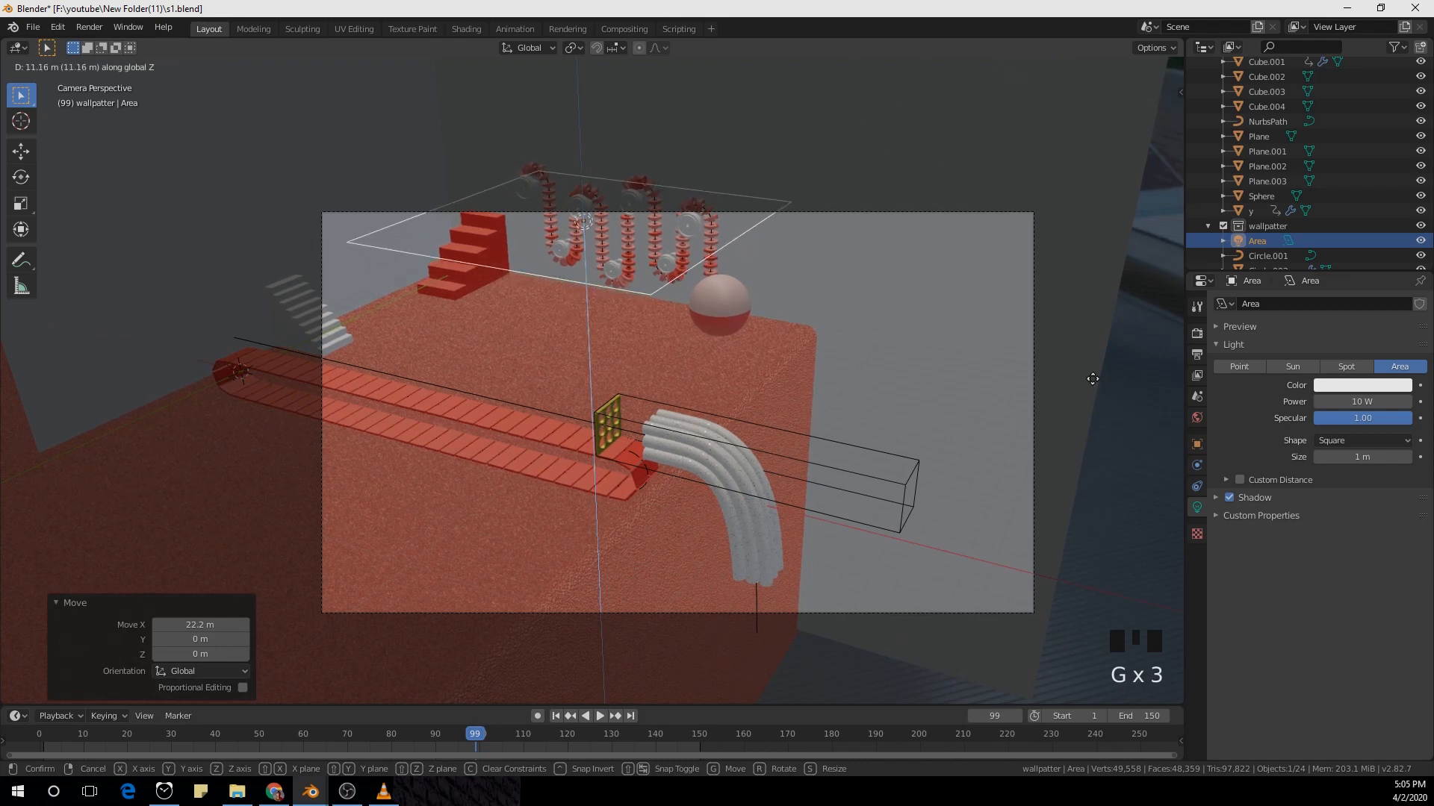
click(1104, 314)
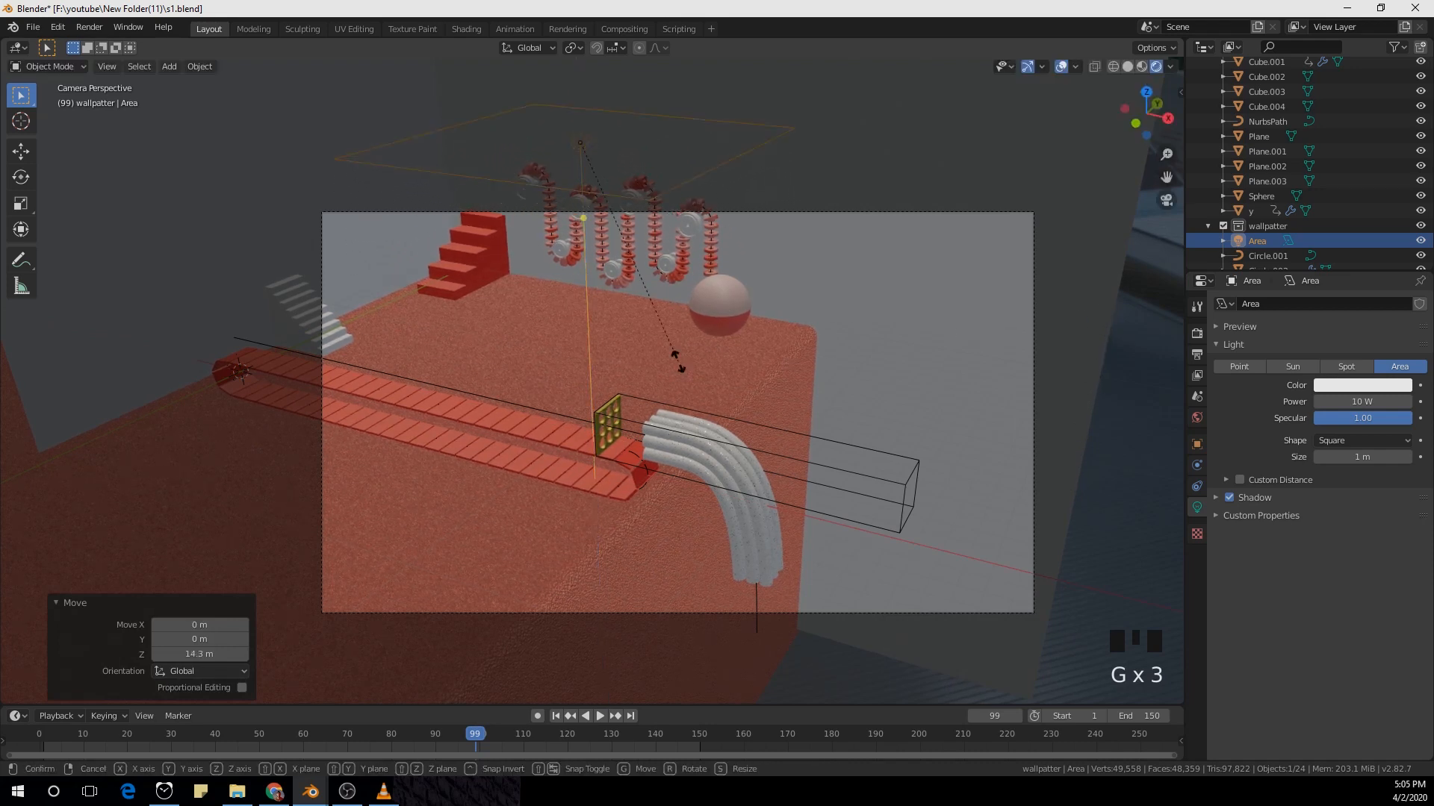
key(s)
click(1407, 428)
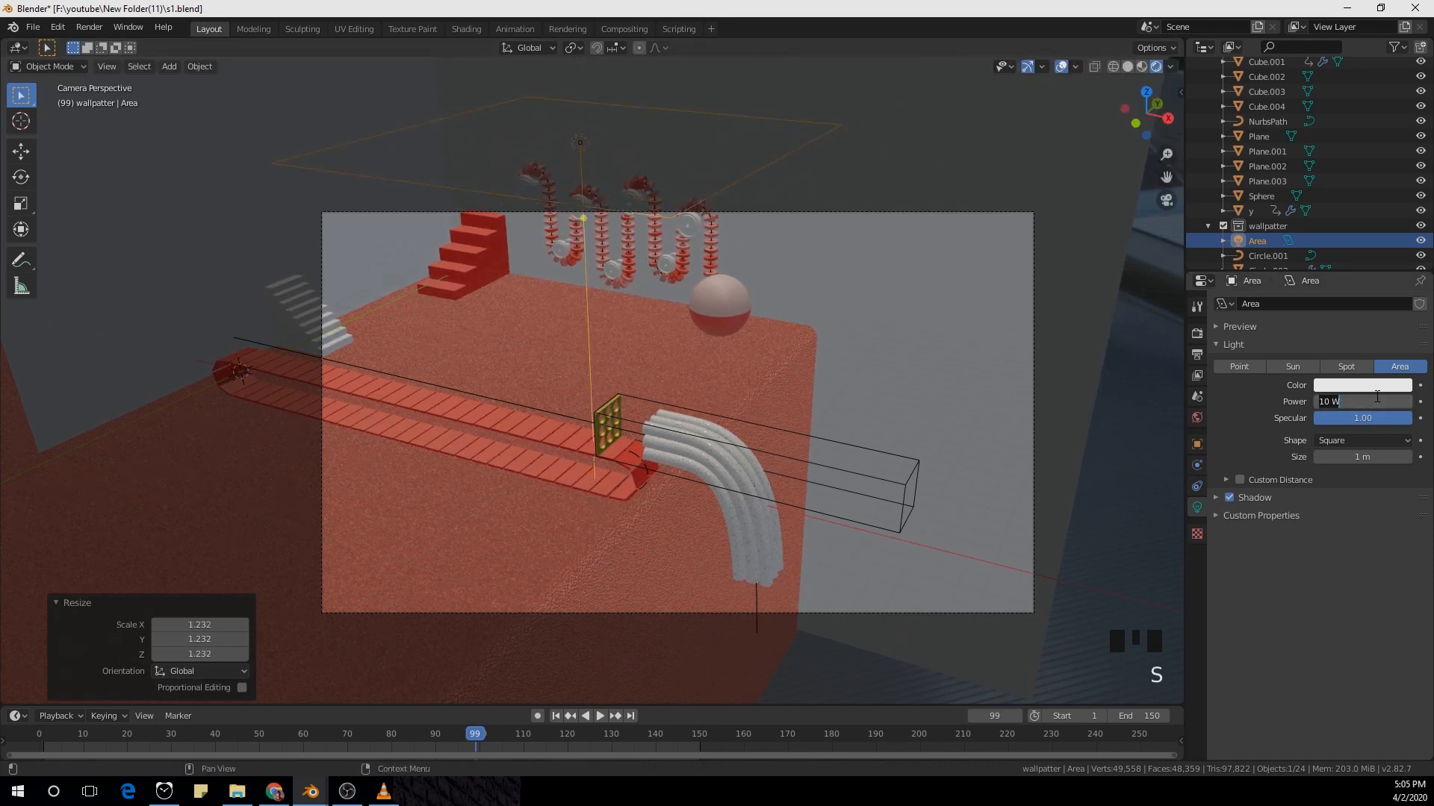
Step: Raise the area light's power to about 1054 W and view the lit scene from above
key(Return)
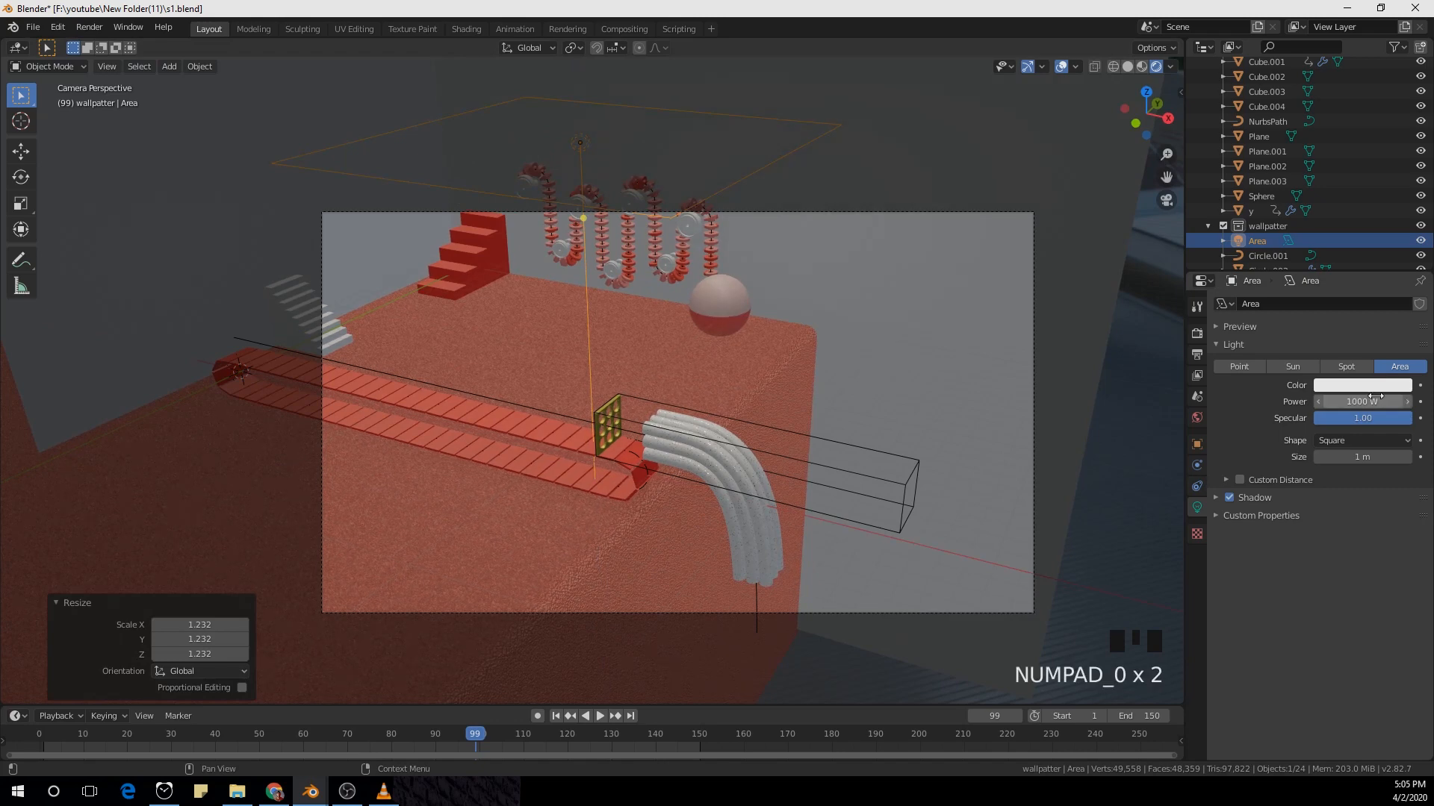
drag(1363, 402, 1381, 402)
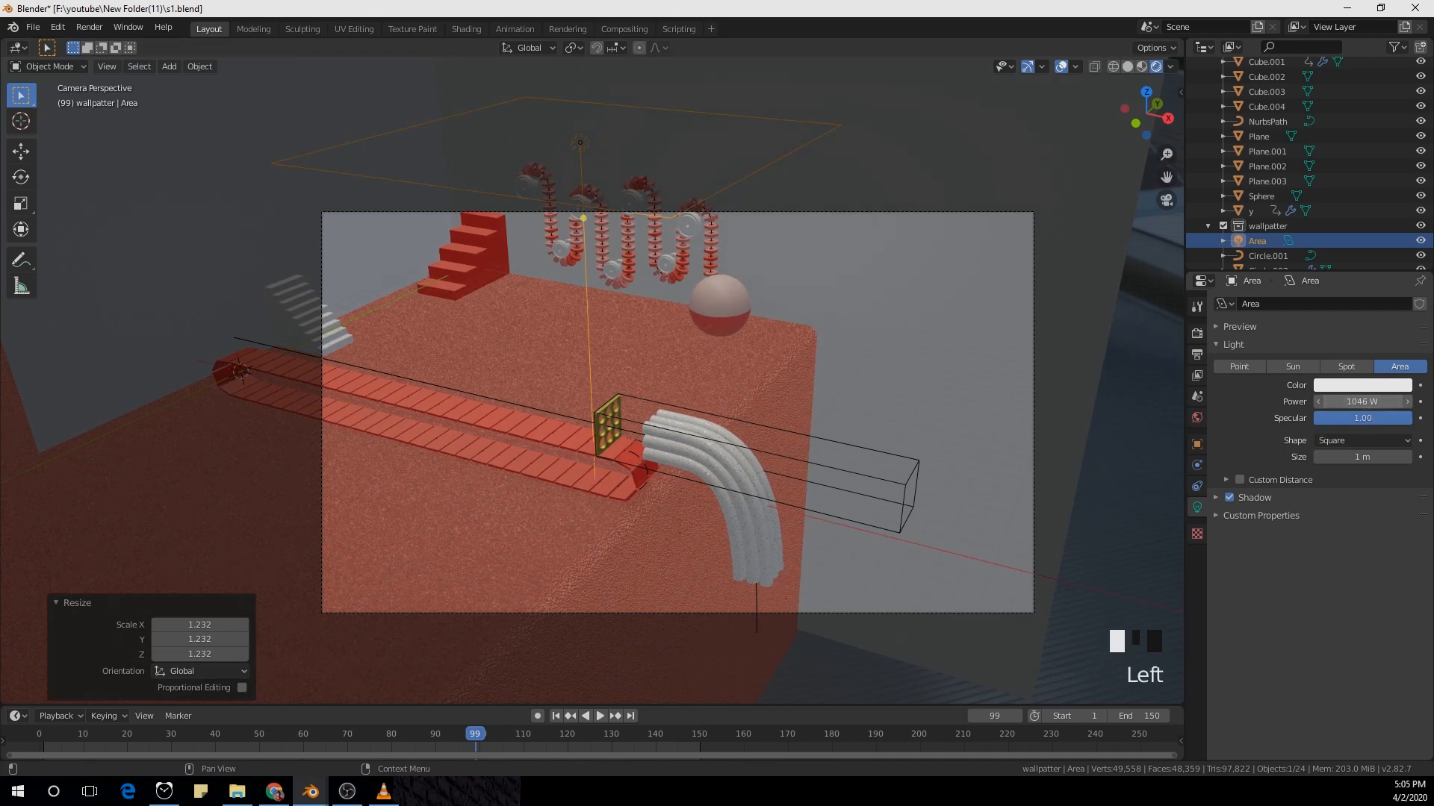
middle_drag(620, 354, 667, 369)
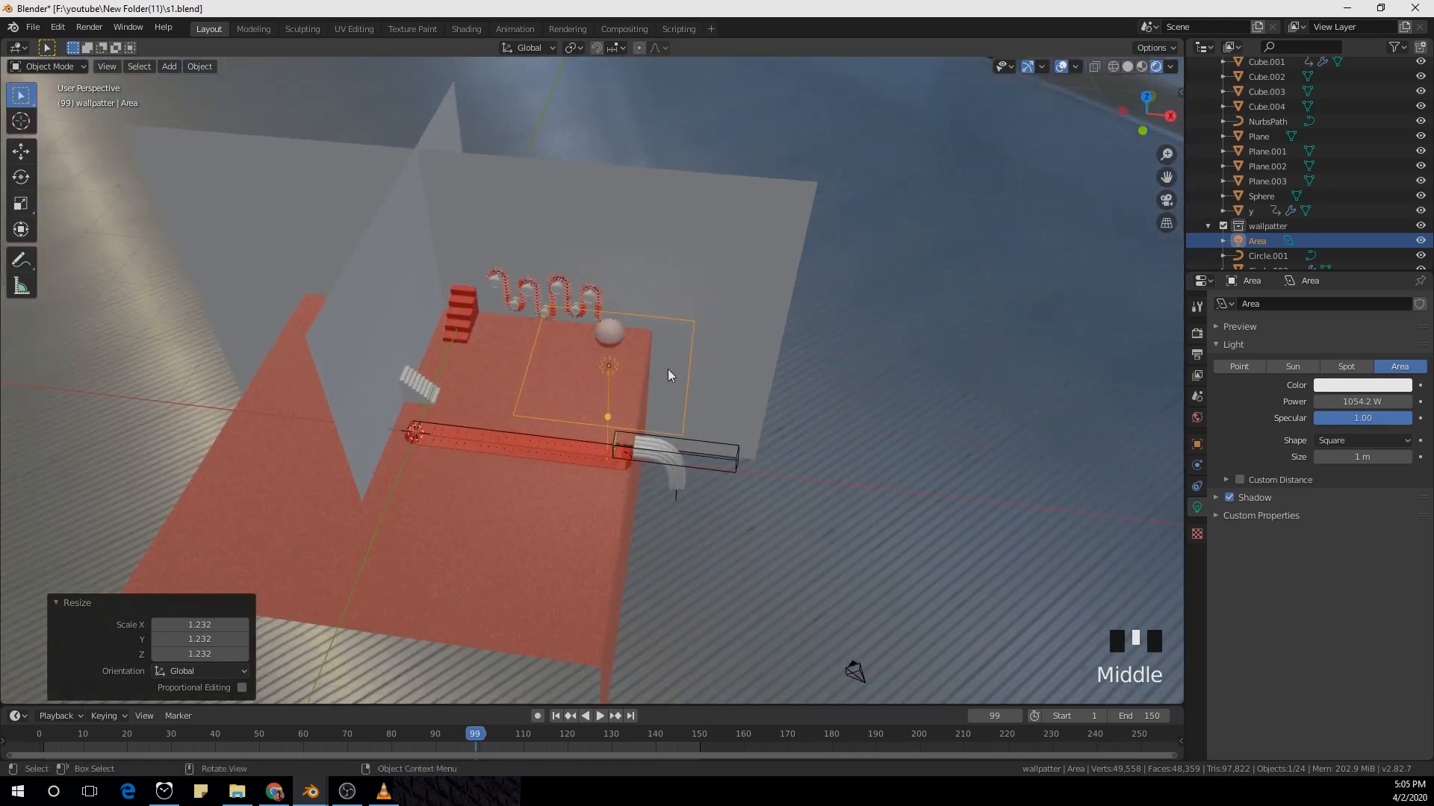
Step: Show the camera view at frame 77 and set the area light's power to 5000 W
key(KP_0)
drag(389, 739, 378, 748)
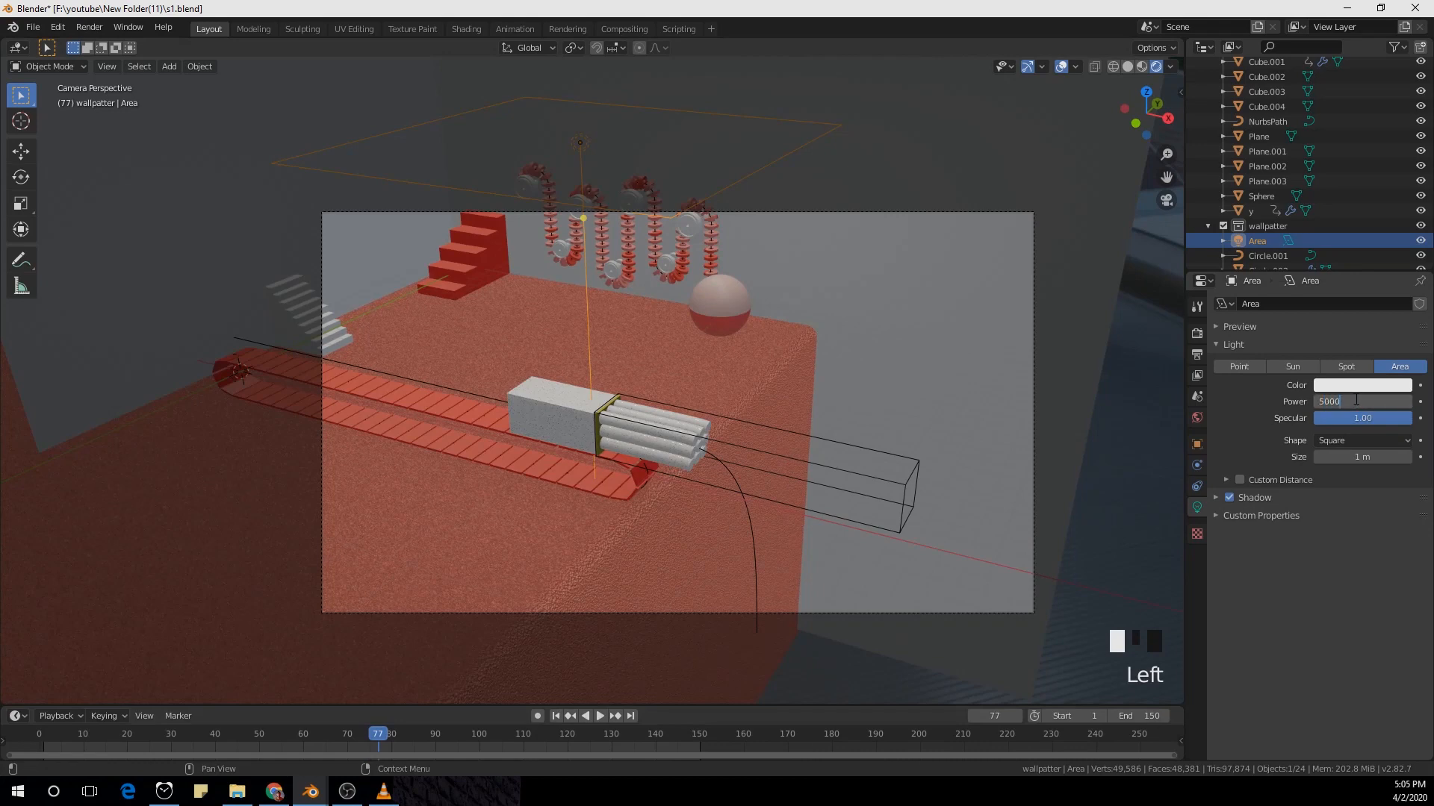
key(Return)
Step: Enable Bloom and Screen Space Reflections in the Eevee render settings
click(1201, 398)
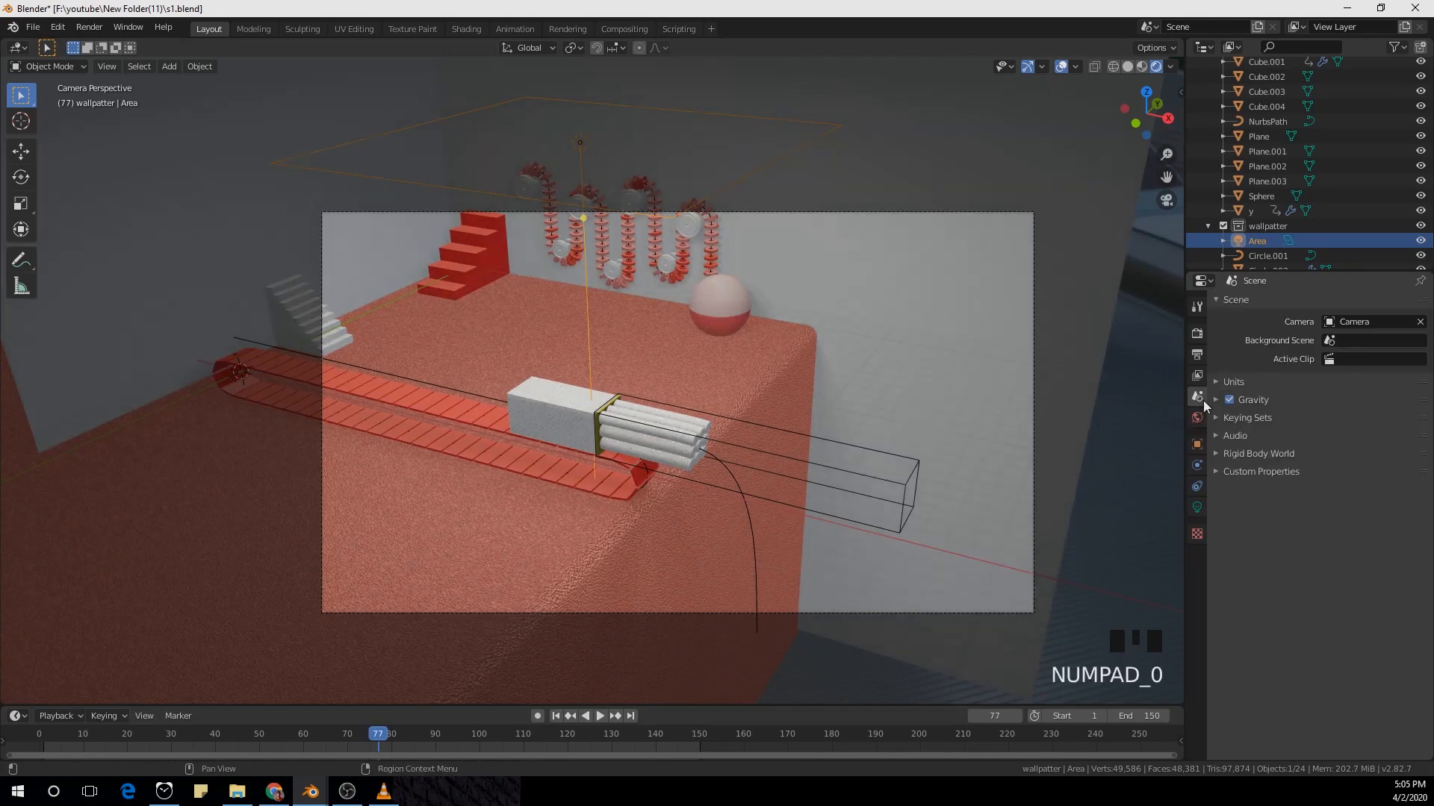
click(1198, 335)
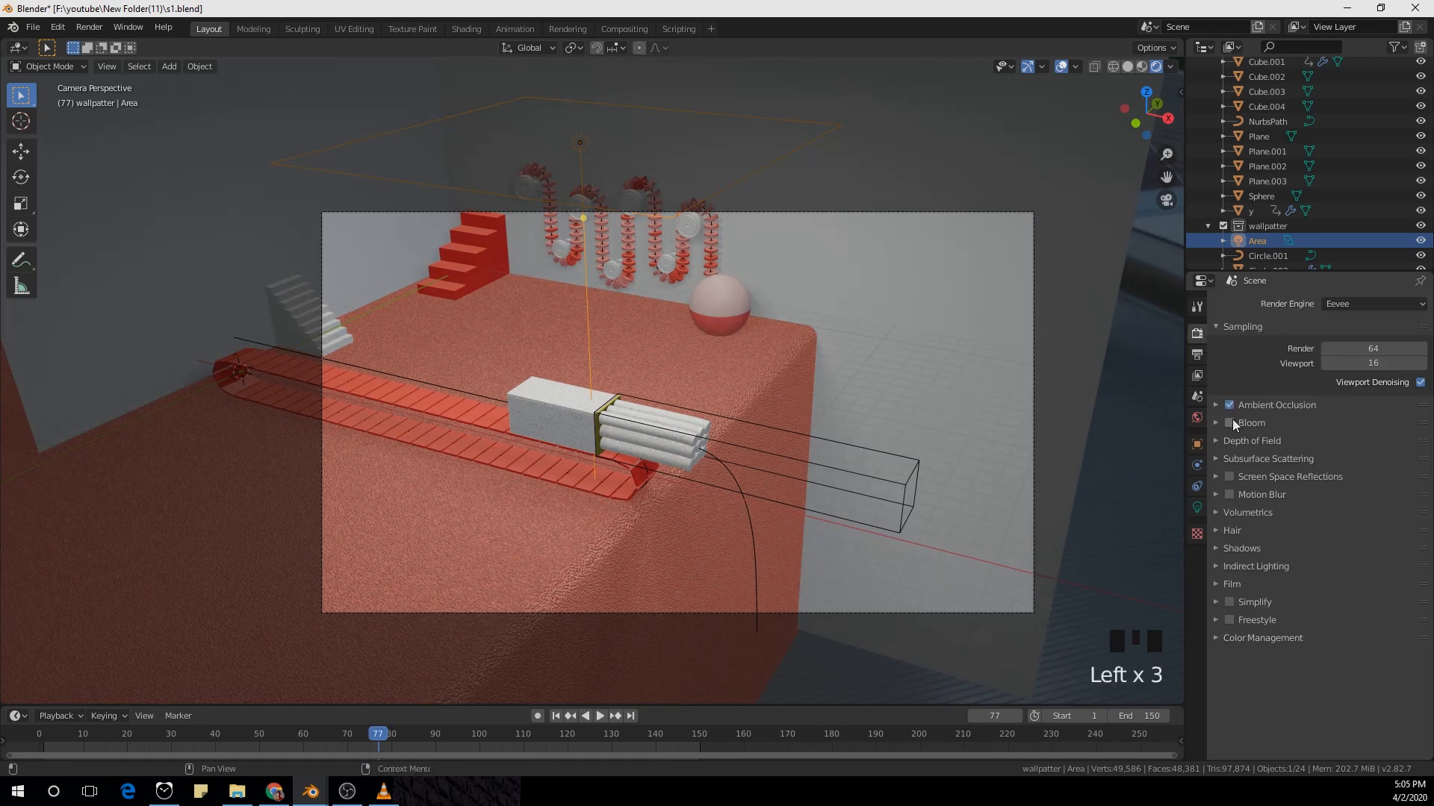
click(1230, 422)
click(1239, 440)
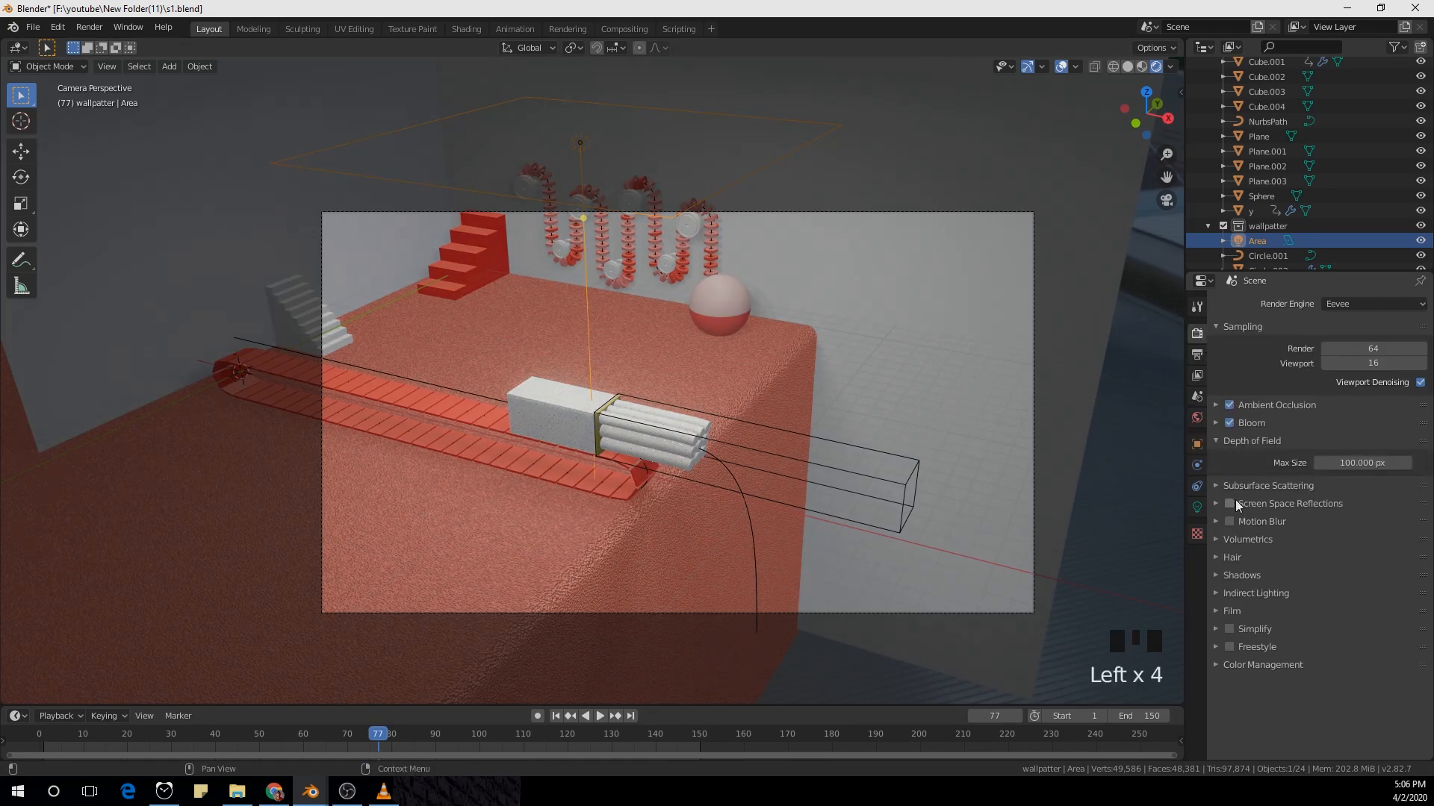
click(1232, 500)
click(1280, 505)
click(1303, 507)
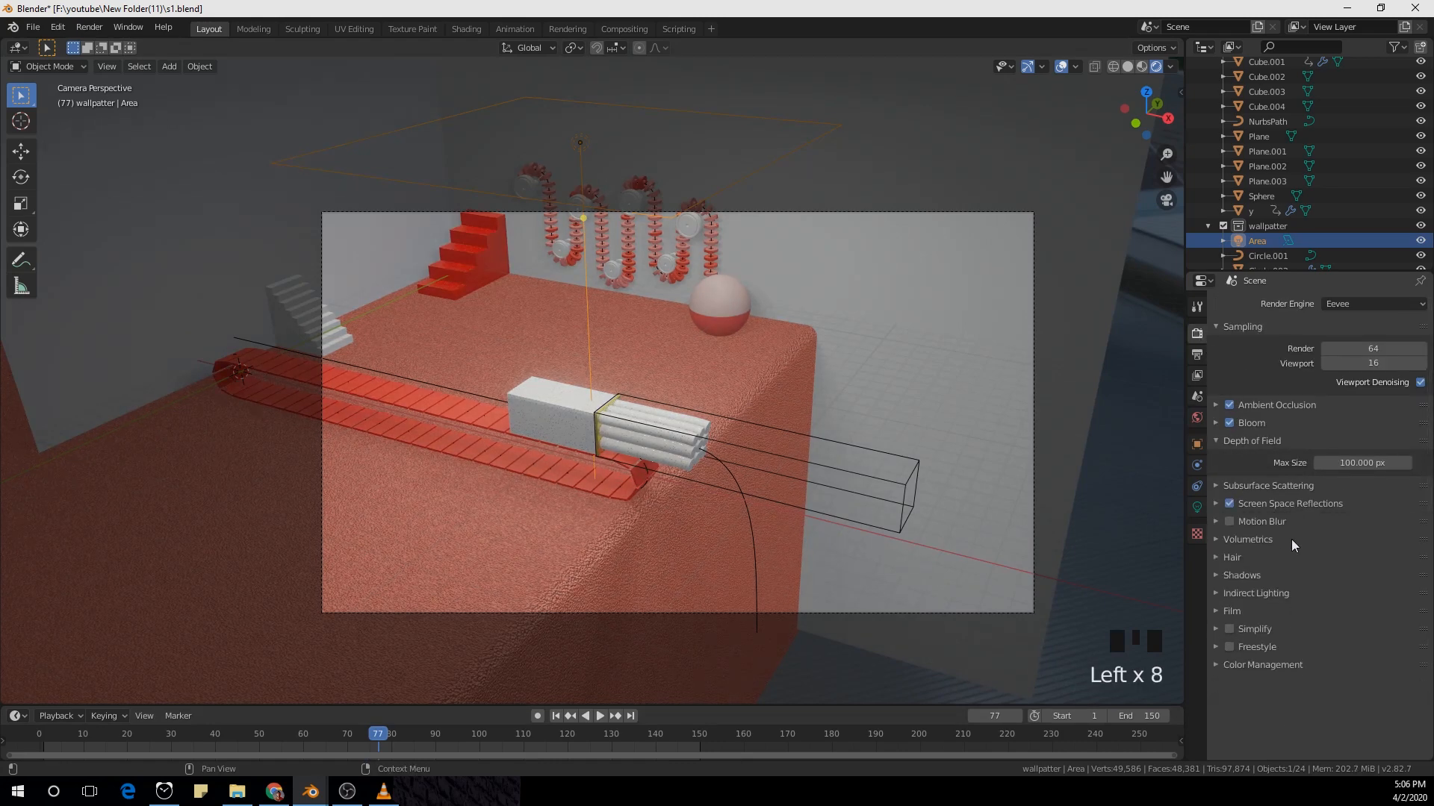
Step: Enable High Bitdepth for the Eevee shadows
click(1253, 576)
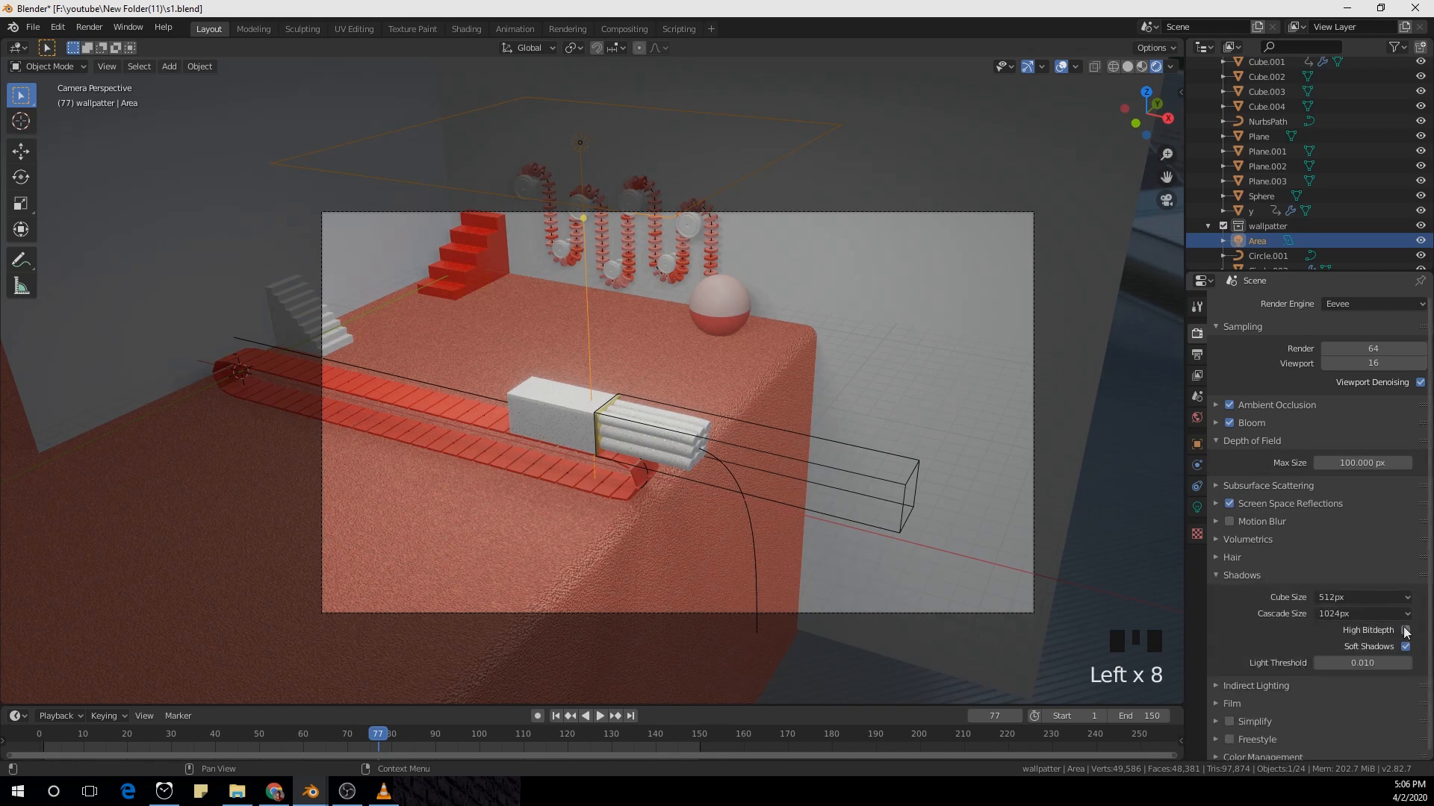
click(1405, 630)
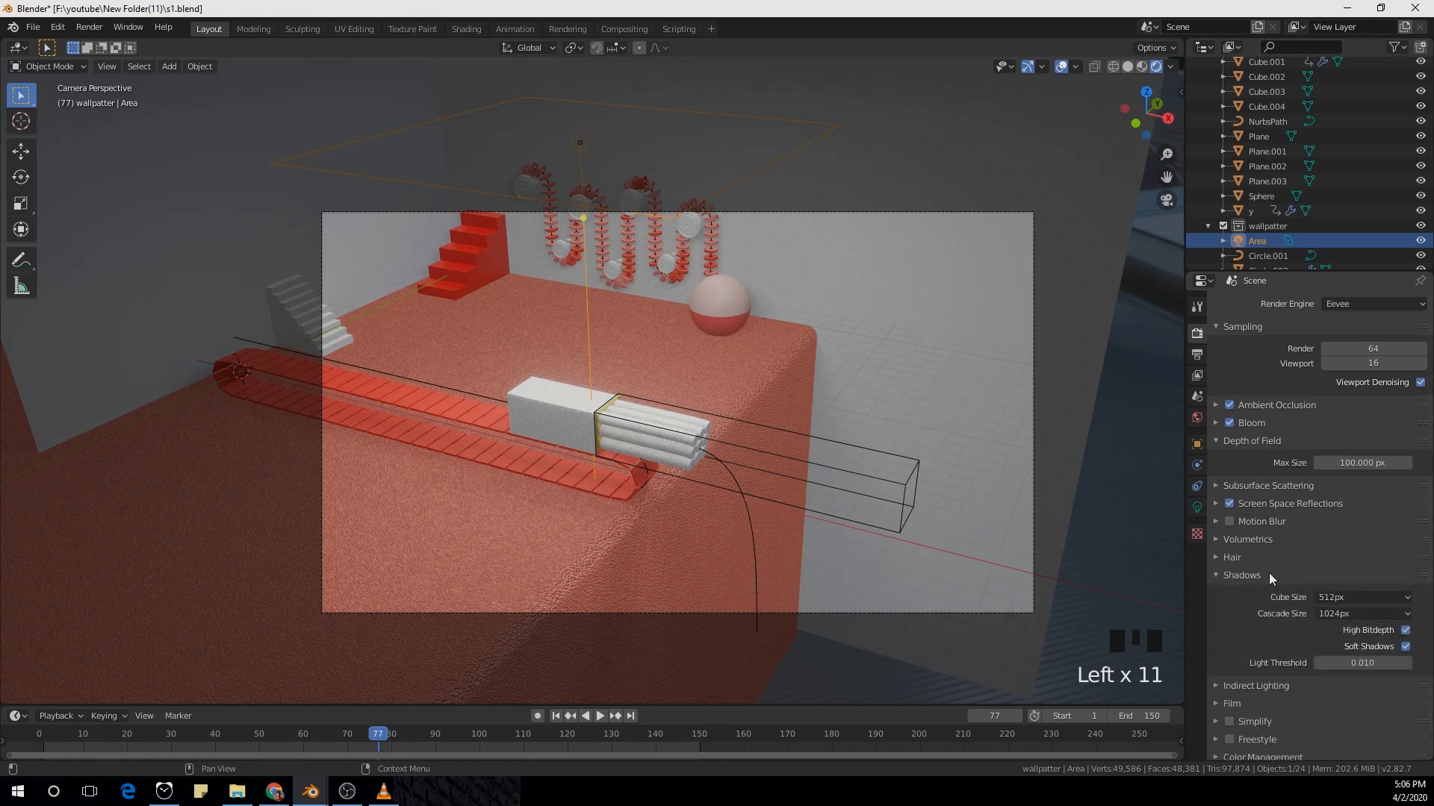
click(1268, 575)
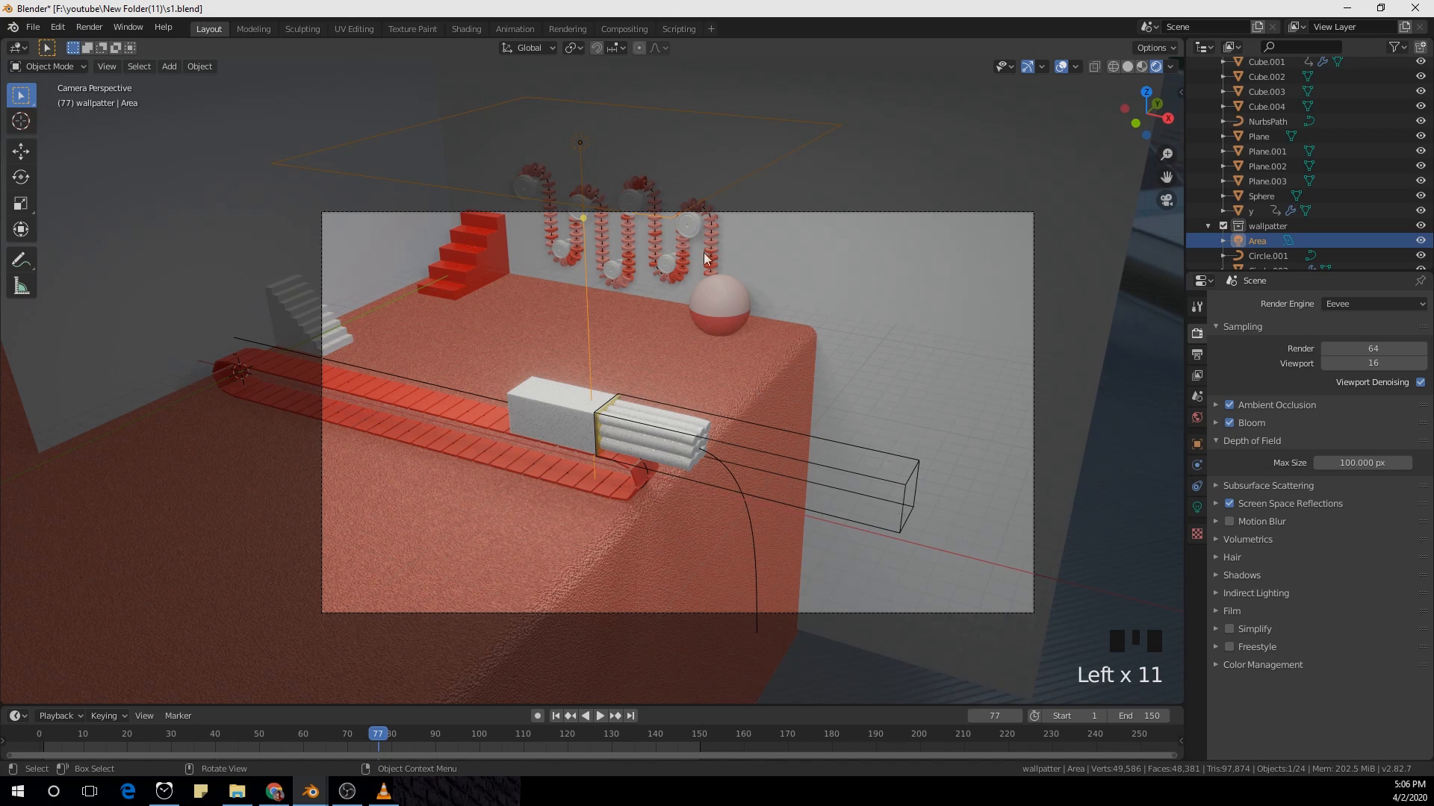
Step: Scale the area light by 0.9 and rotate it about 30.3° around the global Y axis
key(s)
click(841, 461)
key(r)
key(x)
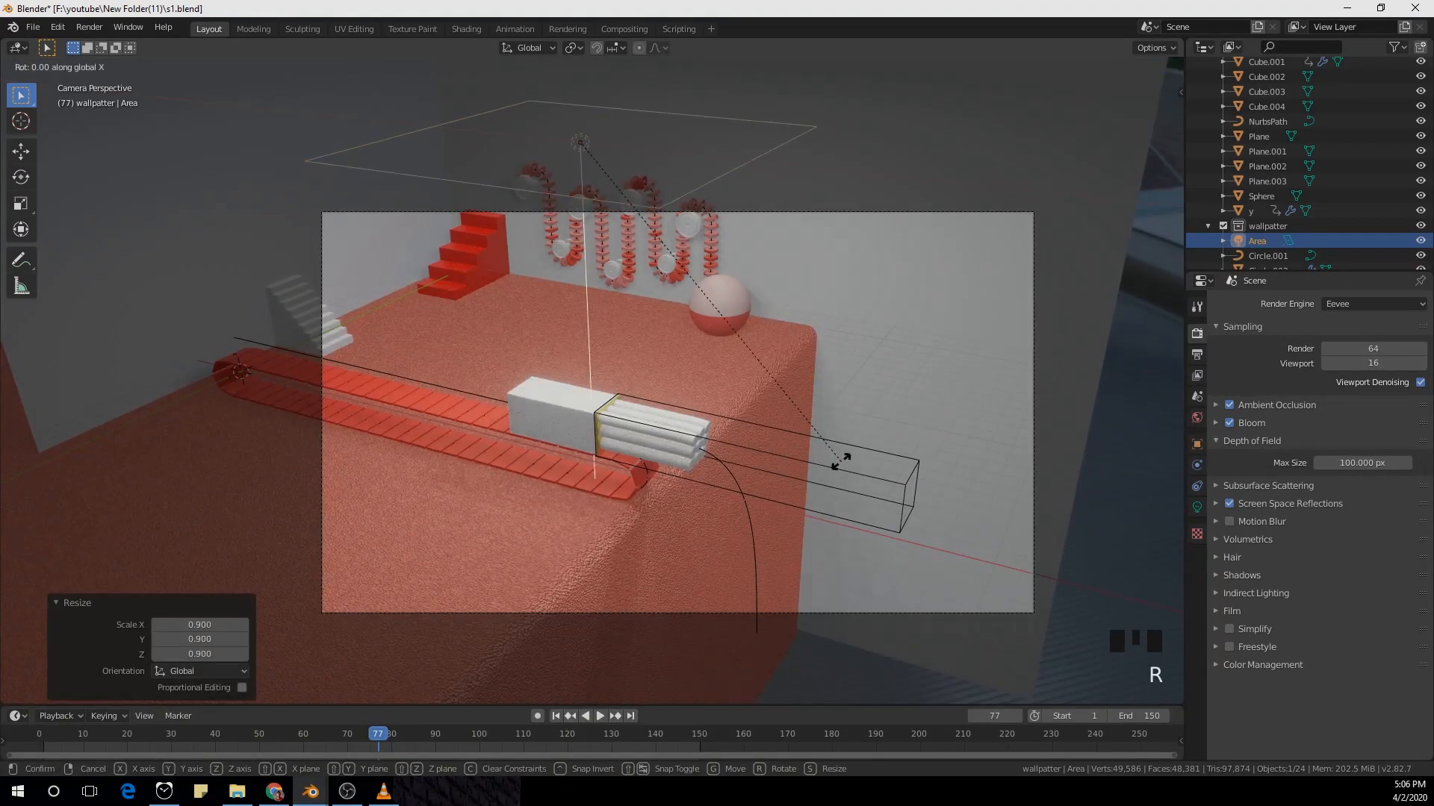
key(r)
right_click(835, 481)
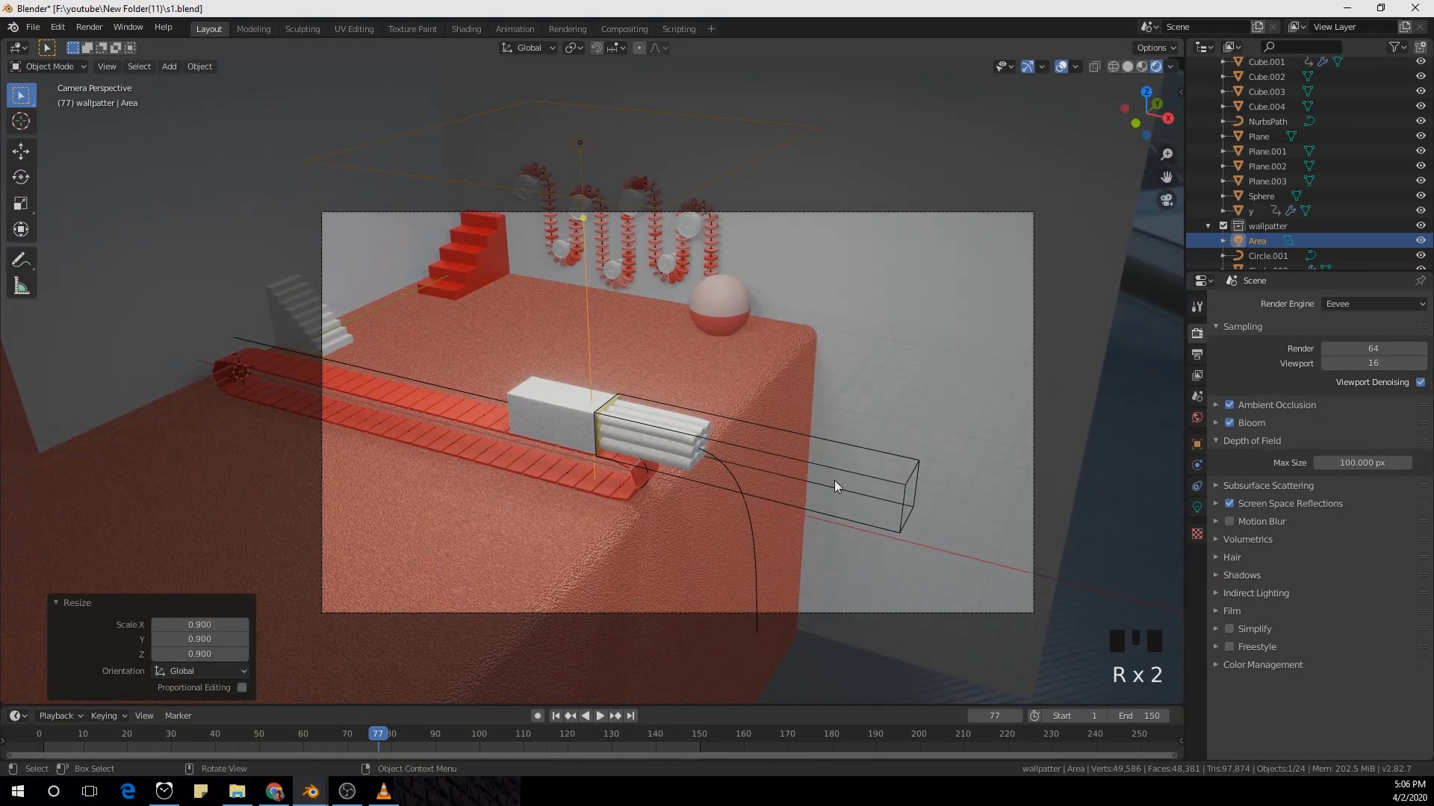
key(r)
key(y)
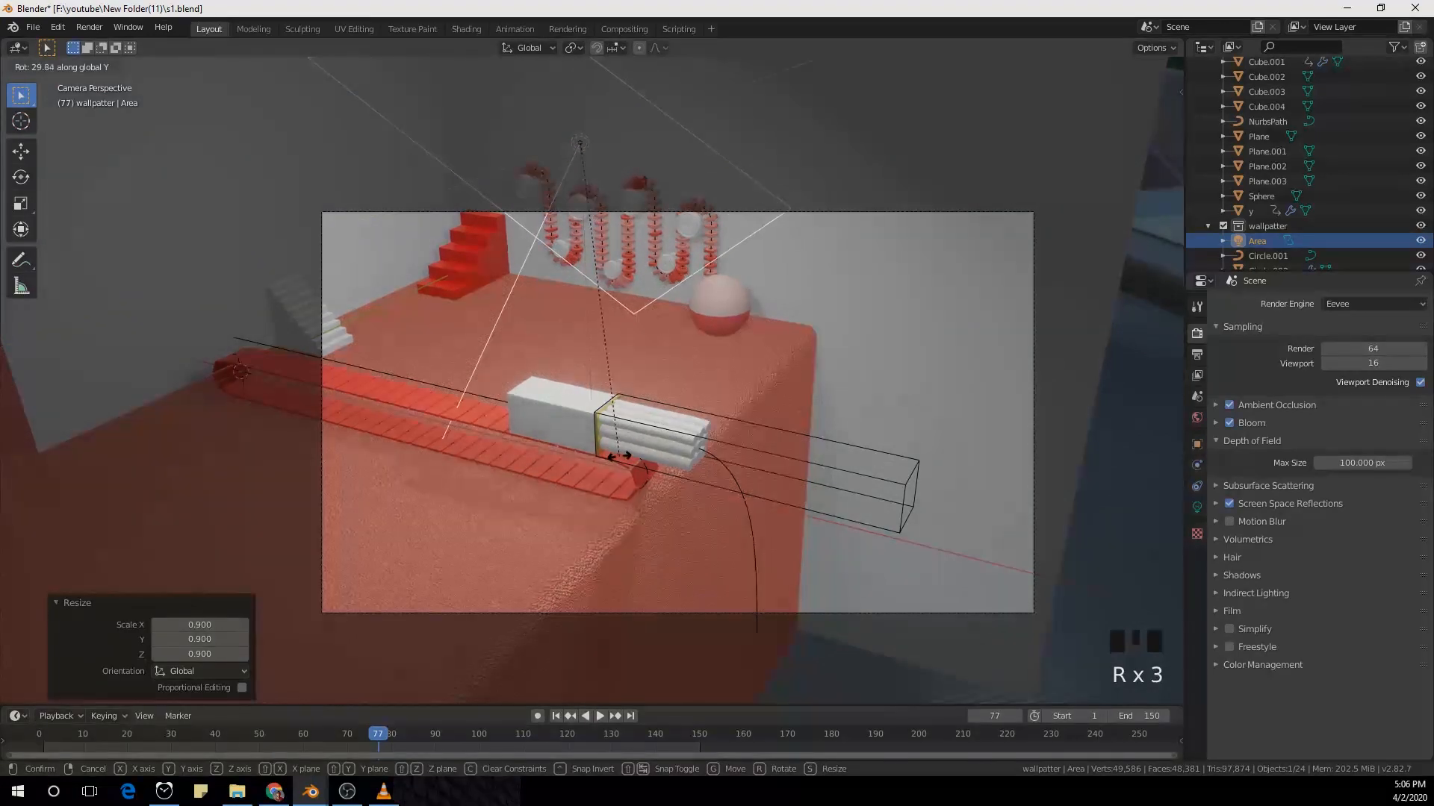
click(619, 456)
Step: Move the tilted area light about 2.22 m along the global X axis
key(g)
key(x)
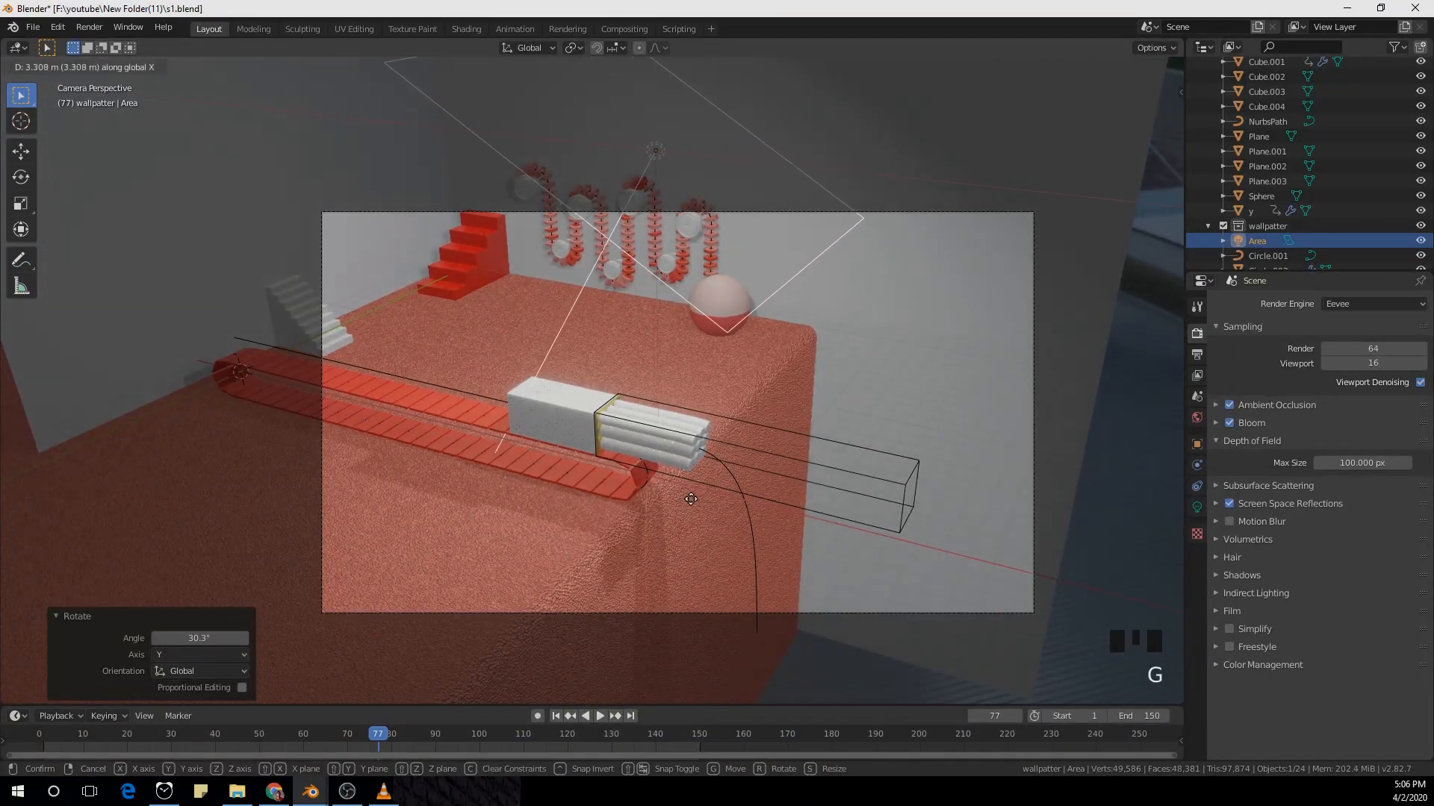
click(667, 494)
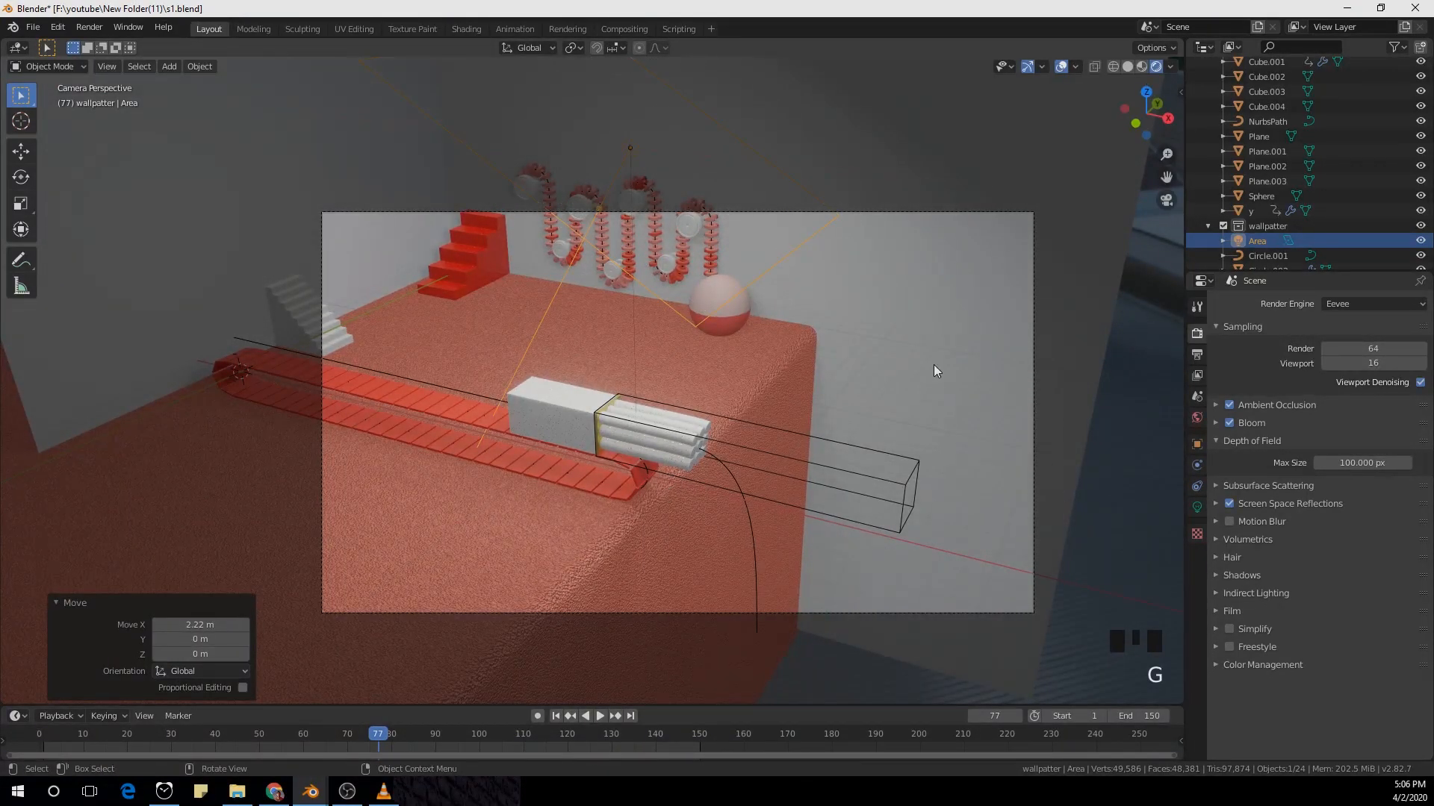
Step: Lower the HDR world background's strength to 0.400
click(1197, 418)
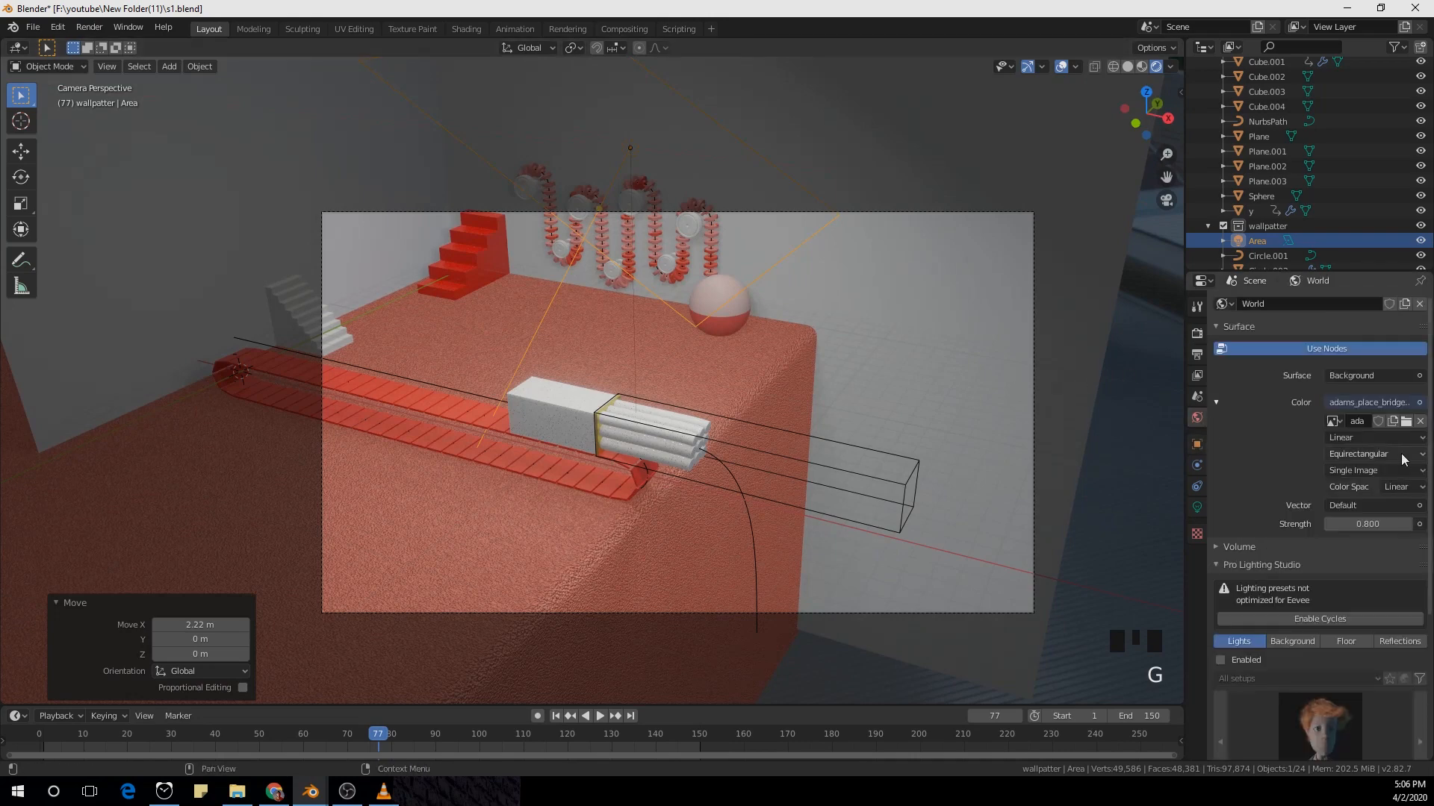
click(1329, 524)
click(1329, 524)
click(1329, 524)
click(1328, 524)
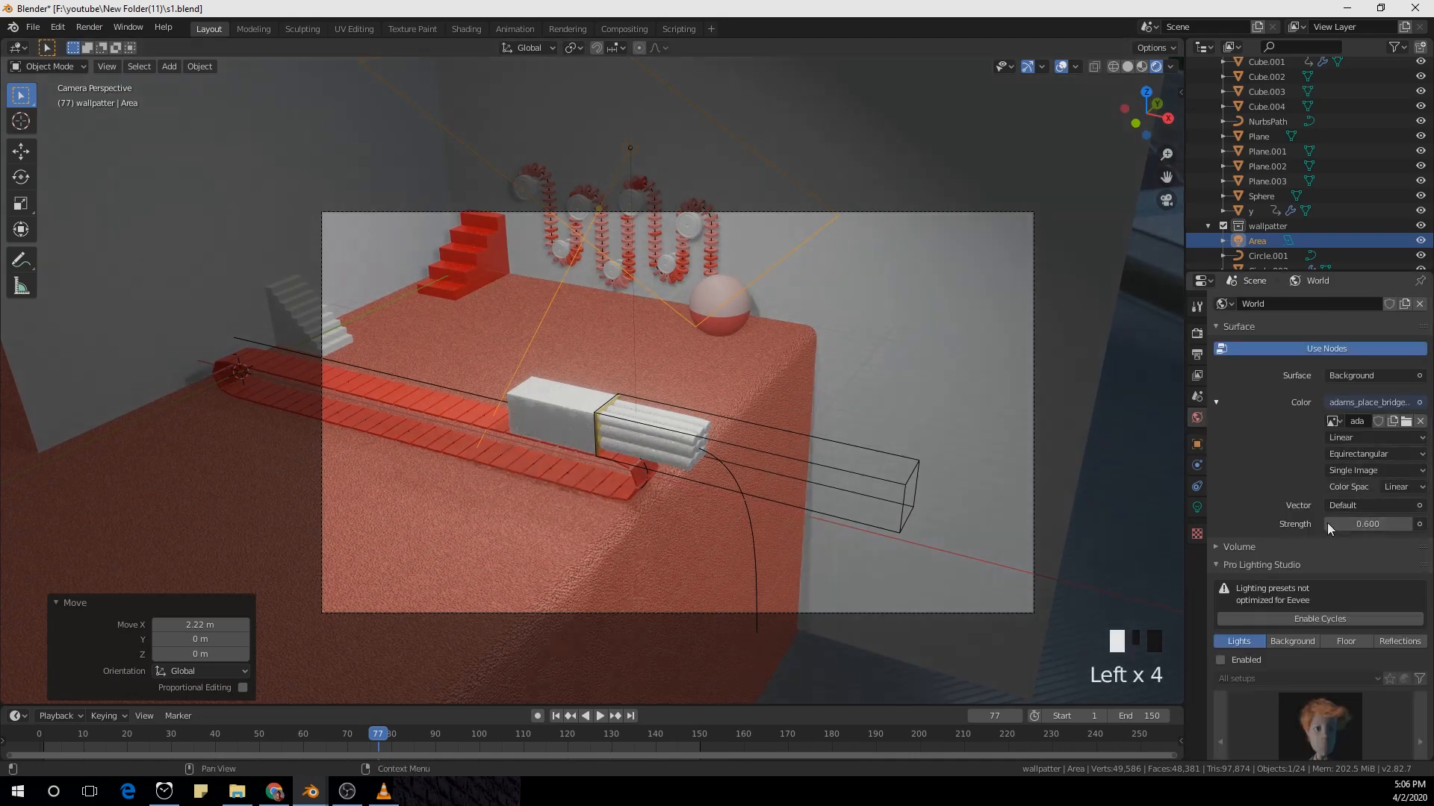
click(1288, 565)
click(1328, 525)
click(1328, 524)
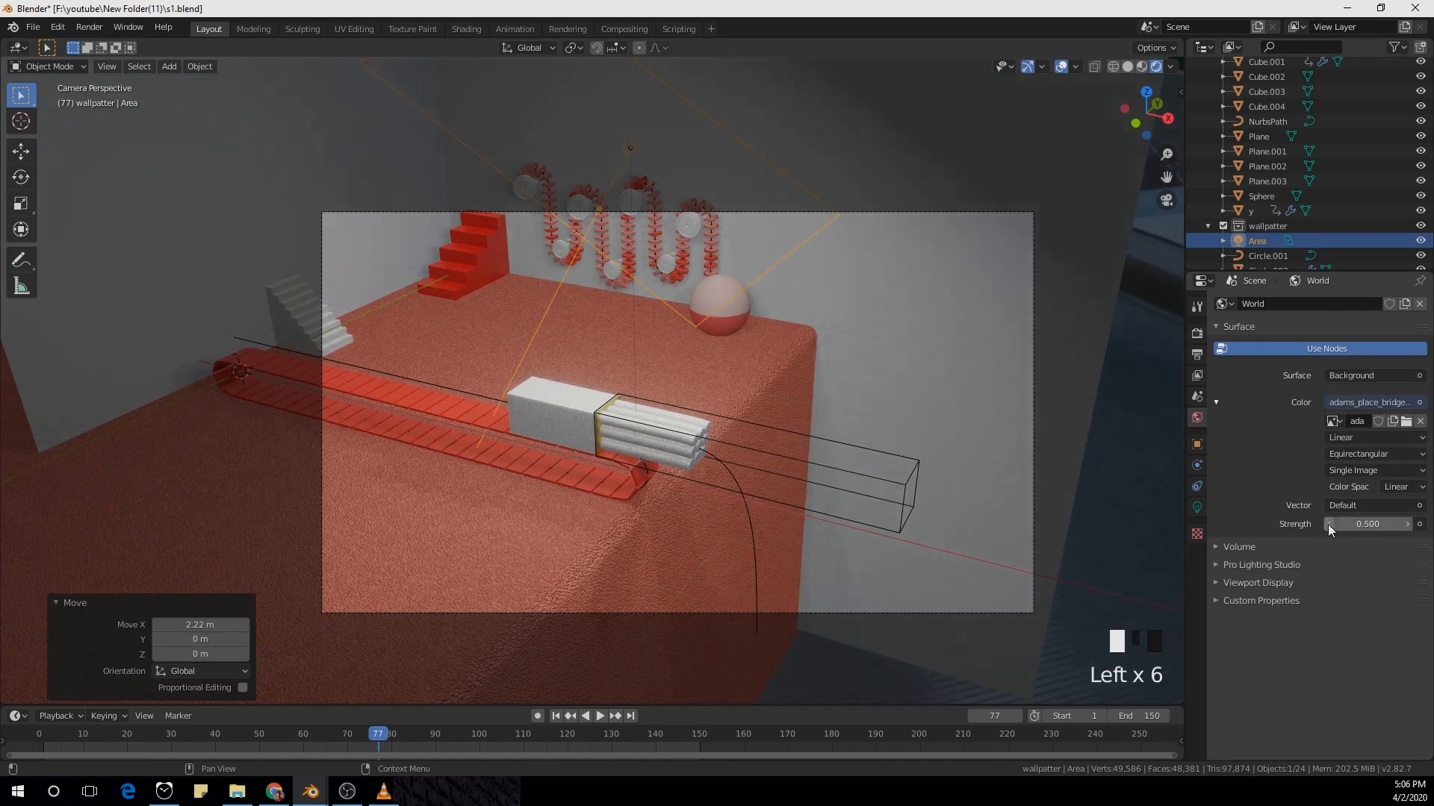
click(1328, 525)
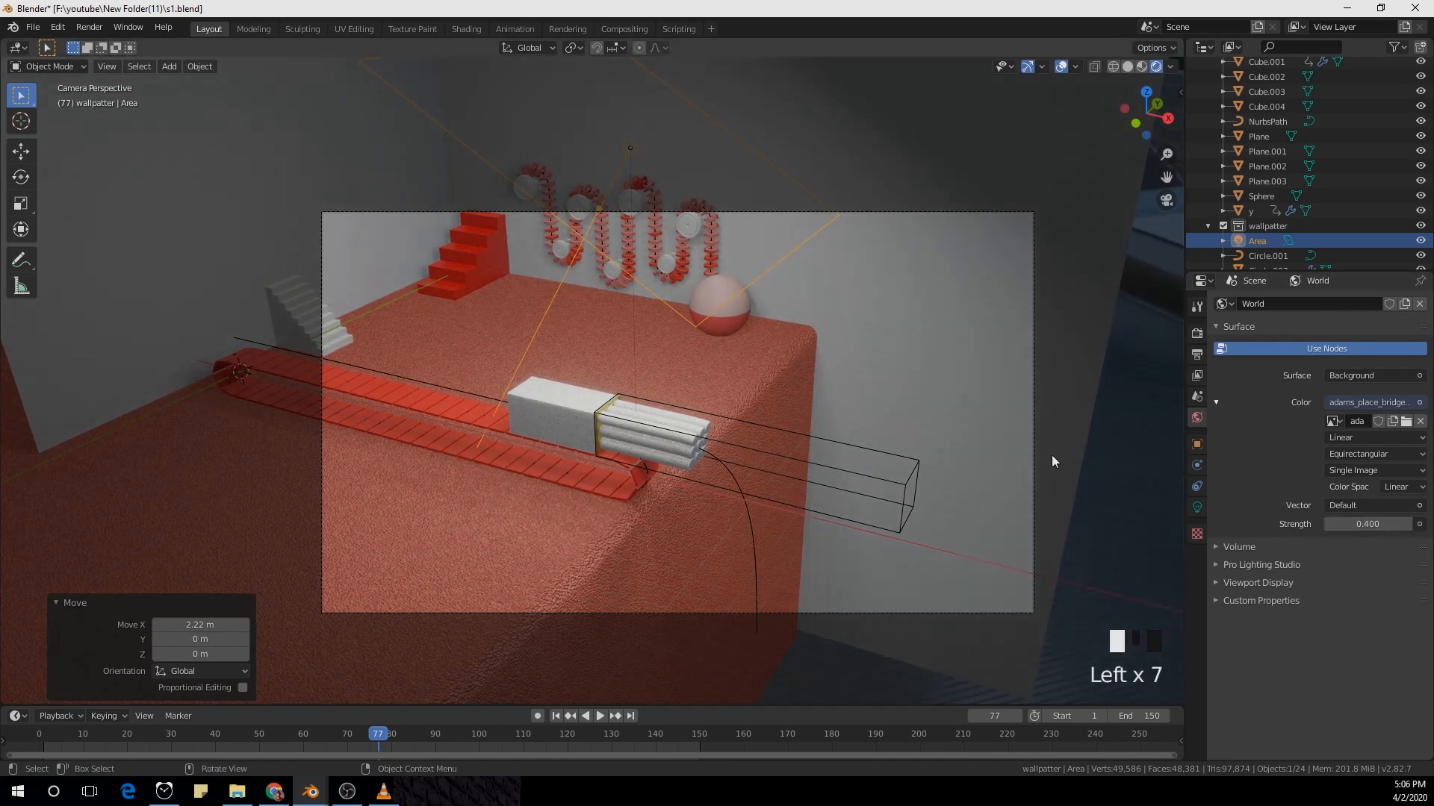
Step: Select the sphere and, in the Shading workspace, set the roughness of both its Principled BSDF nodes to 0
click(740, 323)
click(466, 28)
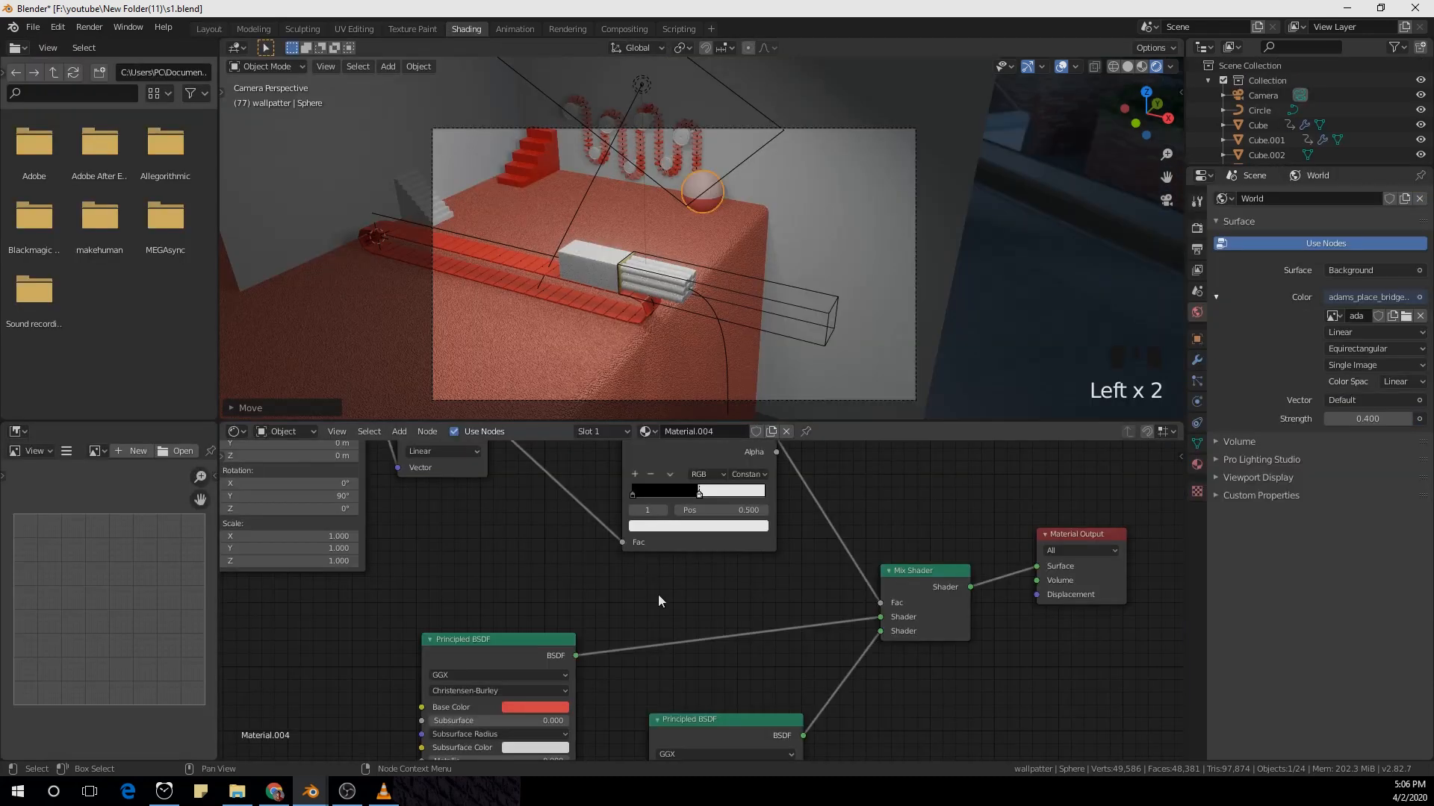
scroll(691, 613, up, 5)
scroll(713, 523, up, 4)
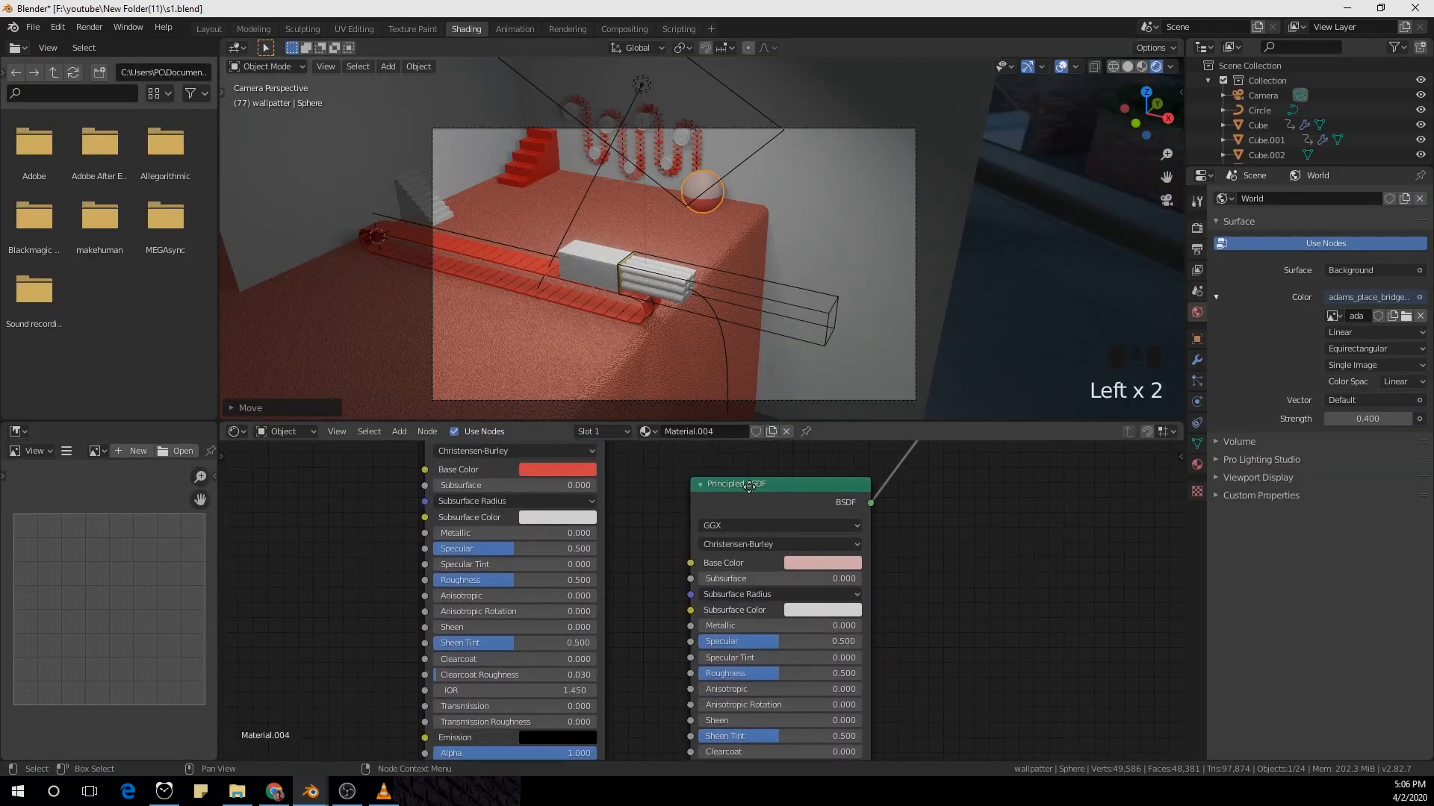
scroll(704, 556, down, 1)
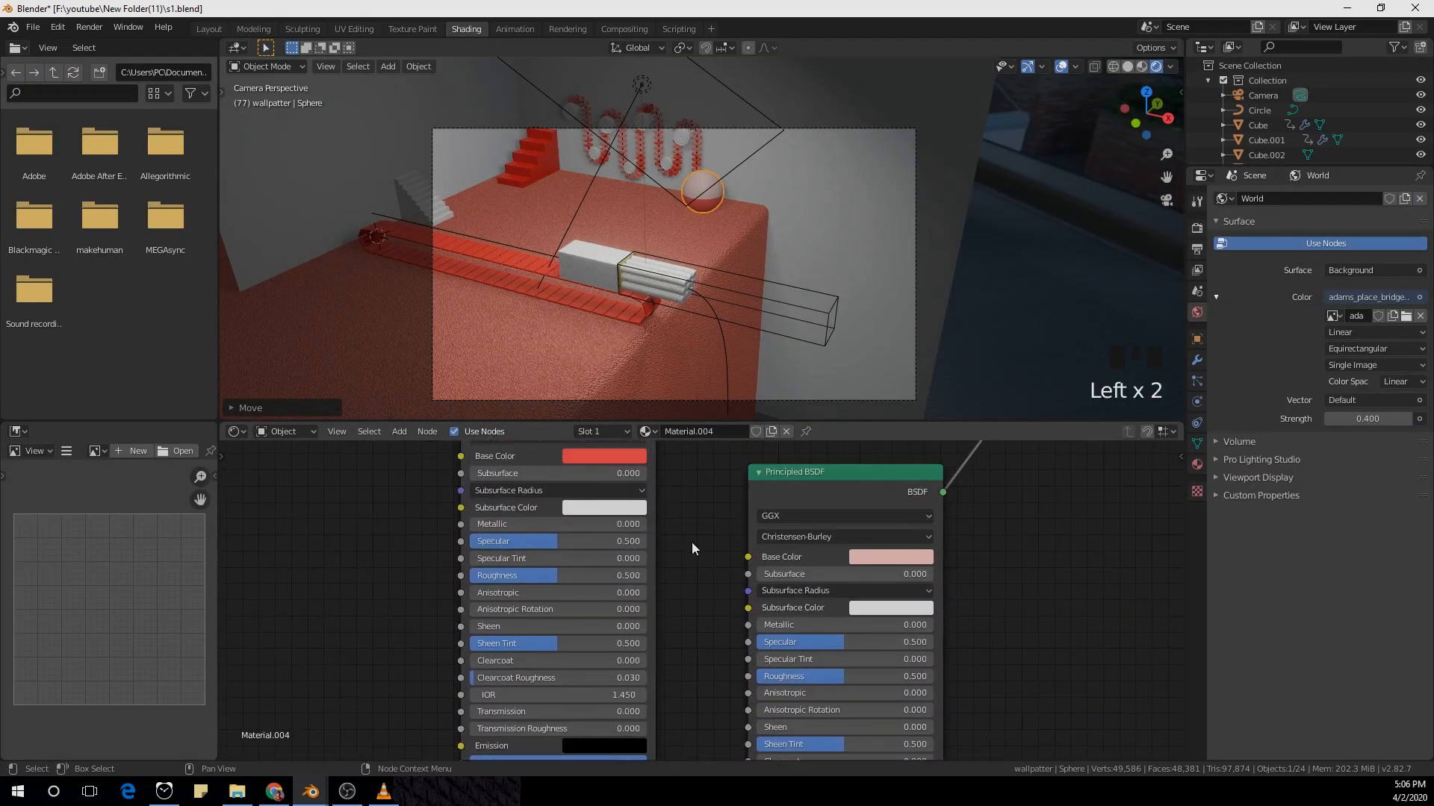
middle_drag(693, 544, 703, 598)
drag(582, 629, 515, 630)
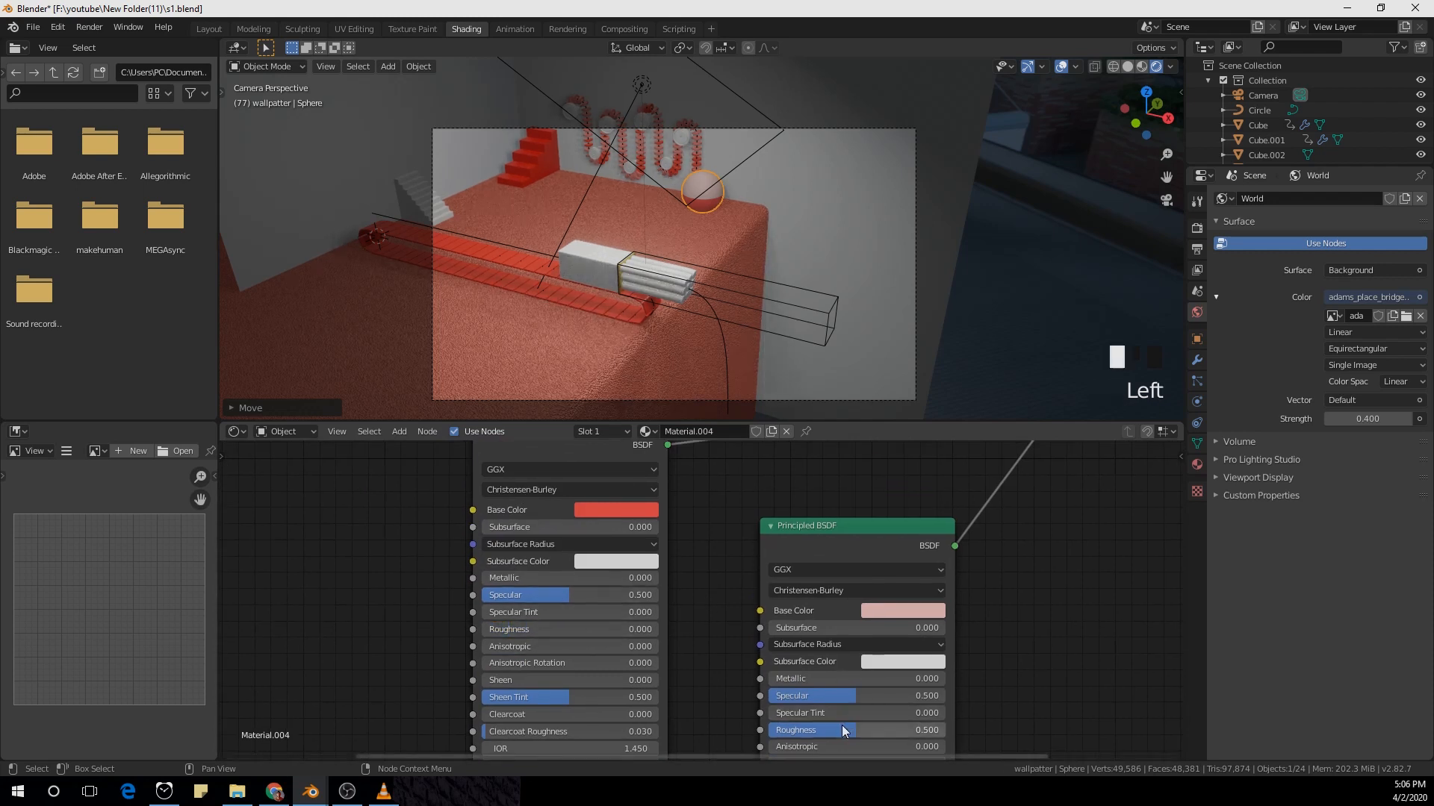
drag(842, 731, 792, 730)
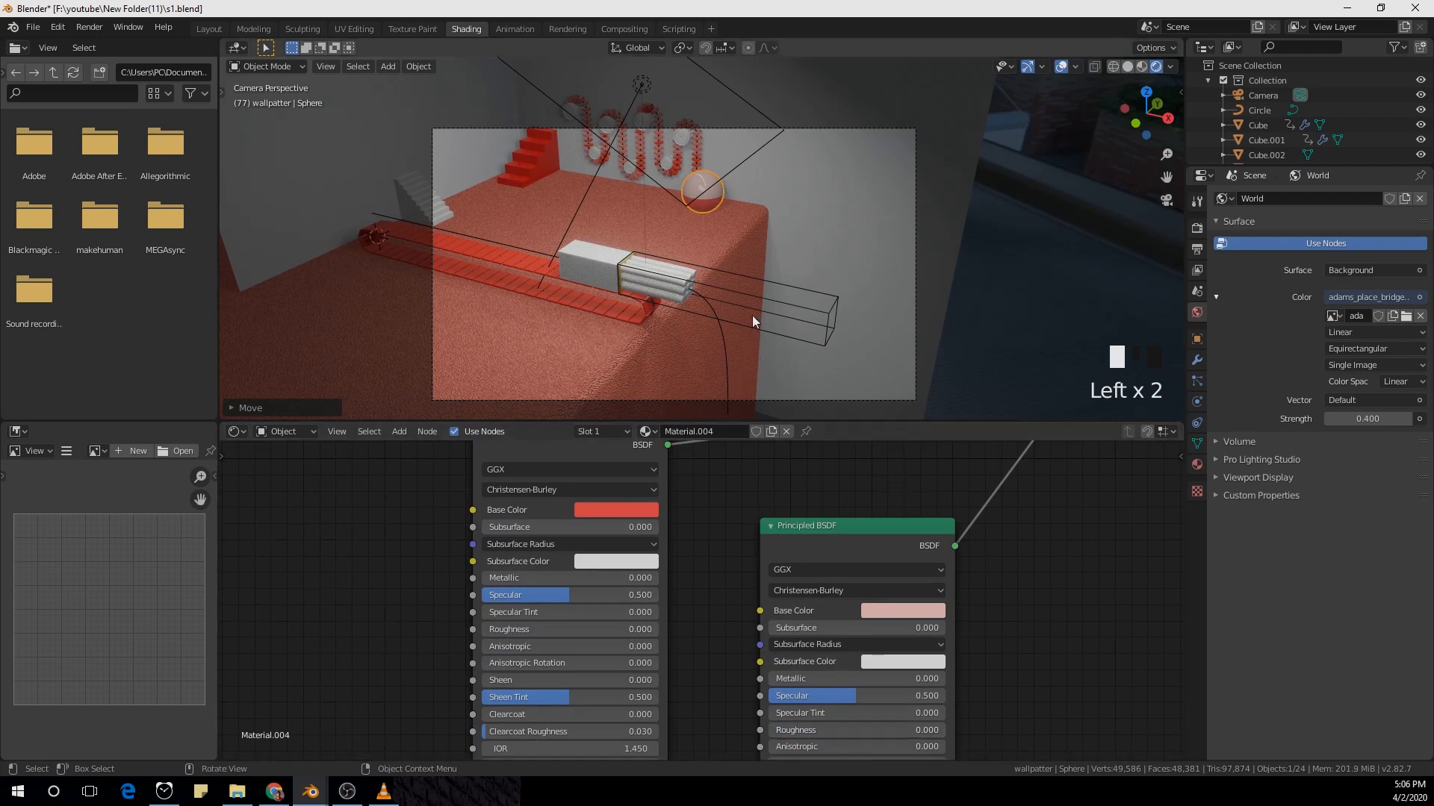
Step: Change the base color of the sphere's pink Principled BSDF to white, with brightness at 1.000
scroll(751, 313, up, 2)
click(912, 612)
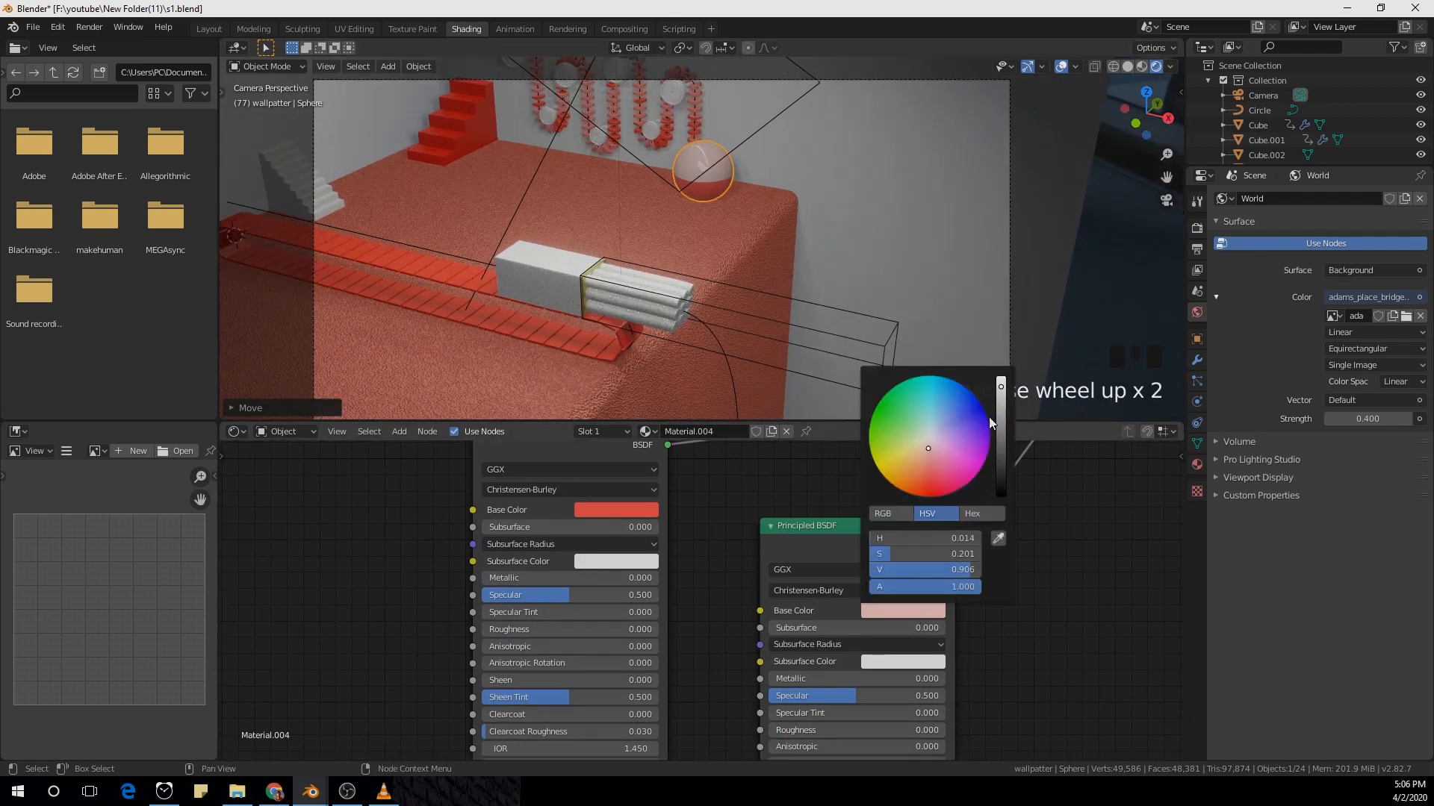
drag(1001, 396, 1001, 375)
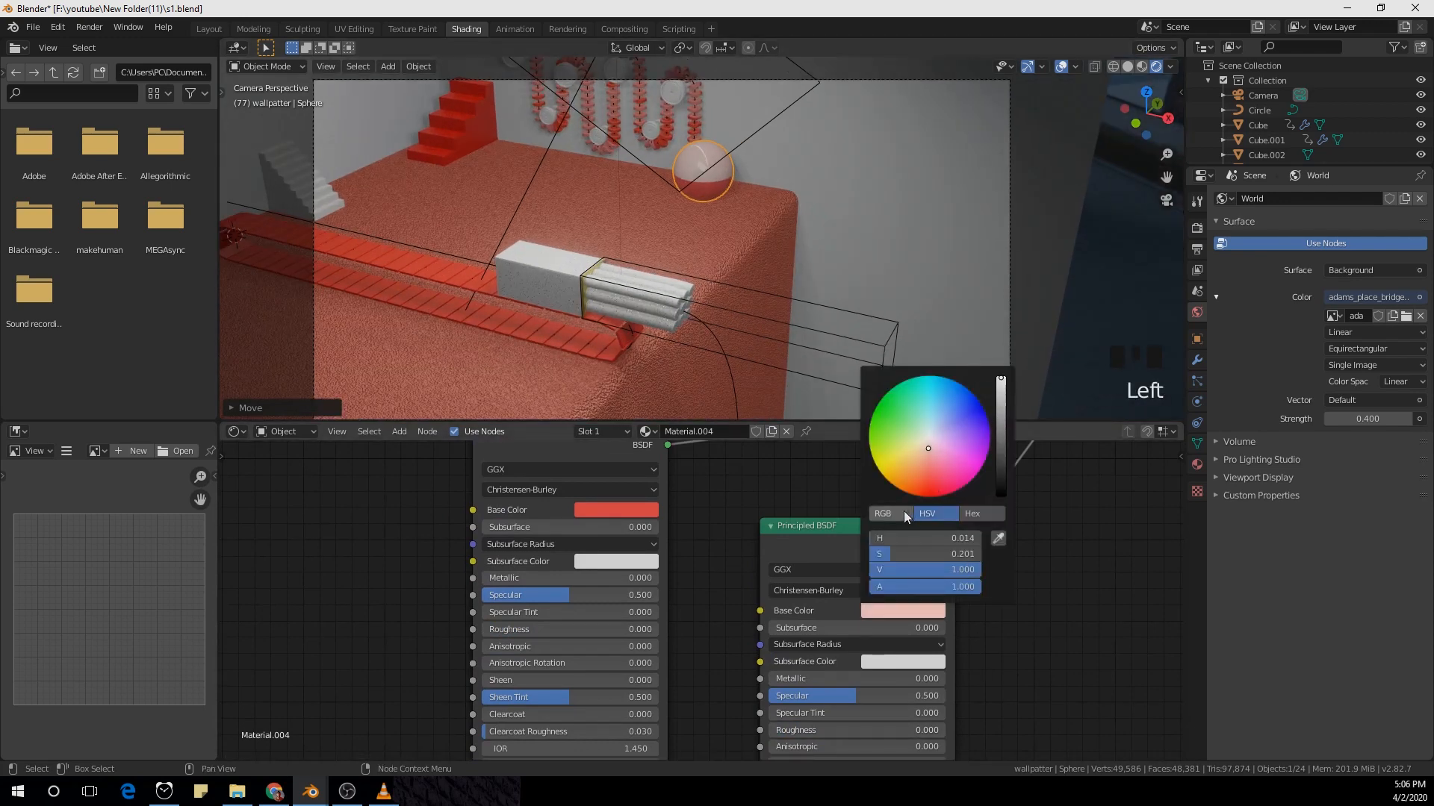
click(857, 563)
drag(950, 556, 997, 556)
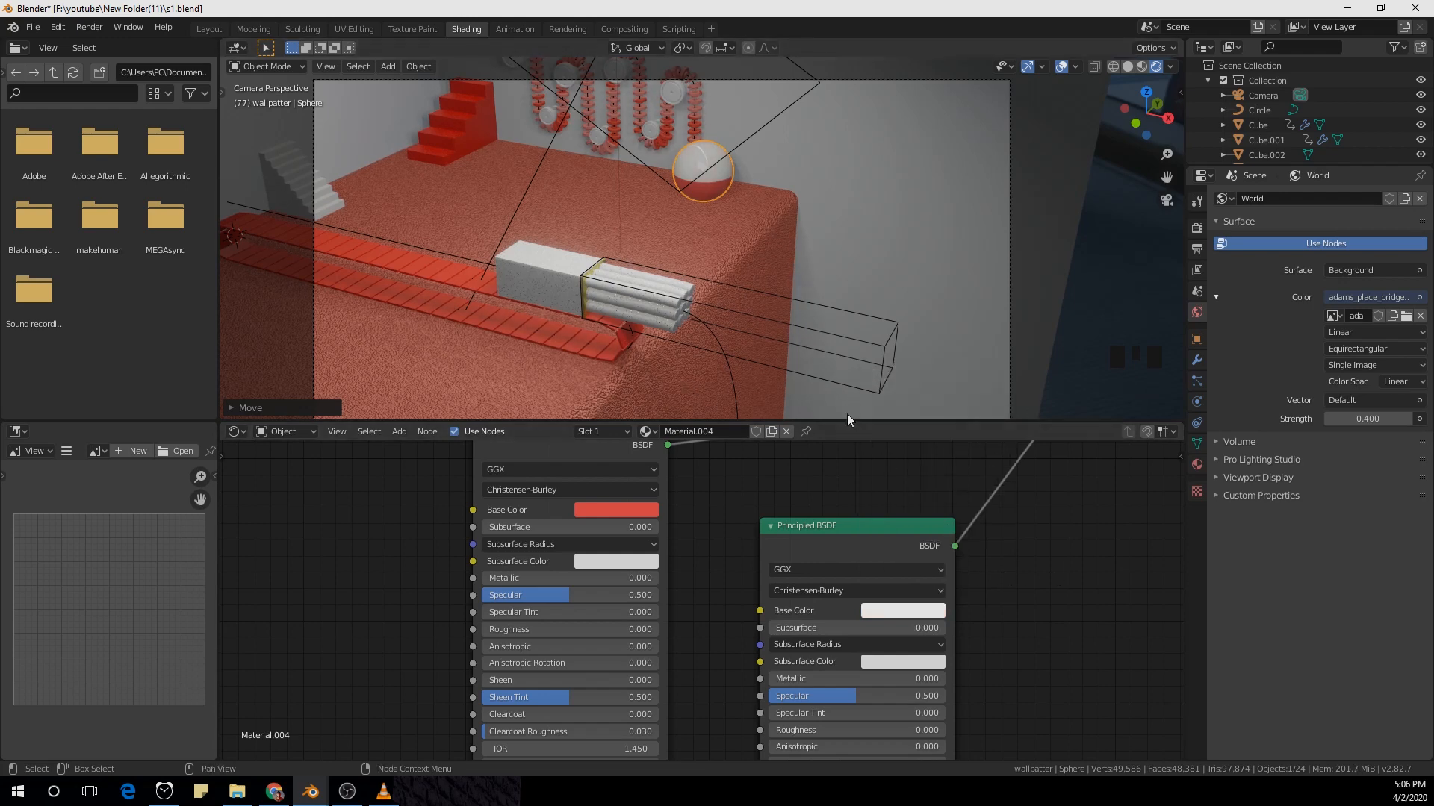
Step: Examine the box, cylinders, belt and sphere up close in the rendered camera view
scroll(730, 259, down, 3)
shift+middle_drag(730, 259, 750, 277)
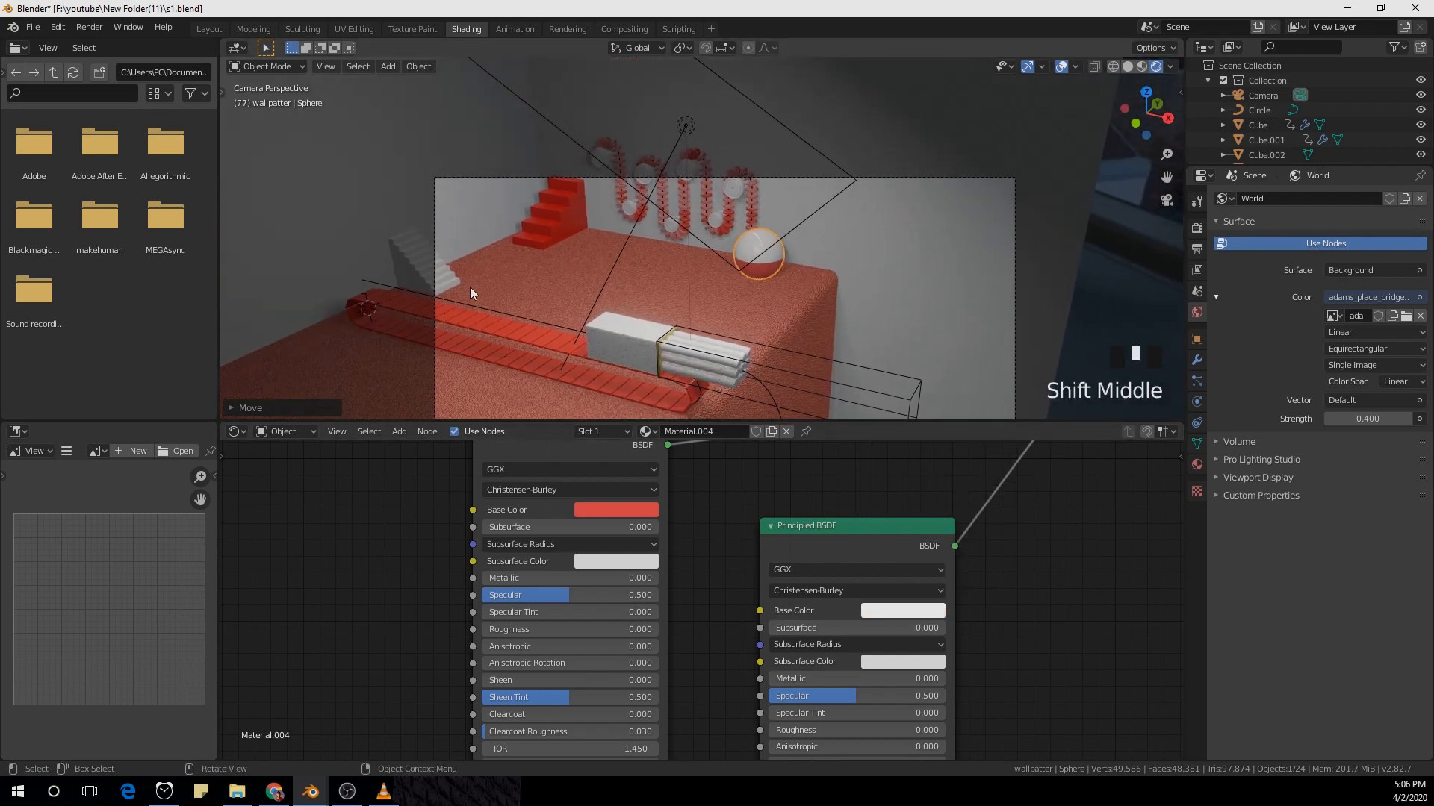
scroll(526, 321, up, 1)
shift+middle_drag(526, 321, 566, 254)
scroll(601, 276, up, 3)
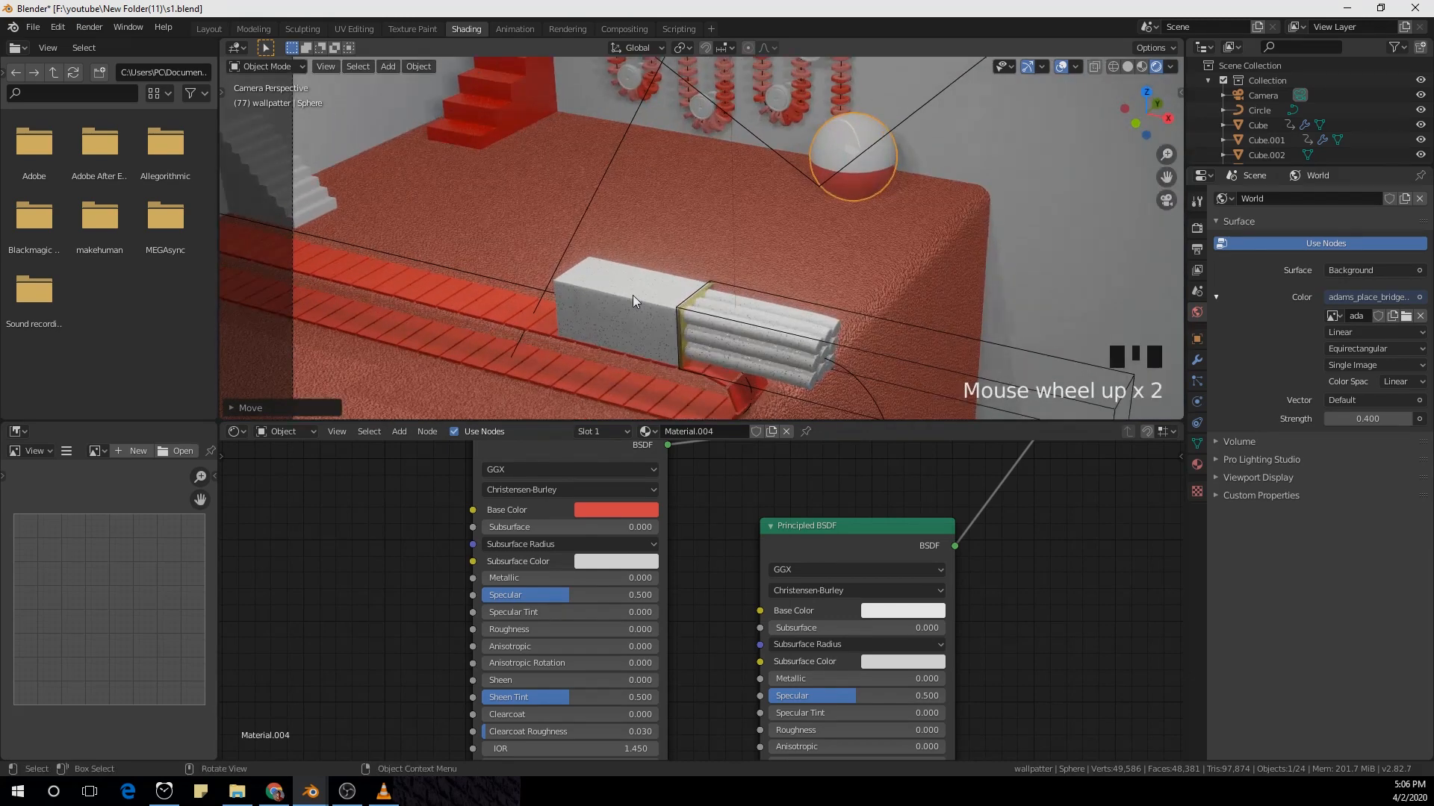
scroll(640, 313, down, 2)
scroll(641, 313, up, 2)
scroll(645, 315, down, 4)
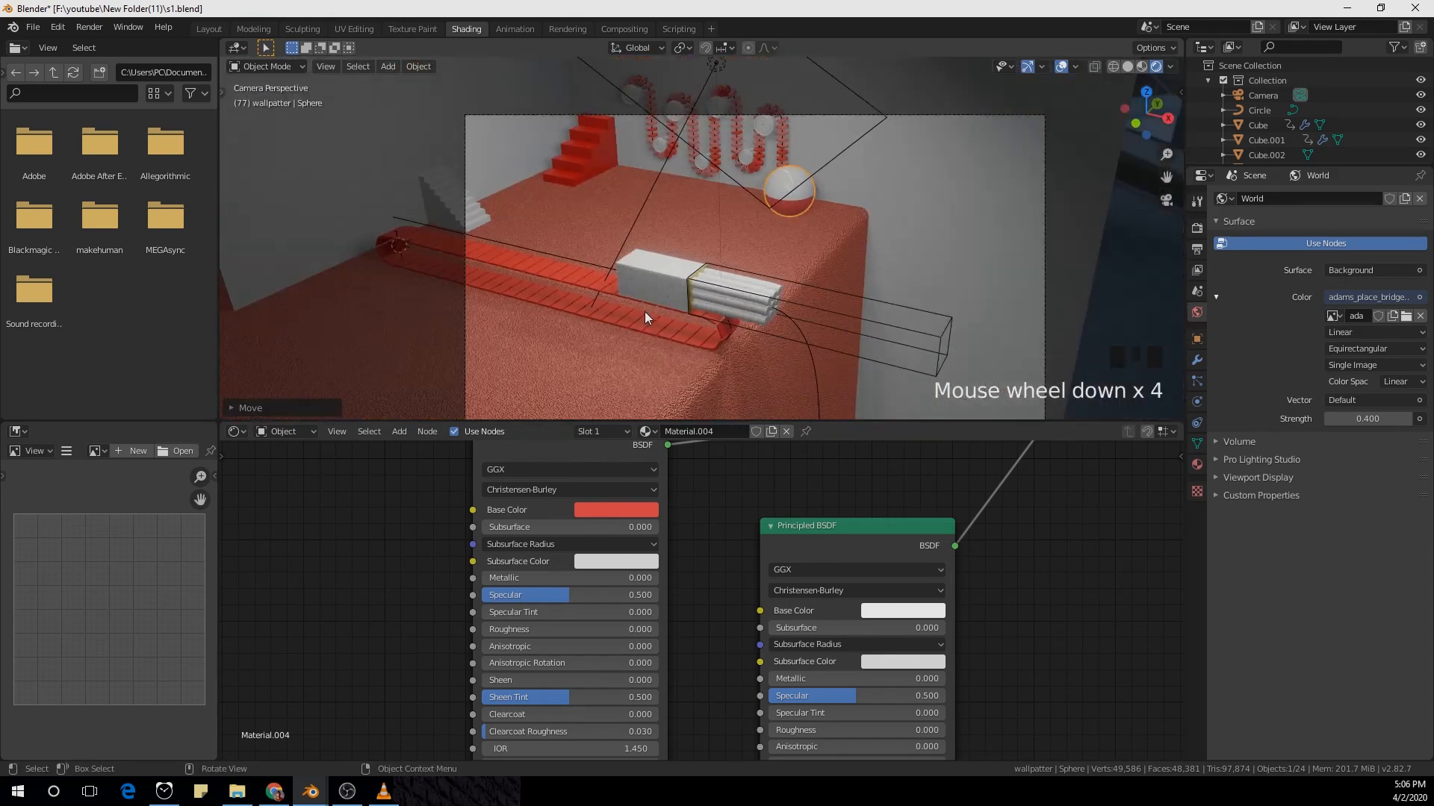
Step: Duplicate the area light and place the copy over the front of the red floor, at about X 21.98, Y -8.63, Z 8.21 m
middle_drag(759, 216, 719, 208)
click(637, 236)
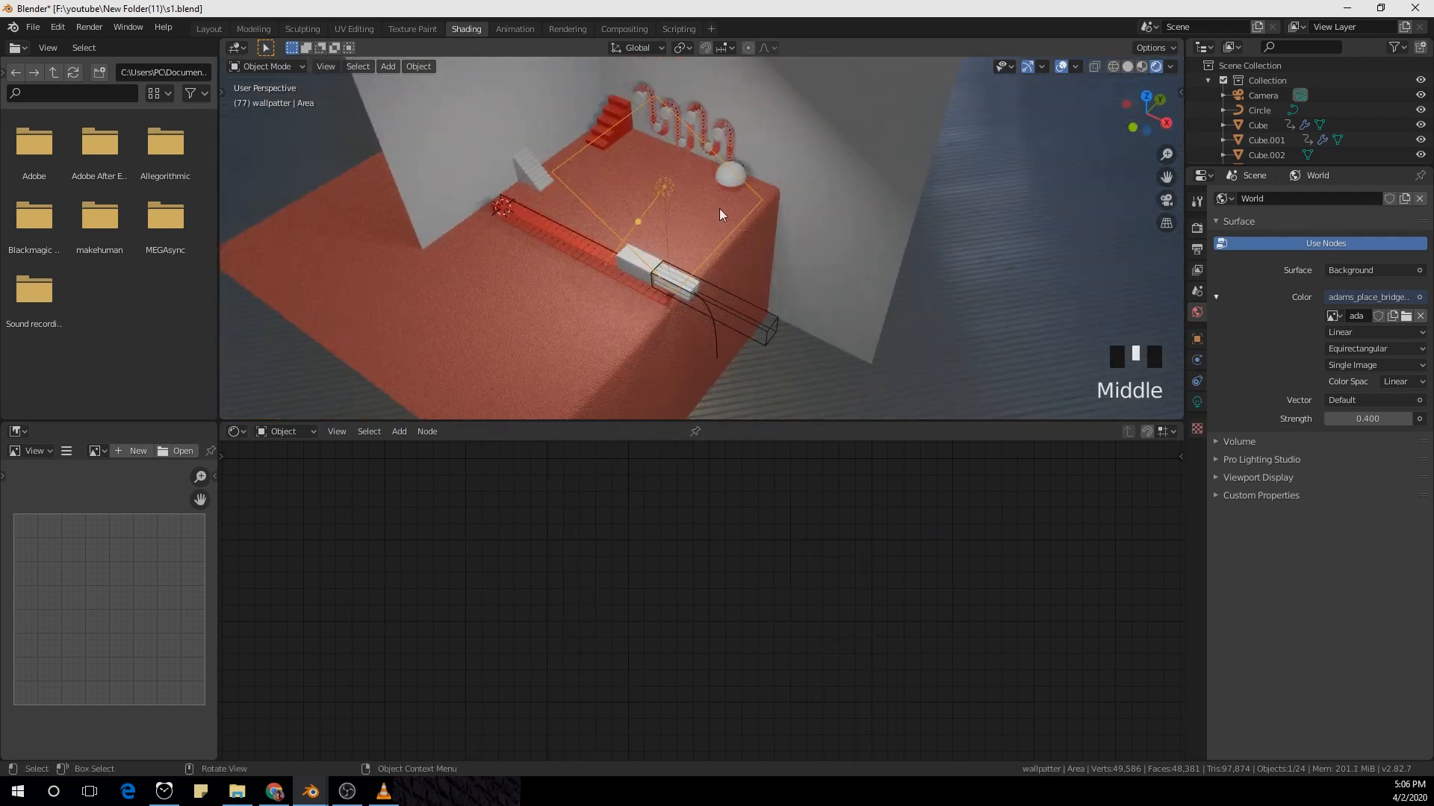
key(shift+d)
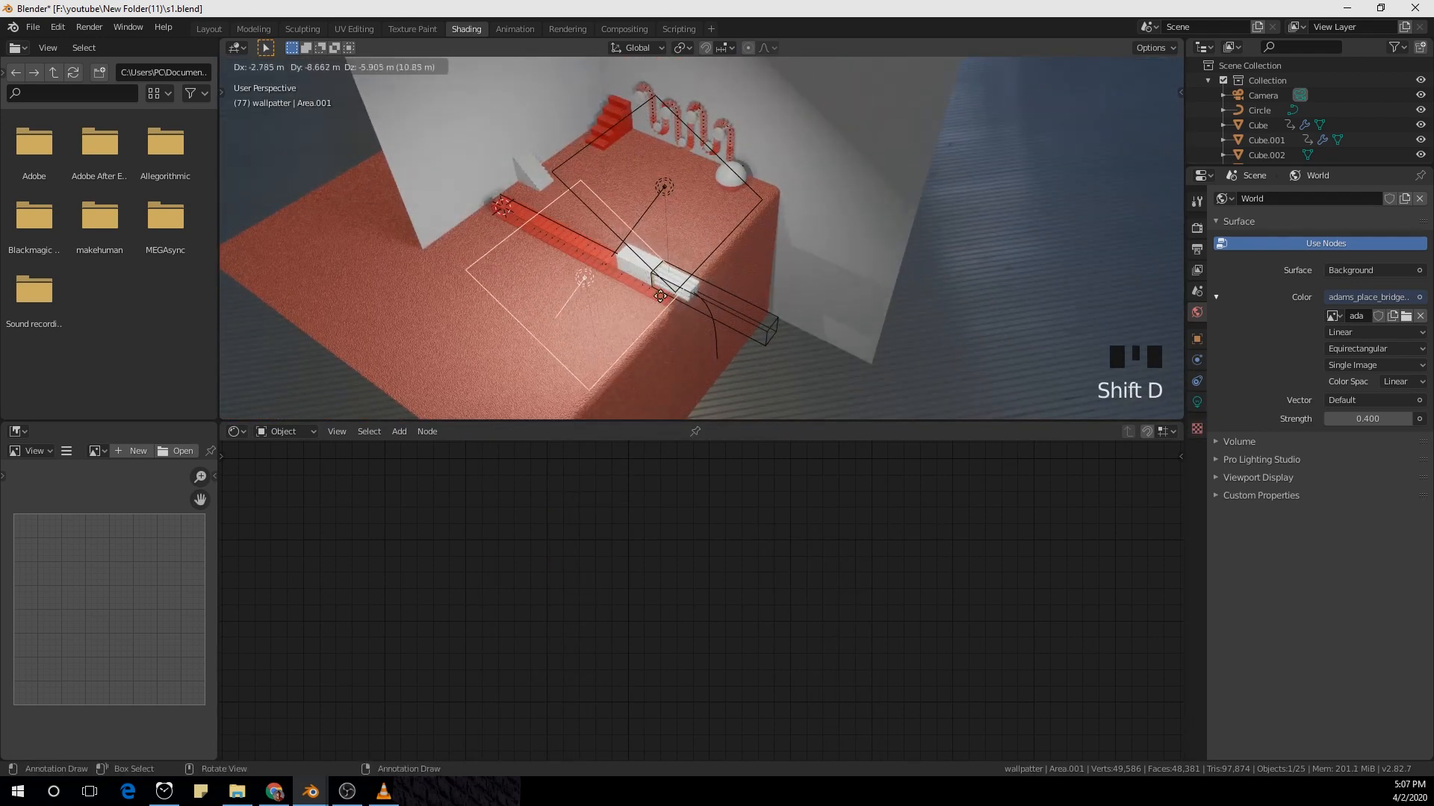
click(665, 297)
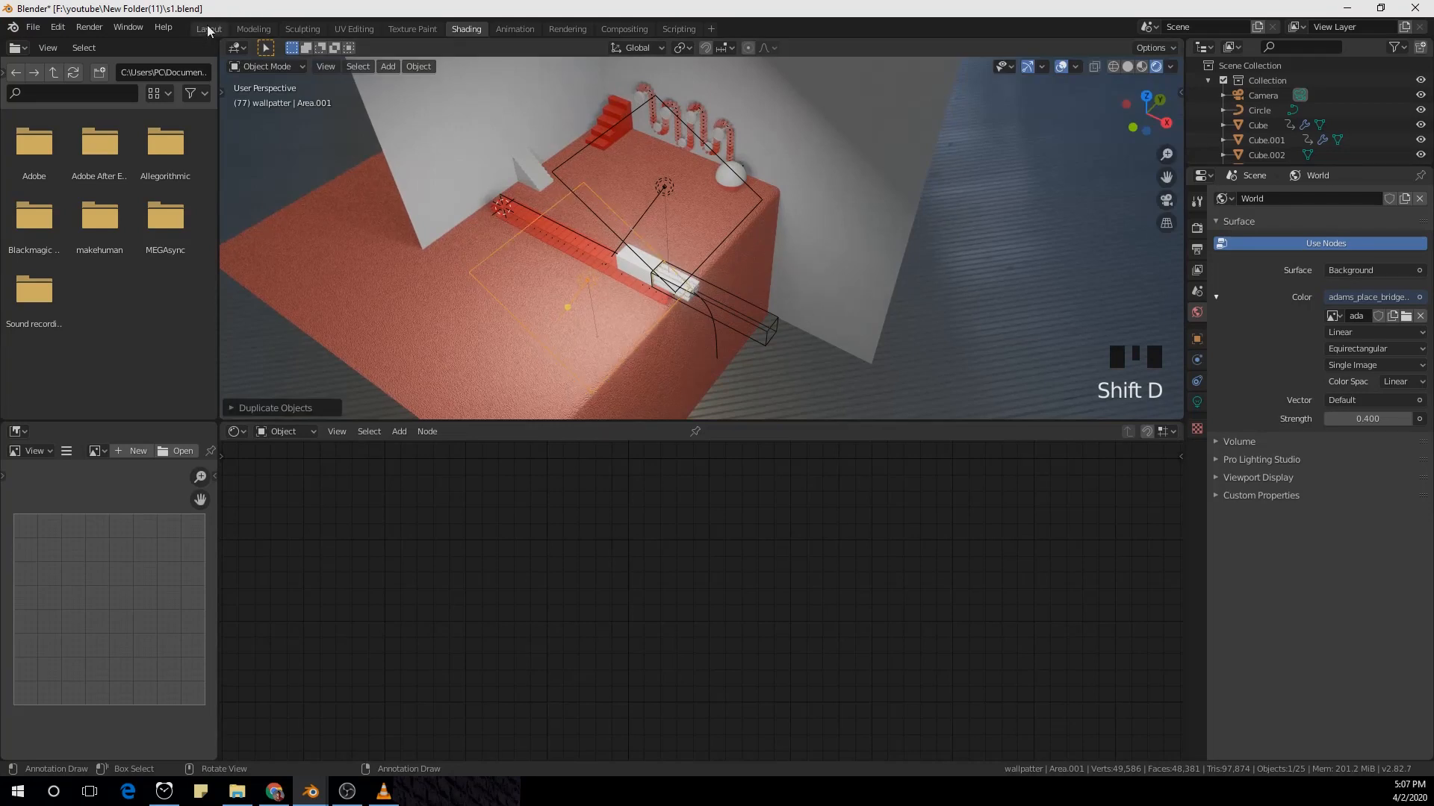
Step: In the Layout workspace's camera view, reset the duplicated area light's rotation to 0° on all axes
click(209, 29)
key(n)
click(1175, 94)
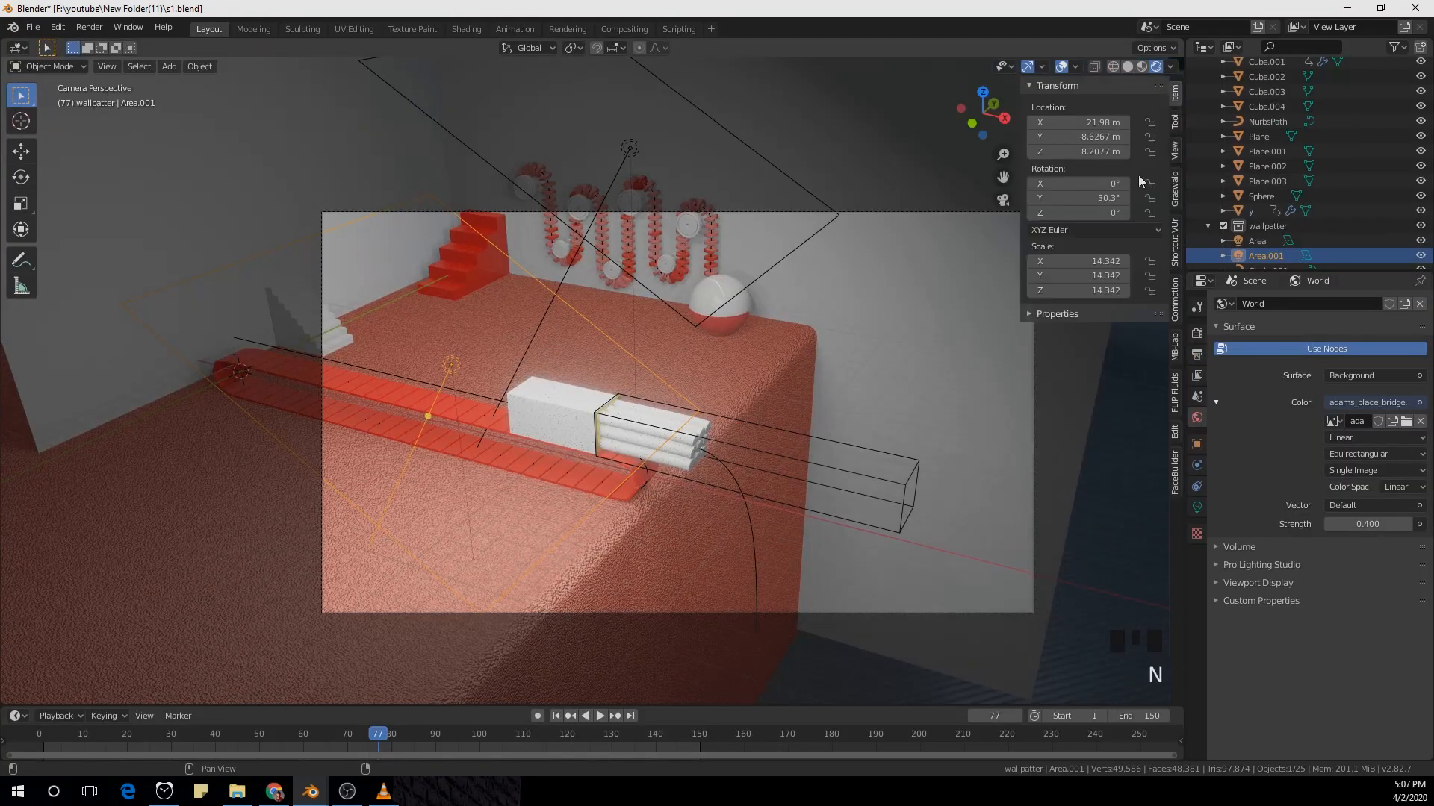
drag(1076, 184, 1073, 211)
text(0)
key(Return)
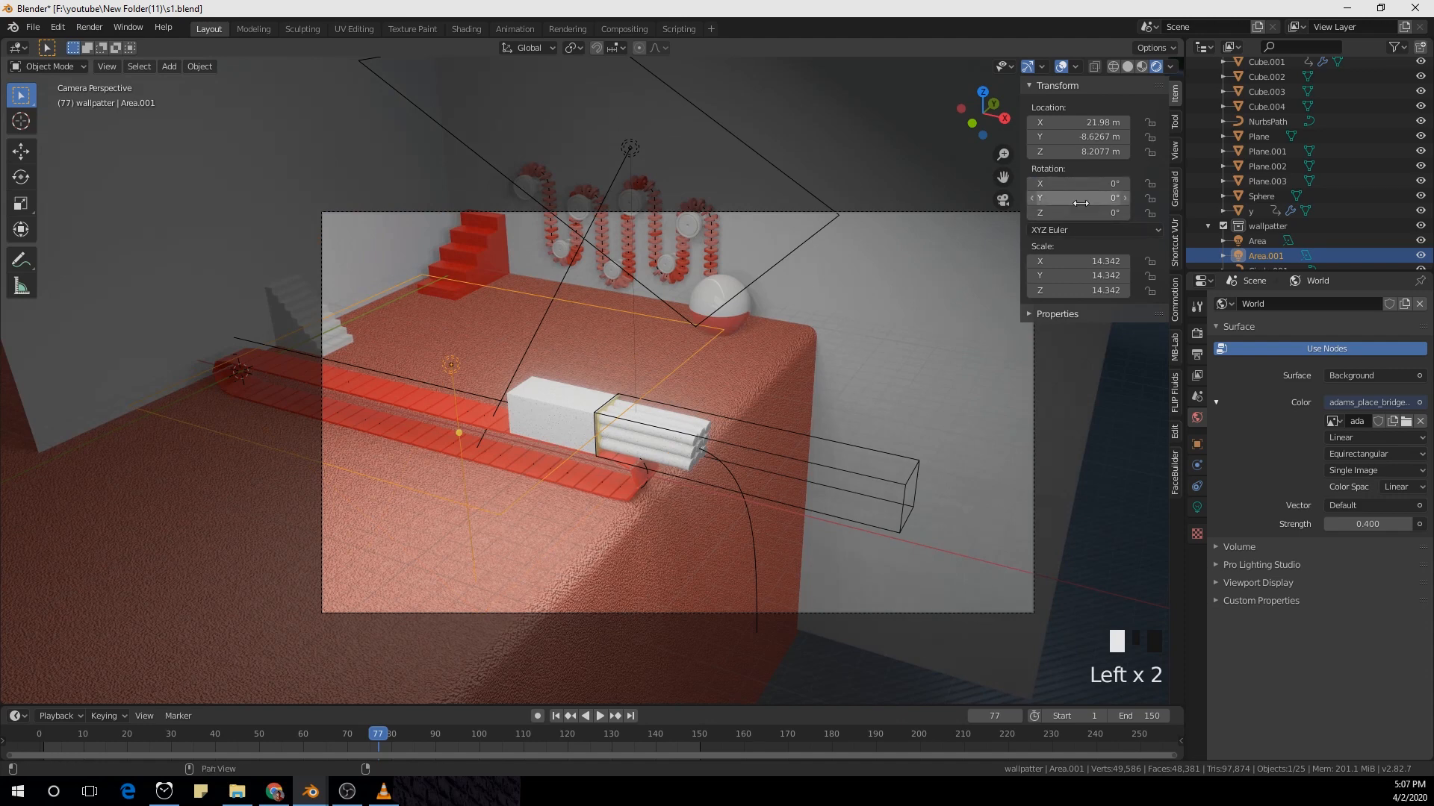
click(1081, 198)
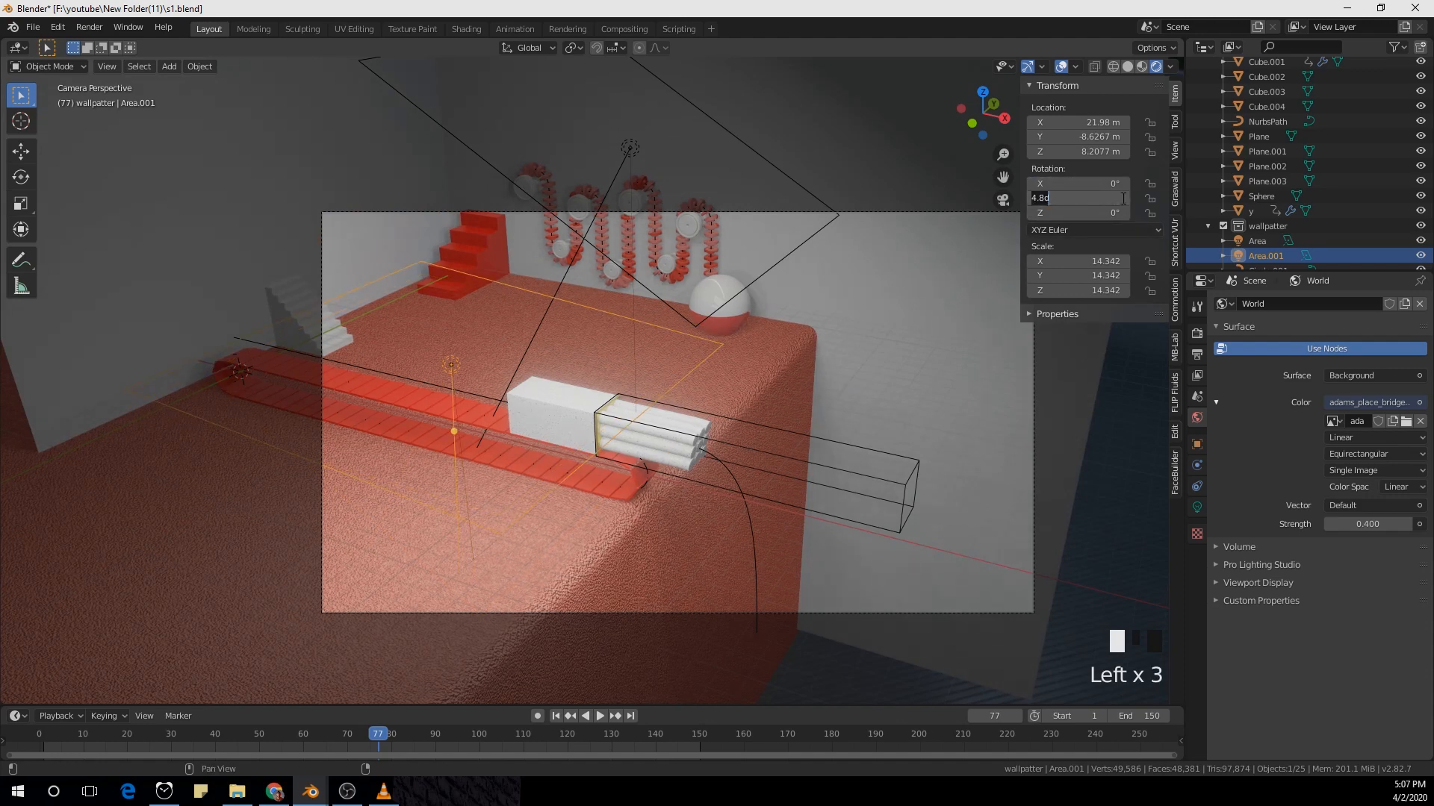
text(0)
key(Return)
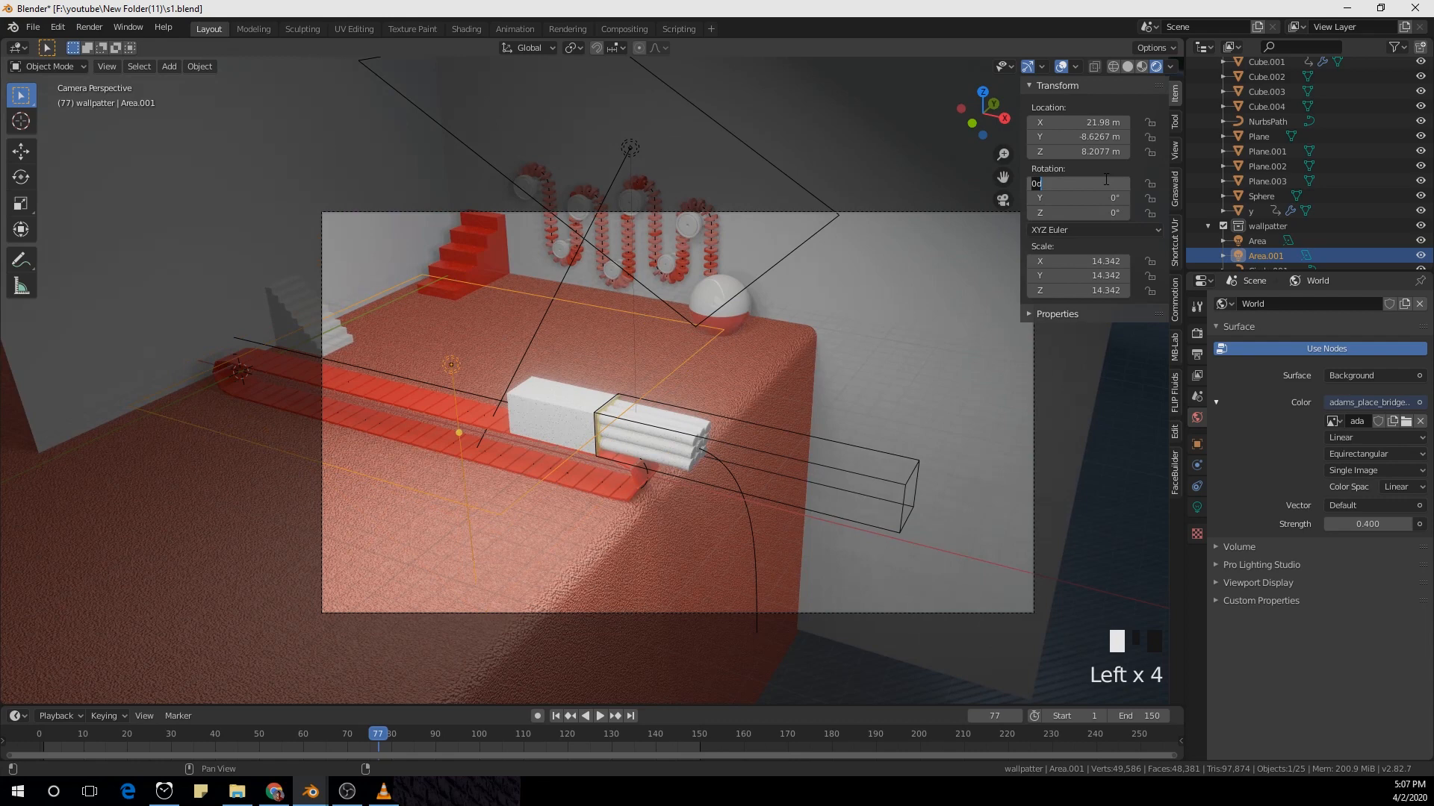
Step: Set the duplicated area light's X rotation to 90° and move it to about X 8.18, Y -18.22, Z 3.34 m
click(1106, 181)
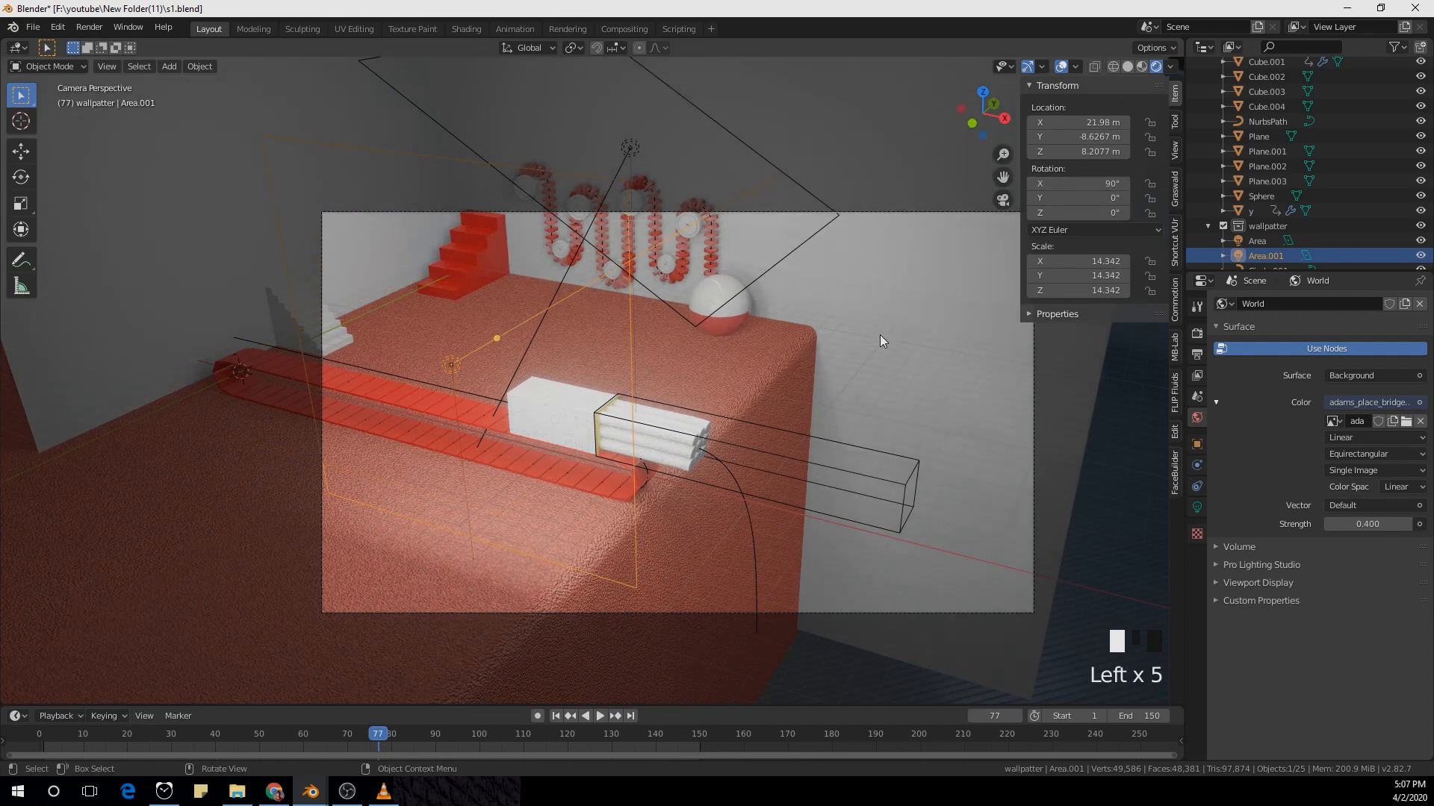
key(g)
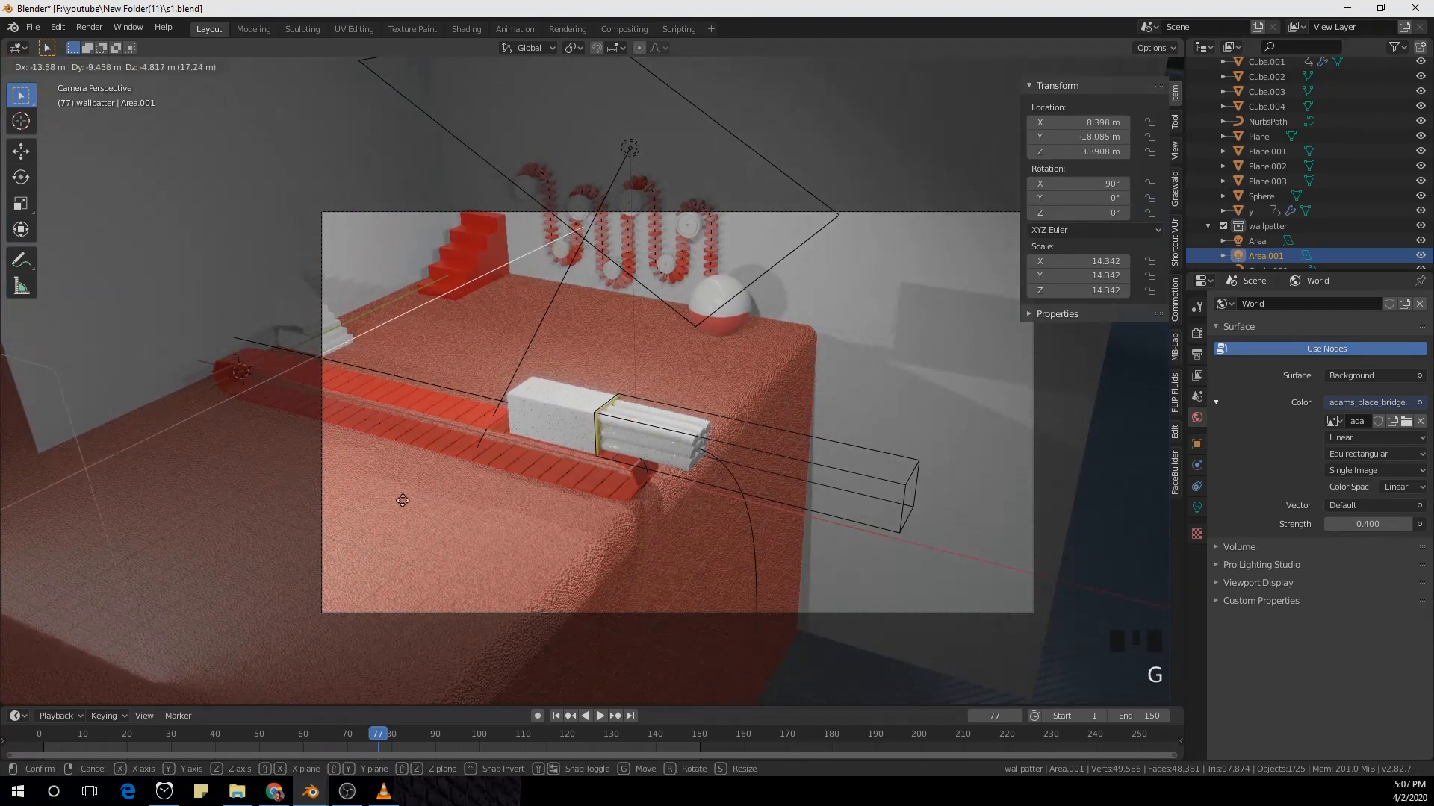
click(398, 497)
Step: Set the world background strength to 0.100 and play the animation to check the darker lighting
drag(406, 742, 396, 771)
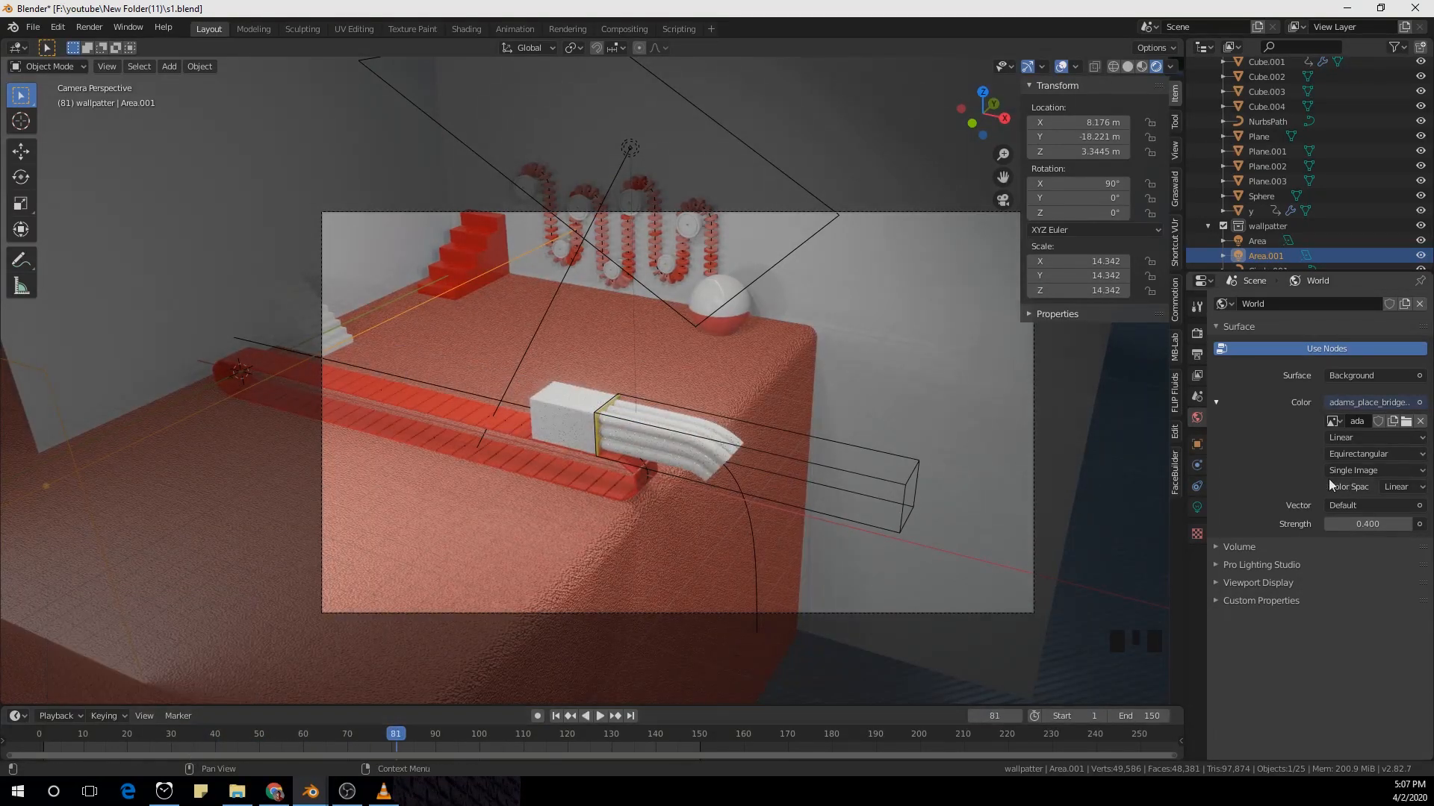
click(1362, 528)
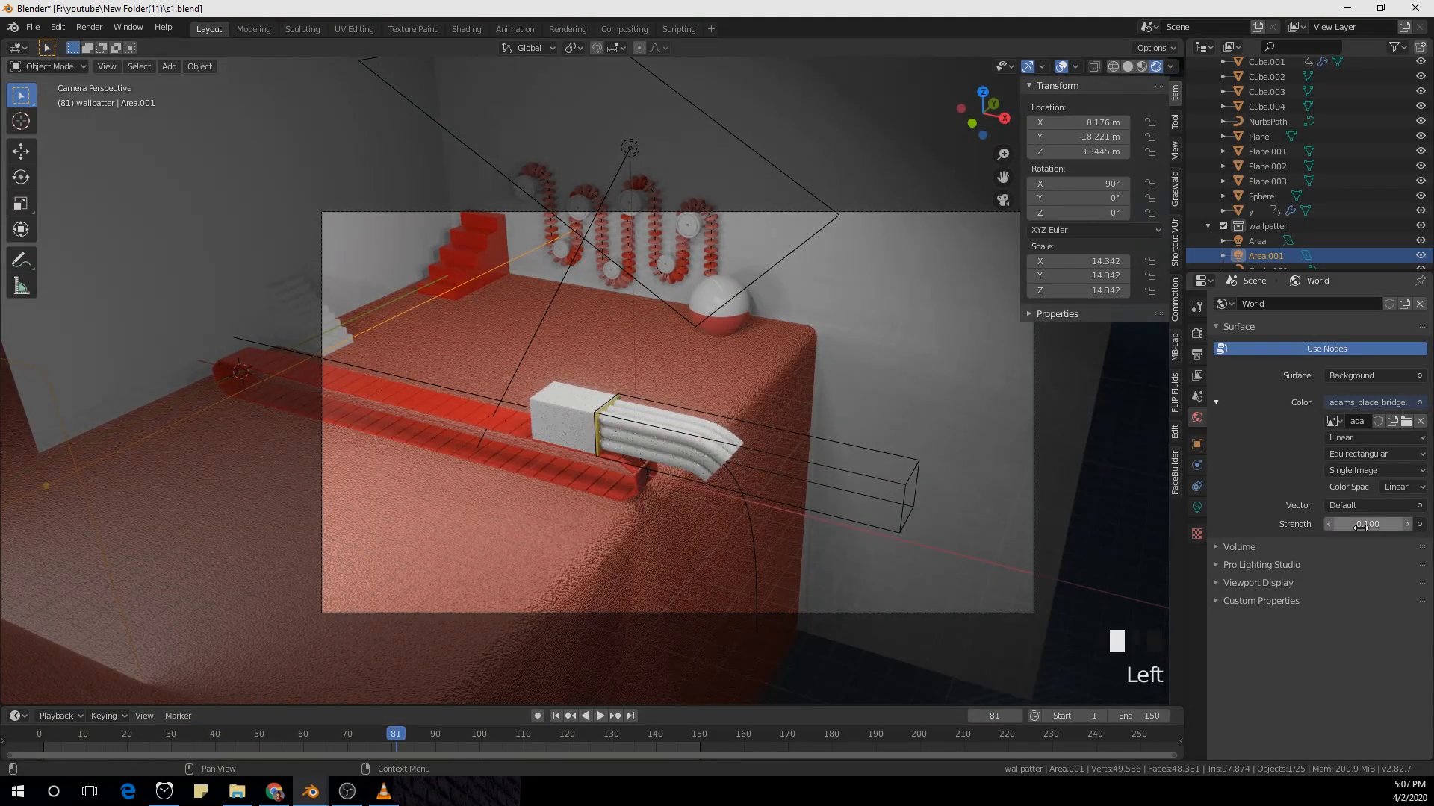
key(space)
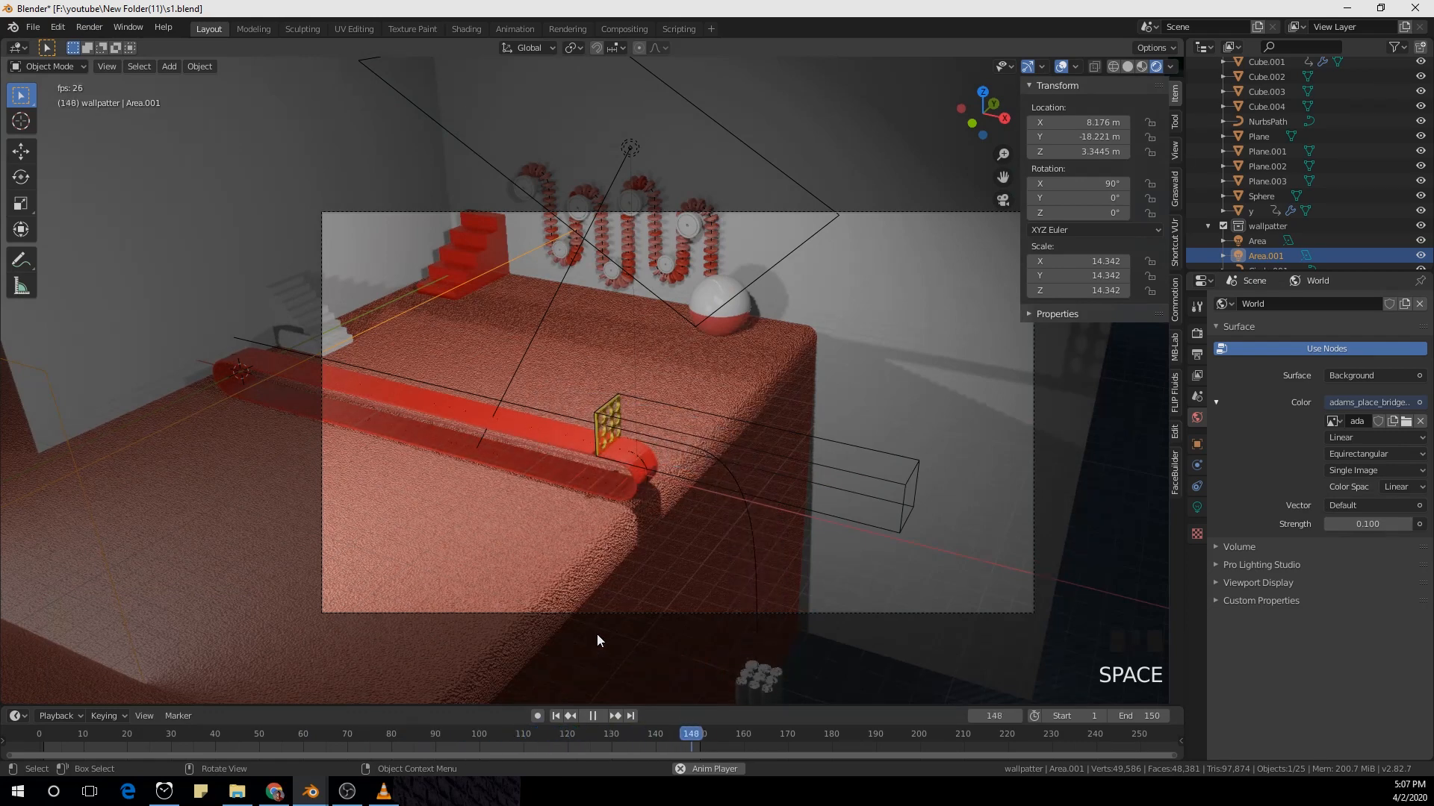
key(space)
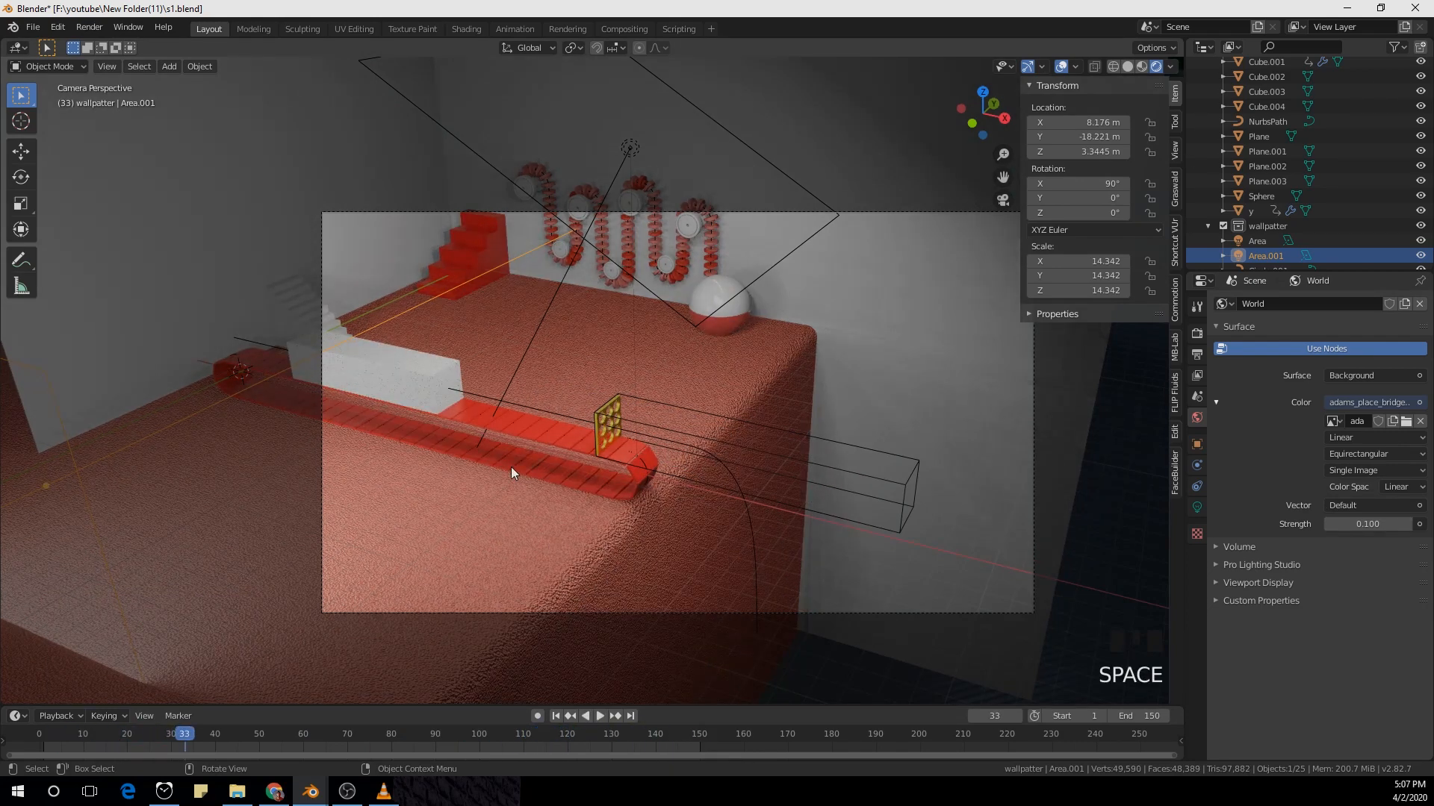
Step: Raise the duplicated area light along the global Z axis by about 8.28 m
scroll(403, 479, down, 2)
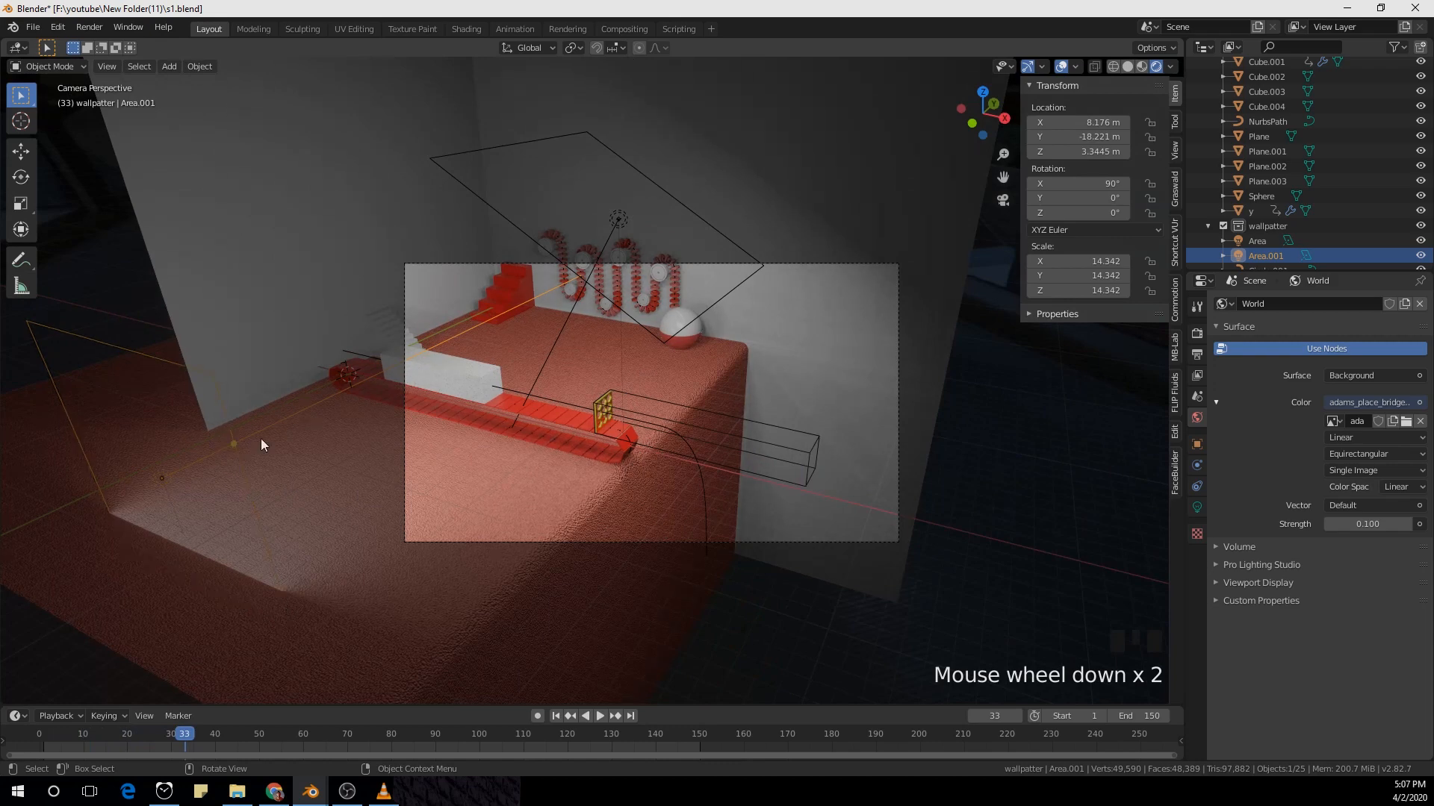
key(g)
key(z)
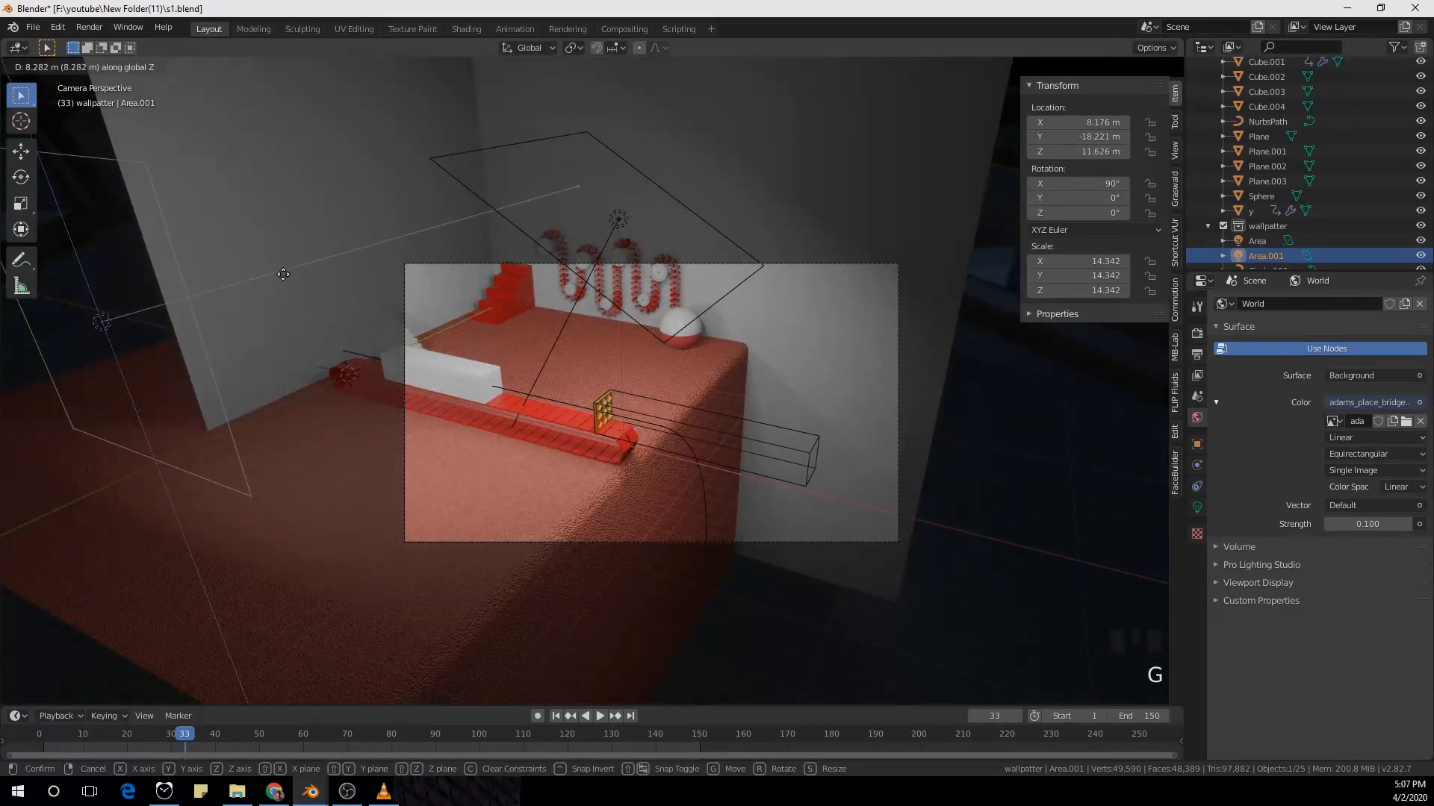
click(283, 274)
Step: Narrow the duplicated area light into a thin strip by scaling it along global X by about 0.103
key(KP_5)
scroll(140, 400, down, 1)
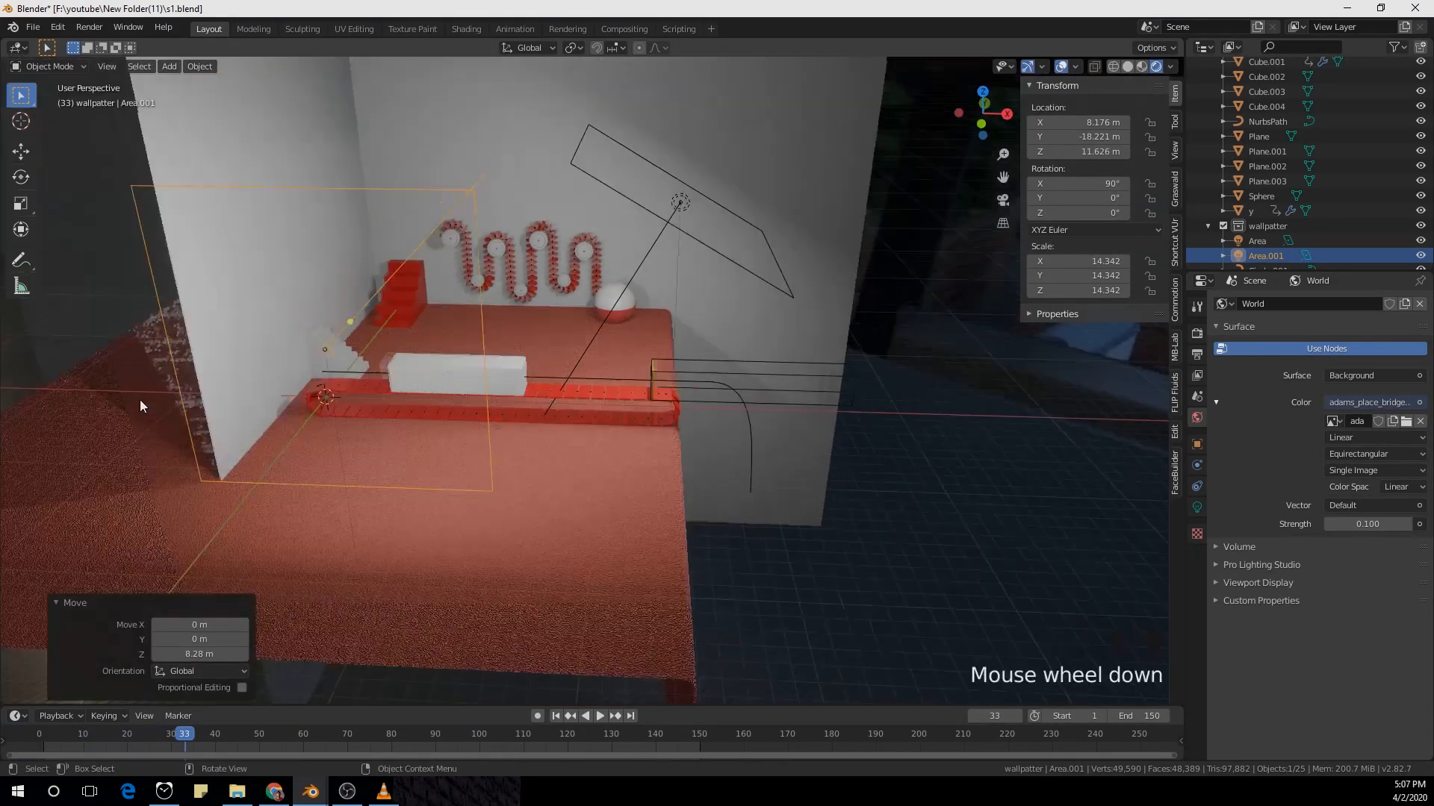
scroll(363, 427, down, 2)
key(s)
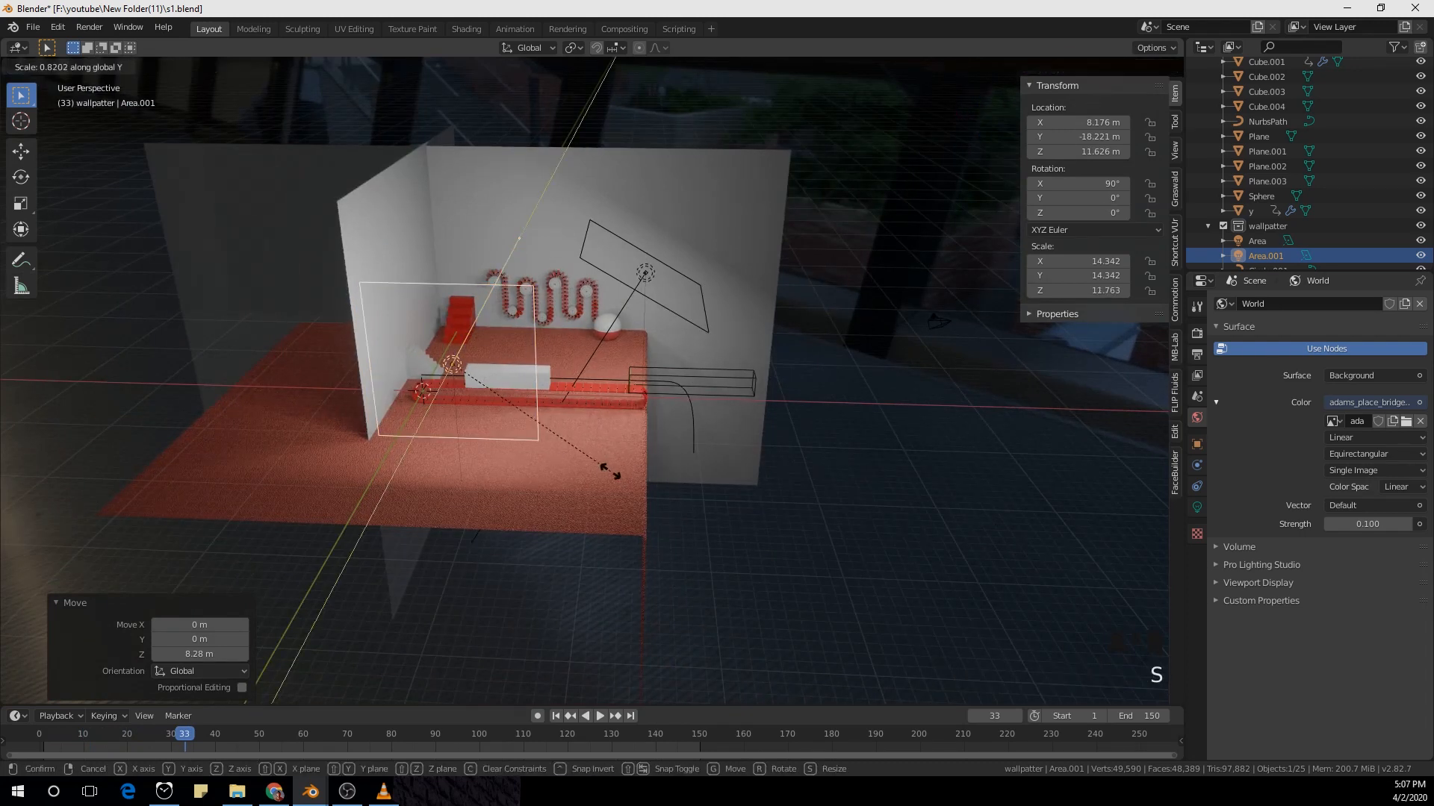
key(Escape)
key(s)
key(x)
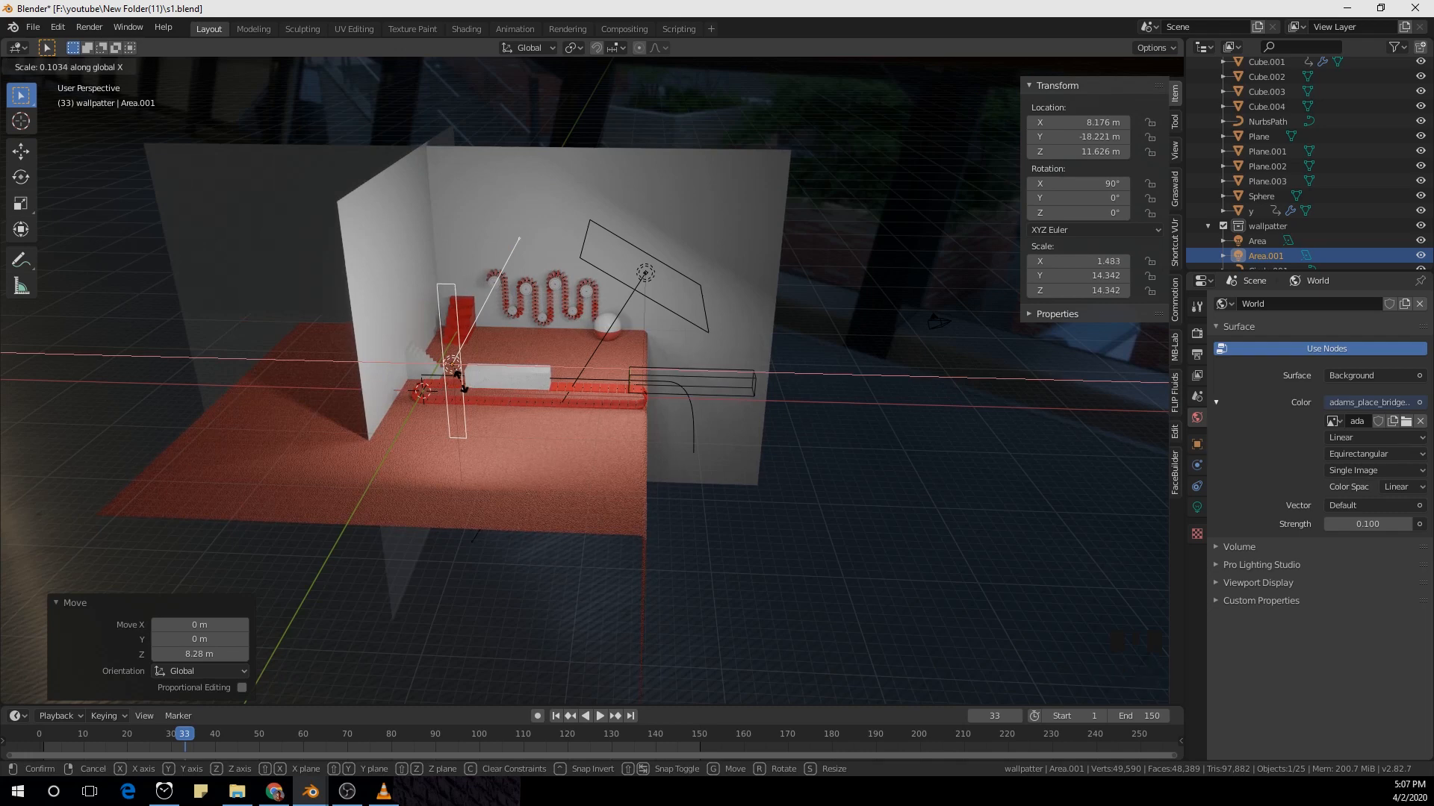
click(461, 381)
Step: Add a point light and place it near the back wall, at about X 6.94, Y 16.23, Z 2.93 m
middle_drag(536, 383, 585, 402)
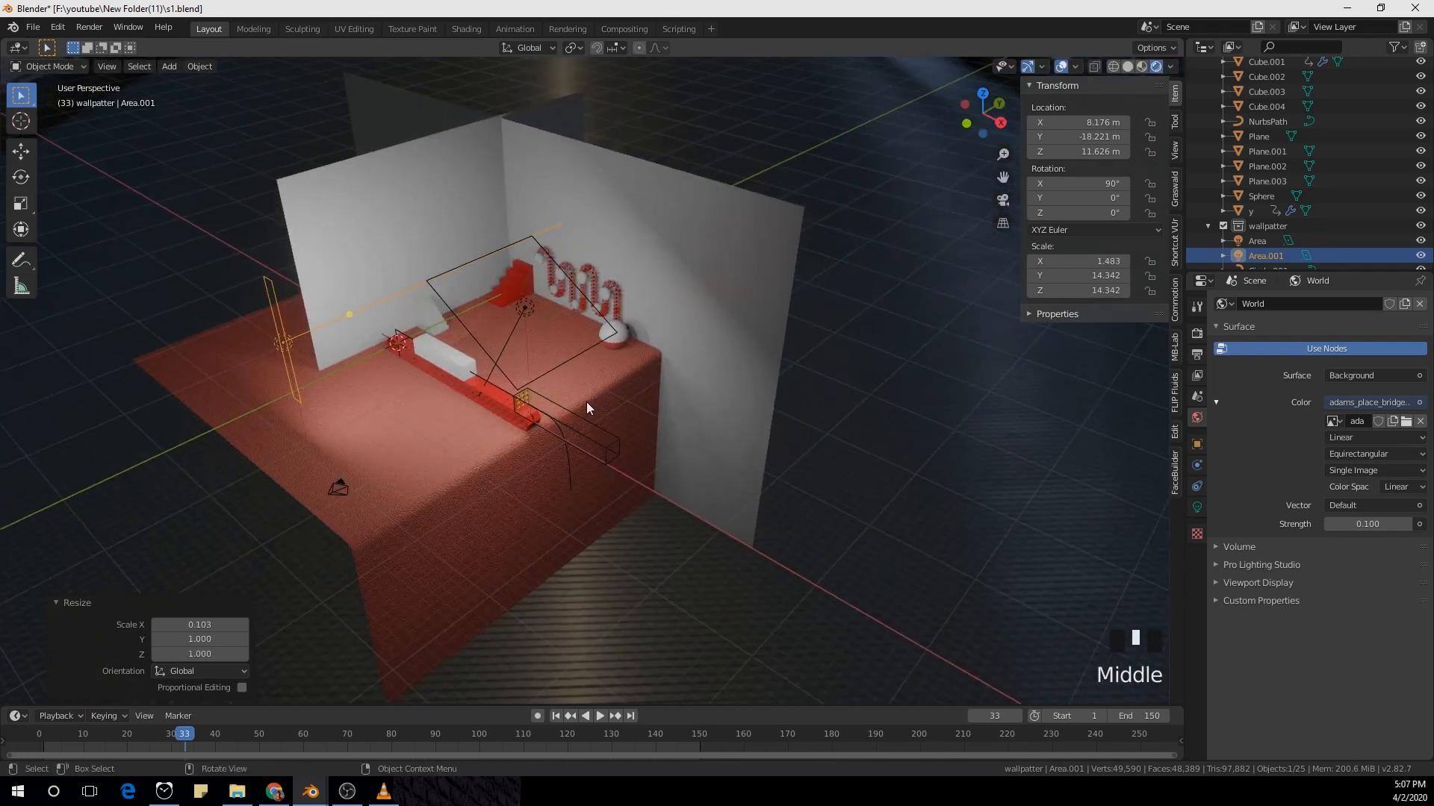
key(shift+a)
mouse_move(586, 402)
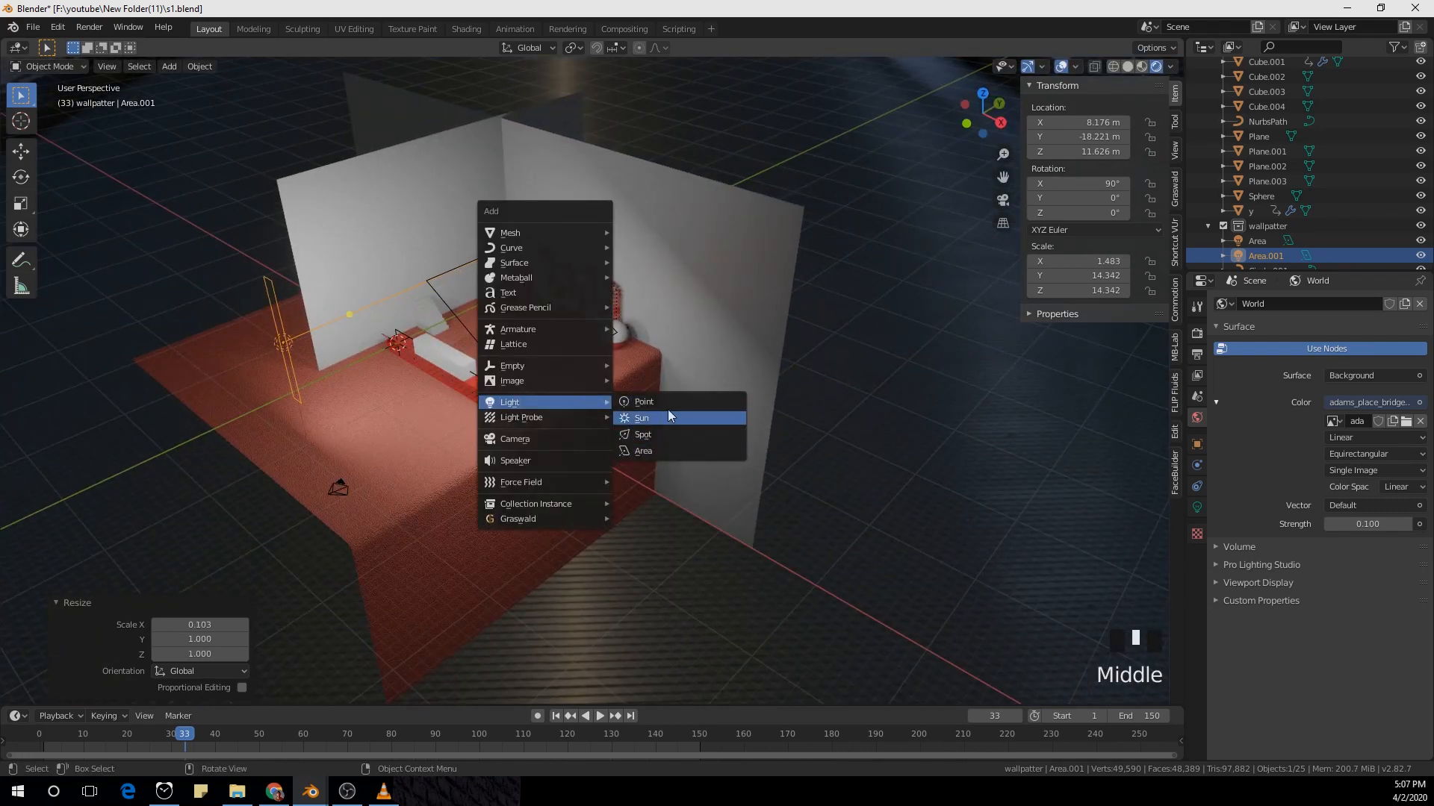
click(644, 402)
middle_drag(656, 399, 542, 414)
key(g)
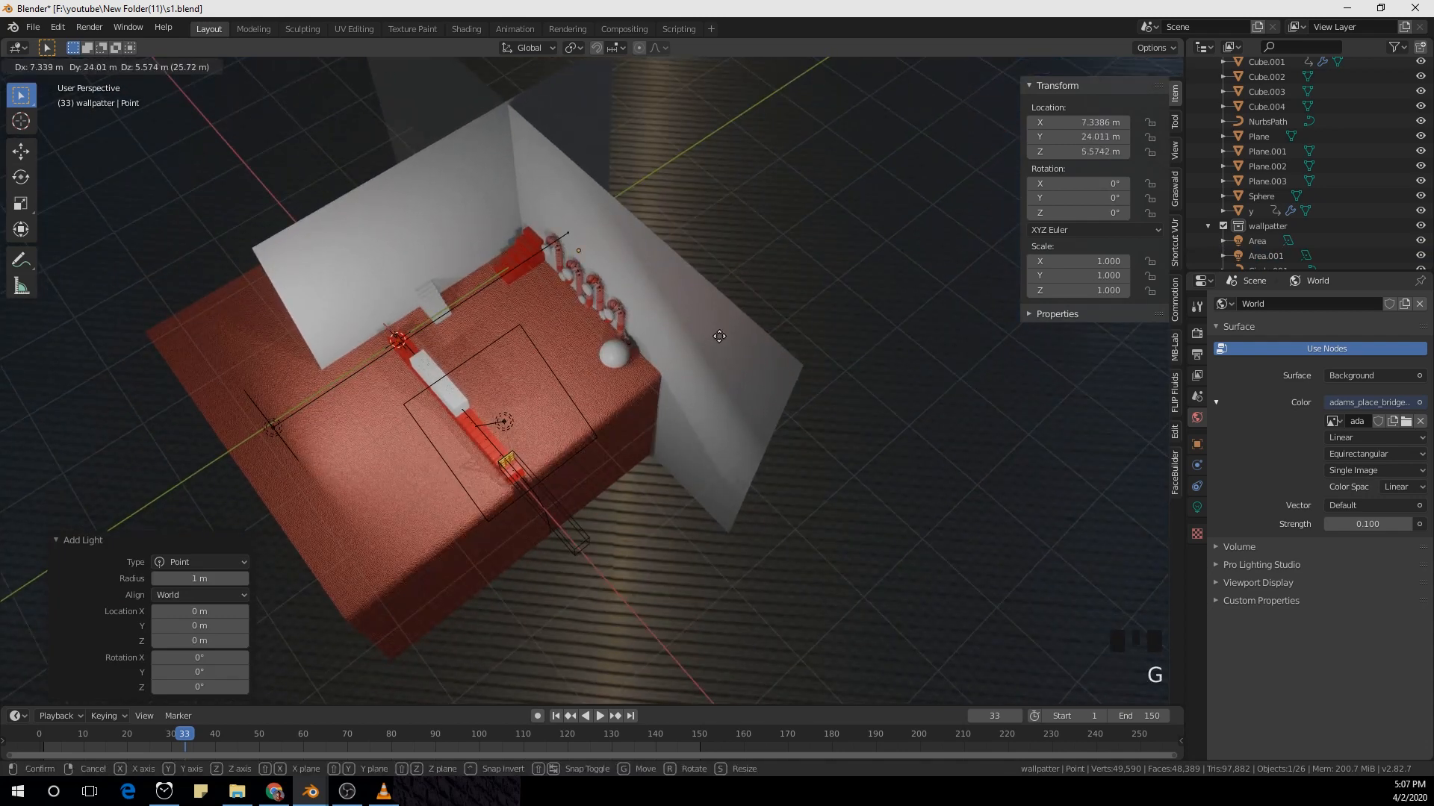
click(672, 409)
Step: Reposition the point light above the floor near the red stairs, at about X 7.44, Y 14.46, Z 7.84 m
middle_drag(672, 409, 714, 426)
key(KP_7)
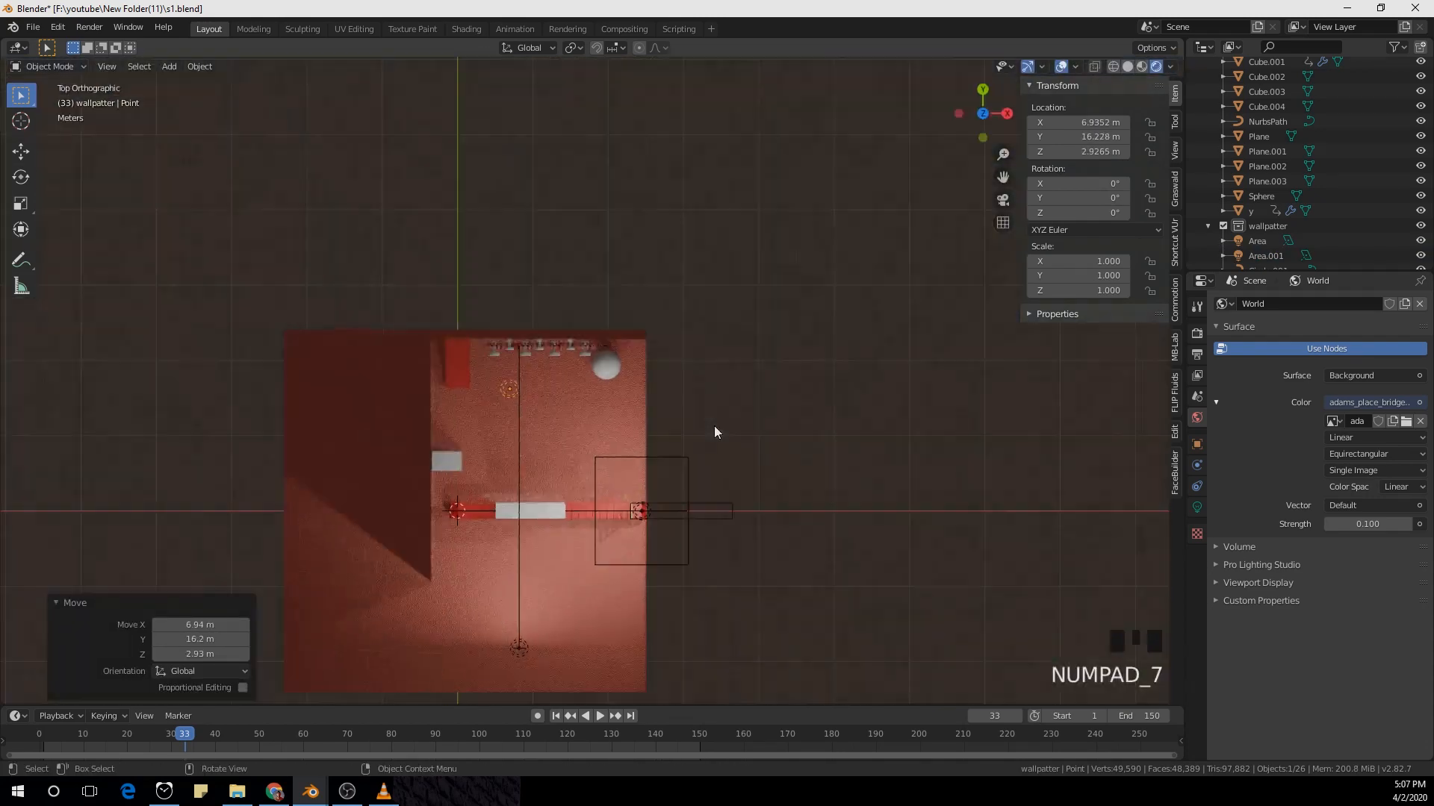
key(g)
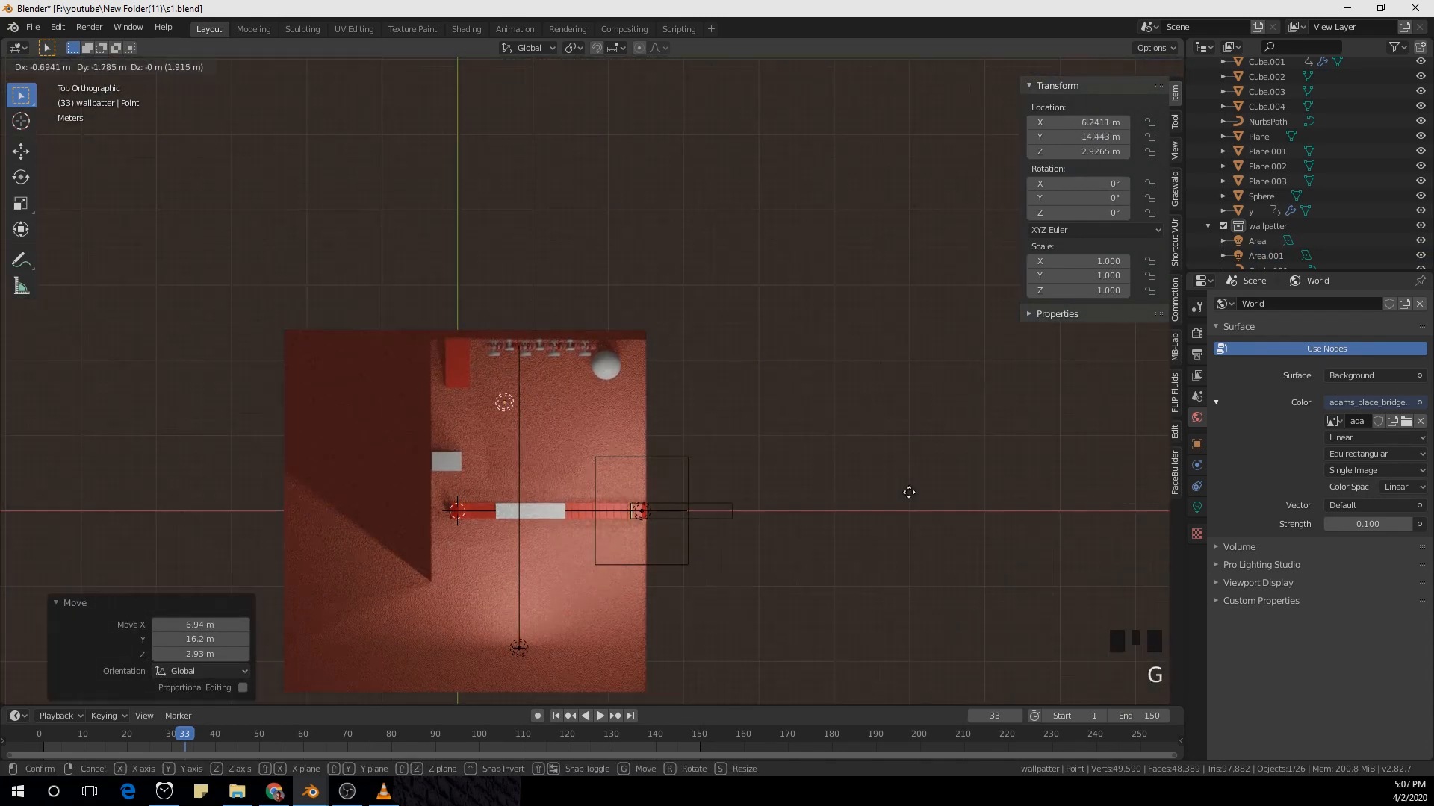
key(KP_0)
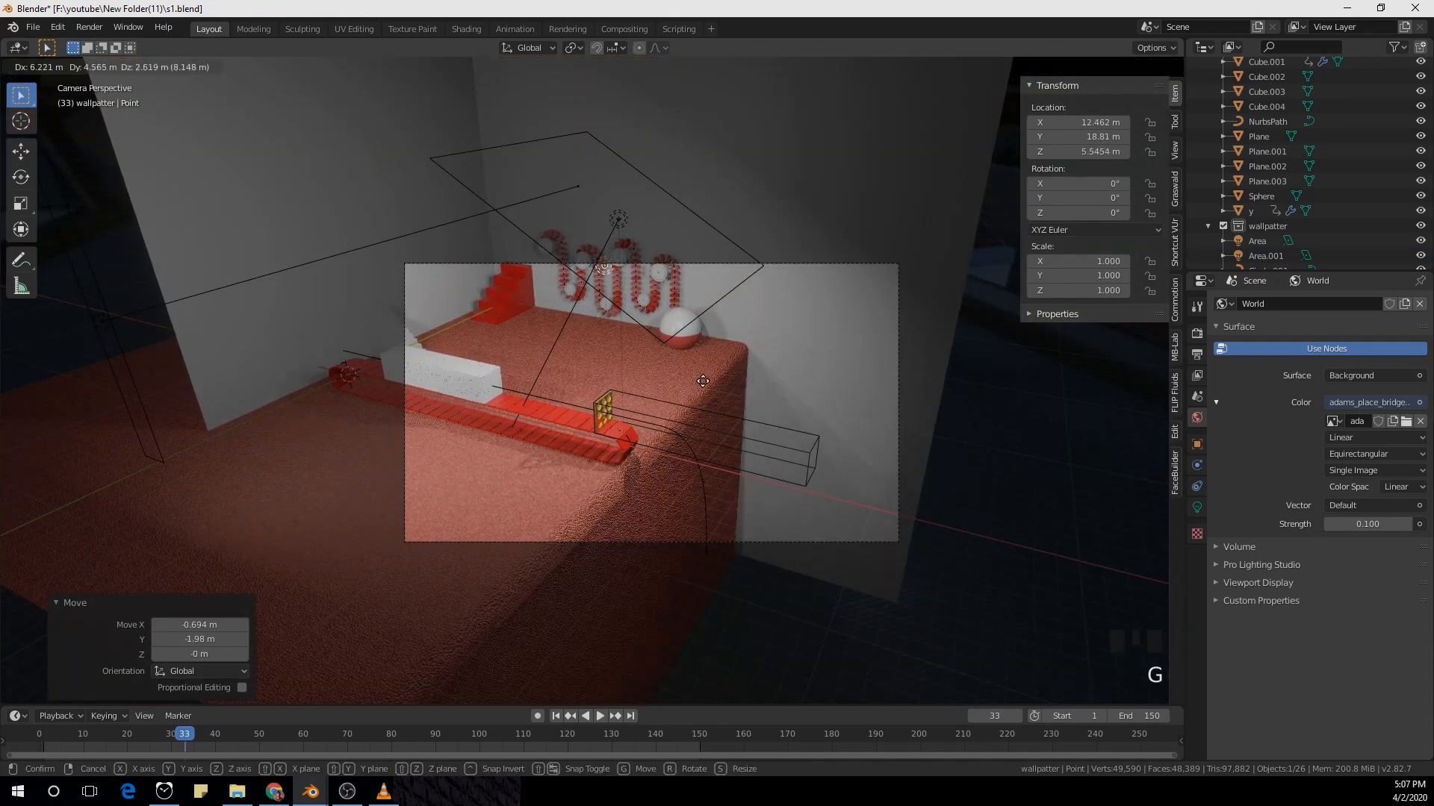
click(701, 342)
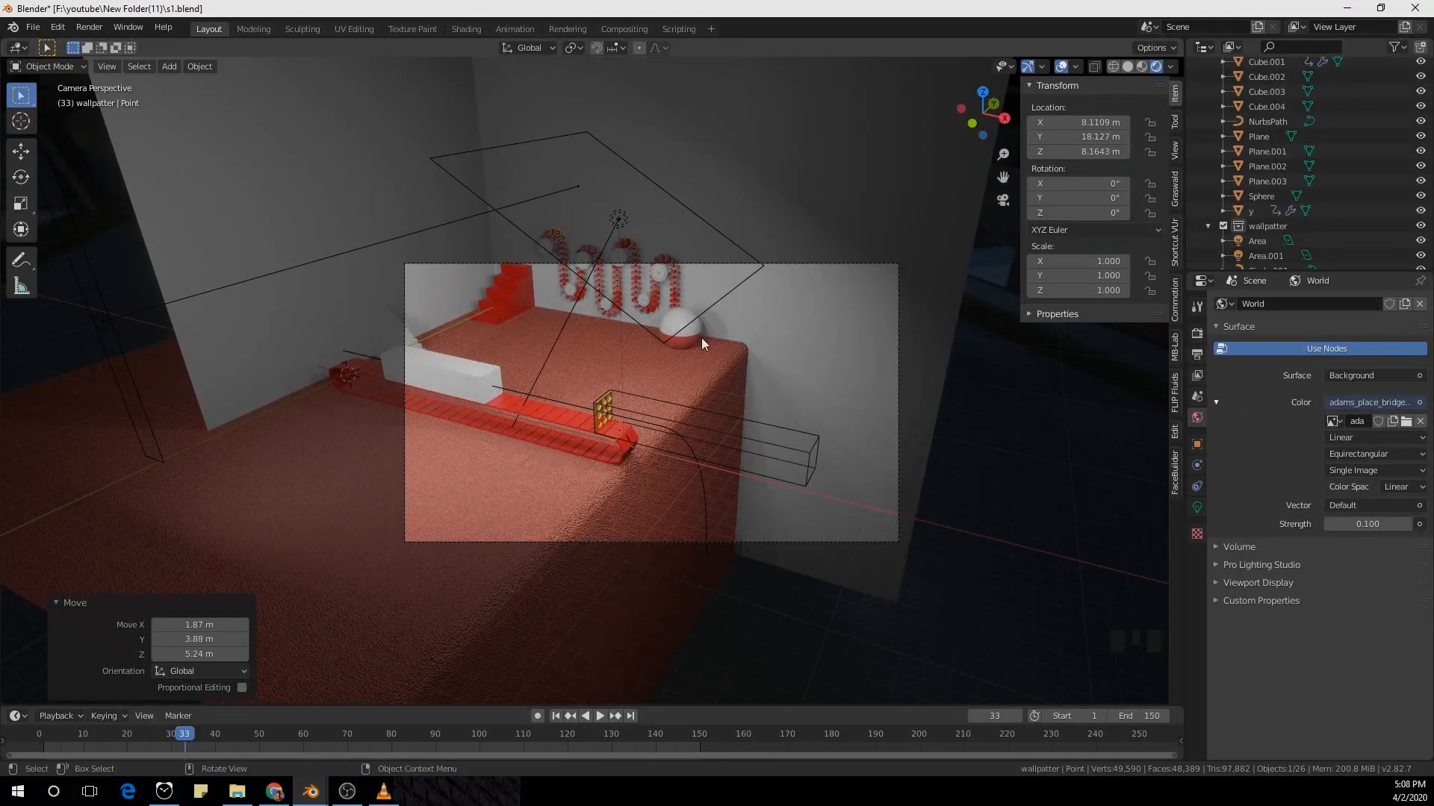
middle_drag(701, 338, 643, 384)
key(g)
click(629, 362)
key(KP_0)
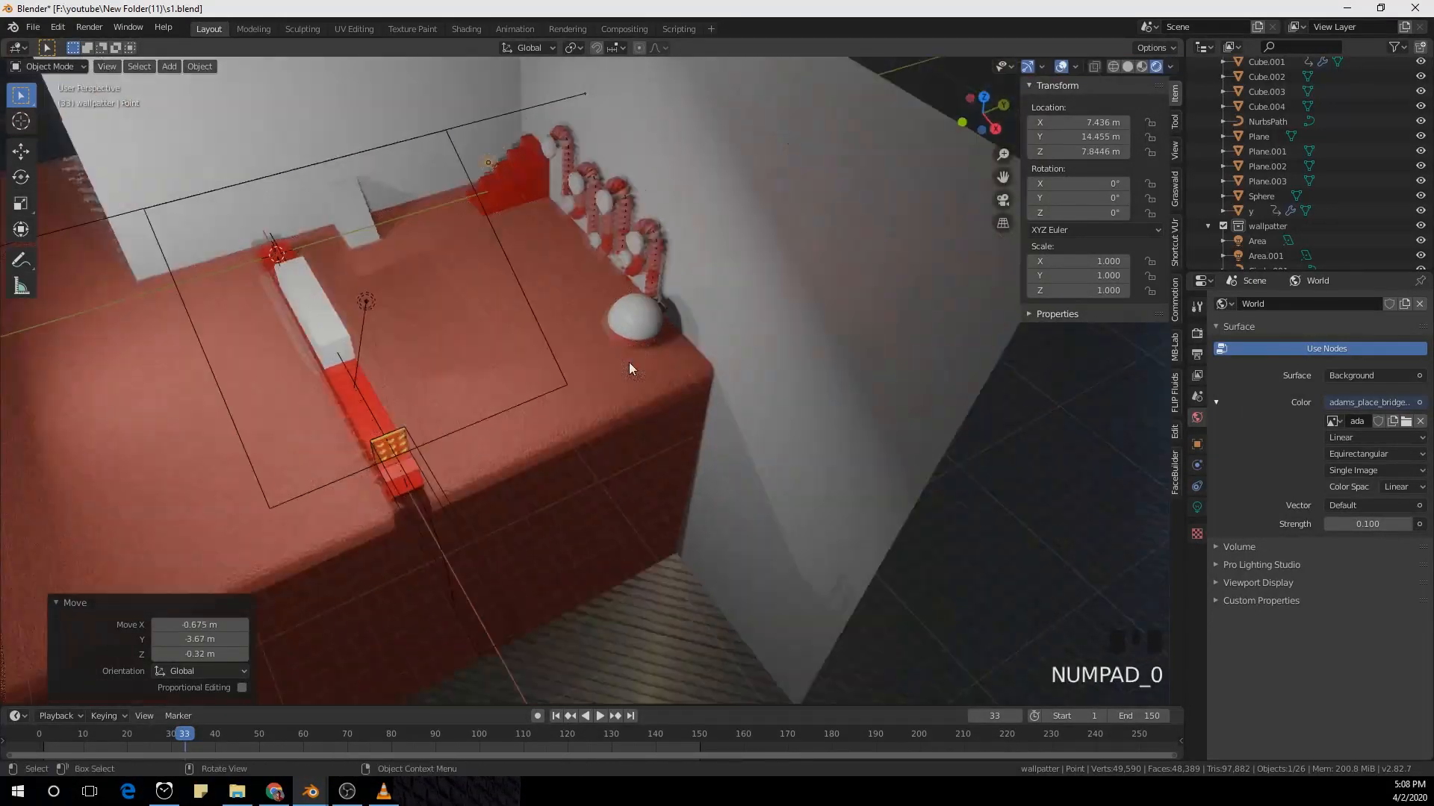
Step: Set the point light's power to 1400 W
scroll(766, 418, up, 2)
shift+middle_drag(766, 418, 582, 381)
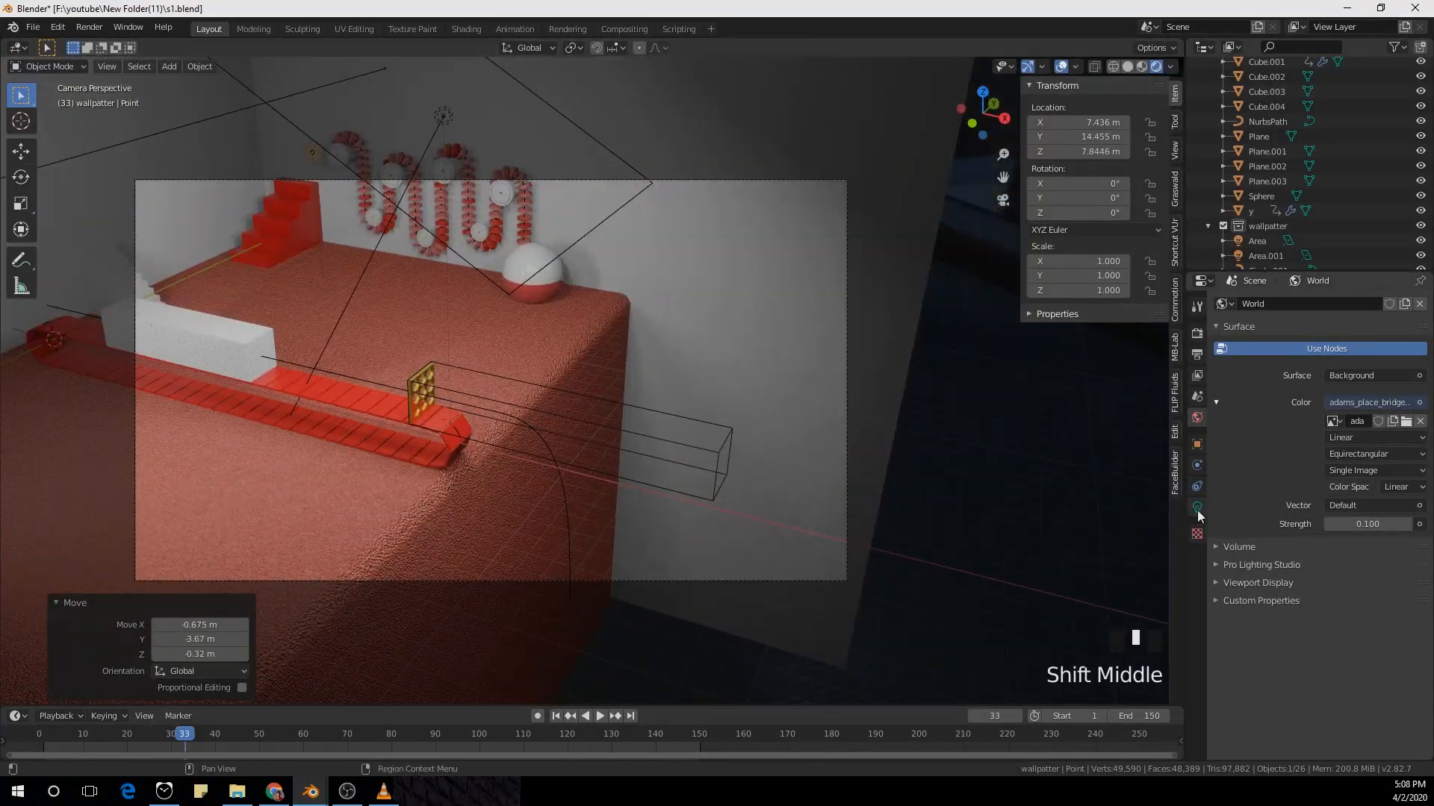
click(1197, 508)
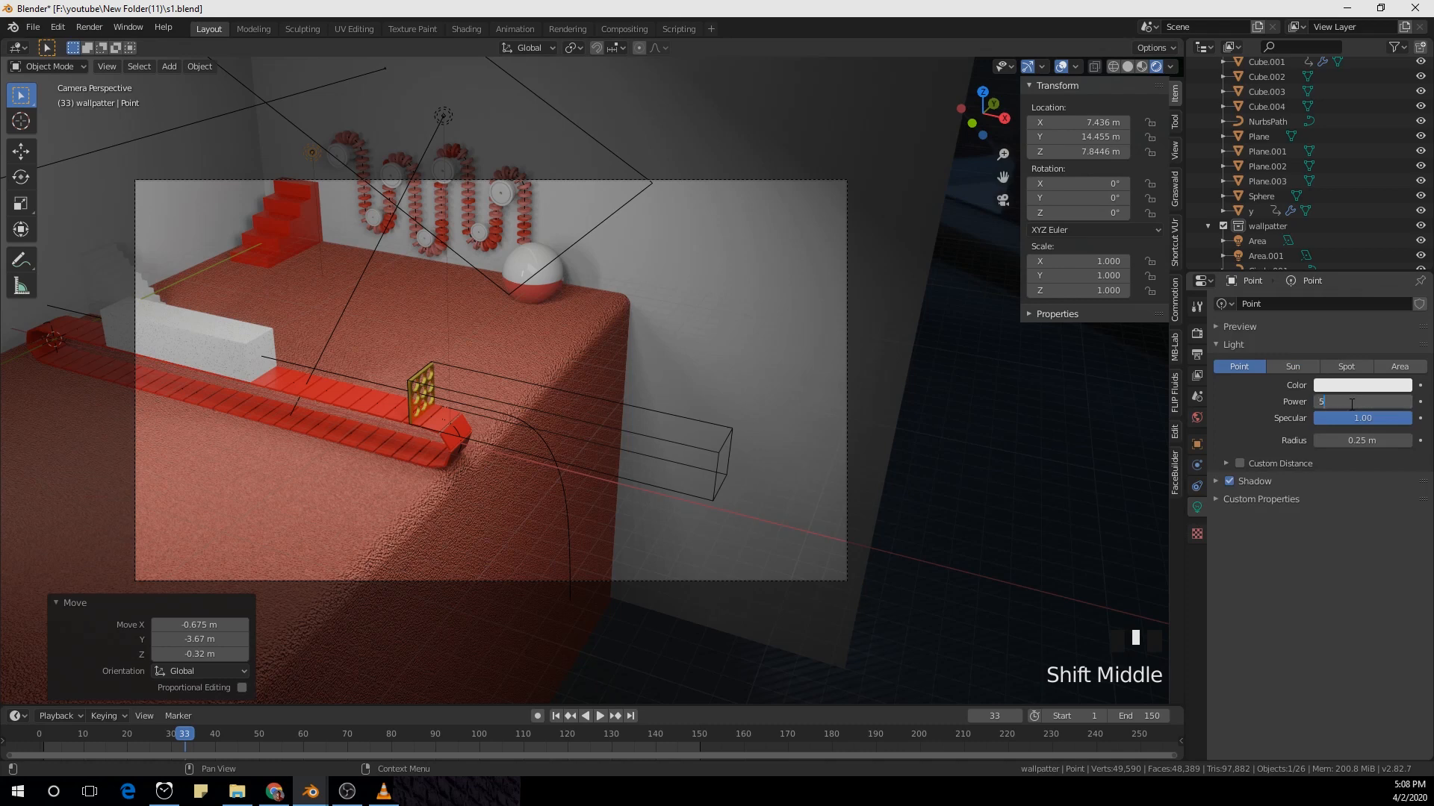
key(Return)
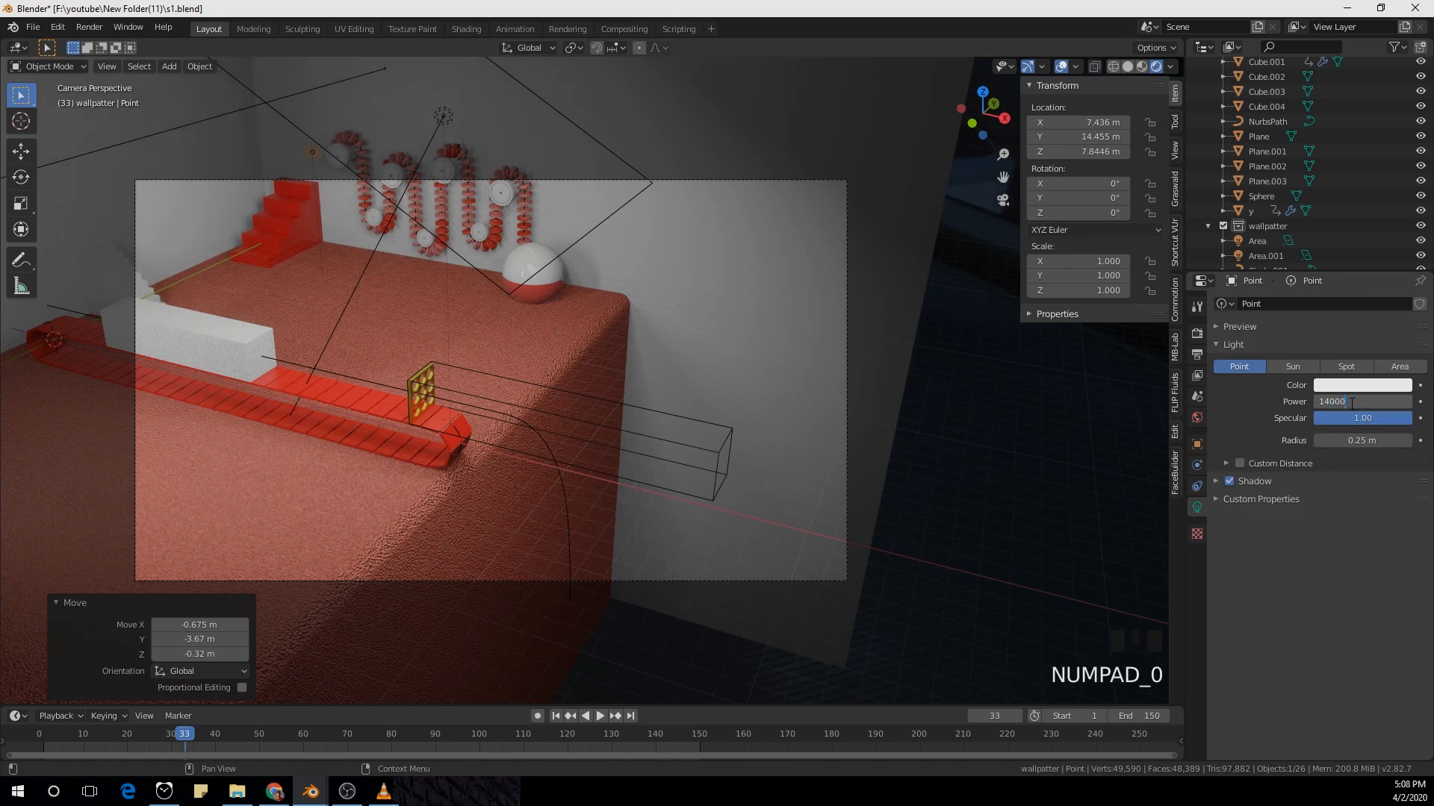
key(Return)
Step: Play the animation in the camera view and examine the lighting on the box, cylinders and belt
scroll(472, 400, down, 2)
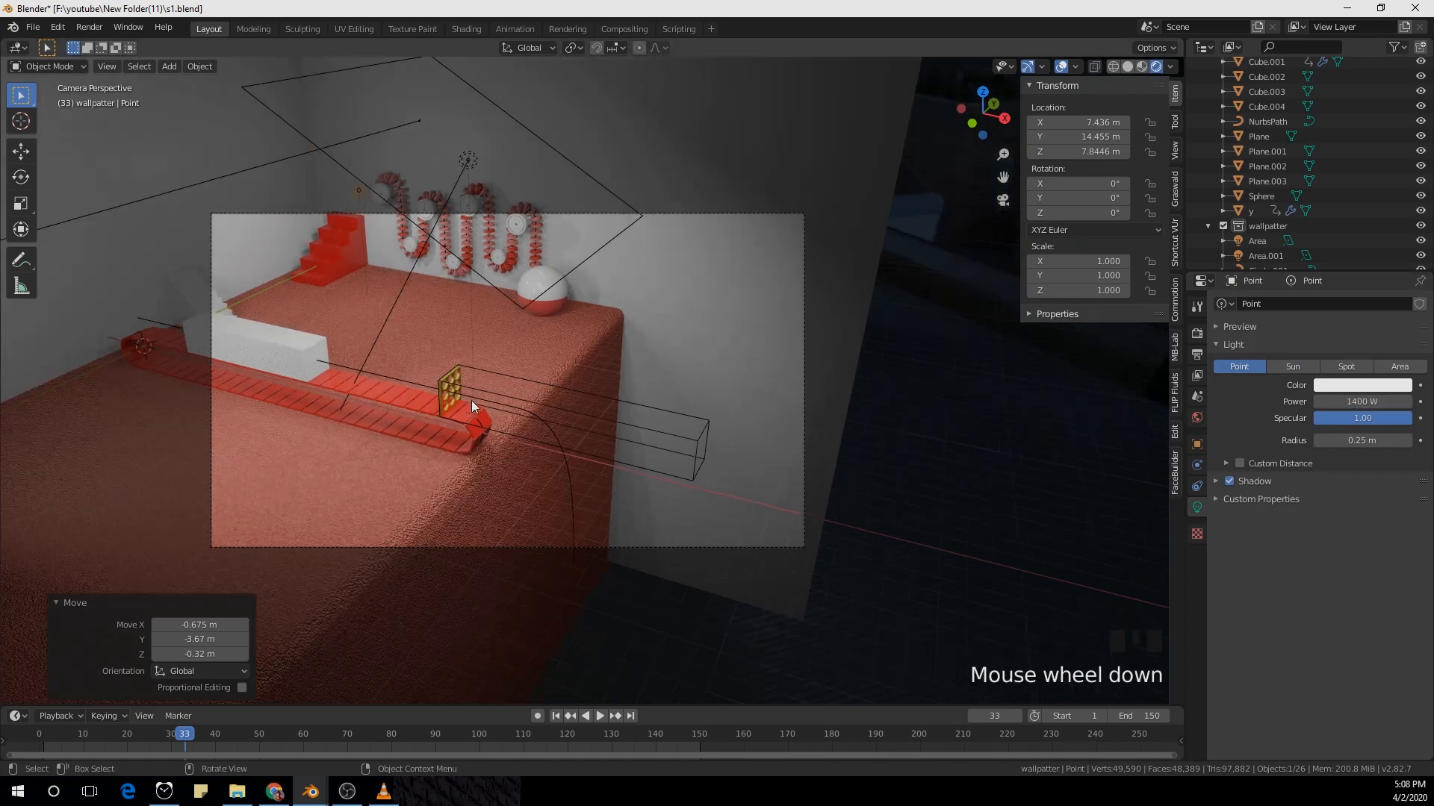
shift+middle_drag(472, 400, 581, 370)
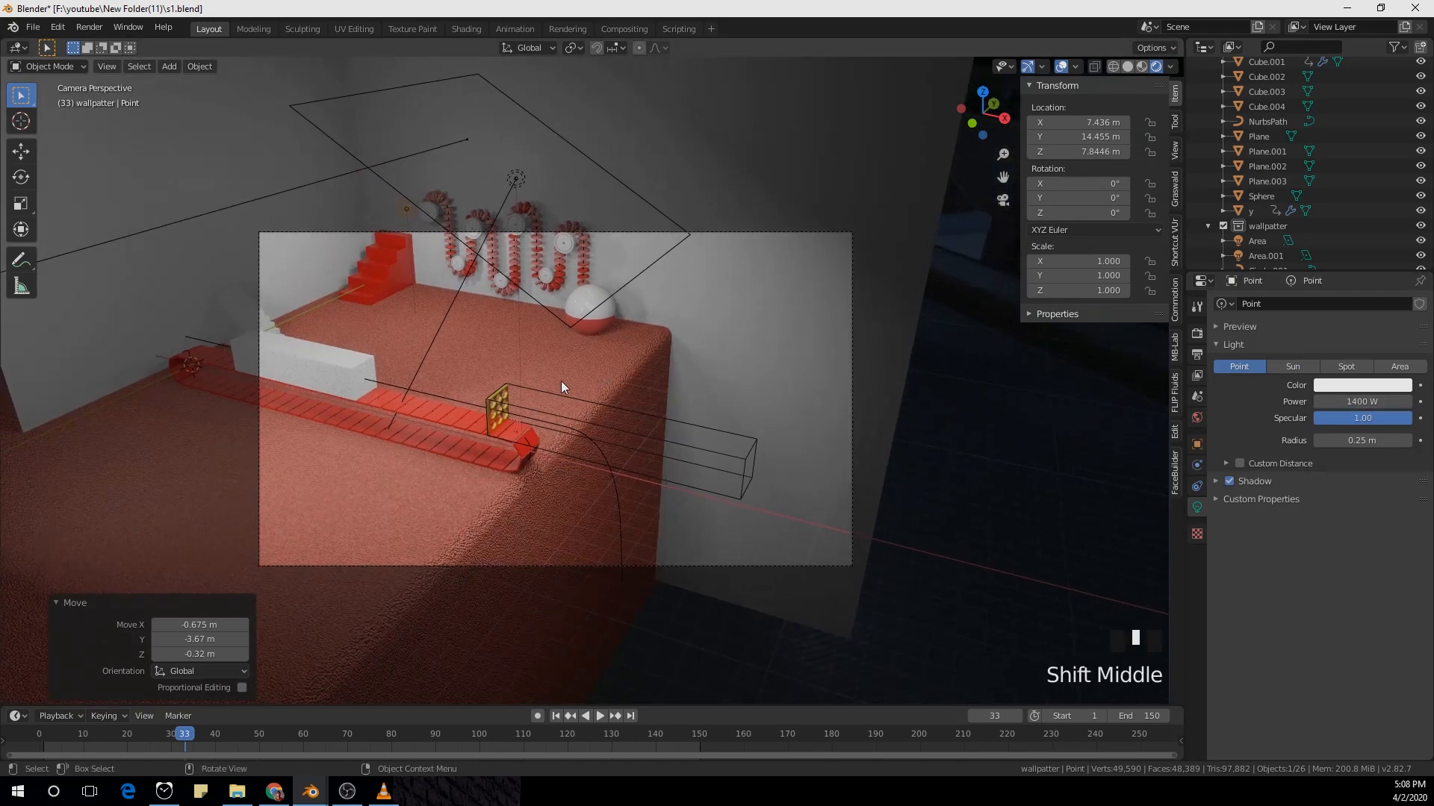
key(space)
key(space)
scroll(493, 420, up, 2)
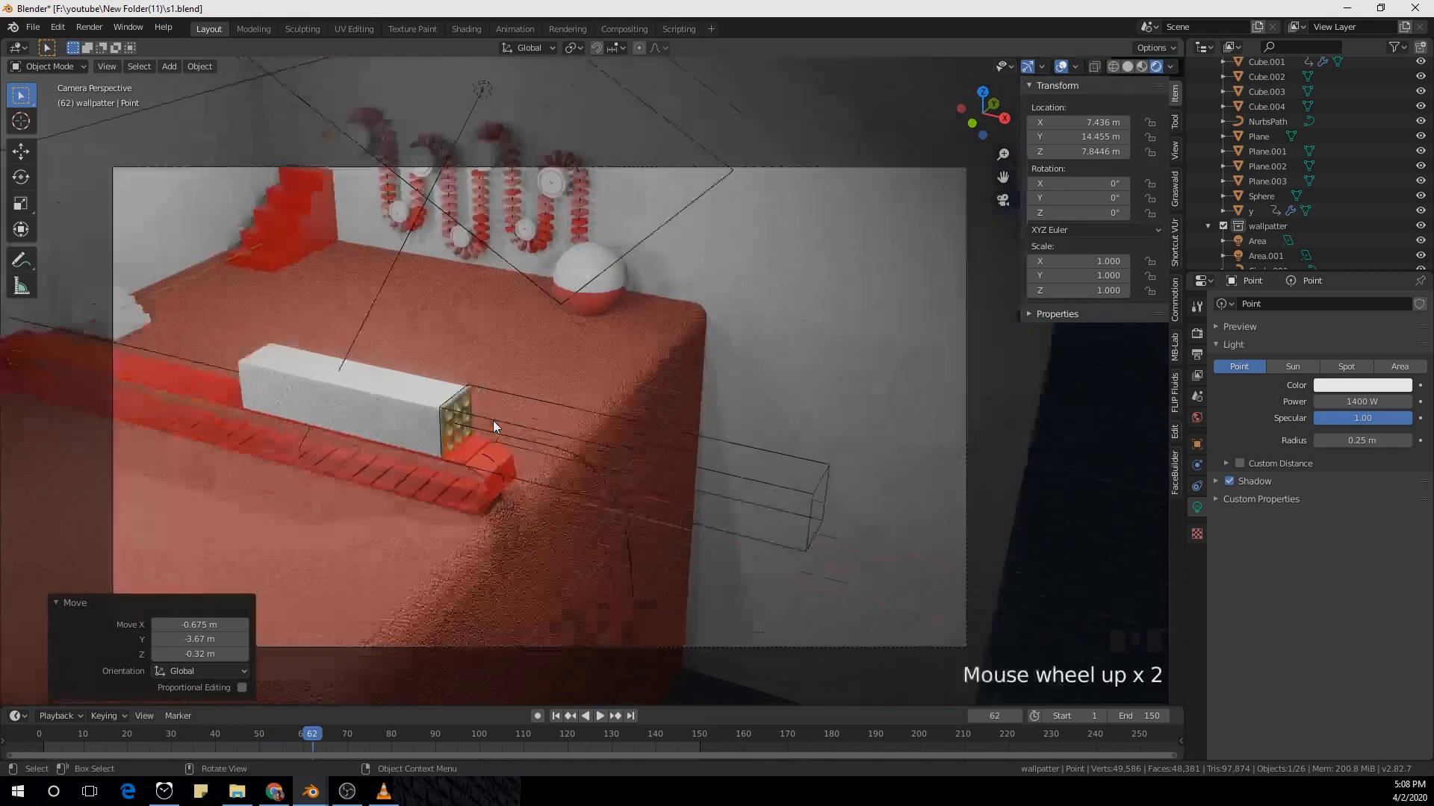
shift+middle_drag(493, 419, 598, 397)
key(space)
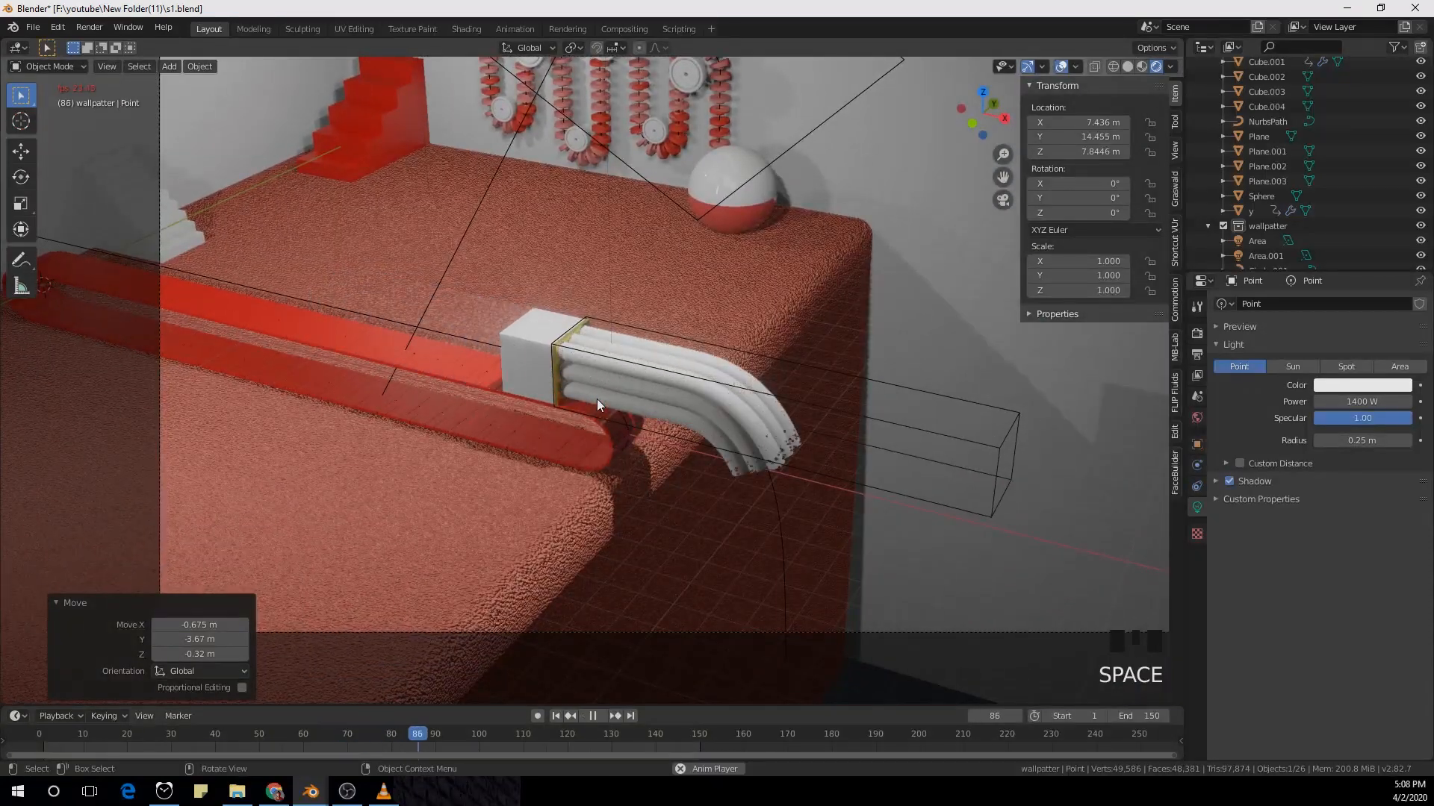
key(space)
Step: Add a reflection cubemap light probe, scale it to about 8.23 and move it about 12.97 m along X
scroll(596, 400, down, 4)
key(shift+a)
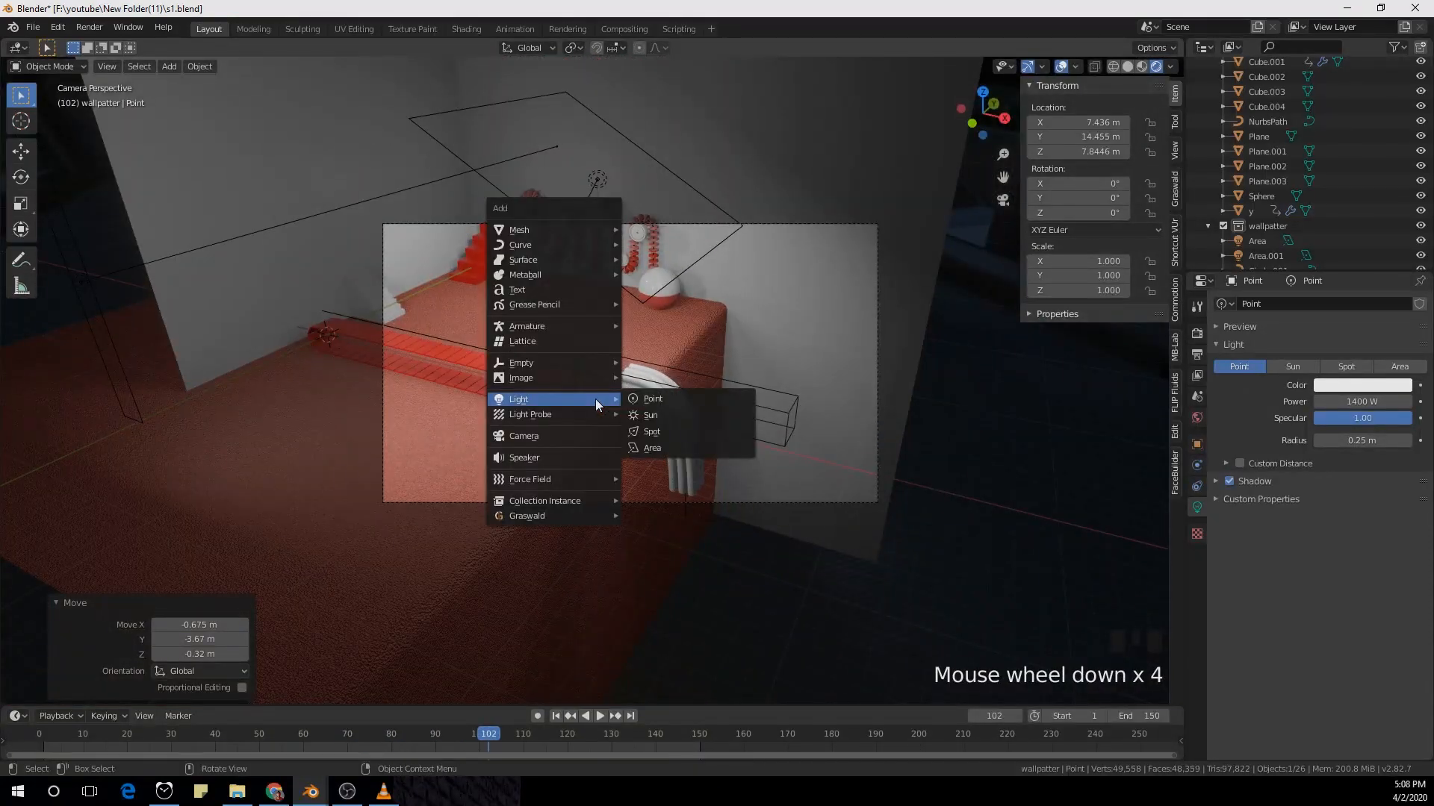
mouse_move(573, 419)
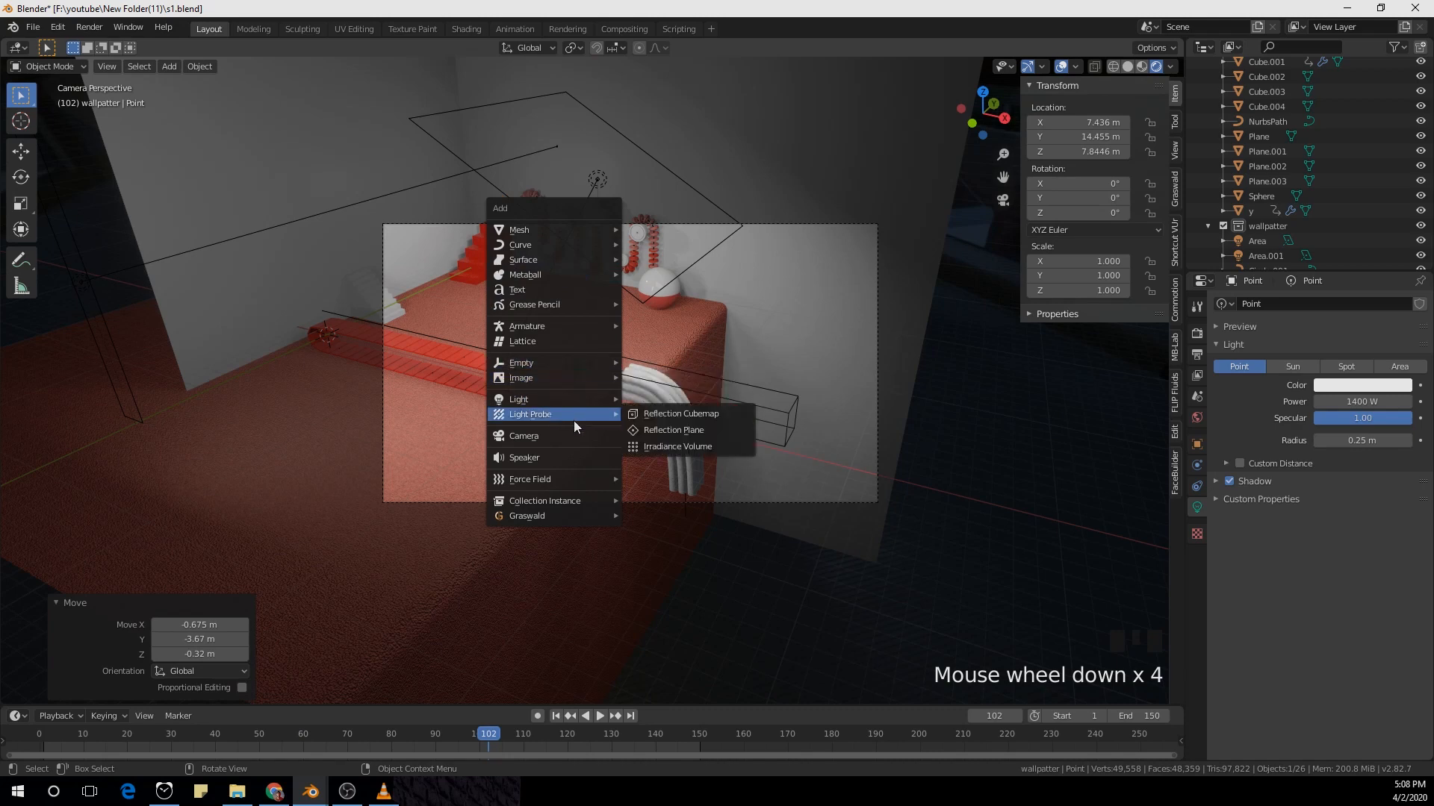
click(737, 418)
key(s)
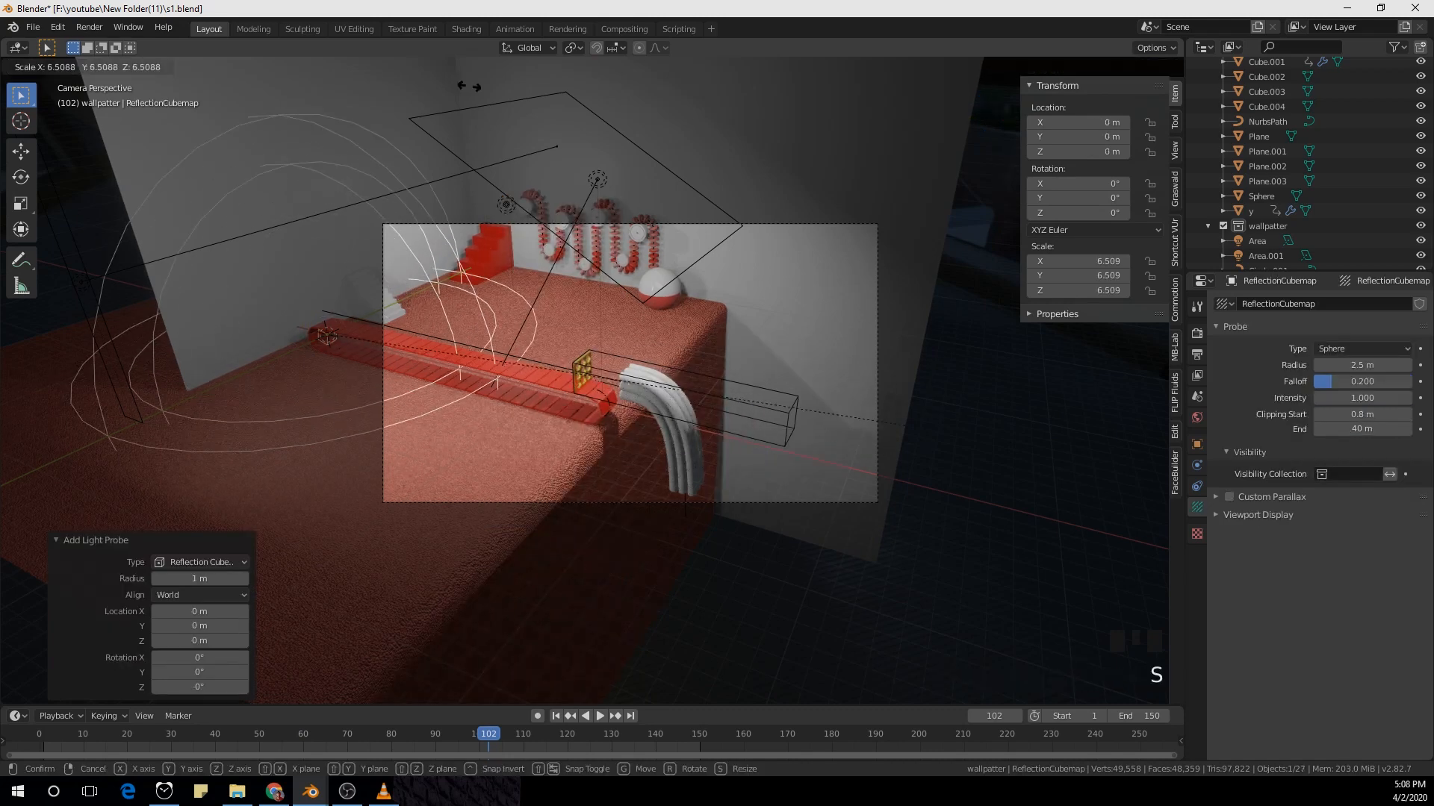
click(1060, 189)
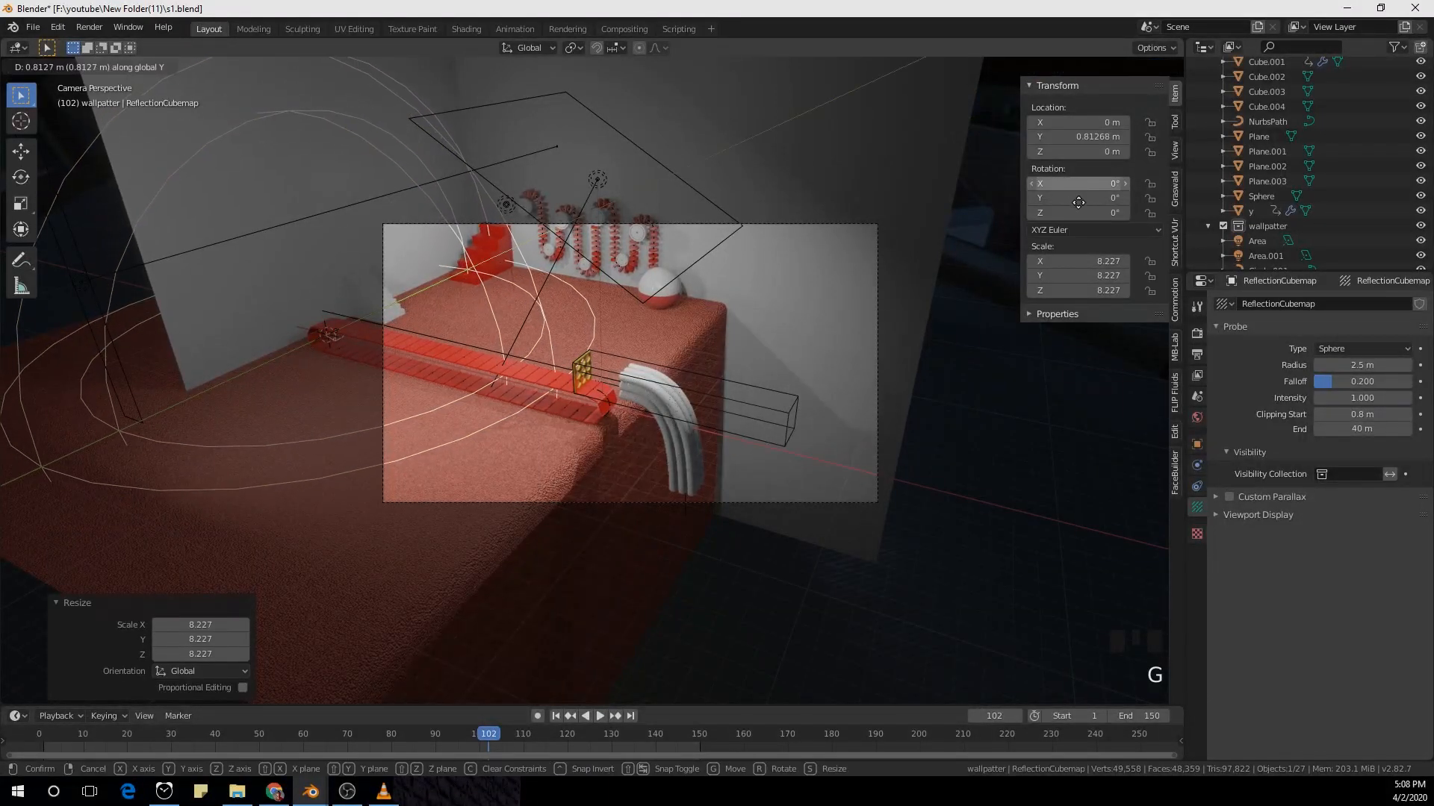
key(x)
click(18, 274)
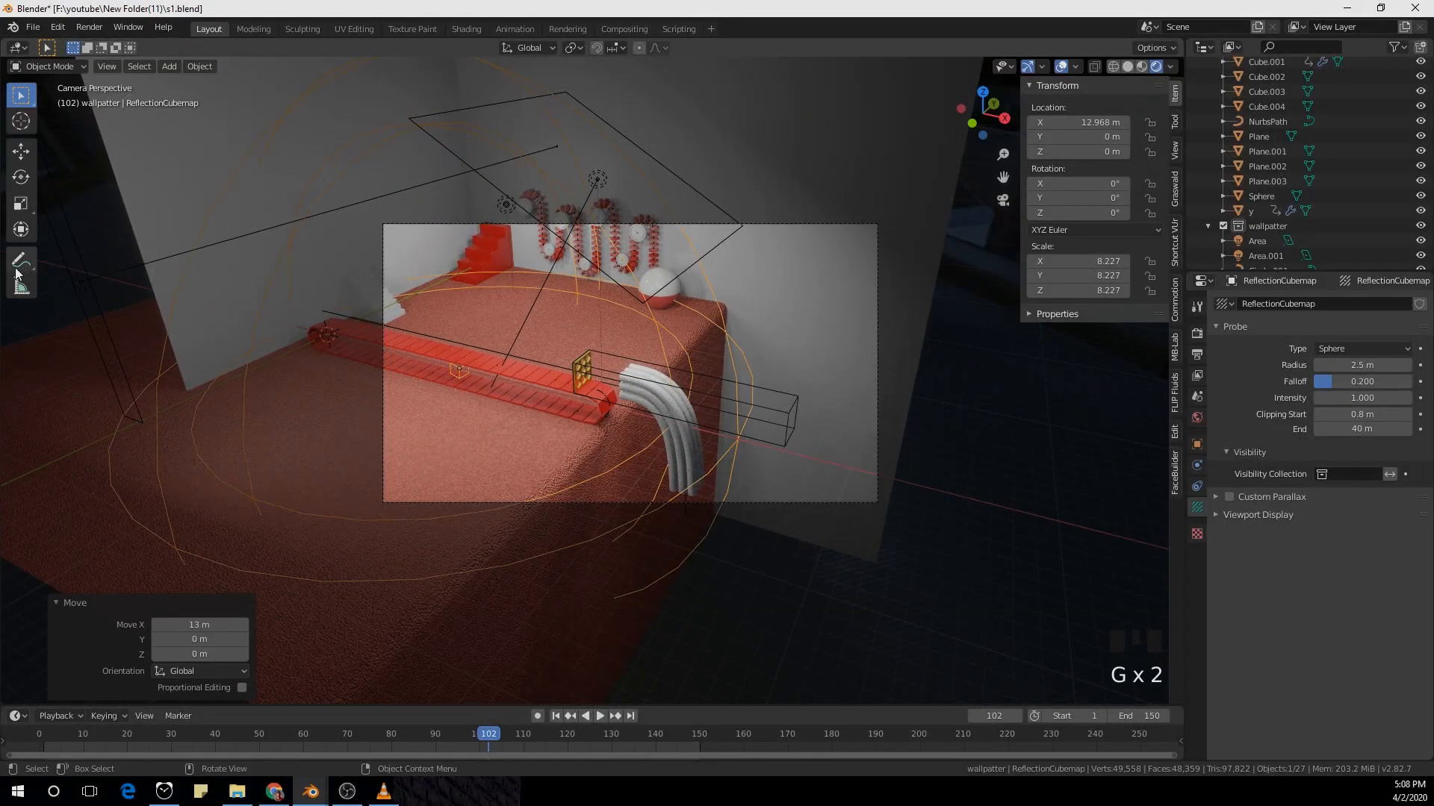
Step: Add an irradiance volume light probe, scale it to about 12.06 and move it about 16.8 m along X over the scene
key(shift+a)
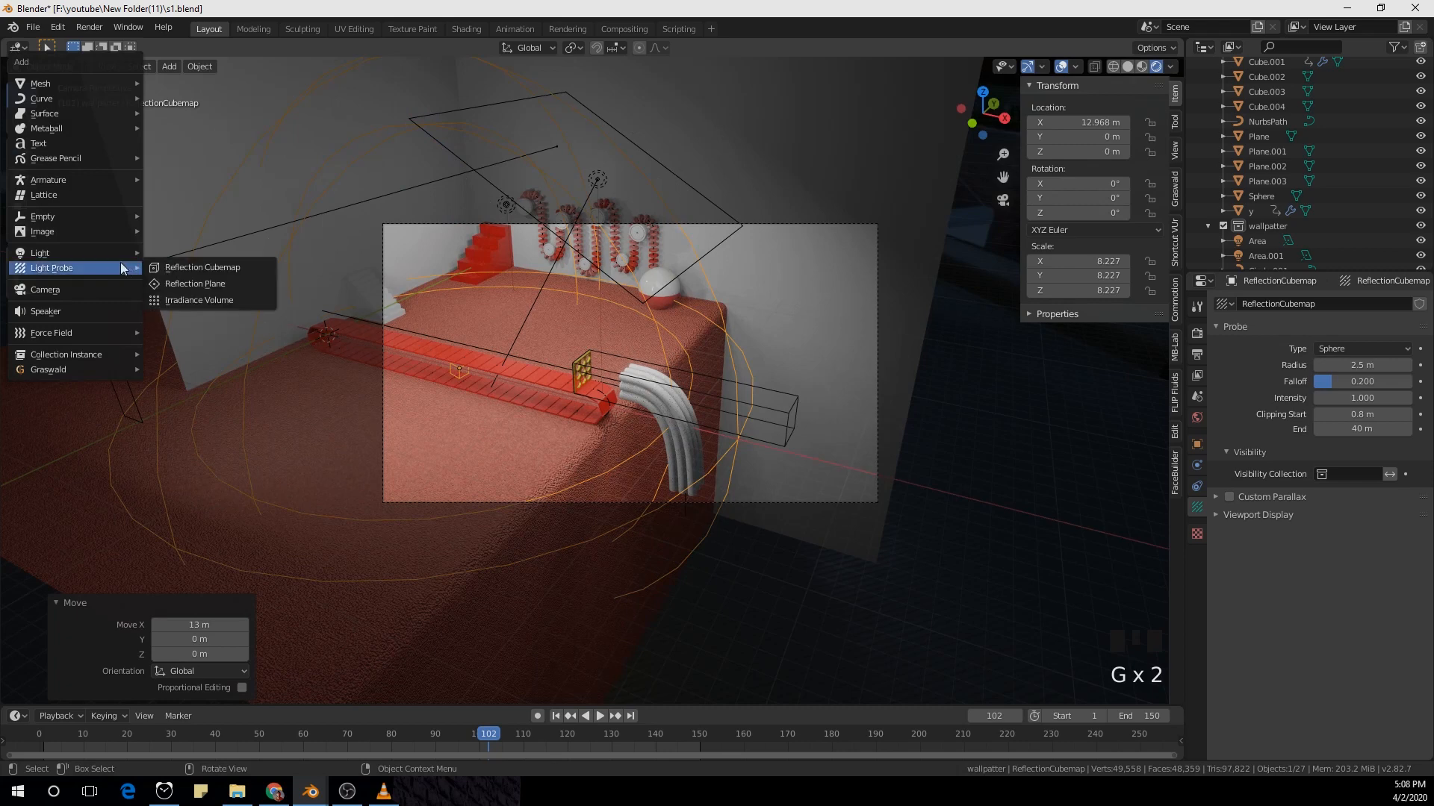
click(199, 298)
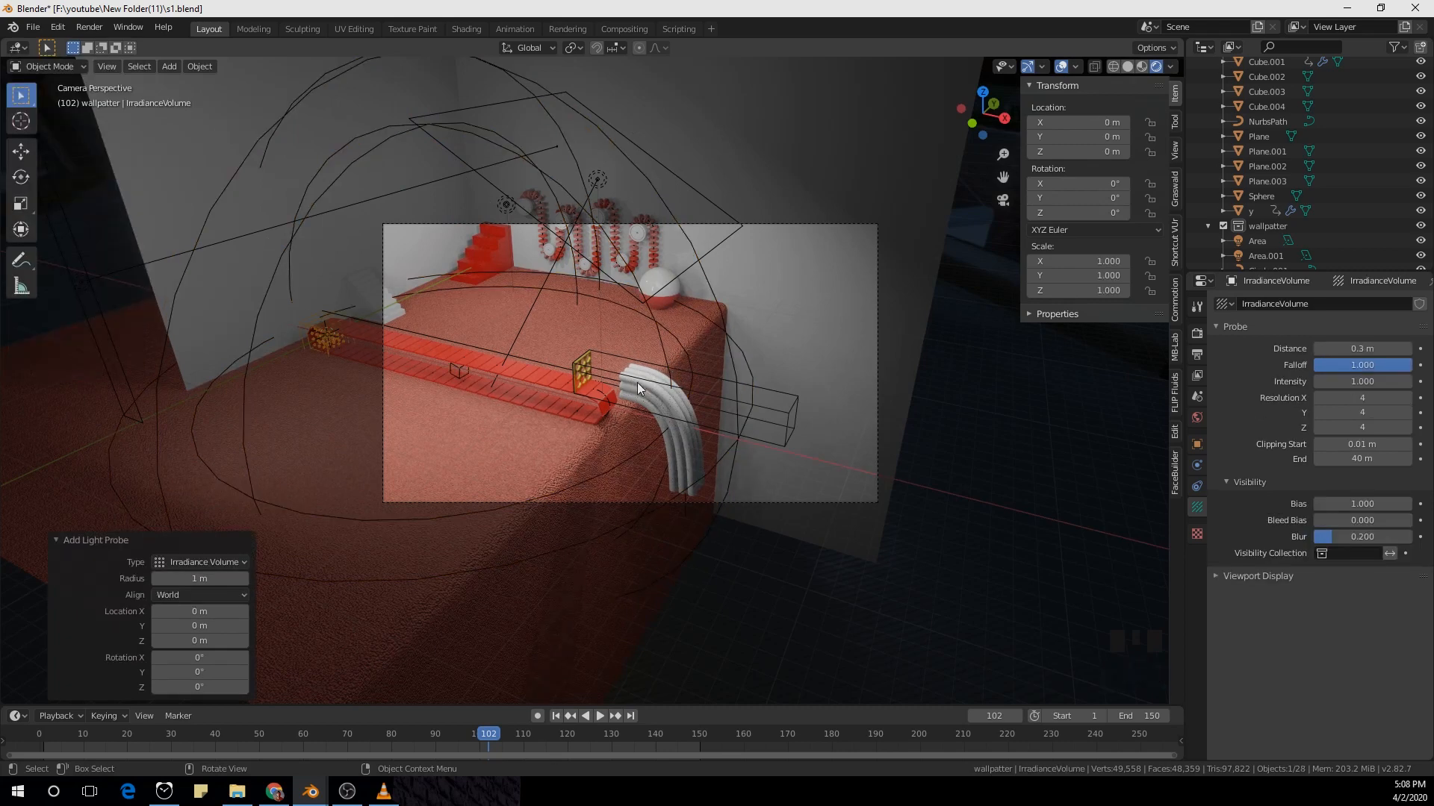
key(shift+a)
mouse_move(579, 401)
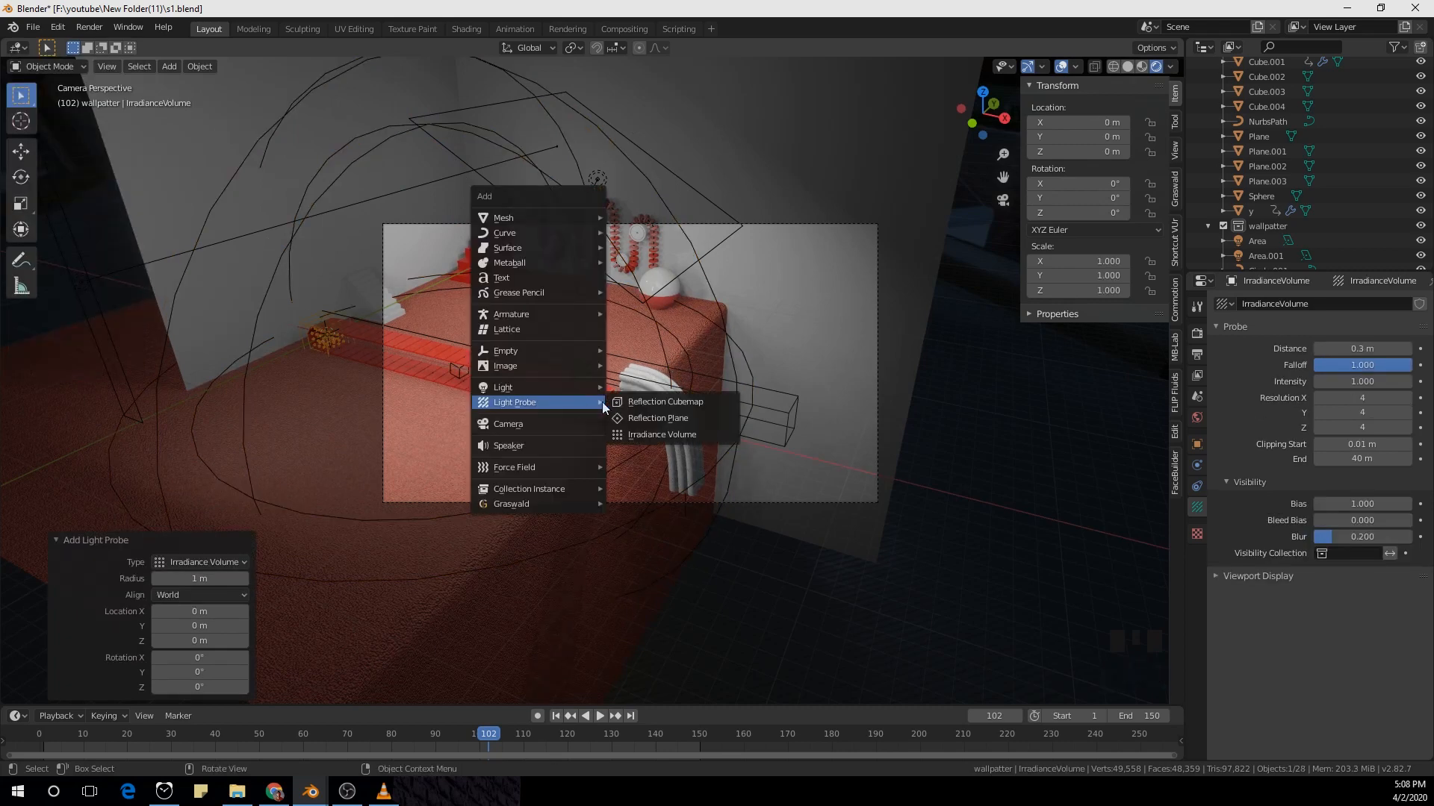
click(665, 436)
key(s)
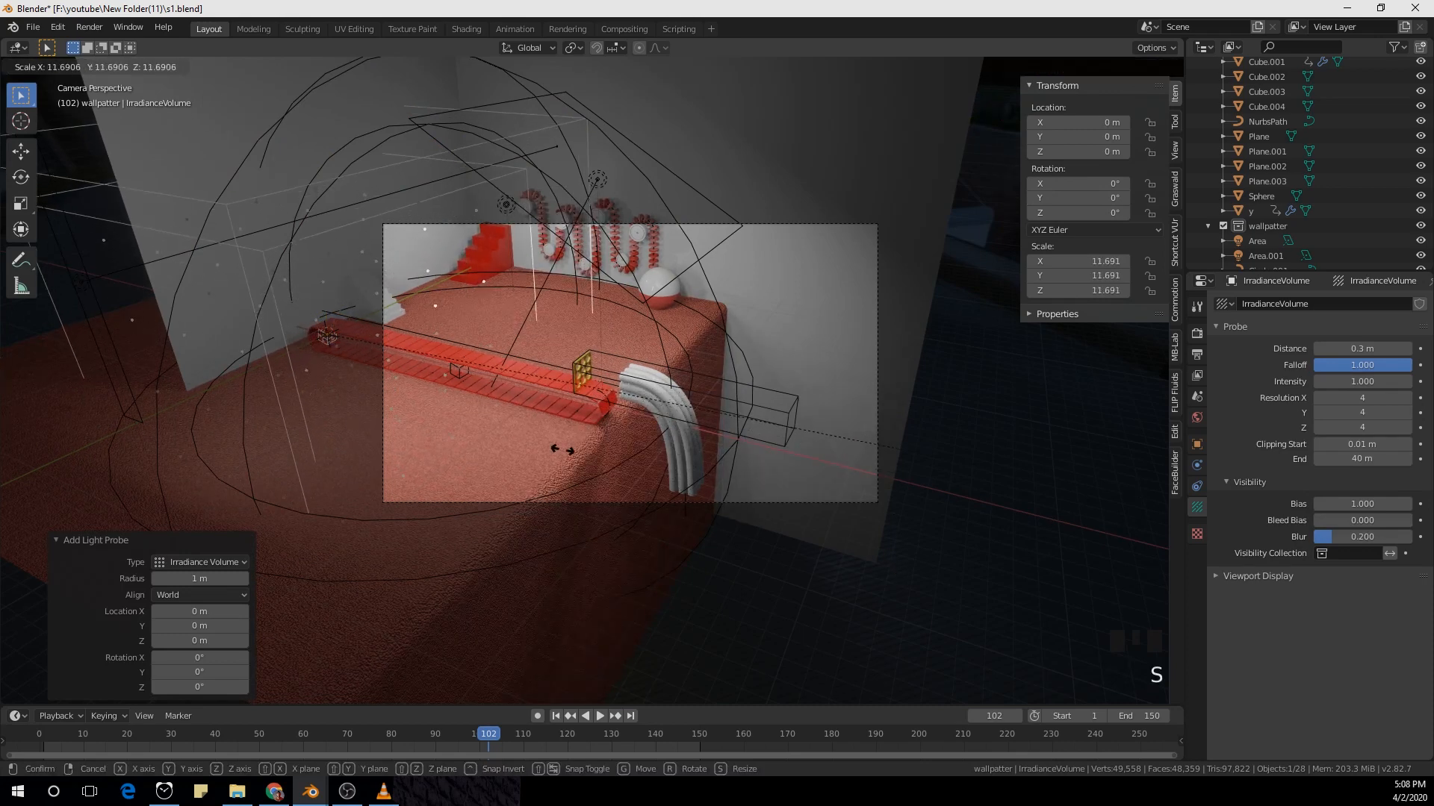
click(684, 472)
key(y)
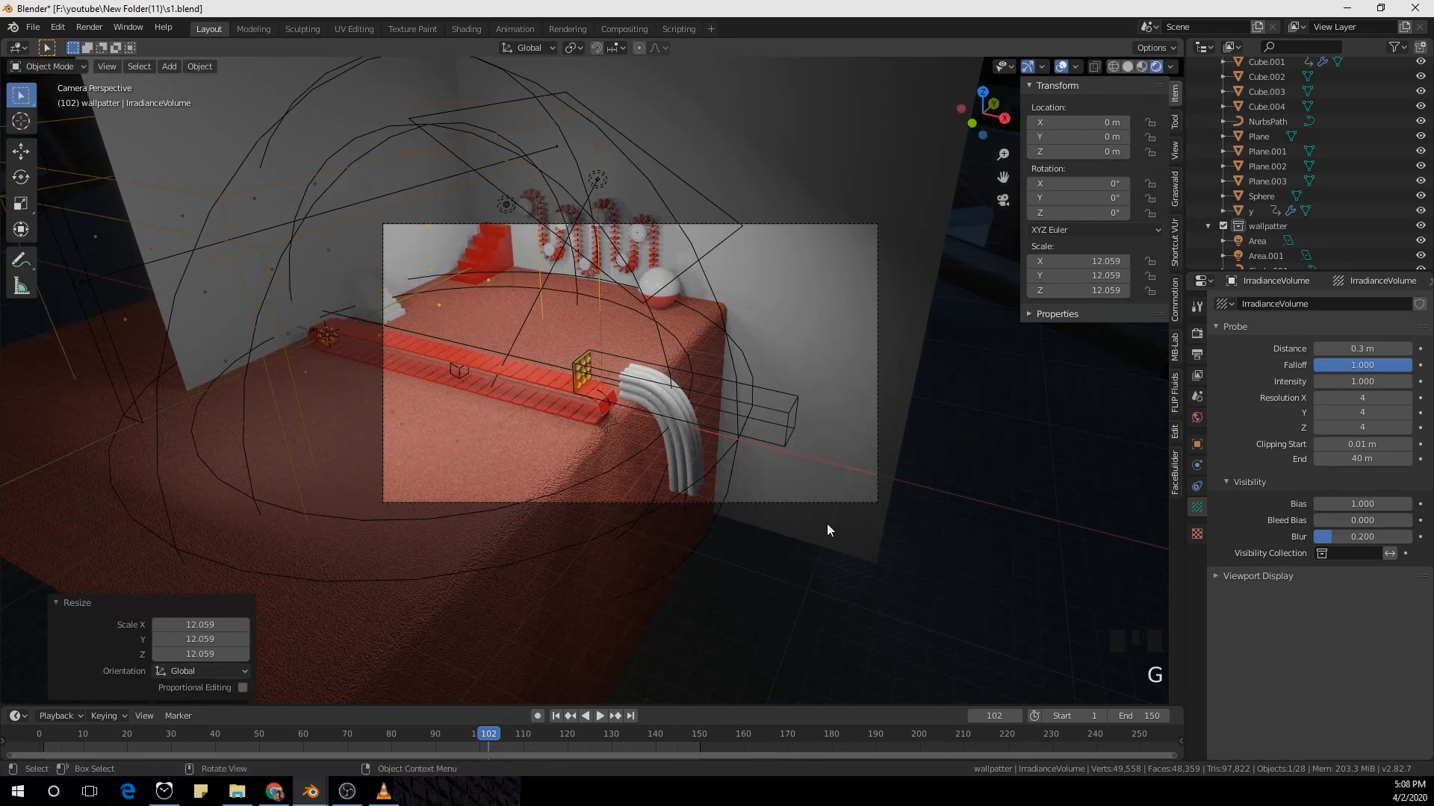
key(g)
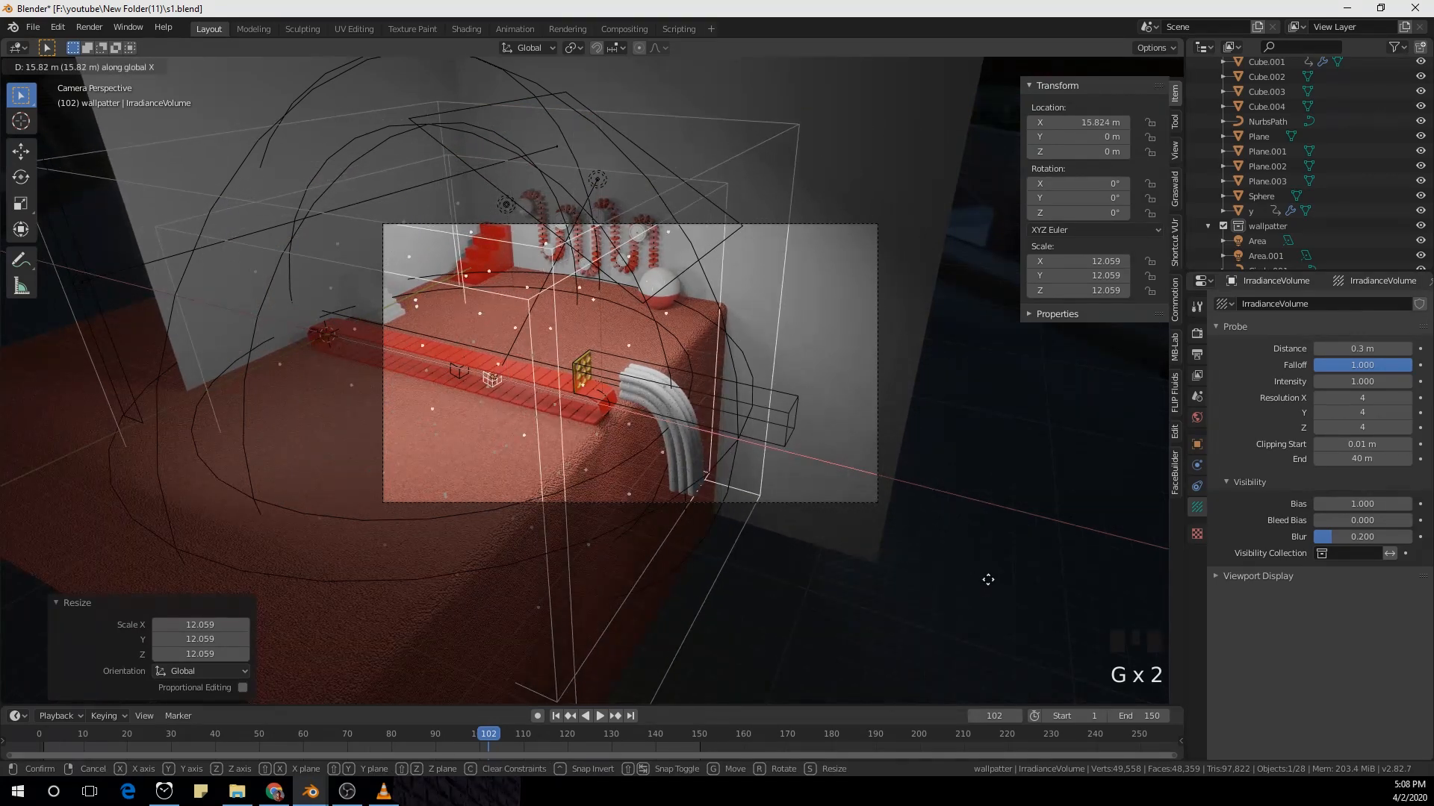
click(996, 582)
Step: Bake the scene's indirect lighting in the Eevee render settings
click(1196, 333)
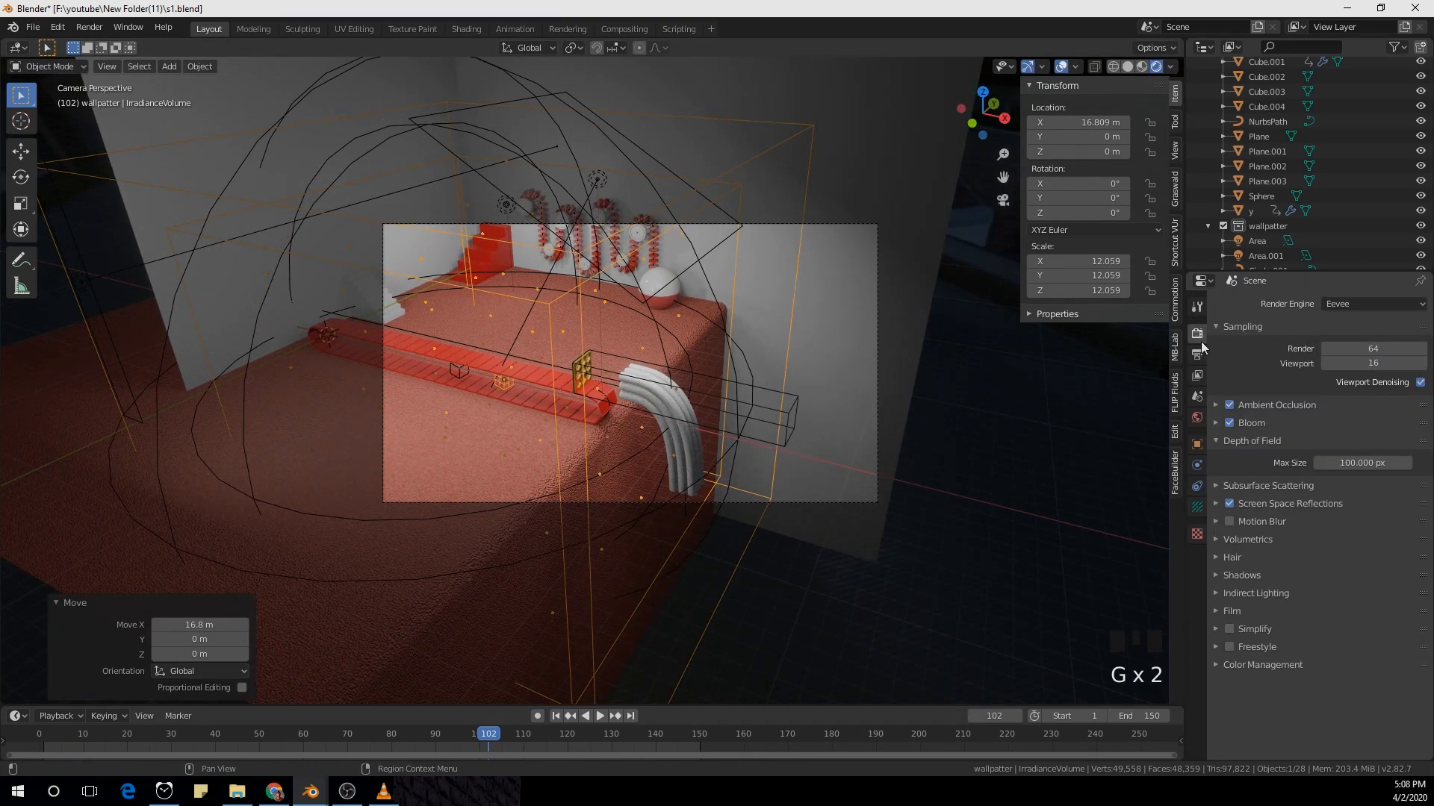
click(1275, 594)
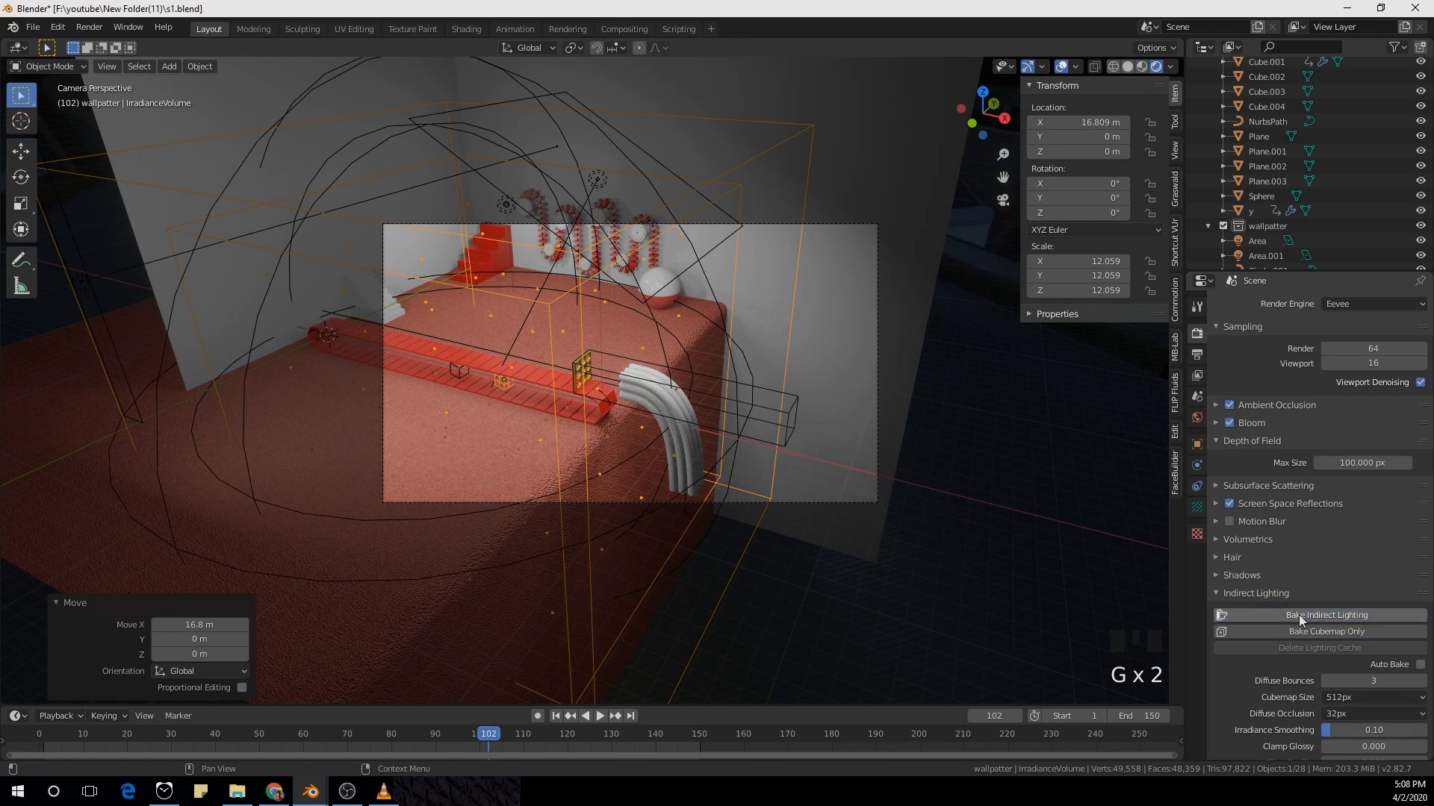
click(1298, 615)
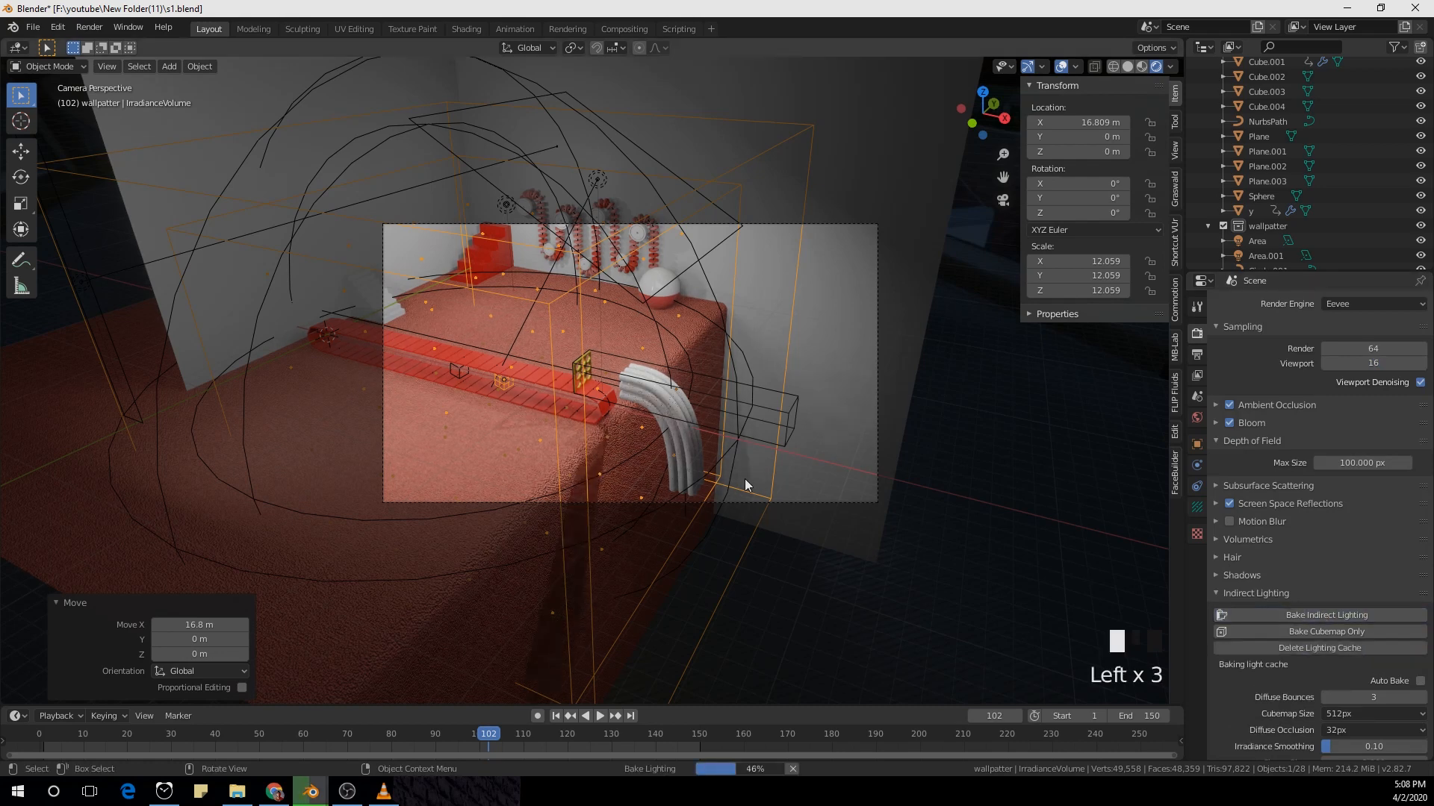
key(space)
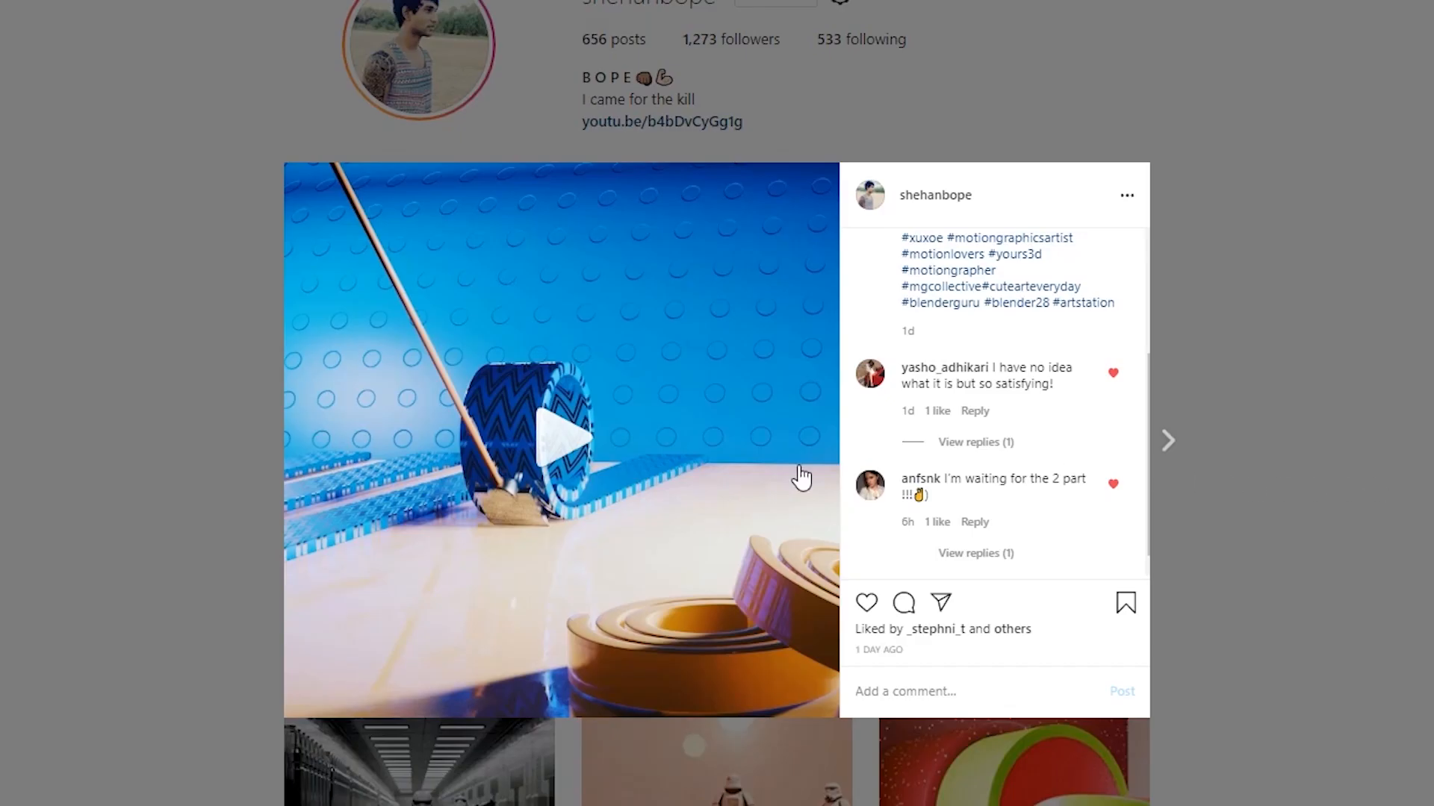
Step: Play the blue roller animation in the Instagram post and browse the SKYLER STUDIO channel's uploaded videos on YouTube
click(552, 448)
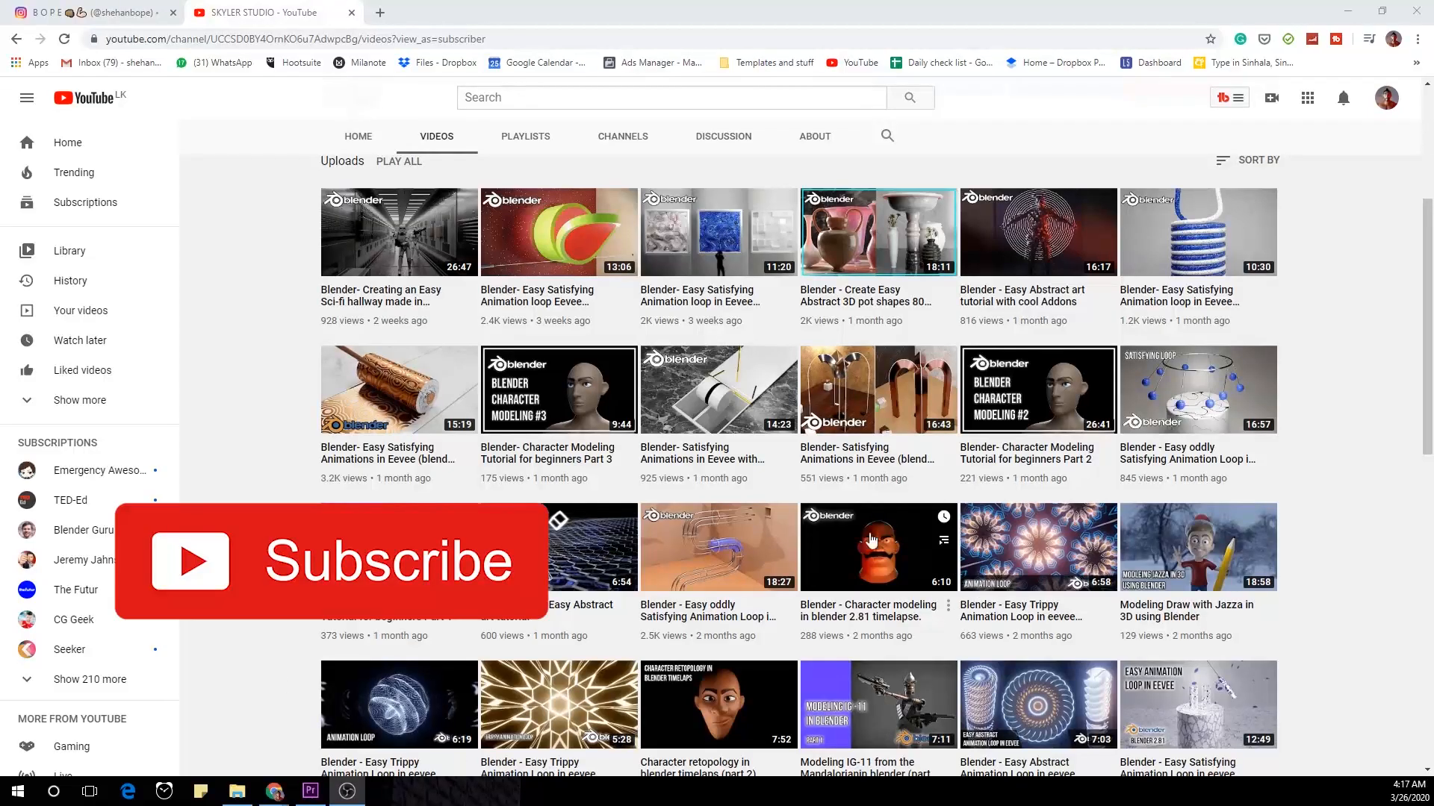
scroll(871, 539, down, 5)
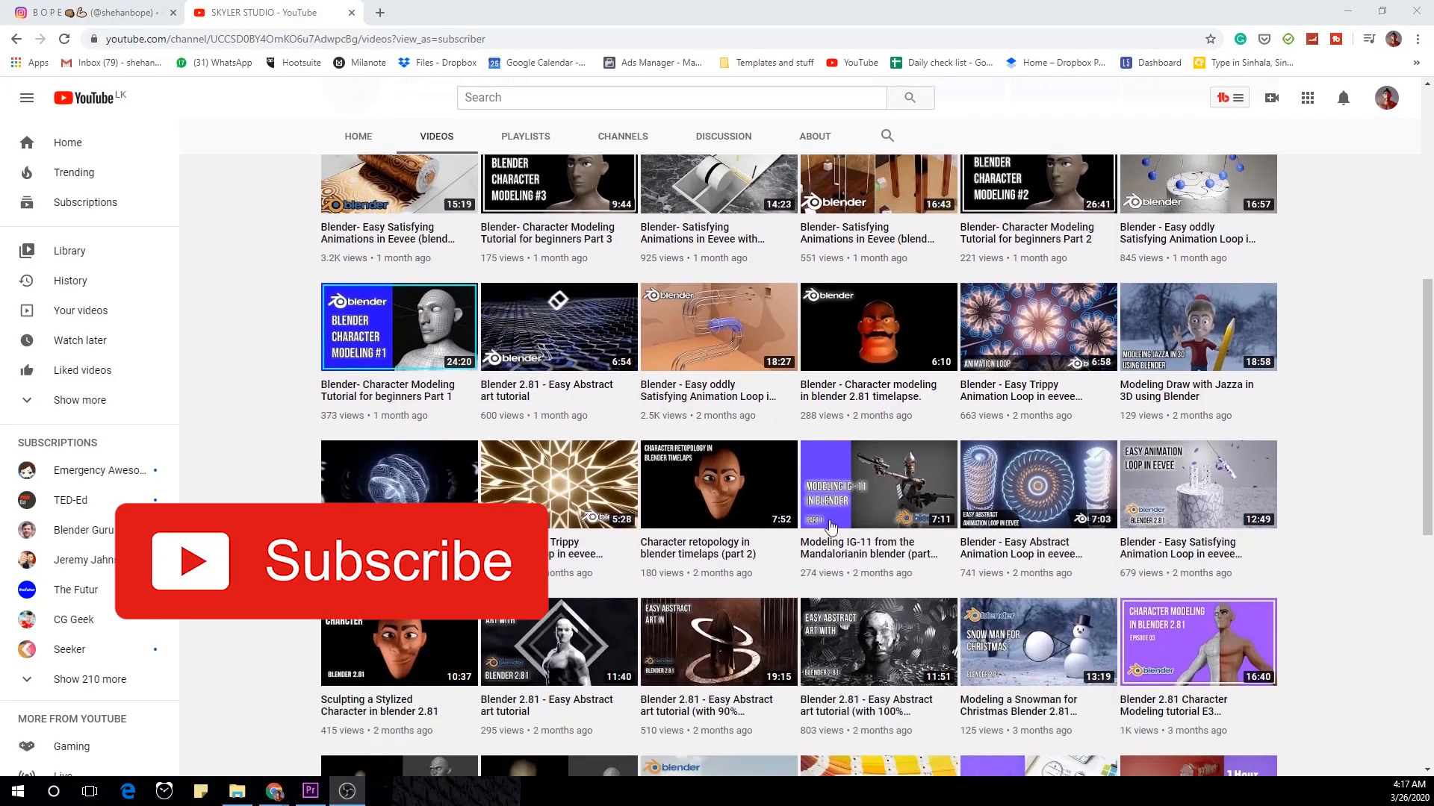
scroll(1367, 576, down, 3)
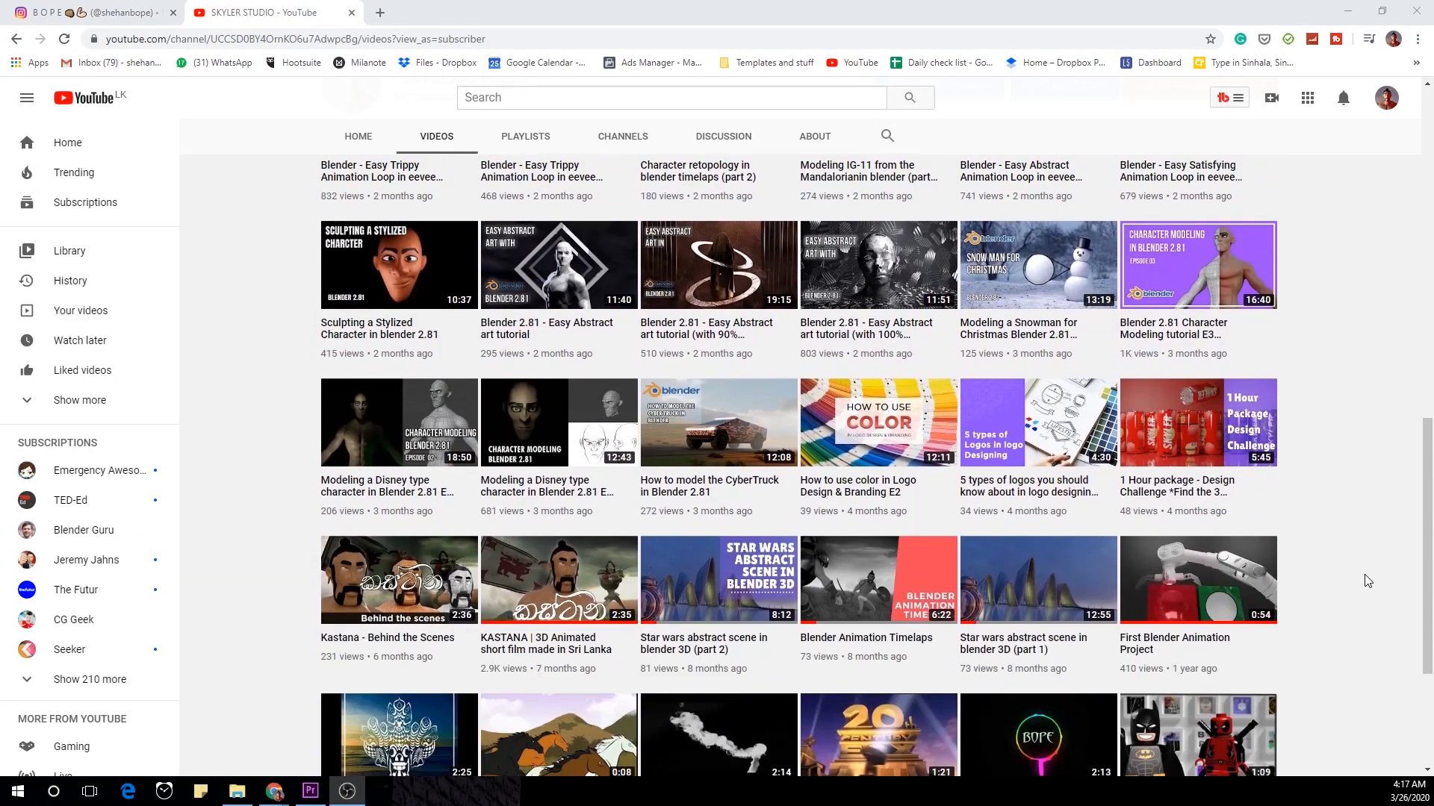
scroll(1366, 576, up, 5)
scroll(1364, 575, up, 6)
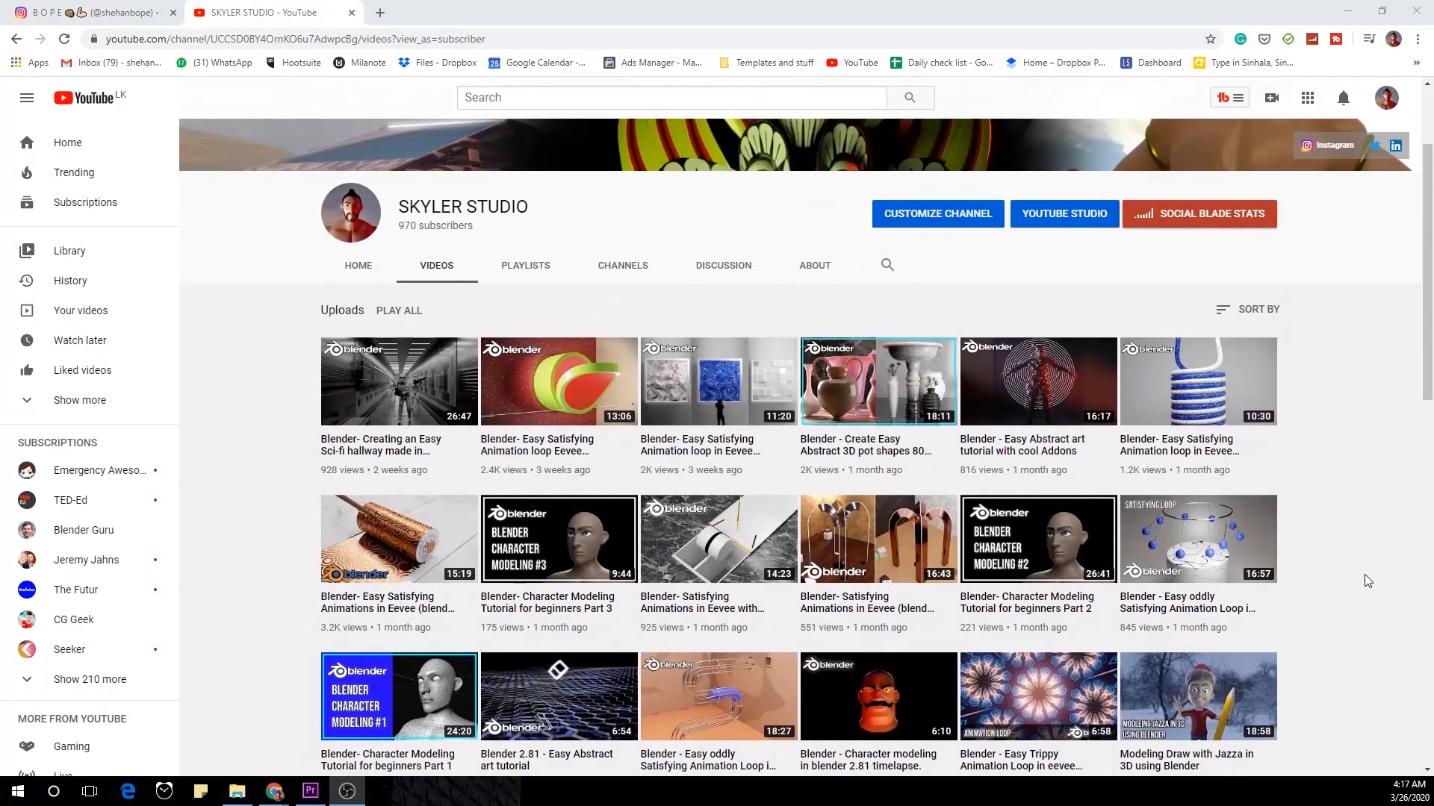